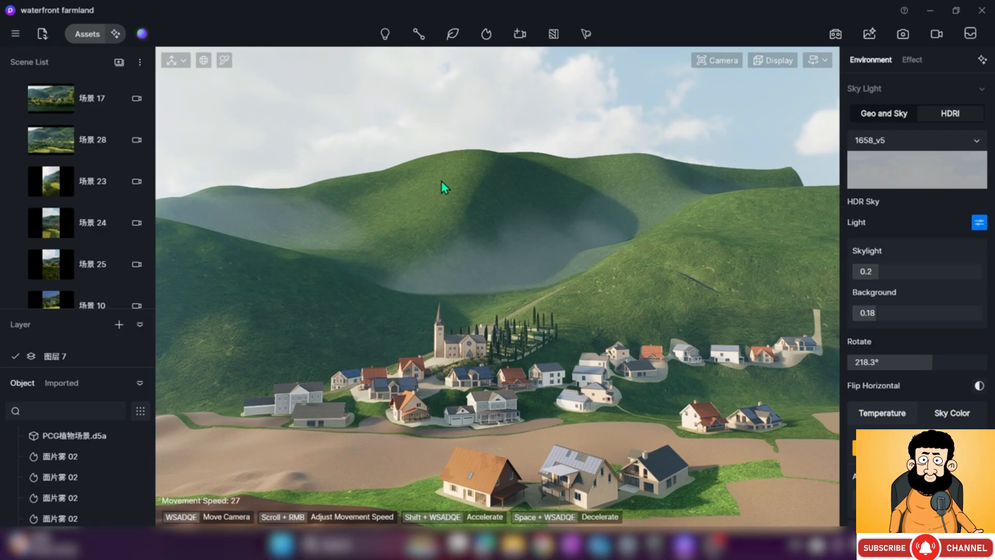
Create a scatter area from the grass material of the hillside strip above the church and houses
{"action": "right_click_drag", "start_coordinate": [637, 327], "coordinate": [679, 322]}
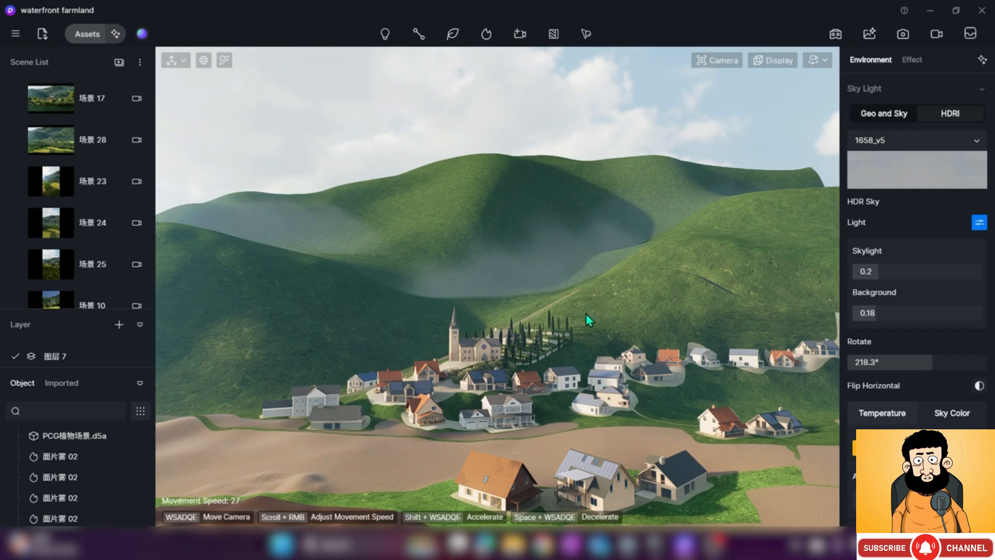
{"action": "right_click_drag", "start_coordinate": [642, 307], "coordinate": [592, 324]}
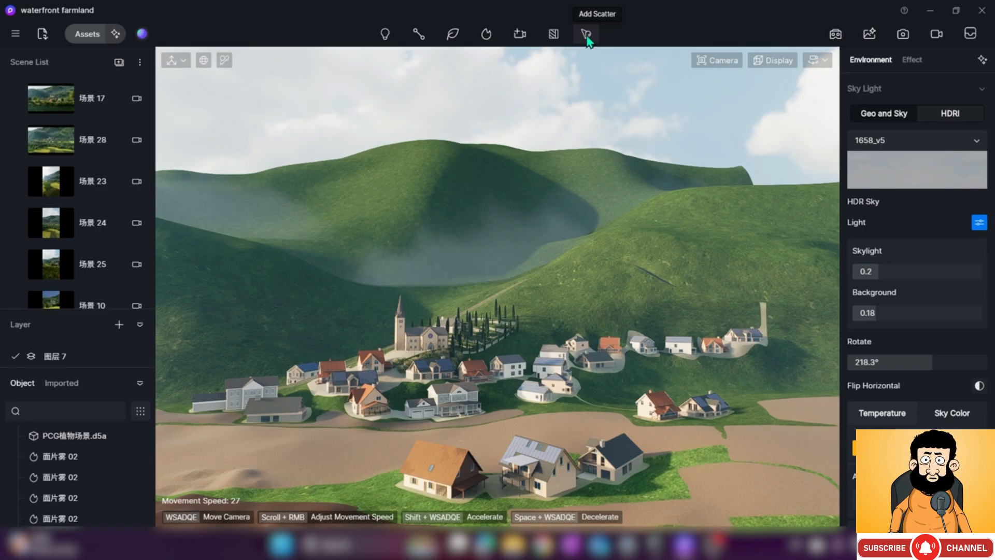
{"action": "left_click", "coordinate": [587, 36]}
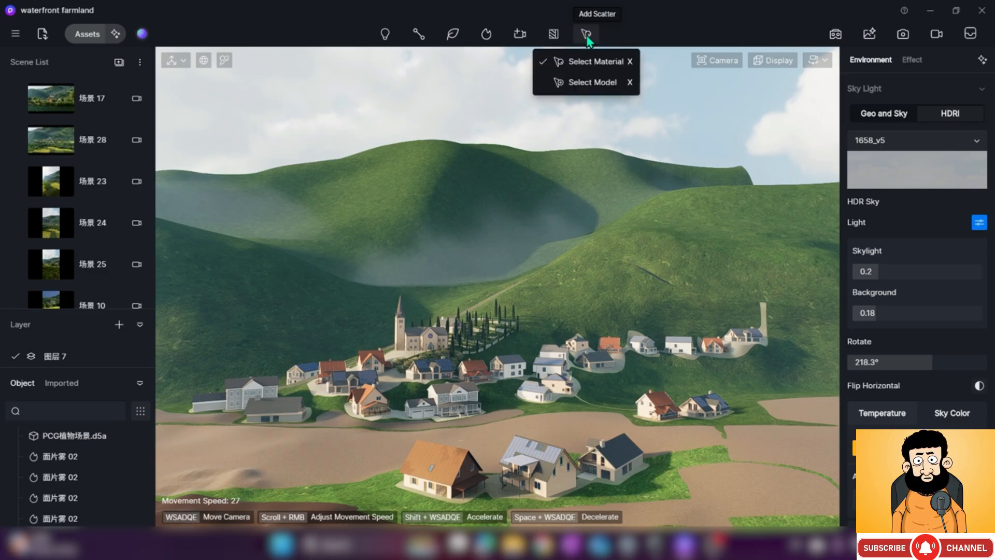
{"action": "left_click", "coordinate": [599, 66]}
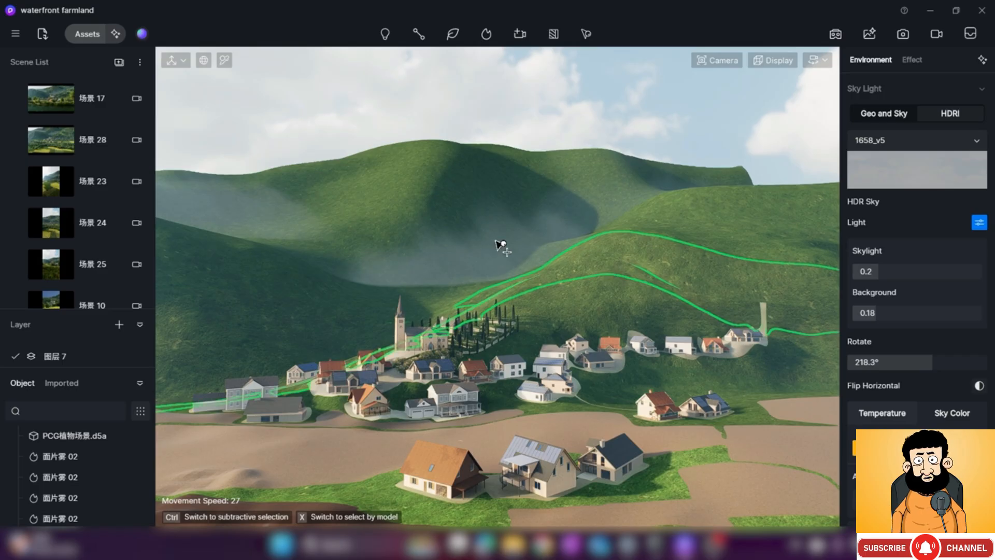
{"action": "left_click", "coordinate": [659, 276]}
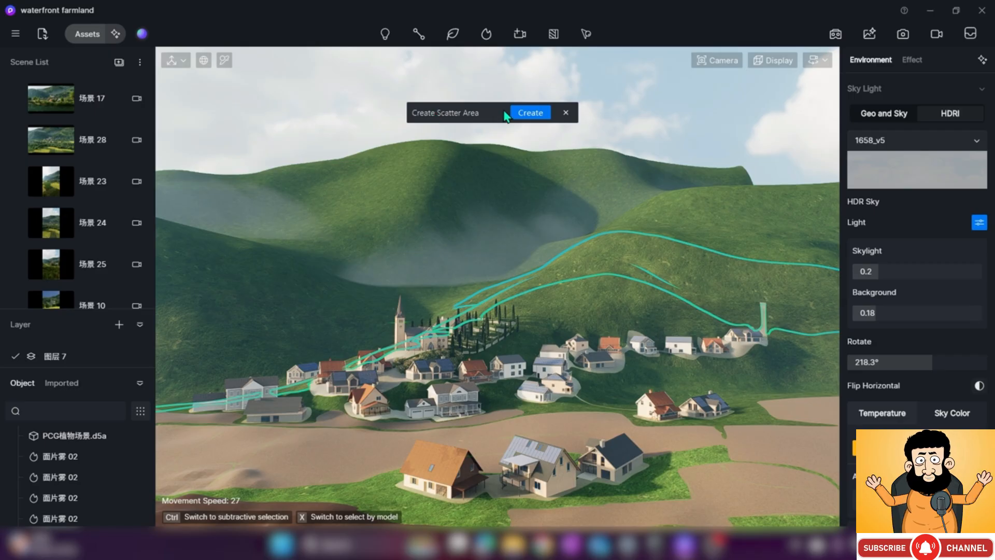
{"action": "left_click", "coordinate": [530, 113]}
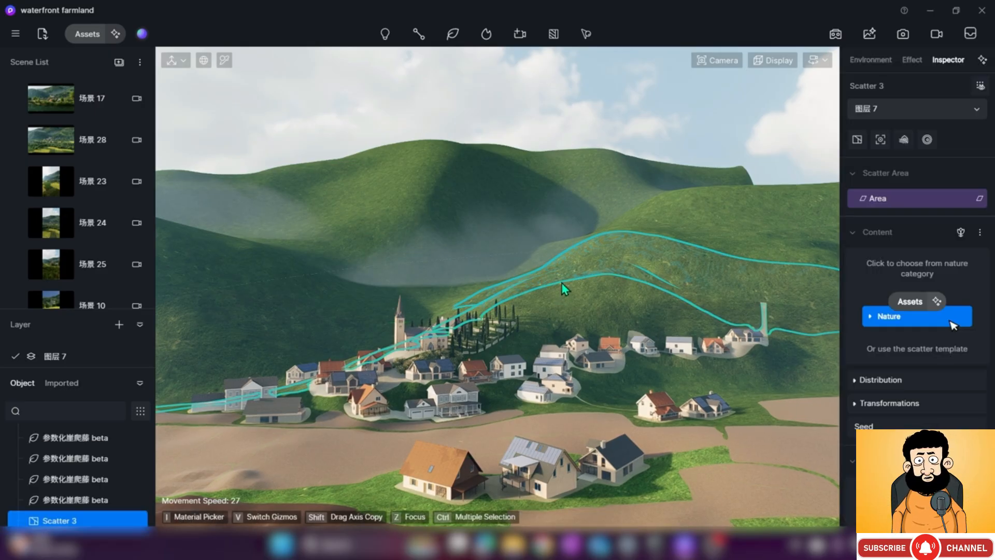
Examine the scatter area's coverage on both sides of the hillside road, from close up and from farther away
{"action": "key", "text": "w"}
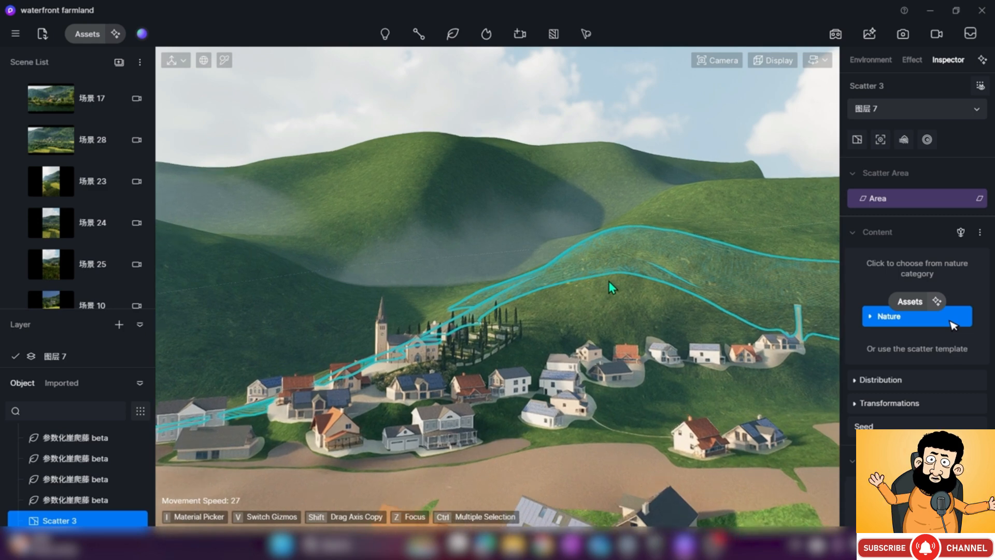
{"action": "right_click_drag", "start_coordinate": [608, 280], "coordinate": [610, 278]}
{"action": "key", "text": "w"}
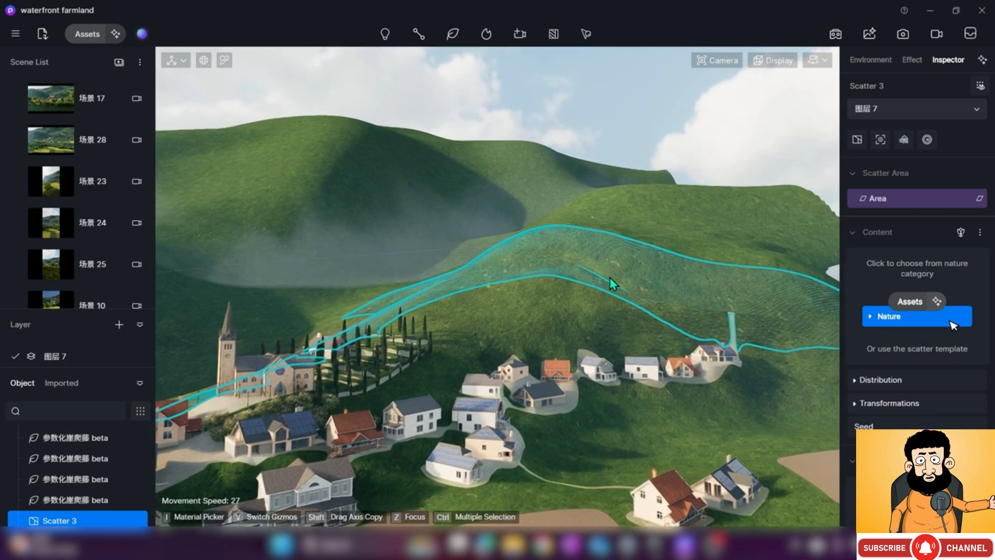
{"action": "key", "text": "w"}
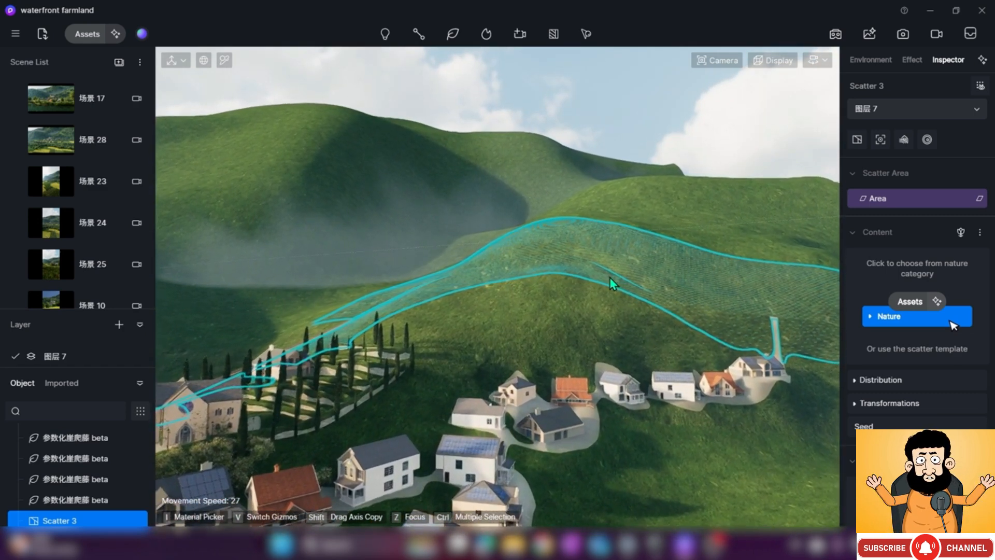
{"action": "key", "text": "w"}
{"action": "right_click_drag", "start_coordinate": [484, 290], "coordinate": [463, 287]}
{"action": "key", "text": "w"}
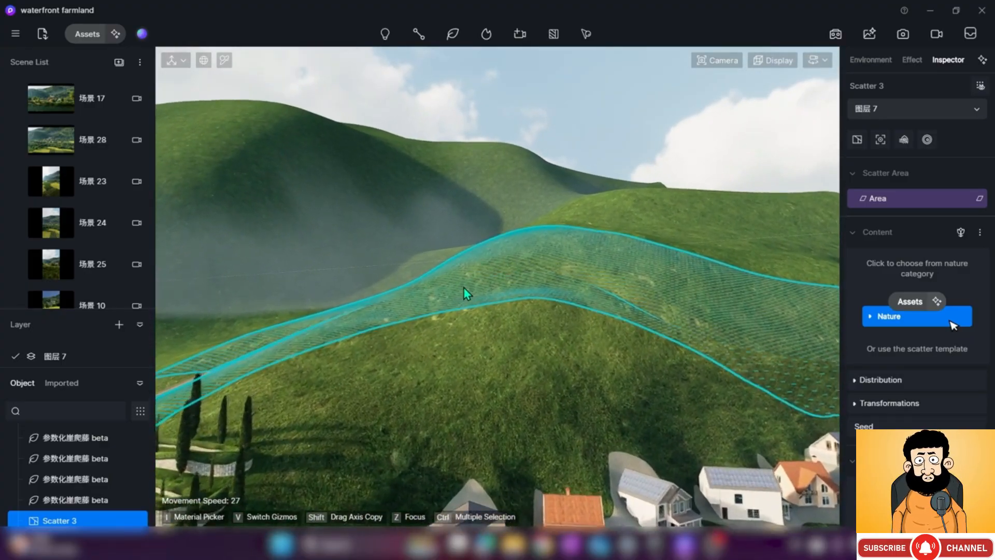
{"action": "key", "text": "w"}
{"action": "right_click_drag", "start_coordinate": [465, 293], "coordinate": [472, 224]}
{"action": "key", "text": "w"}
{"action": "key", "text": "w"}
{"action": "key", "text": "s"}
{"action": "key", "text": "s"}
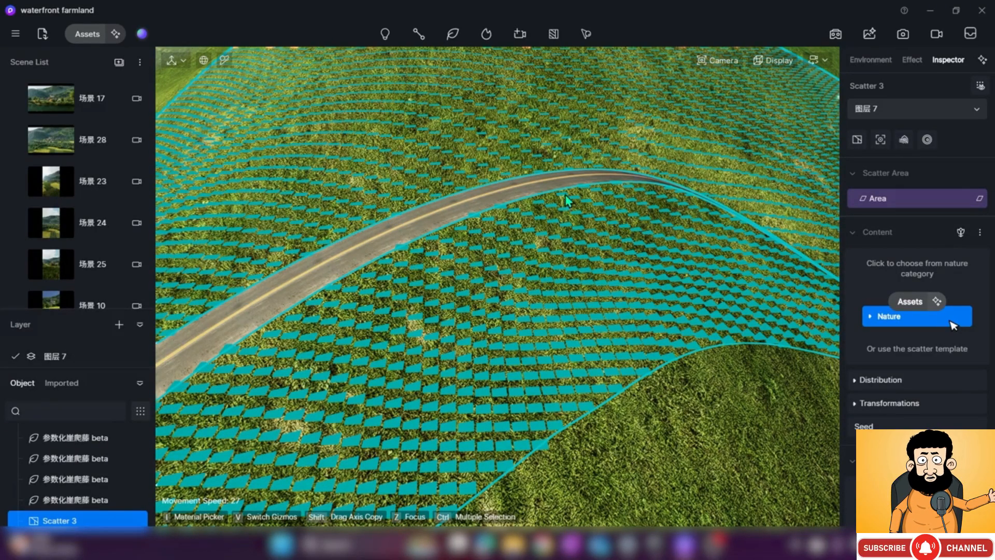
{"action": "right_click_drag", "start_coordinate": [575, 266], "coordinate": [565, 208]}
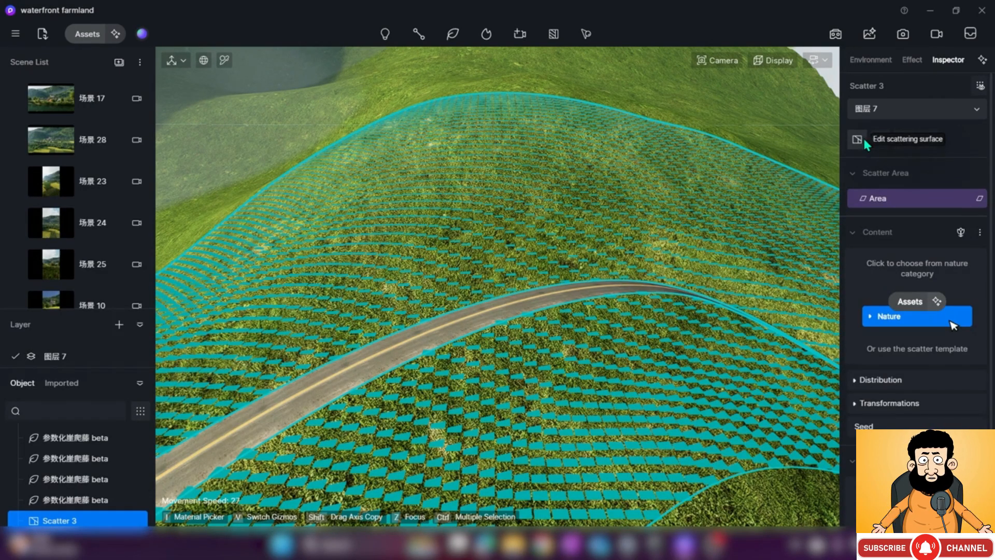
{"action": "key", "text": "s"}
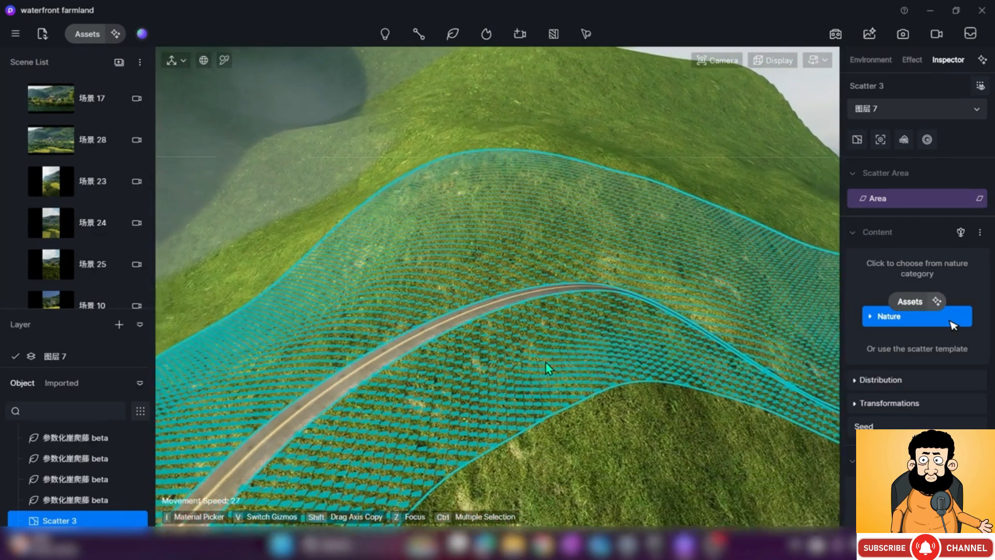
{"action": "key", "text": "a"}
{"action": "right_click_drag", "start_coordinate": [546, 362], "coordinate": [554, 254]}
{"action": "key", "text": "s"}
{"action": "key", "text": "d"}
{"action": "key", "text": "w"}
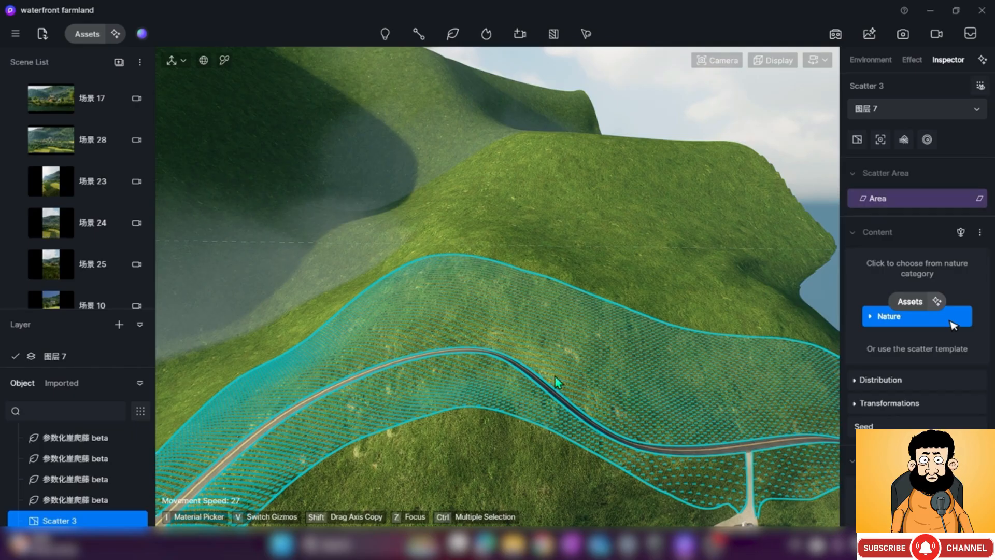
Apply Image Divide to the scatter area and to its Sub Area 0
{"action": "left_click", "coordinate": [979, 199]}
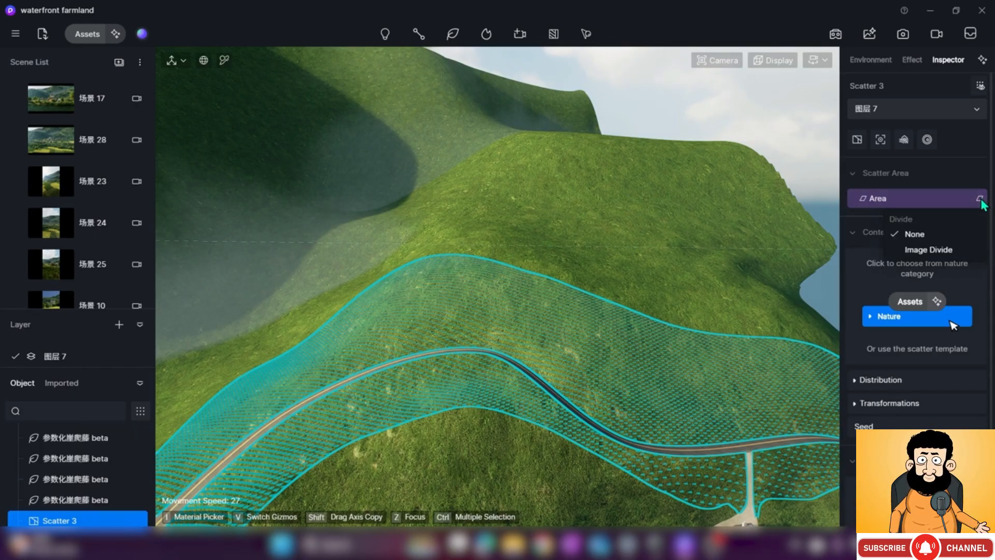
{"action": "left_click", "coordinate": [946, 251]}
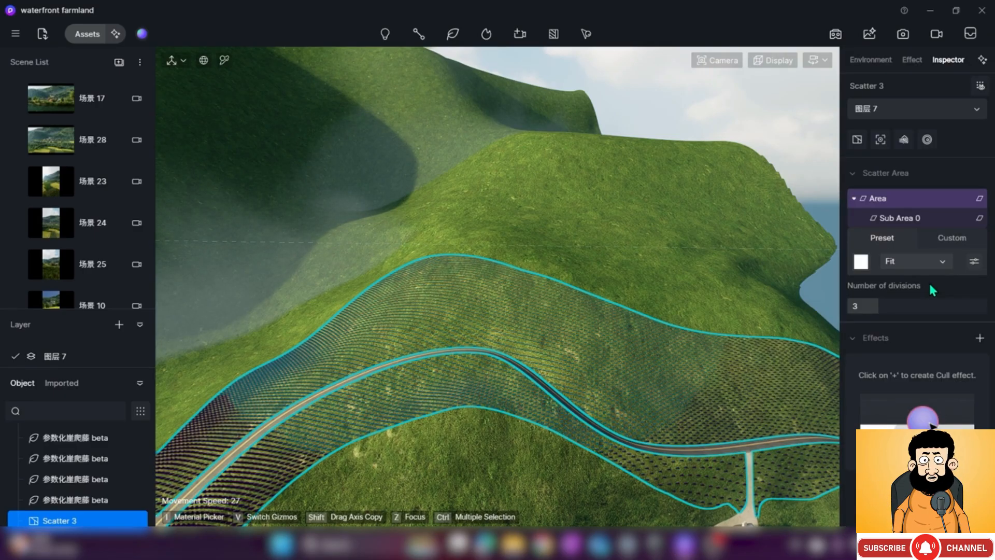
{"action": "left_click", "coordinate": [909, 218]}
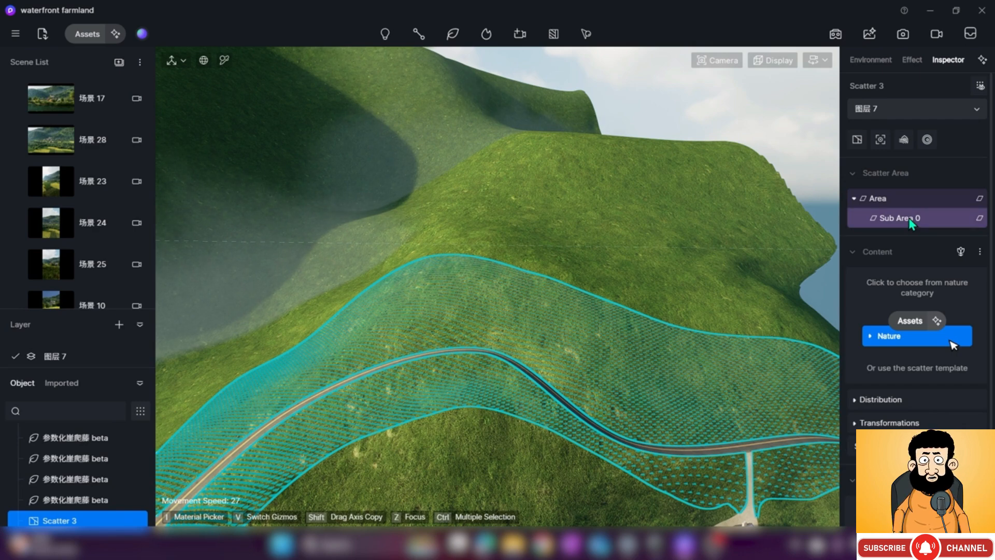
{"action": "left_click", "coordinate": [981, 201]}
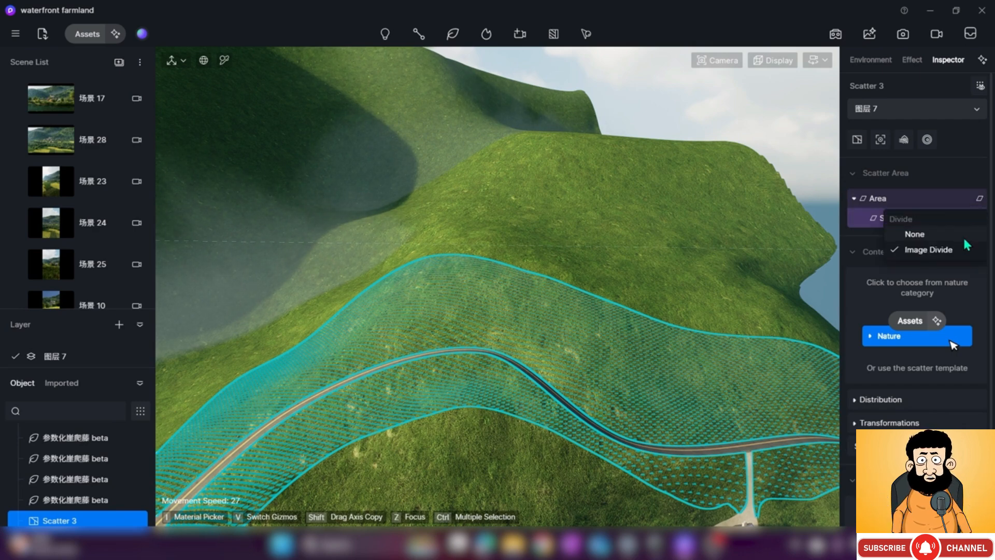
{"action": "left_click", "coordinate": [973, 177]}
{"action": "left_click", "coordinate": [980, 220]}
{"action": "left_click", "coordinate": [950, 268]}
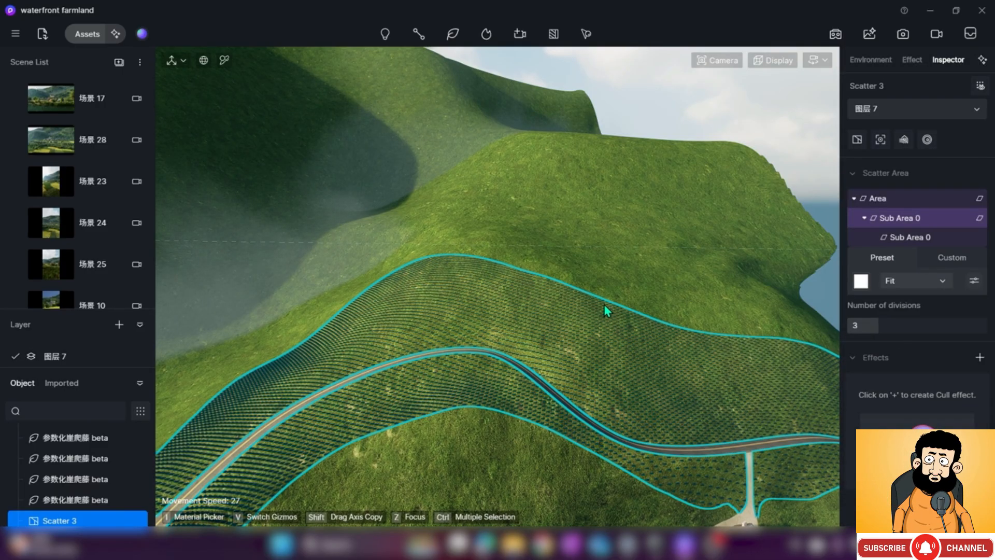
Fill the nested Sub Area 0 with the broad-crowned Low poly Cinnamomum tree from the Low Resolution Plant category of the nature assets
{"action": "key", "text": "s"}
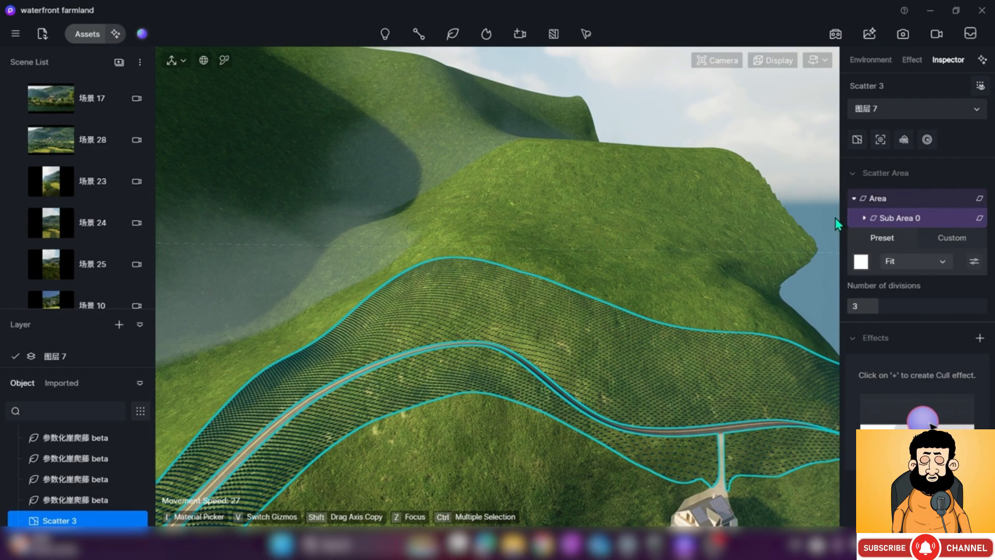
{"action": "left_click", "coordinate": [938, 236]}
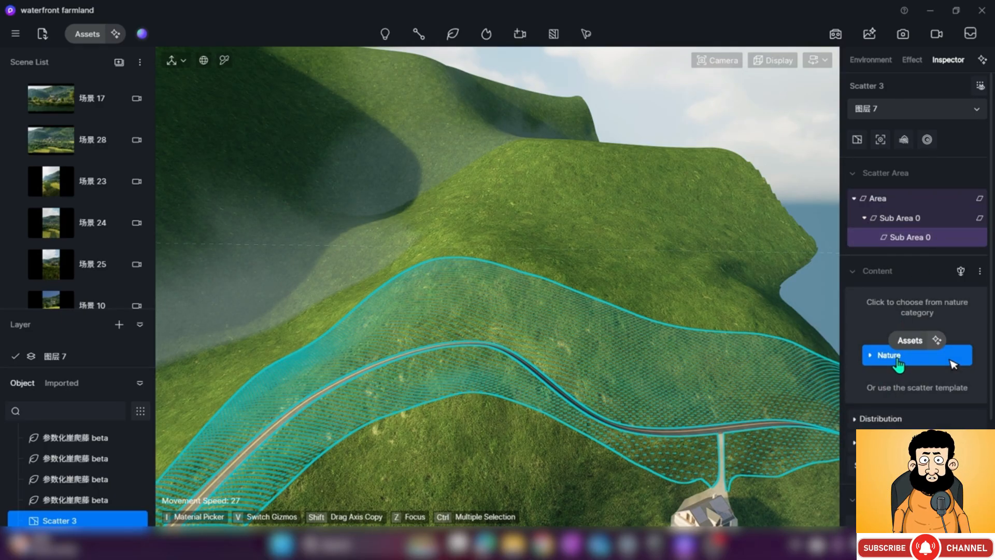
{"action": "left_click", "coordinate": [952, 361]}
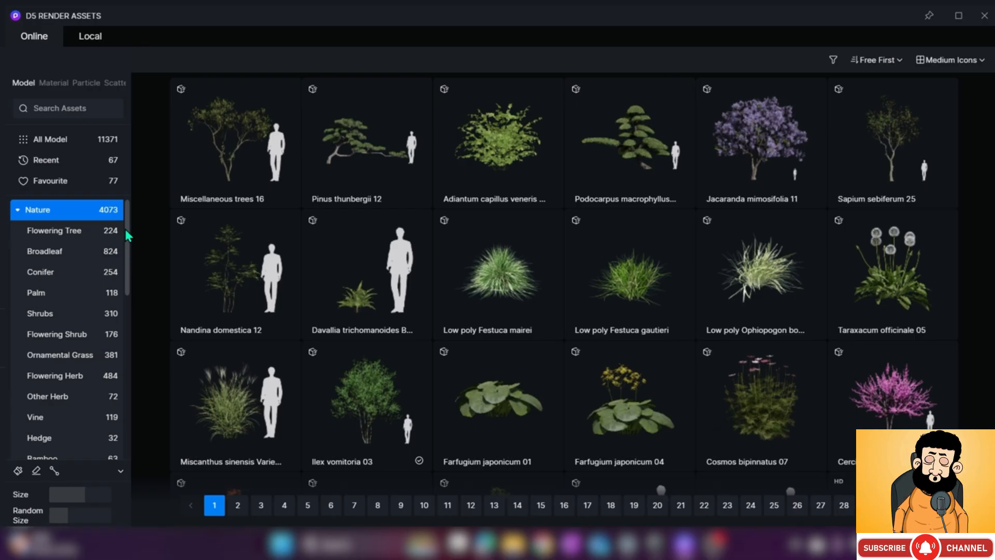
{"action": "left_click_drag", "start_coordinate": [129, 234], "coordinate": [141, 324]}
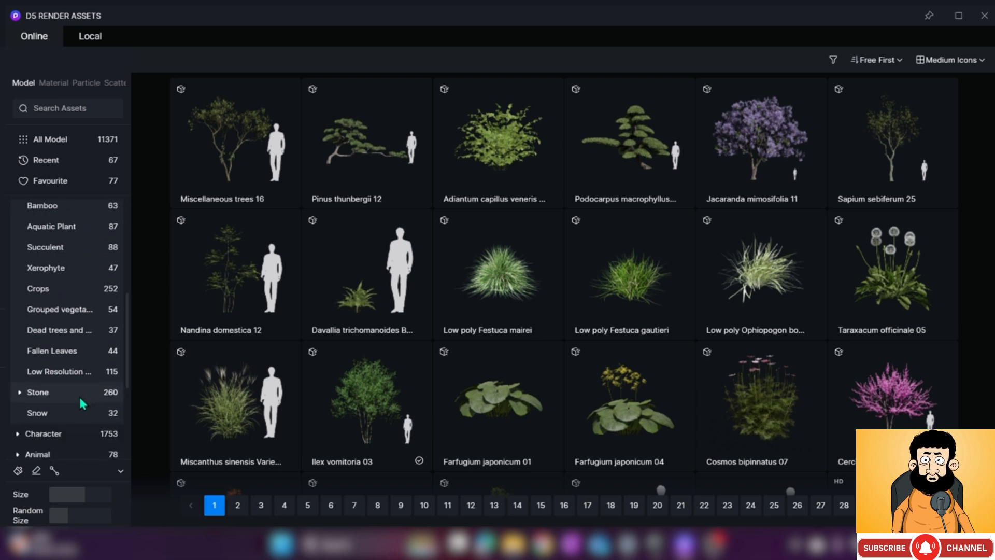
{"action": "left_click", "coordinate": [80, 372]}
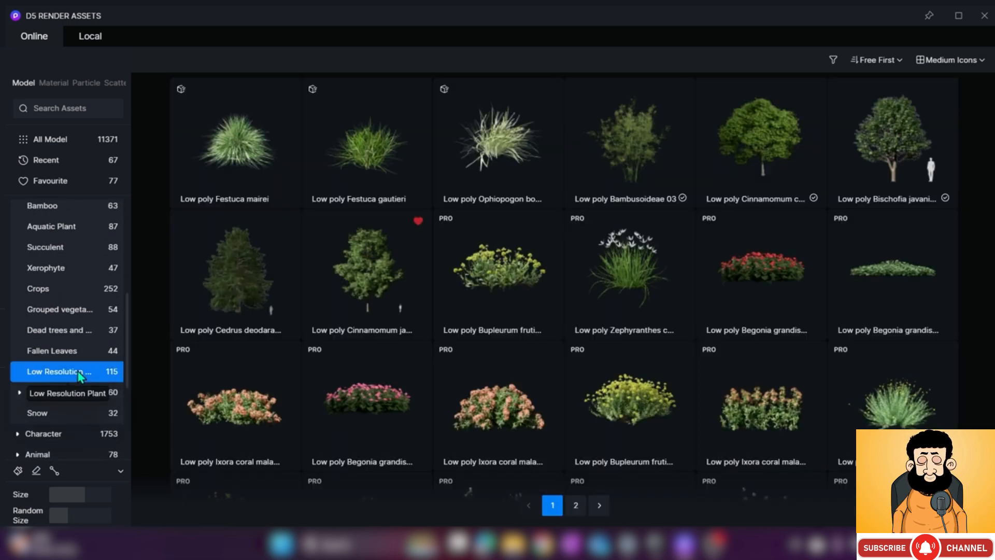
{"action": "left_click", "coordinate": [771, 126]}
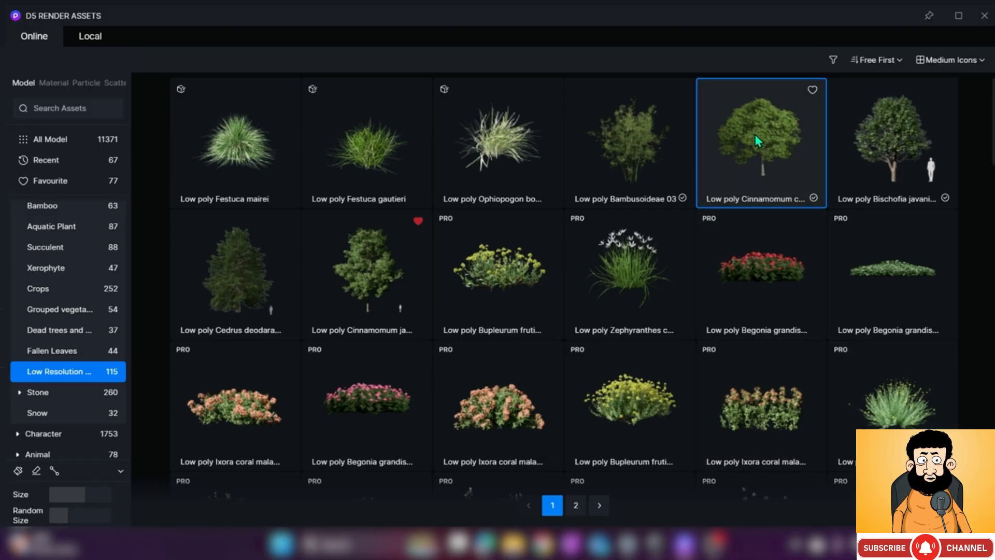
{"action": "left_click", "coordinate": [986, 18]}
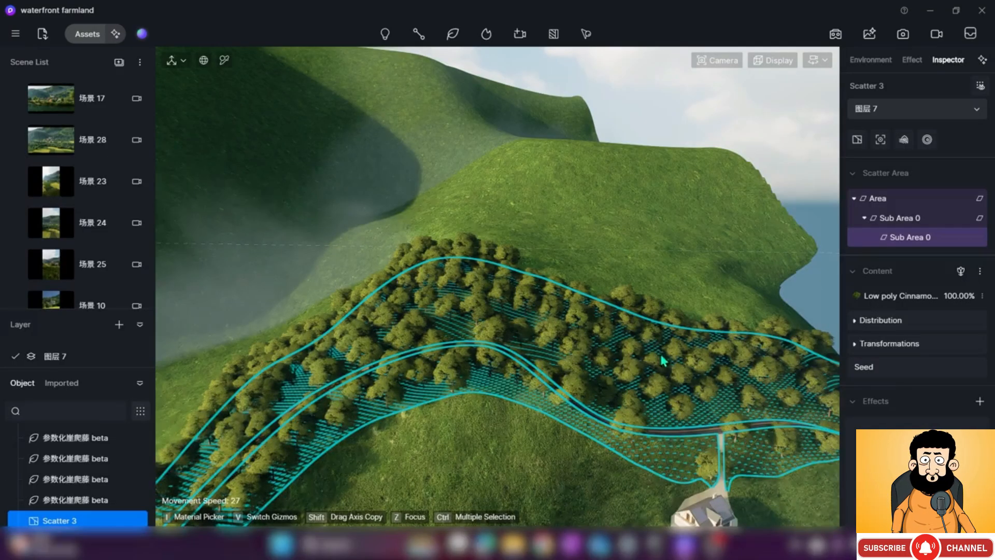
Set the parent Sub Area 0's division image to the multicoloured horizontal-streak preset with Fit mapping
{"action": "right_click_drag", "start_coordinate": [522, 345], "coordinate": [582, 421]}
{"action": "scroll", "coordinate": [582, 420], "scroll_direction": "up", "scroll_amount": 5}
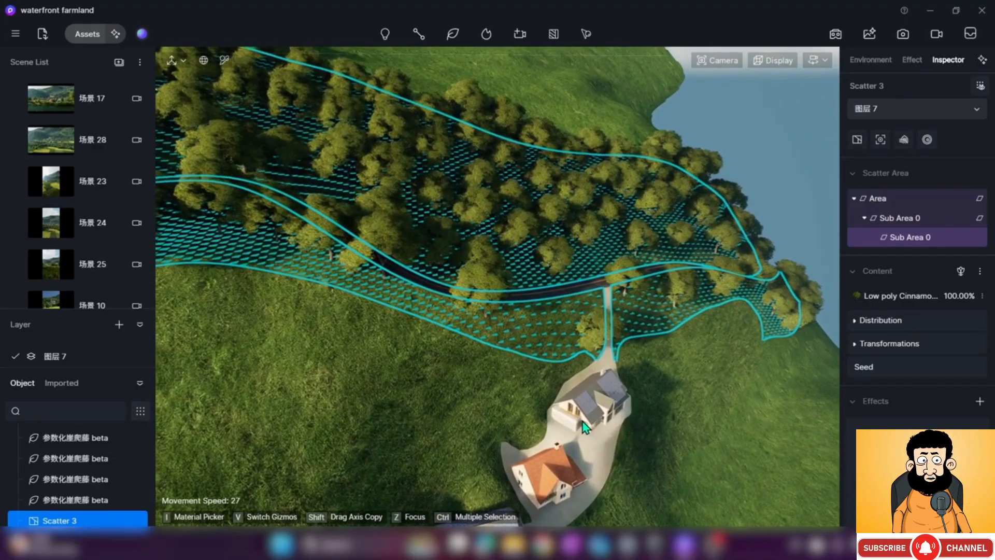
{"action": "scroll", "coordinate": [583, 422], "scroll_direction": "up", "scroll_amount": 1}
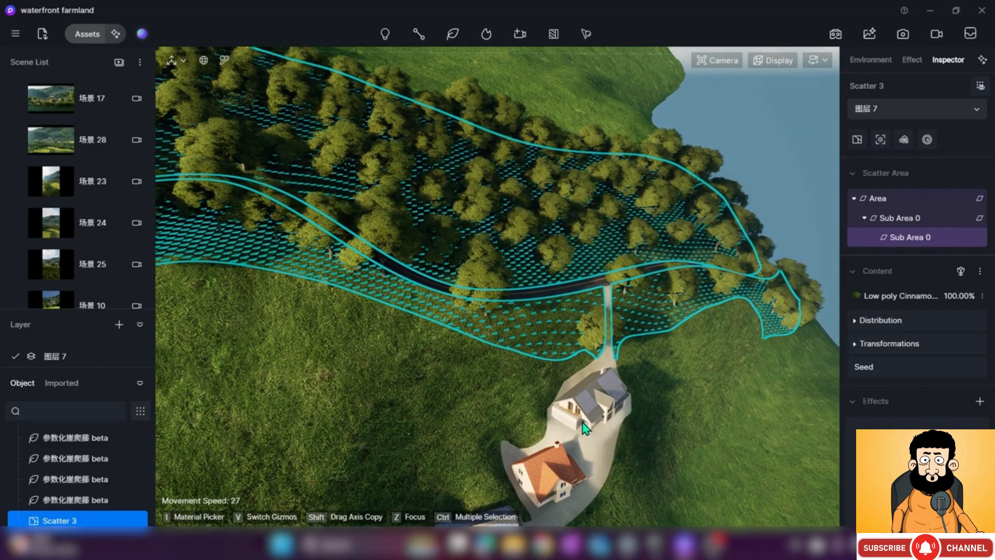
{"action": "right_click_drag", "start_coordinate": [583, 422], "coordinate": [512, 350]}
{"action": "scroll", "coordinate": [514, 351], "scroll_direction": "up", "scroll_amount": 5}
{"action": "right_click_drag", "start_coordinate": [593, 324], "coordinate": [643, 294]}
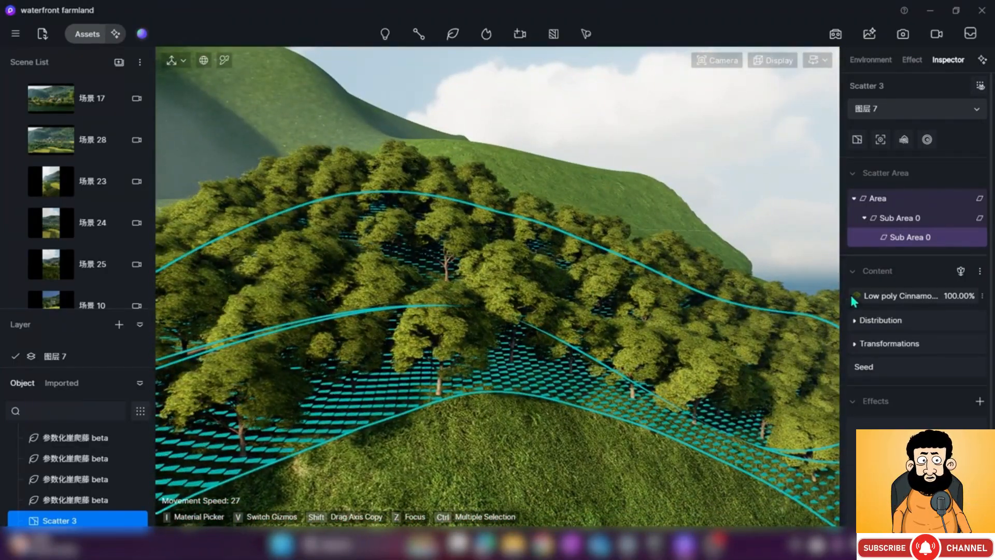
{"action": "left_click", "coordinate": [916, 218]}
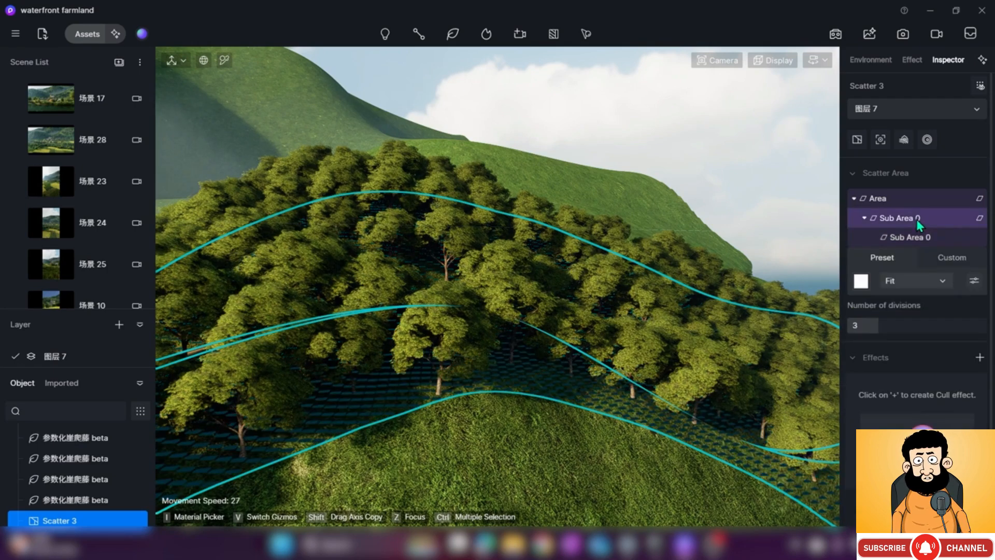
{"action": "left_click", "coordinate": [861, 282]}
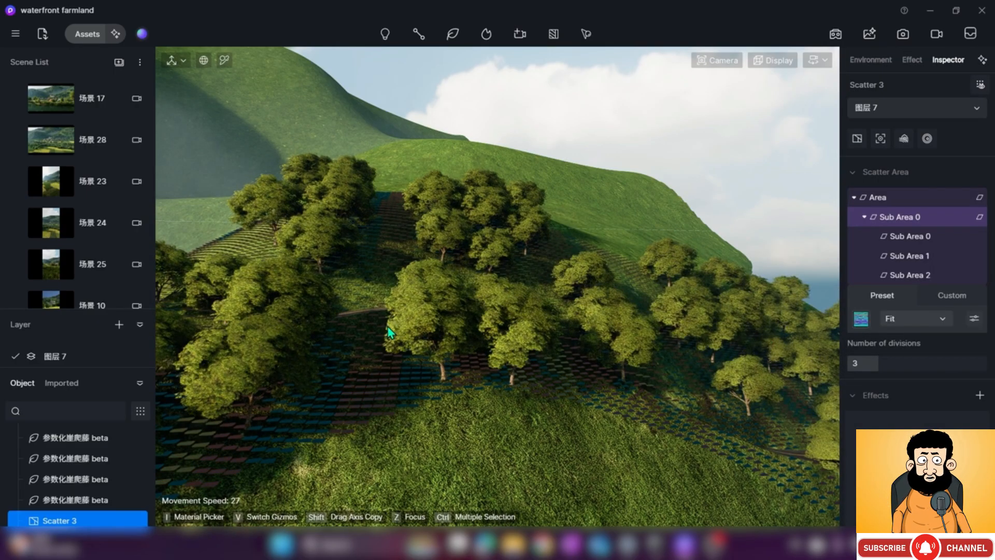
Inspect the divided strips between the trees and the preset pattern, and select the nested Sub Area 0
{"action": "right_click_drag", "start_coordinate": [538, 299], "coordinate": [451, 255]}
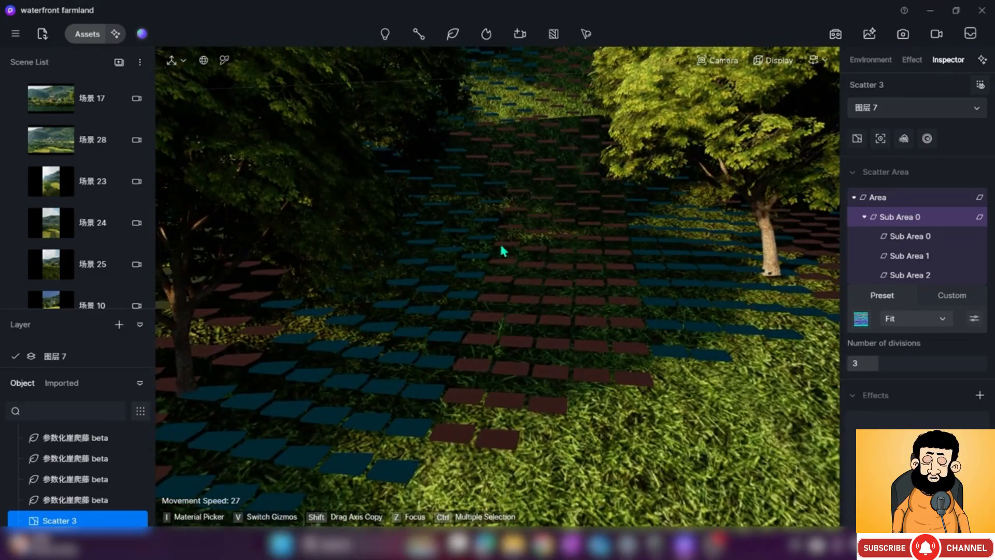
{"action": "key", "text": "s"}
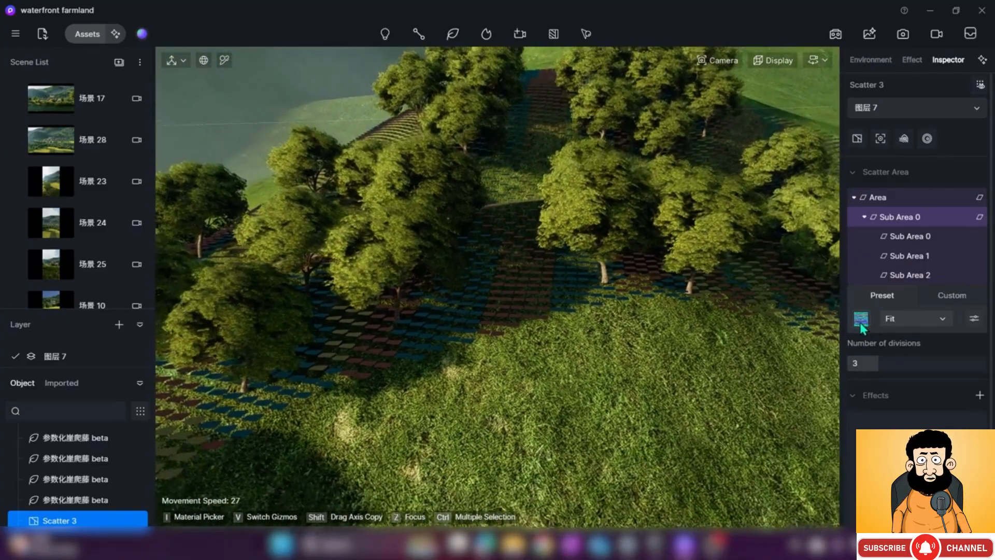
{"action": "left_click", "coordinate": [860, 320]}
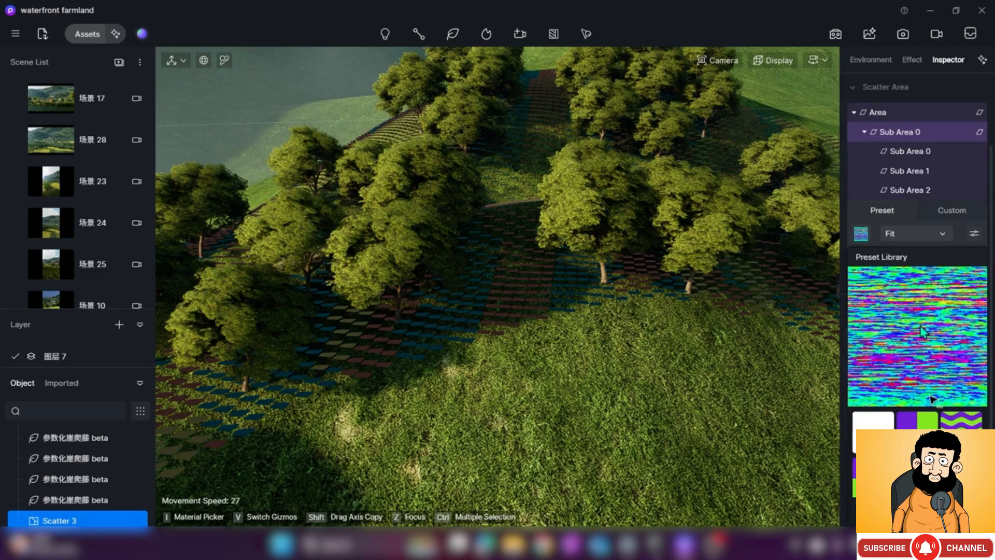
{"action": "left_click", "coordinate": [933, 153]}
{"action": "left_click", "coordinate": [930, 196]}
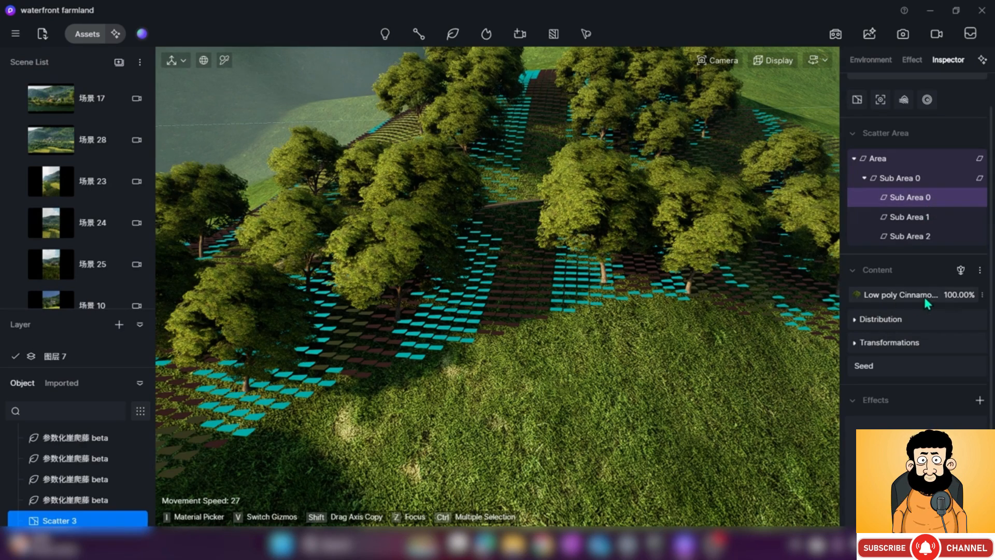
Fill the nested Sub Area 1 with the Low poly Bischofia tree from the Low Resolution plants and check its distribution settings
{"action": "left_click", "coordinate": [921, 225]}
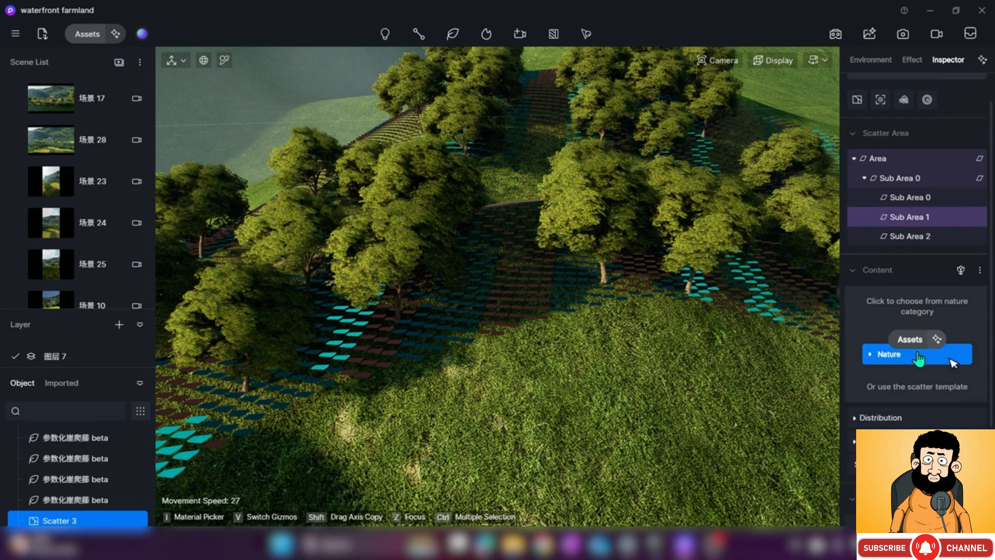
{"action": "left_click", "coordinate": [951, 357]}
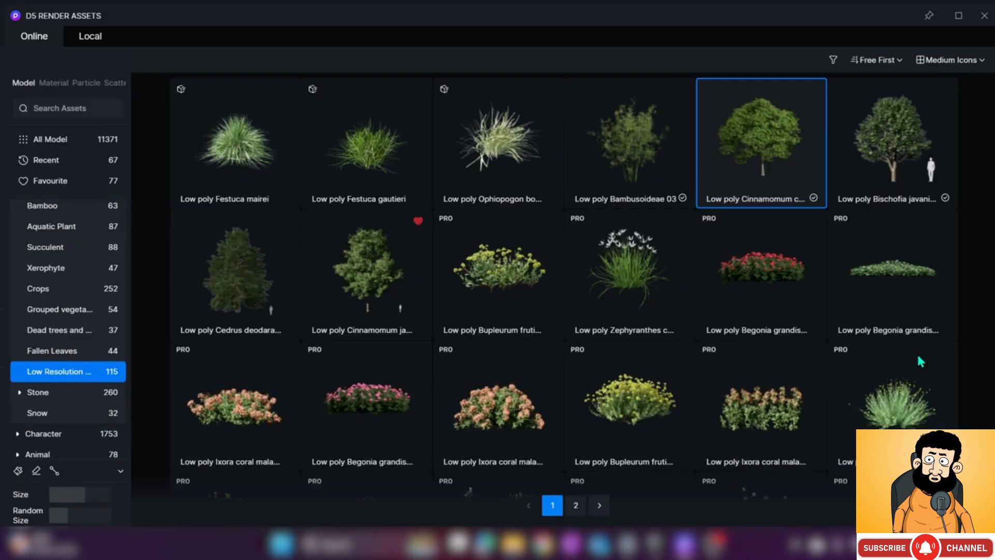
{"action": "left_click", "coordinate": [932, 133]}
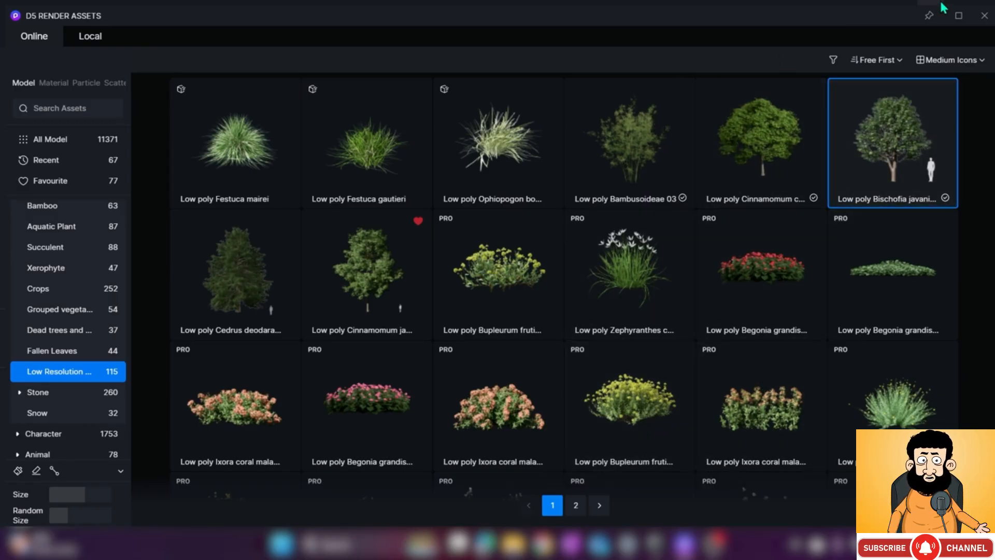
{"action": "left_click", "coordinate": [984, 15]}
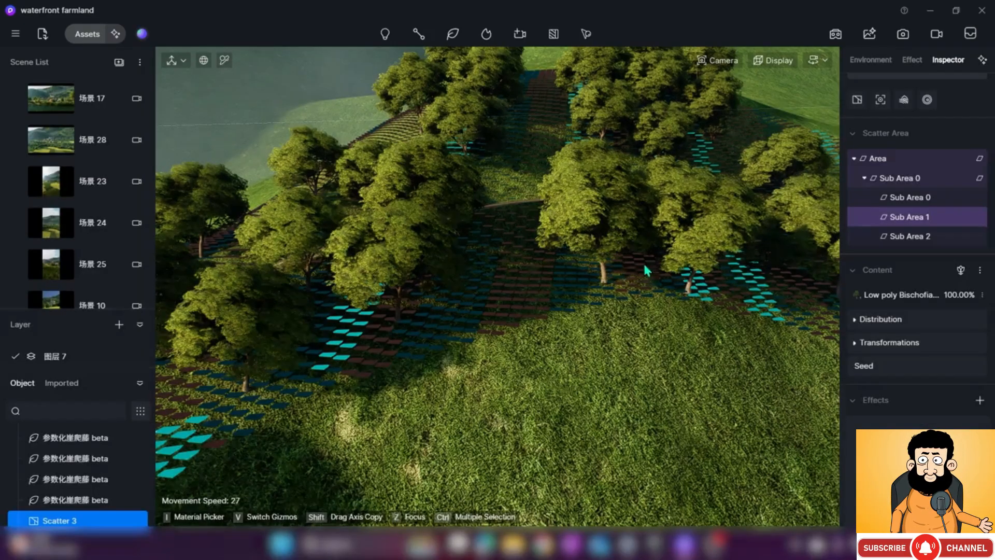
{"action": "right_click_drag", "start_coordinate": [598, 263], "coordinate": [599, 337]}
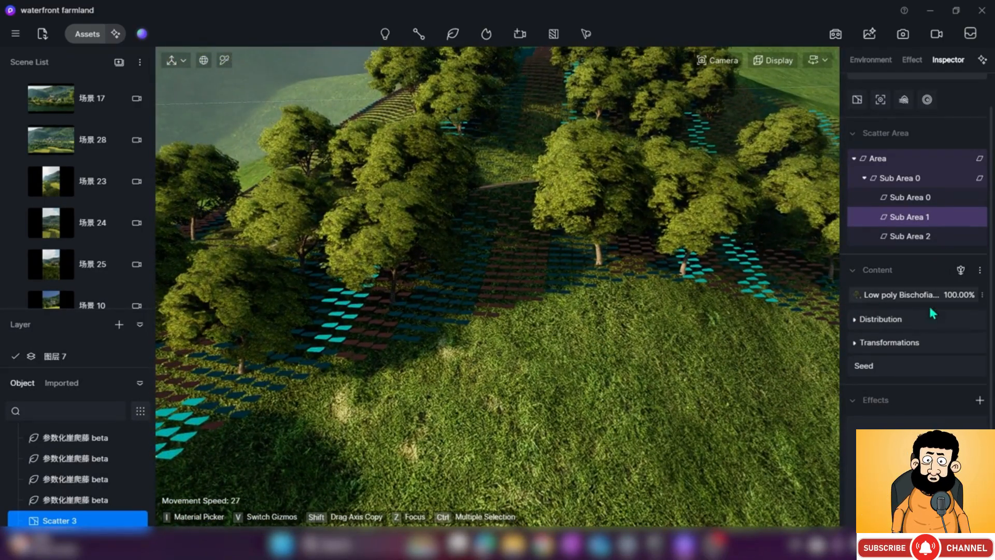
{"action": "left_click", "coordinate": [862, 319]}
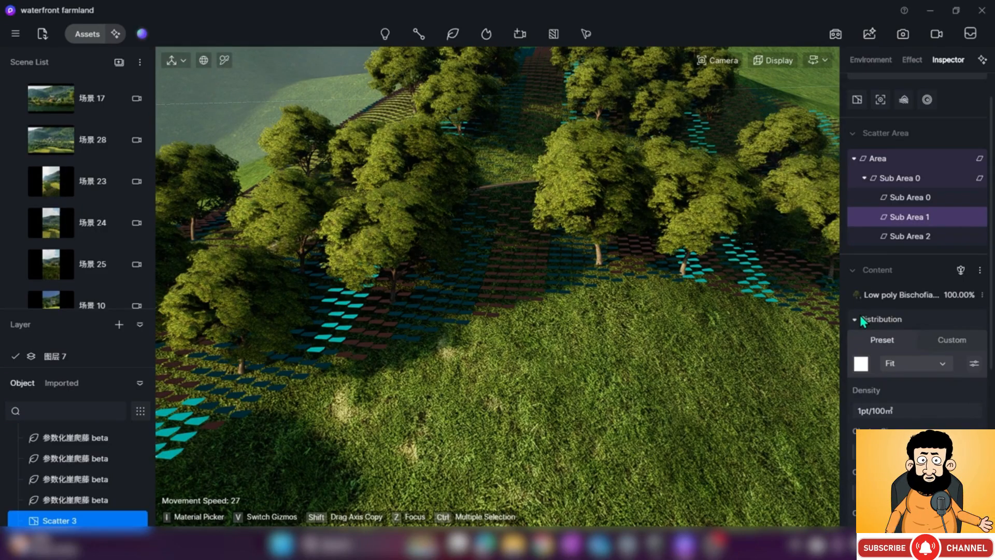
{"action": "left_click", "coordinate": [860, 317]}
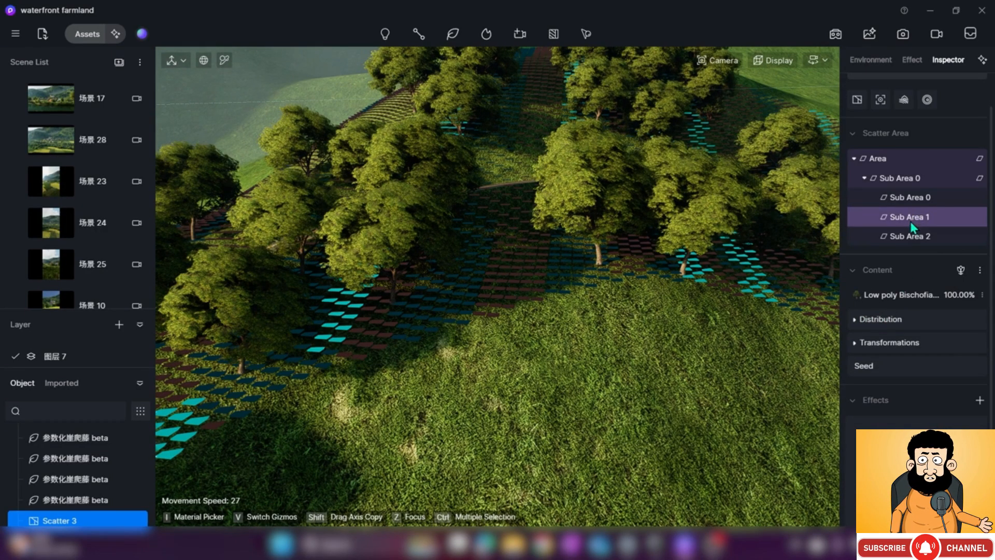
Fill the nested Sub Area 2 with the conical Low poly Metasequoia tree located between Salix alba and Dracontomelon in the Low Resolution plants
{"action": "left_click", "coordinate": [910, 237]}
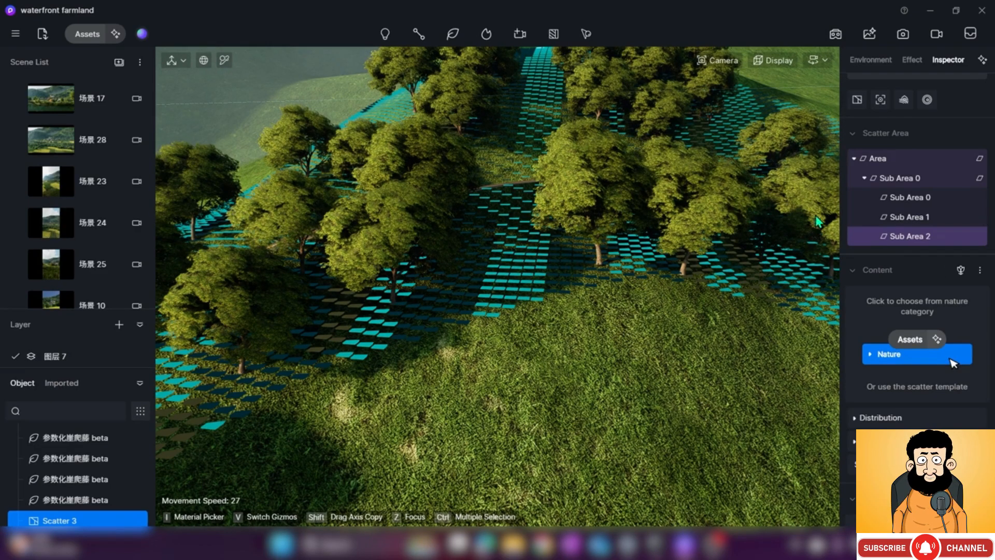
{"action": "left_click", "coordinate": [901, 363]}
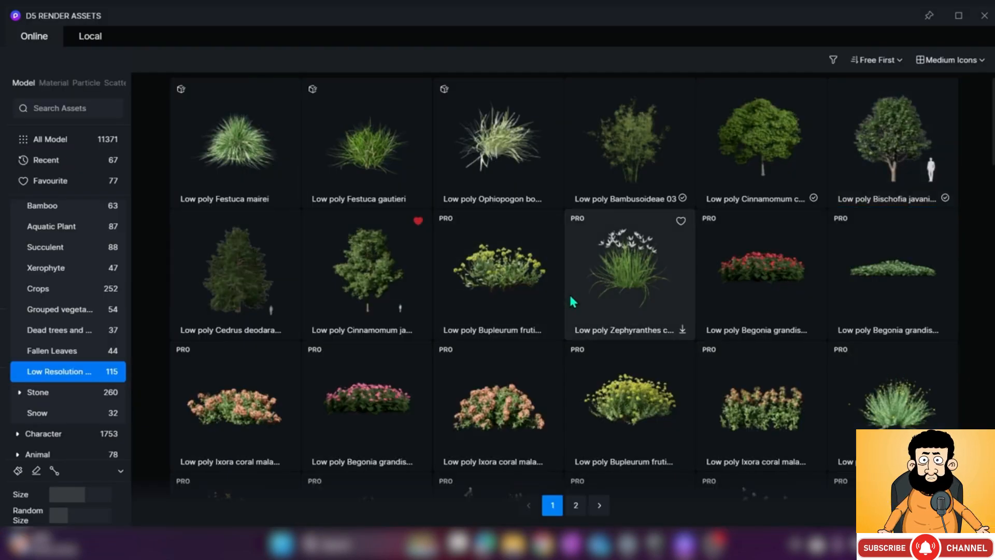
{"action": "scroll", "coordinate": [596, 311], "scroll_direction": "down", "scroll_amount": 10}
{"action": "scroll", "coordinate": [619, 317], "scroll_direction": "down", "scroll_amount": 20}
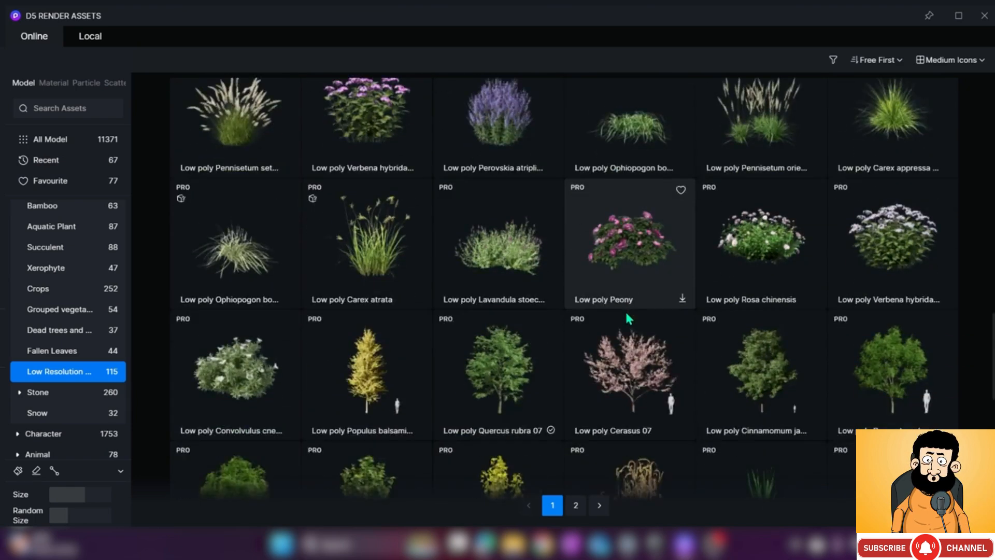
{"action": "scroll", "coordinate": [628, 320], "scroll_direction": "down", "scroll_amount": 4}
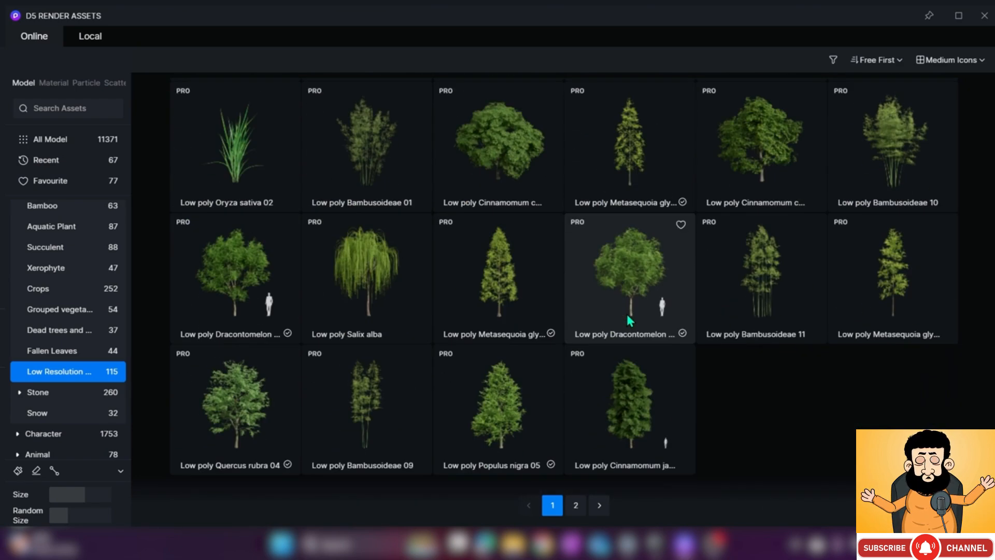
{"action": "left_click", "coordinate": [499, 321]}
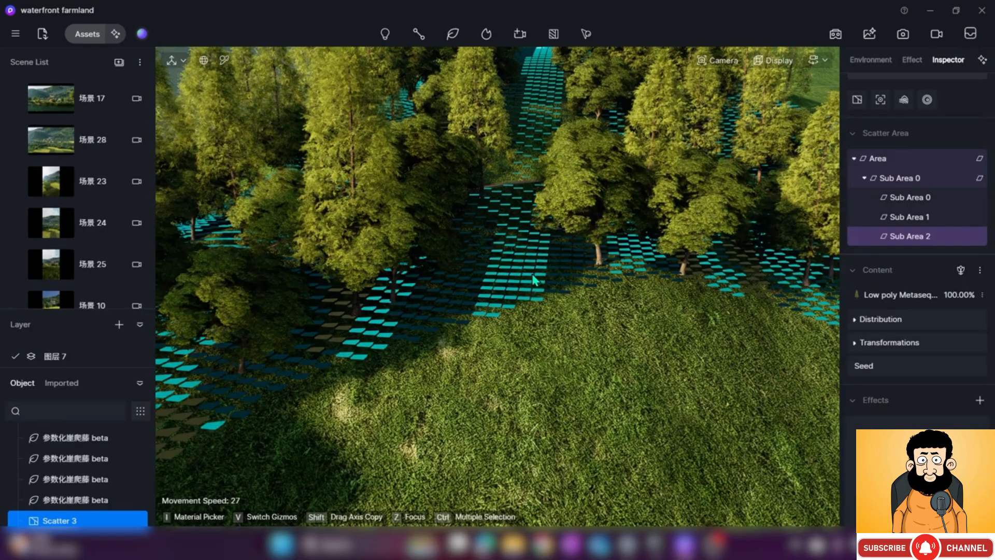
{"action": "right_click_drag", "start_coordinate": [533, 274], "coordinate": [515, 226]}
{"action": "key", "text": "a"}
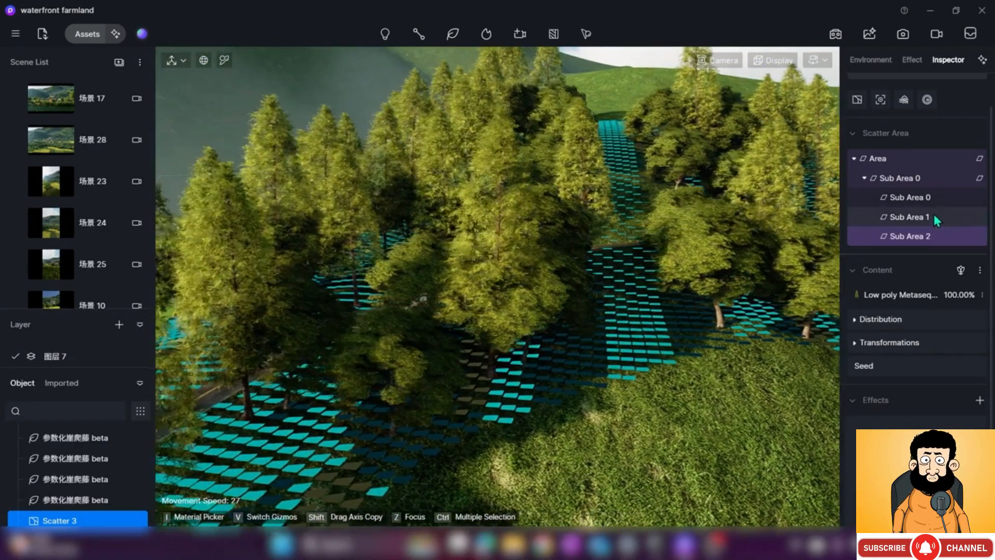
Examine the Low poly Bischofia content settings of Sub Area 1 and select the Metasequoia trees of Sub Area 2
{"action": "left_click", "coordinate": [933, 217]}
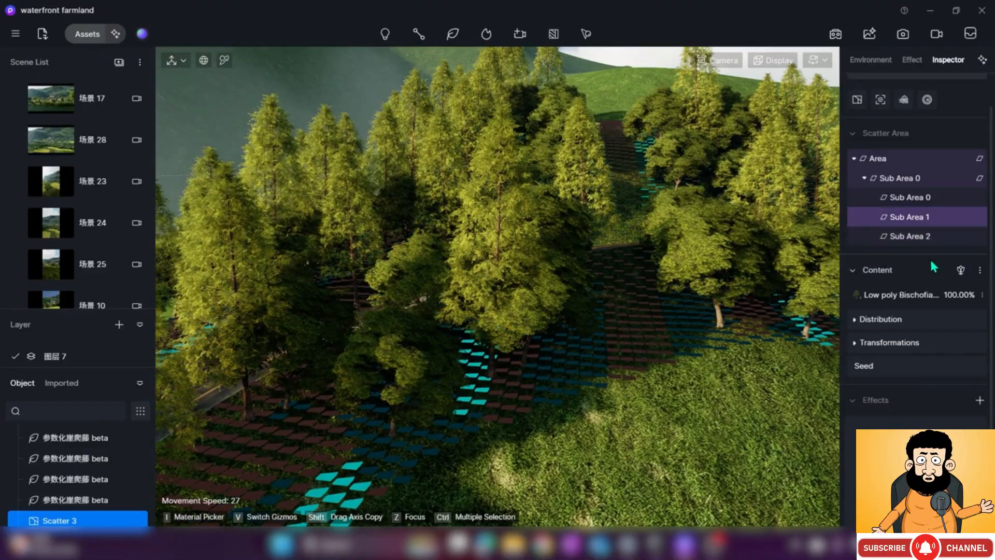
{"action": "left_click", "coordinate": [948, 297]}
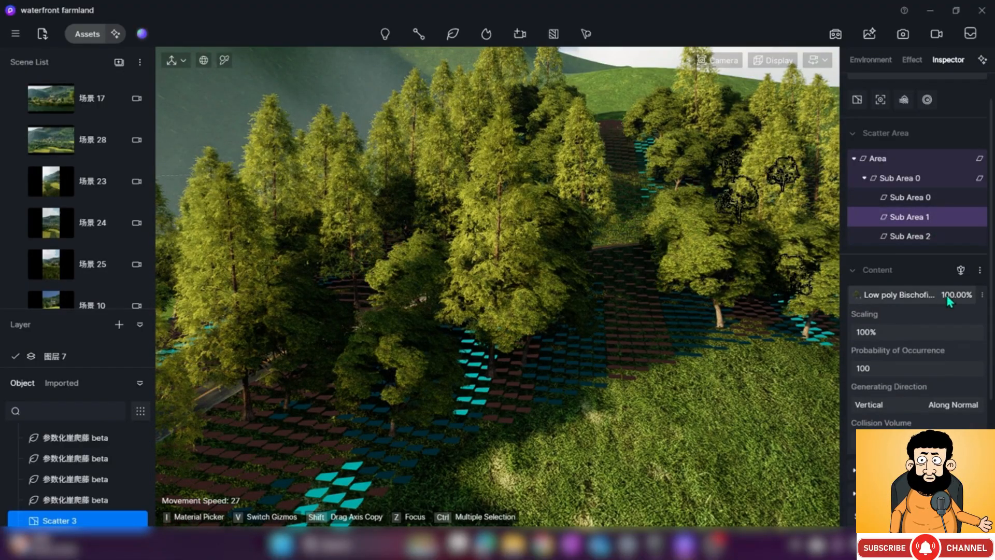
{"action": "left_click", "coordinate": [869, 299]}
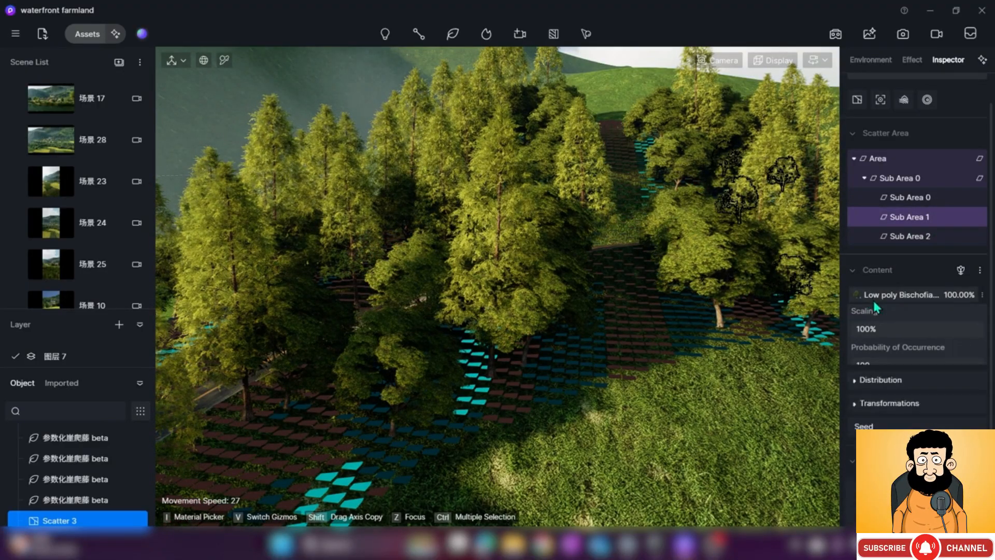
{"action": "left_click", "coordinate": [948, 298]}
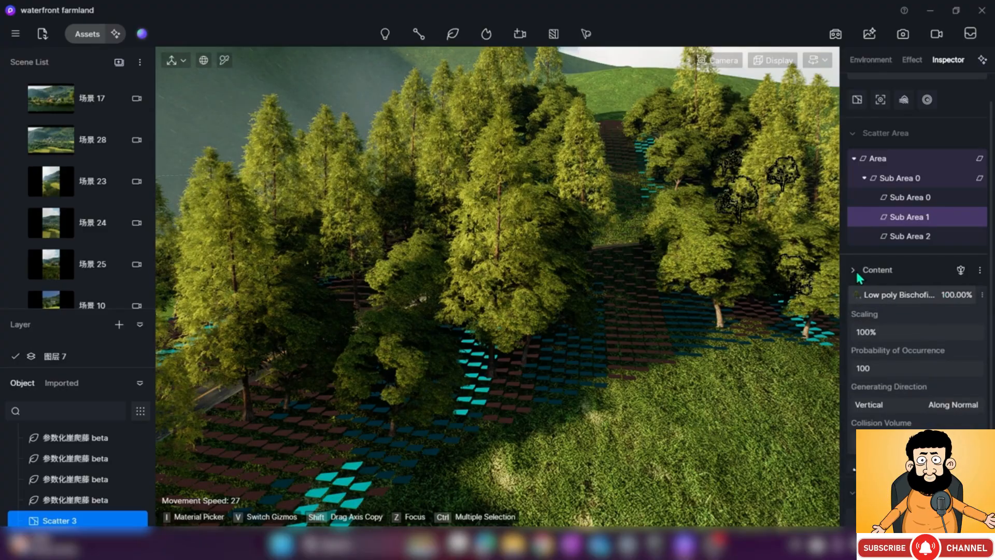
{"action": "left_click", "coordinate": [858, 274]}
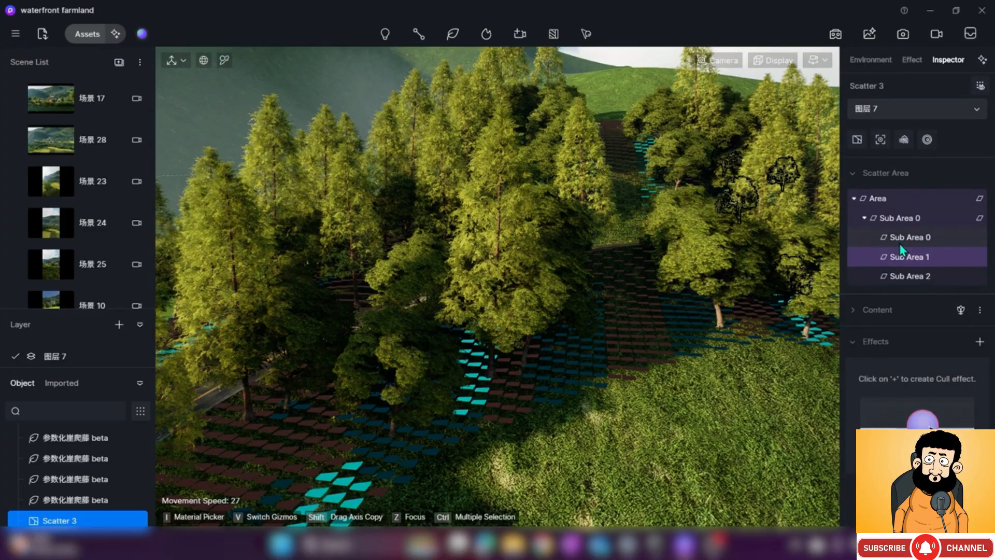
{"action": "left_click", "coordinate": [865, 311]}
{"action": "left_click", "coordinate": [964, 334]}
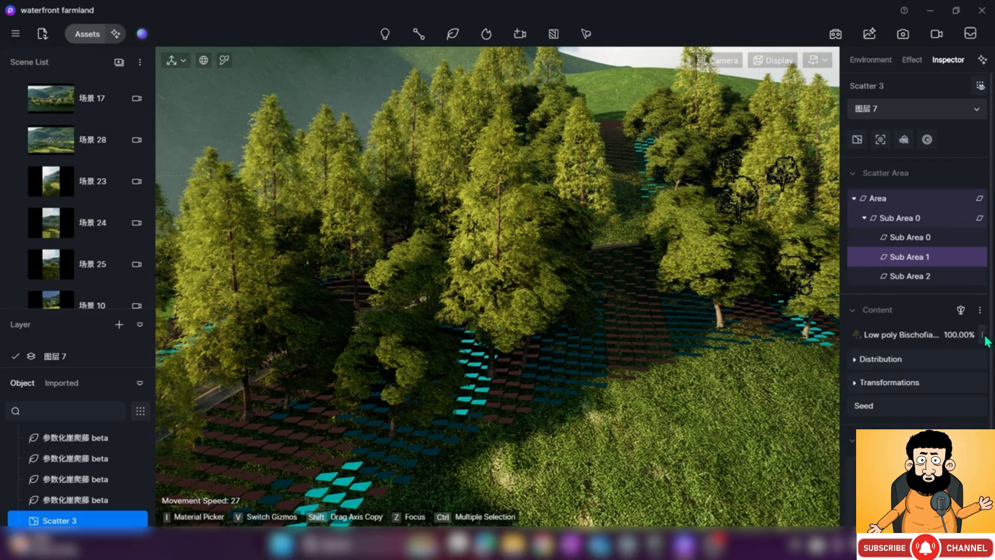
{"action": "right_click", "coordinate": [910, 259]}
{"action": "left_click", "coordinate": [613, 272]}
{"action": "left_click", "coordinate": [599, 178]}
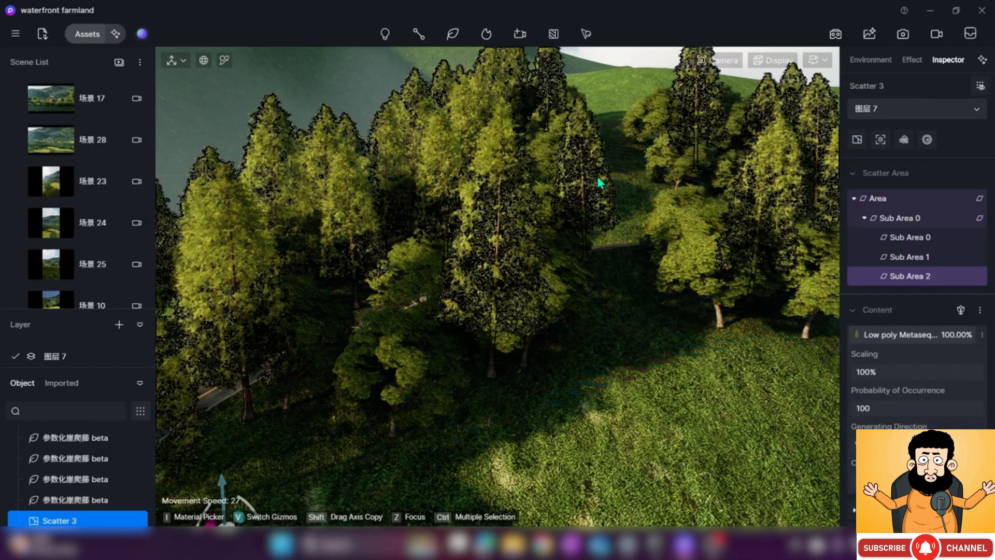
Download the Low poly Salix alba willow from the Low Resolution category of the model assets
{"action": "left_click", "coordinate": [960, 309]}
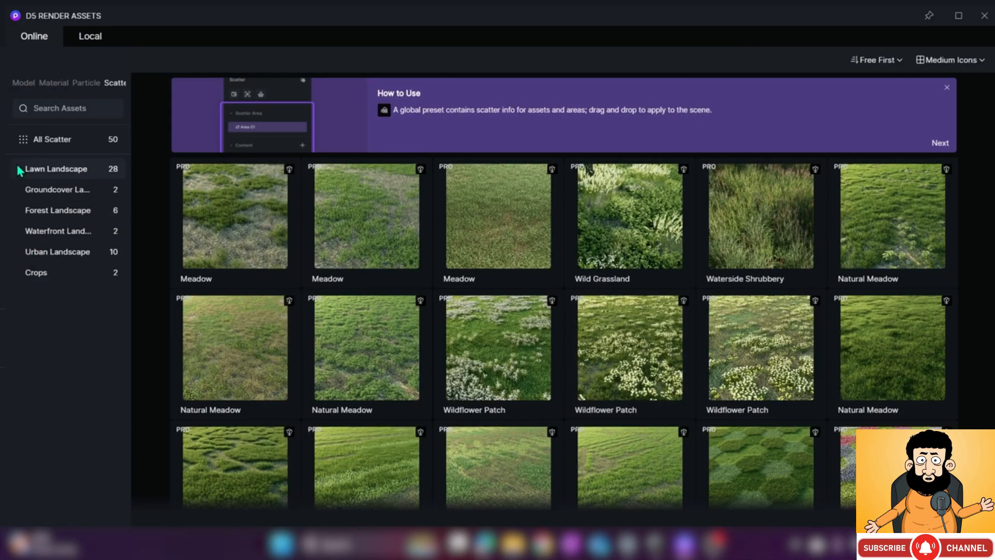
{"action": "left_click", "coordinate": [24, 83]}
{"action": "scroll", "coordinate": [70, 361], "scroll_direction": "down", "scroll_amount": 3}
{"action": "scroll", "coordinate": [70, 362], "scroll_direction": "down", "scroll_amount": 3}
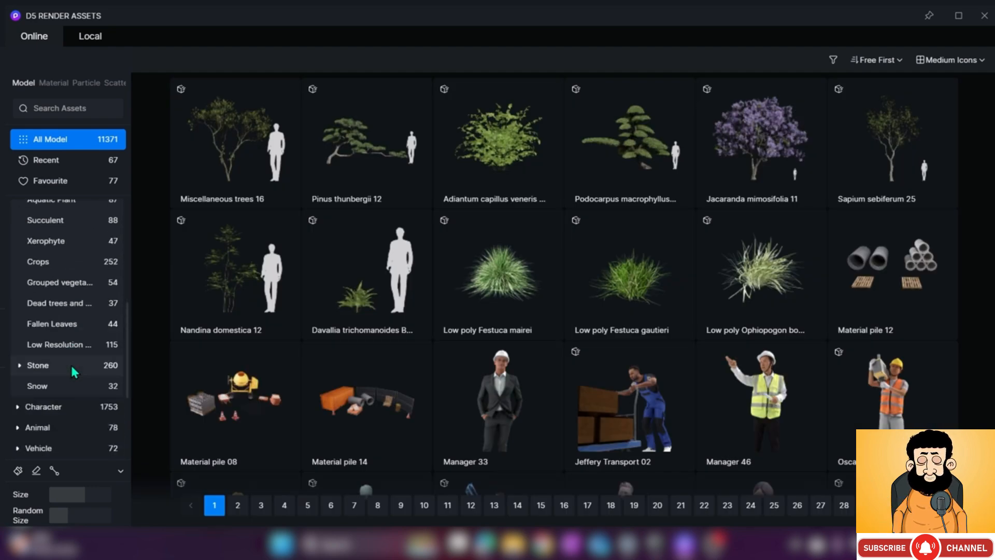
{"action": "left_click", "coordinate": [67, 344]}
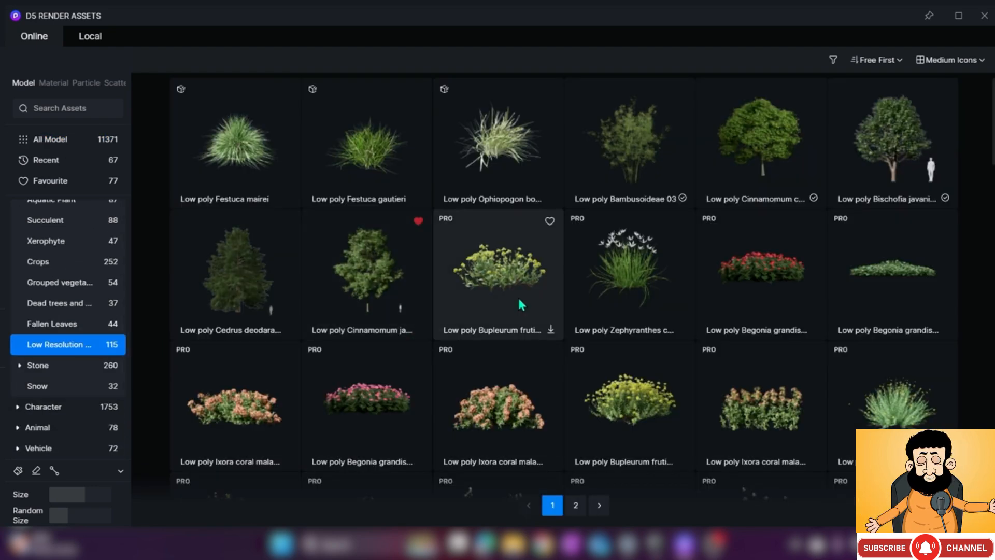
{"action": "scroll", "coordinate": [559, 303], "scroll_direction": "down", "scroll_amount": 10}
{"action": "scroll", "coordinate": [591, 372], "scroll_direction": "down", "scroll_amount": 10}
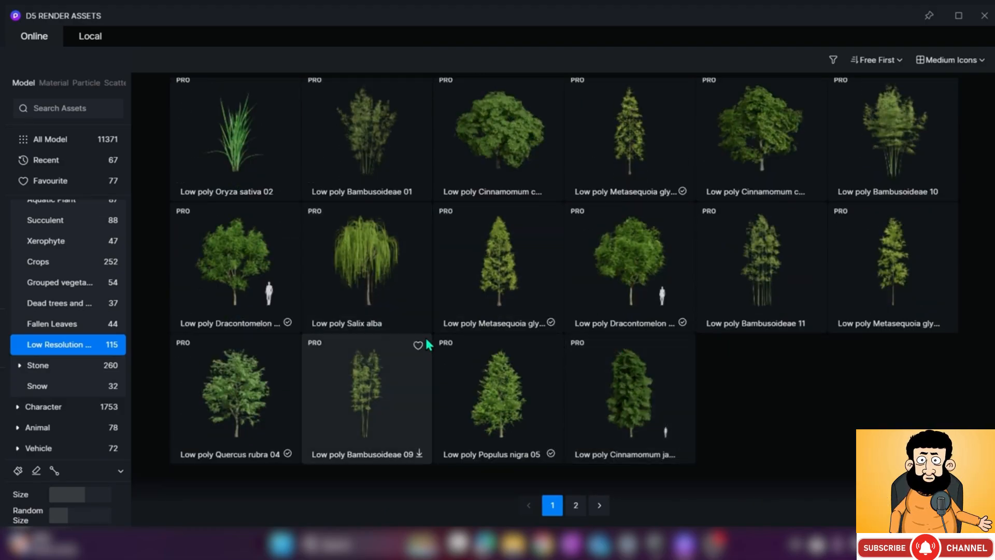
{"action": "left_click", "coordinate": [420, 321]}
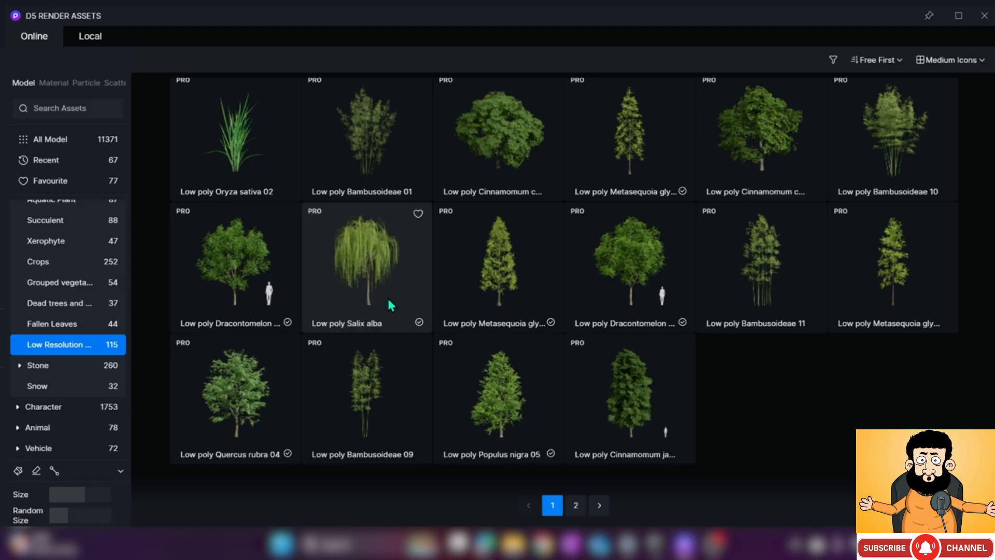
Place a single Low poly Salix alba willow on the grassy slope in front of the scattered trees and deselect it
{"action": "left_click", "coordinate": [373, 259]}
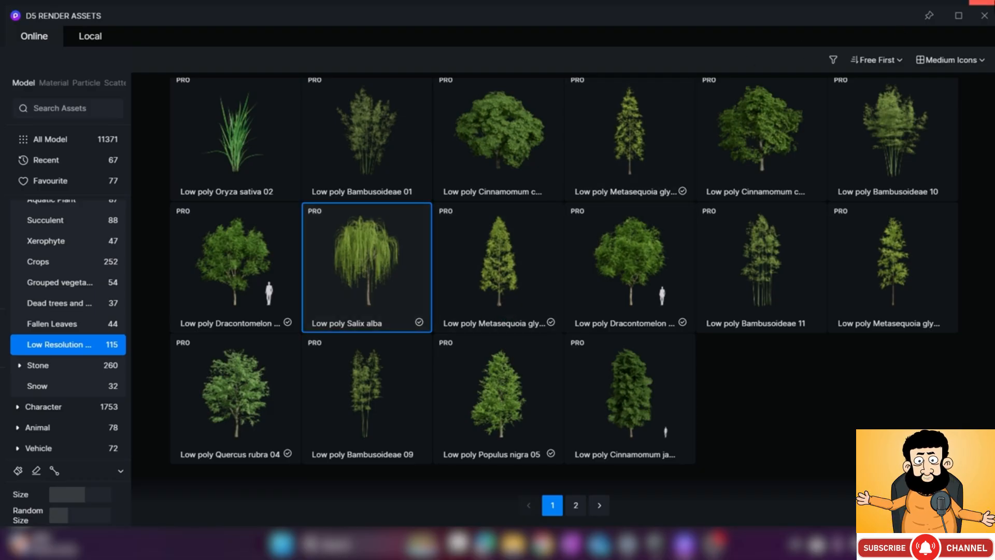
{"action": "left_click", "coordinate": [986, 19]}
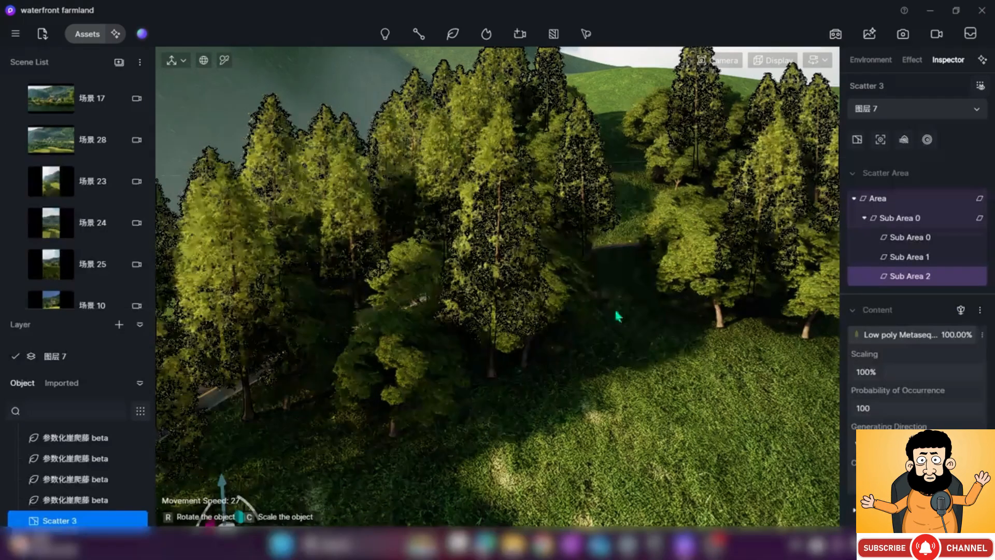
{"action": "left_click", "coordinate": [660, 378]}
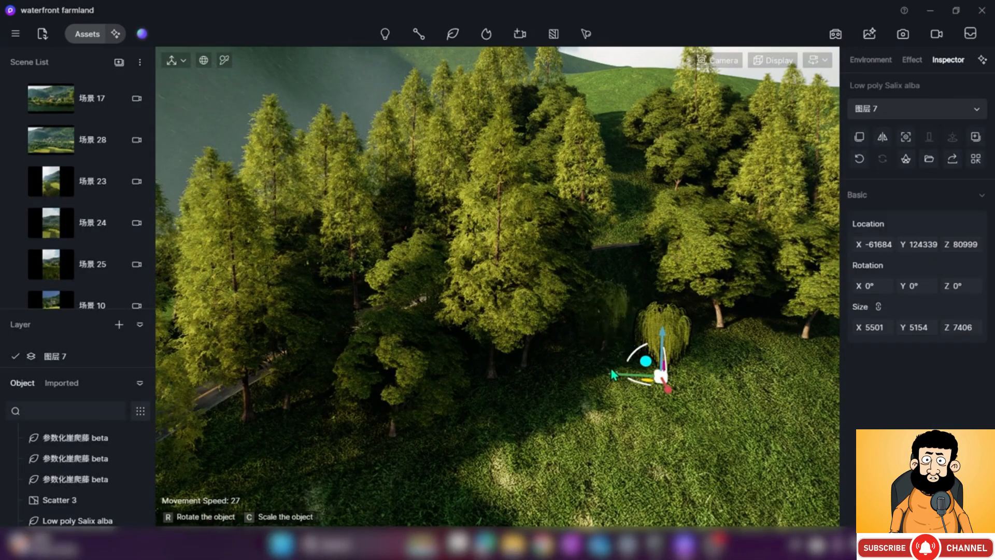
{"action": "key", "text": "Escape"}
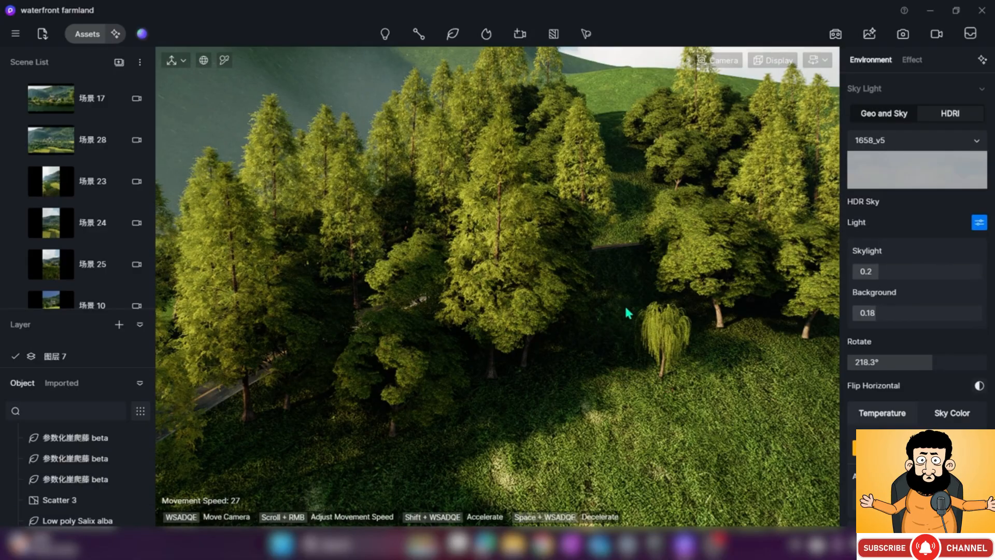
Select the nested Sub Area 1 of the hillside tree scatter
{"action": "left_click", "coordinate": [707, 244]}
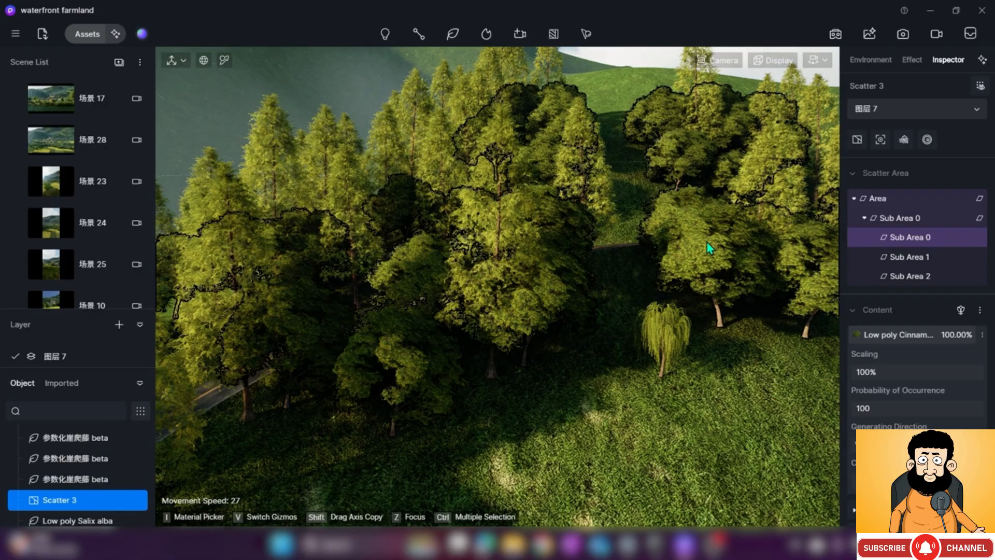
{"action": "left_click", "coordinate": [912, 263]}
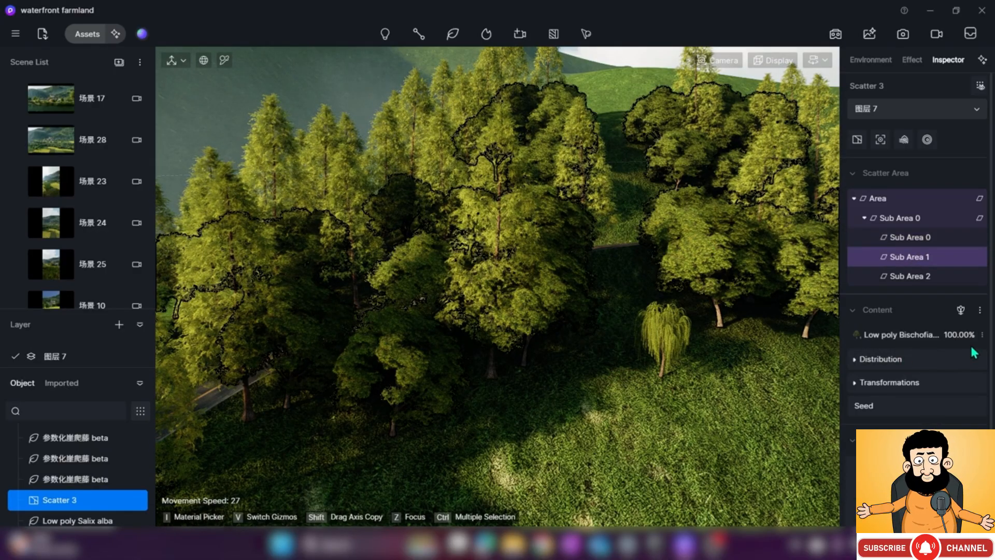
{"action": "left_click", "coordinate": [960, 310]}
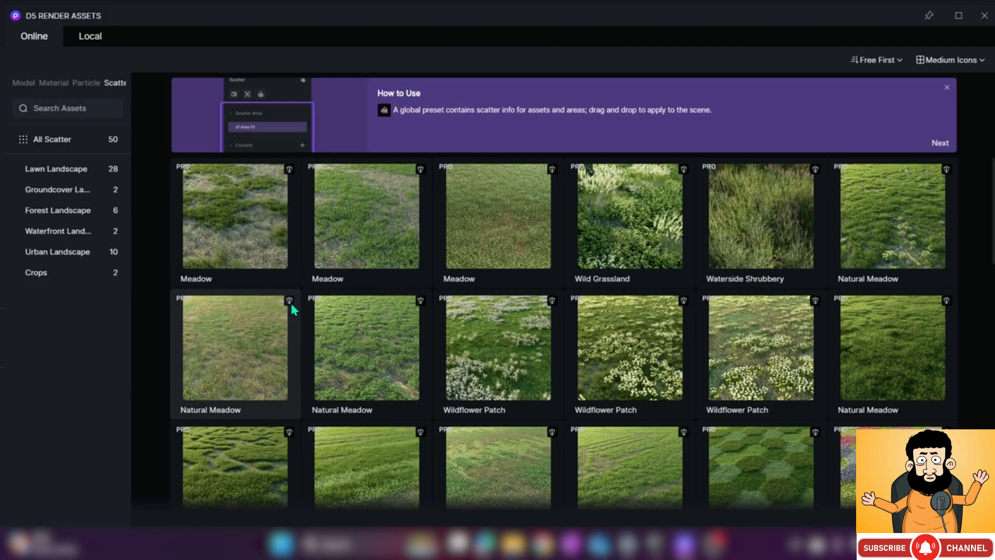
{"action": "left_click", "coordinate": [22, 81]}
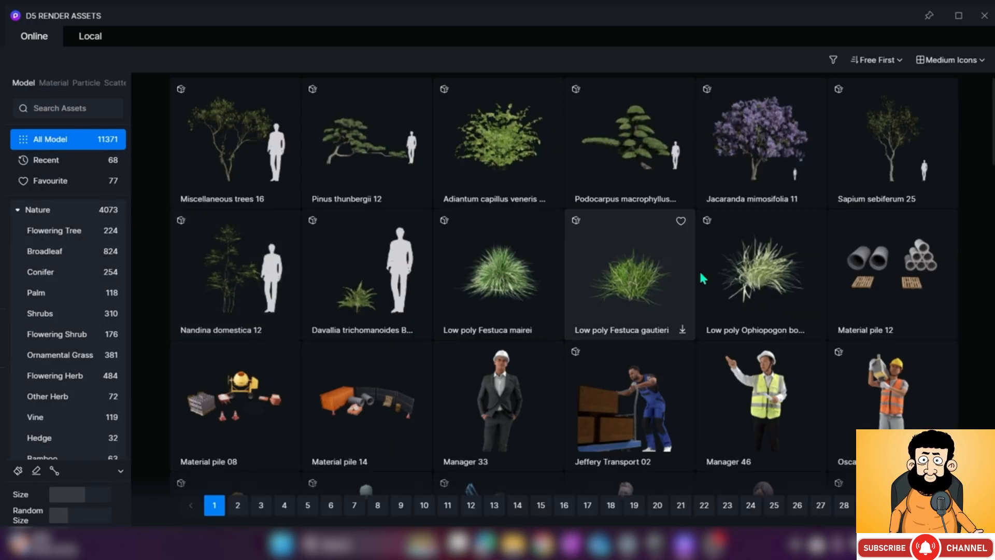
{"action": "left_click", "coordinate": [984, 15]}
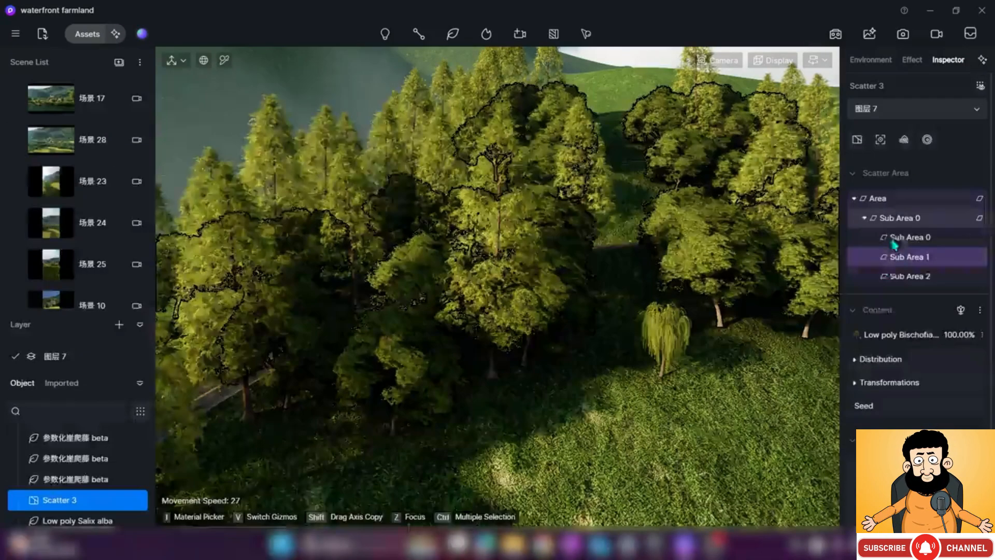
Add the Low poly Salix alba willow from the Low Resolution Plant category to the scatter content of nested Sub Area 1
{"action": "left_click", "coordinate": [979, 310]}
{"action": "left_click", "coordinate": [947, 323]}
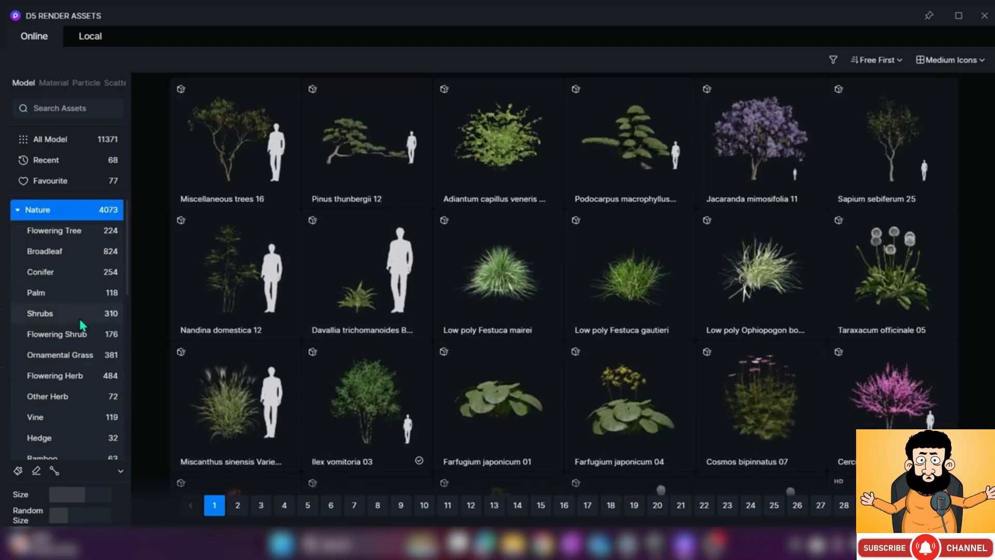
{"action": "scroll", "coordinate": [73, 342], "scroll_direction": "down", "scroll_amount": 4}
{"action": "left_click", "coordinate": [66, 376]}
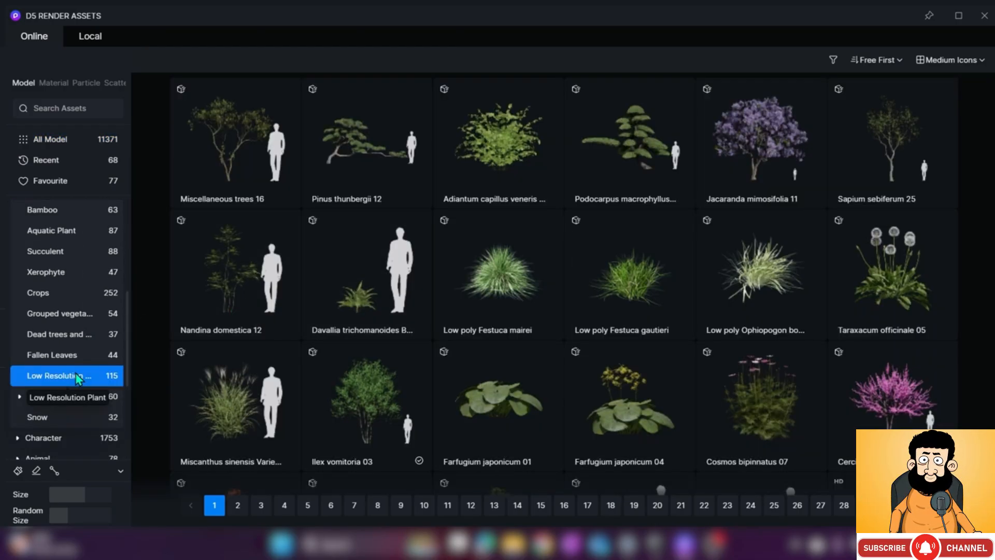
{"action": "scroll", "coordinate": [666, 295], "scroll_direction": "down", "scroll_amount": 3}
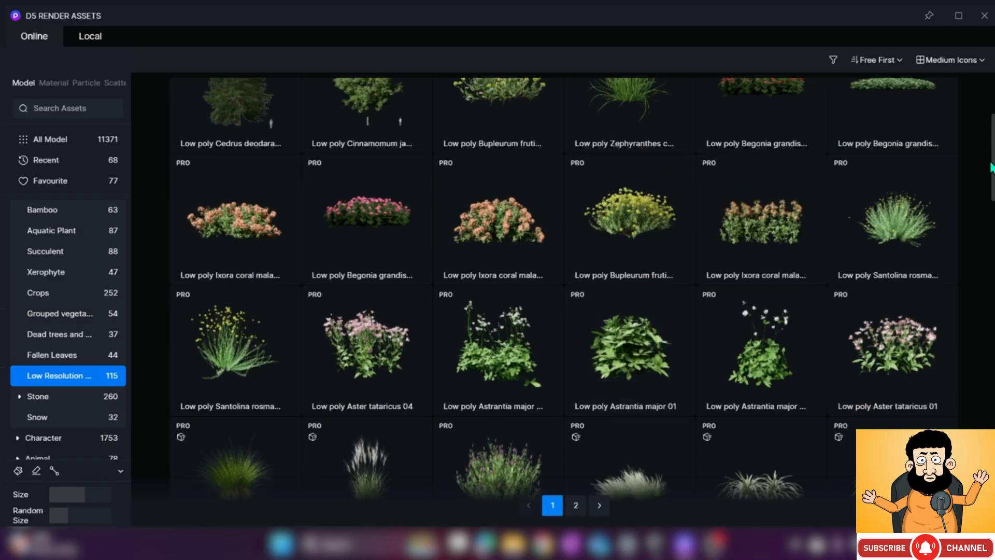
{"action": "scroll", "coordinate": [386, 282], "scroll_direction": "down", "scroll_amount": 10}
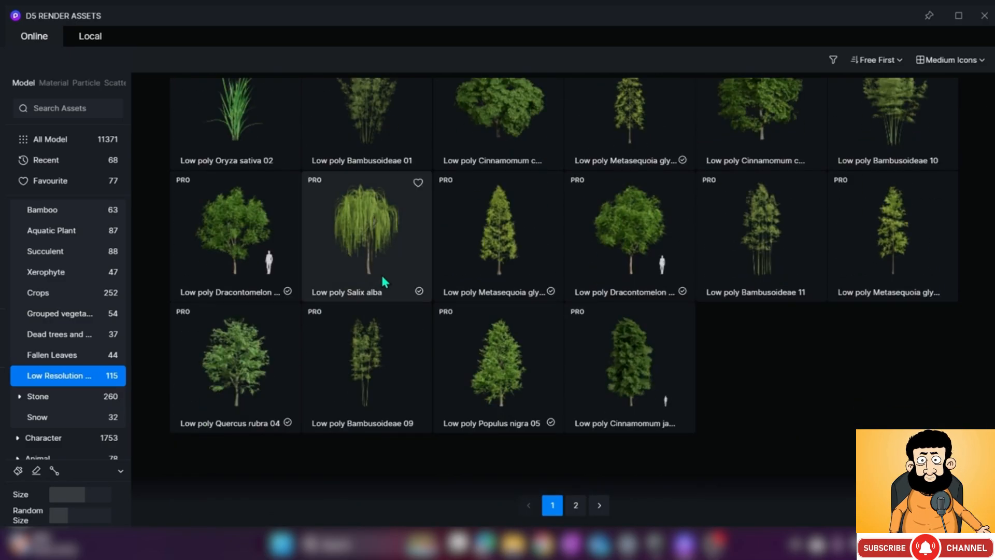
{"action": "left_click", "coordinate": [984, 16]}
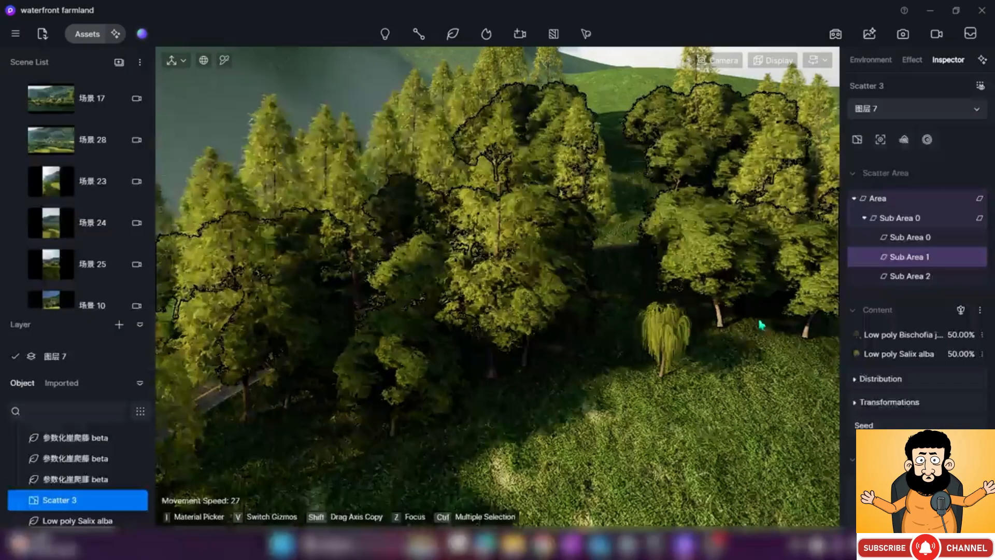
Remove the Low poly Bischofia tree from the content of Sub Area 1 in the hillside scatter
{"action": "left_click", "coordinate": [661, 247]}
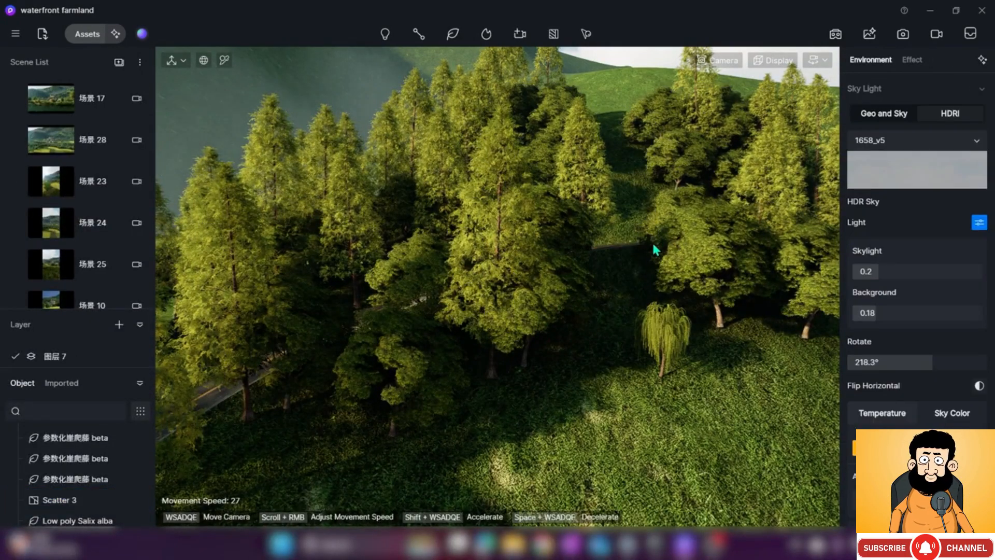
{"action": "right_click_drag", "start_coordinate": [625, 238], "coordinate": [673, 275]}
{"action": "left_click", "coordinate": [706, 289]}
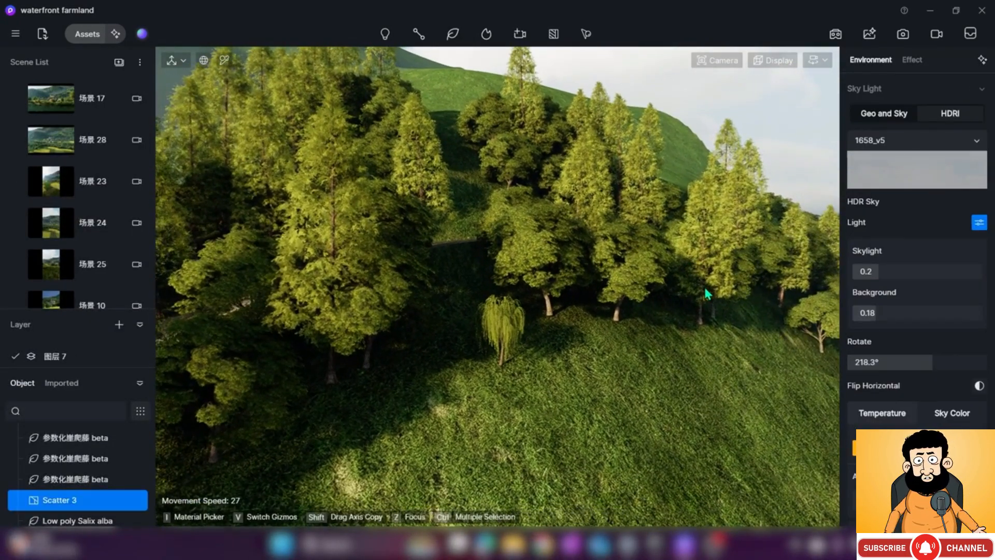
{"action": "left_click", "coordinate": [912, 256]}
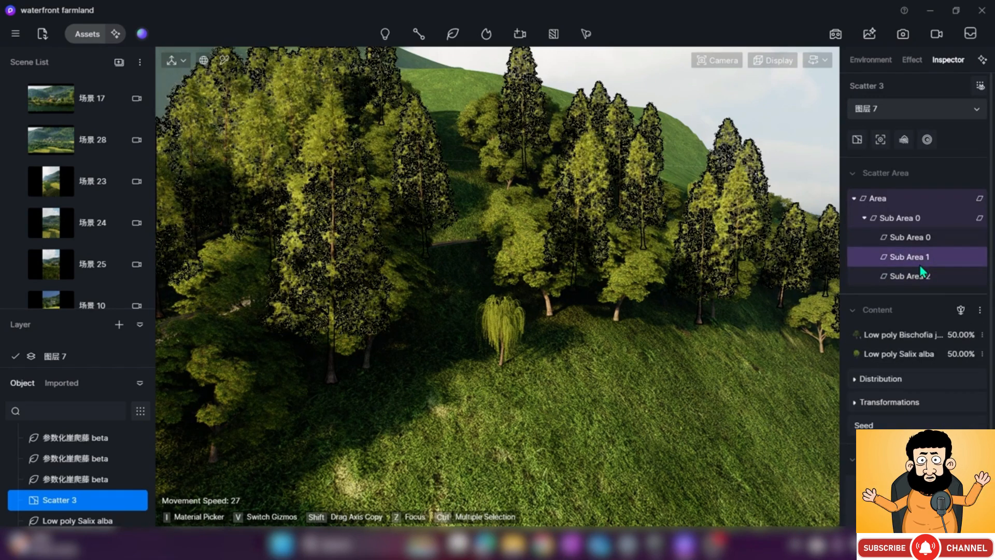
{"action": "mouse_move", "coordinate": [953, 337]}
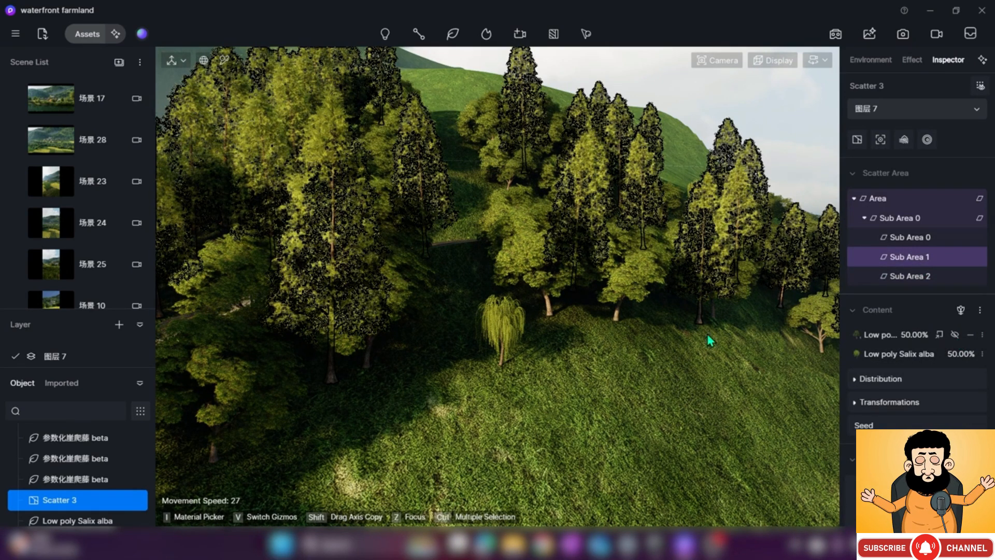
{"action": "left_click", "coordinate": [970, 334]}
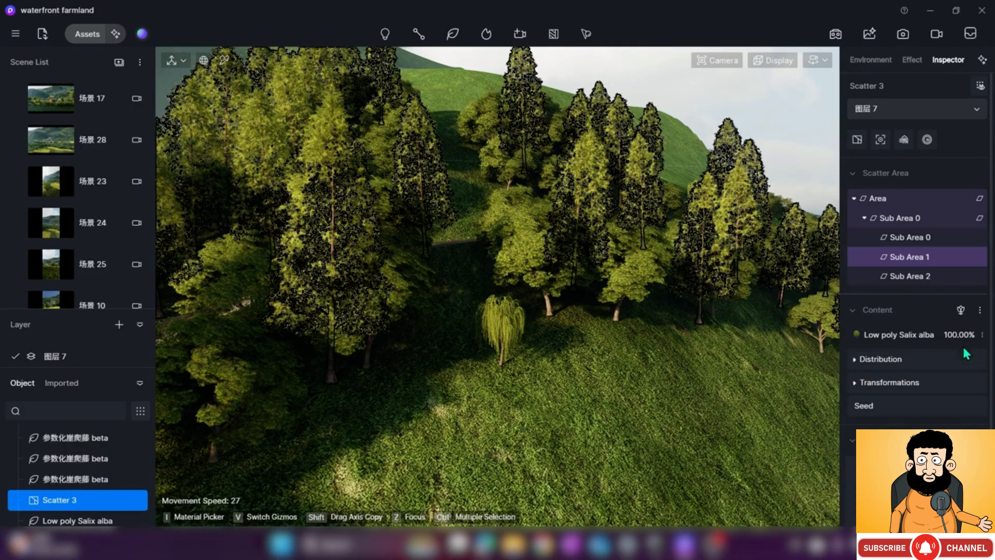
Delete the single Low poly Salix alba willow standing on the grassy slope in front of the scattered trees
{"action": "left_click", "coordinate": [457, 317]}
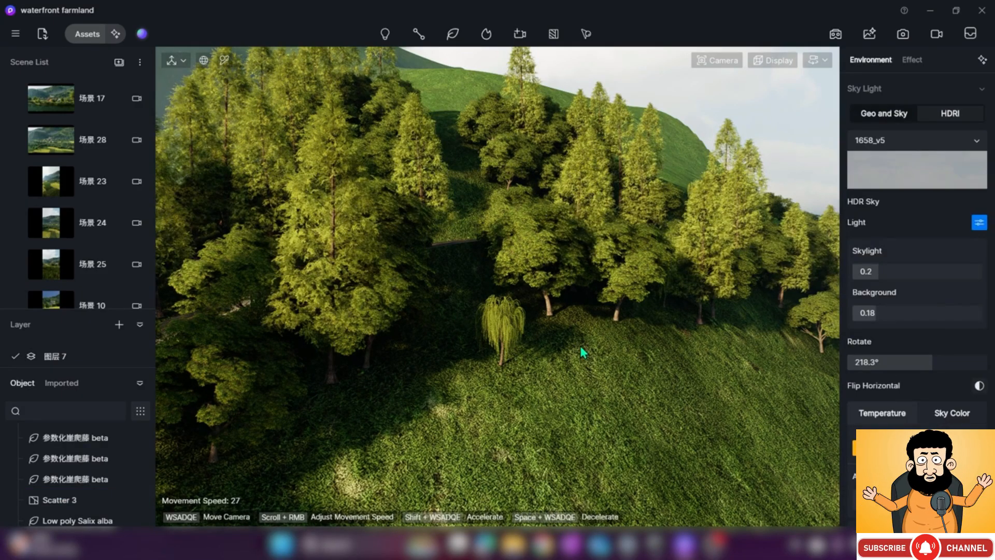
{"action": "right_click_drag", "start_coordinate": [573, 347], "coordinate": [656, 366]}
{"action": "key", "text": "w"}
{"action": "right_click_drag", "start_coordinate": [520, 255], "coordinate": [664, 431]}
{"action": "key", "text": "w"}
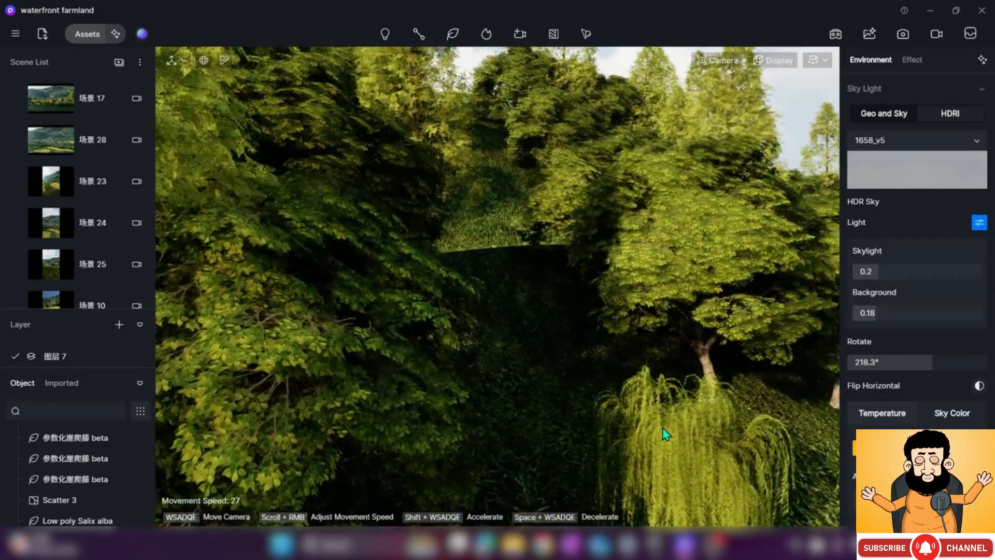
{"action": "left_click", "coordinate": [663, 429]}
{"action": "key", "text": "s"}
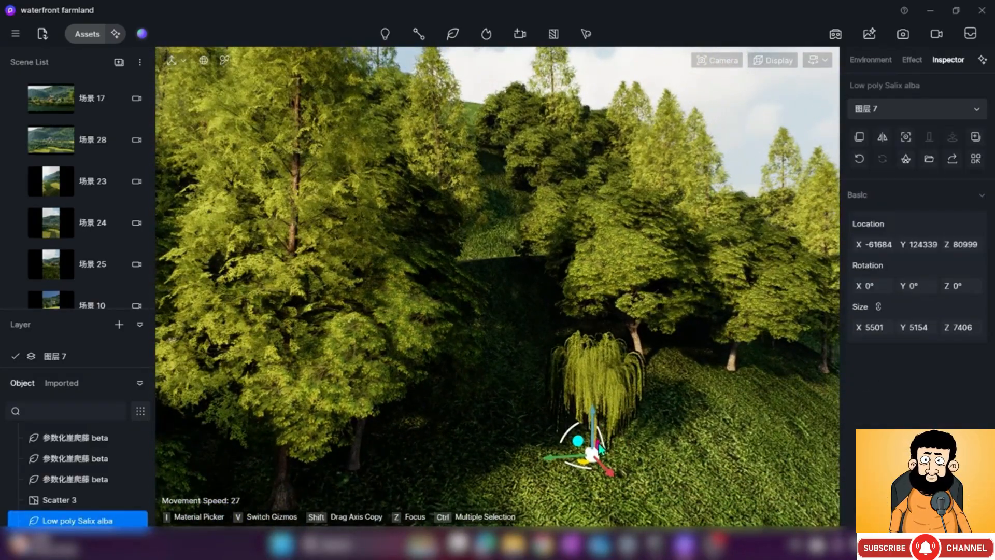
{"action": "key", "text": "Delete"}
{"action": "left_click", "coordinate": [549, 400]}
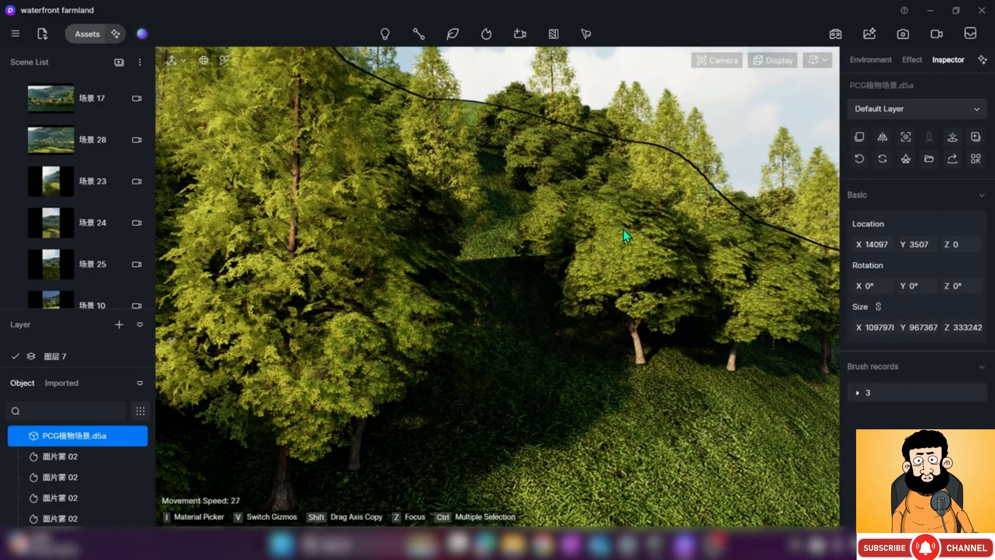
Set the distribution density of the willows in nested Sub Area 1 to 375pt/100㎡
{"action": "left_click", "coordinate": [623, 230]}
{"action": "left_click", "coordinate": [906, 257]}
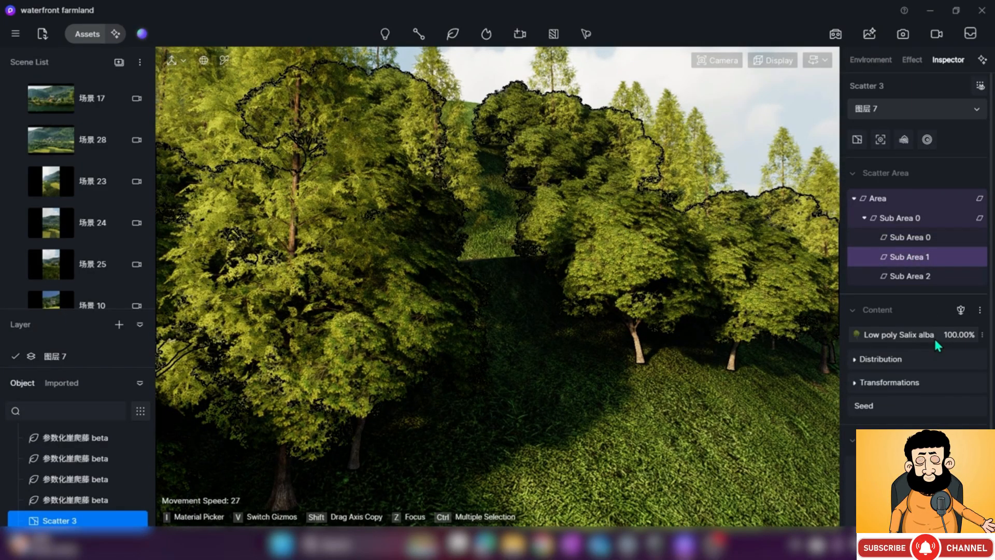
{"action": "left_click", "coordinate": [902, 362]}
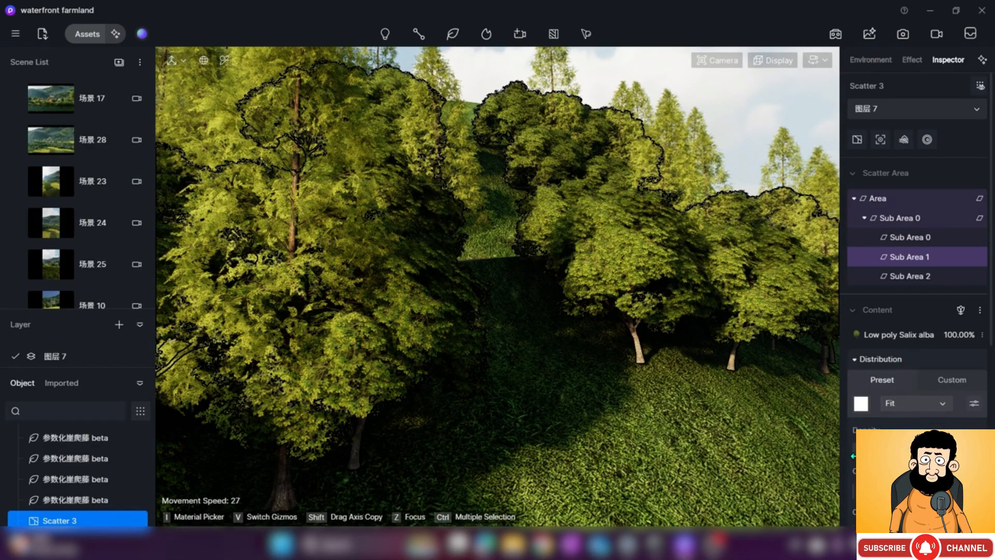
{"action": "left_click_drag", "start_coordinate": [858, 456], "coordinate": [880, 456]}
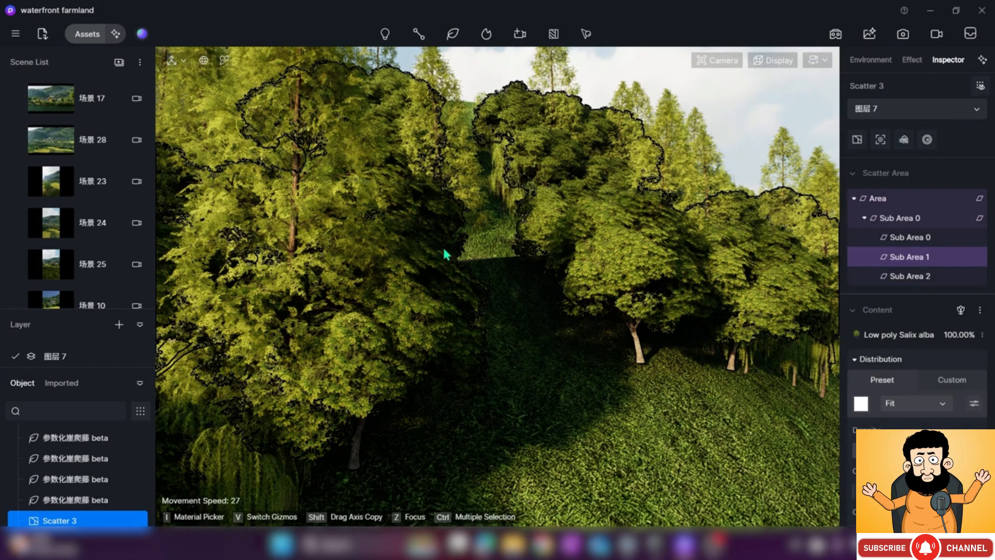
Examine how the scattered willows mix with the other trees along the hillside and check the distribution settings of Sub Area 1
{"action": "right_click_drag", "start_coordinate": [578, 274], "coordinate": [706, 309]}
{"action": "key", "text": "d"}
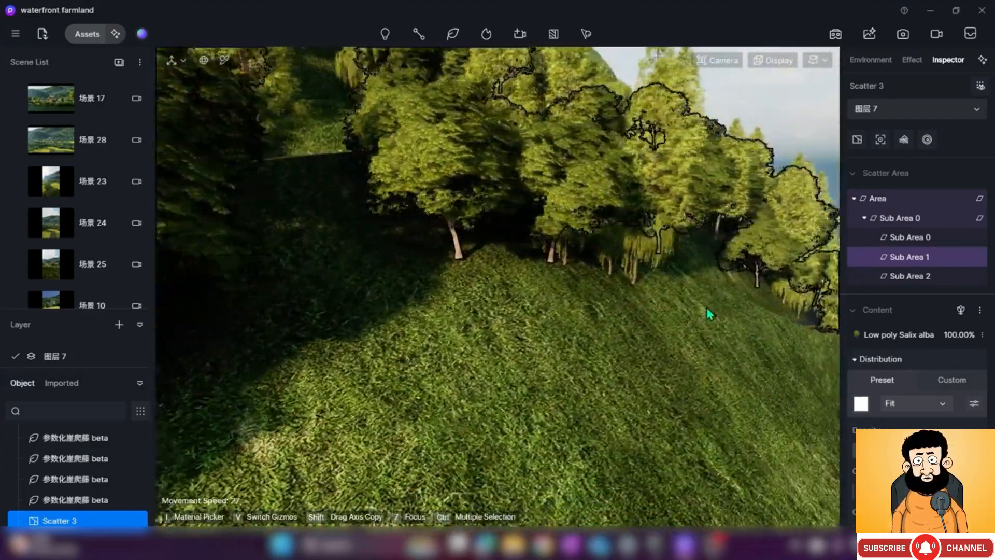
{"action": "key", "text": "d"}
{"action": "key", "text": "w"}
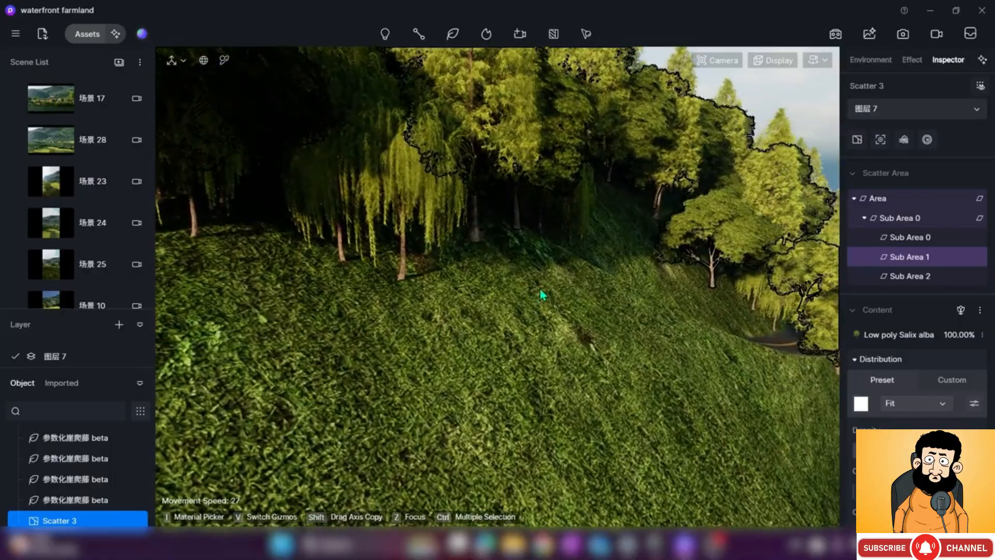
{"action": "right_click_drag", "start_coordinate": [540, 289], "coordinate": [523, 258]}
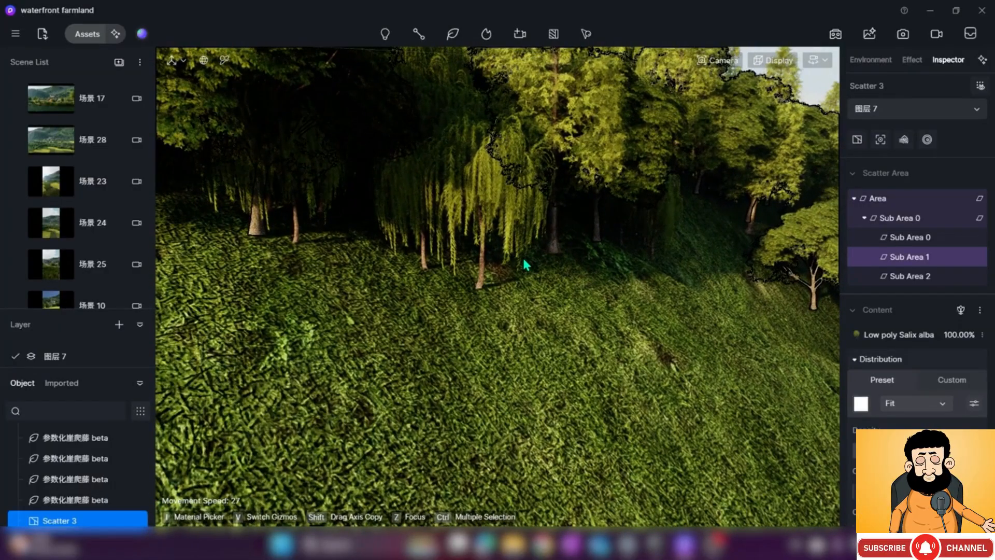
{"action": "key", "text": "e"}
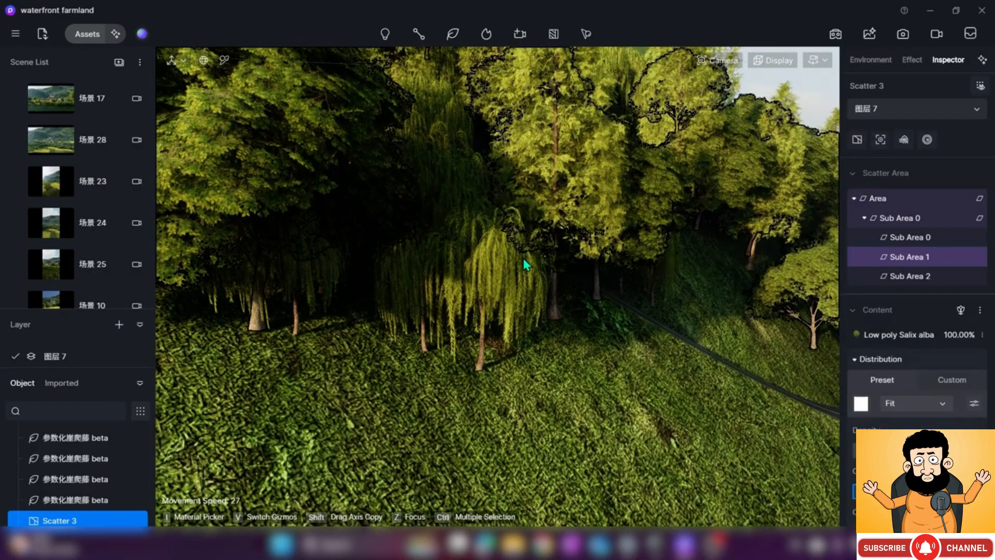
{"action": "scroll", "coordinate": [917, 259], "scroll_direction": "down", "scroll_amount": 5}
{"action": "right_click_drag", "start_coordinate": [525, 264], "coordinate": [580, 277]}
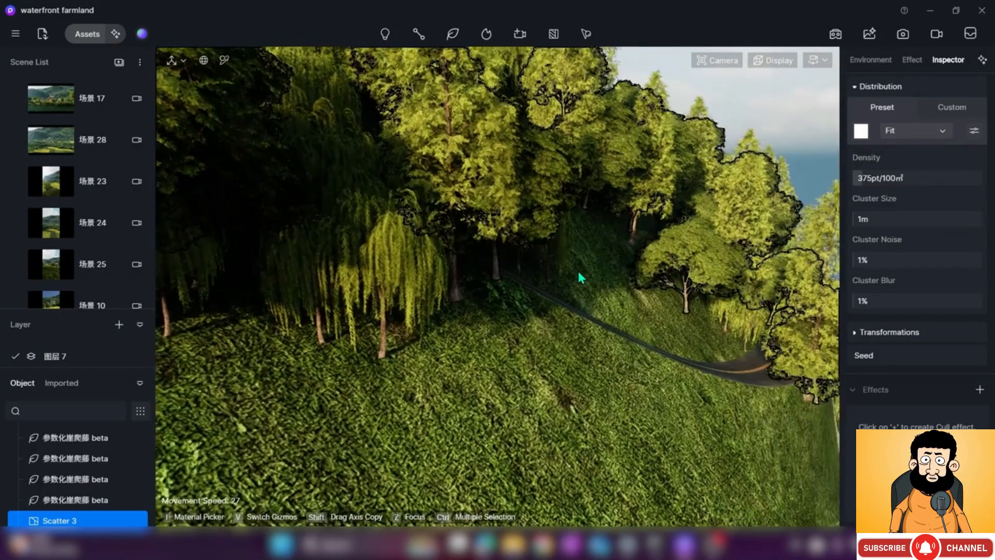
{"action": "key", "text": "s"}
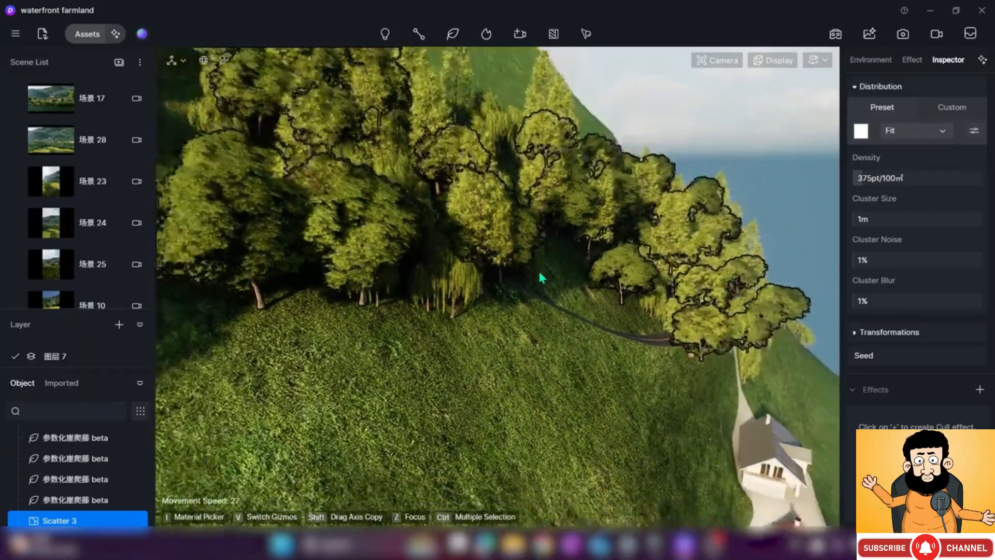
{"action": "right_click_drag", "start_coordinate": [539, 278], "coordinate": [565, 289]}
{"action": "key", "text": "s"}
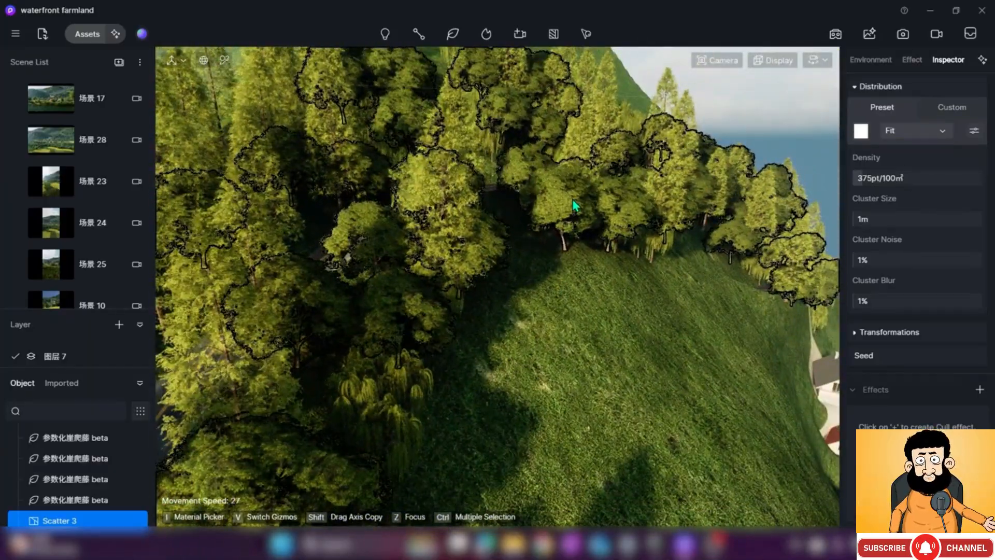
{"action": "scroll", "coordinate": [917, 248], "scroll_direction": "up", "scroll_amount": 5}
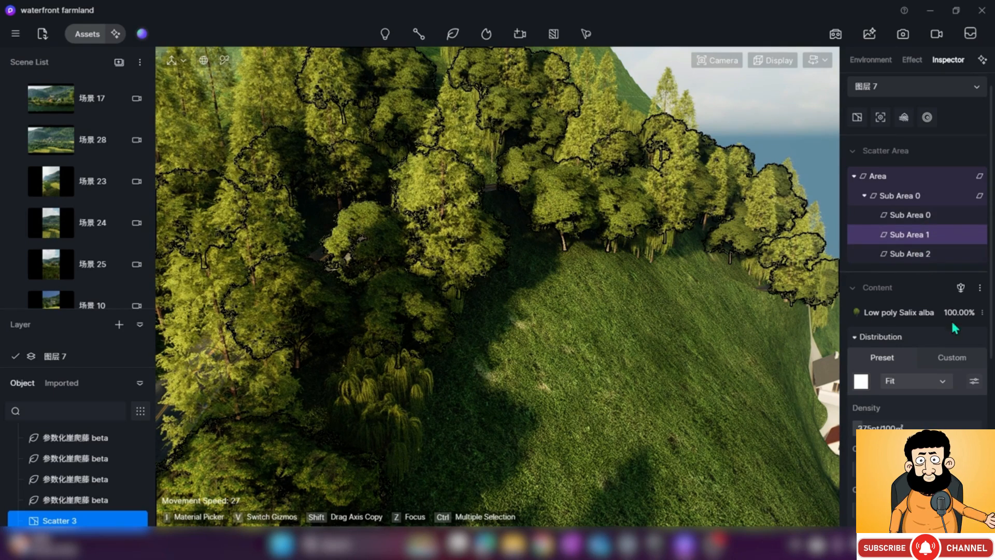
{"action": "left_click", "coordinate": [851, 288]}
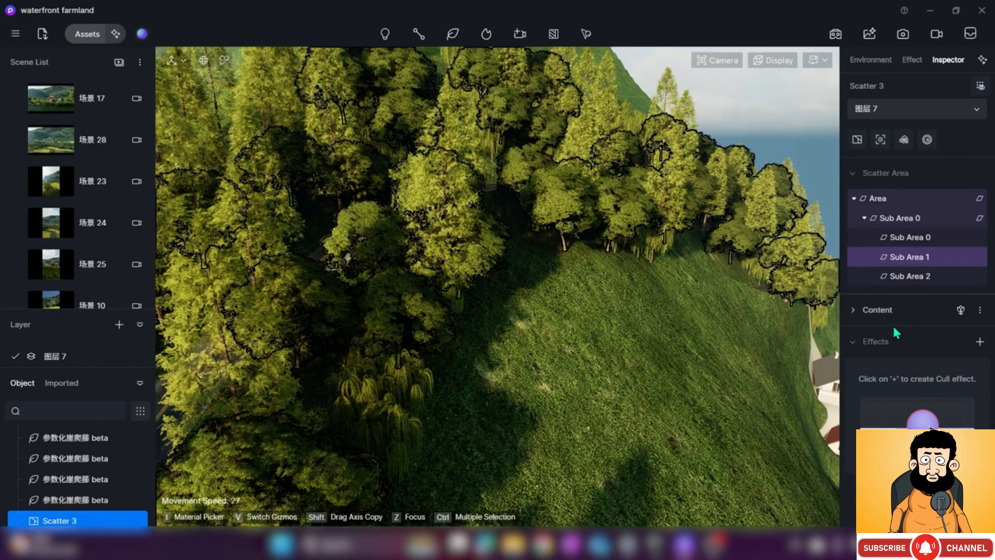
{"action": "left_click", "coordinate": [851, 310]}
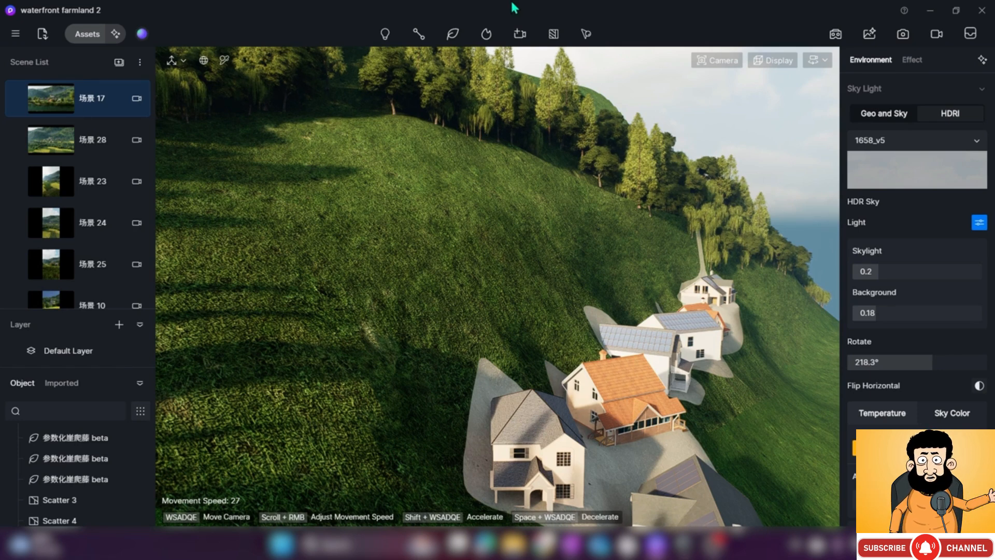
Create a new scatter area from the grass material of the hillside around the houses
{"action": "left_click", "coordinate": [585, 36]}
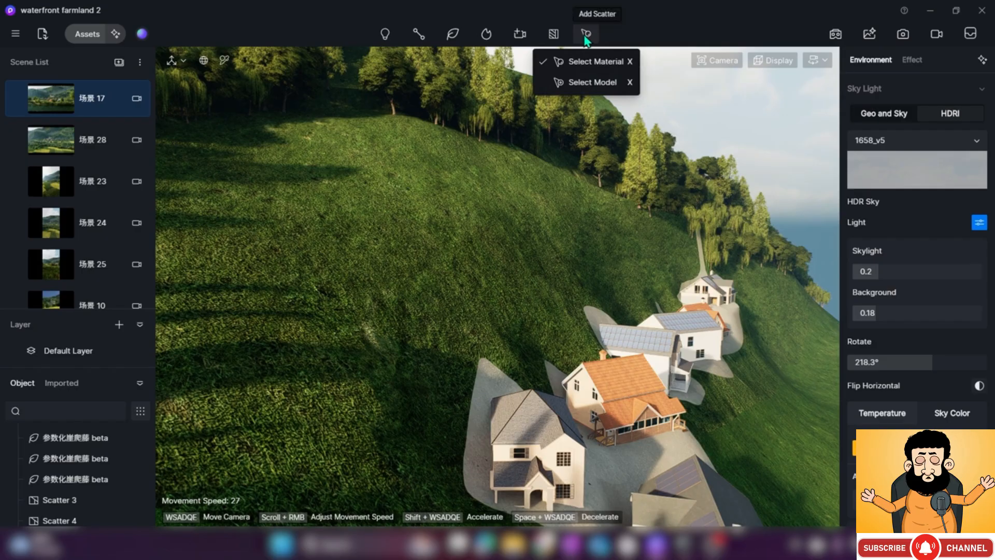
{"action": "left_click", "coordinate": [600, 63]}
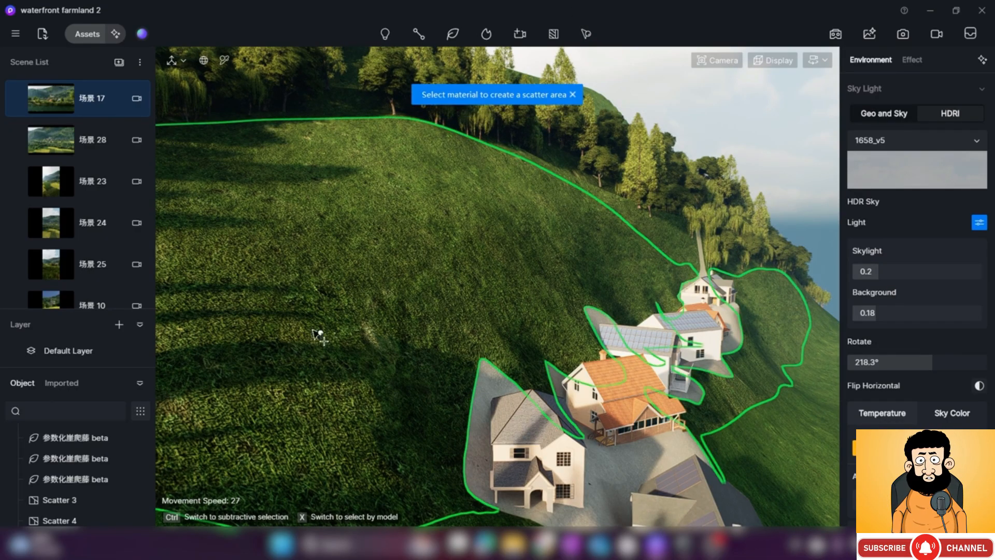
{"action": "left_click", "coordinate": [413, 243]}
{"action": "left_click", "coordinate": [528, 132]}
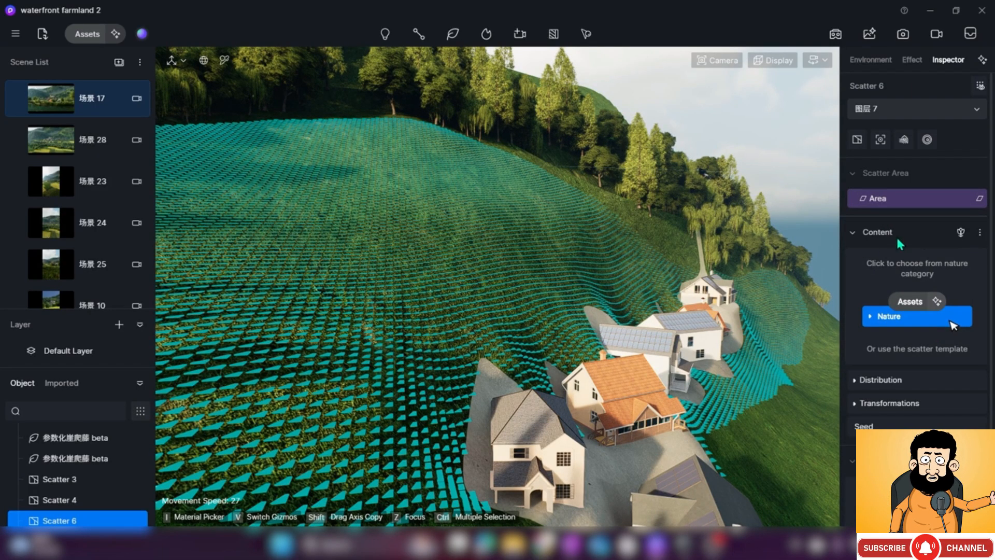
Browse the scatter template categories and fill the new hillside scatter area with a Lawn Landscape template
{"action": "left_click", "coordinate": [961, 233]}
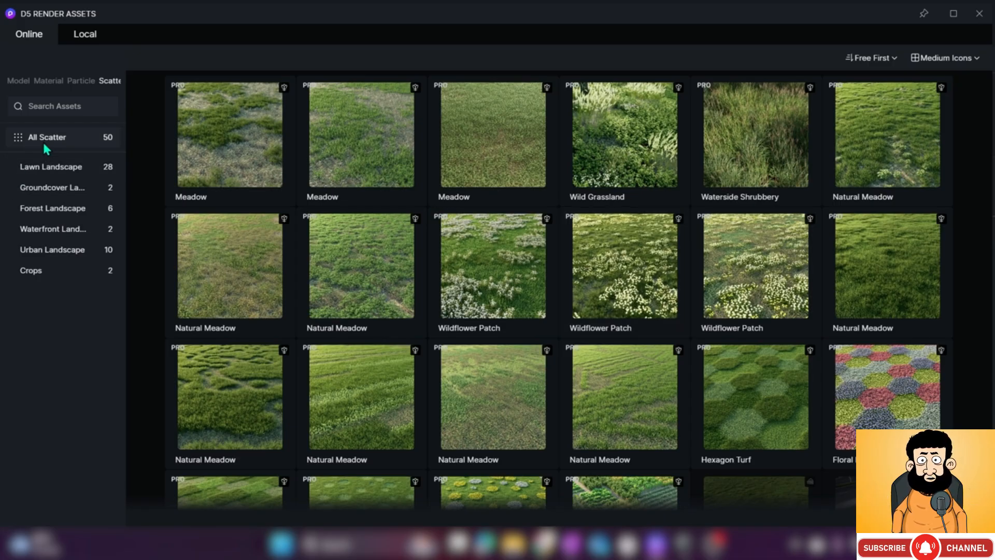
{"action": "left_click", "coordinate": [45, 171]}
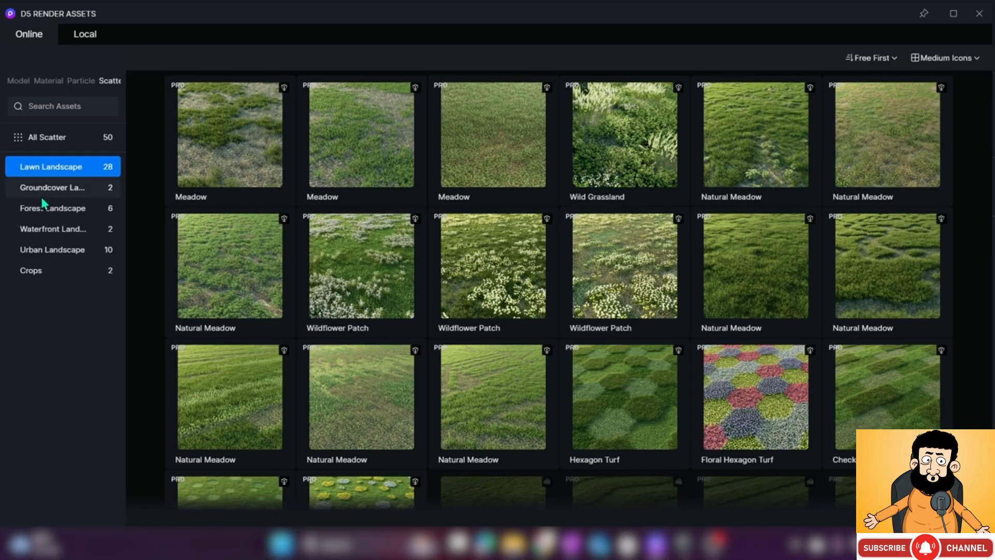
{"action": "left_click", "coordinate": [62, 188]}
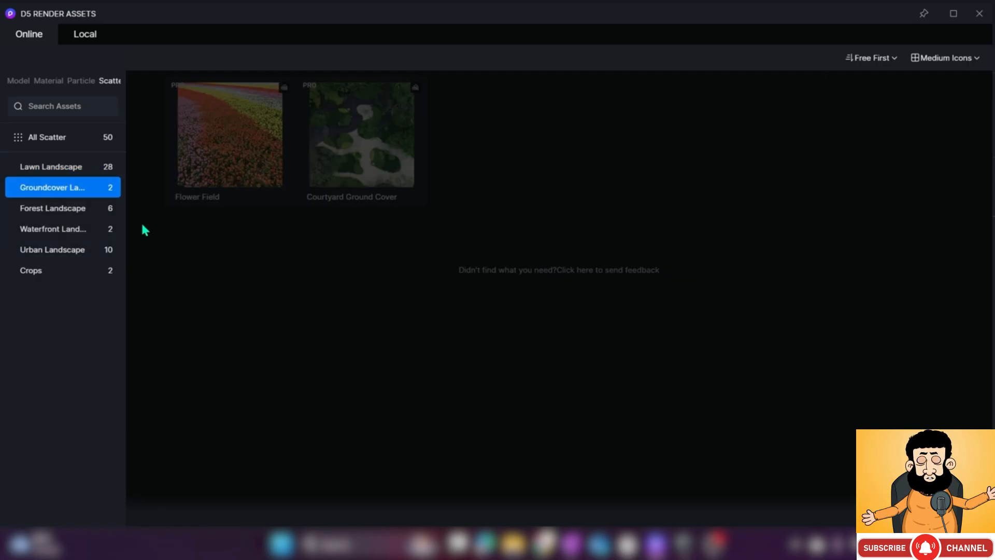
{"action": "left_click", "coordinate": [68, 210]}
{"action": "left_click", "coordinate": [67, 233]}
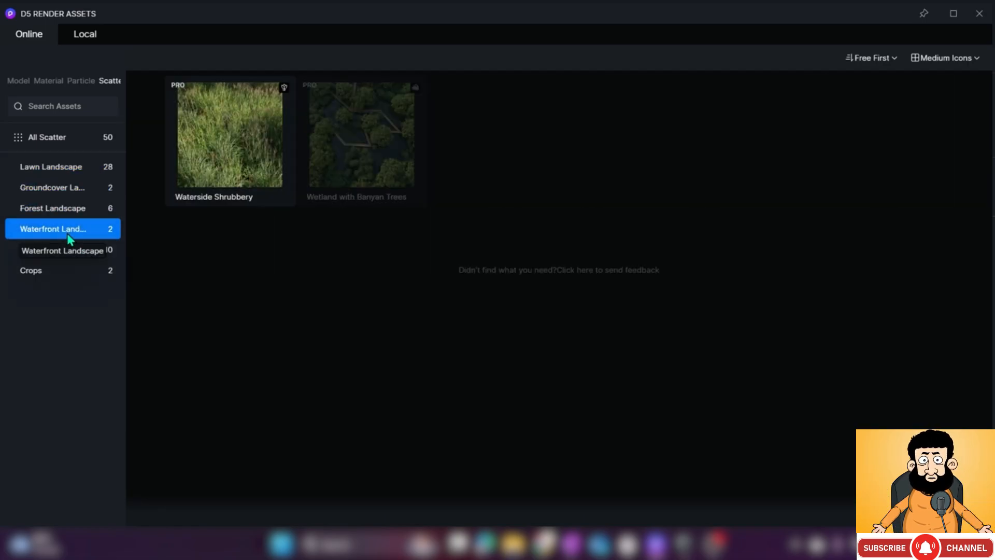
{"action": "left_click", "coordinate": [61, 250]}
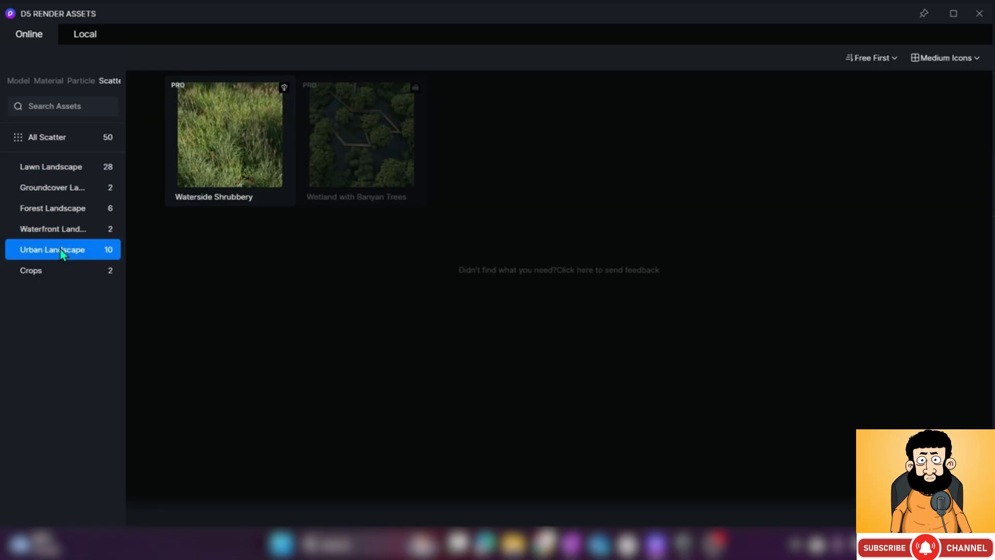
{"action": "left_click", "coordinate": [63, 274]}
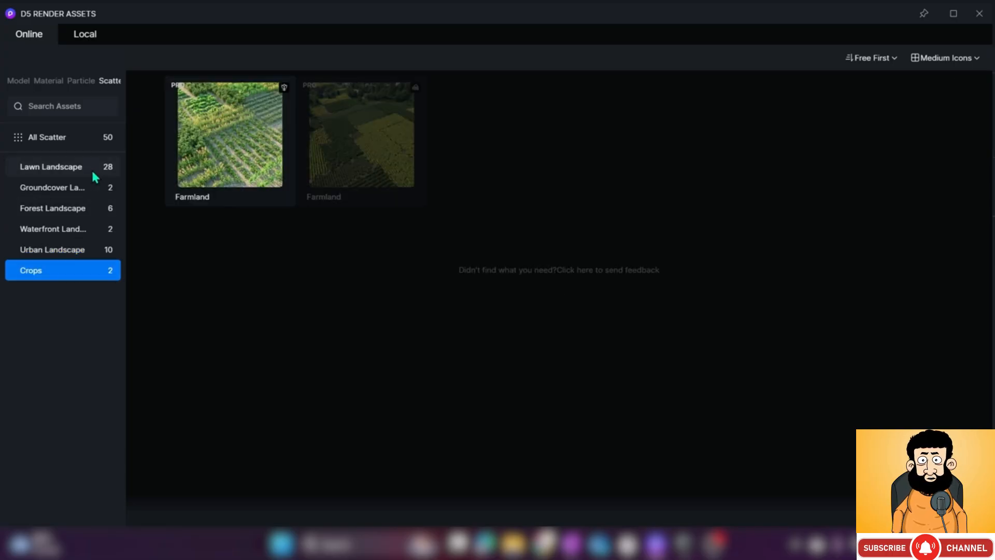
{"action": "left_click", "coordinate": [91, 169]}
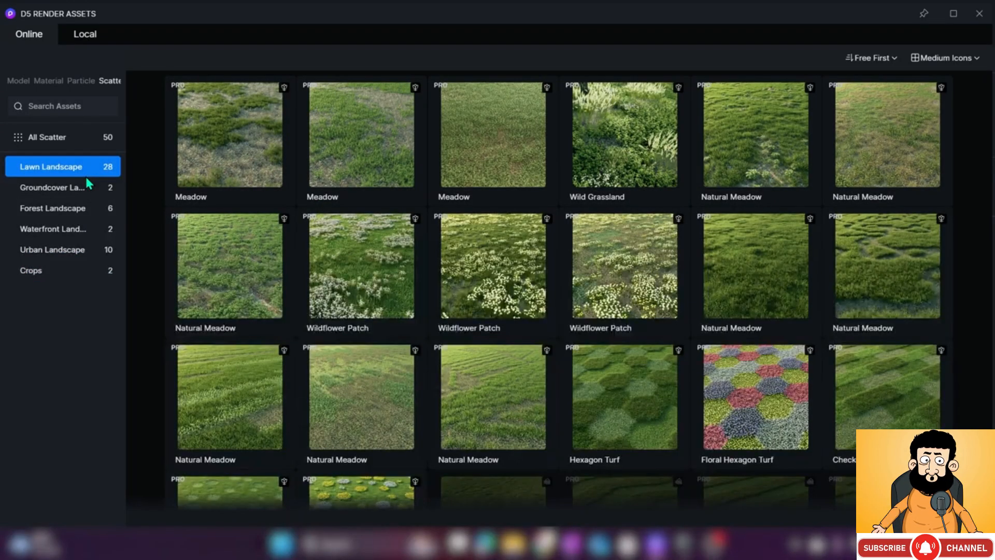
{"action": "scroll", "coordinate": [575, 286], "scroll_direction": "down", "scroll_amount": 5}
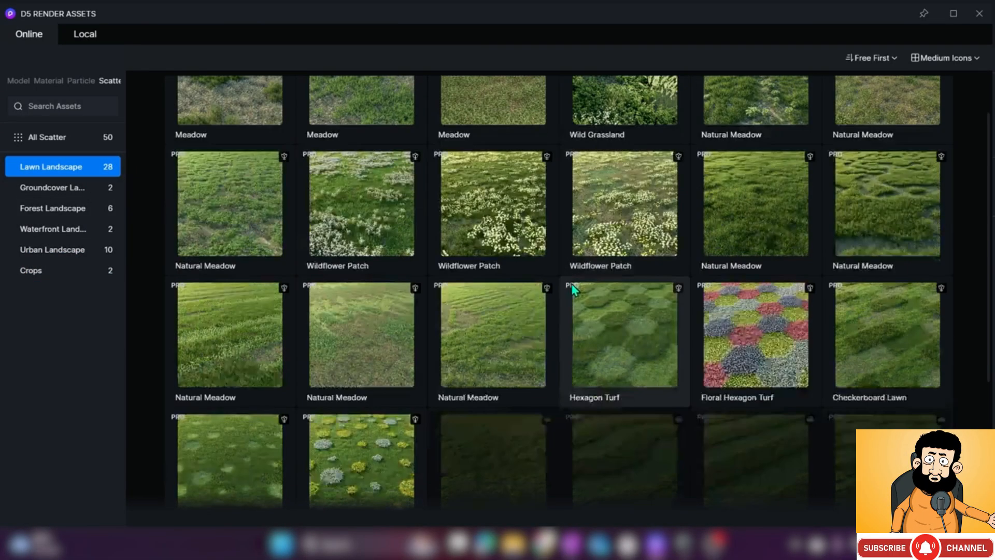
{"action": "scroll", "coordinate": [300, 249], "scroll_direction": "up", "scroll_amount": 5}
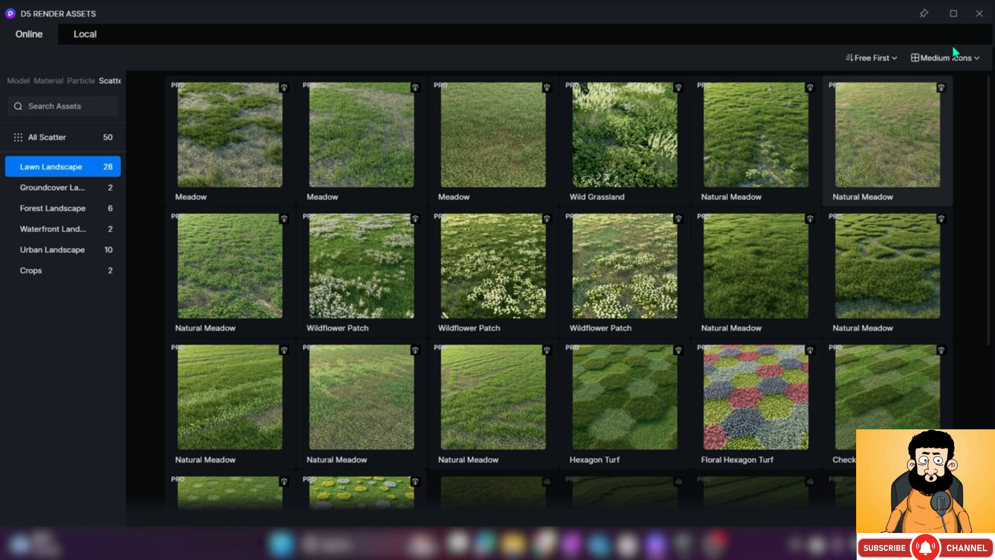
{"action": "left_click", "coordinate": [979, 14]}
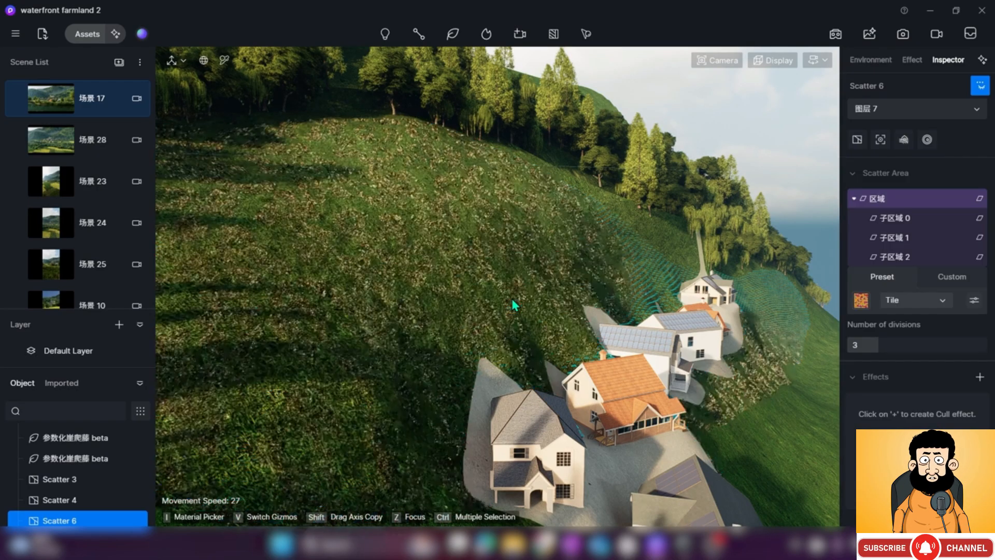
Inspect the template vegetation on the slope above the houses and delete that scatter area
{"action": "right_click_drag", "start_coordinate": [486, 320], "coordinate": [590, 272]}
{"action": "key", "text": "w"}
{"action": "key", "text": "e"}
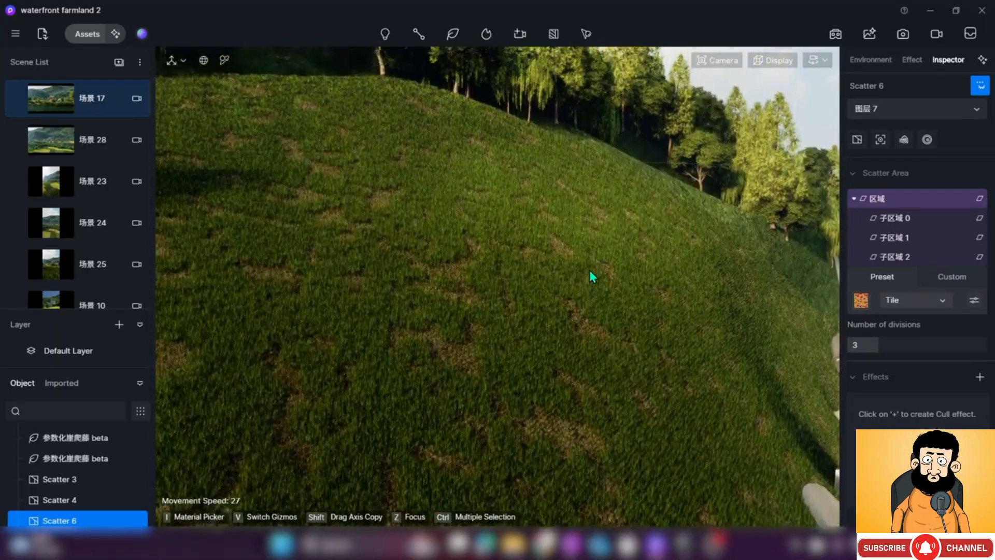
{"action": "key", "text": "s"}
{"action": "right_click_drag", "start_coordinate": [590, 270], "coordinate": [848, 239]}
{"action": "key", "text": "d"}
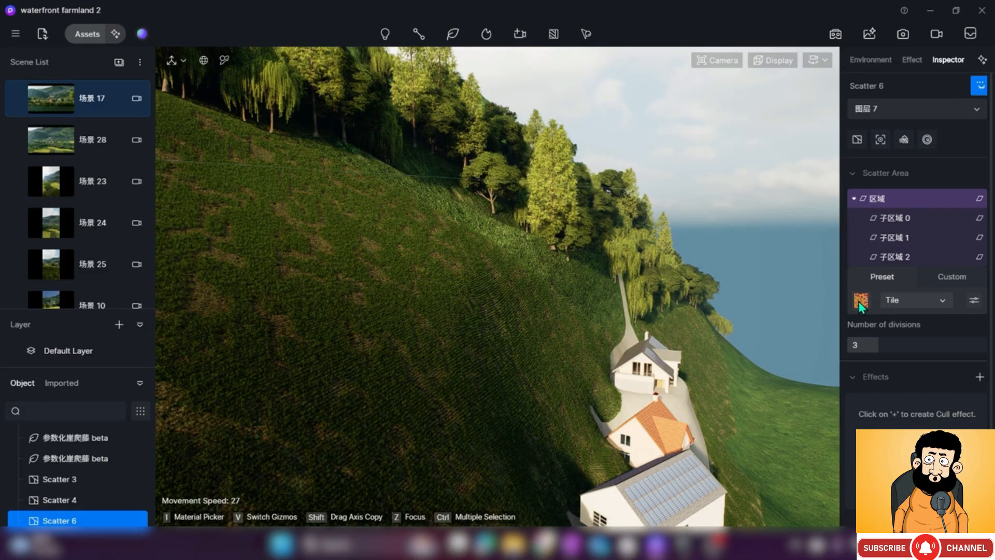
{"action": "scroll", "coordinate": [411, 362], "scroll_direction": "up", "scroll_amount": 5}
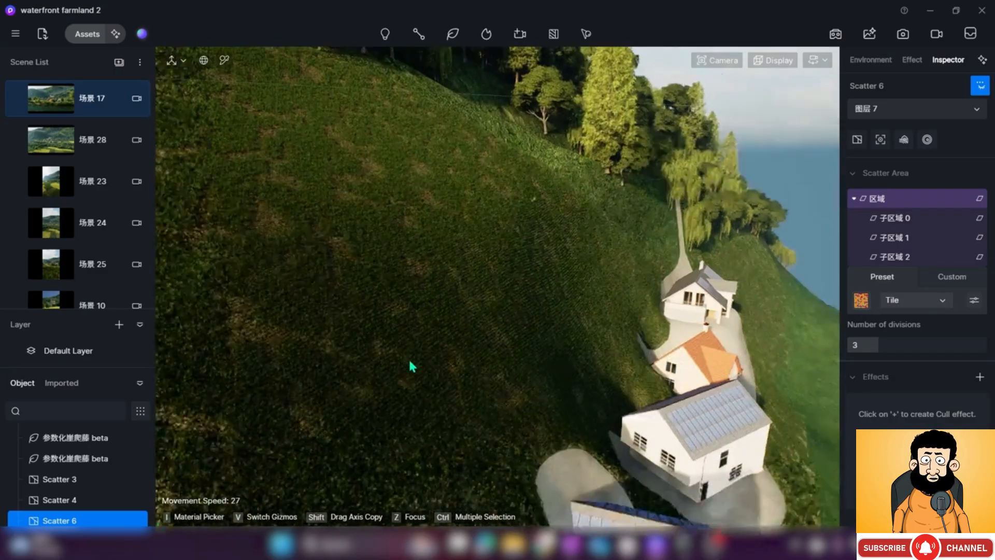
{"action": "scroll", "coordinate": [400, 341], "scroll_direction": "up", "scroll_amount": 4}
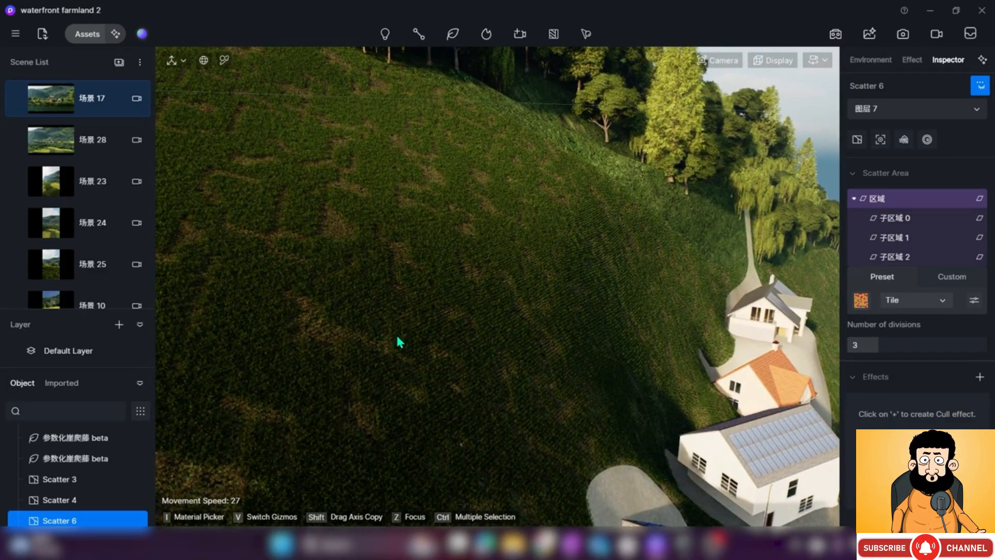
{"action": "left_click", "coordinate": [498, 280]}
{"action": "key", "text": "Escape"}
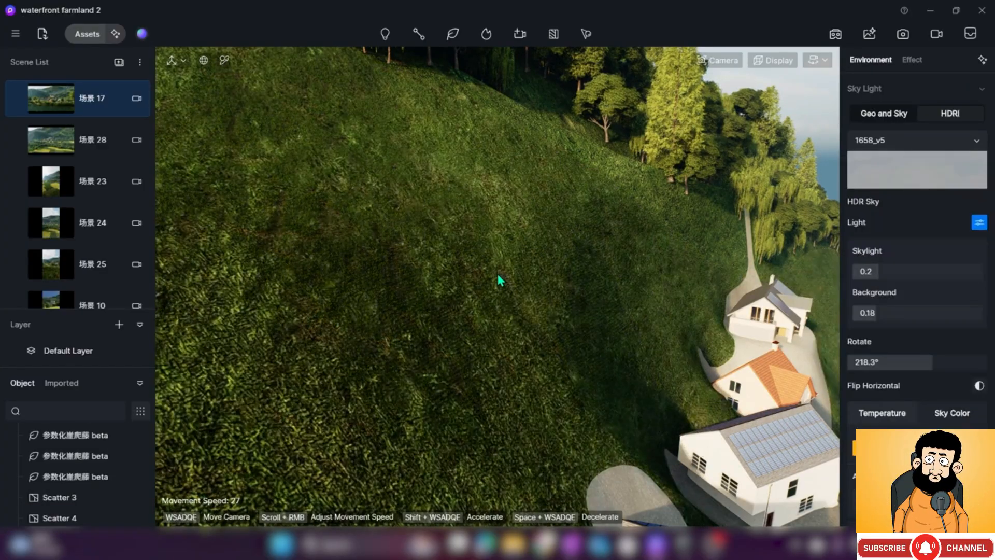
Create another scatter area from the grass material of the hillside around the houses
{"action": "right_click_drag", "start_coordinate": [499, 258], "coordinate": [536, 249]}
{"action": "key", "text": "s"}
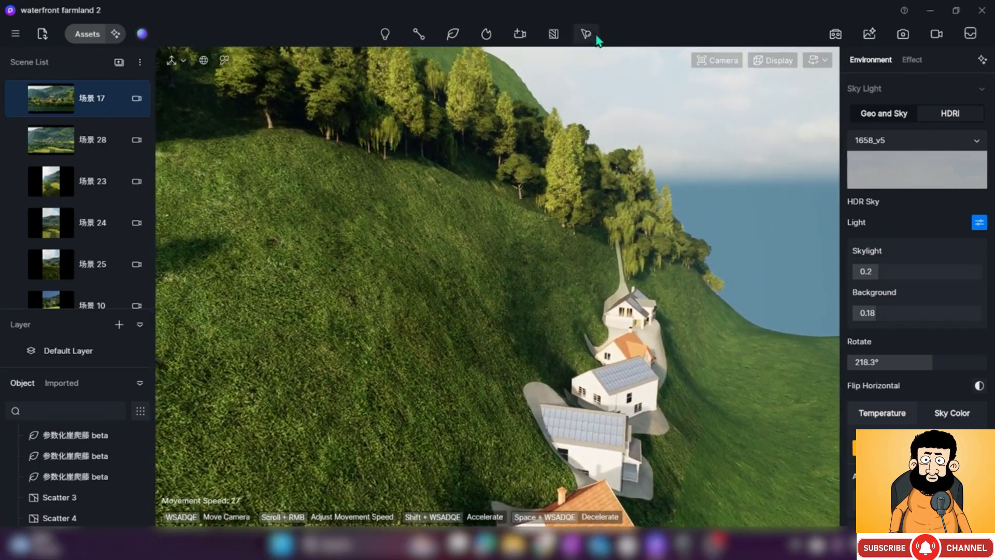
{"action": "left_click", "coordinate": [586, 33]}
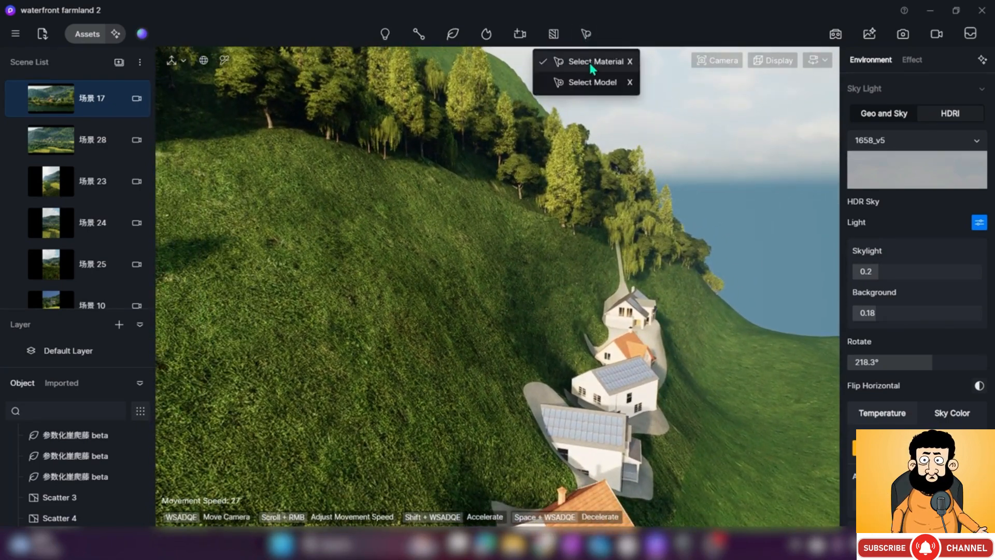
{"action": "left_click", "coordinate": [593, 61]}
{"action": "left_click", "coordinate": [342, 280]}
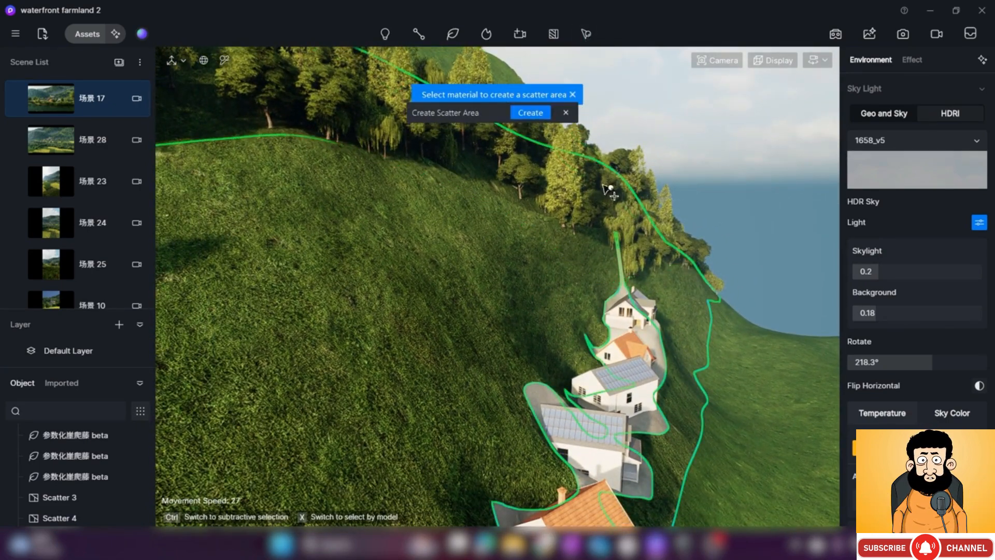
{"action": "left_click", "coordinate": [524, 108]}
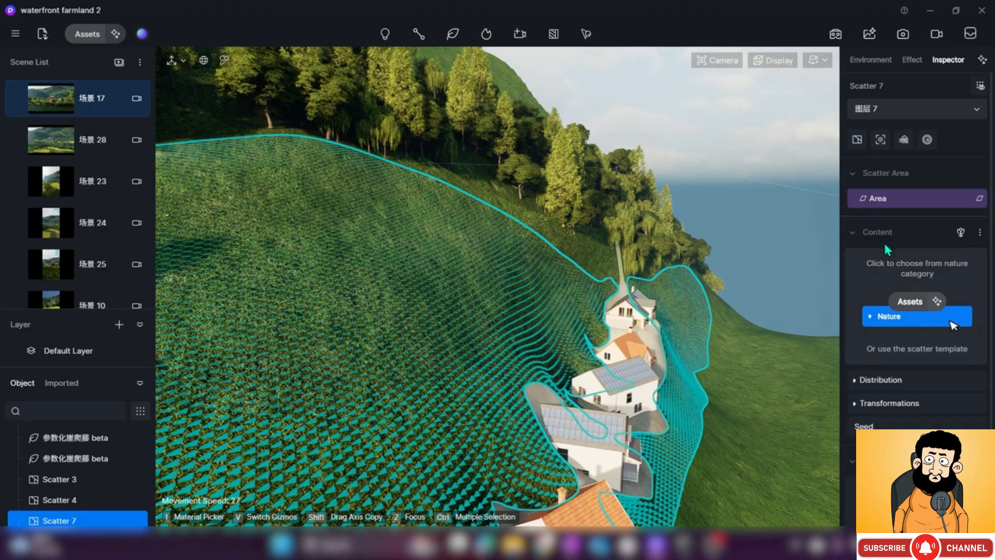
Fill the new scatter area with the quercus alba 03 tree from the Broadleaf nature models
{"action": "left_click", "coordinate": [960, 233]}
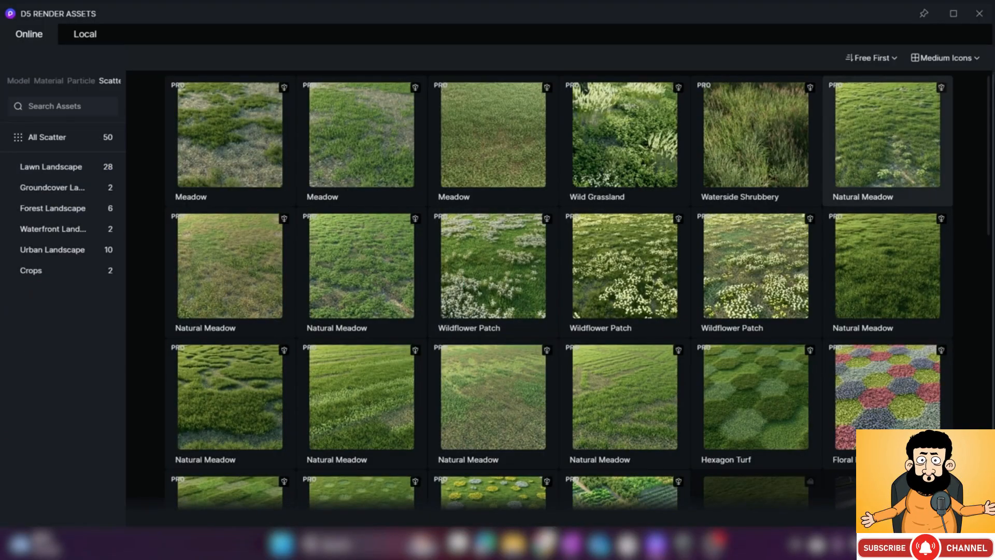
{"action": "left_click", "coordinate": [978, 13]}
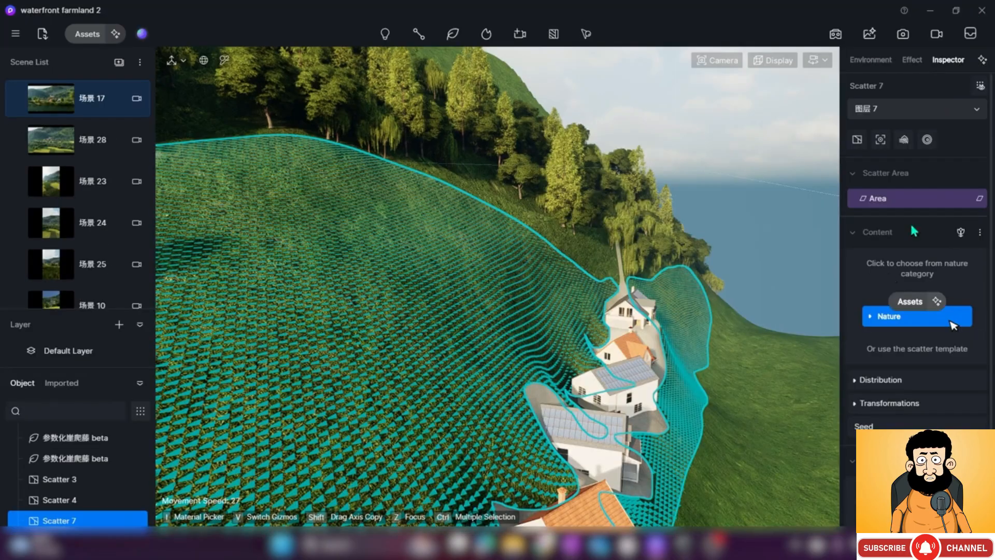
{"action": "left_click", "coordinate": [917, 317]}
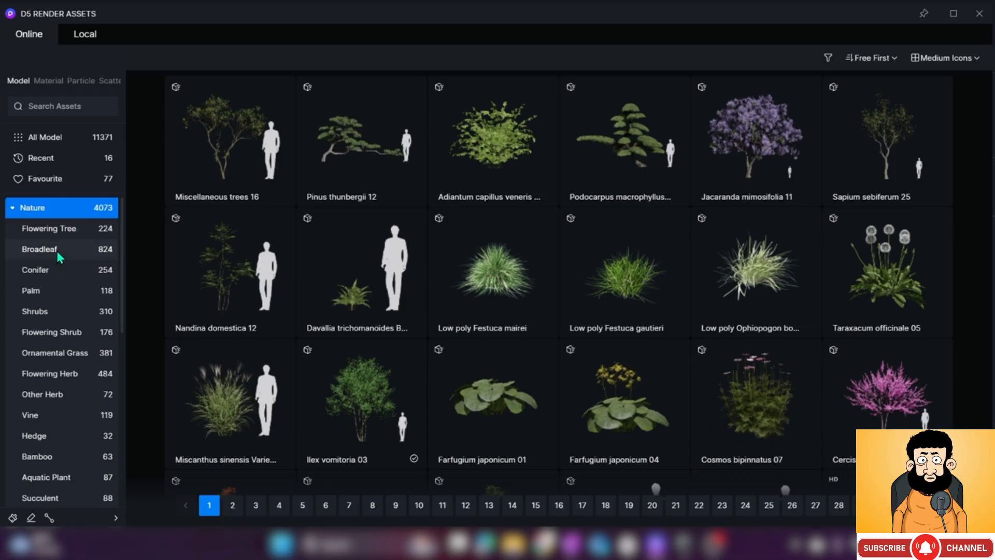
{"action": "left_click", "coordinate": [41, 249]}
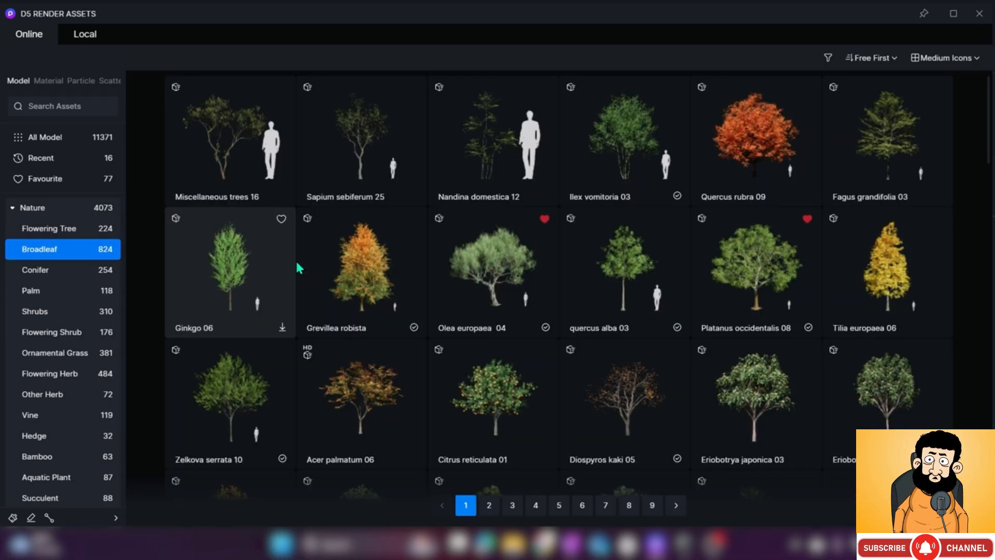
{"action": "left_click", "coordinate": [646, 265]}
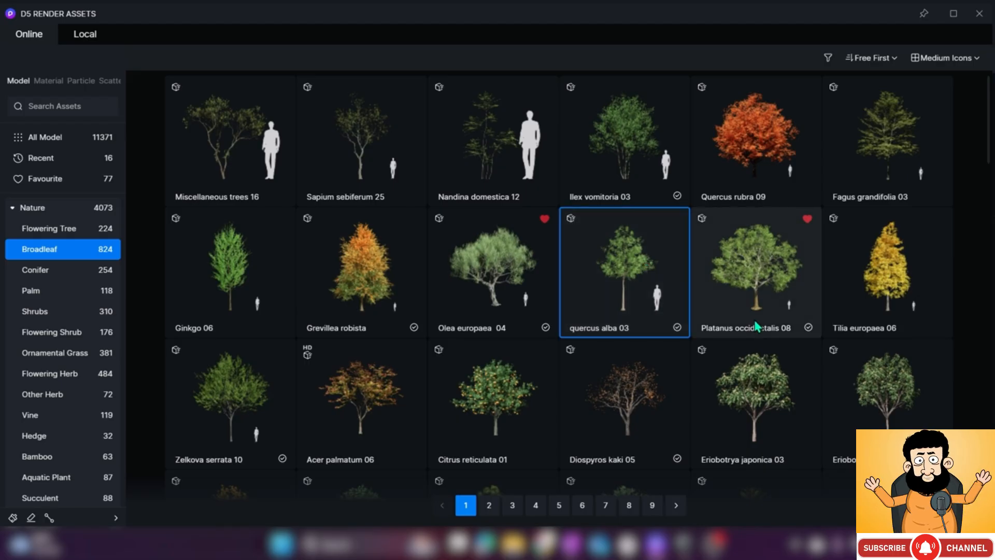
{"action": "left_click", "coordinate": [979, 13]}
Try the scattered quercus alba 03 trees at 150% scaling and settle on 100%
{"action": "right_click_drag", "start_coordinate": [532, 304], "coordinate": [492, 335]}
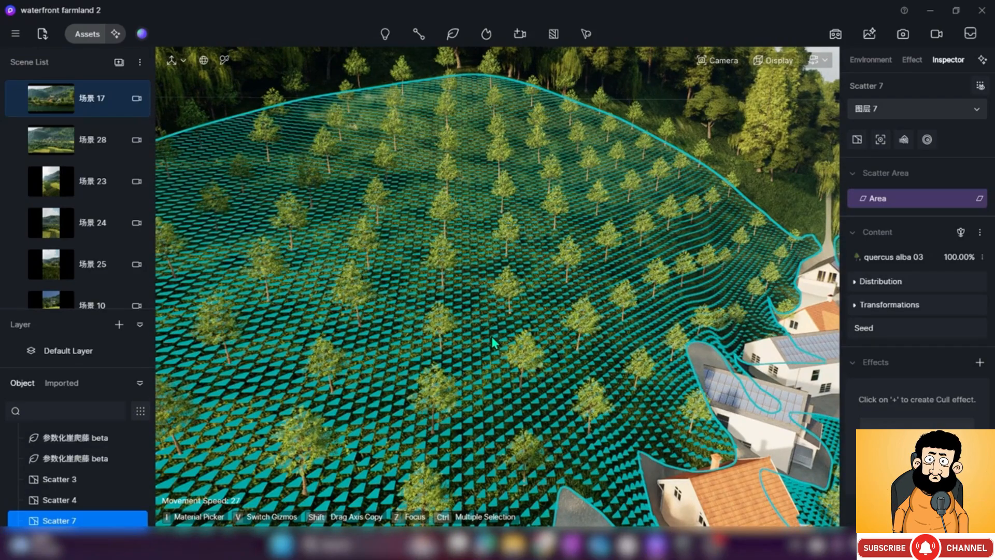
{"action": "scroll", "coordinate": [492, 336], "scroll_direction": "down", "scroll_amount": 5}
{"action": "scroll", "coordinate": [536, 323], "scroll_direction": "down", "scroll_amount": 2}
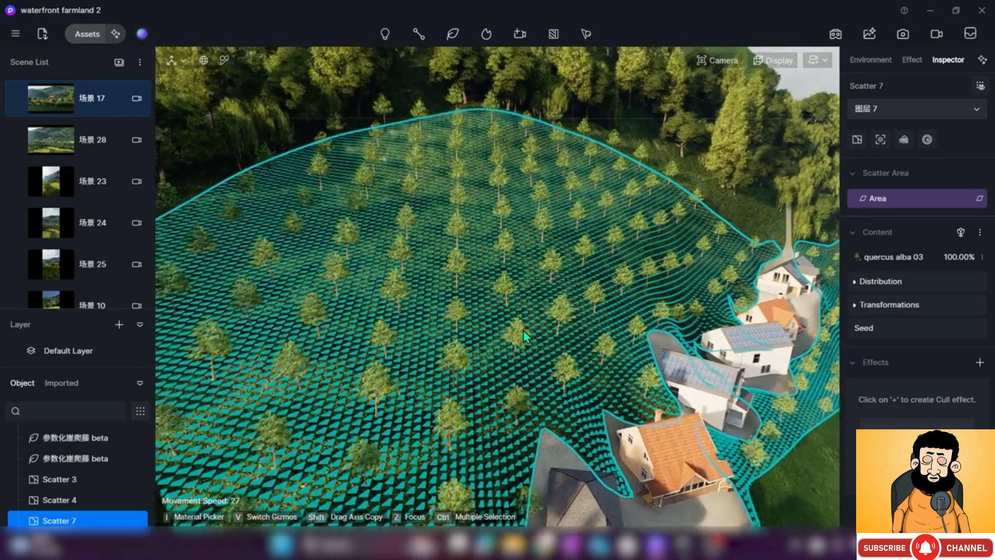
{"action": "right_click_drag", "start_coordinate": [503, 341], "coordinate": [560, 350]}
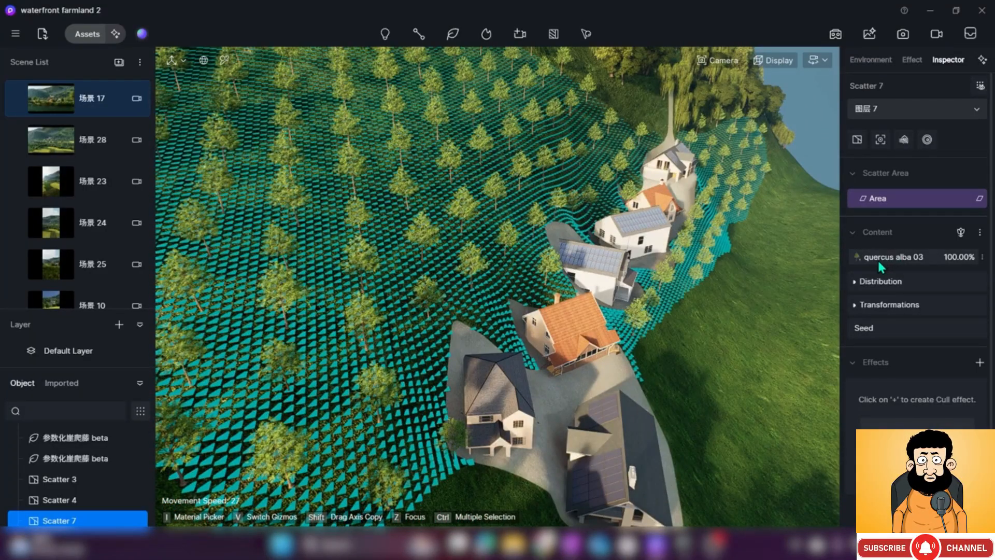
{"action": "left_click", "coordinate": [887, 256]}
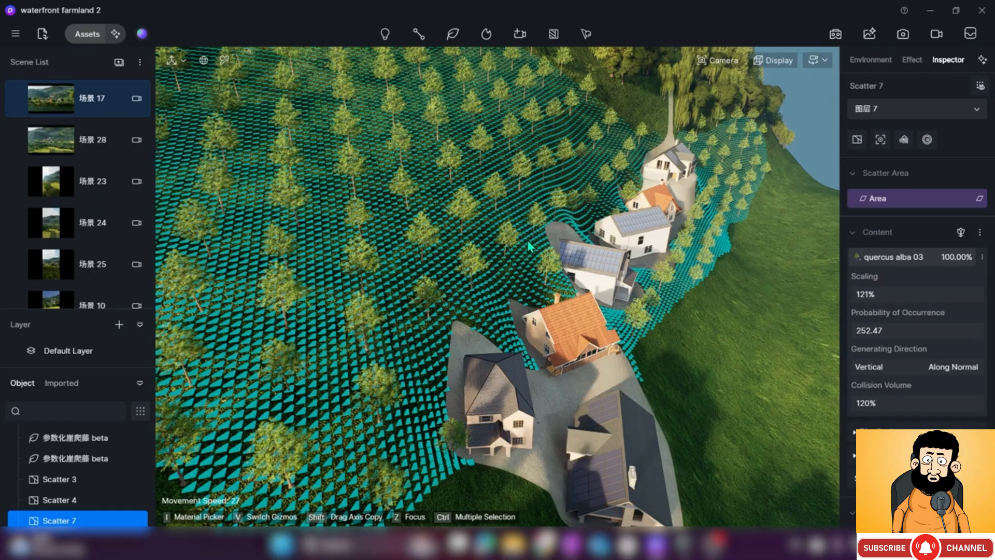
{"action": "left_click", "coordinate": [865, 294]}
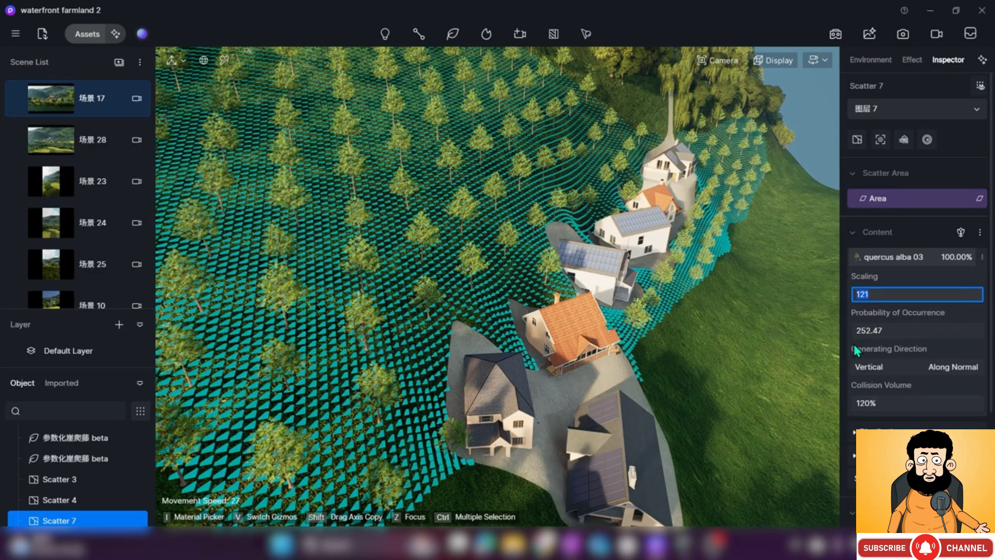
{"action": "type", "text": "150"}
{"action": "key", "text": "Return"}
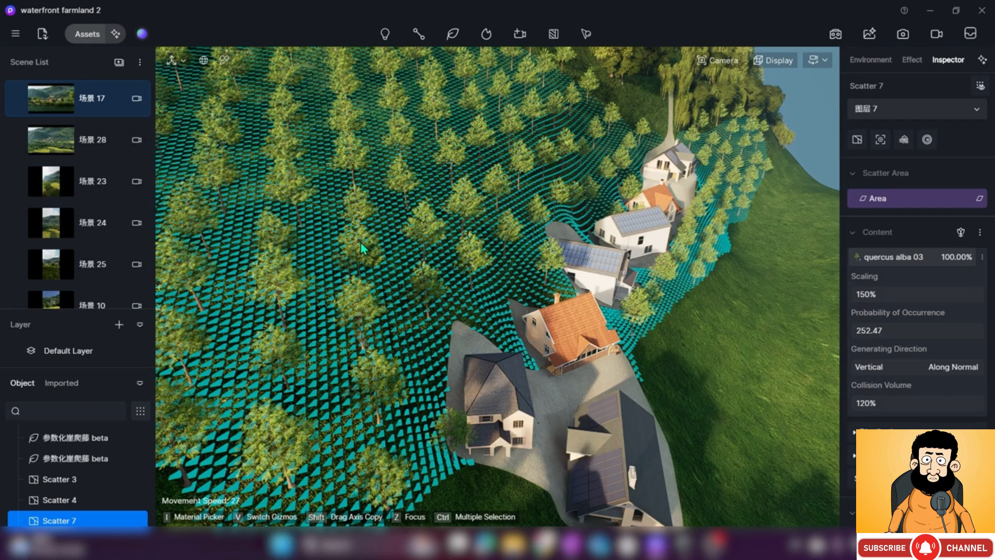
{"action": "left_click", "coordinate": [864, 298]}
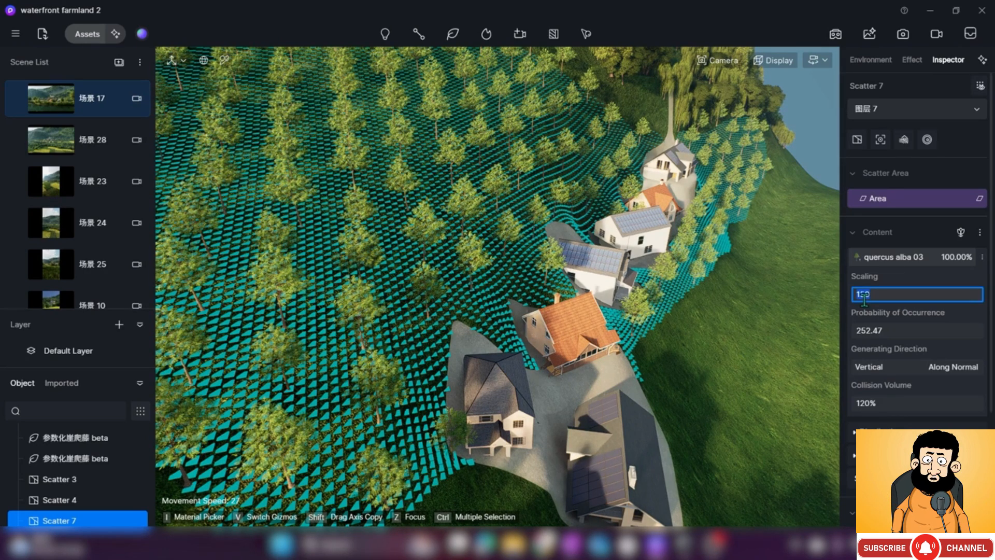
{"action": "key", "text": "Return"}
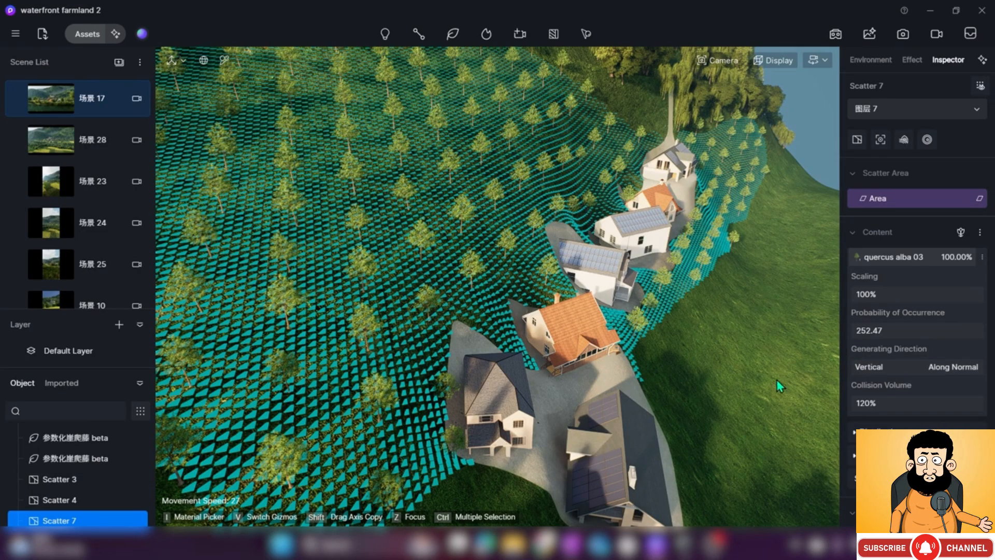
Set the Generating Direction of the quercus alba 03 trees fully to Vertical and then fully to Along Normal for comparison
{"action": "right_click_drag", "start_coordinate": [549, 307], "coordinate": [642, 149]}
{"action": "scroll", "coordinate": [539, 347], "scroll_direction": "up", "scroll_amount": 5}
{"action": "key", "text": "w"}
{"action": "right_click_drag", "start_coordinate": [446, 268], "coordinate": [438, 290]}
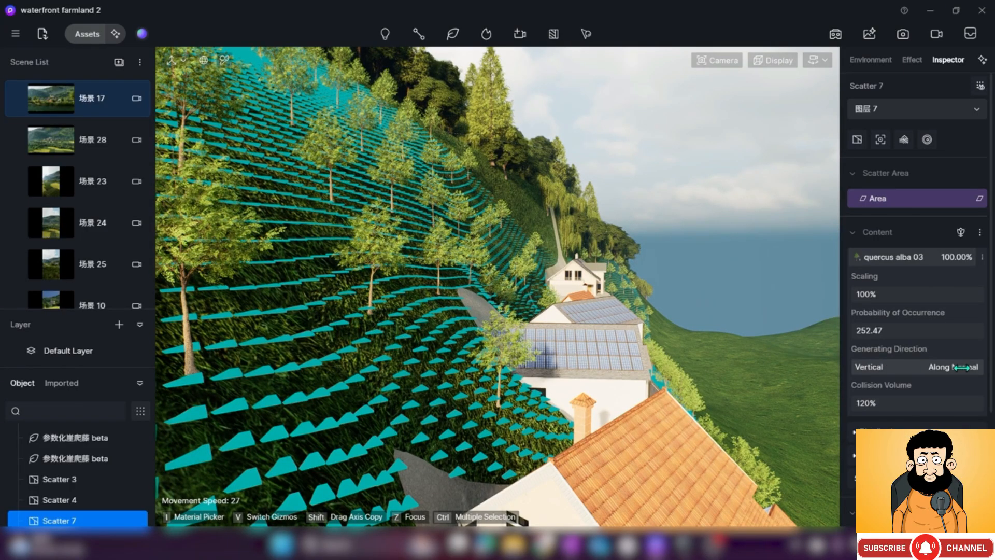
{"action": "left_click_drag", "start_coordinate": [960, 367], "coordinate": [851, 368]}
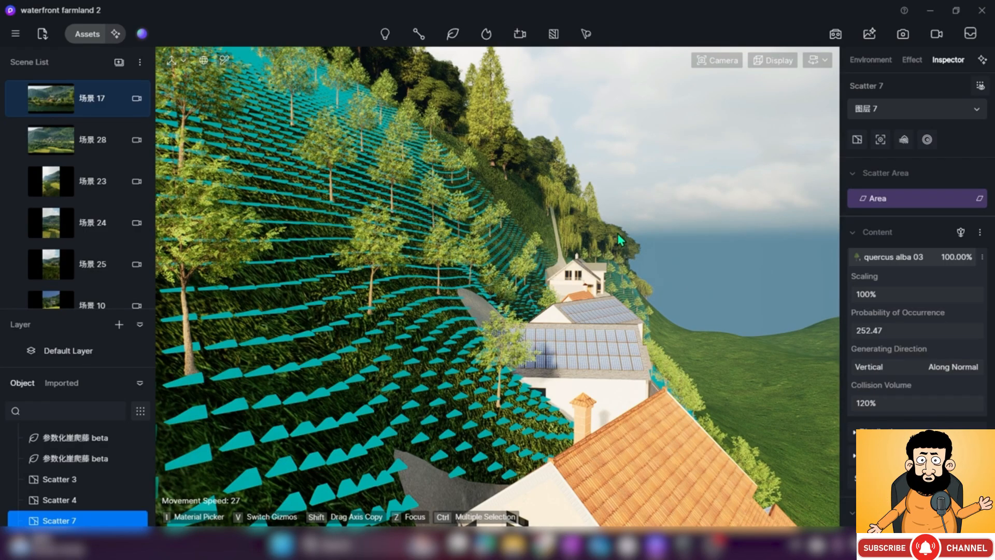
{"action": "left_click_drag", "start_coordinate": [858, 364], "coordinate": [981, 365]}
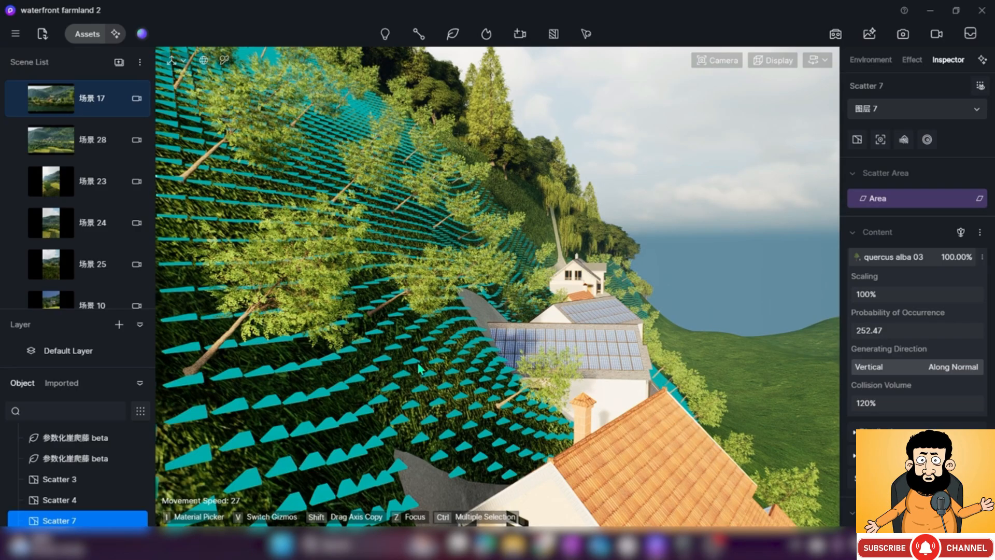
Set the Generating Direction of the quercus alba 03 trees to Vertical once more and return it to Along Normal
{"action": "scroll", "coordinate": [416, 368], "scroll_direction": "down", "scroll_amount": 2}
{"action": "left_click_drag", "start_coordinate": [965, 367], "coordinate": [850, 366]}
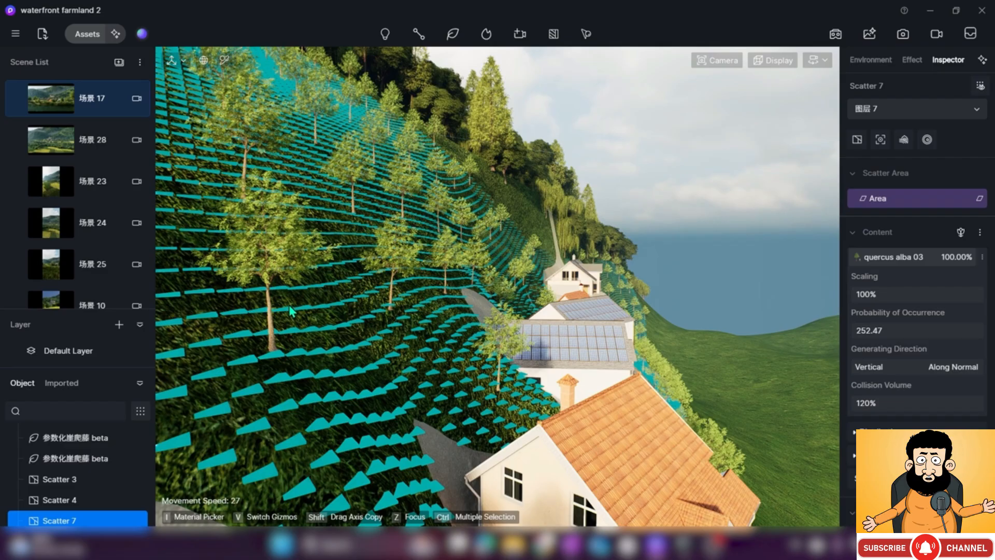
{"action": "left_click", "coordinate": [977, 367]}
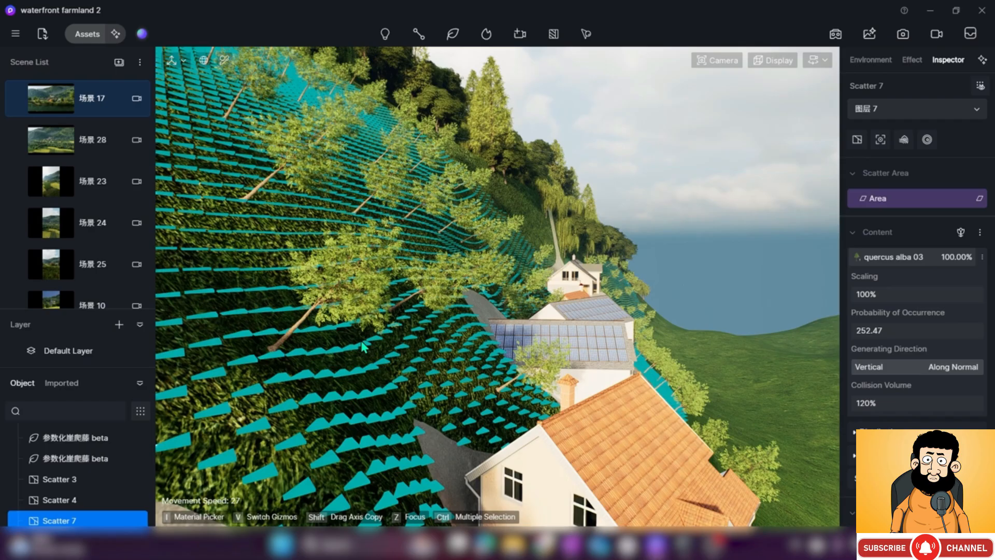
{"action": "key", "text": "ctrl+s"}
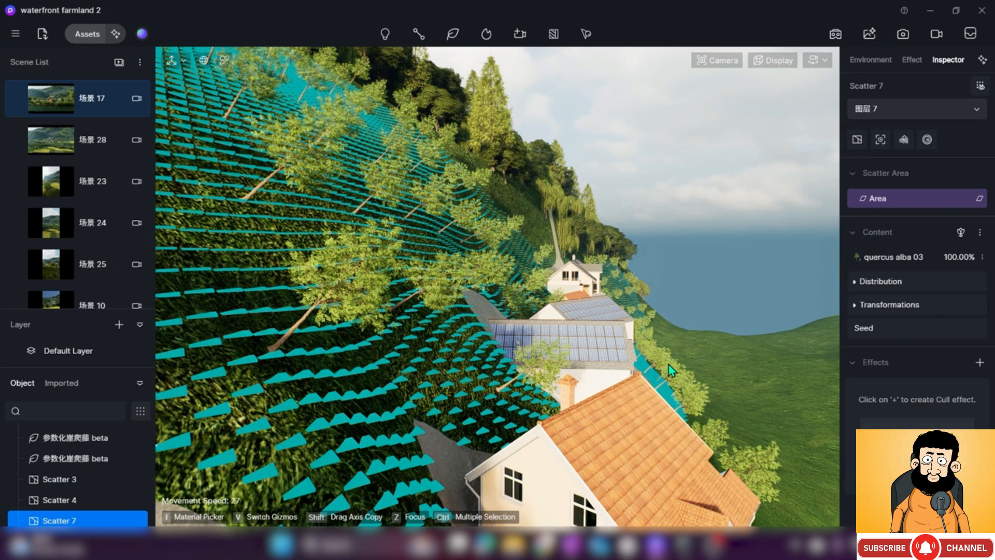
Select the quercus alba 03 entry in the scatter content and expand its Distribution settings
{"action": "left_click", "coordinate": [892, 256]}
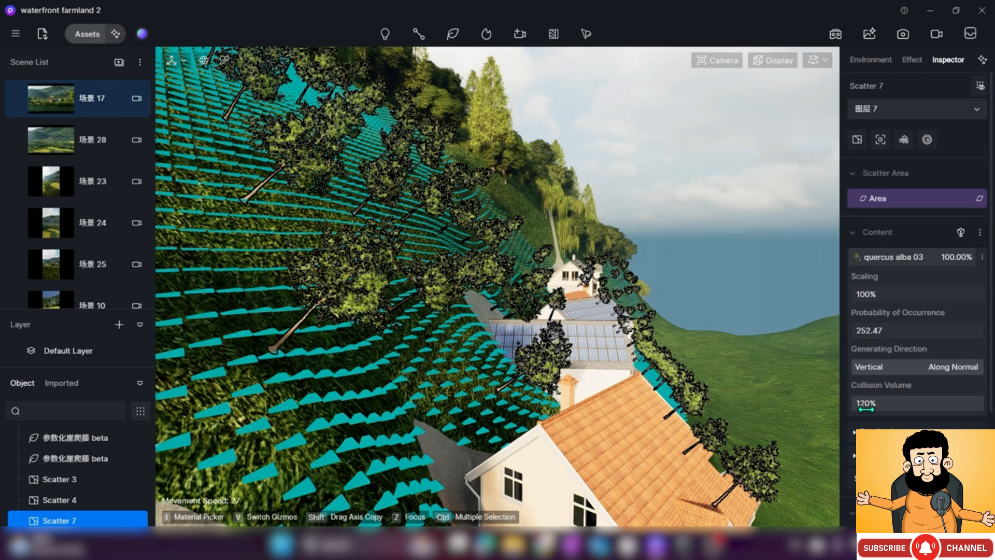
{"action": "scroll", "coordinate": [890, 382], "scroll_direction": "down", "scroll_amount": 3}
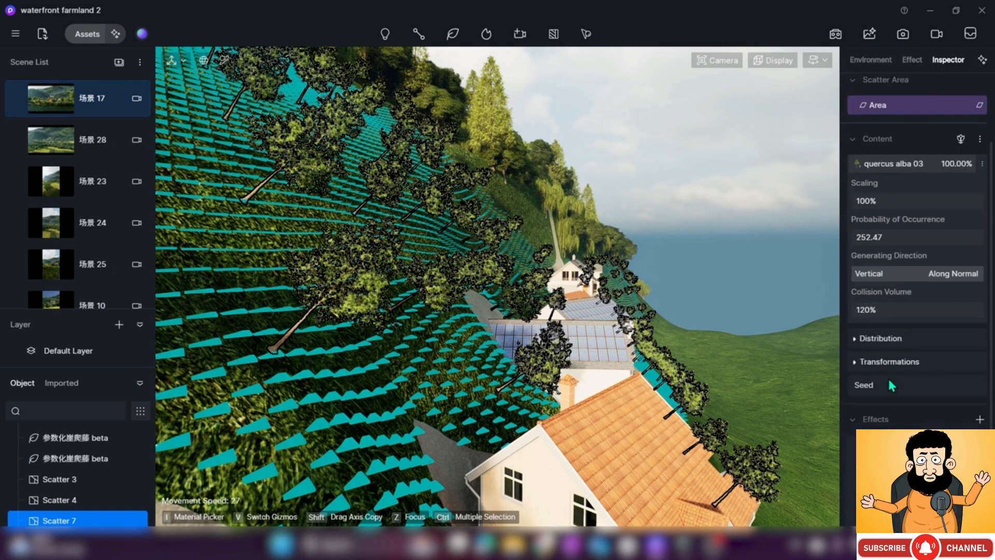
{"action": "left_click", "coordinate": [898, 340]}
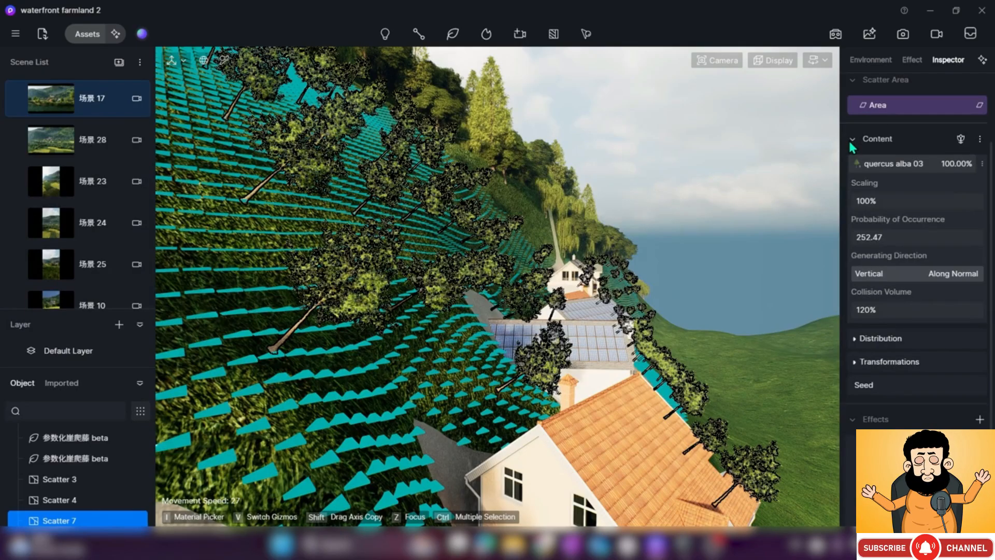
{"action": "left_click", "coordinate": [851, 140]}
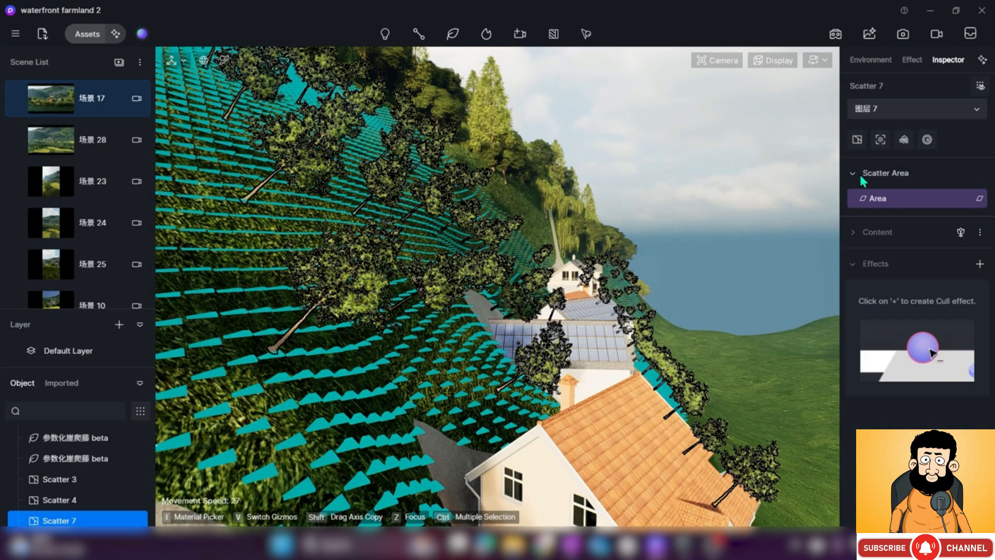
{"action": "left_click", "coordinate": [863, 237]}
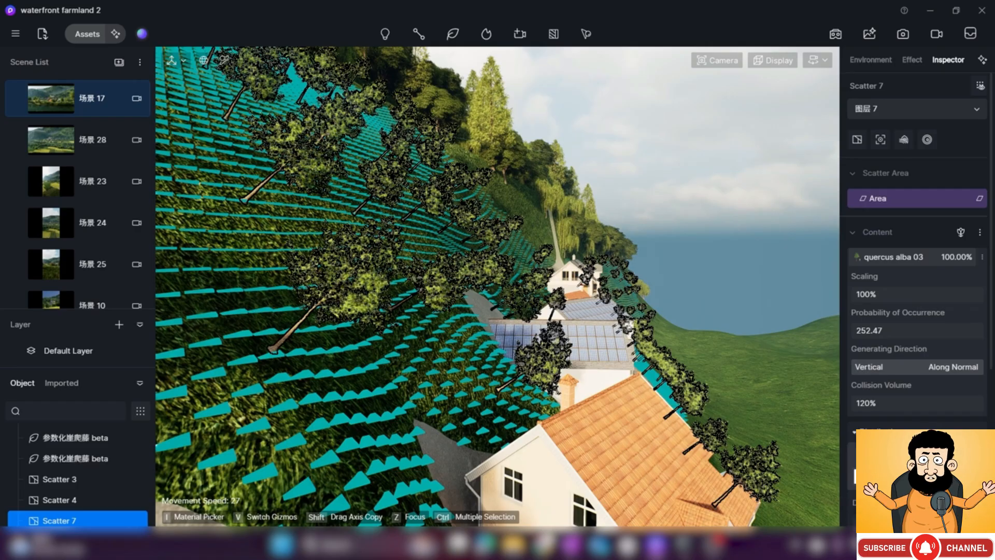
{"action": "scroll", "coordinate": [918, 409], "scroll_direction": "down", "scroll_amount": 3}
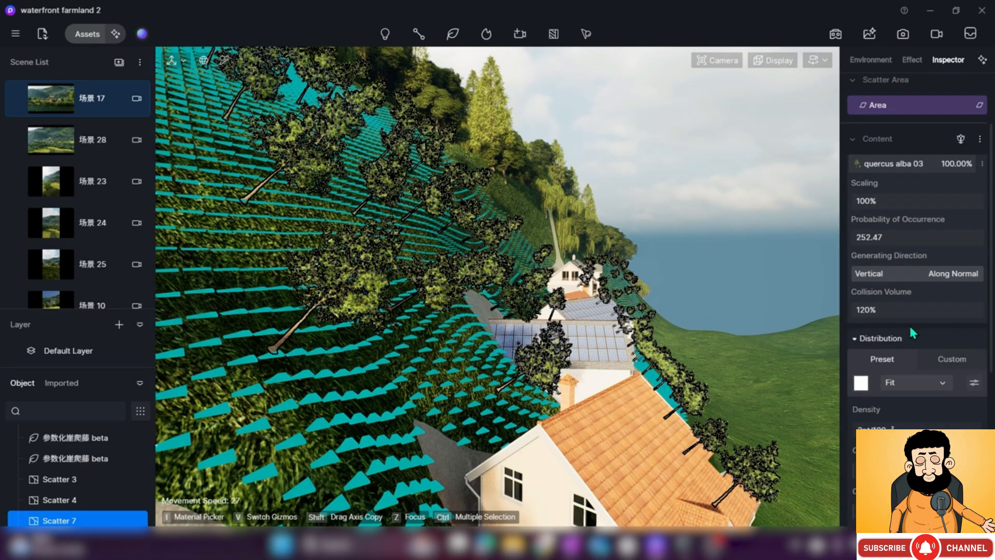
Try the high-contrast vertical streak preset and the cracked cell preset as the trees' distribution map
{"action": "left_click", "coordinate": [861, 383]}
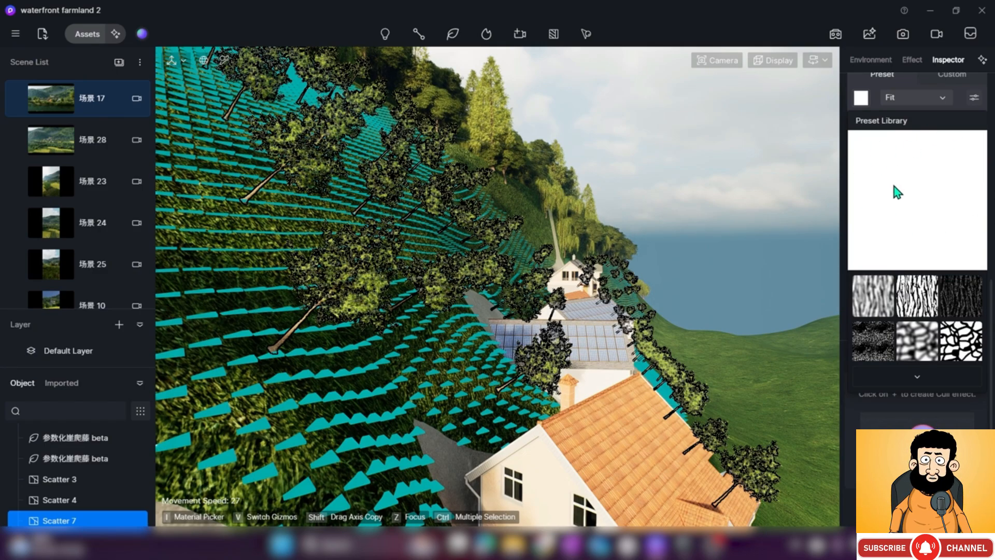
{"action": "left_click", "coordinate": [924, 301]}
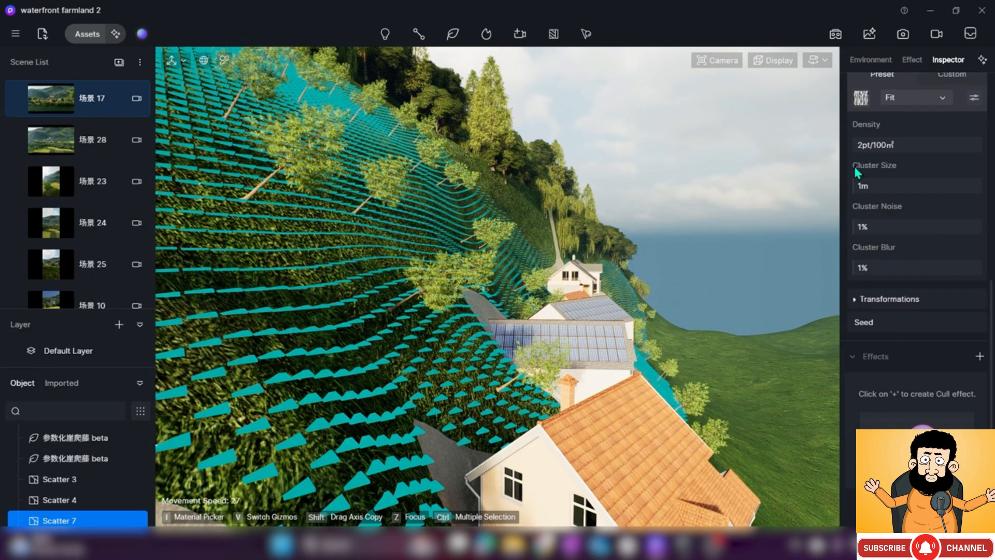
{"action": "left_click", "coordinate": [862, 101]}
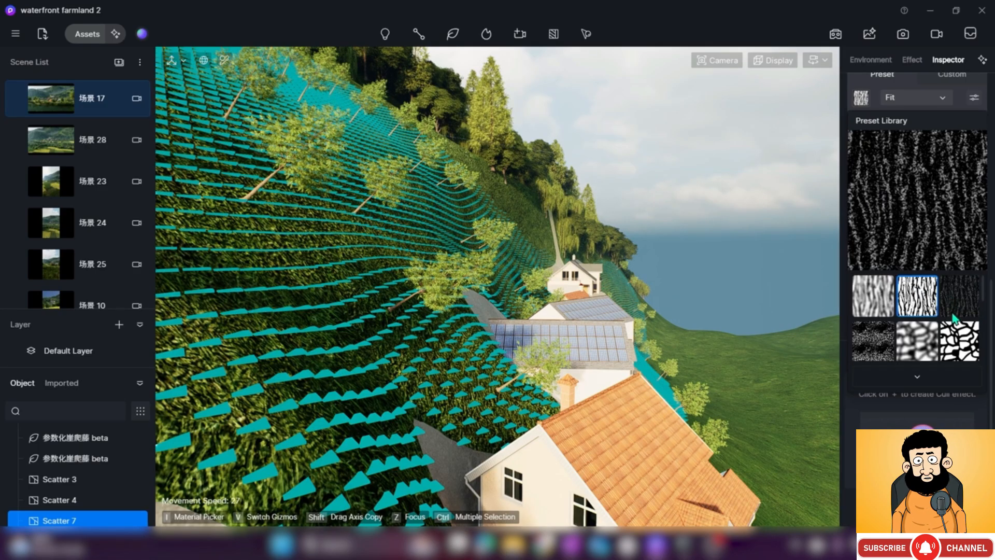
{"action": "left_click", "coordinate": [954, 340]}
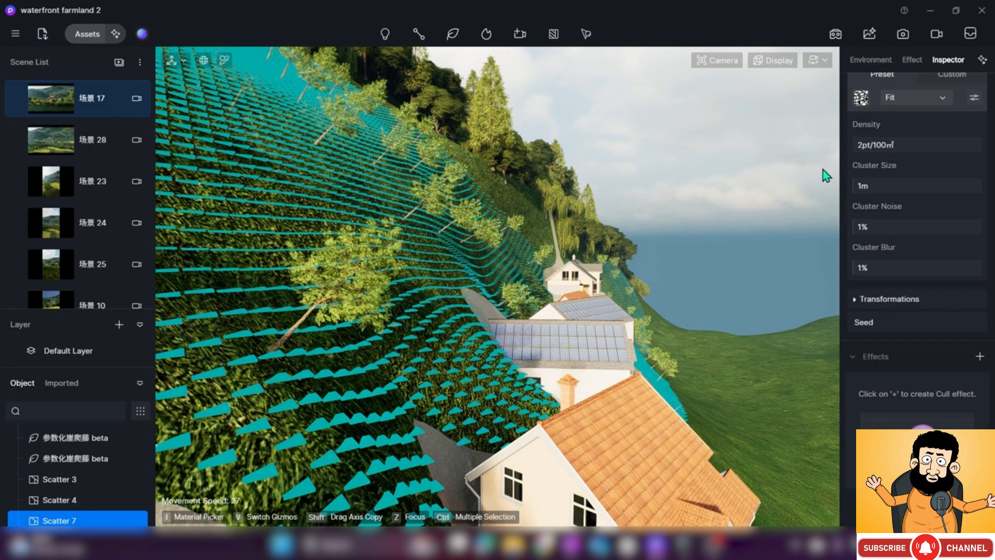
{"action": "left_click", "coordinate": [860, 99]}
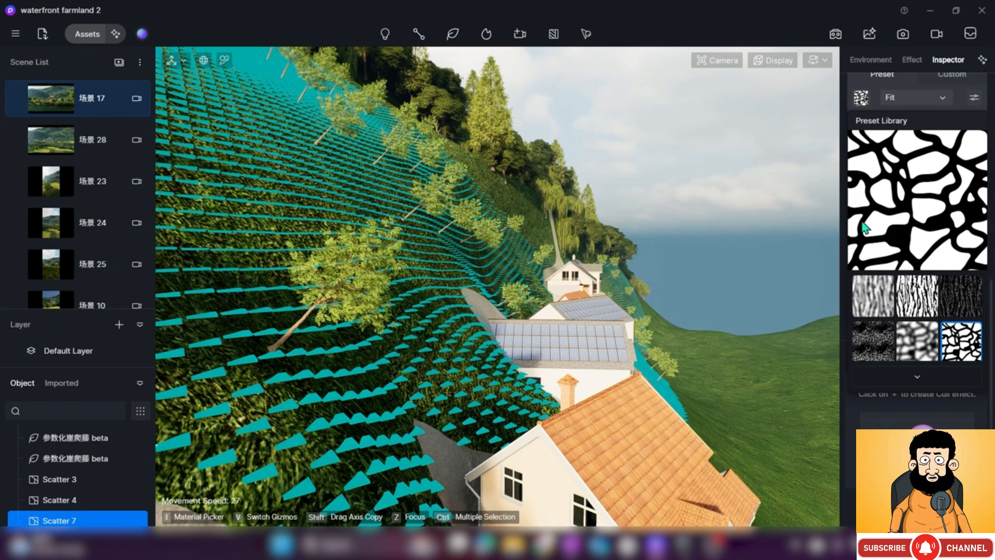
{"action": "scroll", "coordinate": [866, 224], "scroll_direction": "up", "scroll_amount": 1}
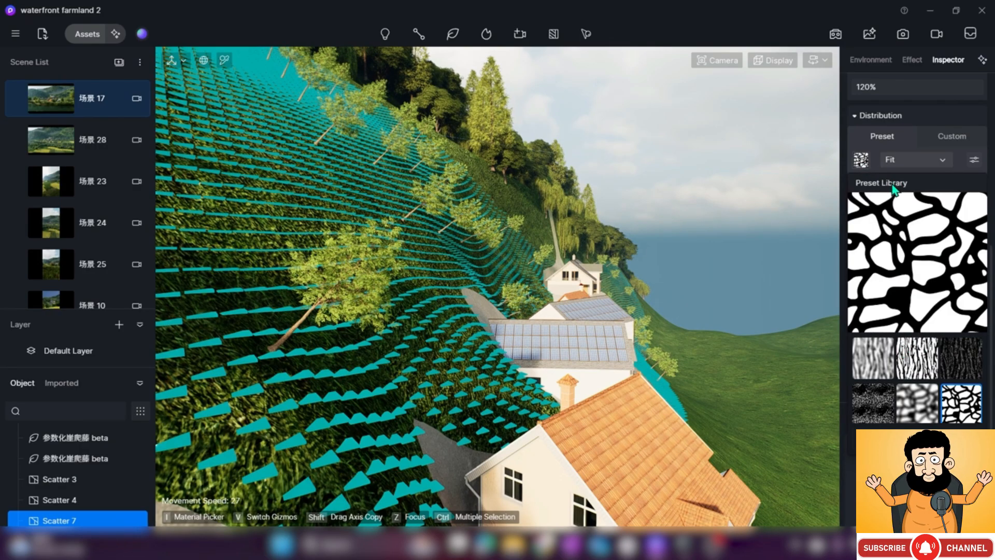
Examine the custom distribution map and its fitting options, and return to the preset map
{"action": "left_click", "coordinate": [952, 137]}
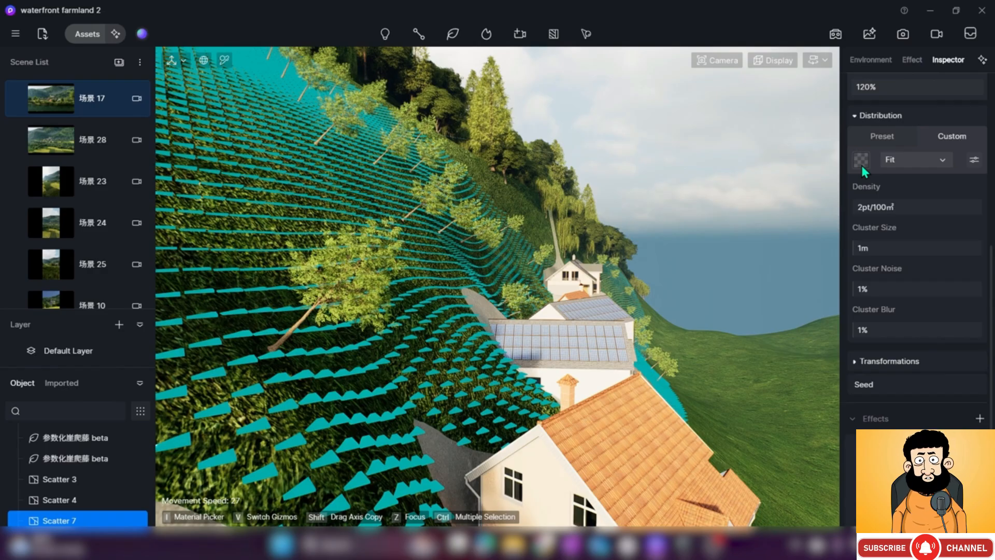
{"action": "left_click", "coordinate": [925, 160]}
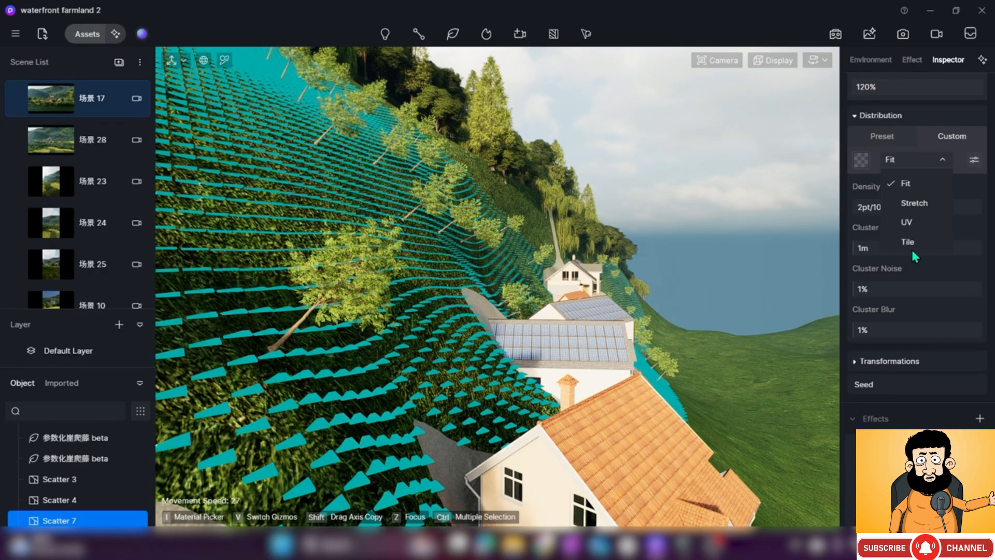
{"action": "left_click", "coordinate": [883, 136]}
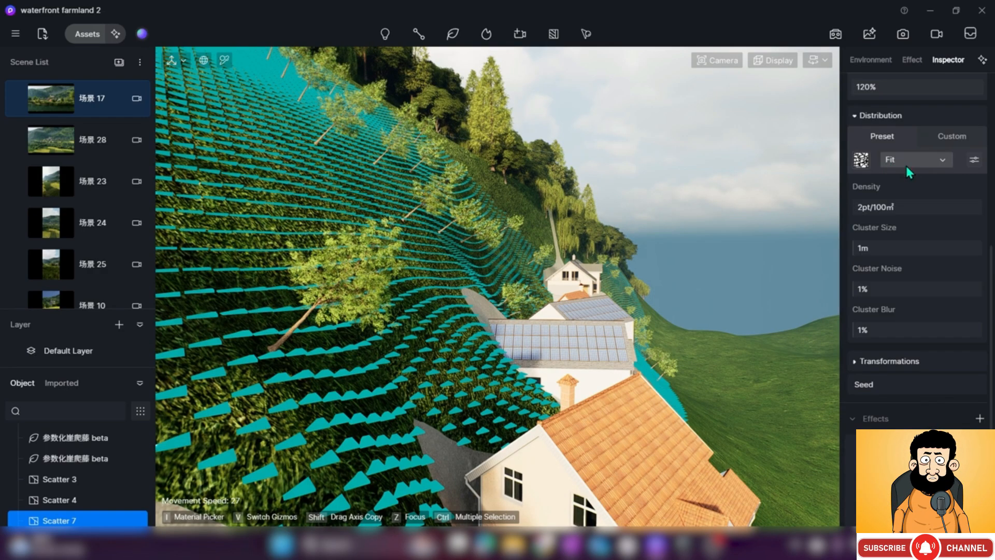
Try the Stretch and UV fitting modes for the preset distribution map and settle on Tile
{"action": "left_click", "coordinate": [947, 160]}
{"action": "left_click", "coordinate": [914, 203]}
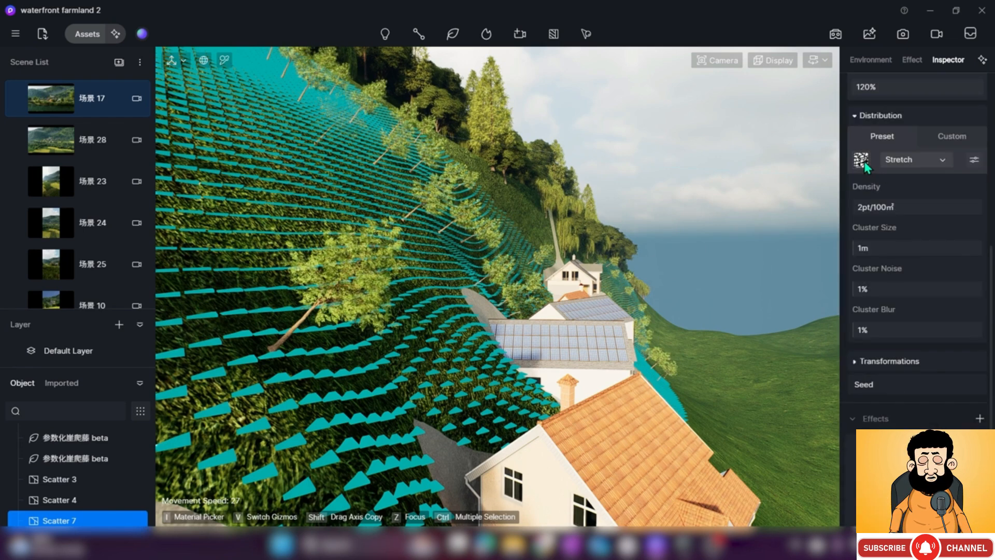
{"action": "left_click", "coordinate": [861, 160]}
{"action": "left_click", "coordinate": [915, 100]}
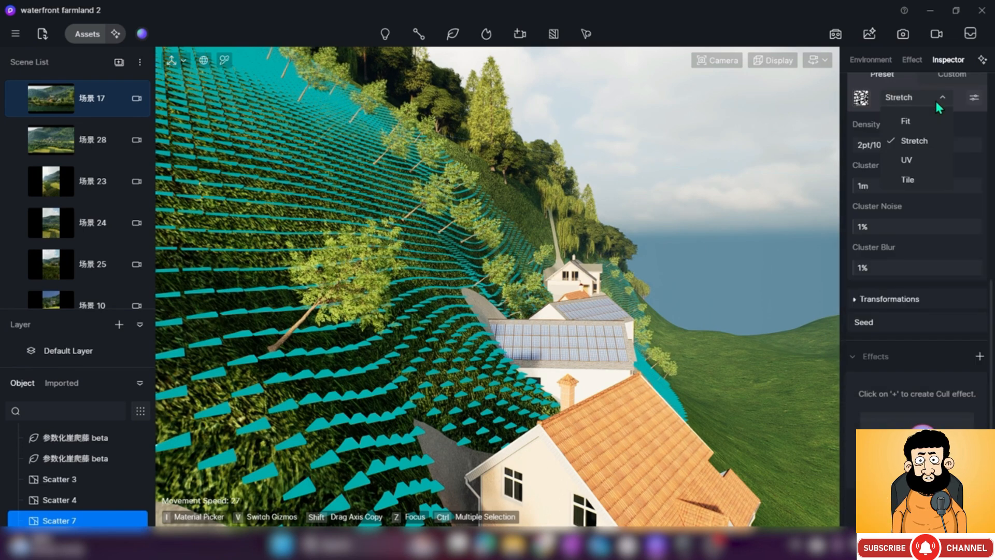
{"action": "left_click", "coordinate": [913, 161]}
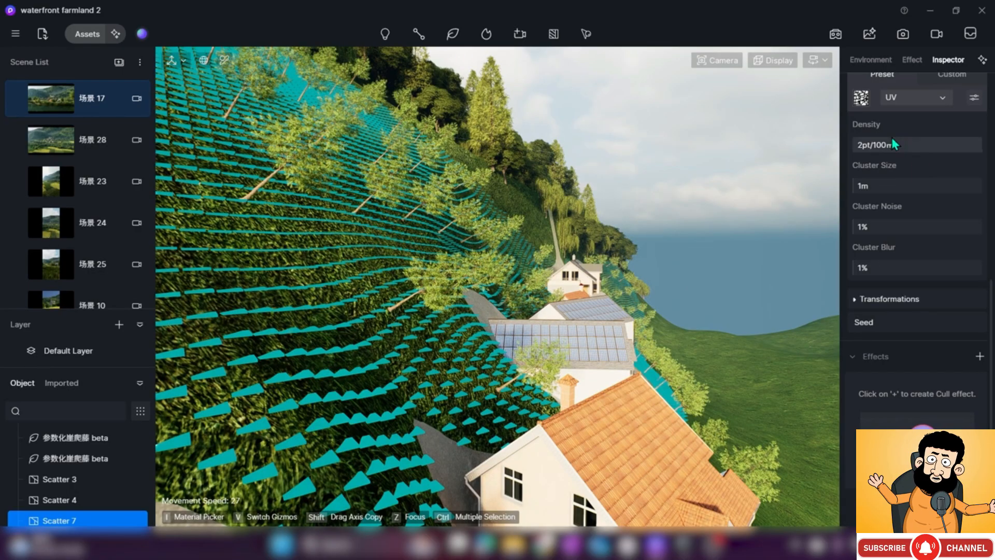
{"action": "left_click", "coordinate": [937, 99]}
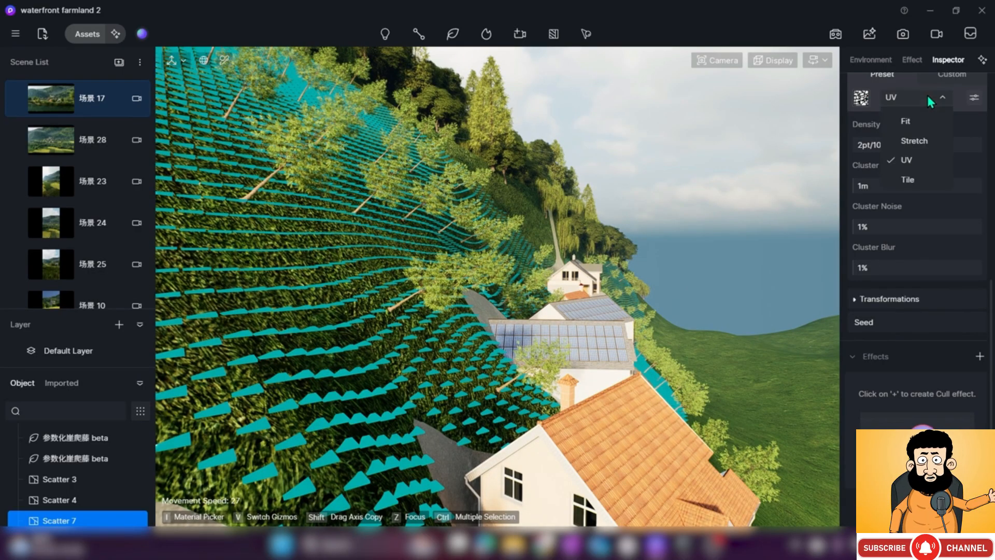
{"action": "left_click", "coordinate": [901, 181]}
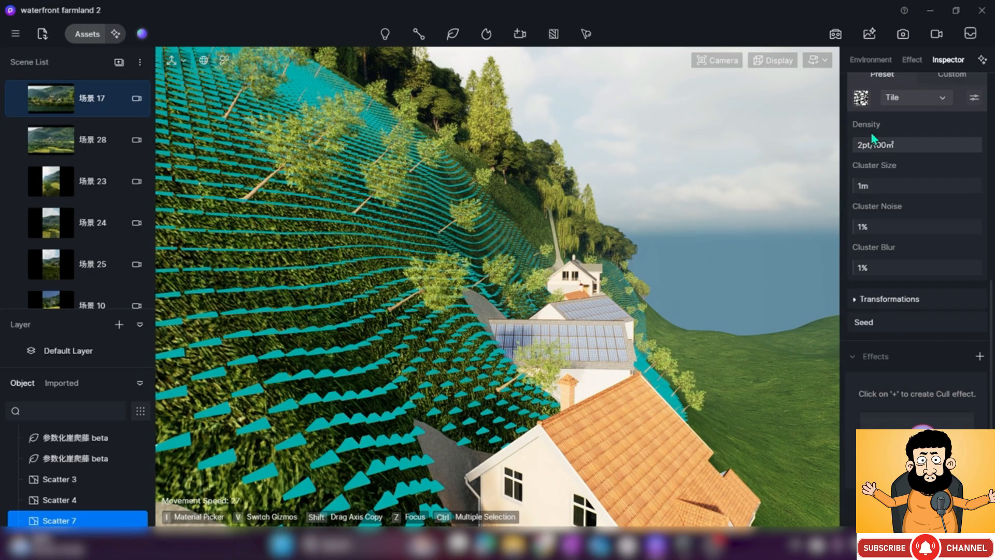
Apply the wavy black-and-white swirl preset as the distribution map and set the trees' Generating Direction fully to Vertical
{"action": "left_click", "coordinate": [861, 98]}
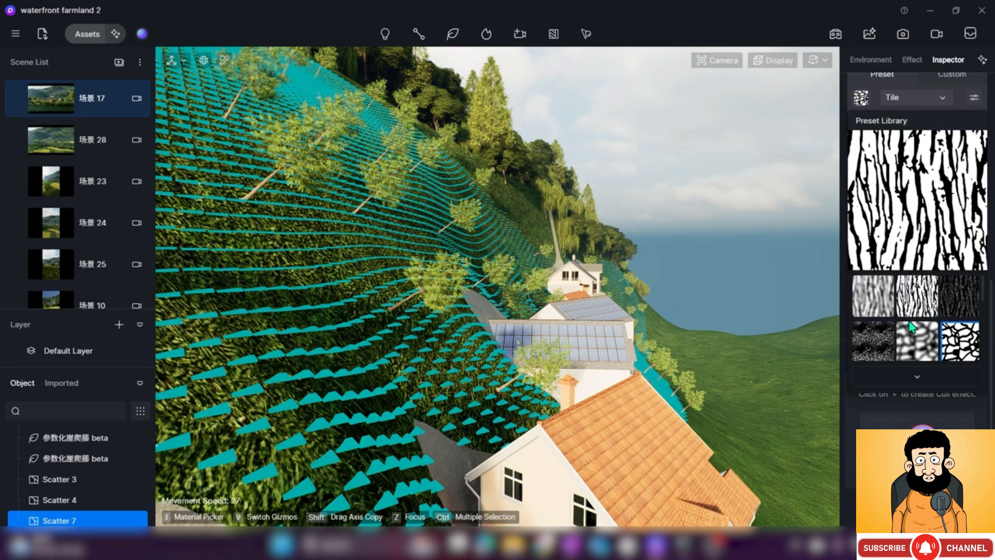
{"action": "scroll", "coordinate": [910, 327], "scroll_direction": "down", "scroll_amount": 2}
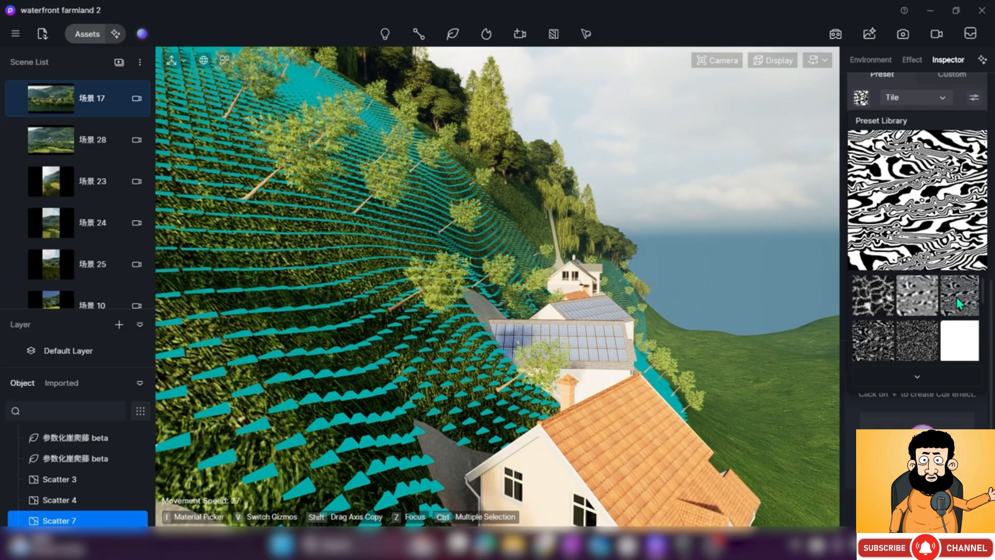
{"action": "left_click", "coordinate": [956, 297]}
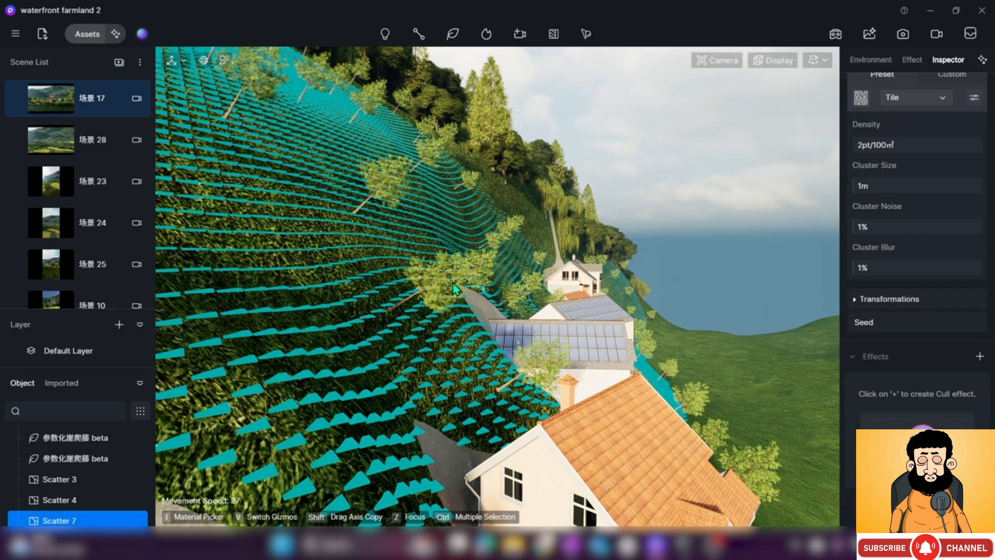
{"action": "scroll", "coordinate": [928, 240], "scroll_direction": "up", "scroll_amount": 4}
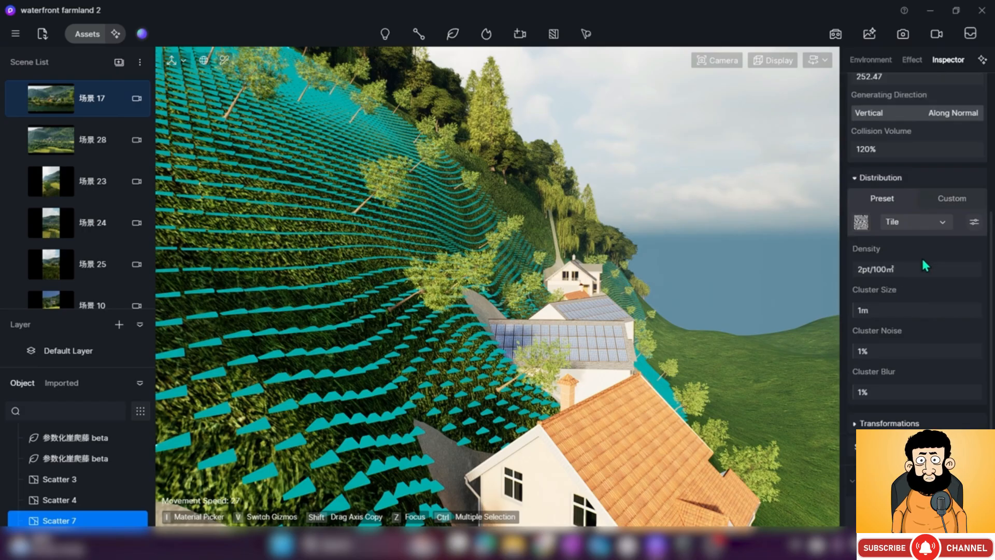
{"action": "left_click_drag", "start_coordinate": [970, 172], "coordinate": [851, 171]}
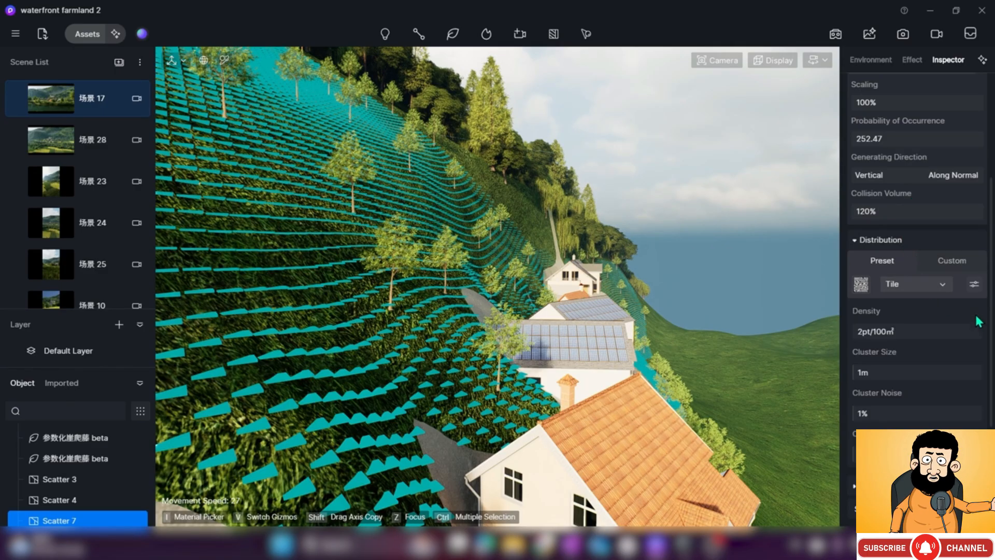
Adjust the tiled distribution map to a linked stretch of 0.995, a first offset of 0.043 and a rotation of 240.92°
{"action": "left_click", "coordinate": [974, 286]}
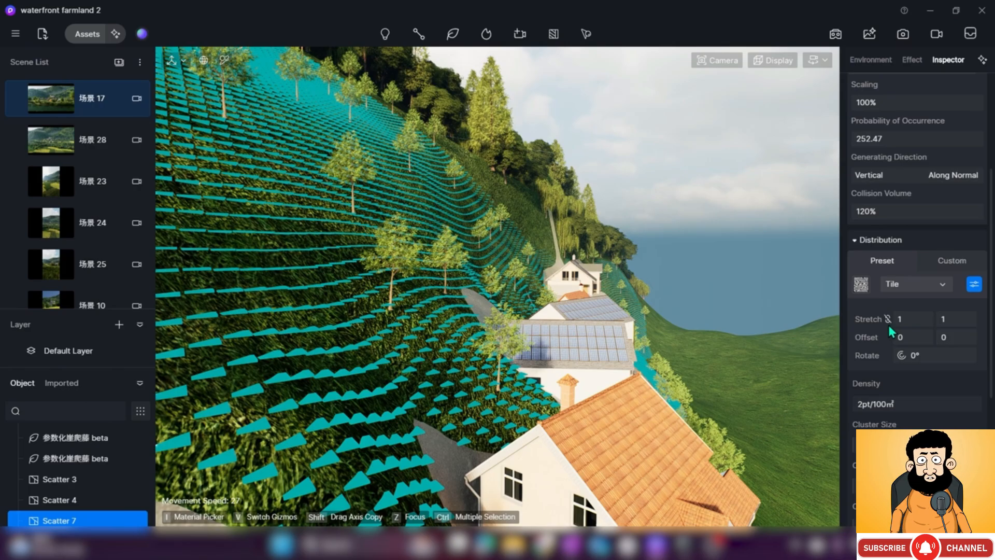
{"action": "mouse_move", "coordinate": [900, 321]}
{"action": "left_mouse_down"}
{"action": "mouse_move", "coordinate": [890, 320]}
{"action": "mouse_move", "coordinate": [907, 327]}
{"action": "left_mouse_up"}
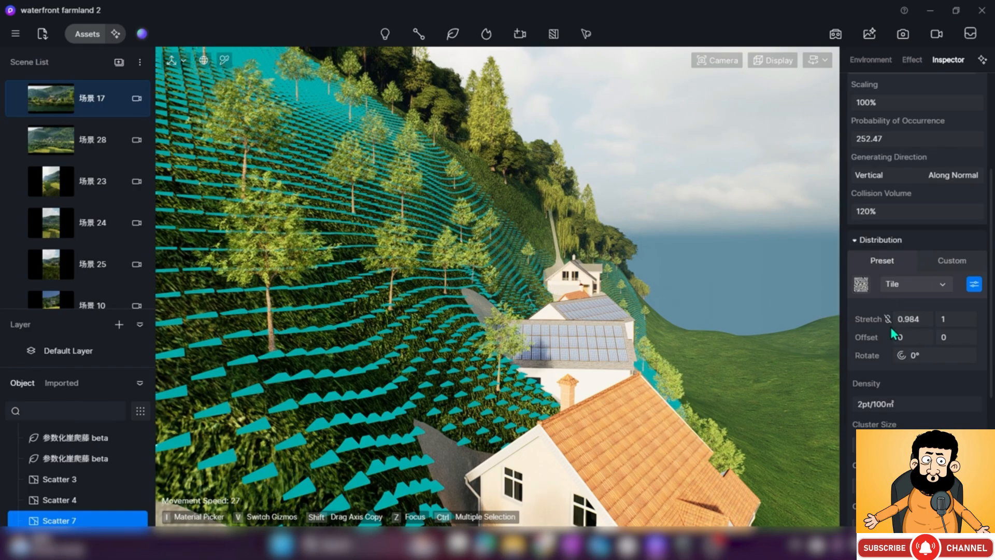
{"action": "left_click_drag", "start_coordinate": [900, 337], "coordinate": [952, 351]}
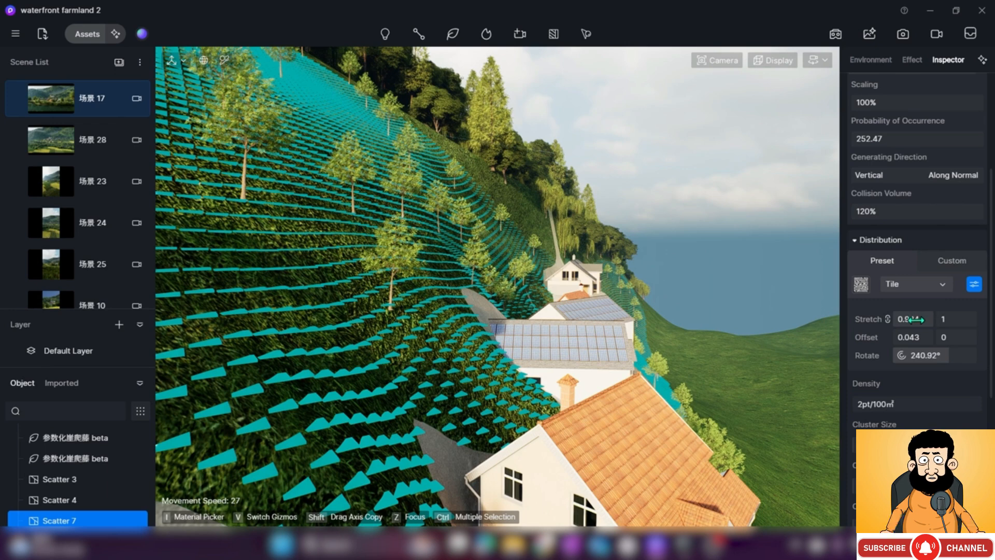
{"action": "left_click_drag", "start_coordinate": [915, 320], "coordinate": [920, 320]}
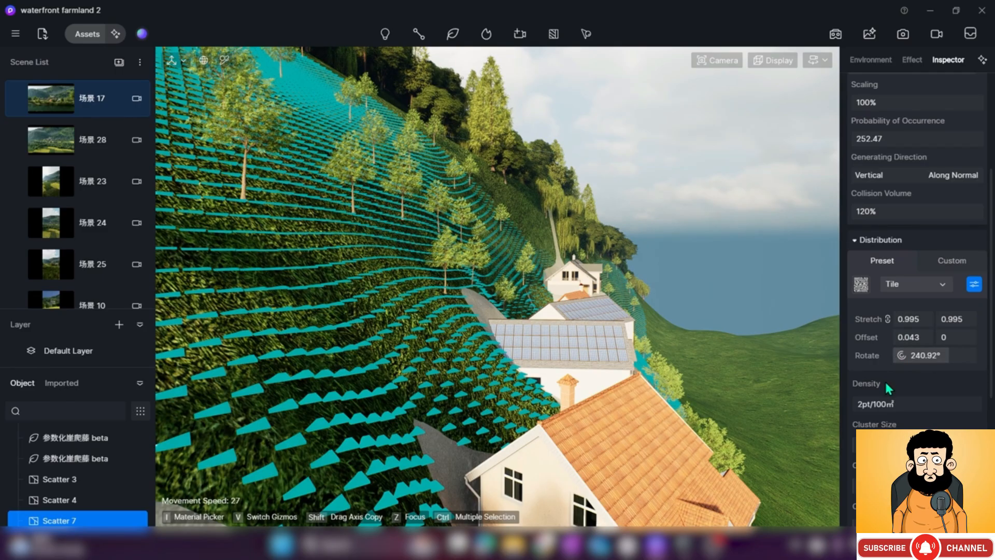
Raise the distribution density of the scattered quercus alba 03 trees to 150pt/100㎡
{"action": "scroll", "coordinate": [888, 389], "scroll_direction": "down", "scroll_amount": 1}
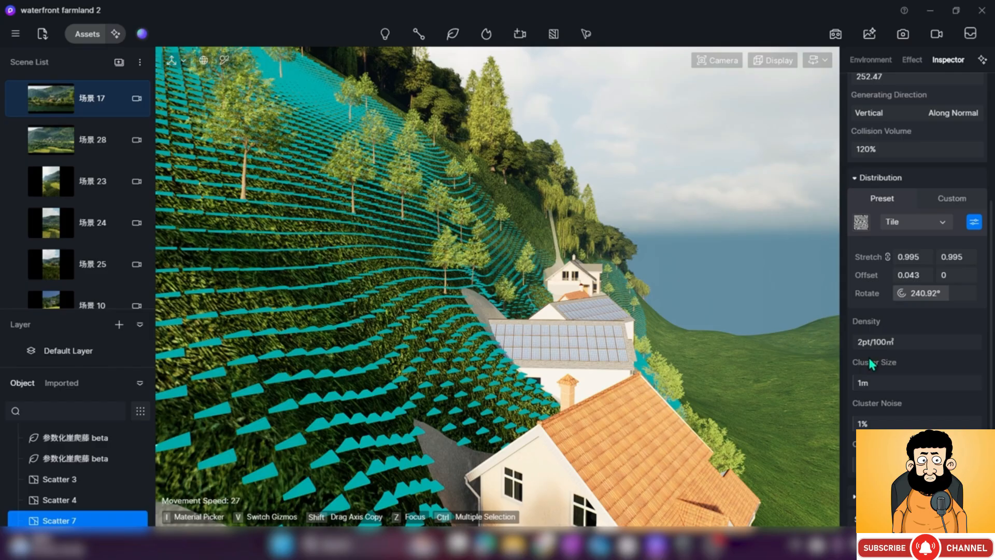
{"action": "mouse_move", "coordinate": [860, 345]}
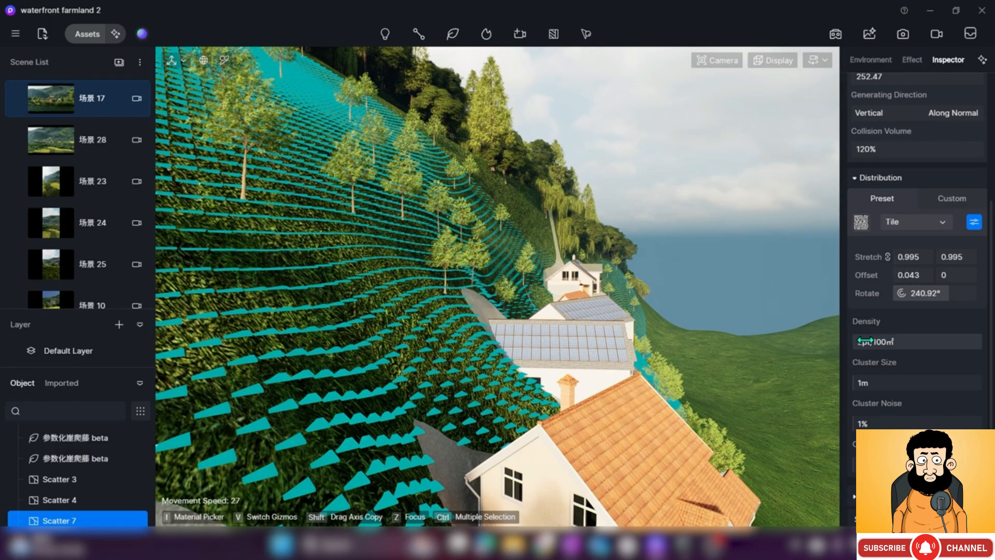
{"action": "left_click_drag", "start_coordinate": [863, 342], "coordinate": [852, 358]}
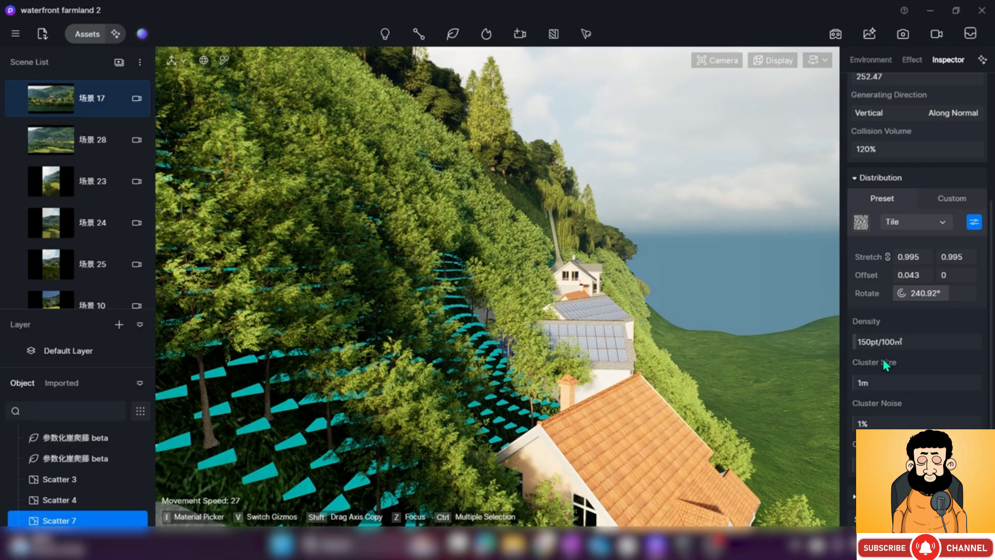
Try collision volumes of 105.1%, 20%, 16.6% and 500% for the scattered quercus alba 03 trees
{"action": "left_click_drag", "start_coordinate": [951, 155], "coordinate": [865, 158]}
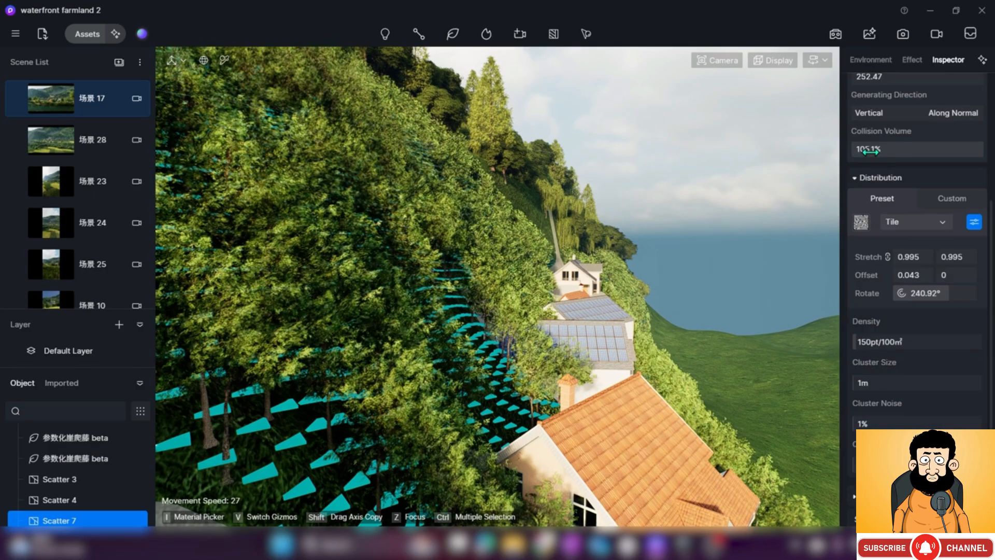
{"action": "left_click", "coordinate": [863, 157]}
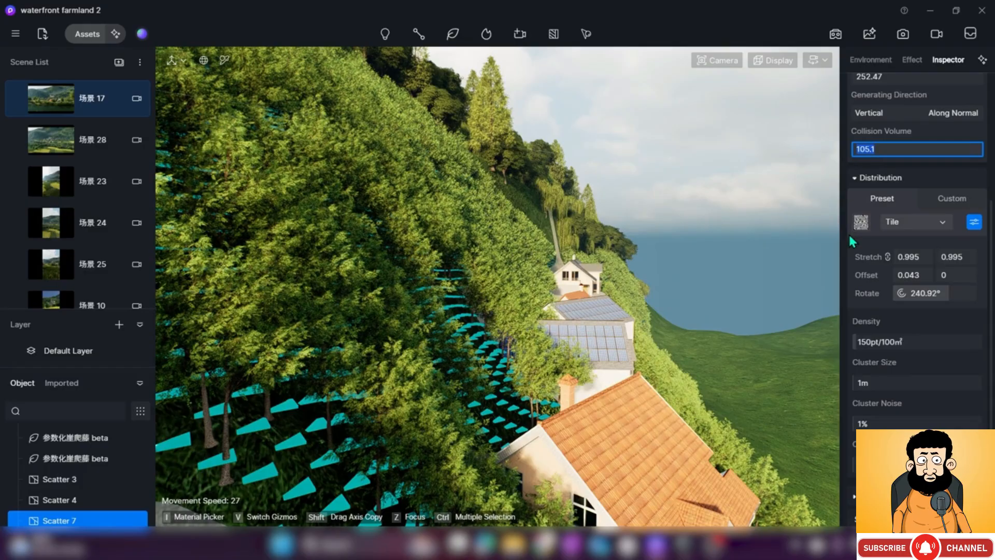
{"action": "type", "text": "20"}
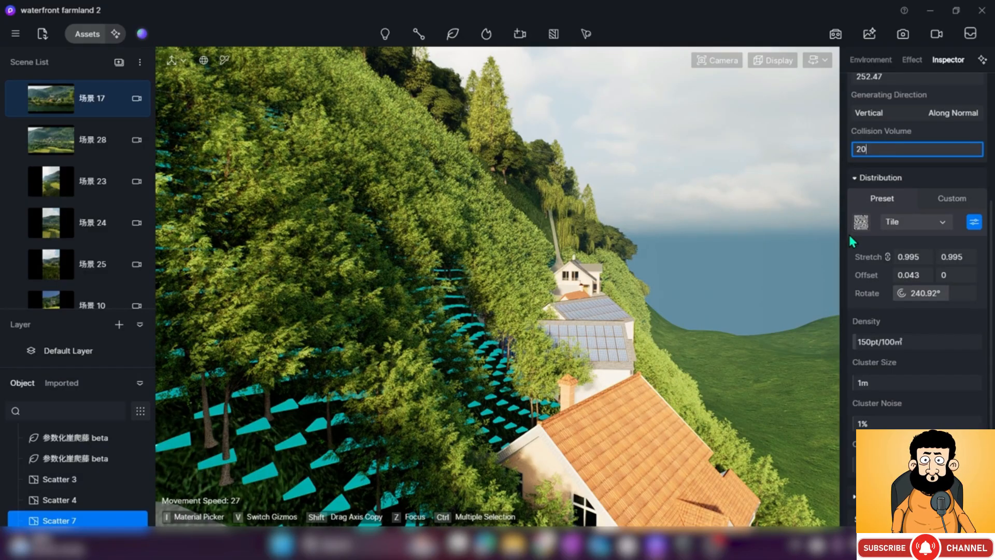
{"action": "key", "text": "Return"}
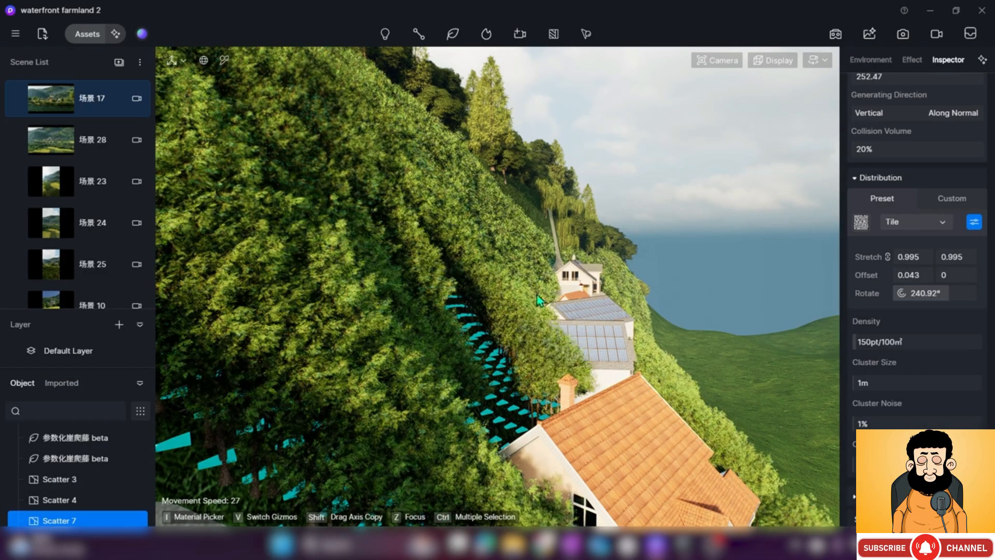
{"action": "left_click_drag", "start_coordinate": [866, 150], "coordinate": [848, 153]}
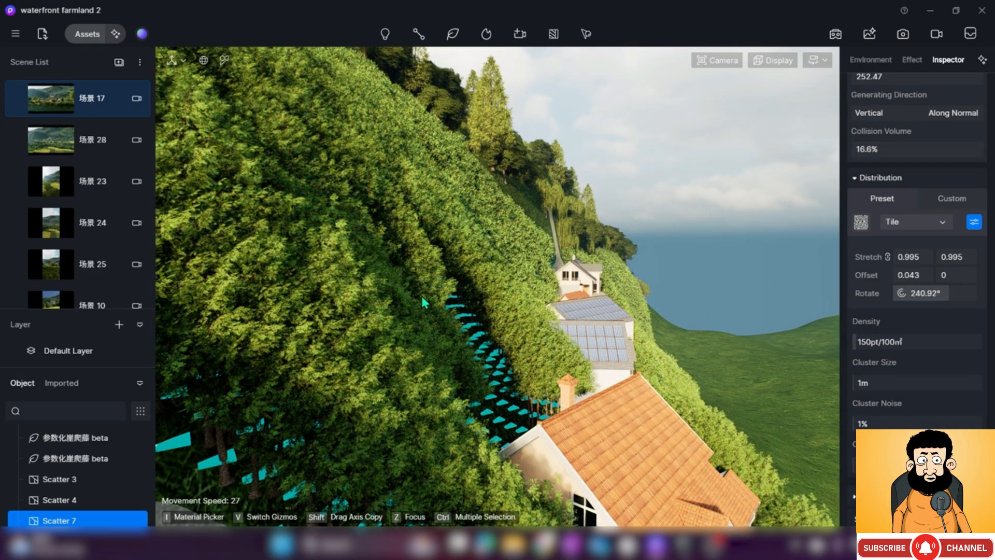
{"action": "left_click", "coordinate": [876, 152]}
{"action": "type", "text": "500"}
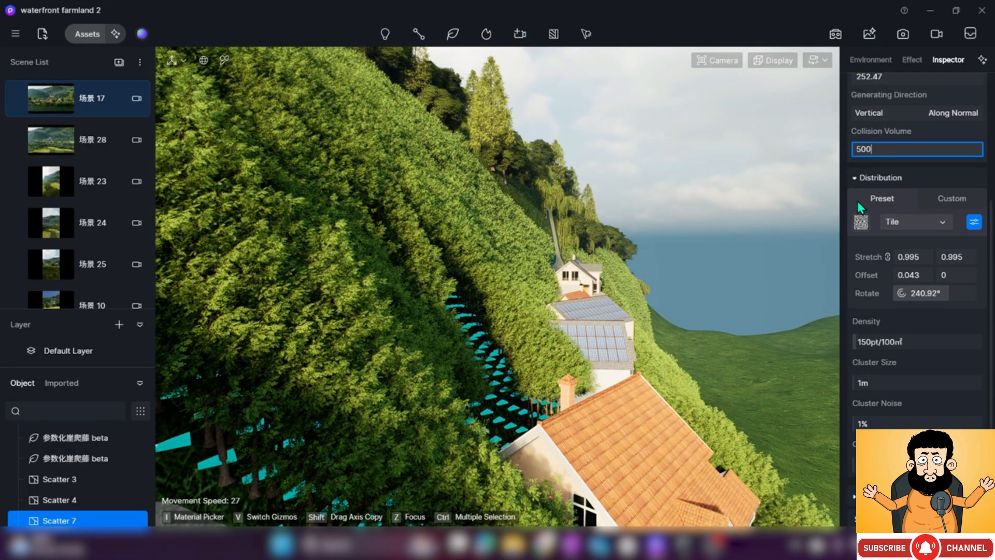
{"action": "key", "text": "Return"}
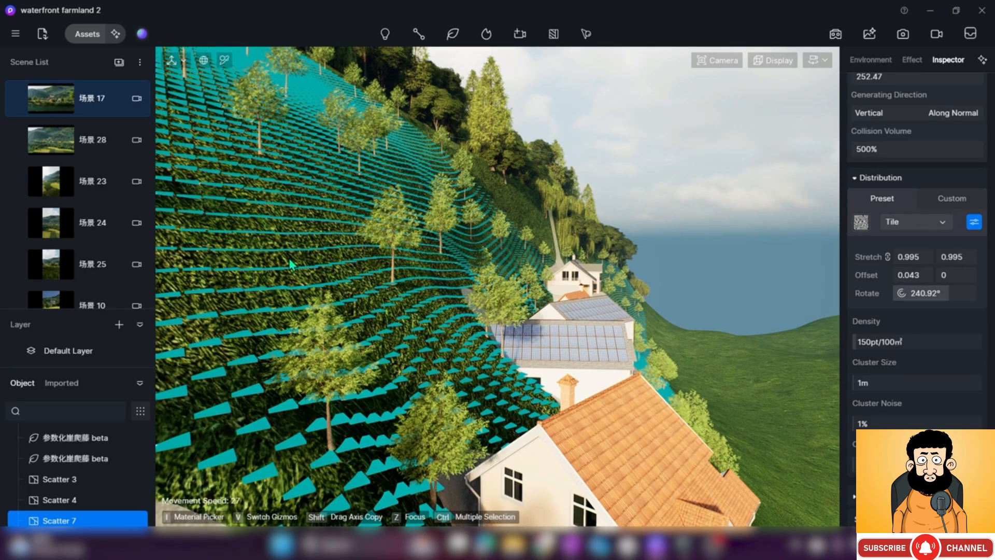
Set the collision volume of the quercus alba 03 trees to 100%
{"action": "left_click", "coordinate": [860, 149]}
{"action": "type", "text": "100"}
{"action": "key", "text": "Return"}
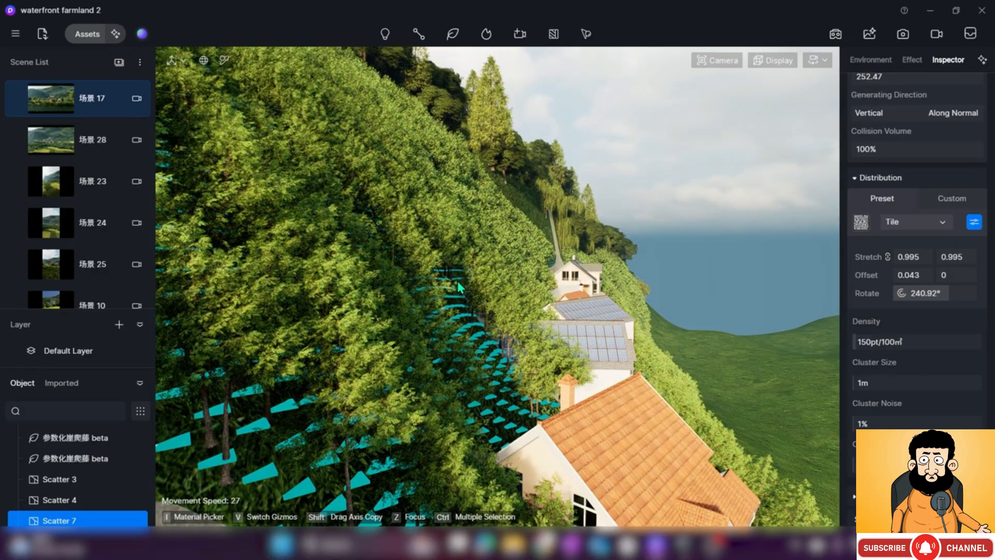
Reduce the distribution density to 75pt/100㎡ and rotate the tiled distribution map to 94.15°
{"action": "left_click_drag", "start_coordinate": [855, 345], "coordinate": [860, 346]}
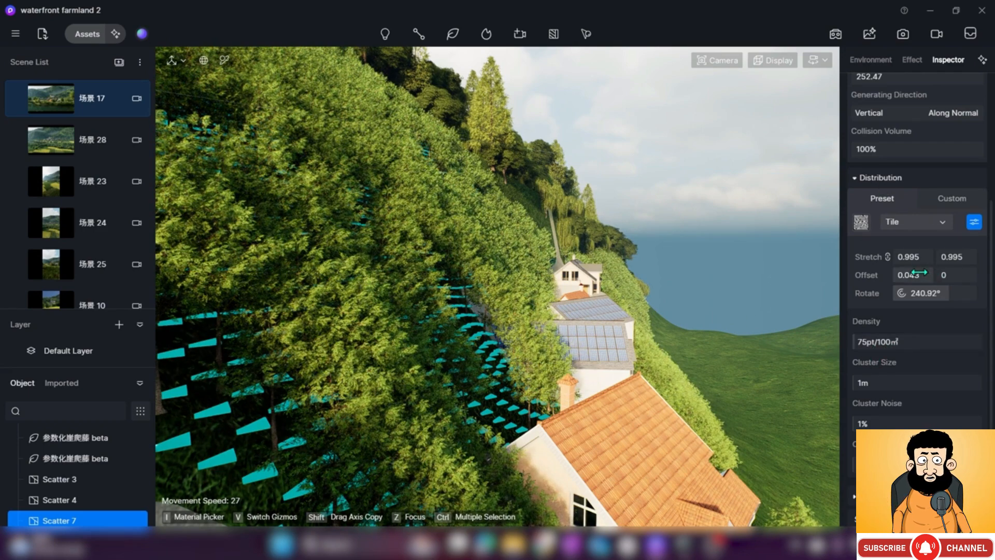
{"action": "left_click_drag", "start_coordinate": [935, 293], "coordinate": [914, 292]}
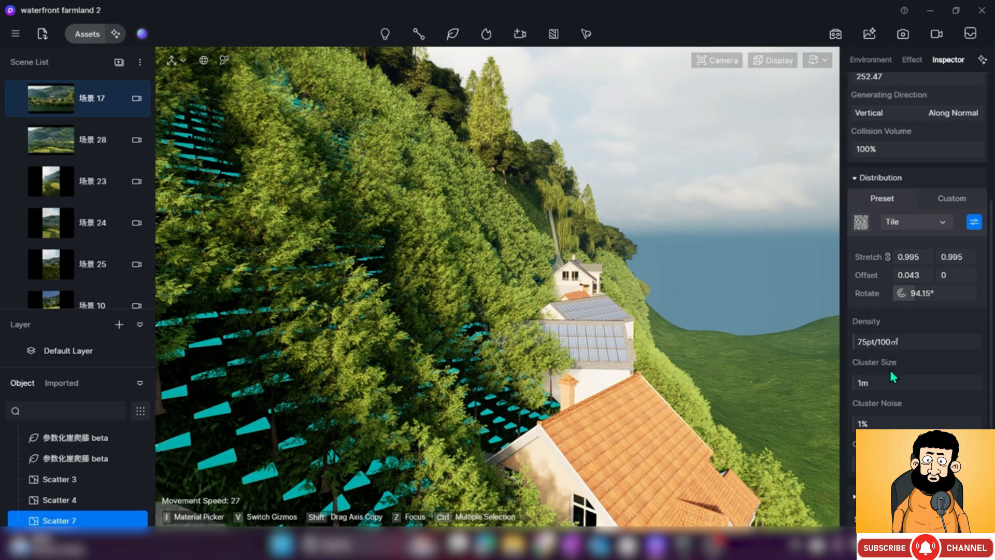
Set the distribution's cluster size to 7.51 m and its cluster noise to 18%
{"action": "left_click_drag", "start_coordinate": [854, 385], "coordinate": [862, 390]}
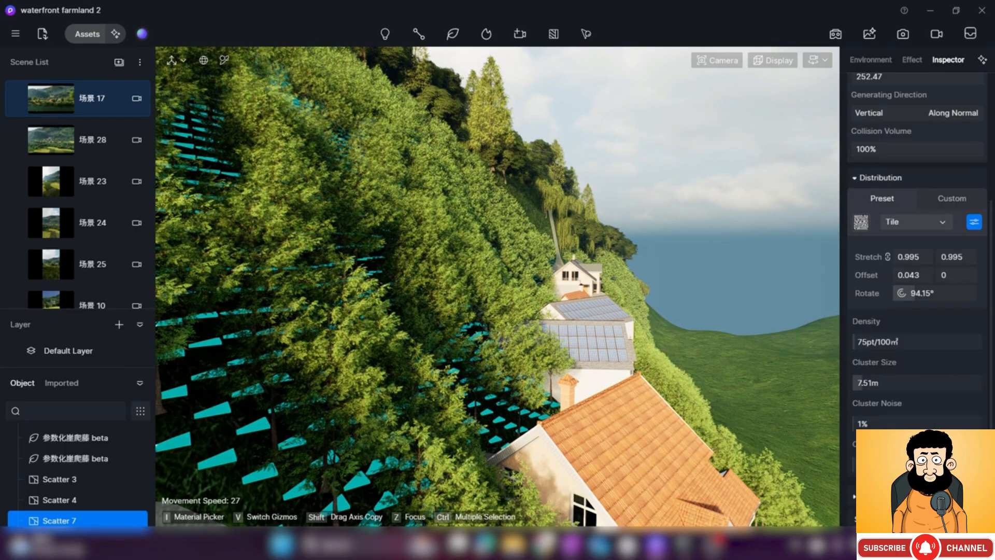
{"action": "scroll", "coordinate": [872, 394], "scroll_direction": "down", "scroll_amount": 1}
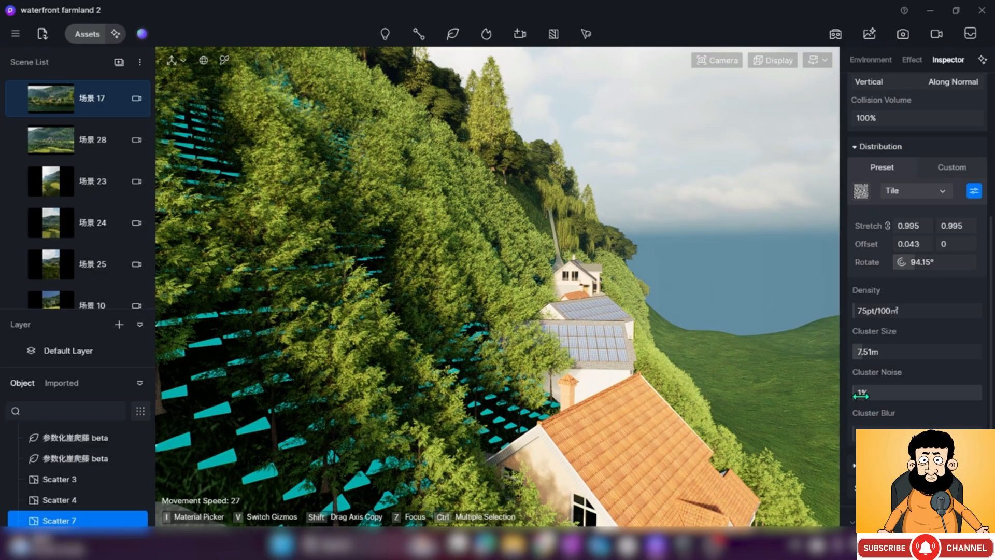
{"action": "left_click_drag", "start_coordinate": [858, 399], "coordinate": [876, 395]}
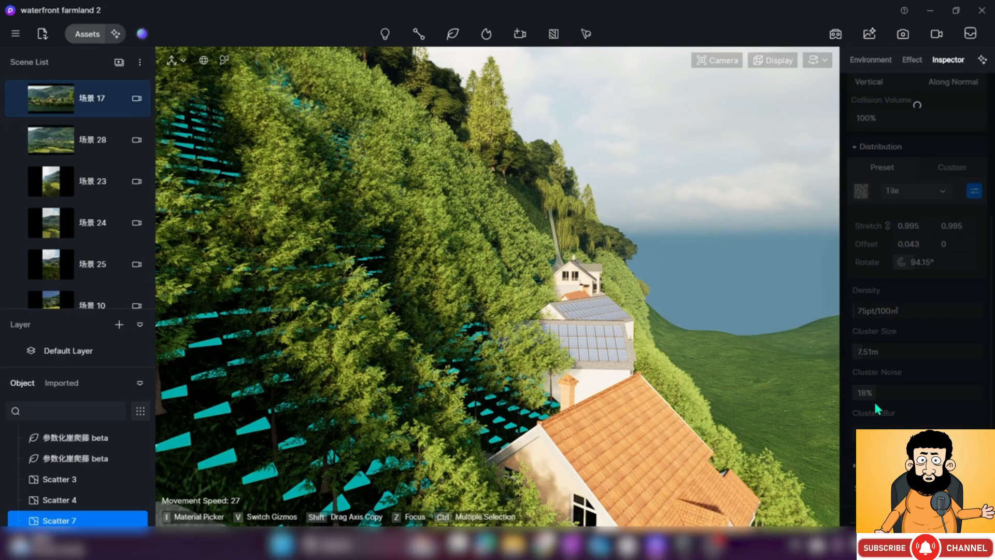
{"action": "right_click_drag", "start_coordinate": [561, 412], "coordinate": [551, 434]}
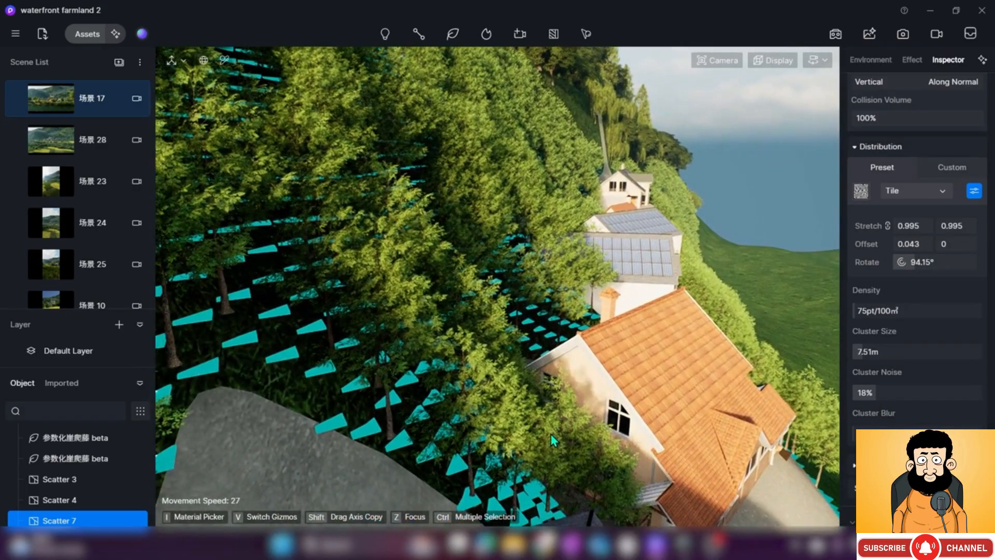
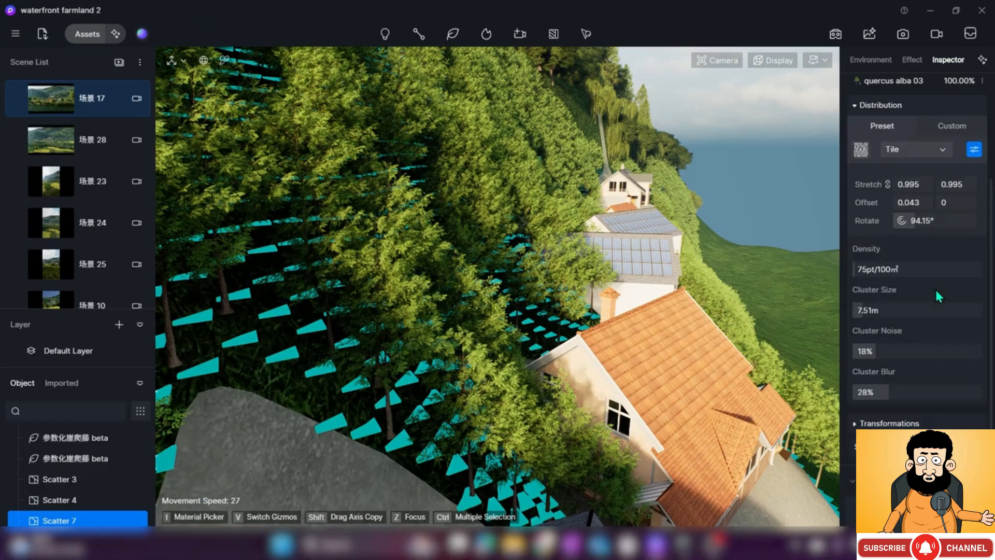
{"action": "scroll", "coordinate": [901, 284], "scroll_direction": "up", "scroll_amount": 3}
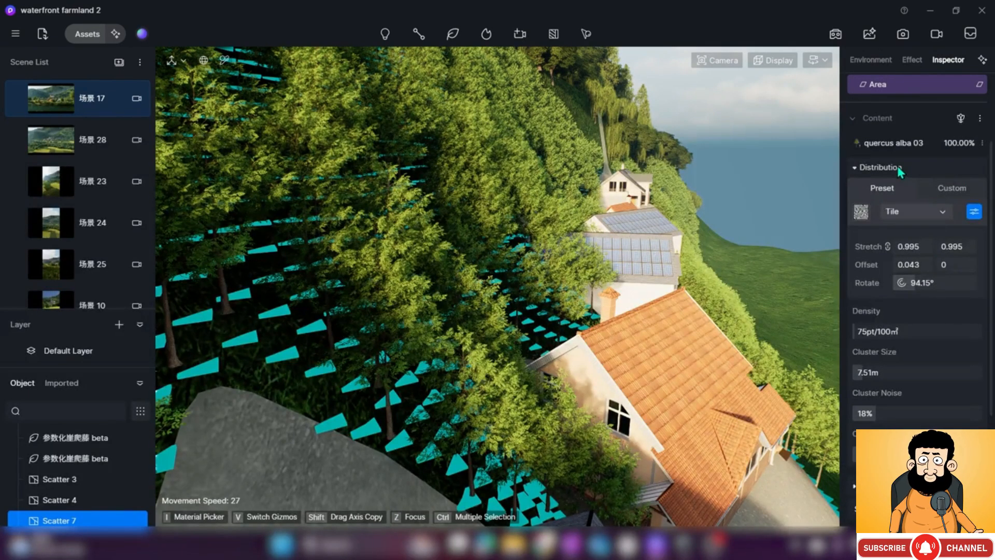
{"action": "scroll", "coordinate": [967, 179], "scroll_direction": "up", "scroll_amount": 2}
{"action": "left_click", "coordinate": [940, 208]}
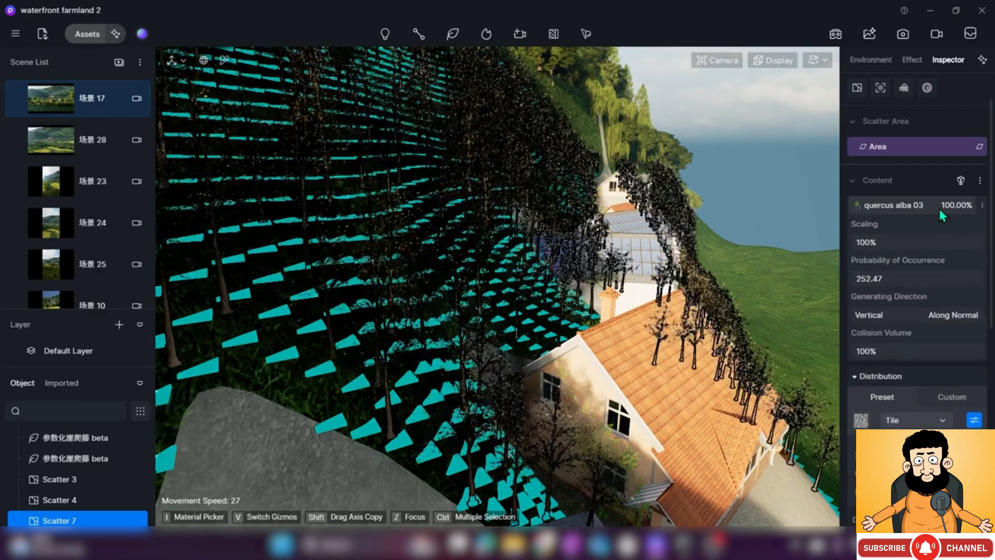
{"action": "left_click", "coordinate": [923, 207]}
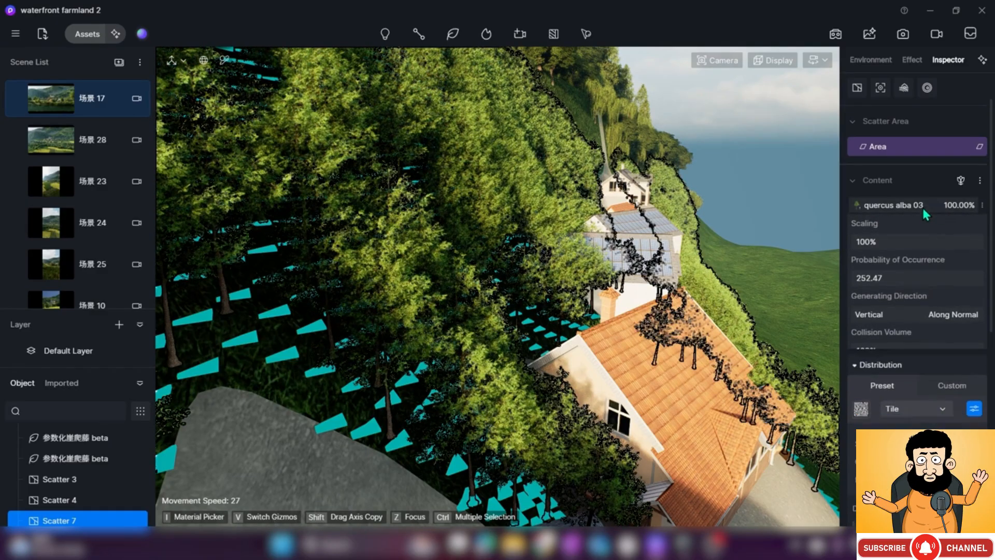
{"action": "scroll", "coordinate": [920, 228], "scroll_direction": "down", "scroll_amount": 2}
{"action": "scroll", "coordinate": [901, 231], "scroll_direction": "up", "scroll_amount": 2}
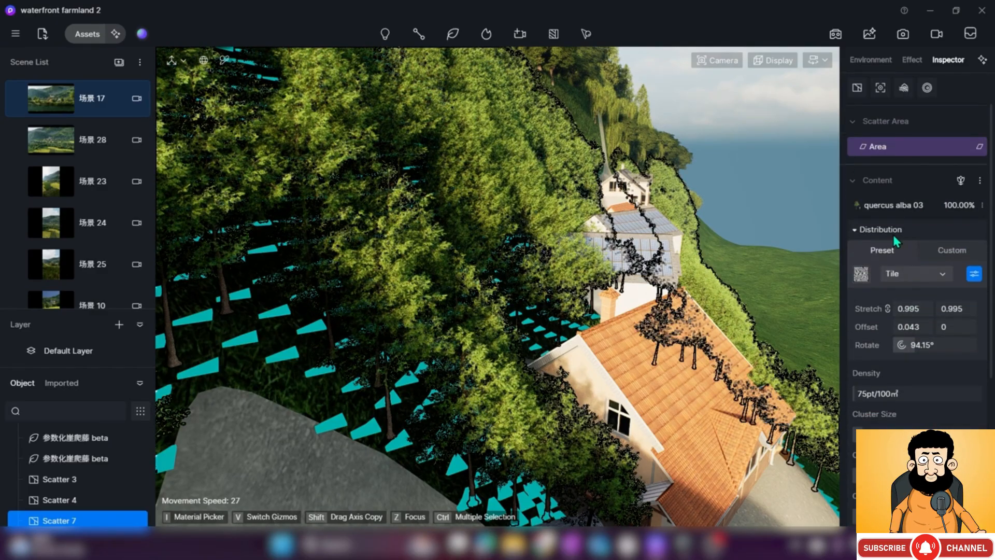
Set the linked Random Scaling maximum to 140% on all axes, and switch Random Scaling off and on again to compare the trees
{"action": "left_click", "coordinate": [903, 228]}
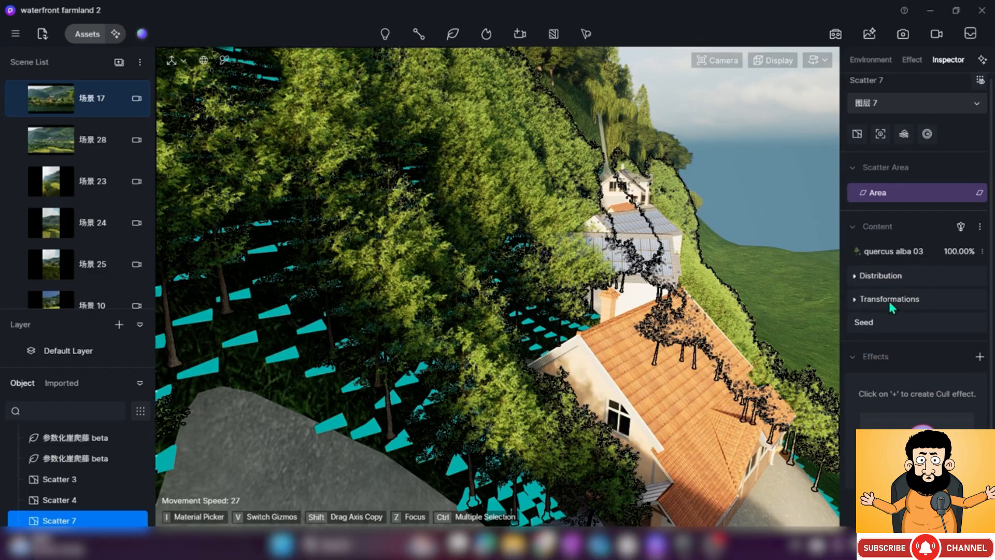
{"action": "left_click", "coordinate": [854, 306]}
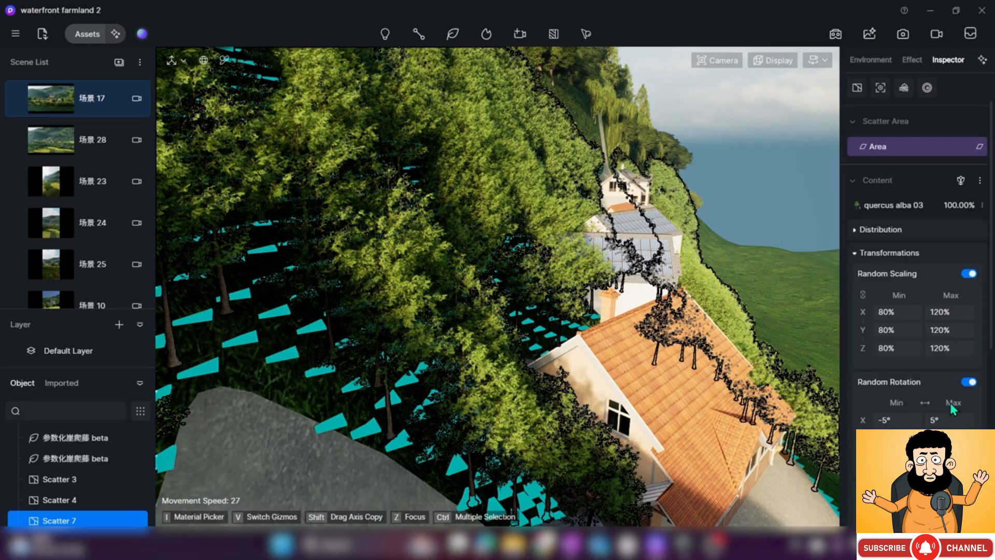
{"action": "scroll", "coordinate": [927, 415], "scroll_direction": "down", "scroll_amount": 2}
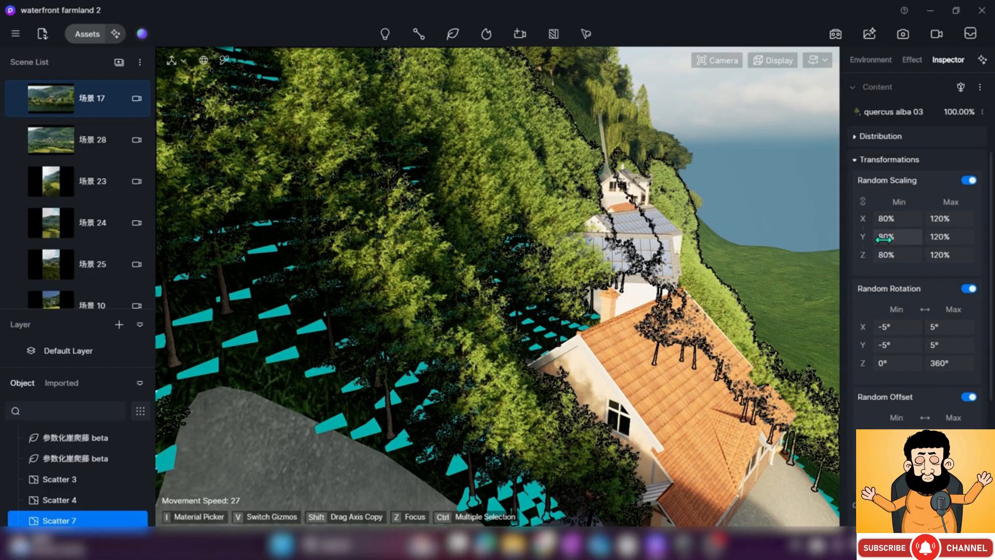
{"action": "left_click", "coordinate": [939, 238]}
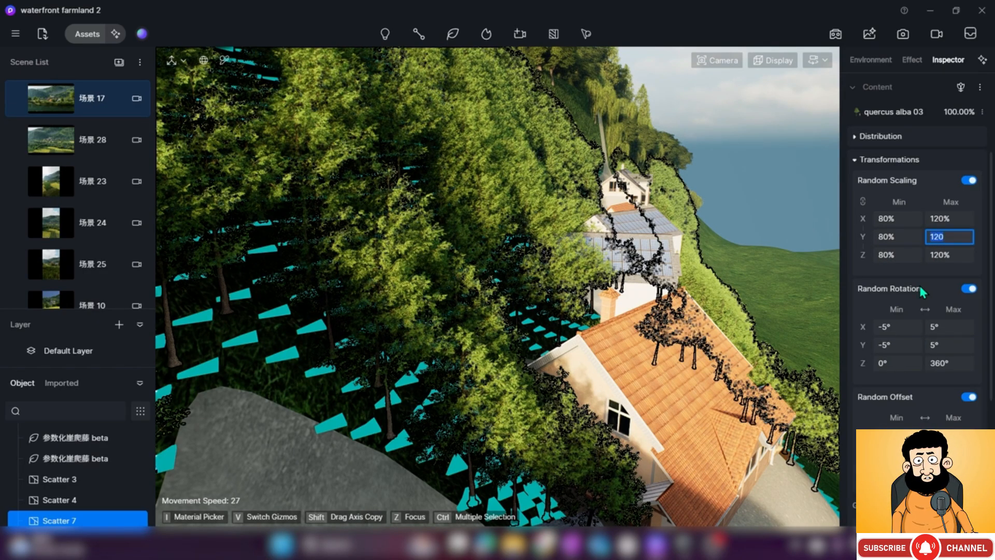
{"action": "type", "text": "1"}
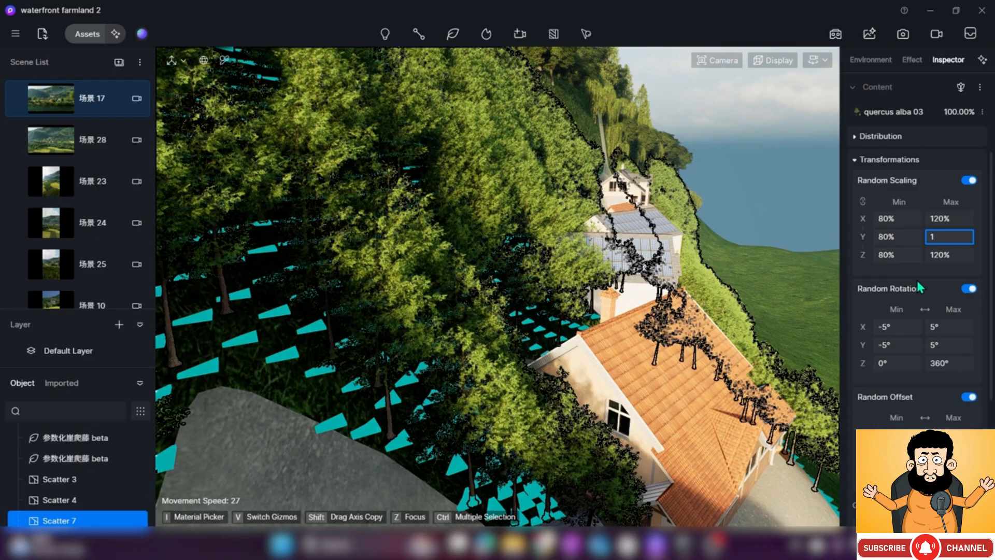
{"action": "type", "text": "40"}
{"action": "key", "text": "Return"}
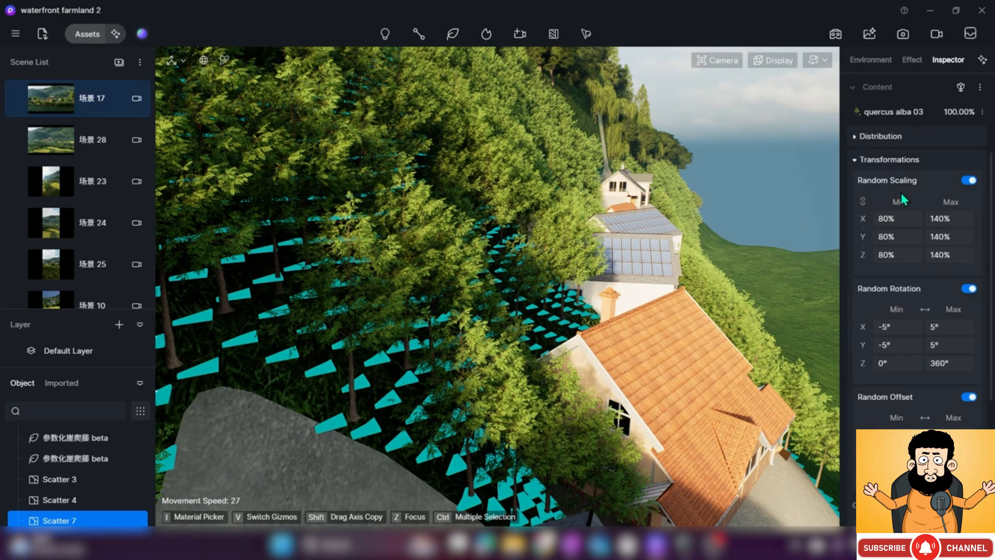
{"action": "left_click", "coordinate": [968, 180]}
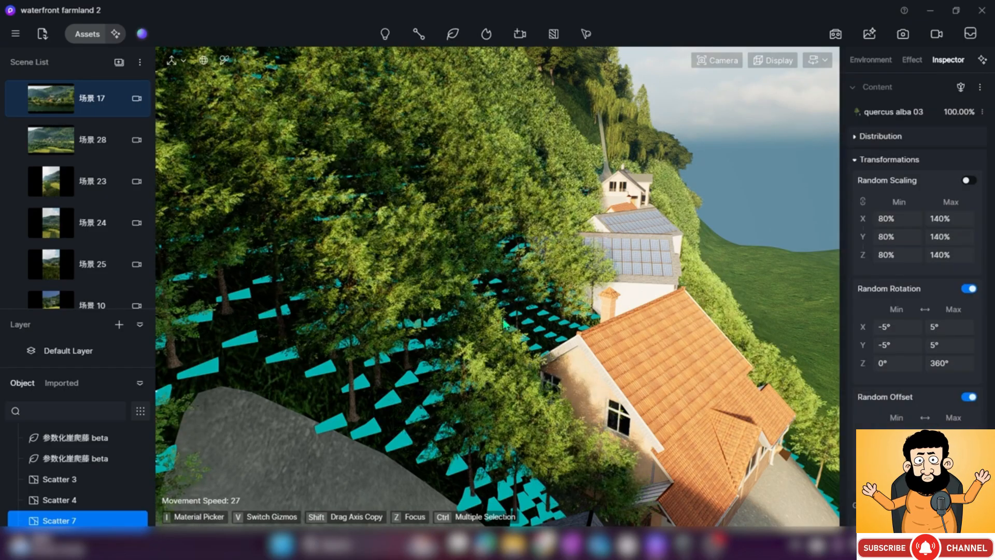
{"action": "left_click", "coordinate": [969, 180]}
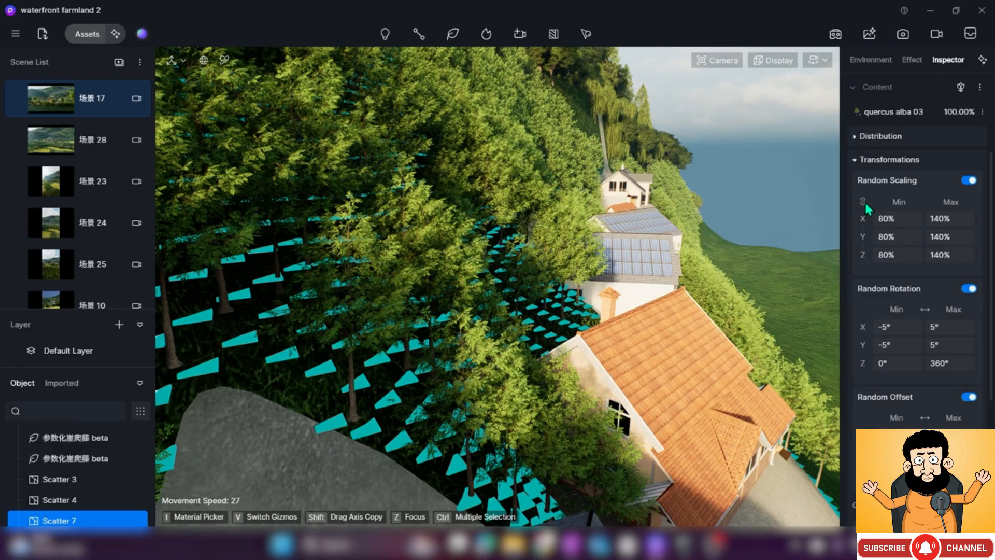
With the Random Scaling axes unlinked, set the maximum to 120% on X and 160% on Y
{"action": "left_click", "coordinate": [940, 218]}
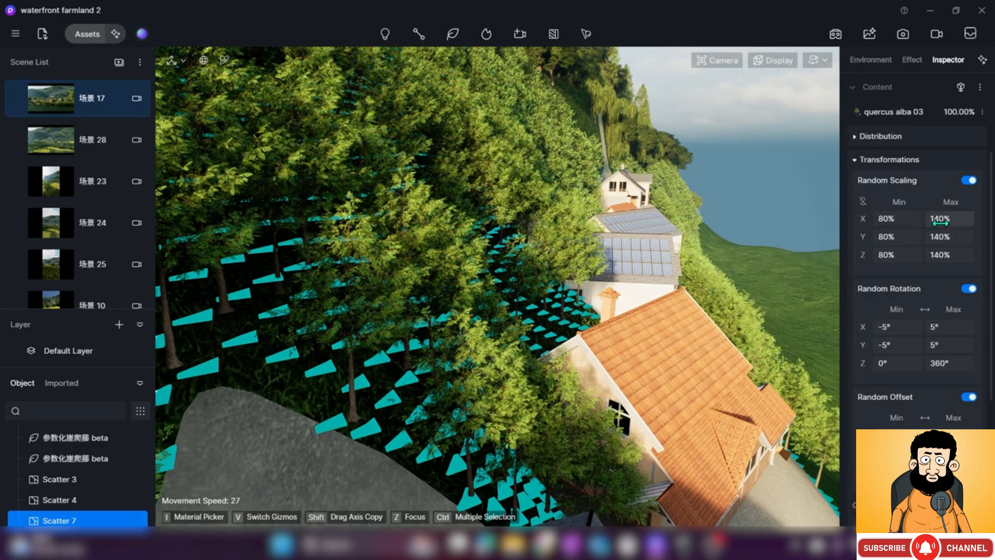
{"action": "type", "text": "120"}
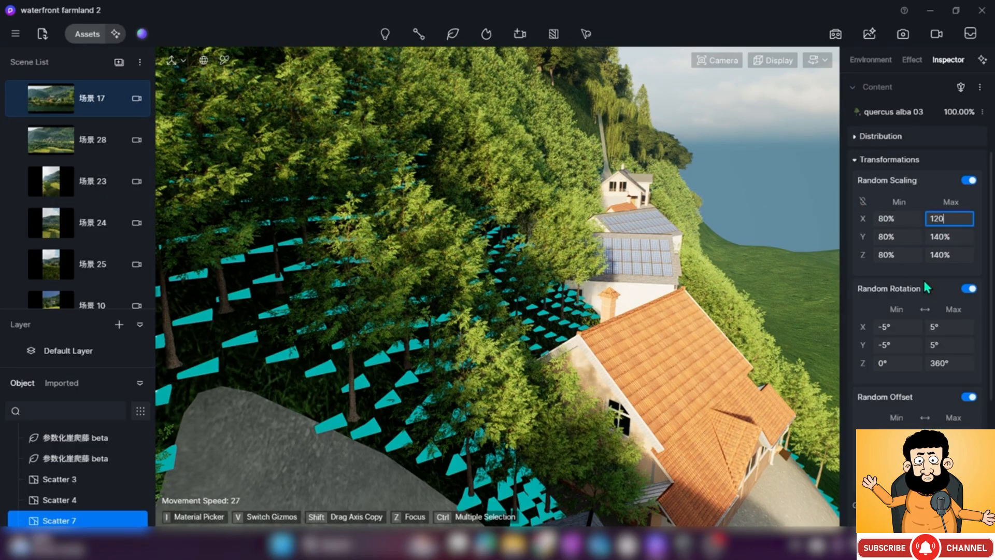
{"action": "key", "text": "Return"}
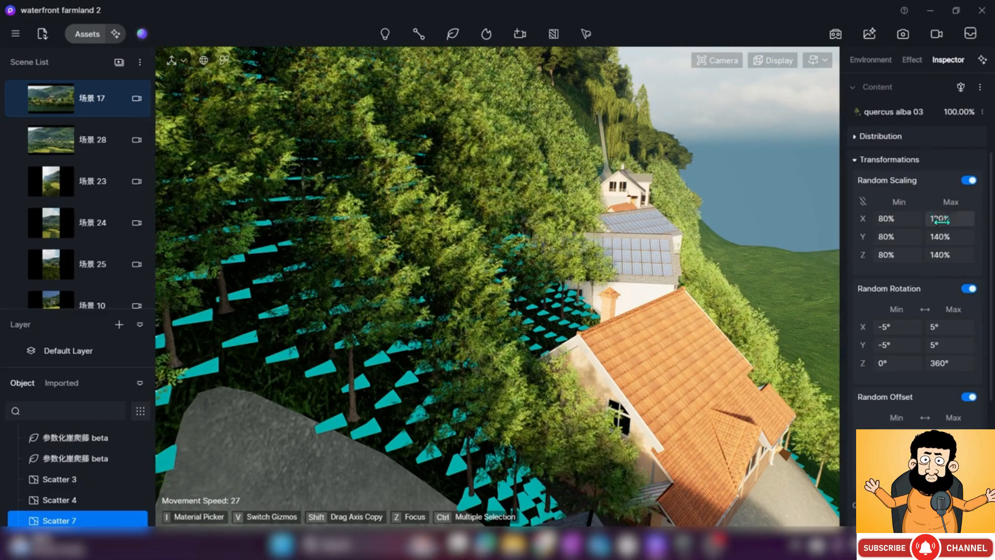
{"action": "left_click", "coordinate": [949, 236]}
{"action": "type", "text": "160"}
{"action": "key", "text": "Return"}
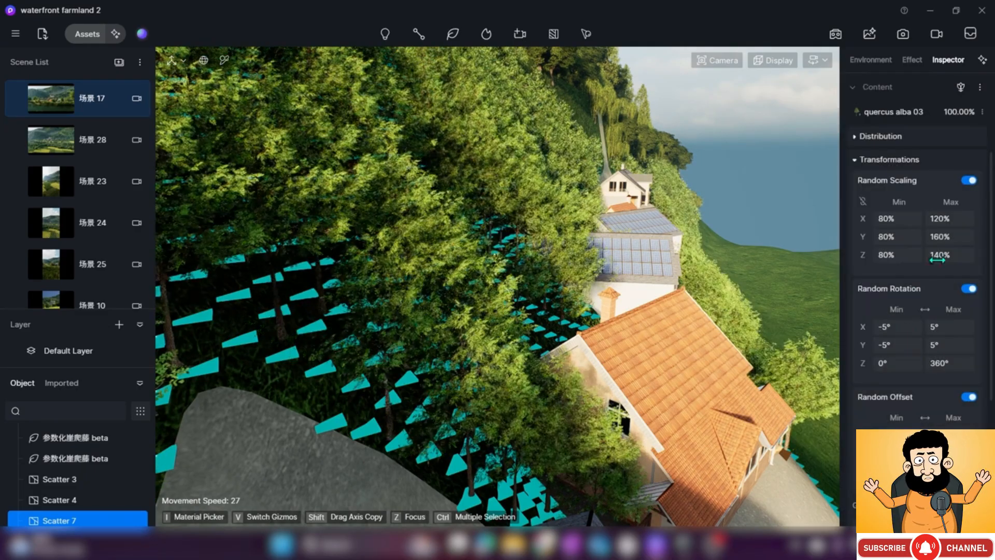
Set the Random Scaling minimum on the Z axis to 50%
{"action": "left_click", "coordinate": [945, 255]}
{"action": "left_click", "coordinate": [886, 256]}
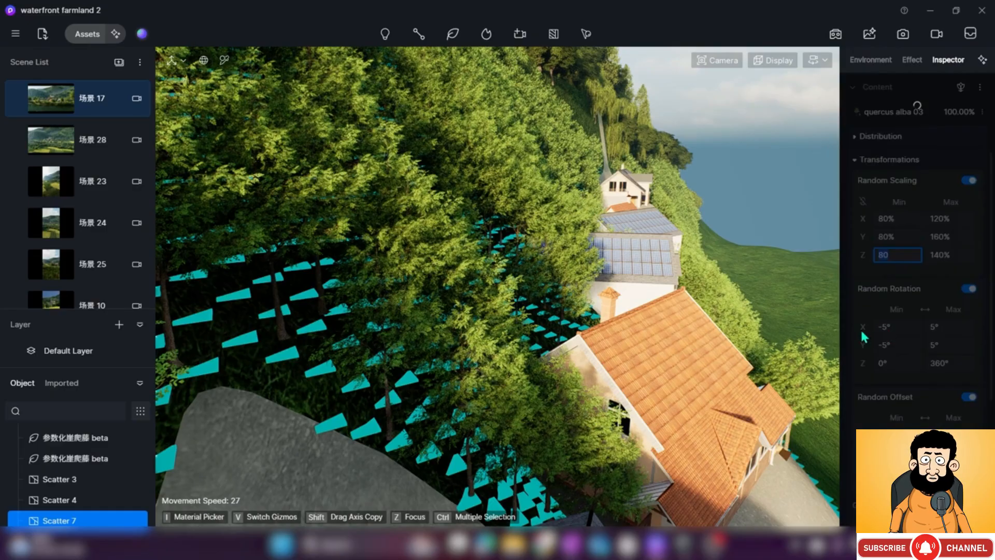
{"action": "type", "text": "50"}
{"action": "key", "text": "Return"}
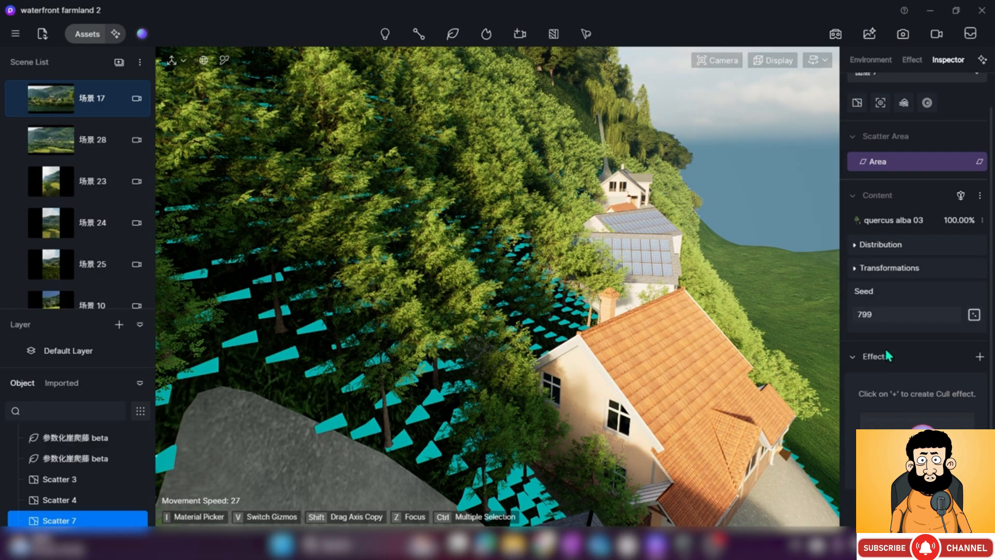
Randomize the scatter's seed twice to vary the arrangement of the trees
{"action": "left_click", "coordinate": [973, 315]}
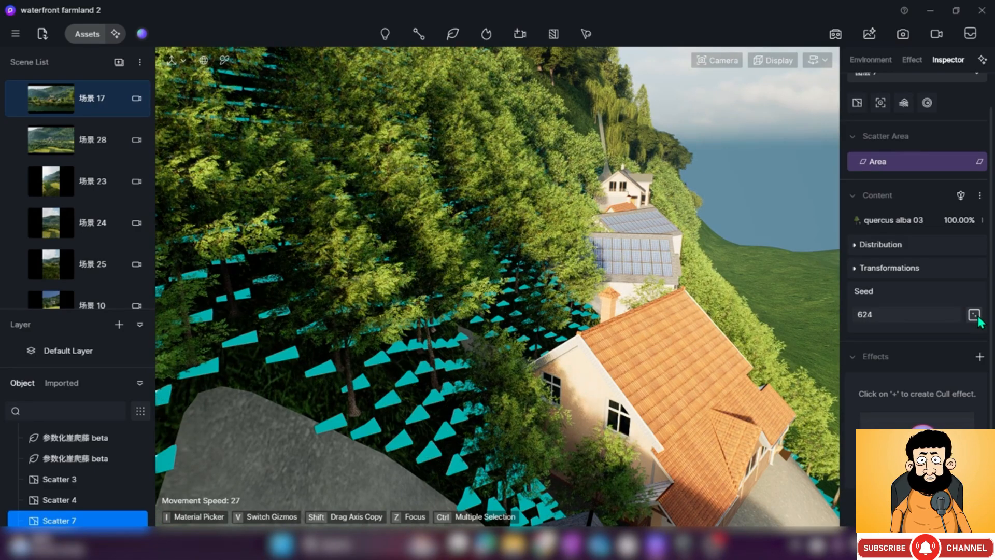
{"action": "left_click", "coordinate": [974, 315]}
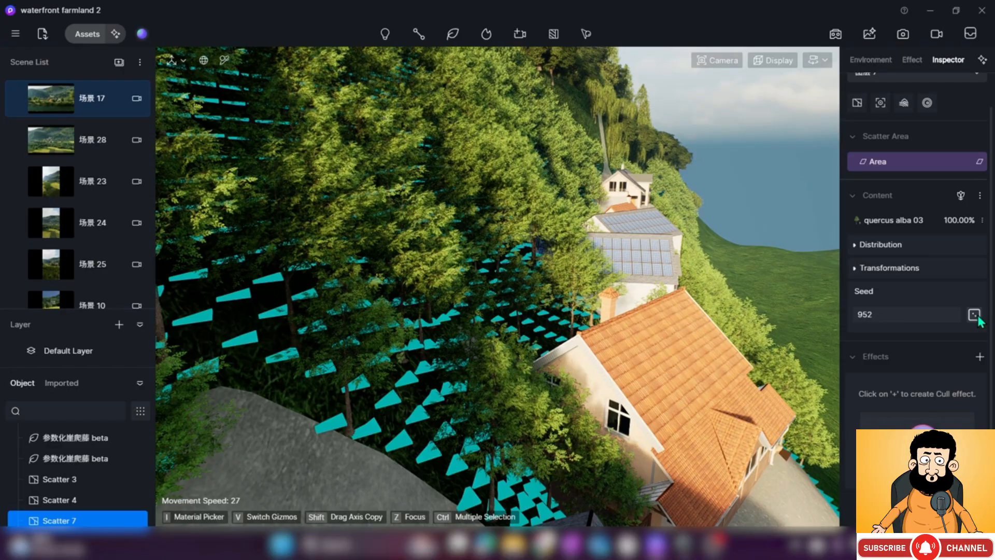
Set the tree scatter's seed to 400
{"action": "double_click", "coordinate": [874, 316]}
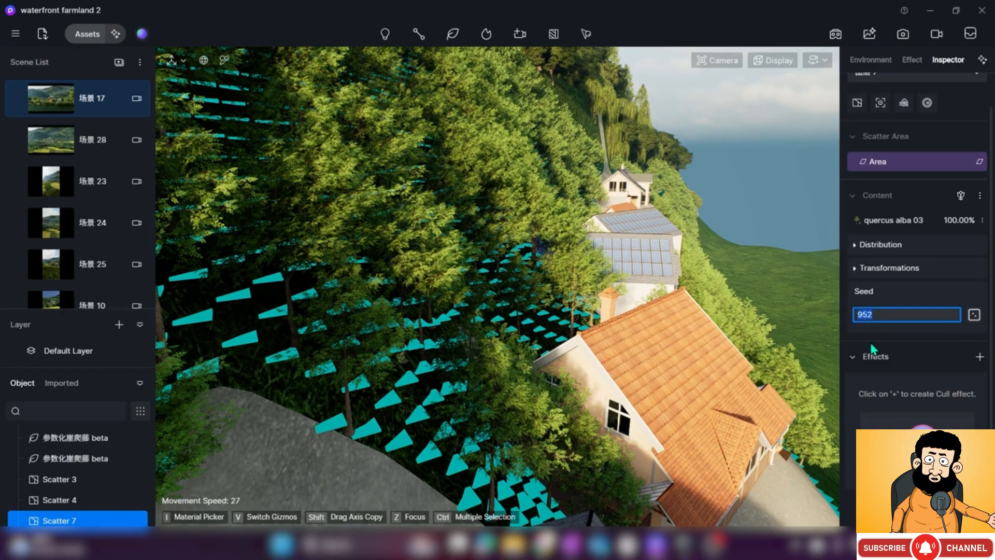
{"action": "type", "text": "400"}
{"action": "key", "text": "Return"}
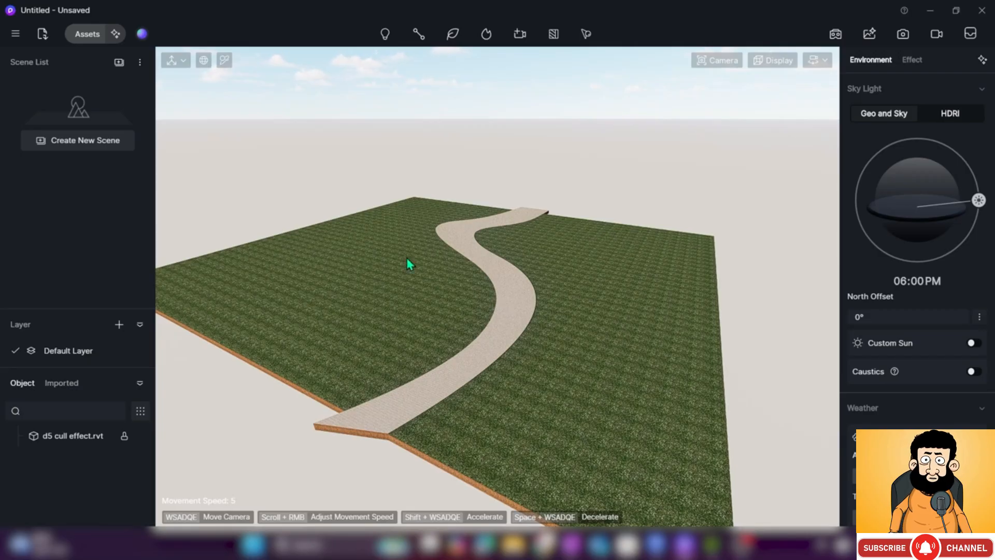
Create a scatter area from the lawn's grass material and fill it with a grass scatter preset from the asset library
{"action": "left_click", "coordinate": [581, 37]}
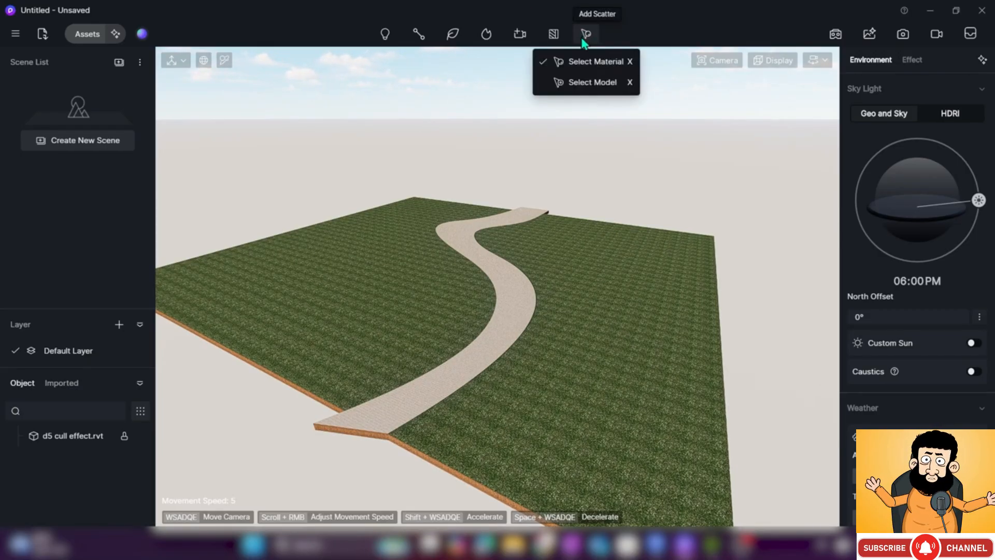
{"action": "left_click", "coordinate": [602, 65]}
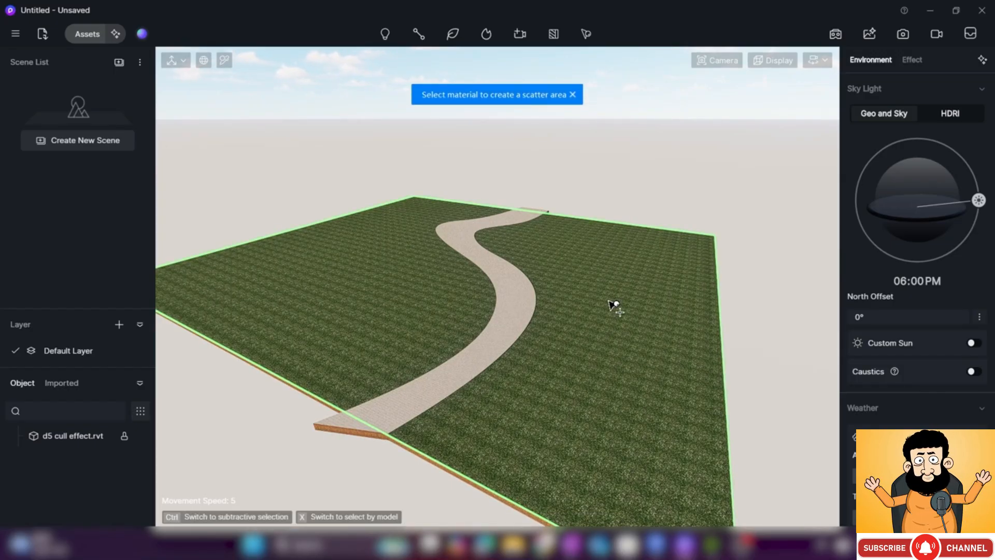
{"action": "left_click", "coordinate": [613, 306]}
{"action": "left_click", "coordinate": [534, 119]}
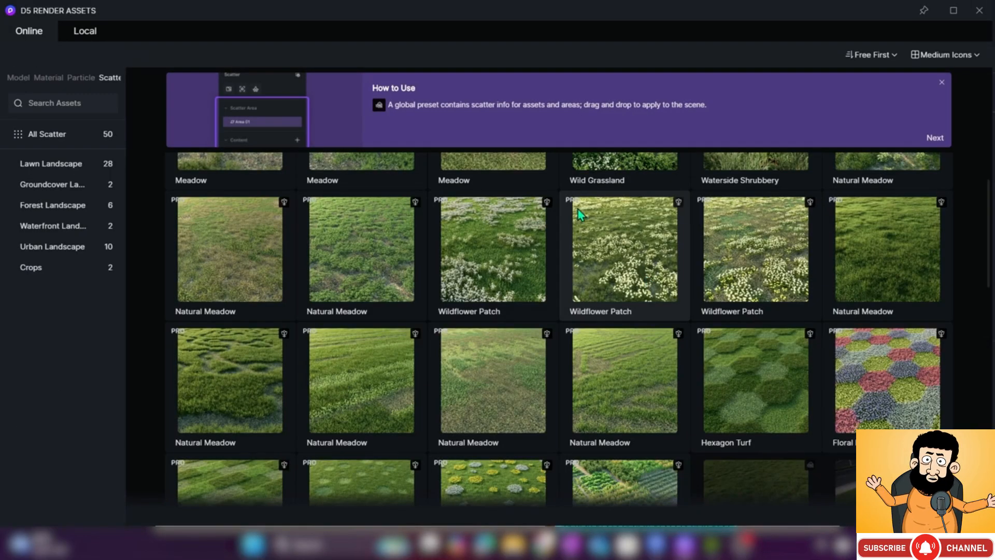
{"action": "scroll", "coordinate": [487, 291], "scroll_direction": "up", "scroll_amount": 2}
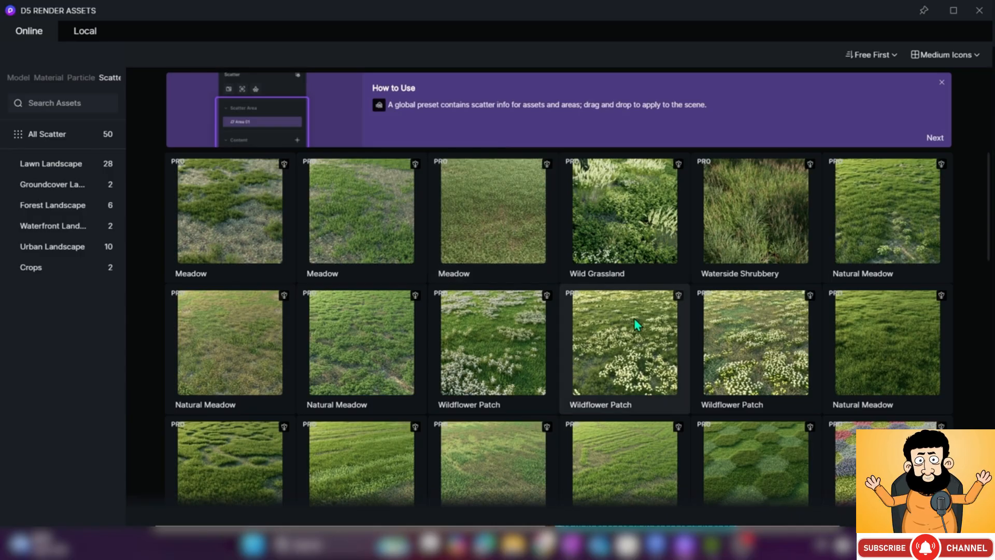
{"action": "left_click", "coordinate": [973, 19]}
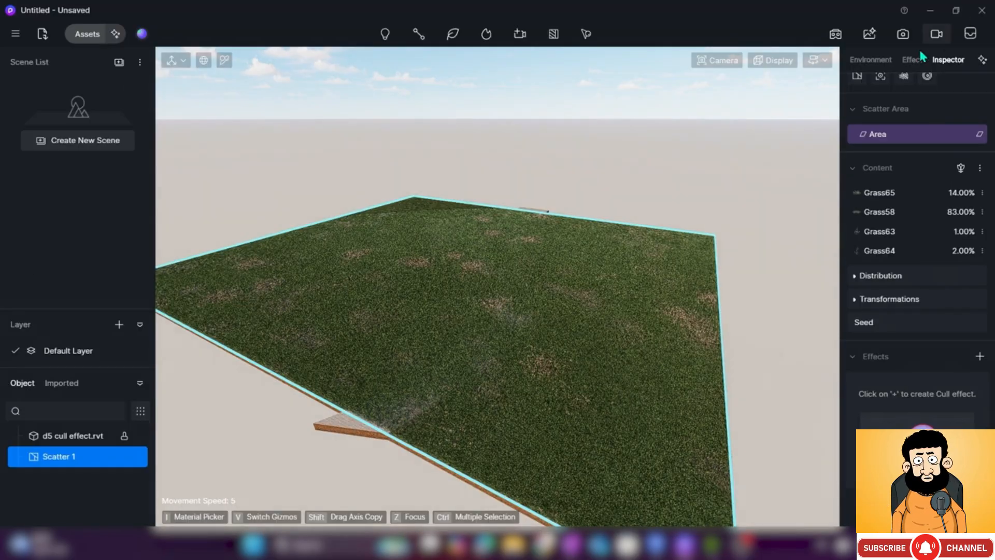
Examine how the scattered grass covers the lawn and the winding path, up close and from several angles
{"action": "scroll", "coordinate": [489, 294], "scroll_direction": "up", "scroll_amount": 2}
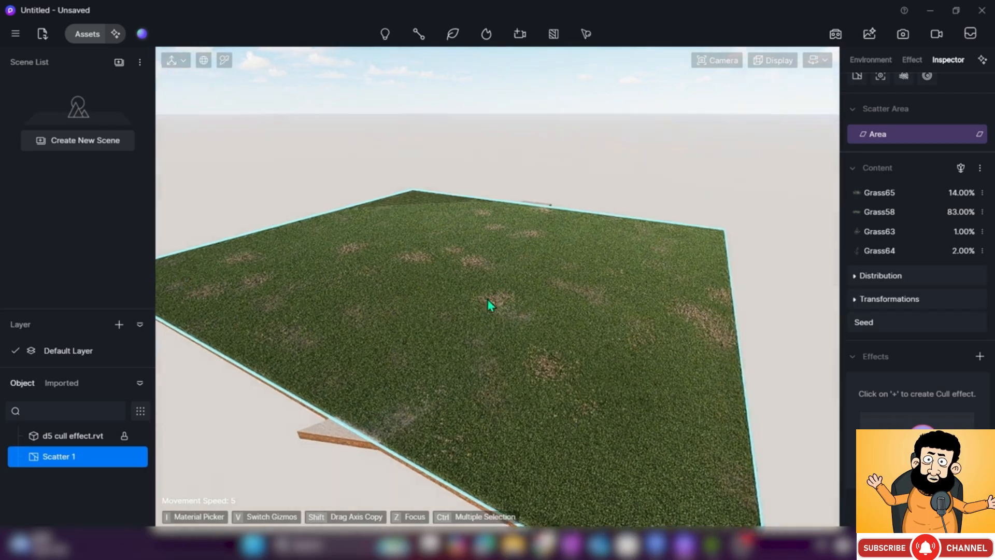
{"action": "right_click_drag", "start_coordinate": [490, 293], "coordinate": [467, 341]}
{"action": "scroll", "coordinate": [467, 343], "scroll_direction": "up", "scroll_amount": 2}
{"action": "scroll", "coordinate": [468, 344], "scroll_direction": "up", "scroll_amount": 4}
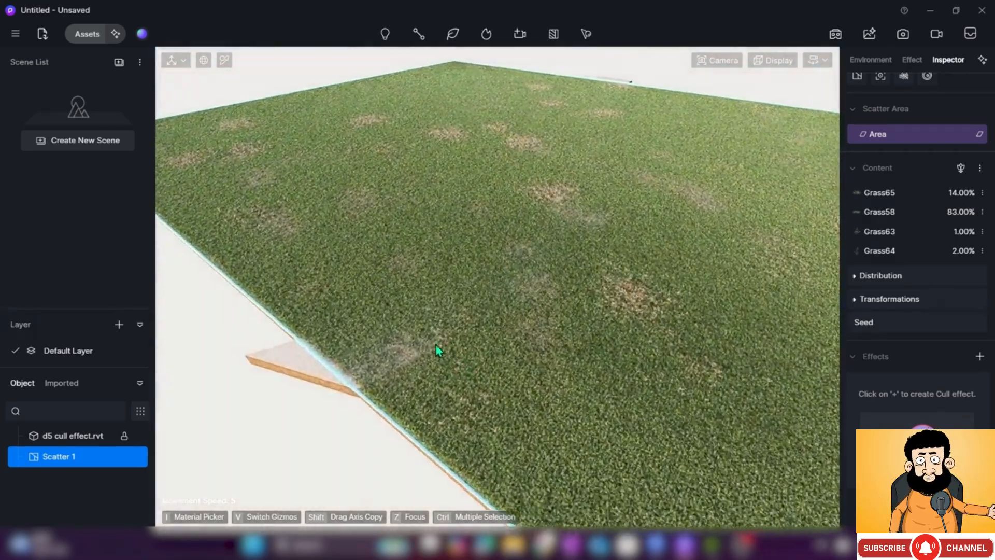
{"action": "scroll", "coordinate": [420, 351], "scroll_direction": "up", "scroll_amount": 5}
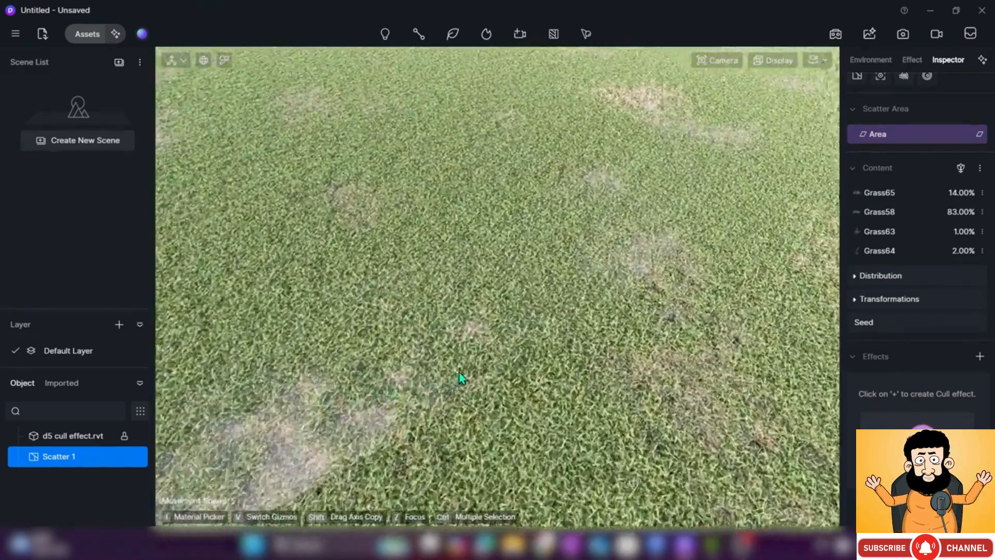
{"action": "scroll", "coordinate": [504, 324], "scroll_direction": "down", "scroll_amount": 5}
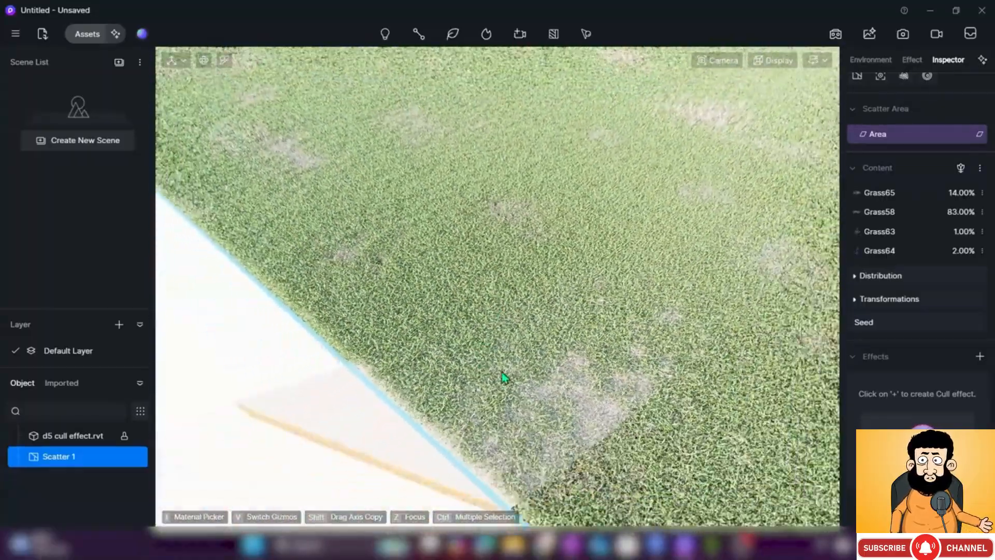
{"action": "right_click_drag", "start_coordinate": [501, 372], "coordinate": [604, 404]}
{"action": "key", "text": "a"}
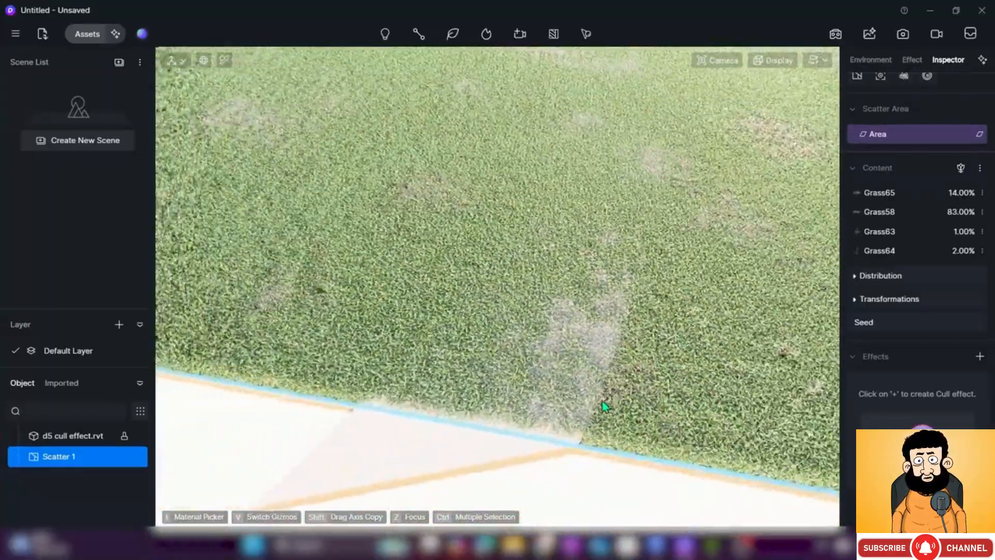
{"action": "key", "text": "w"}
{"action": "key", "text": "a"}
{"action": "right_click_drag", "start_coordinate": [547, 390], "coordinate": [515, 299]}
{"action": "key", "text": "d"}
{"action": "key", "text": "w"}
{"action": "key", "text": "s"}
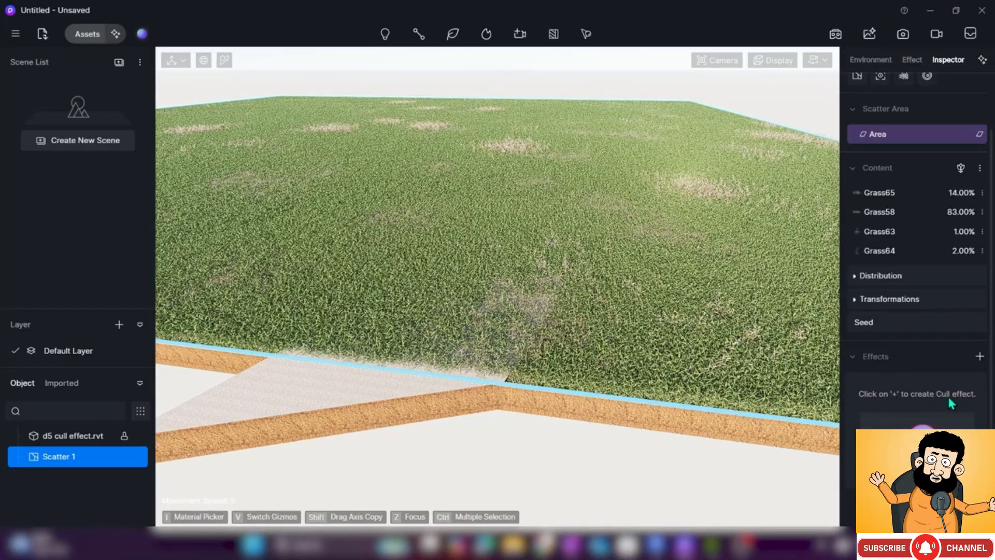
{"action": "right_click_drag", "start_coordinate": [692, 379], "coordinate": [668, 381]}
{"action": "key", "text": "d"}
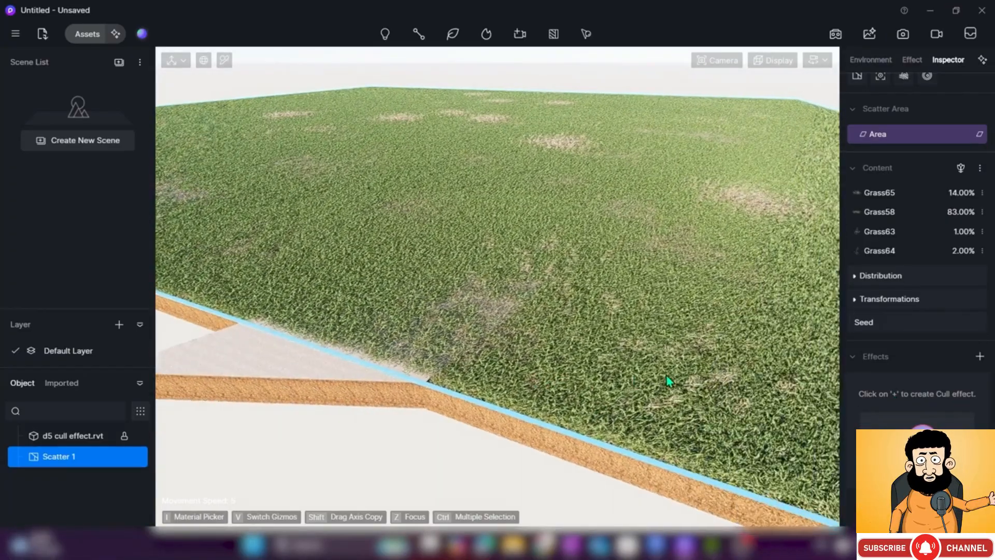
Add a Cull effect to the grass scatter, using the winding path's material as the cull area
{"action": "left_click", "coordinate": [979, 358]}
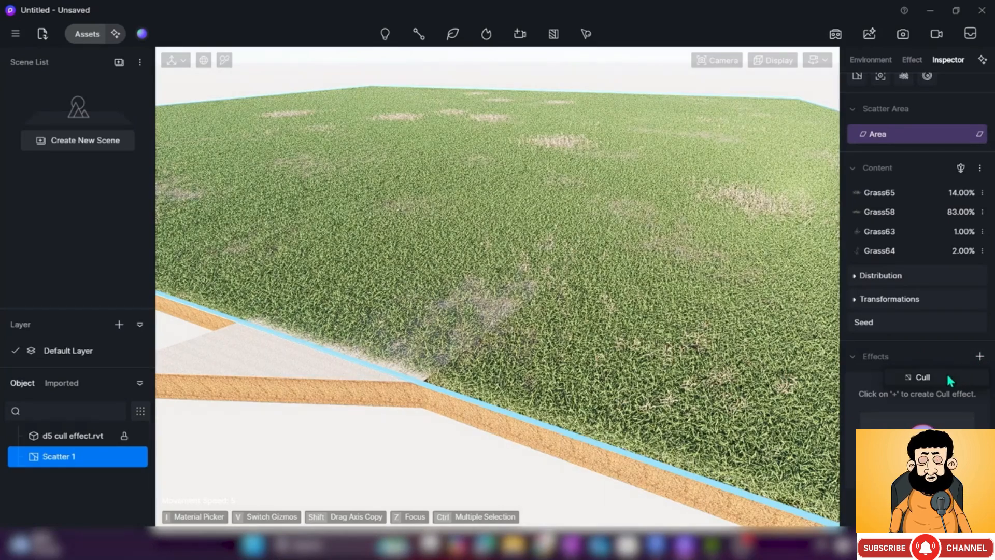
{"action": "left_click", "coordinate": [948, 377]}
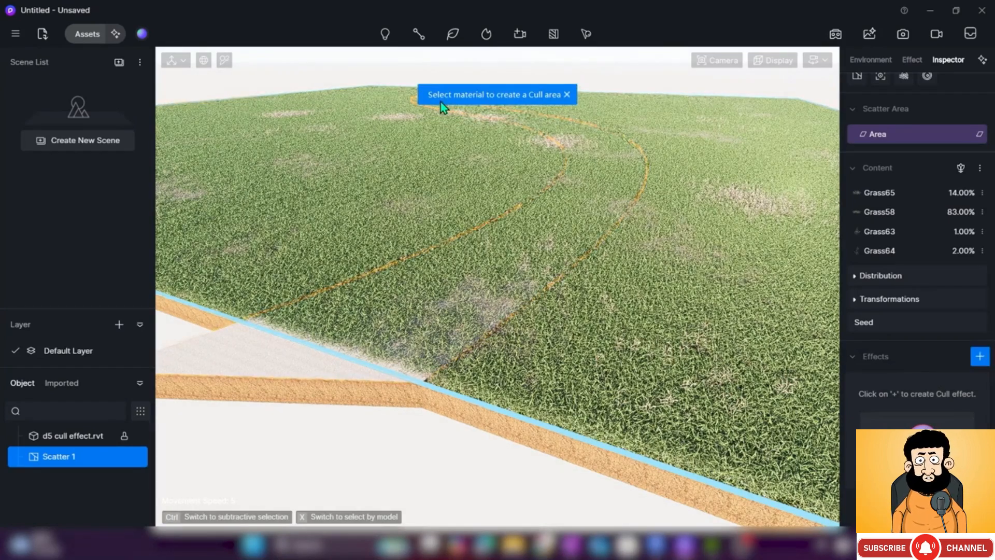
{"action": "left_click", "coordinate": [518, 104]}
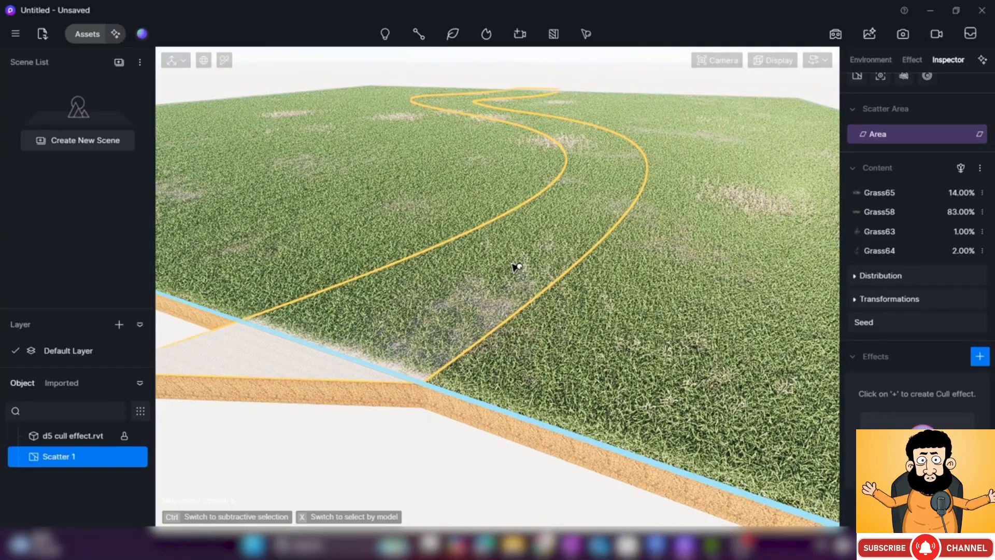
{"action": "left_click", "coordinate": [517, 267]}
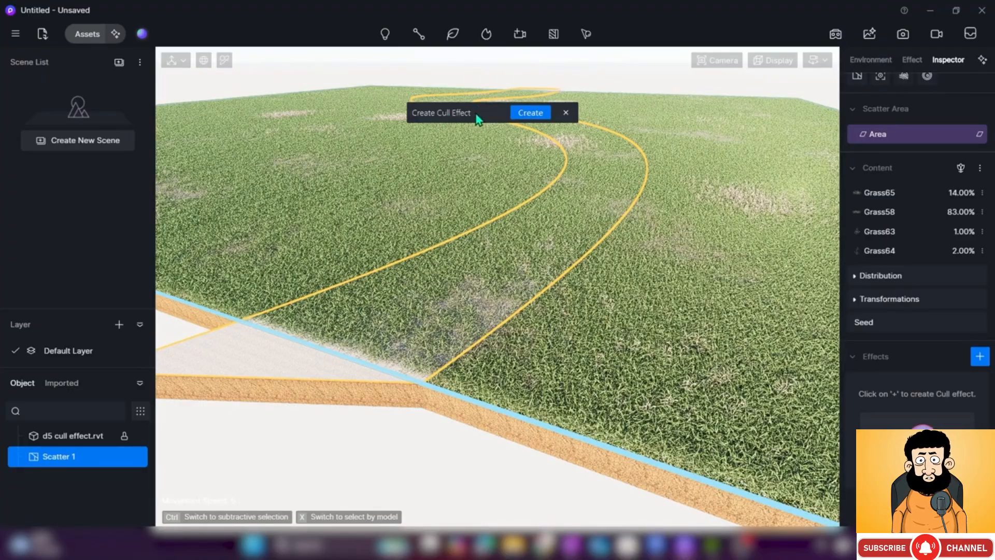
{"action": "left_click", "coordinate": [531, 114]}
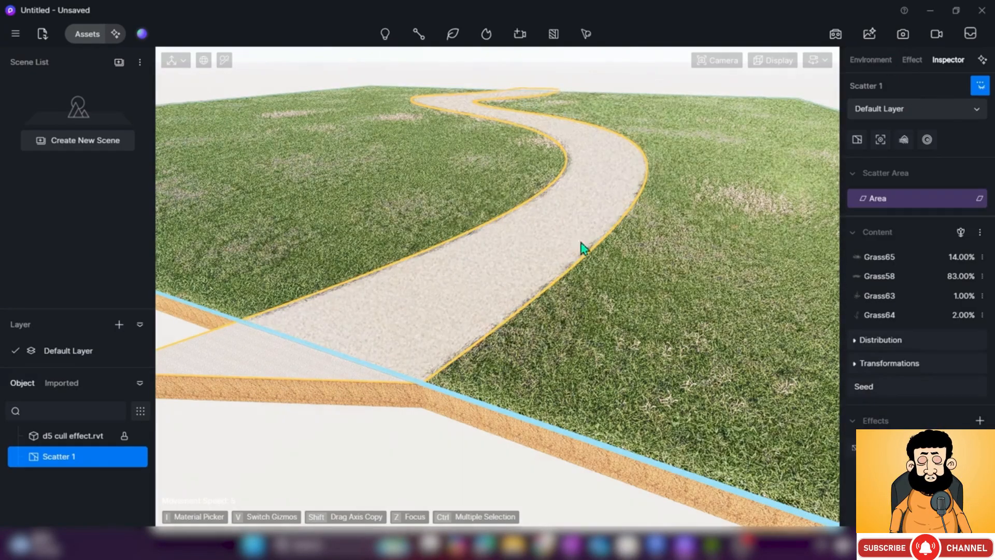
Inspect the grass blades along both edges of the culled path up close
{"action": "scroll", "coordinate": [529, 308], "scroll_direction": "up", "scroll_amount": 6}
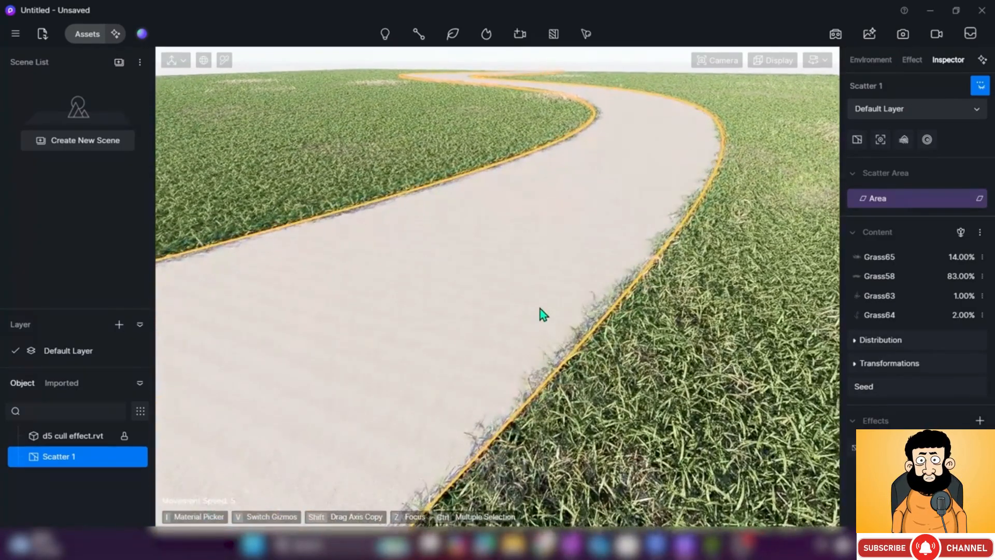
{"action": "key", "text": "a"}
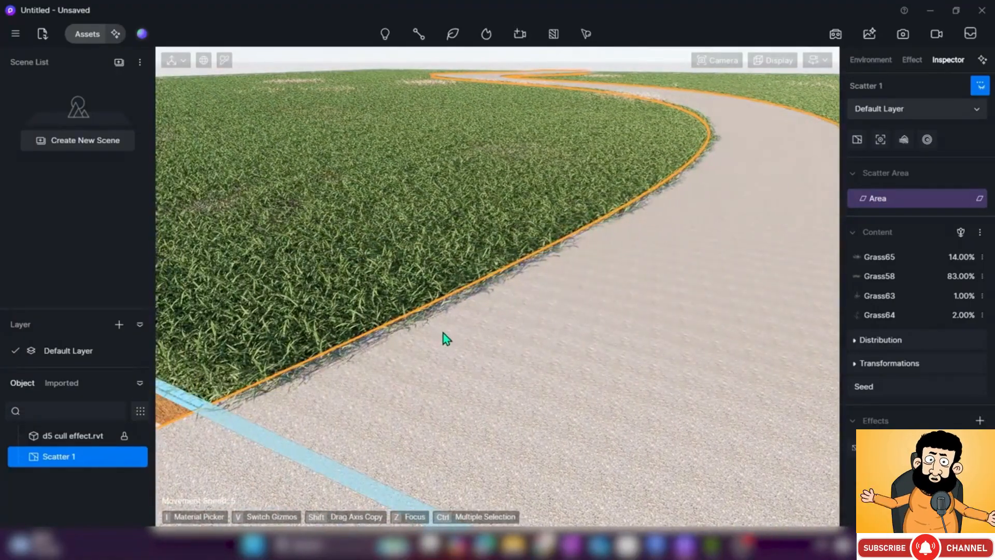
{"action": "right_click_drag", "start_coordinate": [437, 328], "coordinate": [736, 312]}
{"action": "scroll", "coordinate": [552, 303], "scroll_direction": "up", "scroll_amount": 4}
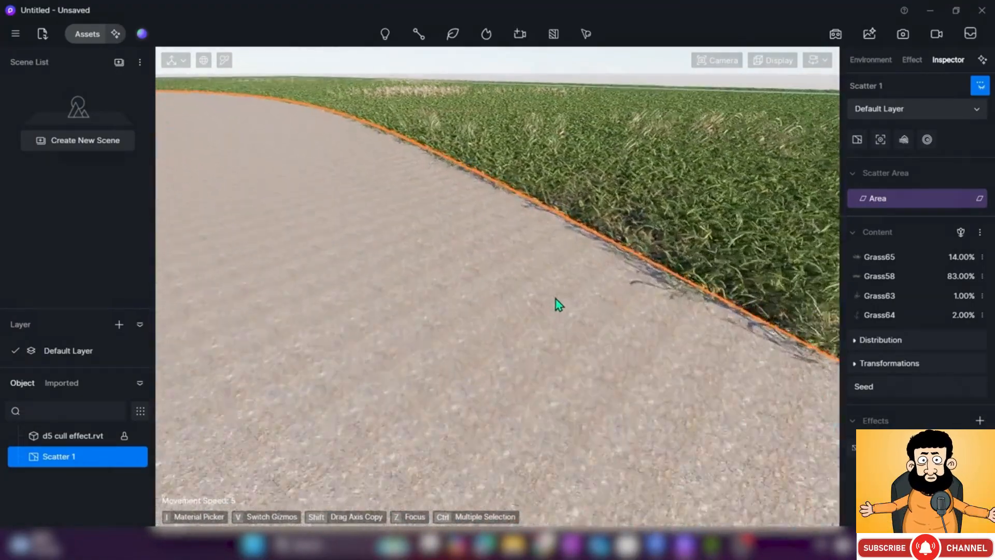
{"action": "scroll", "coordinate": [568, 293], "scroll_direction": "down", "scroll_amount": 4}
{"action": "right_click_drag", "start_coordinate": [555, 293], "coordinate": [386, 285]}
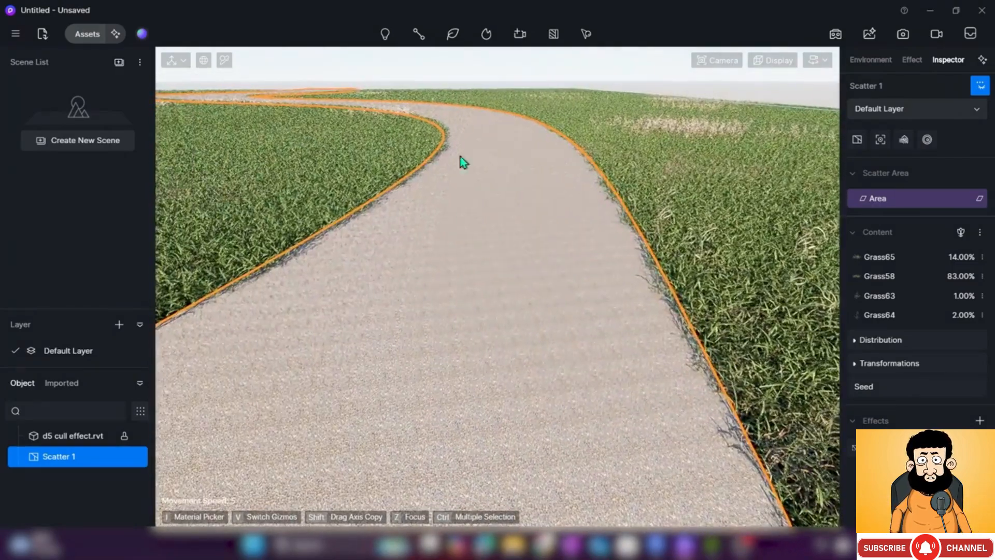
{"action": "scroll", "coordinate": [496, 250], "scroll_direction": "up", "scroll_amount": 3}
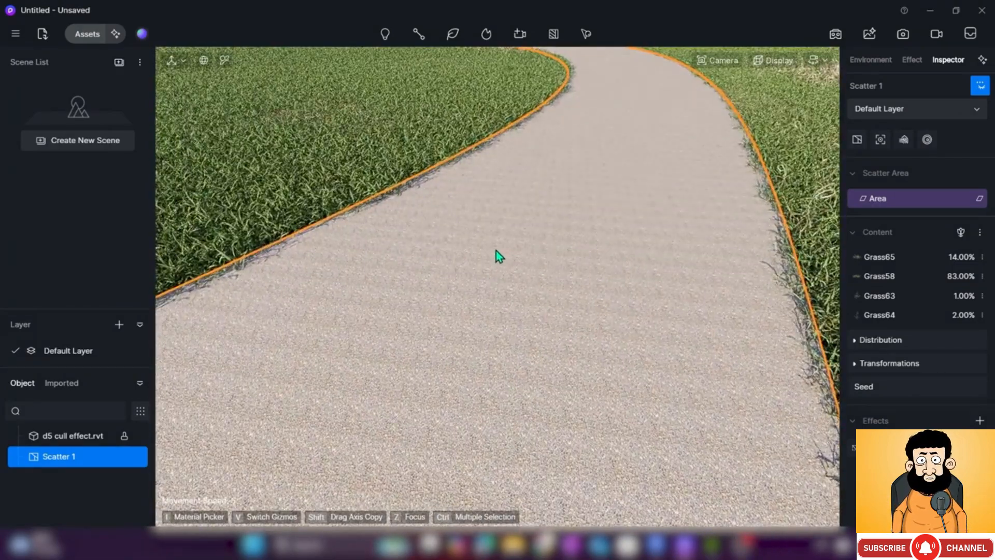
{"action": "scroll", "coordinate": [496, 251], "scroll_direction": "down", "scroll_amount": 5}
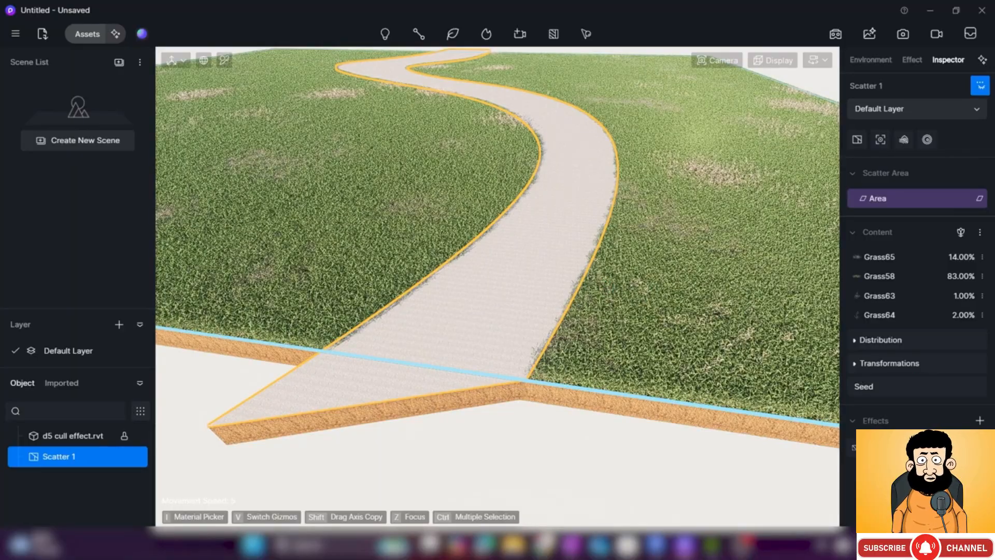
{"action": "scroll", "coordinate": [502, 361], "scroll_direction": "up", "scroll_amount": 6}
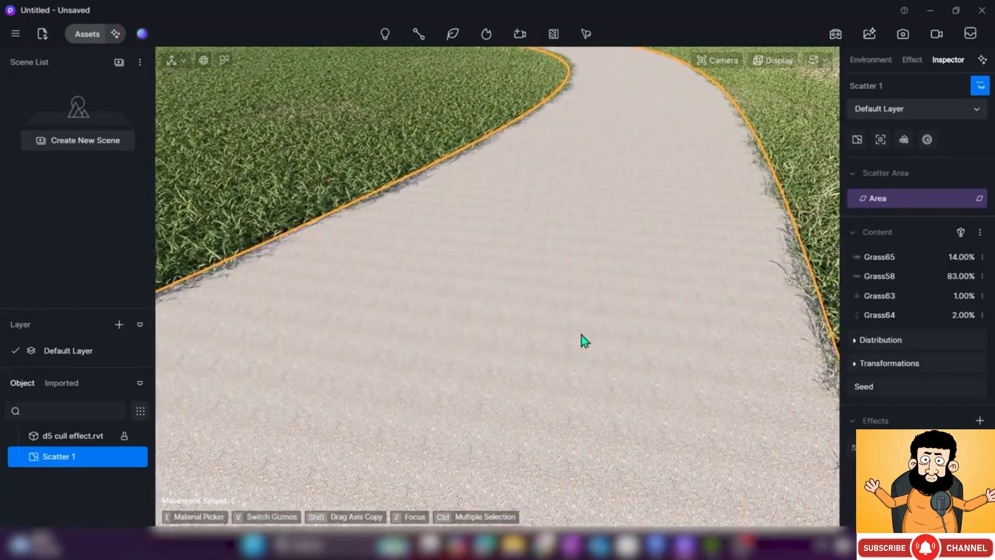
{"action": "right_click_drag", "start_coordinate": [581, 334], "coordinate": [633, 340]}
{"action": "scroll", "coordinate": [704, 337], "scroll_direction": "up", "scroll_amount": 5}
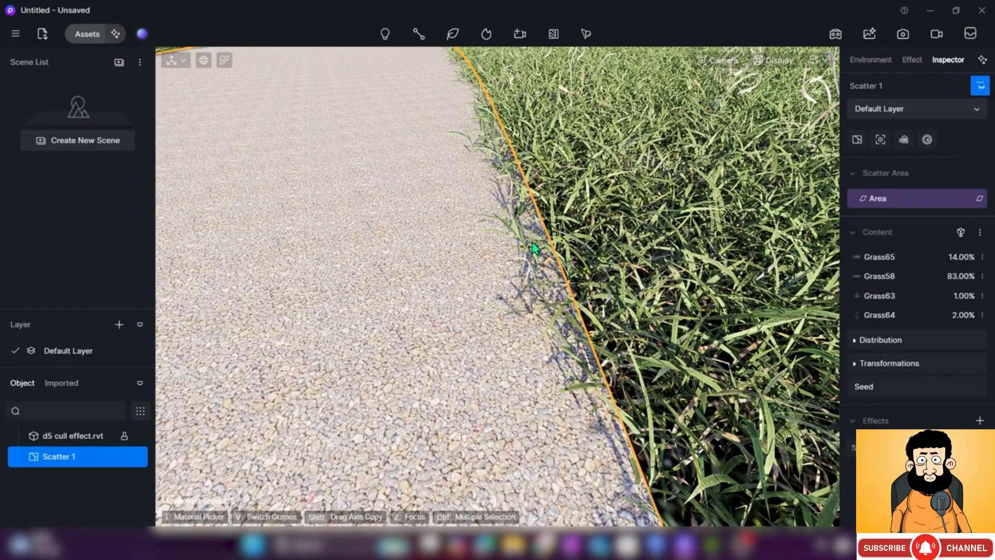
{"action": "key", "text": "a"}
{"action": "key", "text": "w"}
{"action": "key", "text": "a"}
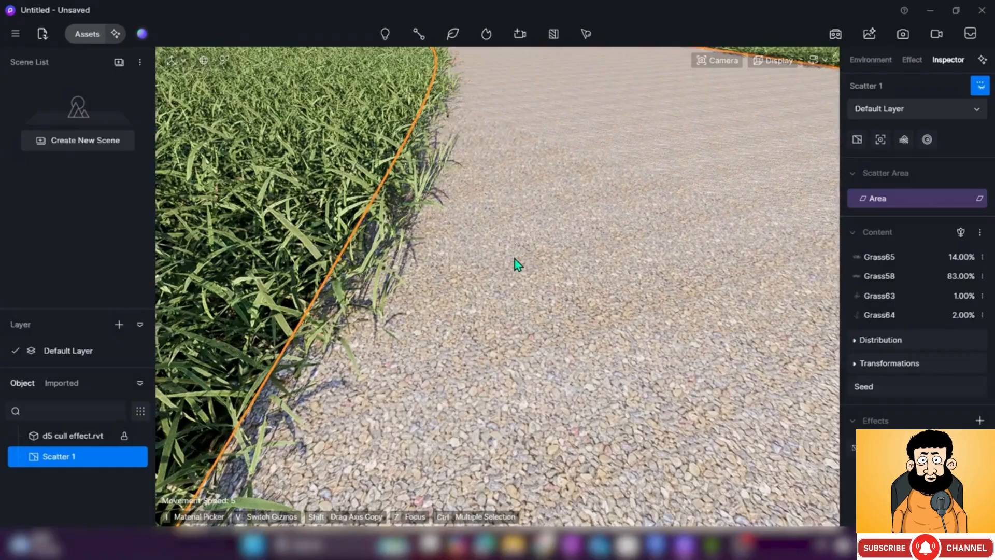
{"action": "key", "text": "s"}
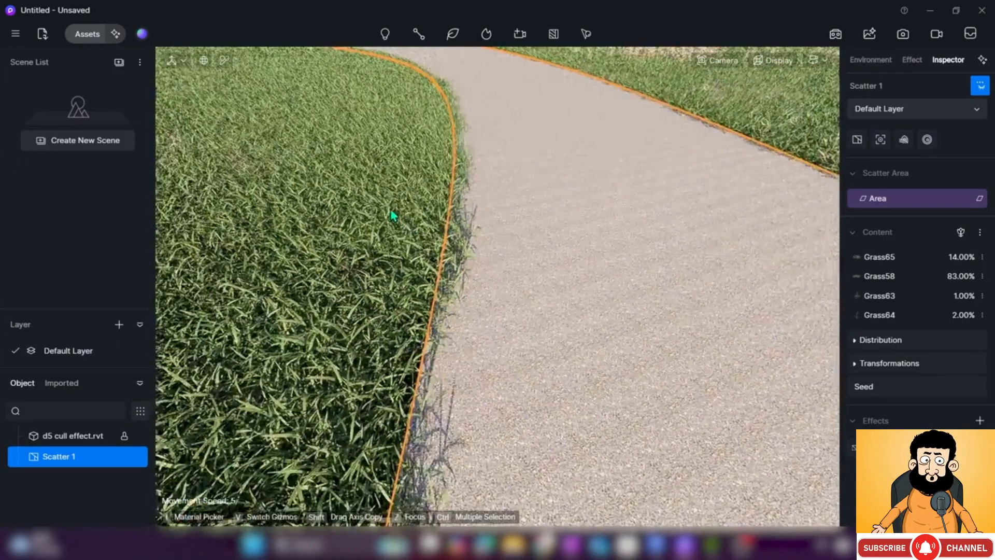
{"action": "key", "text": "d"}
{"action": "right_click_drag", "start_coordinate": [369, 230], "coordinate": [340, 237]}
{"action": "key", "text": "w"}
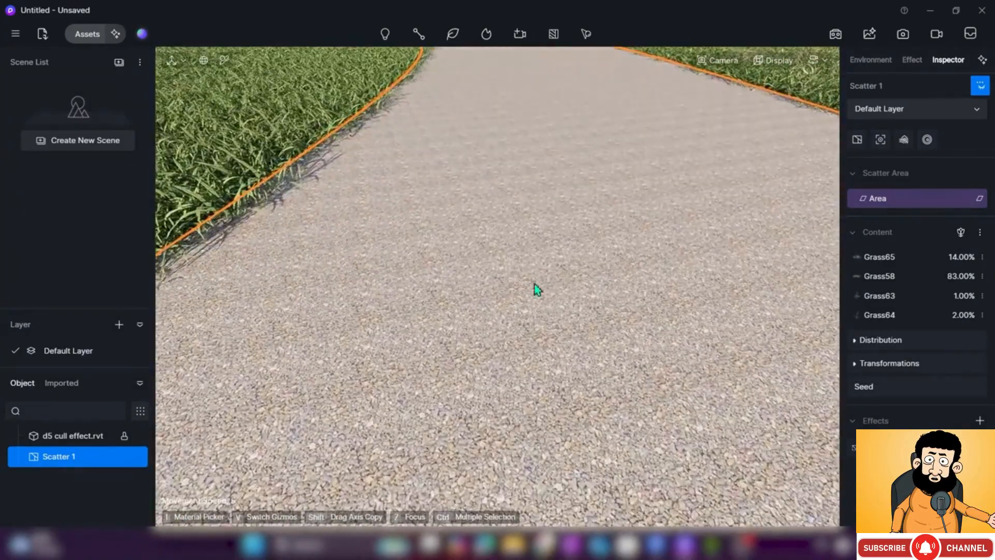
{"action": "right_click_drag", "start_coordinate": [402, 250], "coordinate": [362, 231]}
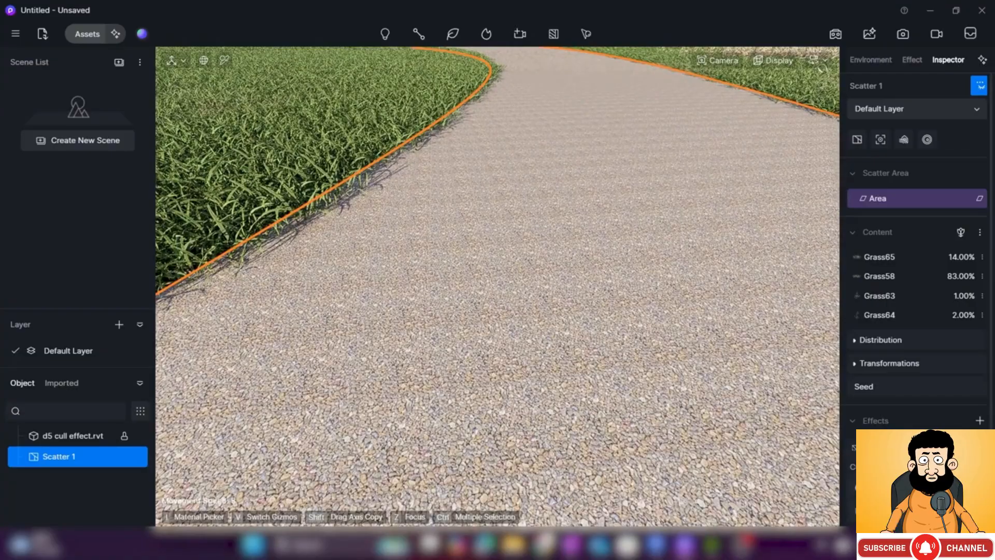
Adjust the Cull Range of the path's cull effect to clear scattered grass in a strip along both sides, and check the gap
{"action": "scroll", "coordinate": [917, 259], "scroll_direction": "down", "scroll_amount": 1}
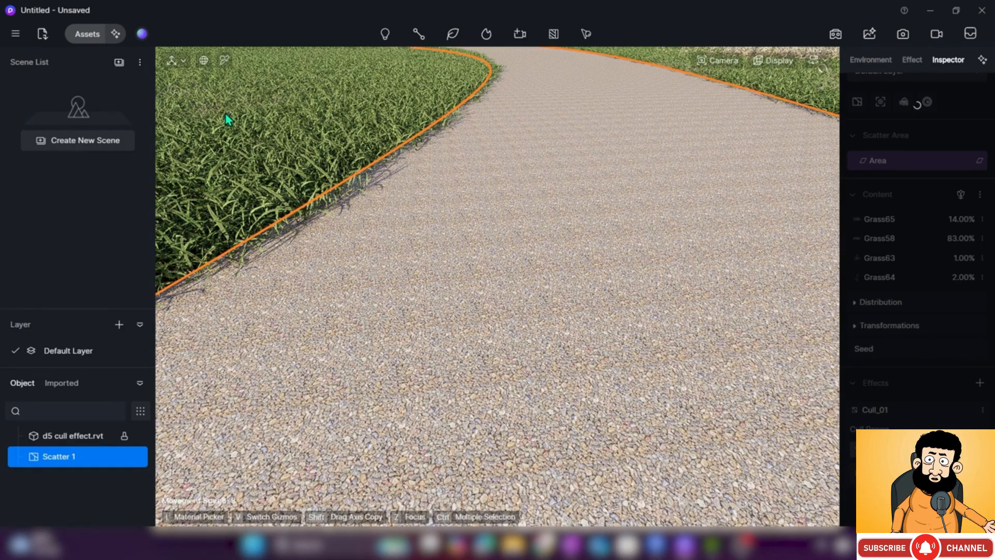
{"action": "right_click_drag", "start_coordinate": [513, 188], "coordinate": [482, 179]}
{"action": "middle_click_drag", "start_coordinate": [483, 180], "coordinate": [662, 294]}
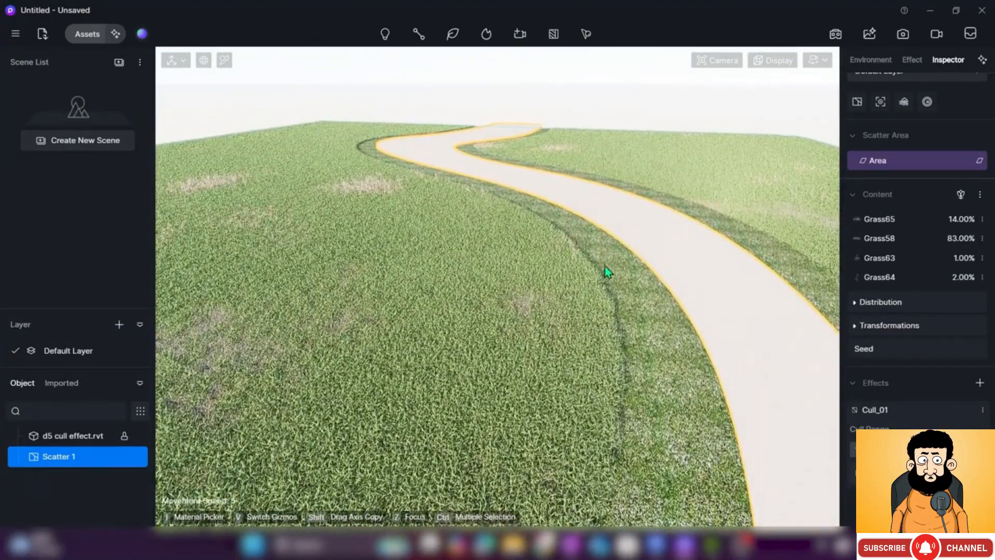
{"action": "key", "text": "d"}
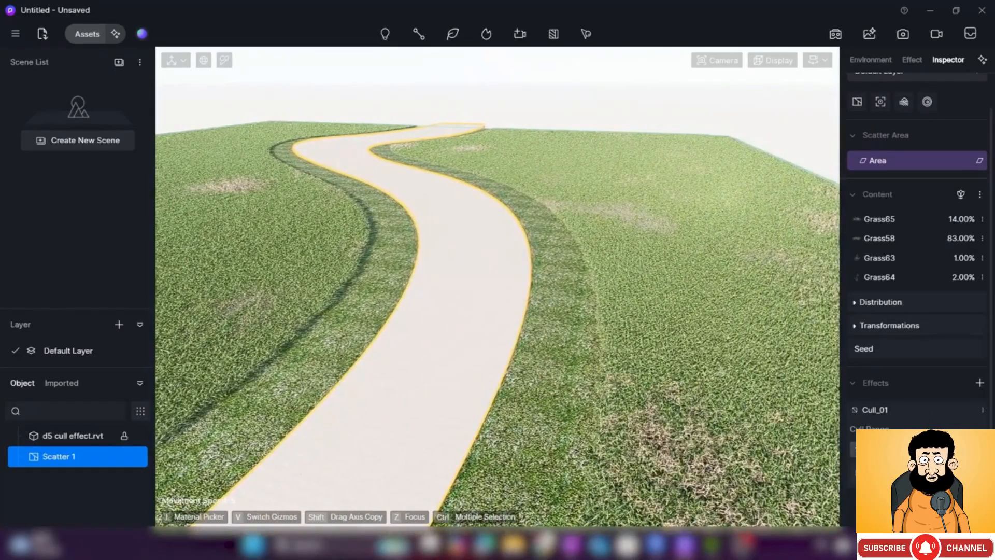
{"action": "left_click_drag", "start_coordinate": [856, 454], "coordinate": [865, 454]}
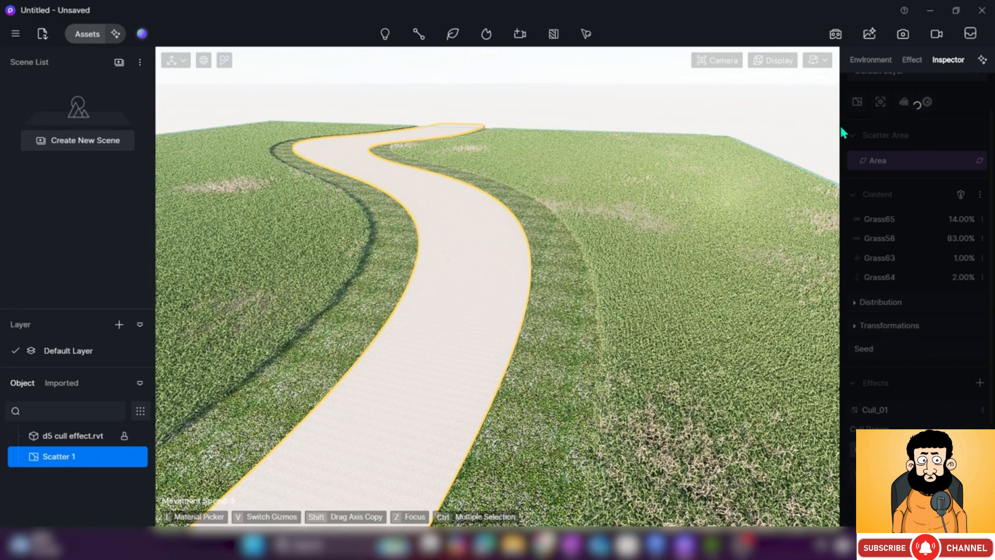
Set the path's Cull Range to 0 m and enable its Falloff Area with a Distance of 0.83 m
{"action": "scroll", "coordinate": [414, 338], "scroll_direction": "up", "scroll_amount": 5}
{"action": "scroll", "coordinate": [523, 353], "scroll_direction": "up", "scroll_amount": 4}
{"action": "scroll", "coordinate": [641, 358], "scroll_direction": "up", "scroll_amount": 4}
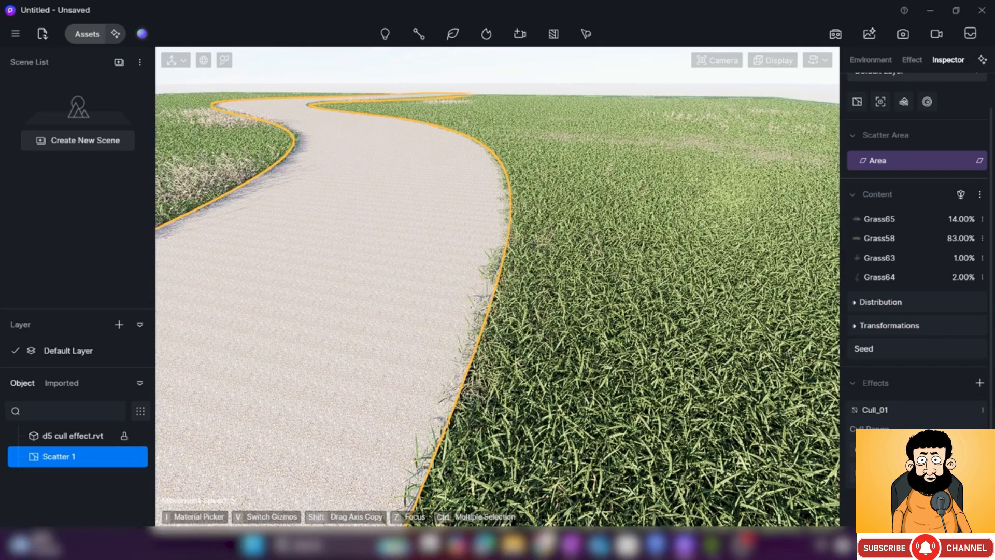
{"action": "scroll", "coordinate": [895, 366], "scroll_direction": "down", "scroll_amount": 2}
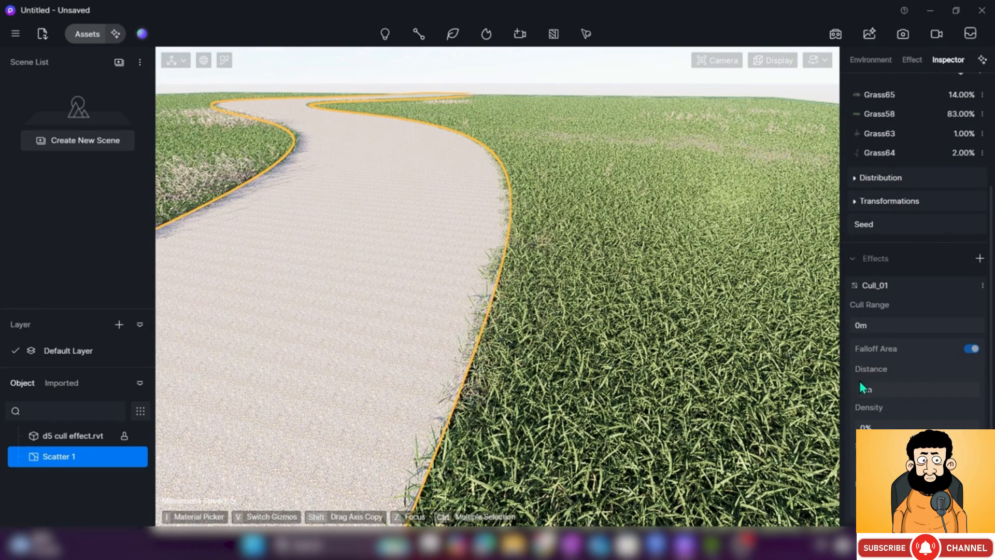
{"action": "left_click_drag", "start_coordinate": [882, 396], "coordinate": [866, 396]}
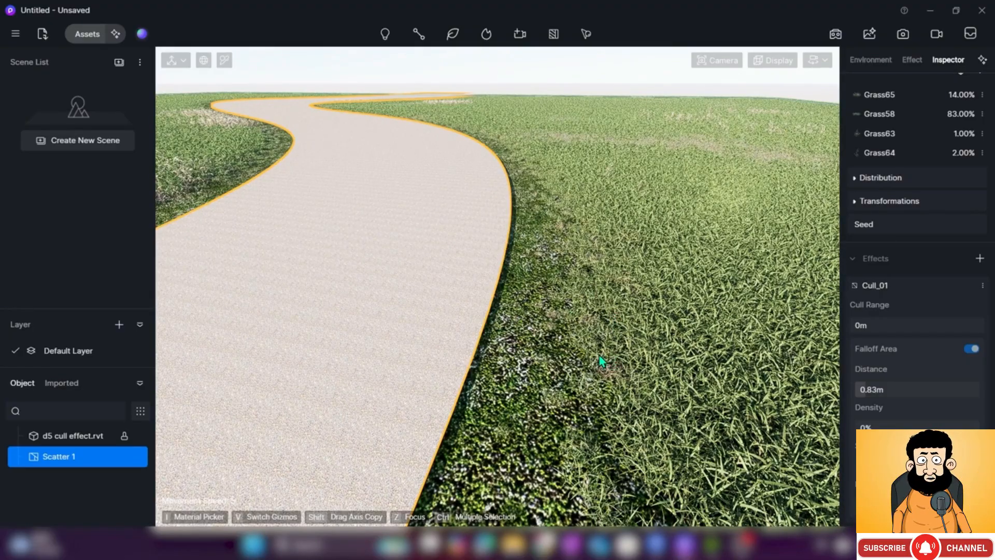
Set the path cull effect's falloff Distance to 3.13 m and its Density to 14.1%
{"action": "key", "text": "a"}
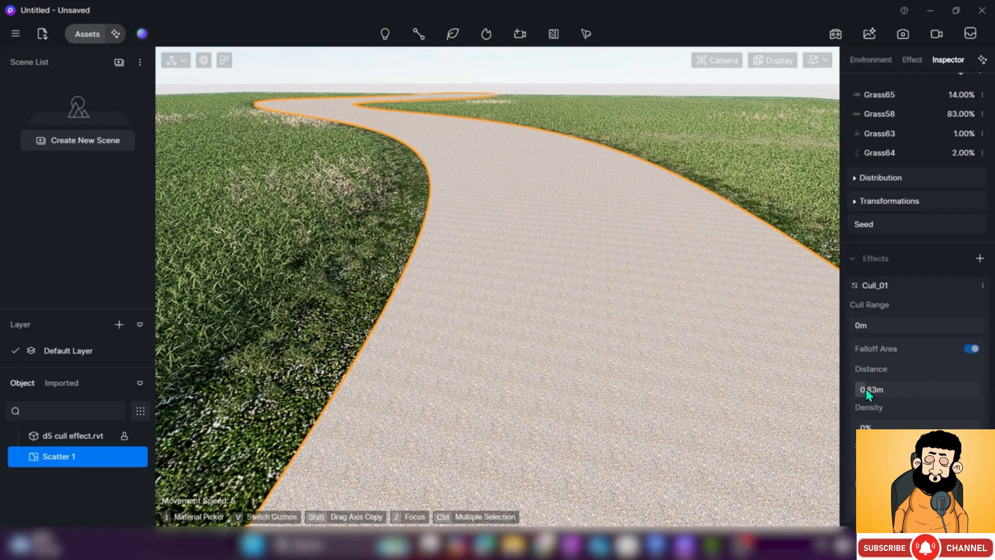
{"action": "left_click_drag", "start_coordinate": [866, 390], "coordinate": [894, 390]}
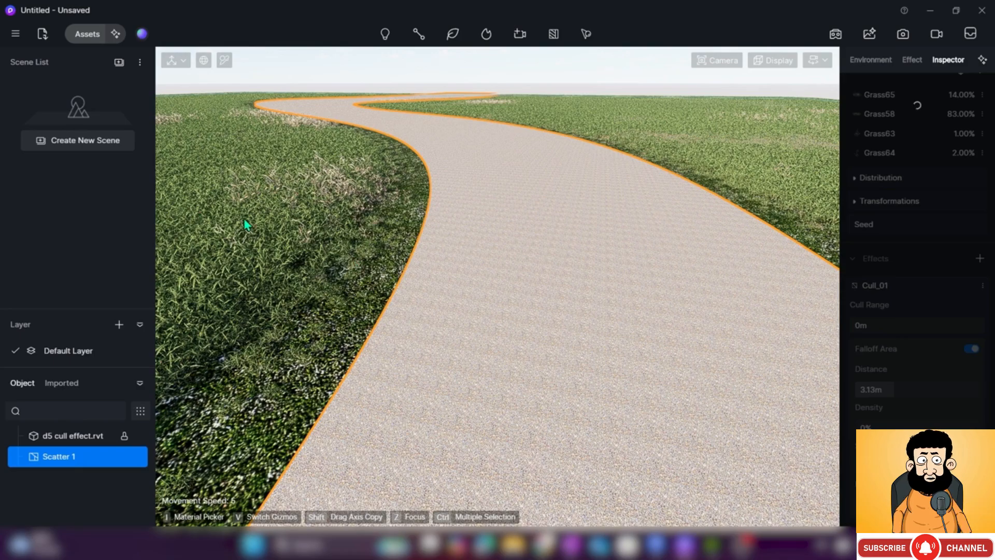
{"action": "right_click_drag", "start_coordinate": [332, 233], "coordinate": [418, 234]}
{"action": "key", "text": "w"}
{"action": "key", "text": "s"}
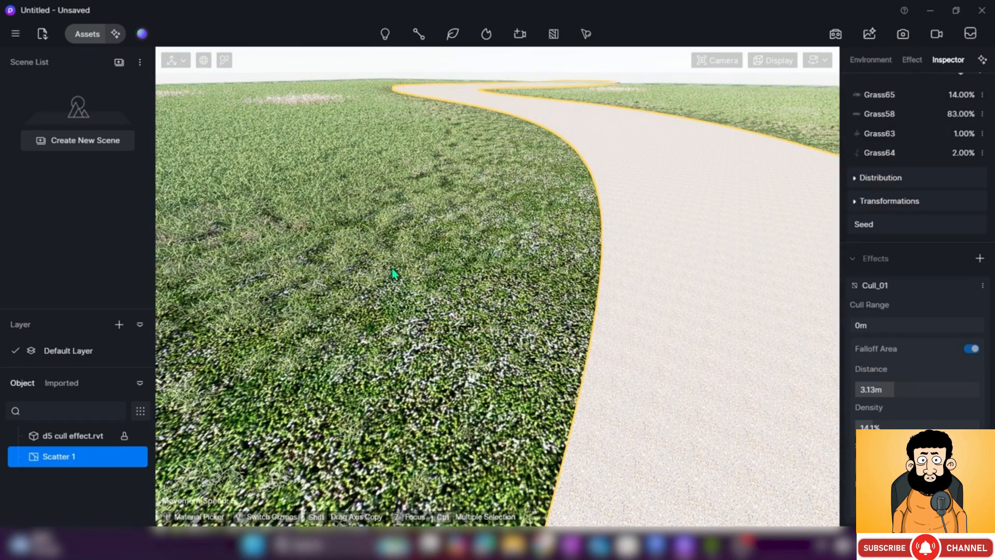
Examine how the grass thins out towards the path edge within the falloff area, up close and from several angles
{"action": "scroll", "coordinate": [431, 273], "scroll_direction": "up", "scroll_amount": 3}
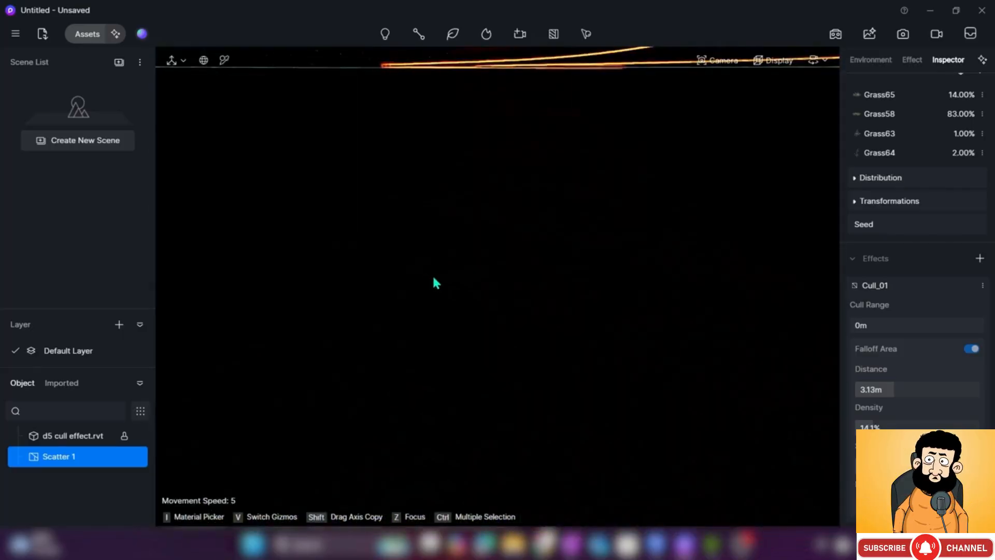
{"action": "scroll", "coordinate": [437, 279], "scroll_direction": "down", "scroll_amount": 4}
{"action": "scroll", "coordinate": [459, 312], "scroll_direction": "up", "scroll_amount": 8}
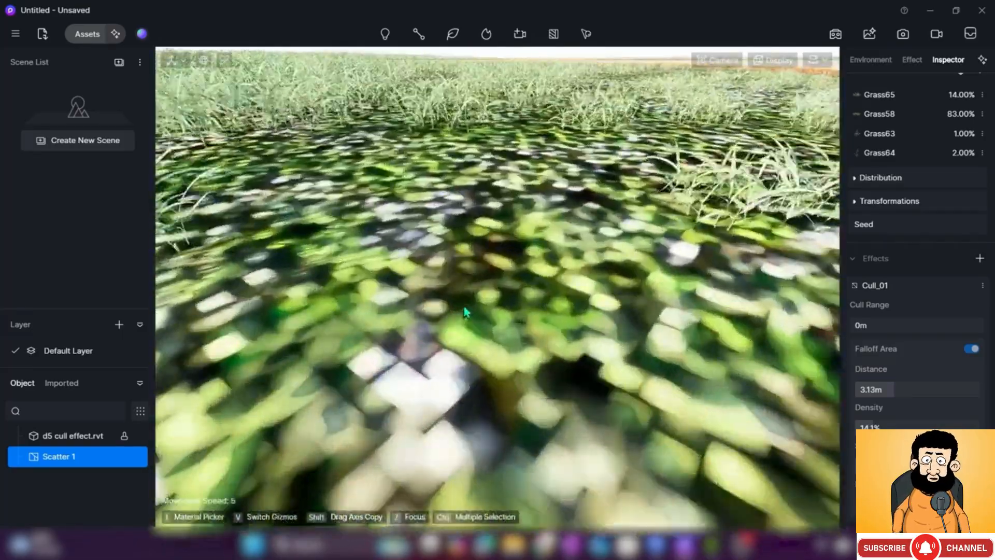
{"action": "scroll", "coordinate": [465, 310], "scroll_direction": "down", "scroll_amount": 5}
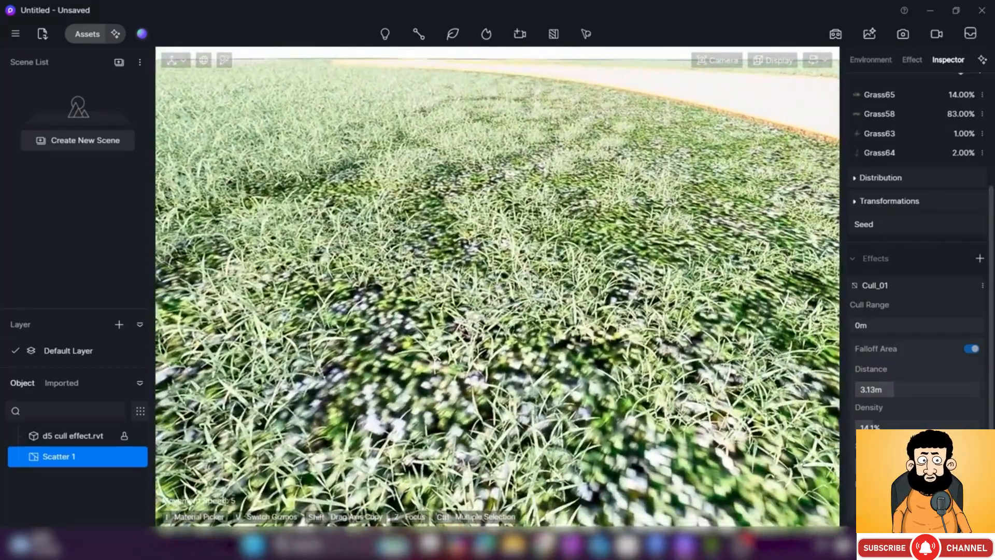
{"action": "scroll", "coordinate": [991, 397], "scroll_direction": "down", "scroll_amount": 1}
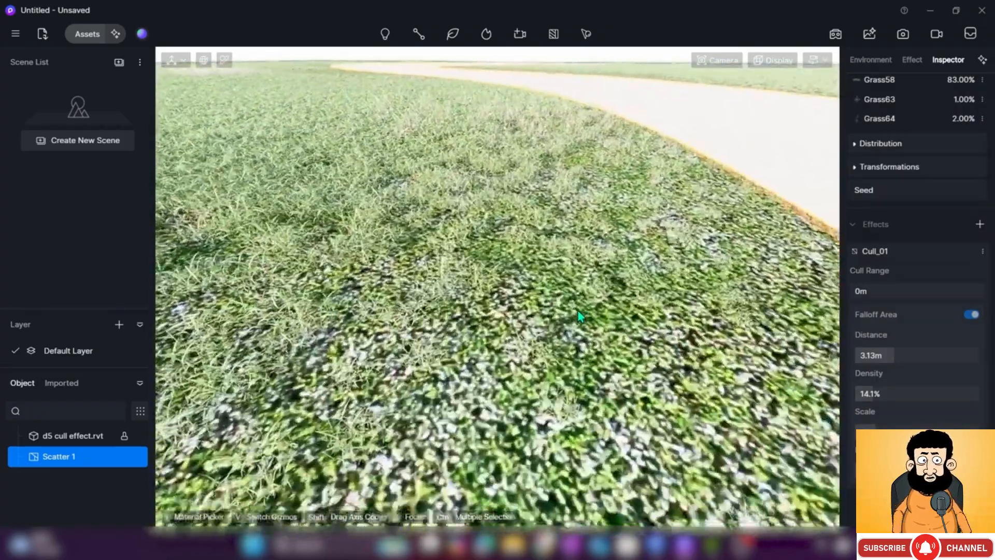
{"action": "key", "text": "d"}
{"action": "key", "text": "w"}
{"action": "key", "text": "s"}
{"action": "key", "text": "w"}
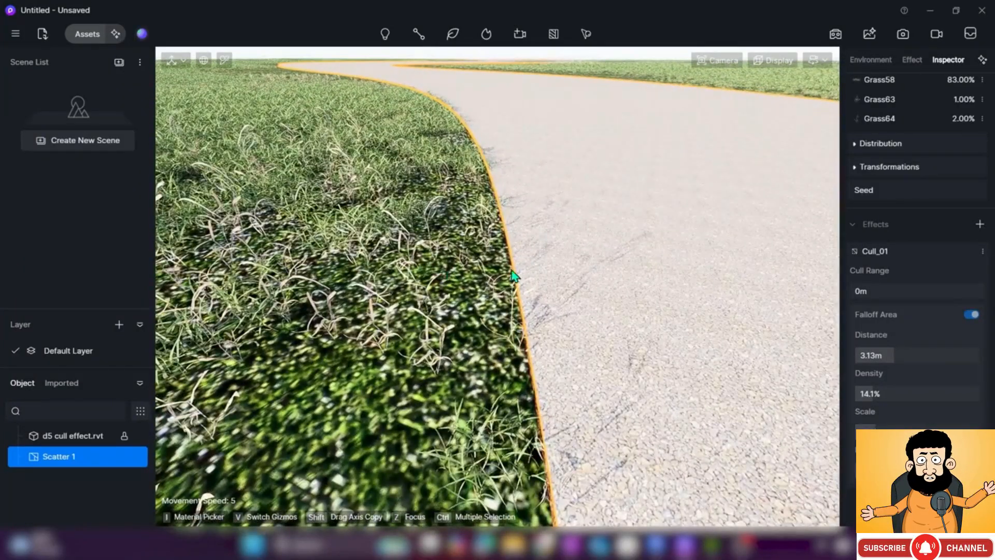
{"action": "right_click_drag", "start_coordinate": [515, 276], "coordinate": [450, 274]}
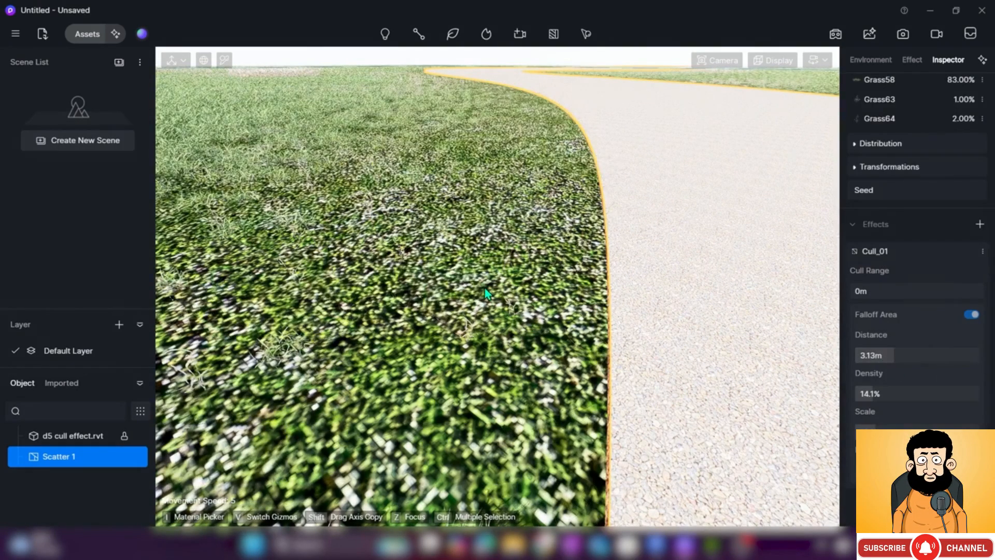
{"action": "key", "text": "a"}
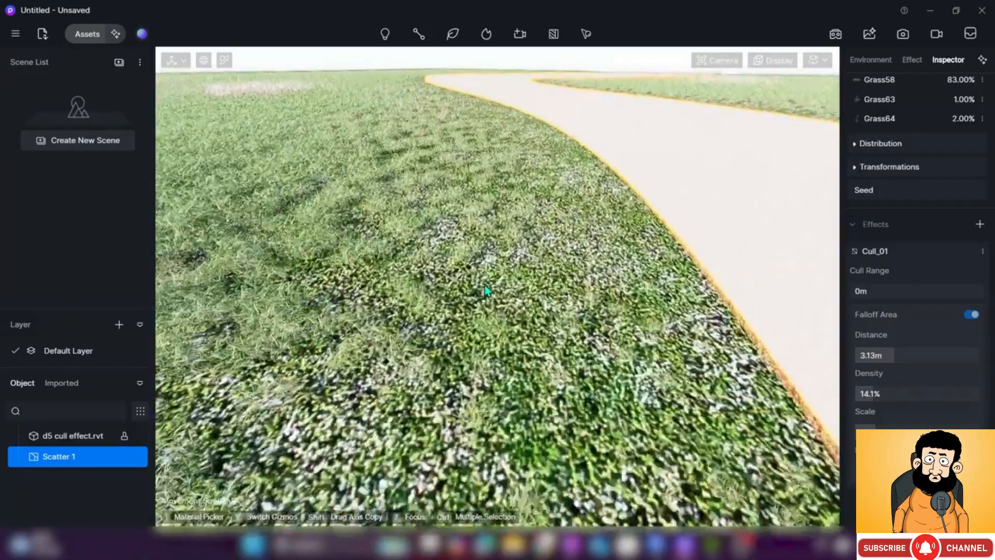
{"action": "scroll", "coordinate": [484, 285], "scroll_direction": "up", "scroll_amount": 5}
{"action": "scroll", "coordinate": [484, 285], "scroll_direction": "down", "scroll_amount": 5}
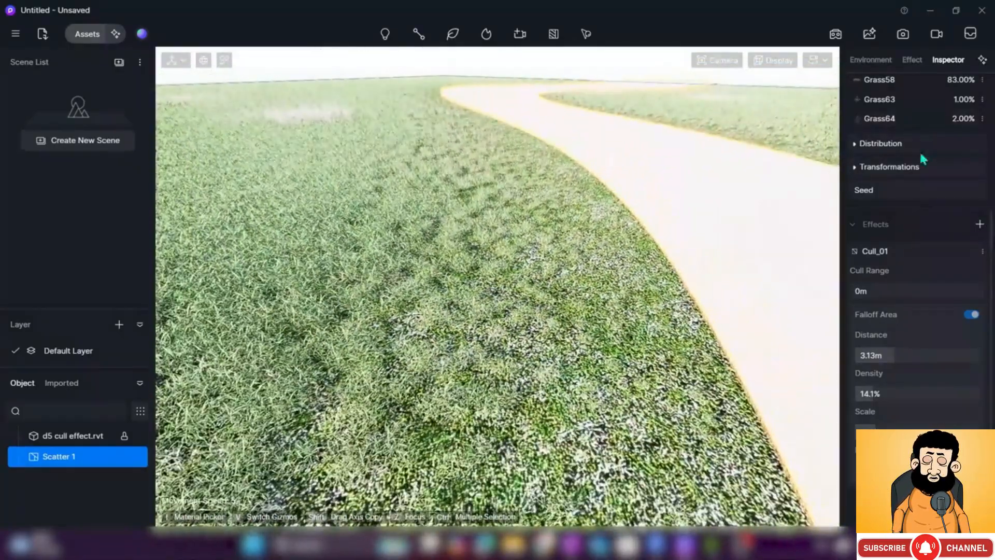
Replace the grass scatter content with the multicoloured Floral hexagon preset from the online scatter assets
{"action": "scroll", "coordinate": [928, 99], "scroll_direction": "up", "scroll_amount": 3}
{"action": "left_click", "coordinate": [960, 128]}
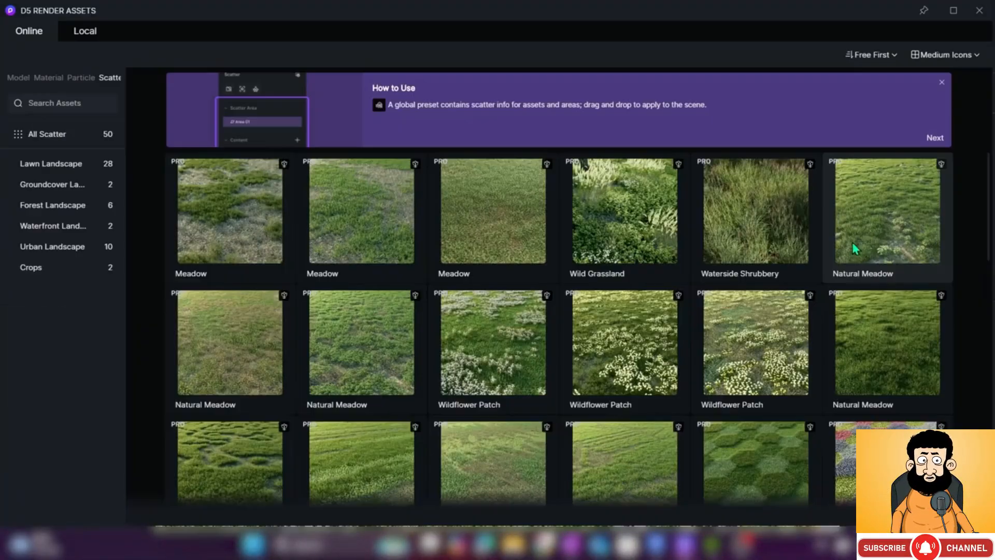
{"action": "scroll", "coordinate": [866, 402], "scroll_direction": "down", "scroll_amount": 1}
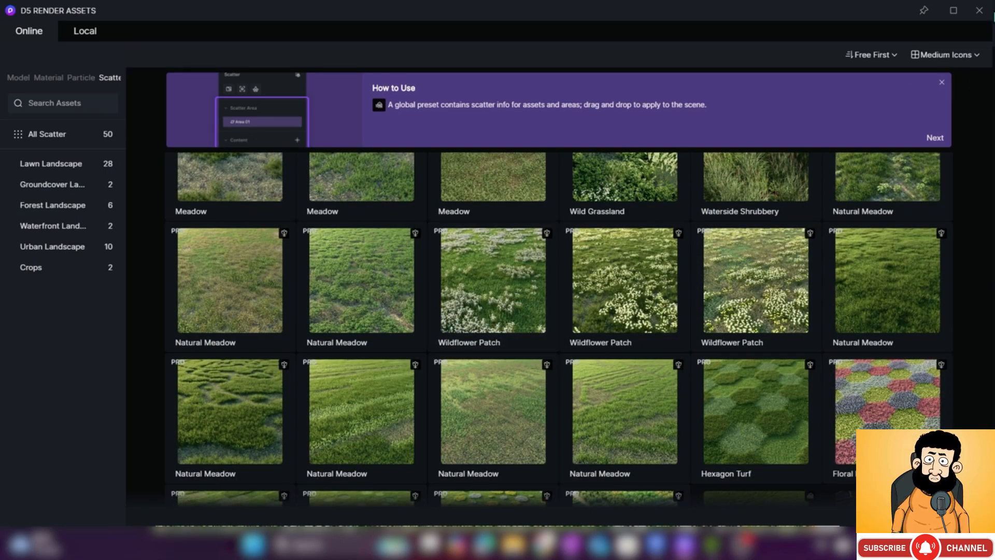
{"action": "left_click", "coordinate": [980, 12]}
{"action": "right_click_drag", "start_coordinate": [564, 250], "coordinate": [526, 250]}
{"action": "key", "text": "w"}
{"action": "key", "text": "w"}
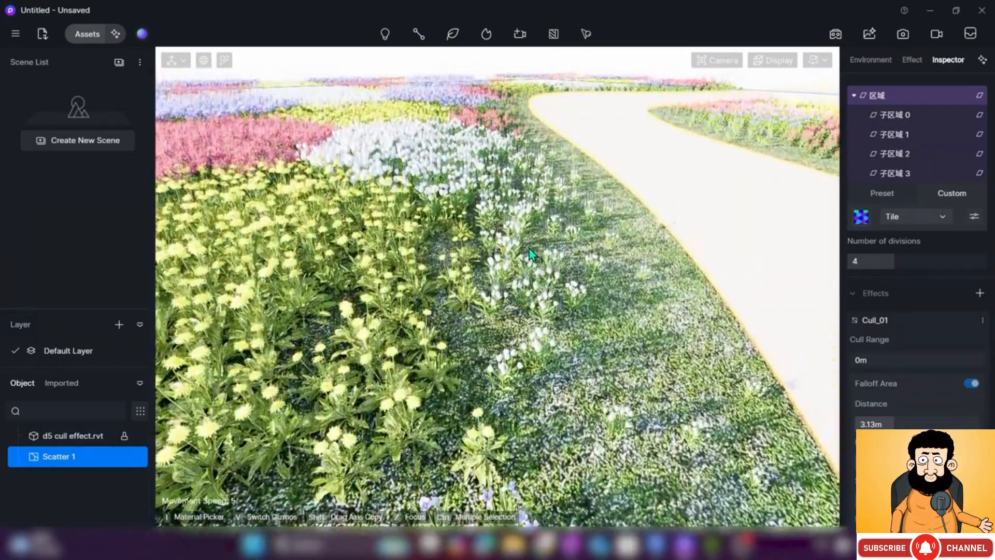
Set the cull effect's falloff Distance to 1.25 m and its Cull Range to 0.1 m for the flower scatter
{"action": "key", "text": "s"}
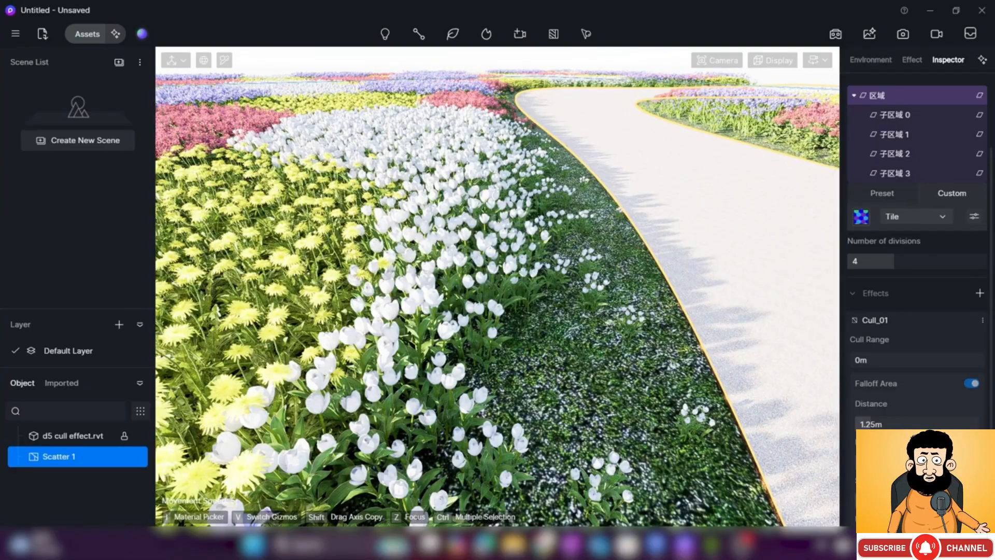
{"action": "scroll", "coordinate": [917, 248], "scroll_direction": "down", "scroll_amount": 2}
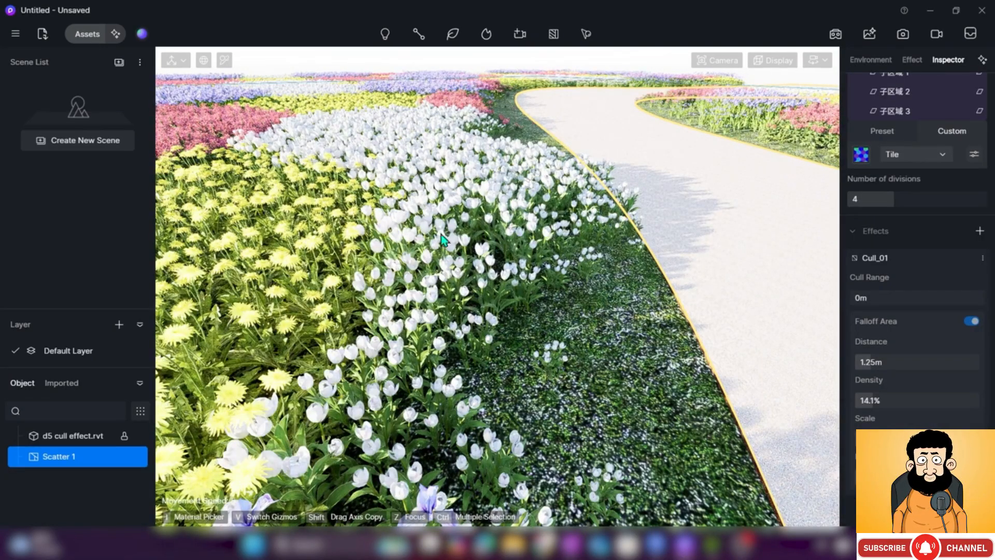
{"action": "double_click", "coordinate": [862, 297]}
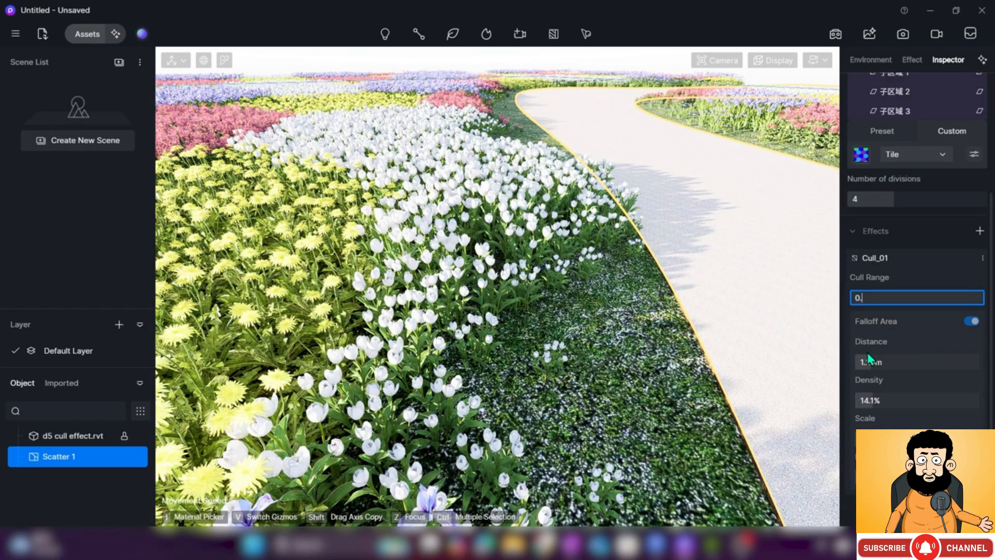
{"action": "type", "text": "0.1"}
{"action": "key", "text": "Return"}
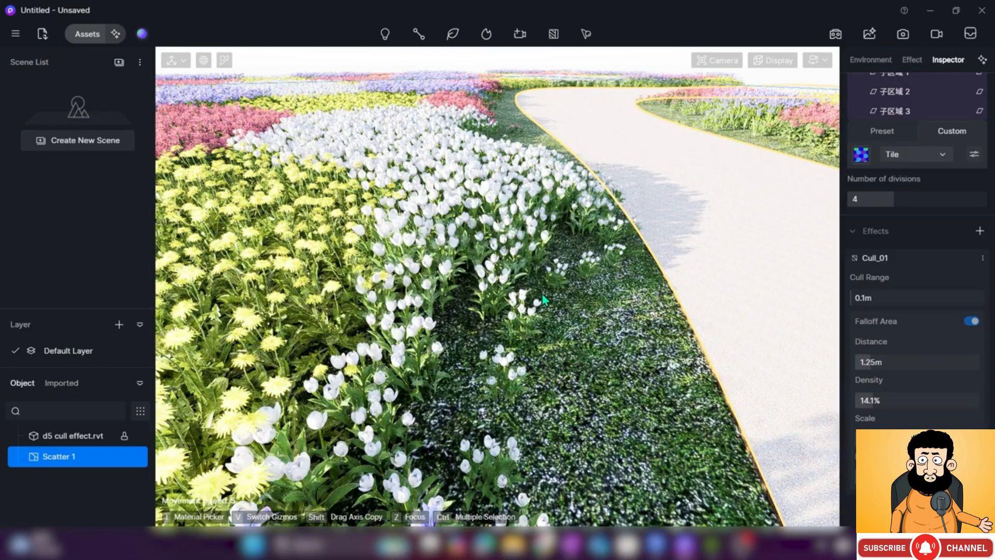
{"action": "scroll", "coordinate": [969, 326], "scroll_direction": "down", "scroll_amount": 1}
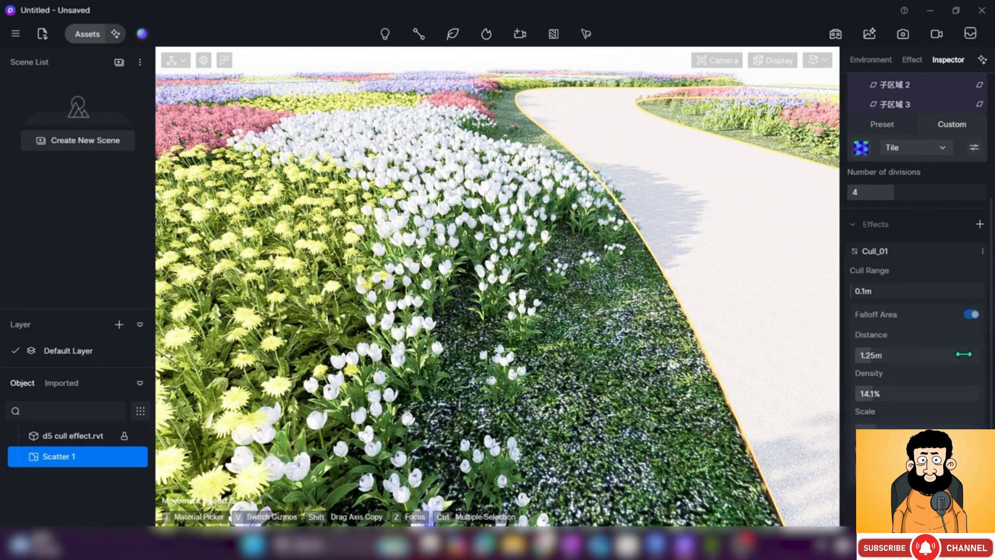
Turn off the cull effect's Falloff Area and adjust the Cull Range to keep the flowers off the path
{"action": "scroll", "coordinate": [969, 322], "scroll_direction": "up", "scroll_amount": 5}
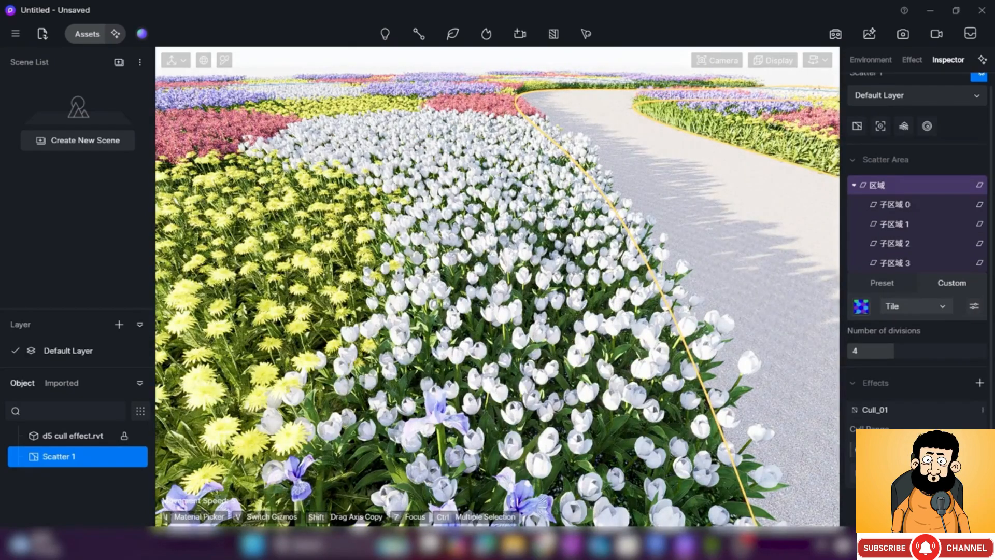
{"action": "key", "text": "d"}
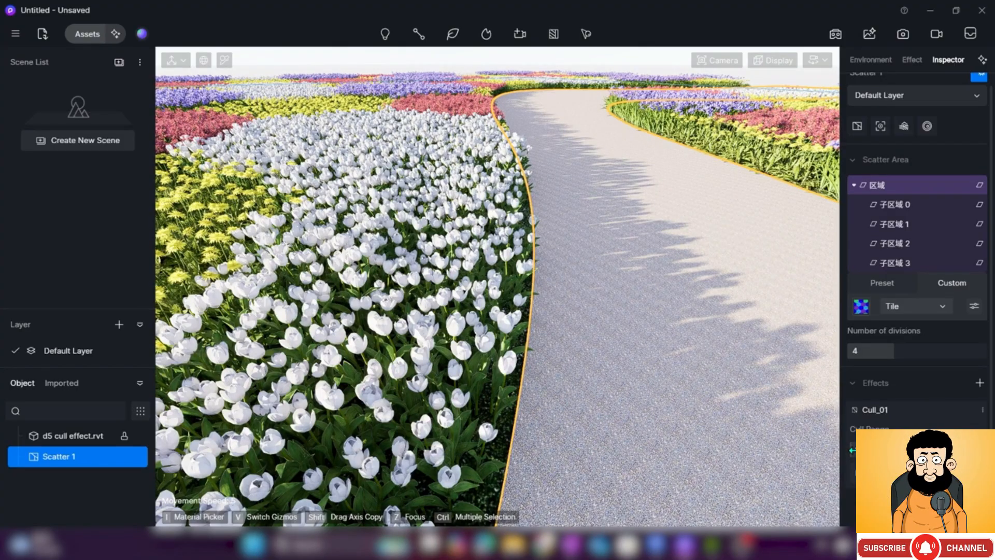
{"action": "key", "text": "d"}
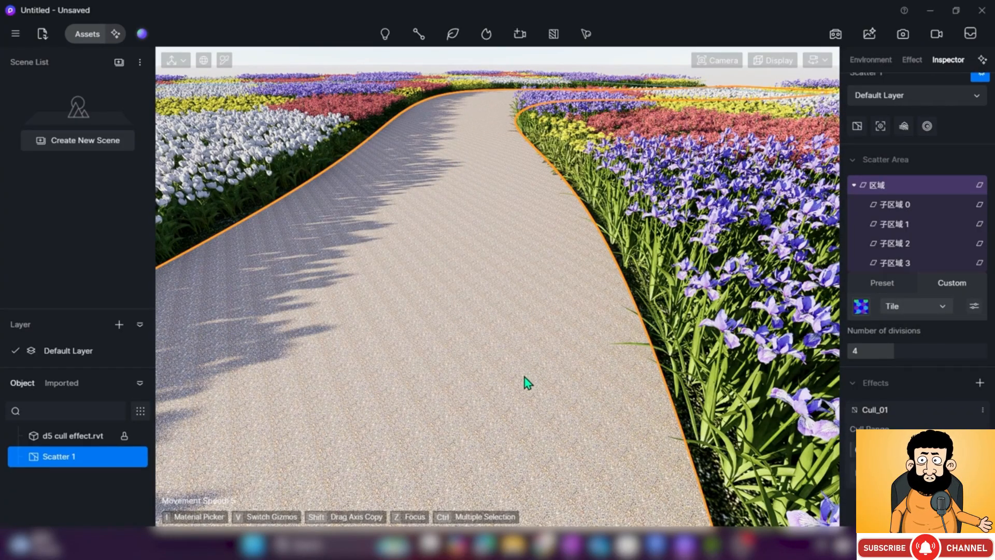
Inspect the flower patches and both edges of the winding path from above and at closer range
{"action": "key", "text": "d"}
{"action": "key", "text": "e"}
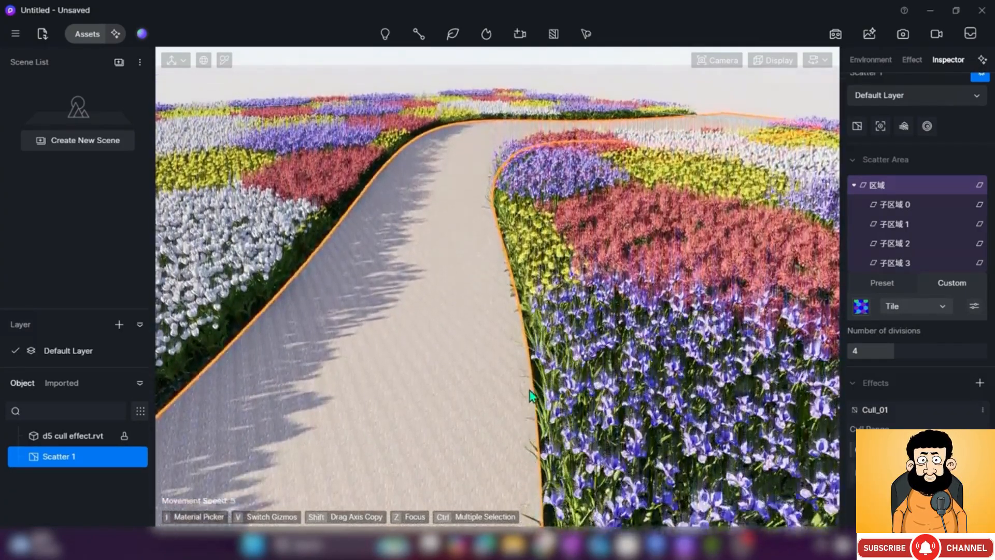
{"action": "key", "text": "d"}
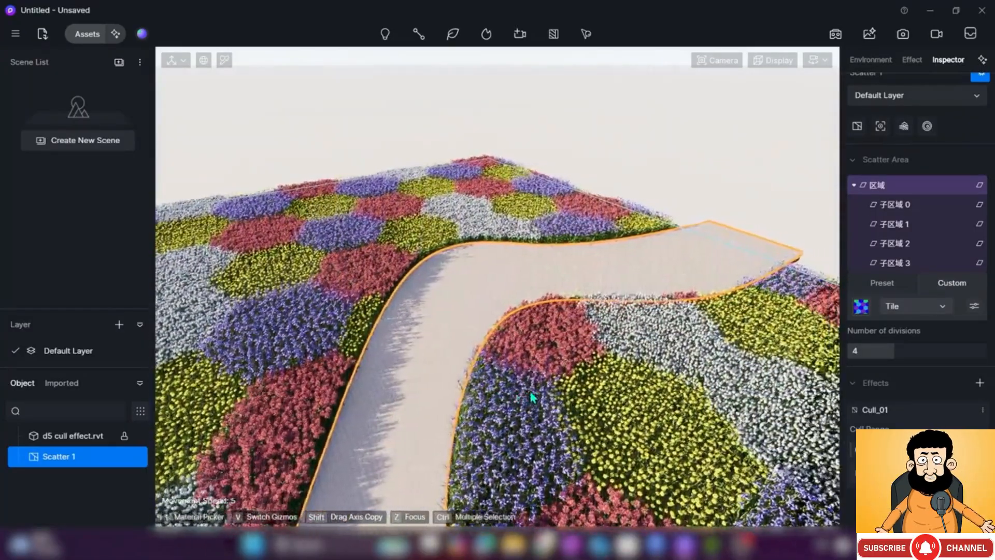
{"action": "right_click_drag", "start_coordinate": [646, 298], "coordinate": [256, 372]}
{"action": "key", "text": "d"}
{"action": "key", "text": "w"}
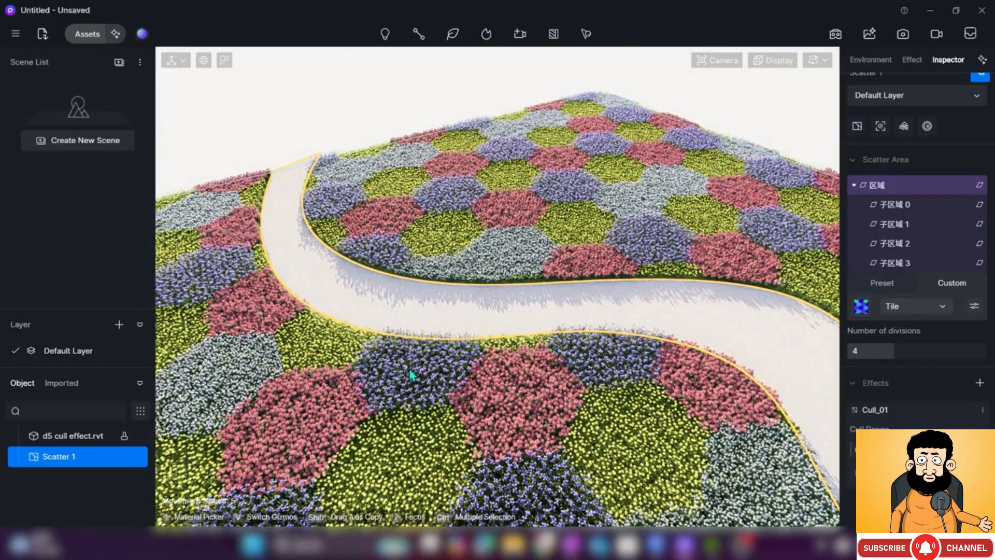
{"action": "key", "text": "w"}
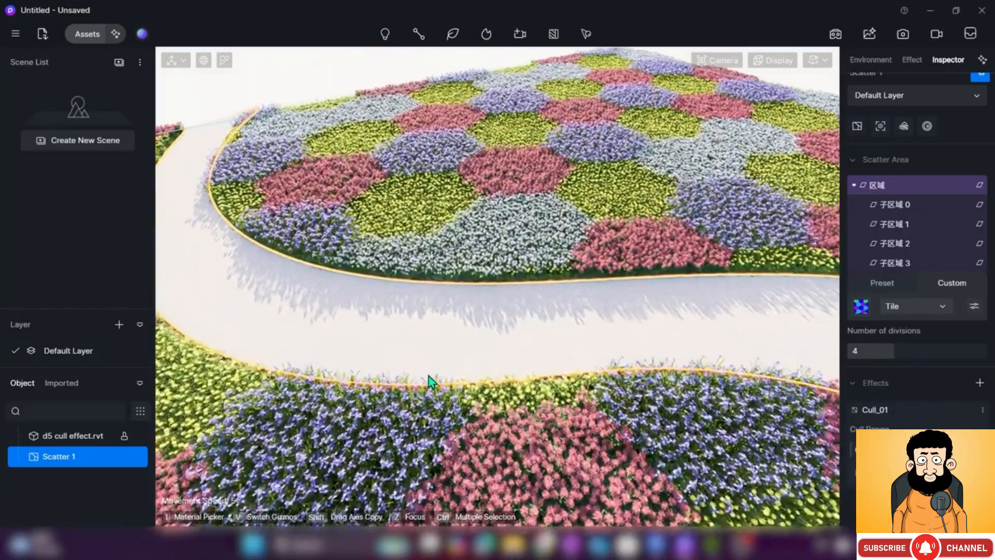
{"action": "key", "text": "w"}
{"action": "key", "text": "a"}
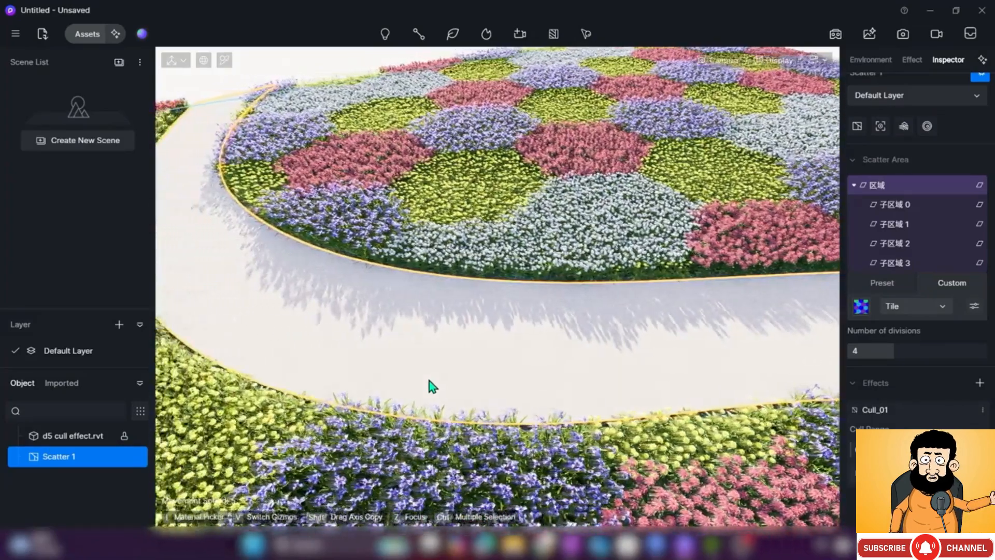
{"action": "right_click_drag", "start_coordinate": [430, 379], "coordinate": [584, 371]}
{"action": "key", "text": "a"}
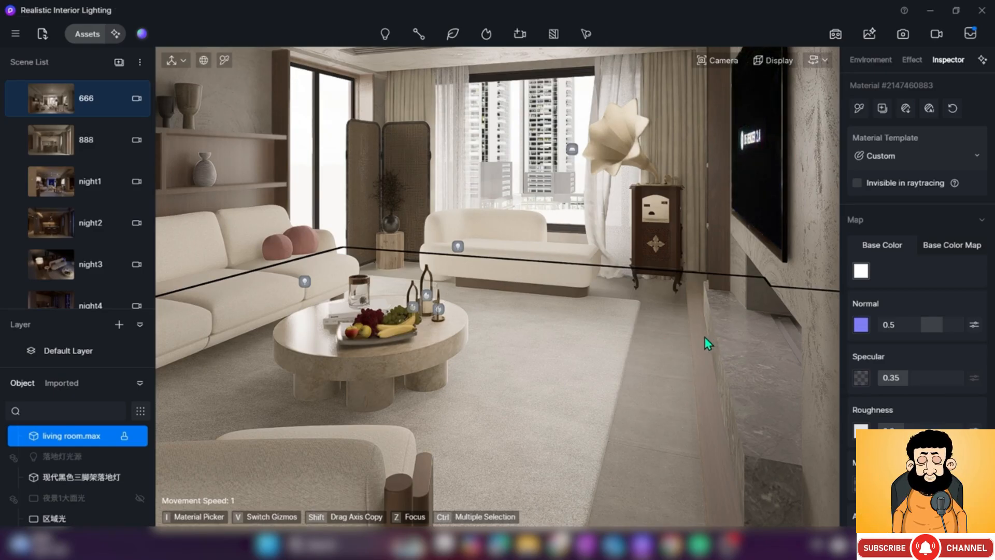
Look around the living room of the Realistic Interior Lighting project with the model deselected
{"action": "right_click_drag", "start_coordinate": [679, 334], "coordinate": [651, 337]}
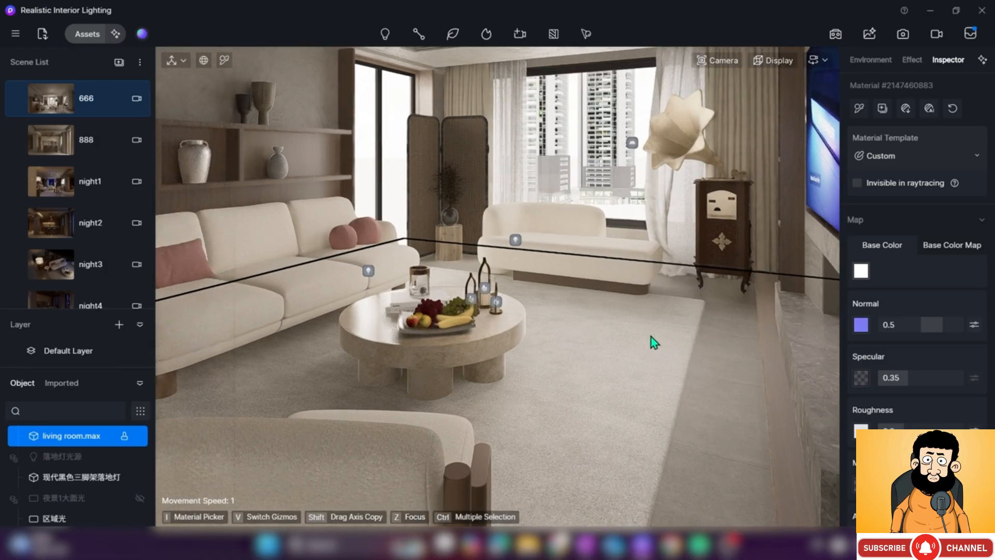
{"action": "left_click", "coordinate": [15, 34]}
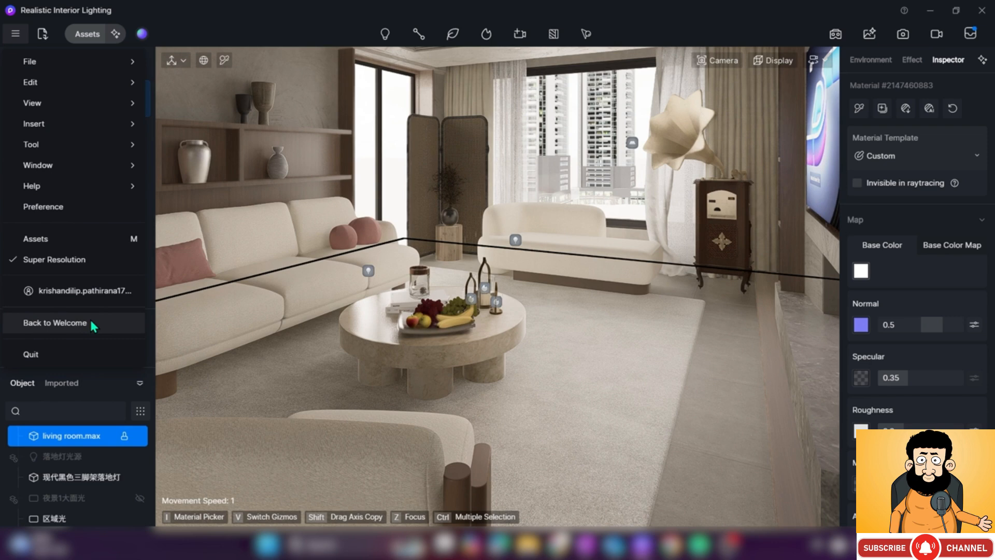
{"action": "left_click", "coordinate": [740, 314]}
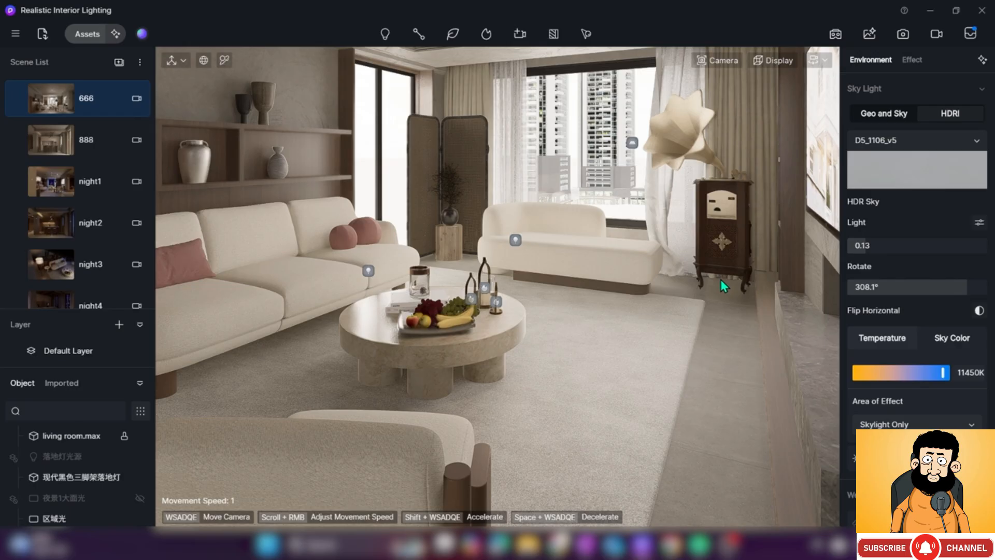
{"action": "key", "text": "s"}
{"action": "key", "text": "s"}
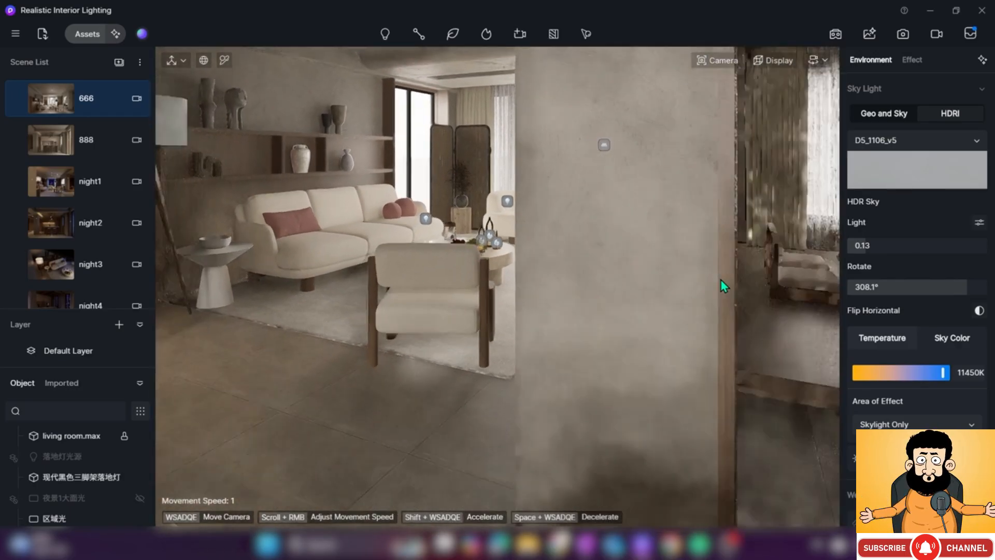
Look at the apartment building and the surrounding towers from outside, and return to the saved 666 scene view
{"action": "key", "text": "s"}
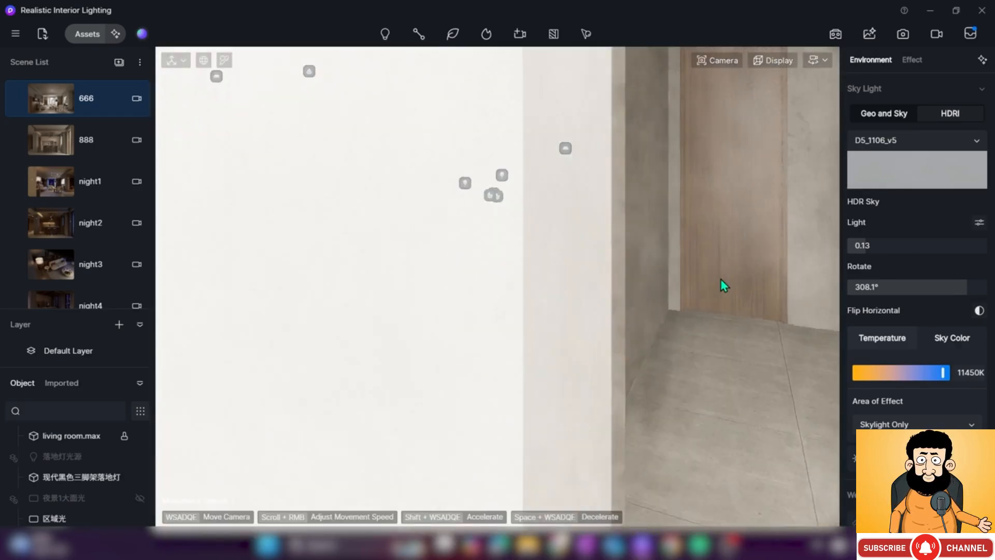
{"action": "key", "text": "s"}
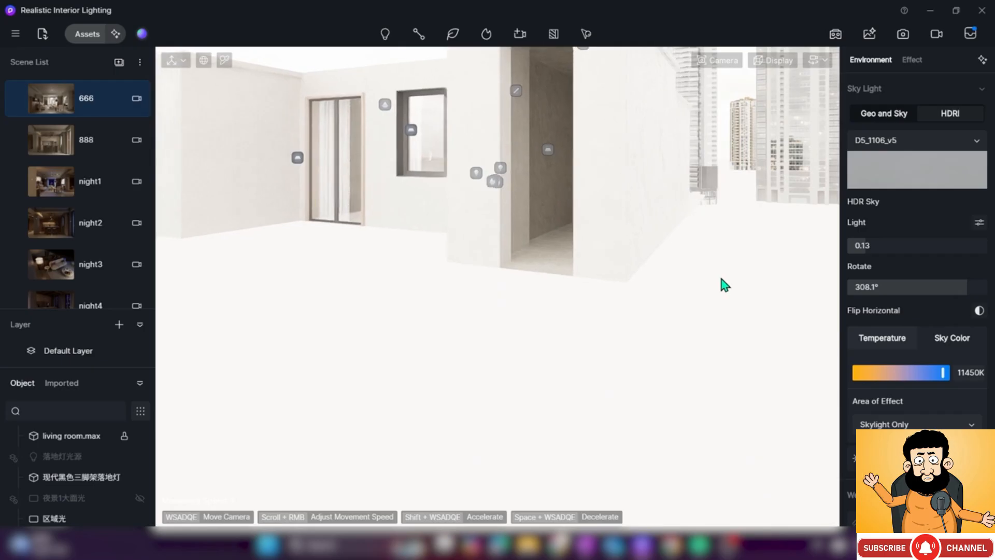
{"action": "key", "text": "e"}
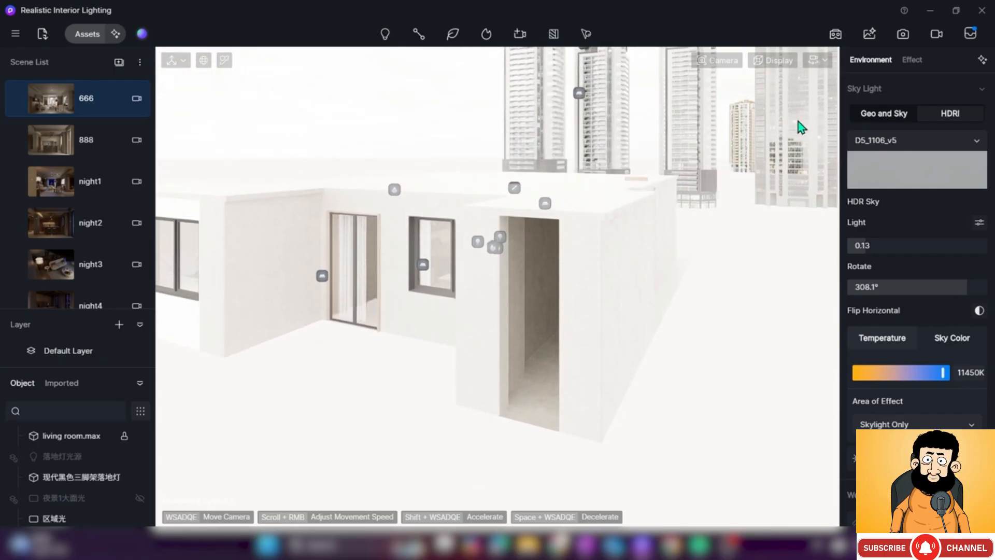
{"action": "right_click_drag", "start_coordinate": [642, 157], "coordinate": [782, 183]}
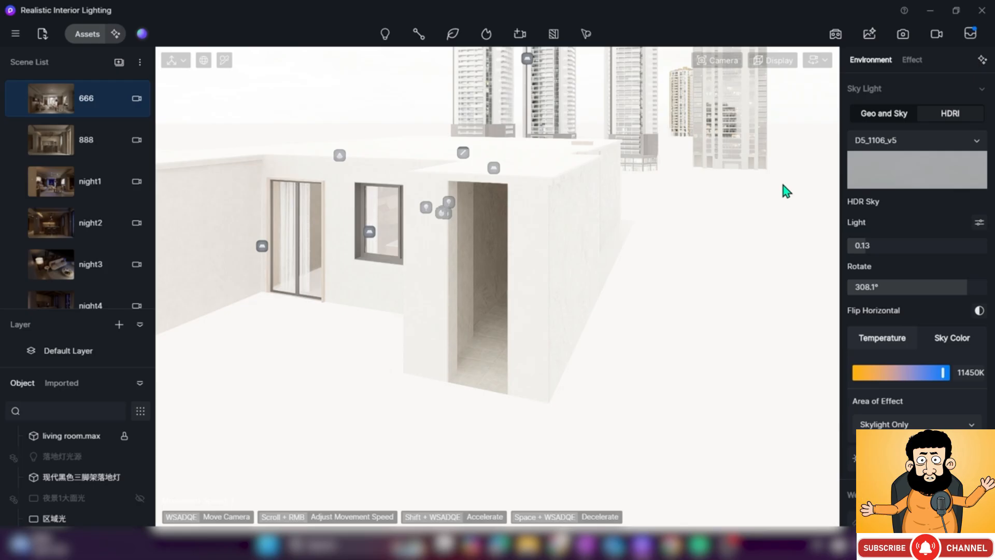
{"action": "right_click_drag", "start_coordinate": [783, 184], "coordinate": [784, 134]}
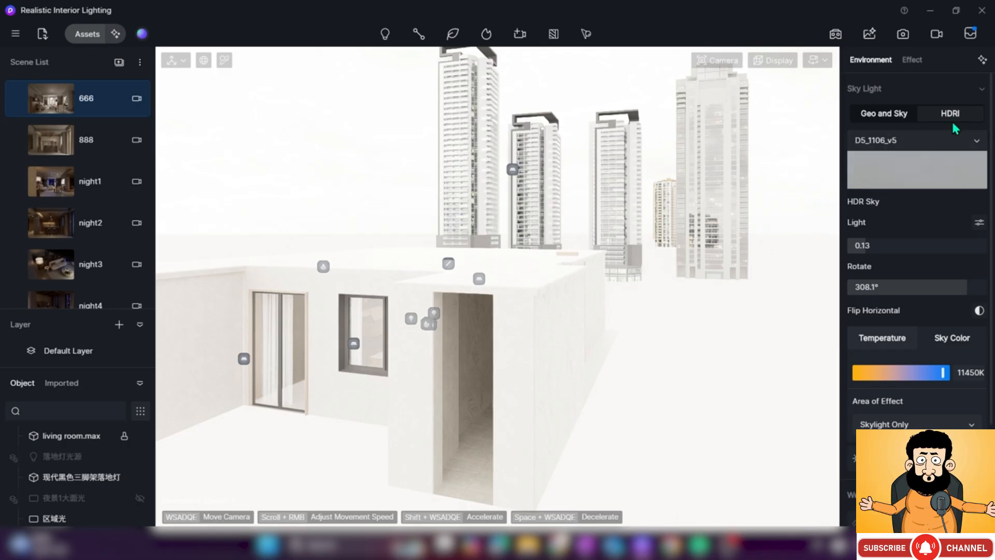
{"action": "right_click_drag", "start_coordinate": [500, 317], "coordinate": [485, 329]}
{"action": "left_click", "coordinate": [52, 98]}
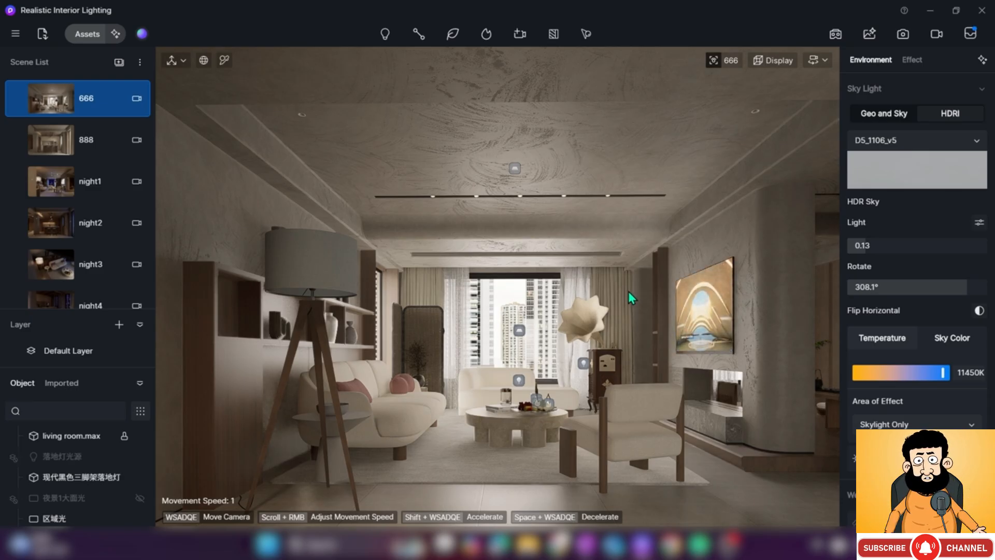
Show the scene's Effect settings and look through the online model assets library before closing it
{"action": "left_click", "coordinate": [912, 61]}
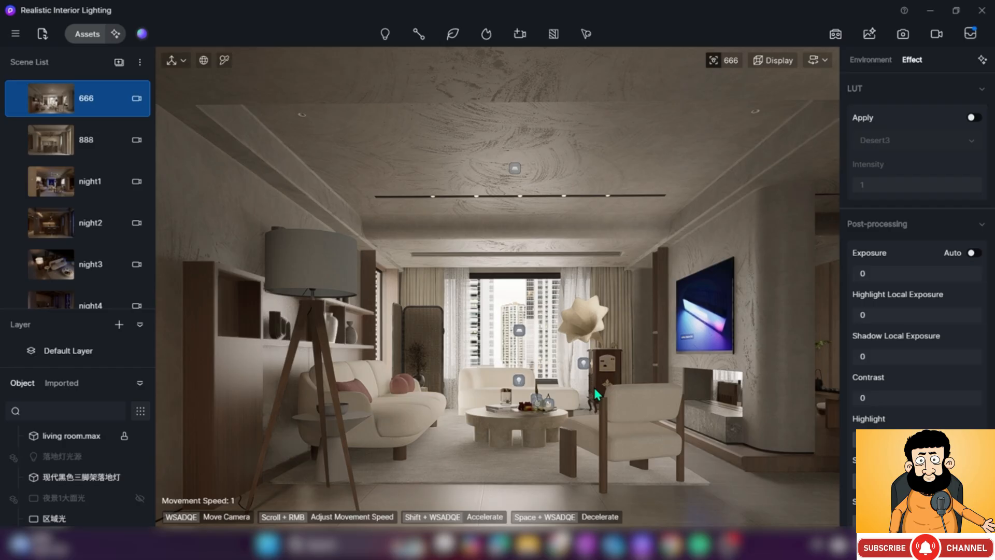
{"action": "left_click", "coordinate": [89, 35]}
{"action": "left_click", "coordinate": [15, 77]}
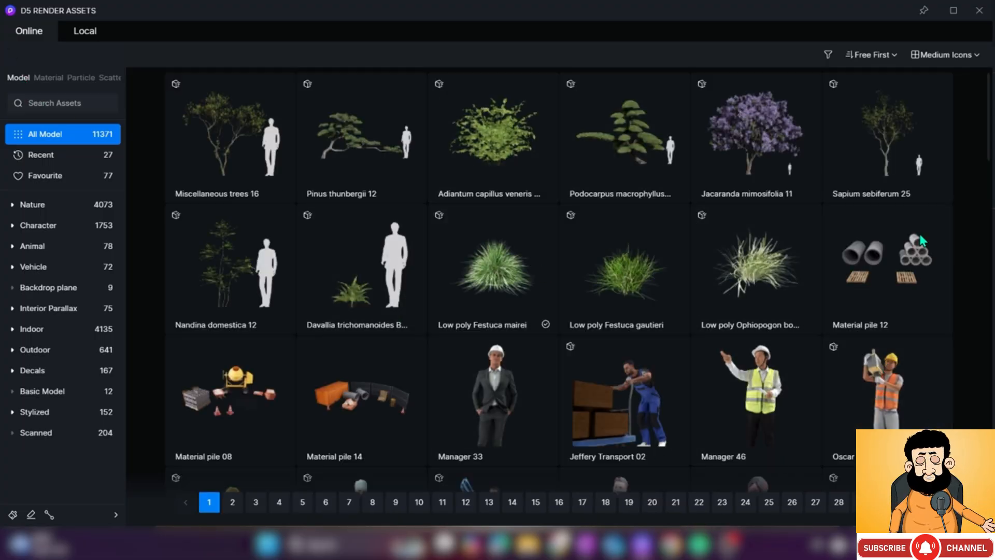
{"action": "left_click", "coordinate": [977, 18]}
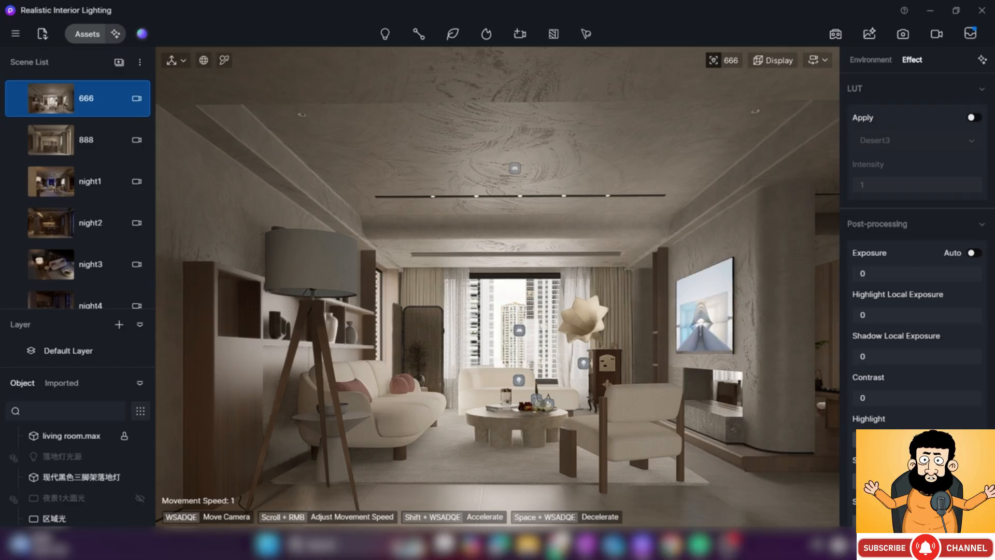
Switch to the browser and look over the Poly Haven home page's HDRIs, Textures and Models sections
{"action": "left_click", "coordinate": [558, 547]}
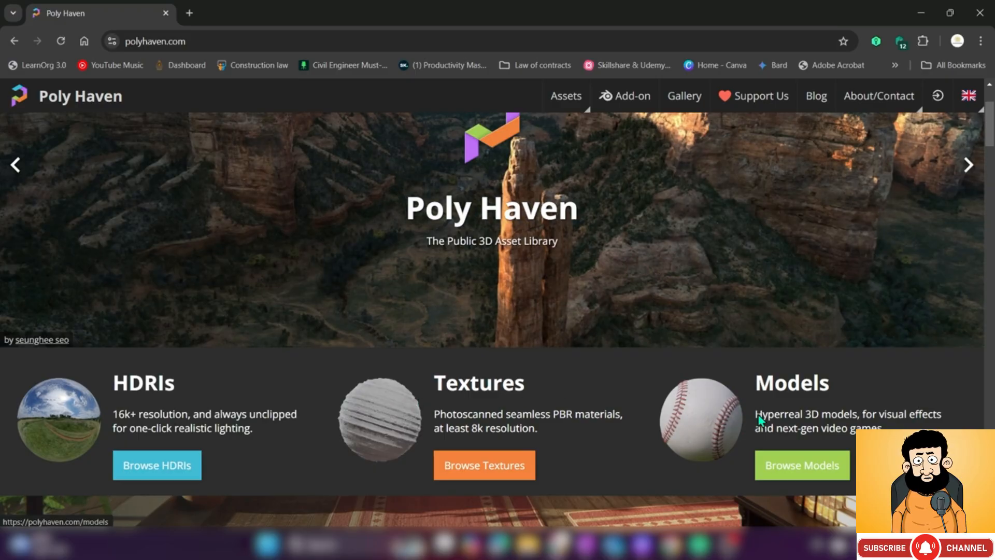
{"action": "scroll", "coordinate": [570, 369], "scroll_direction": "down", "scroll_amount": 5}
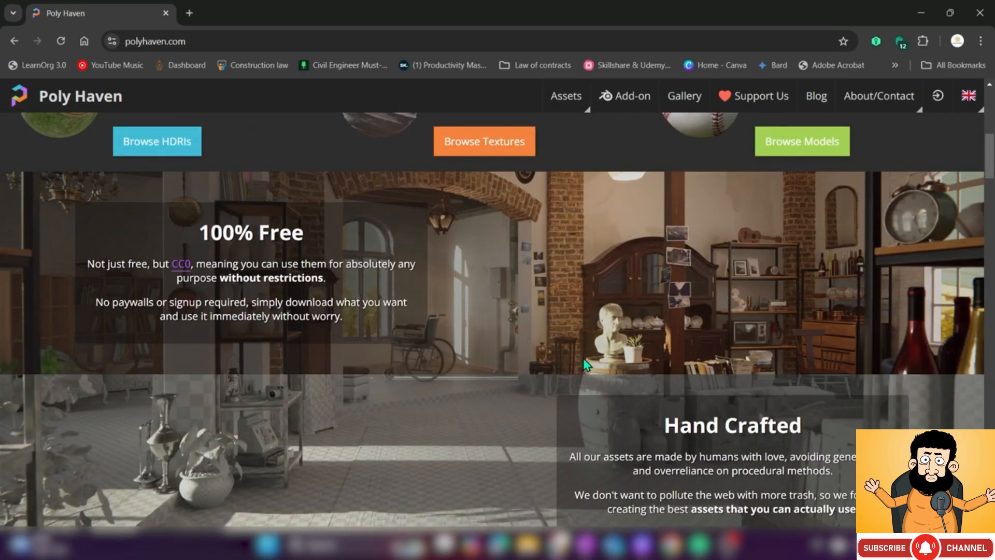
{"action": "scroll", "coordinate": [583, 366], "scroll_direction": "down", "scroll_amount": 18}
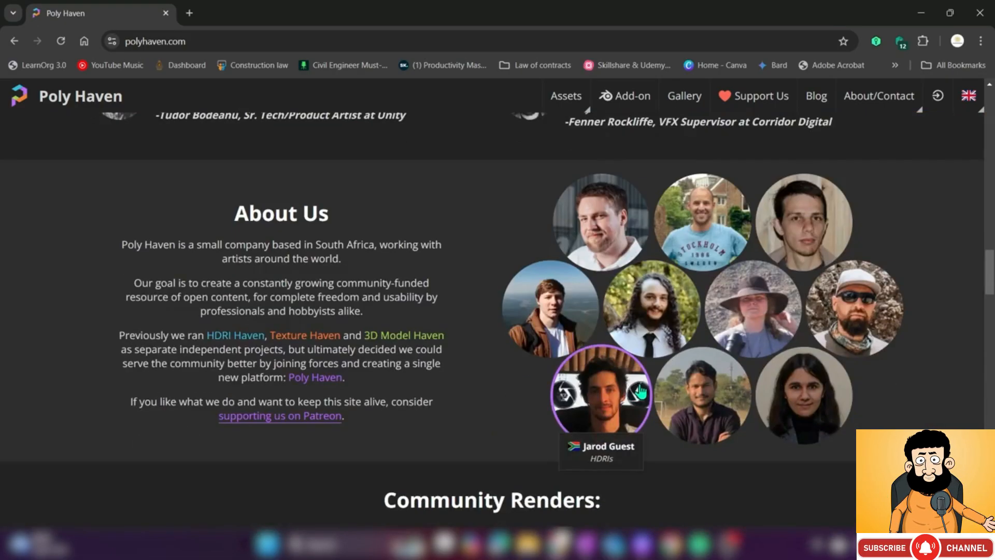
{"action": "scroll", "coordinate": [653, 388], "scroll_direction": "up", "scroll_amount": 20}
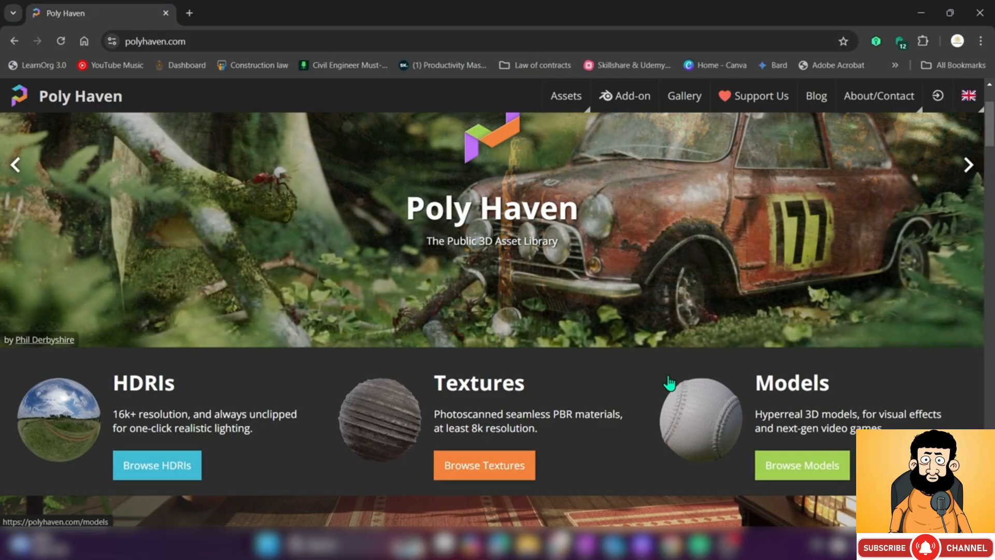
{"action": "scroll", "coordinate": [622, 347], "scroll_direction": "down", "scroll_amount": 2}
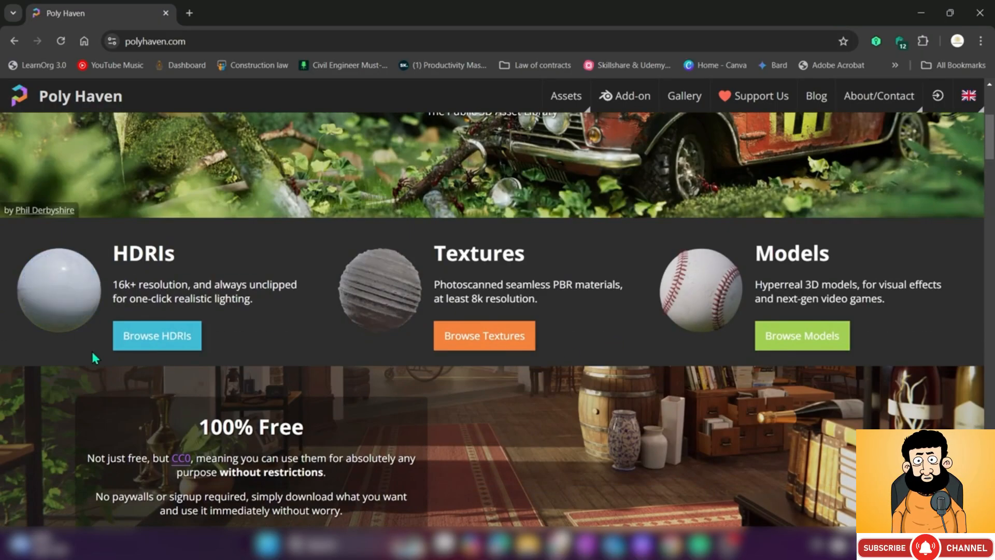
Open Poly Haven's HDRI collection and browse the Urban category within Outdoor
{"action": "left_click", "coordinate": [171, 342]}
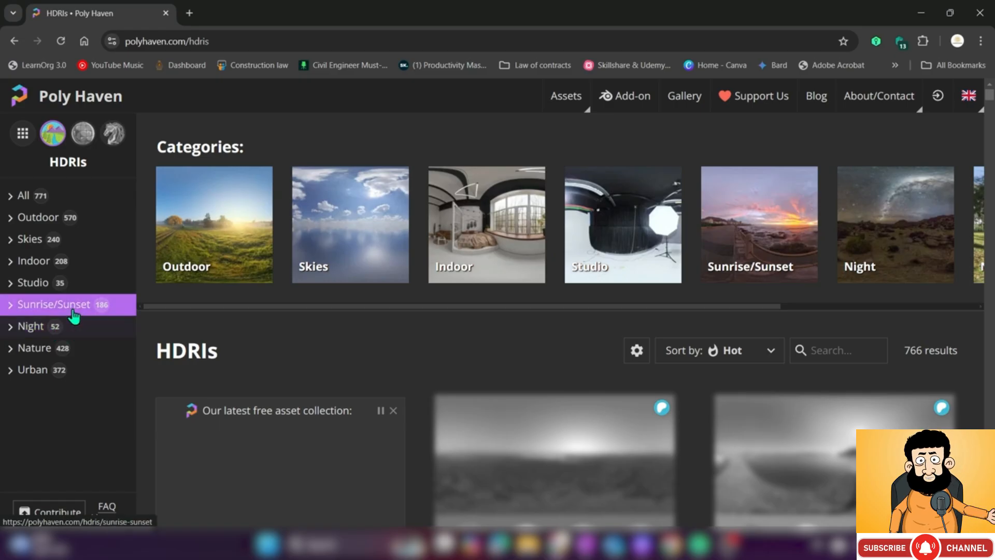
{"action": "left_click", "coordinate": [12, 224]}
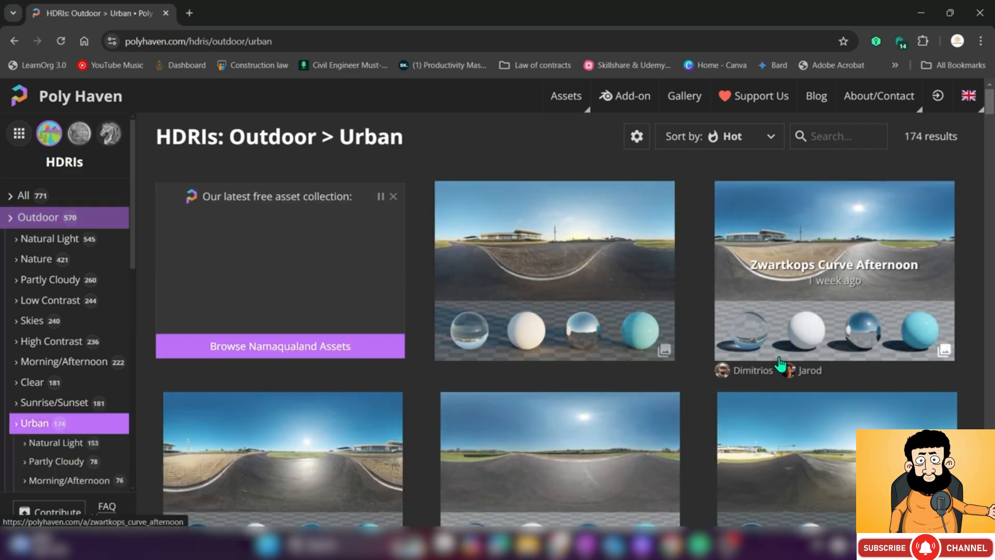
{"action": "scroll", "coordinate": [775, 362], "scroll_direction": "down", "scroll_amount": 4}
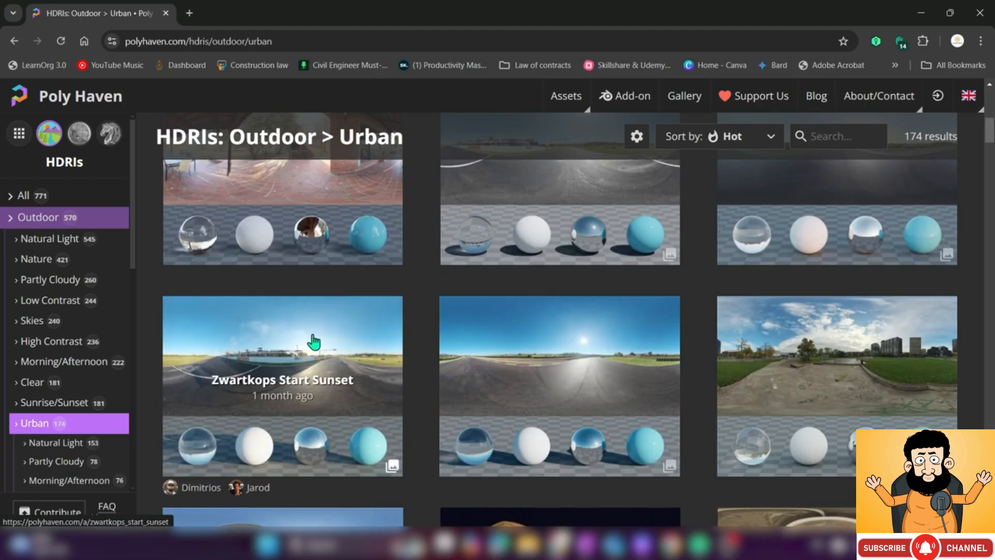
{"action": "scroll", "coordinate": [550, 362], "scroll_direction": "down", "scroll_amount": 3}
{"action": "scroll", "coordinate": [550, 361], "scroll_direction": "down", "scroll_amount": 3}
{"action": "scroll", "coordinate": [551, 360], "scroll_direction": "down", "scroll_amount": 3}
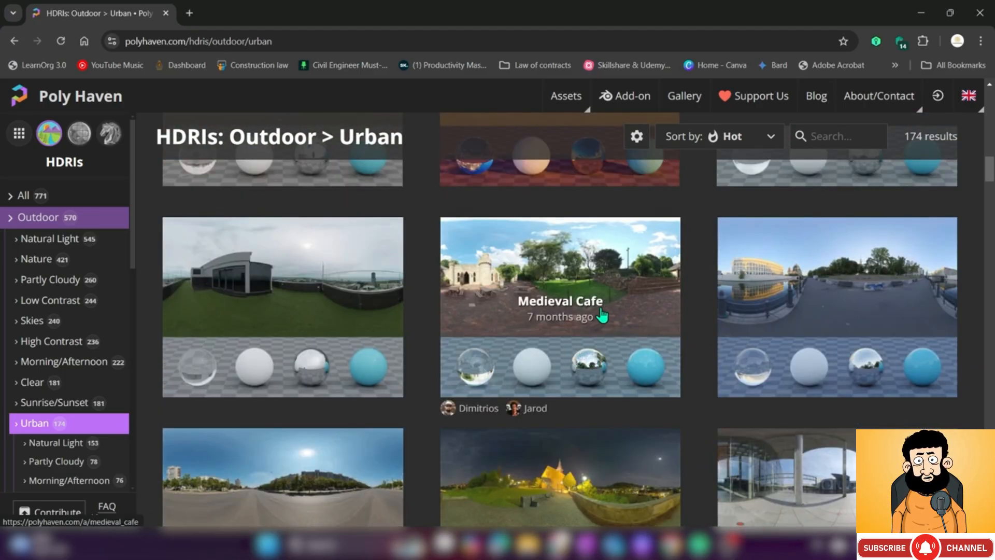
Check the living room scene in D5 Render, and open the Joburg Central Sunset HDRI from Poly Haven's Urban list
{"action": "mouse_move", "coordinate": [643, 546]}
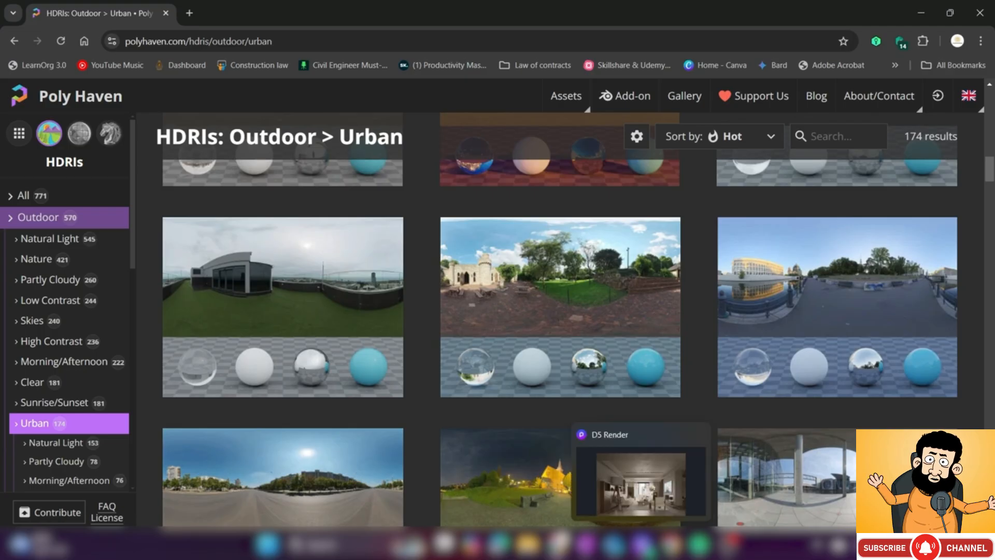
{"action": "left_click", "coordinate": [634, 487]}
{"action": "left_click", "coordinate": [930, 10]}
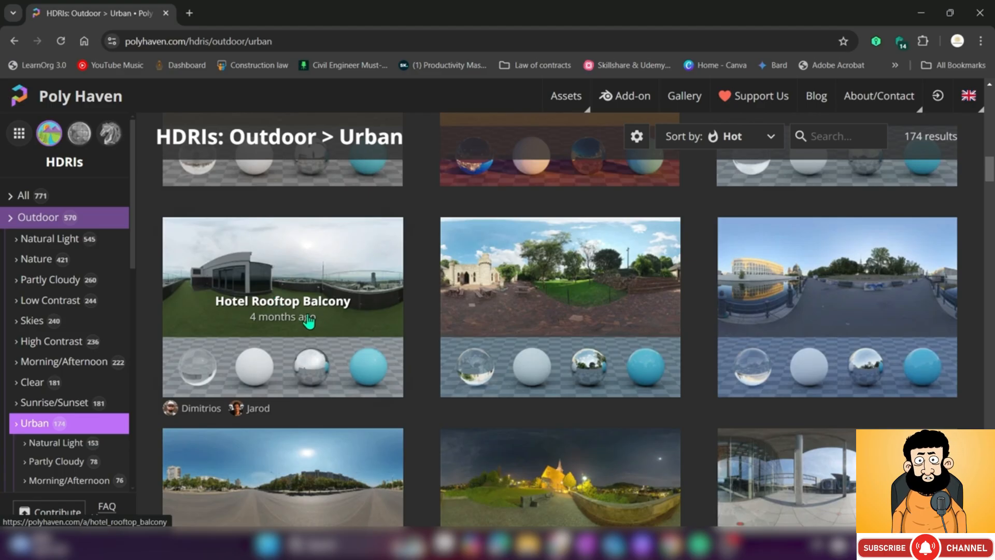
{"action": "scroll", "coordinate": [570, 275], "scroll_direction": "down", "scroll_amount": 5}
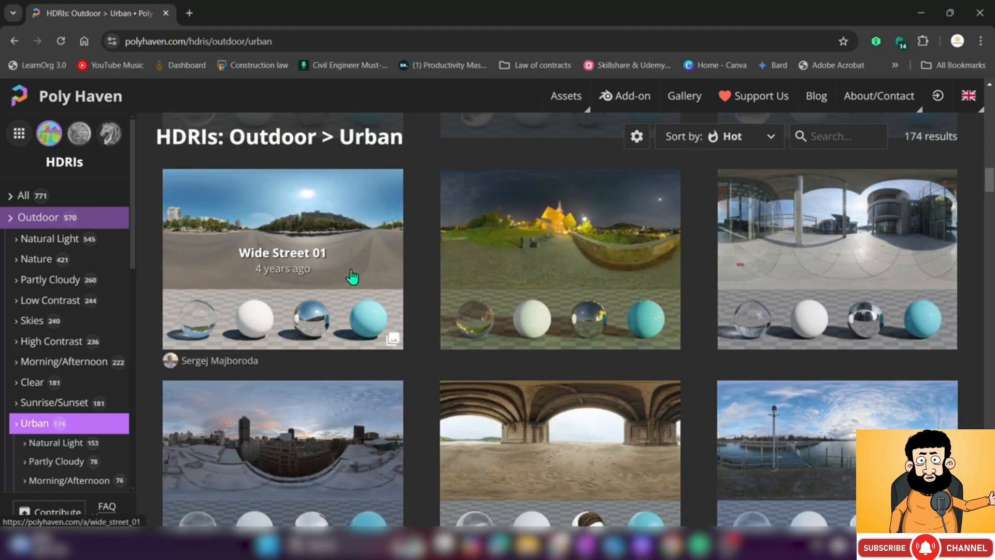
{"action": "scroll", "coordinate": [549, 311], "scroll_direction": "down", "scroll_amount": 4}
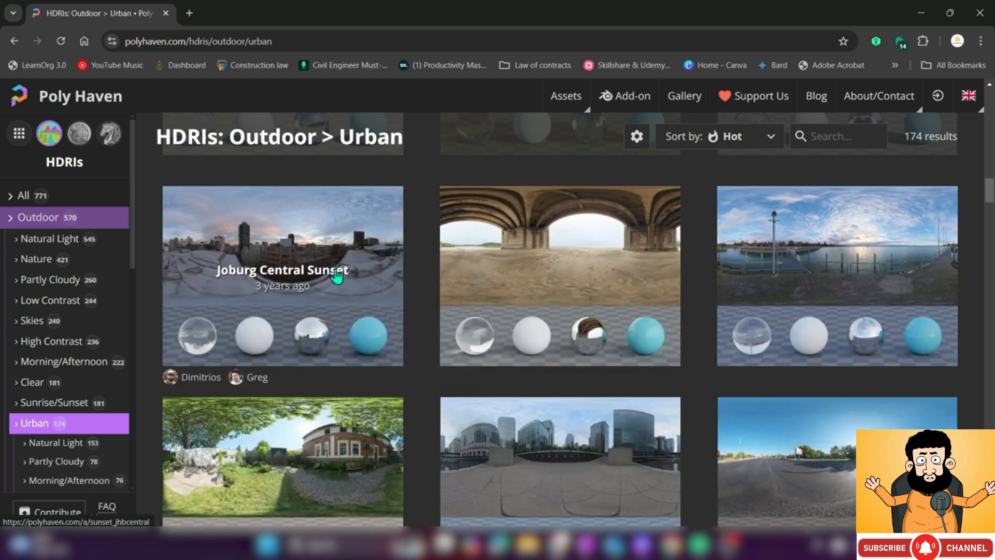
{"action": "left_click", "coordinate": [364, 287]}
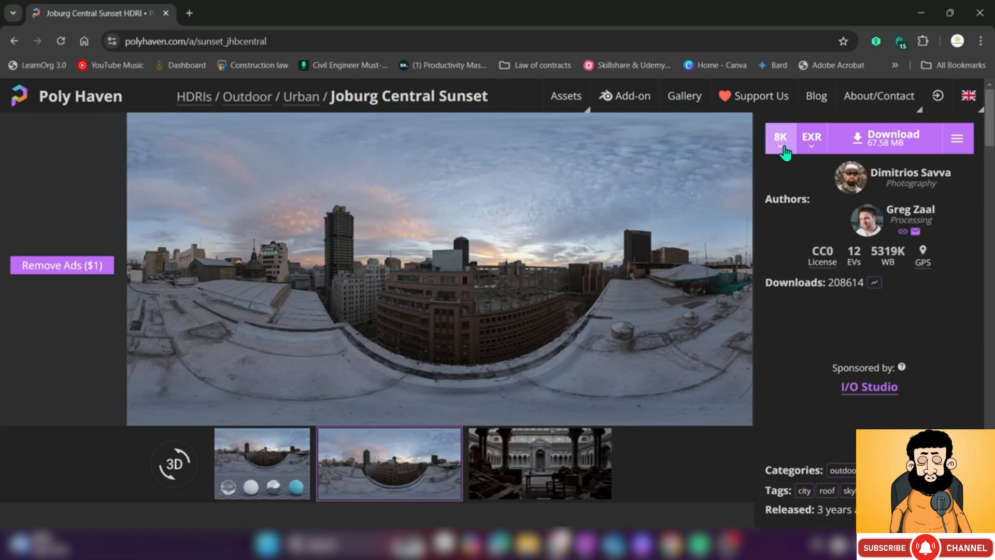
Try the 16K download resolution for the Joburg Central Sunset HDRI, and settle on 24K
{"action": "left_click", "coordinate": [783, 150]}
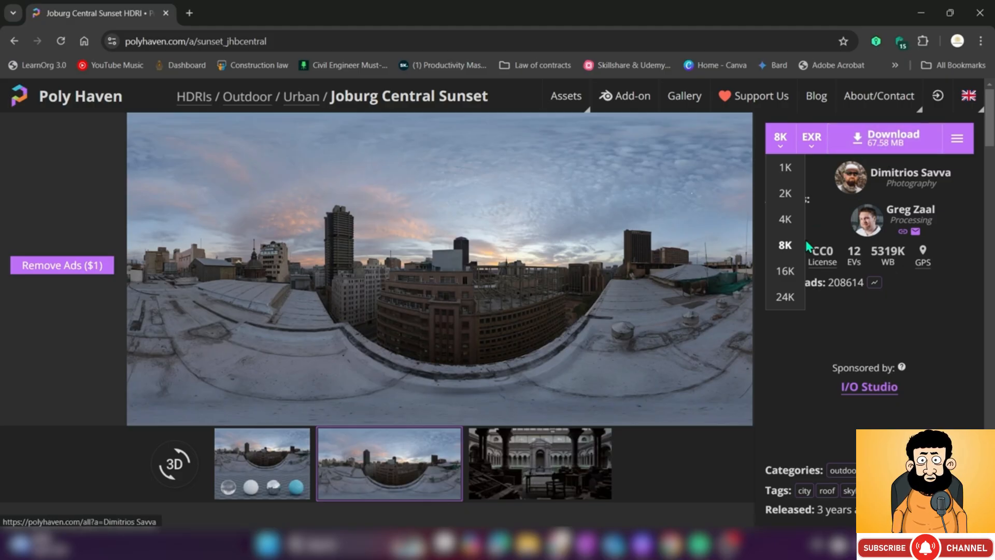
{"action": "left_click", "coordinate": [785, 270]}
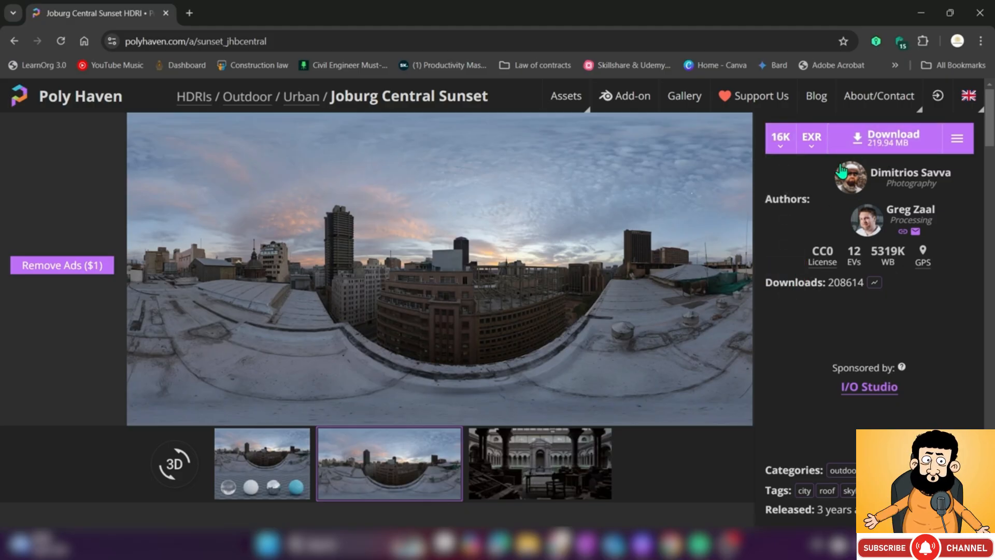
{"action": "left_click", "coordinate": [780, 139]}
{"action": "left_click", "coordinate": [782, 300]}
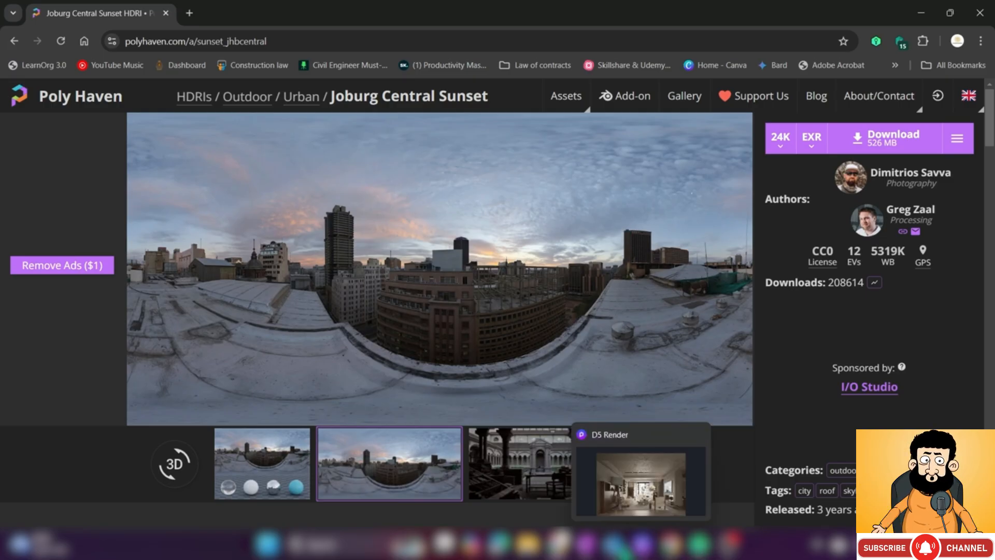
Compare the living room scene in D5 Render with the Joburg Central Sunset HDRI and review its available download resolutions
{"action": "left_click", "coordinate": [643, 547]}
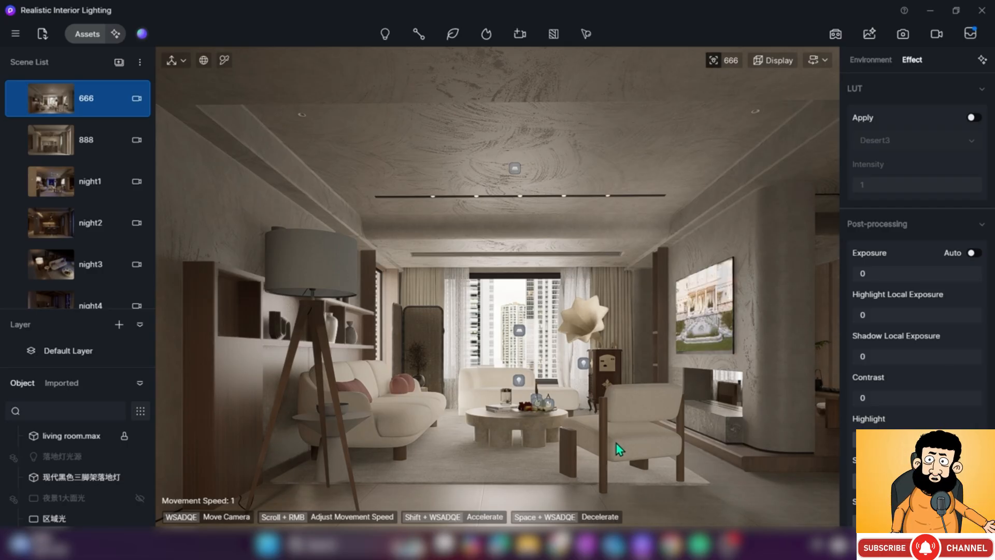
{"action": "left_click", "coordinate": [559, 547]}
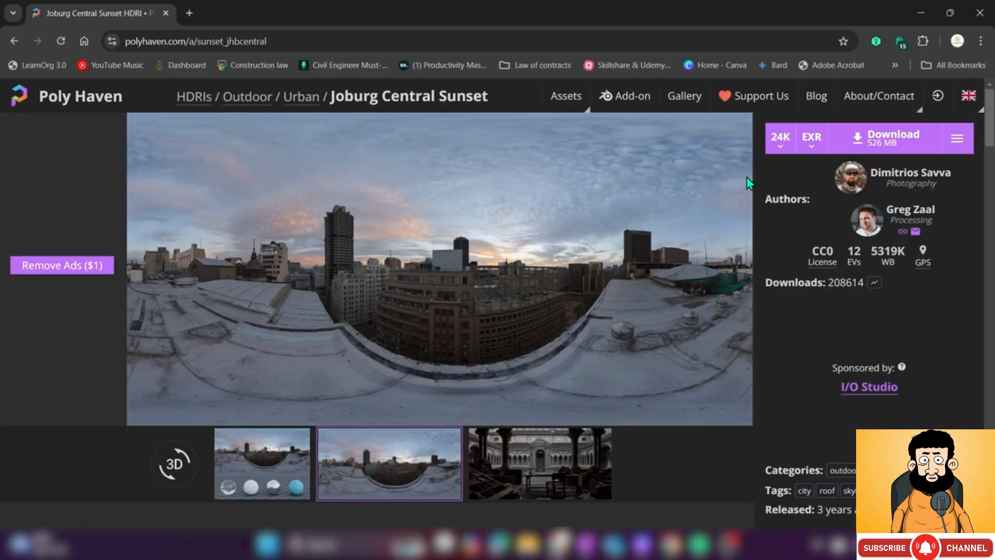
{"action": "left_click", "coordinate": [780, 137]}
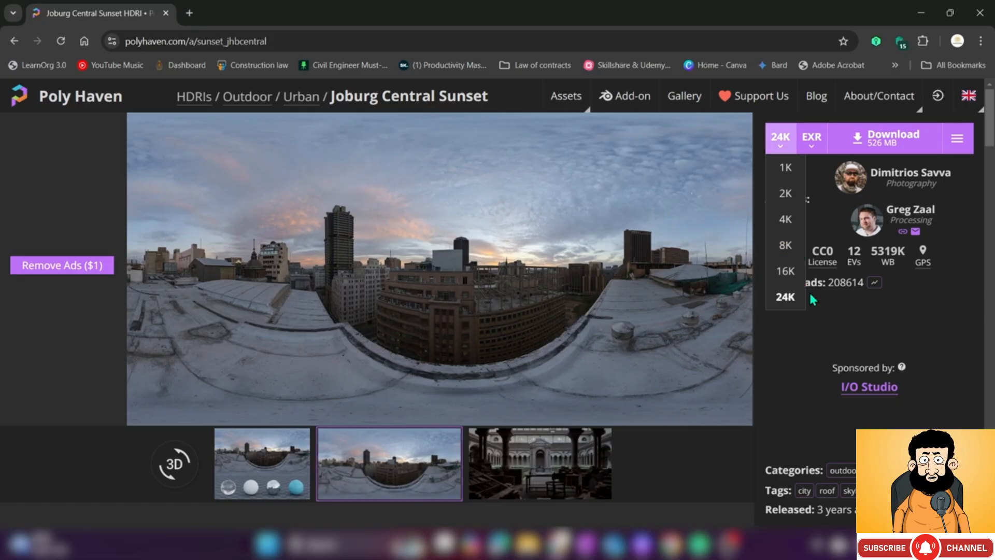
{"action": "left_click", "coordinate": [800, 379]}
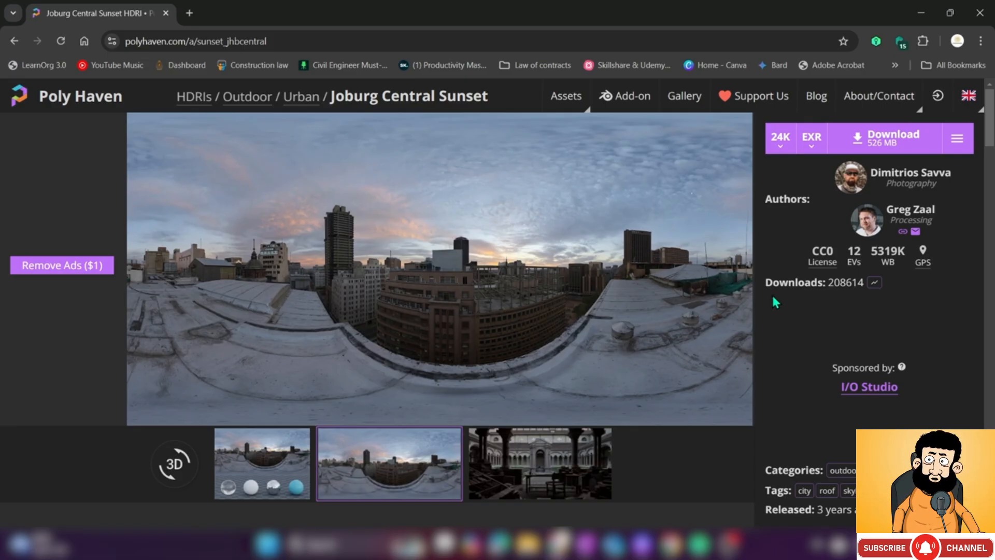
Switch to D5 Render, move in toward the sofa and coffee table, and set the camera's clipping value to 0
{"action": "left_click", "coordinate": [651, 543]}
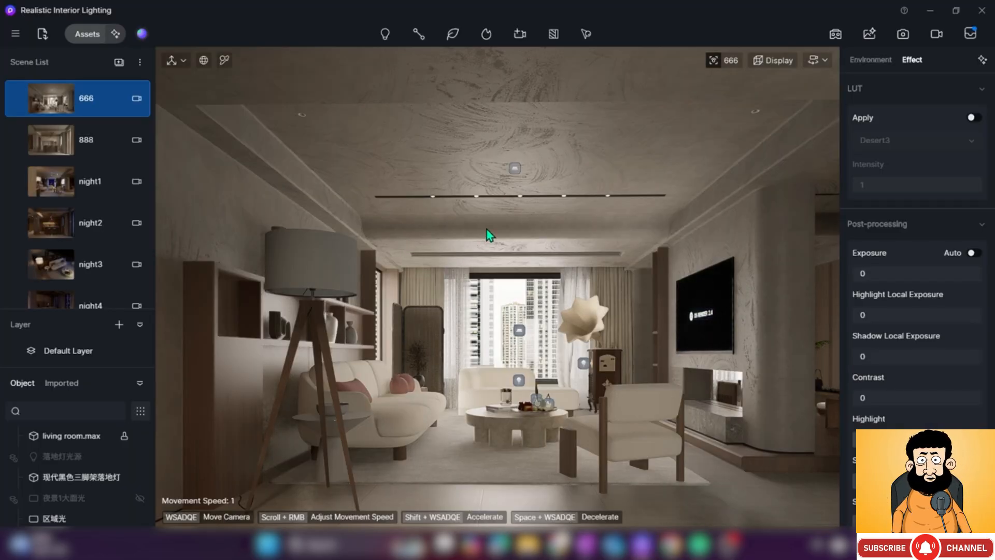
{"action": "right_click_drag", "start_coordinate": [467, 448], "coordinate": [480, 381]}
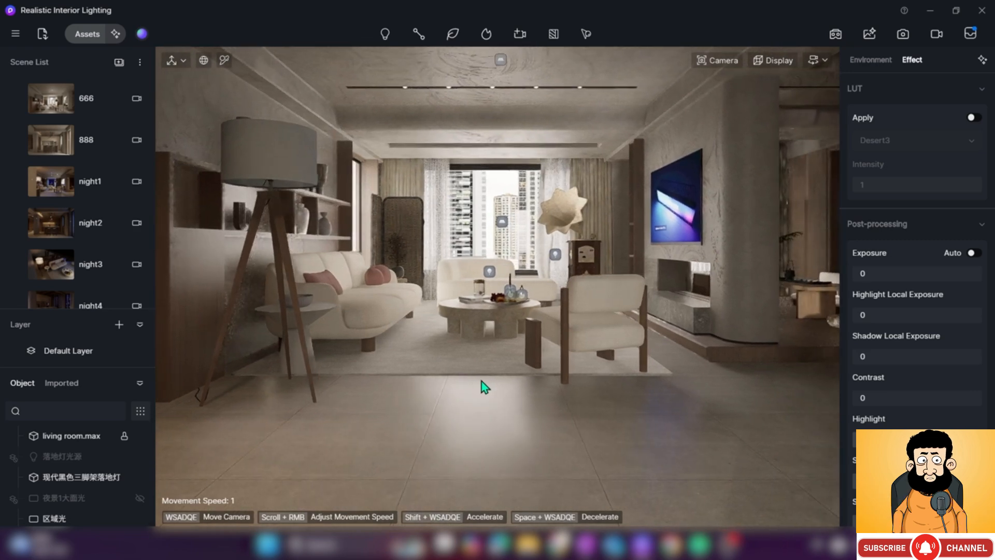
{"action": "key", "text": "w"}
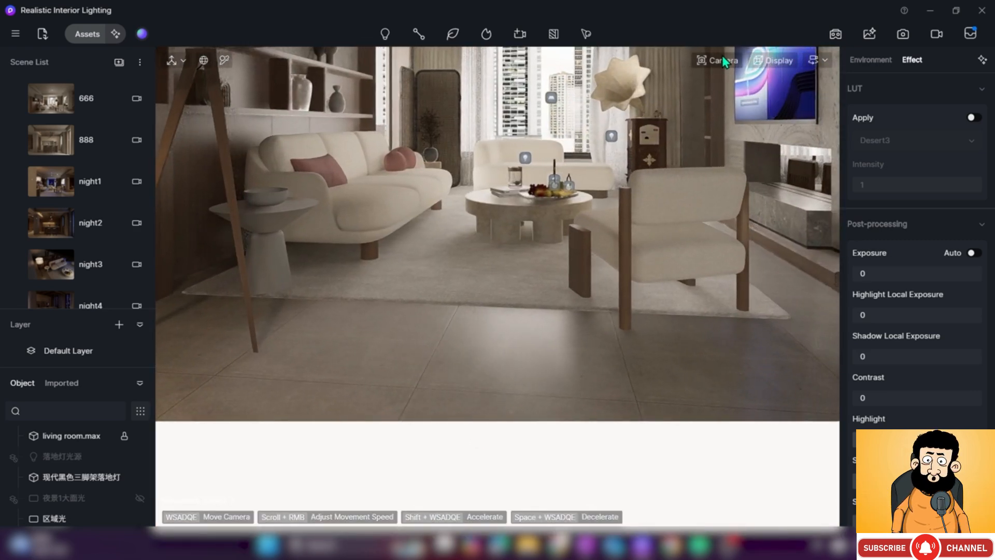
{"action": "left_click", "coordinate": [717, 60]}
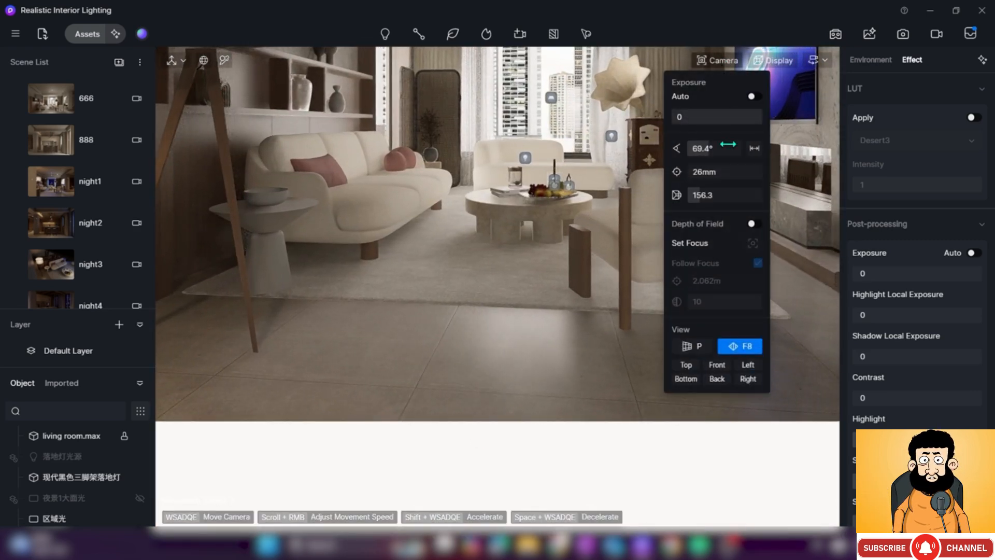
{"action": "left_click_drag", "start_coordinate": [714, 198], "coordinate": [611, 217]}
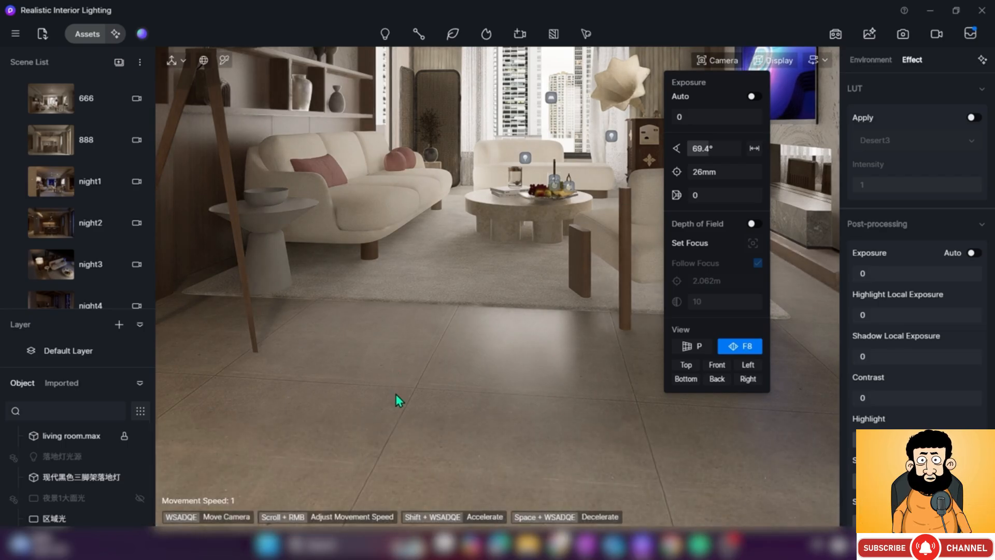
Reframe the living room from a higher viewpoint and look over the Material category of the online asset library
{"action": "key", "text": "s"}
{"action": "right_click_drag", "start_coordinate": [520, 387], "coordinate": [526, 279]}
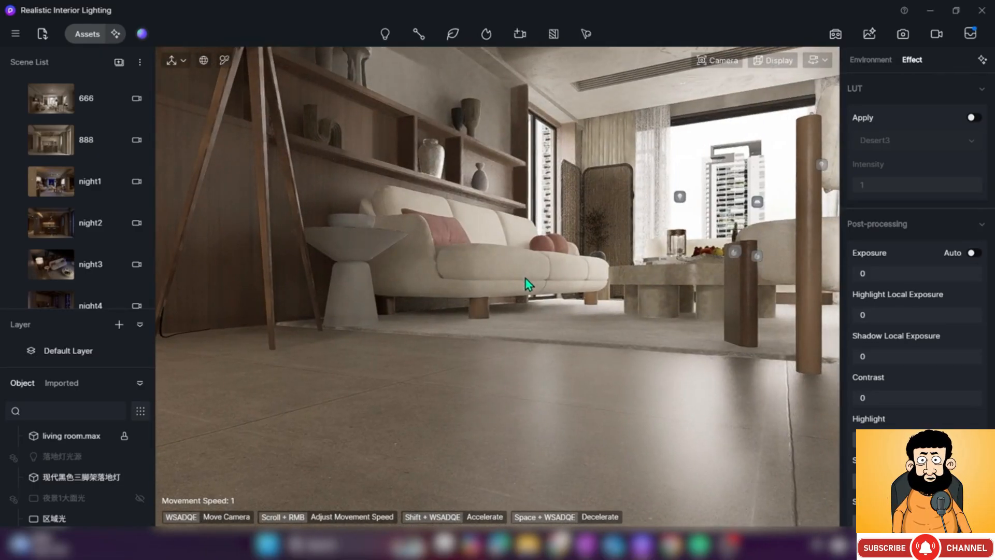
{"action": "key", "text": "q"}
{"action": "key", "text": "q"}
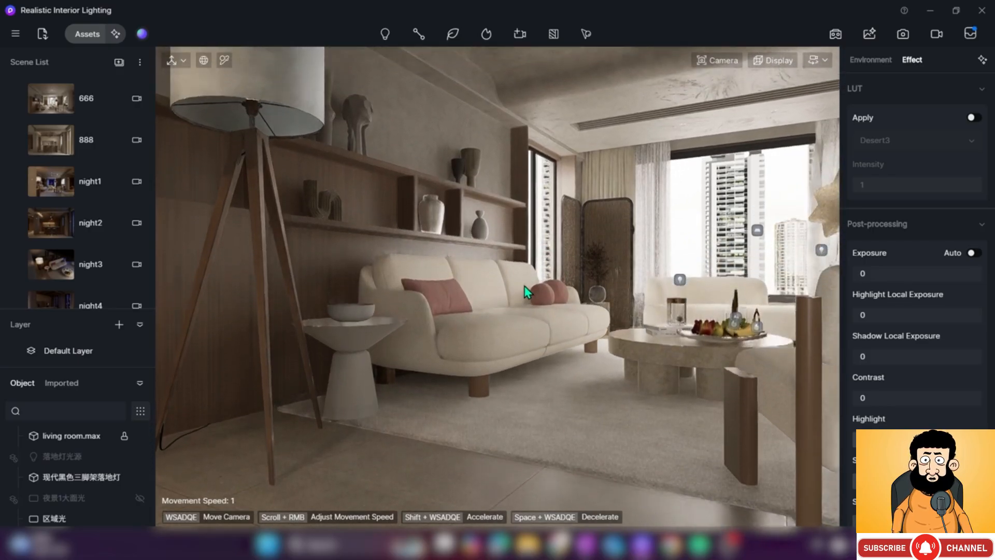
{"action": "left_click", "coordinate": [87, 34]}
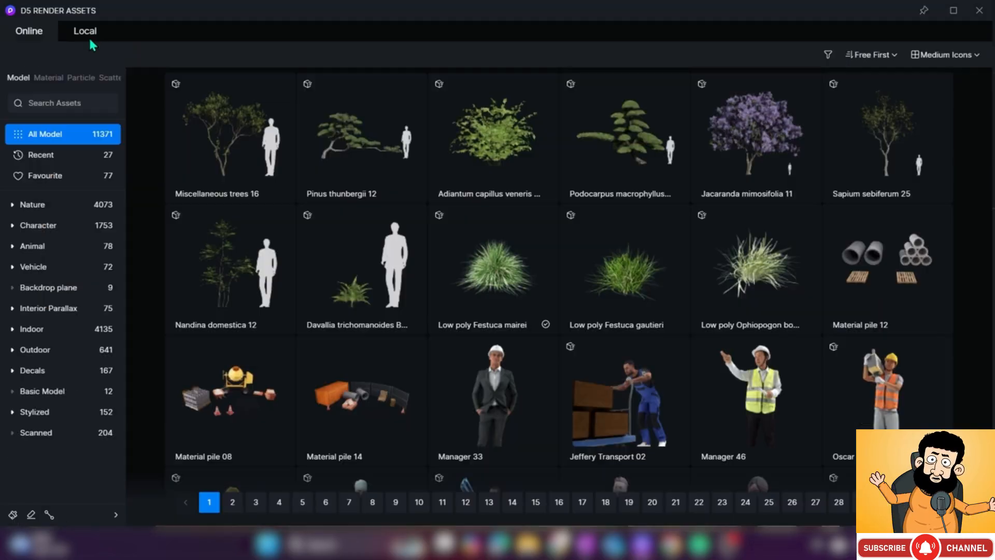
{"action": "left_click", "coordinate": [52, 79]}
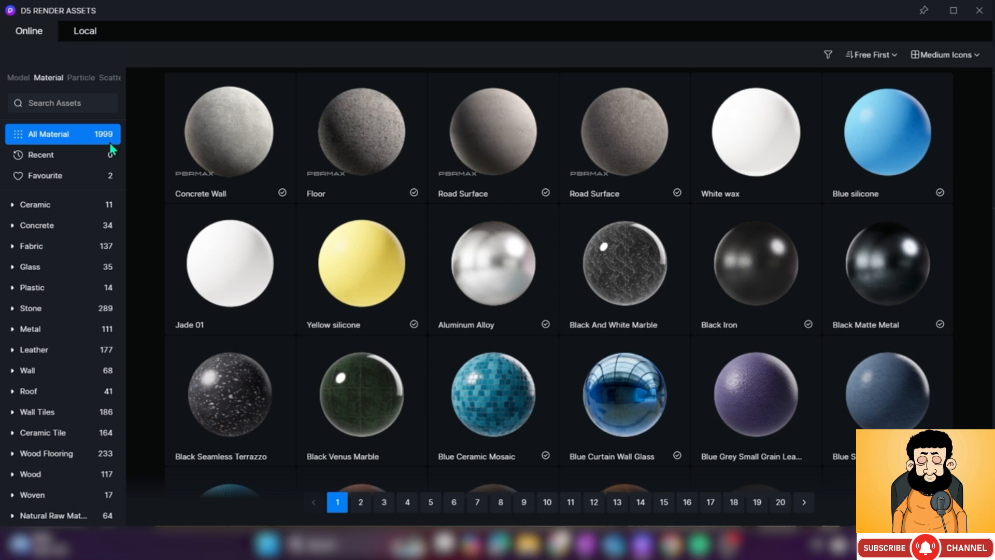
{"action": "left_click", "coordinate": [979, 10]}
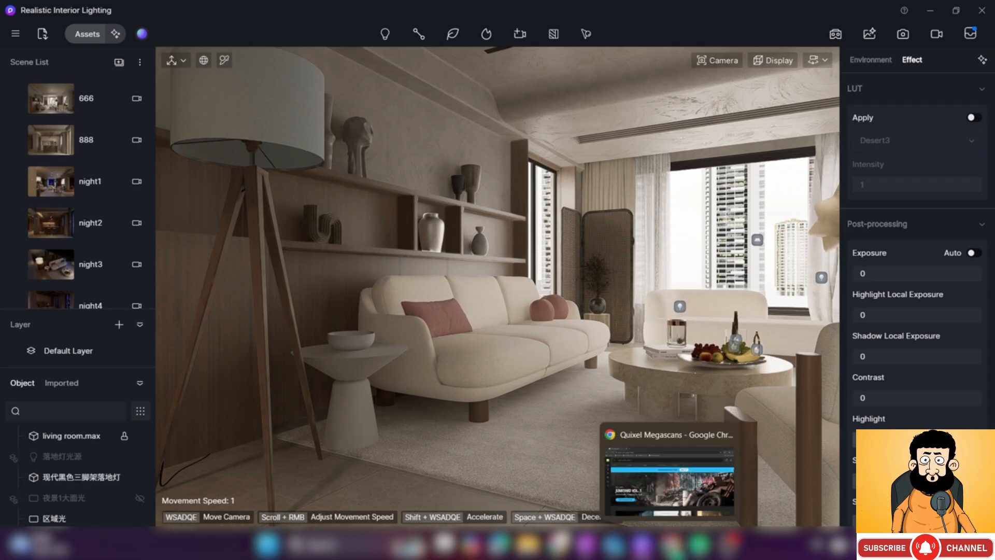
Switch to the Quixel Megascans page in Chrome and look over its featured collections and new surfaces
{"action": "left_click", "coordinate": [673, 547]}
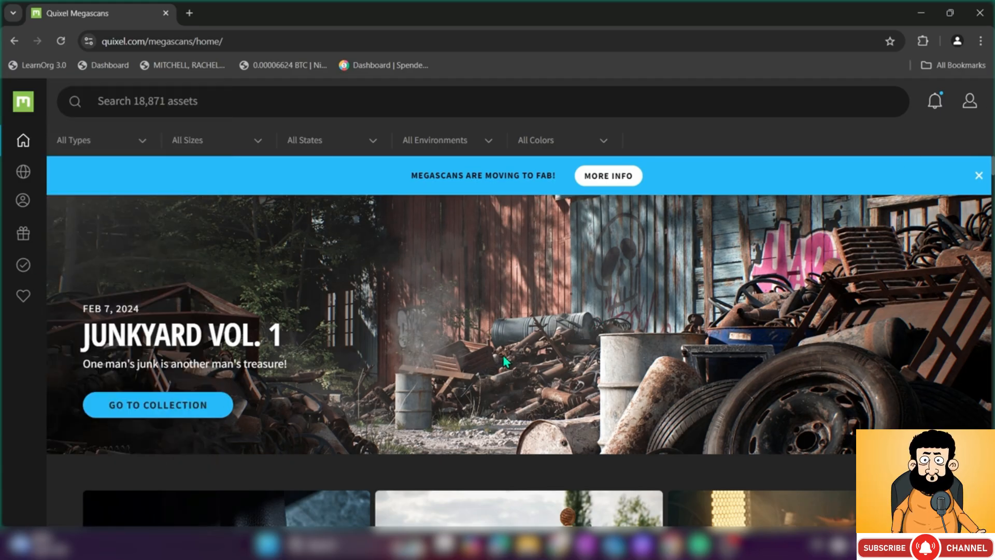
{"action": "scroll", "coordinate": [517, 350], "scroll_direction": "down", "scroll_amount": 1}
{"action": "scroll", "coordinate": [518, 344], "scroll_direction": "down", "scroll_amount": 3}
{"action": "scroll", "coordinate": [559, 311], "scroll_direction": "up", "scroll_amount": 4}
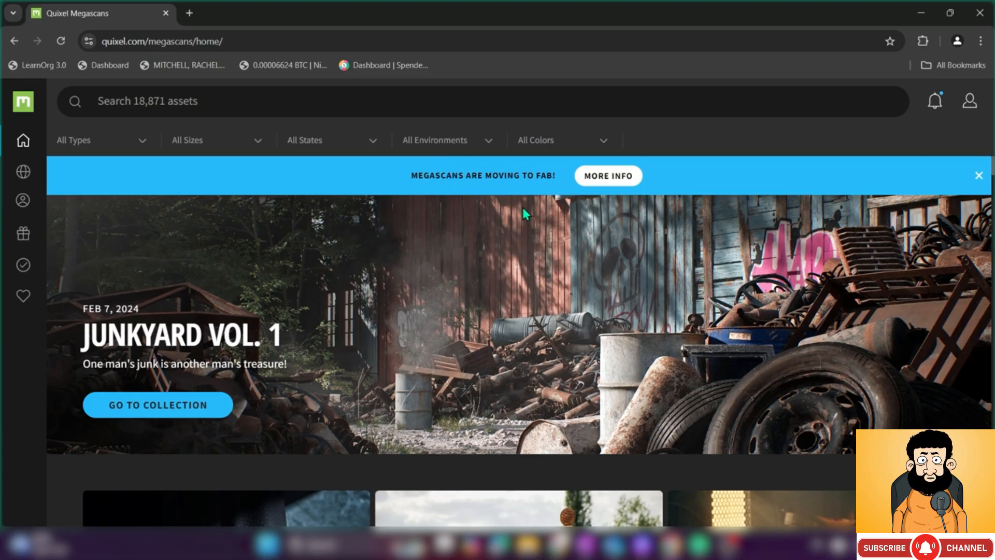
{"action": "scroll", "coordinate": [596, 364], "scroll_direction": "down", "scroll_amount": 1}
{"action": "scroll", "coordinate": [537, 202], "scroll_direction": "up", "scroll_amount": 1}
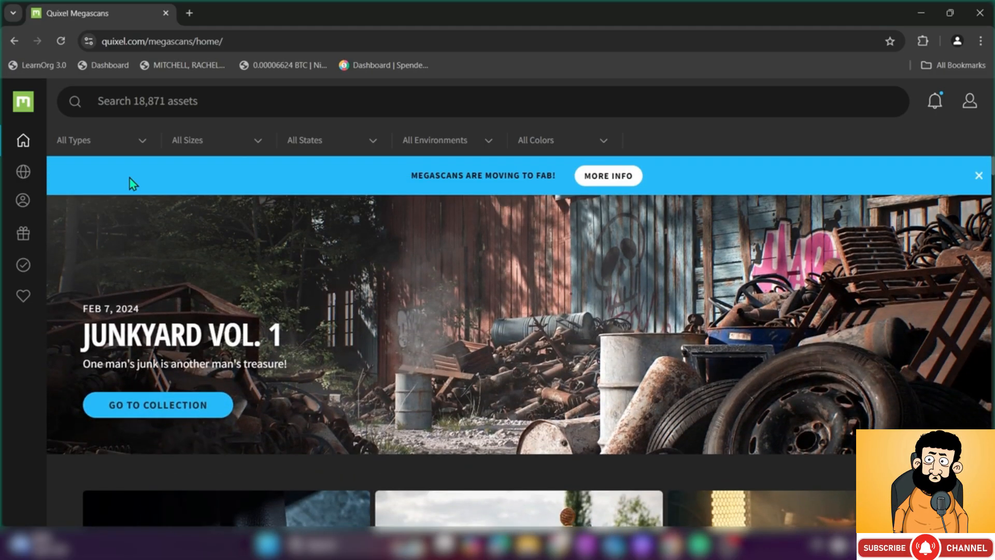
{"action": "scroll", "coordinate": [472, 235], "scroll_direction": "down", "scroll_amount": 5}
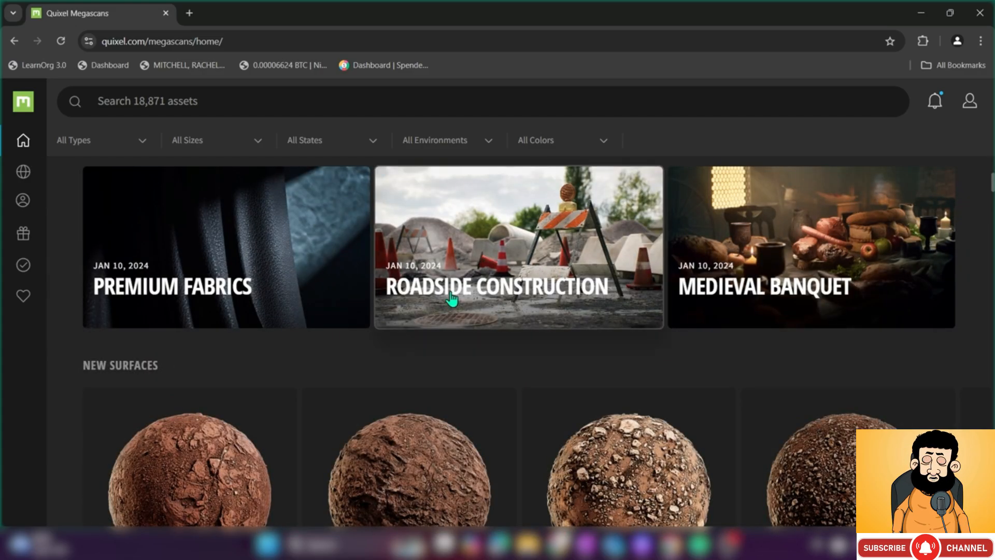
{"action": "scroll", "coordinate": [486, 376], "scroll_direction": "down", "scroll_amount": 2}
{"action": "scroll", "coordinate": [503, 373], "scroll_direction": "down", "scroll_amount": 3}
{"action": "scroll", "coordinate": [415, 347], "scroll_direction": "up", "scroll_amount": 8}
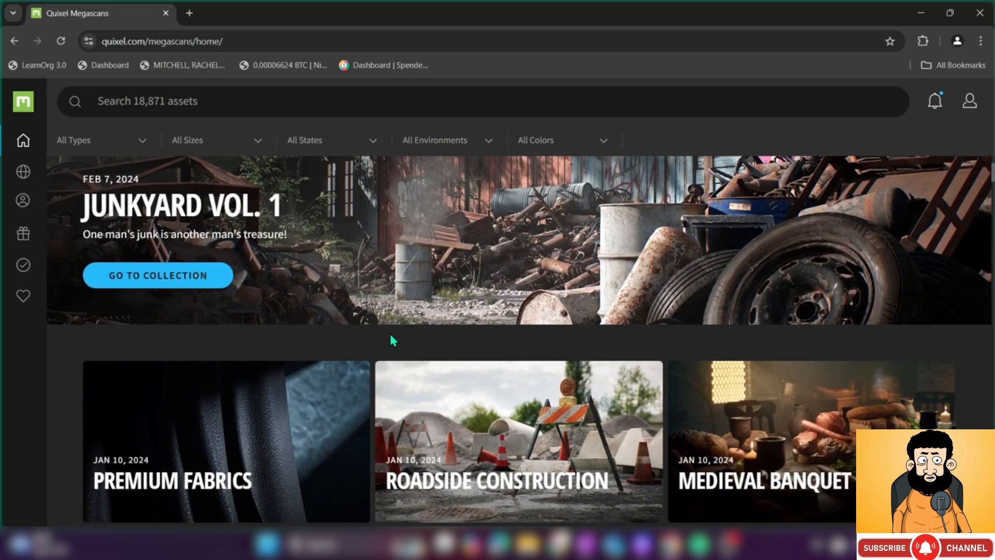
Search Megascans for Tile and browse the resulting 3D assets and tile surfaces
{"action": "left_click", "coordinate": [218, 101]}
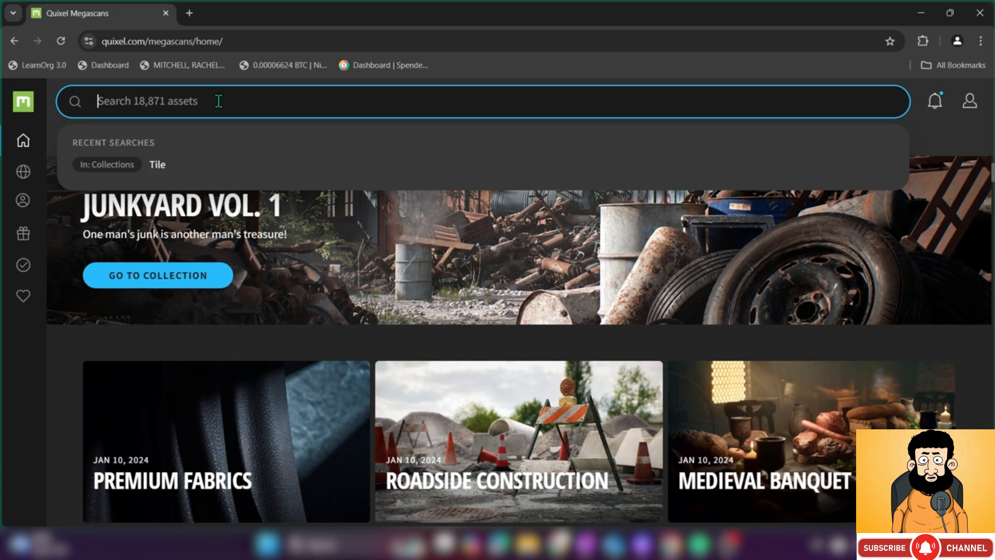
{"action": "left_click", "coordinate": [193, 170]}
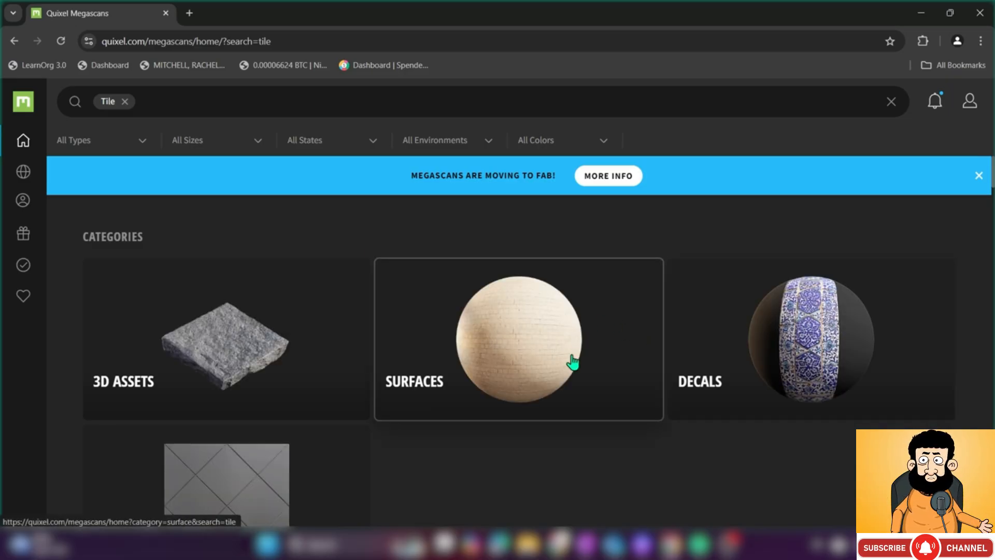
{"action": "scroll", "coordinate": [601, 371], "scroll_direction": "down", "scroll_amount": 2}
{"action": "scroll", "coordinate": [634, 379], "scroll_direction": "down", "scroll_amount": 15}
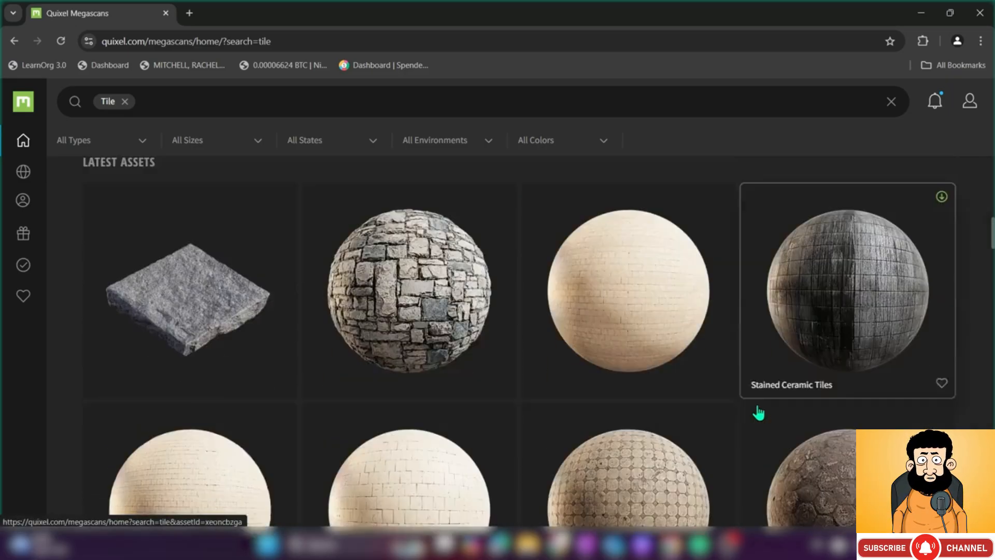
{"action": "scroll", "coordinate": [573, 351], "scroll_direction": "down", "scroll_amount": 8}
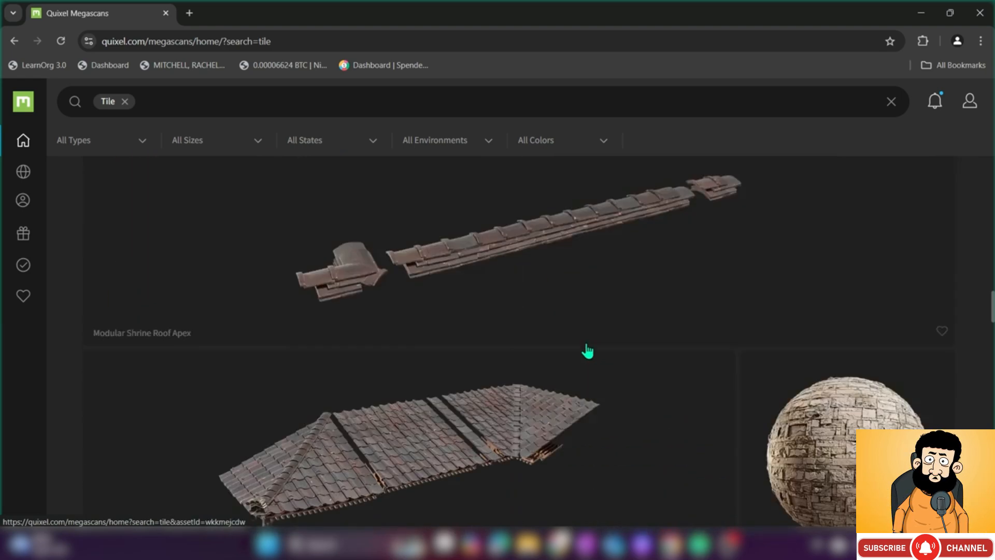
{"action": "scroll", "coordinate": [590, 354], "scroll_direction": "down", "scroll_amount": 10}
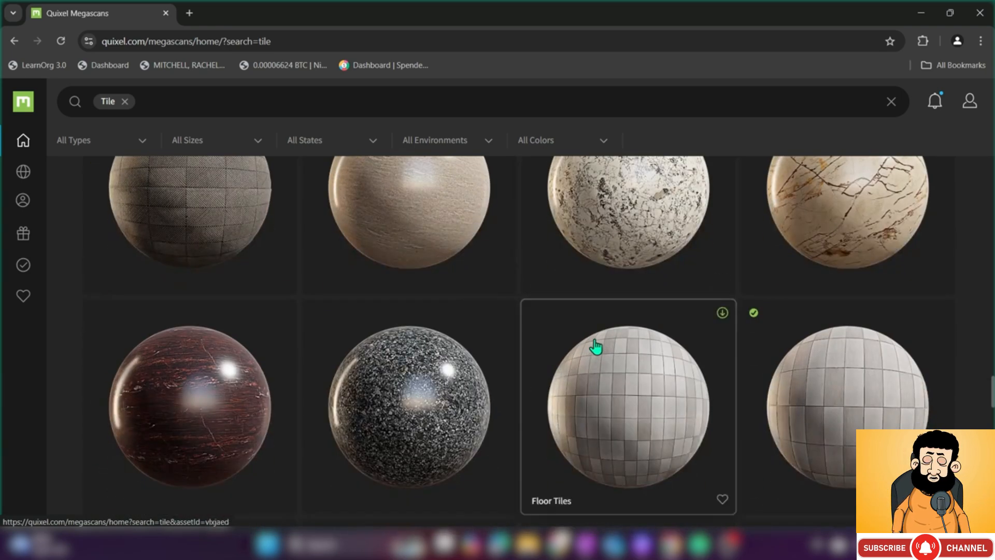
{"action": "scroll", "coordinate": [567, 339], "scroll_direction": "down", "scroll_amount": 3}
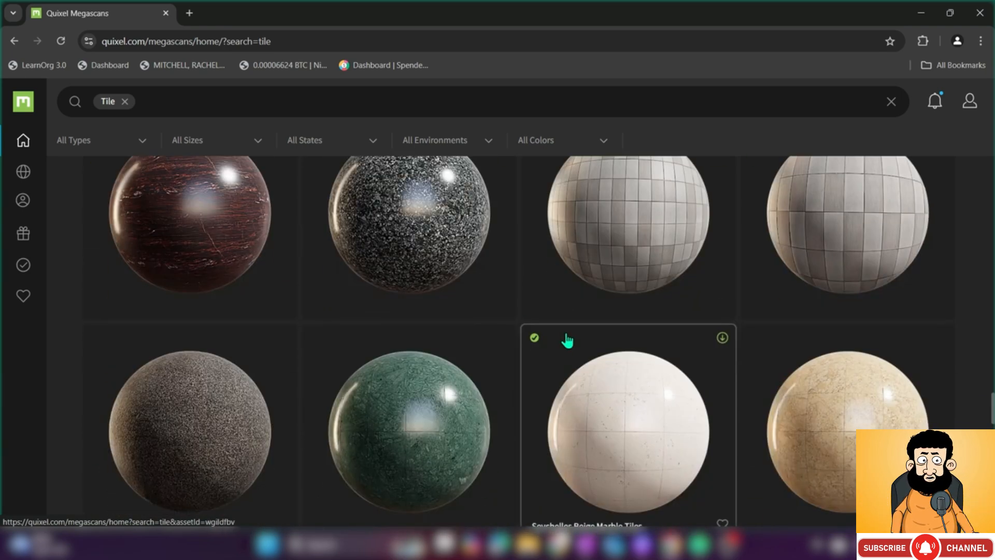
{"action": "scroll", "coordinate": [568, 339], "scroll_direction": "down", "scroll_amount": 5}
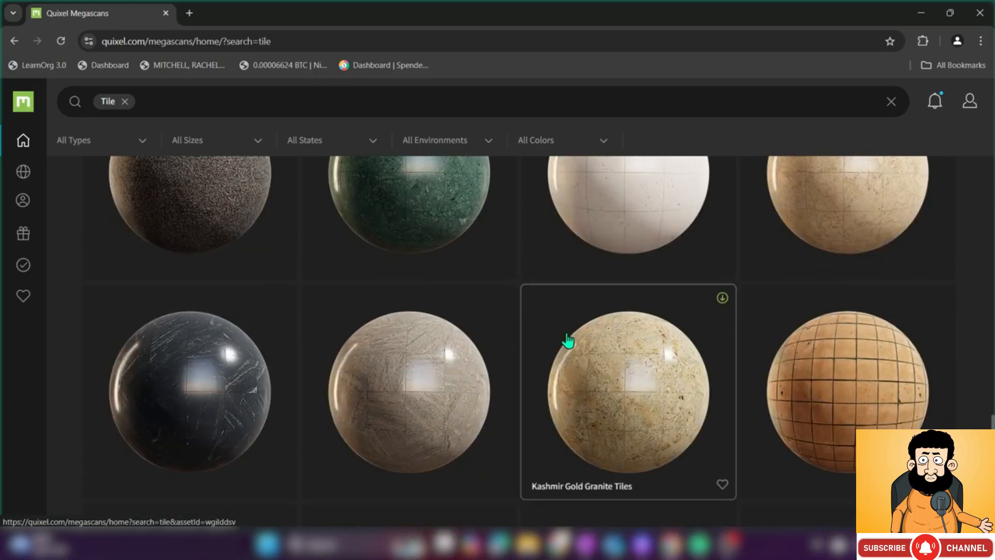
{"action": "scroll", "coordinate": [575, 340], "scroll_direction": "down", "scroll_amount": 10}
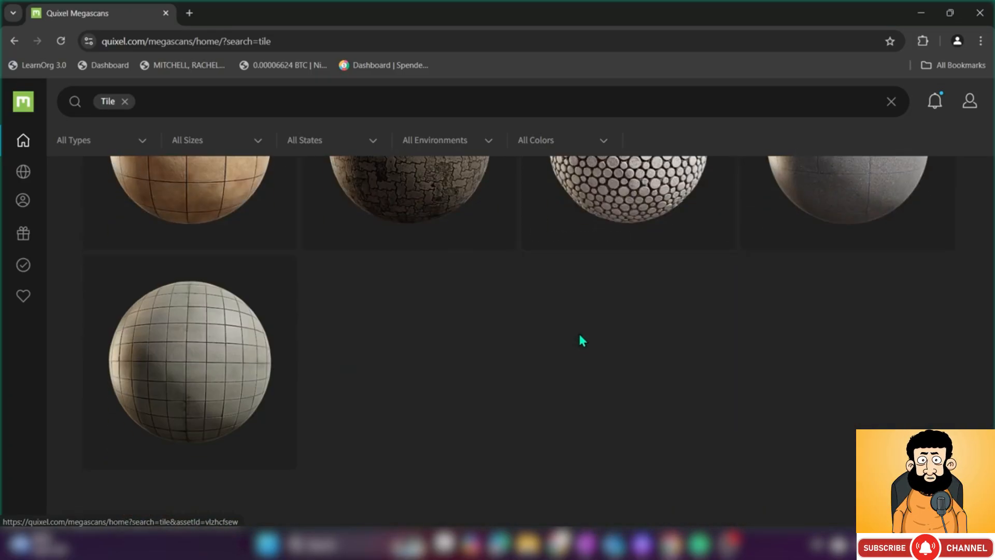
{"action": "scroll", "coordinate": [580, 337], "scroll_direction": "down", "scroll_amount": 6}
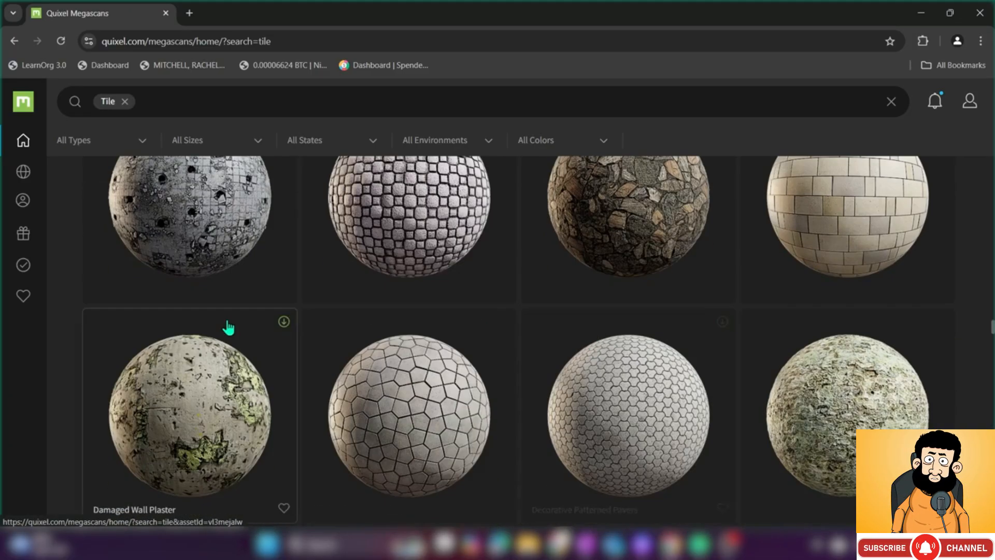
Switch to D5 Render, pick the living room's floor material, and review its normal, specular, roughness, metallic and AO maps
{"action": "left_click", "coordinate": [644, 547]}
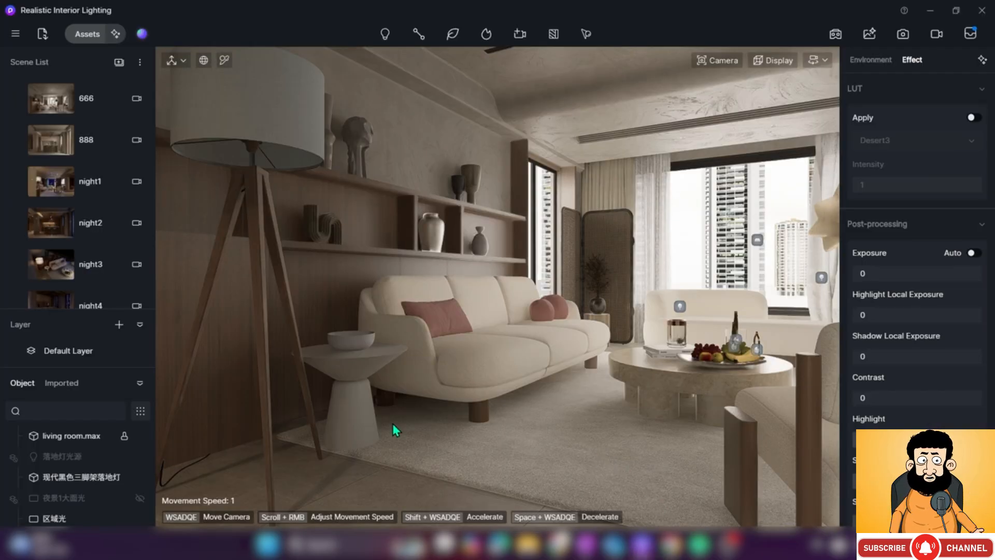
{"action": "key", "text": "i"}
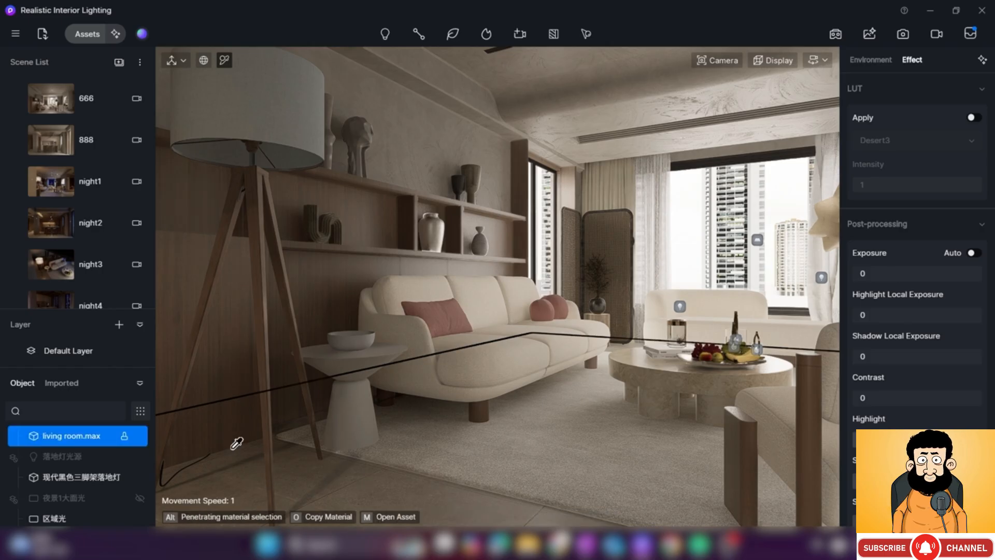
{"action": "left_click", "coordinate": [280, 461]}
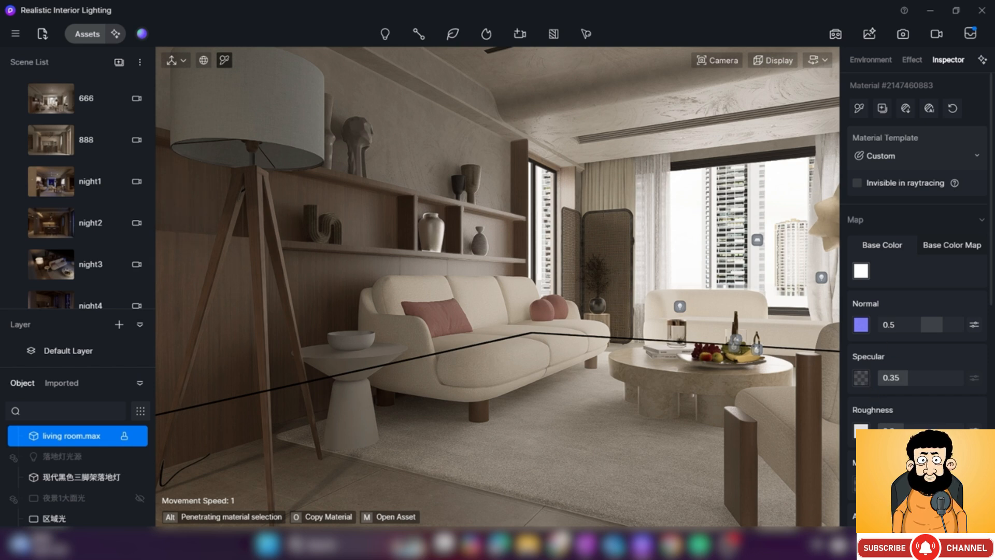
{"action": "scroll", "coordinate": [874, 350], "scroll_direction": "down", "scroll_amount": 3}
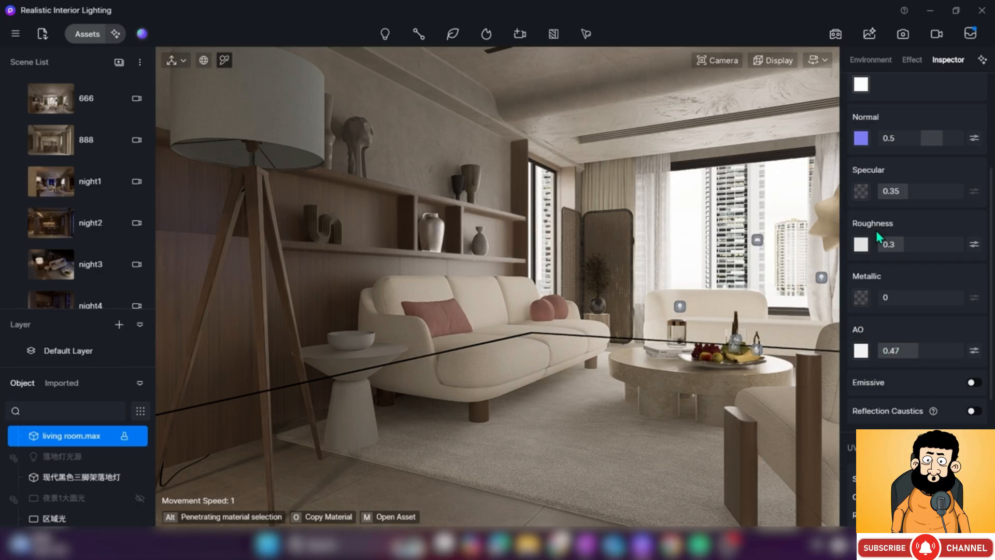
{"action": "scroll", "coordinate": [881, 241], "scroll_direction": "up", "scroll_amount": 2}
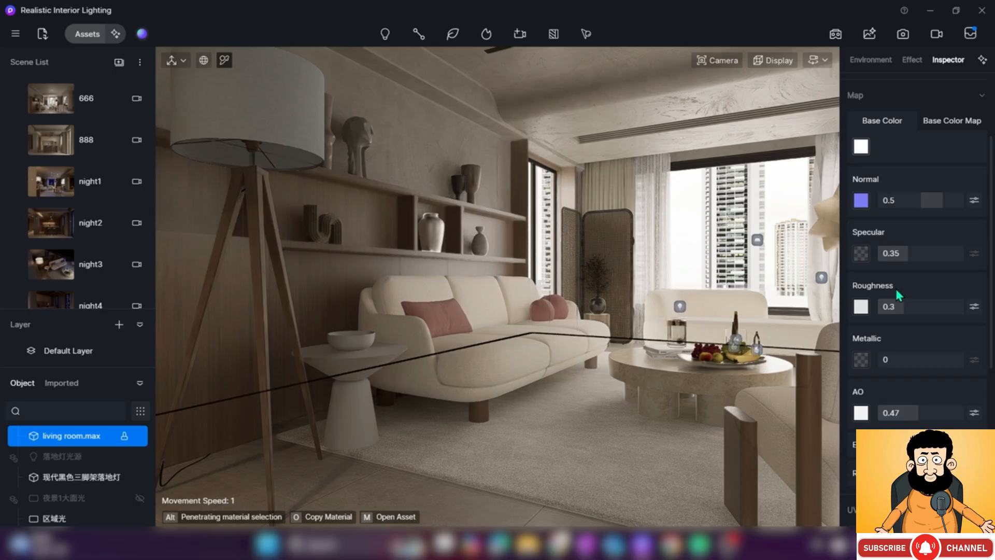
{"action": "scroll", "coordinate": [894, 287], "scroll_direction": "up", "scroll_amount": 2}
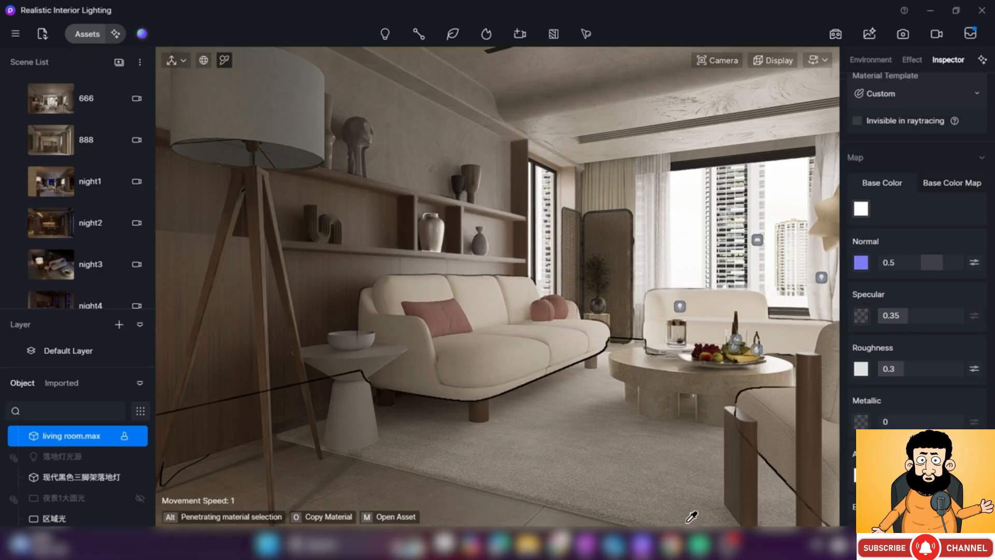
Switch to Megascans in Chrome and download the Flagstone Floor surface at 8K resolution
{"action": "mouse_move", "coordinate": [672, 544]}
{"action": "left_click", "coordinate": [668, 471]}
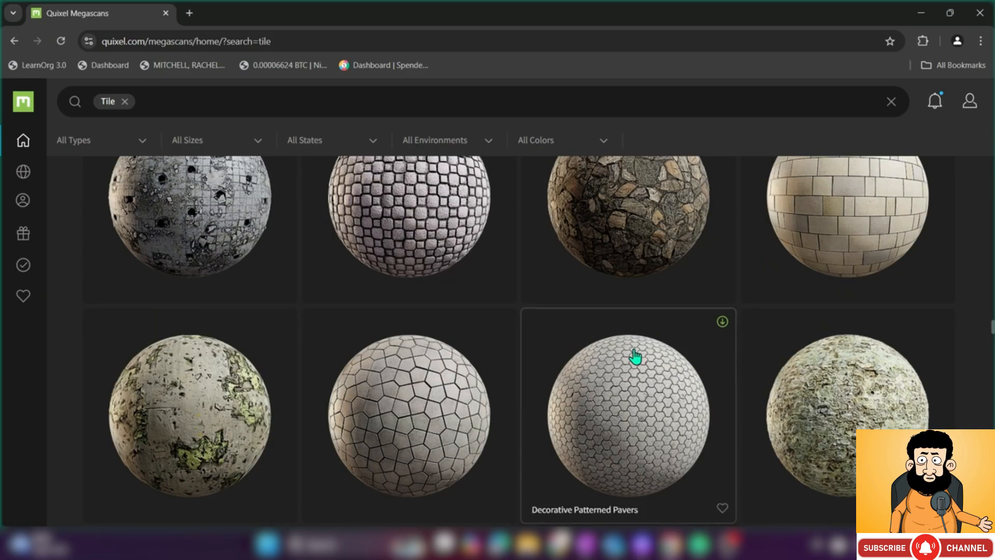
{"action": "left_click", "coordinate": [641, 225]}
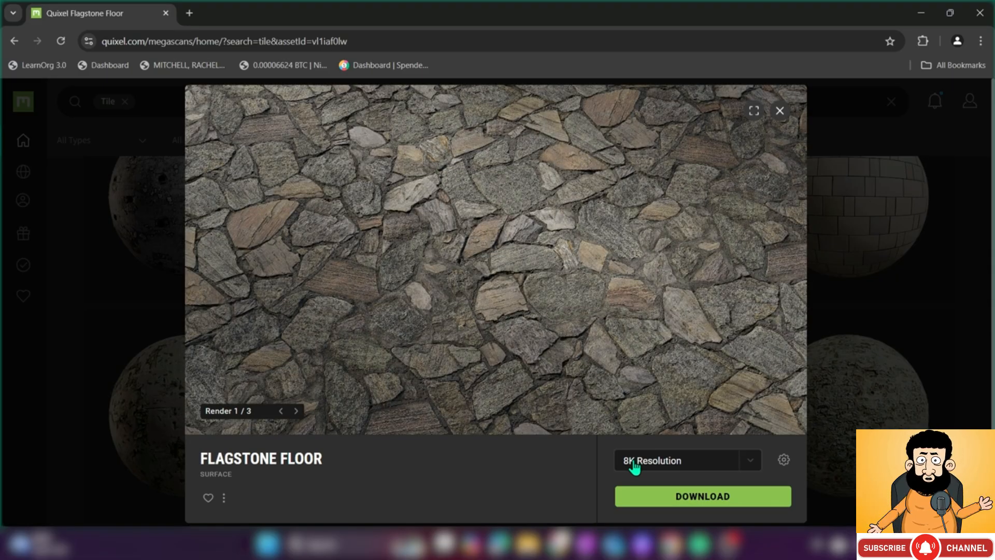
{"action": "left_click", "coordinate": [701, 499]}
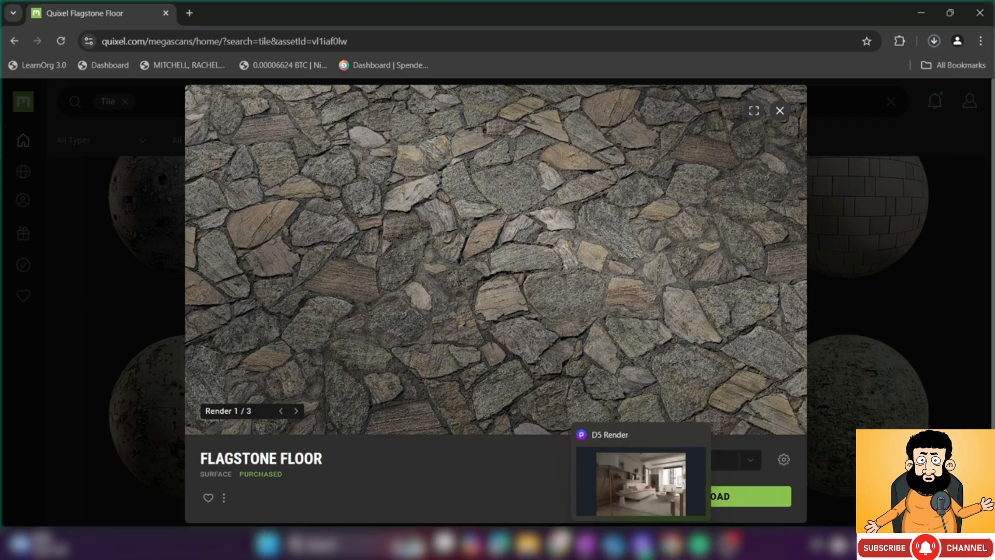
Switch to D5 Render and replace the floor material's base color map with wgildfbv_8K_Albedo.jpg from the Marble_Tile_wgildfbv_8K_surface_ms folder
{"action": "left_click", "coordinate": [641, 544]}
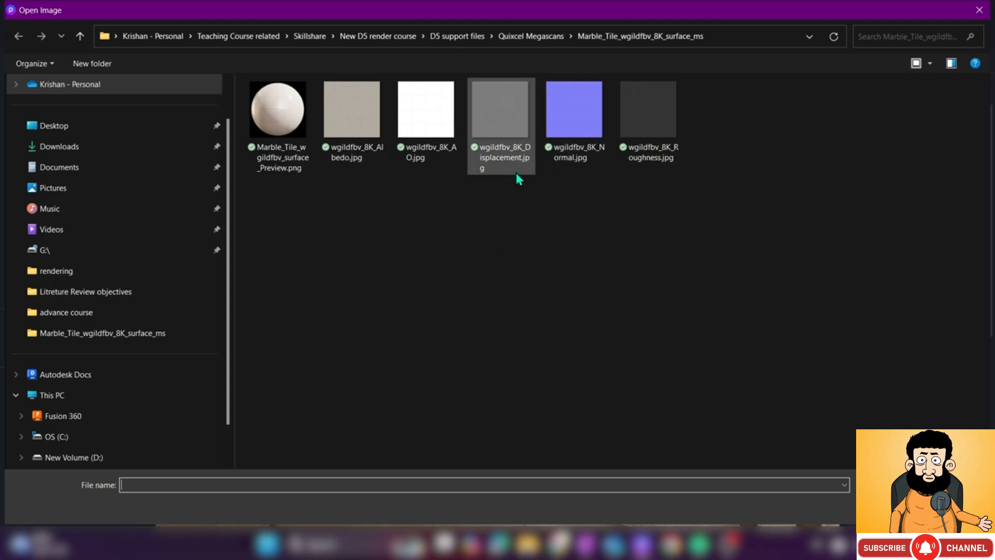
{"action": "left_click", "coordinate": [978, 10]}
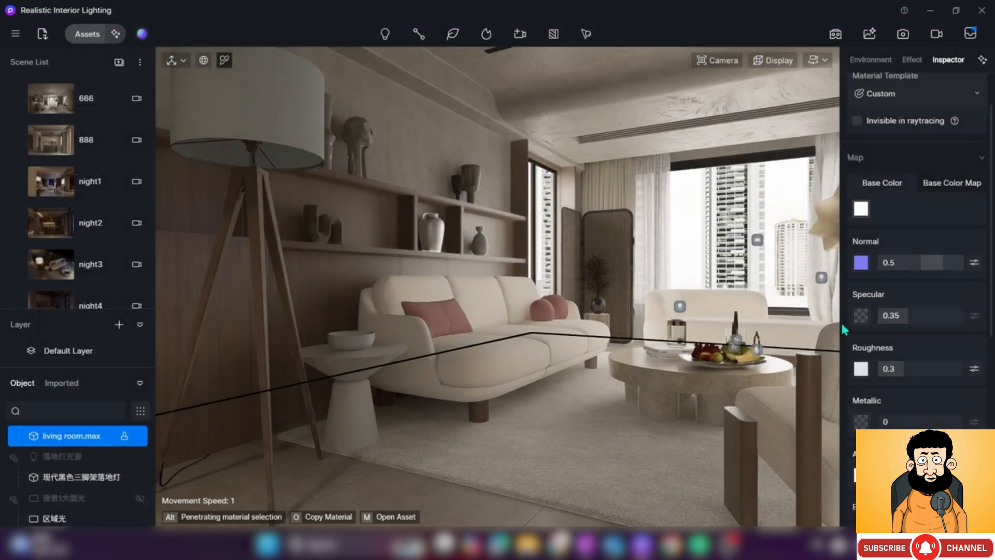
{"action": "left_click", "coordinate": [862, 210]}
{"action": "left_click", "coordinate": [303, 487]}
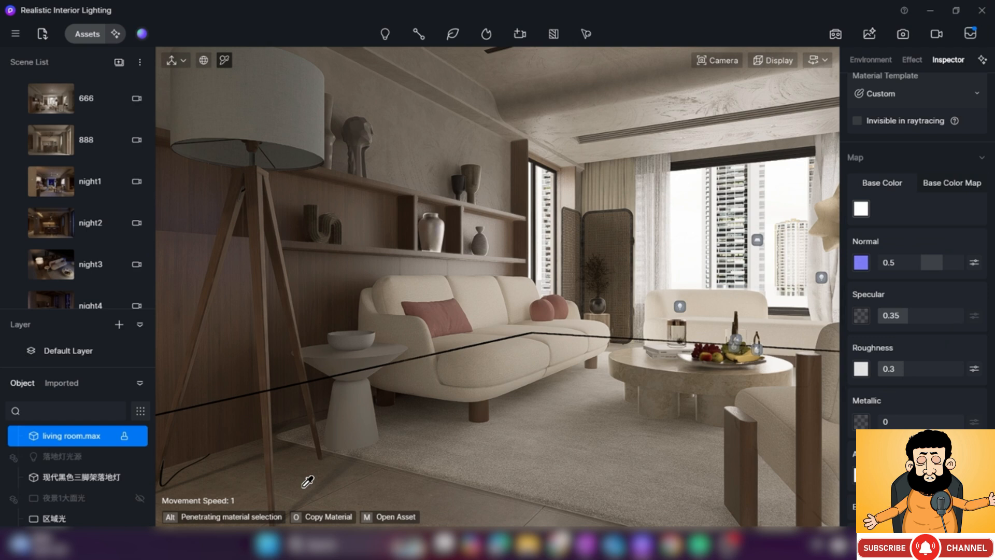
{"action": "left_click", "coordinate": [861, 208]}
{"action": "left_click", "coordinate": [948, 184]}
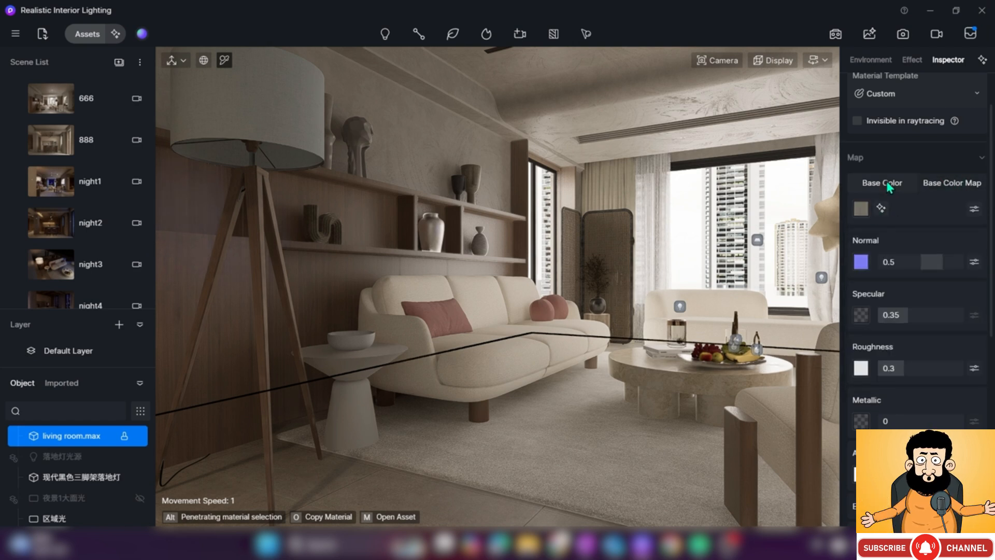
{"action": "left_click", "coordinate": [862, 209]}
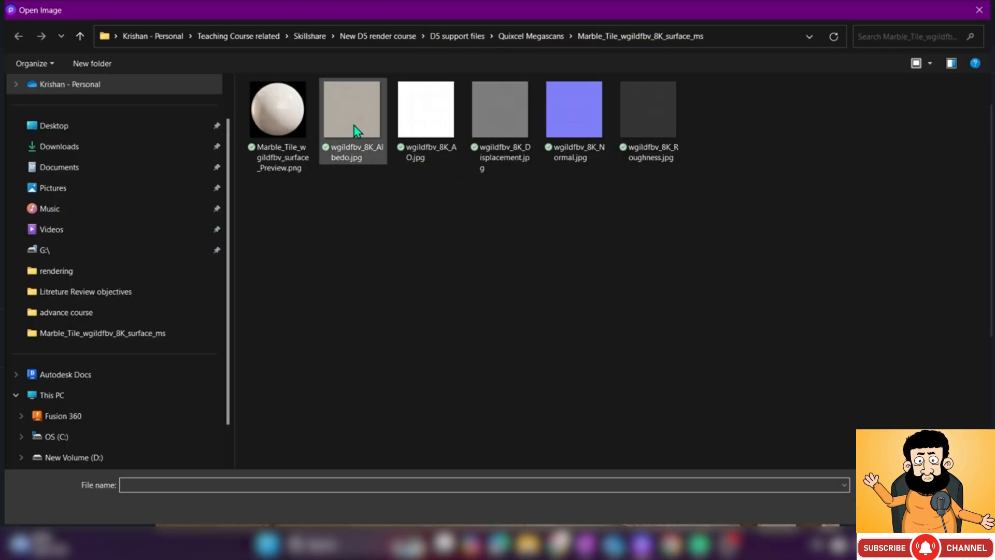
{"action": "double_click", "coordinate": [353, 126]}
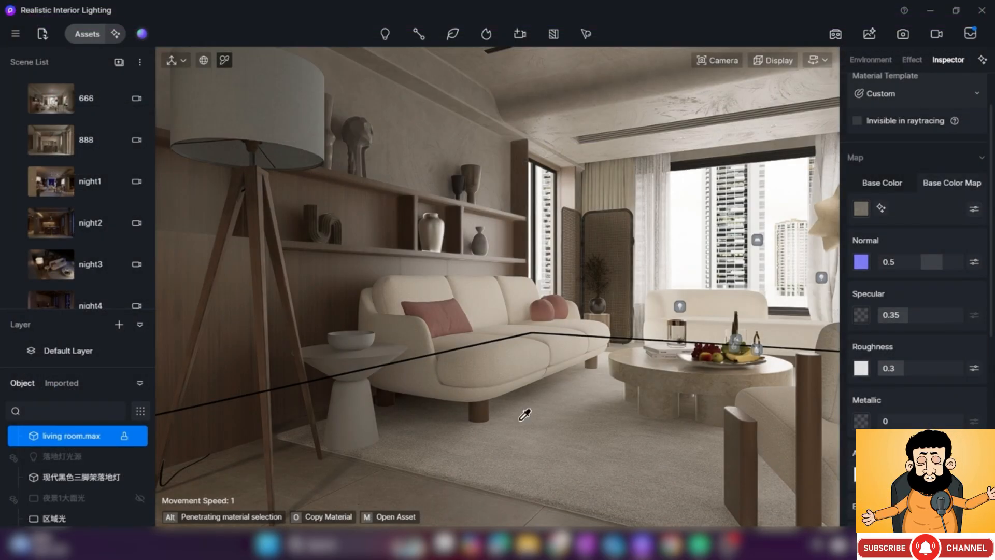
{"action": "right_click_drag", "start_coordinate": [521, 394], "coordinate": [383, 468]}
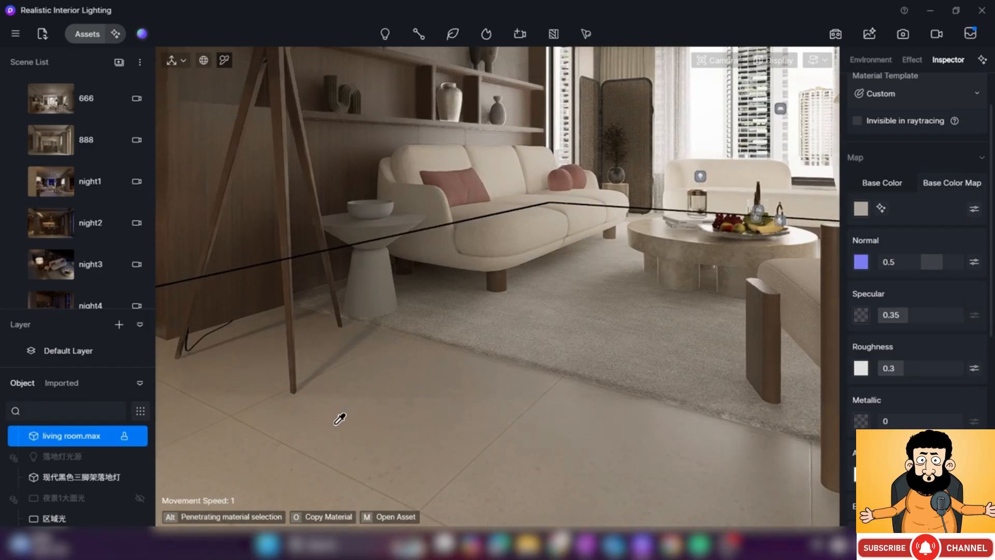
Replace the floor material's normal map with wgildfbv_8K_Normal.jpg from the Marble_Tile_wgildfbv_8K_surface_ms folder
{"action": "right_click_drag", "start_coordinate": [452, 423], "coordinate": [494, 380]}
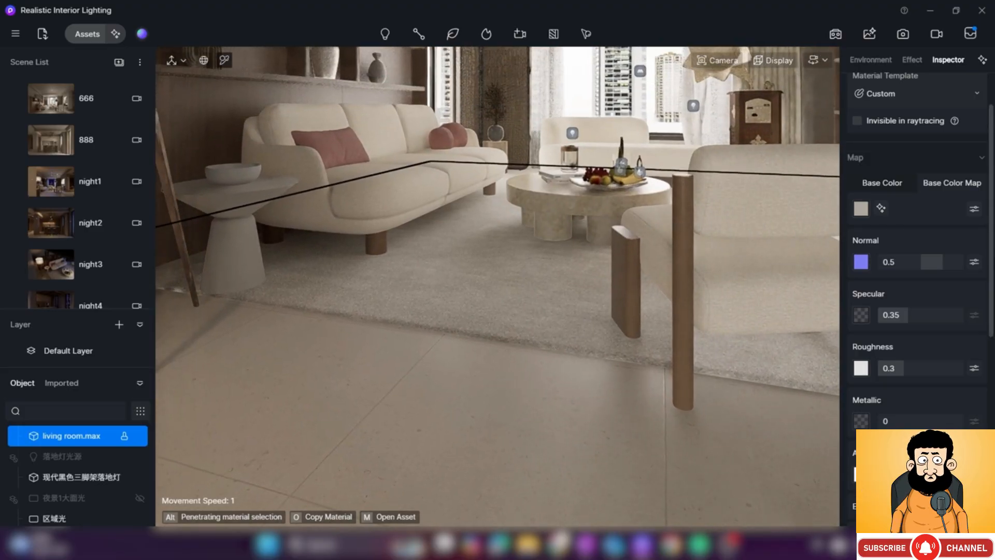
{"action": "left_click", "coordinate": [863, 268]}
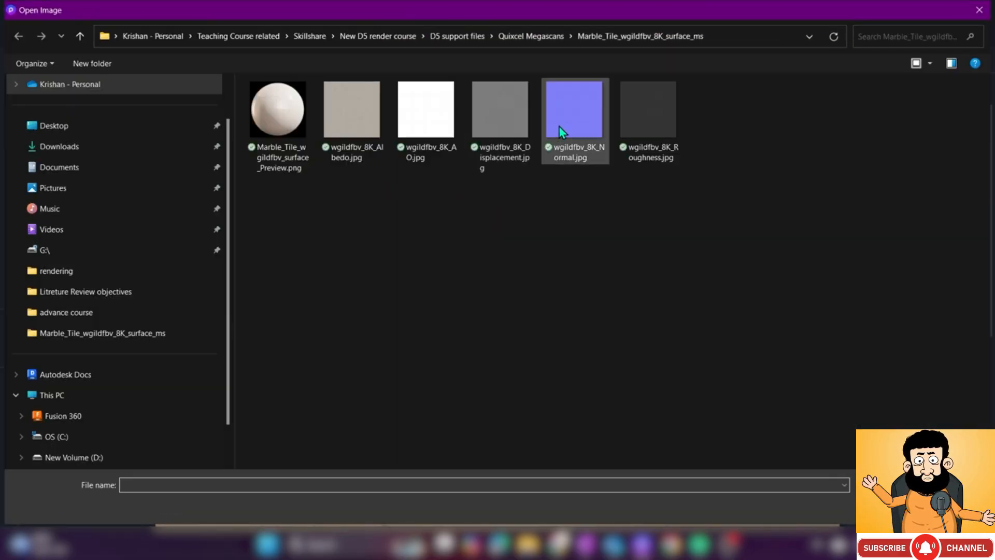
{"action": "double_click", "coordinate": [592, 135]}
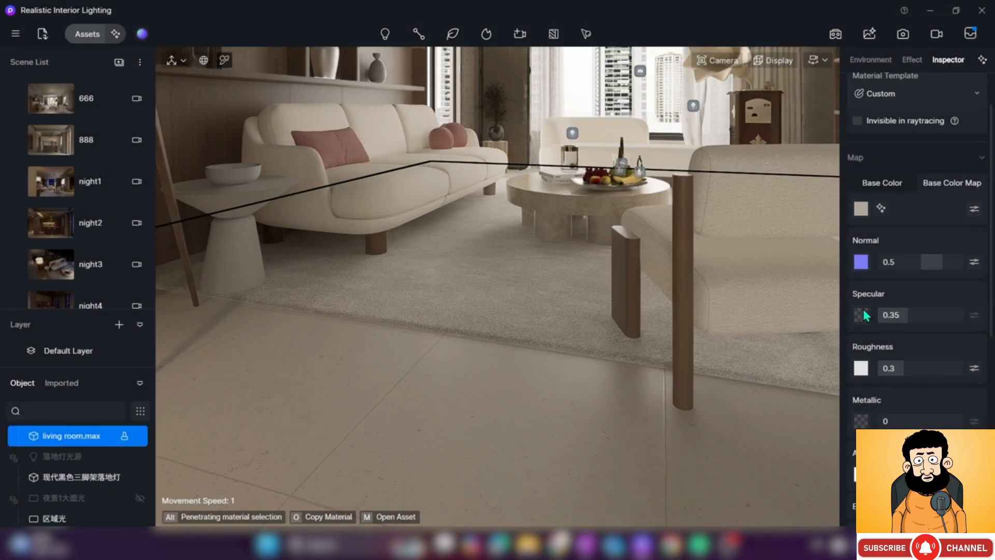
Try wgildfbv_8K_Displacement.jpg as the floor material's roughness map
{"action": "left_click", "coordinate": [861, 370]}
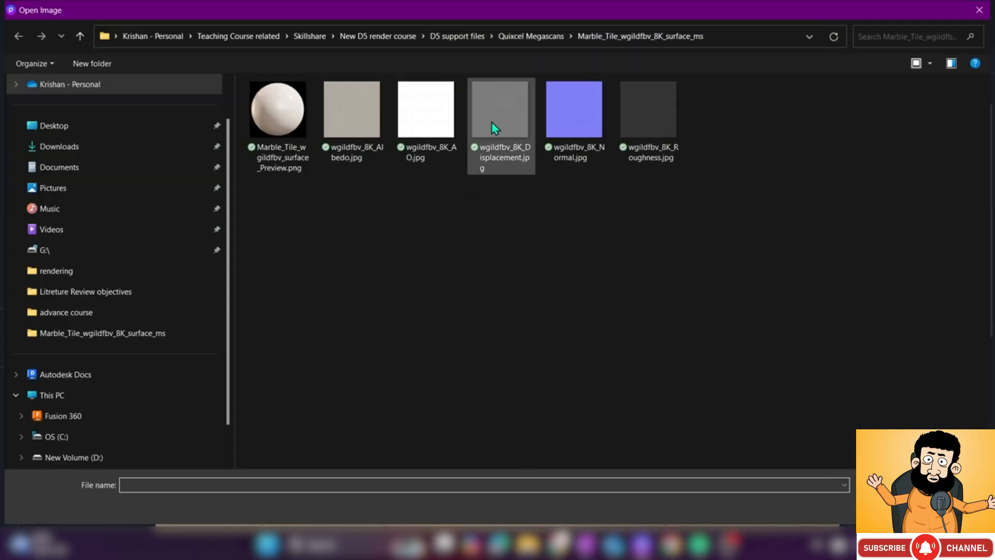
{"action": "left_click", "coordinate": [508, 157]}
{"action": "double_click", "coordinate": [508, 156]}
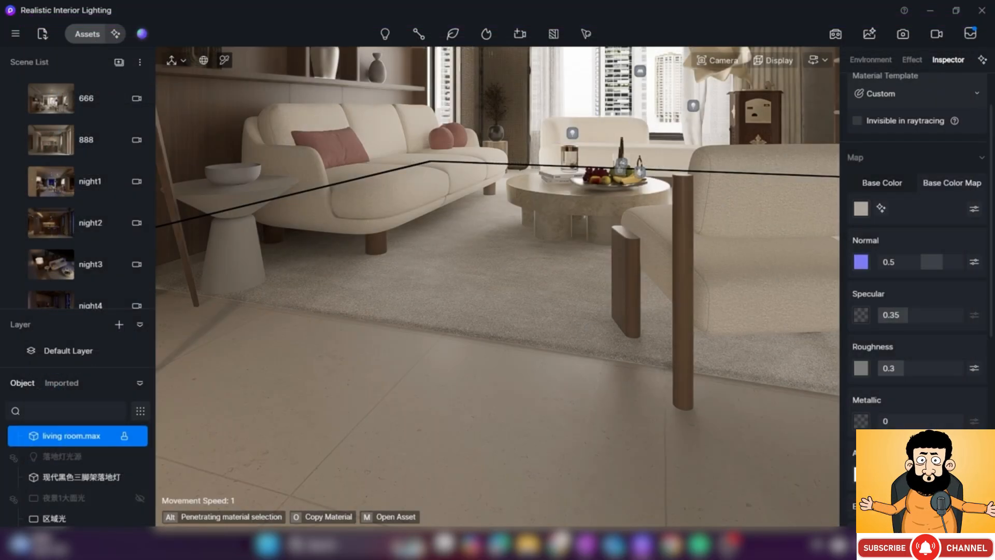
Replace the floor material's AO map with wgildfbv_8K_AO.jpg
{"action": "left_click", "coordinate": [860, 419]}
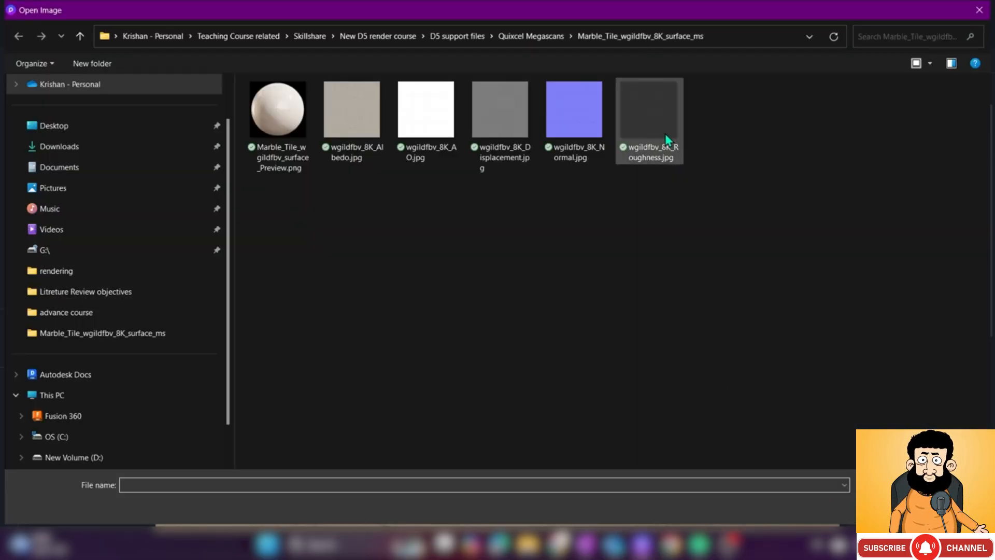
{"action": "left_click", "coordinate": [420, 112]}
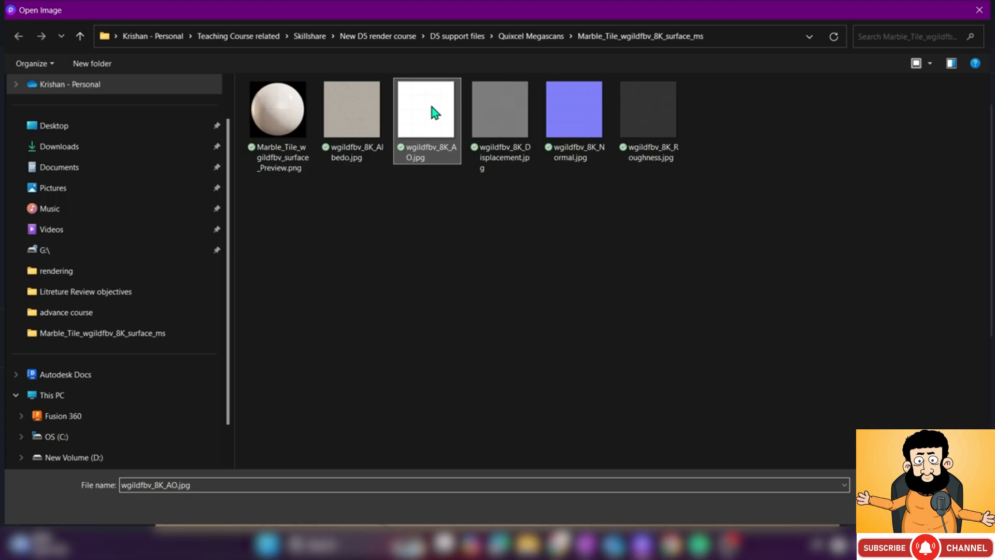
{"action": "left_click", "coordinate": [887, 508]}
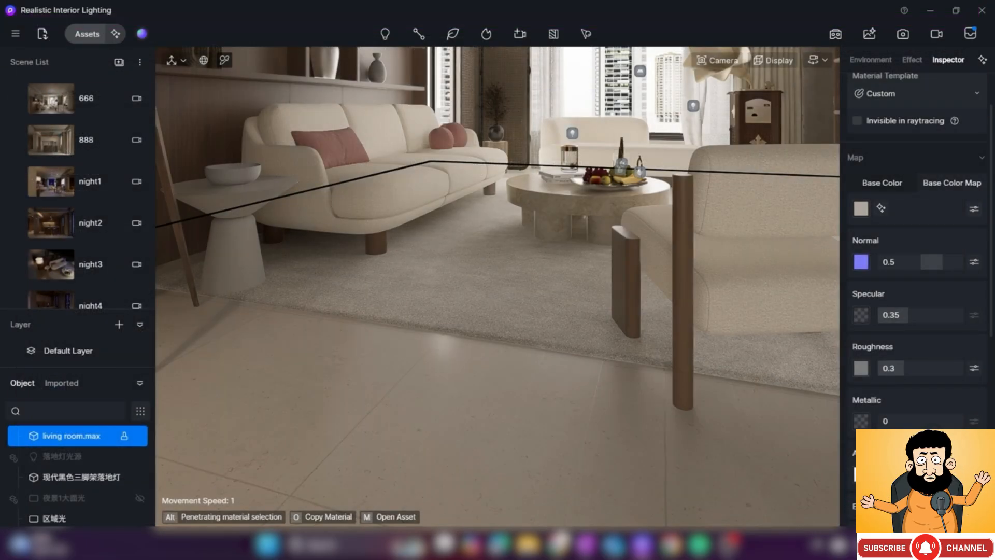
Replace the floor material's roughness map with wgildfbv_8K_Roughness.jpg
{"action": "left_click", "coordinate": [861, 368]}
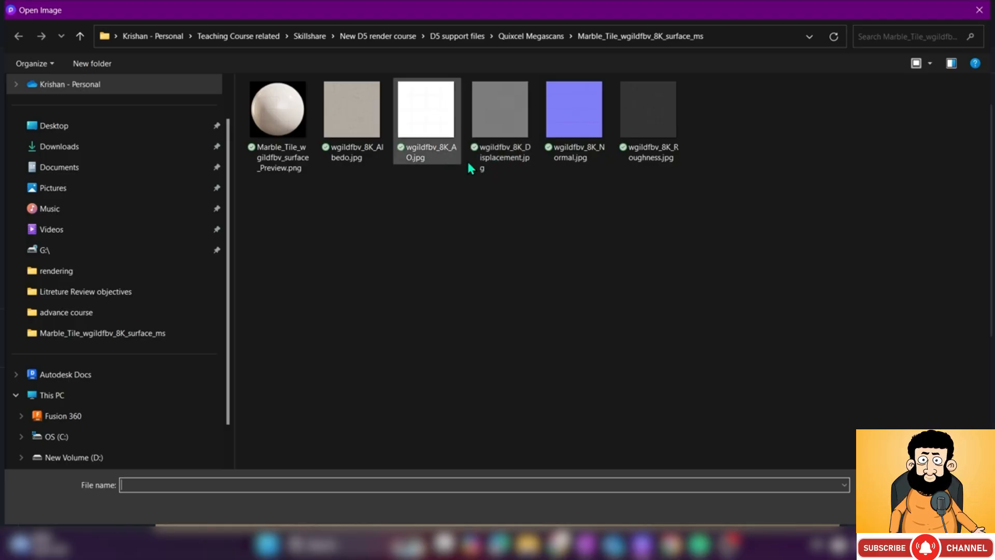
{"action": "left_click", "coordinate": [669, 146]}
{"action": "left_click", "coordinate": [893, 507]}
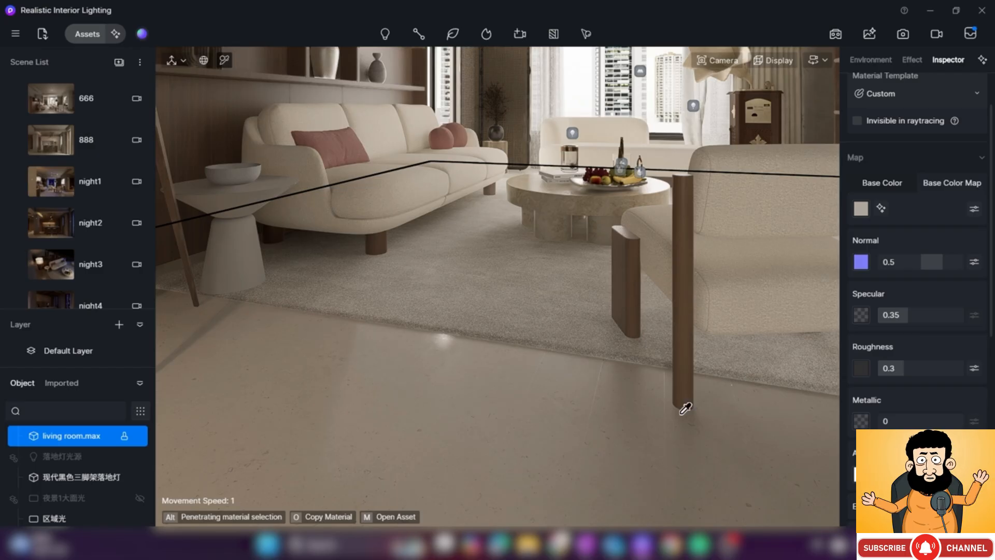
Examine the new marble tile texture on the floor up close and review the material's map and UV settings
{"action": "right_click_drag", "start_coordinate": [556, 339], "coordinate": [537, 412]}
{"action": "key", "text": "q"}
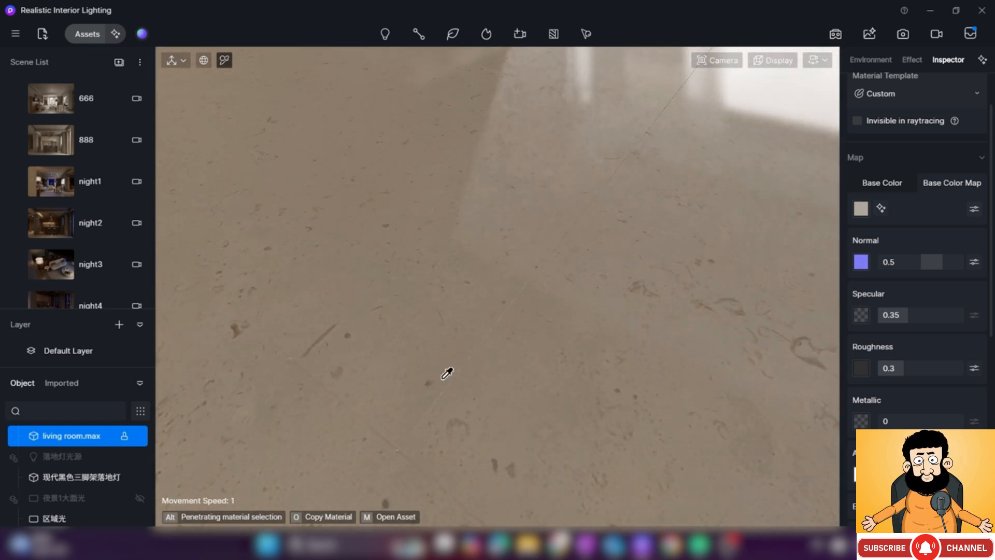
{"action": "scroll", "coordinate": [991, 253], "scroll_direction": "up", "scroll_amount": 2}
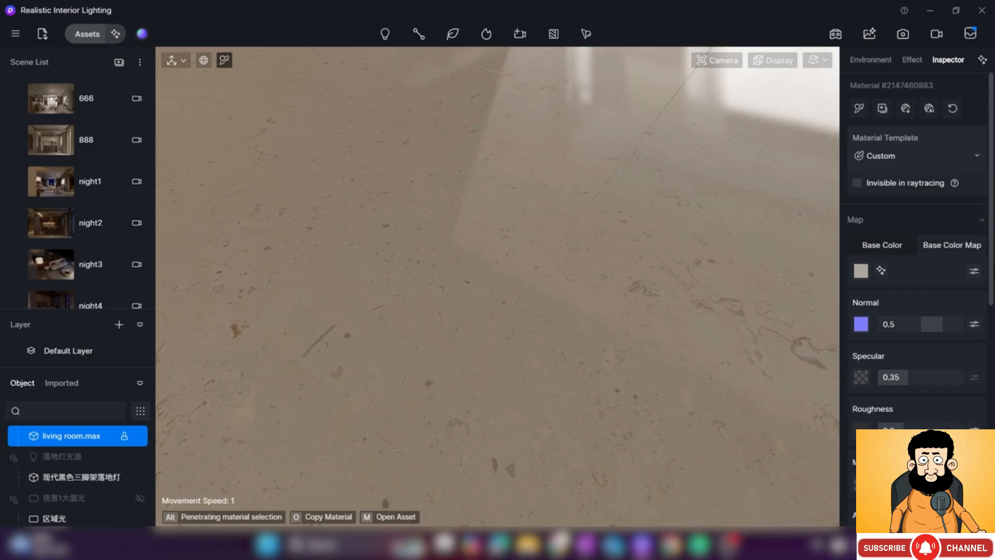
{"action": "scroll", "coordinate": [917, 259], "scroll_direction": "down", "scroll_amount": 6}
{"action": "scroll", "coordinate": [917, 259], "scroll_direction": "down", "scroll_amount": 2}
{"action": "scroll", "coordinate": [917, 259], "scroll_direction": "up", "scroll_amount": 6}
{"action": "scroll", "coordinate": [917, 259], "scroll_direction": "up", "scroll_amount": 2}
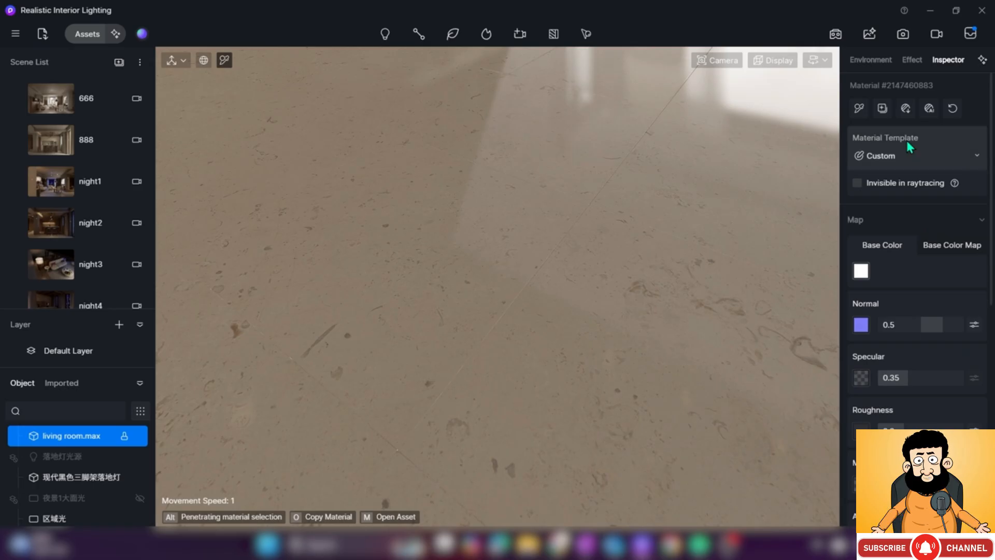
Deselect and pick the floor material again, and set its linked UV stretch to 1.06 in X and Y
{"action": "key", "text": "Escape"}
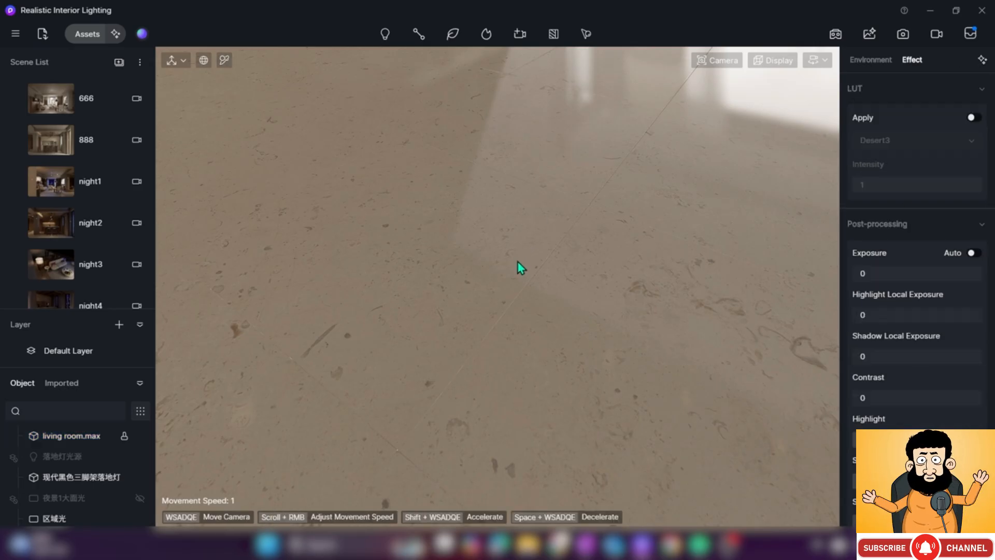
{"action": "key", "text": "i"}
{"action": "left_click", "coordinate": [501, 264]}
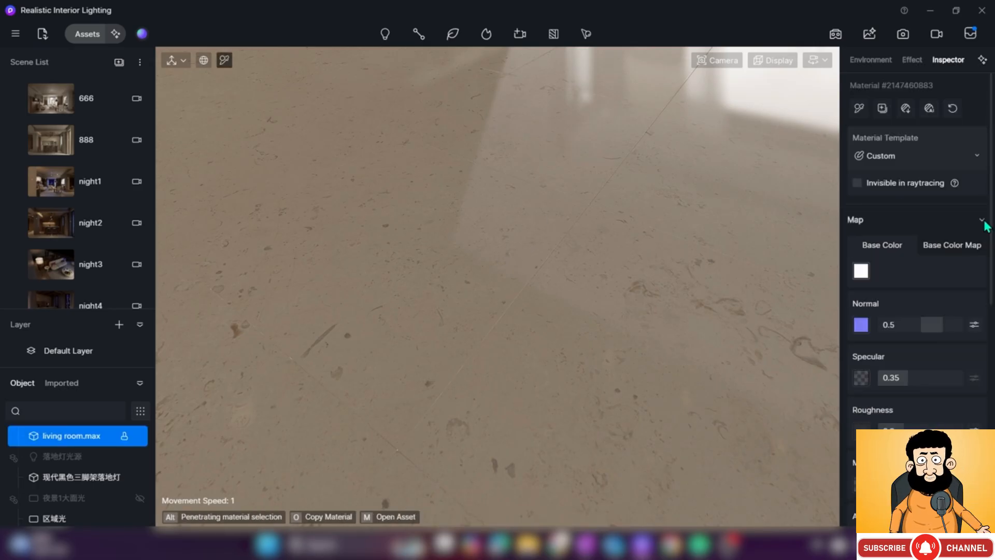
{"action": "scroll", "coordinate": [917, 259], "scroll_direction": "down", "scroll_amount": 2}
{"action": "scroll", "coordinate": [917, 259], "scroll_direction": "down", "scroll_amount": 4}
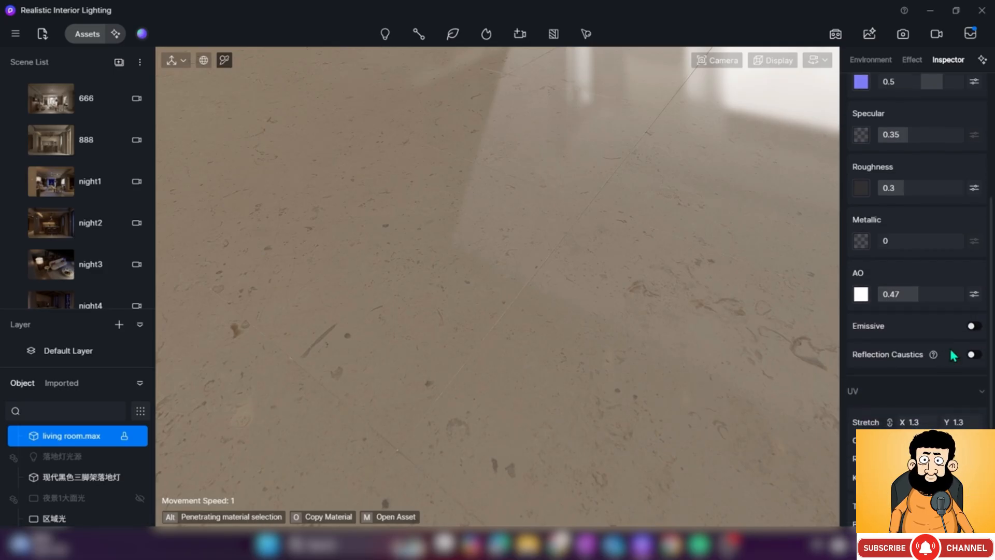
{"action": "left_click_drag", "start_coordinate": [917, 424], "coordinate": [908, 428]}
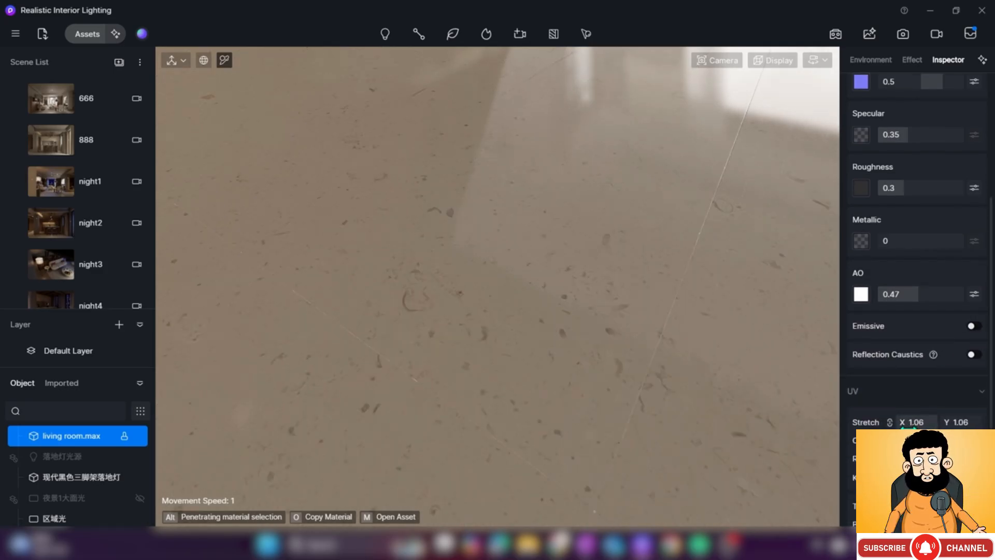
Try UV stretch values of 1.51, 1.25 and 0.89 on the floor material to compare the tile scale
{"action": "right_click_drag", "start_coordinate": [542, 311], "coordinate": [542, 282]}
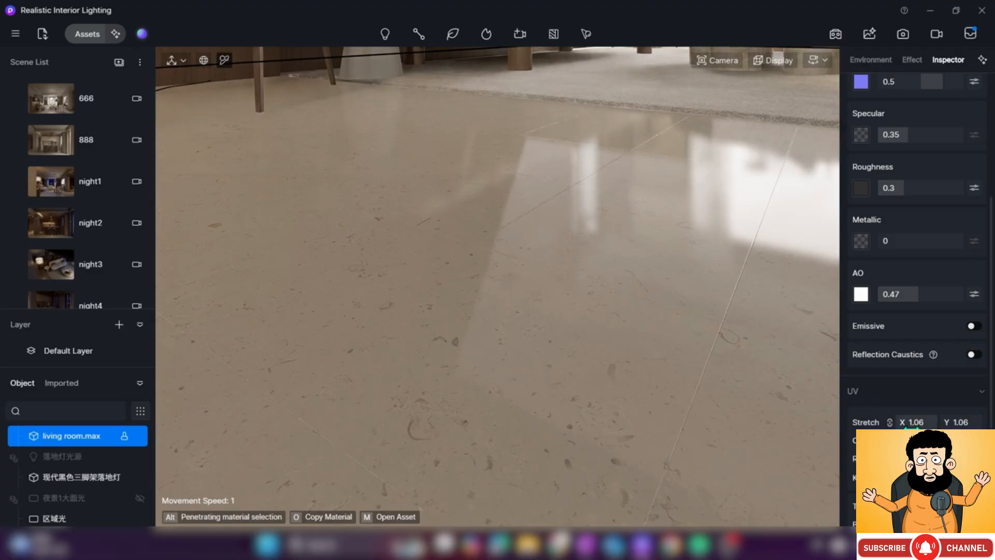
{"action": "left_click_drag", "start_coordinate": [905, 429], "coordinate": [933, 426]}
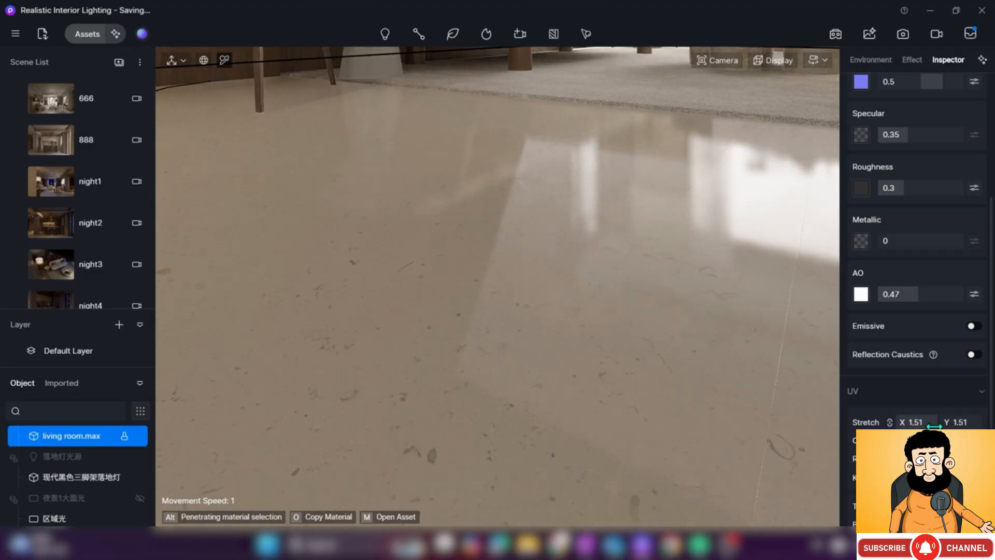
{"action": "key", "text": "s"}
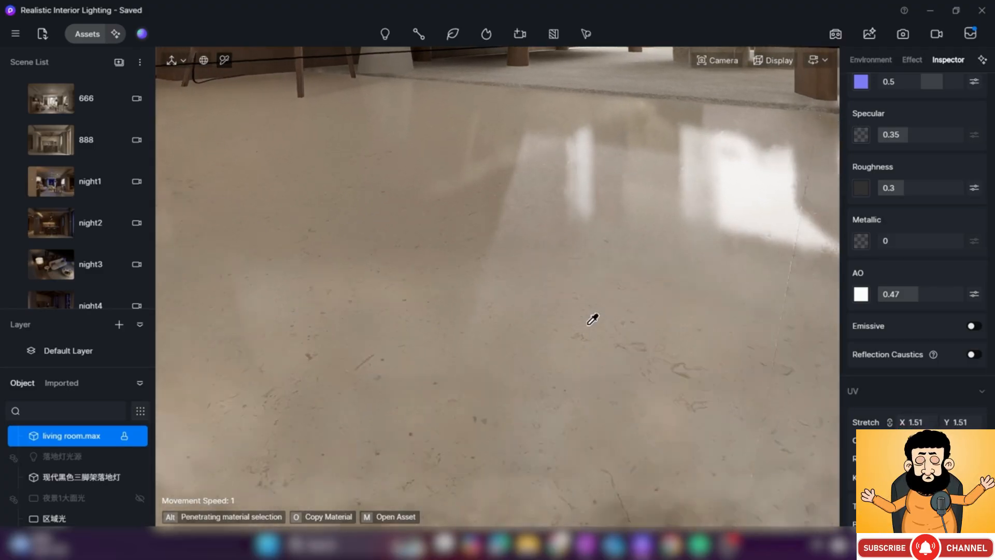
{"action": "left_click_drag", "start_coordinate": [922, 424], "coordinate": [944, 425]}
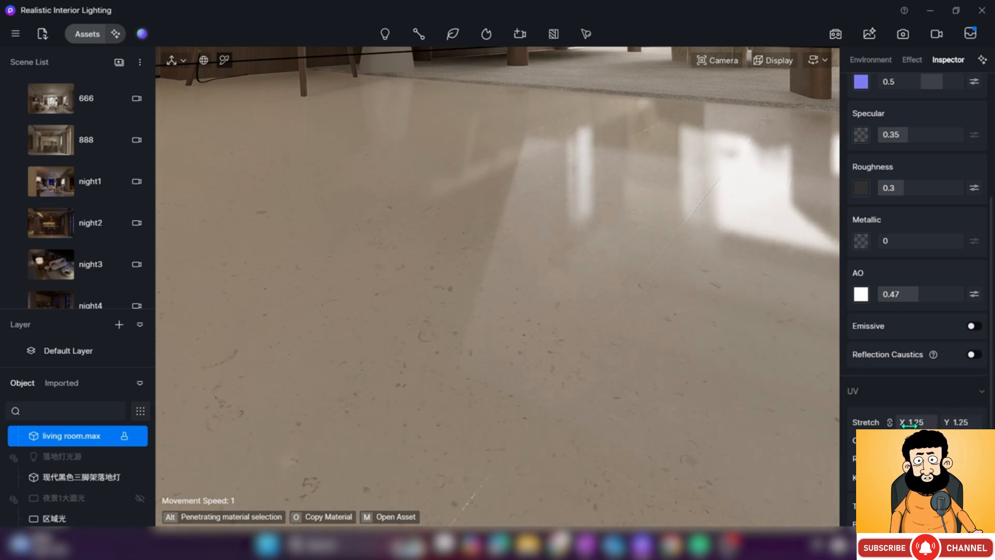
{"action": "left_click_drag", "start_coordinate": [909, 425], "coordinate": [896, 425]}
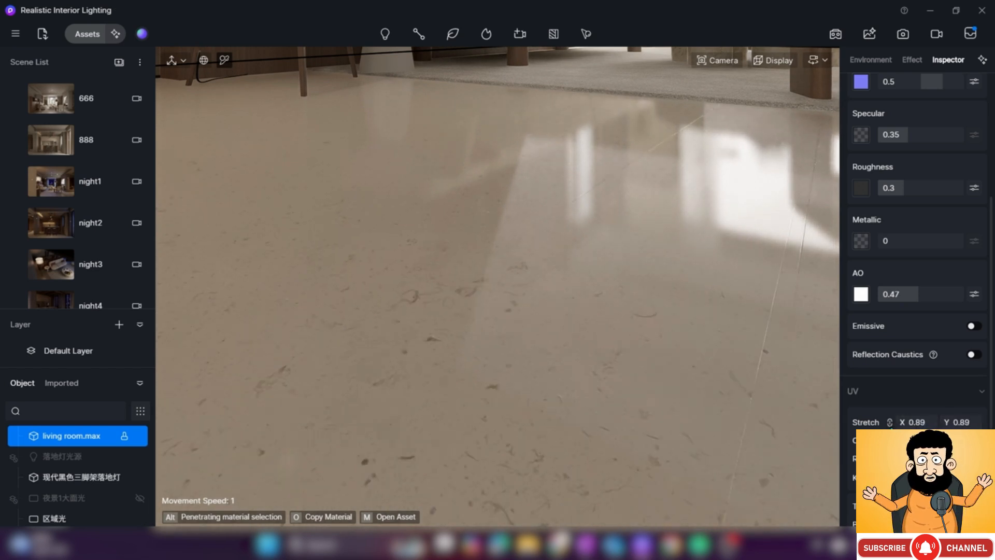
Set the floor material's UV stretch to 0.3 in X and Y
{"action": "right_click_drag", "start_coordinate": [563, 324], "coordinate": [566, 331]}
{"action": "key", "text": "e"}
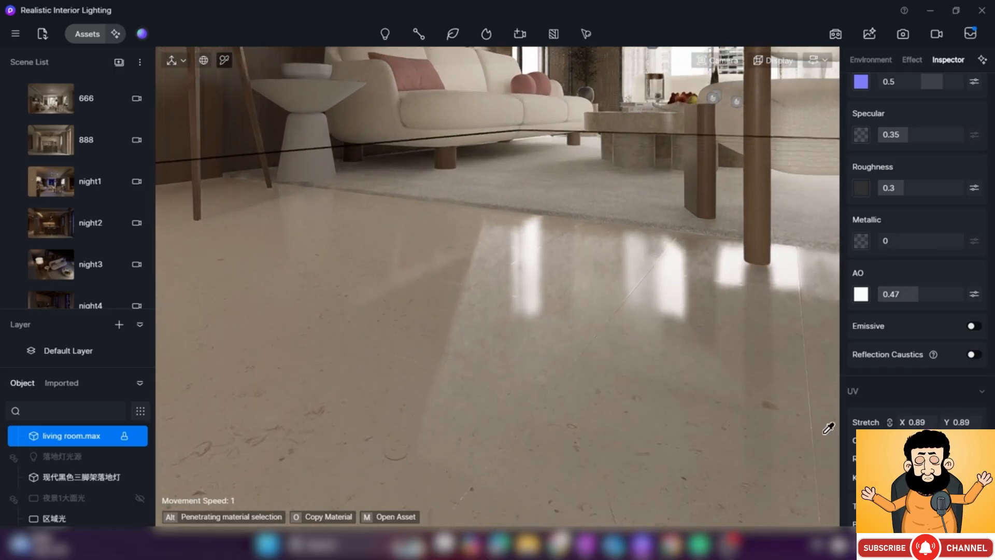
{"action": "left_click_drag", "start_coordinate": [922, 421], "coordinate": [893, 425]}
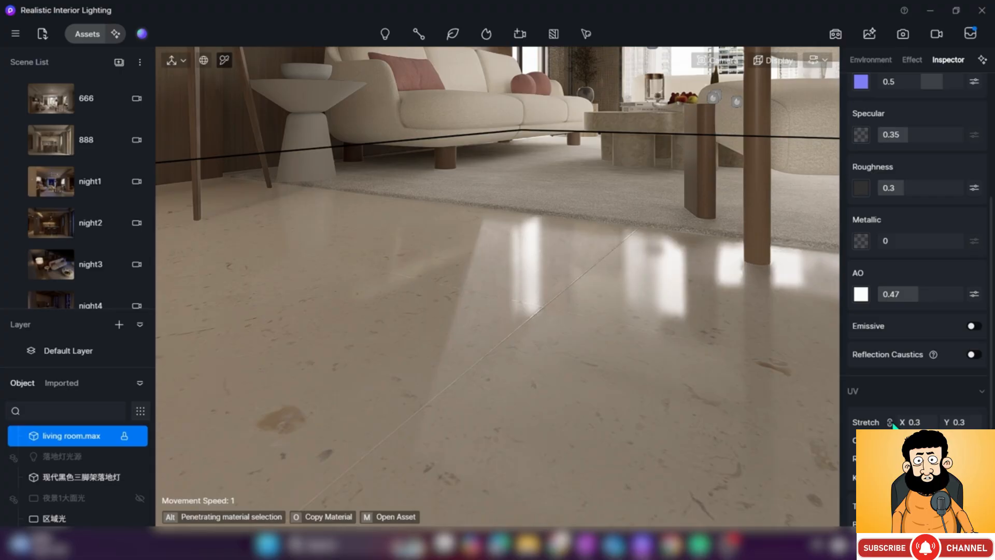
Examine the floor's tile scale, joints and reflections around the armchair and rug from several viewpoints
{"action": "key", "text": "s"}
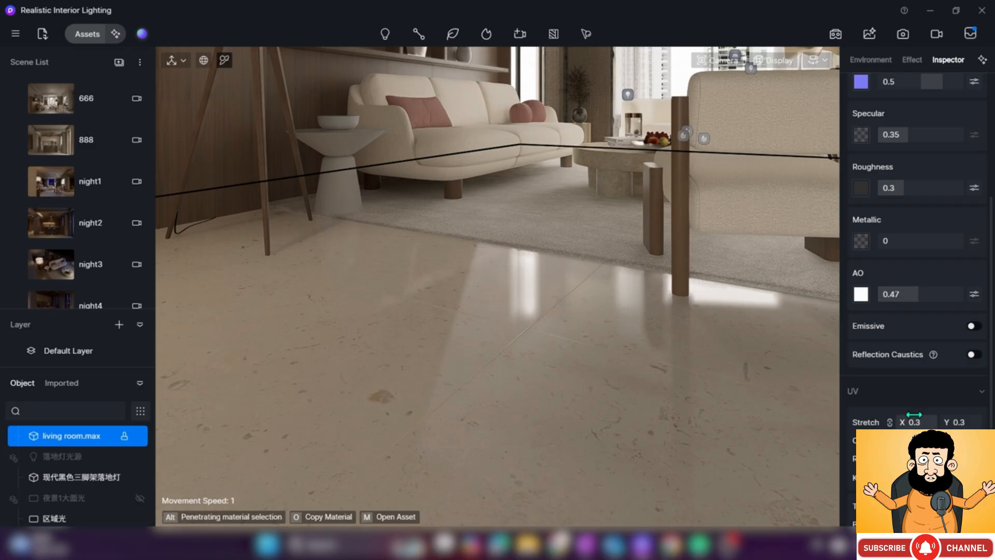
{"action": "right_click_drag", "start_coordinate": [690, 397], "coordinate": [739, 414]}
{"action": "key", "text": "s"}
{"action": "key", "text": "d"}
{"action": "key", "text": "w"}
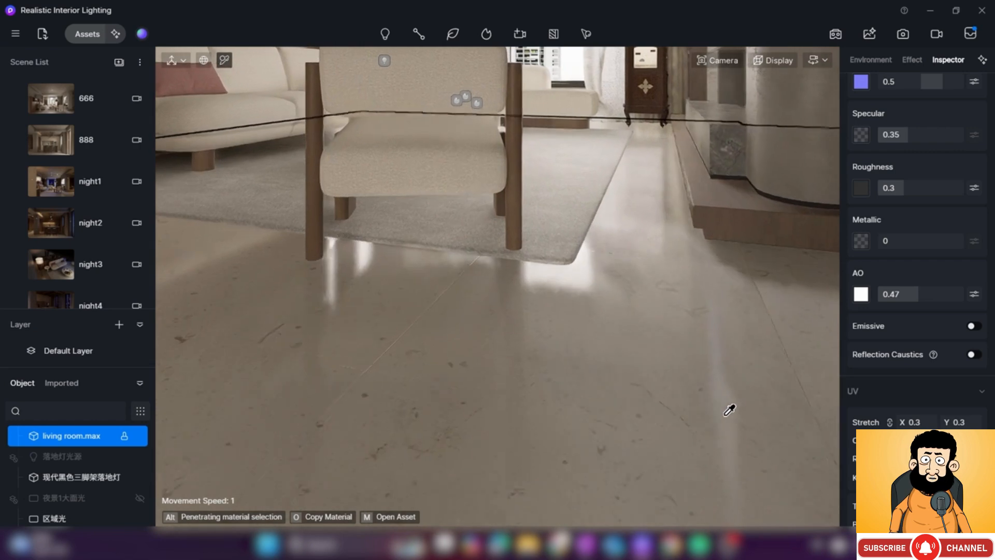
{"action": "key", "text": "s"}
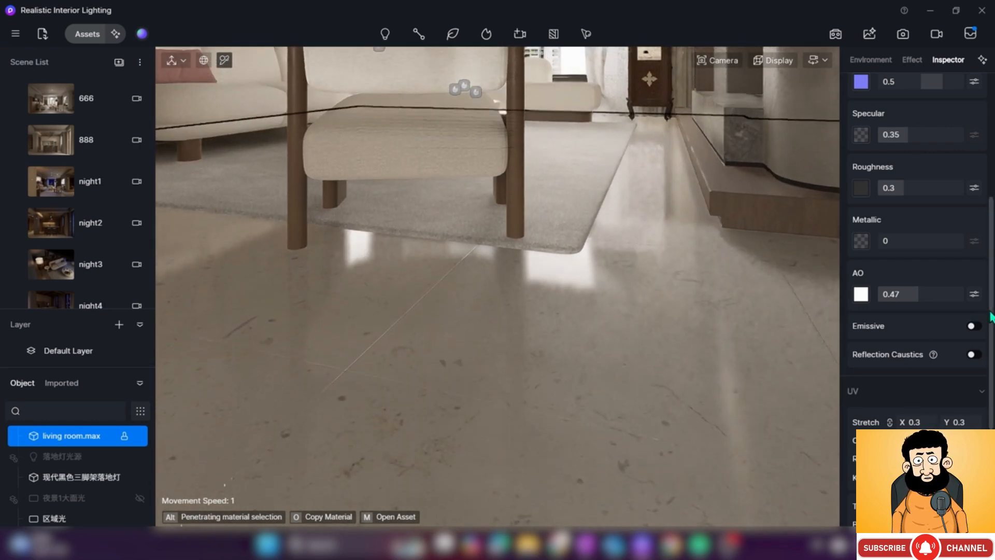
Open the environment's sky light HDRI settings with the armchair and glossy floor in view
{"action": "scroll", "coordinate": [964, 311], "scroll_direction": "up", "scroll_amount": 5}
{"action": "left_click", "coordinate": [868, 62]}
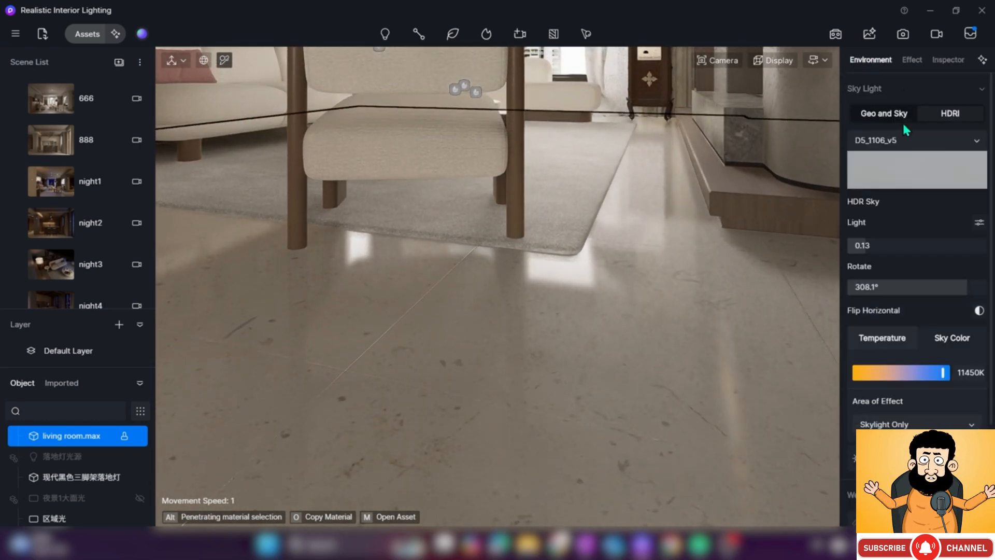
{"action": "right_click_drag", "start_coordinate": [500, 313], "coordinate": [432, 299]}
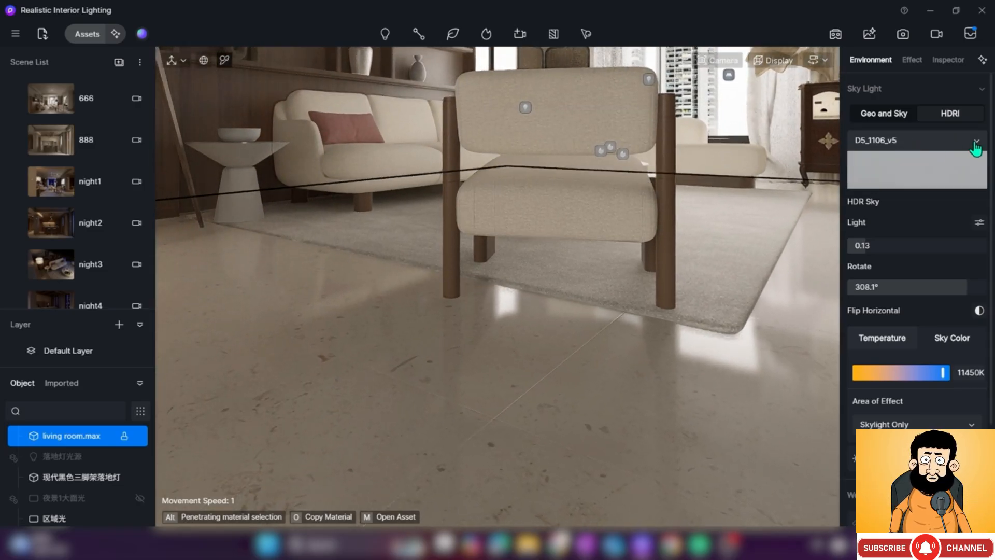
Load the custom HDRI file urban_street_01_8k.exr as the HDR sky
{"action": "left_click", "coordinate": [976, 142]}
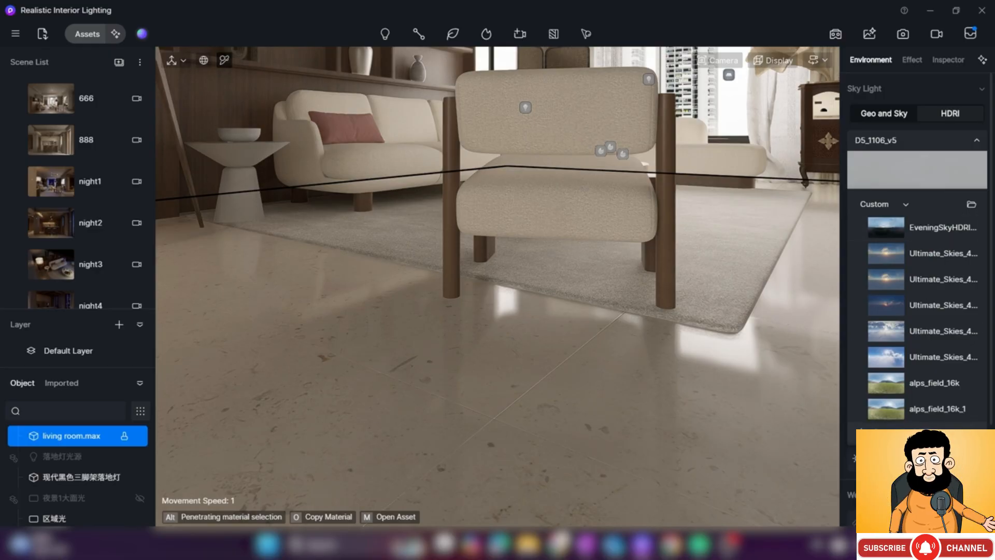
{"action": "left_click", "coordinate": [916, 435]}
{"action": "left_click", "coordinate": [275, 122]}
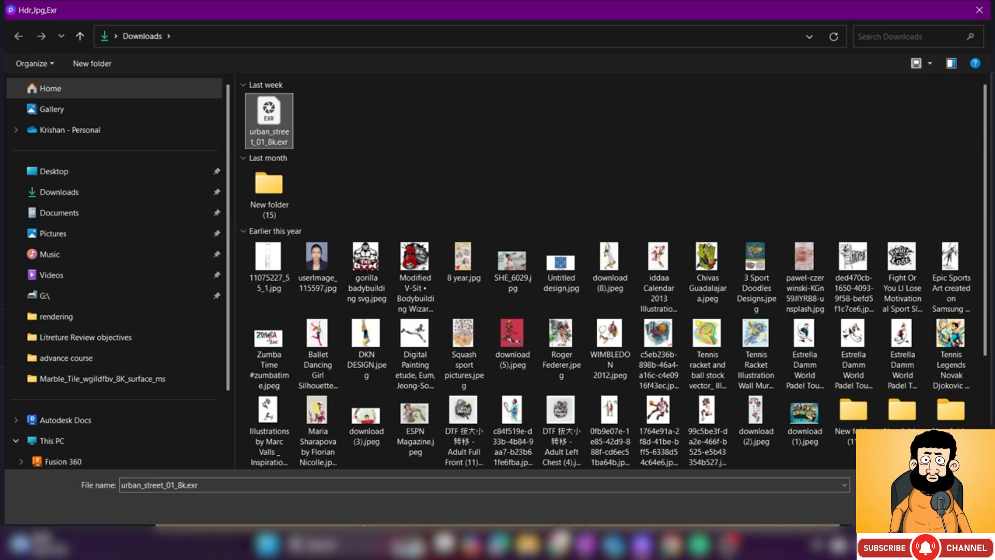
{"action": "key", "text": "Return"}
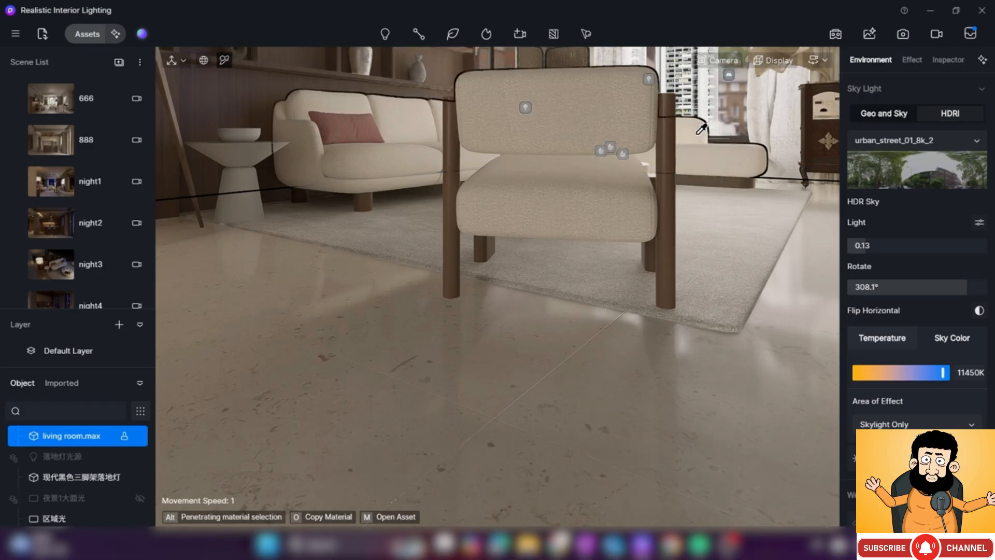
Delete the cluster of high-rise towers standing over the street outside the living room window
{"action": "key", "text": "w"}
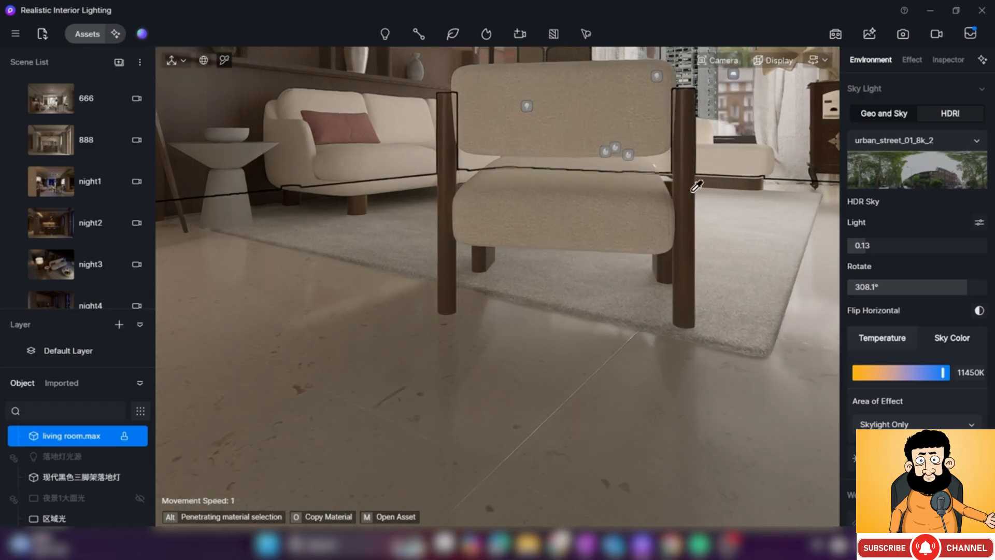
{"action": "key", "text": "s"}
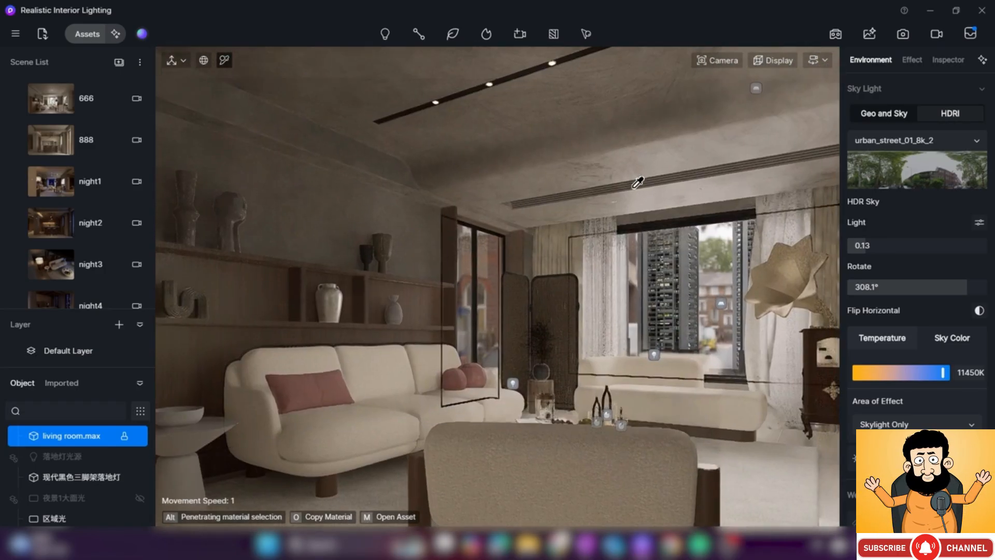
{"action": "key", "text": "d"}
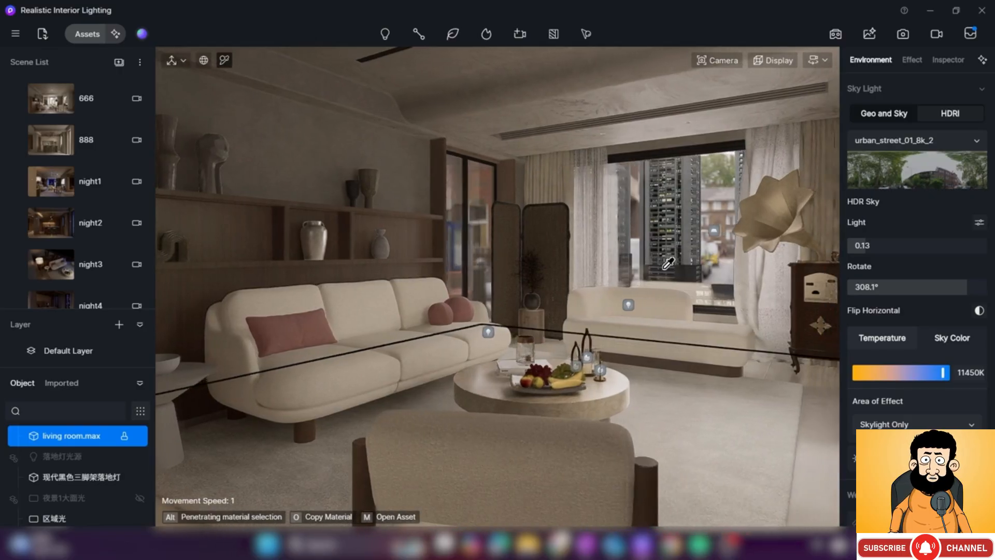
{"action": "key", "text": "d"}
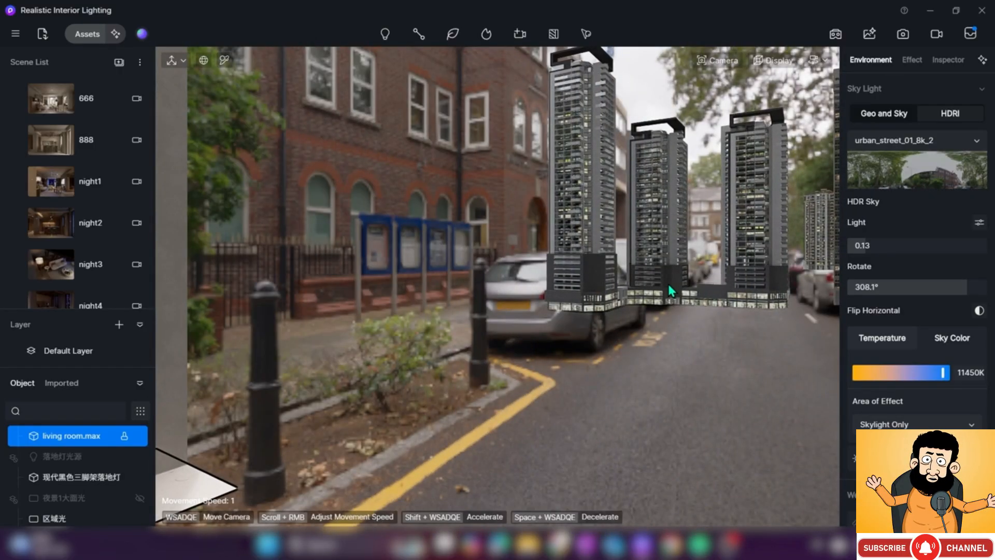
{"action": "left_click", "coordinate": [667, 282]}
{"action": "key", "text": "Delete"}
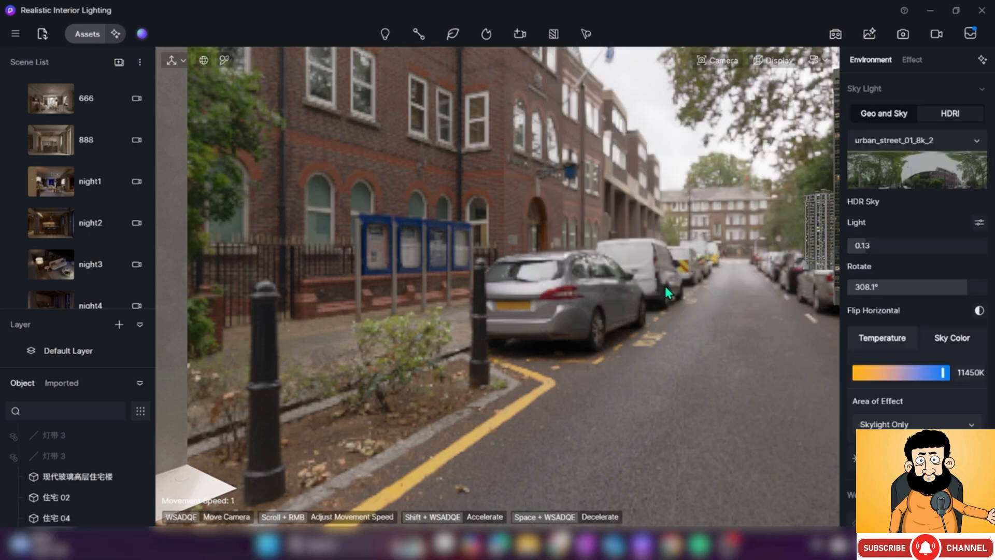
Examine how the street HDRI background looks through the living room windows from different camera positions and heights
{"action": "key", "text": "a"}
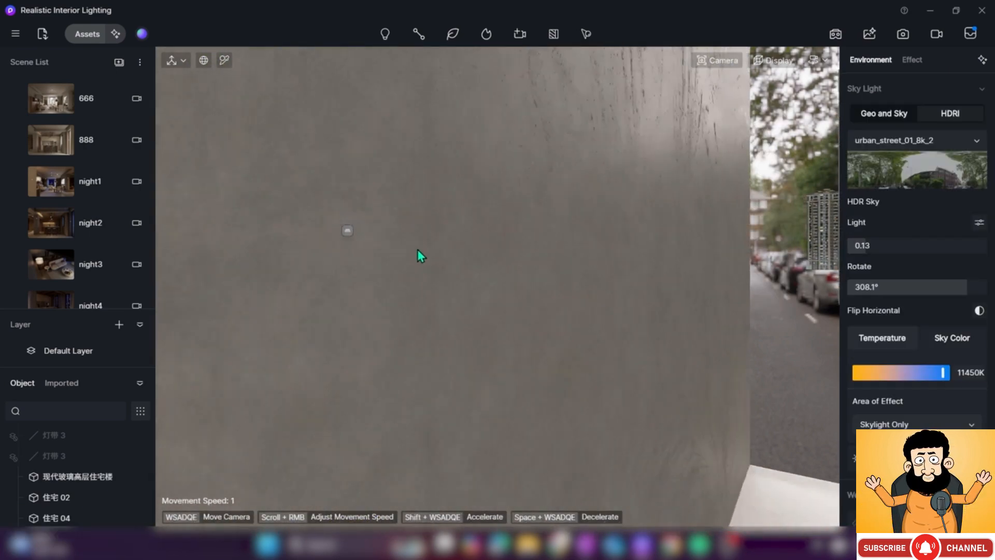
{"action": "key", "text": "a"}
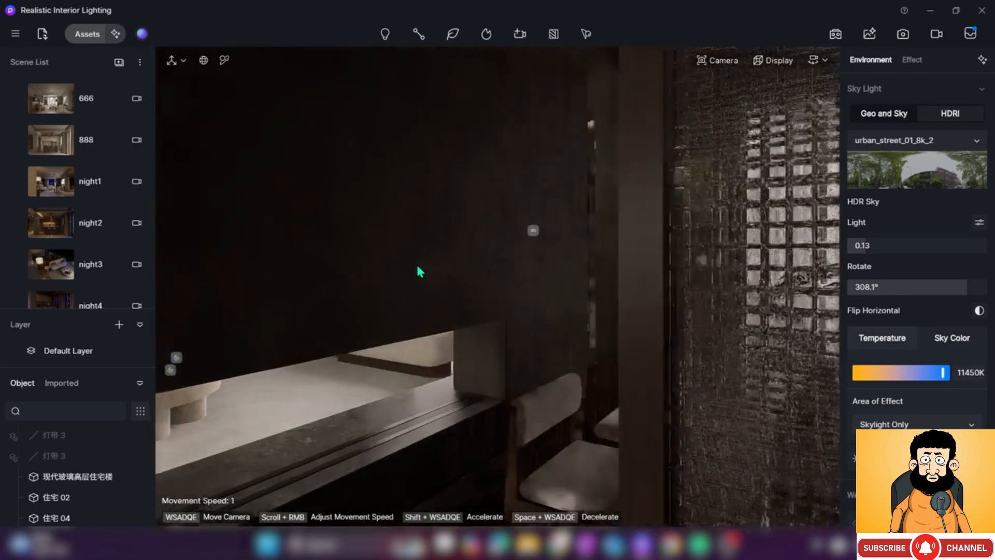
{"action": "key", "text": "a"}
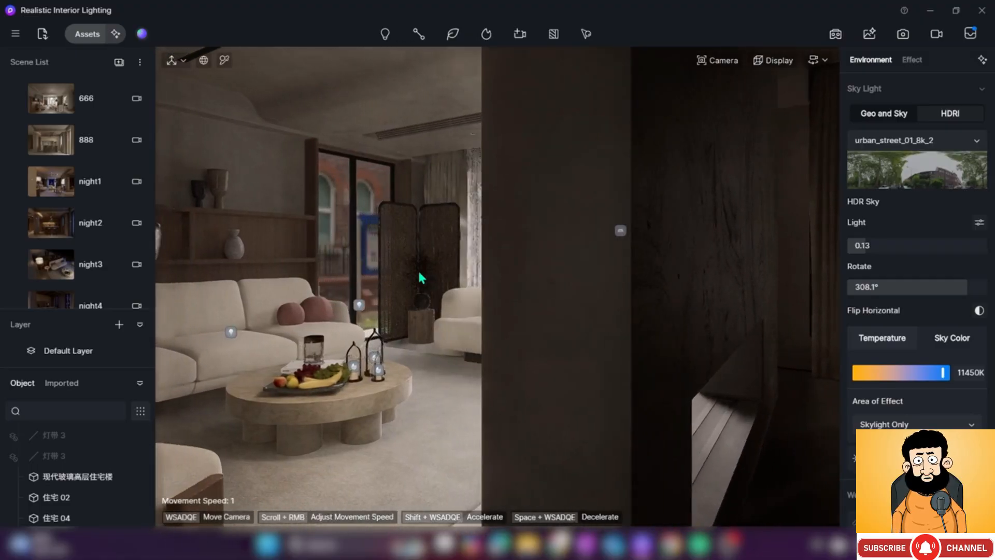
{"action": "key", "text": "a"}
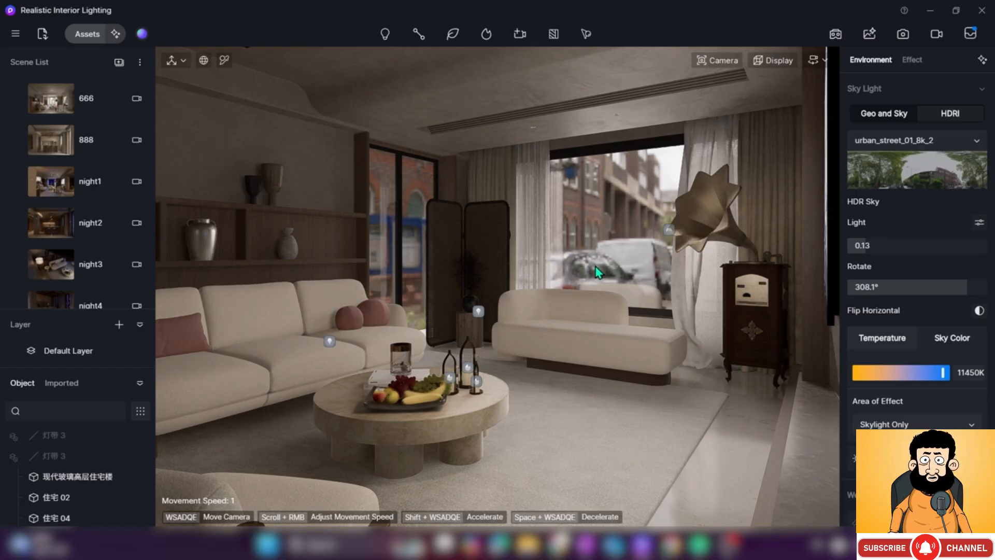
{"action": "key", "text": "q"}
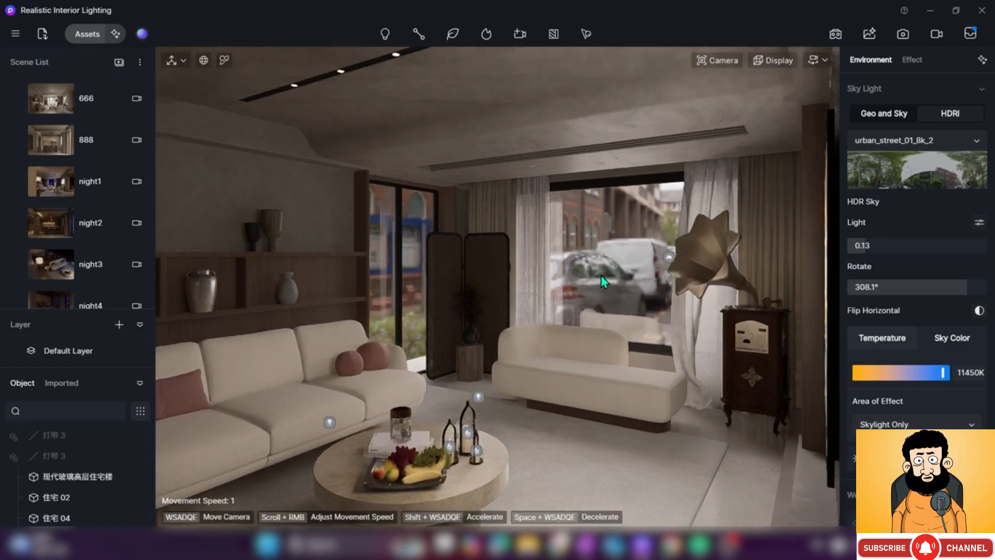
{"action": "key", "text": "q"}
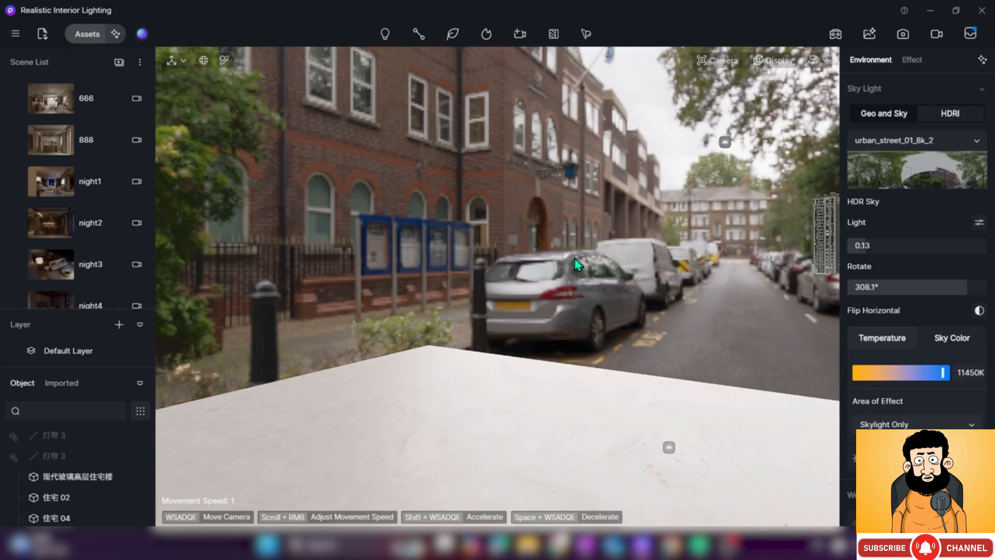
{"action": "key", "text": "e"}
{"action": "key", "text": "e"}
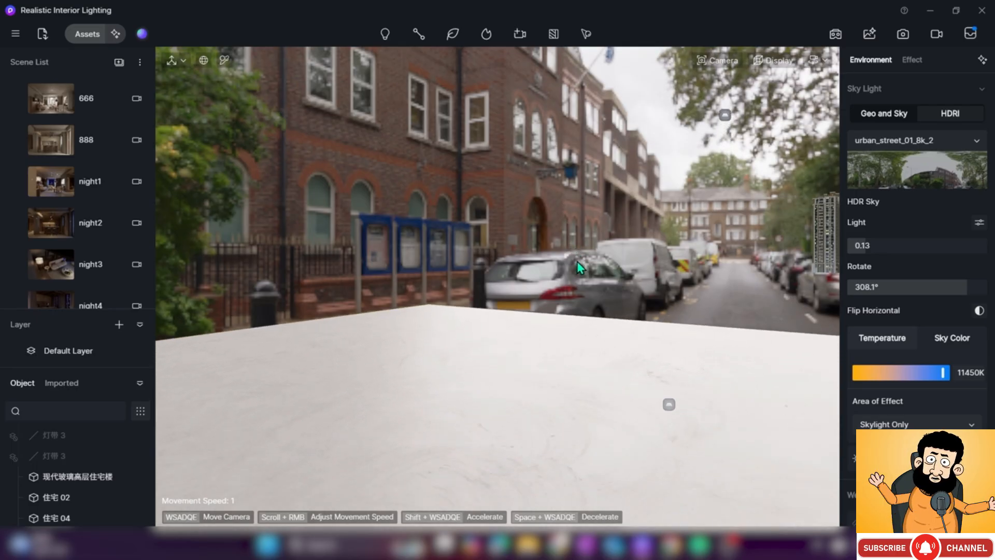
{"action": "key", "text": "e"}
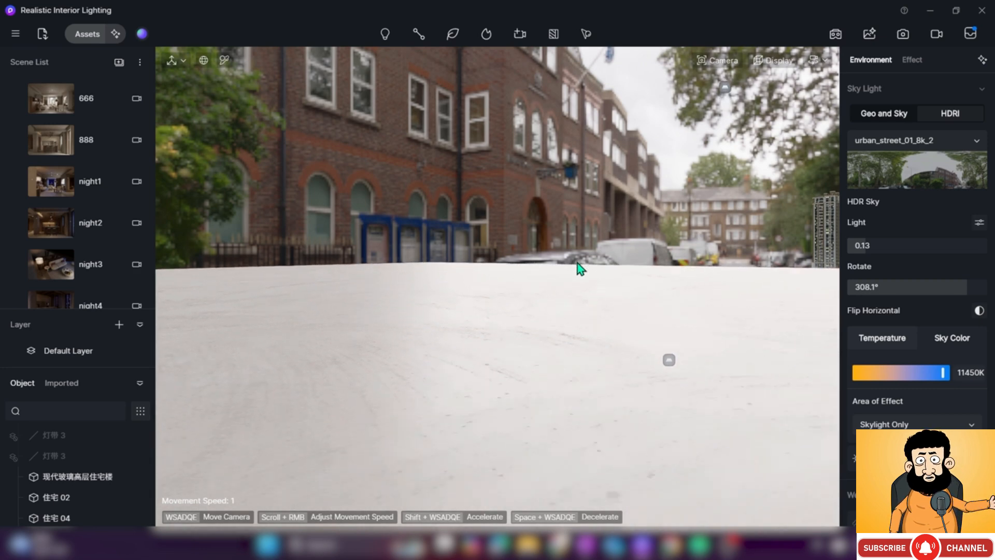
{"action": "key", "text": "e"}
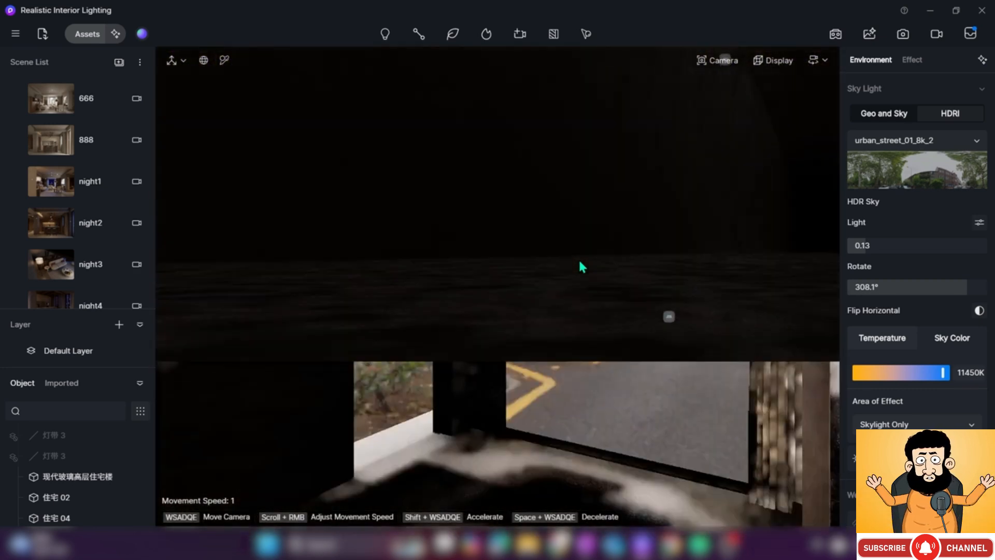
{"action": "key", "text": "e"}
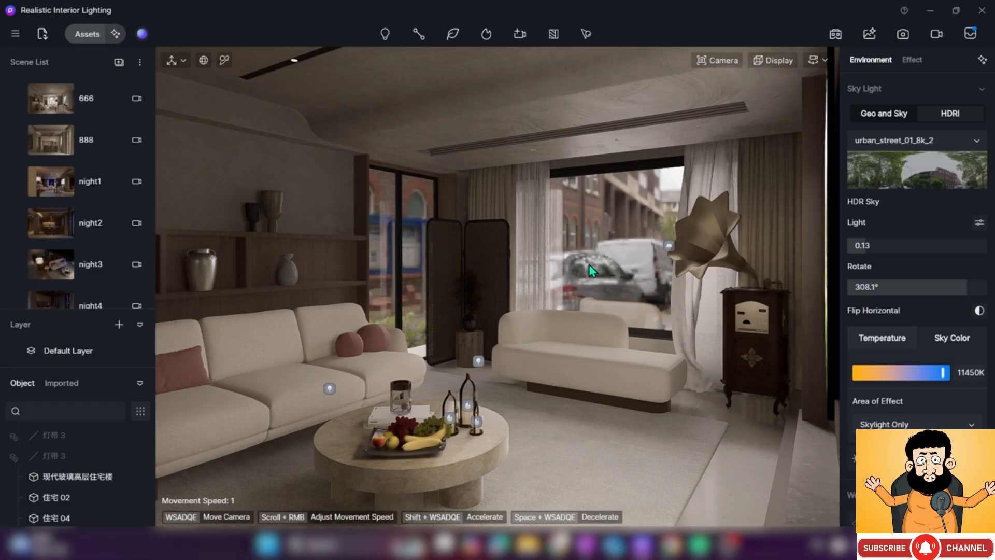
{"action": "key", "text": "s"}
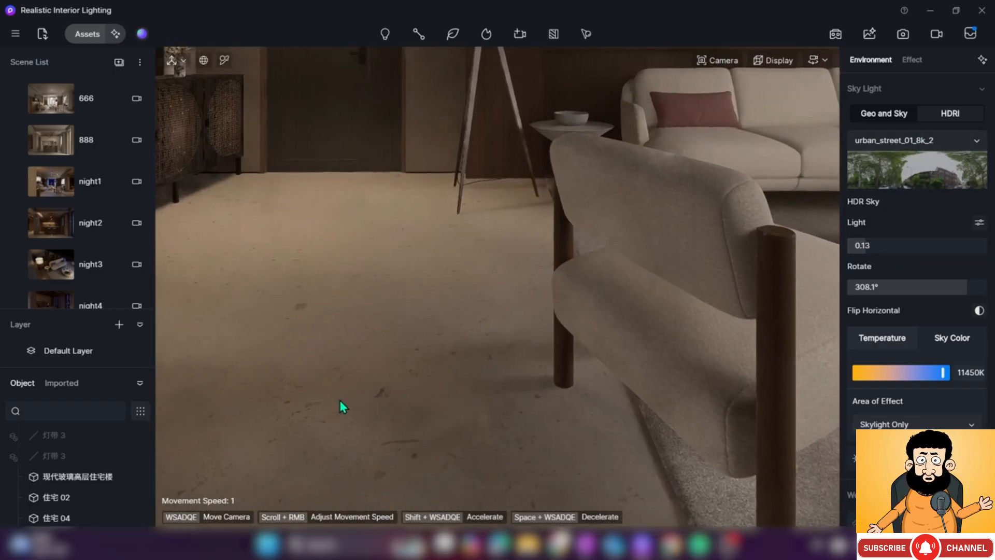
{"action": "right_click_drag", "start_coordinate": [340, 400], "coordinate": [522, 203]}
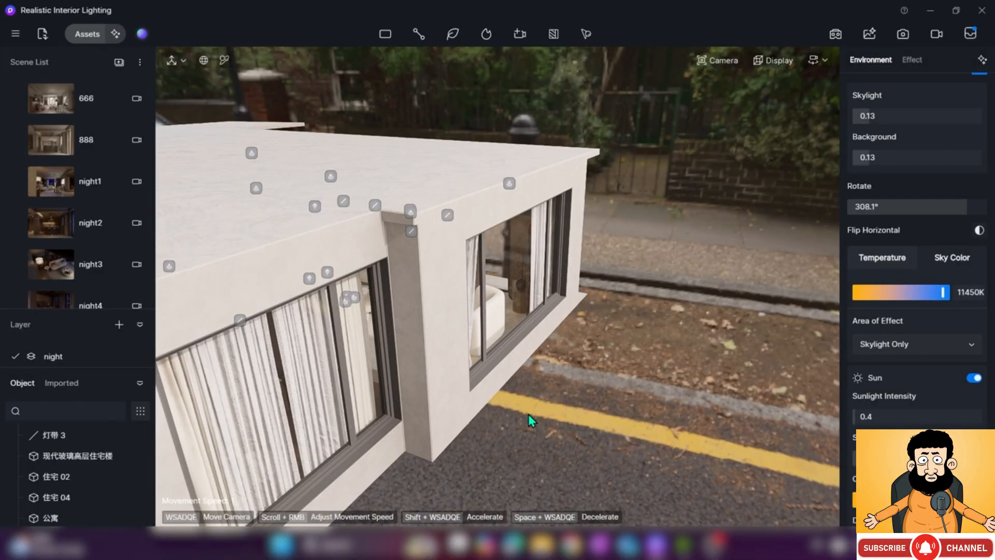
Inspect the street HDRI surroundings from outside the building, including the planting strip and pavement
{"action": "key", "text": "q"}
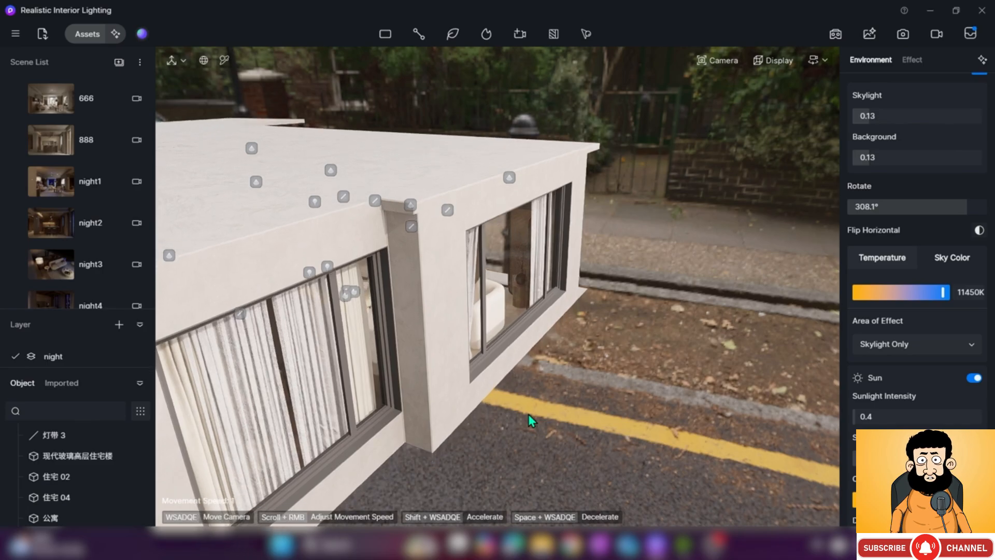
{"action": "right_click_drag", "start_coordinate": [535, 332], "coordinate": [590, 288]}
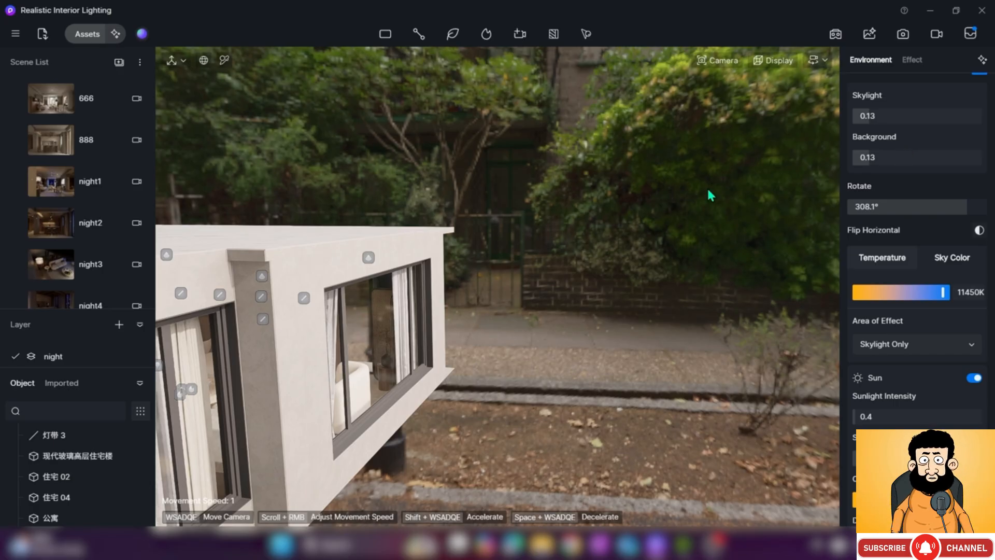
{"action": "right_click_drag", "start_coordinate": [551, 316], "coordinate": [618, 312]}
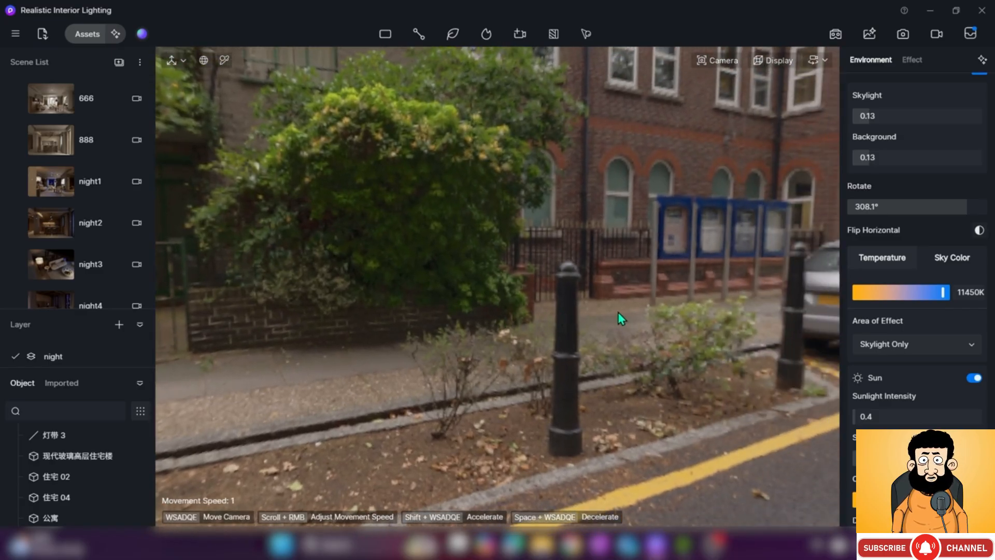
{"action": "right_click_drag", "start_coordinate": [618, 312], "coordinate": [605, 325]}
Merge the HDR sky light into a single value and split it again into separate Skylight and Background values
{"action": "scroll", "coordinate": [854, 248], "scroll_direction": "up", "scroll_amount": 3}
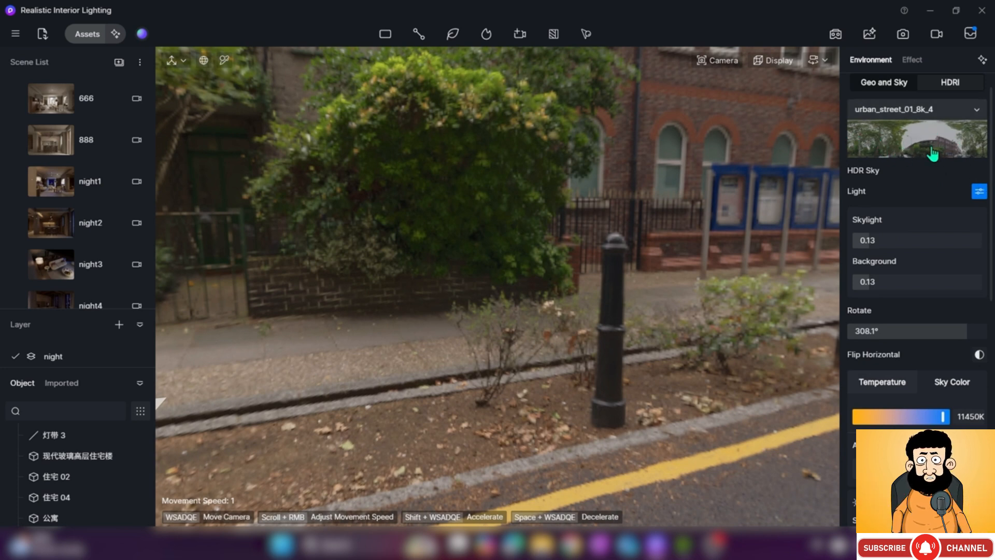
{"action": "left_click", "coordinate": [979, 191]}
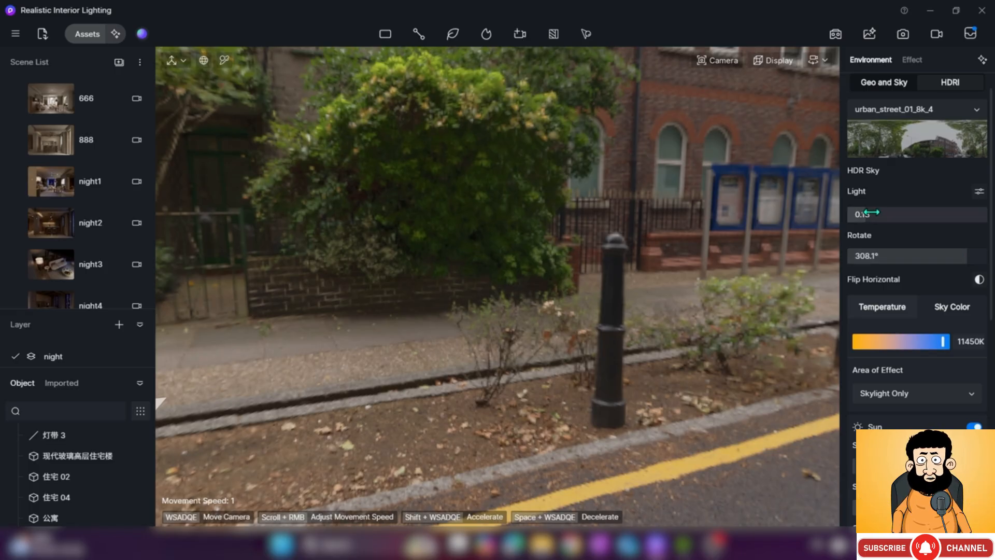
{"action": "left_click", "coordinate": [979, 192]}
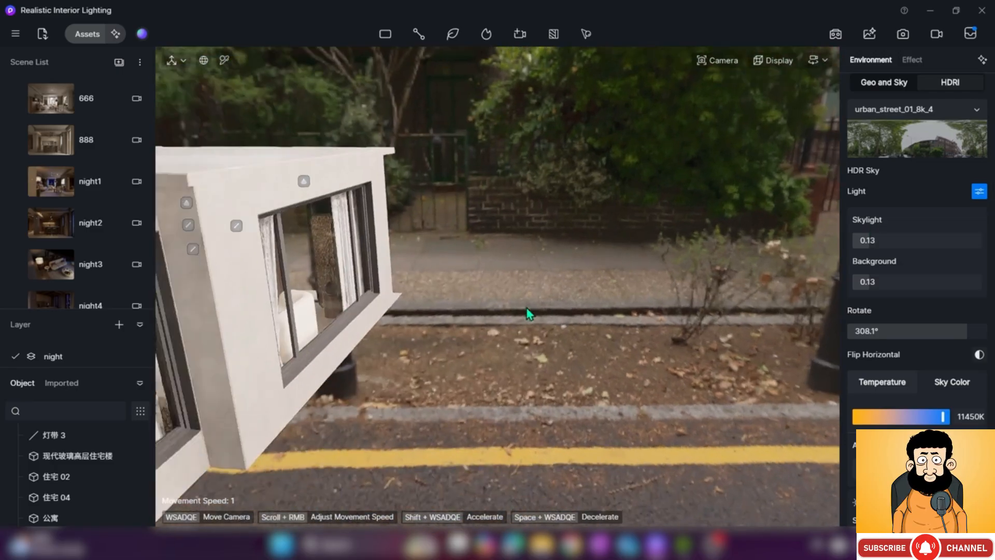
Try the HDR skylight intensity at 1 with the living room sofa in view and settle it at 0.26
{"action": "right_click_drag", "start_coordinate": [529, 313], "coordinate": [632, 310]}
{"action": "key", "text": "a"}
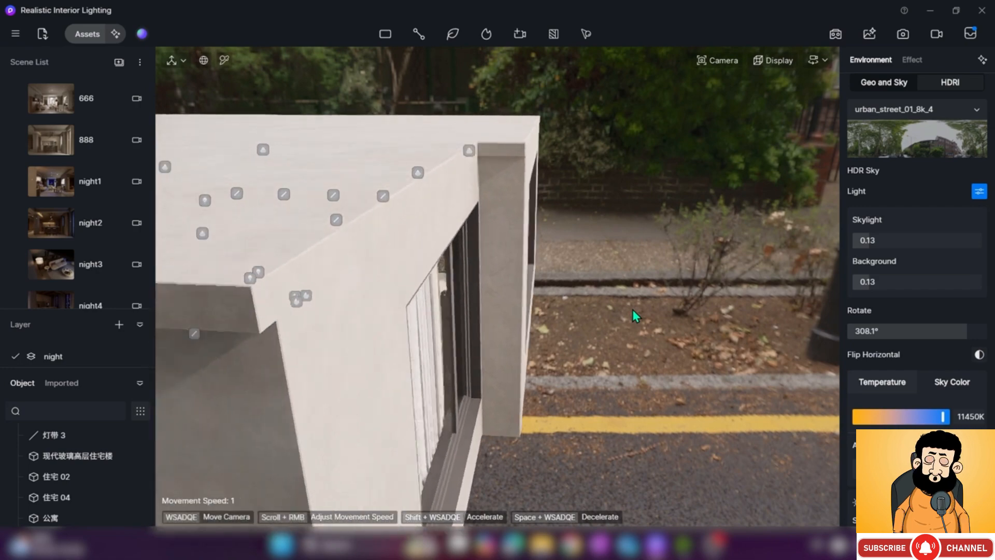
{"action": "key", "text": "w"}
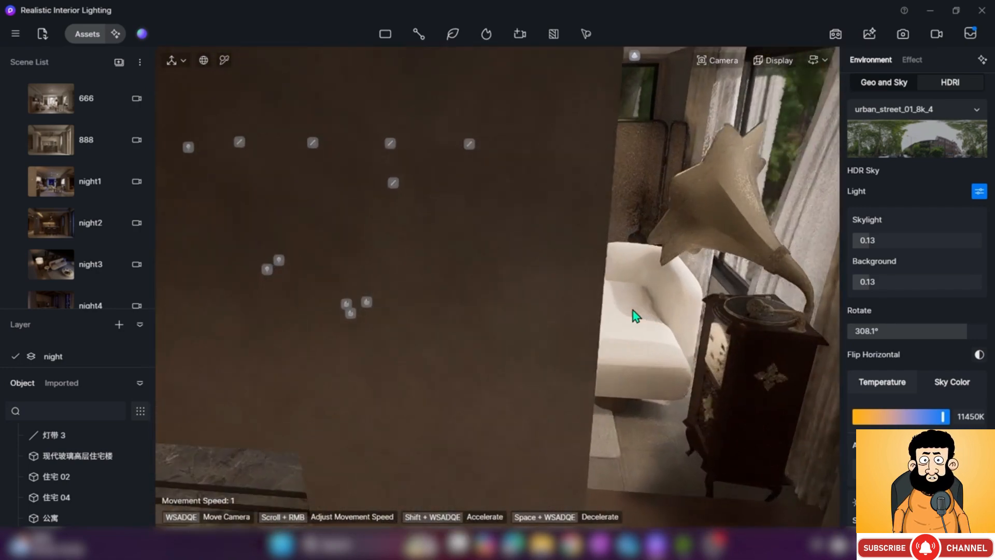
{"action": "right_click_drag", "start_coordinate": [636, 316], "coordinate": [815, 290]}
{"action": "key", "text": "s"}
{"action": "right_click_drag", "start_coordinate": [663, 277], "coordinate": [784, 289]}
{"action": "key", "text": "a"}
{"action": "left_click_drag", "start_coordinate": [871, 240], "coordinate": [950, 240]}
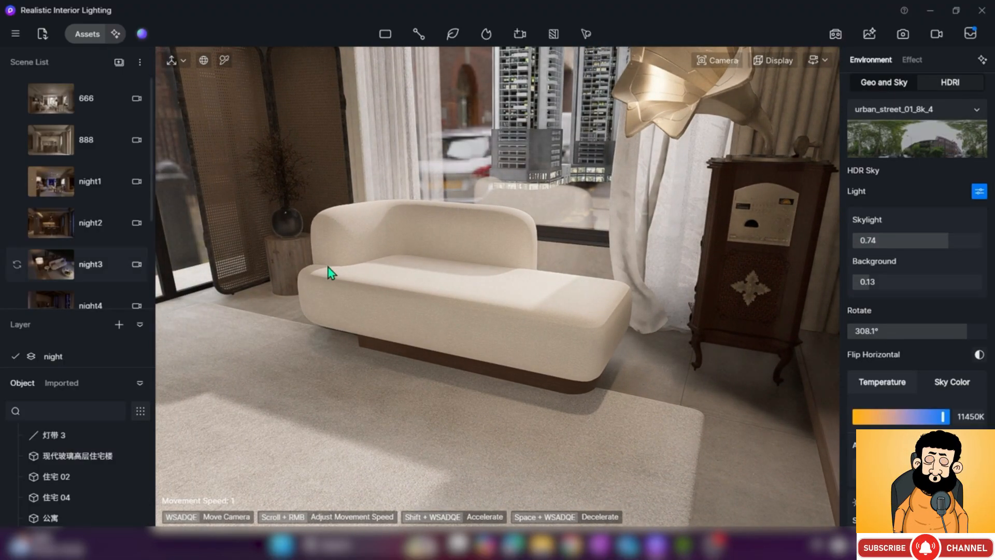
{"action": "left_click_drag", "start_coordinate": [949, 240], "coordinate": [987, 248]}
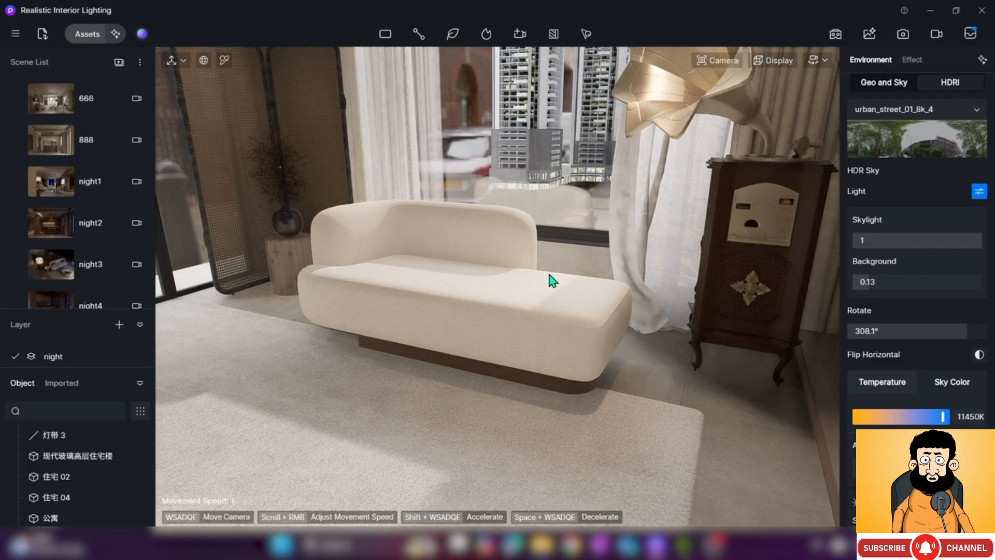
{"action": "scroll", "coordinate": [505, 305], "scroll_direction": "down", "scroll_amount": 1}
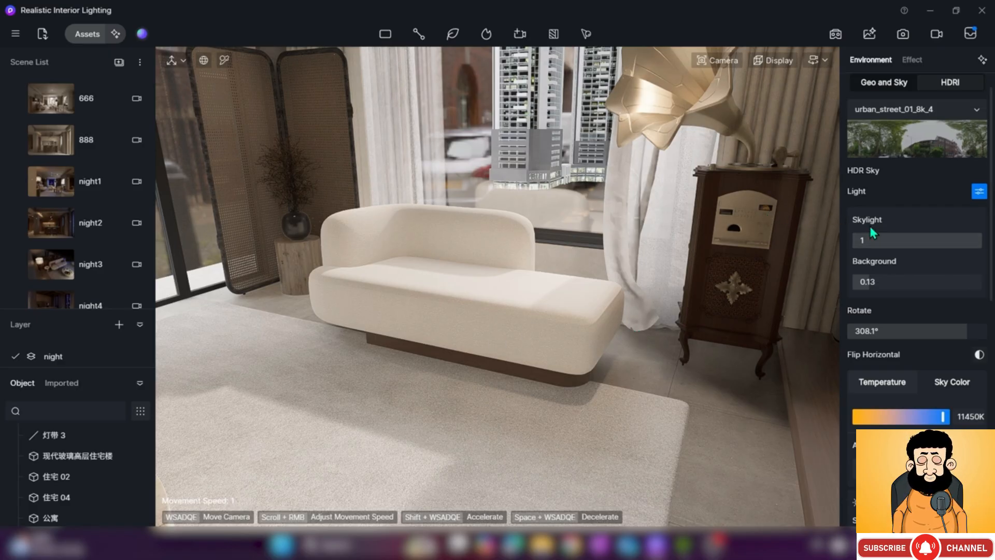
{"action": "left_click_drag", "start_coordinate": [974, 244], "coordinate": [889, 262]}
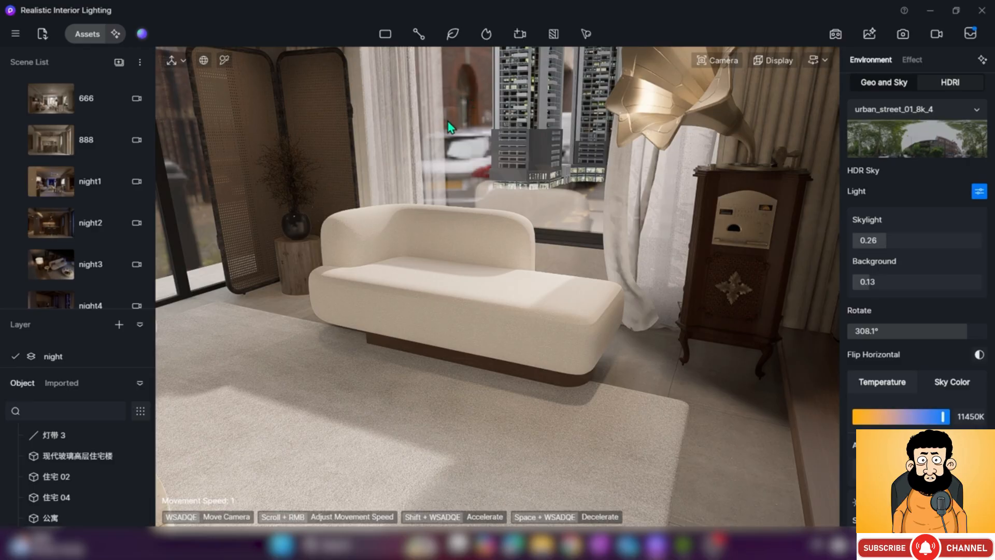
Try the HDR background intensity at 0.6 with the outdoor street in view and bring it down to 0.14
{"action": "right_click_drag", "start_coordinate": [722, 158], "coordinate": [707, 108]}
{"action": "key", "text": "d"}
{"action": "key", "text": "d"}
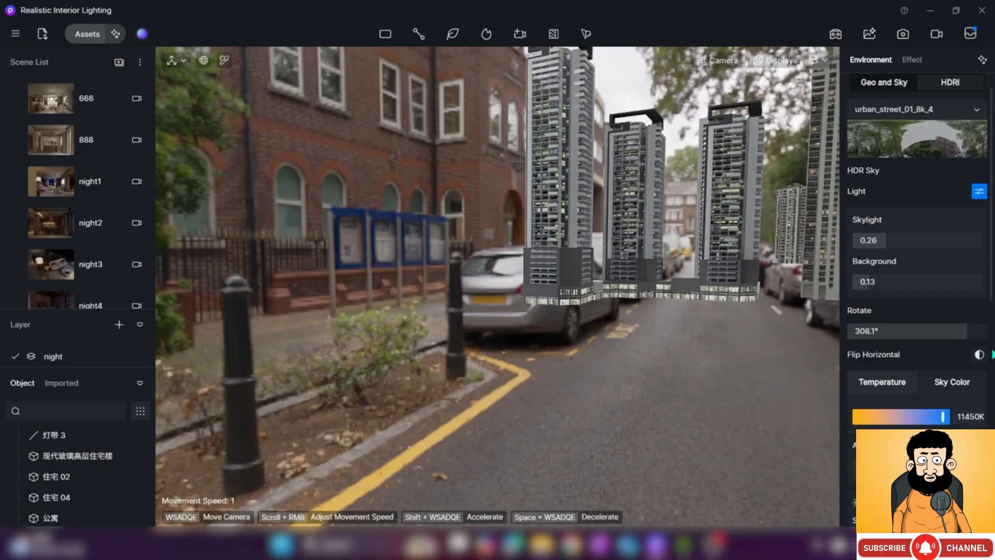
{"action": "left_click_drag", "start_coordinate": [870, 282], "coordinate": [933, 282]}
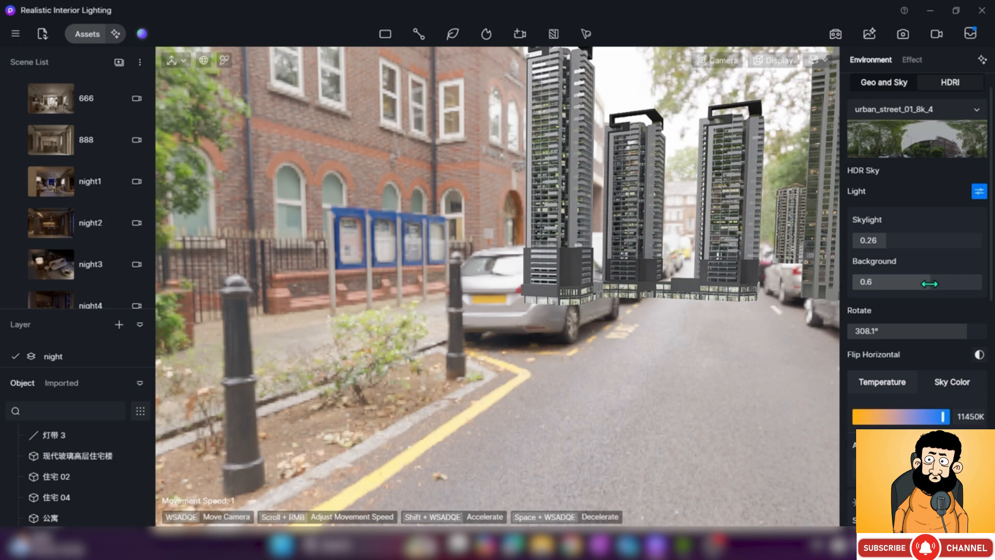
{"action": "left_click_drag", "start_coordinate": [930, 283], "coordinate": [871, 284]}
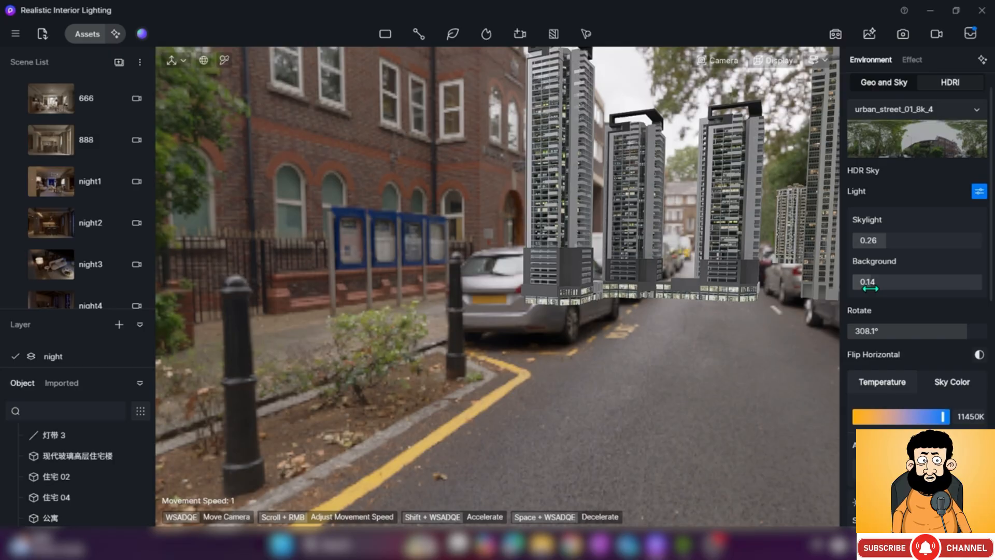
Turn on the Sun for the HDR environment with the living room sofa and rug in view
{"action": "key", "text": "a"}
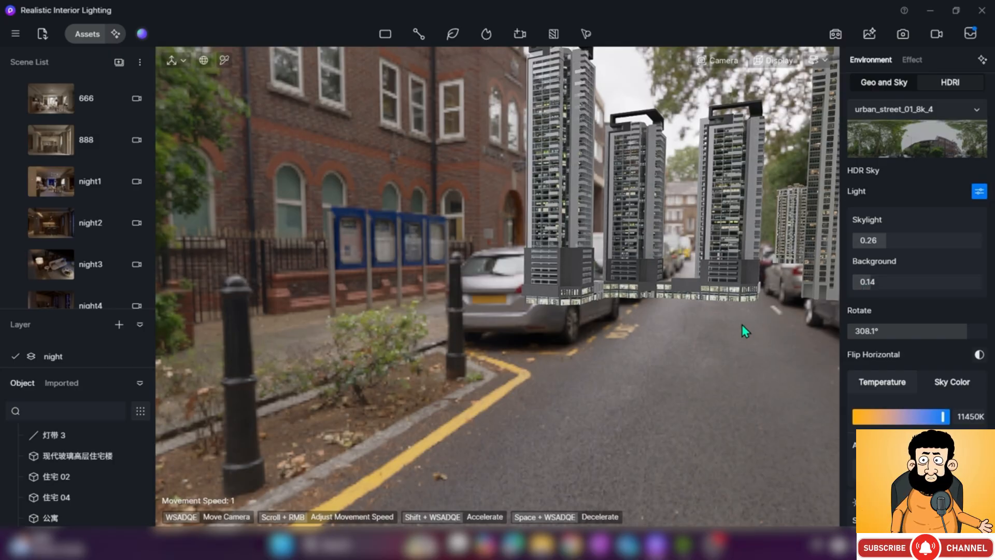
{"action": "key", "text": "a"}
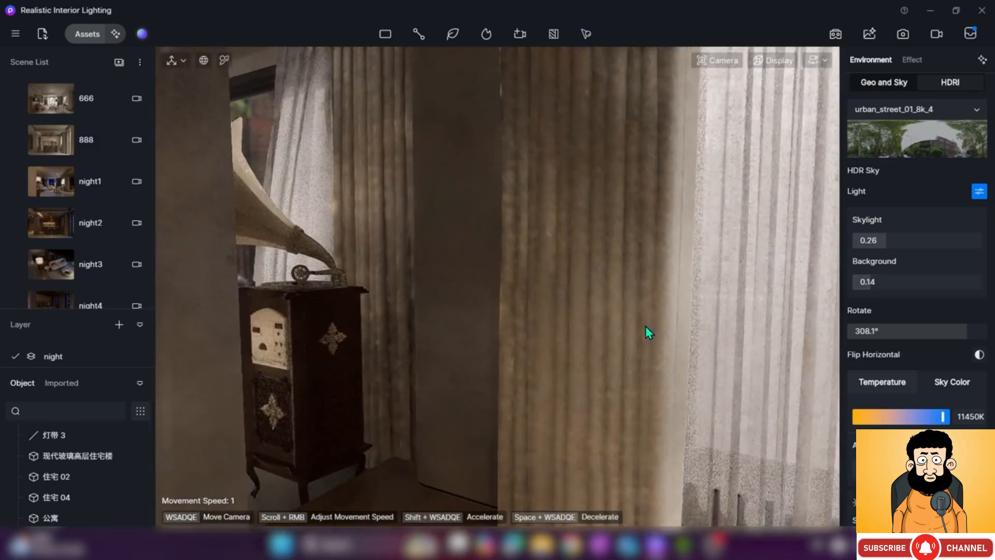
{"action": "key", "text": "a"}
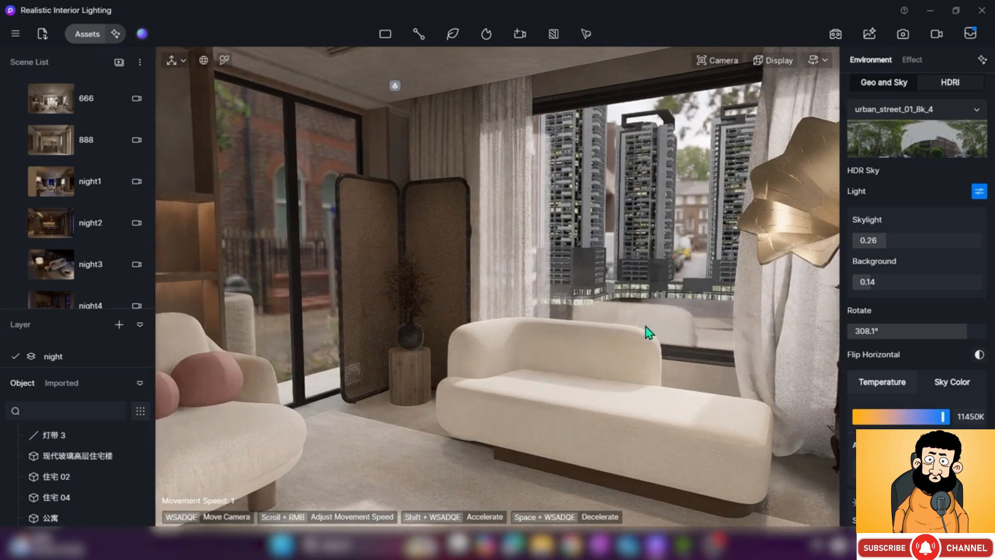
{"action": "right_click_drag", "start_coordinate": [575, 277], "coordinate": [576, 299]}
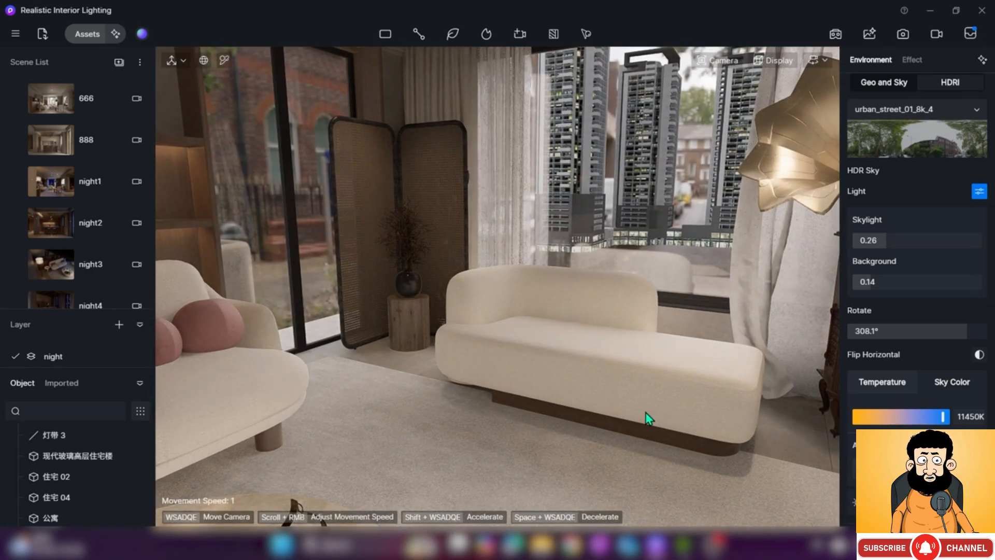
{"action": "key", "text": "w"}
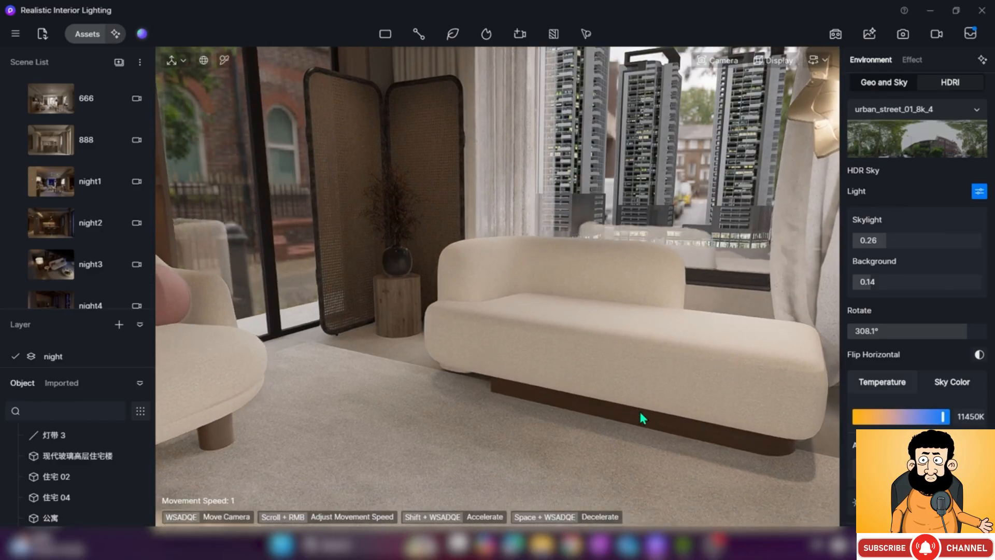
{"action": "key", "text": "q"}
{"action": "key", "text": "d"}
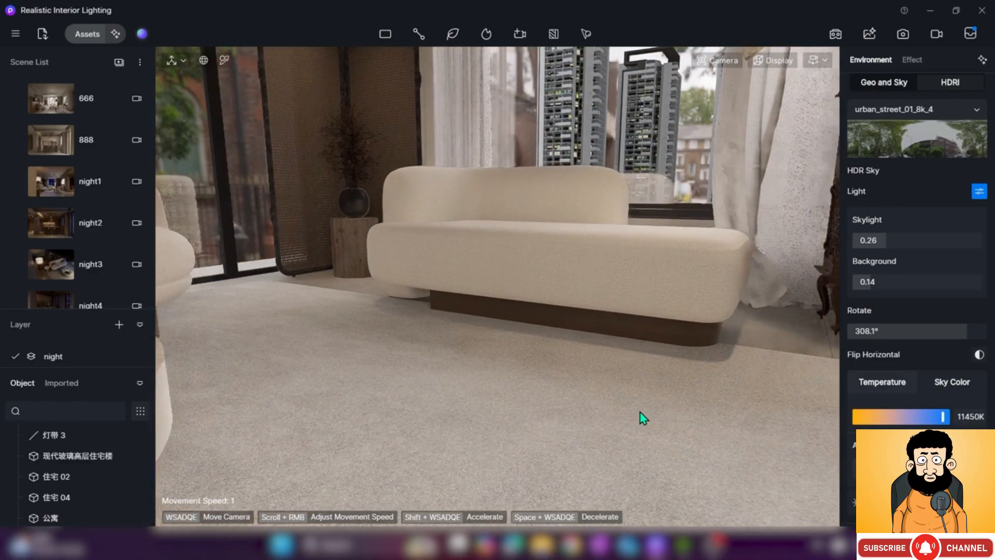
{"action": "key", "text": "s"}
{"action": "scroll", "coordinate": [917, 435], "scroll_direction": "down", "scroll_amount": 3}
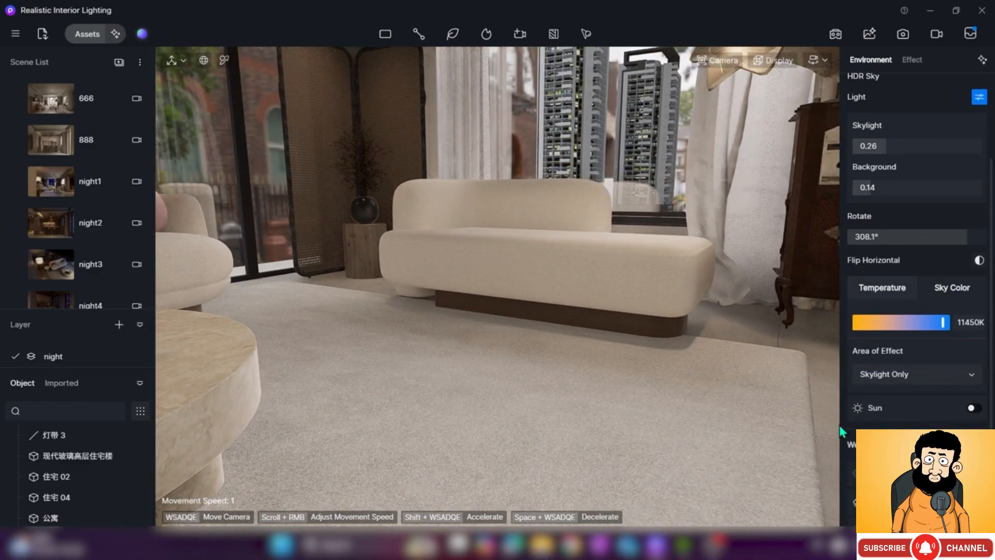
{"action": "left_click", "coordinate": [976, 408]}
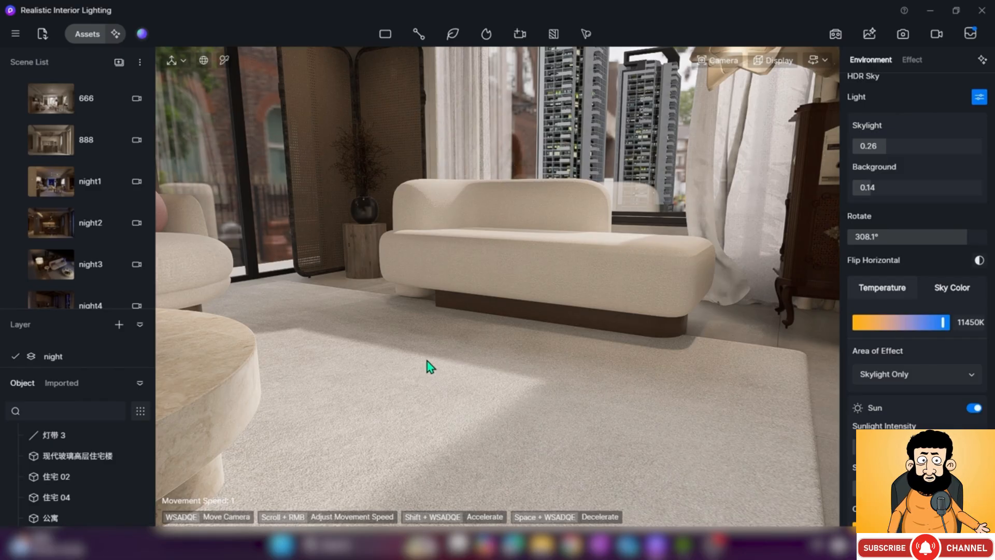
Check the sunlight falling on the rug and set the Sunlight Intensity to 2.8
{"action": "scroll", "coordinate": [926, 412], "scroll_direction": "down", "scroll_amount": 1}
{"action": "scroll", "coordinate": [925, 413], "scroll_direction": "down", "scroll_amount": 1}
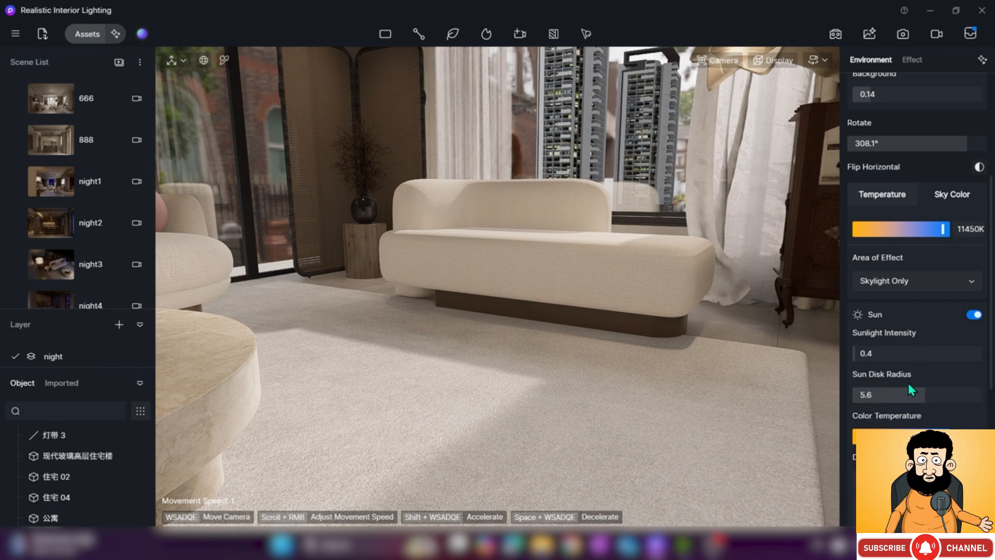
{"action": "right_click_drag", "start_coordinate": [633, 349], "coordinate": [623, 353]}
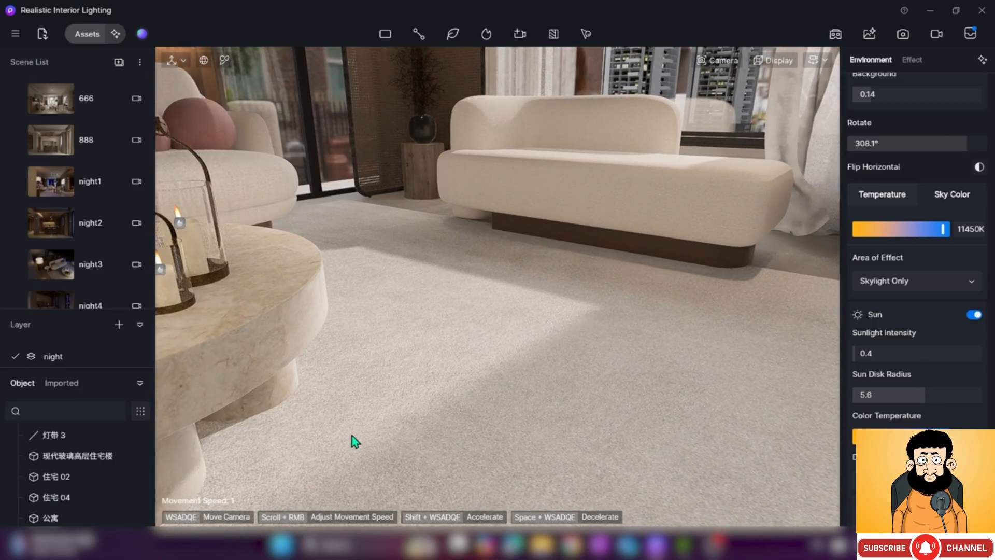
{"action": "right_click_drag", "start_coordinate": [519, 355], "coordinate": [567, 282]}
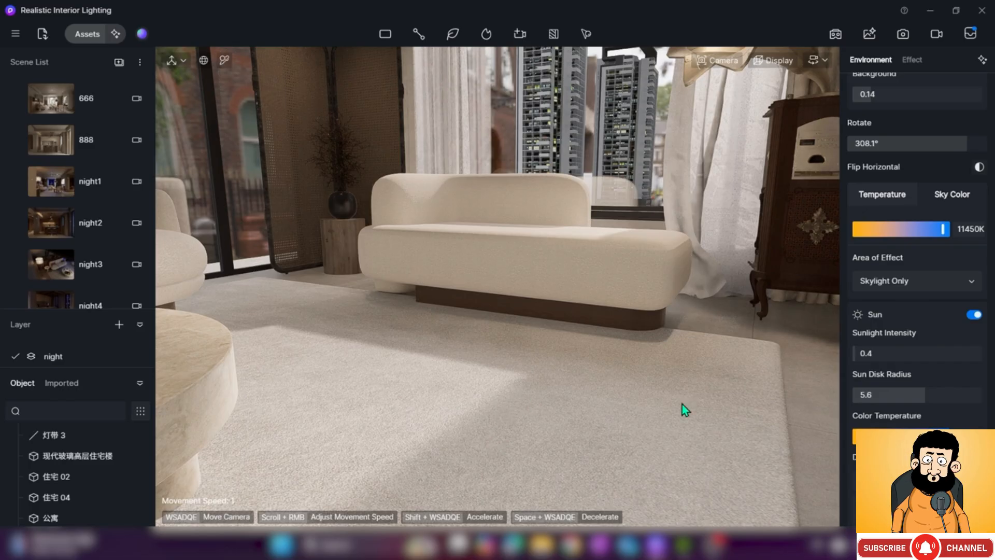
{"action": "left_click_drag", "start_coordinate": [860, 354], "coordinate": [871, 357]}
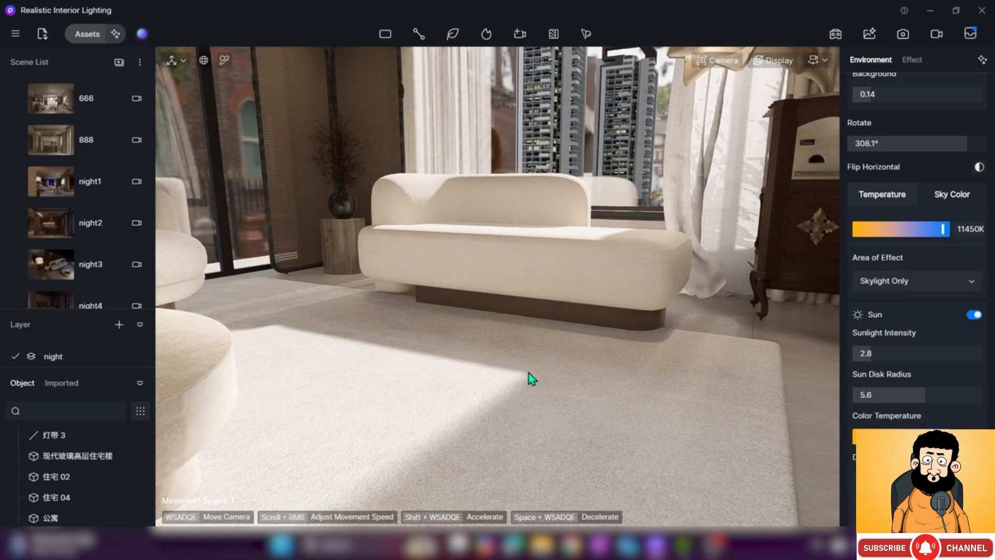
Compare the shadow edges on the rug at a Sun Disk Radius of 0, 3.8 and 8.4, and settle it at 4.3
{"action": "right_click_drag", "start_coordinate": [527, 372], "coordinate": [528, 388]}
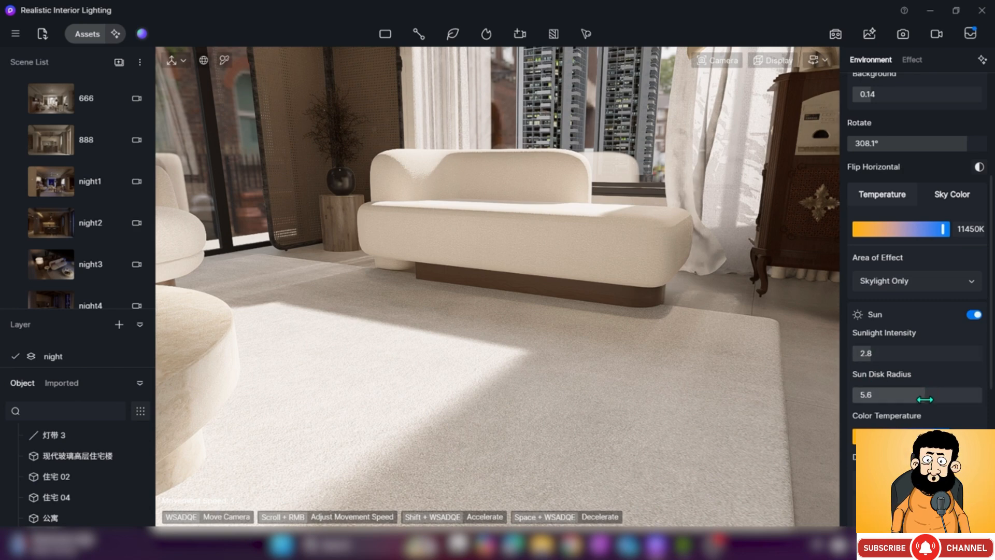
{"action": "left_click_drag", "start_coordinate": [924, 400], "coordinate": [849, 396]}
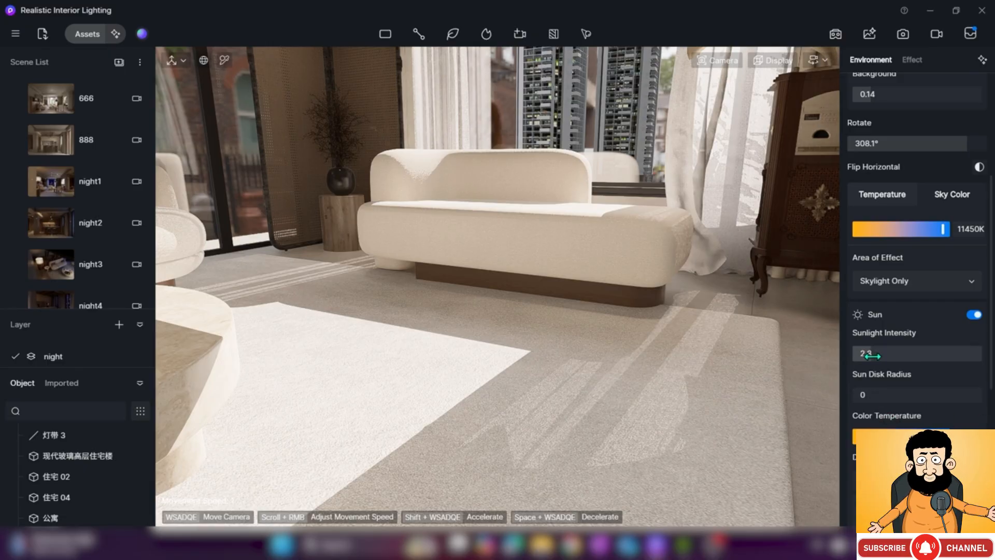
{"action": "left_click_drag", "start_coordinate": [860, 397], "coordinate": [902, 400]}
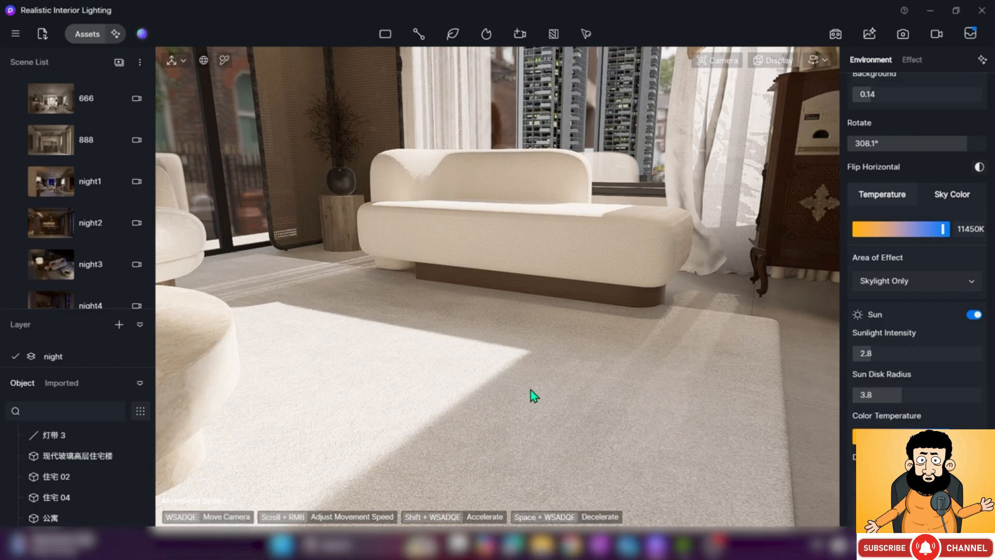
{"action": "key", "text": "w"}
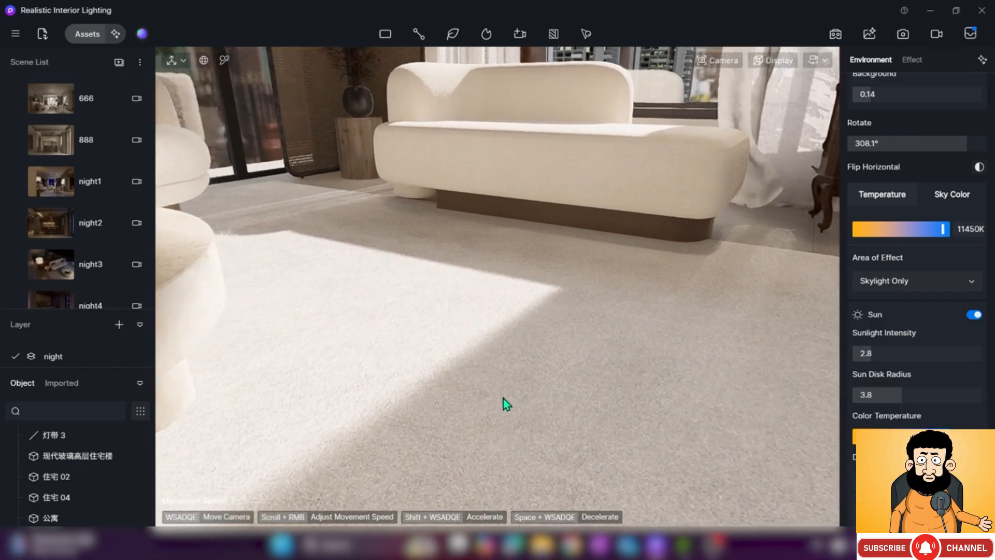
{"action": "key", "text": "w"}
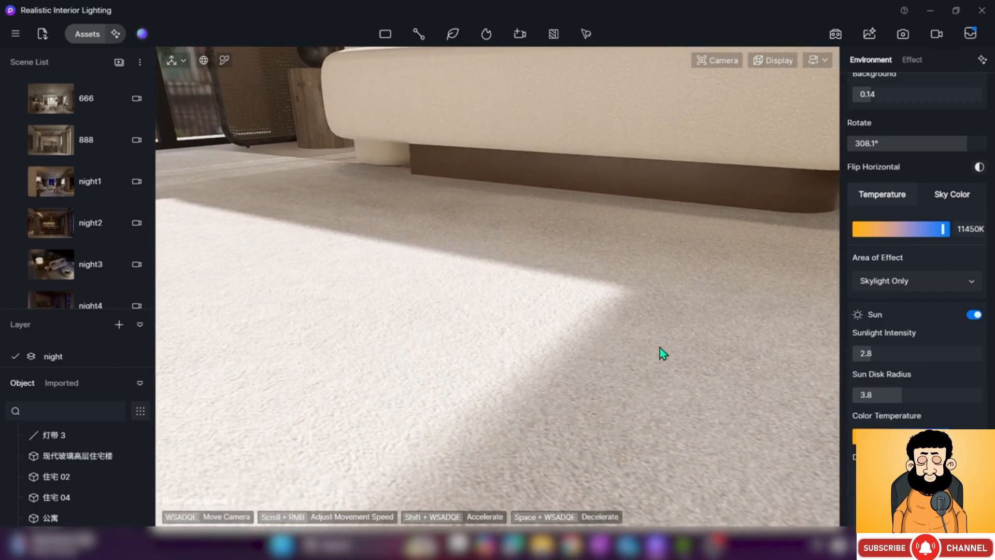
{"action": "left_click_drag", "start_coordinate": [897, 396], "coordinate": [961, 396]}
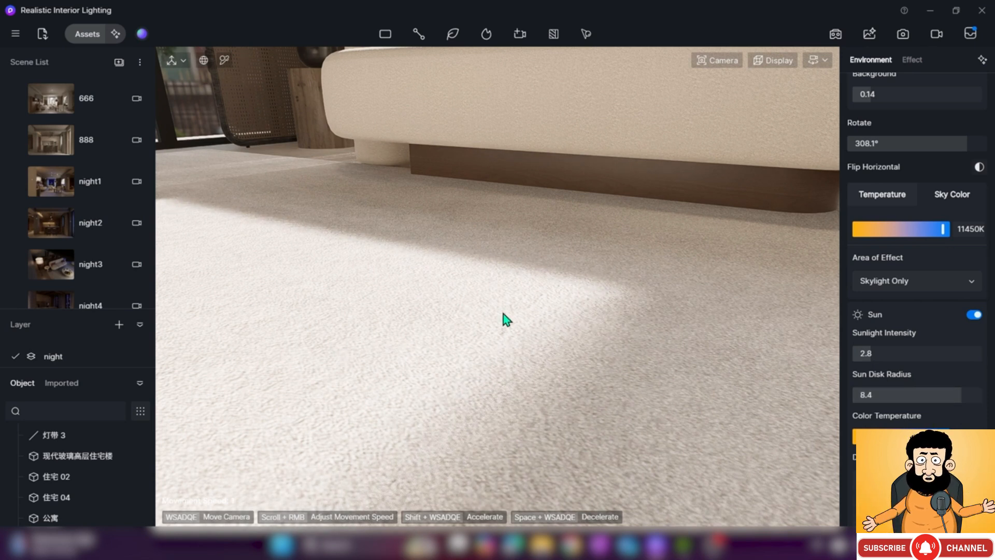
{"action": "left_click_drag", "start_coordinate": [956, 396], "coordinate": [909, 402]}
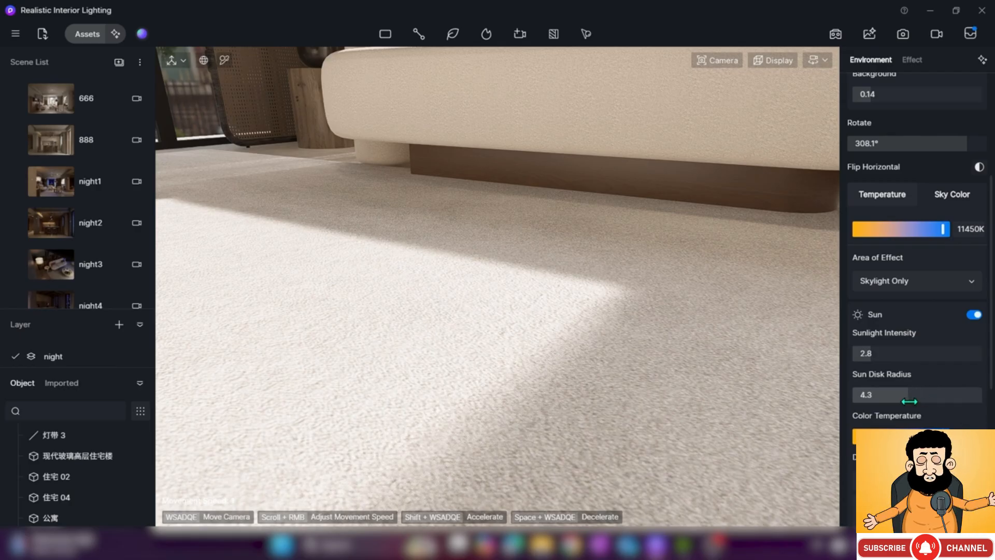
{"action": "right_click_drag", "start_coordinate": [644, 341], "coordinate": [655, 339]}
{"action": "key", "text": "s"}
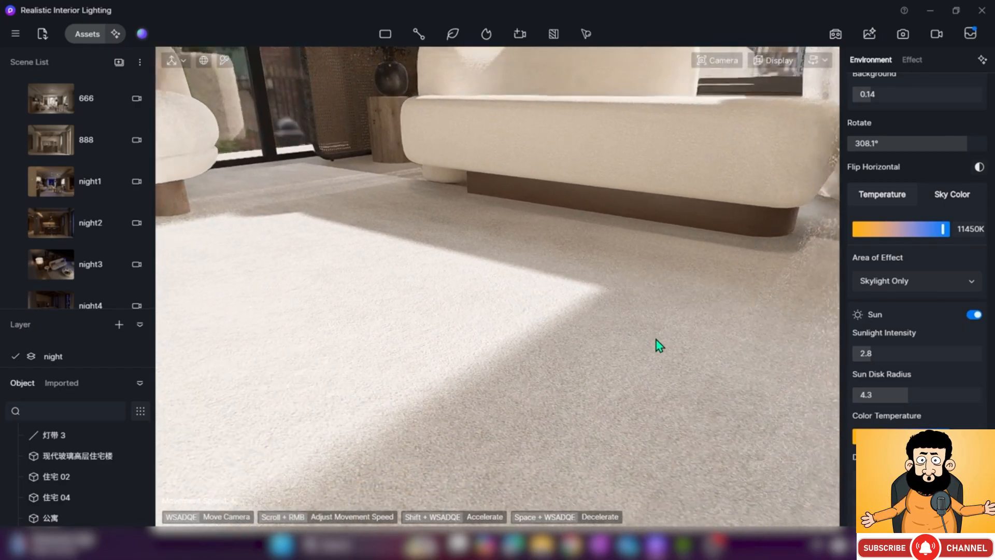
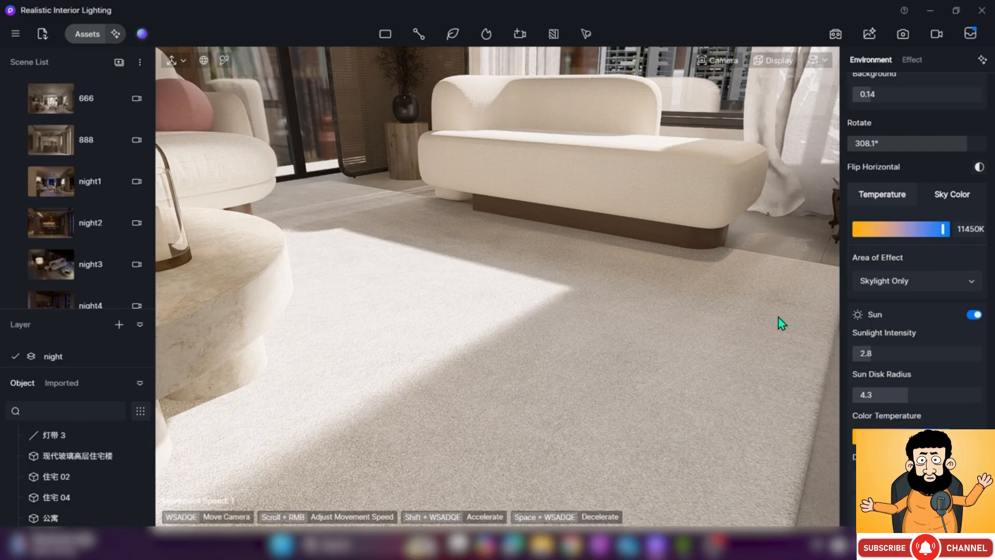
Add a Rect Light outside the building, just in front of the wall below the living room window
{"action": "key", "text": "e"}
{"action": "key", "text": "e"}
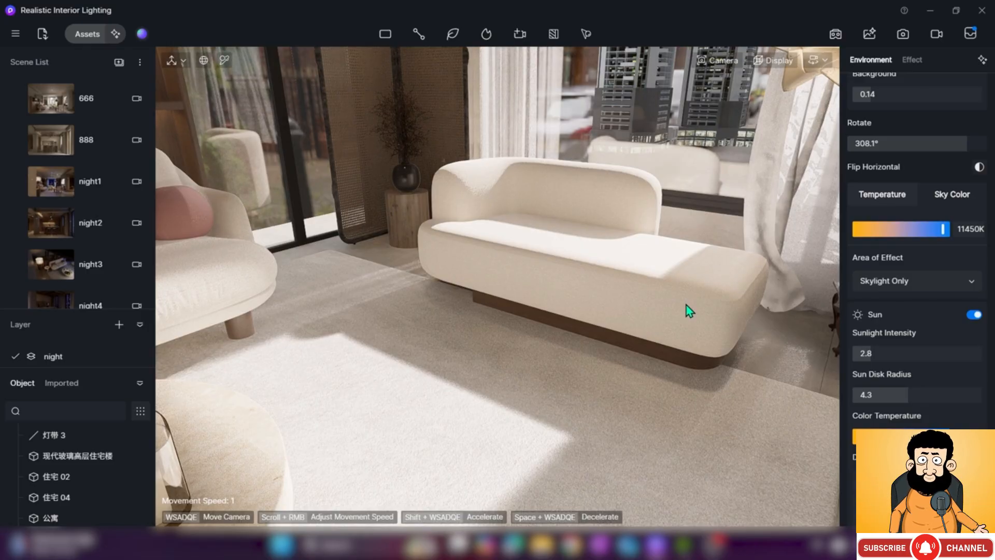
{"action": "key", "text": "d"}
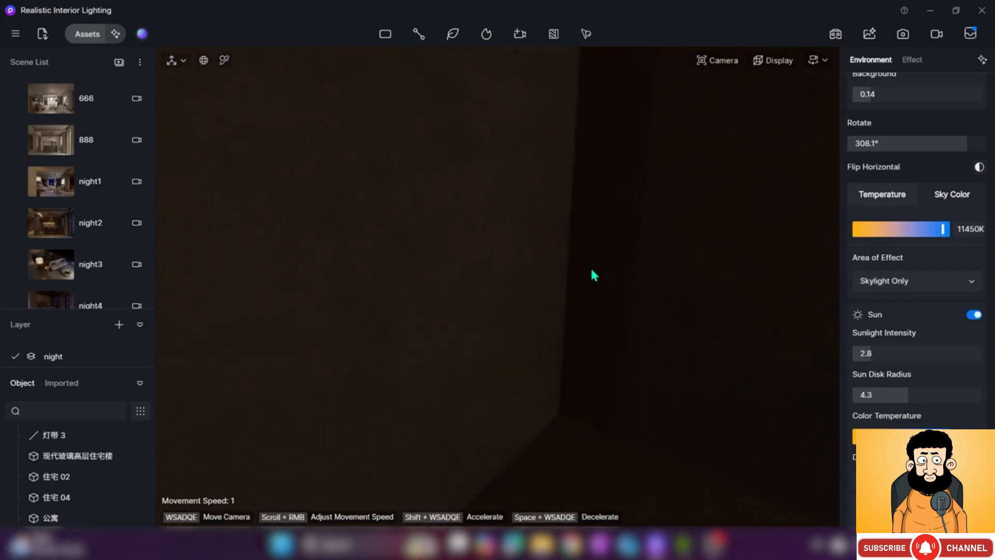
{"action": "right_click_drag", "start_coordinate": [591, 269], "coordinate": [463, 267]}
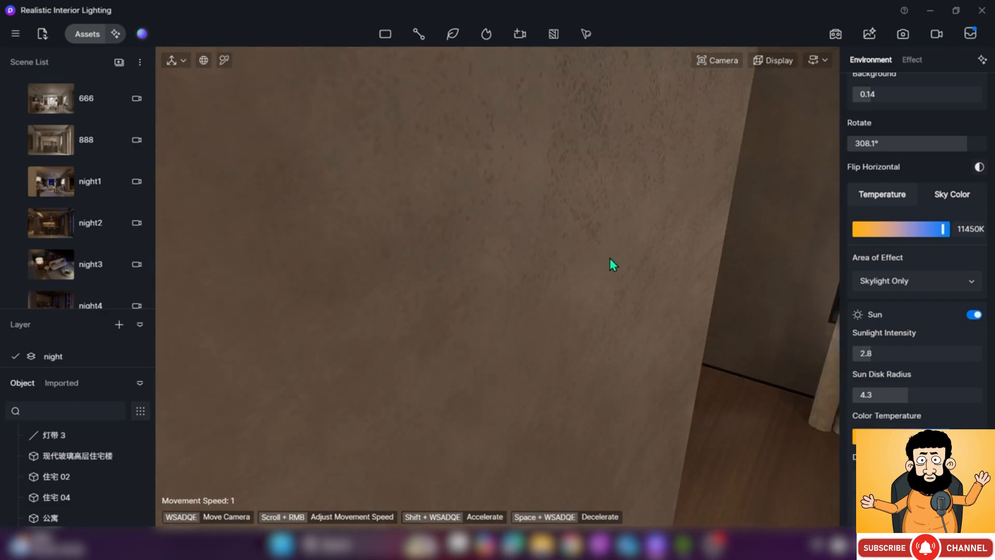
{"action": "right_click_drag", "start_coordinate": [610, 260], "coordinate": [450, 257]}
{"action": "key", "text": "s"}
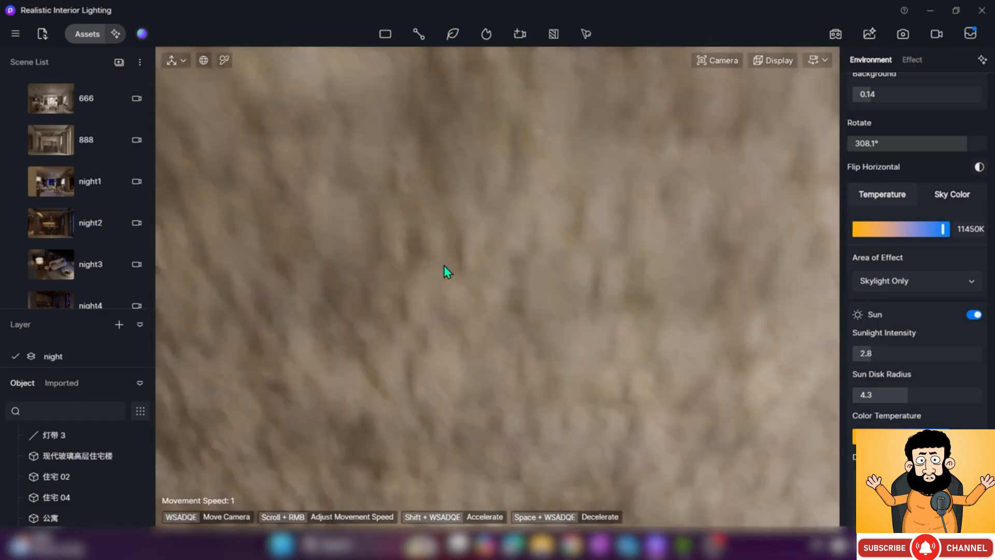
{"action": "key", "text": "d"}
{"action": "right_click_drag", "start_coordinate": [444, 265], "coordinate": [401, 141]}
{"action": "right_click_drag", "start_coordinate": [591, 231], "coordinate": [555, 237]}
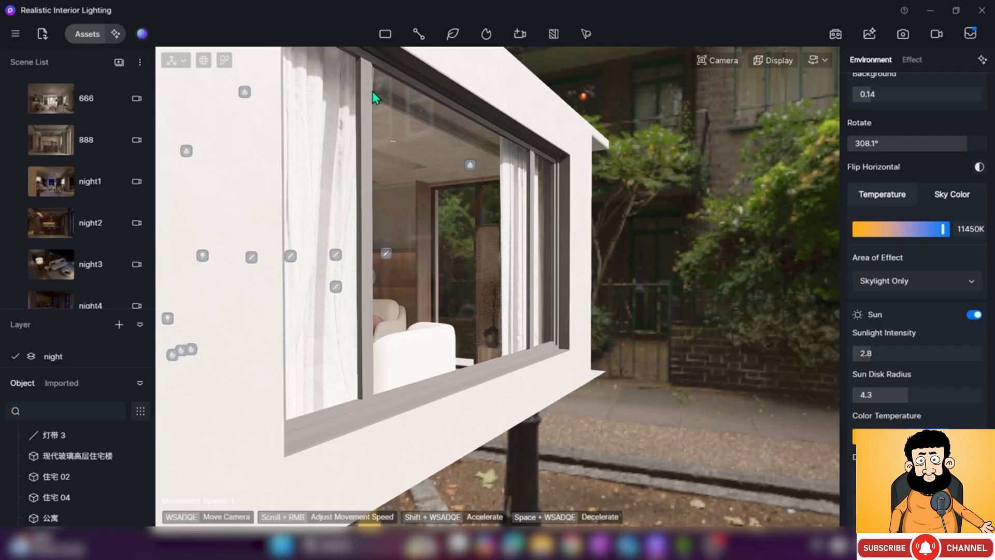
{"action": "left_click", "coordinate": [389, 40]}
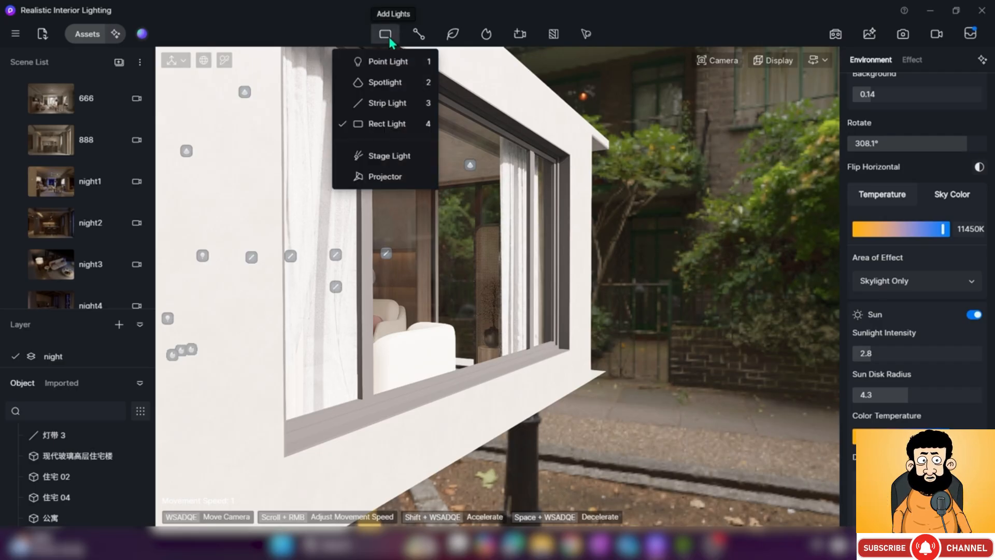
{"action": "left_click", "coordinate": [406, 126]}
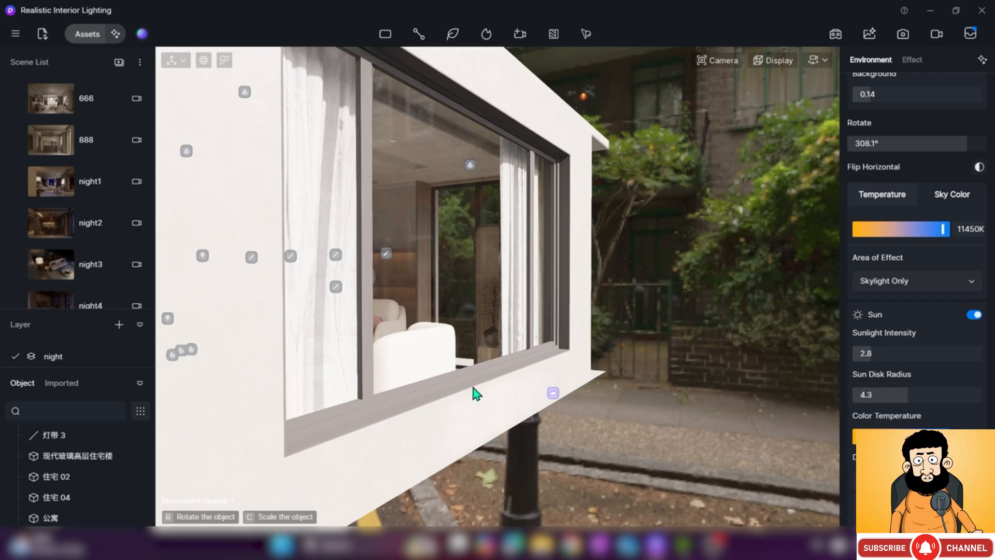
{"action": "left_click", "coordinate": [532, 388]}
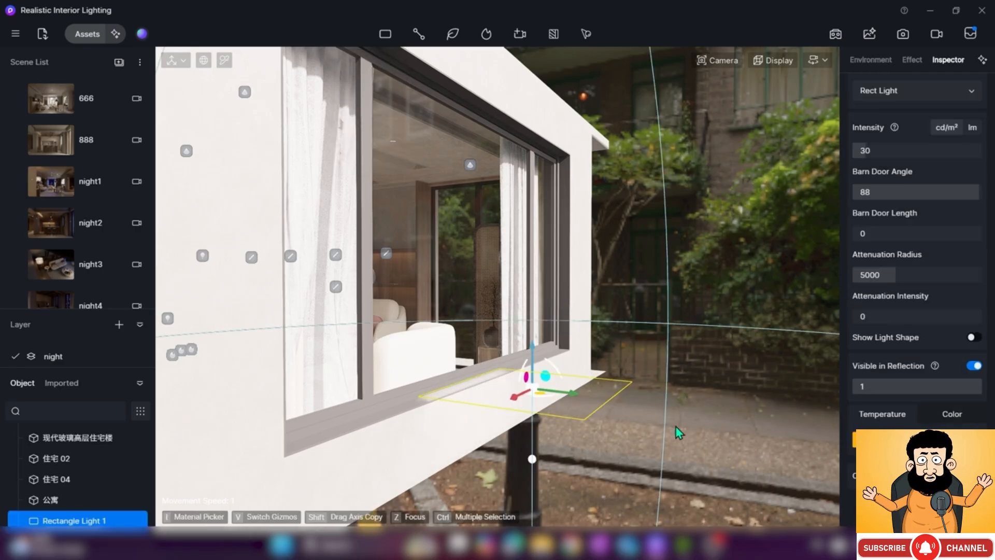
Rotate the rectangle light upright so that it faces the living room window
{"action": "key", "text": "e"}
{"action": "right_click_drag", "start_coordinate": [602, 224], "coordinate": [629, 357]}
{"action": "key", "text": "e"}
{"action": "left_click_drag", "start_coordinate": [517, 277], "coordinate": [699, 386]}
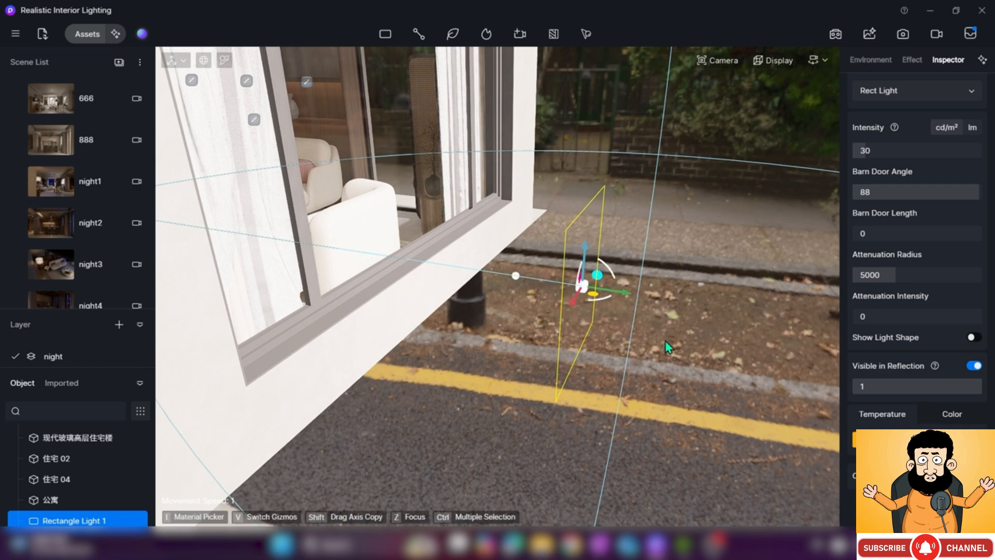
Raise the rectangle light and shift it sideways to centre it in front of the living room window
{"action": "right_click_drag", "start_coordinate": [649, 320], "coordinate": [414, 170]}
{"action": "key", "text": "s"}
{"action": "key", "text": "d"}
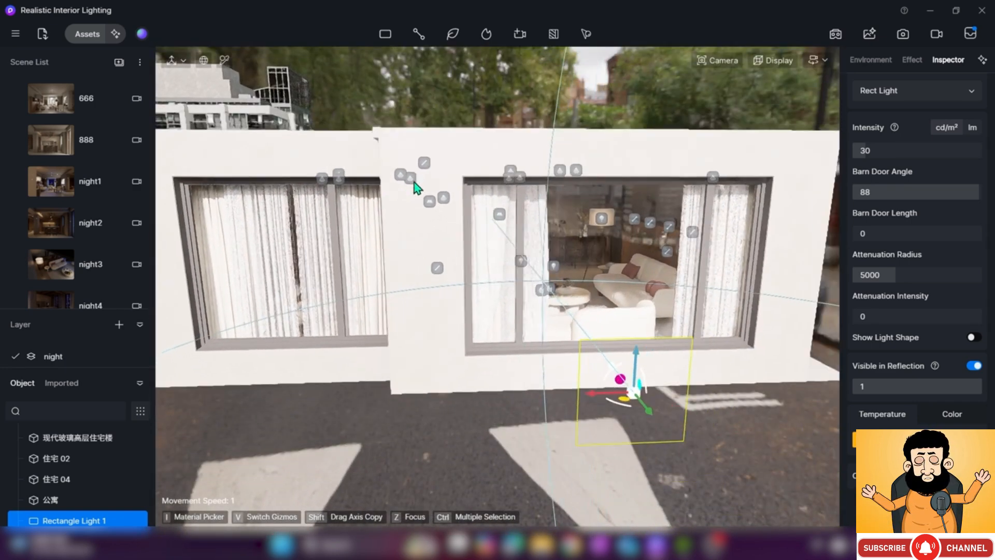
{"action": "left_click_drag", "start_coordinate": [564, 340], "coordinate": [572, 262]}
{"action": "key", "text": "d"}
{"action": "key", "text": "d"}
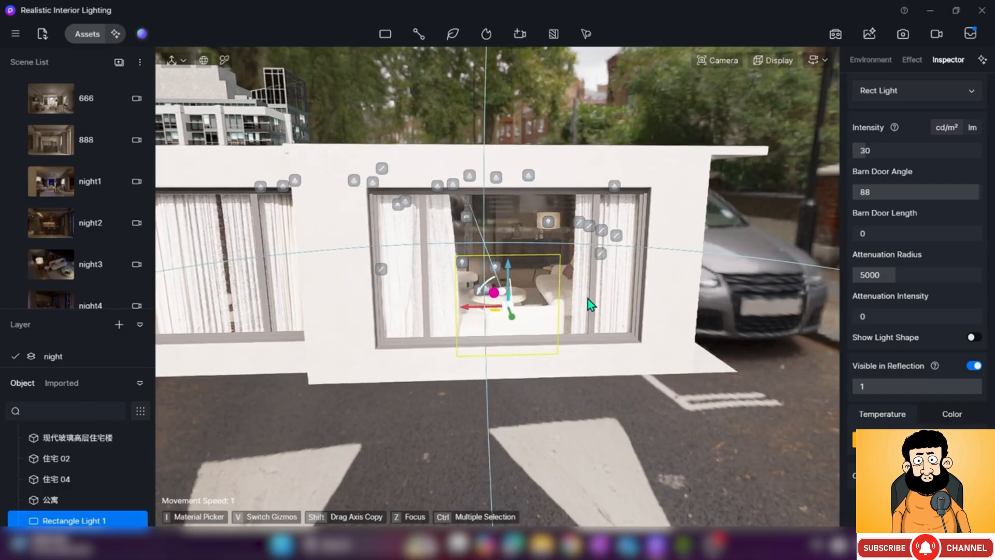
{"action": "key", "text": "q"}
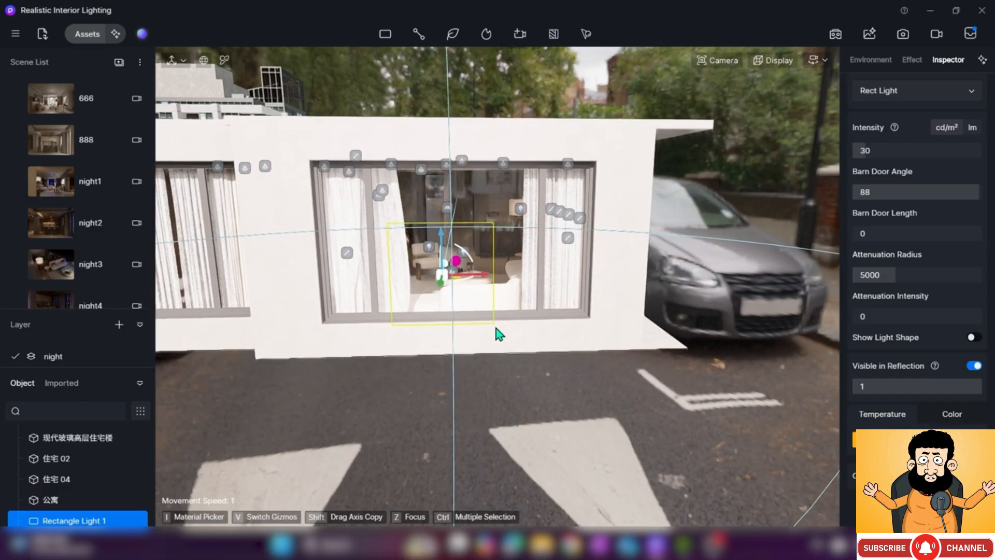
{"action": "left_click_drag", "start_coordinate": [441, 189], "coordinate": [441, 163]}
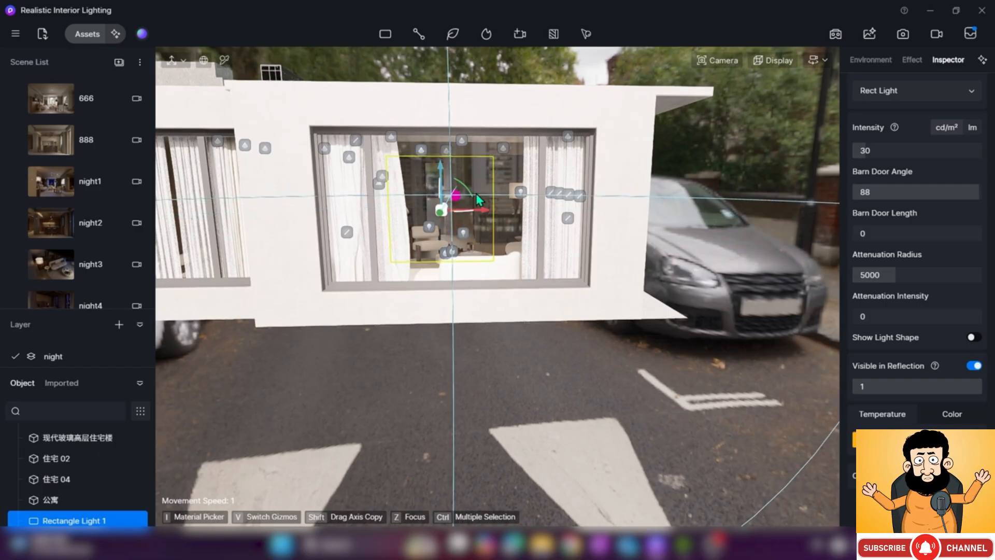
{"action": "left_click_drag", "start_coordinate": [481, 210], "coordinate": [503, 214]}
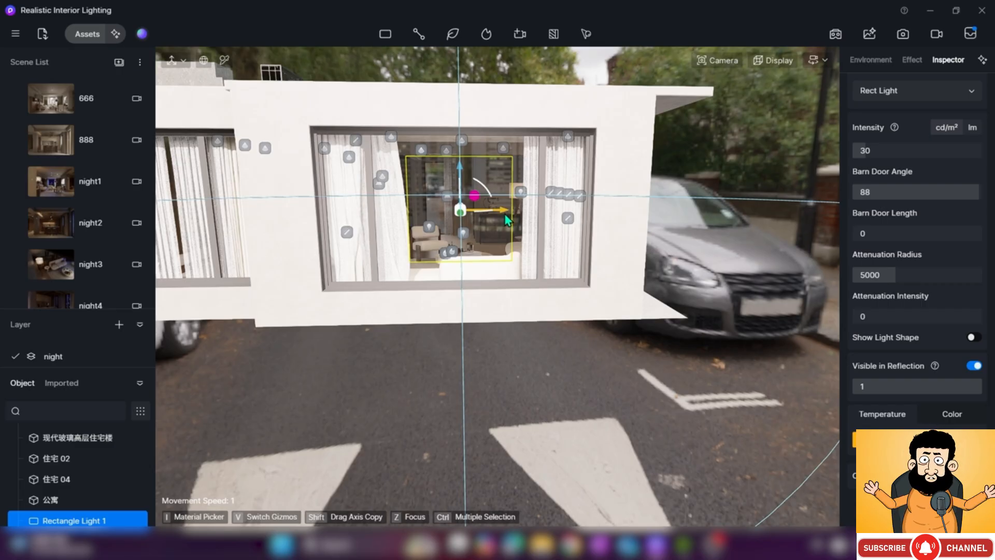
Preview the building exterior in Wireframe and Clay Model display modes, and return to the standard shaded mode
{"action": "left_click", "coordinate": [777, 60]}
{"action": "left_click", "coordinate": [759, 158]}
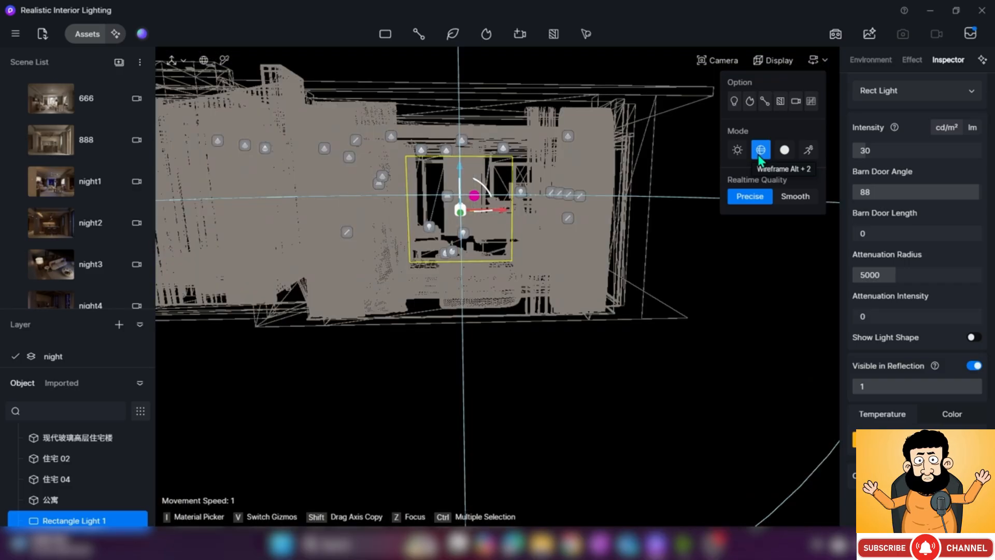
{"action": "left_click", "coordinate": [737, 150]}
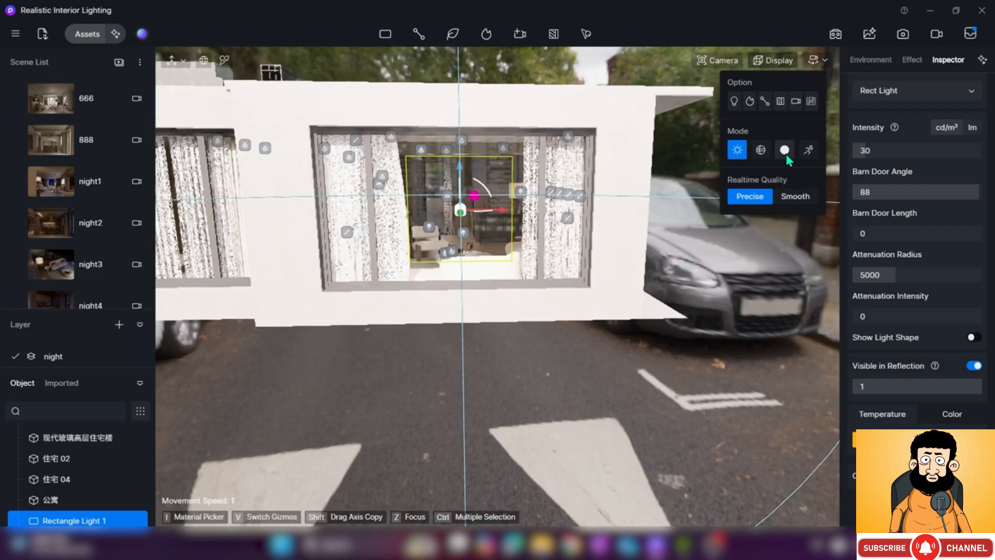
{"action": "left_click", "coordinate": [785, 155]}
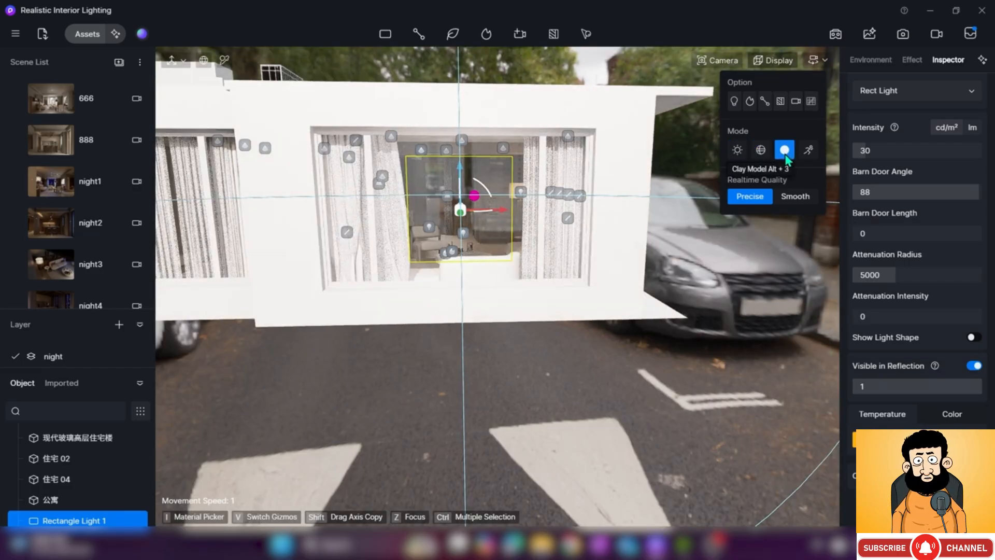
{"action": "left_click", "coordinate": [739, 153]}
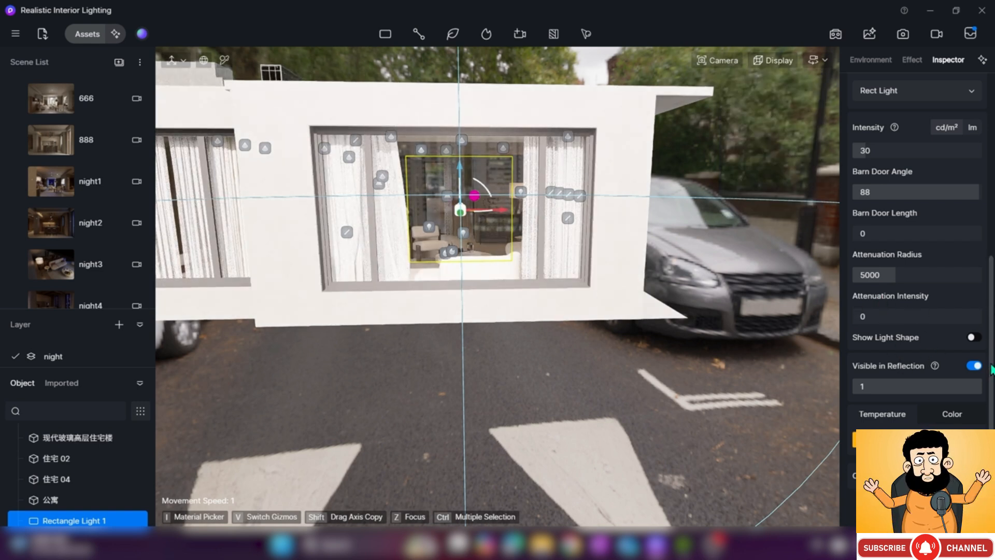
Set the size of the rectangle light in front of the living room window to 2000 by 2000
{"action": "scroll", "coordinate": [925, 353], "scroll_direction": "up", "scroll_amount": 4}
{"action": "left_click_drag", "start_coordinate": [994, 185], "coordinate": [992, 155]}
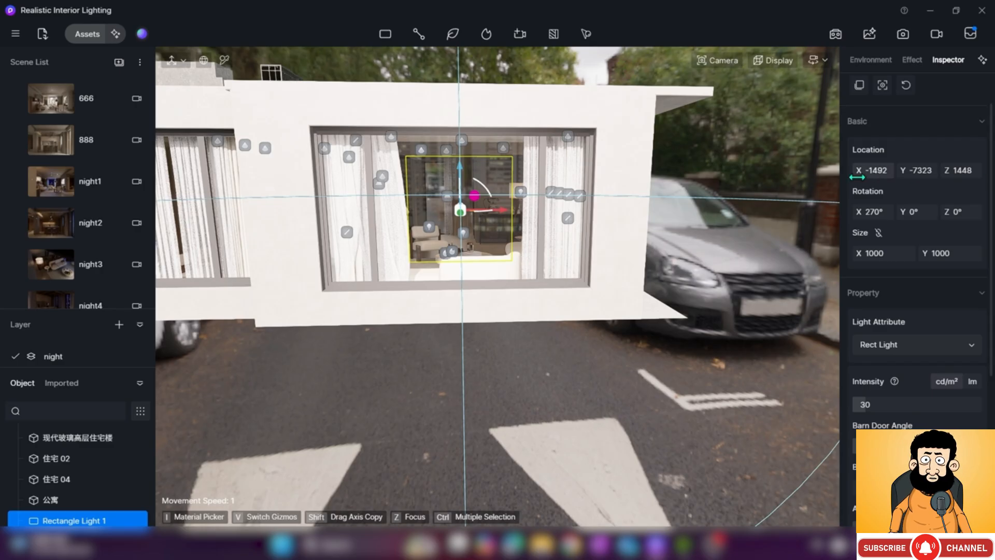
{"action": "left_click", "coordinate": [878, 232]}
{"action": "left_click_drag", "start_coordinate": [880, 259], "coordinate": [885, 288]}
{"action": "type", "text": "2000"}
{"action": "key", "text": "Return"}
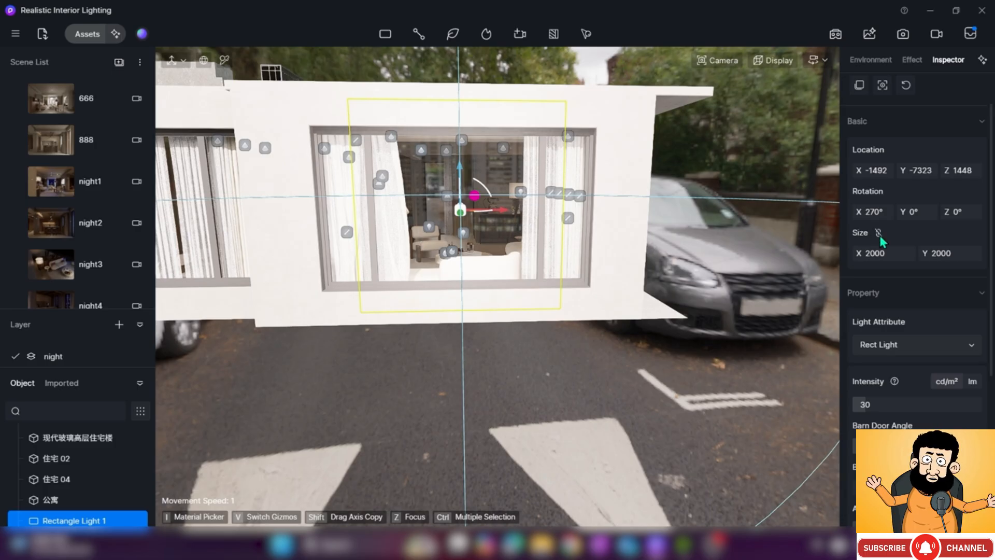
Resize the rectangle light to X 2800 and Y 1500 so it matches the living room window opening
{"action": "left_click", "coordinate": [881, 253]}
{"action": "type", "text": "2800"}
{"action": "key", "text": "Return"}
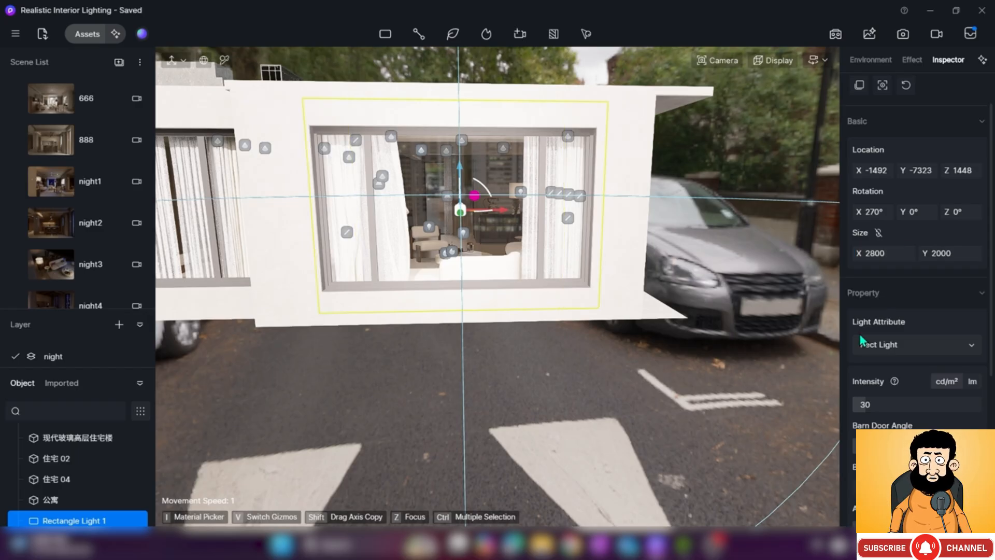
{"action": "left_click", "coordinate": [954, 253]}
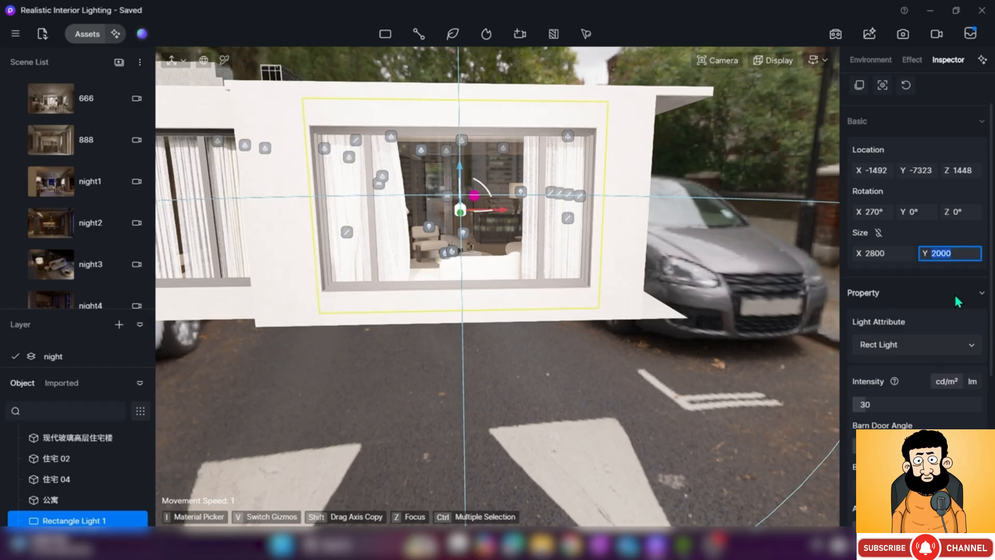
{"action": "type", "text": "150"}
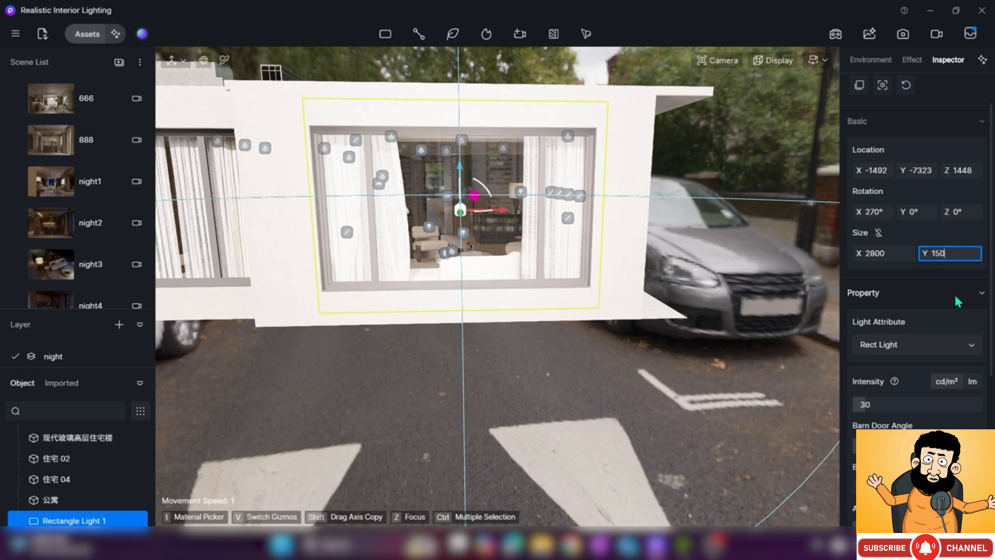
{"action": "type", "text": "0"}
{"action": "key", "text": "Return"}
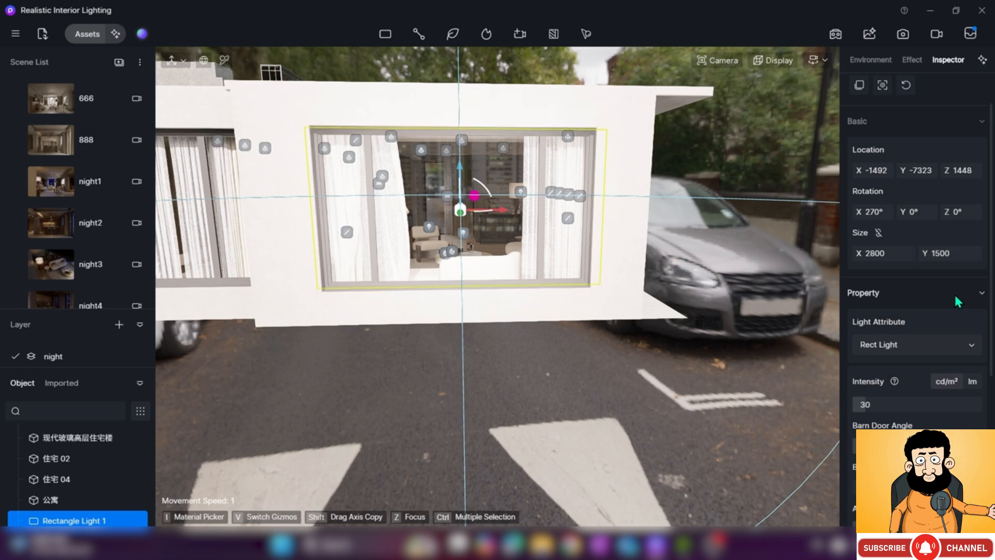
Move the rectangle light closer to the window, to about X -1378, Y -7031, Z 1370, and size it 2900 by 1600
{"action": "key", "text": "a"}
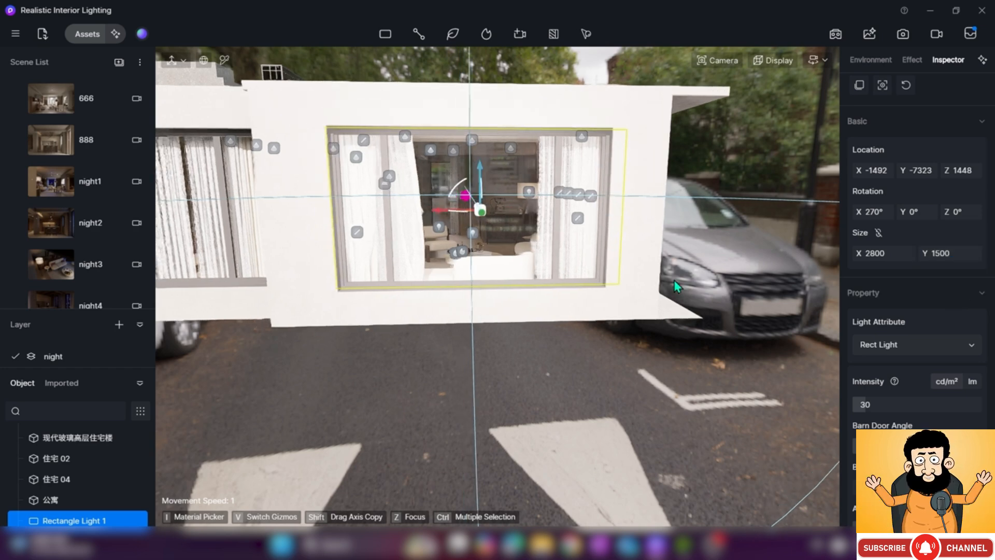
{"action": "right_click_drag", "start_coordinate": [510, 260], "coordinate": [691, 237]}
{"action": "key", "text": "a"}
{"action": "key", "text": "w"}
{"action": "key", "text": "e"}
{"action": "key", "text": "e"}
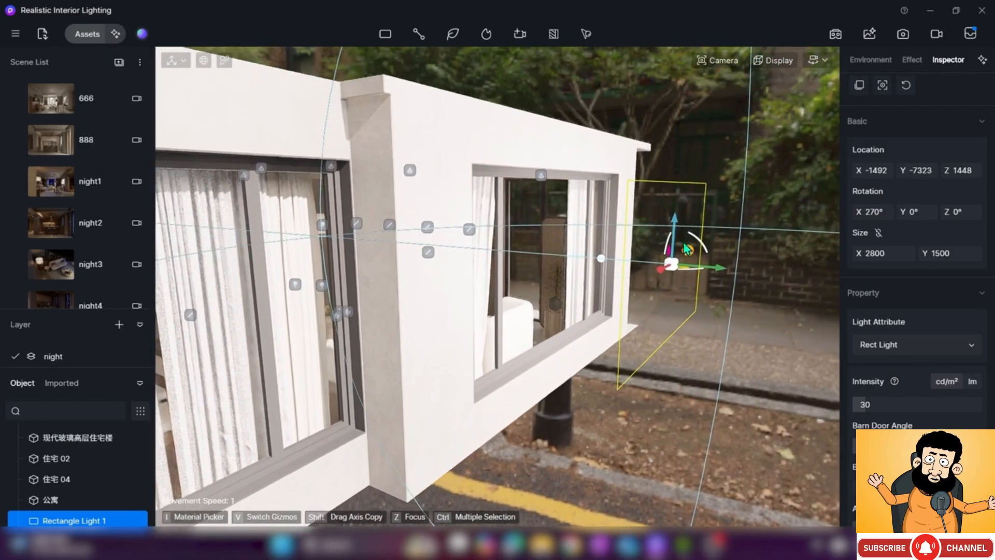
{"action": "left_click_drag", "start_coordinate": [676, 223], "coordinate": [675, 226]}
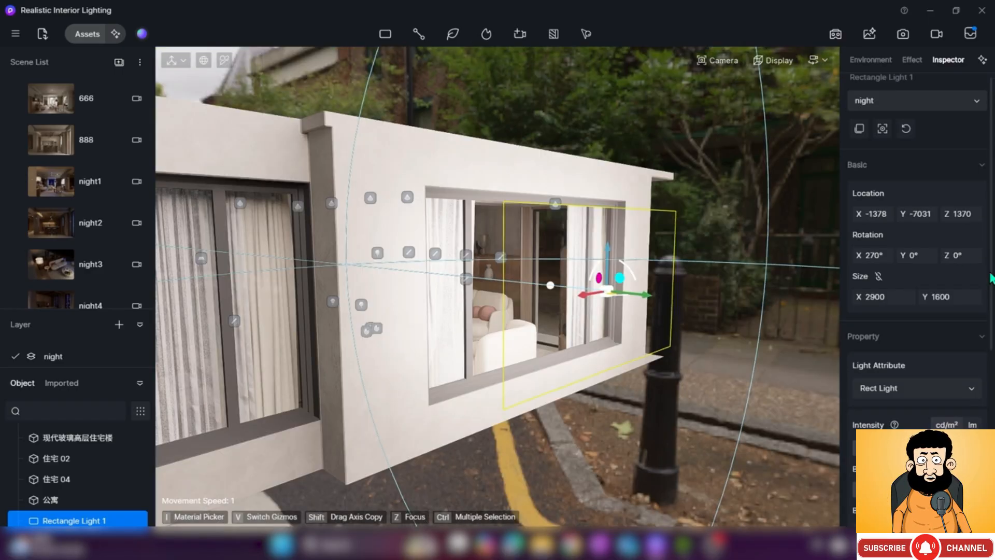
Set the intensity of the rectangle light outside the living room window to 3 cd/m²
{"action": "left_click_drag", "start_coordinate": [991, 271], "coordinate": [974, 406]}
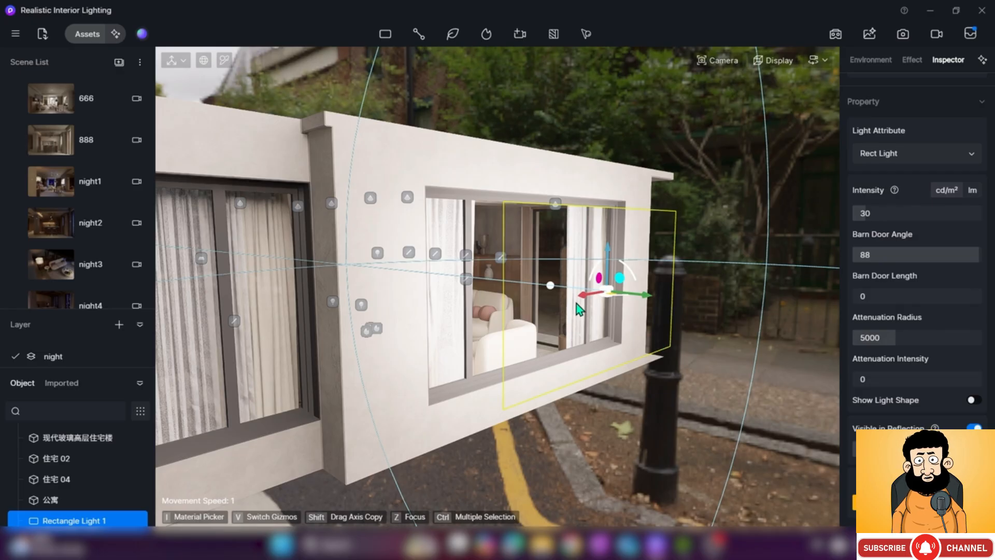
{"action": "left_click", "coordinate": [874, 213]}
{"action": "type", "text": "3"}
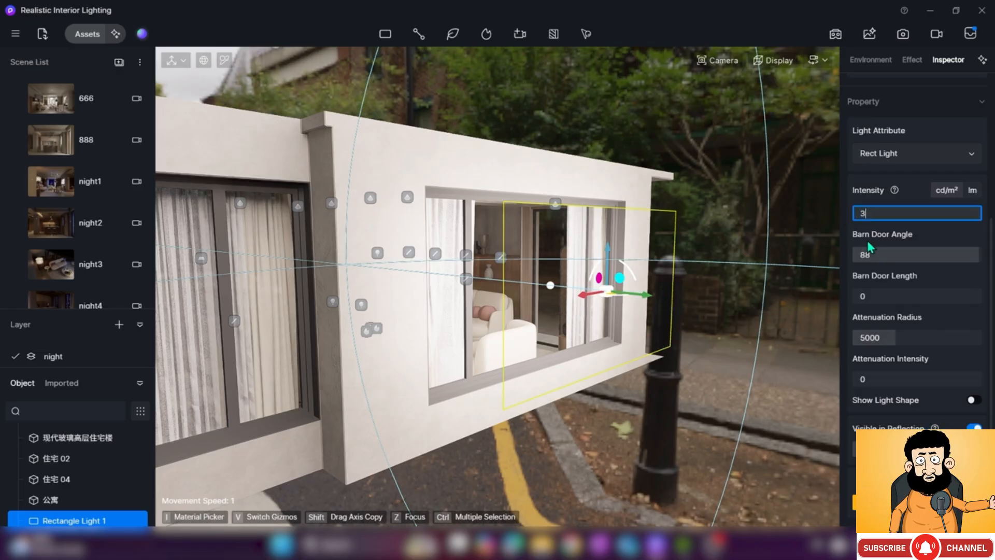
{"action": "key", "text": "Return"}
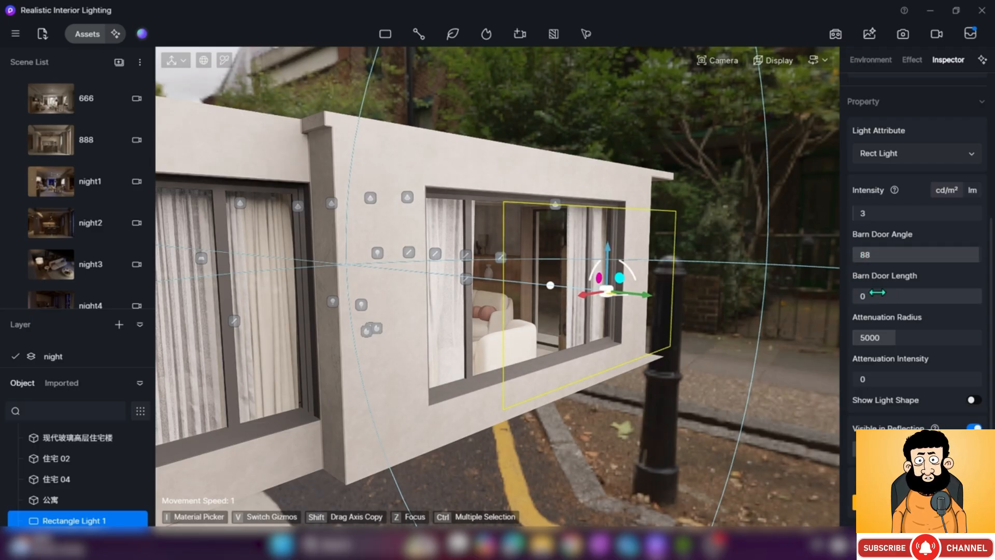
Switch the environment's sky light from HDRI to Geo and Sky
{"action": "scroll", "coordinate": [992, 179], "scroll_direction": "up", "scroll_amount": 5}
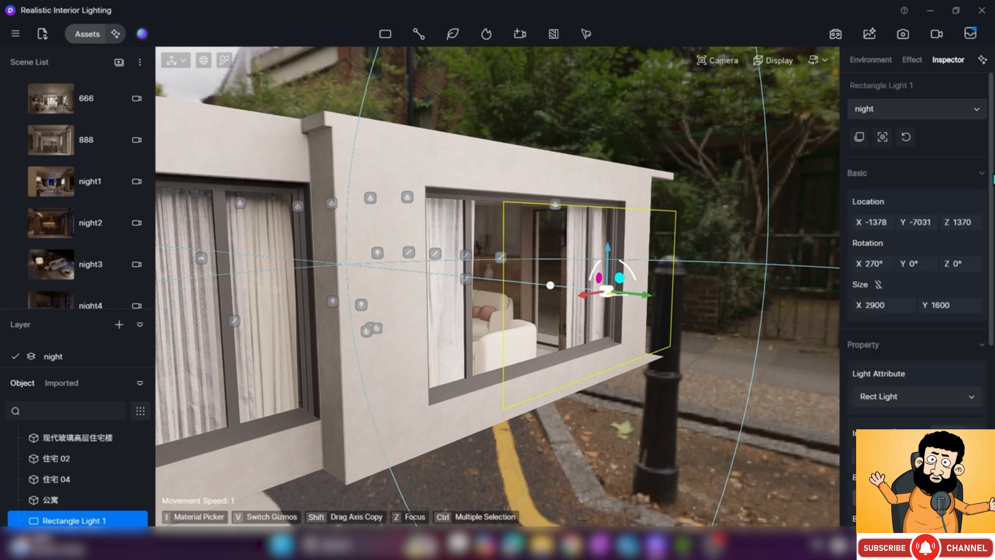
{"action": "left_click", "coordinate": [871, 60]}
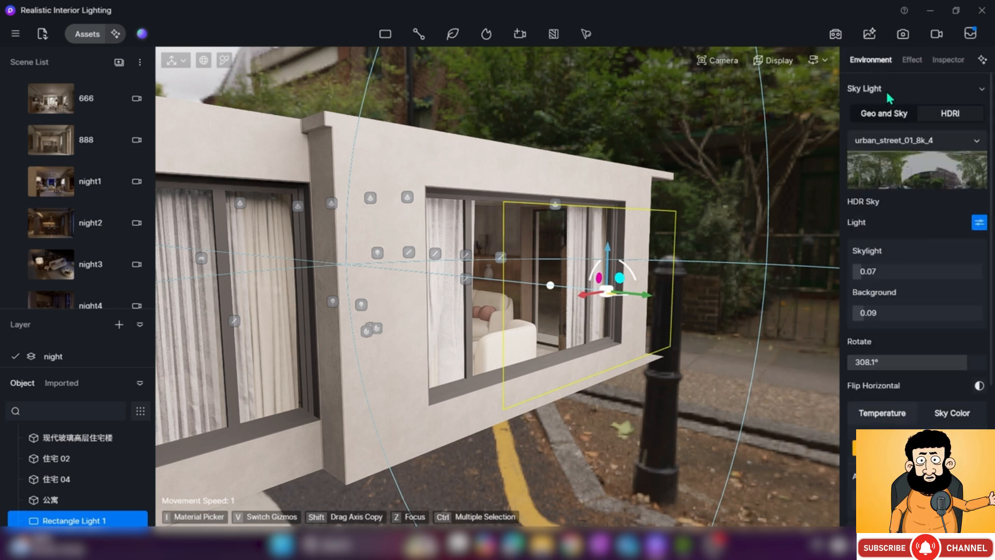
{"action": "left_click", "coordinate": [891, 120]}
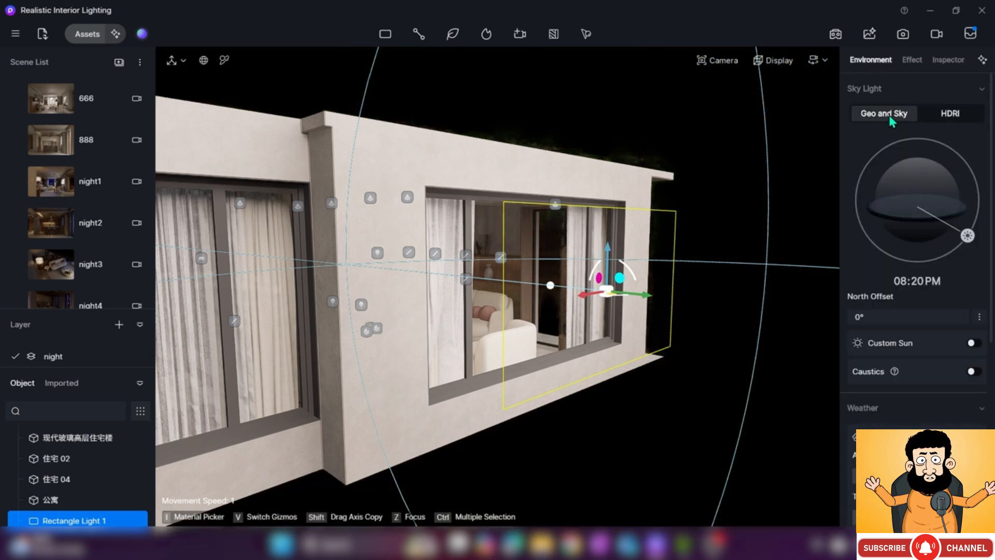
Add another Rect Light outside the building, in front of the dark windowless side wall
{"action": "key", "text": "a"}
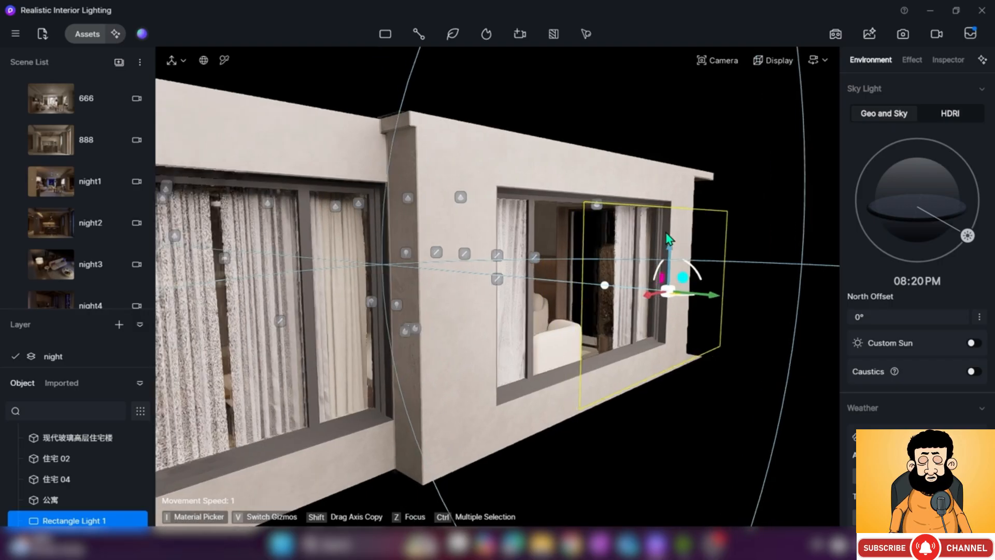
{"action": "key", "text": "s"}
{"action": "key", "text": "a"}
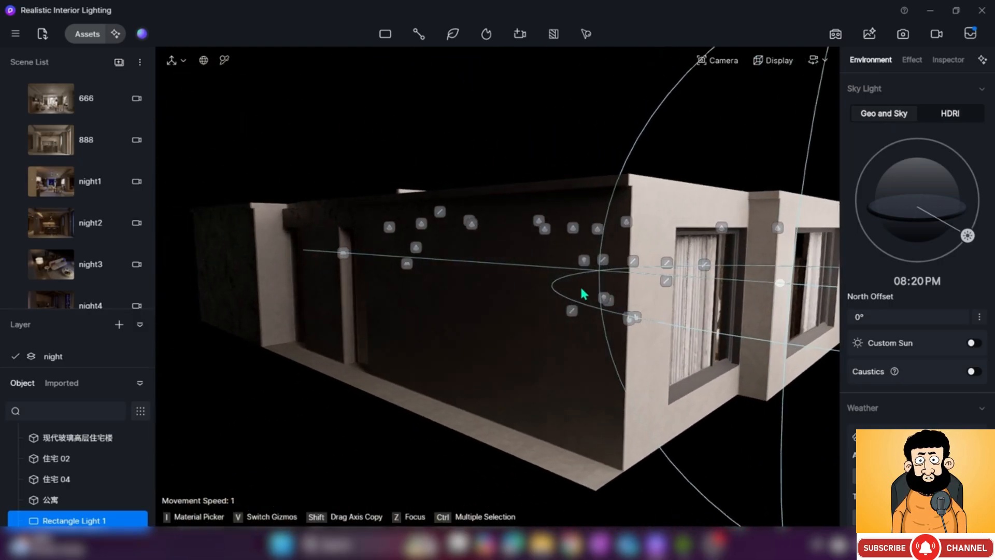
{"action": "left_click", "coordinate": [385, 34]}
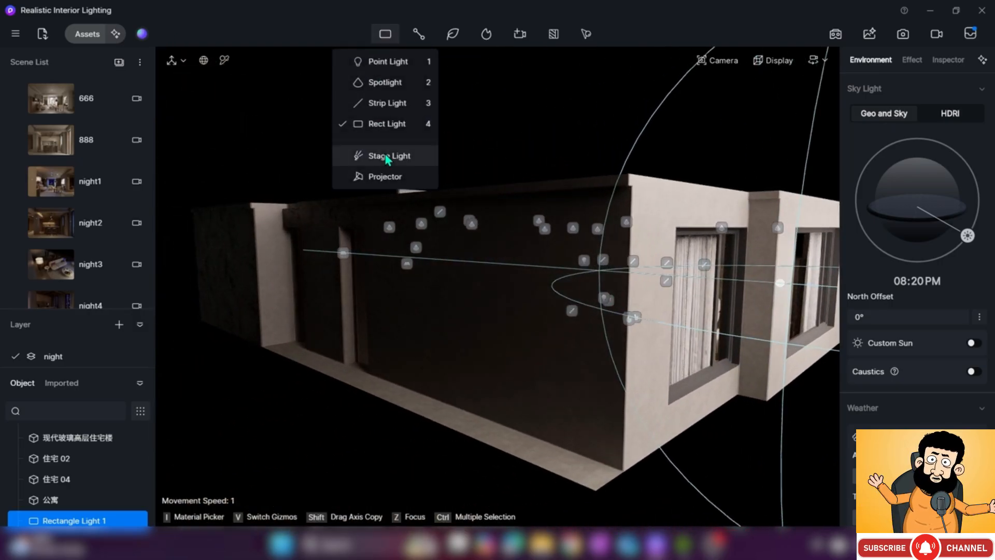
{"action": "left_click", "coordinate": [386, 125]}
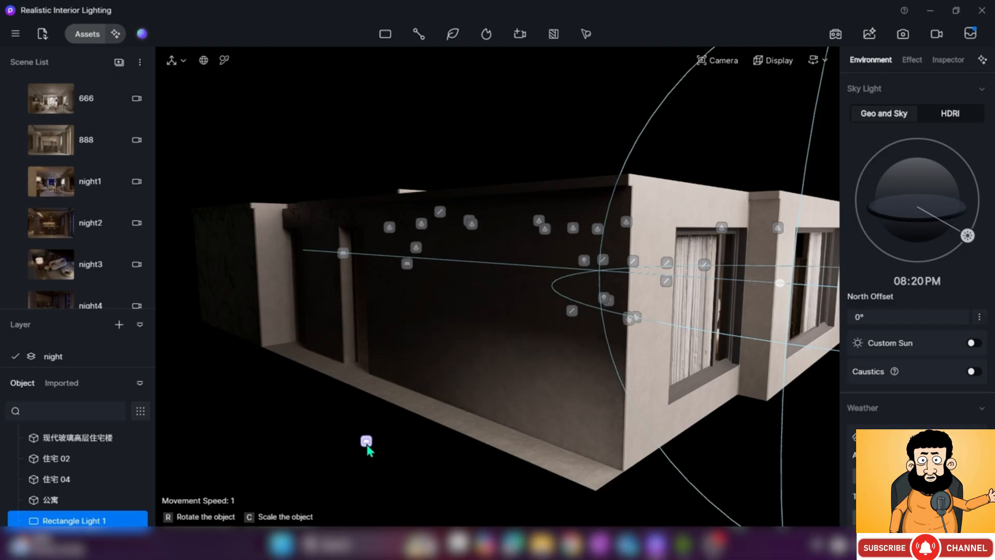
{"action": "left_click", "coordinate": [366, 442]}
Stand the new rectangle light upright facing the dark side wall, with a clean Y rotation of 270°
{"action": "left_click_drag", "start_coordinate": [372, 415], "coordinate": [293, 404]}
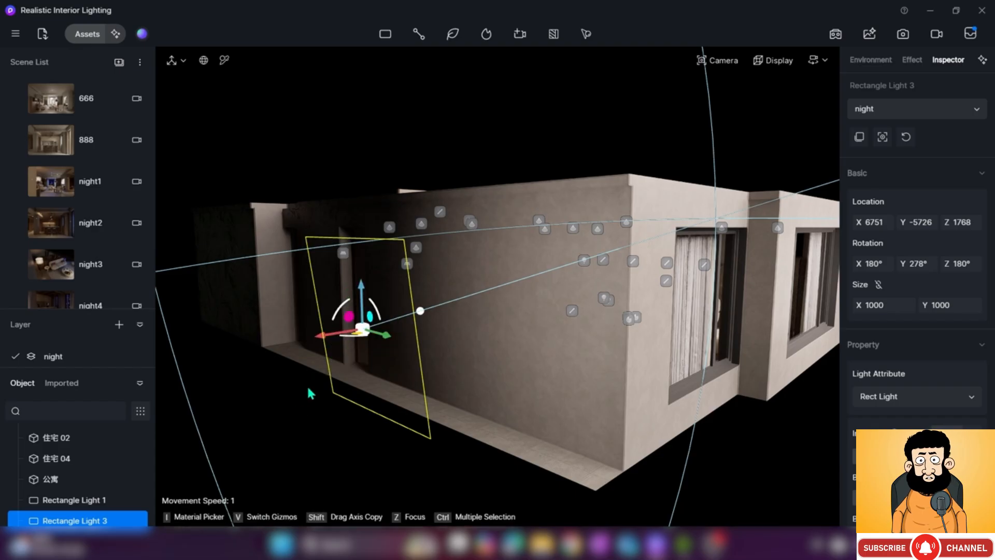
{"action": "left_click", "coordinate": [369, 334]}
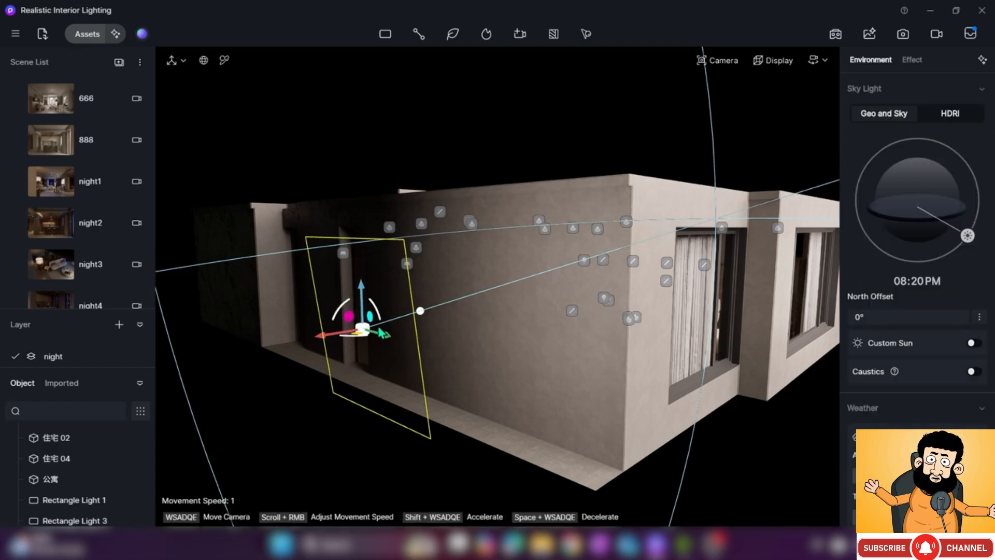
{"action": "left_click", "coordinate": [363, 331]}
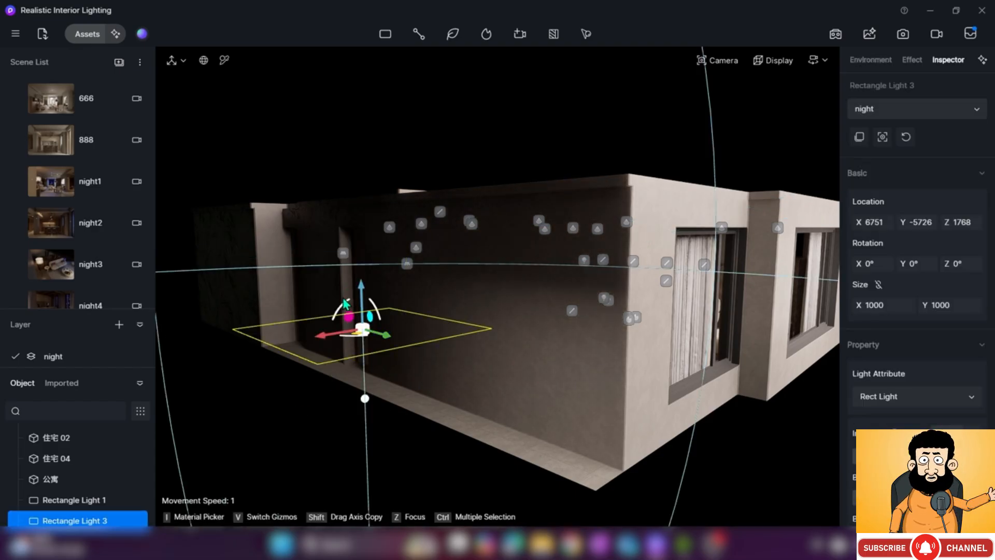
{"action": "left_click_drag", "start_coordinate": [348, 310], "coordinate": [304, 382]}
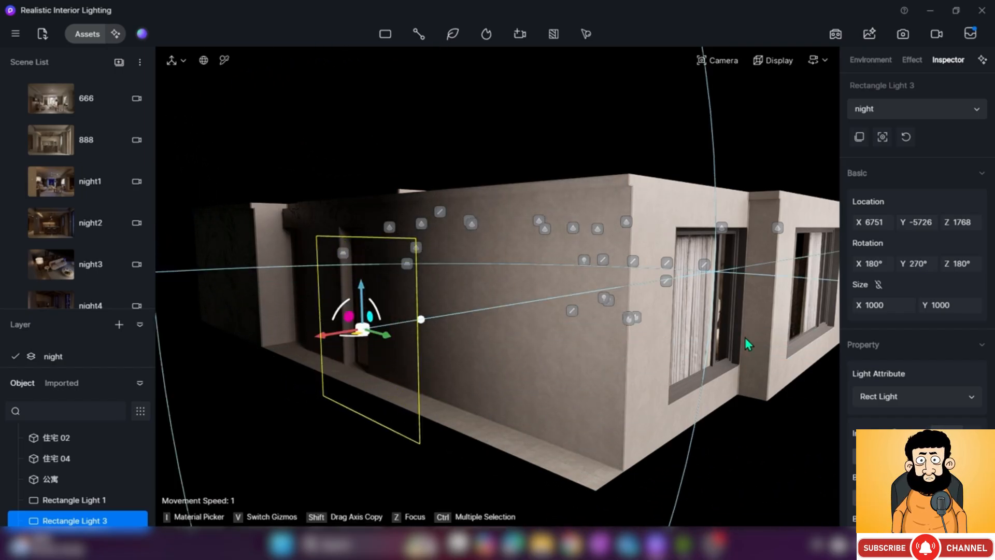
Shrink the new rectangle light to X 571 and Y 631, and save the project
{"action": "left_click_drag", "start_coordinate": [881, 309], "coordinate": [658, 329]}
{"action": "left_click_drag", "start_coordinate": [932, 306], "coordinate": [750, 318]}
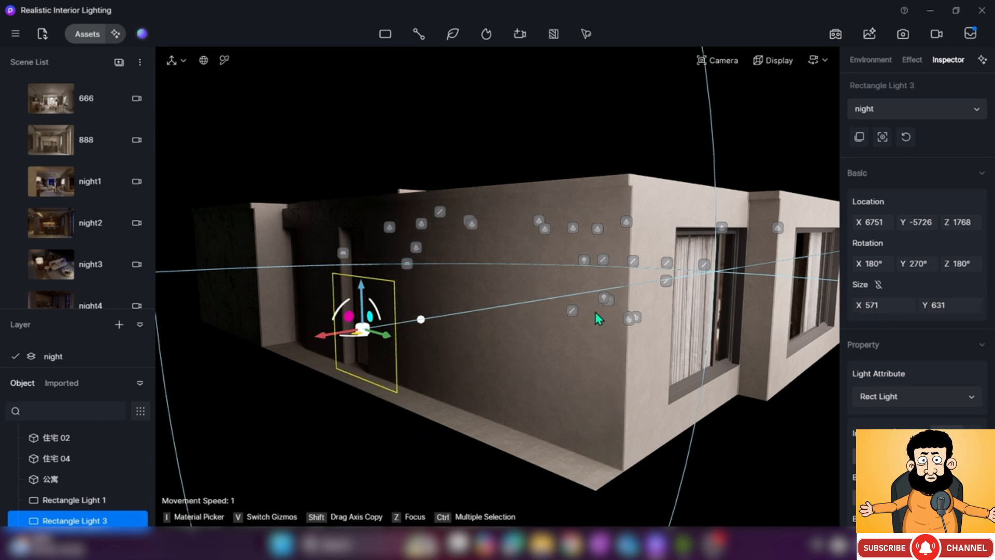
{"action": "key", "text": "ctrl+s"}
Nudge the small rectangle light toward the side wall to about X 6721 and set its intensity to 3 cd/m²
{"action": "left_click_drag", "start_coordinate": [348, 335], "coordinate": [353, 337]}
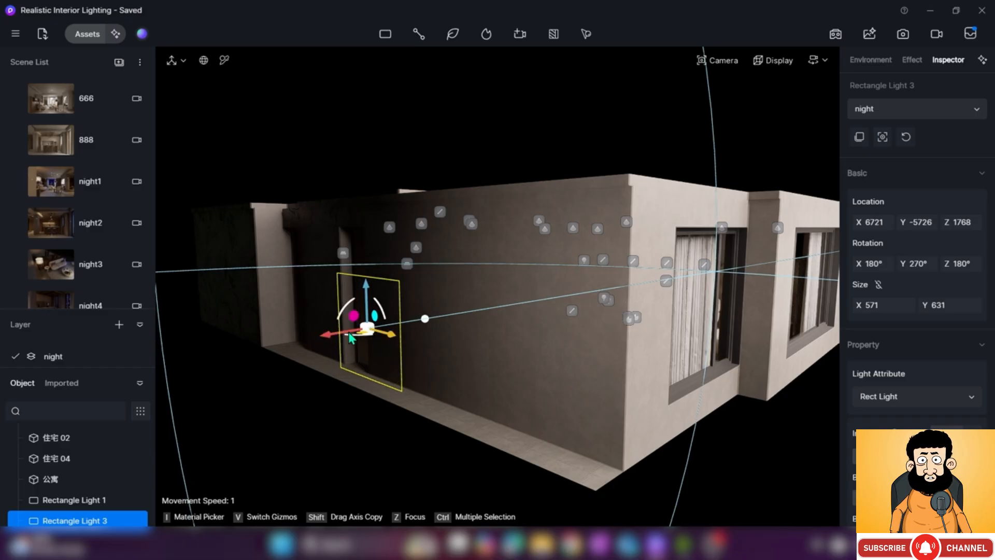
{"action": "scroll", "coordinate": [914, 311], "scroll_direction": "down", "scroll_amount": 4}
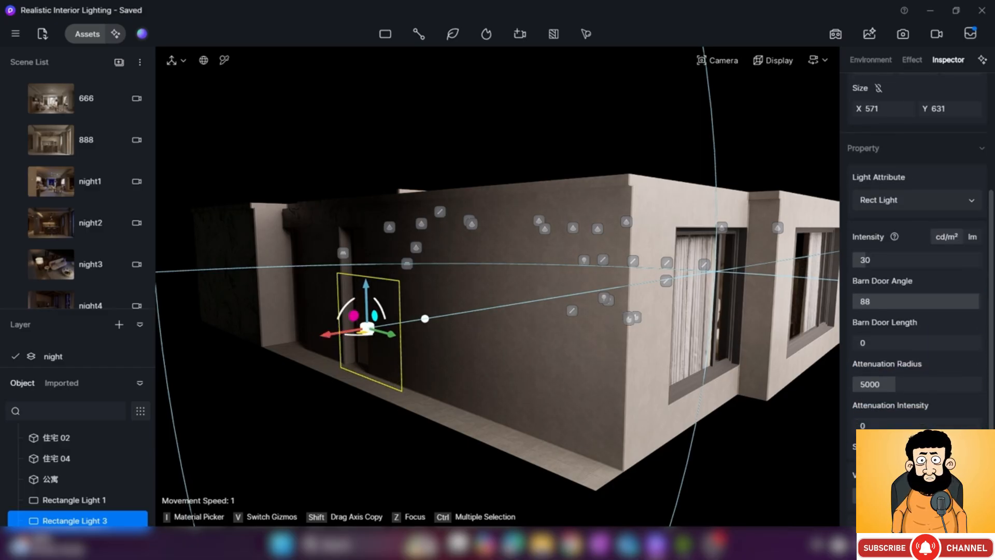
{"action": "scroll", "coordinate": [915, 259], "scroll_direction": "down", "scroll_amount": 1}
{"action": "left_click", "coordinate": [881, 241]}
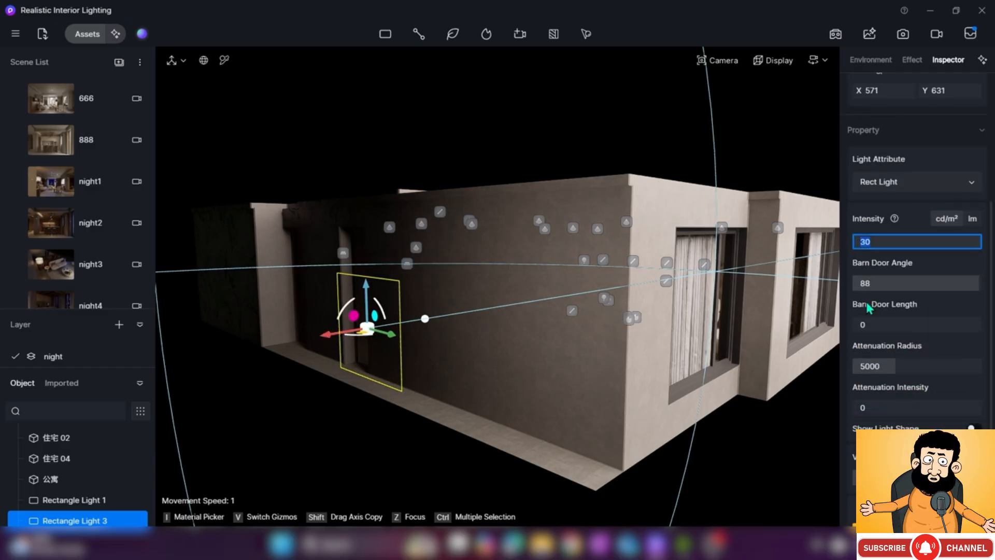
{"action": "type", "text": "3"}
{"action": "key", "text": "Return"}
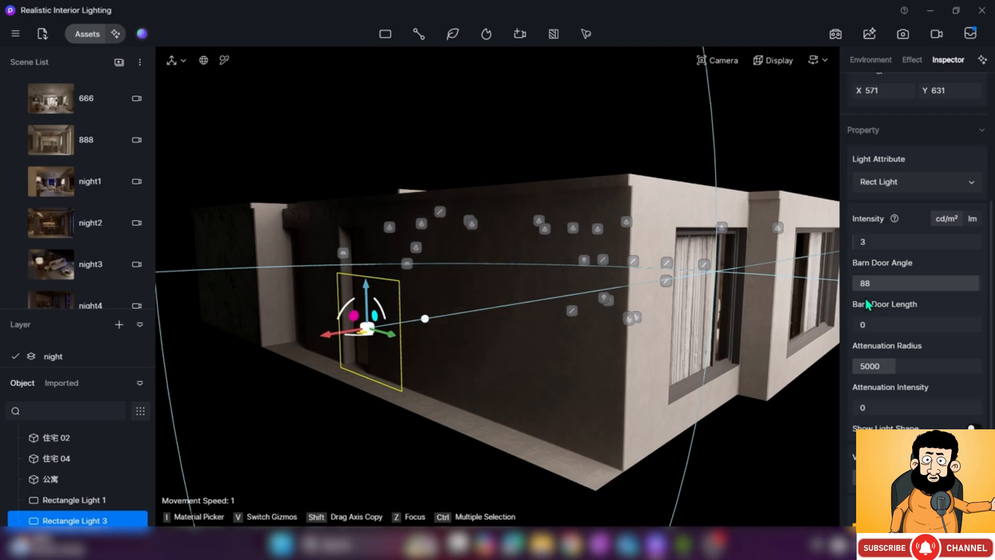
Move the small rectangle light closer to the side wall and set its intensity to 10 cd/m²
{"action": "left_click_drag", "start_coordinate": [329, 335], "coordinate": [362, 335]}
{"action": "left_click", "coordinate": [866, 242]}
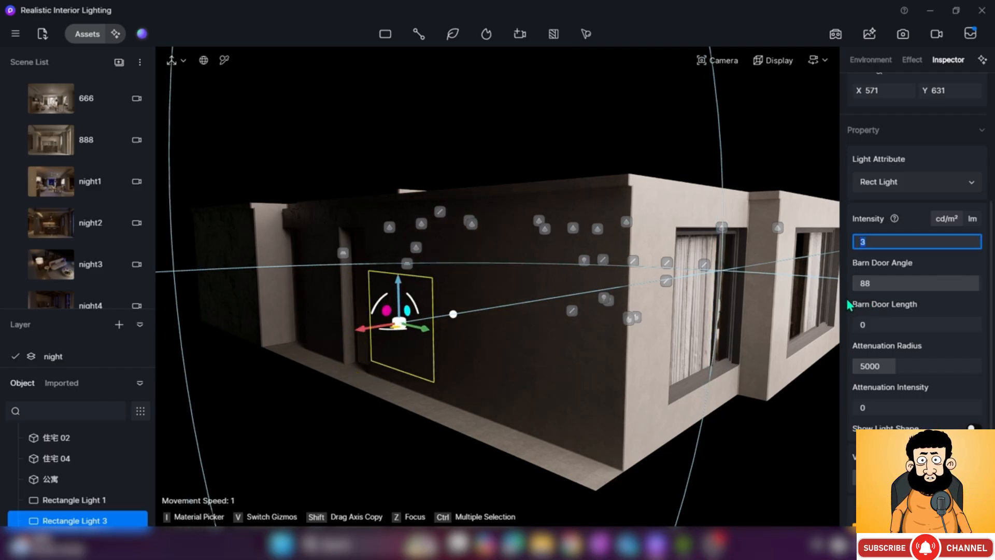
{"action": "key", "text": "Return"}
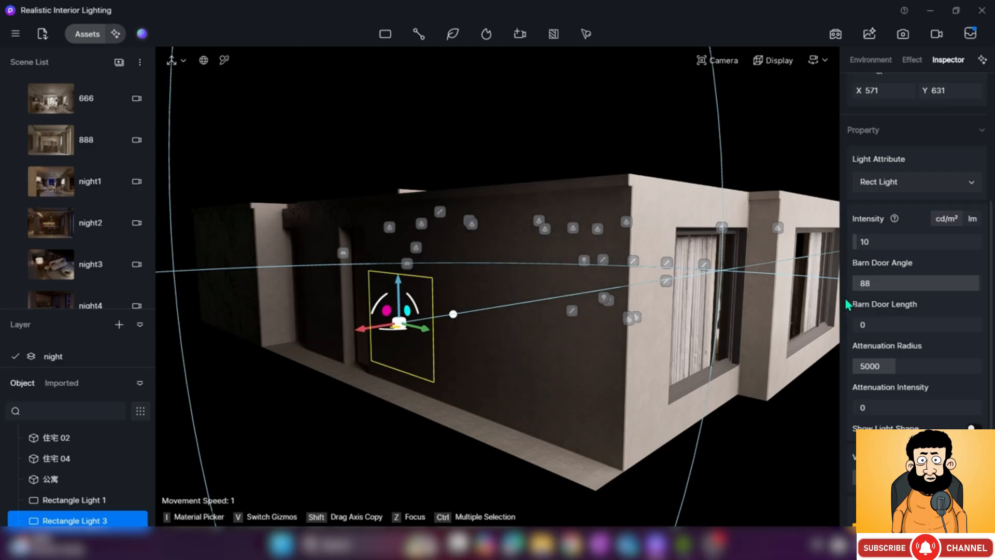
{"action": "left_click", "coordinate": [964, 282]}
{"action": "key", "text": "BackSpace"}
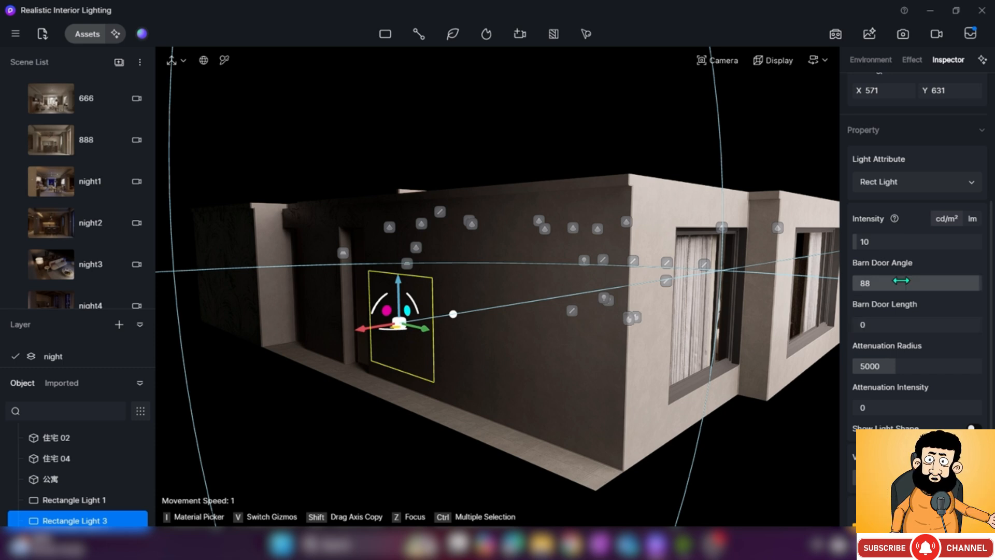
Extend the small rectangle light's barn doors to a length of 87 and move the light closer to the side wall
{"action": "left_click_drag", "start_coordinate": [862, 325], "coordinate": [920, 321]}
{"action": "key", "text": "d"}
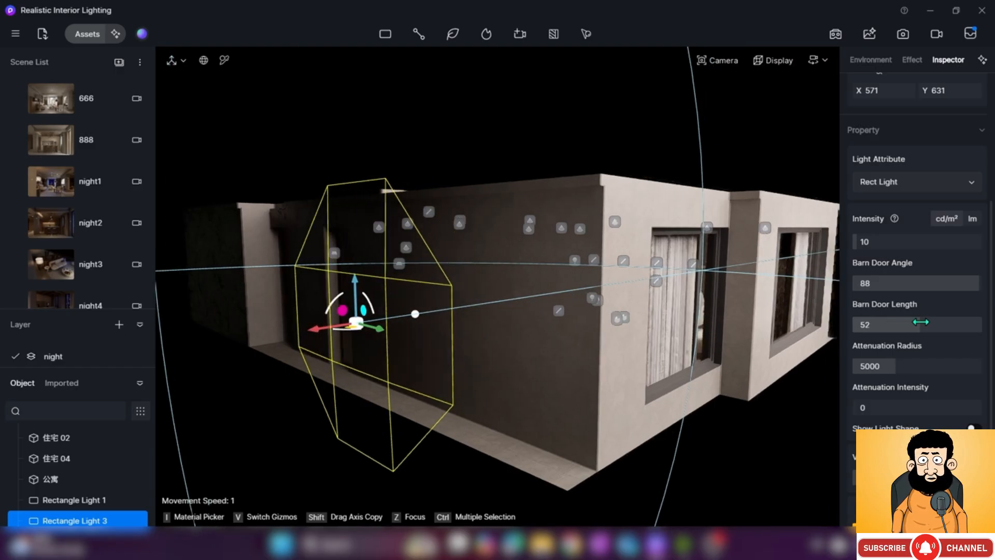
{"action": "right_click_drag", "start_coordinate": [599, 332], "coordinate": [558, 340]}
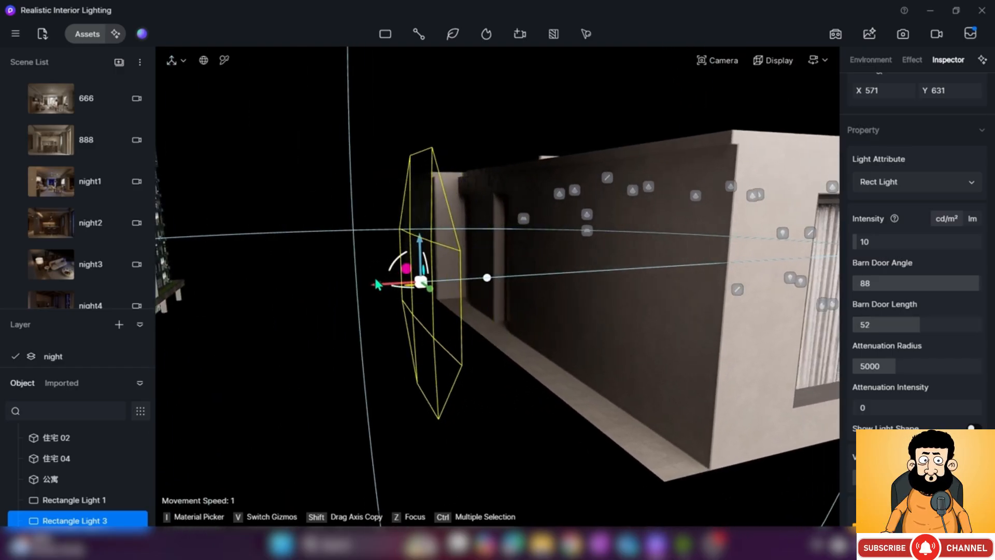
{"action": "left_click_drag", "start_coordinate": [389, 284], "coordinate": [513, 253]}
{"action": "key", "text": "d"}
{"action": "left_click_drag", "start_coordinate": [920, 325], "coordinate": [965, 326]}
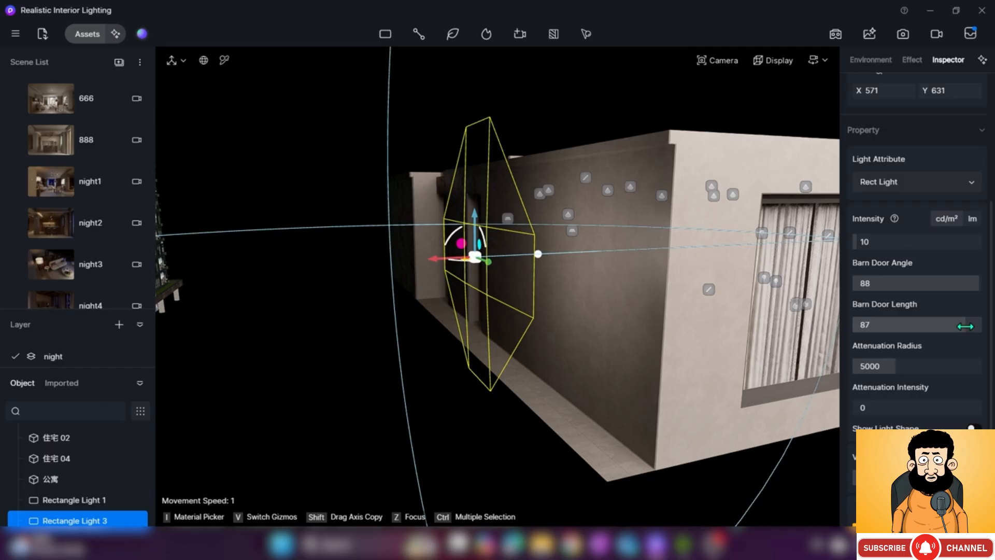
Set the small rectangle light's barn door angle to 0 and bring the light nearer to the side wall
{"action": "left_click_drag", "start_coordinate": [969, 285], "coordinate": [855, 290]}
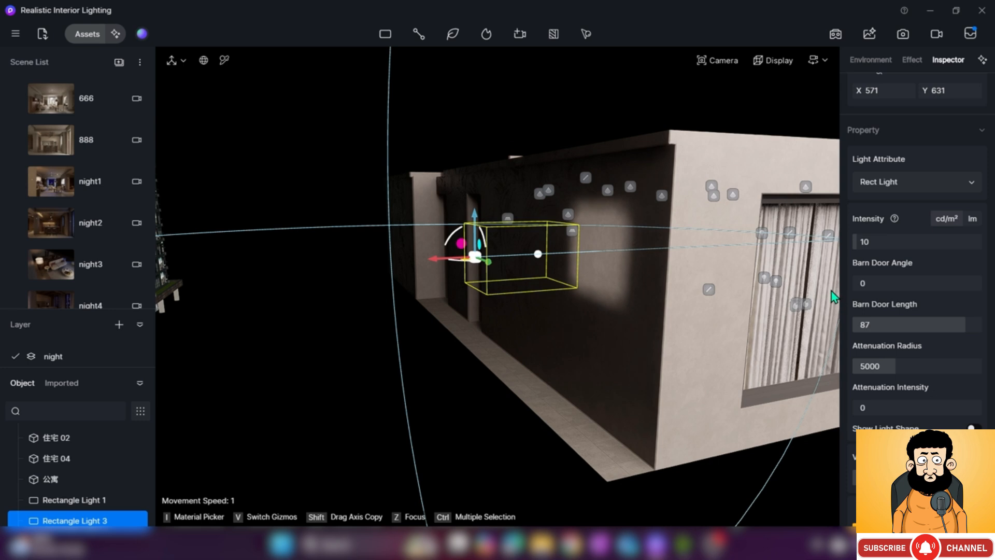
{"action": "key", "text": "d"}
{"action": "left_click_drag", "start_coordinate": [437, 258], "coordinate": [500, 270]}
{"action": "key", "text": "w"}
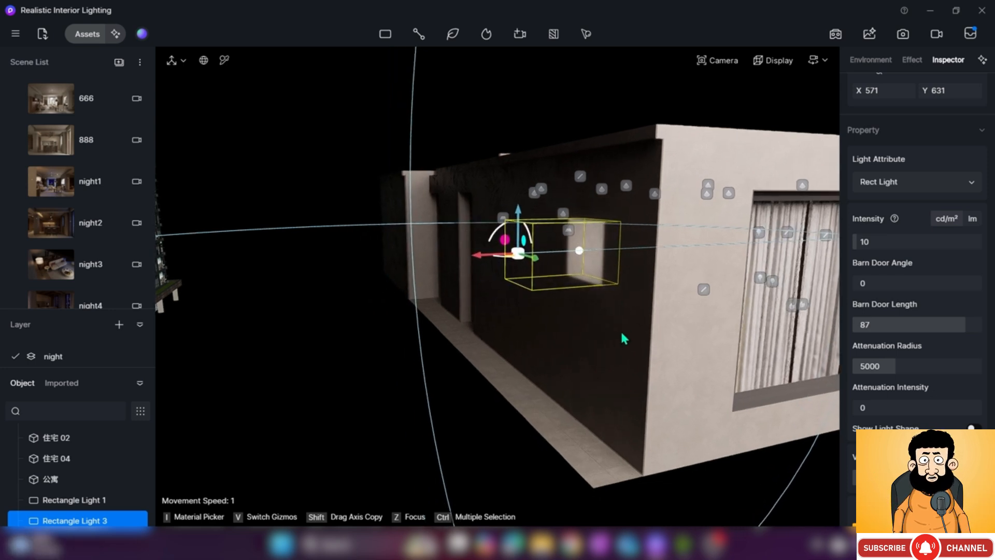
{"action": "right_click_drag", "start_coordinate": [593, 287], "coordinate": [602, 288]}
{"action": "key", "text": "w"}
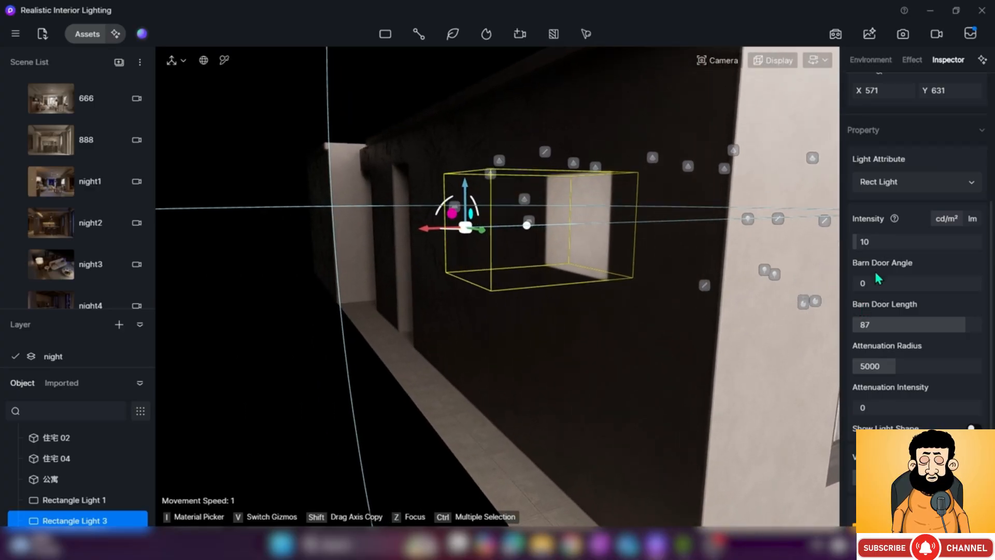
Open the small light's barn door angle to 20.7 and shorten the barn door length to 45, and further to nearly zero
{"action": "left_click_drag", "start_coordinate": [859, 283], "coordinate": [882, 284]}
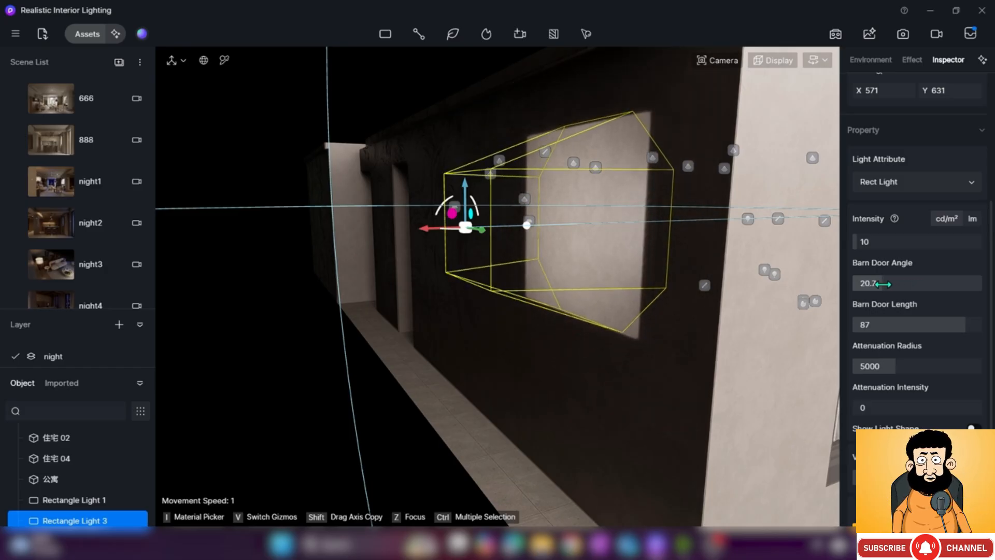
{"action": "left_click_drag", "start_coordinate": [961, 326], "coordinate": [910, 326]}
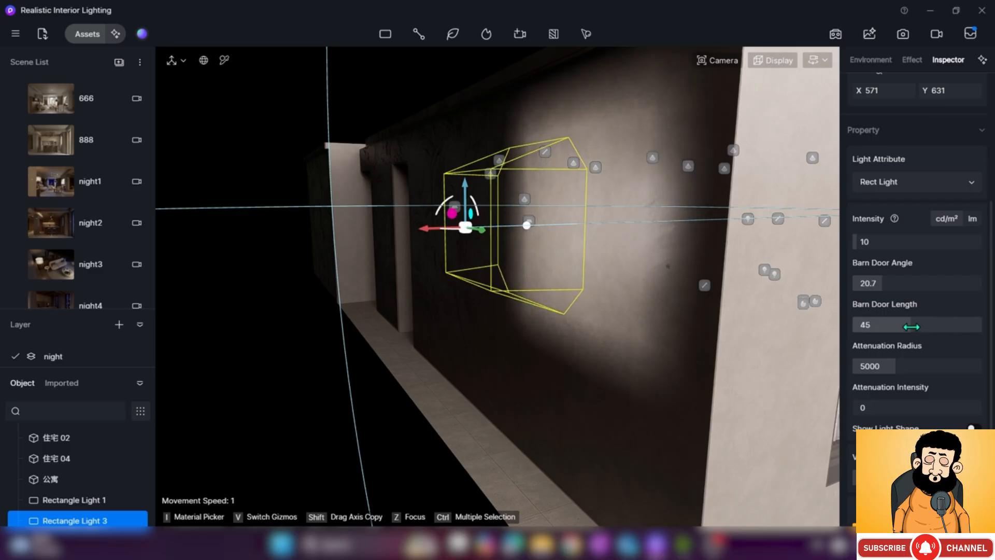
{"action": "left_click_drag", "start_coordinate": [910, 327], "coordinate": [864, 325]}
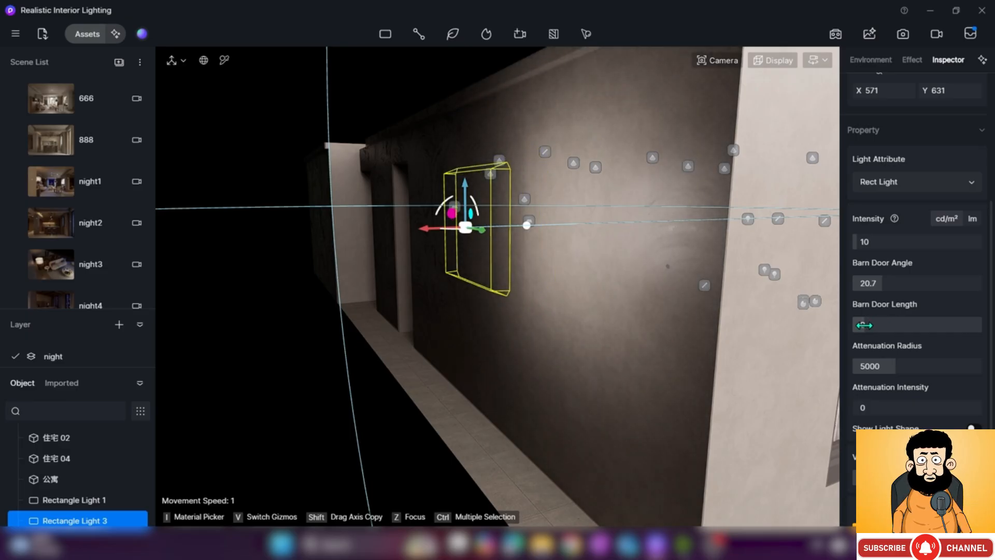
Lengthen the small light's barn doors to 89 and widen their angle to 41.4
{"action": "left_click_drag", "start_coordinate": [864, 325], "coordinate": [971, 329]}
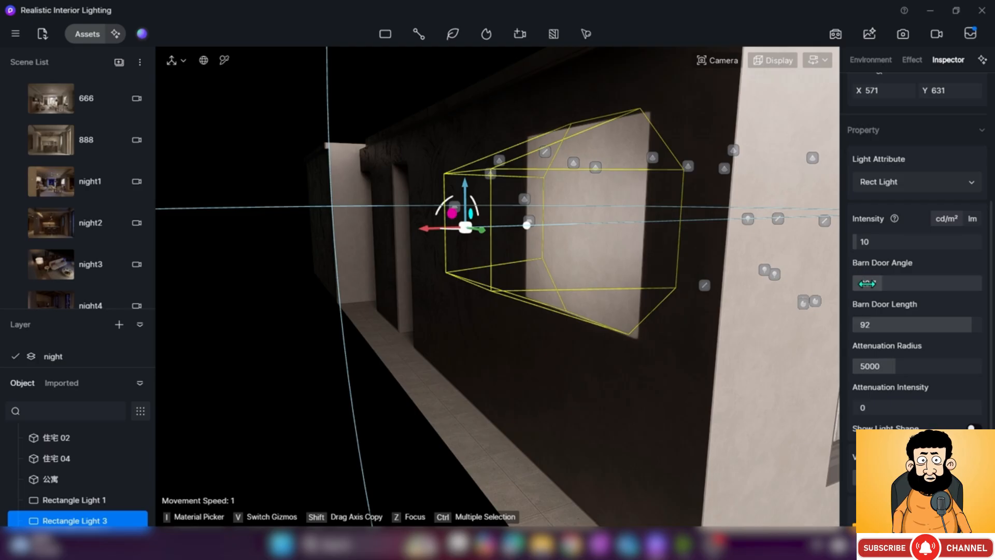
{"action": "left_click_drag", "start_coordinate": [887, 285], "coordinate": [913, 285]}
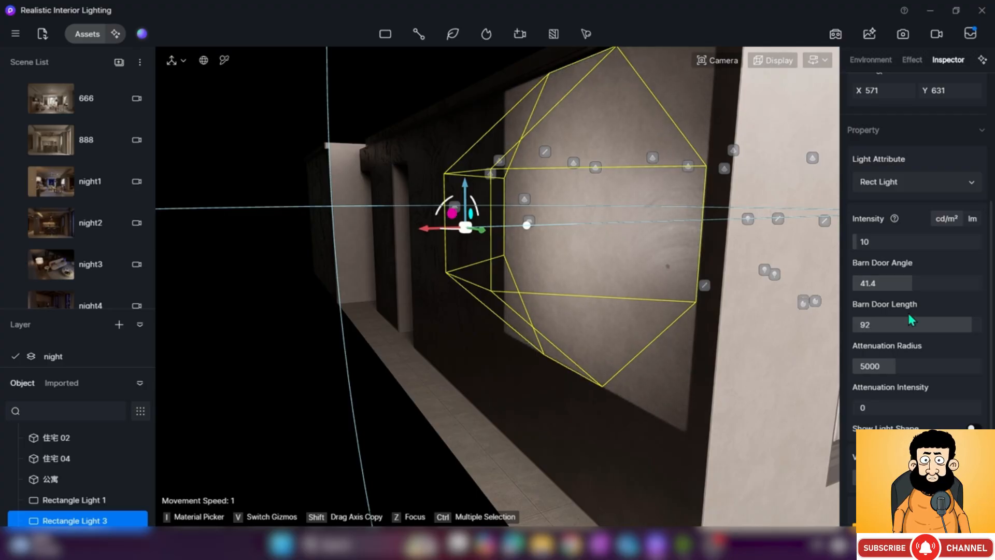
{"action": "left_click_drag", "start_coordinate": [904, 326], "coordinate": [967, 325]}
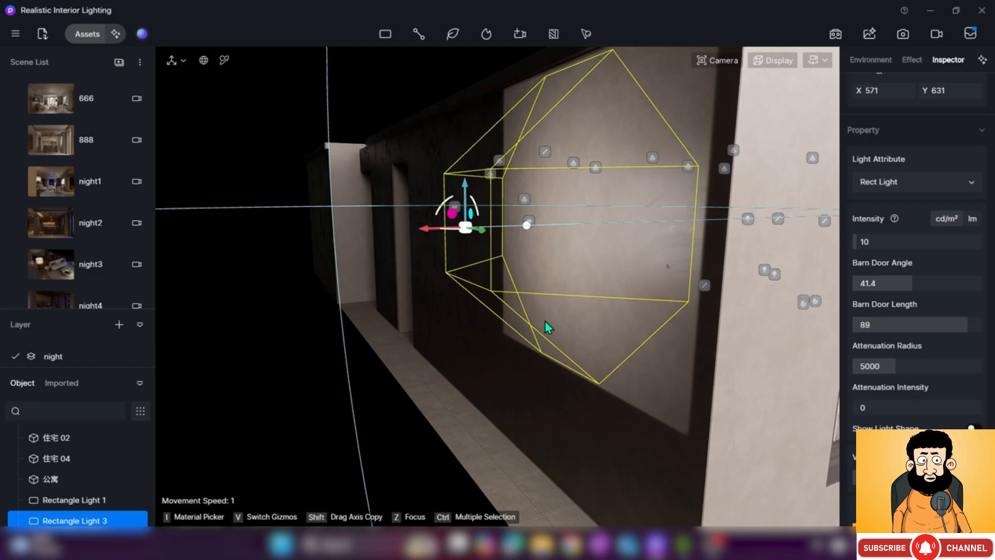
Switch the sky light from Geo and Sky to the urban_street_01_8k_4 HDRI
{"action": "right_click_drag", "start_coordinate": [530, 333], "coordinate": [751, 304]}
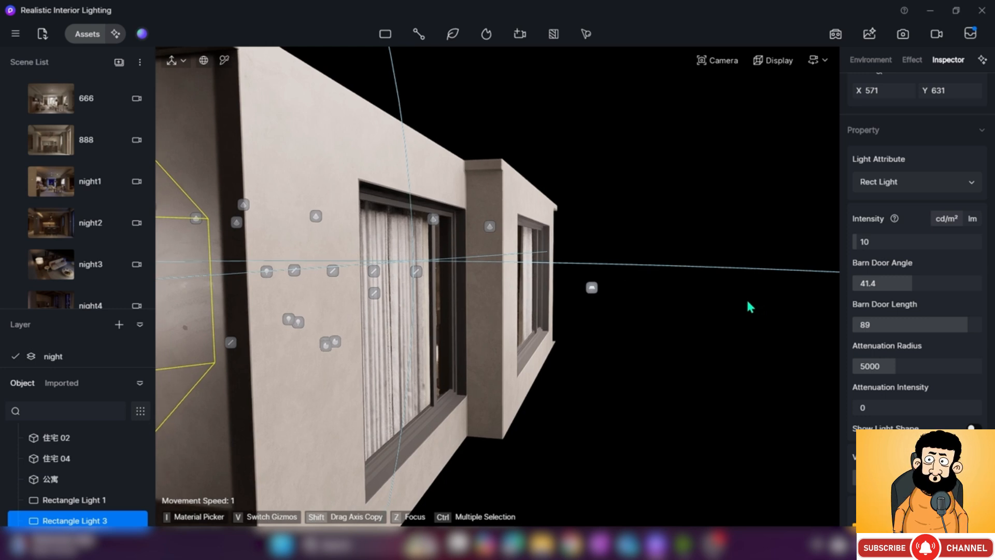
{"action": "left_click", "coordinate": [870, 60]}
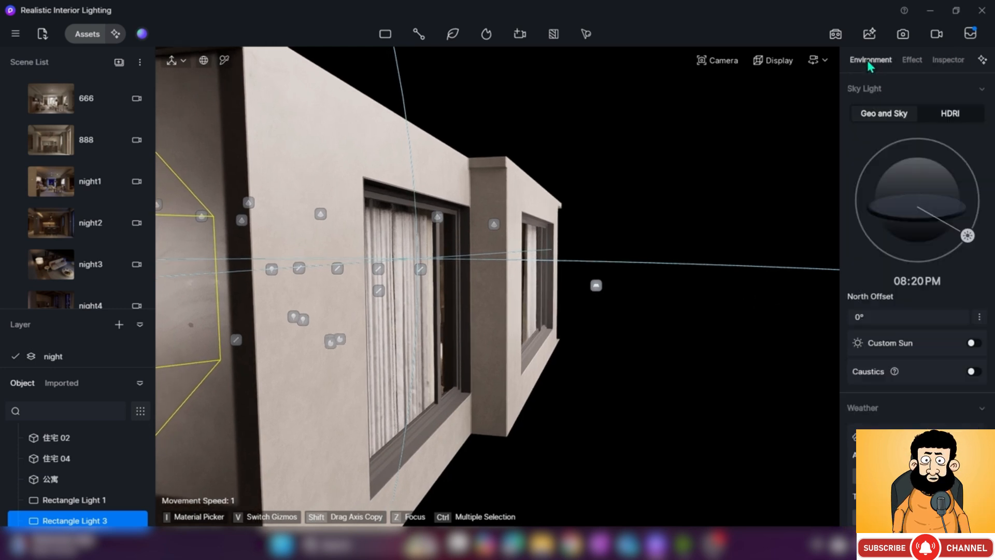
{"action": "left_click", "coordinate": [950, 113]}
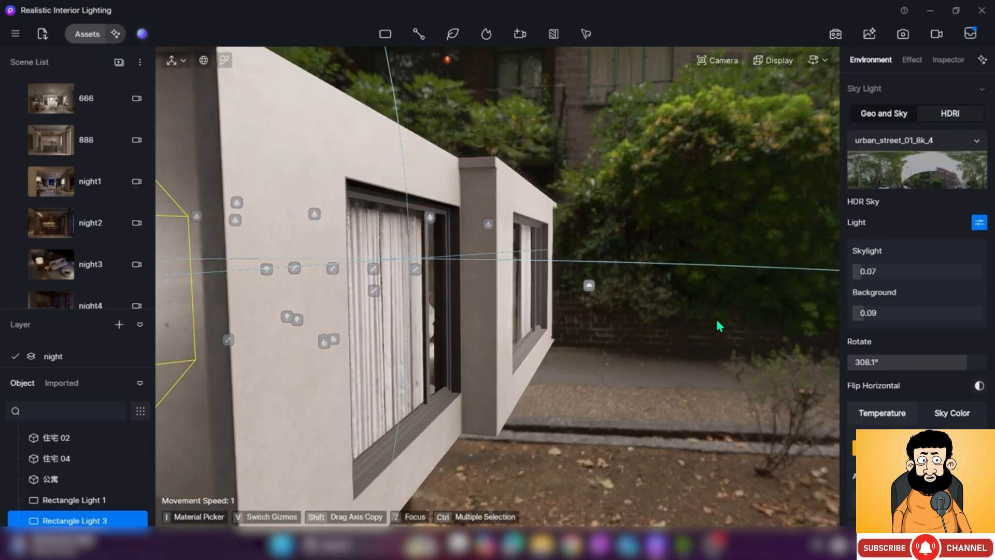
Set the window rectangle light's barn door angle to 15.3 and its barn door length to 100
{"action": "key", "text": "d"}
{"action": "key", "text": "w"}
{"action": "key", "text": "d"}
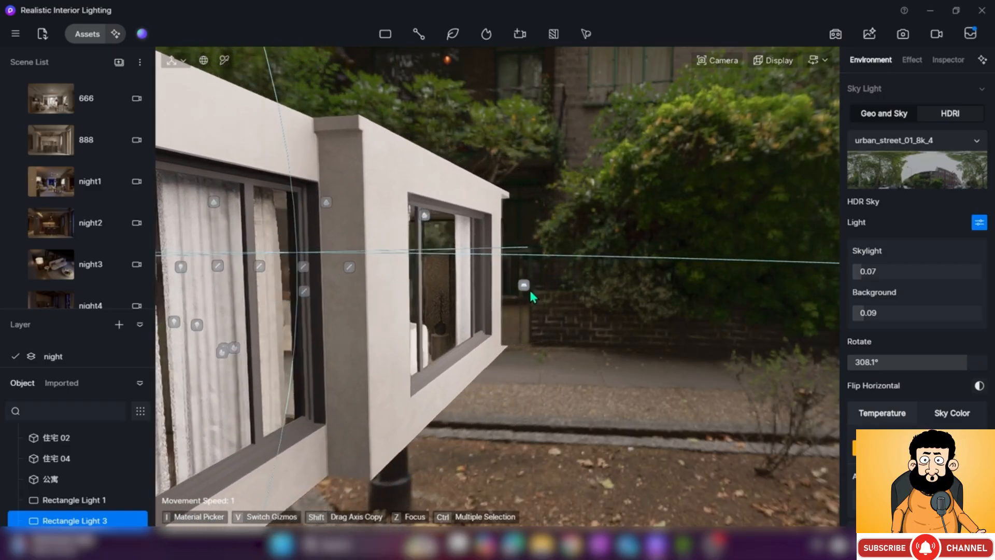
{"action": "key", "text": "d"}
{"action": "key", "text": "w"}
{"action": "key", "text": "d"}
{"action": "key", "text": "w"}
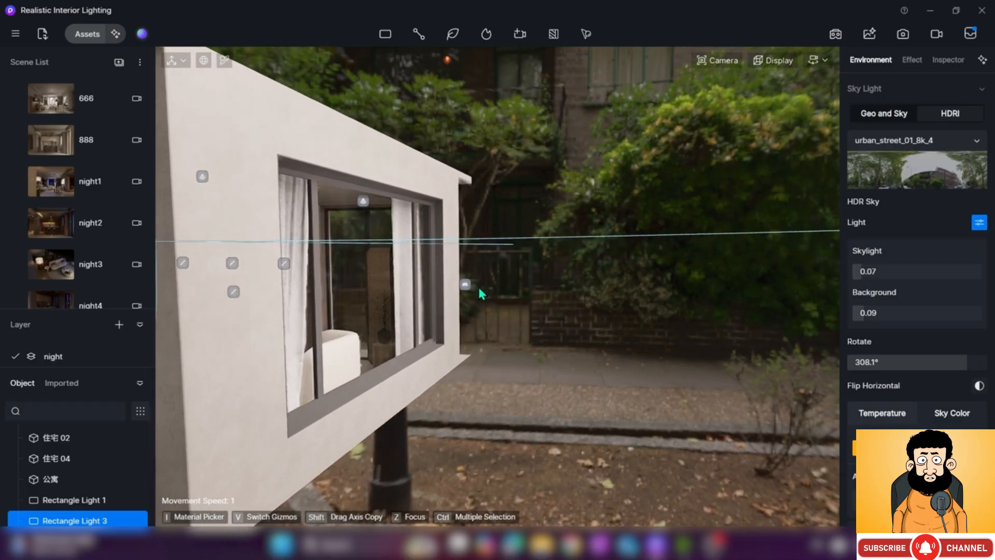
{"action": "left_click", "coordinate": [465, 285]}
{"action": "key", "text": "d"}
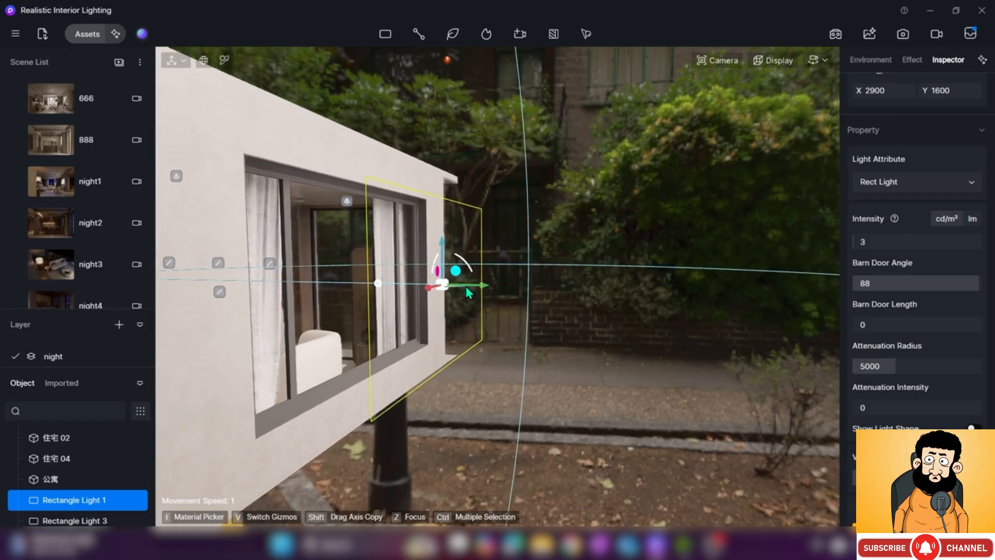
{"action": "key", "text": "w"}
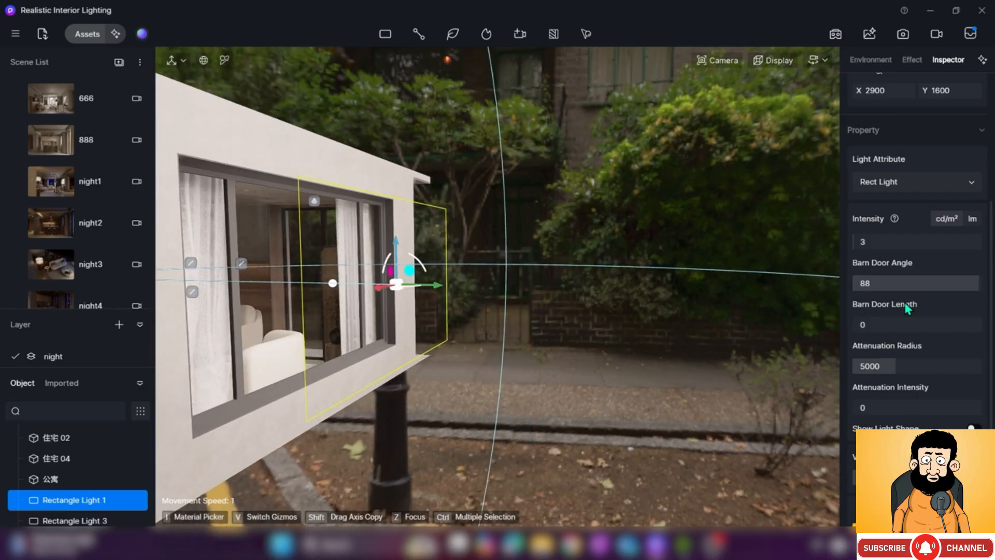
{"action": "left_click_drag", "start_coordinate": [973, 285], "coordinate": [869, 287]}
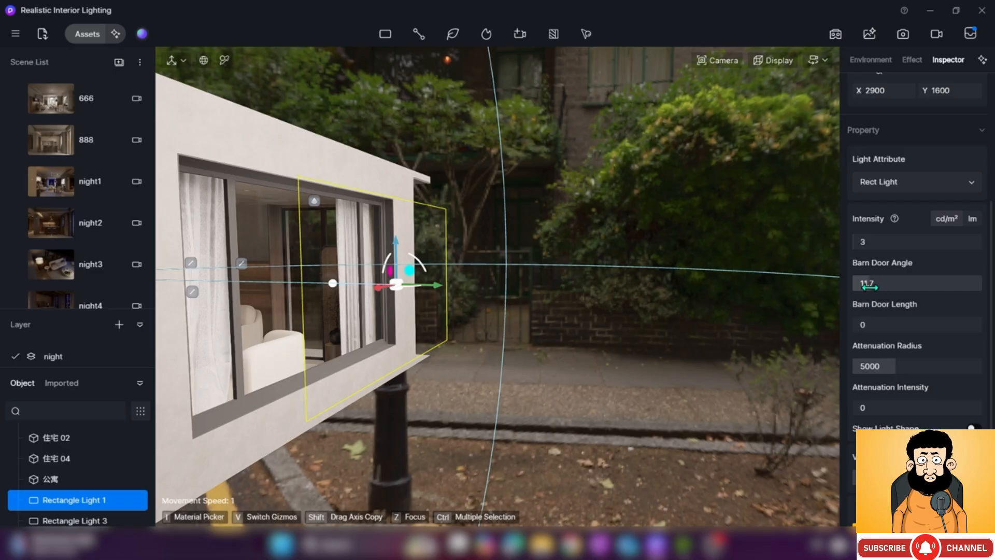
{"action": "left_click_drag", "start_coordinate": [868, 287], "coordinate": [872, 286]}
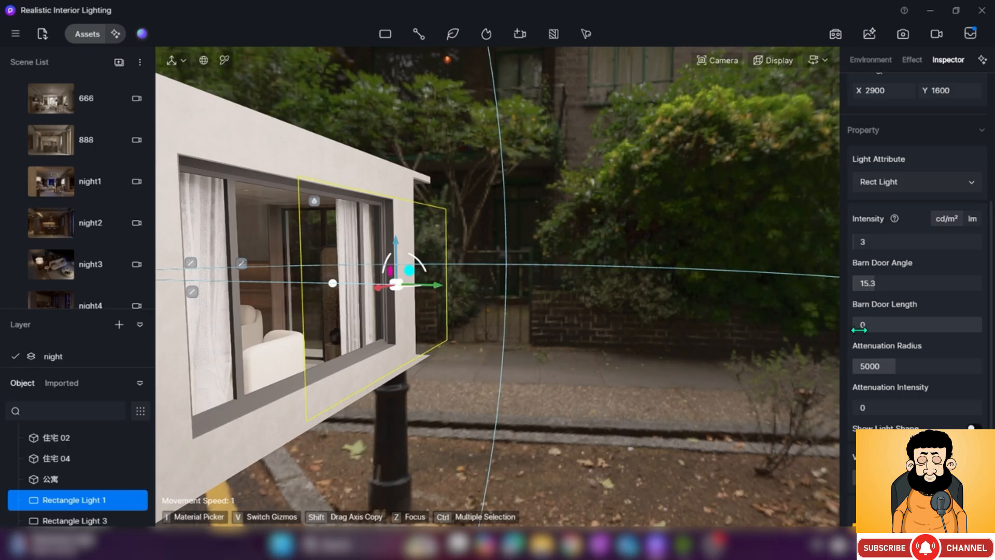
{"action": "left_click_drag", "start_coordinate": [858, 329], "coordinate": [992, 323]}
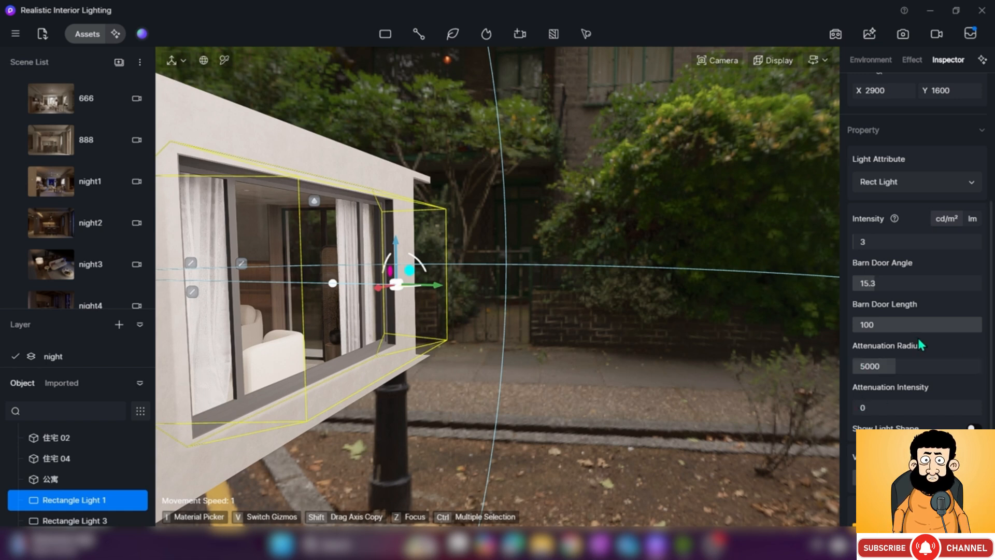
Set the window rectangle light's attenuation radius to 600000
{"action": "left_click", "coordinate": [869, 366]}
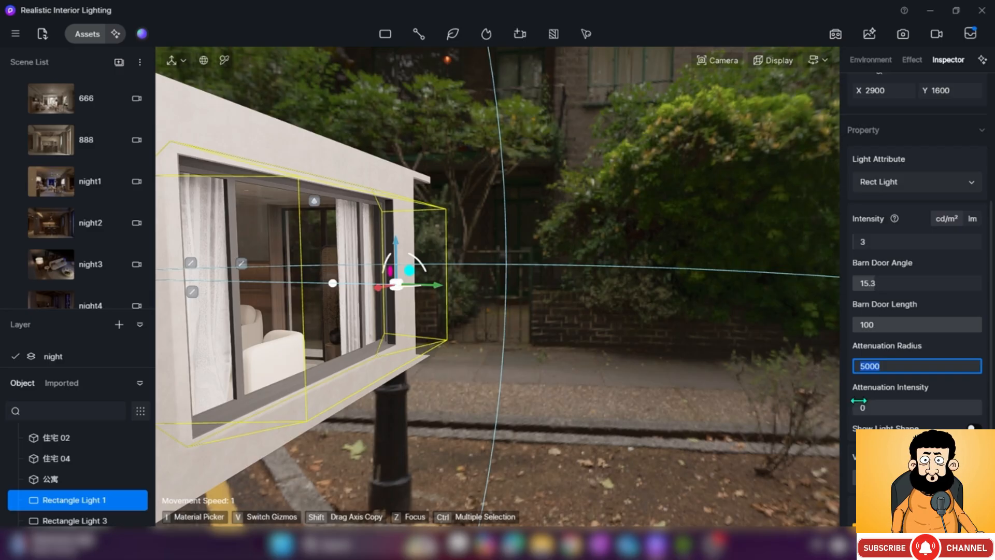
{"action": "type", "text": "600000"}
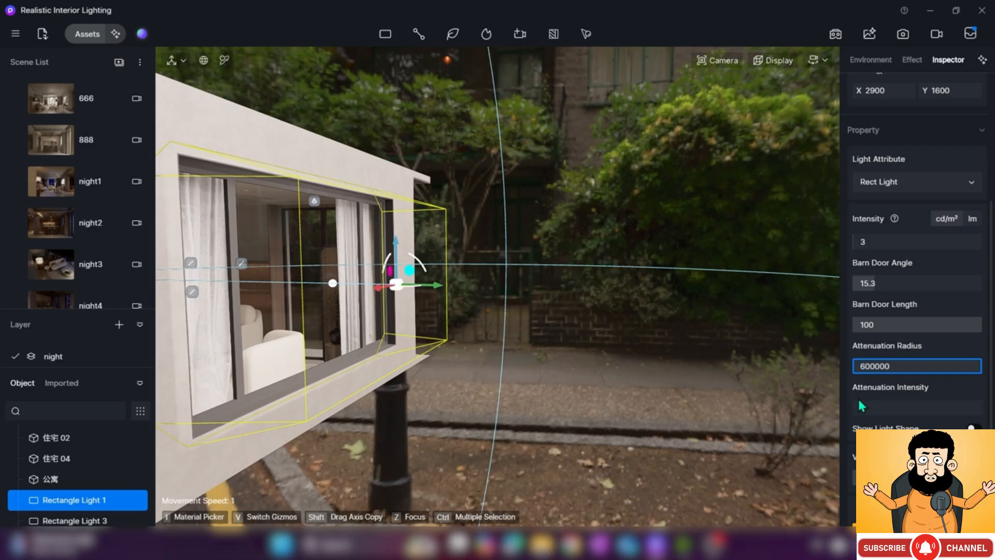
{"action": "key", "text": "Return"}
Try attenuation radii of 2250 and 14025 on the window rectangle light, and settle on 60000
{"action": "right_click_drag", "start_coordinate": [609, 371], "coordinate": [597, 386]}
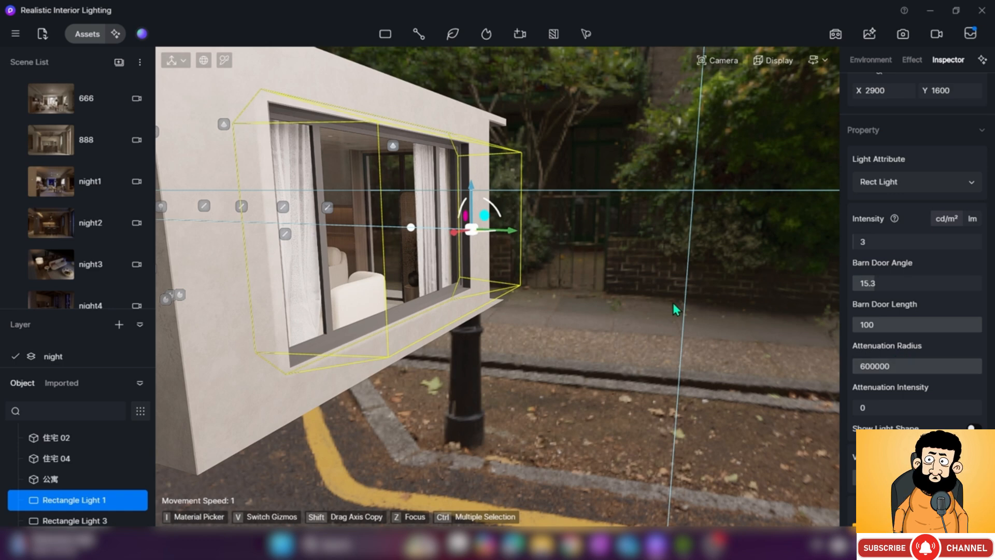
{"action": "key", "text": "e"}
{"action": "right_click_drag", "start_coordinate": [513, 174], "coordinate": [514, 213]}
{"action": "key", "text": "s"}
{"action": "key", "text": "a"}
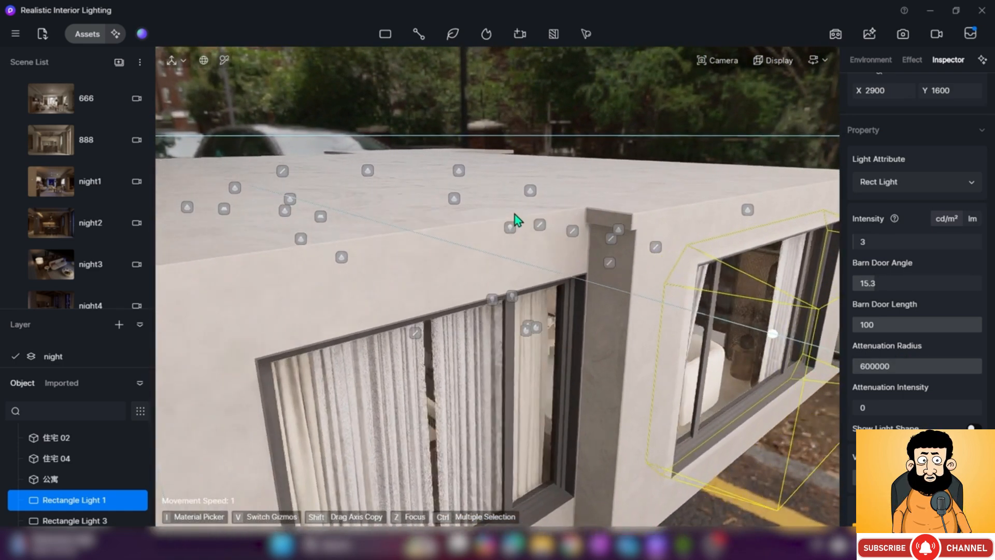
{"action": "key", "text": "s"}
{"action": "key", "text": "s"}
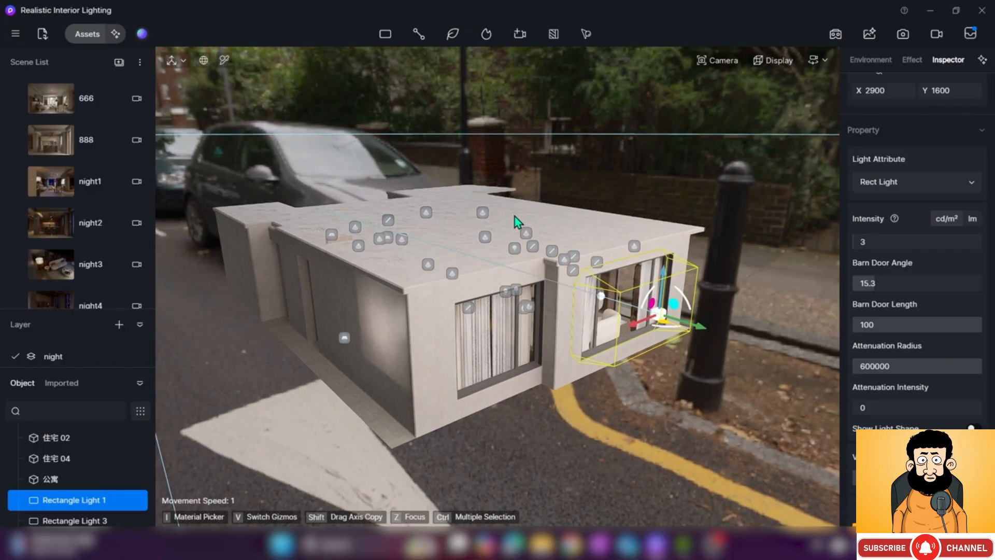
{"action": "left_click_drag", "start_coordinate": [875, 366], "coordinate": [872, 370]}
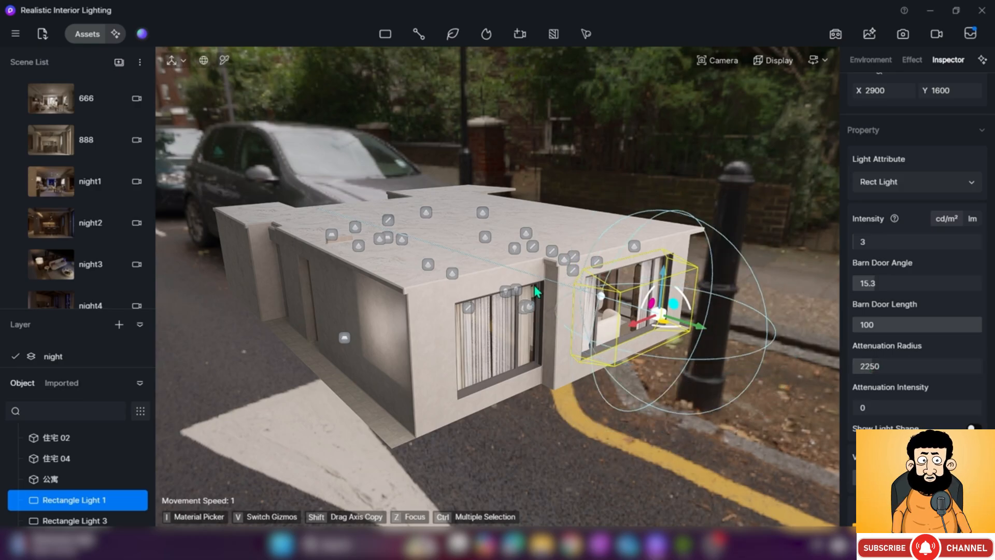
{"action": "mouse_move", "coordinate": [867, 368]}
{"action": "left_mouse_down"}
{"action": "mouse_move", "coordinate": [970, 367]}
{"action": "mouse_move", "coordinate": [879, 366]}
{"action": "left_mouse_up"}
{"action": "left_click", "coordinate": [880, 366]}
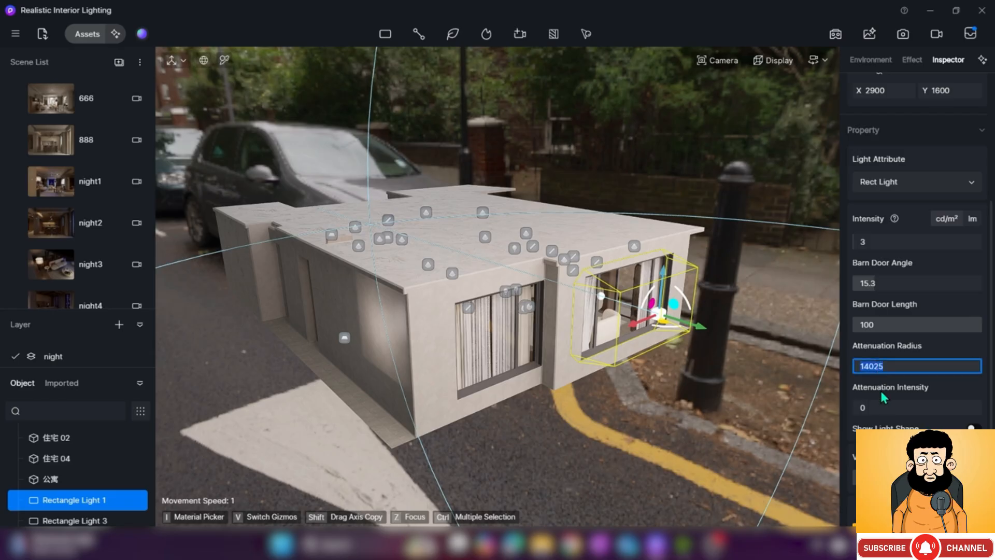
{"action": "type", "text": "60000"}
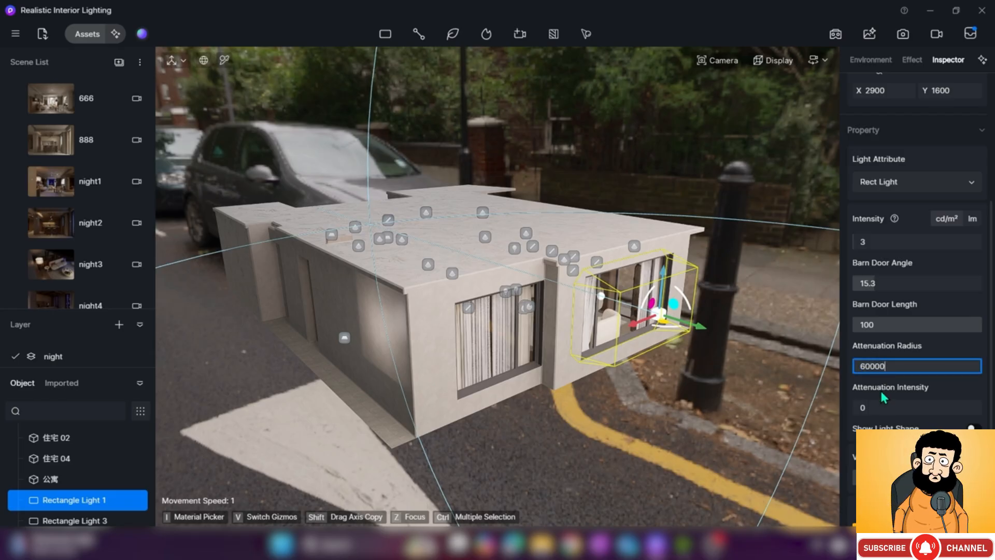
{"action": "key", "text": "Return"}
Set the window rectangle light's attenuation intensity to 0.12
{"action": "right_click_drag", "start_coordinate": [569, 246], "coordinate": [396, 274]}
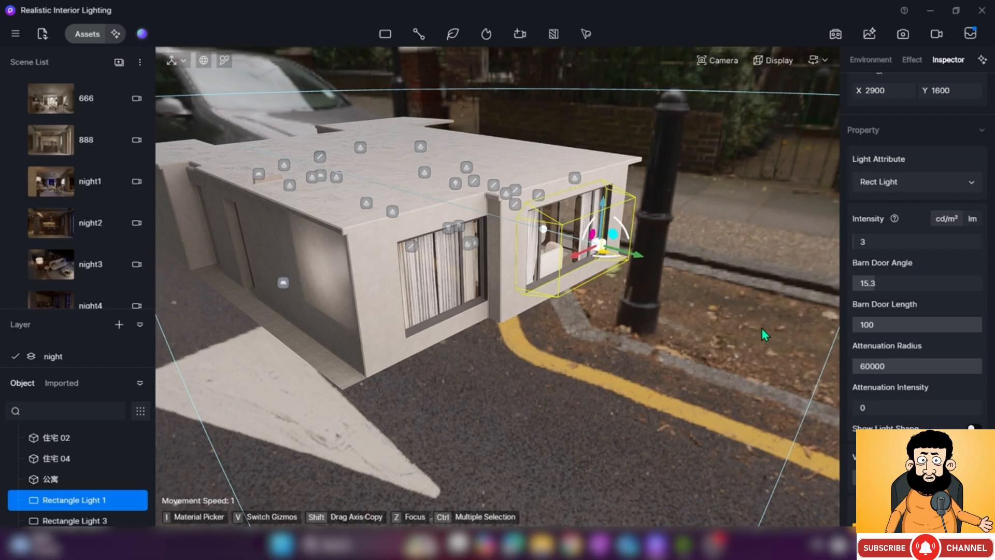
{"action": "left_click_drag", "start_coordinate": [861, 409], "coordinate": [867, 410]}
{"action": "key", "text": "w"}
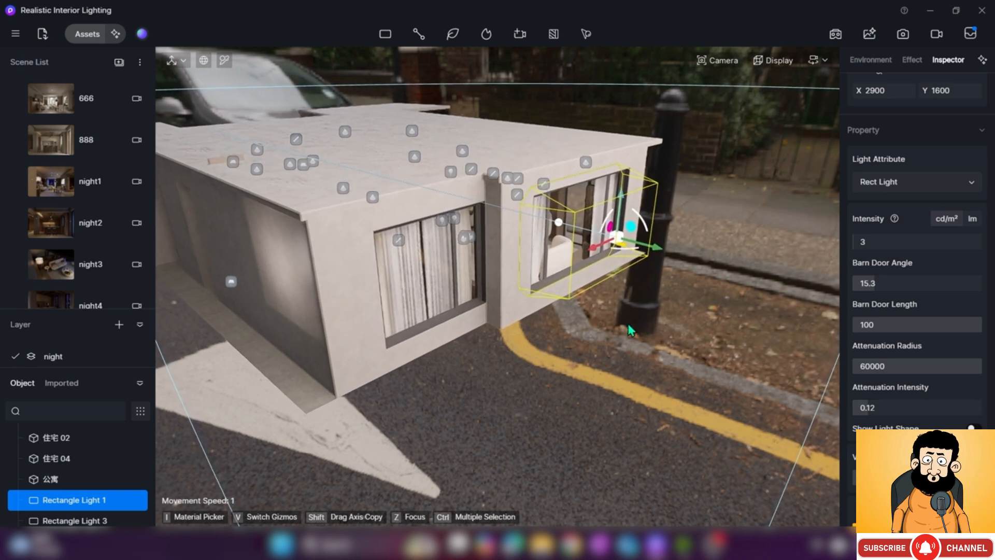
Delete the small rectangle light beside the side wall and select the window rectangle light again
{"action": "left_click", "coordinate": [217, 283]}
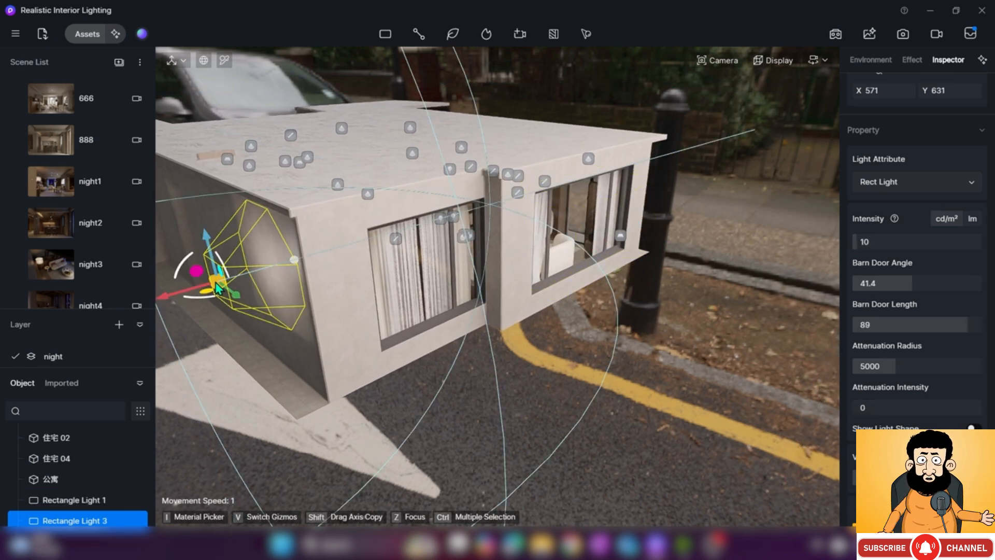
{"action": "key", "text": "Delete"}
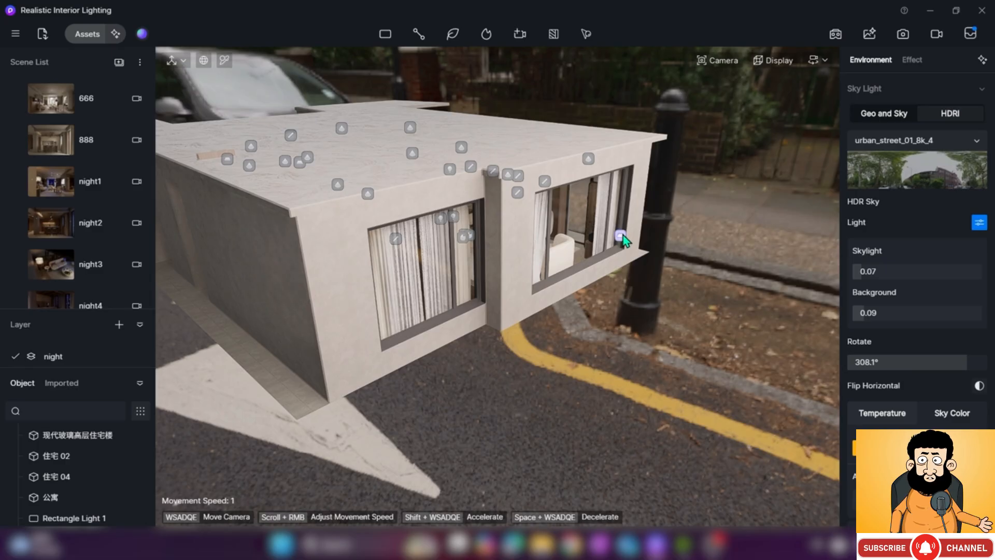
{"action": "left_click", "coordinate": [620, 236]}
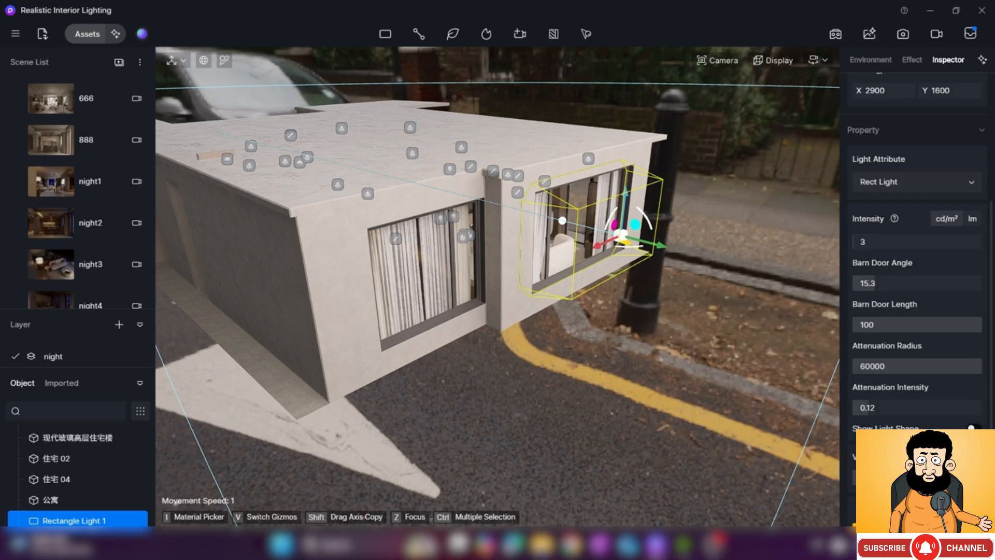
Open the HSV color picker for the window rectangle light, and return the light to temperature mode
{"action": "scroll", "coordinate": [956, 424], "scroll_direction": "down", "scroll_amount": 2}
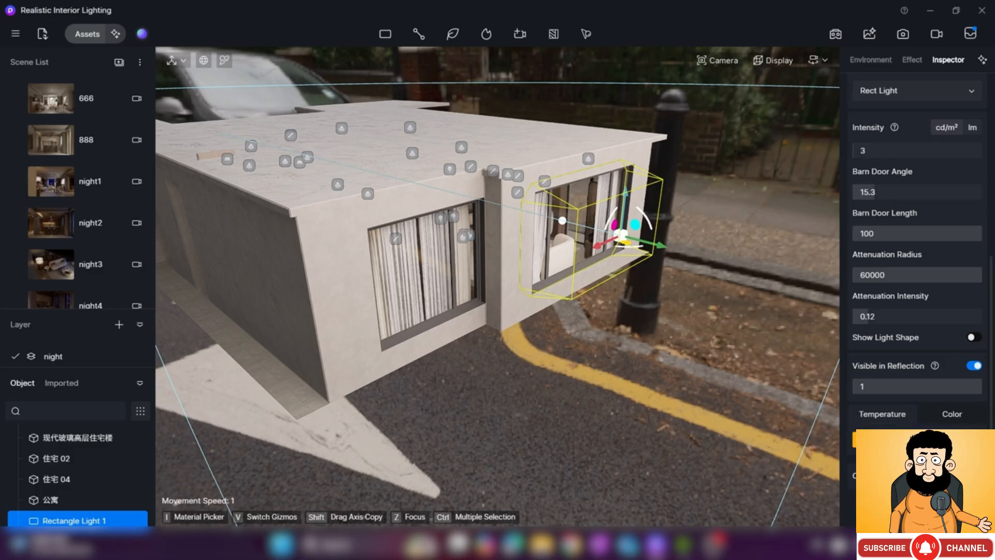
{"action": "left_click", "coordinate": [963, 417]}
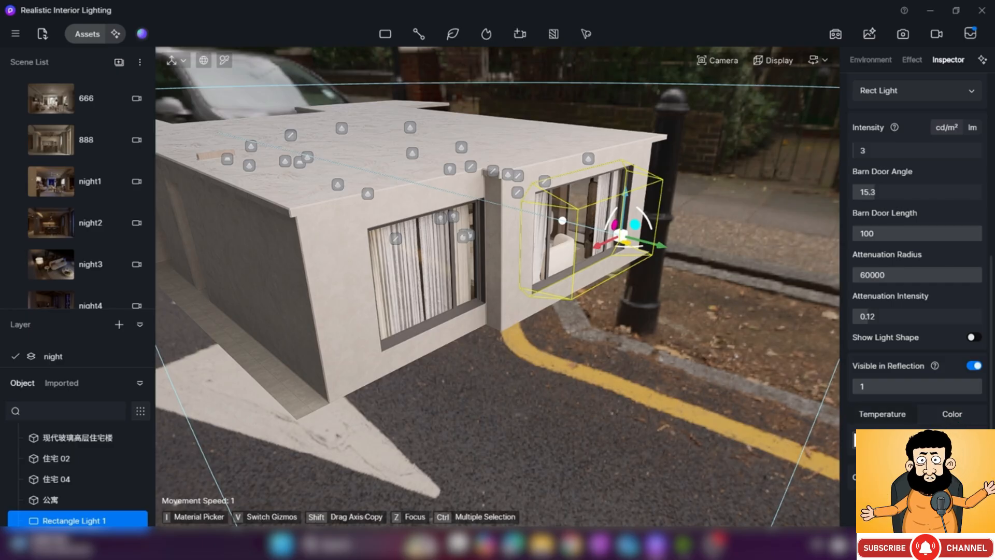
{"action": "left_click", "coordinate": [933, 441]}
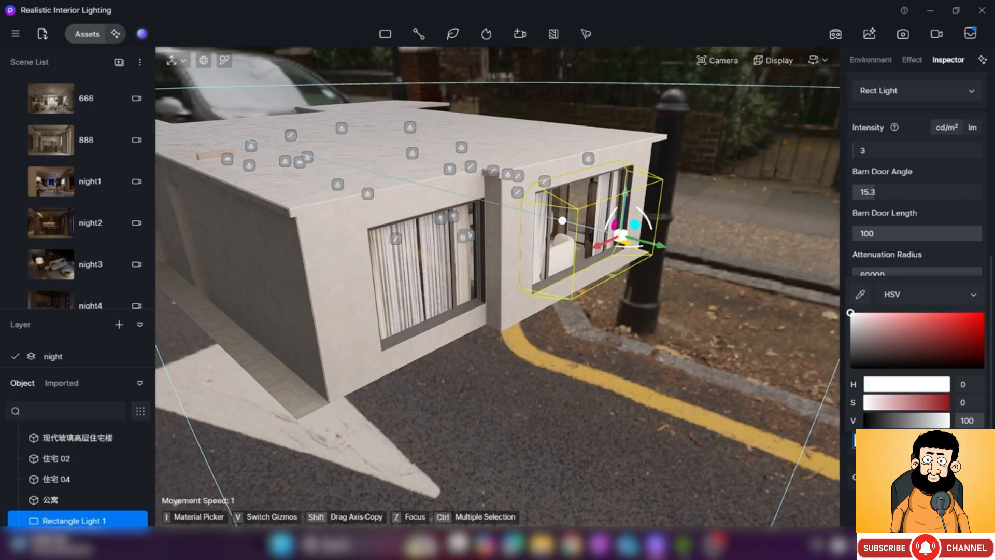
{"action": "left_click", "coordinate": [920, 453]}
{"action": "left_click", "coordinate": [875, 413]}
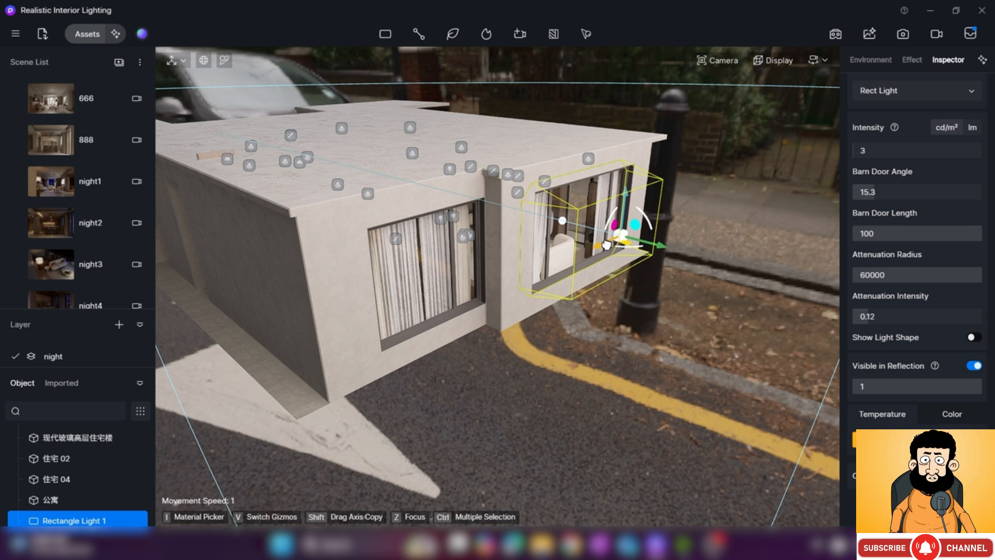
{"action": "left_click_drag", "start_coordinate": [606, 245], "coordinate": [495, 304]}
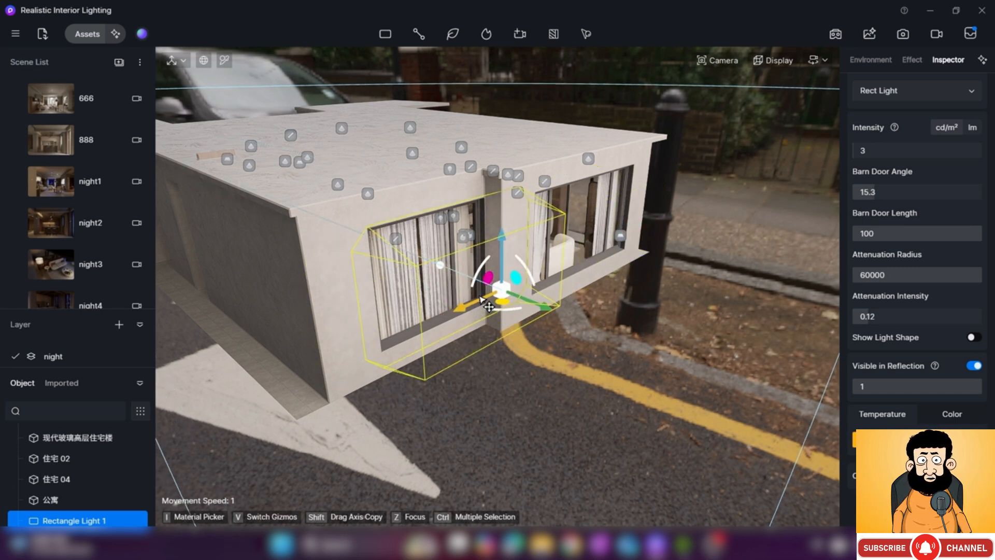
{"action": "left_click", "coordinate": [530, 301]}
{"action": "key", "text": "ctrl+z"}
Reselect the window rectangle light and place a copy of it in front of the neighbouring window
{"action": "left_click", "coordinate": [622, 244]}
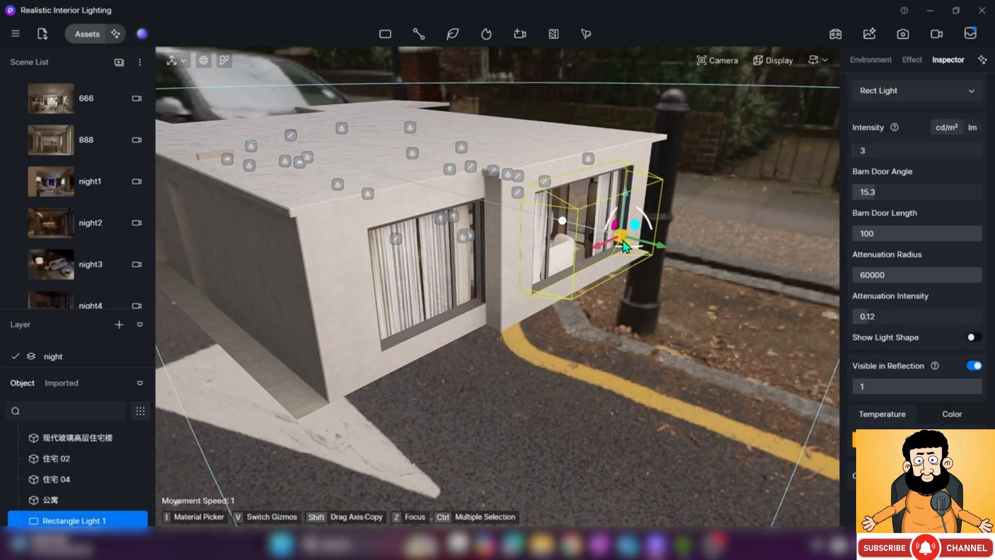
{"action": "left_click", "coordinate": [477, 316]}
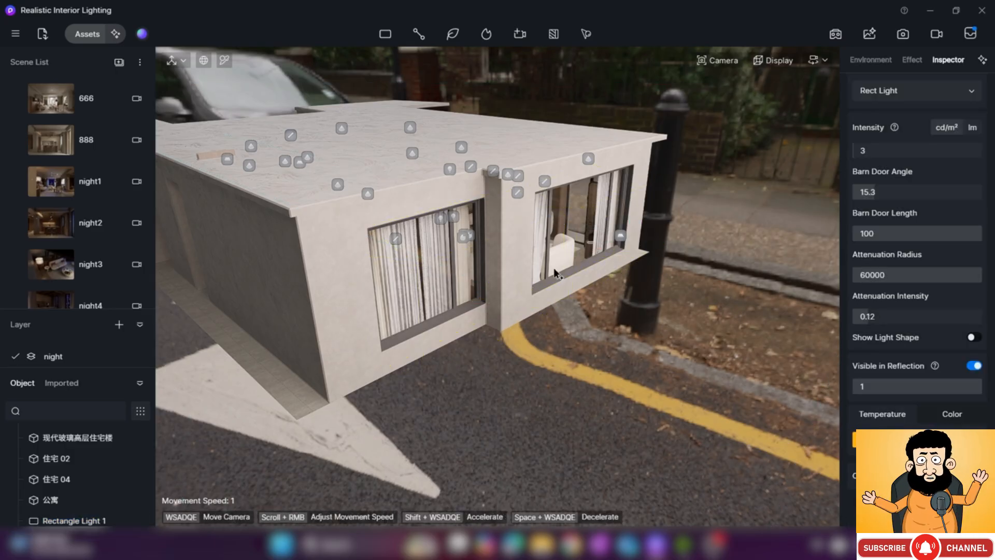
{"action": "left_click_drag", "start_coordinate": [477, 313], "coordinate": [427, 334], "text": "ctrl"}
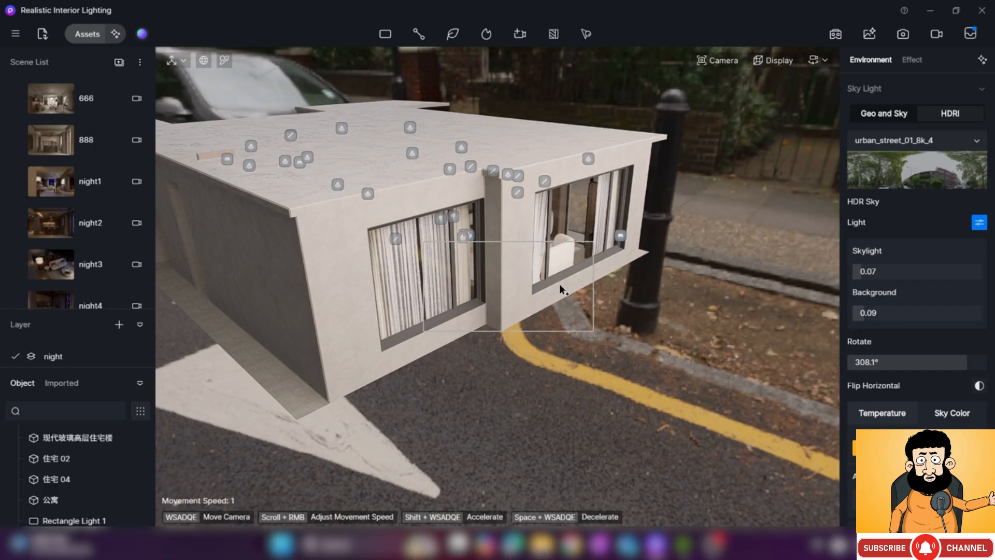
{"action": "left_click", "coordinate": [628, 240]}
{"action": "left_click", "coordinate": [621, 240]}
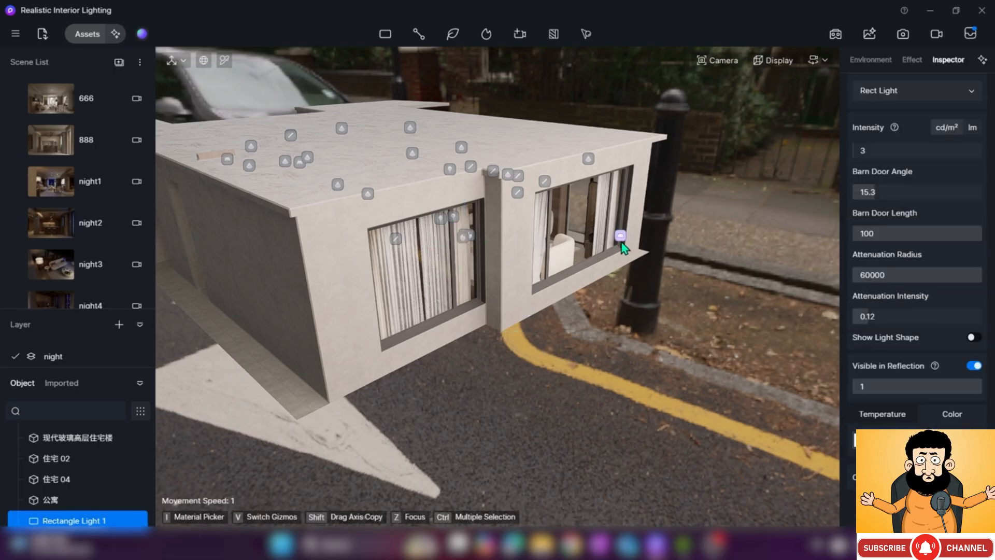
{"action": "left_click_drag", "start_coordinate": [602, 249], "coordinate": [482, 308]}
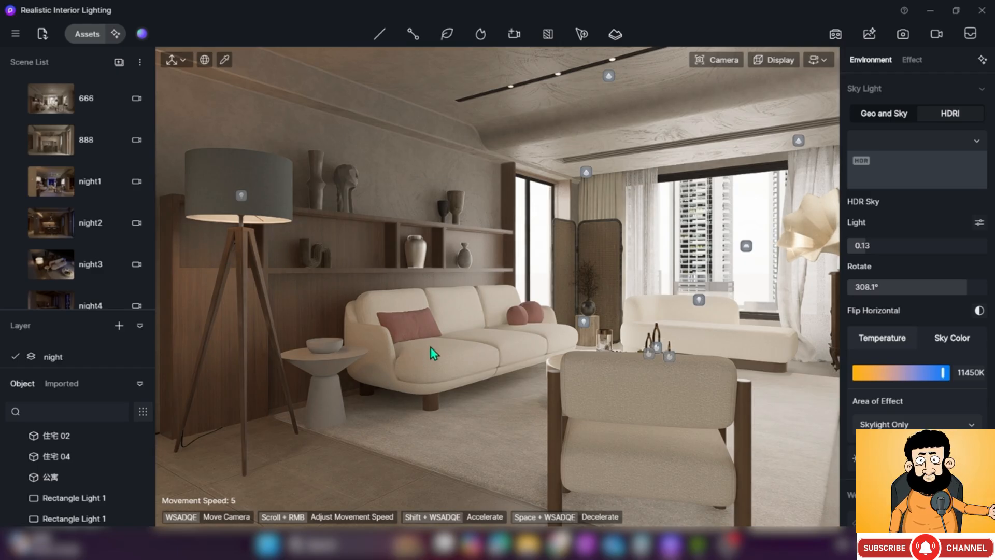
Place a strip light under the upper shelf, in the wall niche with the curved sculpture
{"action": "scroll", "coordinate": [479, 333], "scroll_direction": "up", "scroll_amount": 6}
{"action": "right_click_drag", "start_coordinate": [527, 323], "coordinate": [549, 322]}
{"action": "key", "text": "w"}
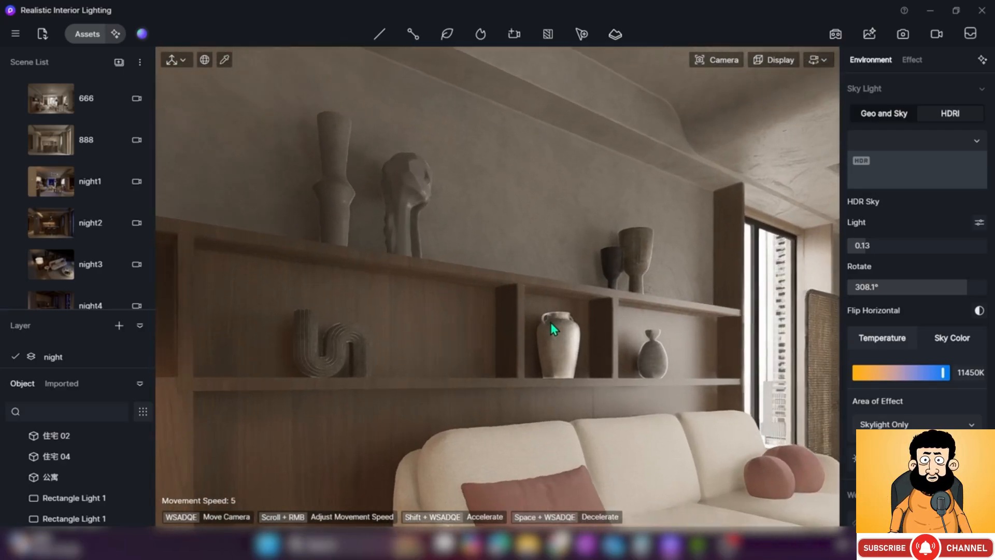
{"action": "key", "text": "s"}
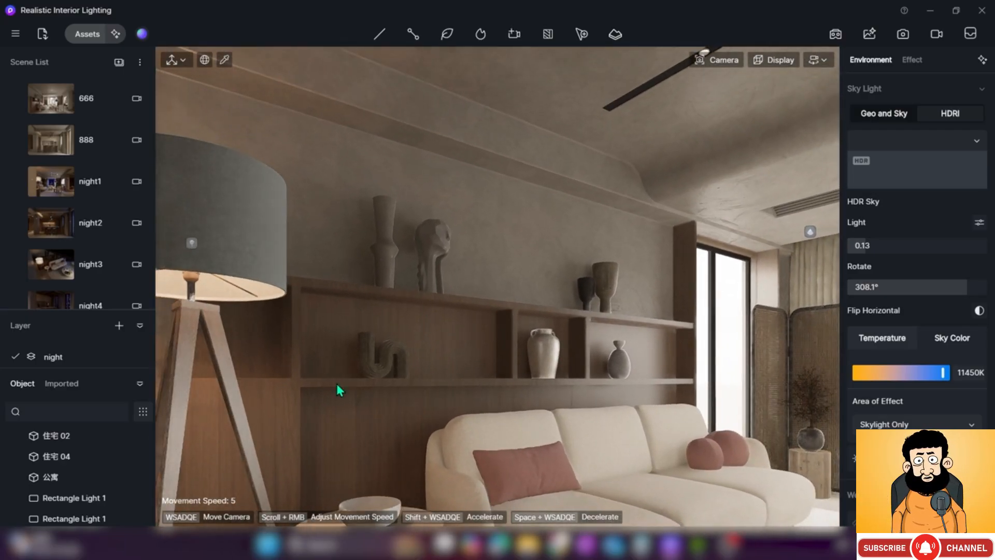
{"action": "right_click_drag", "start_coordinate": [539, 311], "coordinate": [557, 352]}
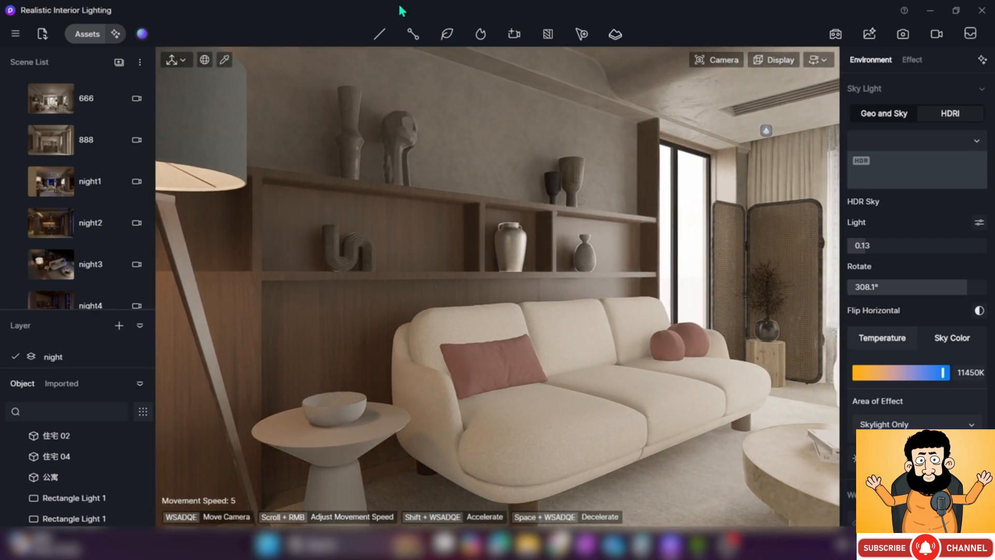
{"action": "left_click", "coordinate": [384, 35]}
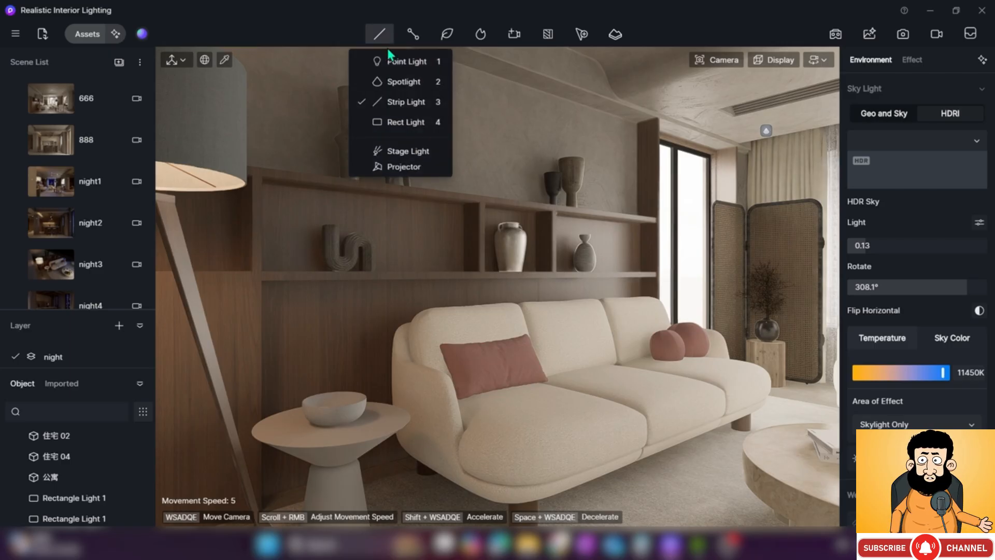
{"action": "left_click", "coordinate": [418, 103]}
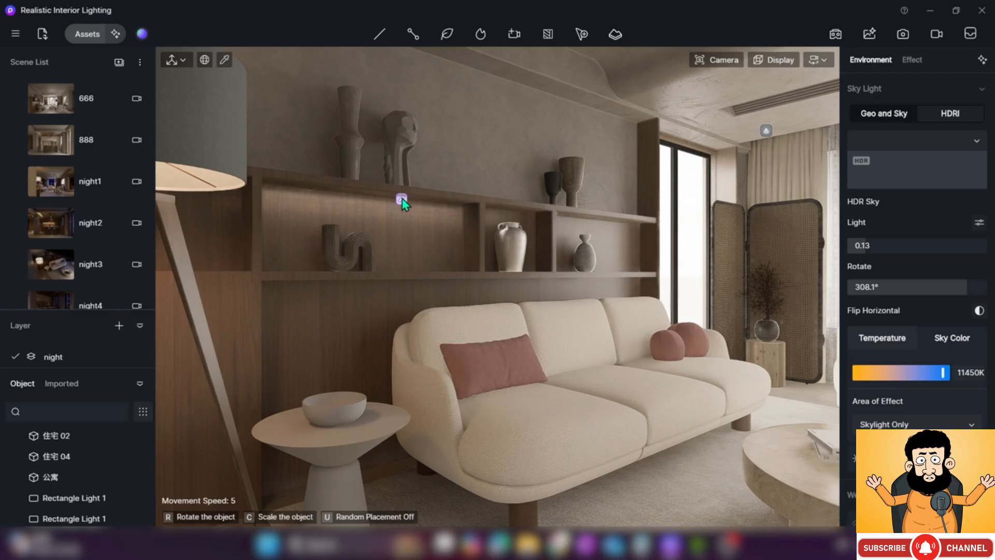
{"action": "left_click", "coordinate": [402, 199]}
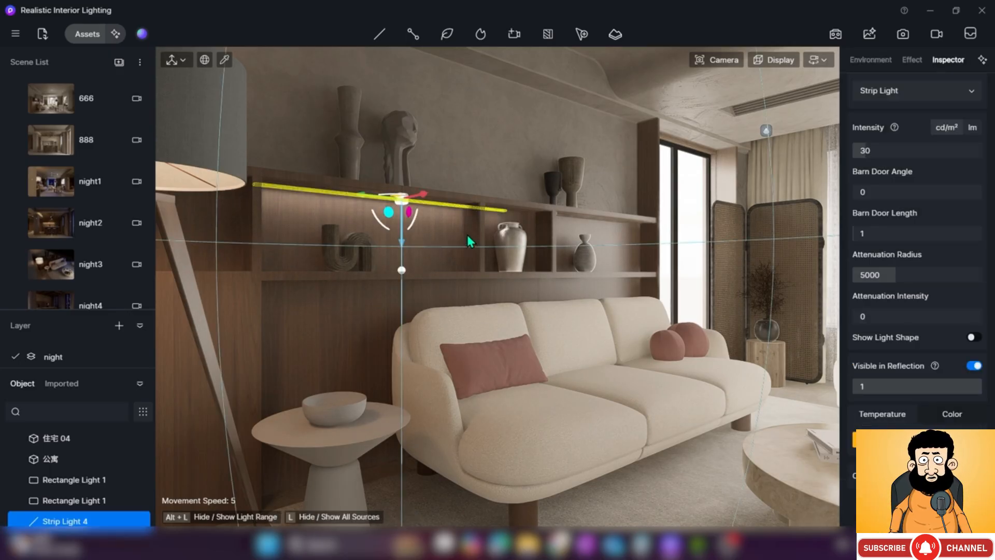
Center the strip light in the sculpture's niche and set its Y size to 1206 to fit the niche width
{"action": "scroll", "coordinate": [470, 242], "scroll_direction": "up", "scroll_amount": 3}
{"action": "right_click_drag", "start_coordinate": [489, 233], "coordinate": [393, 233]}
{"action": "key", "text": "w"}
{"action": "mouse_move", "coordinate": [583, 208]}
{"action": "right_mouse_down"}
{"action": "mouse_move", "coordinate": [700, 212]}
{"action": "mouse_move", "coordinate": [583, 208]}
{"action": "right_mouse_up"}
{"action": "key", "text": "d"}
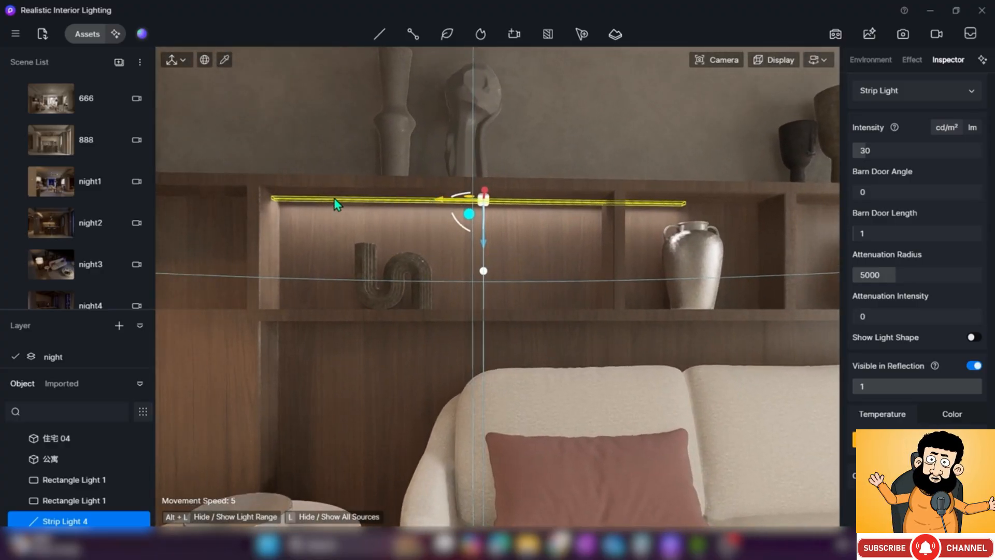
{"action": "left_click_drag", "start_coordinate": [441, 200], "coordinate": [409, 201]}
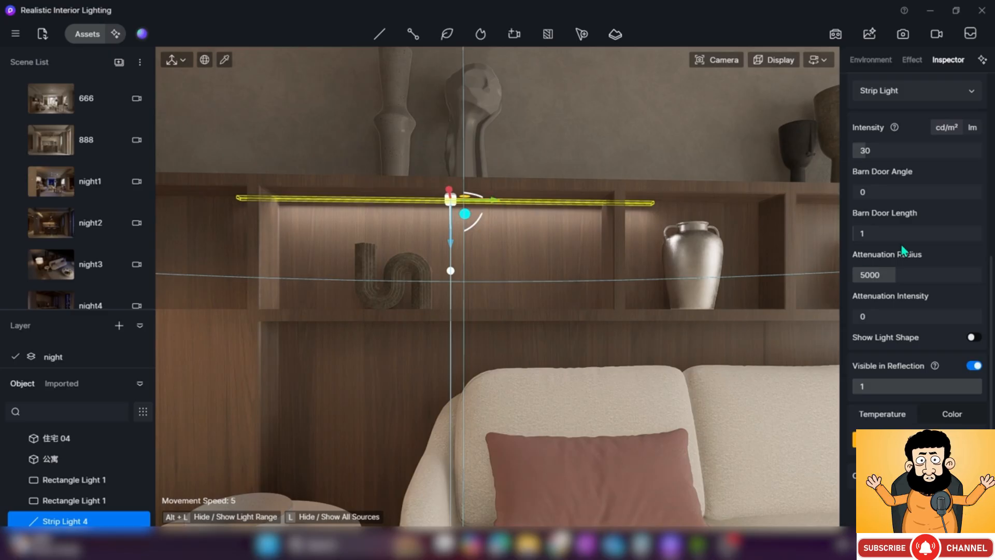
{"action": "scroll", "coordinate": [894, 251], "scroll_direction": "up", "scroll_amount": 3}
{"action": "scroll", "coordinate": [933, 223], "scroll_direction": "up", "scroll_amount": 2}
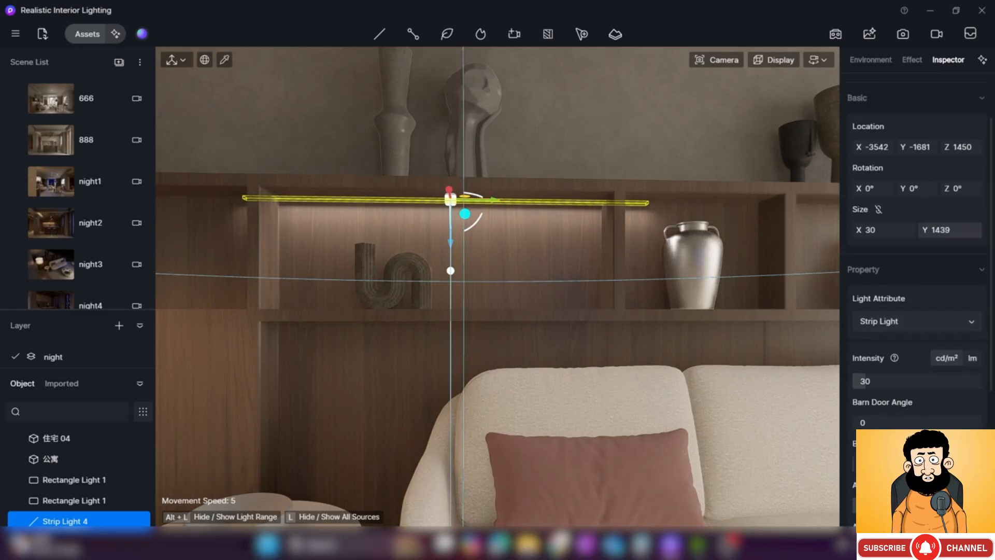
{"action": "left_click_drag", "start_coordinate": [943, 230], "coordinate": [841, 229]}
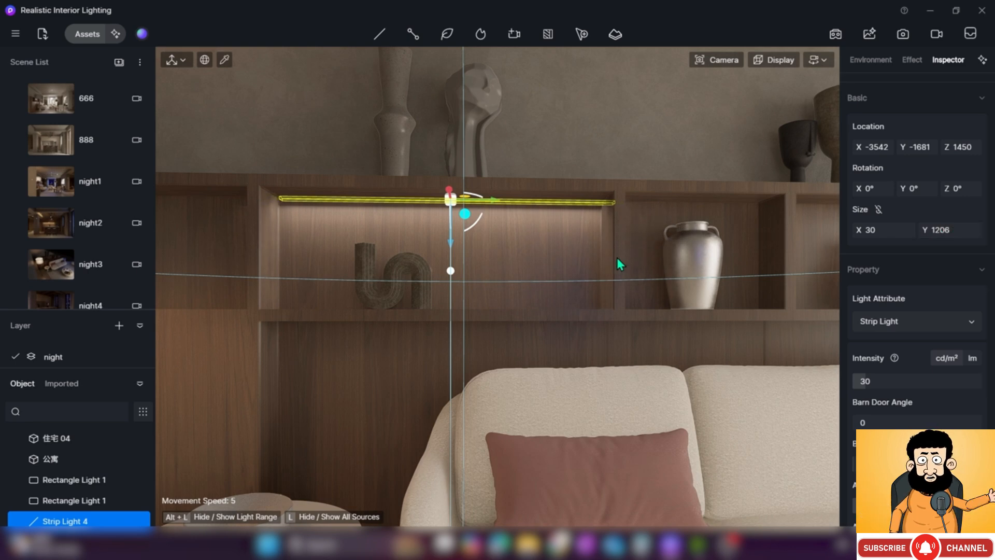
Move the strip light back toward the niche's rear panel, to X -3582
{"action": "scroll", "coordinate": [604, 265], "scroll_direction": "down", "scroll_amount": 8}
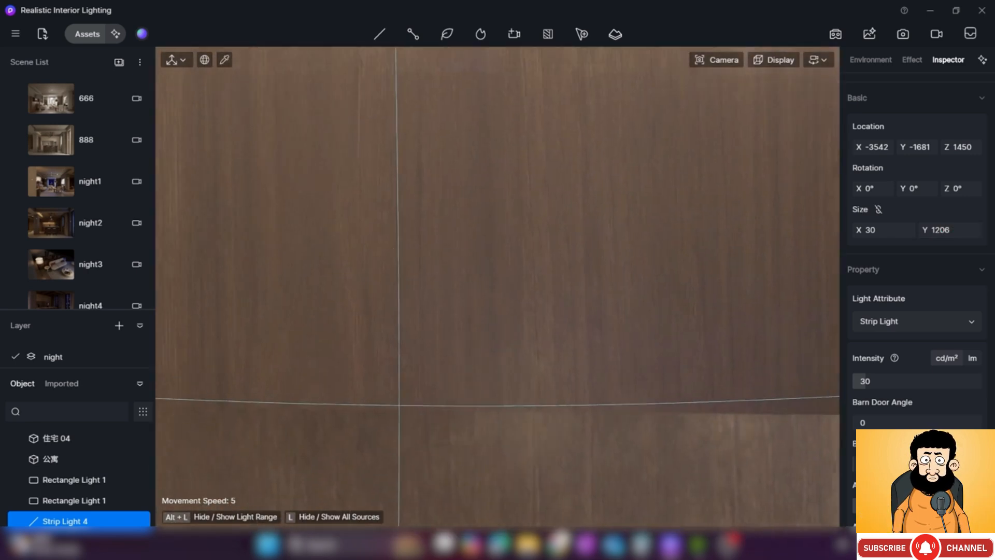
{"action": "right_click_drag", "start_coordinate": [604, 265], "coordinate": [569, 285]}
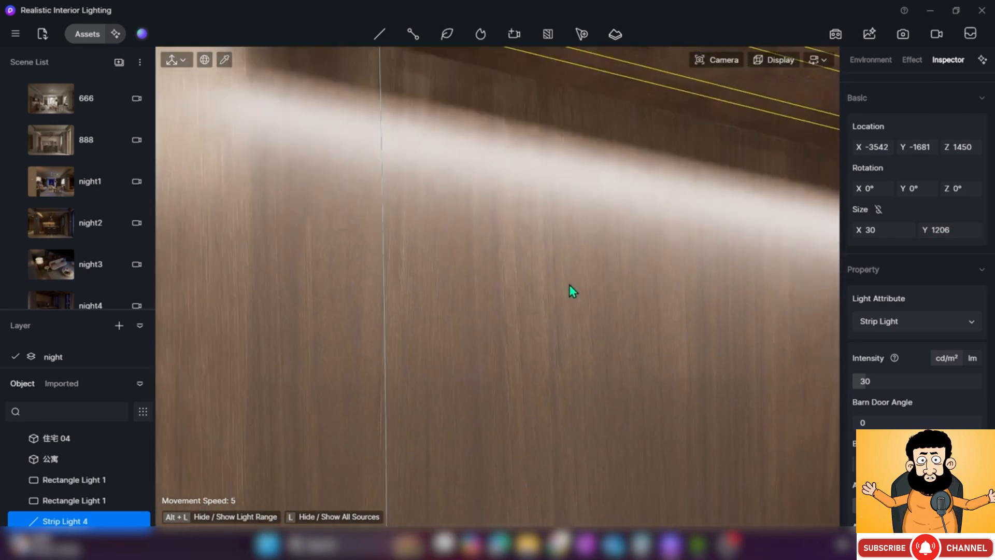
{"action": "scroll", "coordinate": [569, 285], "scroll_direction": "down", "scroll_amount": 5}
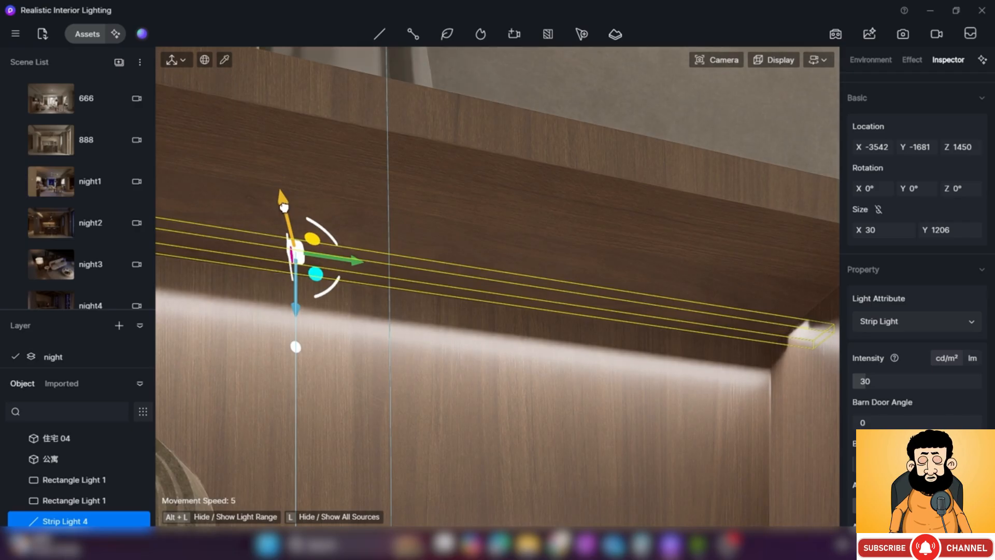
{"action": "left_click_drag", "start_coordinate": [284, 213], "coordinate": [292, 290]}
{"action": "scroll", "coordinate": [300, 294], "scroll_direction": "down", "scroll_amount": 4}
{"action": "scroll", "coordinate": [300, 293], "scroll_direction": "down", "scroll_amount": 3}
{"action": "right_click_drag", "start_coordinate": [299, 293], "coordinate": [488, 290]}
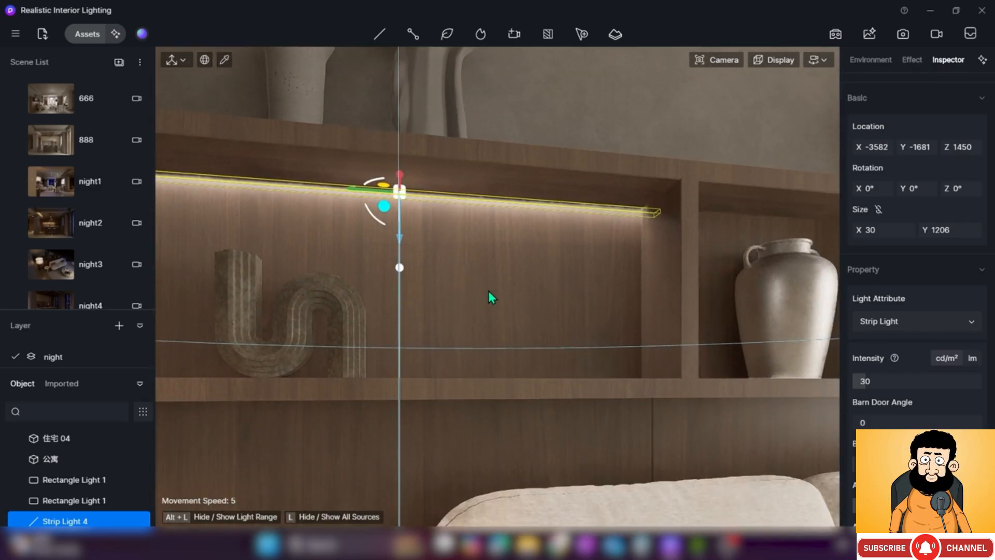
Set the strip light's intensity to 6 and check the shelf and window area
{"action": "left_click", "coordinate": [866, 386]}
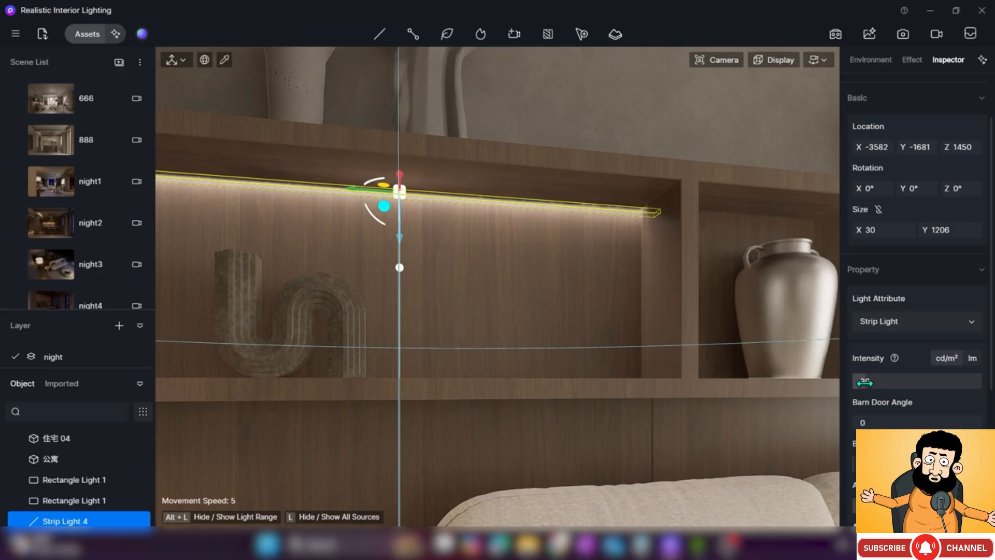
{"action": "type", "text": "9"}
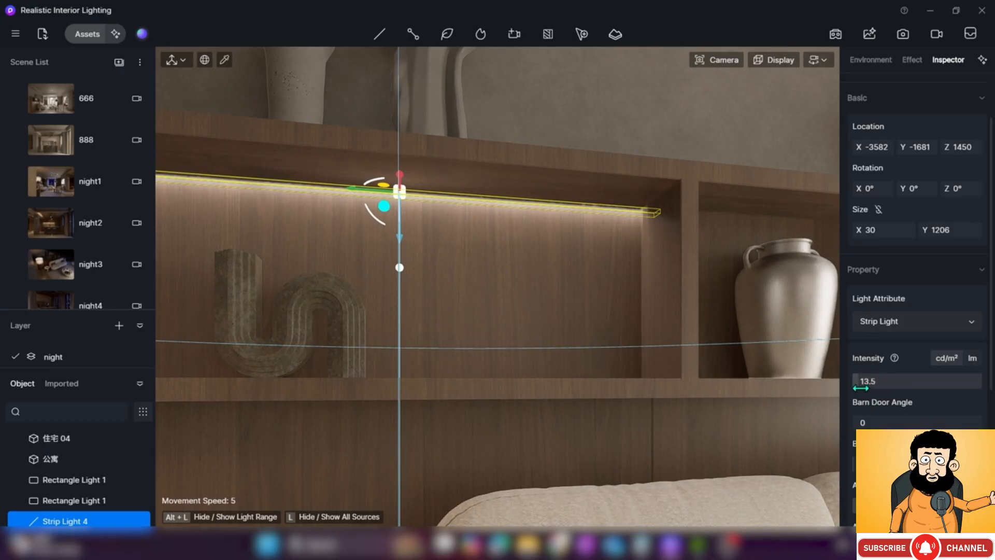
{"action": "key", "text": "Return"}
{"action": "left_click_drag", "start_coordinate": [858, 388], "coordinate": [857, 389]}
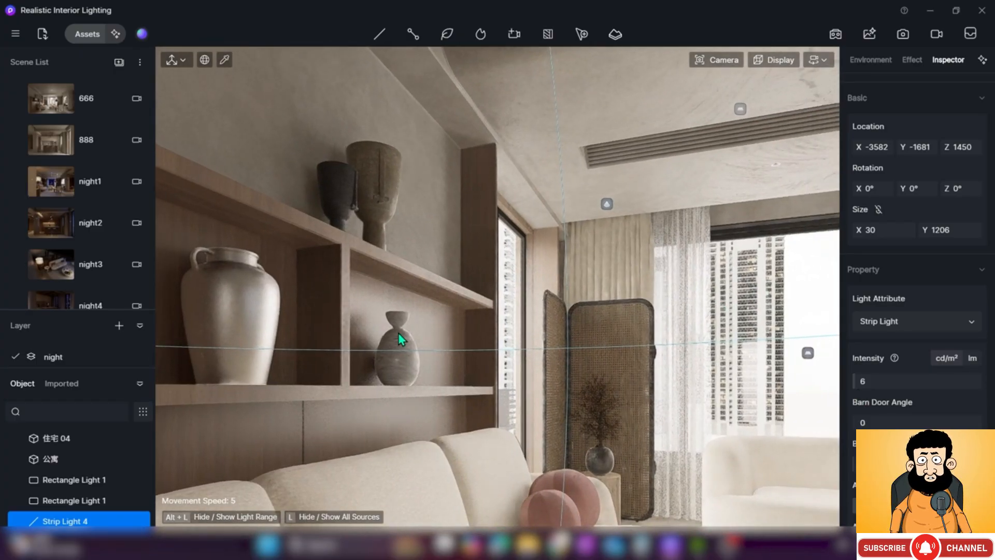
{"action": "scroll", "coordinate": [399, 334], "scroll_direction": "down", "scroll_amount": 4}
{"action": "middle_click_drag", "start_coordinate": [405, 333], "coordinate": [458, 327]}
{"action": "right_click_drag", "start_coordinate": [458, 326], "coordinate": [363, 327]}
{"action": "right_click_drag", "start_coordinate": [718, 329], "coordinate": [793, 322]}
Give the strip light a warmer color temperature, view its glow from across the room, and deselect it
{"action": "scroll", "coordinate": [917, 321], "scroll_direction": "down", "scroll_amount": 4}
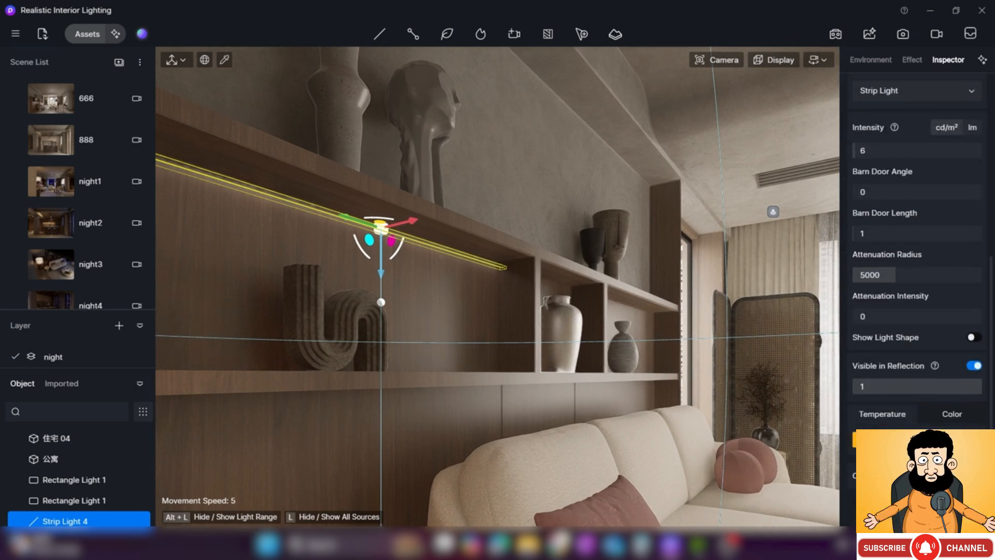
{"action": "right_click_drag", "start_coordinate": [491, 251], "coordinate": [519, 294]}
{"action": "scroll", "coordinate": [495, 242], "scroll_direction": "down", "scroll_amount": 5}
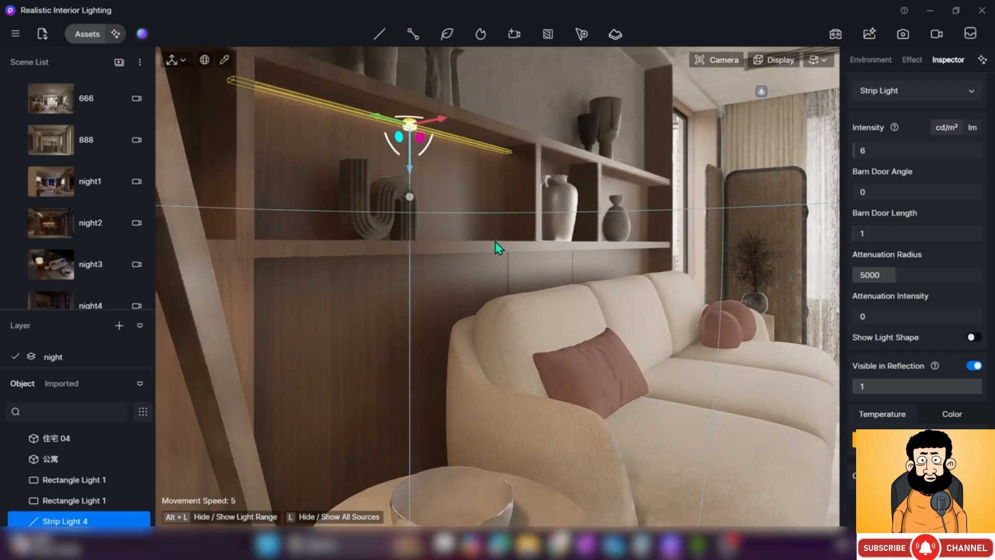
{"action": "scroll", "coordinate": [495, 242], "scroll_direction": "down", "scroll_amount": 8}
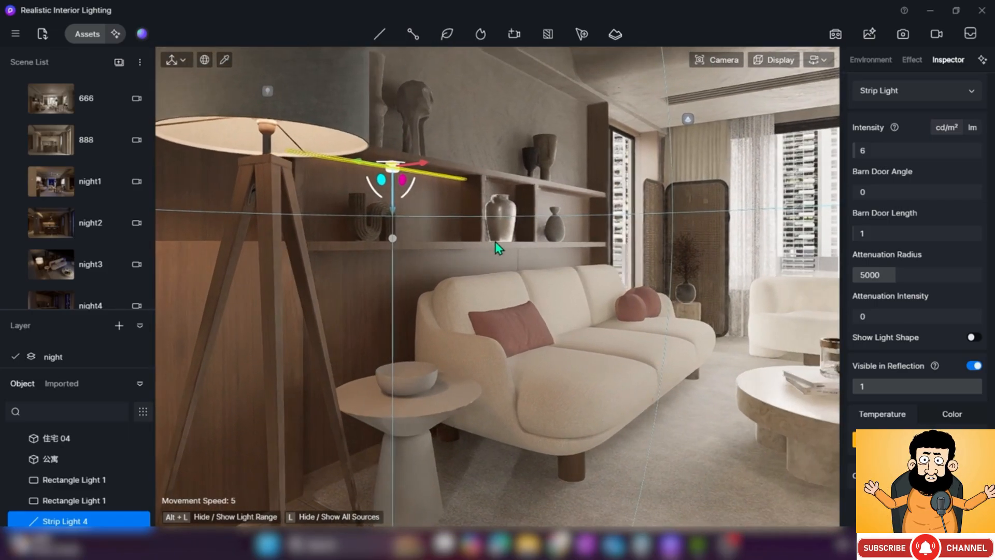
{"action": "right_click_drag", "start_coordinate": [495, 242], "coordinate": [623, 182]}
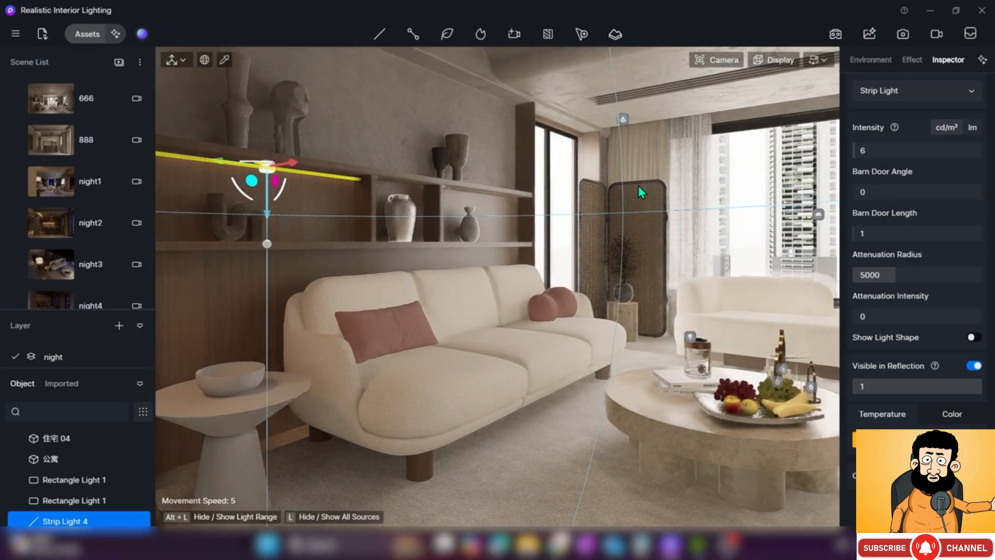
{"action": "left_click", "coordinate": [492, 158]}
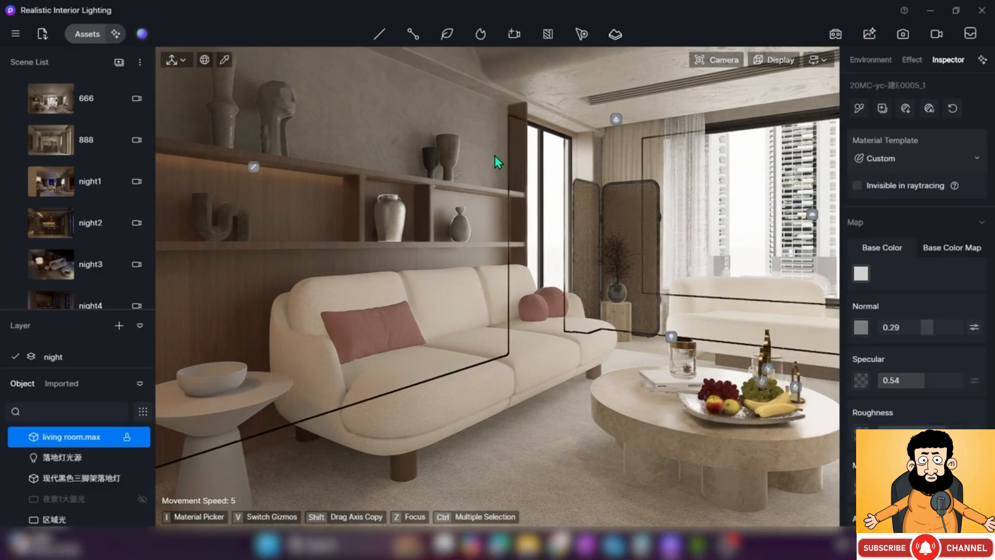
Copy the strip light from the sculpture's niche into the neighboring niche with the large metallic vase
{"action": "right_click_drag", "start_coordinate": [494, 155], "coordinate": [371, 184]}
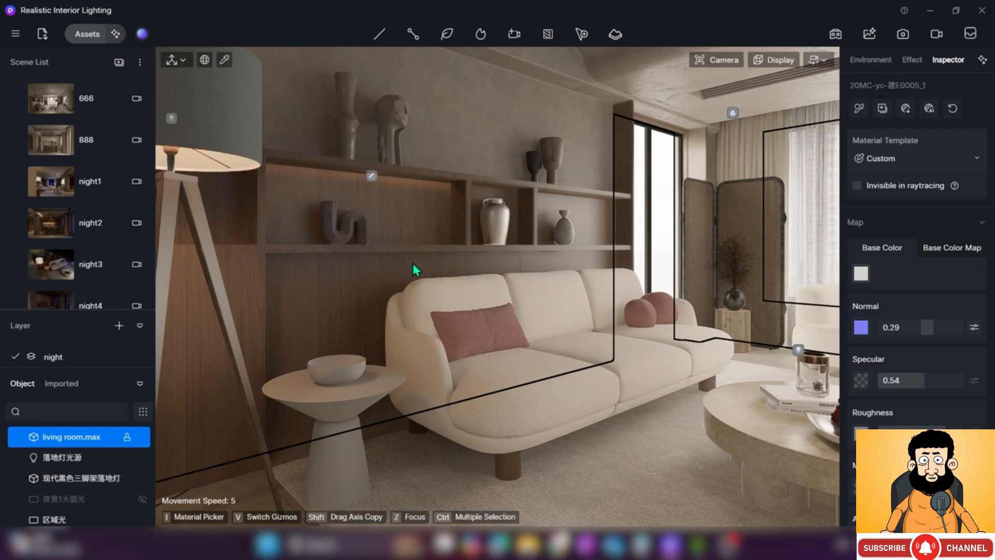
{"action": "scroll", "coordinate": [412, 265], "scroll_direction": "up", "scroll_amount": 6}
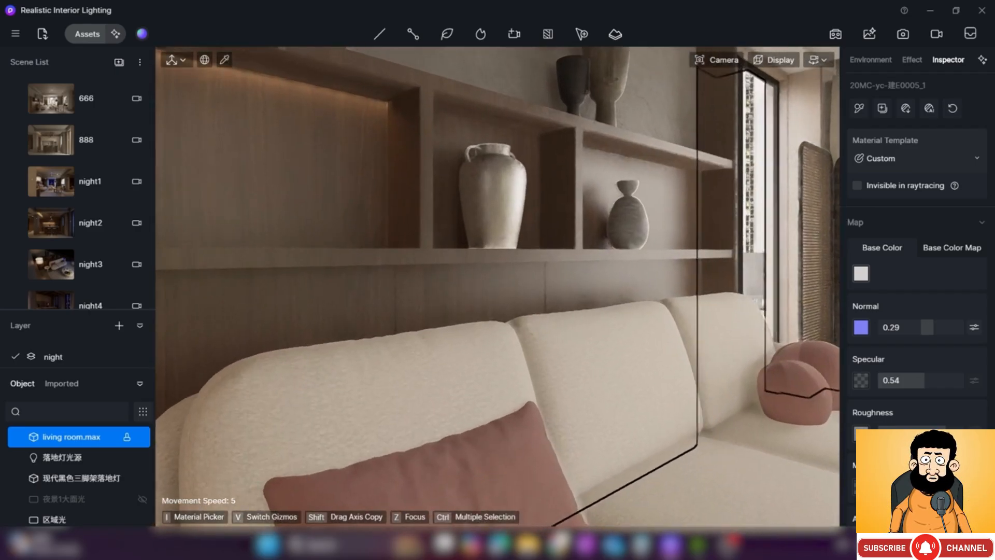
{"action": "right_click_drag", "start_coordinate": [497, 280], "coordinate": [549, 129]}
{"action": "right_click_drag", "start_coordinate": [544, 311], "coordinate": [498, 296]}
{"action": "key", "text": "d"}
{"action": "key", "text": "a"}
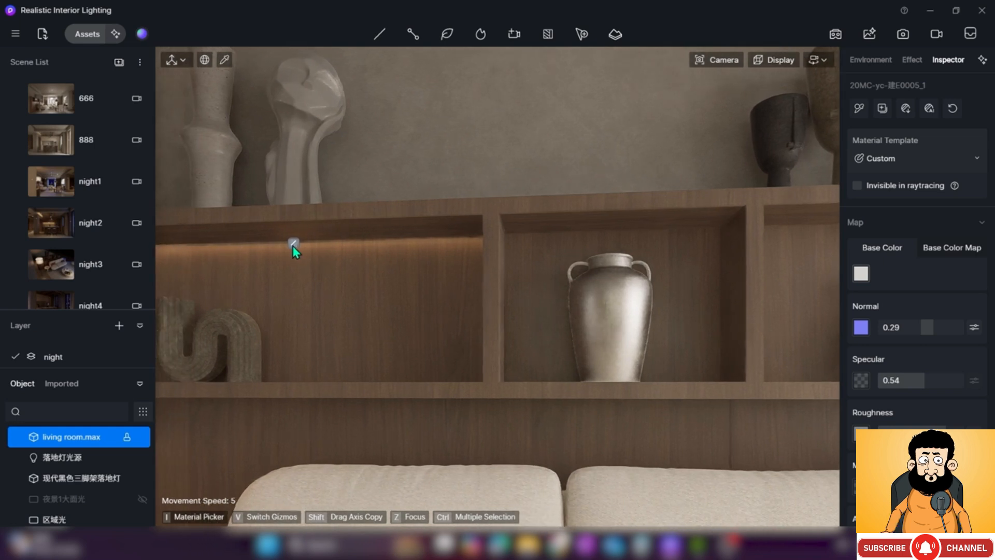
{"action": "left_click", "coordinate": [294, 244]}
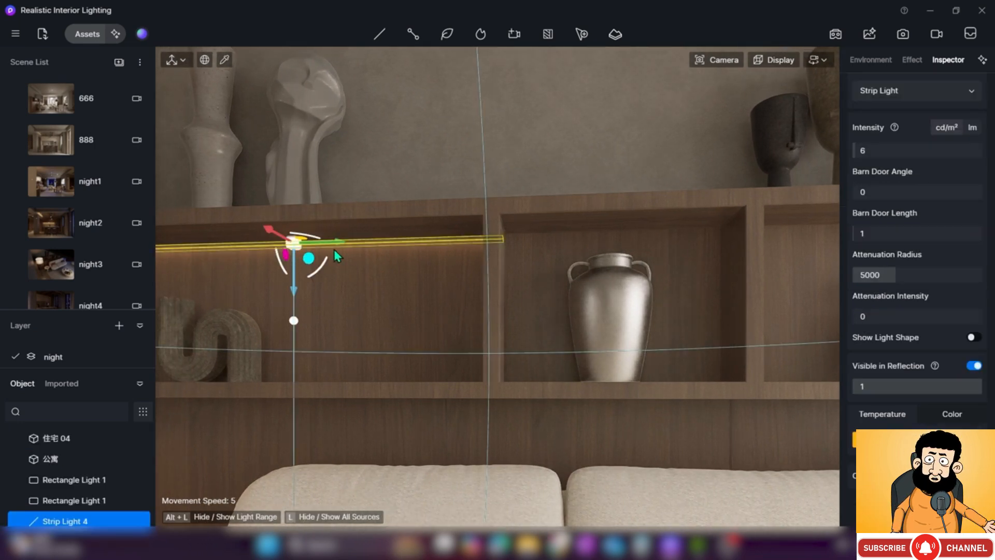
{"action": "left_click_drag", "start_coordinate": [335, 247], "coordinate": [674, 274]}
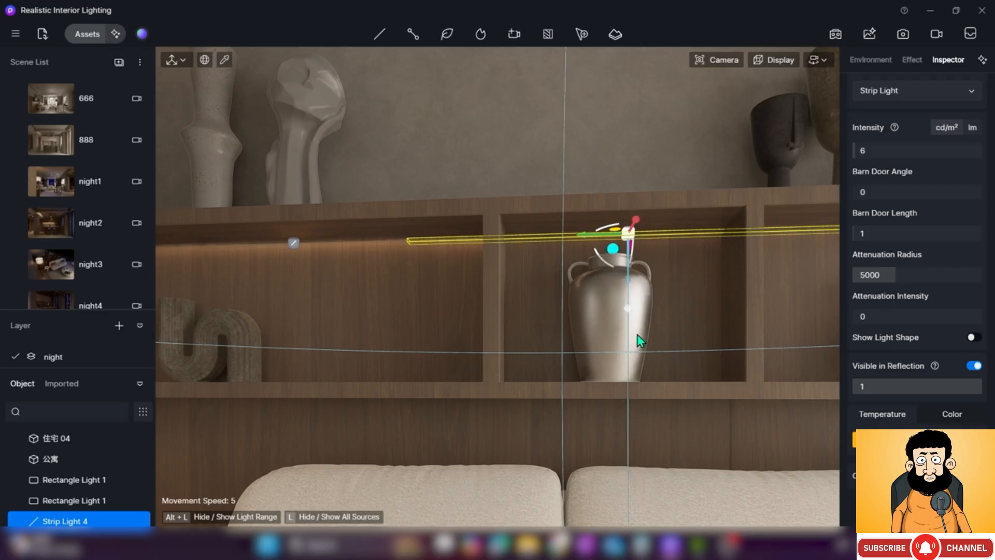
Set the copied strip light's Y size to 589 and center it within the large vase's niche
{"action": "right_click_drag", "start_coordinate": [636, 335], "coordinate": [695, 357]}
{"action": "right_click_drag", "start_coordinate": [599, 277], "coordinate": [544, 274]}
{"action": "key", "text": "s"}
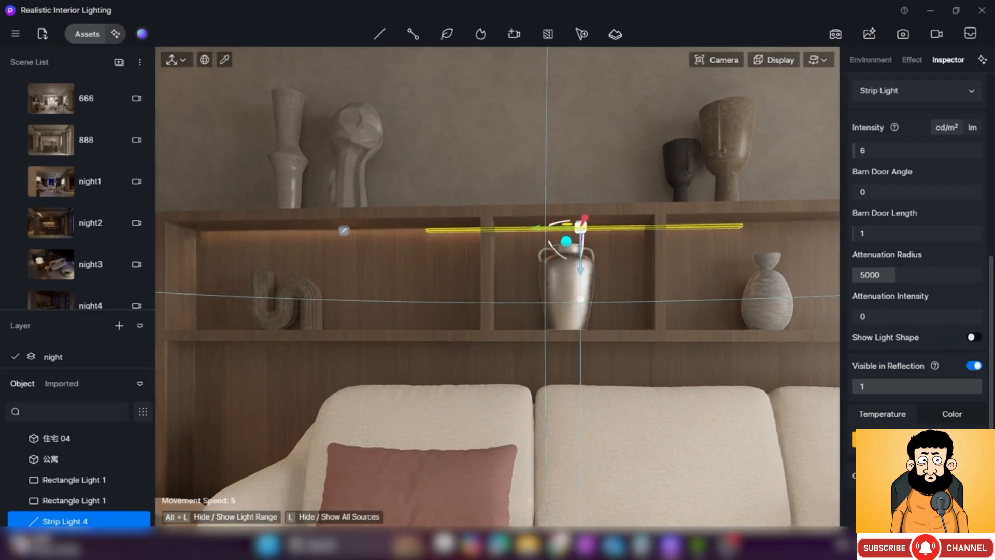
{"action": "scroll", "coordinate": [920, 258], "scroll_direction": "up", "scroll_amount": 3}
{"action": "scroll", "coordinate": [948, 156], "scroll_direction": "up", "scroll_amount": 1}
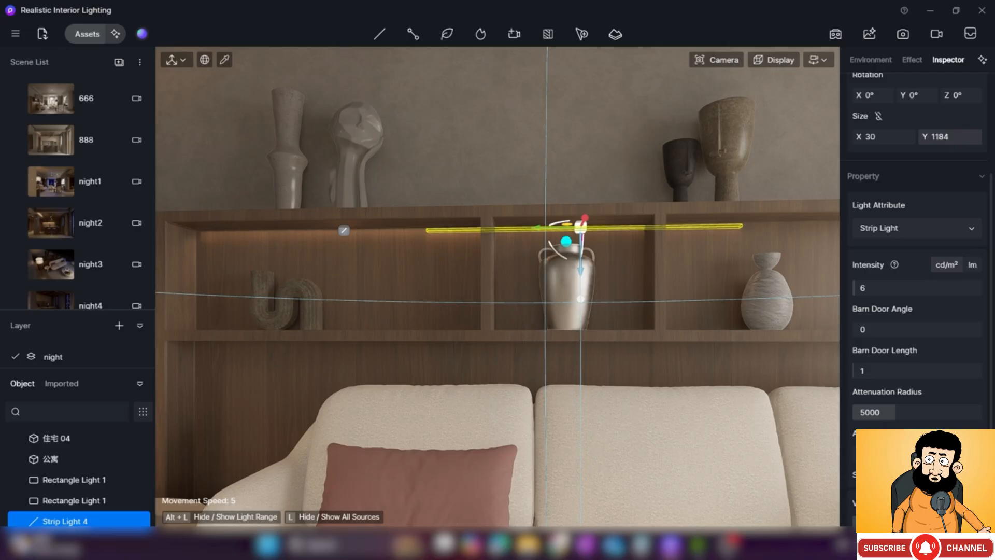
{"action": "left_click_drag", "start_coordinate": [949, 137], "coordinate": [907, 137]}
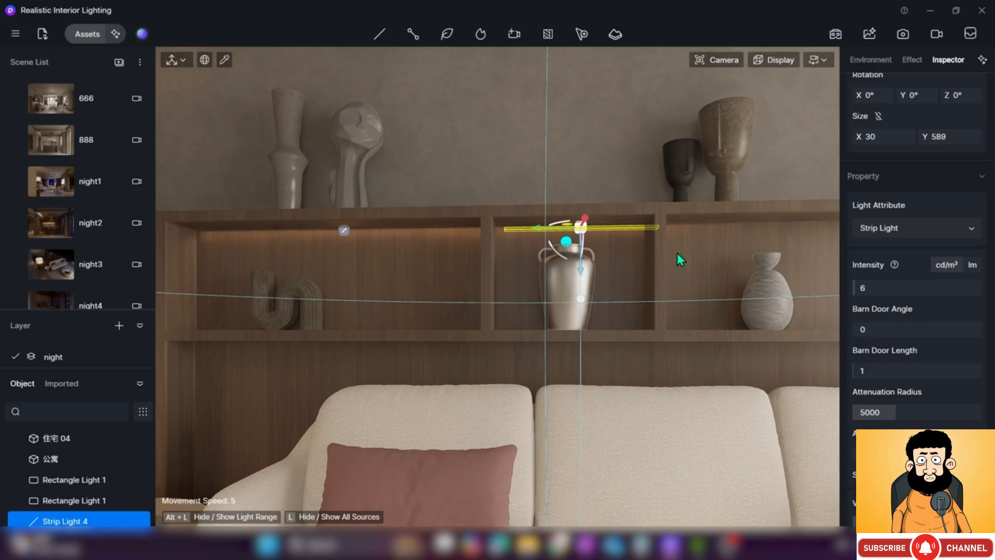
{"action": "left_click_drag", "start_coordinate": [536, 225], "coordinate": [525, 226]}
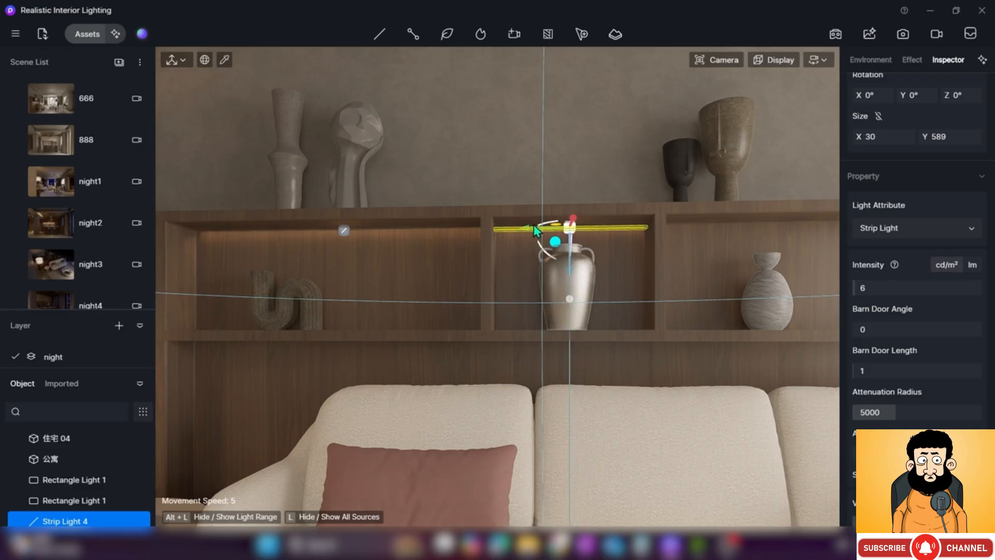
Try to copy the short strip light into the niche with the small ribbed vase
{"action": "left_click_drag", "start_coordinate": [529, 228], "coordinate": [739, 232]}
{"action": "right_click_drag", "start_coordinate": [729, 234], "coordinate": [643, 322]}
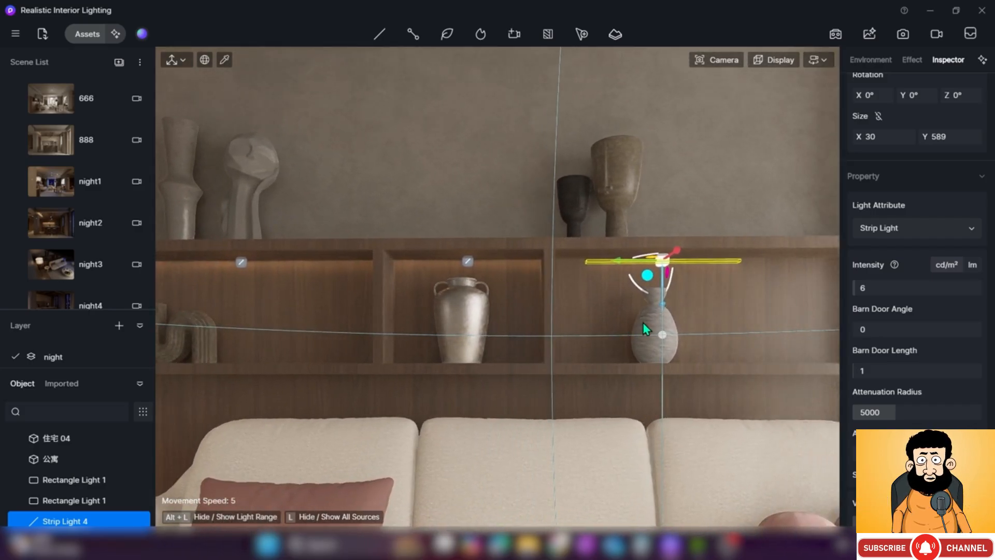
{"action": "left_click", "coordinate": [643, 322]}
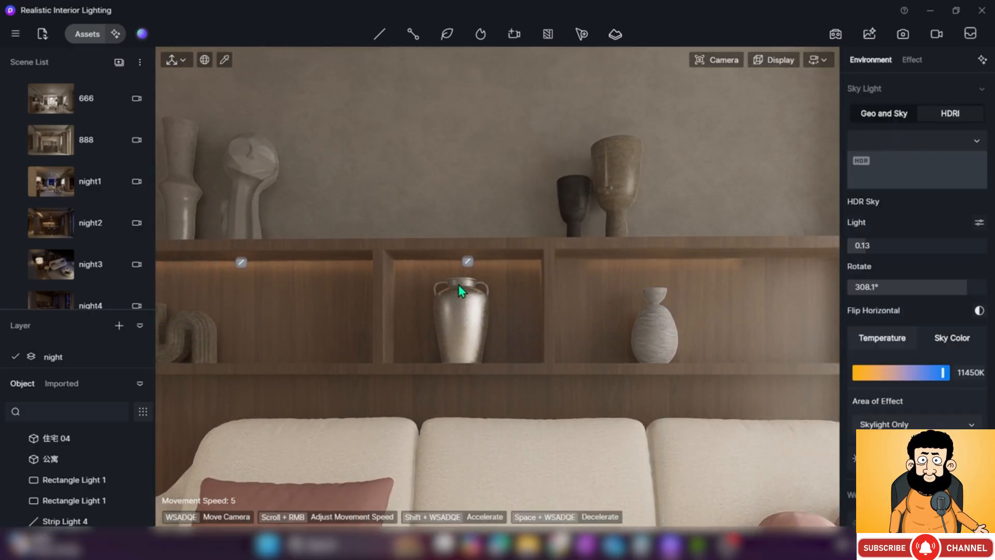
Copy the sculpture niche's strip light into the small vase's niche and place another copy beneath the lower shelf, centered under the large vase
{"action": "left_click", "coordinate": [242, 262]}
{"action": "left_click_drag", "start_coordinate": [289, 265], "coordinate": [760, 296]}
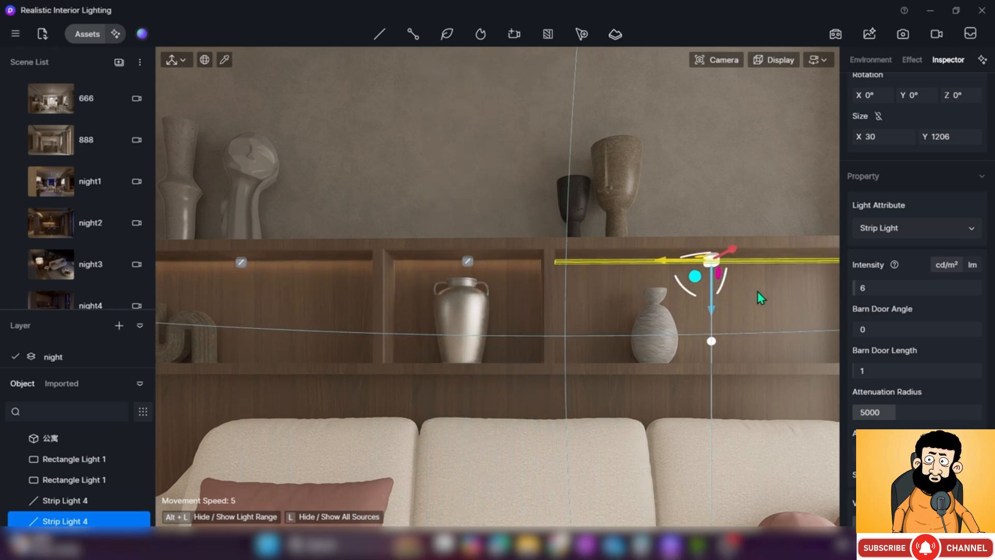
{"action": "mouse_move", "coordinate": [357, 284]}
{"action": "right_mouse_down"}
{"action": "mouse_move", "coordinate": [534, 254]}
{"action": "mouse_move", "coordinate": [511, 272]}
{"action": "mouse_move", "coordinate": [398, 291]}
{"action": "mouse_move", "coordinate": [340, 278]}
{"action": "right_mouse_up"}
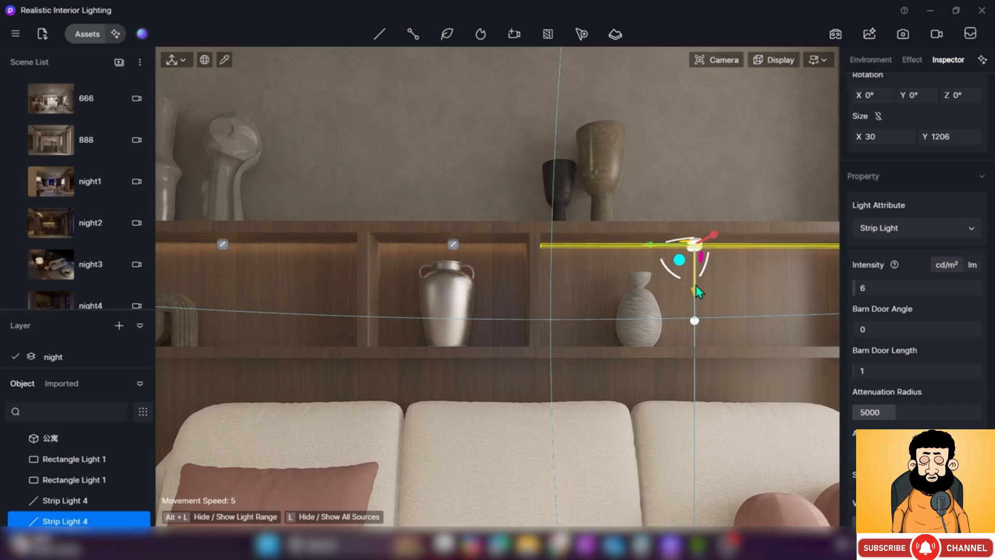
{"action": "left_click_drag", "start_coordinate": [696, 286], "coordinate": [700, 400]}
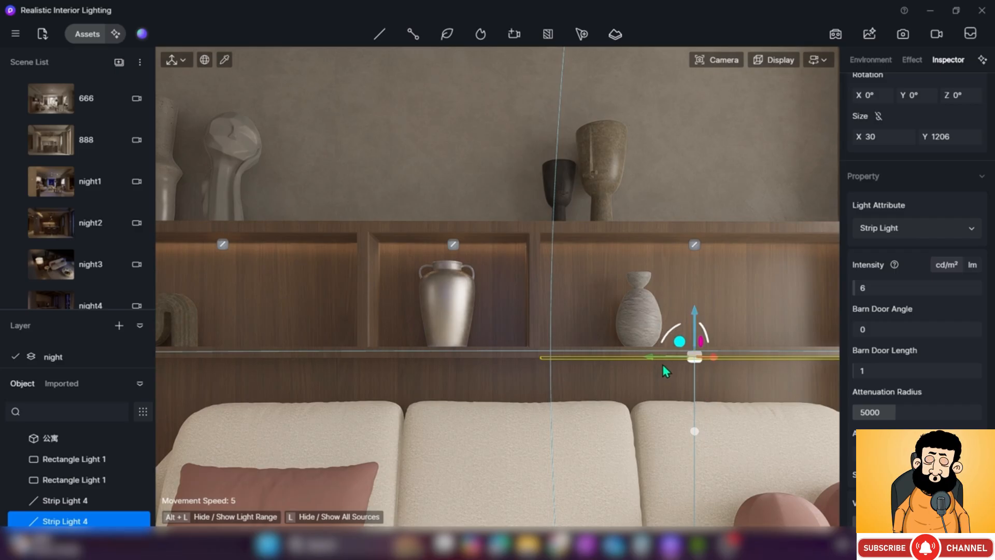
{"action": "left_click_drag", "start_coordinate": [652, 357], "coordinate": [406, 363]}
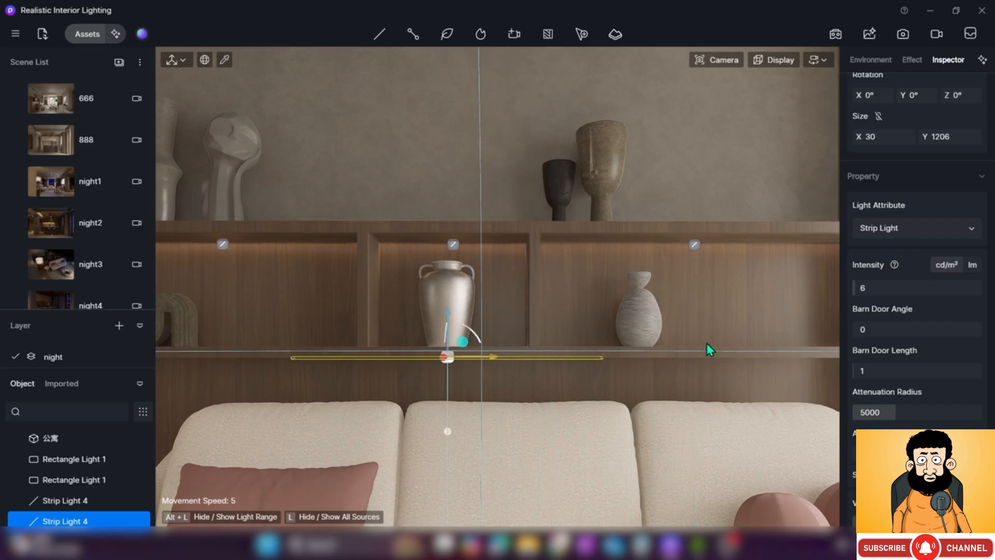
Lengthen the strip light beneath the lower shelf to a Y size of 3099, spanning the shelf's length
{"action": "left_click", "coordinate": [946, 138]}
{"action": "type", "text": "2"}
{"action": "key", "text": "Return"}
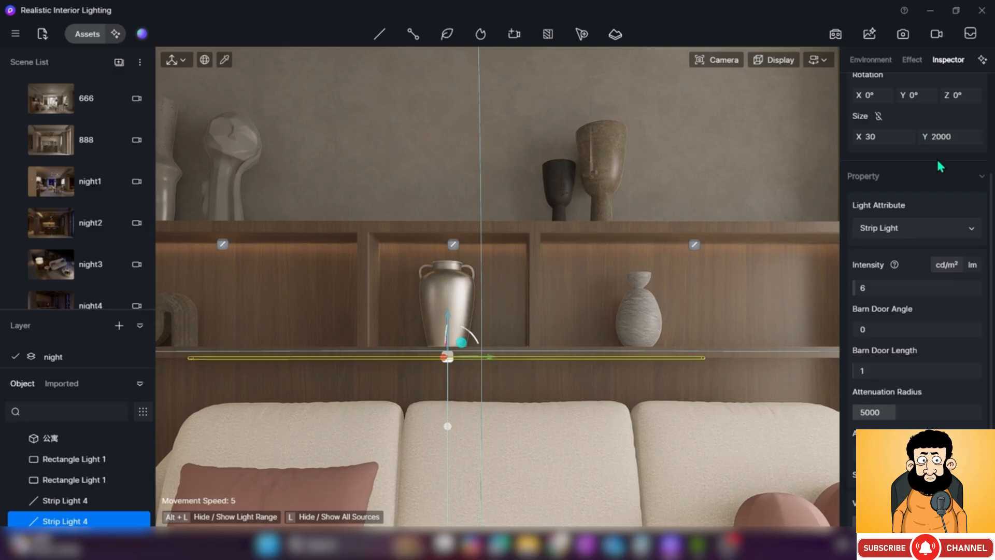
{"action": "left_click", "coordinate": [942, 139]}
{"action": "type", "text": "3"}
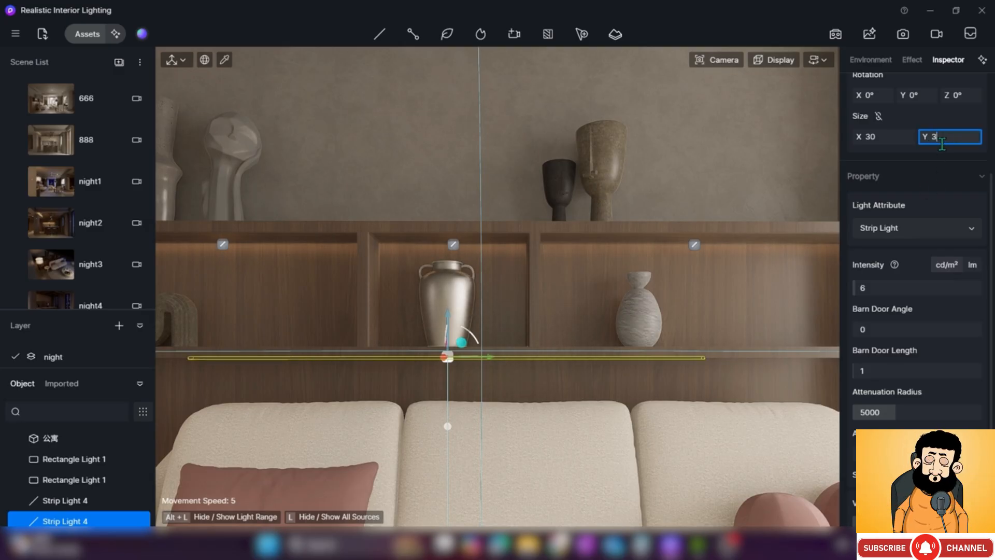
{"action": "key", "text": "Return"}
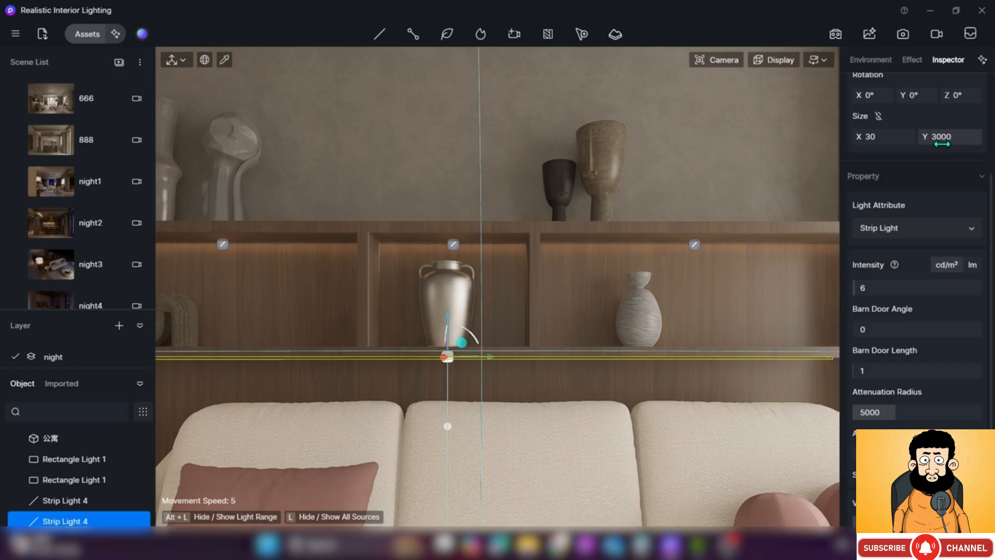
{"action": "right_click_drag", "start_coordinate": [735, 269], "coordinate": [589, 376]}
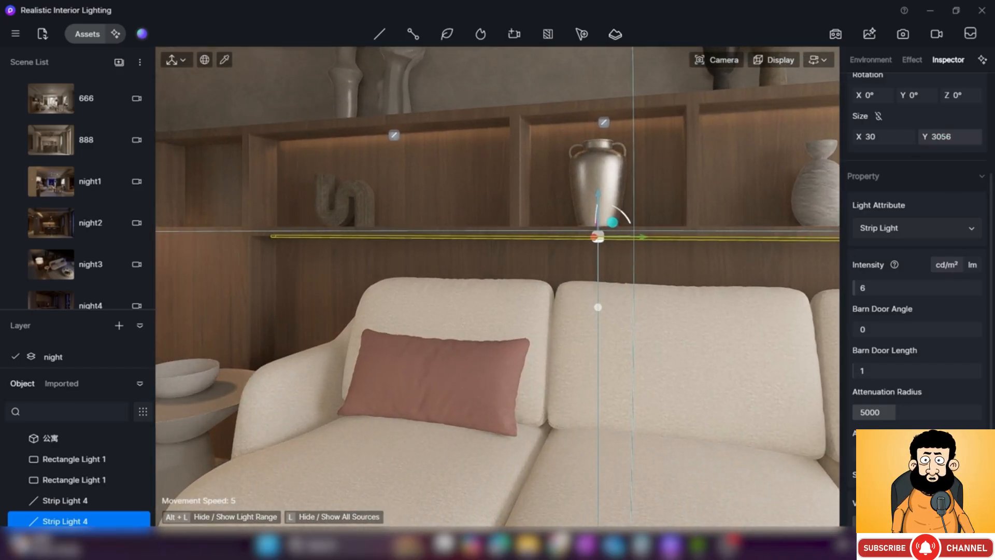
{"action": "right_click_drag", "start_coordinate": [692, 224], "coordinate": [715, 228]}
{"action": "right_click_drag", "start_coordinate": [498, 264], "coordinate": [552, 234]}
Select the long strip light and adjust its height to sit close beneath the lower shelf
{"action": "left_click", "coordinate": [569, 248]}
{"action": "left_click", "coordinate": [451, 269]}
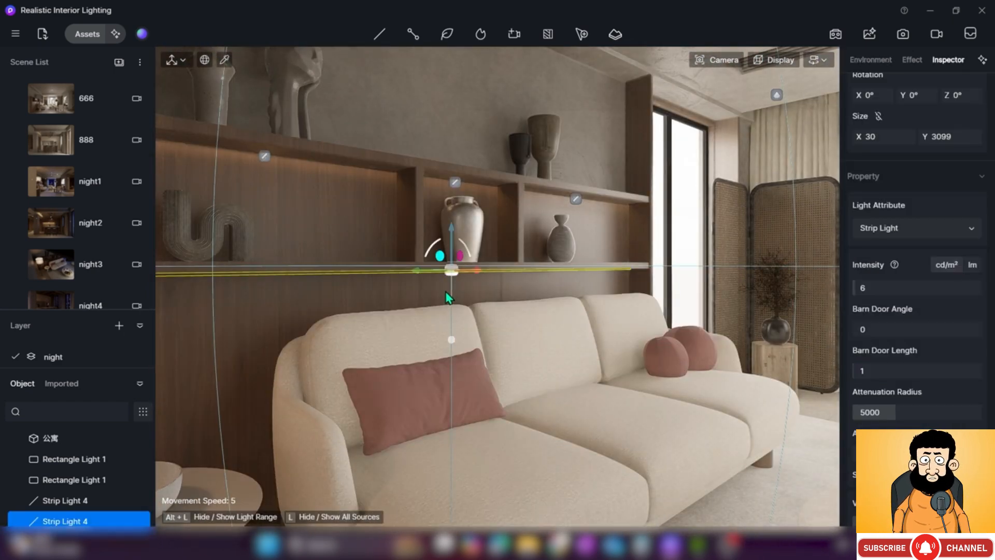
{"action": "left_click_drag", "start_coordinate": [451, 235], "coordinate": [451, 240]}
{"action": "scroll", "coordinate": [430, 358], "scroll_direction": "up", "scroll_amount": 8}
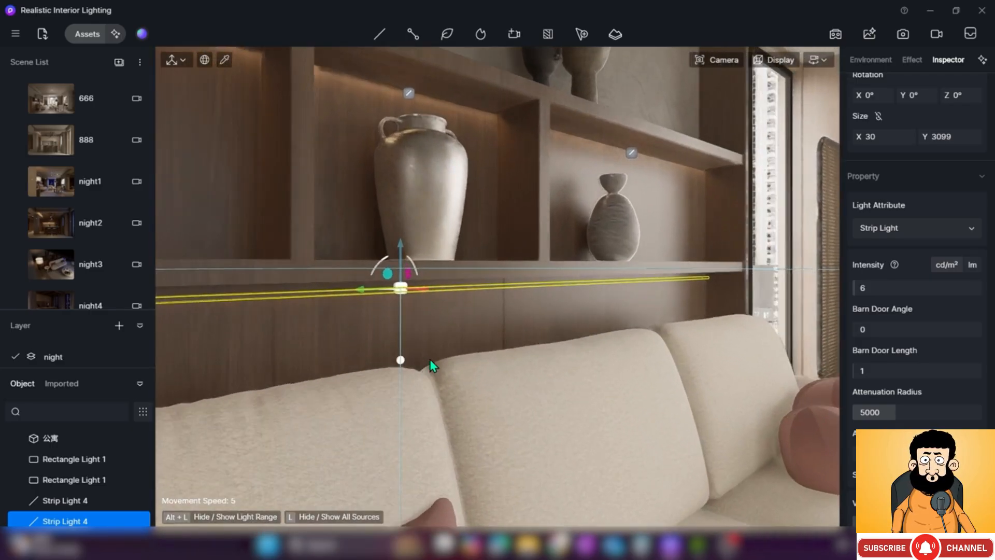
{"action": "scroll", "coordinate": [430, 359], "scroll_direction": "up", "scroll_amount": 2}
{"action": "middle_click_drag", "start_coordinate": [431, 358], "coordinate": [423, 250]}
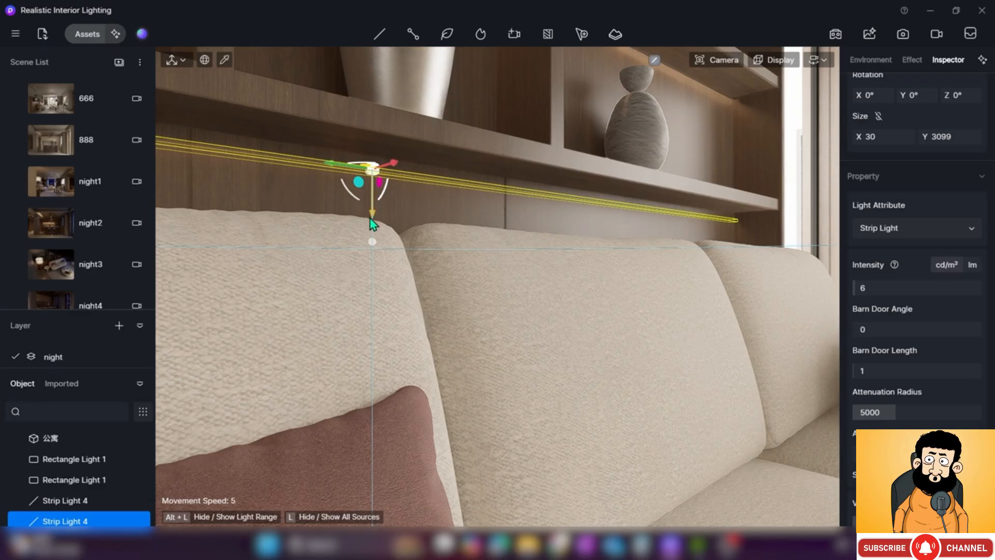
{"action": "left_click_drag", "start_coordinate": [372, 216], "coordinate": [375, 216]}
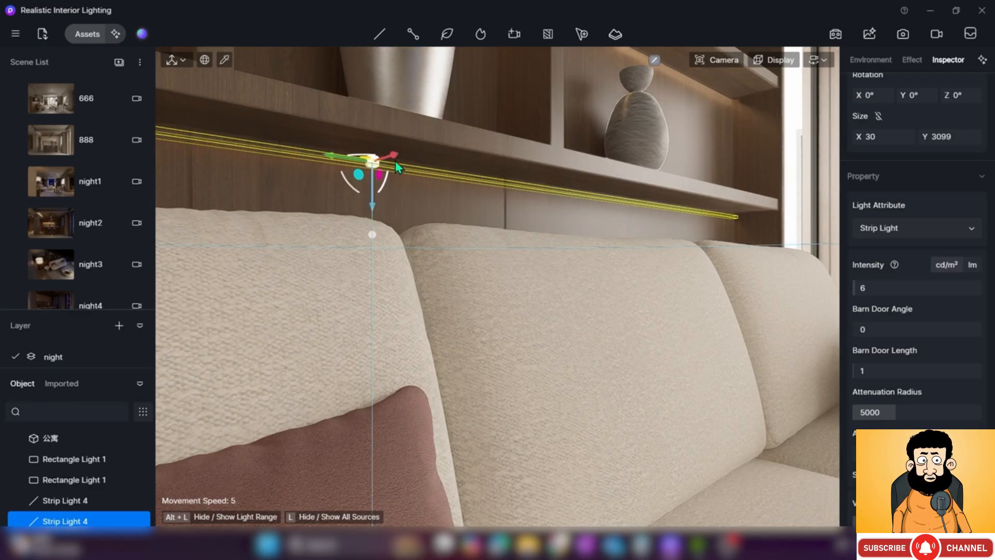
Raise the under-shelf strip light's intensity to 30, deselect it, and check the shelf glow from across the room
{"action": "left_click_drag", "start_coordinate": [854, 289], "coordinate": [866, 291]}
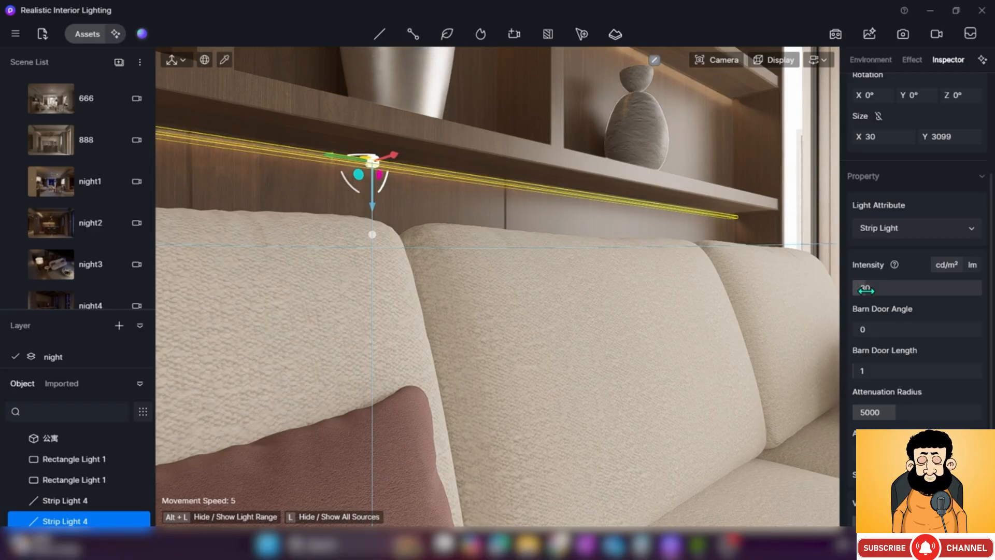
{"action": "left_click", "coordinate": [479, 298]}
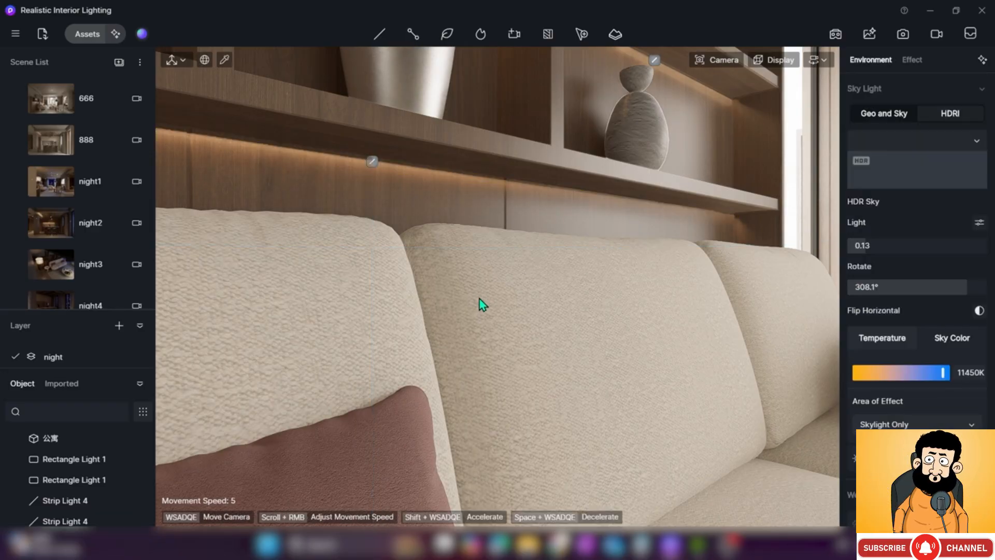
{"action": "key", "text": "s"}
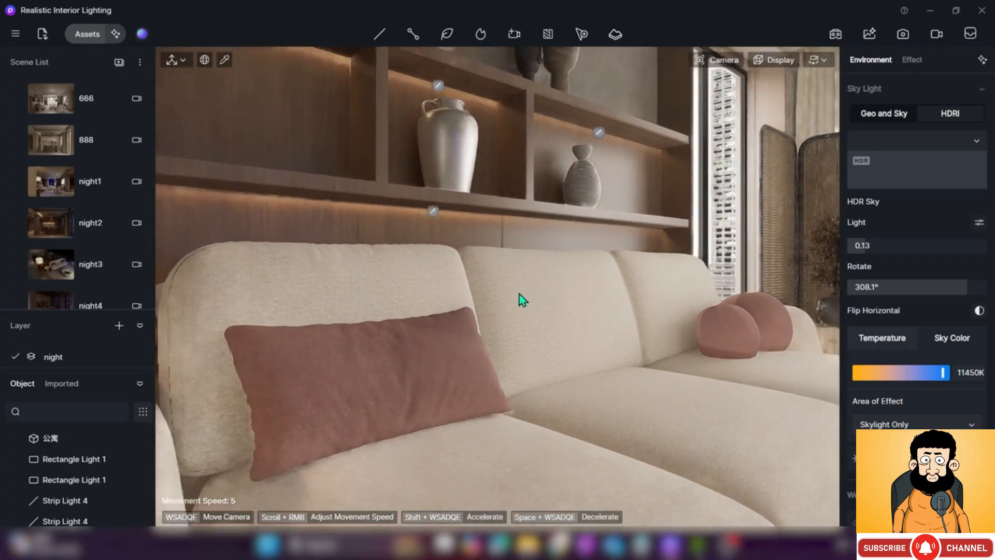
{"action": "key", "text": "e"}
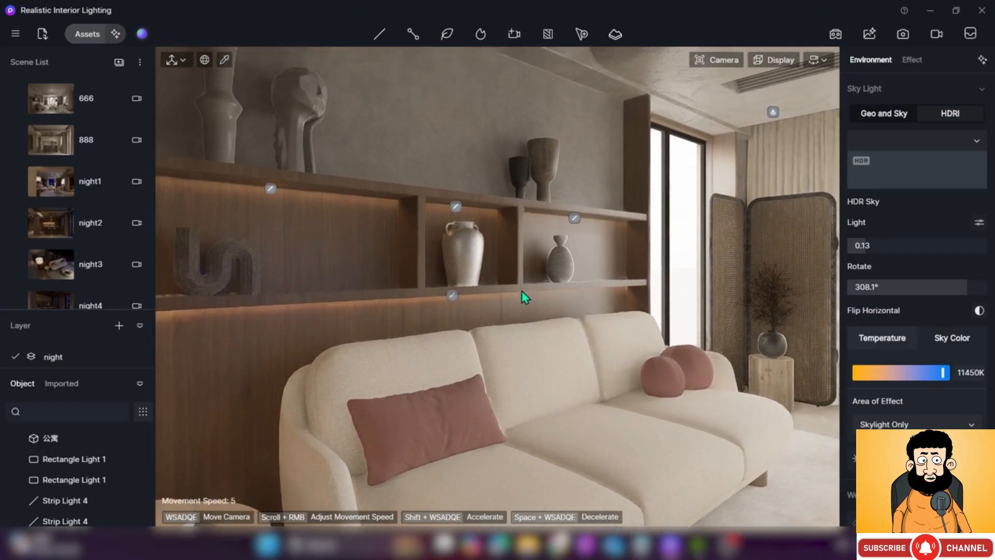
{"action": "key", "text": "a"}
{"action": "key", "text": "s"}
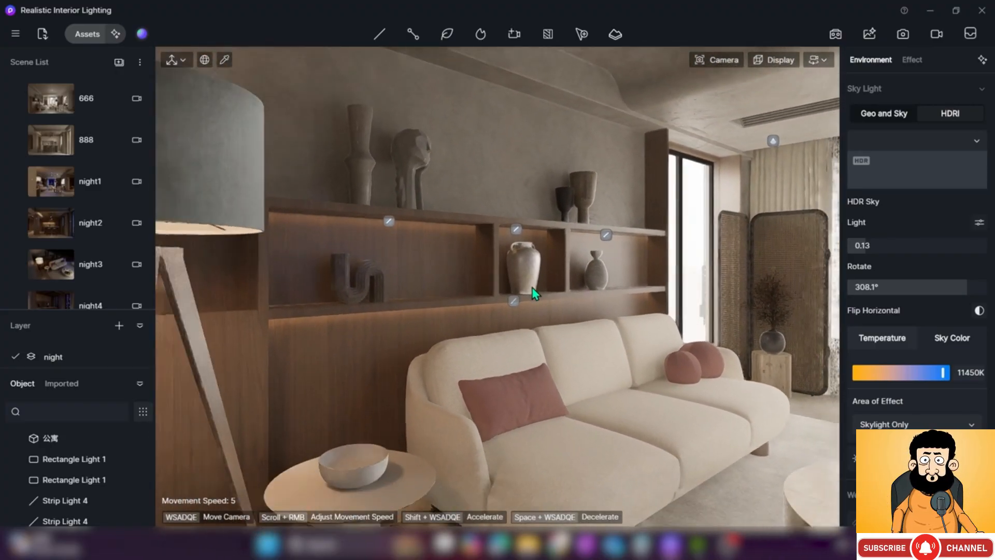
{"action": "key", "text": "s"}
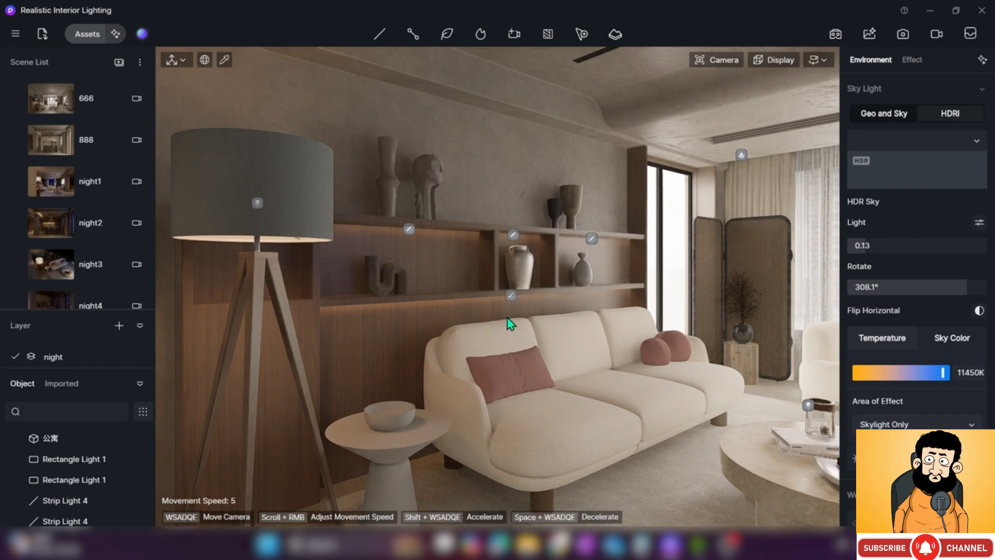
{"action": "key", "text": "s"}
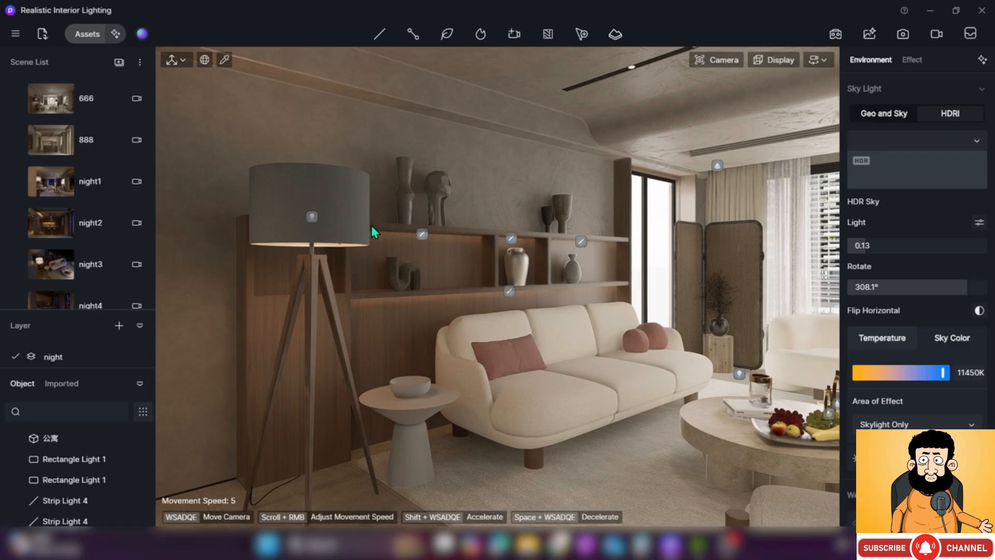
Pick the floor lamp's shade material and change its material template to Cloth
{"action": "key", "text": "i"}
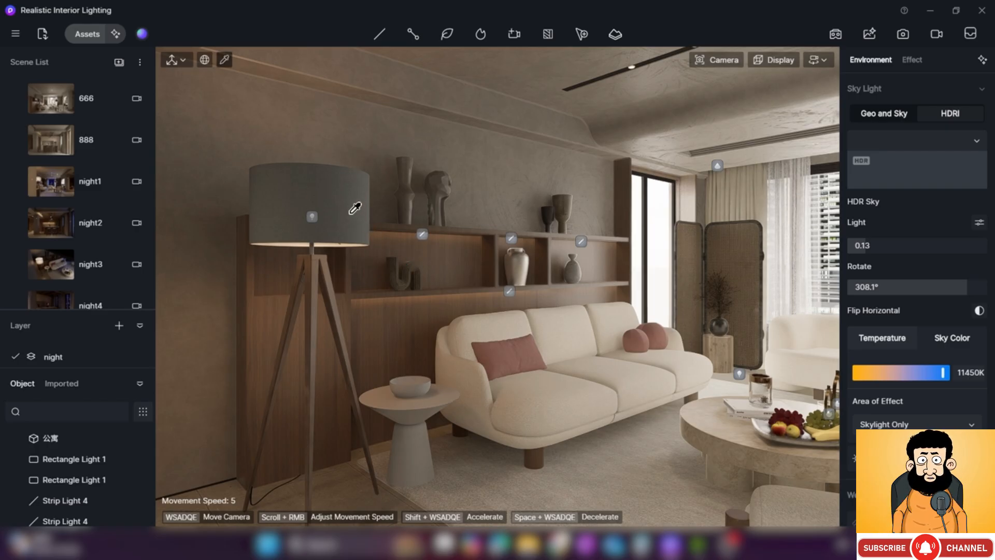
{"action": "left_click", "coordinate": [353, 196]}
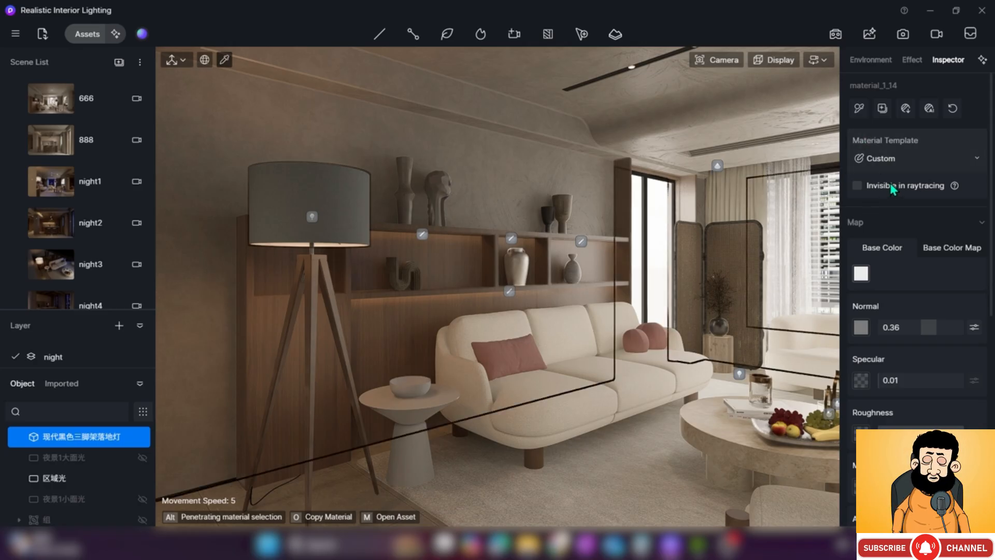
{"action": "left_click", "coordinate": [969, 165]}
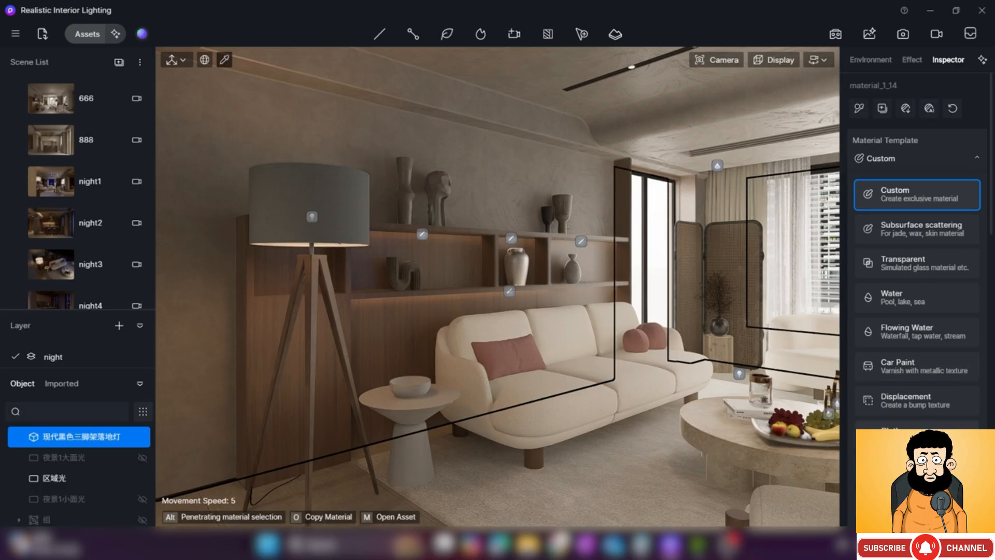
{"action": "left_click", "coordinate": [916, 434]}
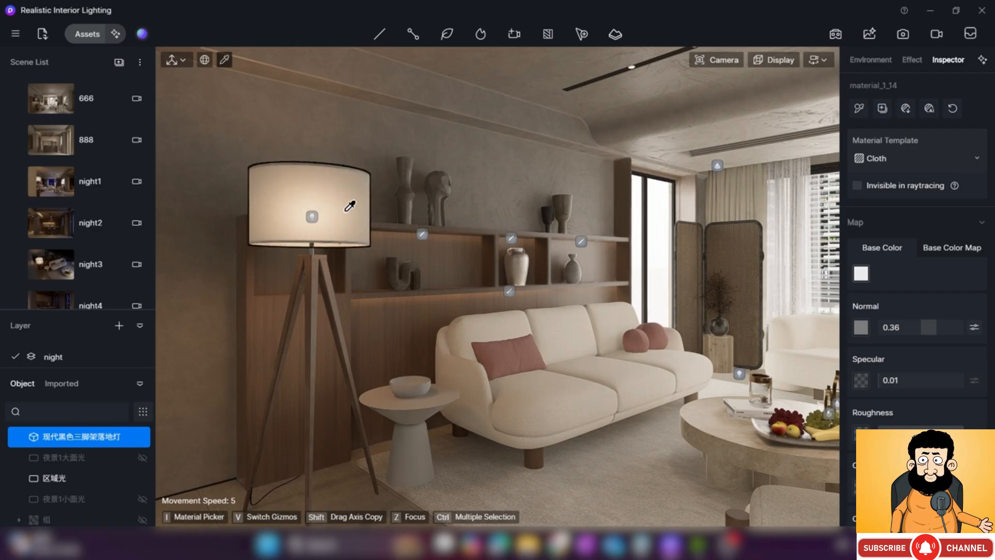
Review the cloth lampshade material's map, opacity and falloff settings
{"action": "scroll", "coordinate": [917, 248], "scroll_direction": "down", "scroll_amount": 1}
{"action": "scroll", "coordinate": [972, 364], "scroll_direction": "down", "scroll_amount": 4}
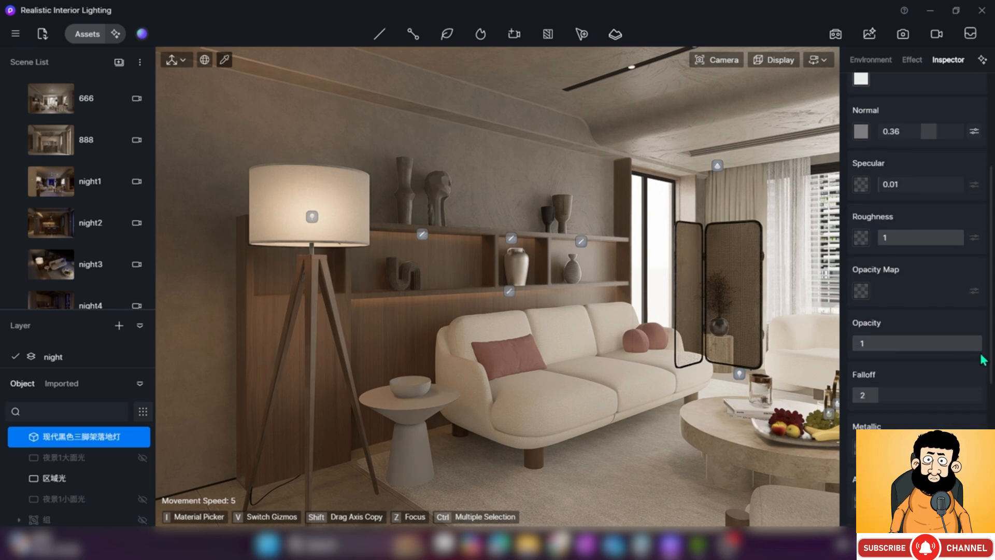
{"action": "left_click_drag", "start_coordinate": [990, 359], "coordinate": [991, 392]}
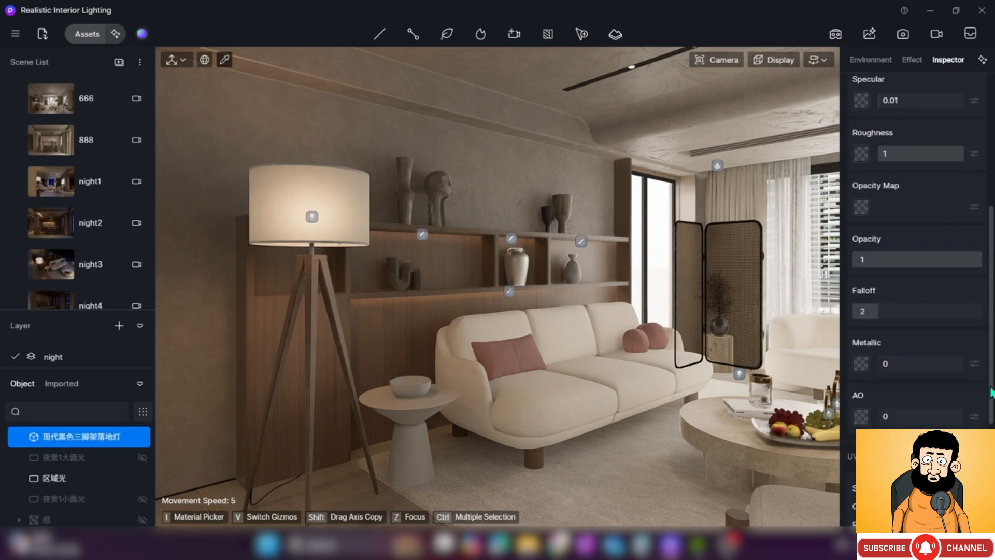
{"action": "scroll", "coordinate": [973, 324], "scroll_direction": "up", "scroll_amount": 1}
{"action": "mouse_move", "coordinate": [975, 297]}
{"action": "left_mouse_down"}
{"action": "mouse_move", "coordinate": [855, 301]}
{"action": "mouse_move", "coordinate": [982, 299]}
{"action": "left_mouse_up"}
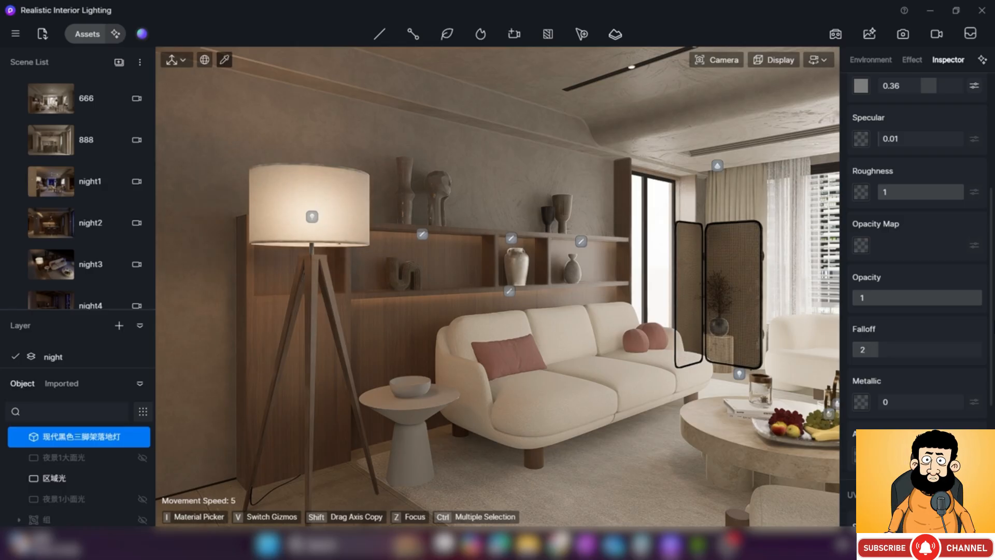
Pick the bulb material inside the lampshade, lower its emissive intensity to 7.3, and deselect it
{"action": "scroll", "coordinate": [466, 301], "scroll_direction": "up", "scroll_amount": 3}
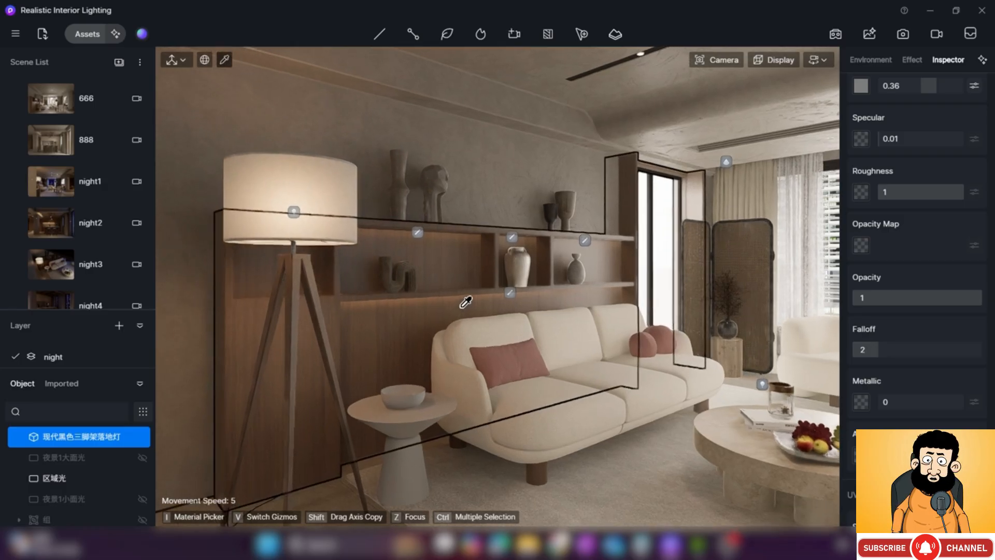
{"action": "middle_click_drag", "start_coordinate": [388, 199], "coordinate": [383, 256]}
{"action": "right_click_drag", "start_coordinate": [290, 322], "coordinate": [197, 363]}
{"action": "scroll", "coordinate": [404, 140], "scroll_direction": "up", "scroll_amount": 2}
{"action": "middle_click_drag", "start_coordinate": [405, 140], "coordinate": [384, 307]}
{"action": "scroll", "coordinate": [383, 306], "scroll_direction": "up", "scroll_amount": 3}
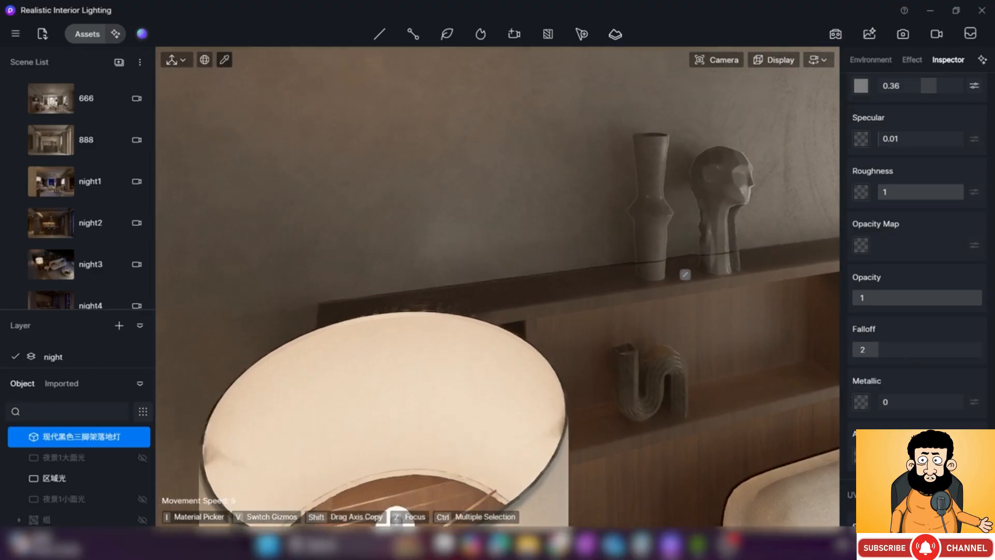
{"action": "right_click_drag", "start_coordinate": [425, 207], "coordinate": [438, 300]}
{"action": "left_click", "coordinate": [406, 337]}
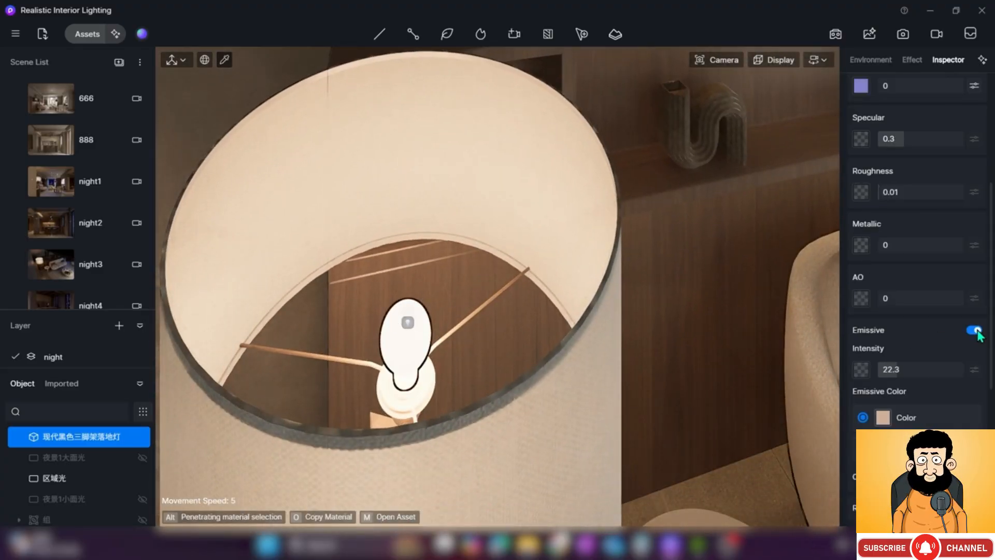
{"action": "left_click_drag", "start_coordinate": [893, 373], "coordinate": [883, 372]}
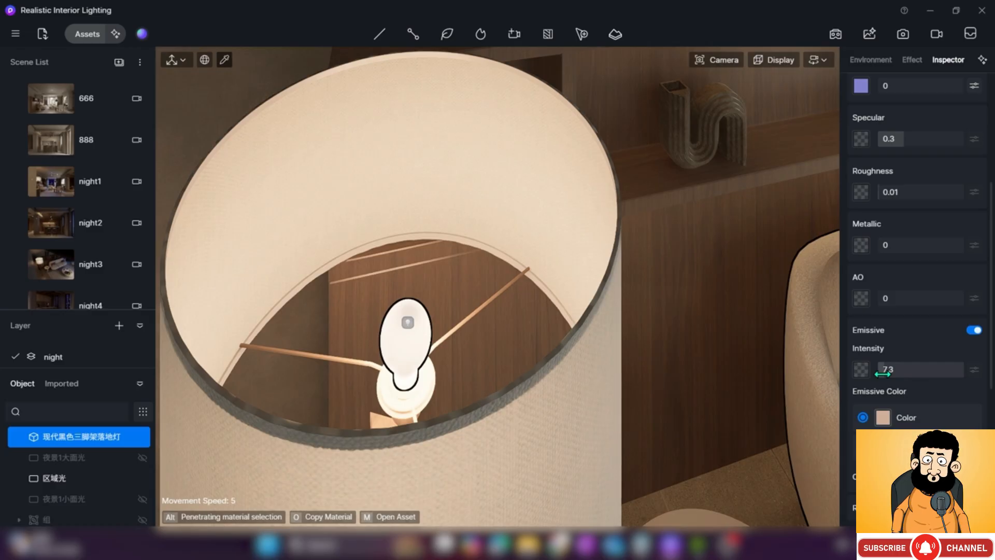
{"action": "right_click_drag", "start_coordinate": [652, 382], "coordinate": [699, 295]}
{"action": "right_click_drag", "start_coordinate": [576, 392], "coordinate": [553, 437]}
{"action": "key", "text": "Escape"}
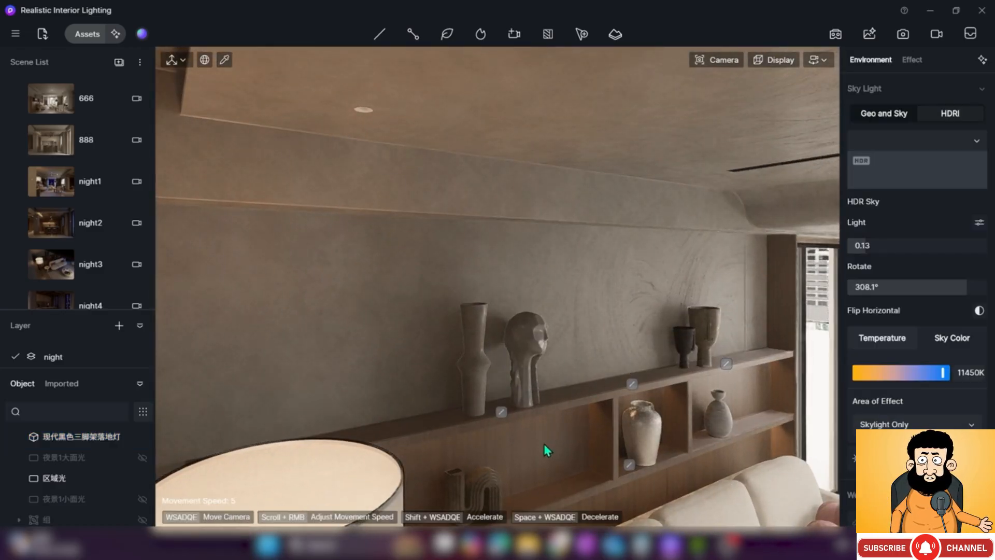
Select the point light inside the floor lamp's shade and set its intensity to 1 cd
{"action": "scroll", "coordinate": [573, 244], "scroll_direction": "down", "scroll_amount": 3}
{"action": "key", "text": "s"}
{"action": "key", "text": "q"}
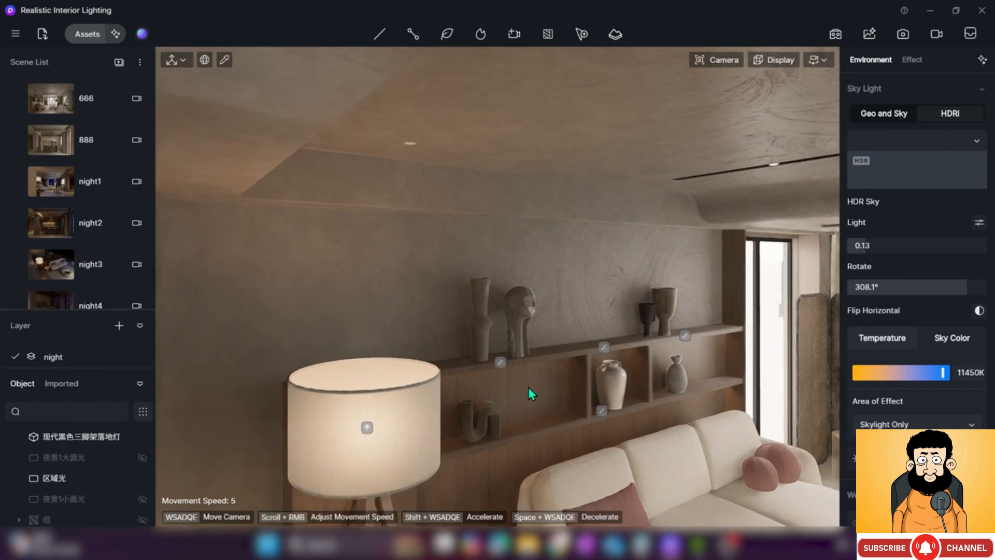
{"action": "key", "text": "q"}
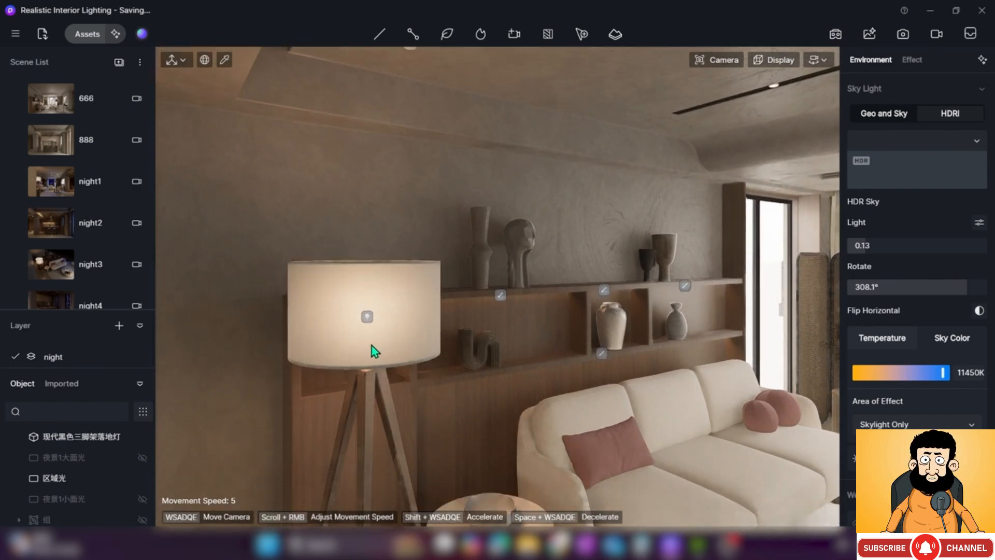
{"action": "left_click", "coordinate": [373, 318]}
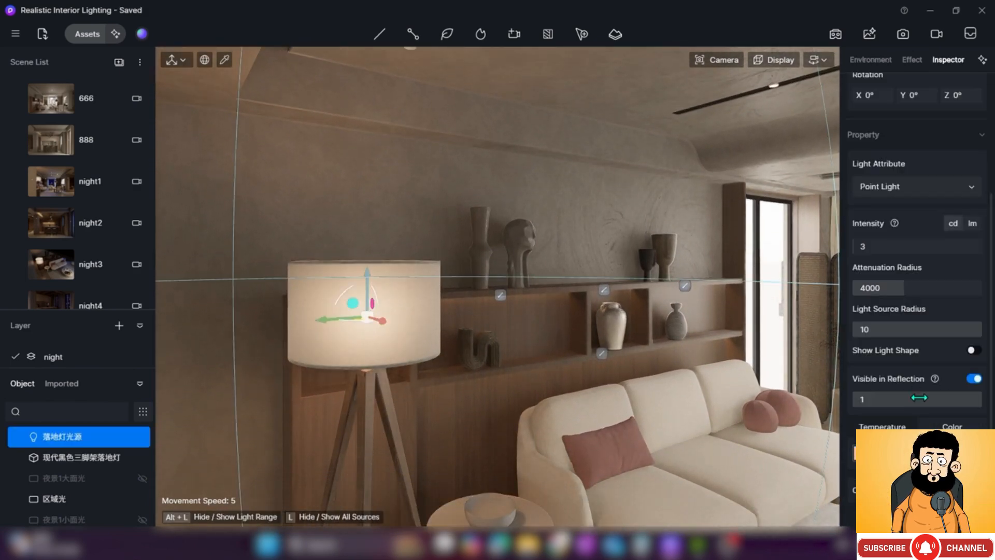
{"action": "left_click", "coordinate": [865, 247]}
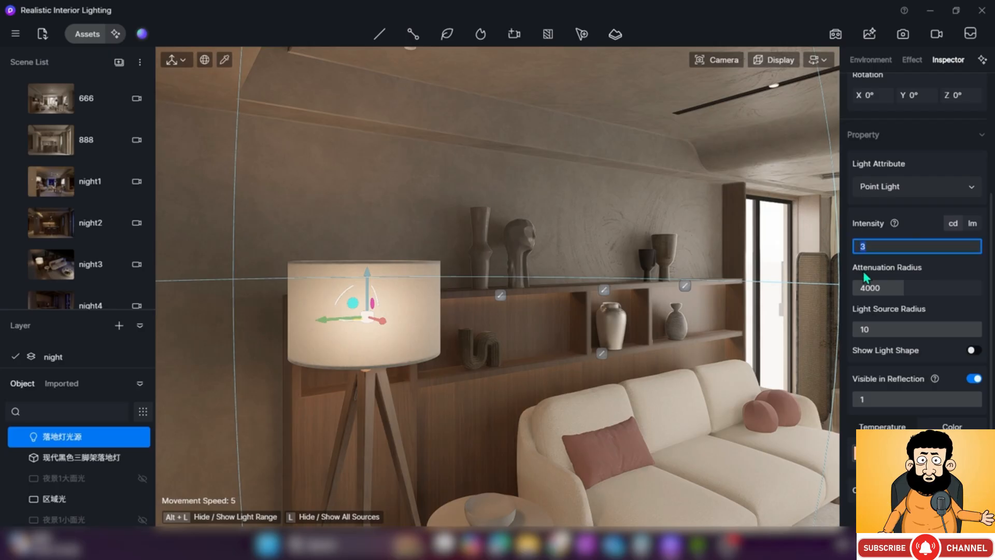
{"action": "type", "text": "1"}
{"action": "key", "text": "Return"}
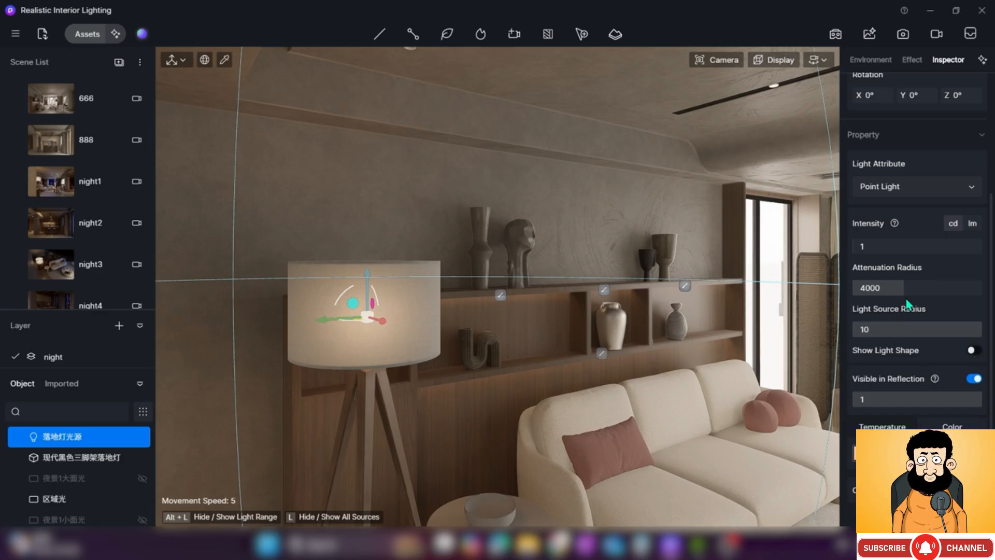
Shrink the floor lamp light's attenuation radius to 776, deselect it, and check the glow from across the room
{"action": "left_click_drag", "start_coordinate": [903, 288], "coordinate": [862, 303]}
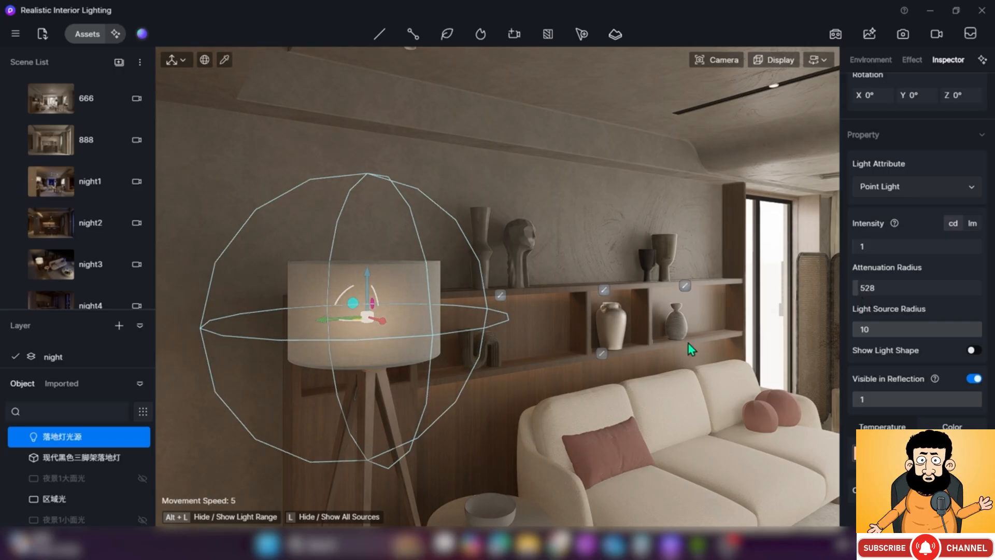
{"action": "key", "text": "s"}
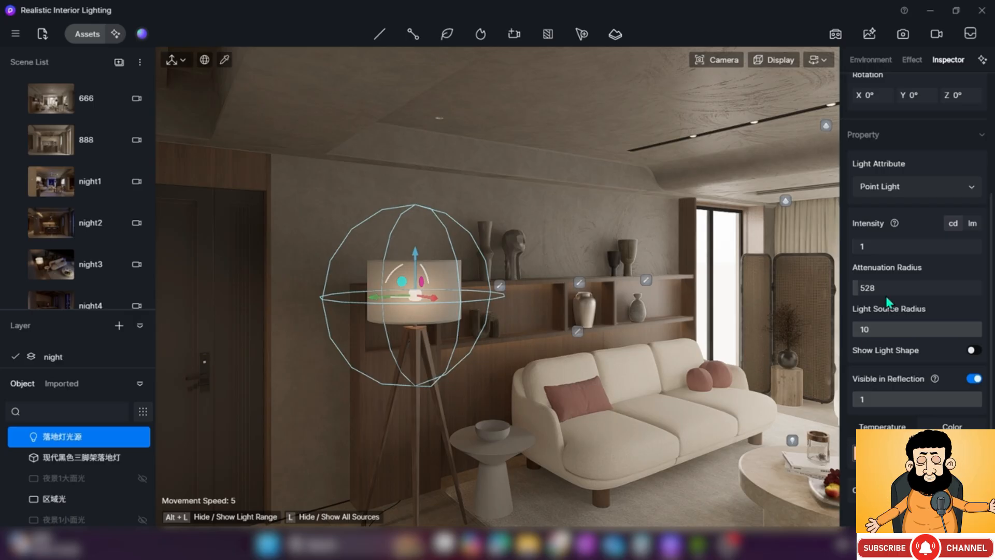
{"action": "left_click_drag", "start_coordinate": [865, 287], "coordinate": [865, 287]}
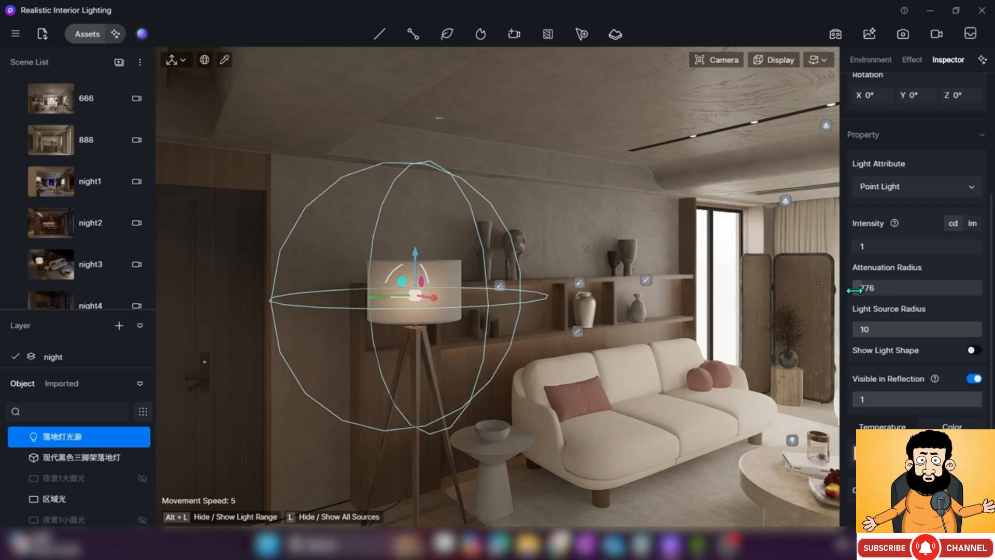
{"action": "left_click", "coordinate": [434, 336]}
{"action": "right_click_drag", "start_coordinate": [429, 350], "coordinate": [520, 362]}
{"action": "scroll", "coordinate": [520, 362], "scroll_direction": "up", "scroll_amount": 3}
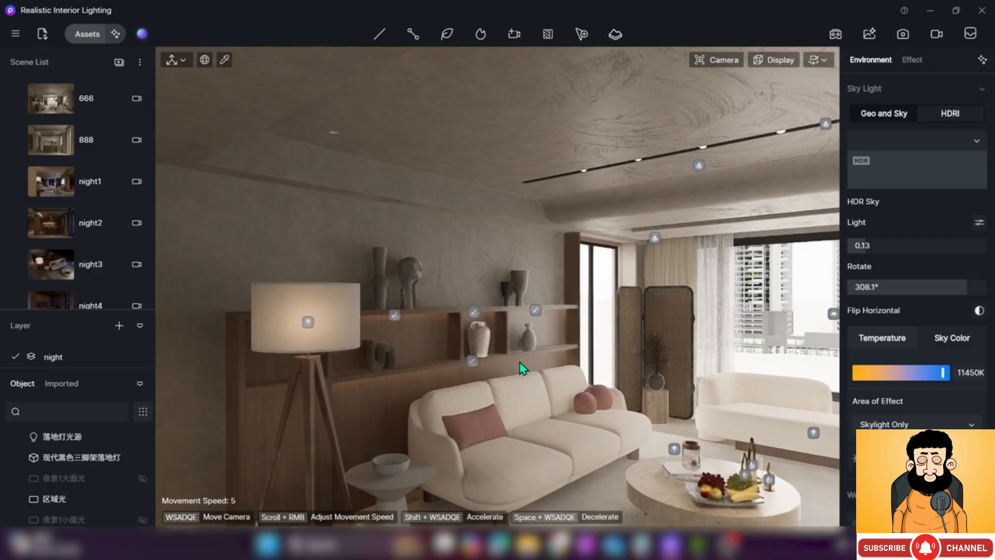
{"action": "key", "text": "q"}
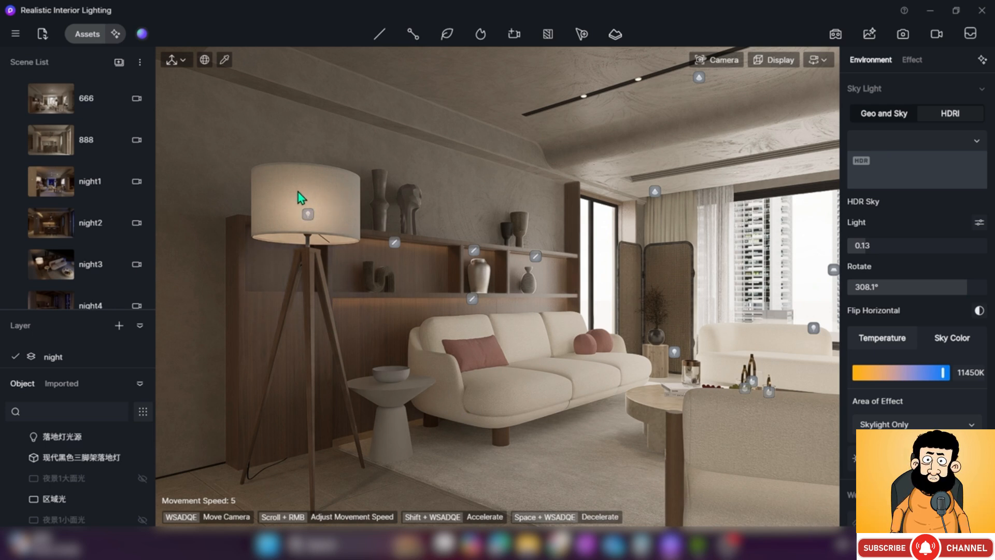
Pick the floor lamp's shade material, set its falloff to 0.3, and leave the material picker
{"action": "key", "text": "i"}
{"action": "left_click", "coordinate": [331, 204]}
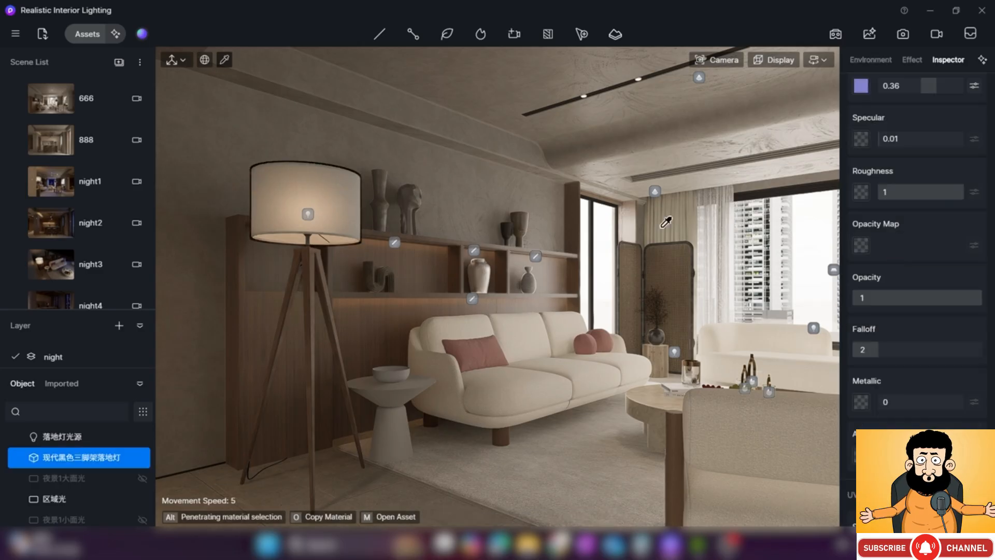
{"action": "scroll", "coordinate": [922, 285], "scroll_direction": "up", "scroll_amount": 2}
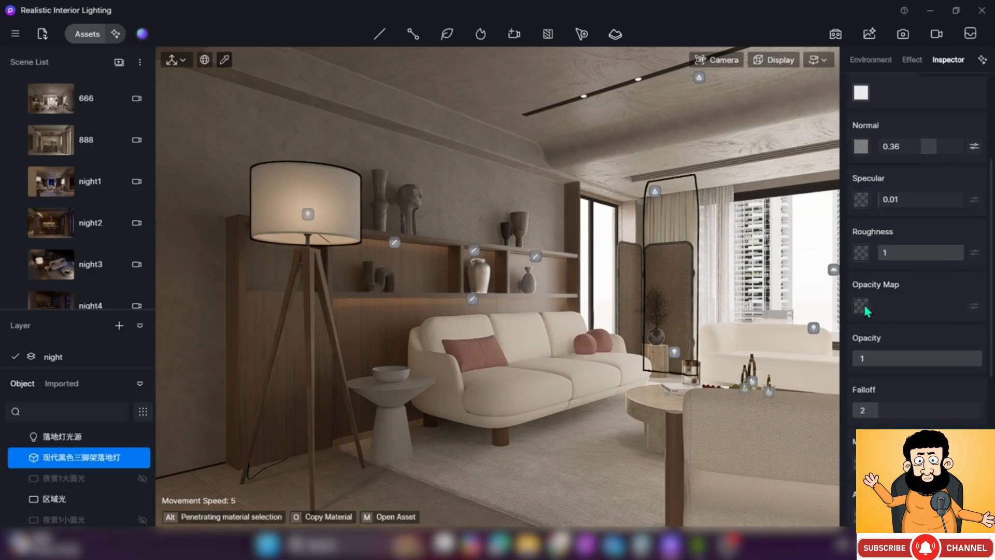
{"action": "scroll", "coordinate": [862, 310], "scroll_direction": "up", "scroll_amount": 4}
{"action": "scroll", "coordinate": [917, 259], "scroll_direction": "down", "scroll_amount": 2}
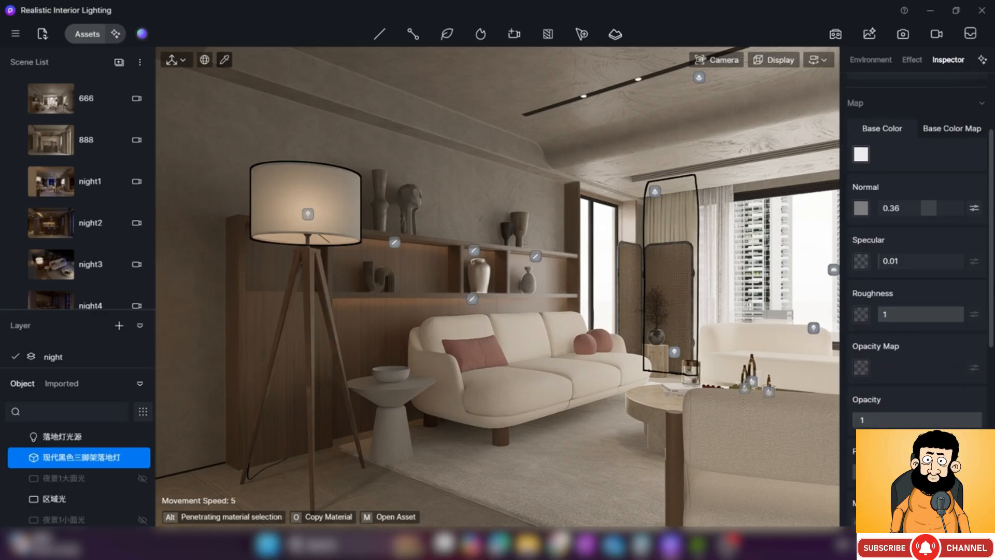
{"action": "scroll", "coordinate": [973, 347], "scroll_direction": "down", "scroll_amount": 4}
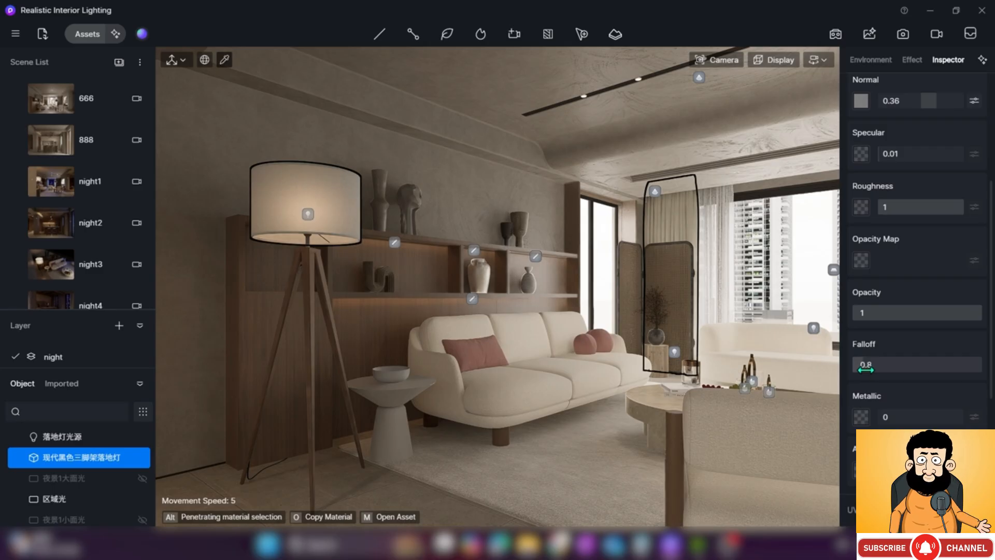
{"action": "left_click_drag", "start_coordinate": [857, 370], "coordinate": [855, 379]}
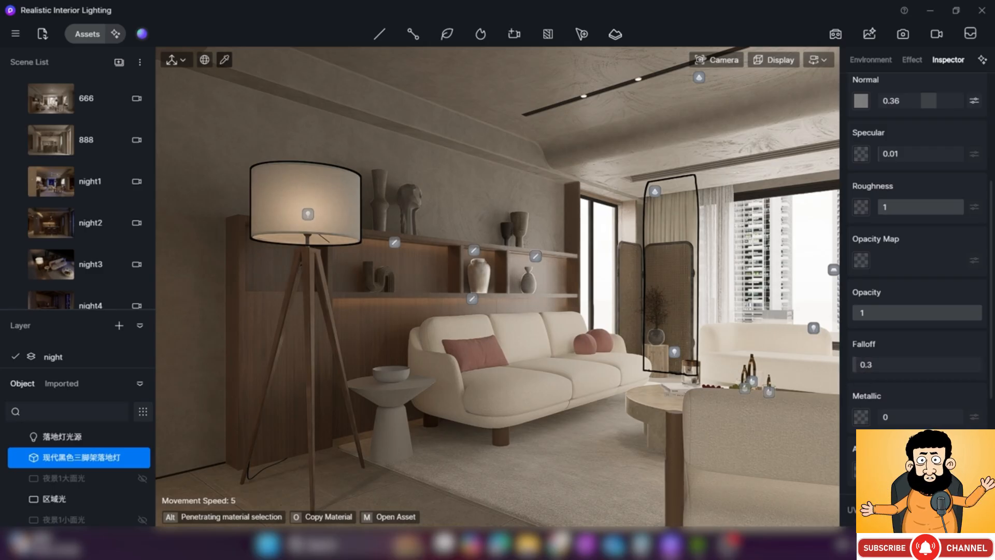
{"action": "scroll", "coordinate": [917, 310], "scroll_direction": "down", "scroll_amount": 10}
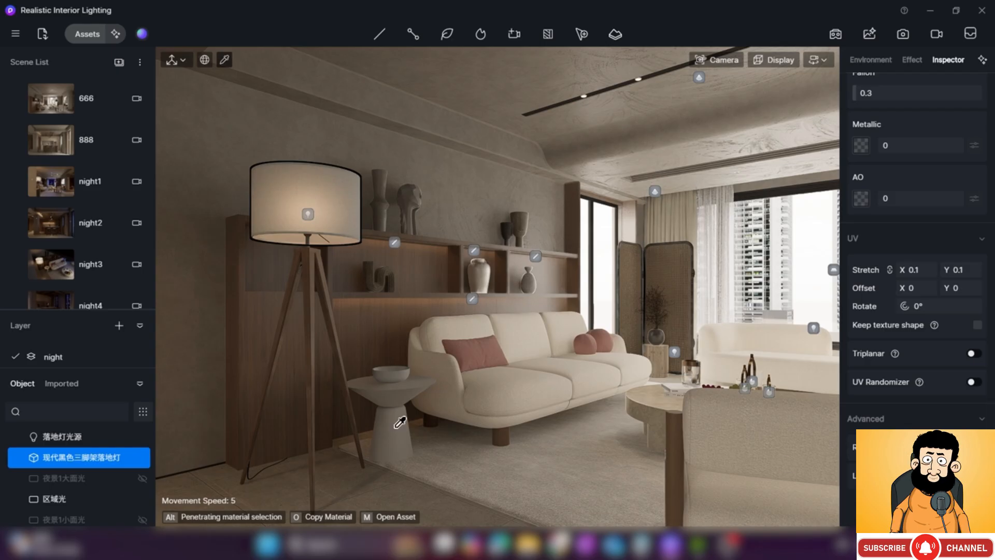
{"action": "key", "text": "Escape"}
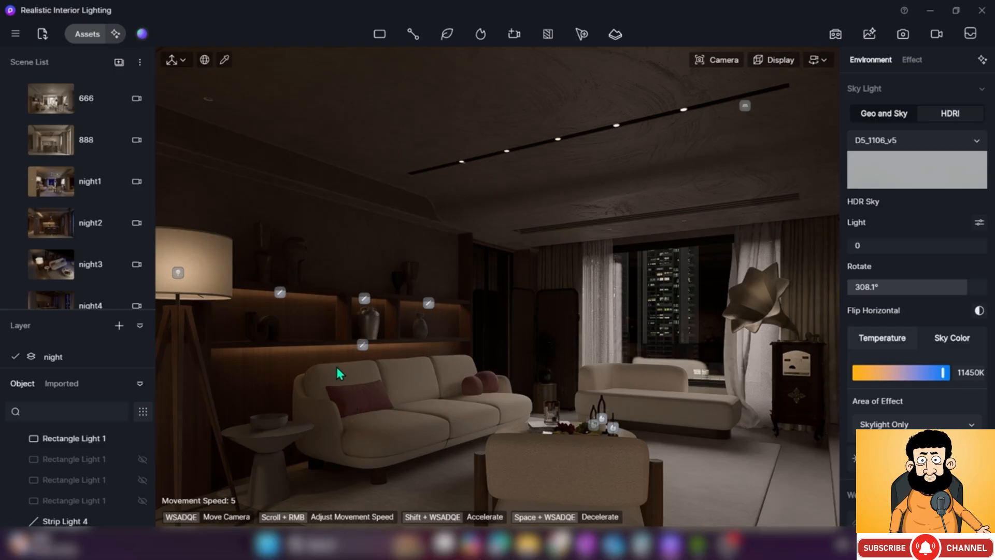
Select the rectangle light outside the living room window and inspect its placement, size and intensity
{"action": "scroll", "coordinate": [374, 391], "scroll_direction": "down", "scroll_amount": 5}
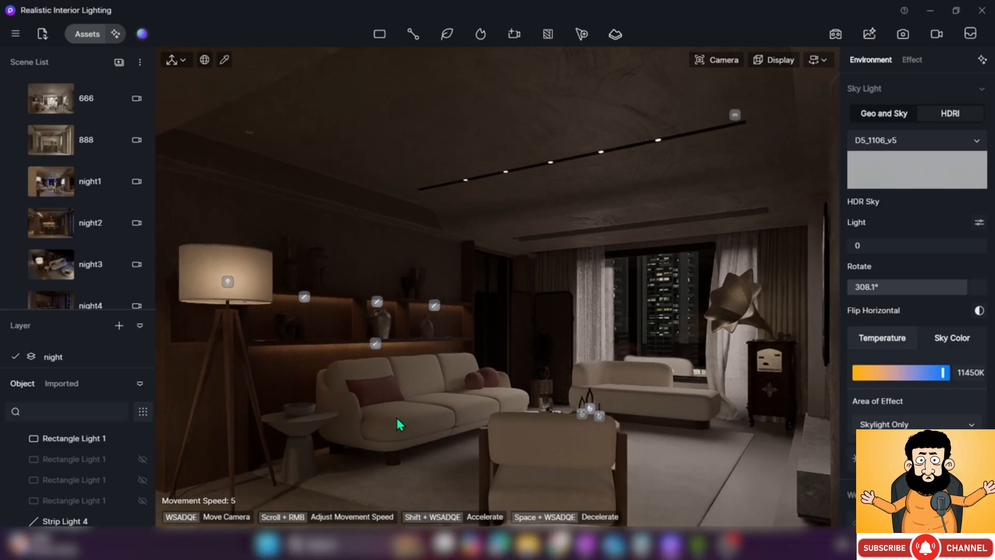
{"action": "key", "text": "a"}
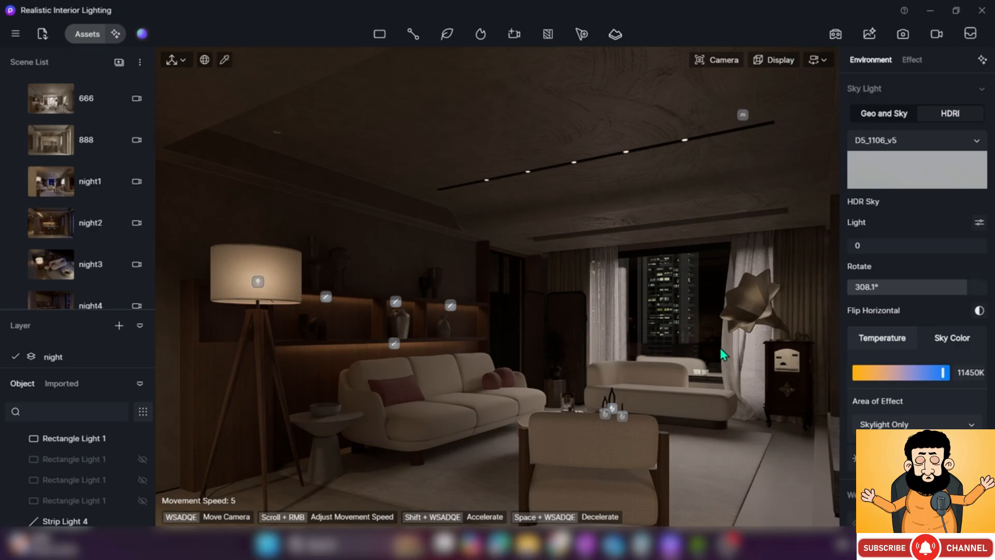
{"action": "key", "text": "d"}
{"action": "right_click_drag", "start_coordinate": [808, 285], "coordinate": [655, 290]}
{"action": "key", "text": "d"}
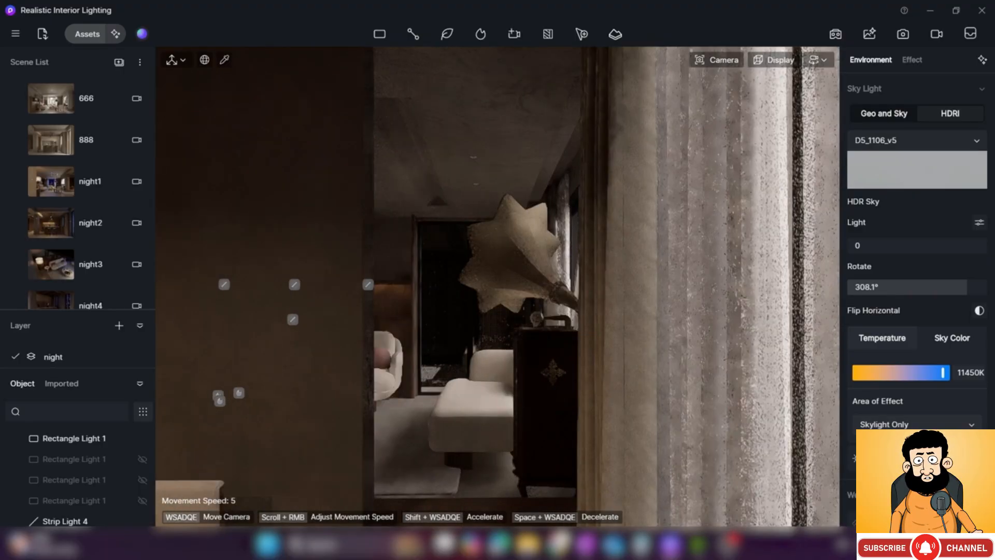
{"action": "key", "text": "d"}
{"action": "key", "text": "a"}
{"action": "right_click_drag", "start_coordinate": [508, 259], "coordinate": [510, 313]}
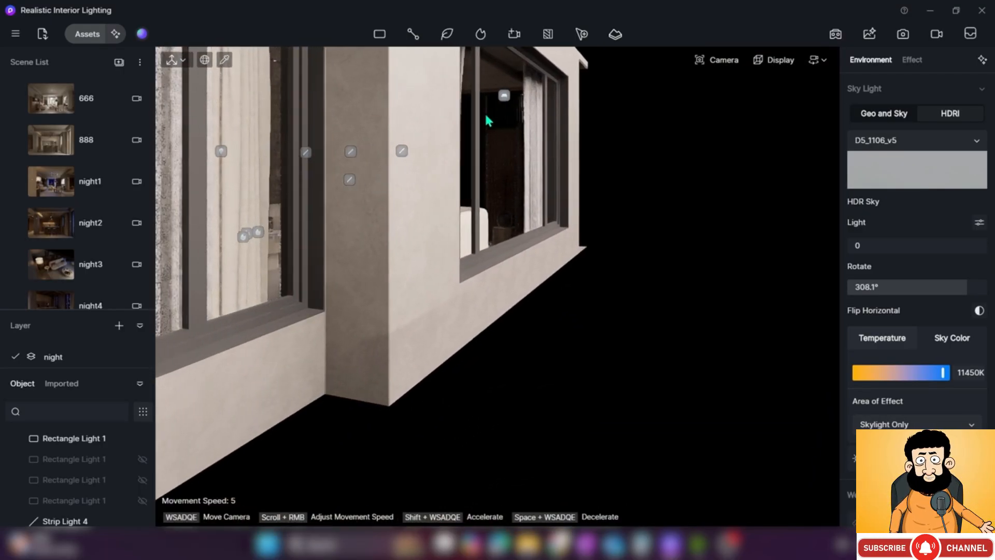
{"action": "left_click", "coordinate": [508, 97]}
{"action": "mouse_move", "coordinate": [509, 96]}
{"action": "right_mouse_down"}
{"action": "mouse_move", "coordinate": [524, 51]}
{"action": "mouse_move", "coordinate": [519, 85]}
{"action": "right_mouse_up"}
{"action": "key", "text": "s"}
{"action": "key", "text": "s"}
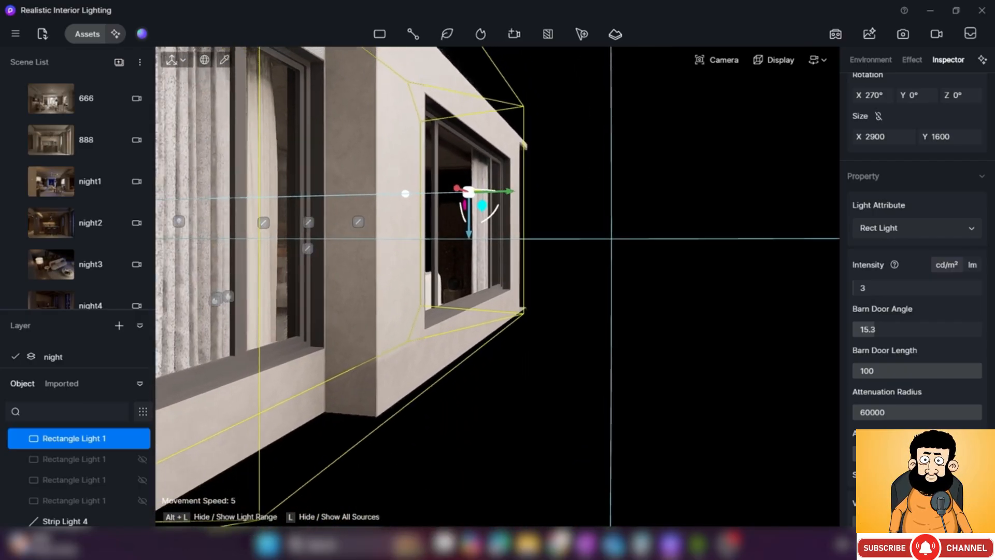
{"action": "key", "text": "e"}
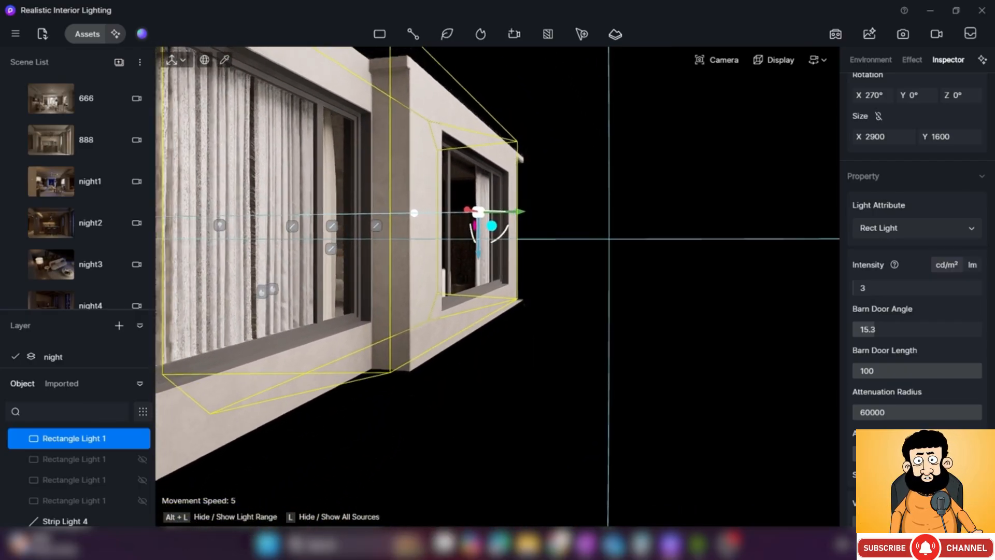
{"action": "key", "text": "e"}
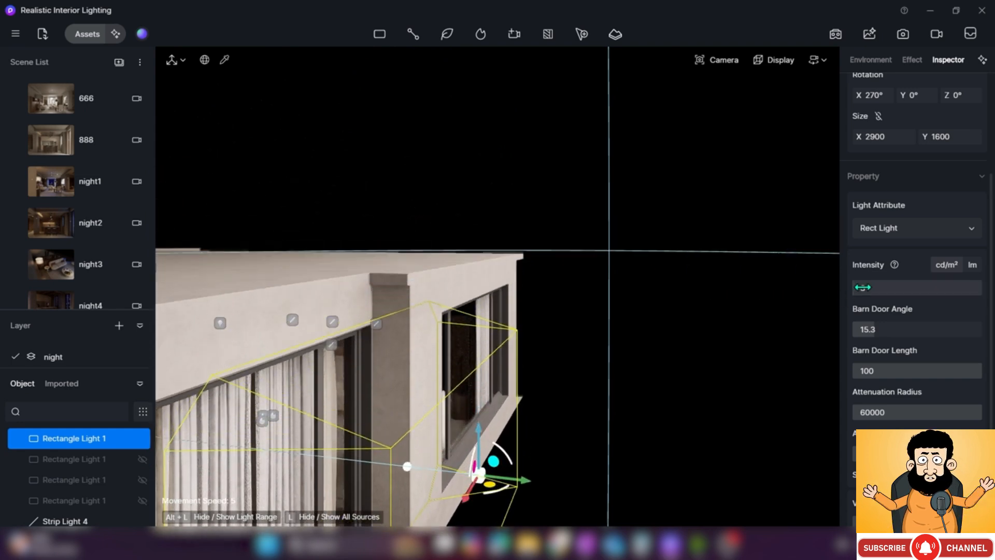
Select the large rectangle light high outside the building and examine its direction, intensity and barn door settings
{"action": "key", "text": "a"}
{"action": "right_click_drag", "start_coordinate": [456, 326], "coordinate": [881, 440]}
{"action": "key", "text": "a"}
{"action": "right_click_drag", "start_coordinate": [829, 259], "coordinate": [689, 145]}
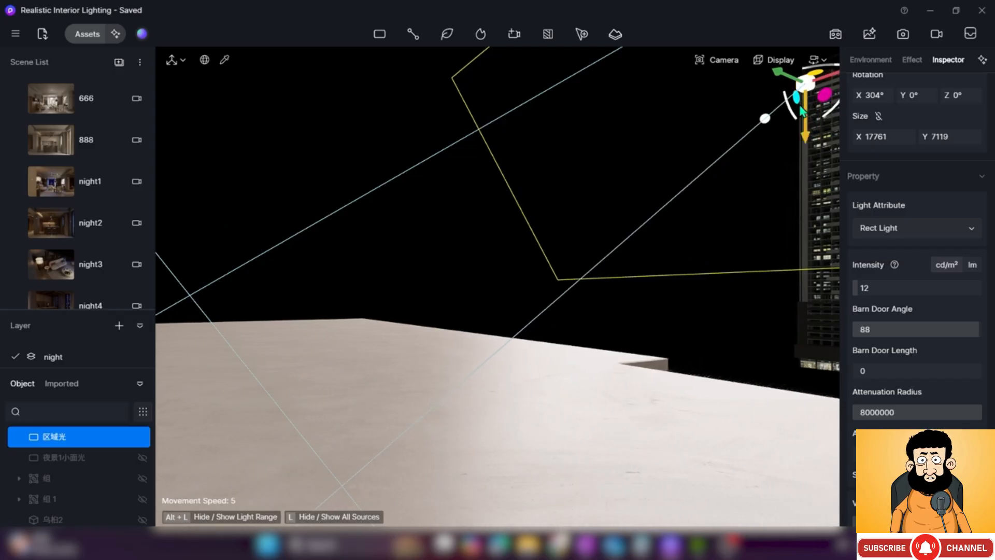
{"action": "key", "text": "e"}
{"action": "key", "text": "d"}
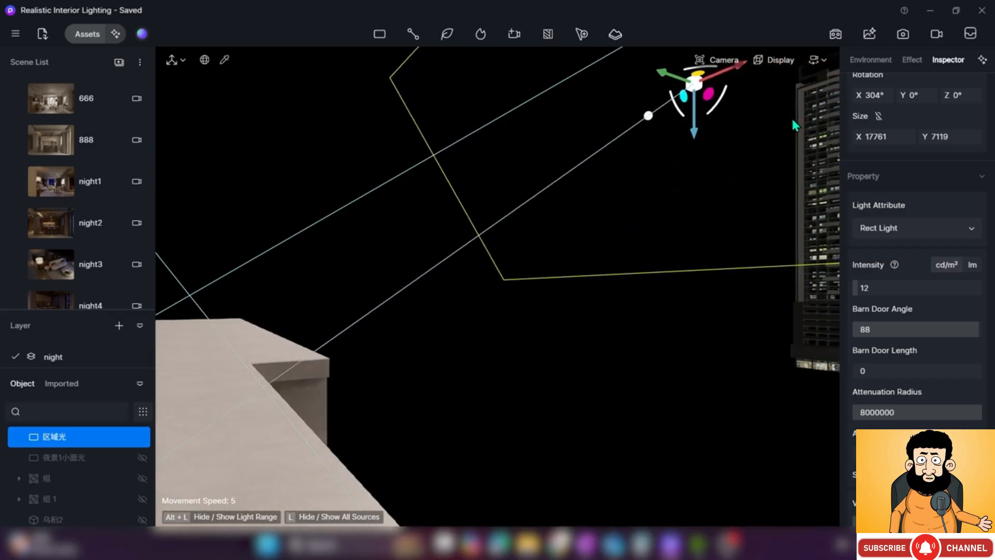
{"action": "key", "text": "d"}
{"action": "key", "text": "q"}
{"action": "right_click_drag", "start_coordinate": [791, 193], "coordinate": [627, 220]}
{"action": "key", "text": "s"}
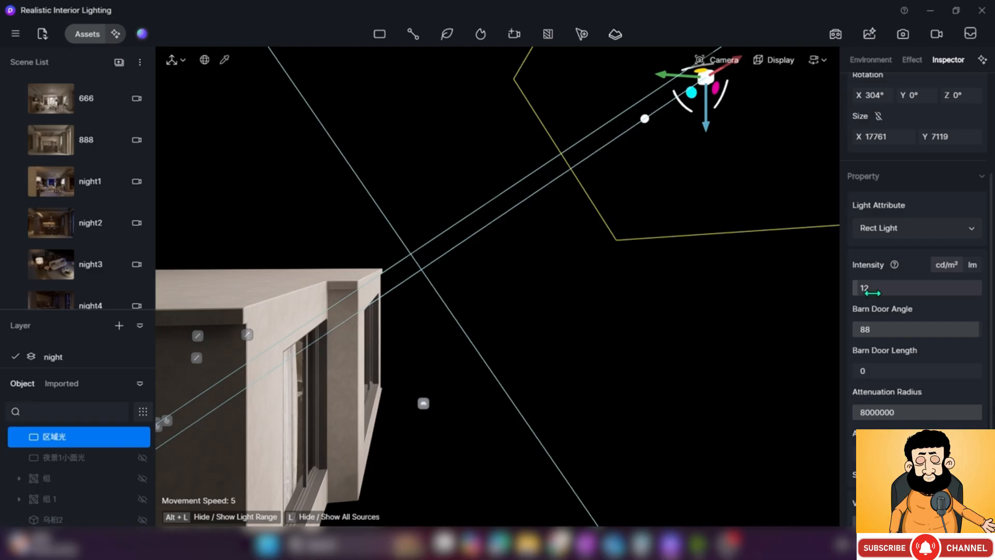
Set the intensity of the large rectangle light outside the building to 1
{"action": "left_click", "coordinate": [864, 290]}
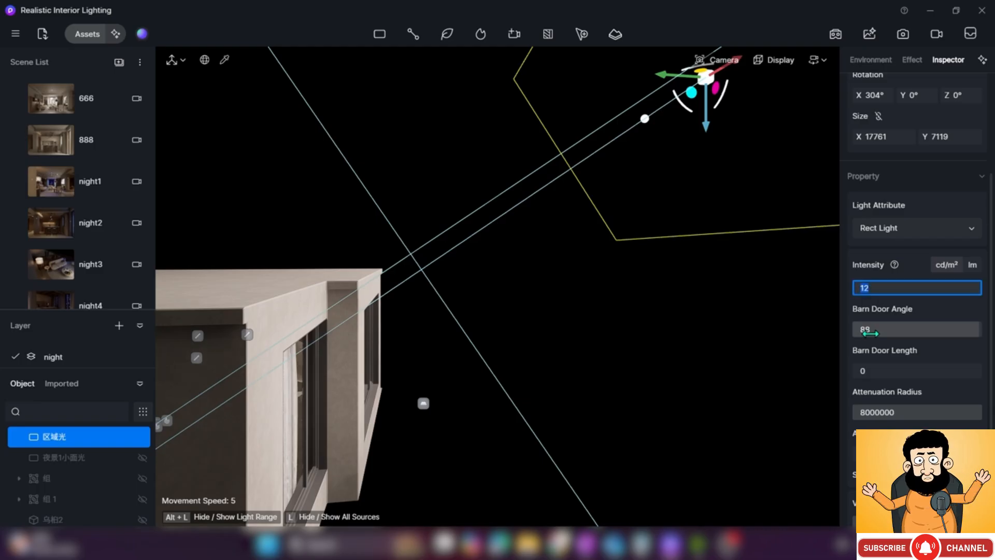
{"action": "key", "text": "Return"}
{"action": "key", "text": "a"}
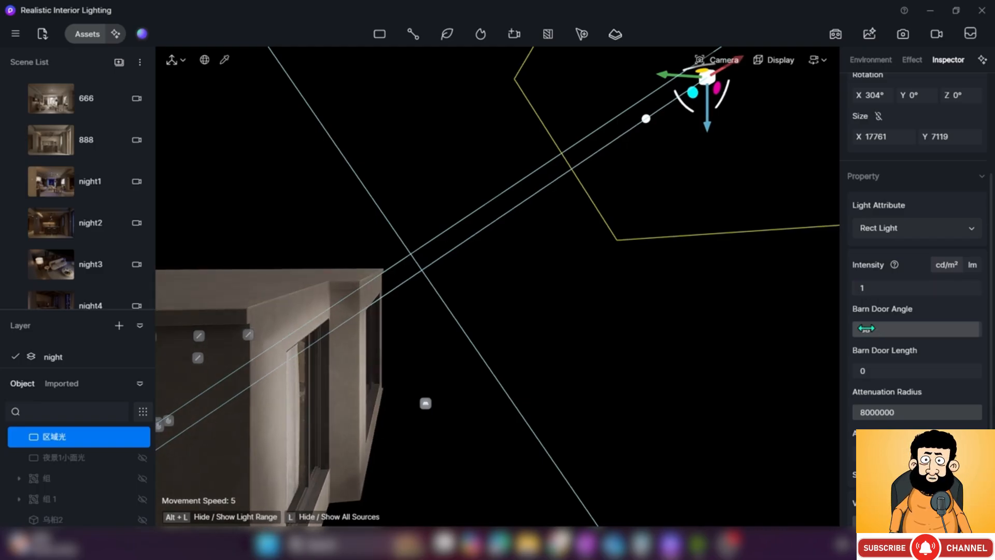
Go into the living room and examine the dimmed lighting on the shelf wall, sofas, ceiling and window
{"action": "key", "text": "w"}
{"action": "key", "text": "w"}
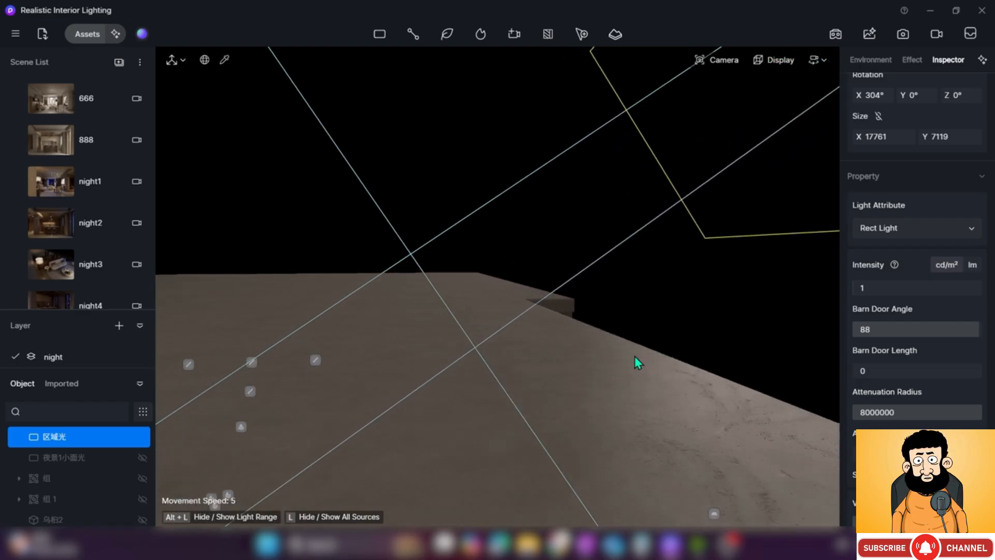
{"action": "key", "text": "a"}
{"action": "key", "text": "q"}
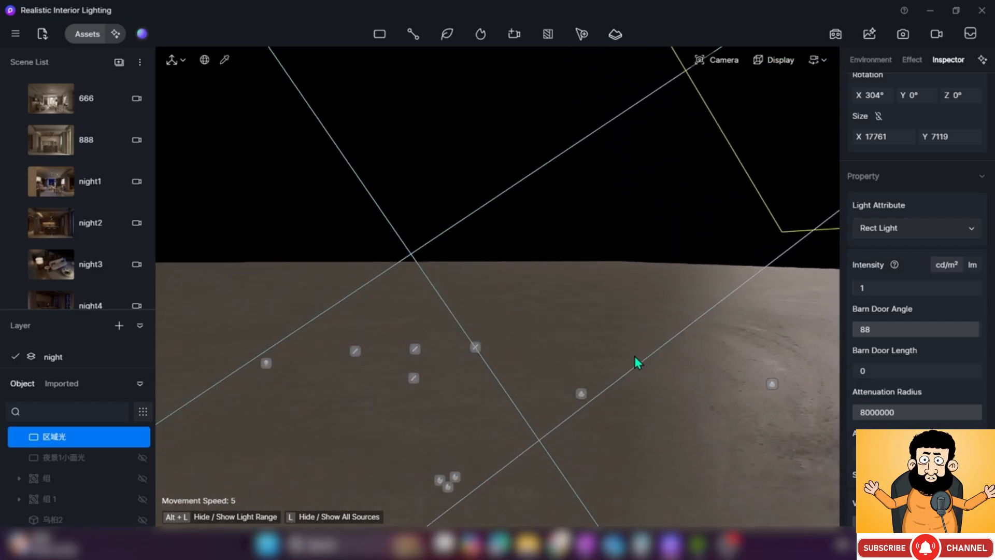
{"action": "key", "text": "a"}
{"action": "key", "text": "a"}
{"action": "key", "text": "q"}
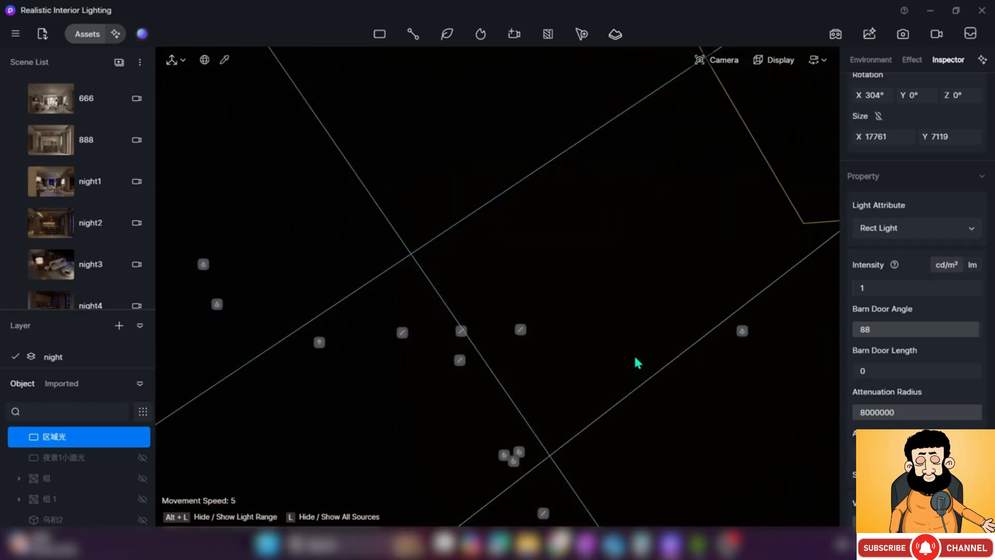
{"action": "key", "text": "q"}
{"action": "key", "text": "a"}
{"action": "key", "text": "w"}
{"action": "key", "text": "a"}
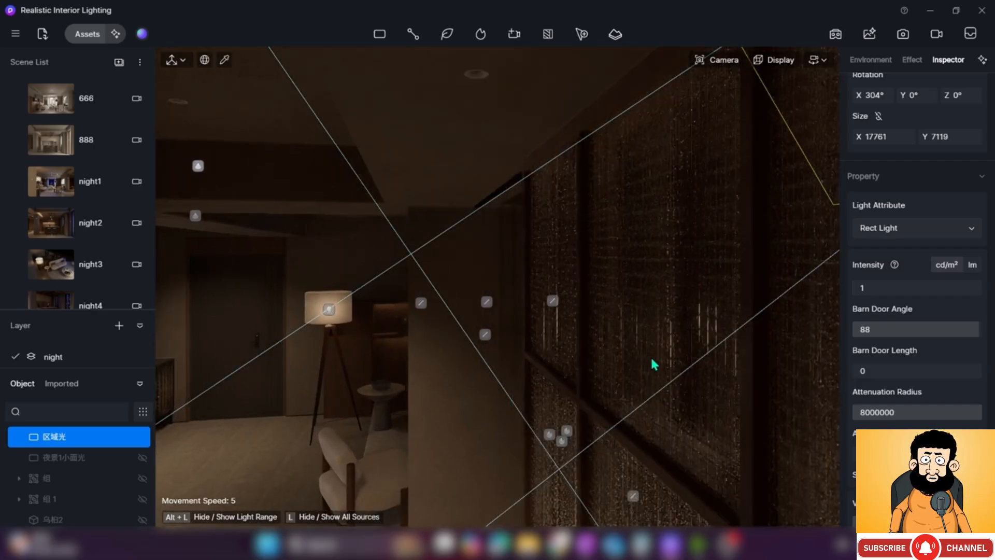
{"action": "key", "text": "a"}
{"action": "key", "text": "w"}
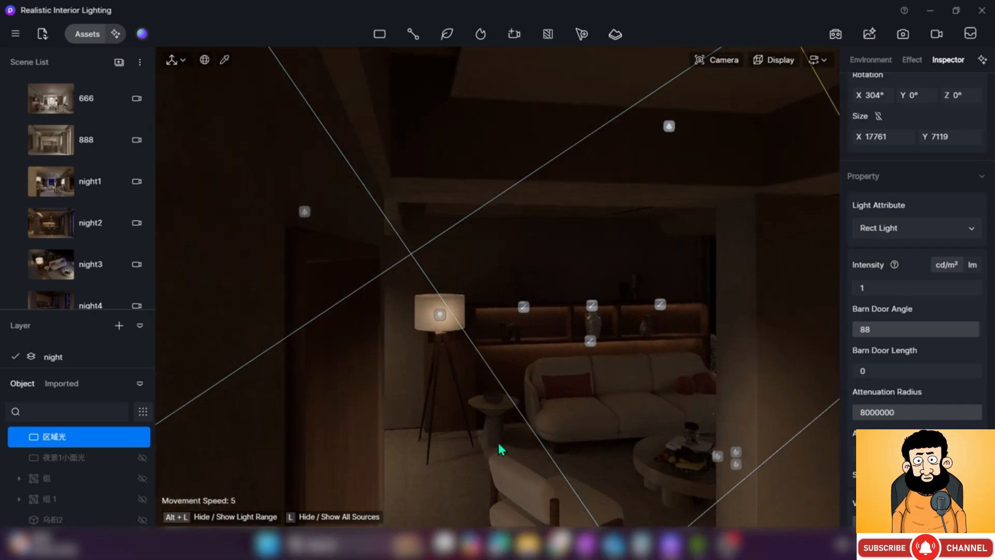
{"action": "right_click_drag", "start_coordinate": [504, 450], "coordinate": [653, 508]}
{"action": "key", "text": "a"}
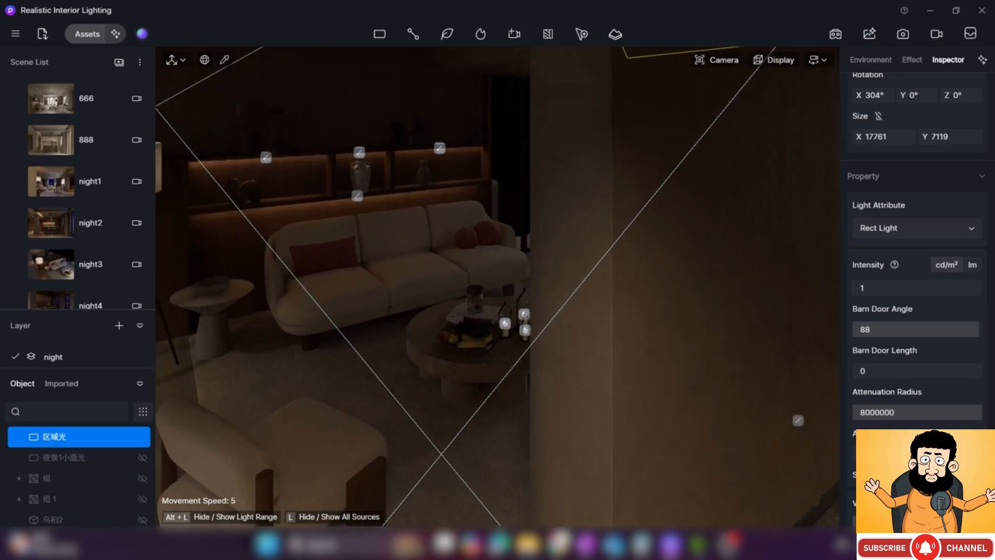
{"action": "key", "text": "a"}
{"action": "right_click_drag", "start_coordinate": [500, 447], "coordinate": [608, 306]}
{"action": "key", "text": "s"}
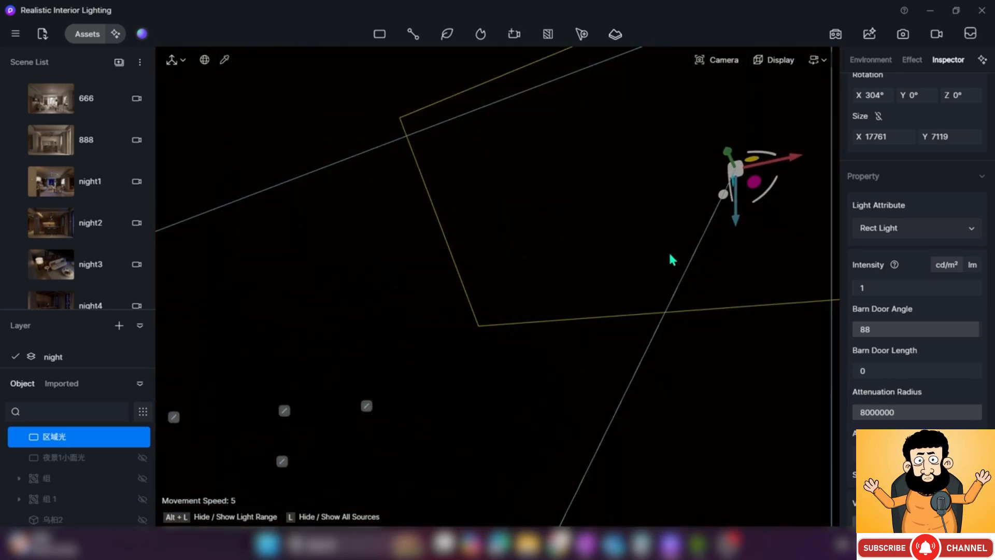
{"action": "key", "text": "a"}
{"action": "key", "text": "w"}
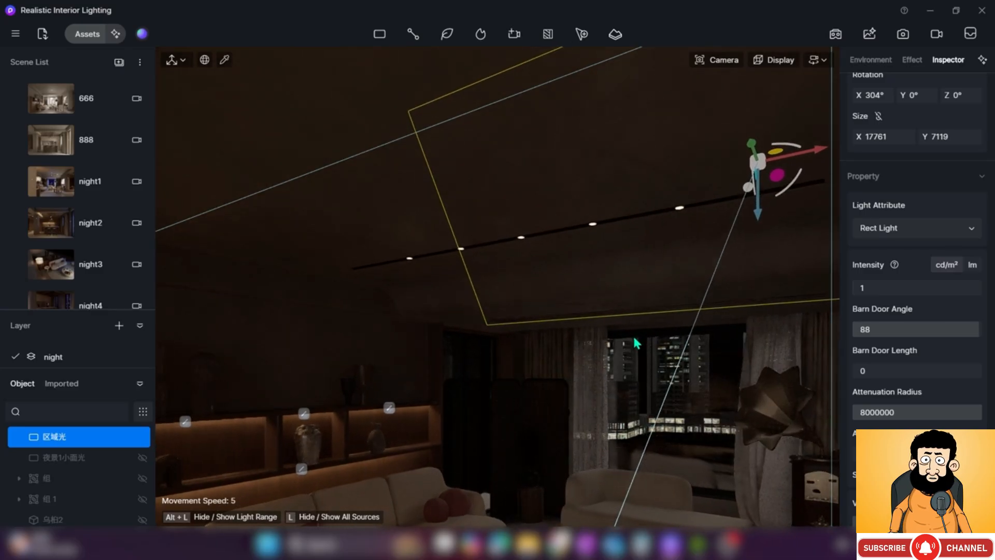
{"action": "key", "text": "q"}
{"action": "right_click_drag", "start_coordinate": [719, 462], "coordinate": [684, 474]}
Set the large outdoor rectangle light's intensity to 5 and check the room from near the floor lamp
{"action": "left_click", "coordinate": [862, 288]}
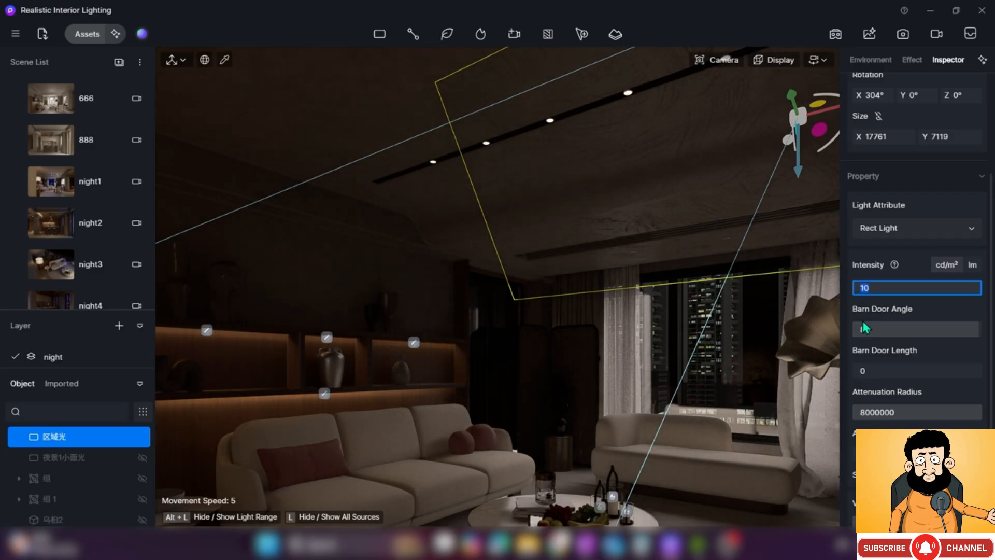
{"action": "key", "text": "Return"}
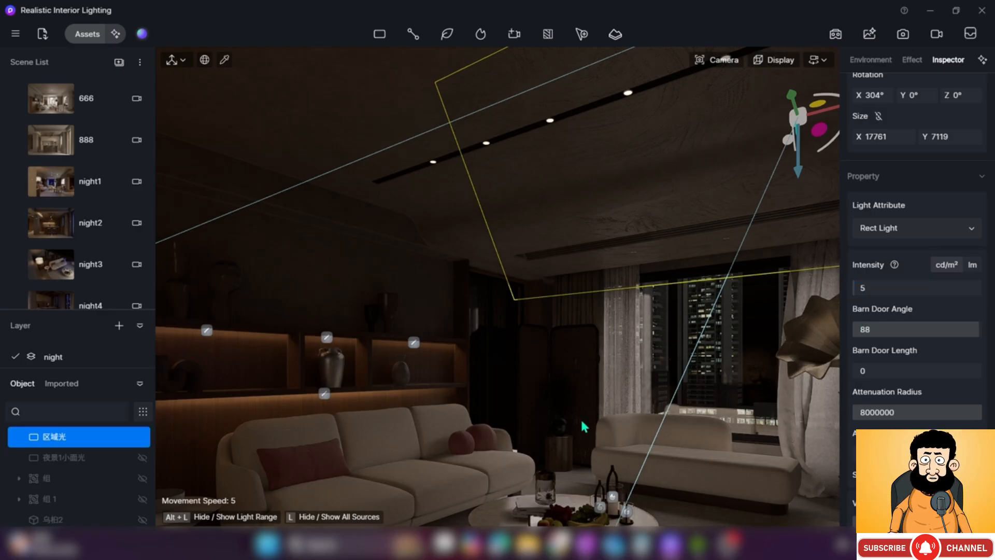
{"action": "key", "text": "s"}
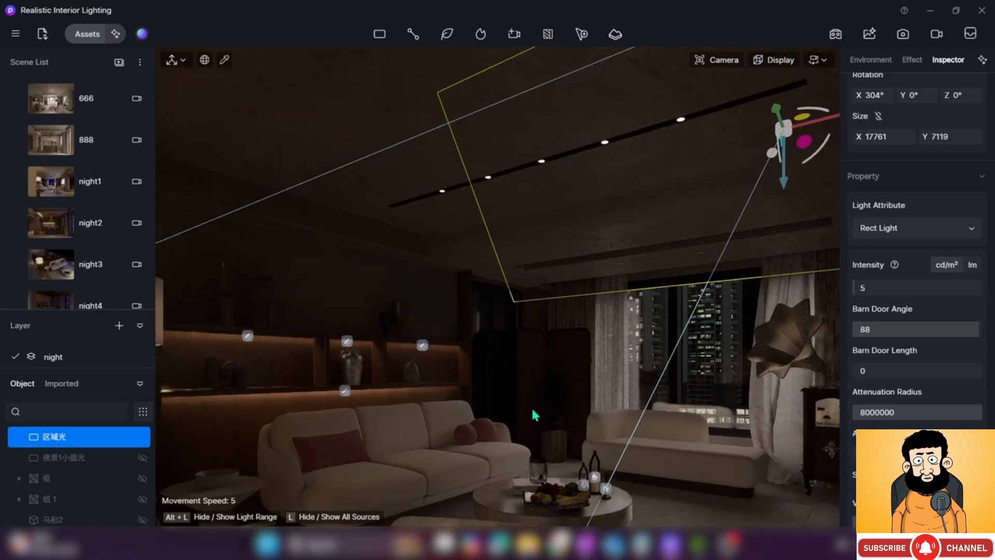
{"action": "key", "text": "s"}
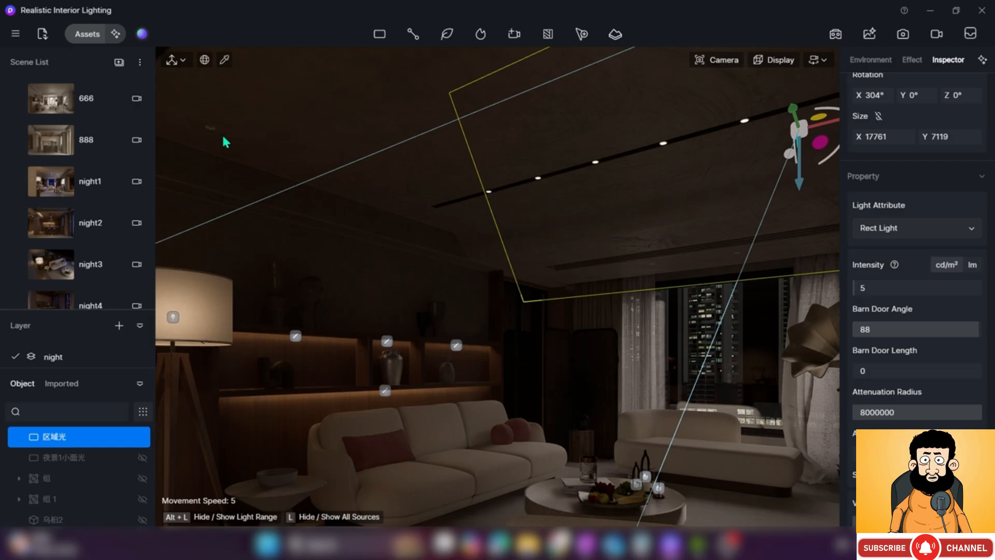
{"action": "right_click_drag", "start_coordinate": [498, 287], "coordinate": [491, 337]}
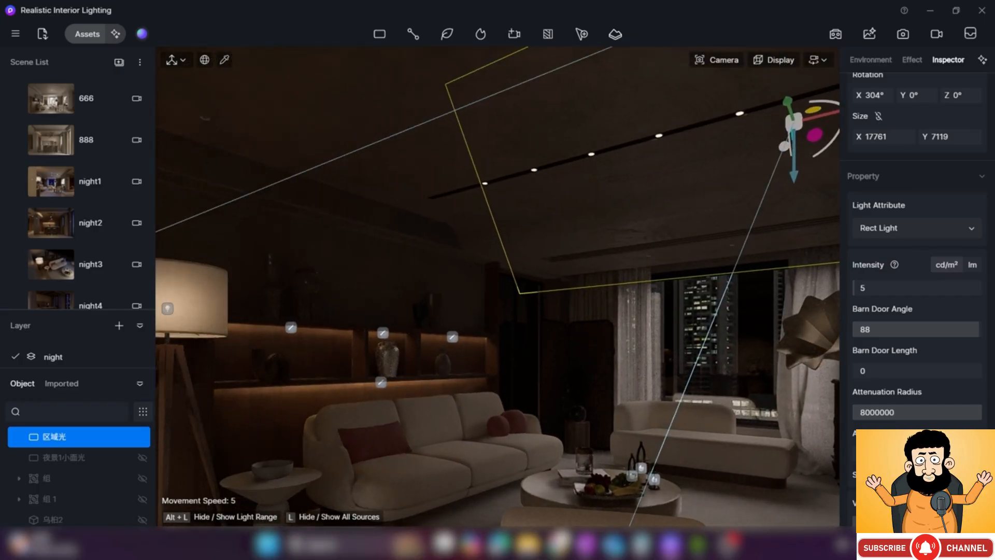
Place a new rectangle light on the open floor between the coffee table and the TV wall
{"action": "left_click", "coordinate": [379, 36]}
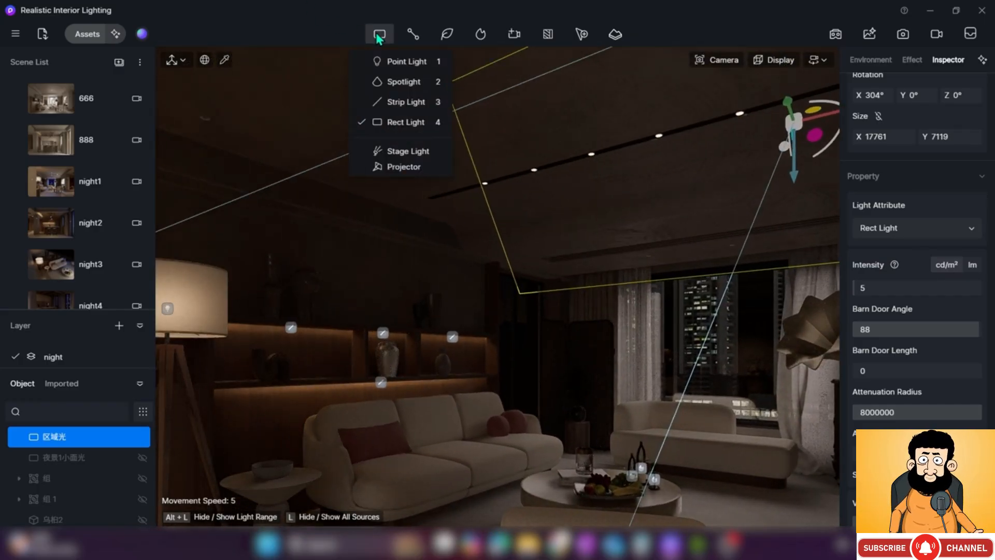
{"action": "left_click", "coordinate": [417, 125]}
{"action": "right_click_drag", "start_coordinate": [569, 448], "coordinate": [559, 399]}
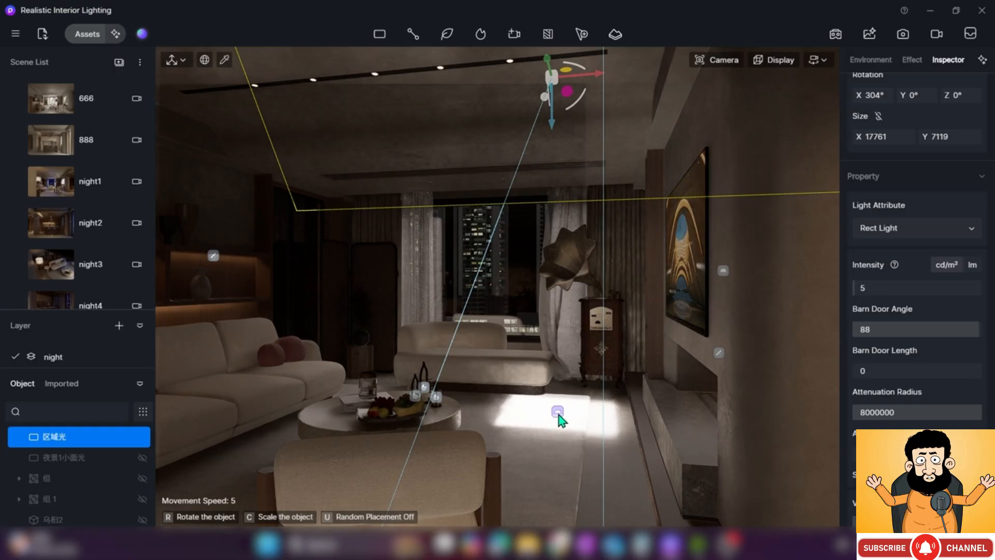
{"action": "left_click", "coordinate": [559, 415]}
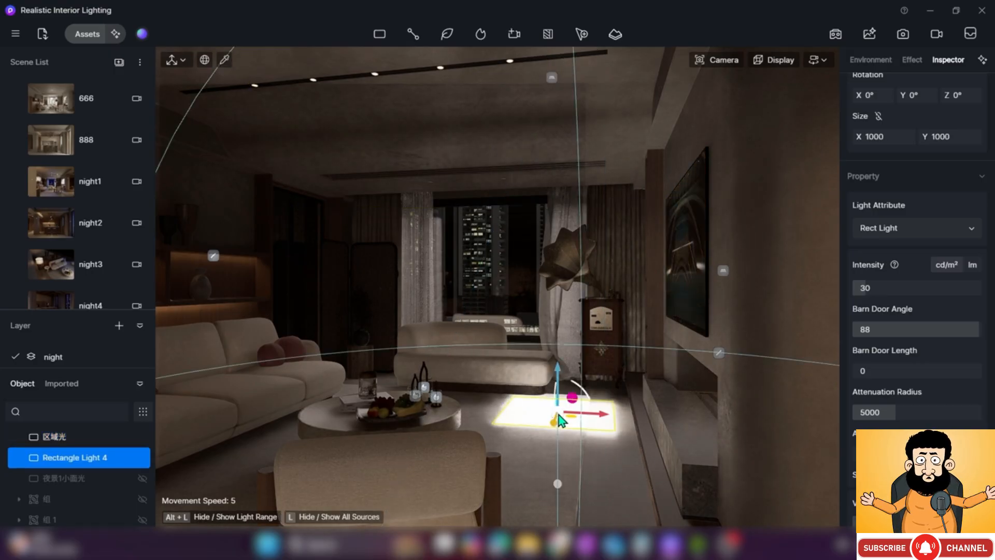
Set the new rectangle light's size to 100 by 100 and its intensity to 5
{"action": "left_click", "coordinate": [883, 135]}
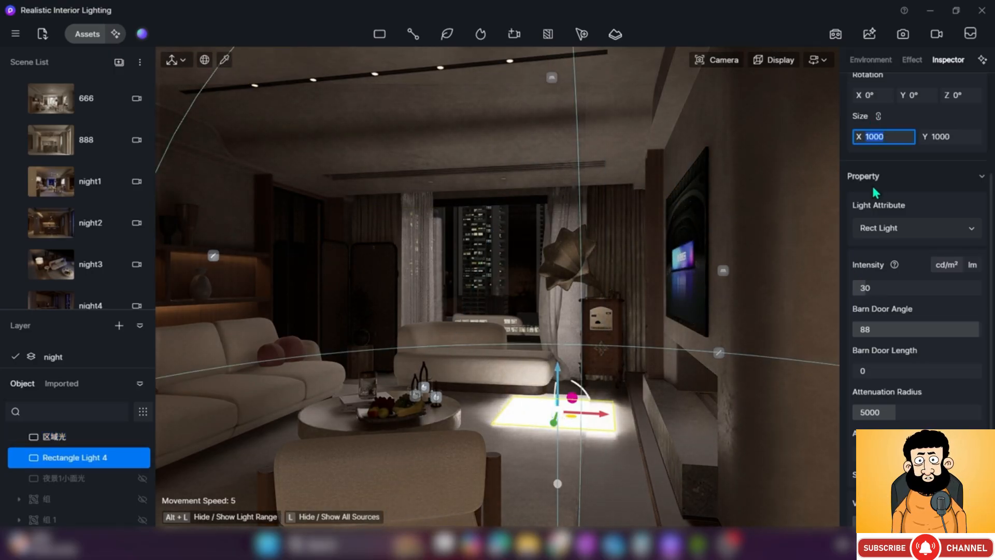
{"action": "type", "text": "100"}
{"action": "key", "text": "Return"}
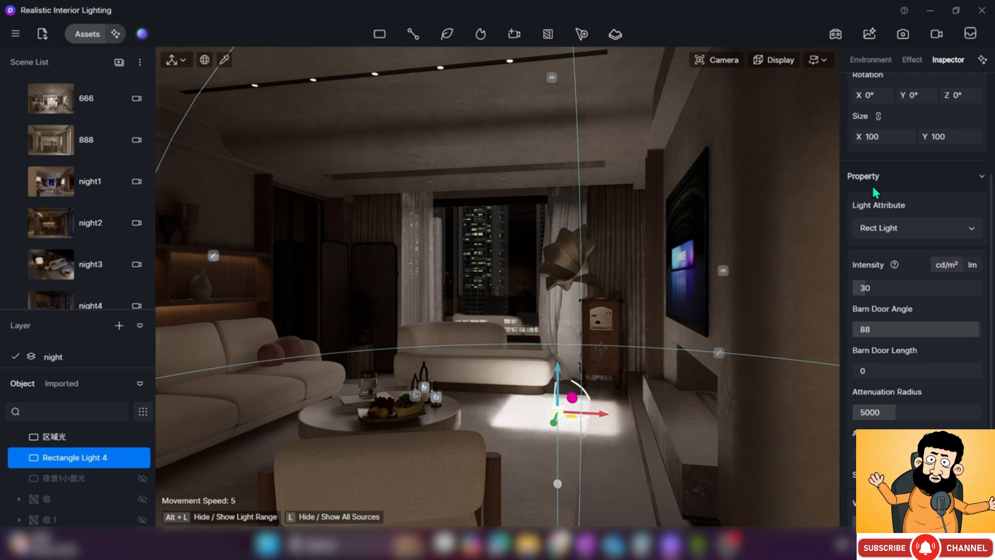
{"action": "left_click", "coordinate": [872, 291]}
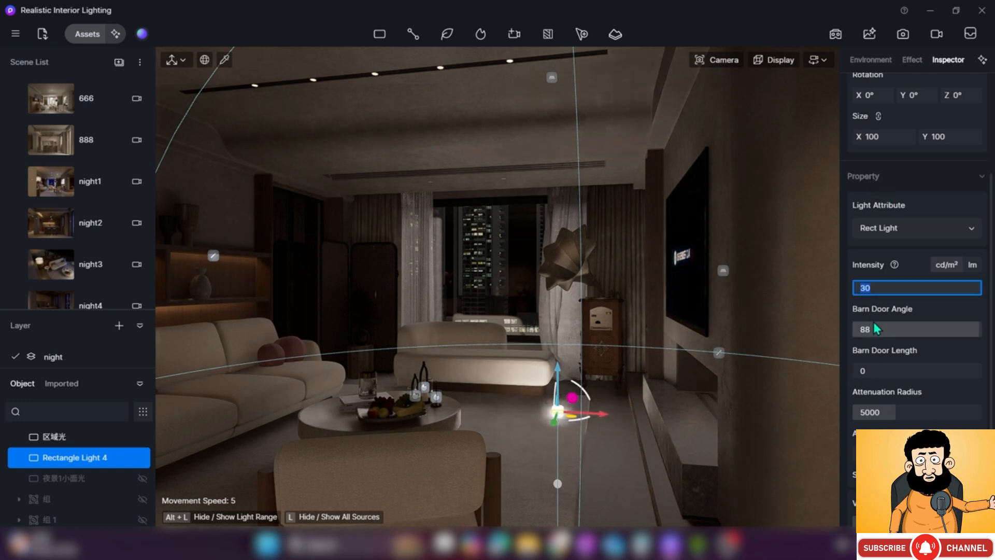
{"action": "type", "text": "5"}
{"action": "key", "text": "Return"}
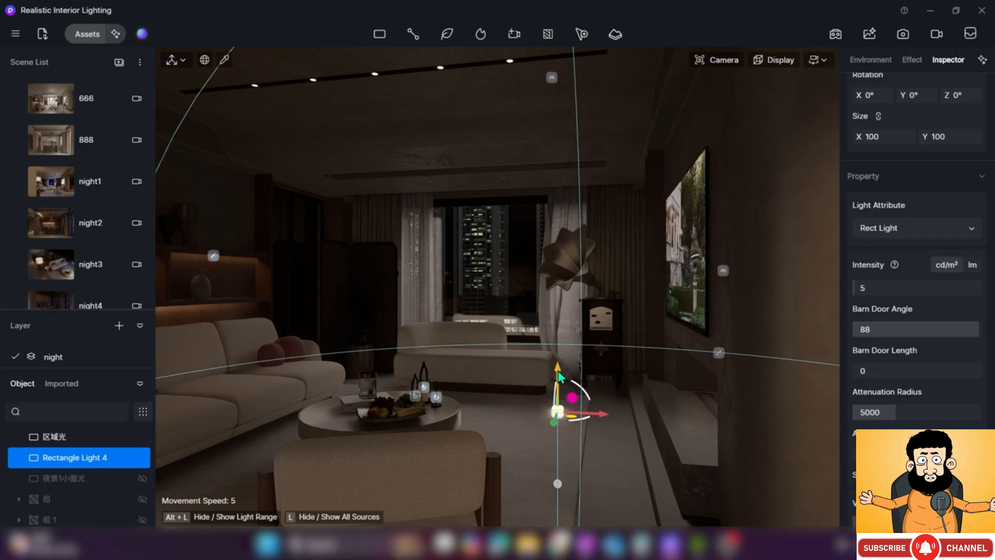
Raise the small rectangle light vertically from the floor up towards the ceiling
{"action": "left_click_drag", "start_coordinate": [553, 314], "coordinate": [565, 28]}
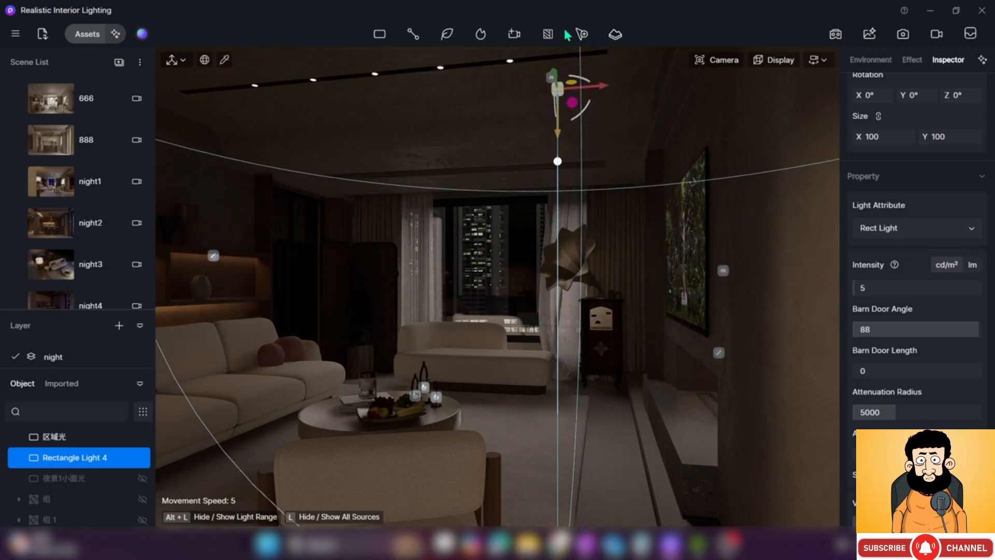
{"action": "left_click_drag", "start_coordinate": [563, 141], "coordinate": [560, 124]}
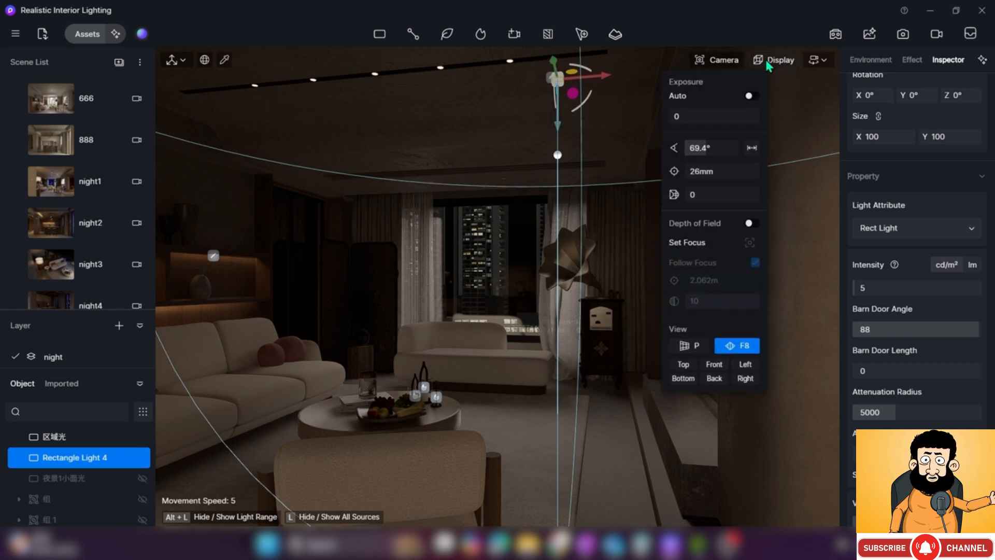
Adjust the small rectangle light's height in wireframe display, and restore the rendered display mode
{"action": "mouse_move", "coordinate": [775, 64]}
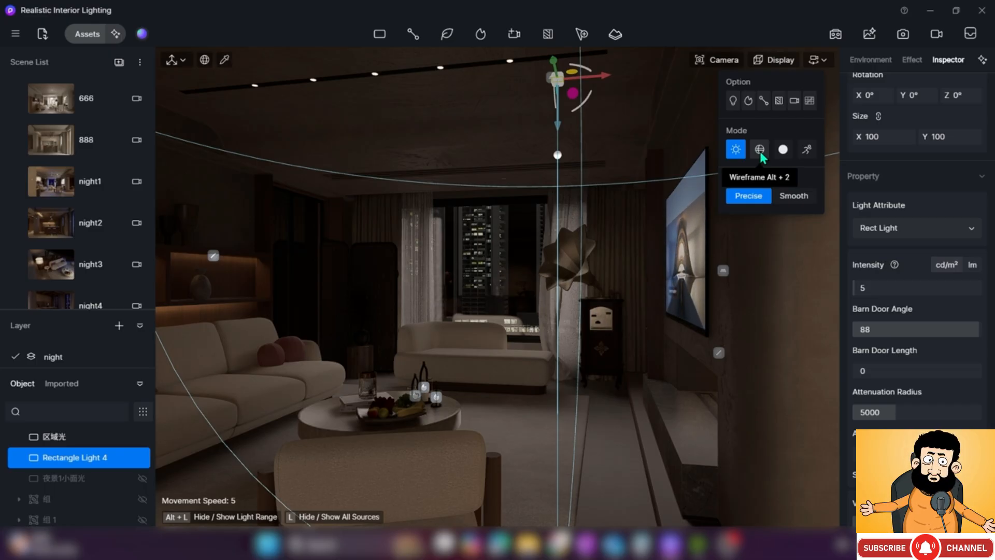
{"action": "left_click", "coordinate": [760, 151]}
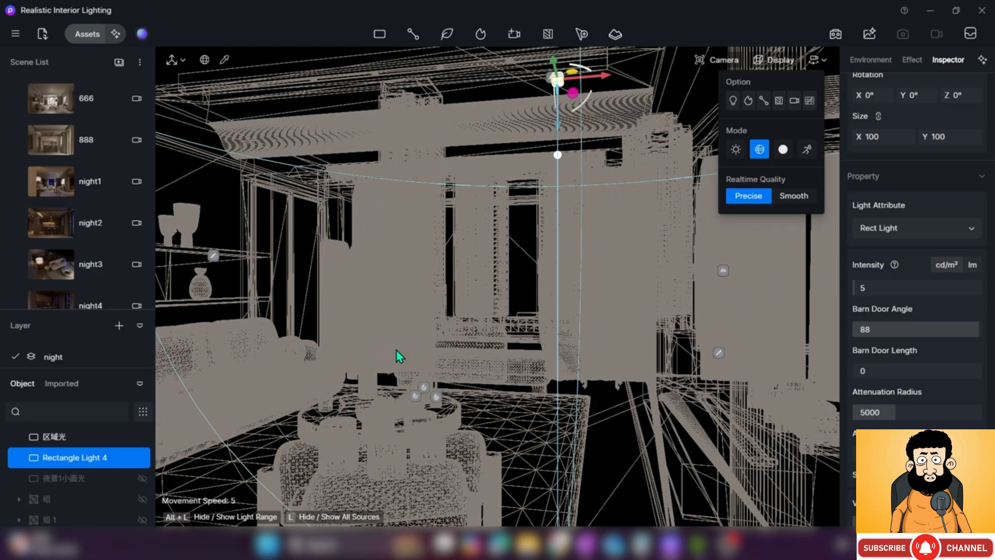
{"action": "key", "text": "e"}
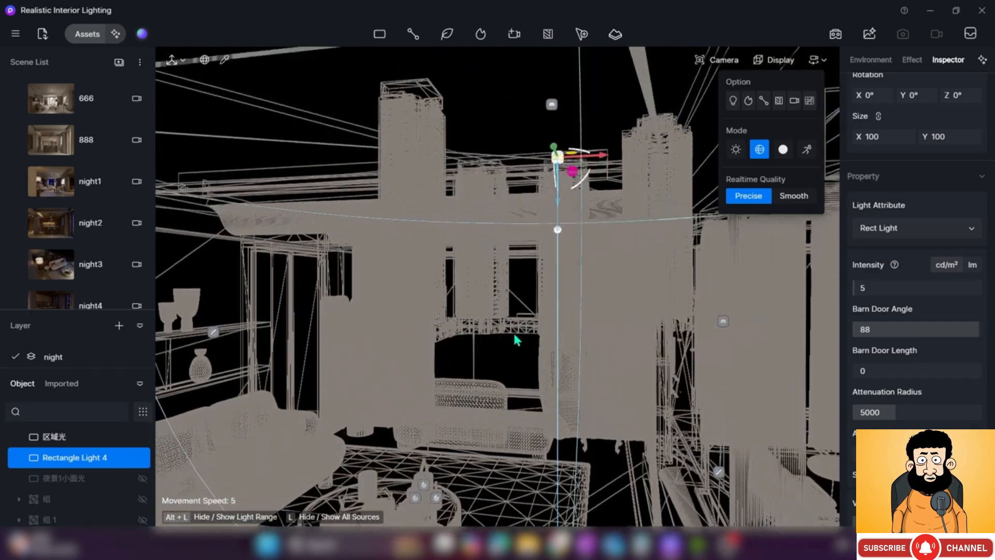
{"action": "right_click_drag", "start_coordinate": [621, 288], "coordinate": [643, 362]}
{"action": "key", "text": "e"}
{"action": "left_click_drag", "start_coordinate": [516, 230], "coordinate": [540, 347]}
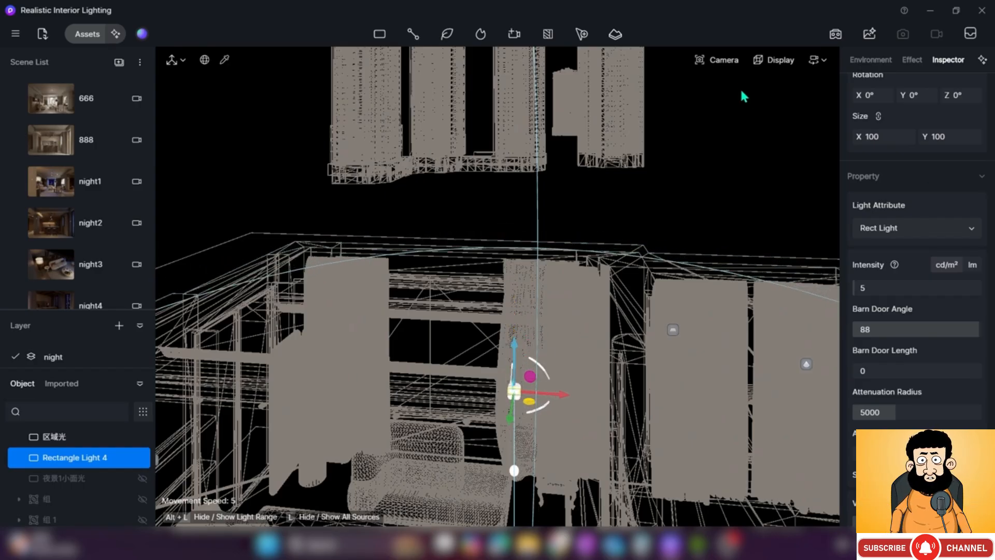
{"action": "left_click", "coordinate": [773, 60]}
{"action": "left_click", "coordinate": [741, 155]}
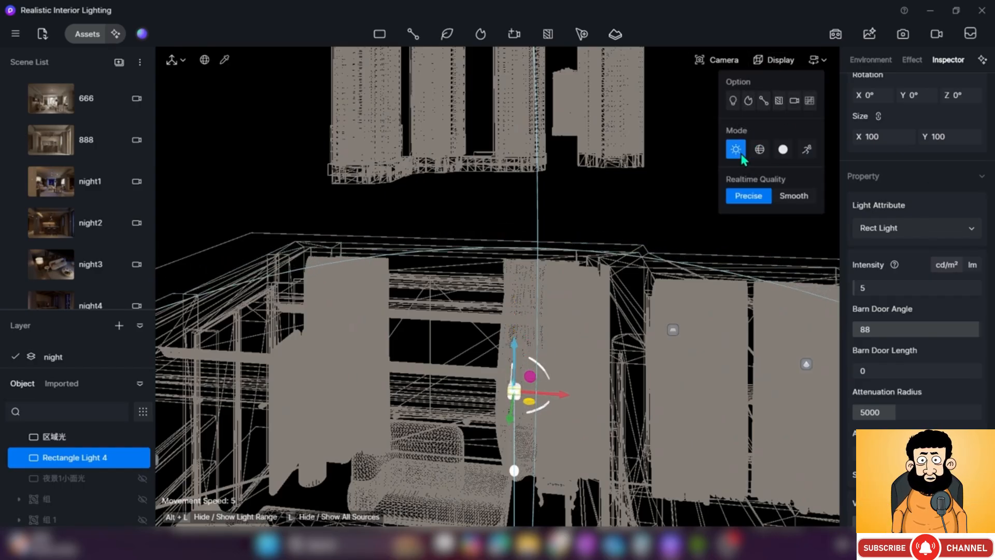
Fine-tune the small rectangle light's height so it hangs in the room just below the ceiling
{"action": "key", "text": "q"}
{"action": "key", "text": "q"}
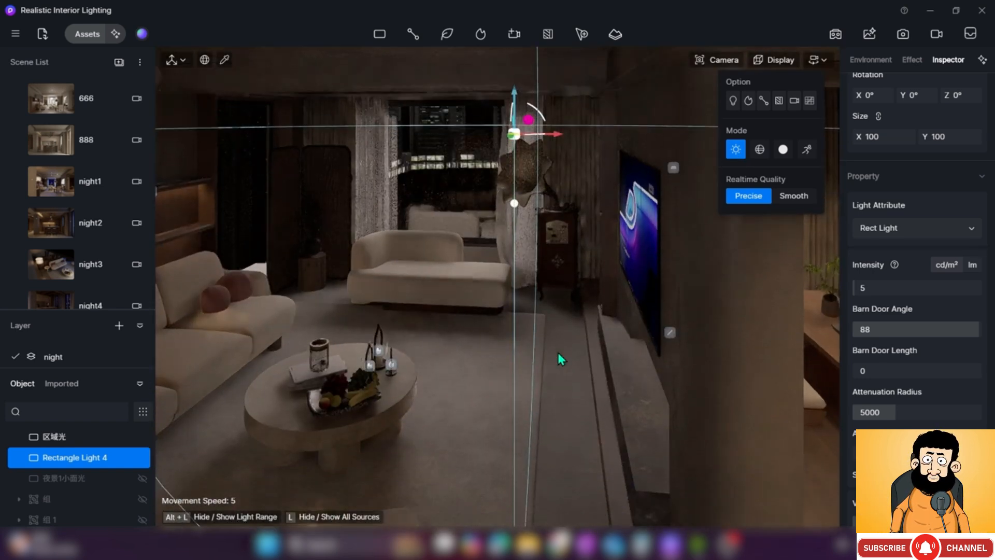
{"action": "right_click_drag", "start_coordinate": [558, 352], "coordinate": [556, 231]}
{"action": "left_click_drag", "start_coordinate": [519, 319], "coordinate": [519, 257]}
{"action": "key", "text": "e"}
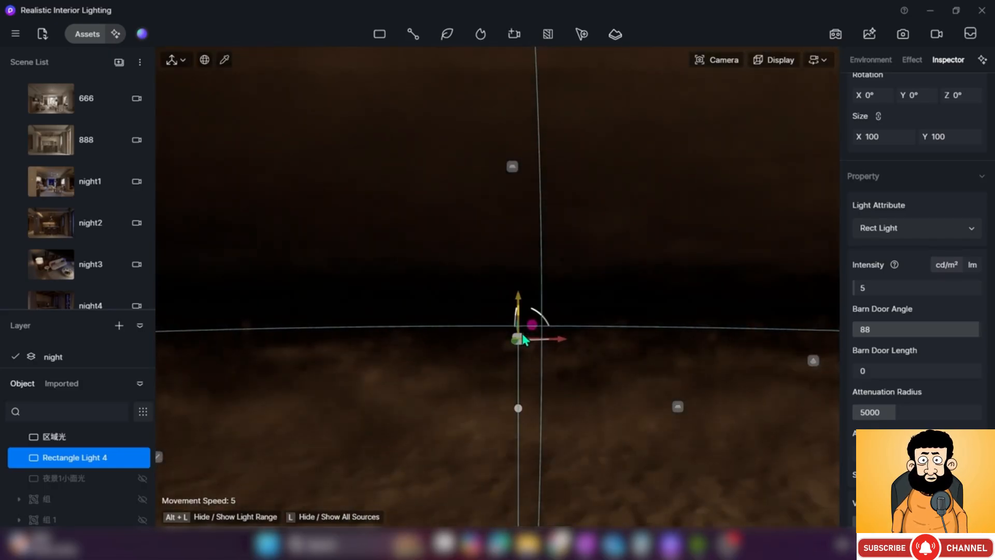
{"action": "key", "text": "q"}
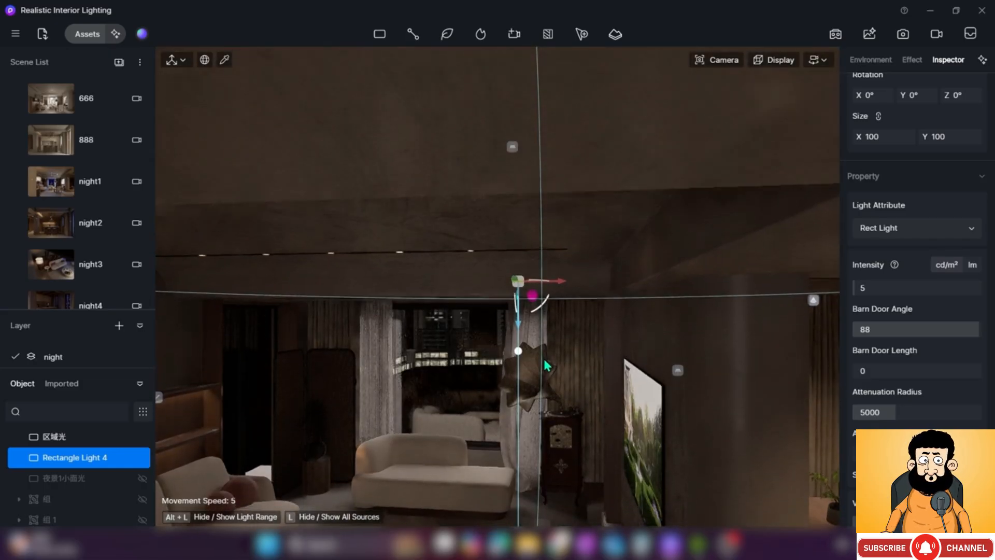
Set the small rectangle light's attenuation radius to 6050 and its intensity to 10
{"action": "right_click_drag", "start_coordinate": [546, 367], "coordinate": [507, 451]}
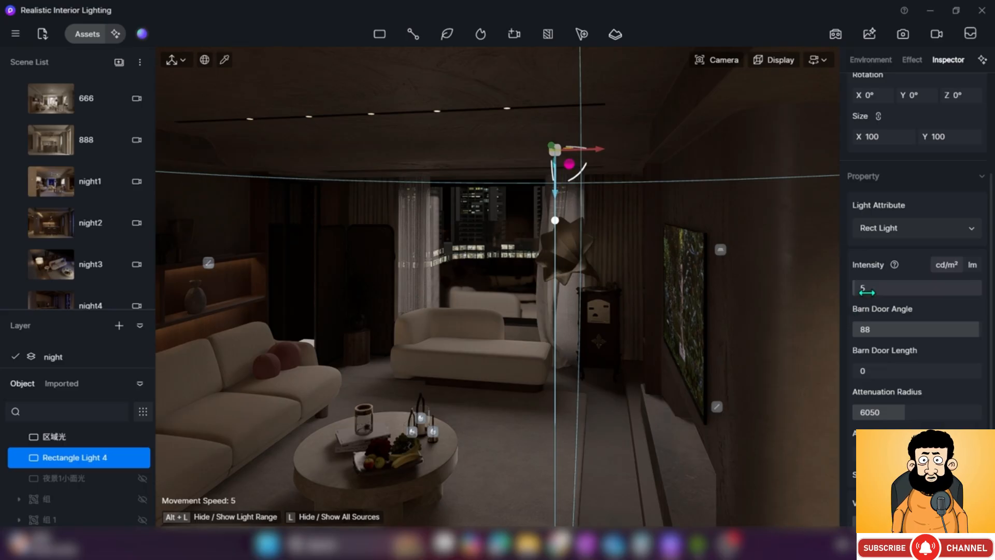
{"action": "left_click", "coordinate": [864, 291]}
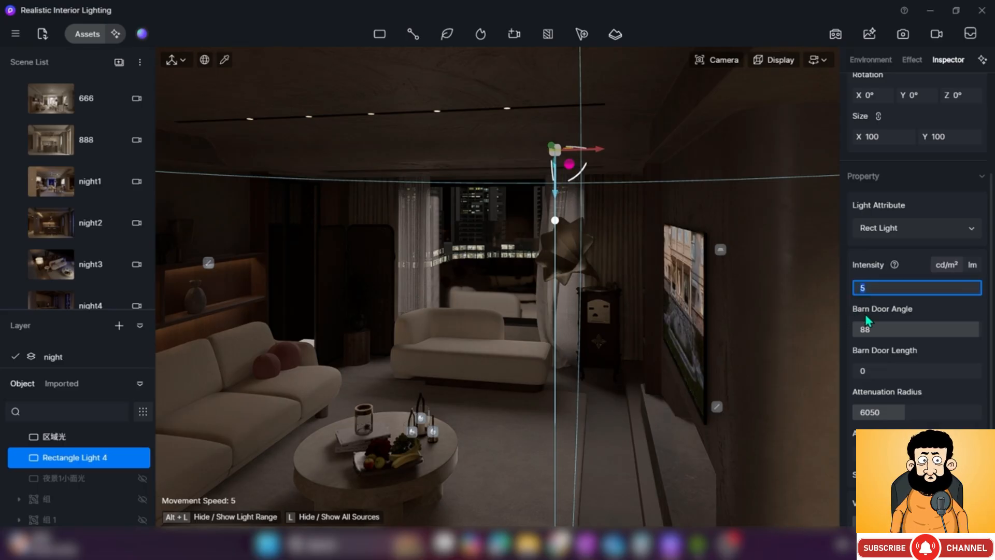
{"action": "key", "text": "Return"}
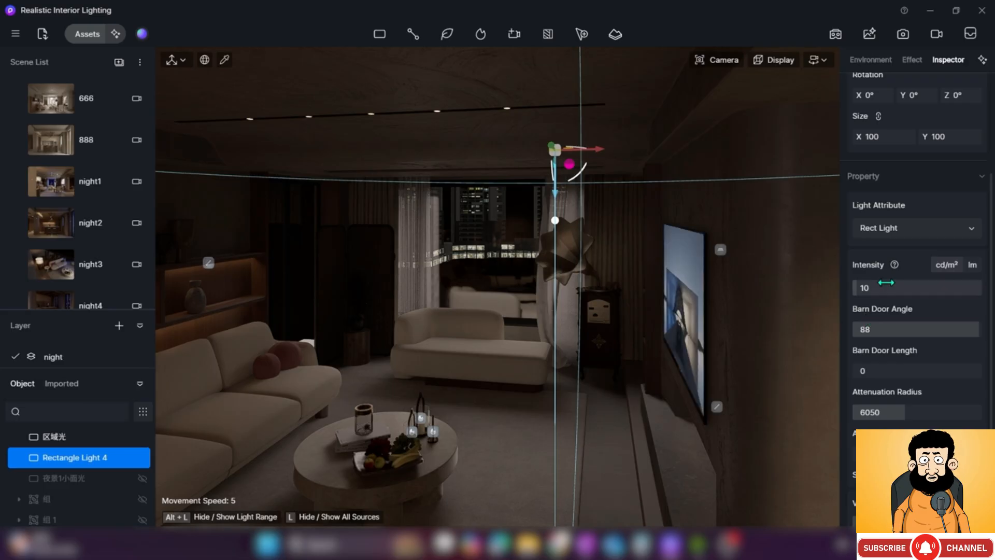
Try intensities of 15 and 20 on the small rectangle light
{"action": "left_click", "coordinate": [864, 289]}
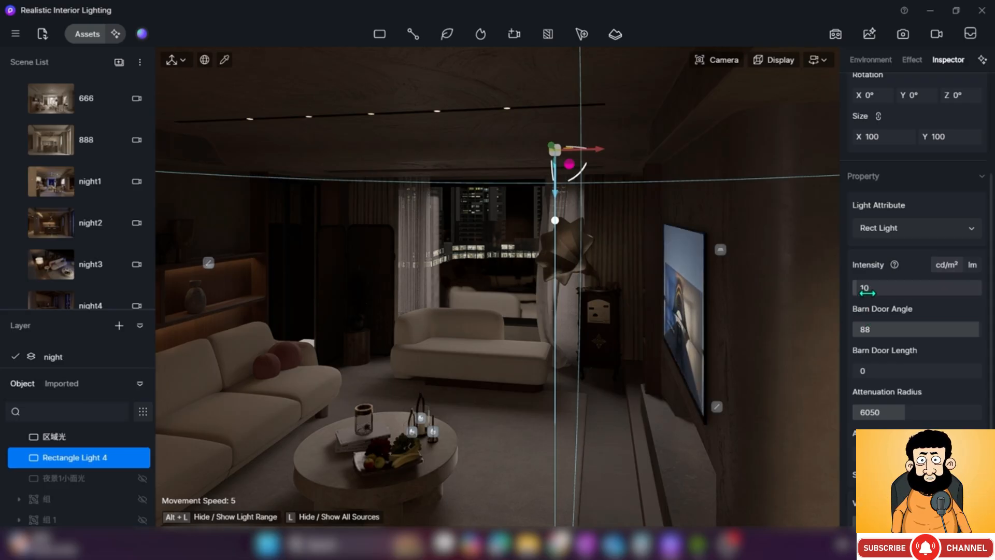
{"action": "key", "text": "Return"}
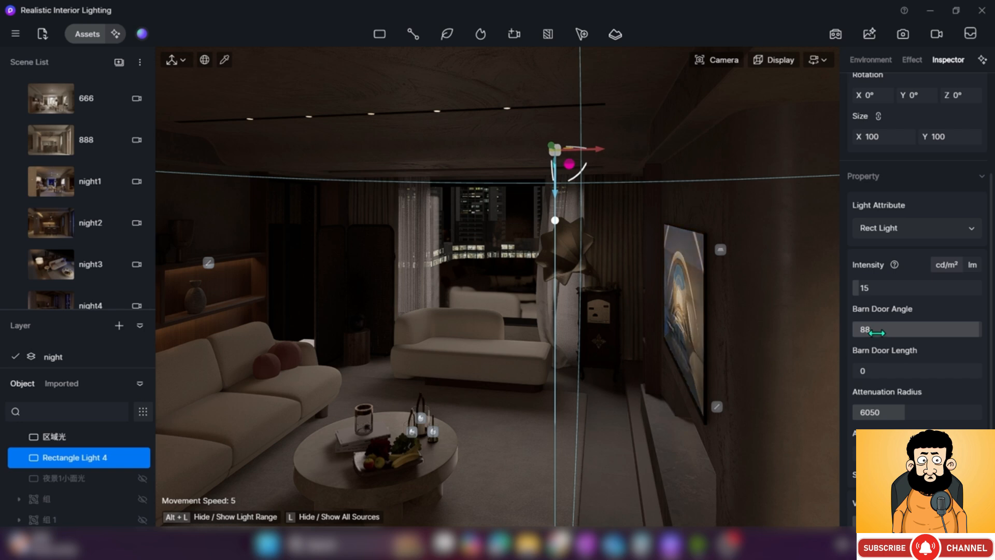
{"action": "left_click", "coordinate": [868, 288]}
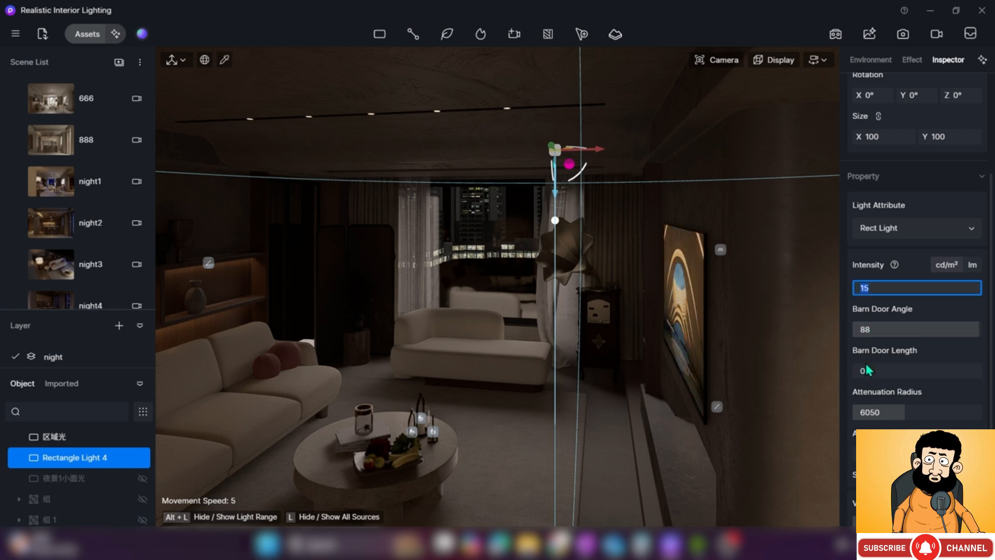
{"action": "type", "text": "20"}
{"action": "key", "text": "Return"}
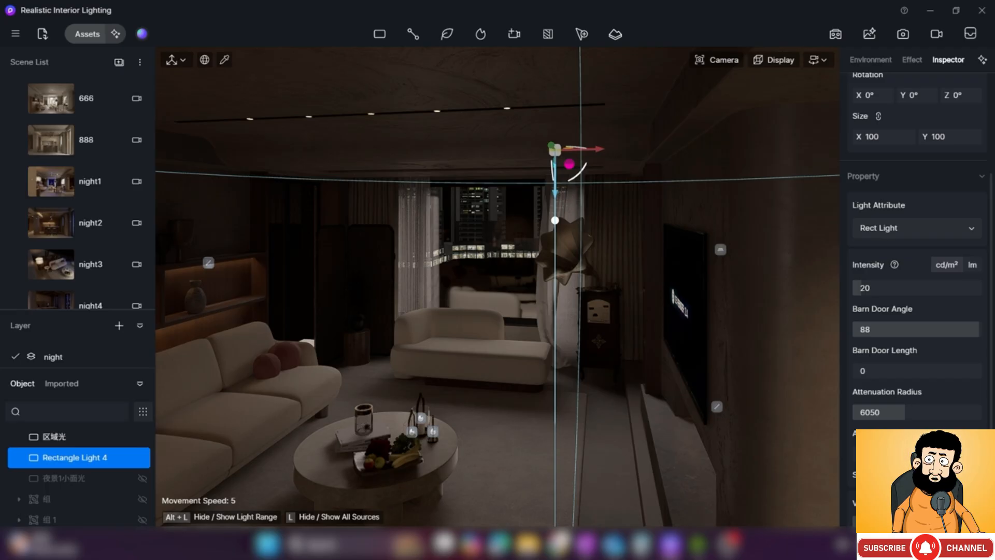
Look around the living room from several sides to examine the small rectangle light's effect on walls and furniture
{"action": "key", "text": "e"}
{"action": "key", "text": "d"}
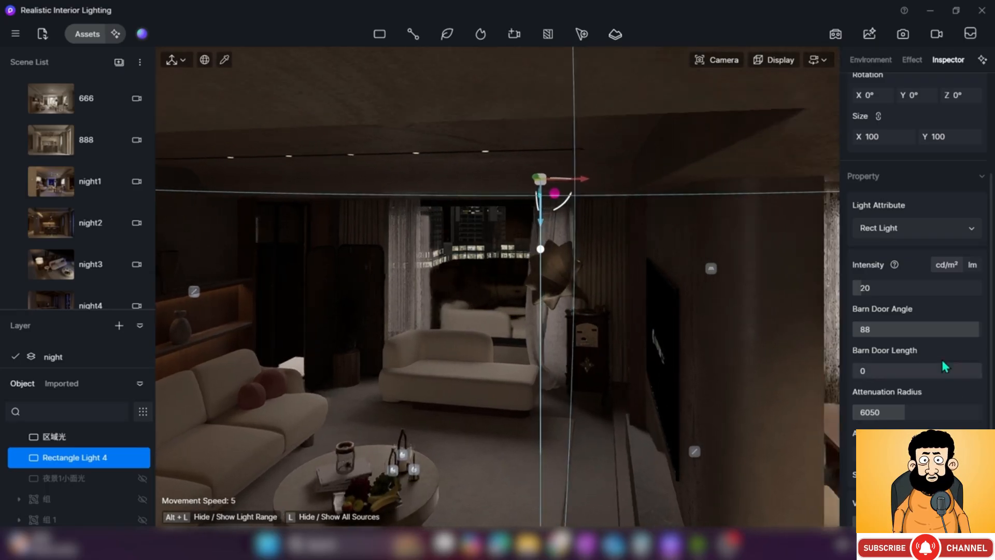
{"action": "key", "text": "d"}
{"action": "right_click_drag", "start_coordinate": [497, 286], "coordinate": [353, 274]}
{"action": "right_click_drag", "start_coordinate": [829, 298], "coordinate": [810, 277]}
{"action": "key", "text": "d"}
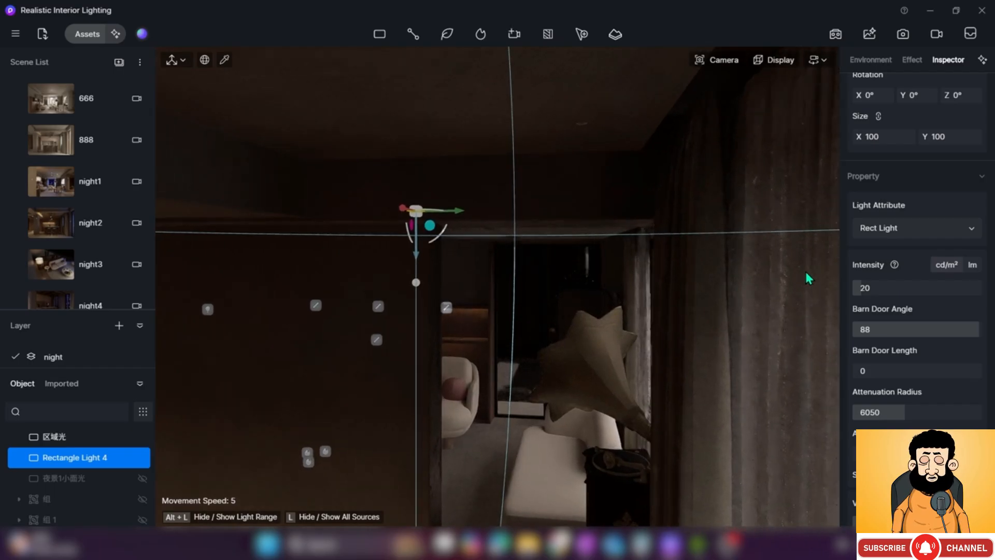
{"action": "key", "text": "q"}
{"action": "key", "text": "w"}
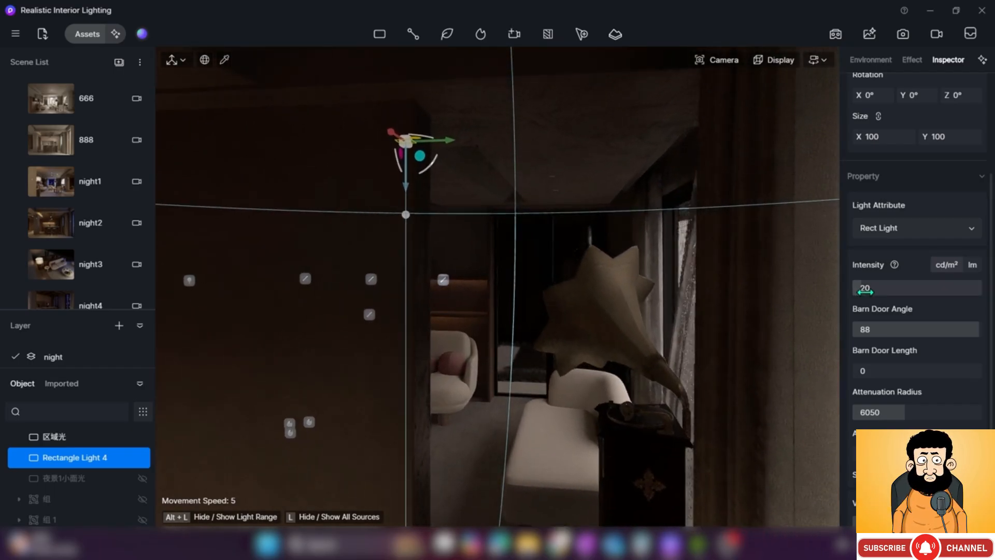
{"action": "key", "text": "w"}
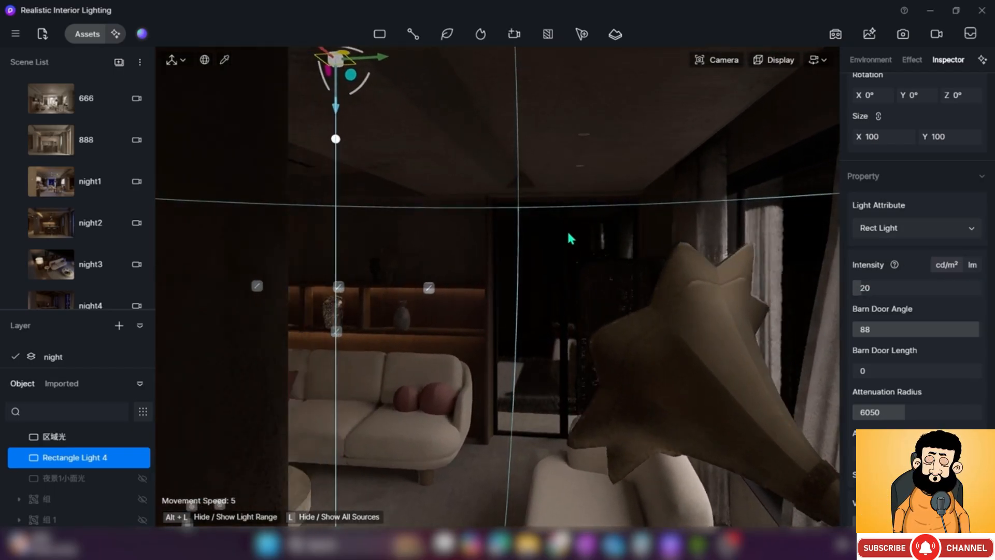
{"action": "right_click_drag", "start_coordinate": [668, 262], "coordinate": [628, 244]}
{"action": "left_click_drag", "start_coordinate": [645, 174], "coordinate": [651, 224]}
{"action": "key", "text": "a"}
{"action": "right_click_drag", "start_coordinate": [497, 295], "coordinate": [538, 308]}
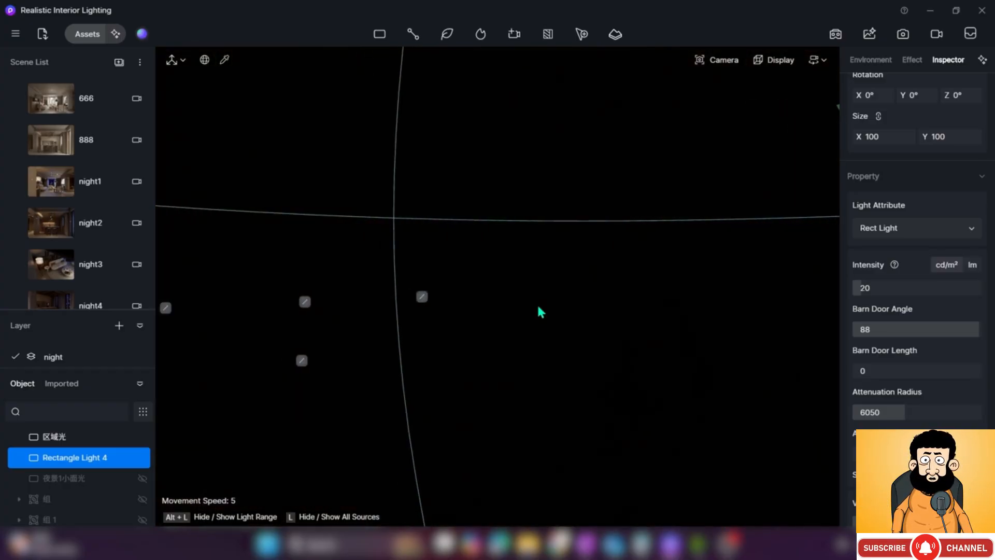
{"action": "key", "text": "w"}
{"action": "mouse_move", "coordinate": [435, 286]}
{"action": "right_mouse_down"}
{"action": "mouse_move", "coordinate": [602, 288]}
{"action": "mouse_move", "coordinate": [602, 278]}
{"action": "mouse_move", "coordinate": [576, 267]}
{"action": "mouse_move", "coordinate": [504, 313]}
{"action": "mouse_move", "coordinate": [511, 336]}
{"action": "right_mouse_up"}
{"action": "key", "text": "d"}
{"action": "key", "text": "d"}
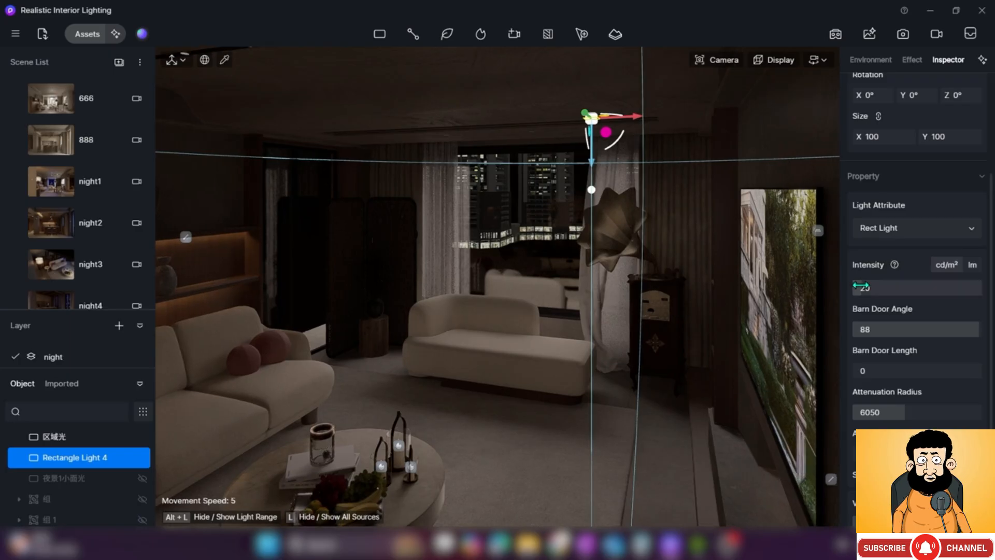
Try intensities of 15, 5 and 300 on the small rectangle light to compare its brightness
{"action": "left_click", "coordinate": [861, 287]}
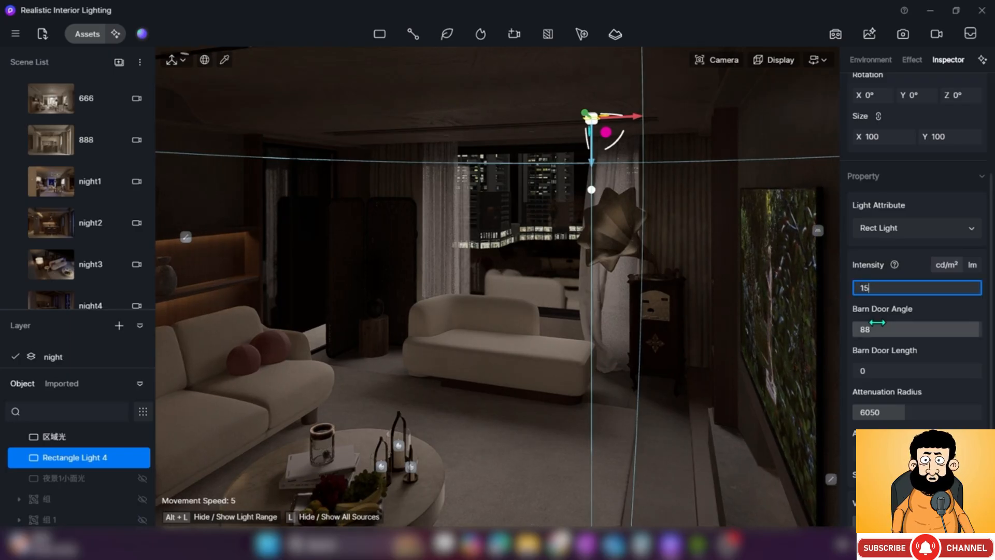
{"action": "type", "text": "15"}
{"action": "key", "text": "Return"}
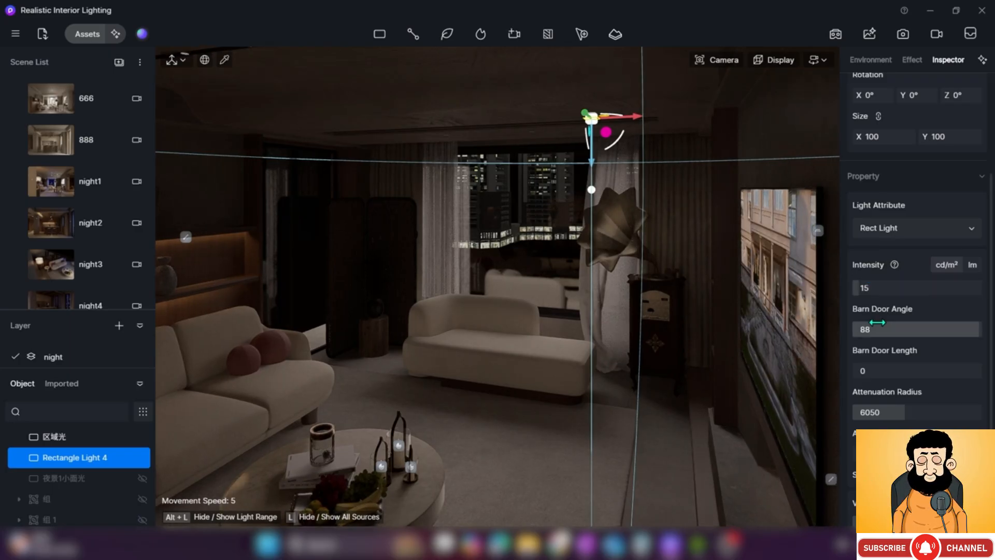
{"action": "left_click", "coordinate": [881, 287]}
{"action": "key", "text": "Return"}
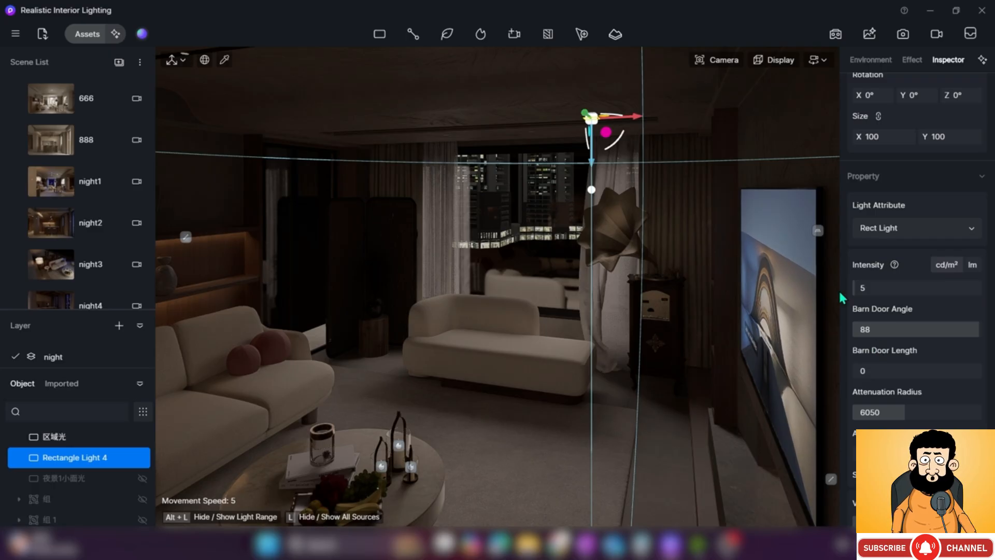
{"action": "left_click_drag", "start_coordinate": [865, 289], "coordinate": [993, 291]}
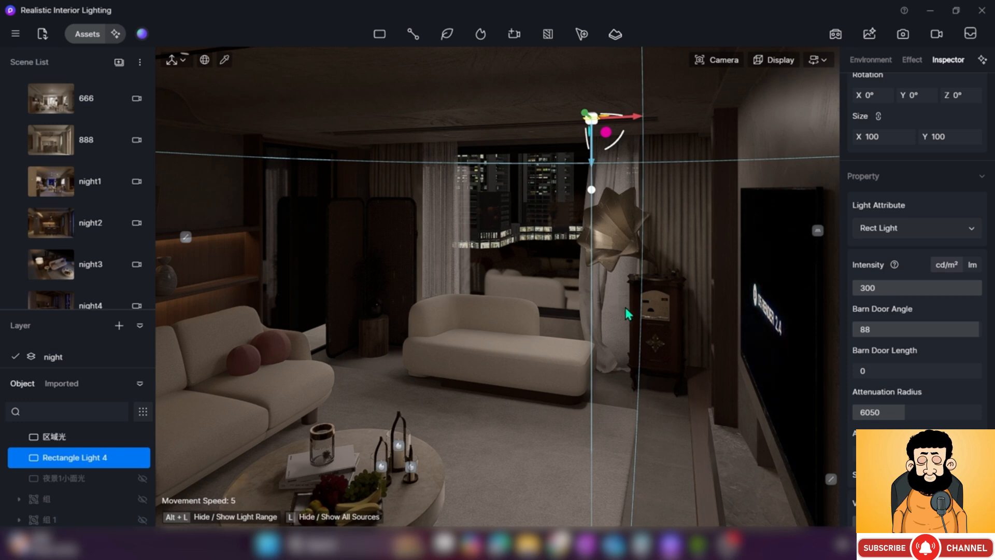
Set the small rectangle light's attenuation radius to 3050 and its intensity to 100
{"action": "left_click_drag", "start_coordinate": [892, 416], "coordinate": [883, 428]}
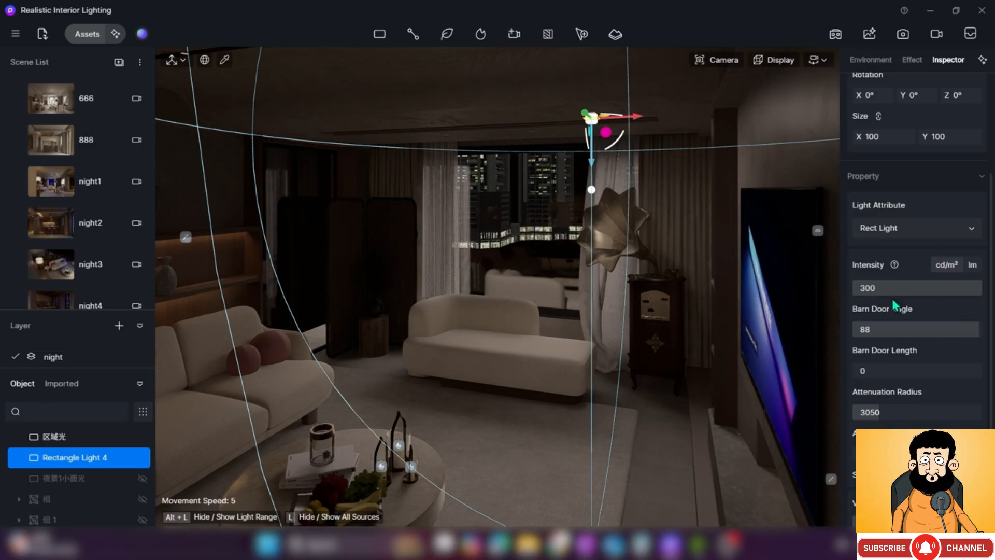
{"action": "double_click", "coordinate": [873, 288]}
{"action": "type", "text": "10"}
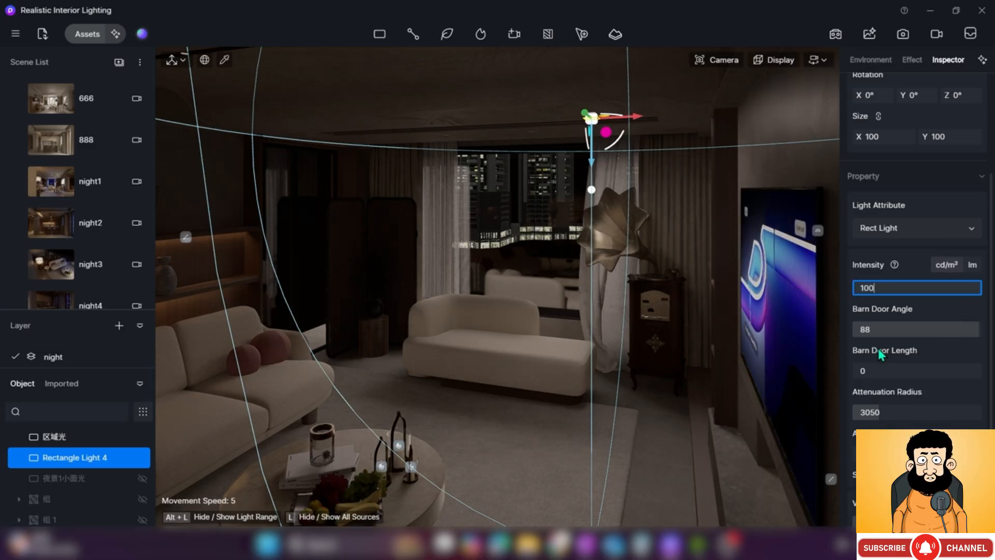
{"action": "key", "text": "Return"}
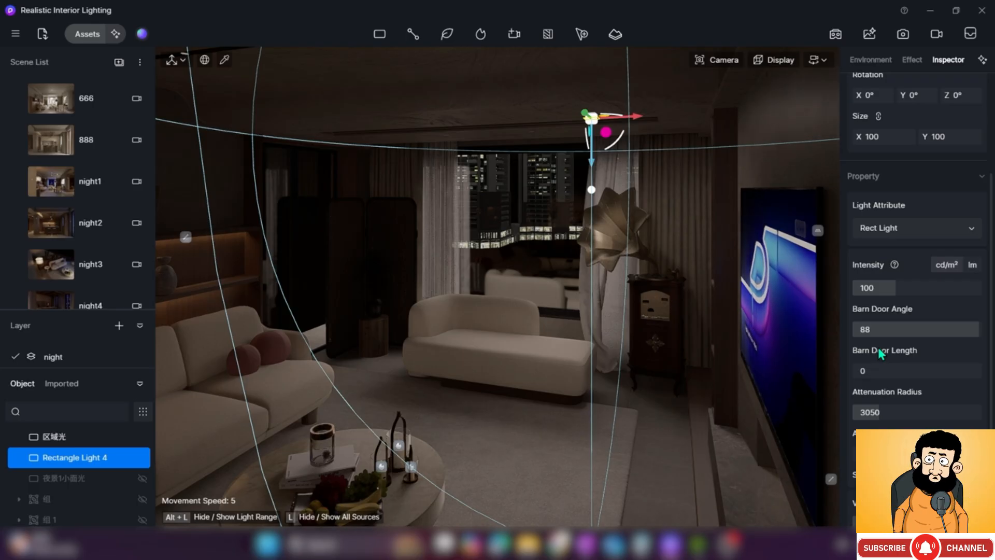
Duplicate the small rectangle light three times along the X axis to form a row of four below the ceiling
{"action": "left_click_drag", "start_coordinate": [631, 120], "coordinate": [527, 129], "text": "alt"}
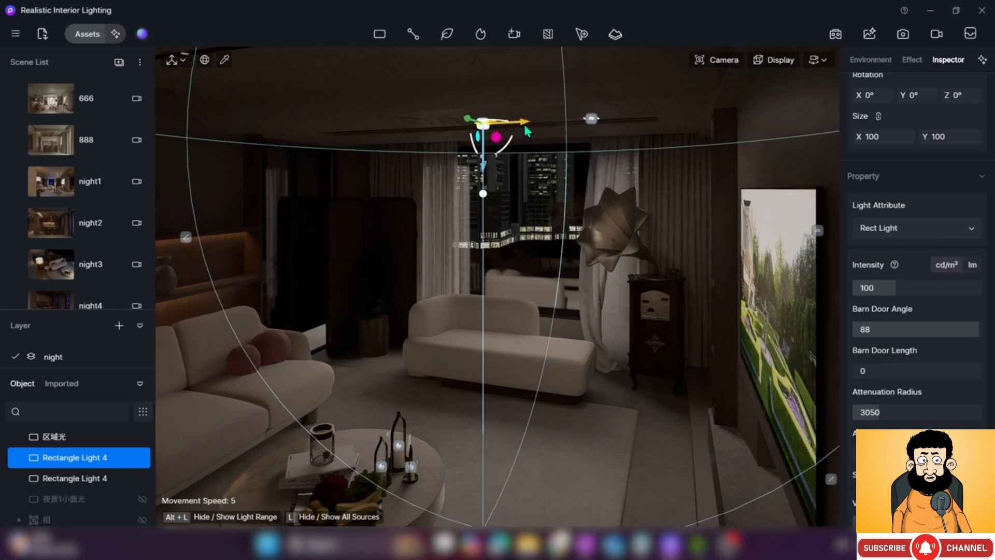
{"action": "left_click_drag", "start_coordinate": [467, 127], "coordinate": [309, 143], "text": "alt"}
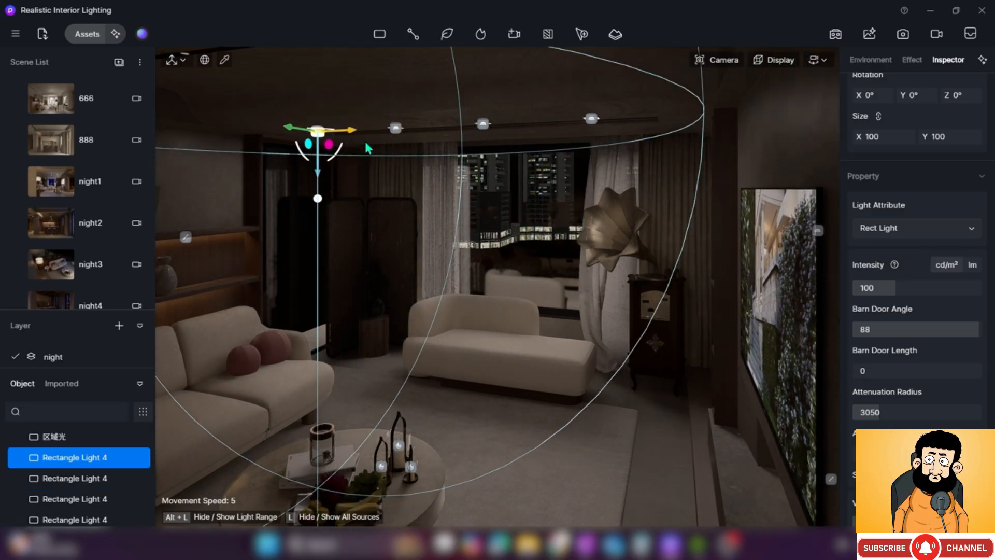
Duplicate the row of four small lights twice along the Y axis, spreading three parallel rows across the ceiling, and clear the selection
{"action": "left_click", "coordinate": [396, 128], "text": "ctrl"}
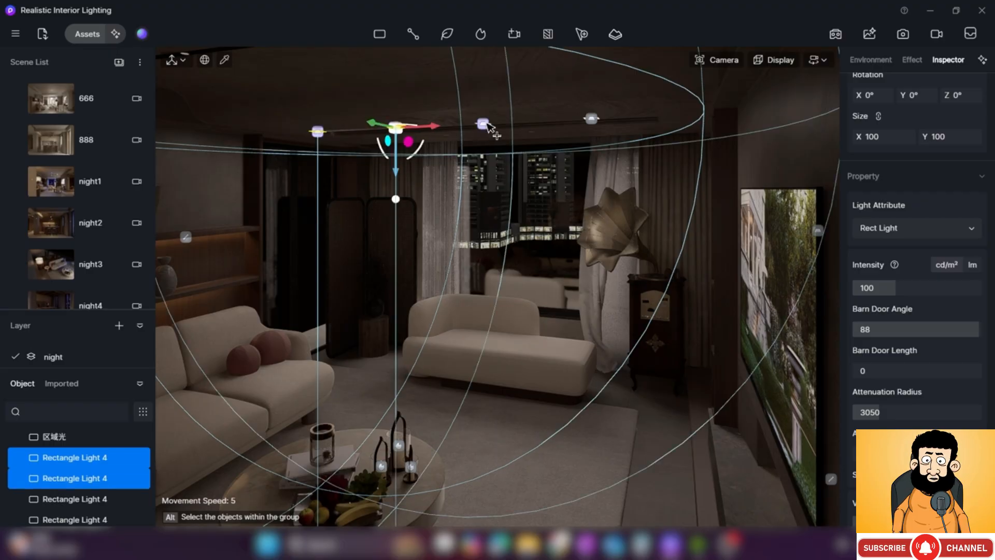
{"action": "left_click", "coordinate": [482, 123], "text": "ctrl"}
{"action": "left_click", "coordinate": [593, 122], "text": "ctrl"}
{"action": "right_click_drag", "start_coordinate": [579, 217], "coordinate": [558, 127]}
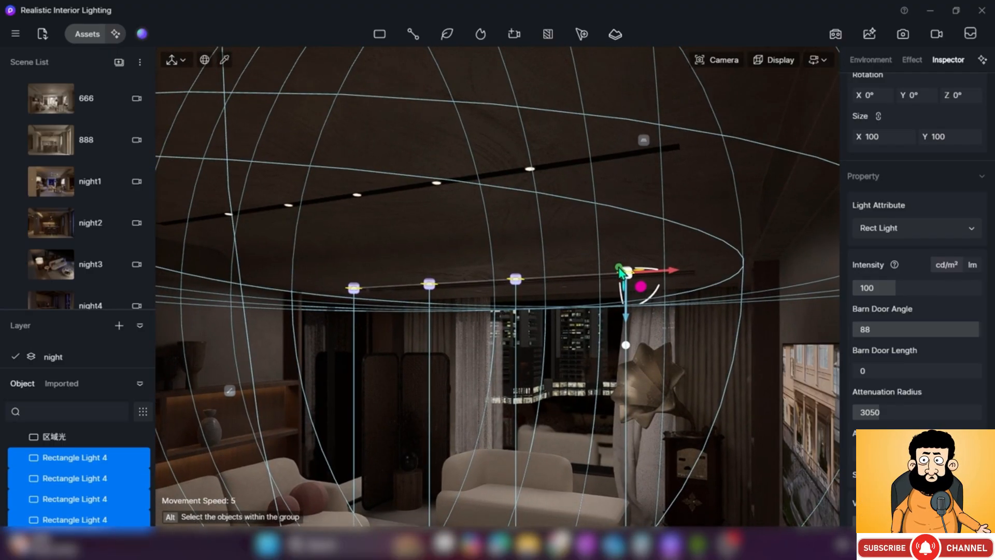
{"action": "left_click_drag", "start_coordinate": [595, 240], "coordinate": [455, 184]}
{"action": "right_click_drag", "start_coordinate": [586, 216], "coordinate": [596, 219]}
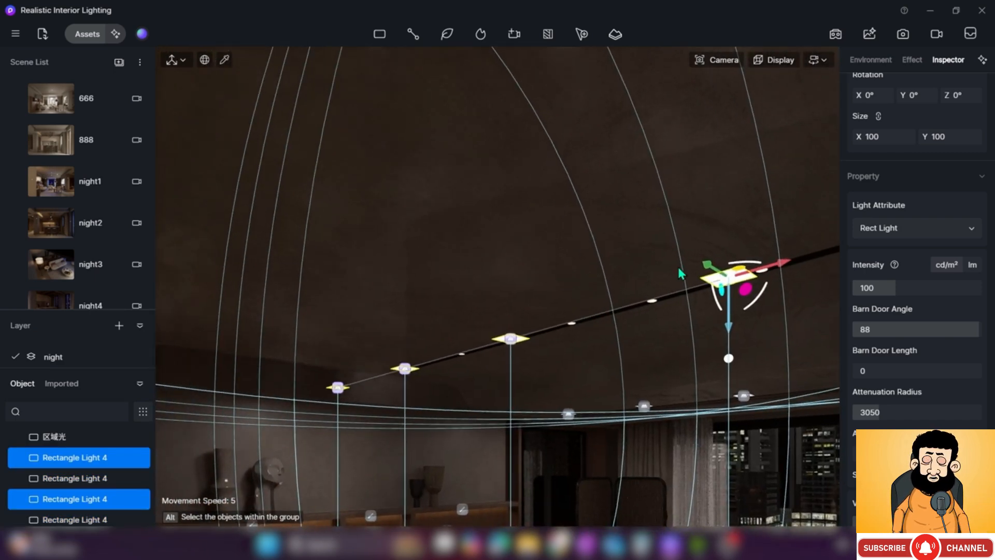
{"action": "left_click_drag", "start_coordinate": [709, 273], "coordinate": [133, 118]}
{"action": "mouse_move", "coordinate": [630, 280]}
{"action": "right_mouse_down"}
{"action": "mouse_move", "coordinate": [668, 441]}
{"action": "mouse_move", "coordinate": [686, 415]}
{"action": "mouse_move", "coordinate": [720, 274]}
{"action": "mouse_move", "coordinate": [631, 288]}
{"action": "right_mouse_up"}
{"action": "key", "text": "q"}
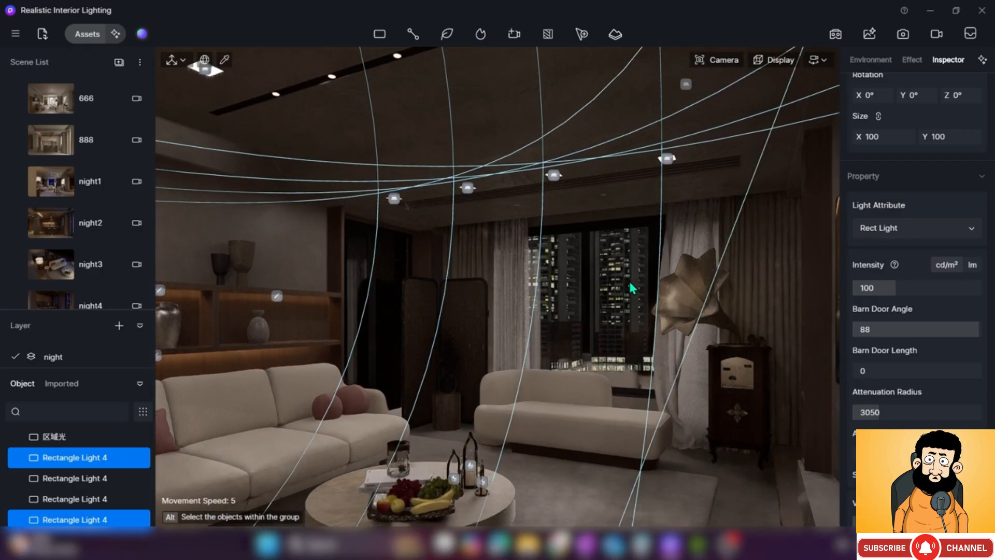
{"action": "key", "text": "Escape"}
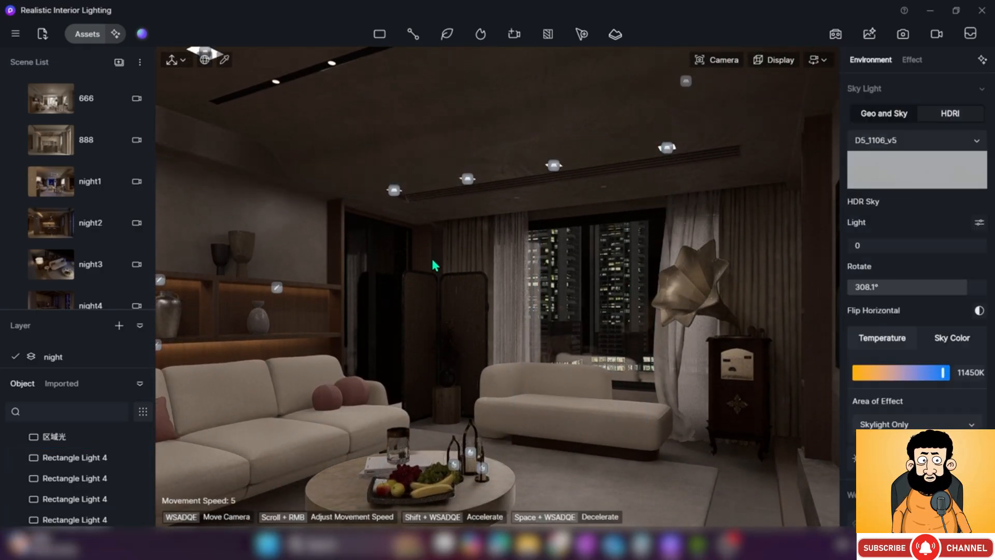
Select the run of duplicated small rectangle lights in the object list and set their intensity to 200
{"action": "left_click", "coordinate": [665, 151]}
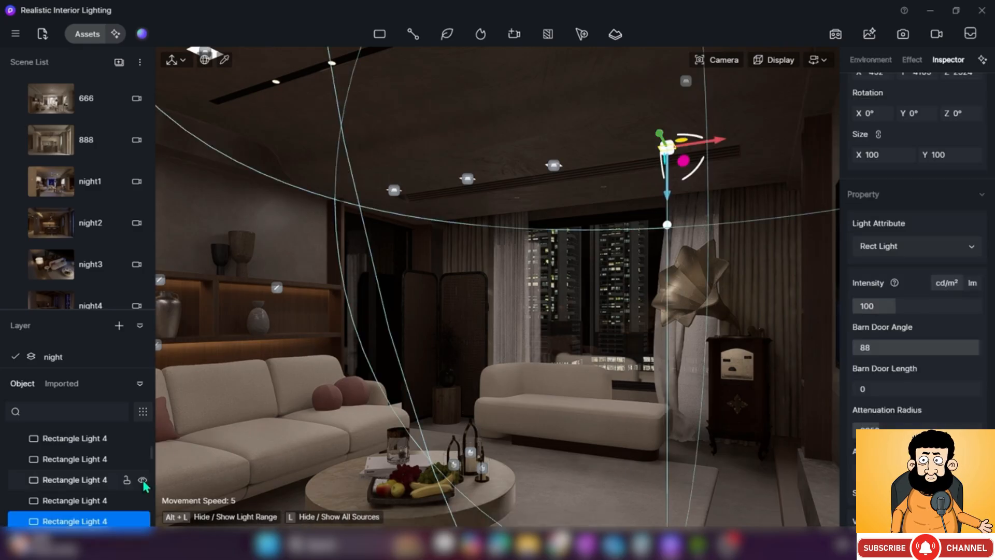
{"action": "scroll", "coordinate": [107, 512], "scroll_direction": "down", "scroll_amount": 1}
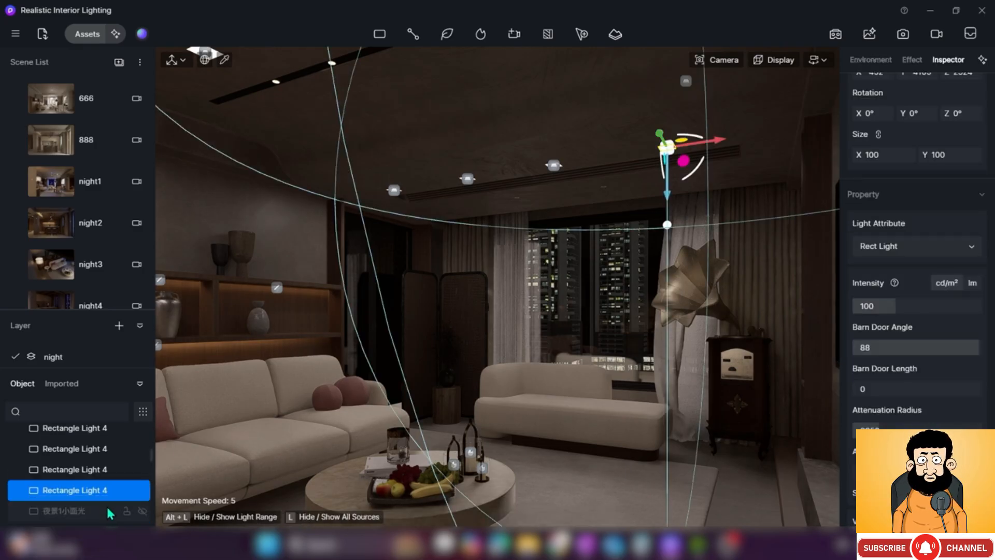
{"action": "left_click", "coordinate": [103, 472], "text": "ctrl"}
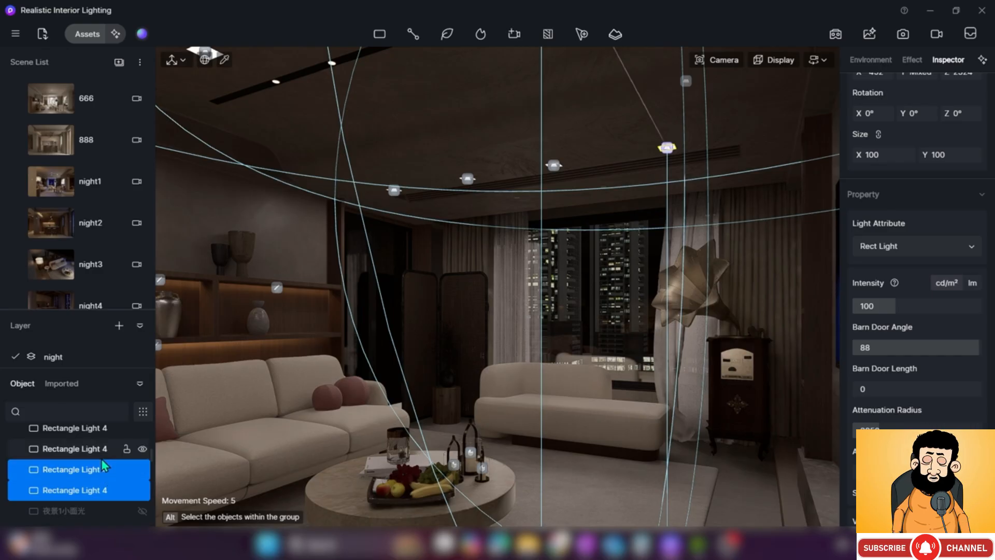
{"action": "left_click", "coordinate": [103, 451], "text": "ctrl"}
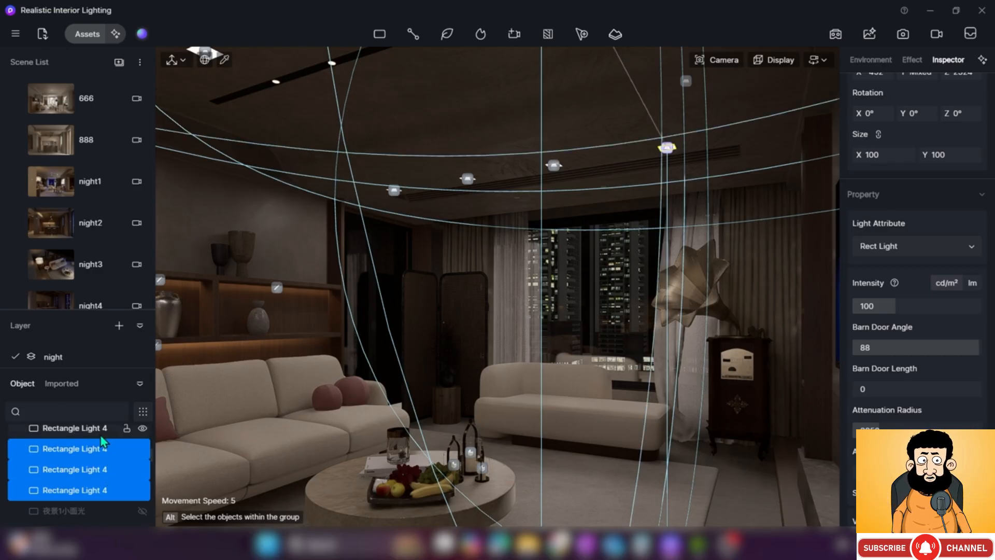
{"action": "left_click", "coordinate": [104, 431], "text": "ctrl"}
{"action": "scroll", "coordinate": [103, 483], "scroll_direction": "up", "scroll_amount": 2}
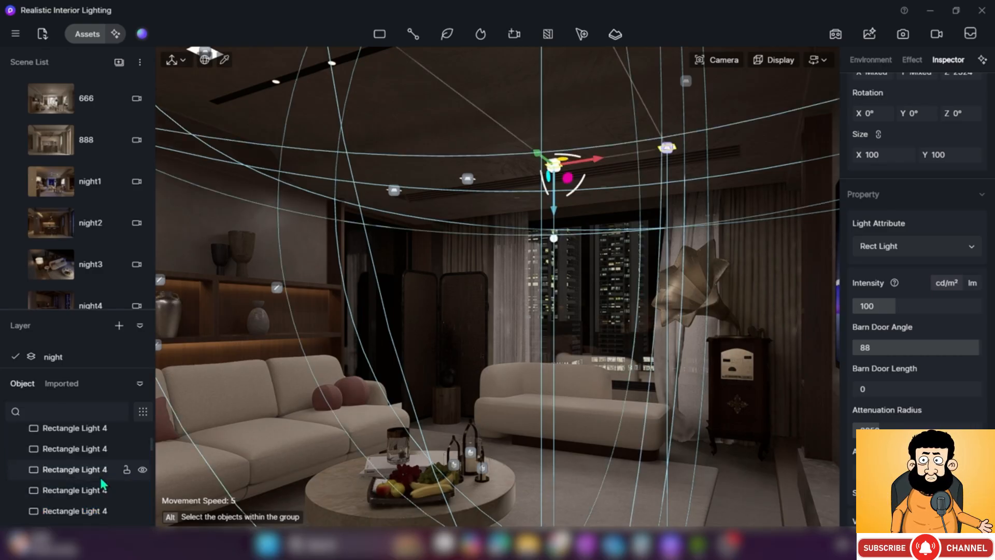
{"action": "left_click", "coordinate": [103, 459], "text": "shift"}
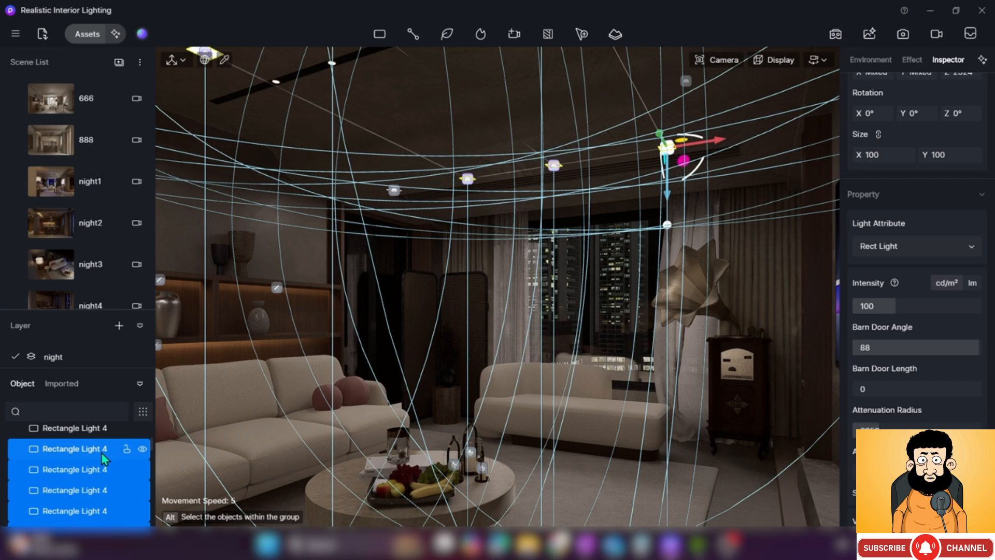
{"action": "scroll", "coordinate": [104, 456], "scroll_direction": "up", "scroll_amount": 1}
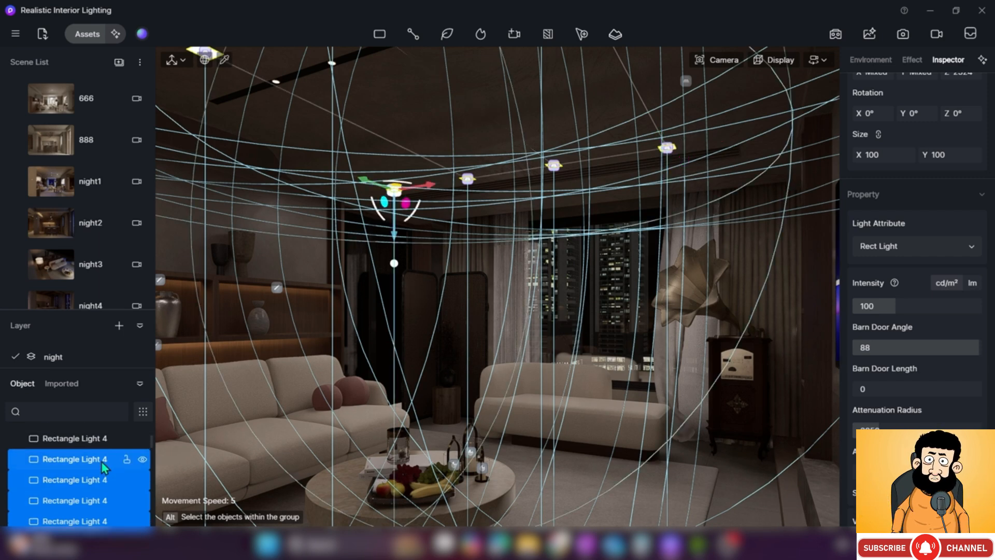
{"action": "mouse_move", "coordinate": [472, 315]}
{"action": "right_mouse_down"}
{"action": "mouse_move", "coordinate": [384, 239]}
{"action": "mouse_move", "coordinate": [331, 227]}
{"action": "mouse_move", "coordinate": [238, 264]}
{"action": "mouse_move", "coordinate": [485, 311]}
{"action": "right_mouse_up"}
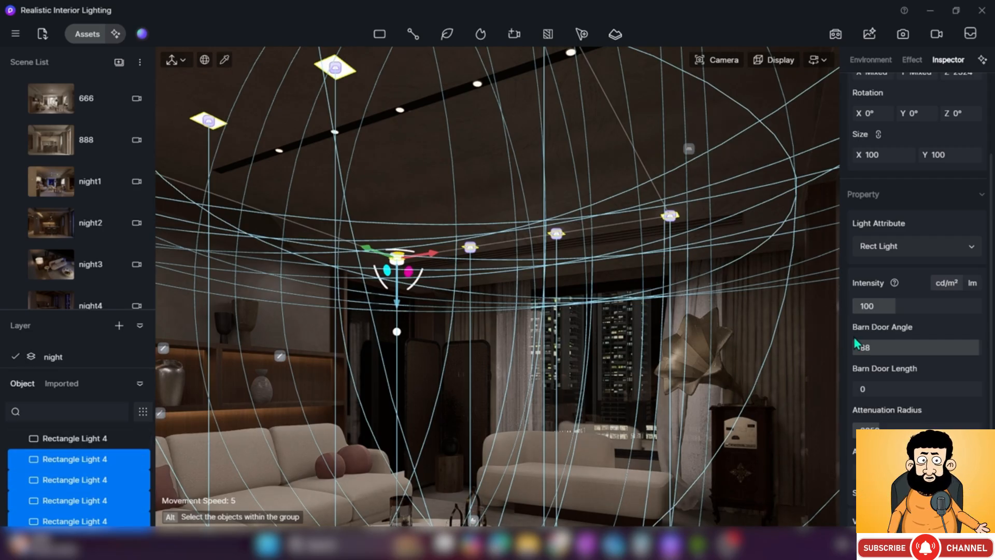
{"action": "left_click", "coordinate": [864, 309]}
{"action": "type", "text": "200"}
{"action": "key", "text": "Return"}
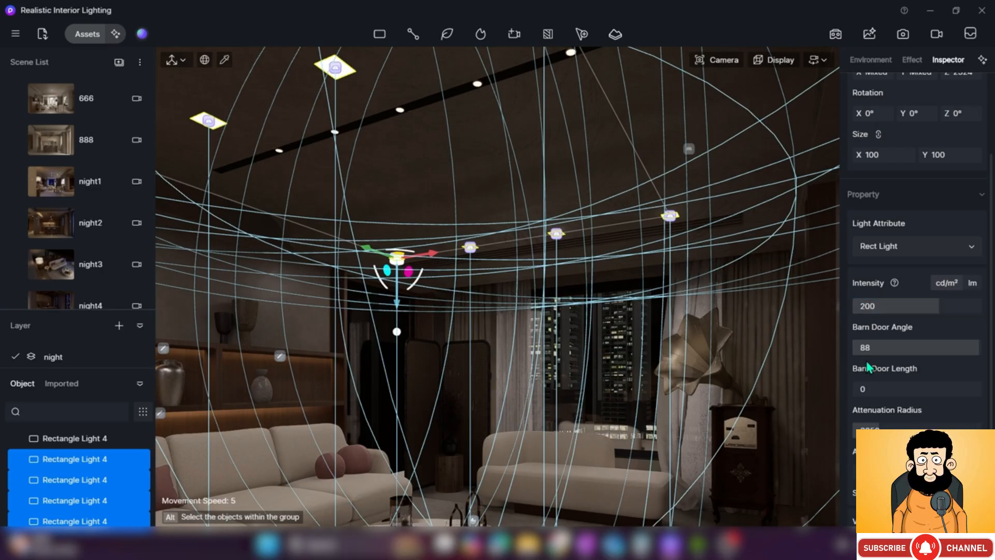
{"action": "scroll", "coordinate": [870, 365], "scroll_direction": "down", "scroll_amount": 3}
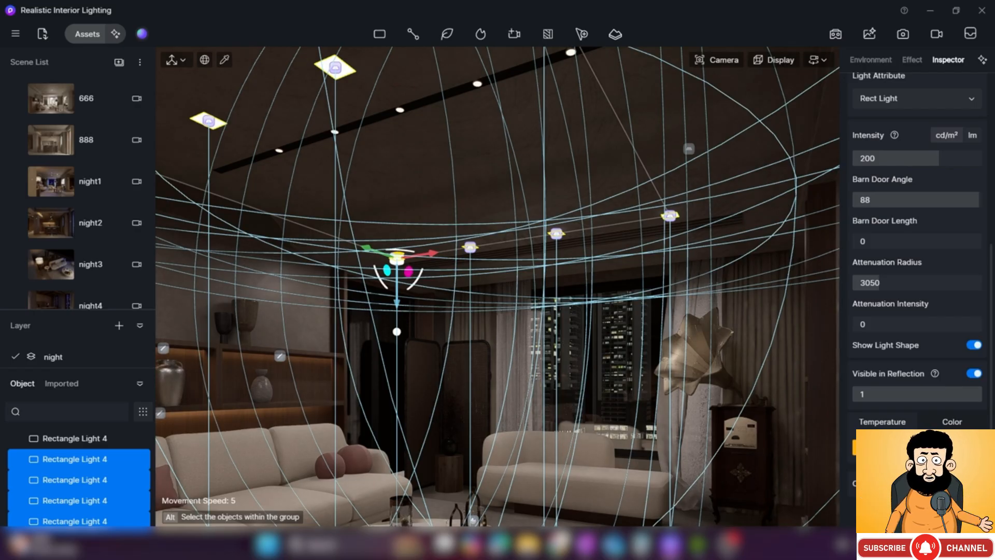
{"action": "right_click_drag", "start_coordinate": [532, 423], "coordinate": [537, 487]}
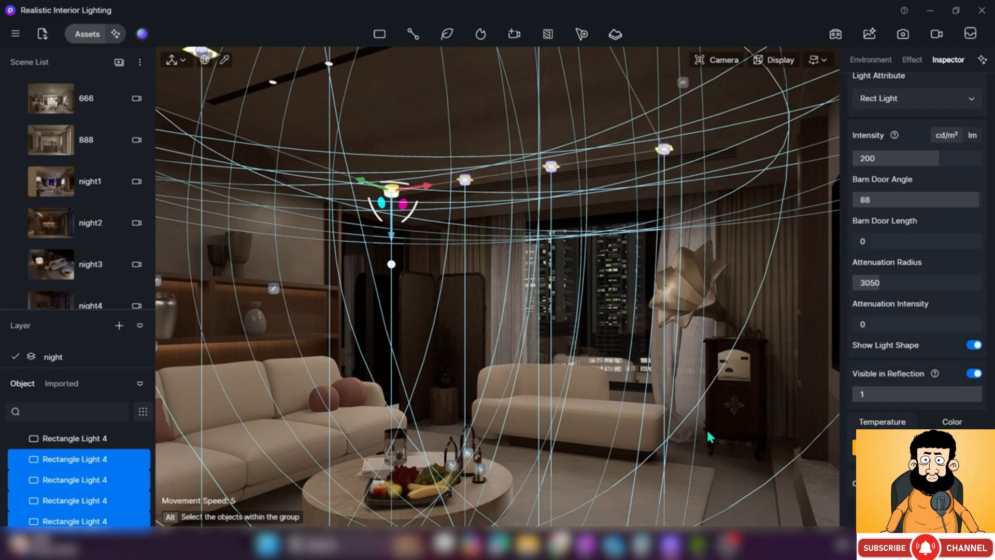
Duplicate the small ceiling light nearest the folding screen toward the room corner and set the copy's attenuation radius to 5000
{"action": "key", "text": "Escape"}
{"action": "right_click_drag", "start_coordinate": [613, 358], "coordinate": [528, 410]}
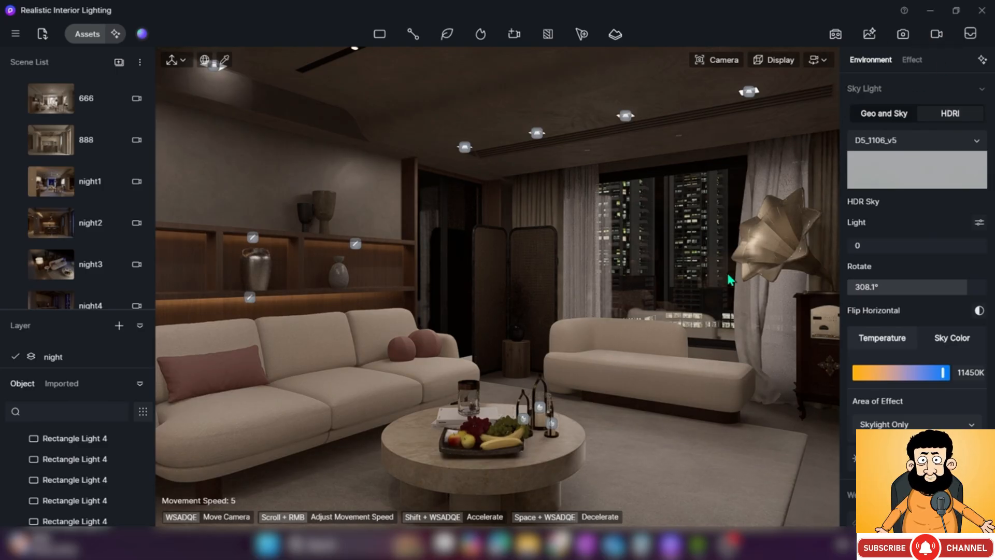
{"action": "key", "text": "a"}
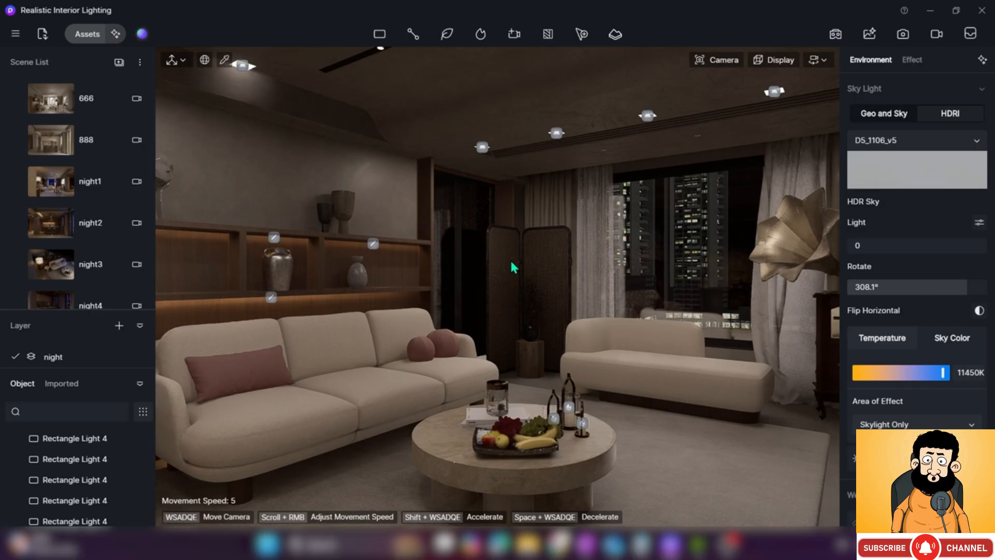
{"action": "right_click_drag", "start_coordinate": [493, 267], "coordinate": [580, 266]}
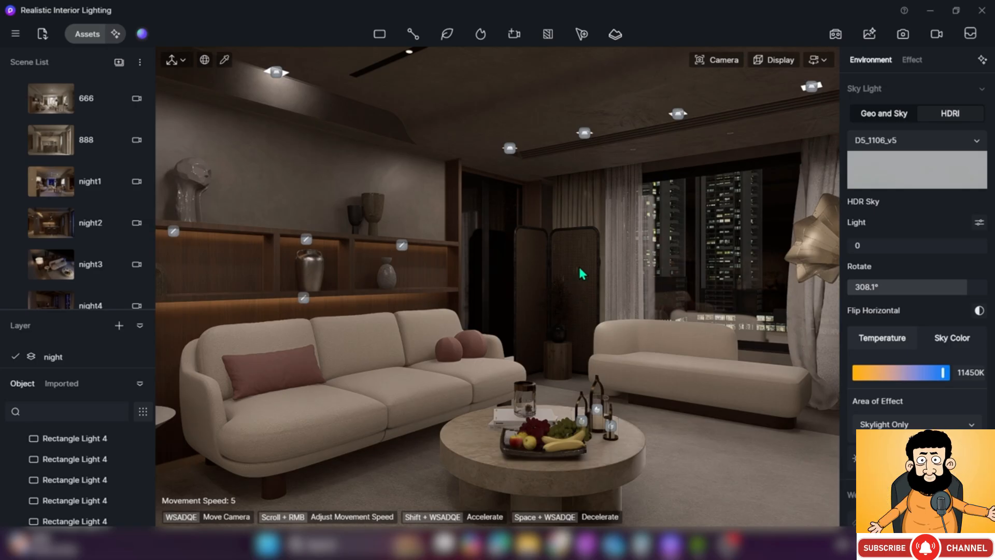
{"action": "left_click", "coordinate": [513, 151]}
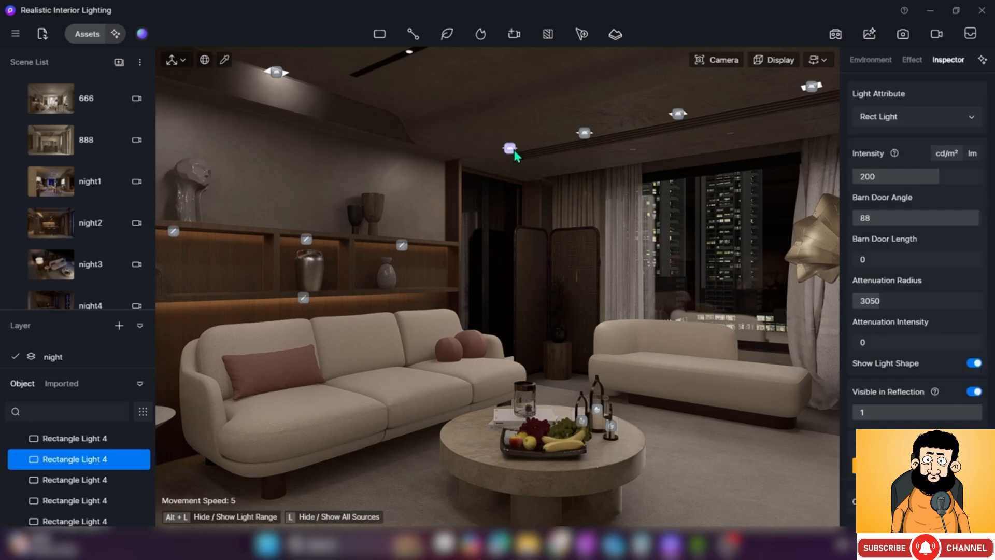
{"action": "left_click_drag", "start_coordinate": [492, 153], "coordinate": [569, 177]}
{"action": "left_click_drag", "start_coordinate": [879, 300], "coordinate": [895, 300]}
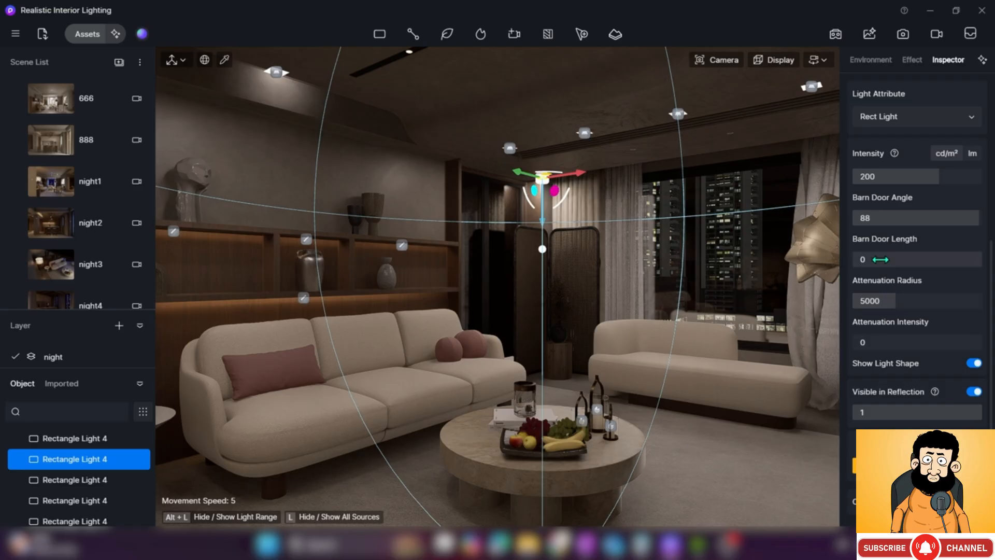
Set the copied corner light's intensity to 2 and its barn door length to 15, and clear the selection
{"action": "left_click_drag", "start_coordinate": [911, 177], "coordinate": [858, 180]}
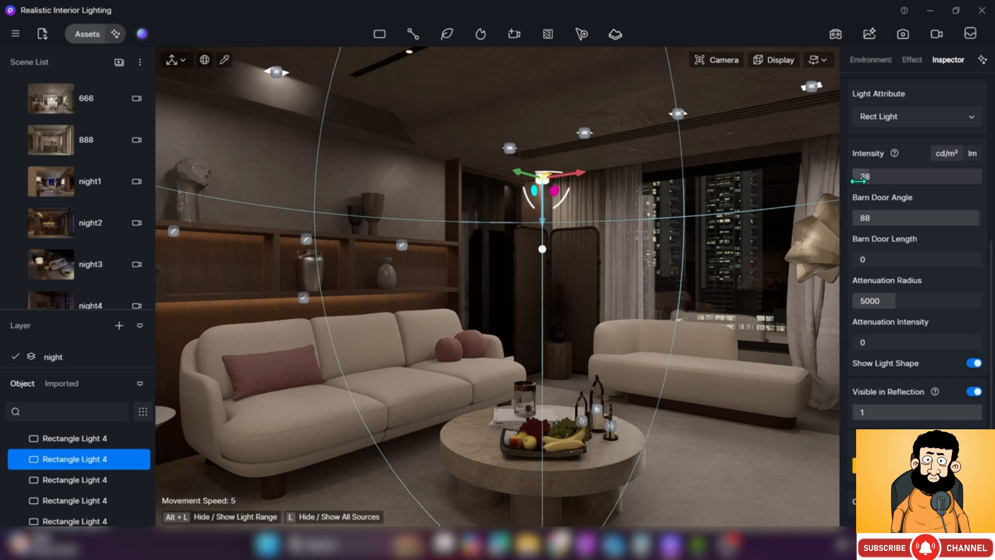
{"action": "left_click_drag", "start_coordinate": [858, 180], "coordinate": [855, 187]}
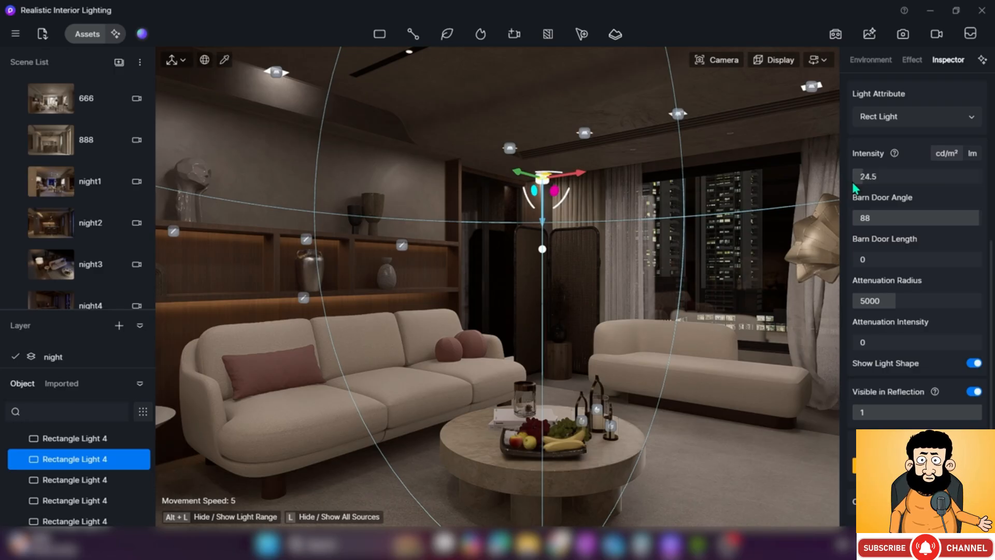
{"action": "left_click_drag", "start_coordinate": [855, 188], "coordinate": [846, 185]}
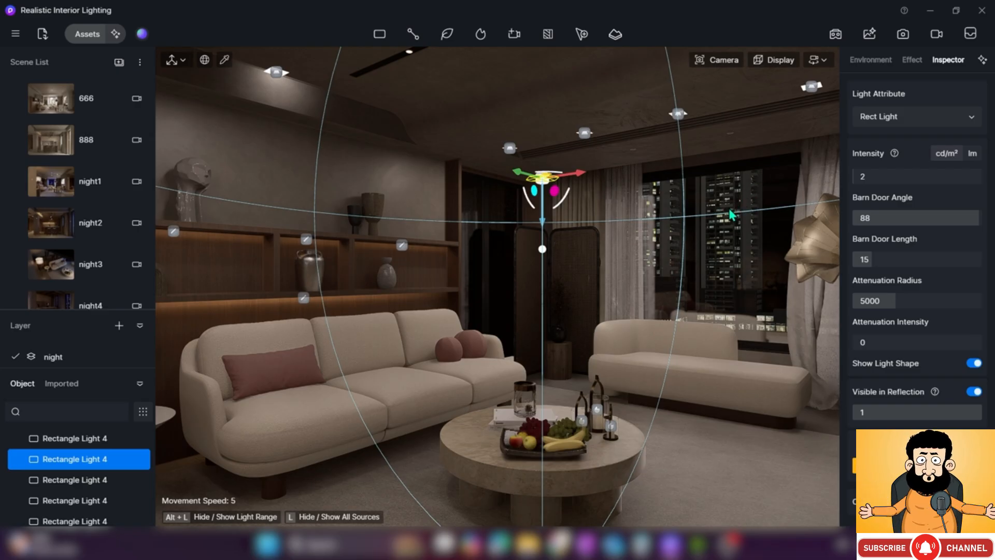
{"action": "left_click", "coordinate": [780, 198]}
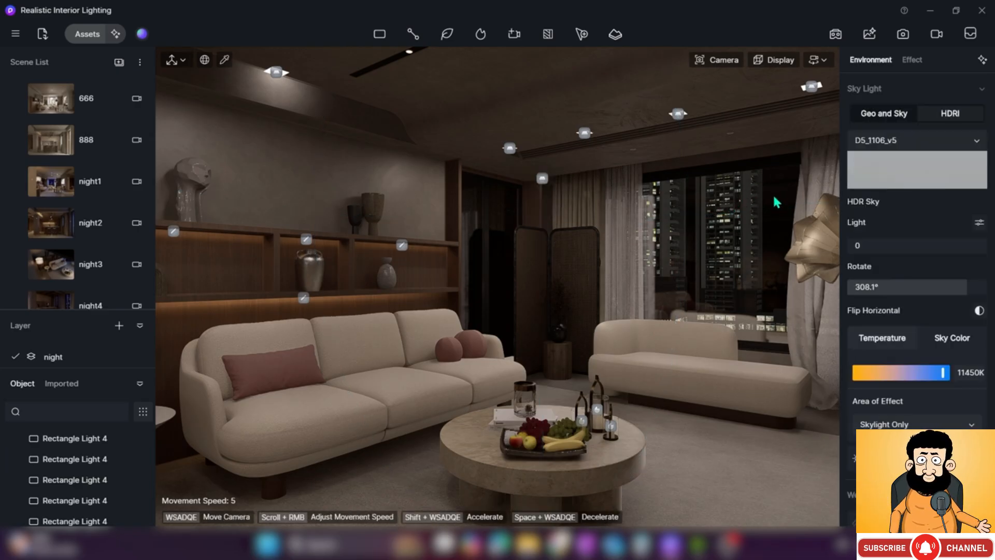
Turn the AO effect off and back on to compare its influence on the room
{"action": "left_click", "coordinate": [916, 61]}
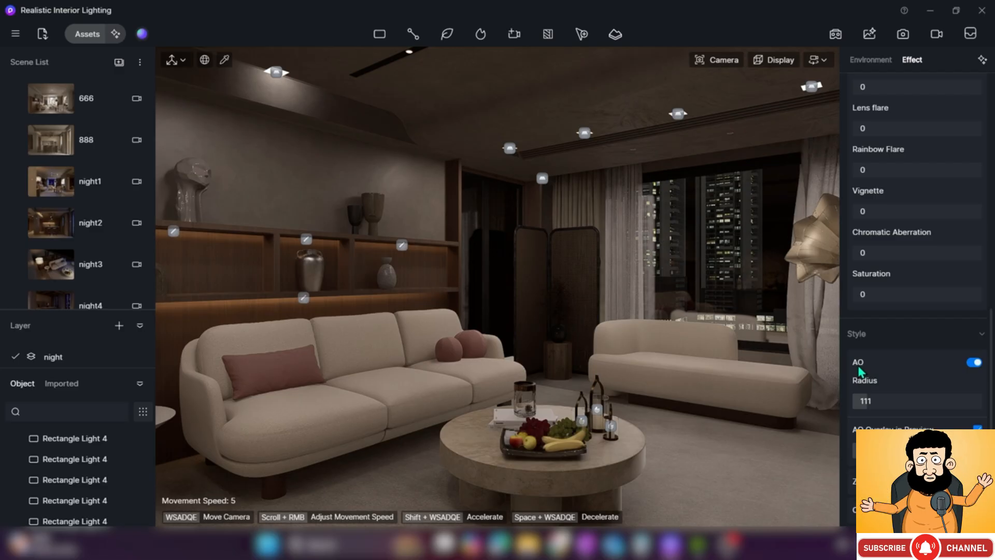
{"action": "left_click", "coordinate": [969, 364]}
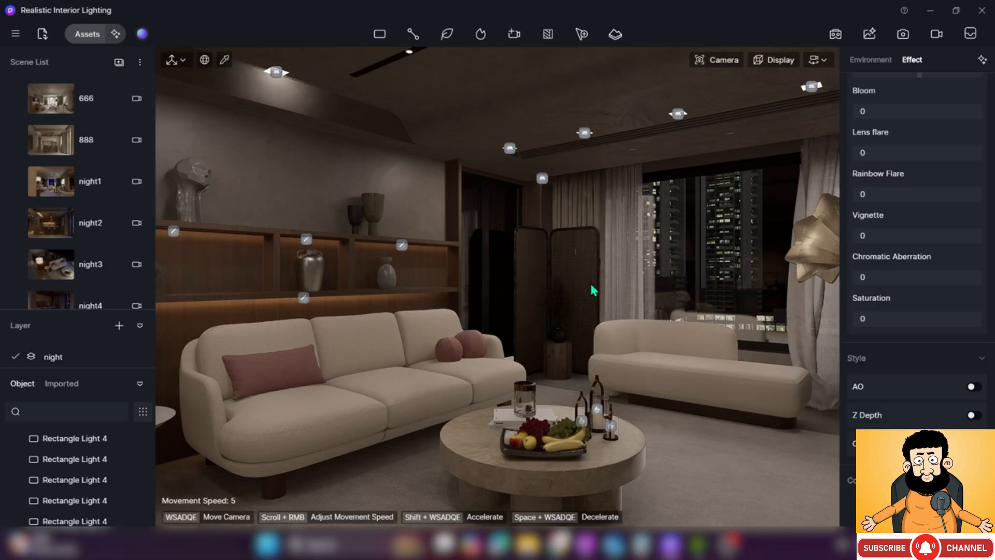
{"action": "left_click", "coordinate": [979, 389]}
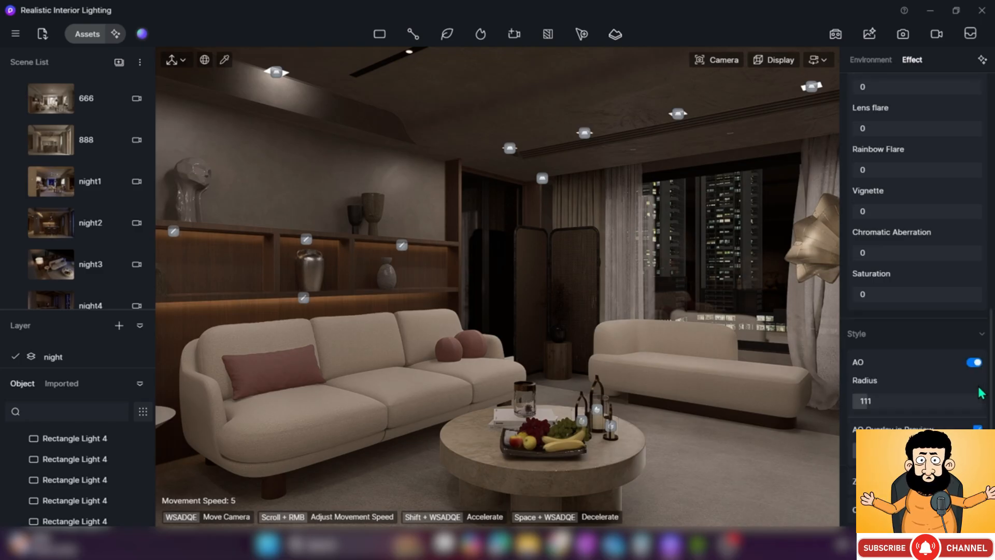
Disable the AO overlay in preview to show the plain AO pass and try radii of 645, 56 and 1000
{"action": "left_click", "coordinate": [977, 429]}
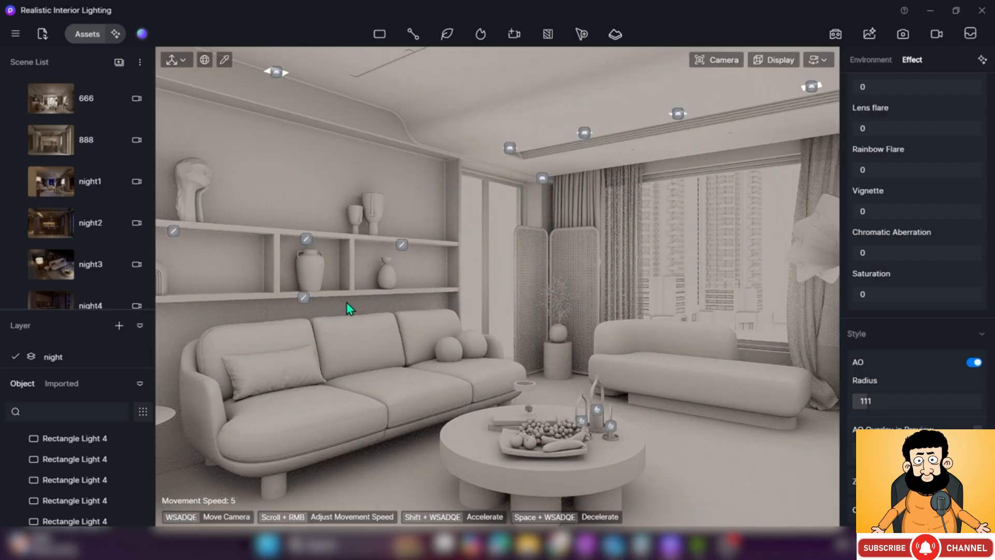
{"action": "left_click_drag", "start_coordinate": [874, 402], "coordinate": [921, 403]}
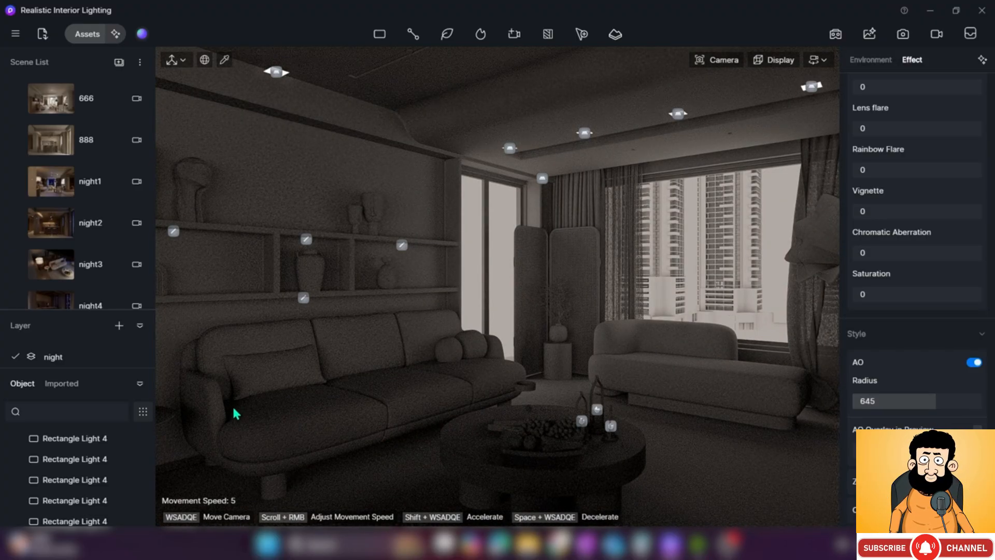
{"action": "left_click_drag", "start_coordinate": [930, 402], "coordinate": [871, 407]}
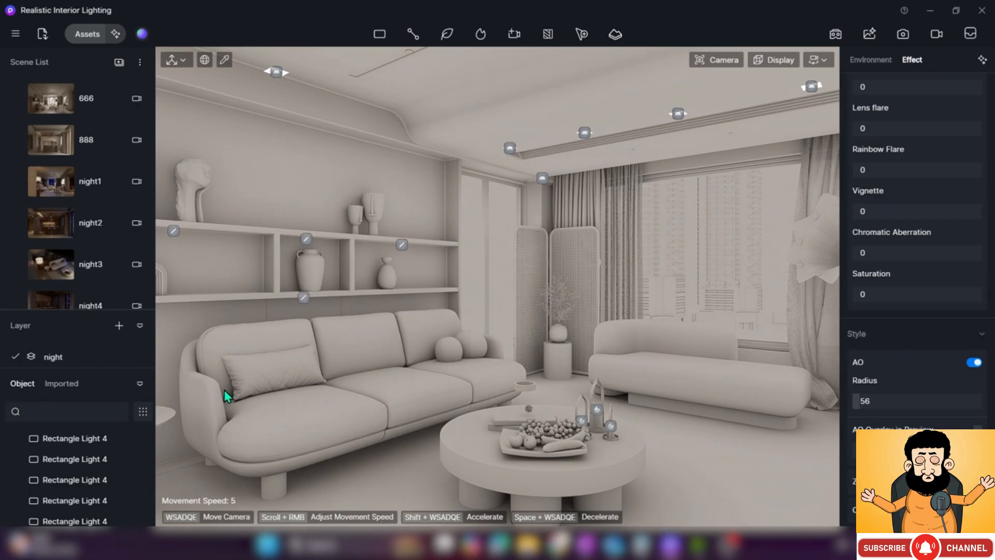
{"action": "left_click_drag", "start_coordinate": [865, 401], "coordinate": [987, 403]}
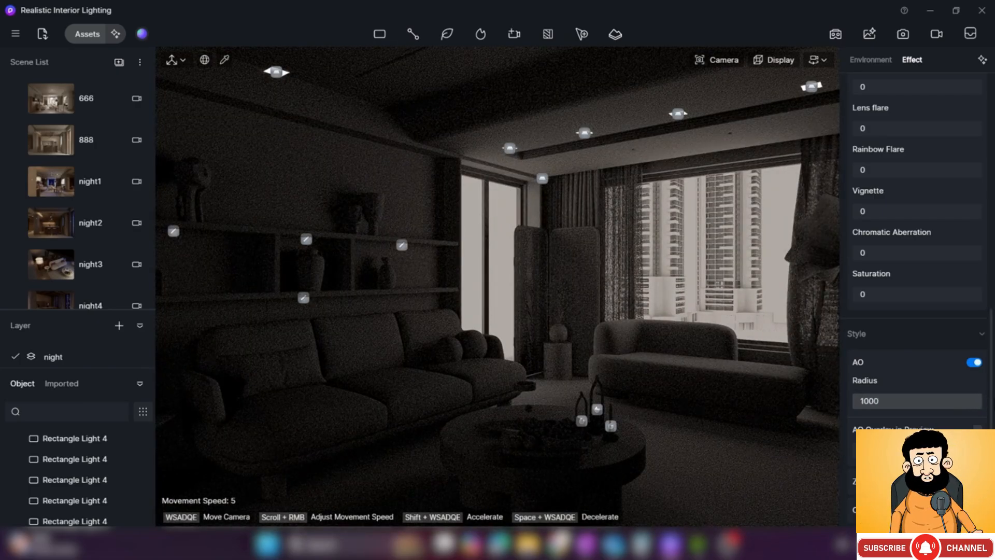
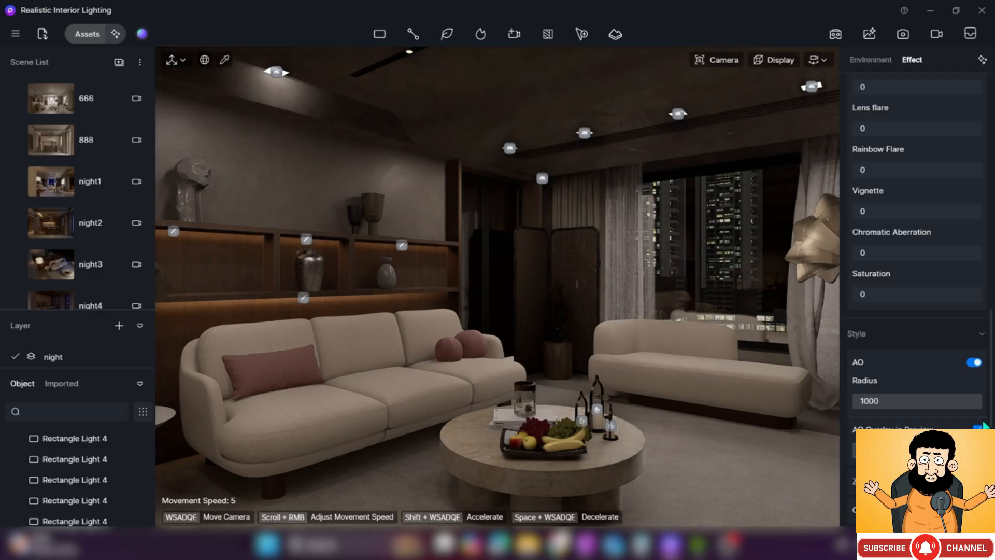
Set the AO radius to 61 with the AO overlay shown in the preview
{"action": "left_click_drag", "start_coordinate": [978, 401], "coordinate": [902, 398]}
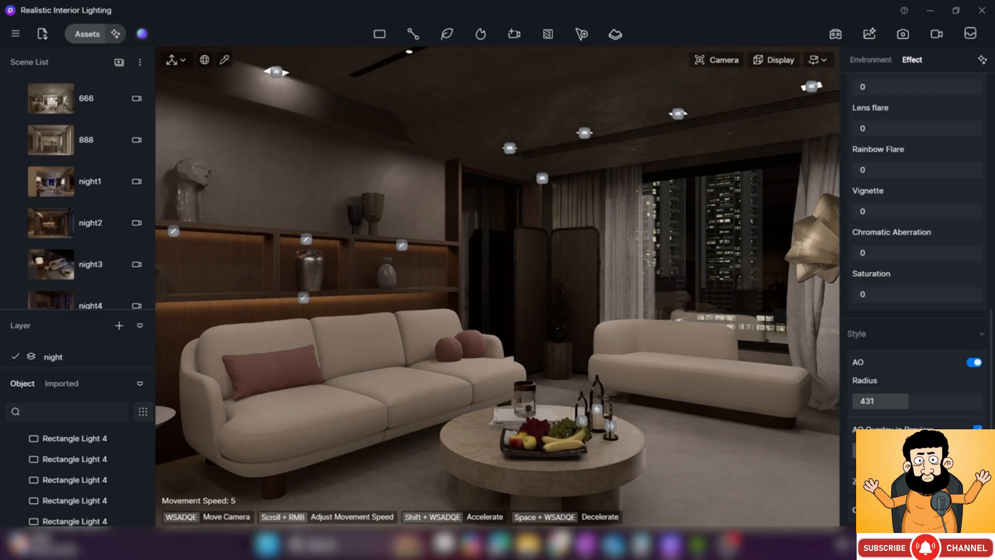
{"action": "left_click_drag", "start_coordinate": [864, 401], "coordinate": [855, 402]}
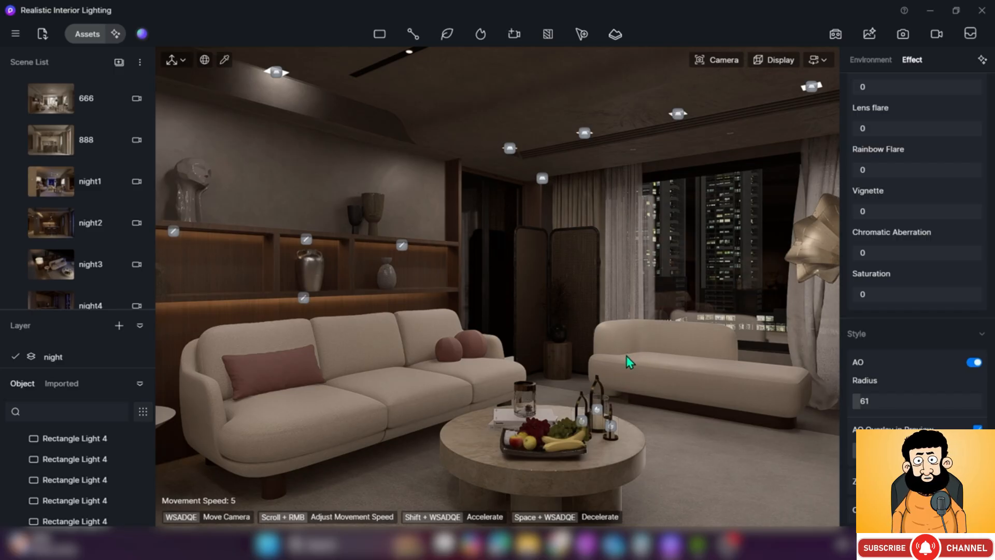
Duplicate the corner light downward in front of the folding screen and set the copy's intensity to 10
{"action": "left_click", "coordinate": [543, 178]}
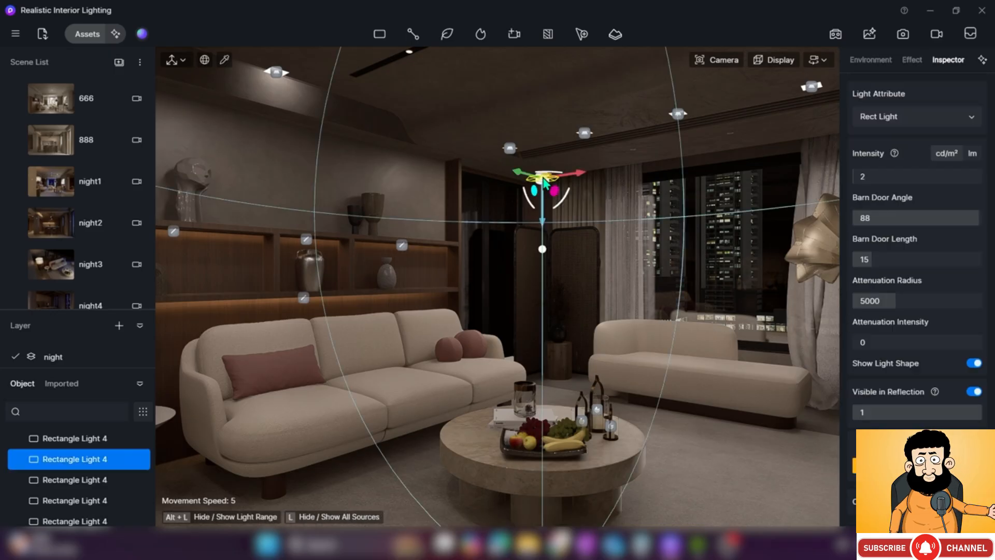
{"action": "left_click_drag", "start_coordinate": [544, 212], "coordinate": [551, 306]}
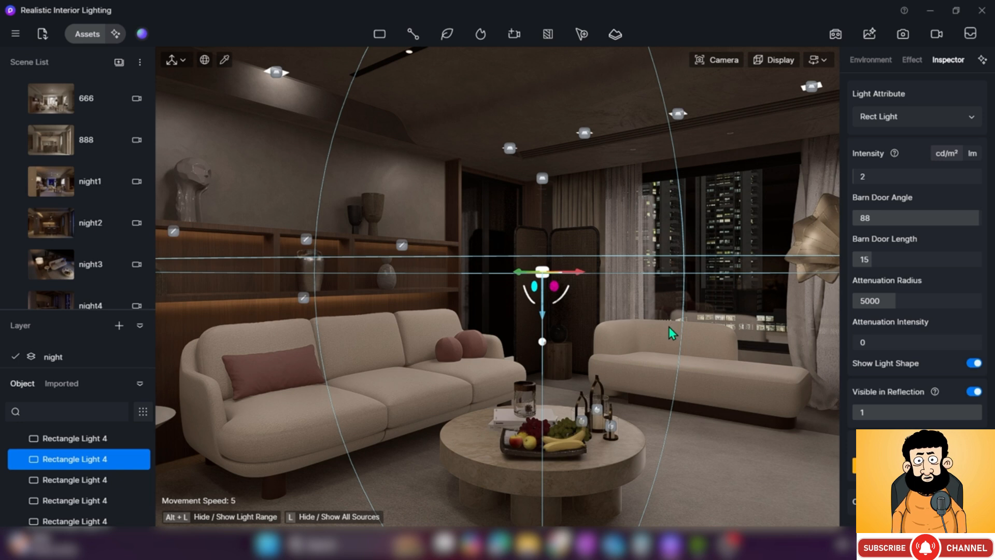
{"action": "left_click", "coordinate": [862, 176]}
{"action": "type", "text": "10"}
{"action": "key", "text": "Return"}
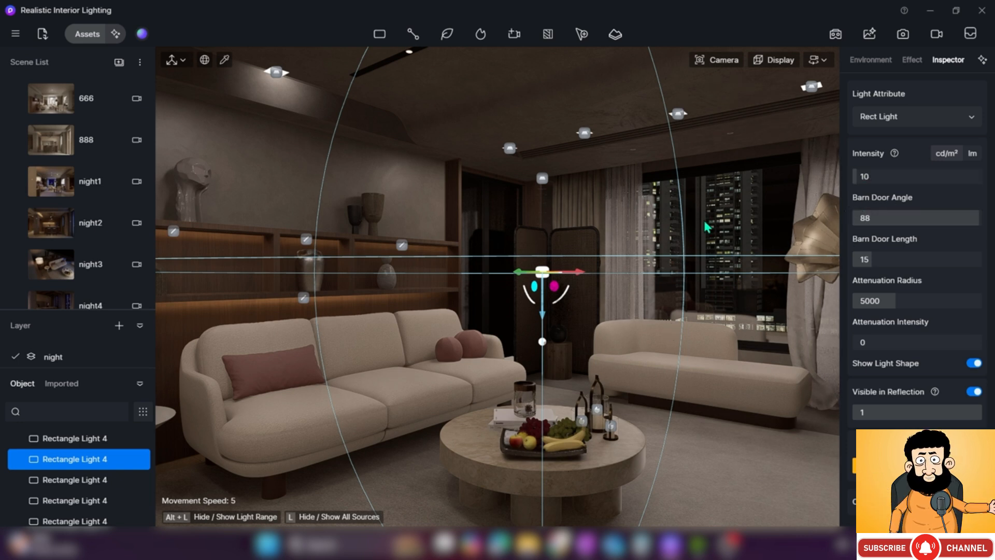
Move the lowered light horizontally so that it sits directly above the plant vase by the folding screen
{"action": "scroll", "coordinate": [542, 357], "scroll_direction": "up", "scroll_amount": 4}
{"action": "key", "text": "w"}
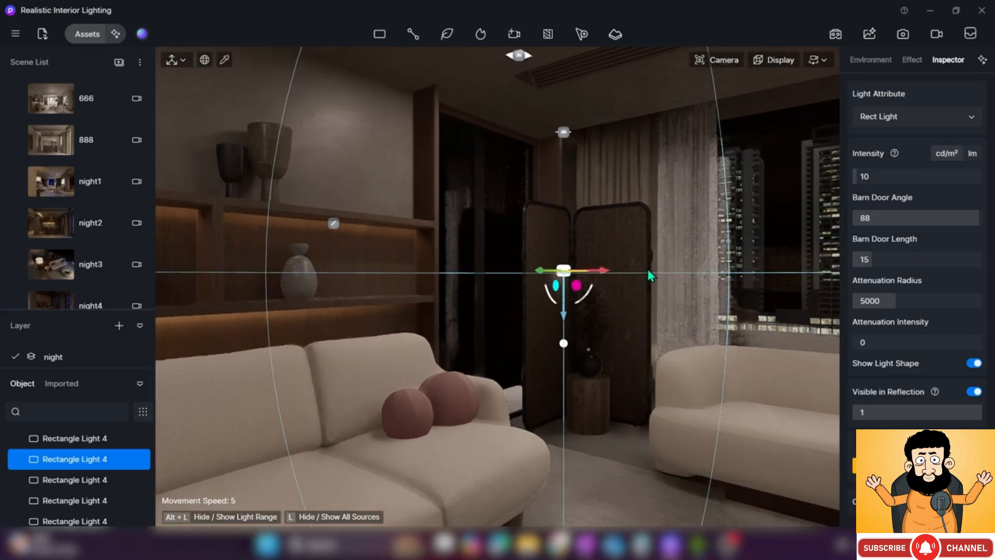
{"action": "key", "text": "q"}
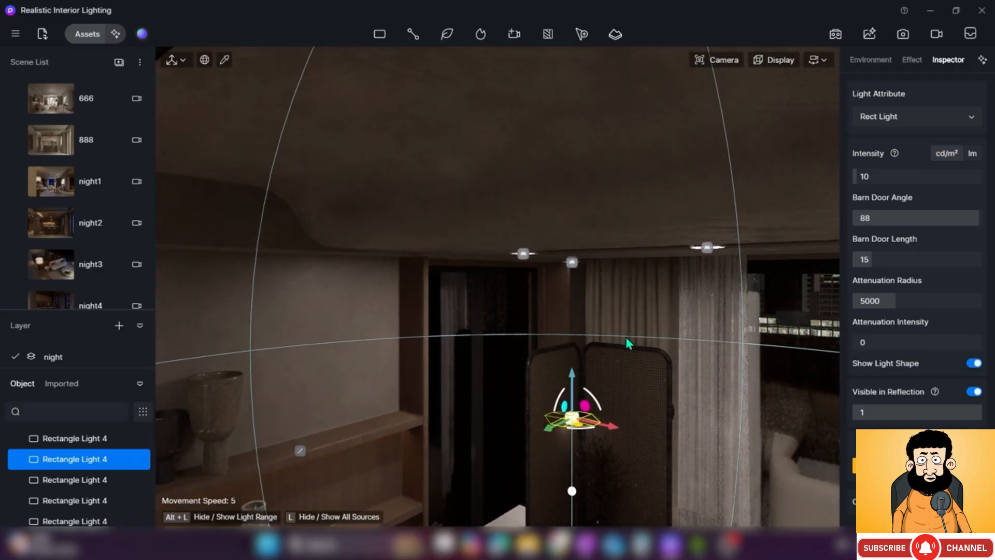
{"action": "key", "text": "w"}
{"action": "right_click_drag", "start_coordinate": [619, 357], "coordinate": [608, 364]}
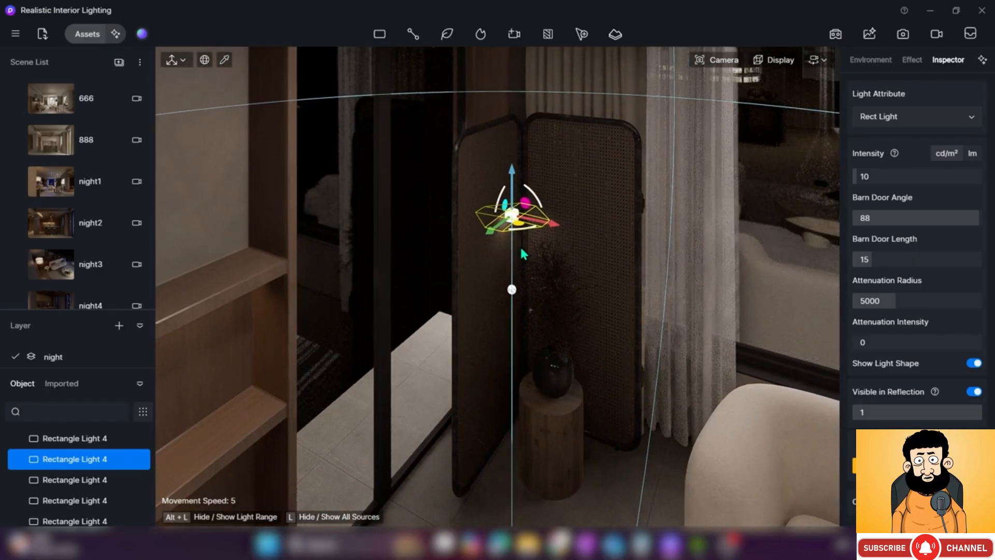
{"action": "left_click_drag", "start_coordinate": [527, 239], "coordinate": [572, 288]}
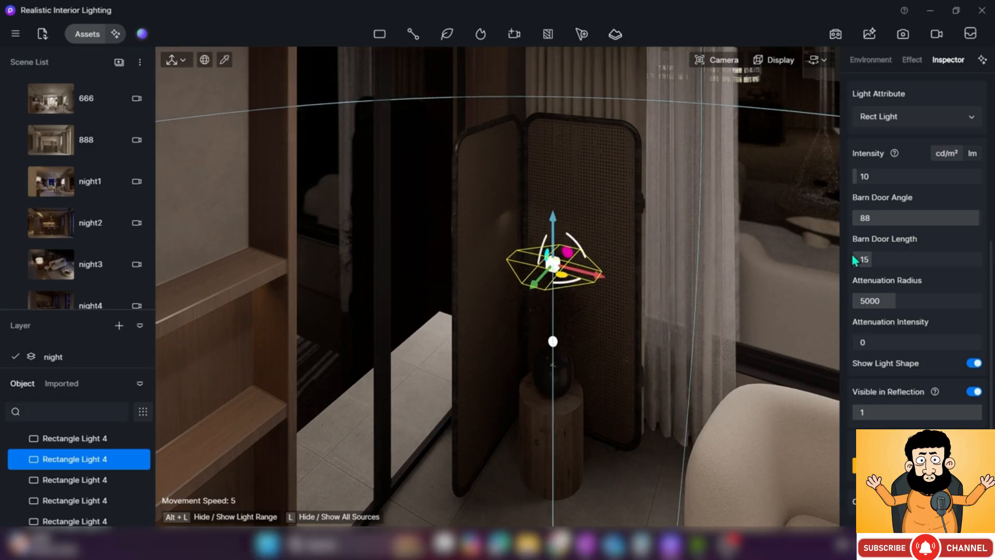
Raise the light above the vase to the folding screen's top edge and set its intensity to 62.5
{"action": "left_click_drag", "start_coordinate": [863, 177], "coordinate": [932, 179]}
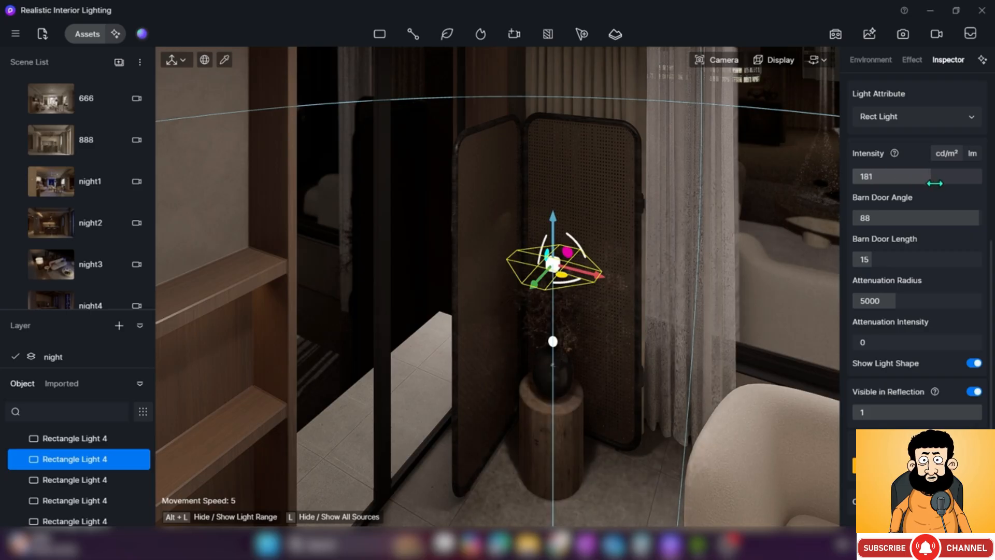
{"action": "left_click_drag", "start_coordinate": [553, 207], "coordinate": [555, 77]}
{"action": "left_click_drag", "start_coordinate": [925, 177], "coordinate": [895, 178]}
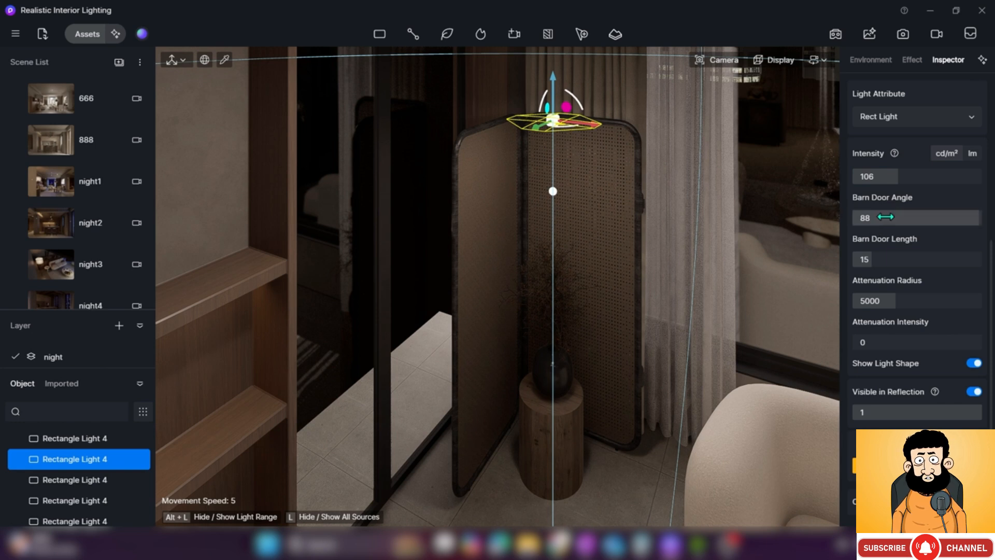
{"action": "left_click_drag", "start_coordinate": [898, 179], "coordinate": [871, 178]}
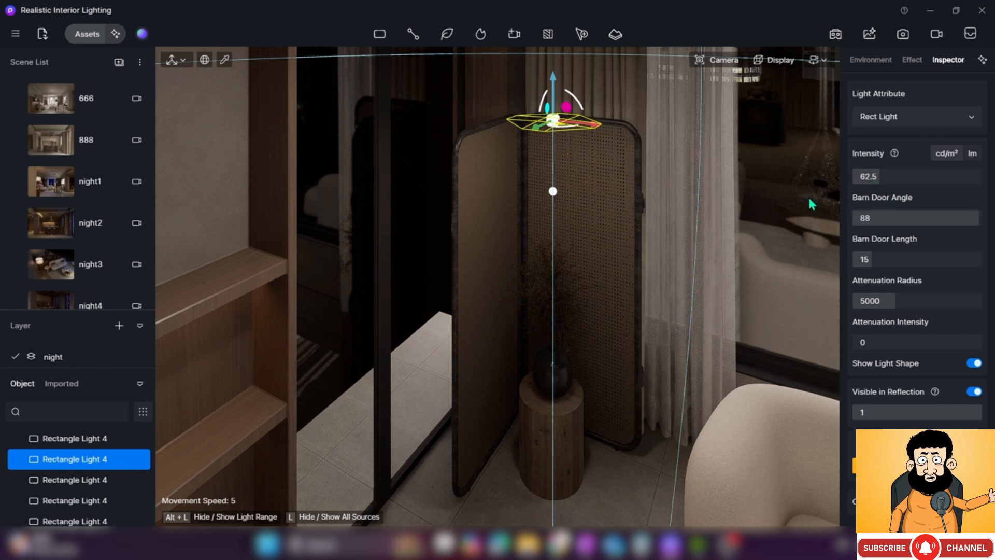
Reduce the intensity of the light above the vase to 19 and check it against the whole room
{"action": "right_click_drag", "start_coordinate": [669, 305], "coordinate": [642, 207]}
{"action": "right_click_drag", "start_coordinate": [590, 344], "coordinate": [626, 381]}
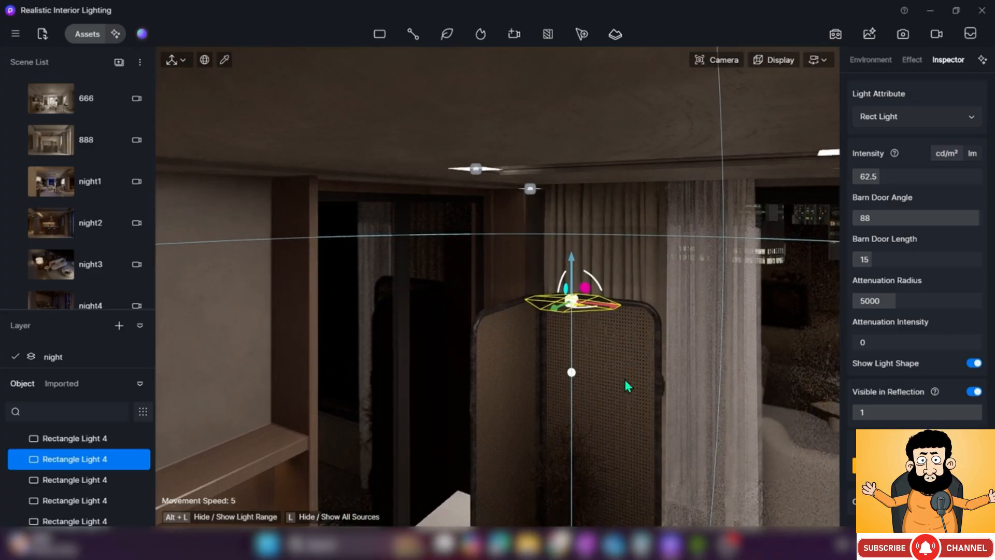
{"action": "key", "text": "q"}
{"action": "key", "text": "q"}
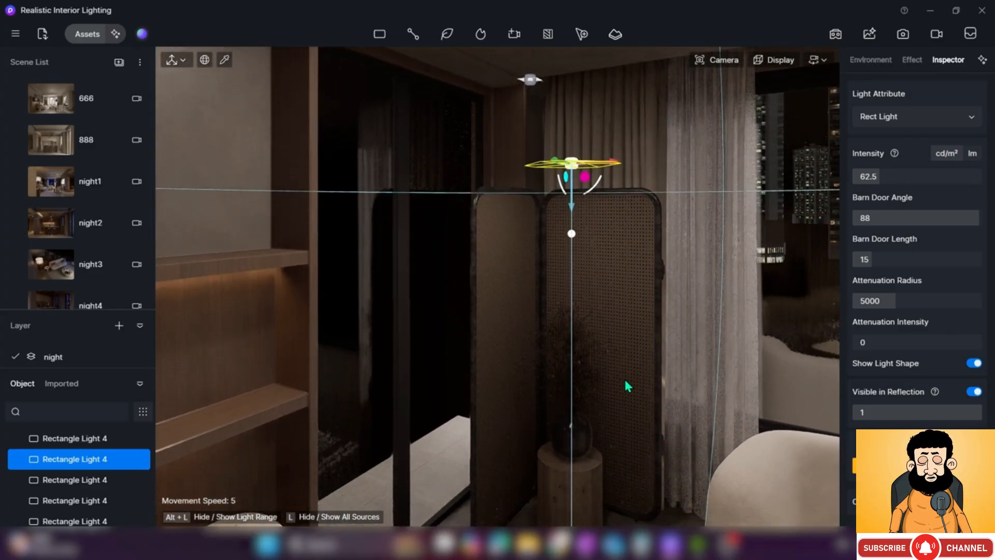
{"action": "scroll", "coordinate": [668, 374], "scroll_direction": "down", "scroll_amount": 4}
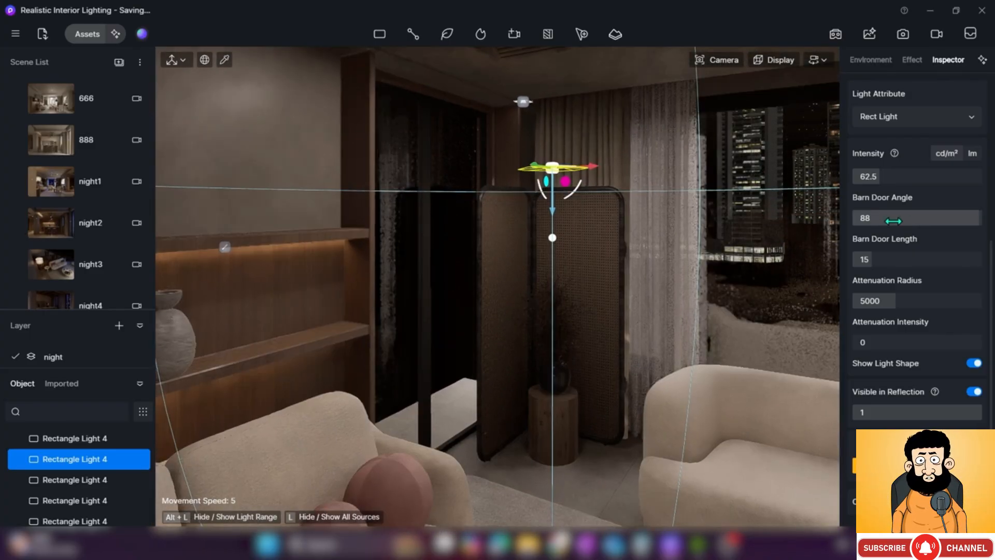
{"action": "left_click_drag", "start_coordinate": [879, 174], "coordinate": [861, 176]}
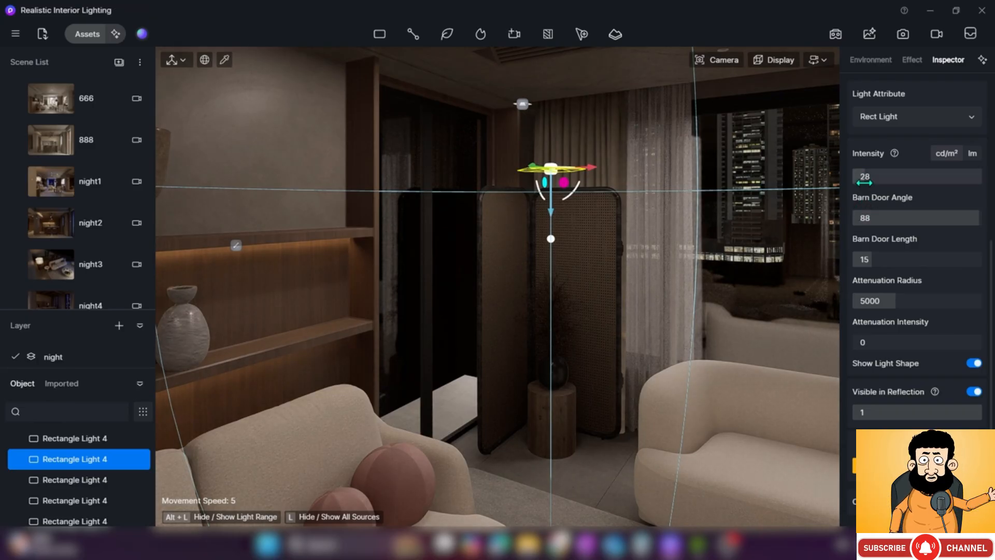
{"action": "left_click_drag", "start_coordinate": [863, 176], "coordinate": [860, 177]}
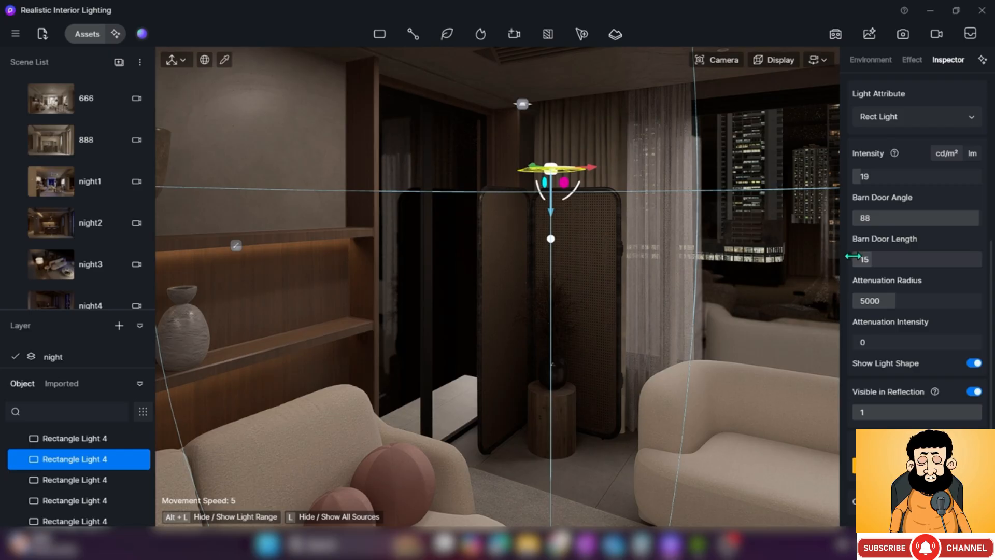
{"action": "key", "text": "s"}
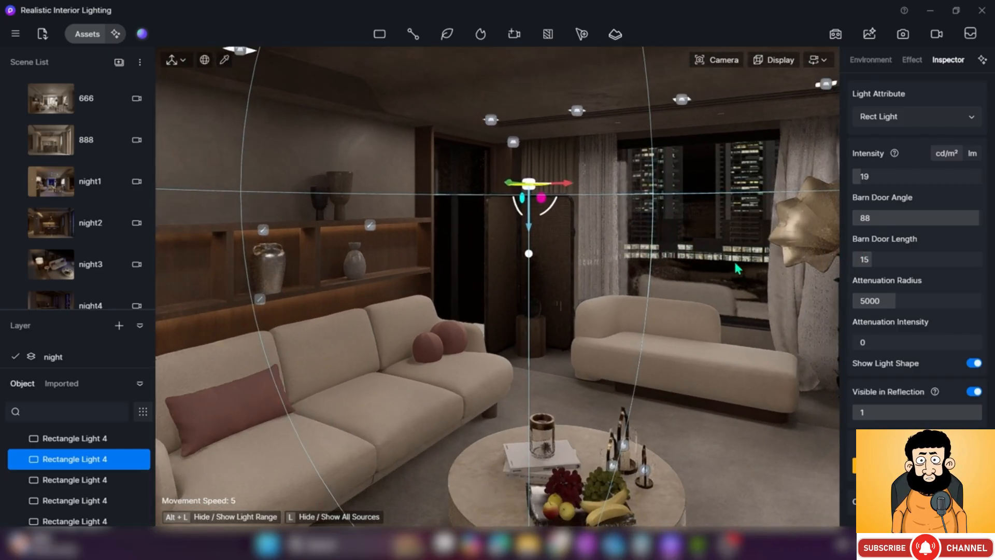
Duplicate the folding screen's light straight down to just above the plant vase and check the copy against the whole room
{"action": "left_click_drag", "start_coordinate": [531, 257], "coordinate": [537, 324]}
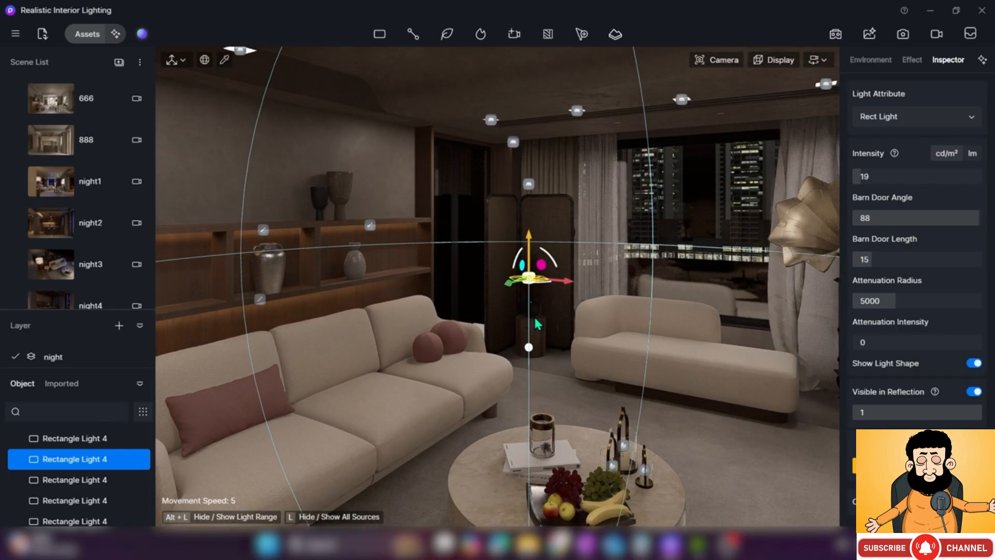
{"action": "left_click", "coordinate": [687, 338]}
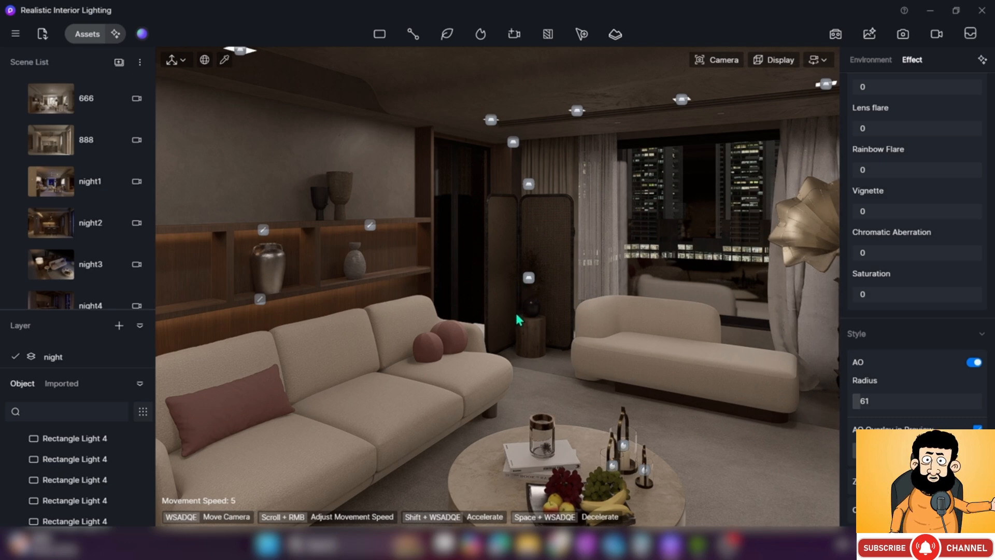
{"action": "key", "text": "s"}
{"action": "right_click_drag", "start_coordinate": [516, 315], "coordinate": [520, 311]}
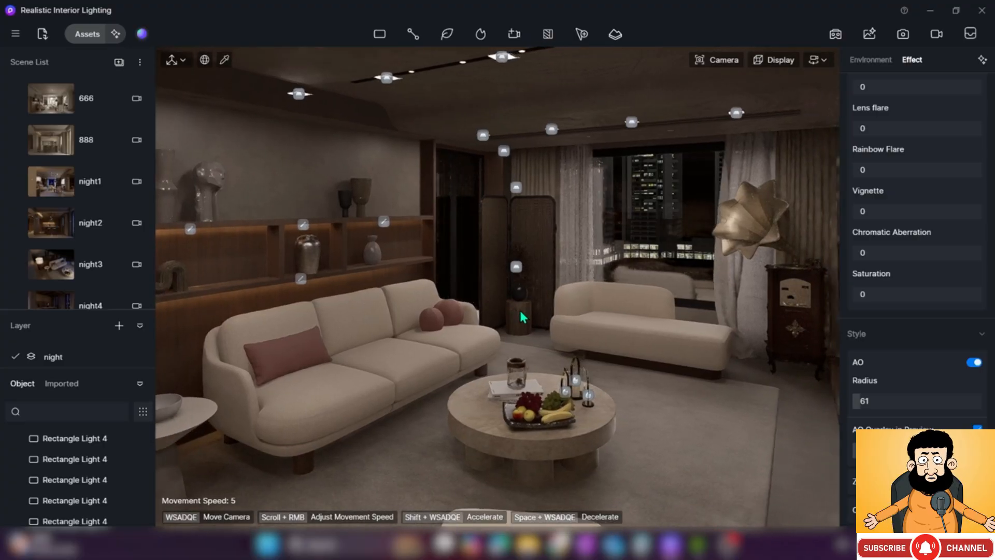
{"action": "key", "text": "s"}
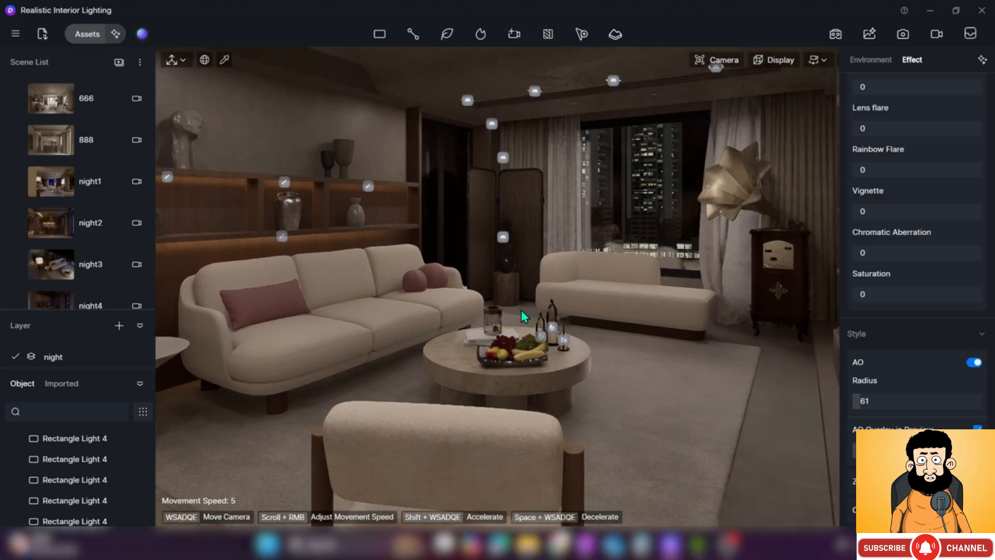
{"action": "key", "text": "s"}
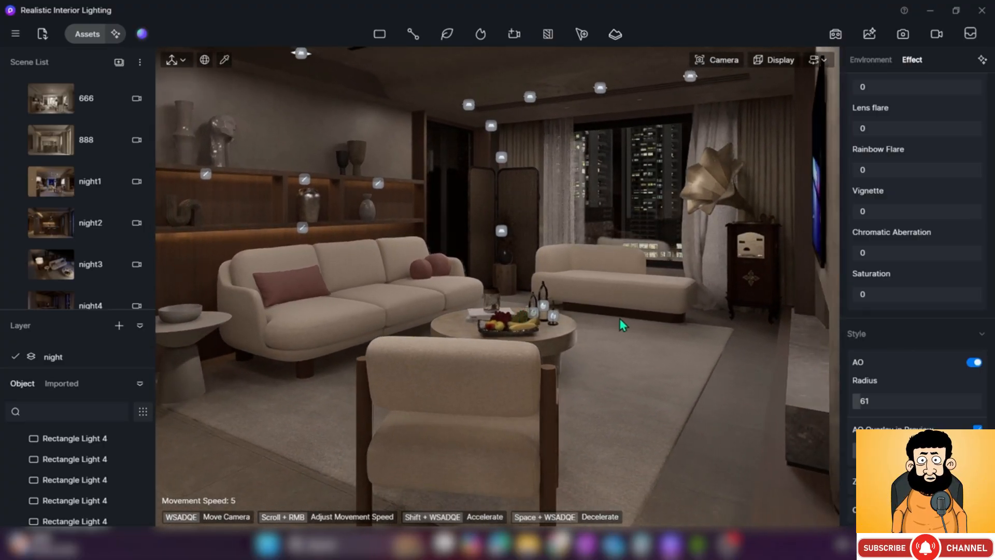
Set the emissive intensity of the wall-mounted TV's screen material to 4.5
{"action": "key", "text": "d"}
{"action": "key", "text": "w"}
{"action": "right_click_drag", "start_coordinate": [580, 313], "coordinate": [781, 321]}
{"action": "key", "text": "a"}
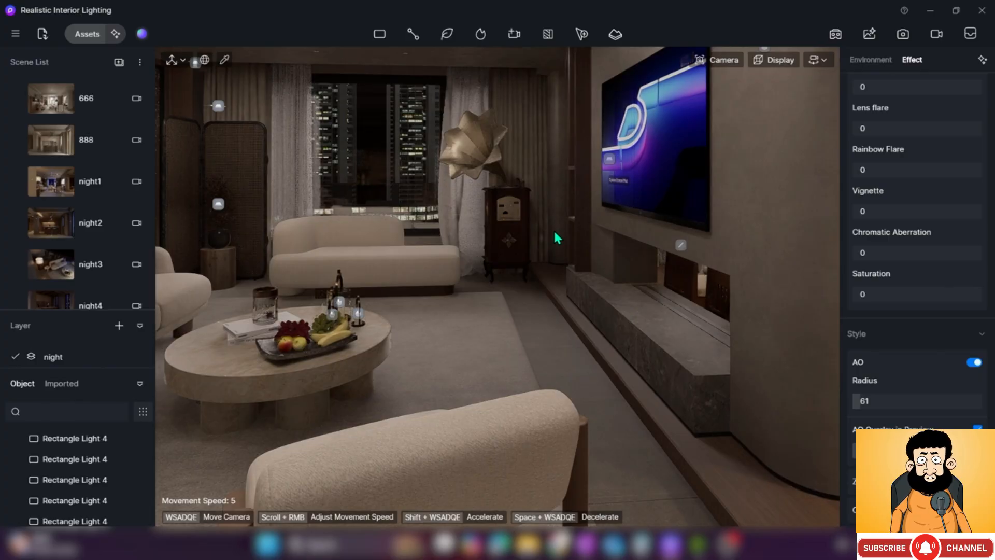
{"action": "left_click", "coordinate": [648, 138]}
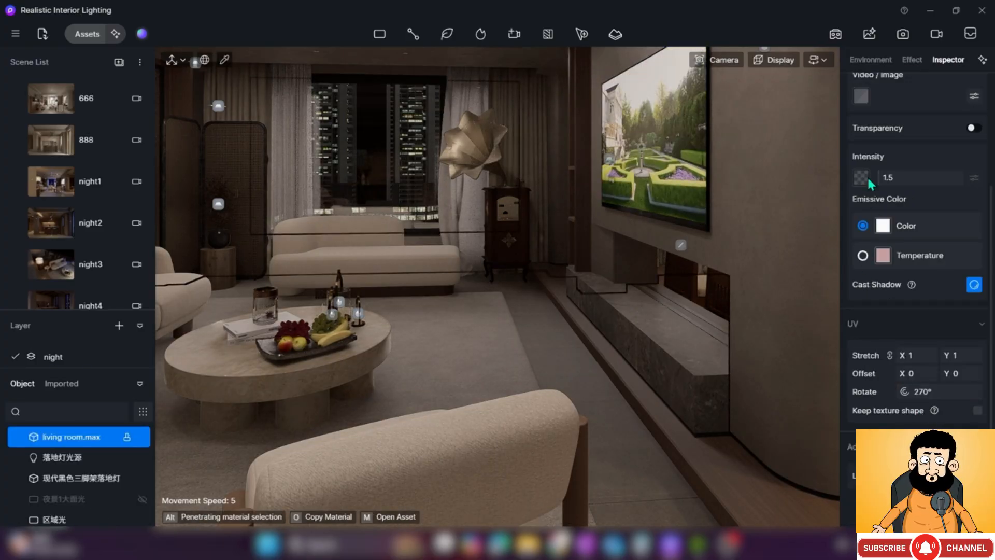
{"action": "left_click_drag", "start_coordinate": [883, 177], "coordinate": [888, 177]}
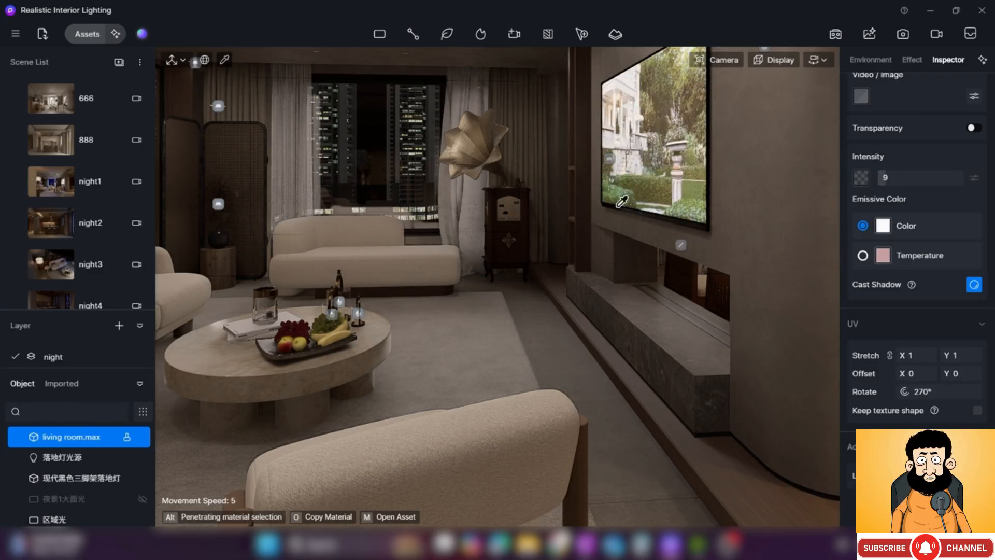
{"action": "right_click_drag", "start_coordinate": [518, 331], "coordinate": [396, 344]}
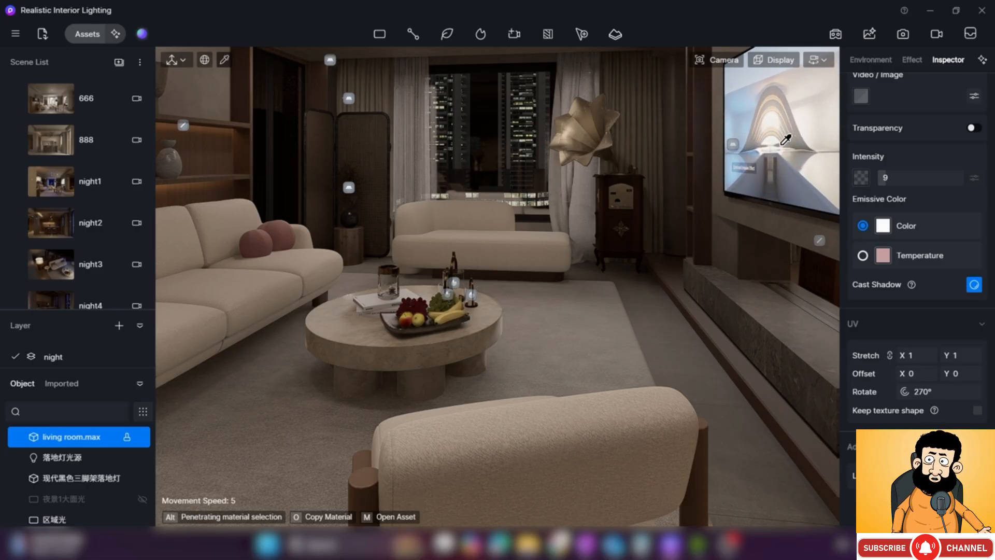
{"action": "left_click_drag", "start_coordinate": [884, 183], "coordinate": [880, 184]}
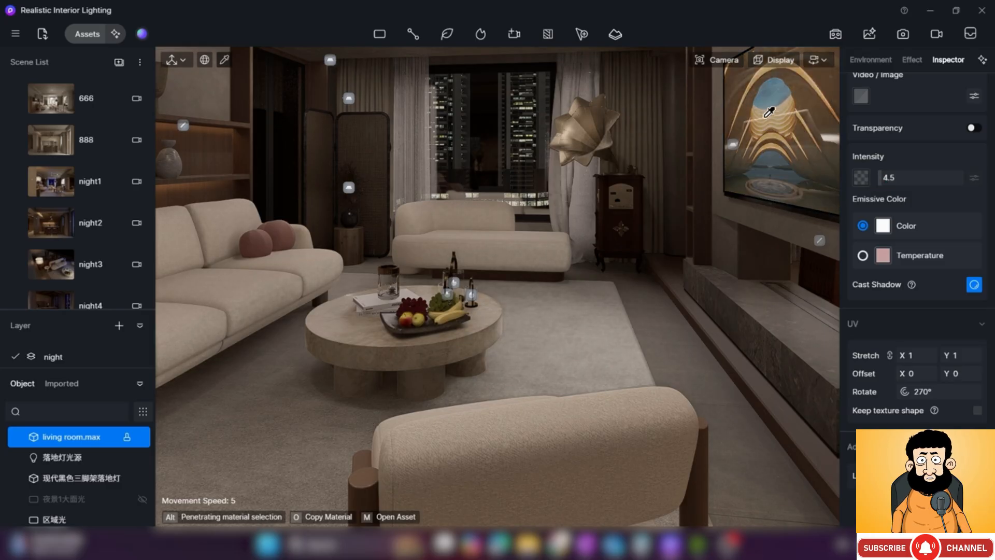
Set the intensity of the large rectangular area light above the building to 9
{"action": "right_click_drag", "start_coordinate": [603, 275], "coordinate": [503, 222]}
{"action": "key", "text": "Escape"}
{"action": "key", "text": "q"}
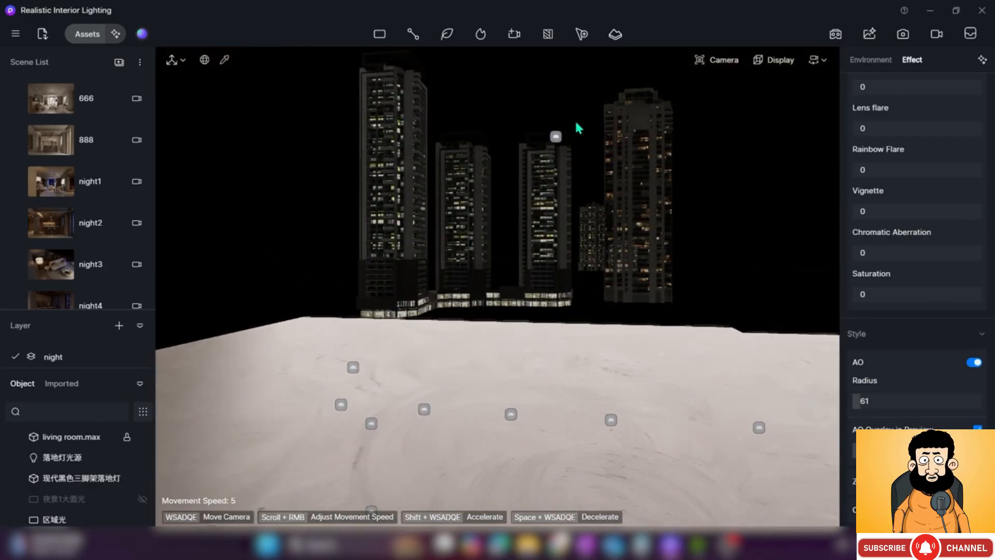
{"action": "left_click", "coordinate": [555, 138]}
{"action": "left_click", "coordinate": [853, 176]}
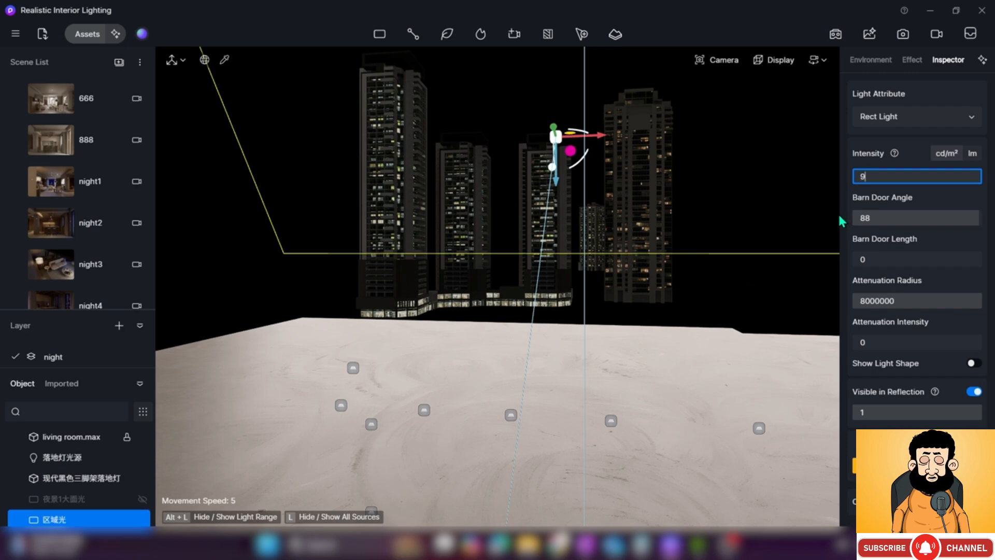
{"action": "key", "text": "Return"}
Examine the living room's overall brightness under the large overhead area light, from the windows to the shelf wall
{"action": "key", "text": "e"}
{"action": "key", "text": "e"}
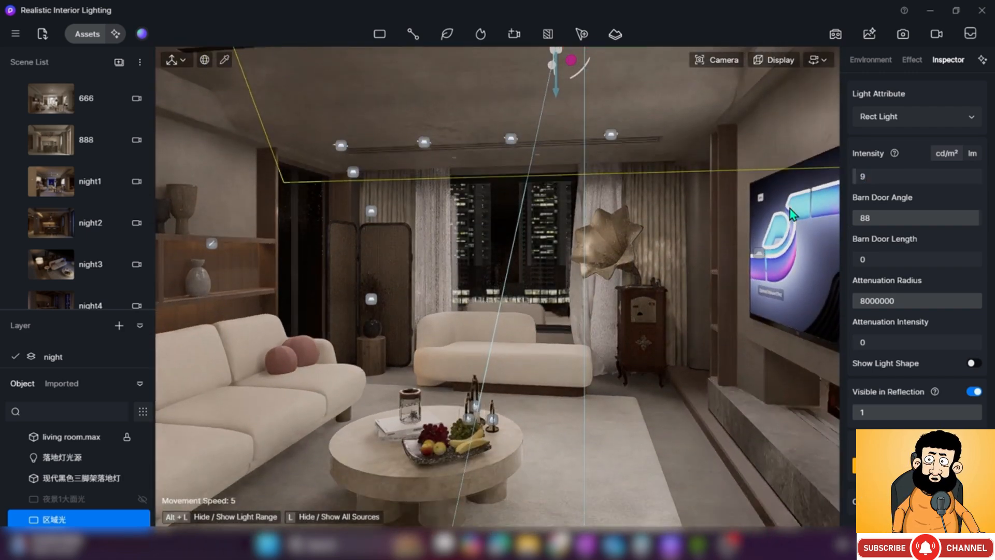
{"action": "key", "text": "s"}
{"action": "right_click_drag", "start_coordinate": [789, 208], "coordinate": [788, 228]}
{"action": "right_click_drag", "start_coordinate": [728, 224], "coordinate": [622, 224]}
{"action": "key", "text": "s"}
{"action": "right_click_drag", "start_coordinate": [682, 224], "coordinate": [699, 189]}
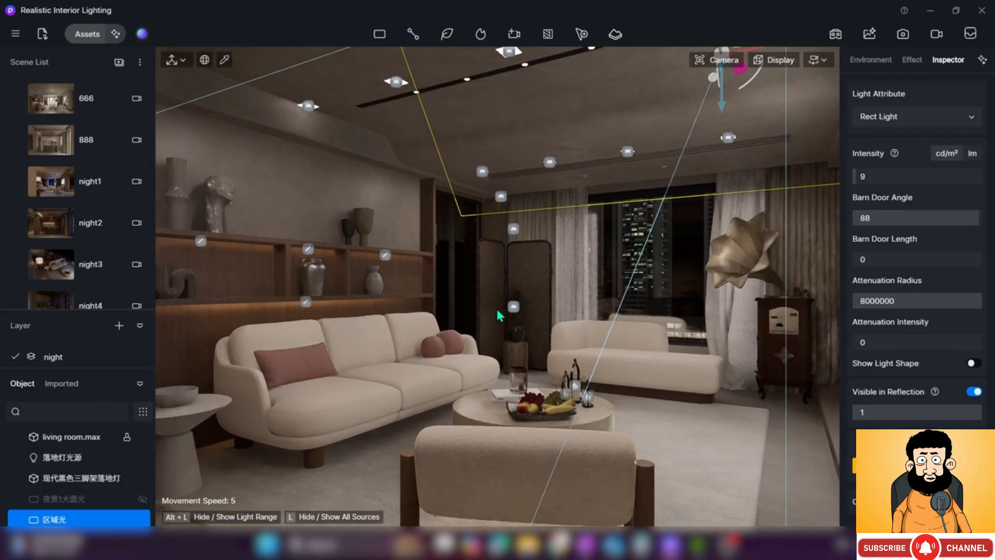
{"action": "right_click_drag", "start_coordinate": [440, 306], "coordinate": [393, 306]}
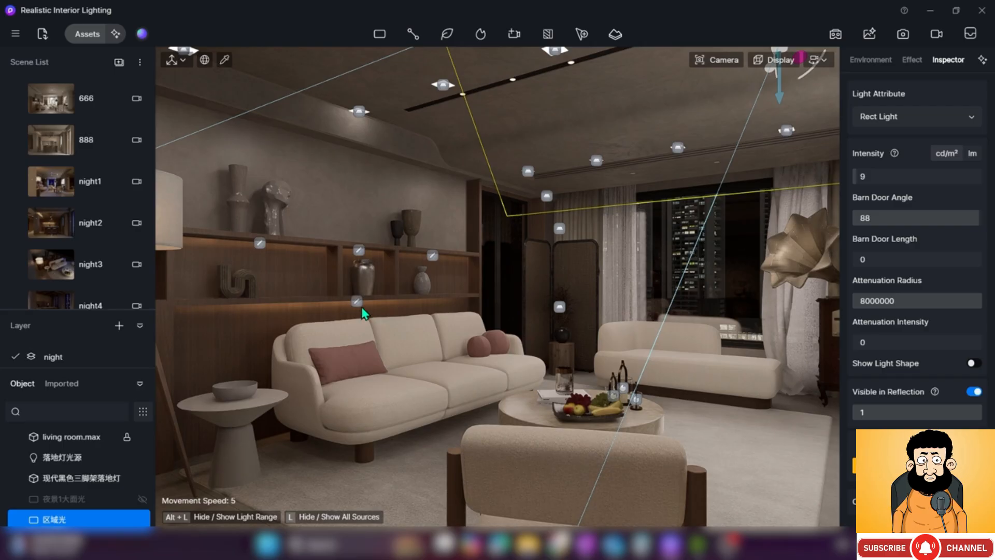
Turn off the visible light shape for the four rectangle lights beside the recessed ceiling track
{"action": "right_click_drag", "start_coordinate": [392, 307], "coordinate": [443, 122]}
{"action": "key", "text": "w"}
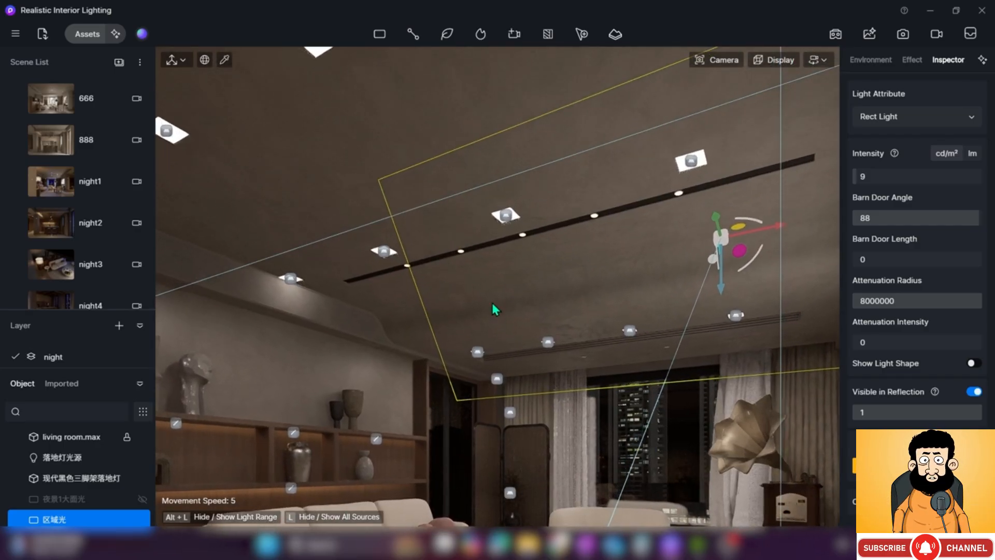
{"action": "left_click", "coordinate": [648, 441]}
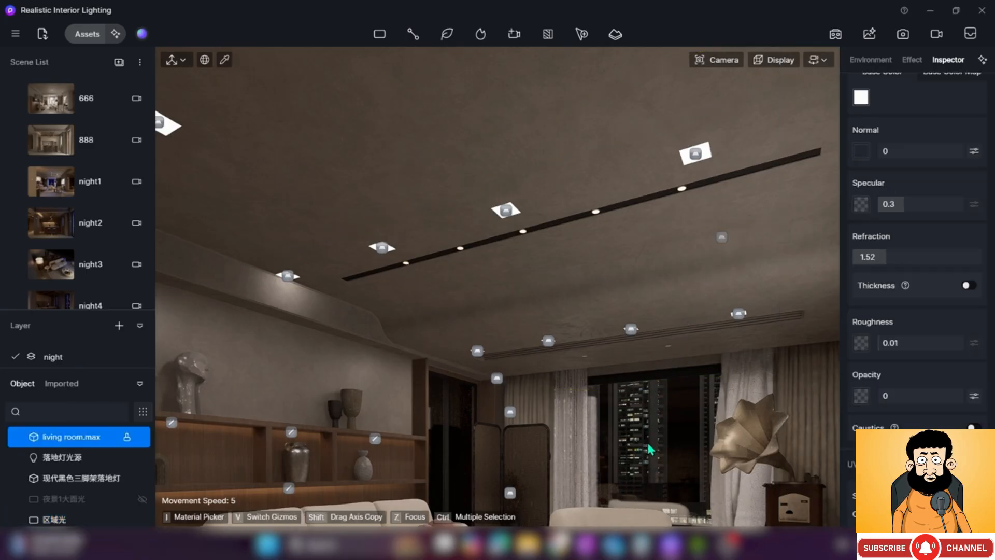
{"action": "key", "text": "Escape"}
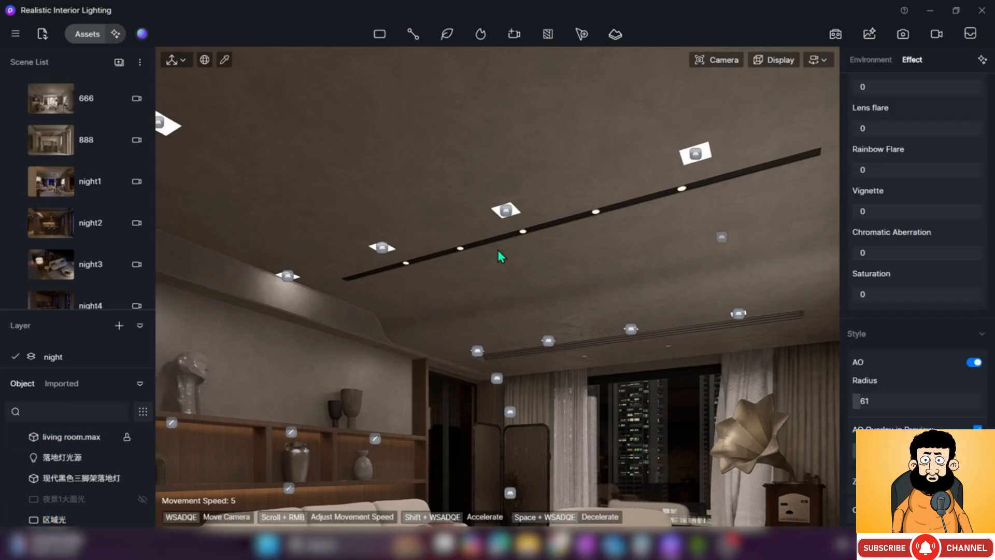
{"action": "left_click", "coordinate": [506, 211]}
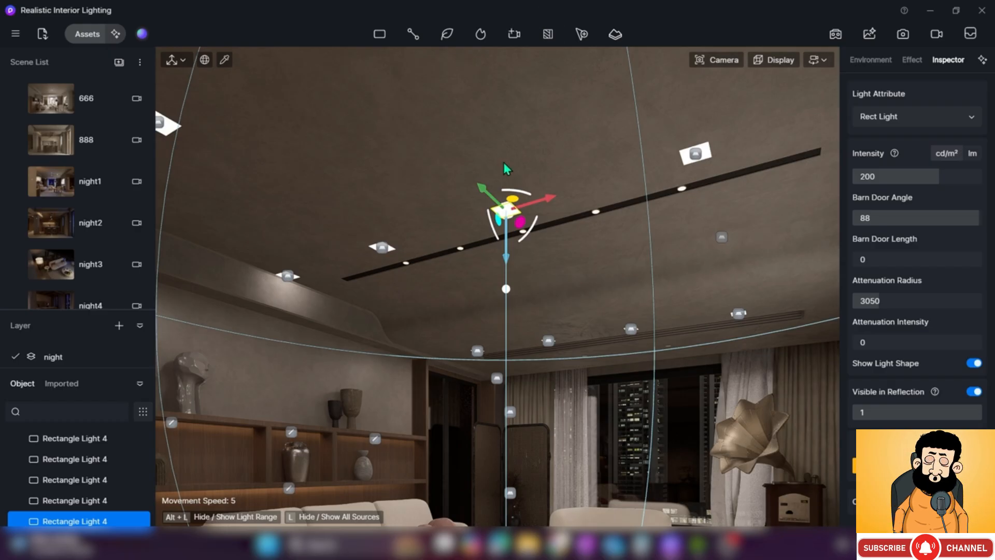
{"action": "left_click", "coordinate": [383, 250], "text": "shift"}
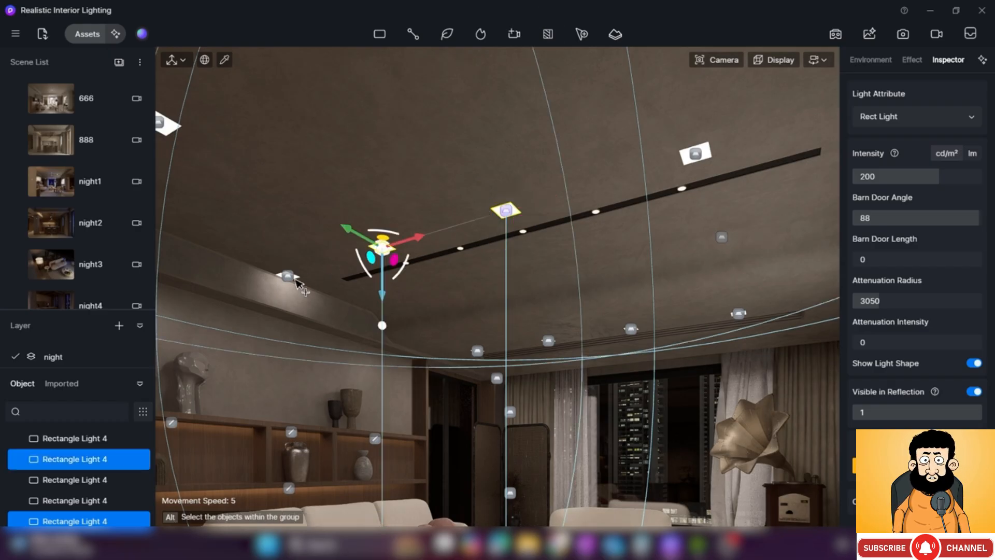
{"action": "left_click", "coordinate": [288, 278], "text": "shift"}
{"action": "left_click", "coordinate": [696, 155], "text": "shift"}
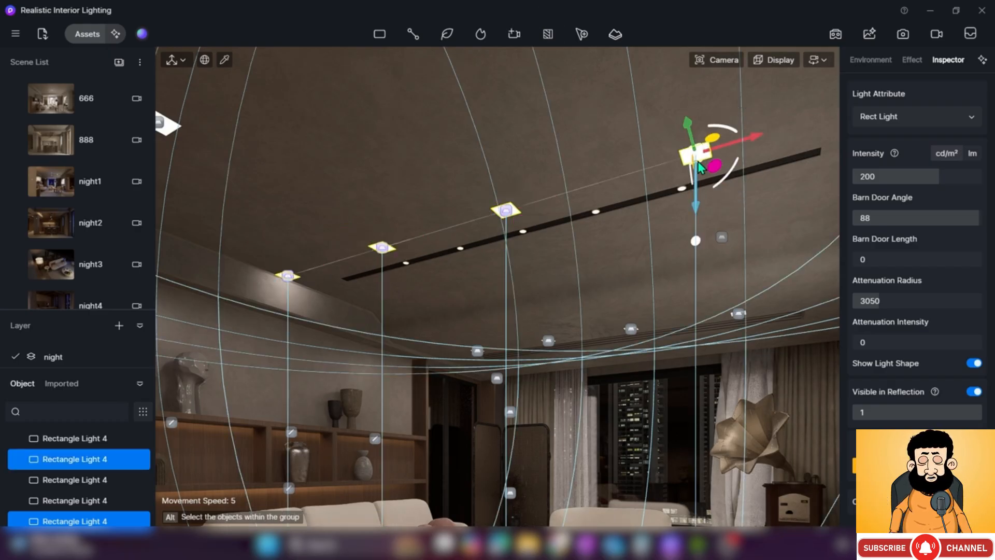
{"action": "left_click", "coordinate": [972, 364]}
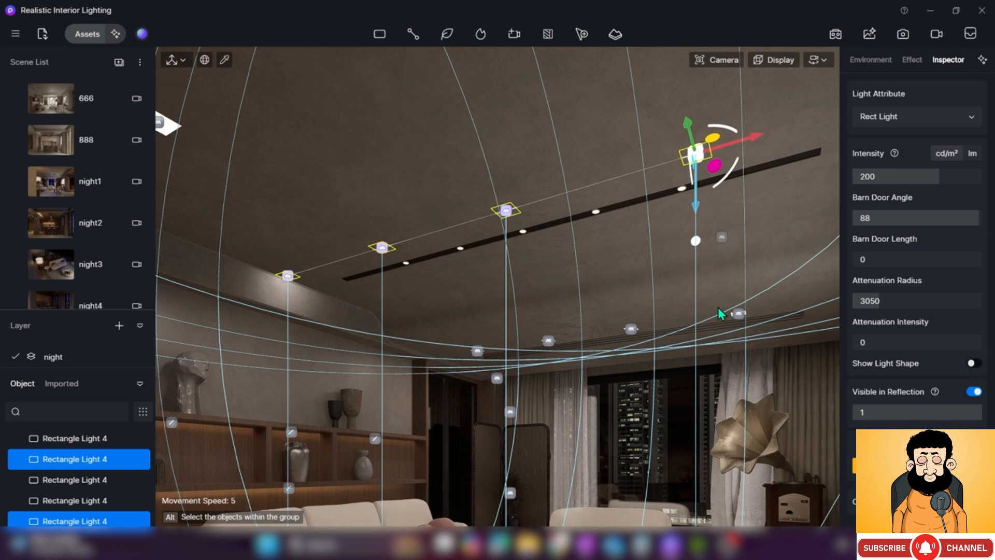
Turn off the visible light shape for the four rectangle lights along the ceiling vent near the window
{"action": "left_click", "coordinate": [739, 313]}
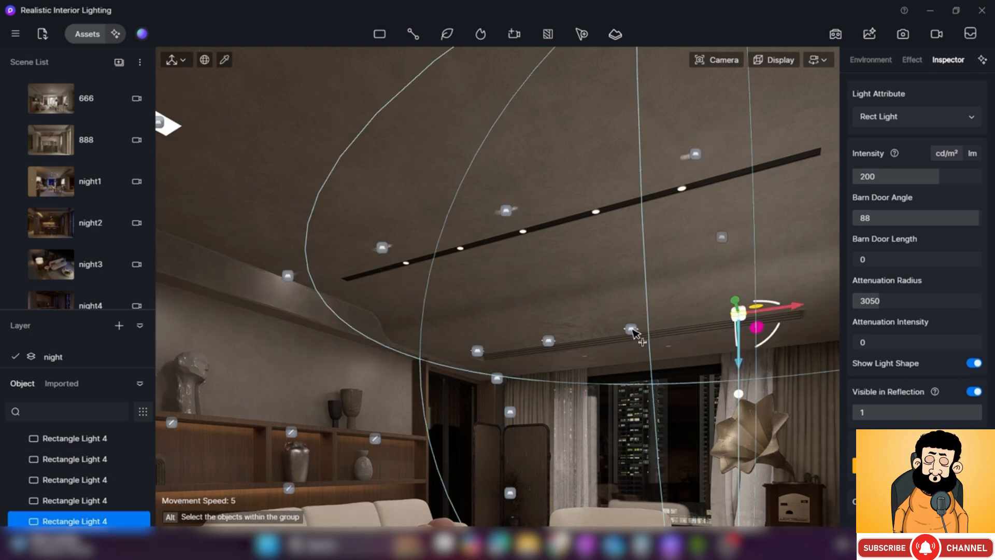
{"action": "left_click", "coordinate": [631, 330], "text": "shift"}
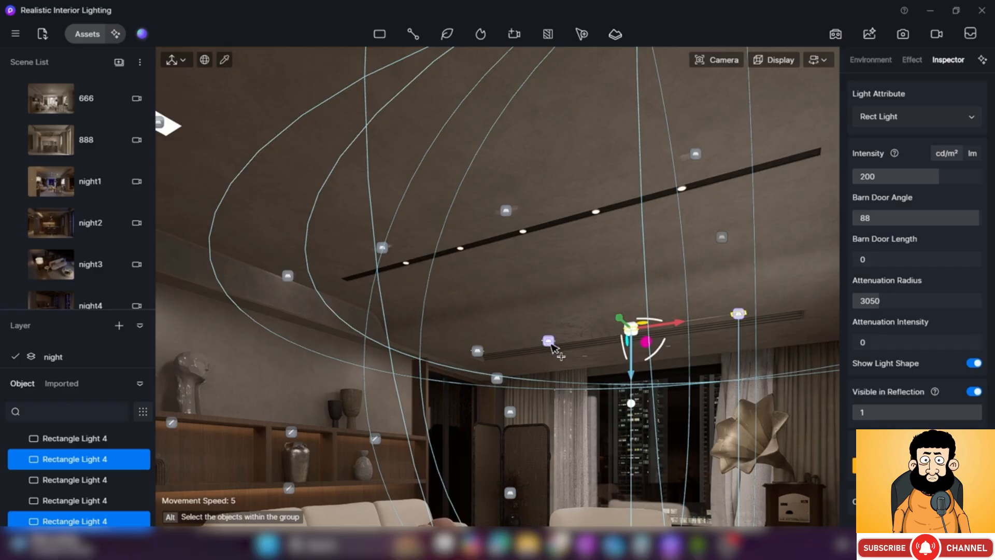
{"action": "left_click", "coordinate": [549, 342], "text": "shift"}
{"action": "left_click", "coordinate": [479, 353], "text": "shift"}
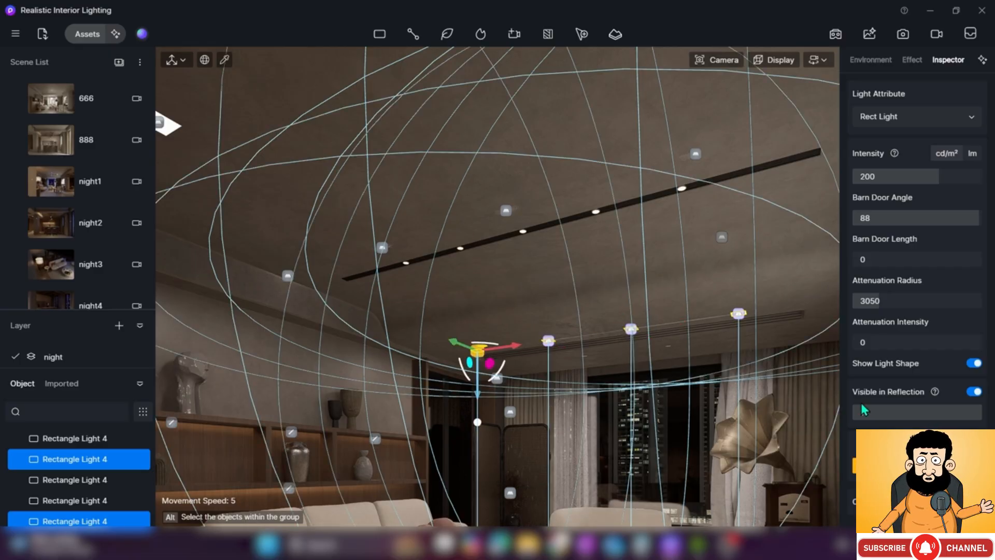
{"action": "left_click", "coordinate": [972, 366]}
Select the rectangle lights in the remaining ceiling row whose light shapes are still visible
{"action": "right_click_drag", "start_coordinate": [695, 360], "coordinate": [641, 356]}
{"action": "left_click", "coordinate": [555, 293]}
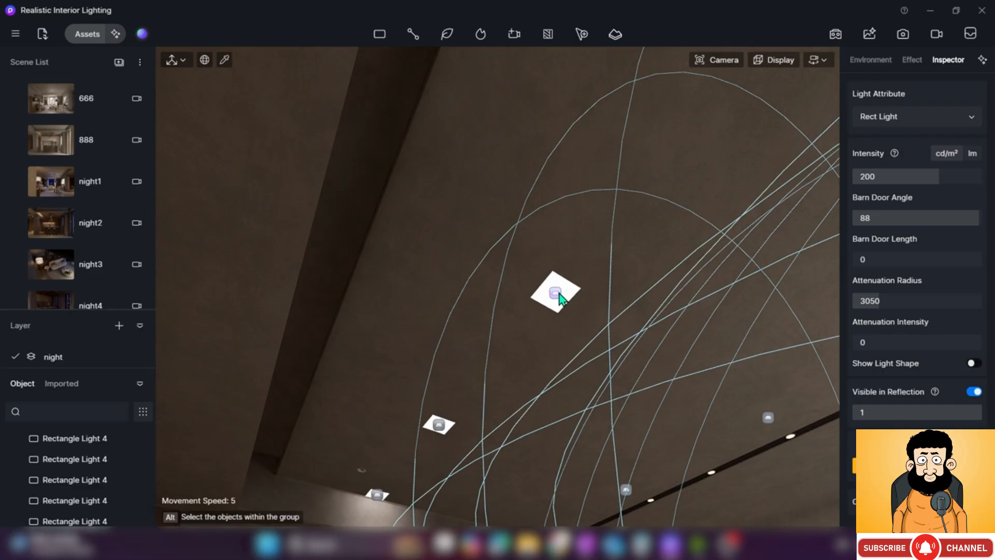
{"action": "left_click", "coordinate": [438, 426], "text": "shift"}
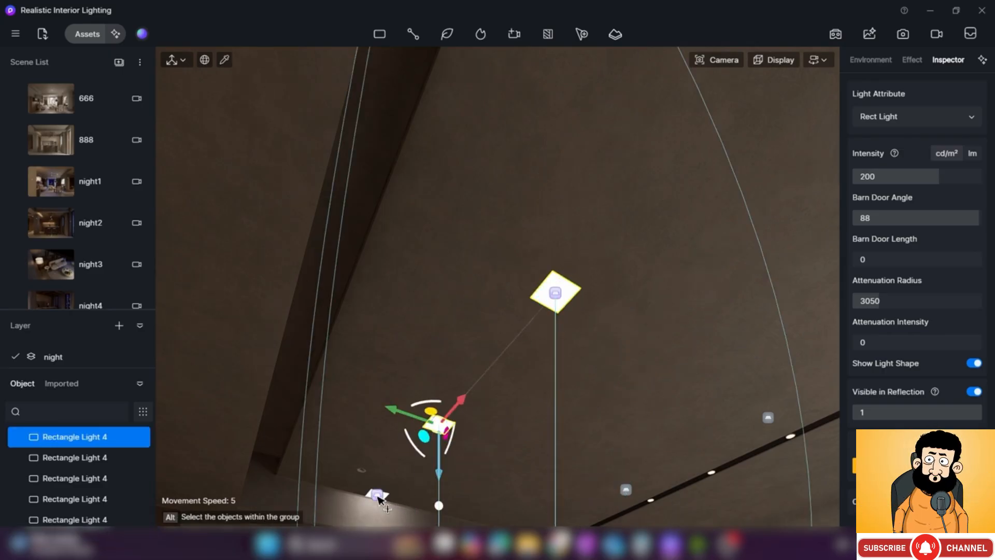
Add the remaining square ceiling lights to the selection, turn off Show Light Shape for them, and deselect
{"action": "left_click", "coordinate": [378, 496], "text": "shift"}
{"action": "right_click_drag", "start_coordinate": [488, 477], "coordinate": [539, 425]}
{"action": "left_click_drag", "start_coordinate": [618, 317], "coordinate": [641, 268], "text": "shift"}
{"action": "right_click_drag", "start_coordinate": [652, 282], "coordinate": [673, 242]}
{"action": "left_click", "coordinate": [491, 309], "text": "shift"}
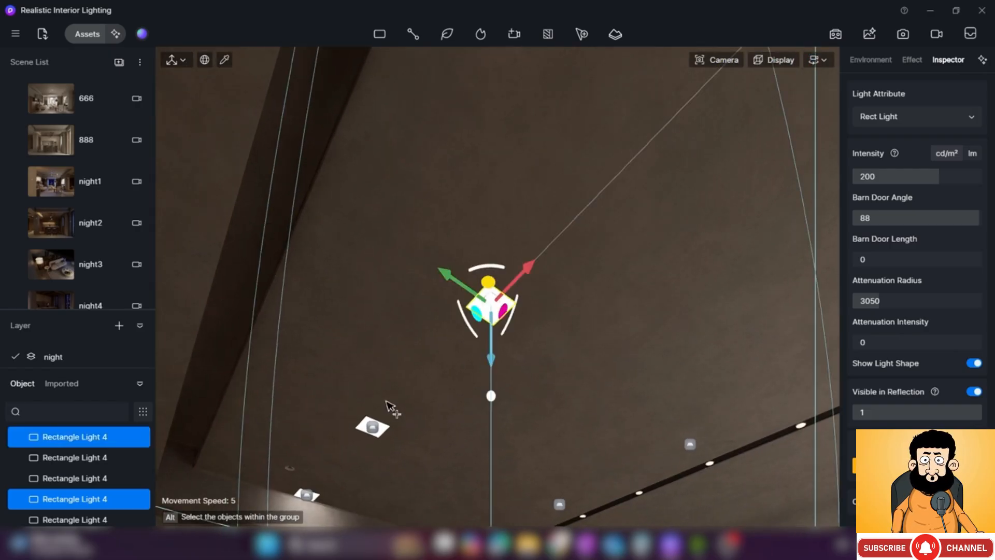
{"action": "left_click", "coordinate": [372, 427], "text": "shift"}
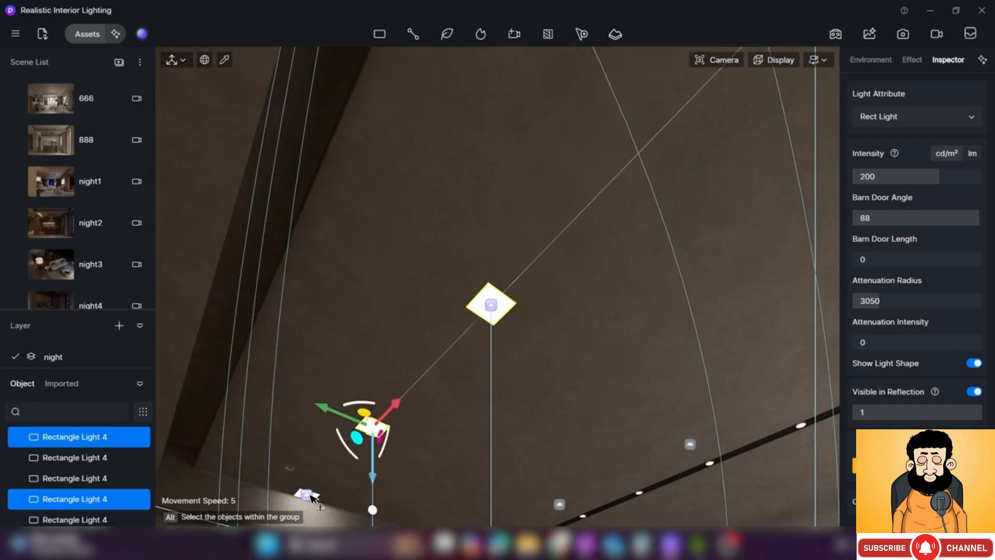
{"action": "left_click", "coordinate": [310, 495], "text": "shift"}
{"action": "left_click", "coordinate": [973, 364]}
{"action": "right_click_drag", "start_coordinate": [525, 357], "coordinate": [543, 242]}
{"action": "left_click", "coordinate": [543, 243]}
Set the camera to perspective view while framing the round lamps in the black ceiling track
{"action": "scroll", "coordinate": [537, 297], "scroll_direction": "up", "scroll_amount": 5}
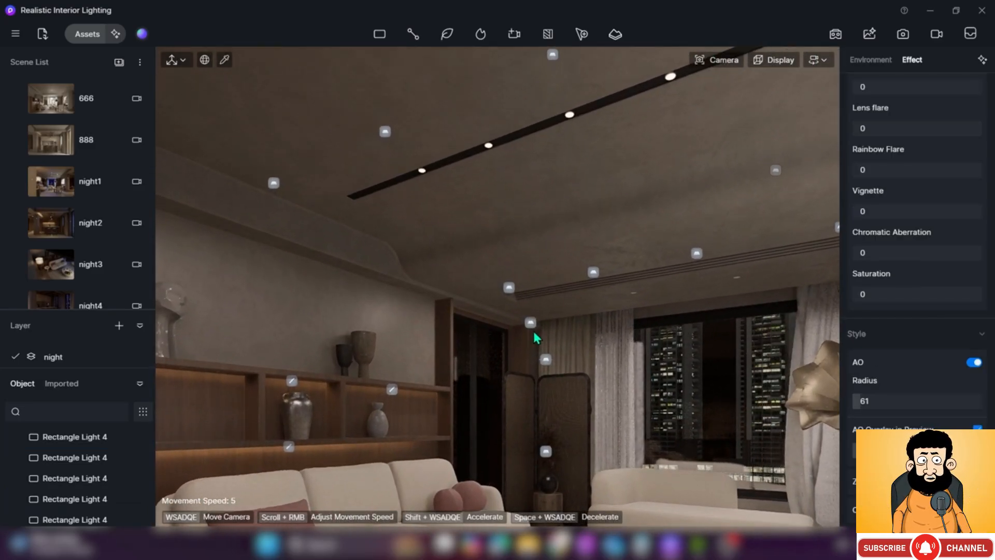
{"action": "scroll", "coordinate": [534, 334], "scroll_direction": "up", "scroll_amount": 5}
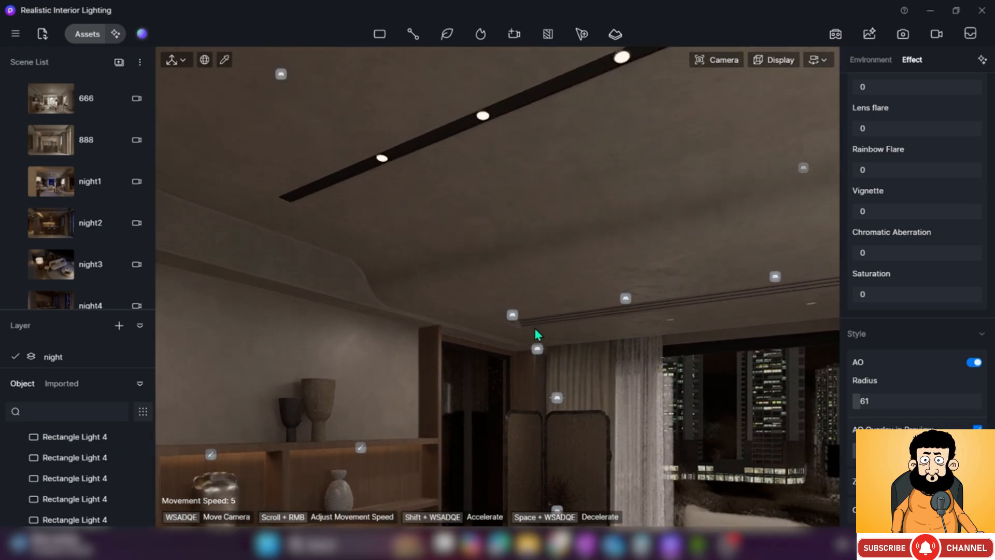
{"action": "scroll", "coordinate": [536, 334], "scroll_direction": "up", "scroll_amount": 2}
{"action": "right_click_drag", "start_coordinate": [537, 339], "coordinate": [482, 558]}
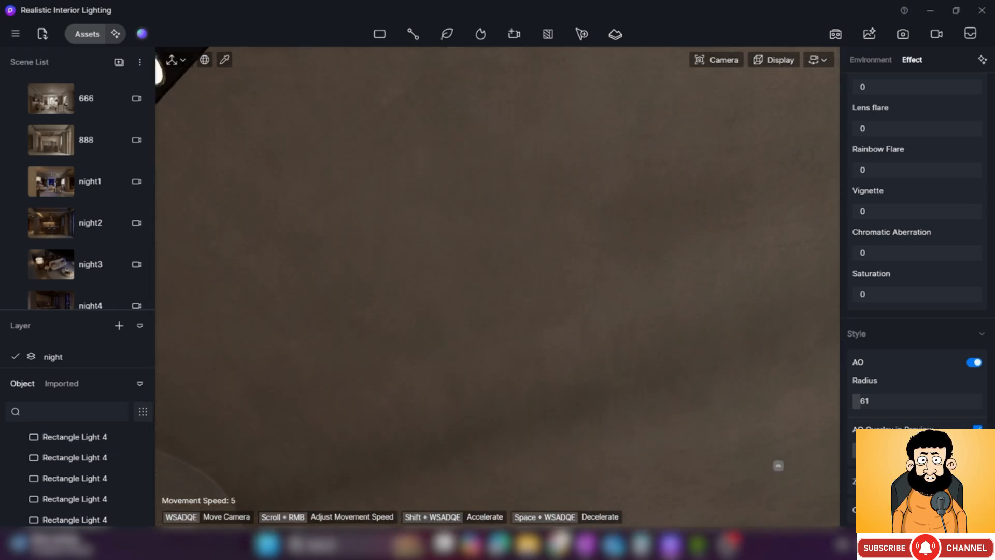
{"action": "key", "text": "s"}
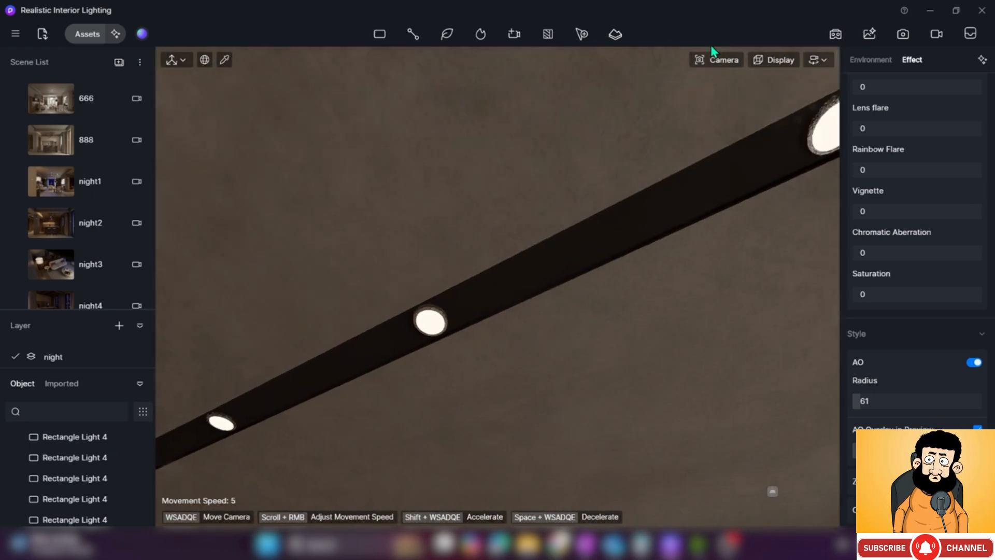
{"action": "left_click", "coordinate": [713, 60]}
{"action": "left_click", "coordinate": [694, 346]}
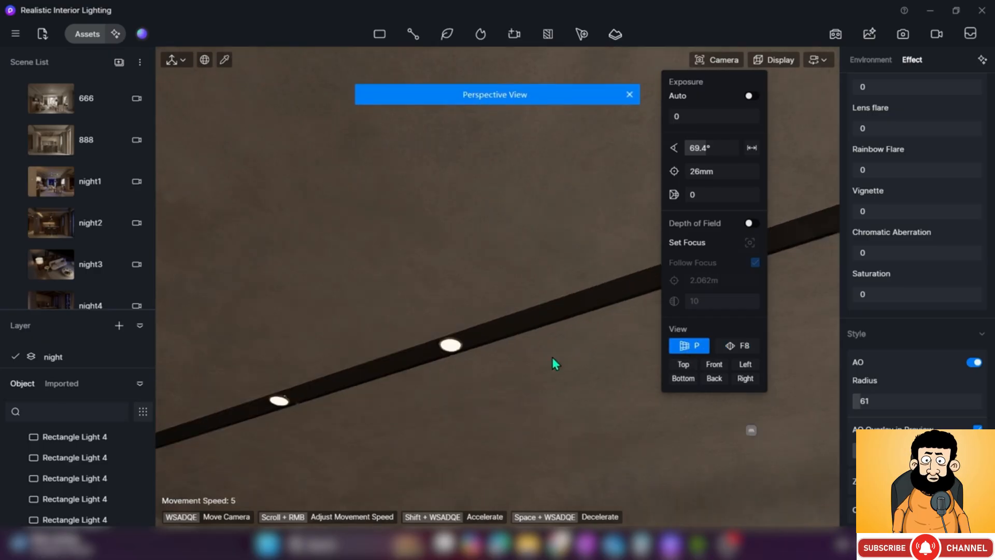
Pick the emissive material of the round track lamps and set its emissive intensity to 21.1
{"action": "left_click", "coordinate": [490, 412]}
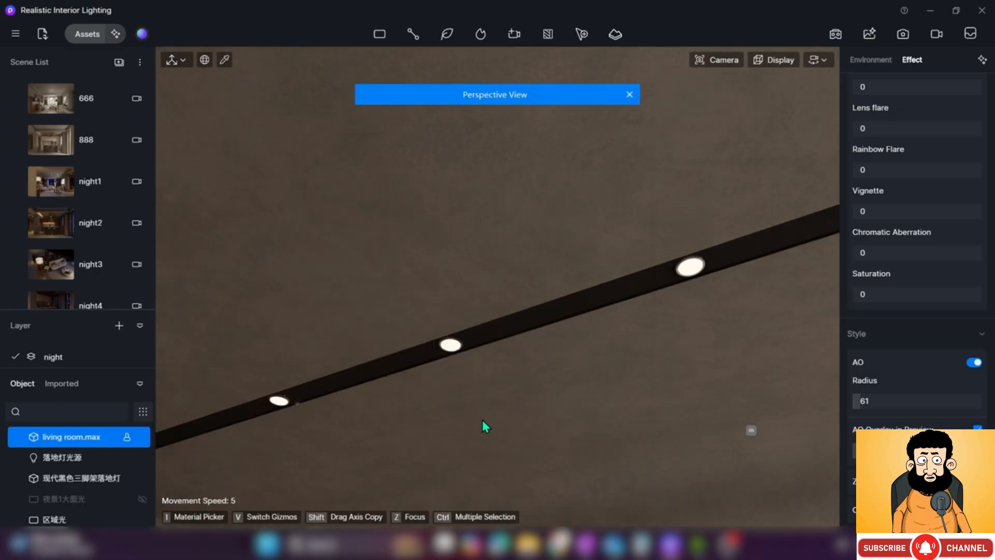
{"action": "key", "text": "i"}
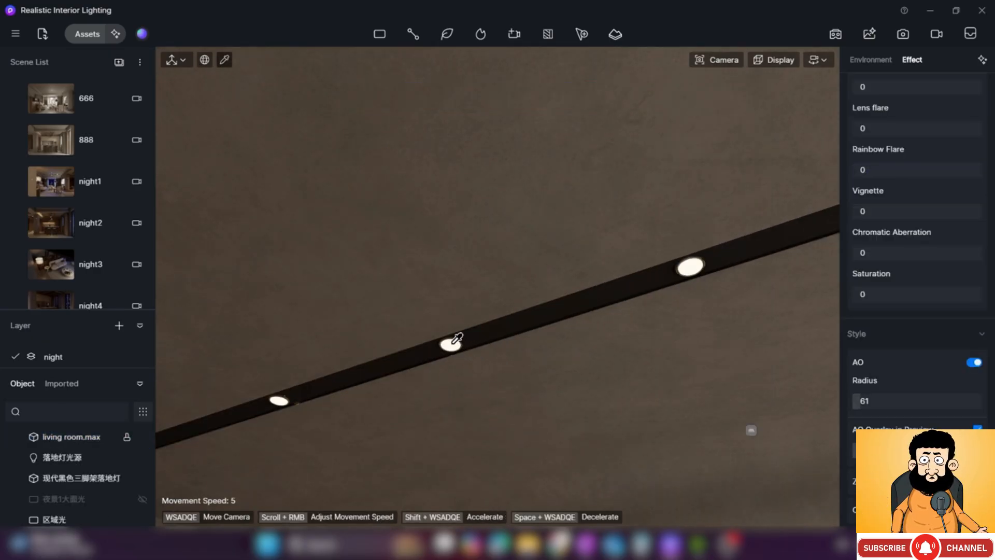
{"action": "left_click", "coordinate": [454, 341]}
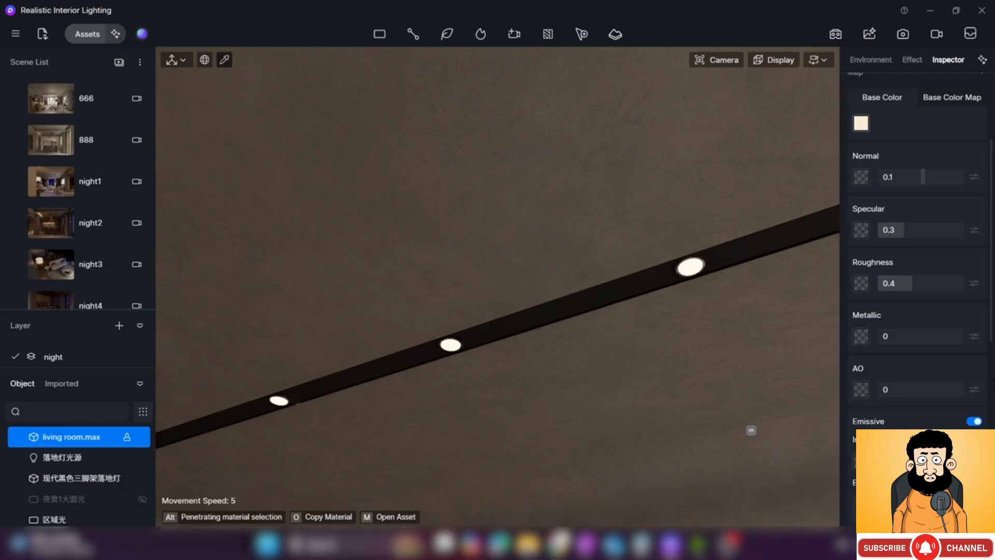
{"action": "scroll", "coordinate": [864, 356], "scroll_direction": "down", "scroll_amount": 2}
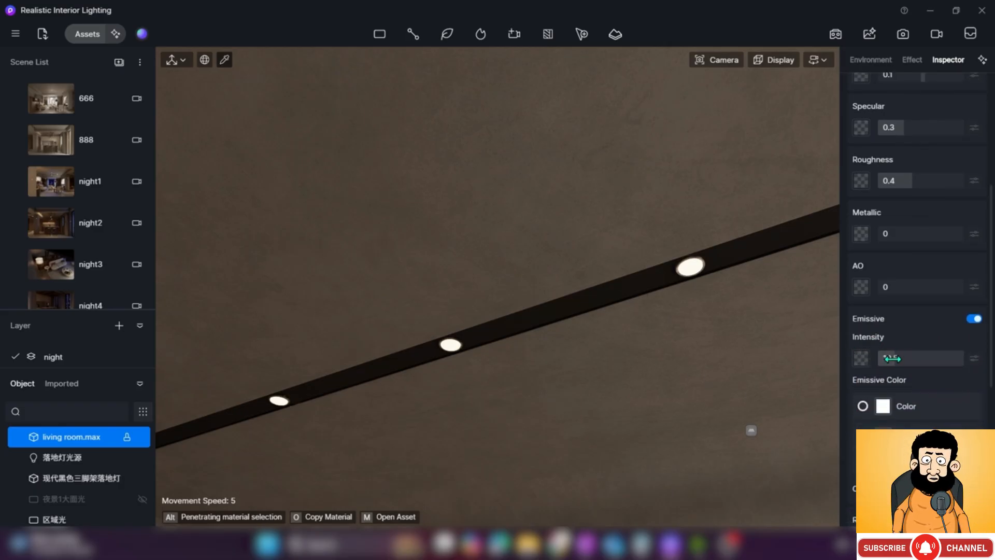
{"action": "left_click_drag", "start_coordinate": [887, 358], "coordinate": [877, 356]}
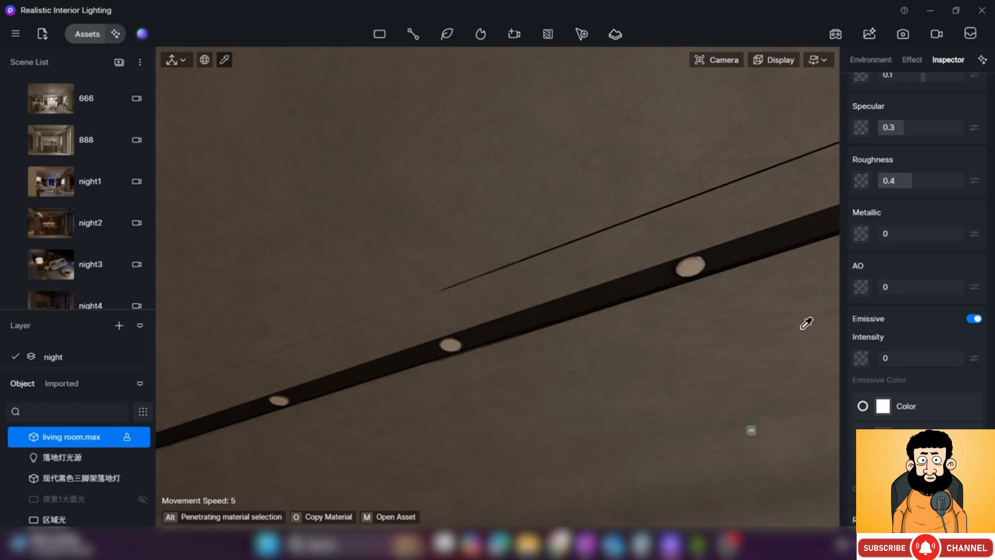
{"action": "left_click_drag", "start_coordinate": [880, 358], "coordinate": [895, 357]}
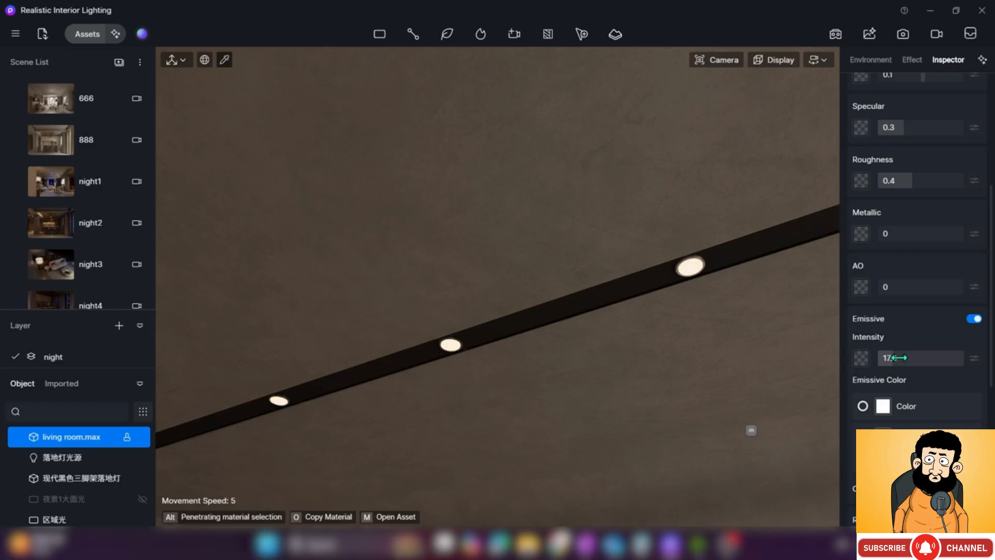
Pick the glass lens material of the recessed ceiling downlight for inspection
{"action": "right_click_drag", "start_coordinate": [674, 249], "coordinate": [584, 194]}
{"action": "key", "text": "a"}
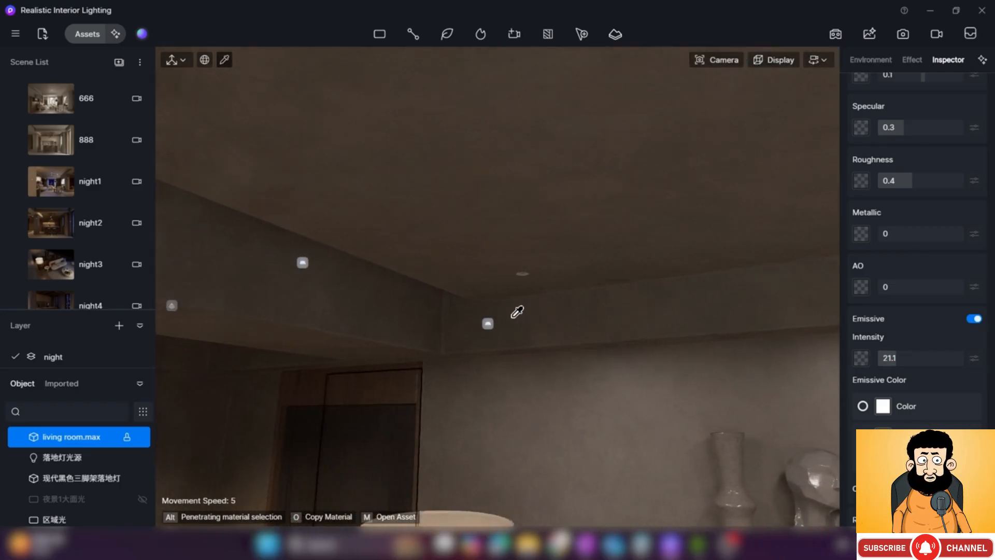
{"action": "key", "text": "w"}
{"action": "right_click_drag", "start_coordinate": [550, 313], "coordinate": [658, 293]}
{"action": "key", "text": "w"}
{"action": "middle_click_drag", "start_coordinate": [468, 322], "coordinate": [448, 253]}
{"action": "right_click_drag", "start_coordinate": [449, 253], "coordinate": [437, 178]}
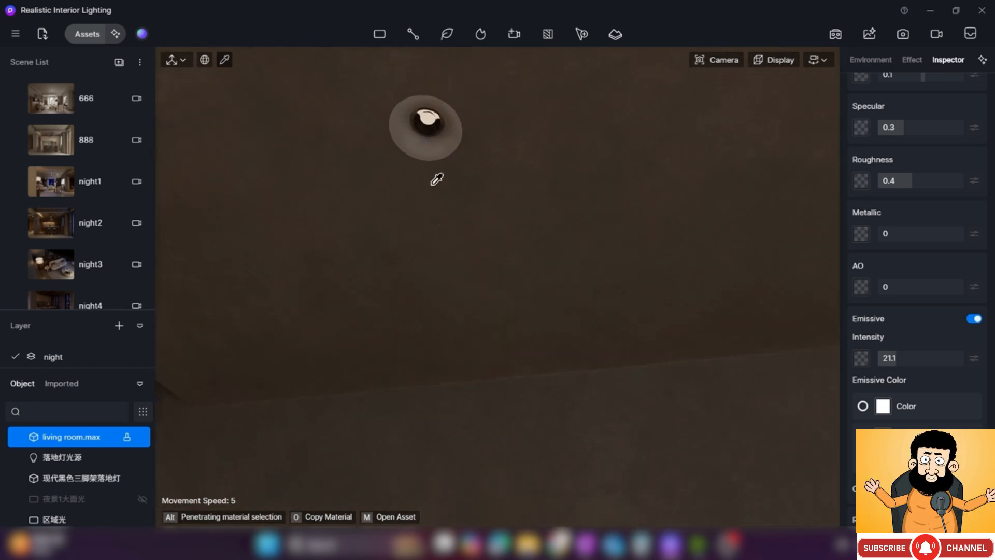
{"action": "left_click", "coordinate": [437, 111]}
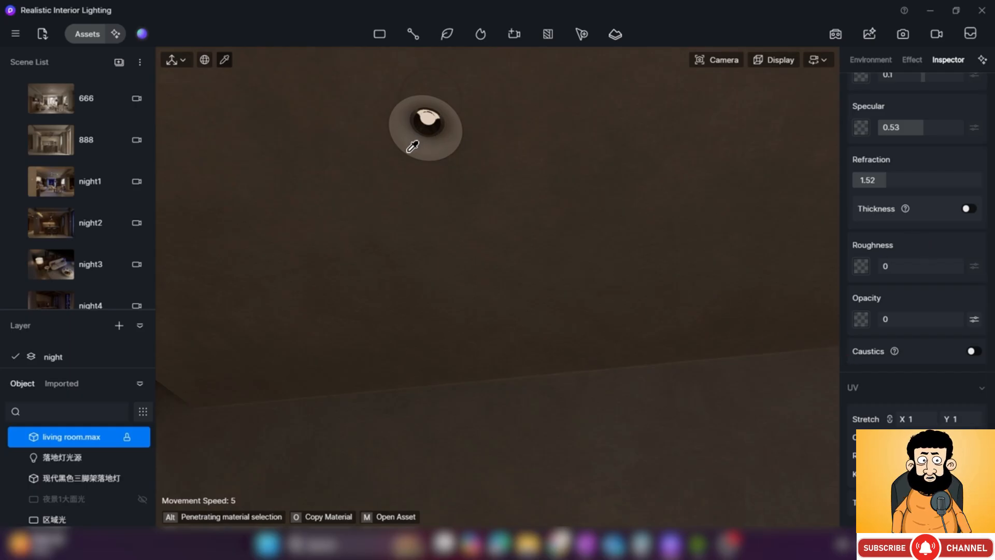
Examine the downlight up close along with its lens material template and settings, and leave the material picker
{"action": "scroll", "coordinate": [413, 147], "scroll_direction": "up", "scroll_amount": 5}
{"action": "right_click_drag", "start_coordinate": [413, 146], "coordinate": [414, 169]}
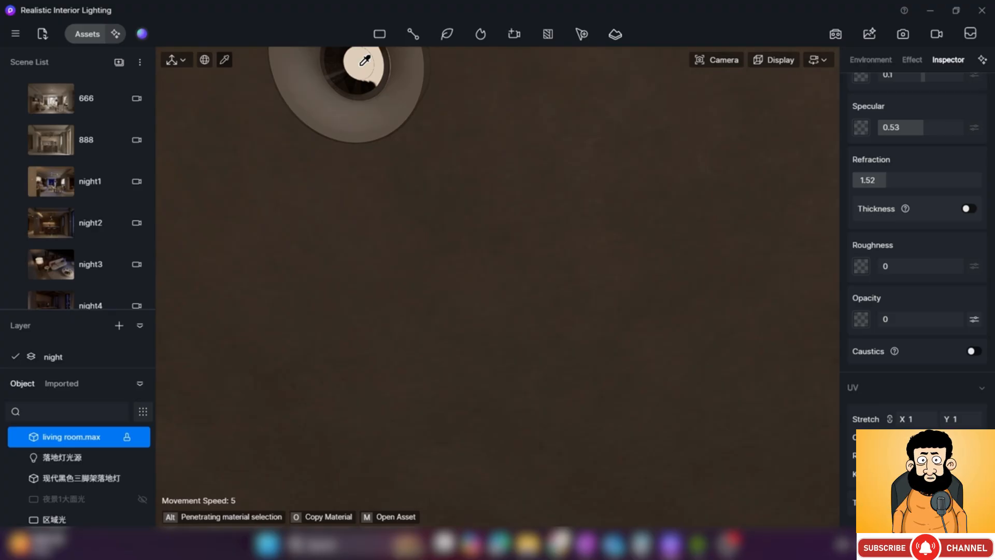
{"action": "left_click_drag", "start_coordinate": [992, 269], "coordinate": [992, 146]}
{"action": "key", "text": "a"}
{"action": "key", "text": "d"}
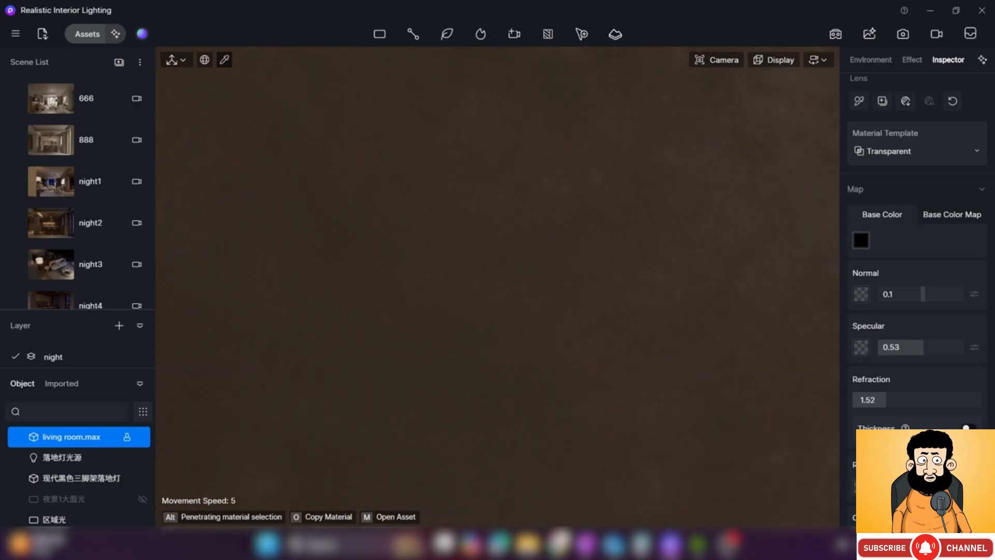
{"action": "key", "text": "s"}
{"action": "key", "text": "d"}
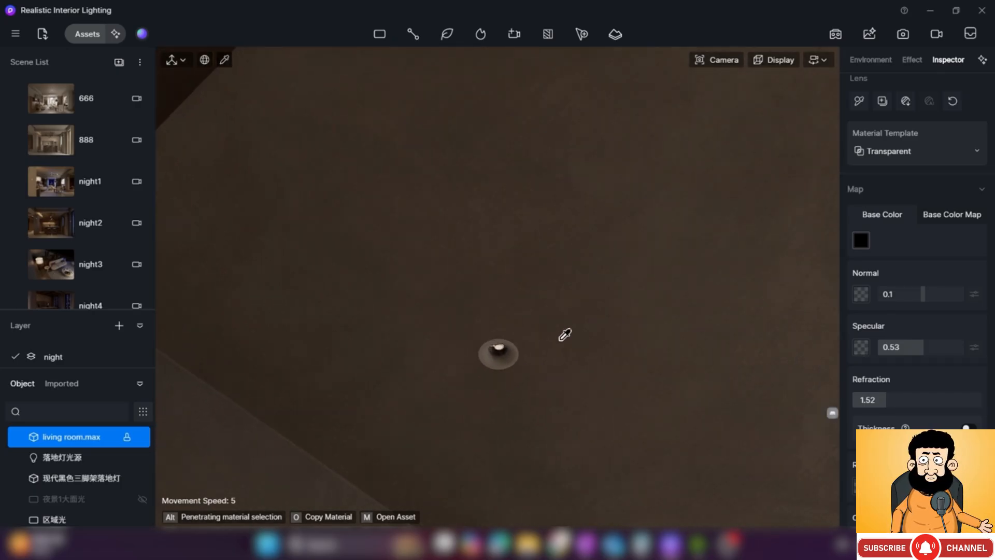
{"action": "key", "text": "w"}
{"action": "key", "text": "q"}
{"action": "key", "text": "q"}
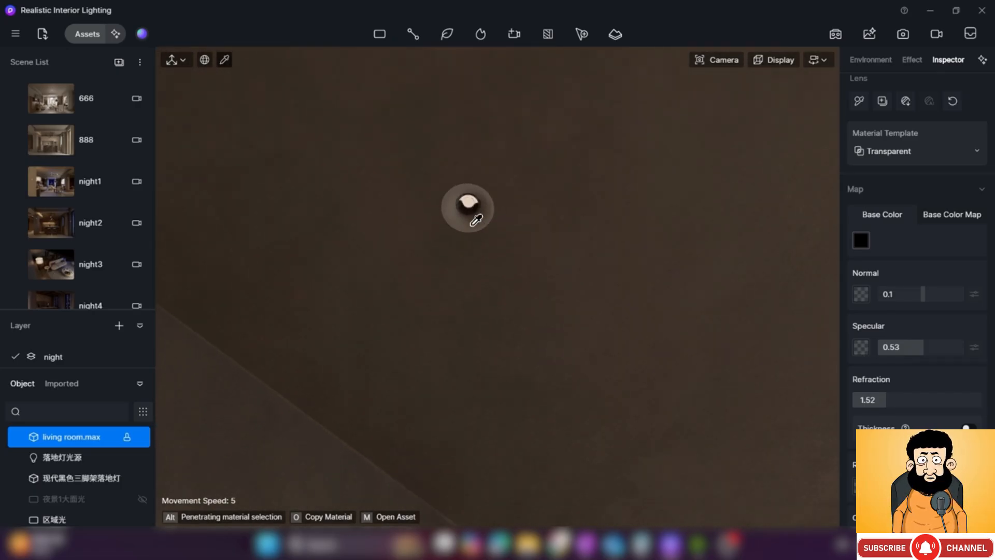
{"action": "scroll", "coordinate": [917, 269], "scroll_direction": "down", "scroll_amount": 5}
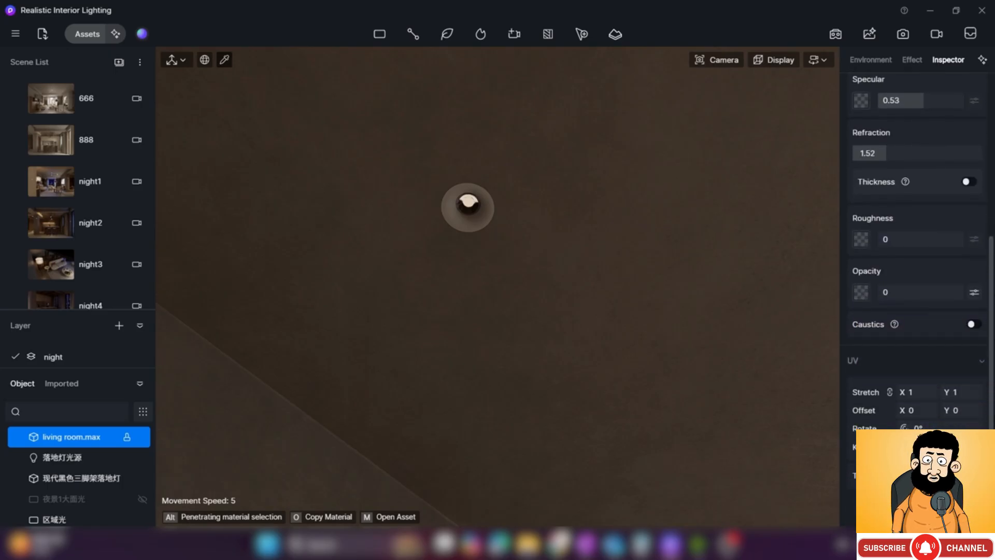
{"action": "scroll", "coordinate": [917, 259], "scroll_direction": "up", "scroll_amount": 2}
{"action": "scroll", "coordinate": [985, 267], "scroll_direction": "up", "scroll_amount": 3}
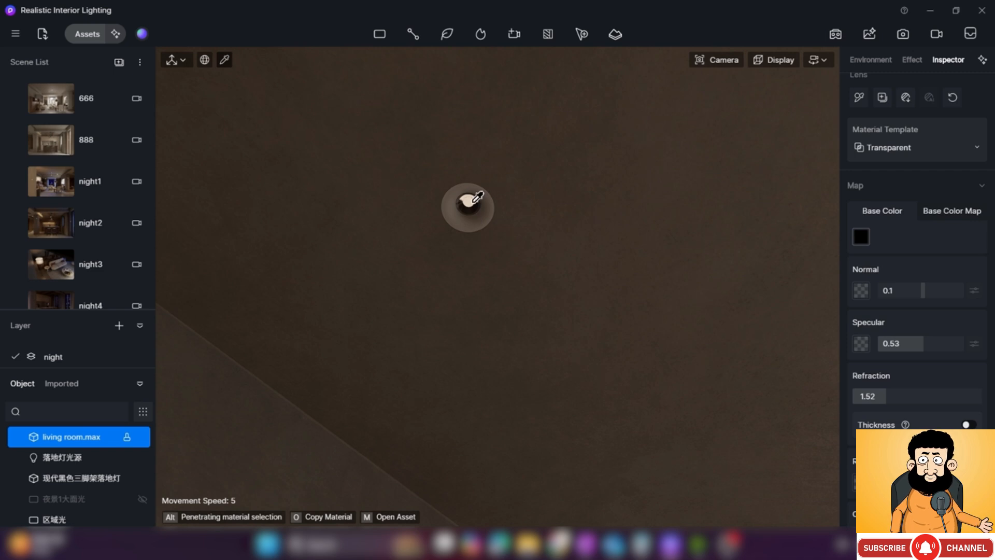
{"action": "scroll", "coordinate": [469, 204], "scroll_direction": "up", "scroll_amount": 5}
{"action": "middle_click_drag", "start_coordinate": [468, 207], "coordinate": [426, 369]}
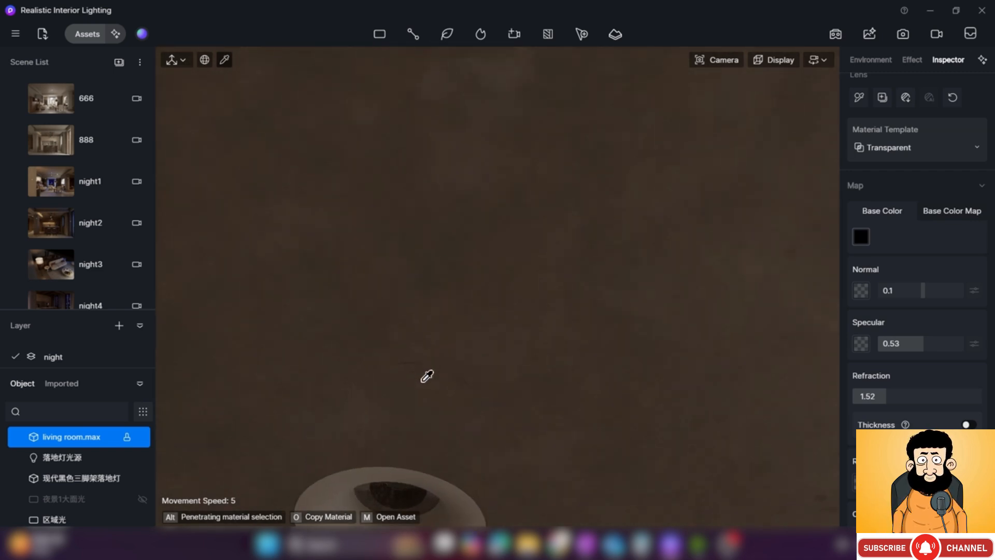
{"action": "middle_click_drag", "start_coordinate": [422, 450], "coordinate": [422, 231]}
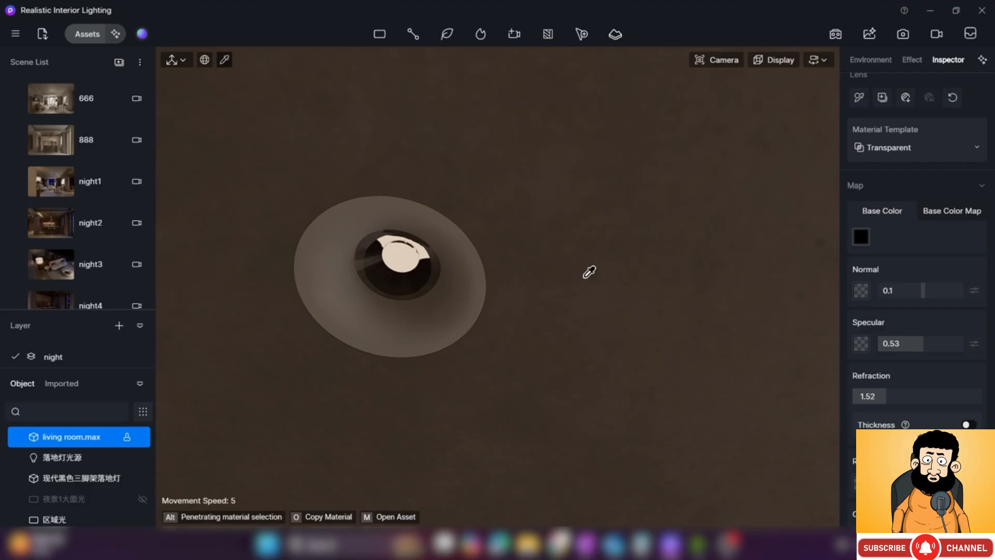
{"action": "scroll", "coordinate": [589, 272], "scroll_direction": "down", "scroll_amount": 10}
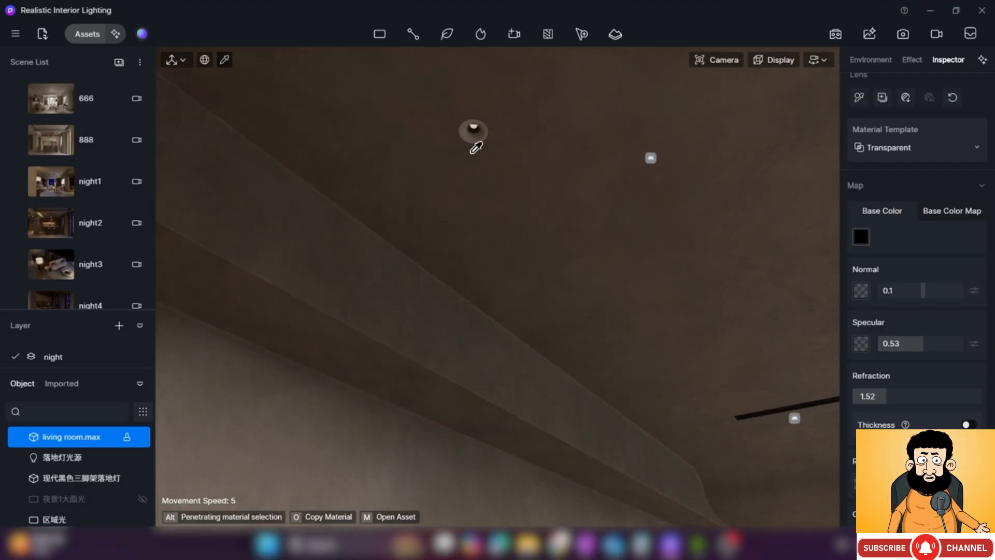
{"action": "key", "text": "Escape"}
Place a point light at the recessed ceiling downlight
{"action": "mouse_move", "coordinate": [382, 38]}
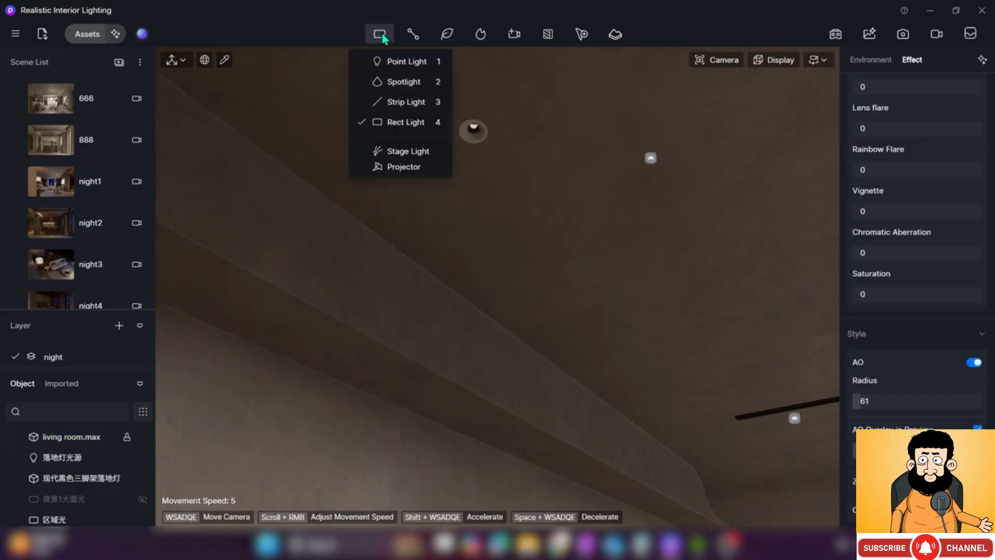
{"action": "left_click", "coordinate": [420, 61]}
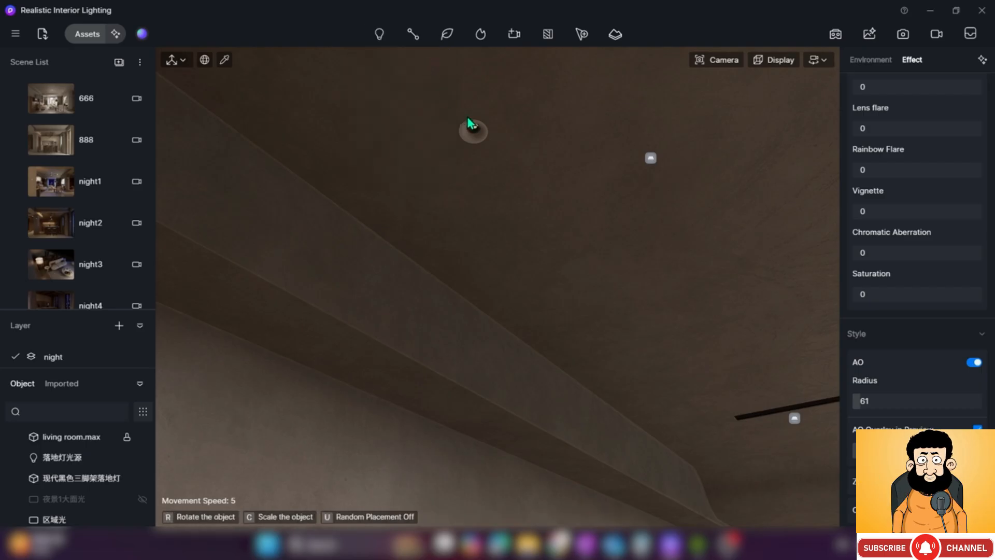
{"action": "left_click", "coordinate": [473, 129]}
{"action": "left_click", "coordinate": [474, 131]}
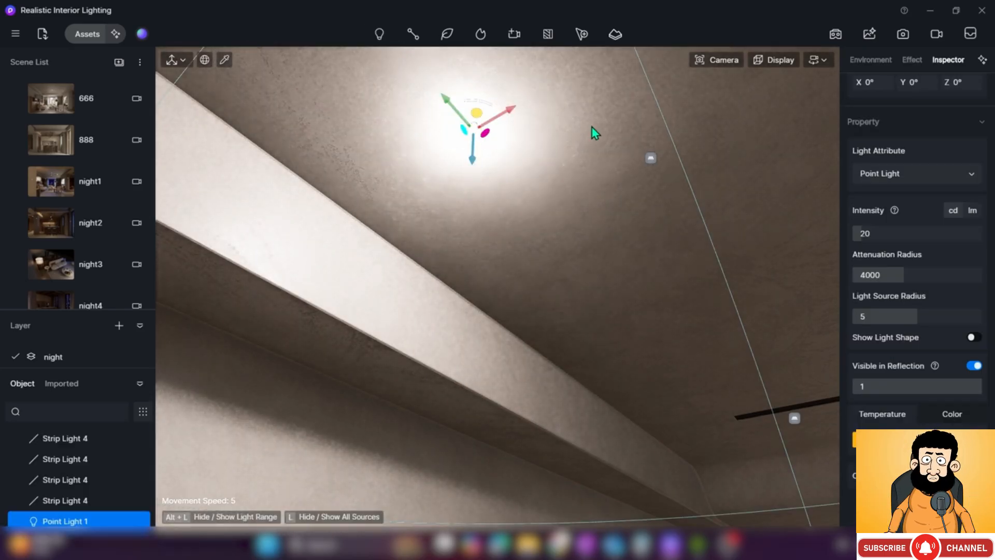
Set the new point light's intensity to 2 cd
{"action": "right_click_drag", "start_coordinate": [549, 130], "coordinate": [562, 207]}
{"action": "right_click_drag", "start_coordinate": [622, 124], "coordinate": [626, 151]}
{"action": "scroll", "coordinate": [626, 152], "scroll_direction": "down", "scroll_amount": 5}
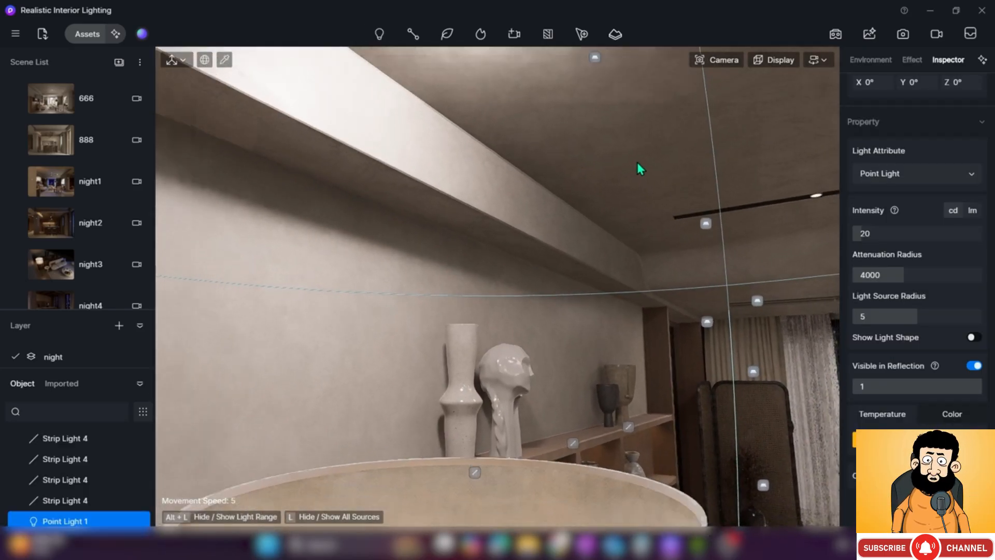
{"action": "double_click", "coordinate": [863, 234]}
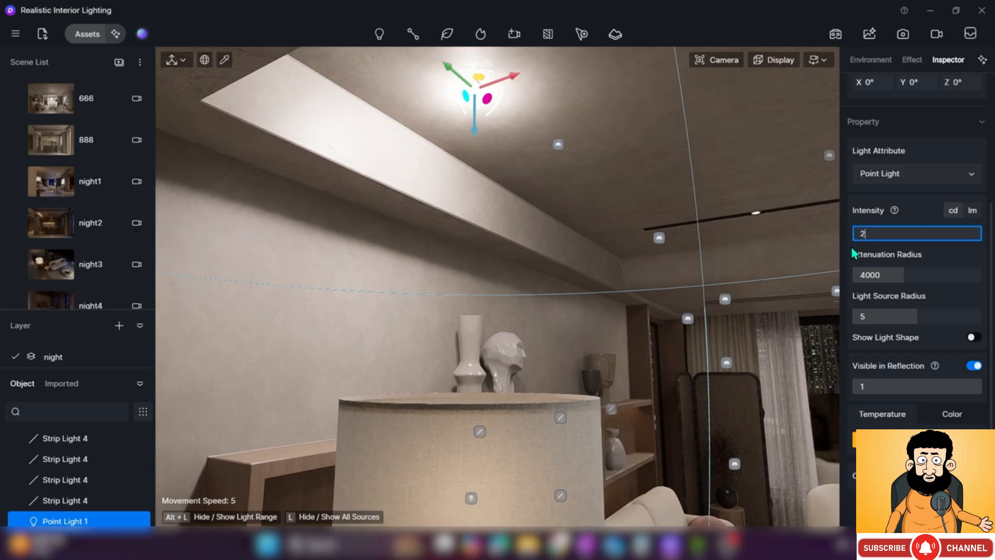
{"action": "type", "text": "2"}
{"action": "key", "text": "Return"}
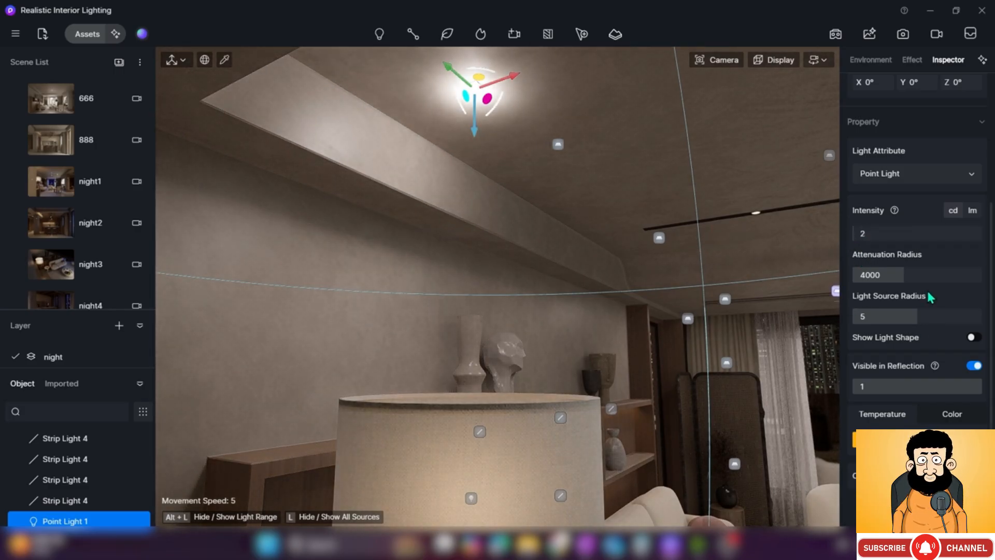
Reduce the point light's attenuation radius to 1123 and deselect the light
{"action": "left_click_drag", "start_coordinate": [913, 274], "coordinate": [867, 275]}
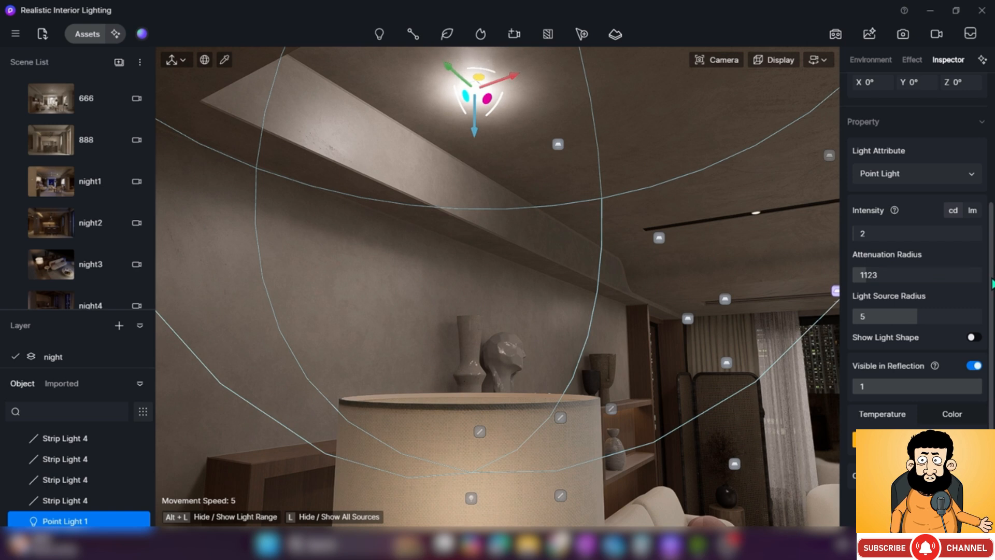
{"action": "scroll", "coordinate": [992, 284], "scroll_direction": "up", "scroll_amount": 2}
{"action": "scroll", "coordinate": [990, 341], "scroll_direction": "down", "scroll_amount": 2}
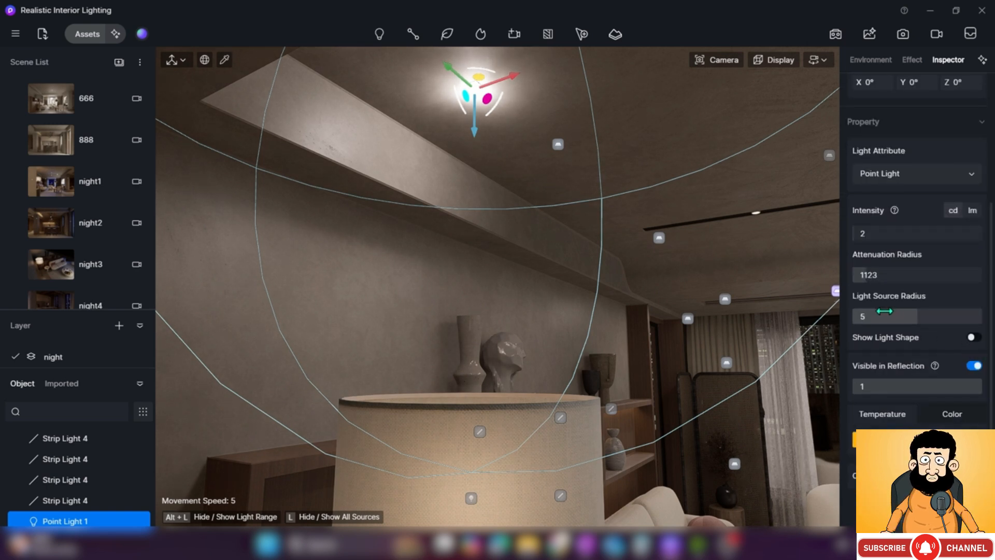
{"action": "left_click", "coordinate": [383, 35]}
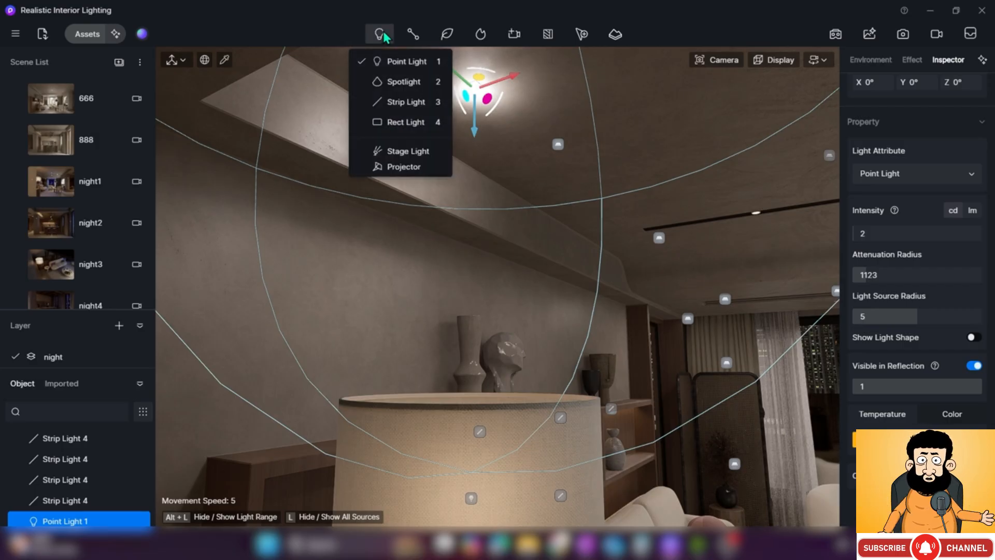
{"action": "left_click", "coordinate": [611, 192]}
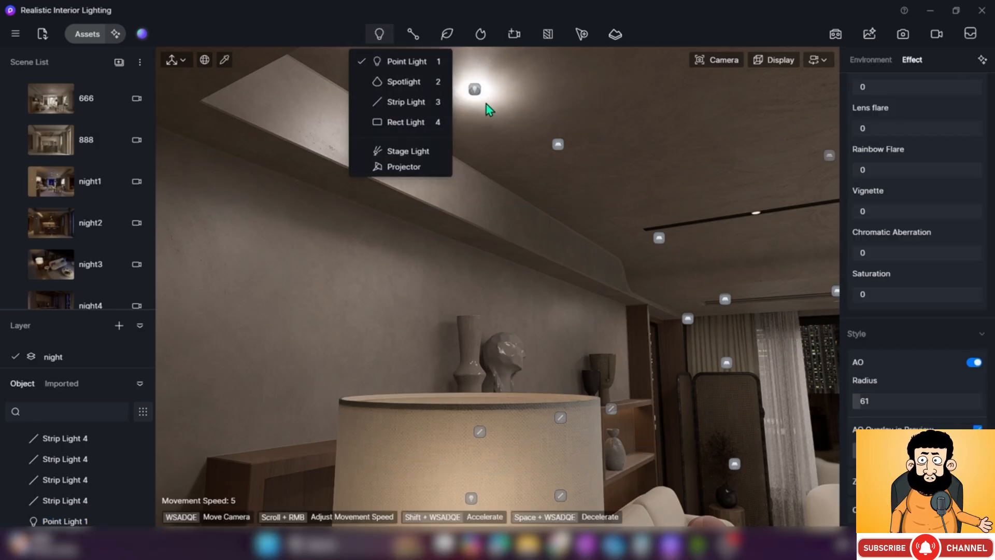
Lower the downlight point light's intensity to 0.5 cd
{"action": "scroll", "coordinate": [912, 254], "scroll_direction": "up", "scroll_amount": 10}
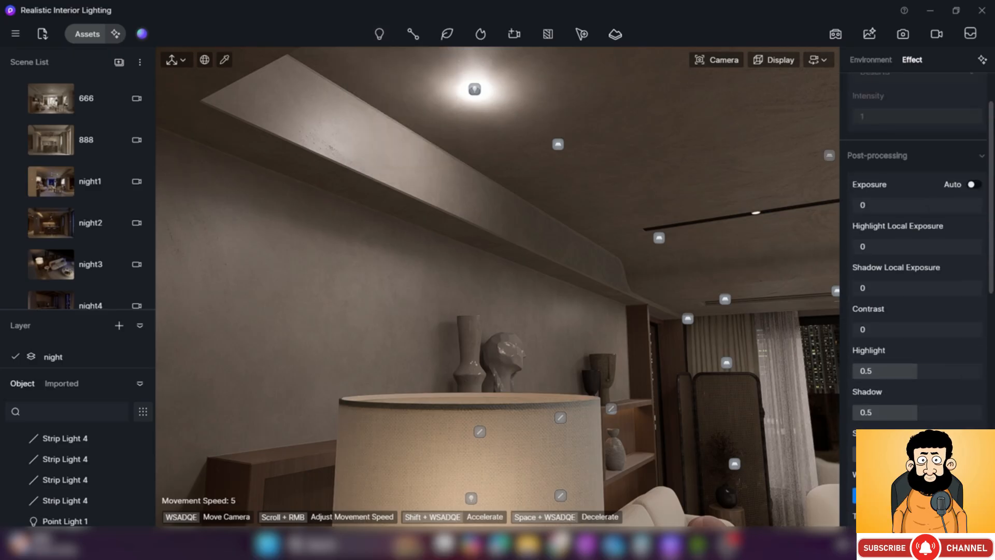
{"action": "left_click", "coordinate": [475, 91]}
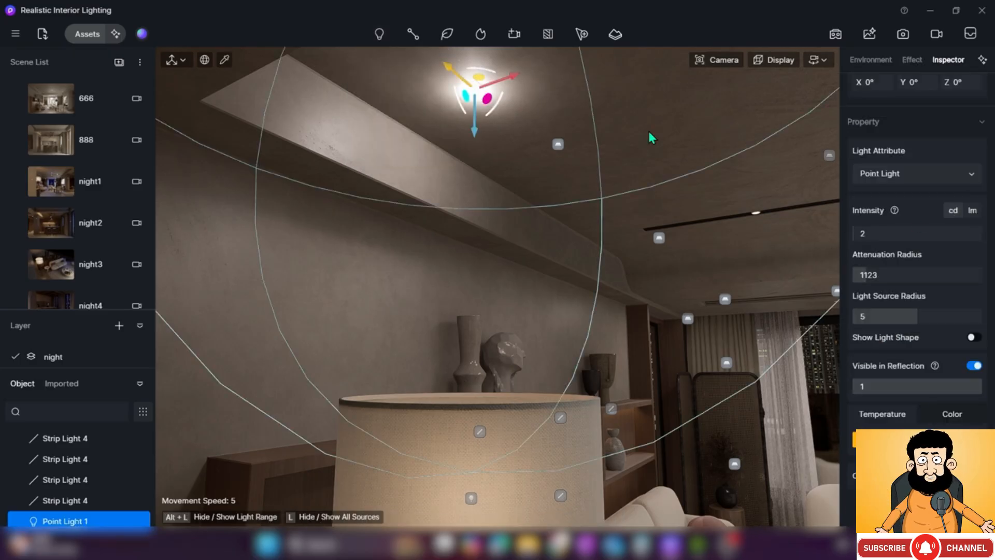
{"action": "left_click", "coordinate": [866, 235]}
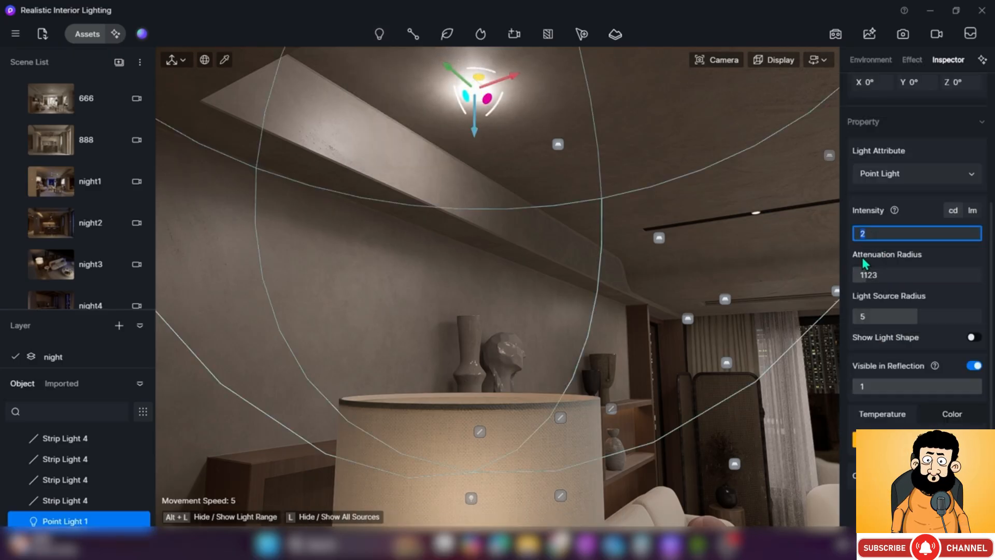
{"action": "key", "text": "Return"}
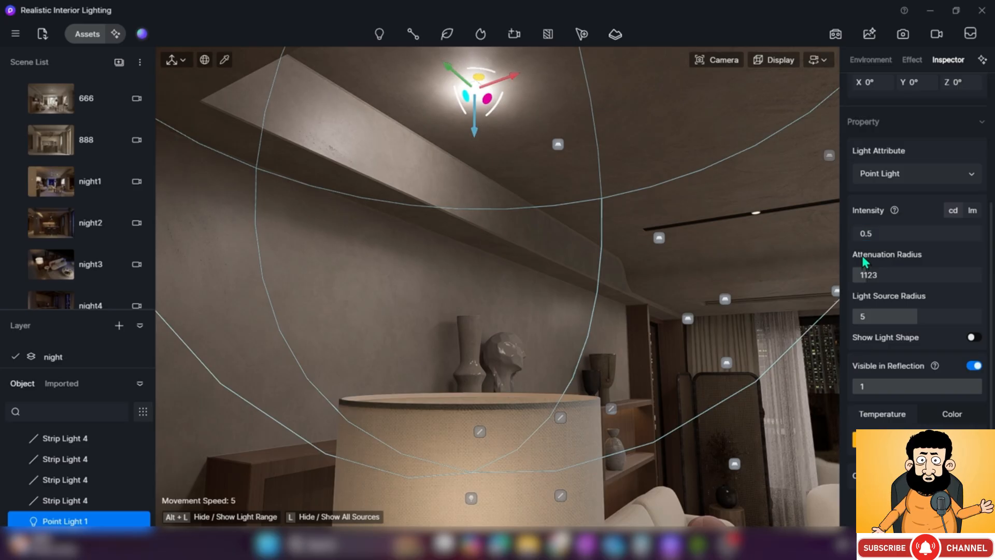
Set the downlight point light's attenuation radius to 80 and deselect the light
{"action": "left_click_drag", "start_coordinate": [863, 282], "coordinate": [849, 279]}
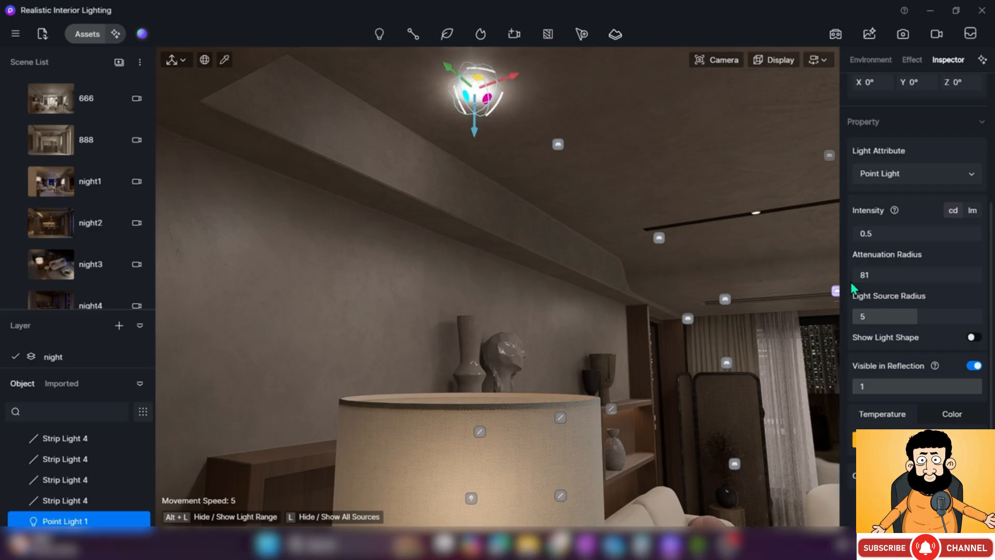
{"action": "left_click", "coordinate": [864, 277]}
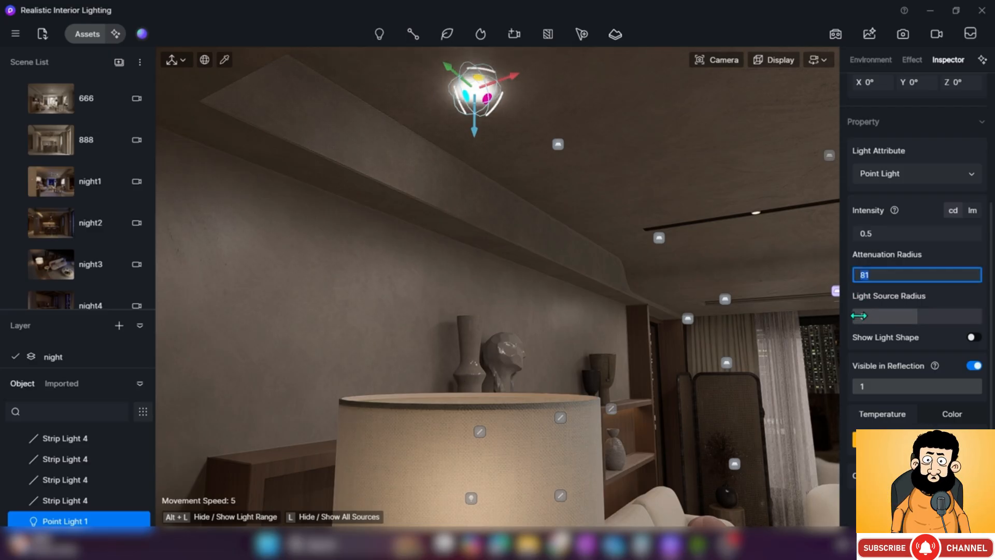
{"action": "type", "text": "80"}
{"action": "key", "text": "Return"}
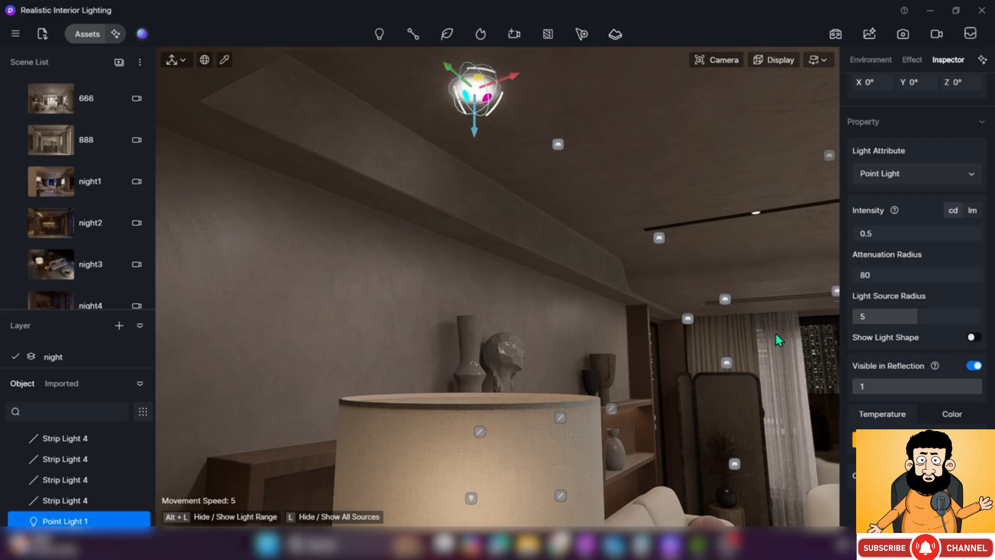
{"action": "left_click", "coordinate": [713, 320]}
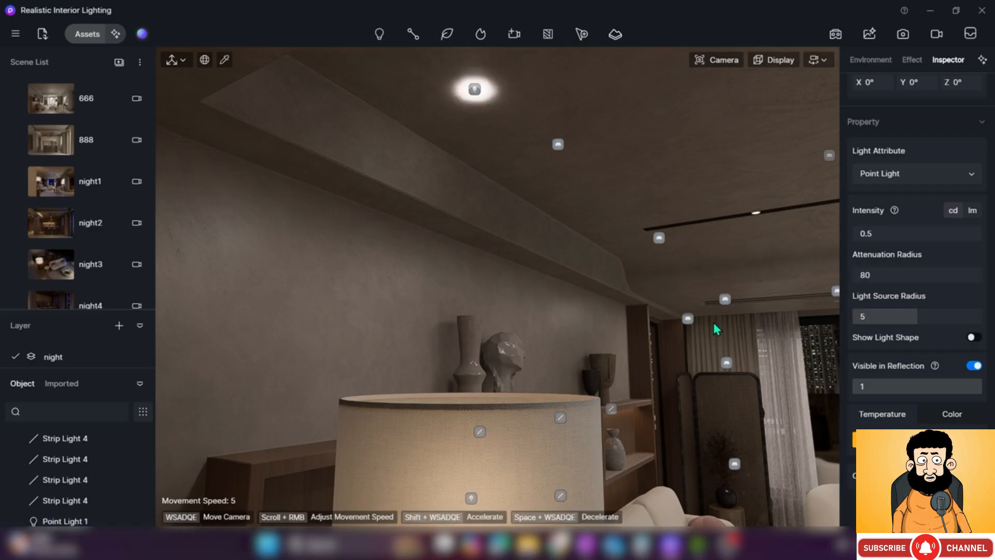
Reduce the downlight point light's light source radius to 0.7 and deselect it
{"action": "left_click", "coordinate": [474, 93]}
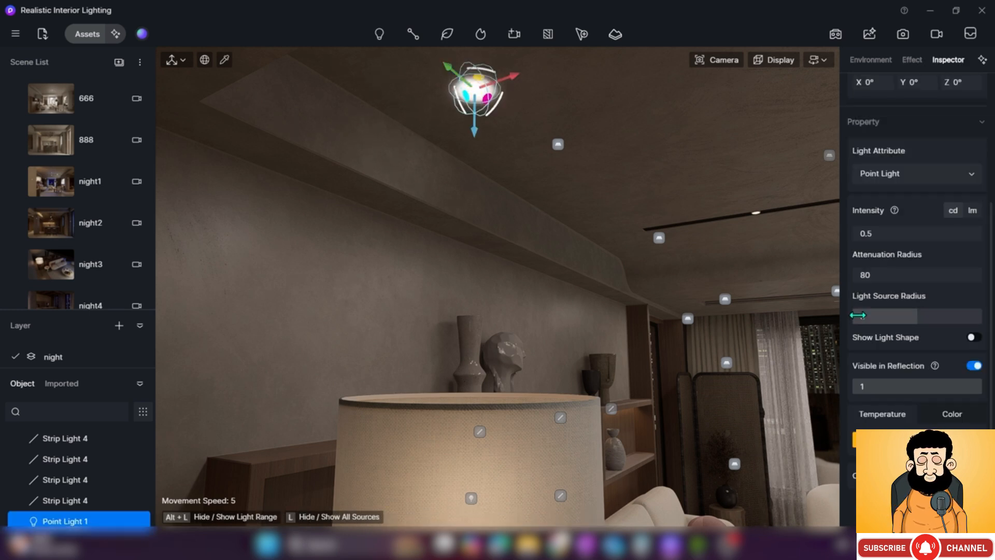
{"action": "left_click_drag", "start_coordinate": [915, 318], "coordinate": [864, 317]}
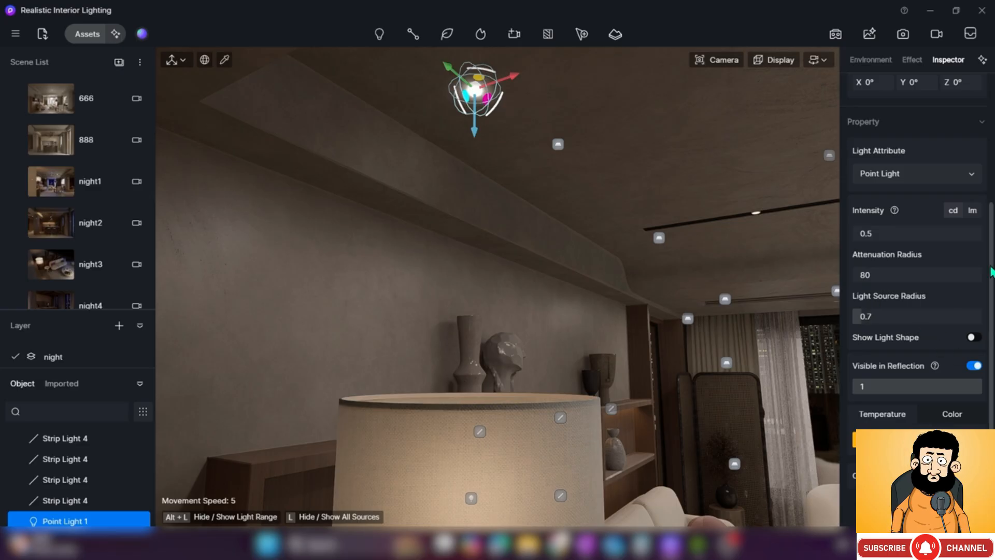
{"action": "left_click", "coordinate": [973, 338]}
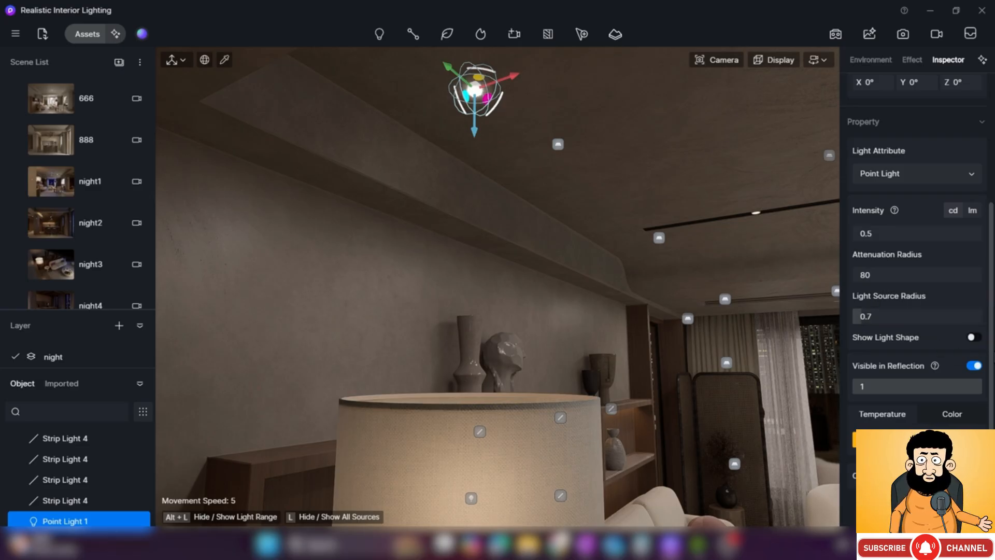
{"action": "left_click", "coordinate": [507, 222]}
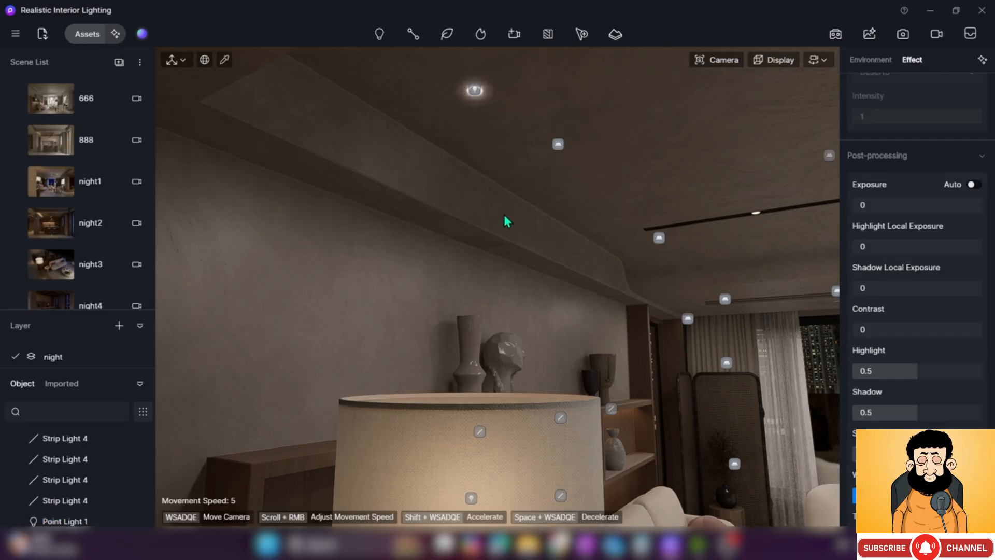
Place a spotlight at the same recessed ceiling downlight as the point light
{"action": "mouse_move", "coordinate": [388, 37]}
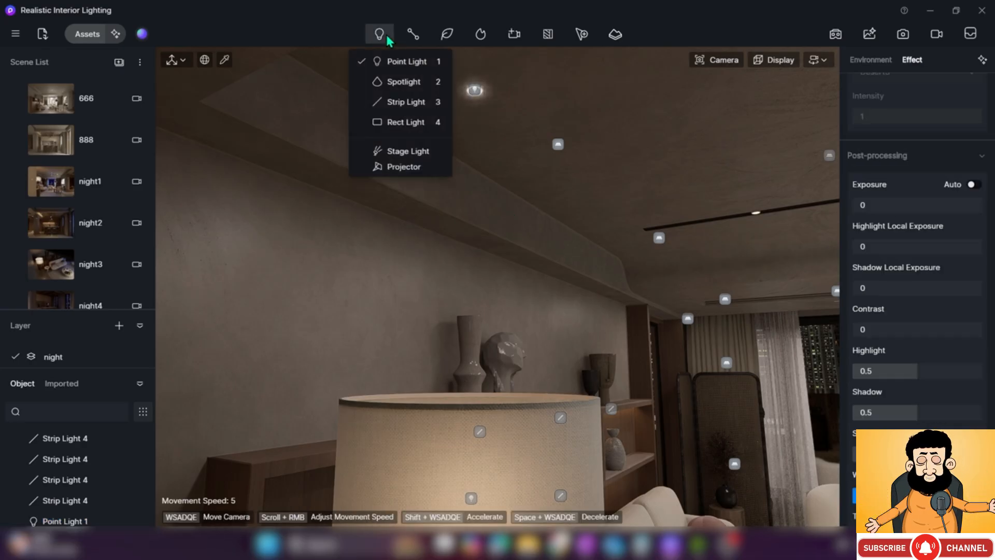
{"action": "left_click", "coordinate": [409, 82]}
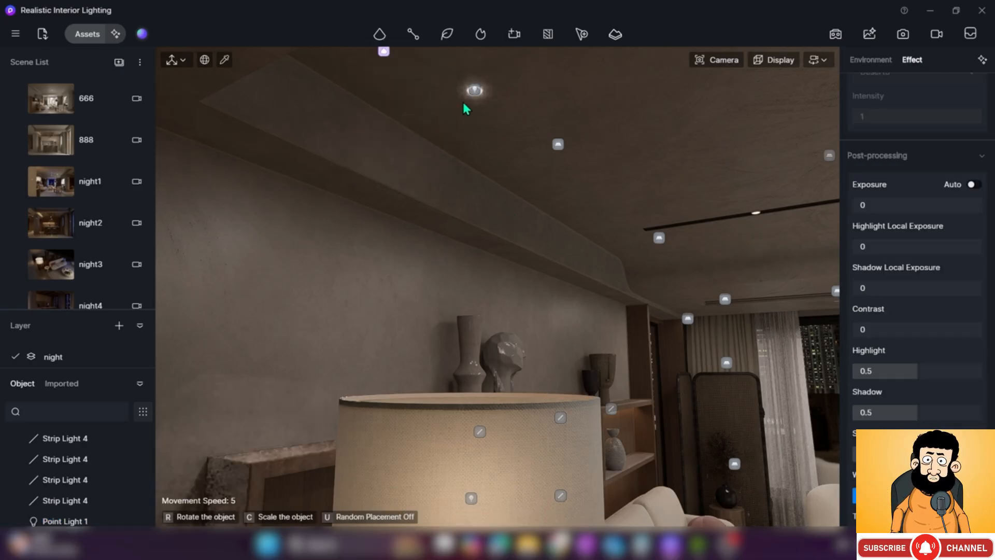
{"action": "left_click", "coordinate": [475, 91]}
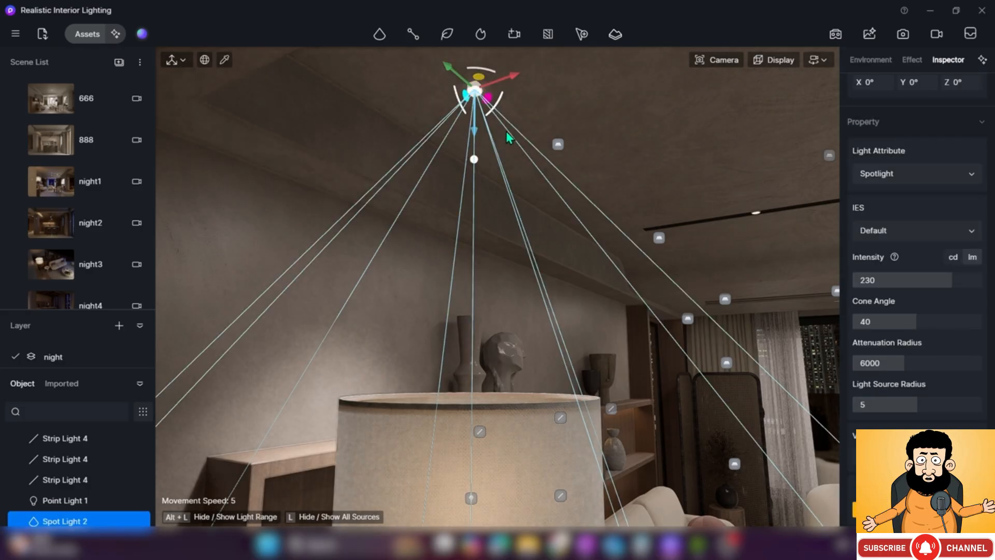
Set the new spotlight's intensity to 10 lm and narrow its cone angle to 25.8
{"action": "left_click", "coordinate": [874, 283]}
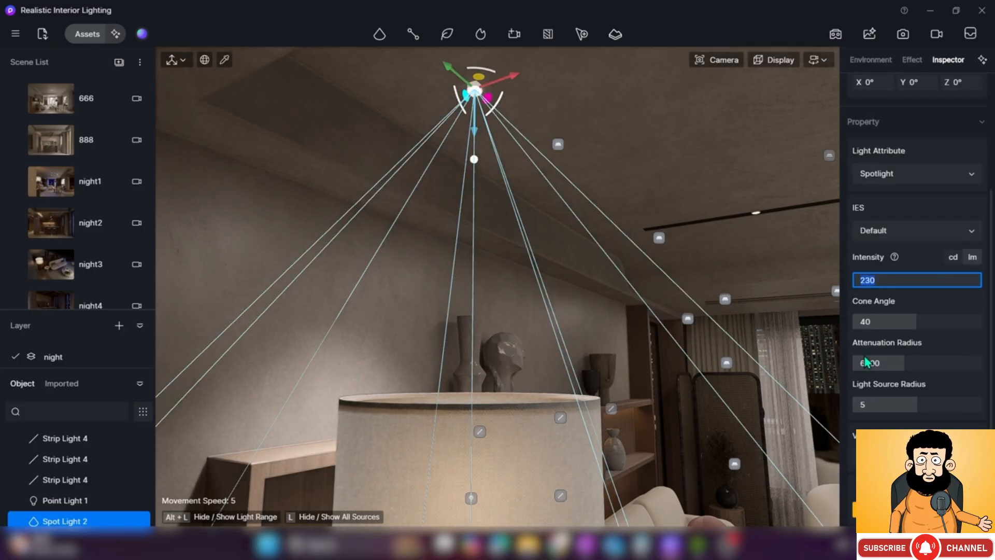
{"action": "type", "text": "10"}
{"action": "key", "text": "Return"}
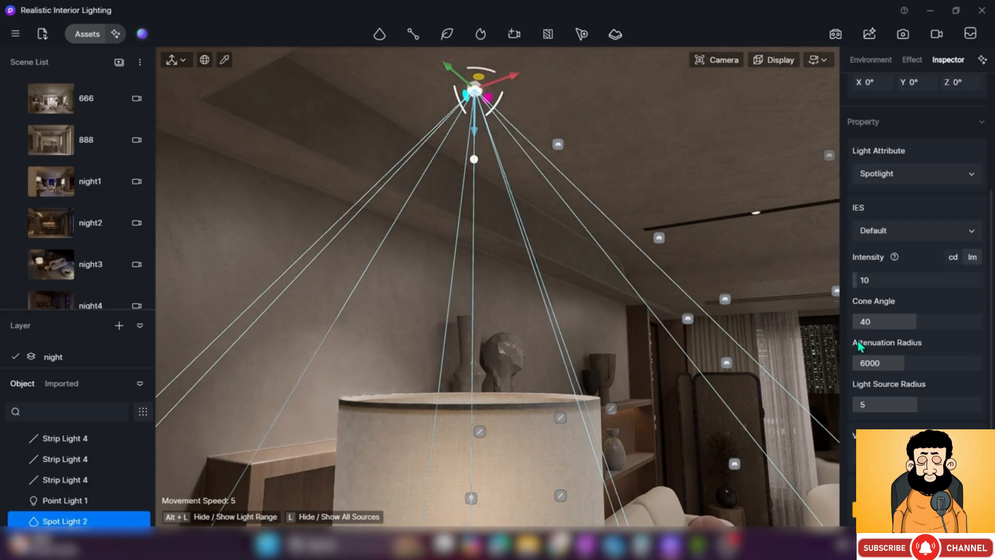
{"action": "left_click_drag", "start_coordinate": [918, 327], "coordinate": [894, 328]}
{"action": "right_click_drag", "start_coordinate": [536, 298], "coordinate": [570, 374]}
{"action": "scroll", "coordinate": [506, 385], "scroll_direction": "down", "scroll_amount": 6}
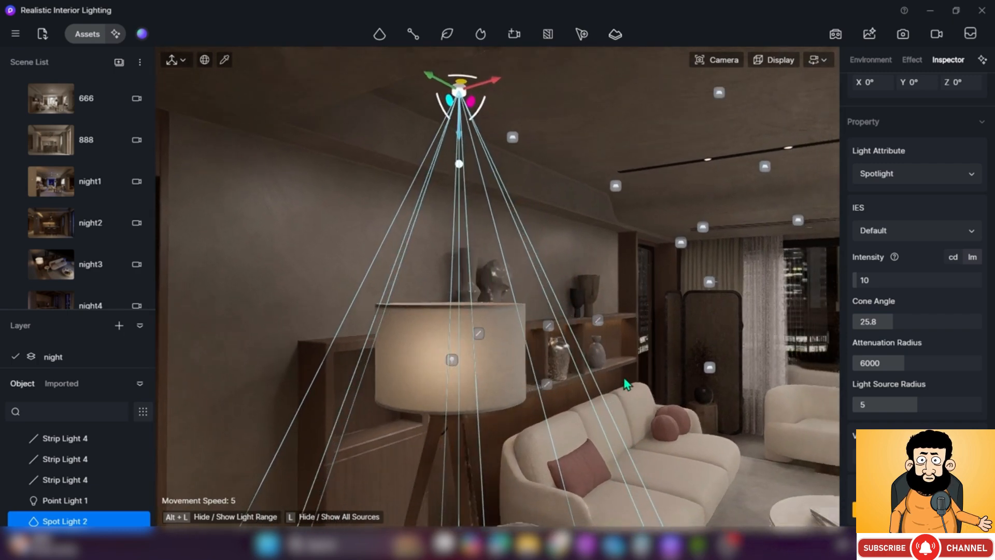
{"action": "key", "text": "s"}
{"action": "key", "text": "d"}
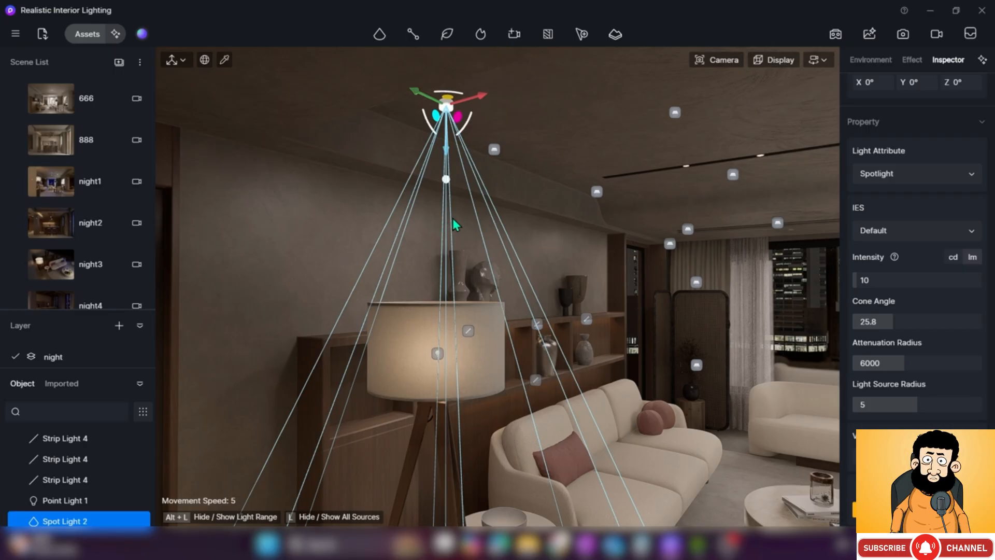
Copy the downlight point light along the ceiling to the opposite side of the room, near the column
{"action": "left_click", "coordinate": [435, 132]}
{"action": "left_click", "coordinate": [446, 105]}
{"action": "right_click_drag", "start_coordinate": [423, 209], "coordinate": [406, 187]}
{"action": "left_click_drag", "start_coordinate": [280, 265], "coordinate": [741, 271]}
{"action": "right_click_drag", "start_coordinate": [304, 231], "coordinate": [462, 244]}
{"action": "left_click_drag", "start_coordinate": [204, 200], "coordinate": [549, 293]}
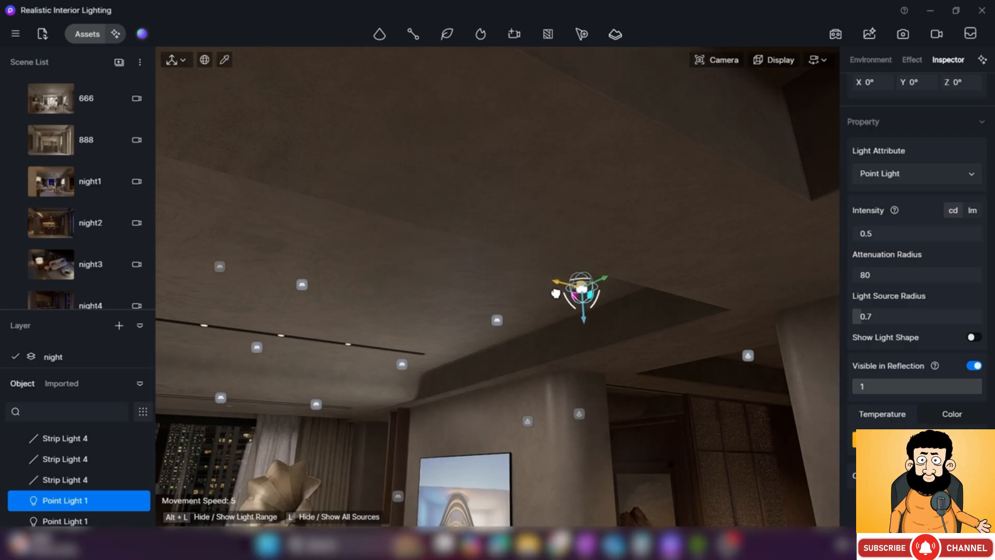
{"action": "right_click_drag", "start_coordinate": [561, 297], "coordinate": [462, 259]}
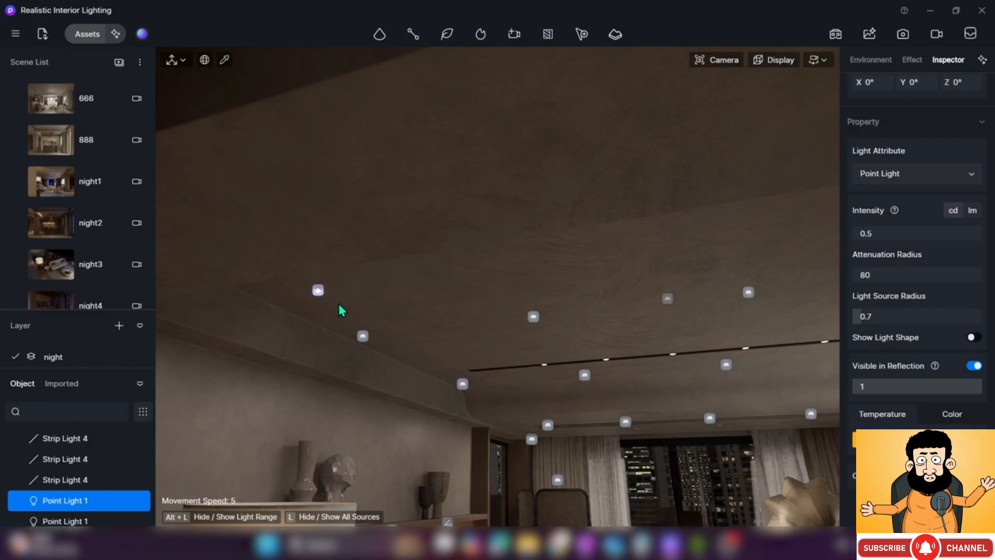
Copy the spotlight along the ceiling to the position of the duplicated point light
{"action": "left_click", "coordinate": [319, 293]}
{"action": "right_click_drag", "start_coordinate": [309, 326], "coordinate": [376, 320]}
{"action": "left_click_drag", "start_coordinate": [184, 272], "coordinate": [746, 307]}
{"action": "right_click_drag", "start_coordinate": [671, 314], "coordinate": [582, 299]}
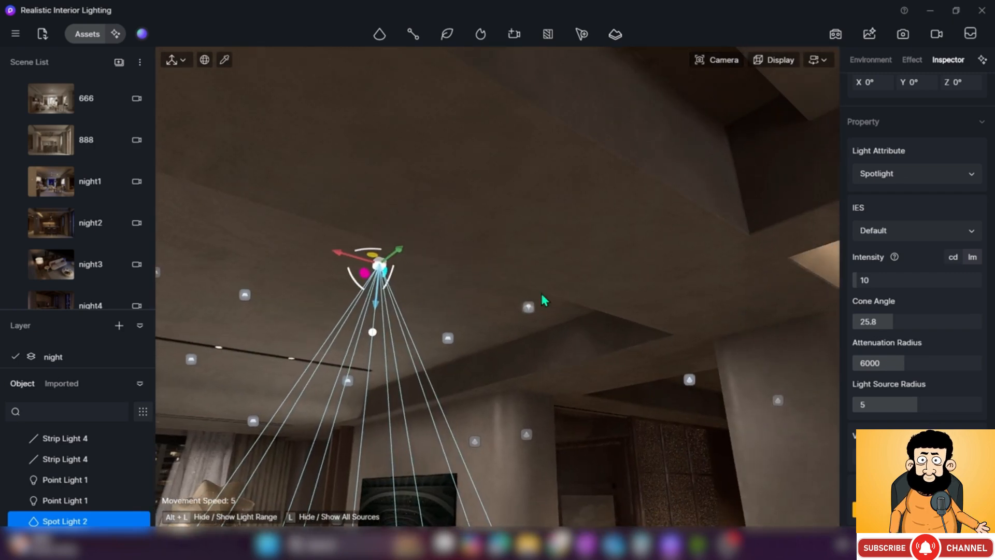
{"action": "left_click_drag", "start_coordinate": [336, 252], "coordinate": [501, 304]}
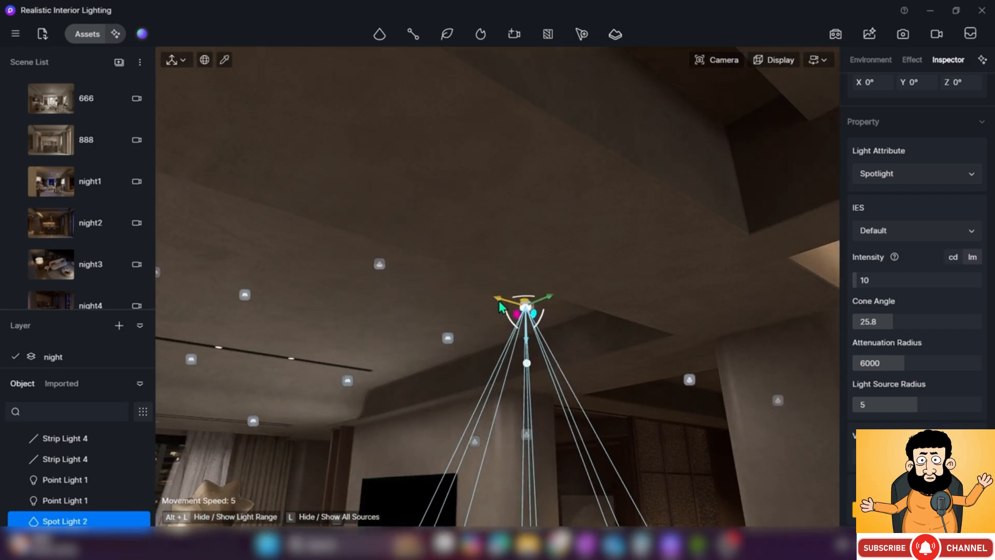
Fine-tune the copied spotlight's position along the ceiling in wireframe display and restore the rendered display
{"action": "left_click", "coordinate": [728, 60]}
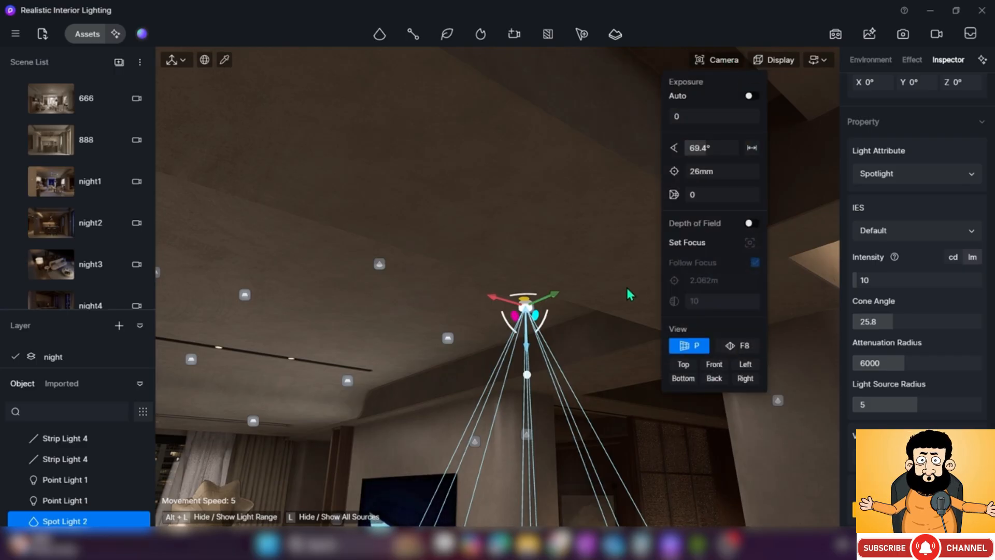
{"action": "left_click", "coordinate": [775, 59]}
{"action": "left_click", "coordinate": [759, 149]}
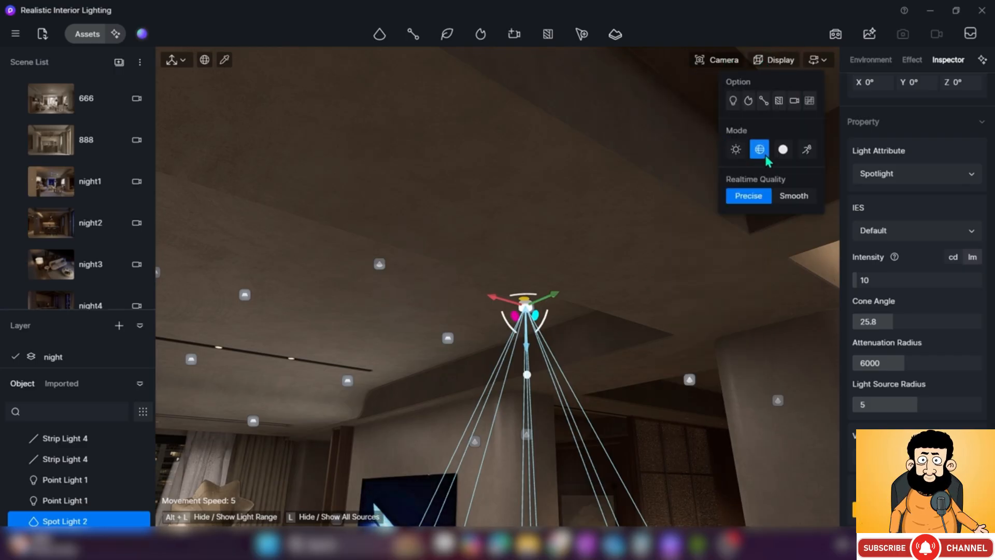
{"action": "key", "text": "e"}
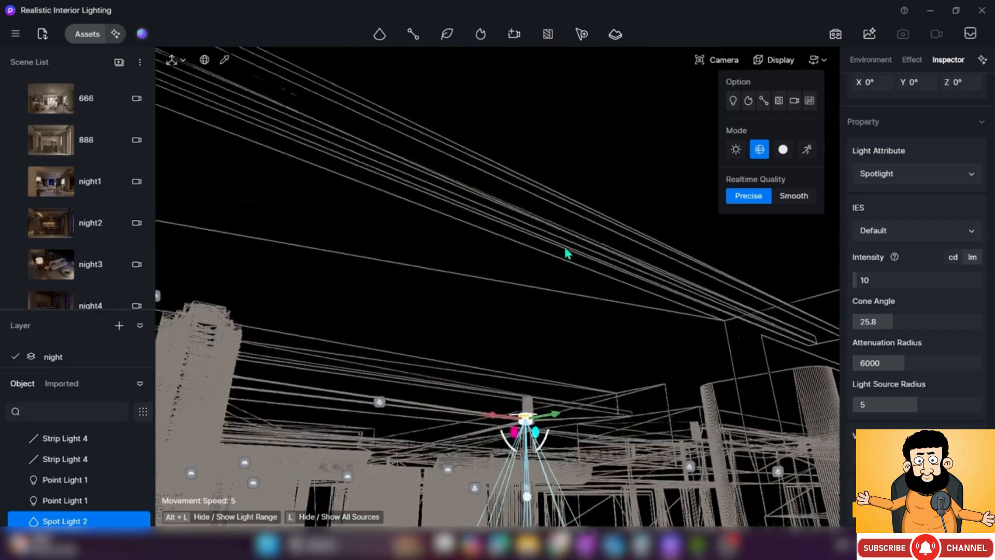
{"action": "right_click_drag", "start_coordinate": [565, 251], "coordinate": [574, 263]}
{"action": "key", "text": "e"}
{"action": "right_click_drag", "start_coordinate": [595, 204], "coordinate": [588, 226]}
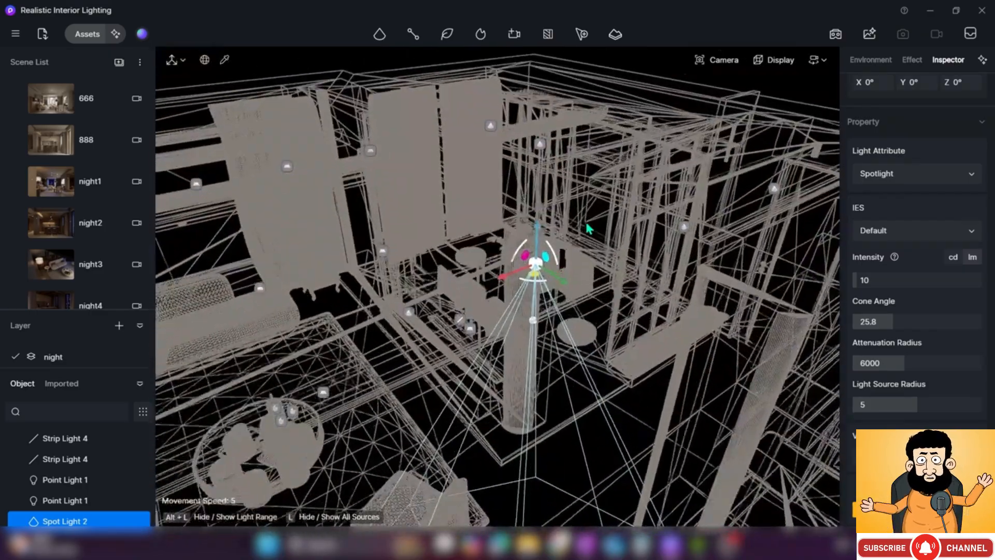
{"action": "key", "text": "w"}
{"action": "mouse_move", "coordinate": [555, 246]}
{"action": "left_mouse_down"}
{"action": "mouse_move", "coordinate": [569, 237]}
{"action": "mouse_move", "coordinate": [562, 242]}
{"action": "left_mouse_up"}
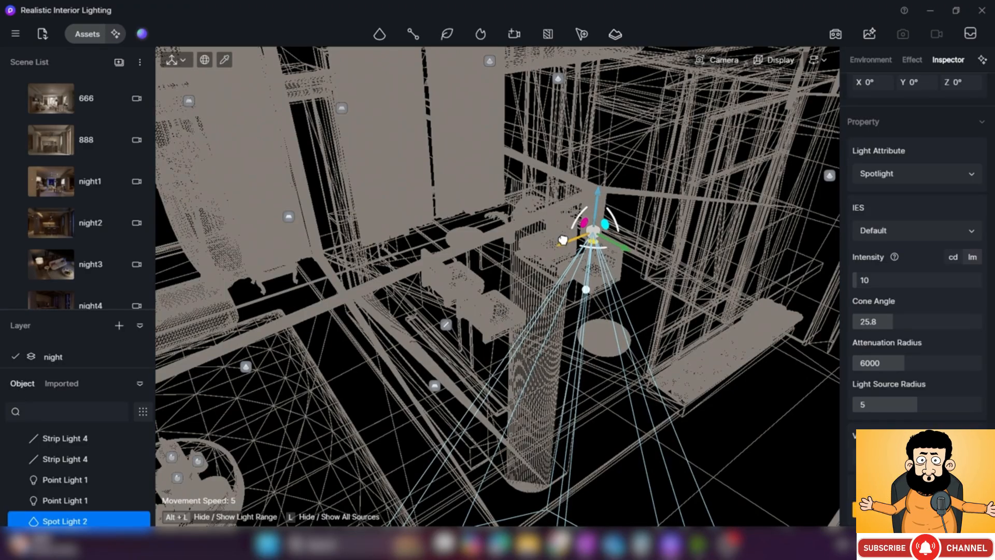
{"action": "left_click", "coordinate": [781, 67]}
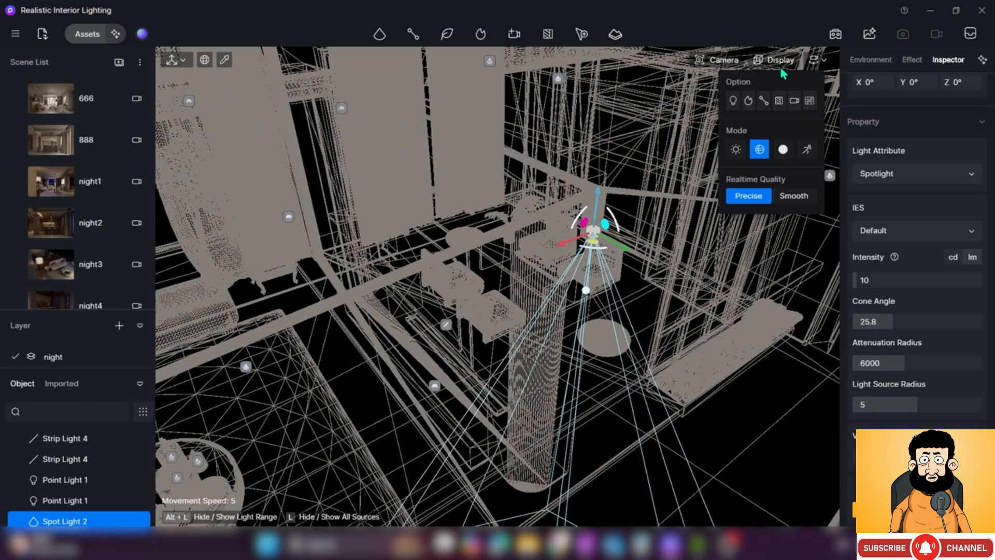
{"action": "left_click", "coordinate": [741, 147]}
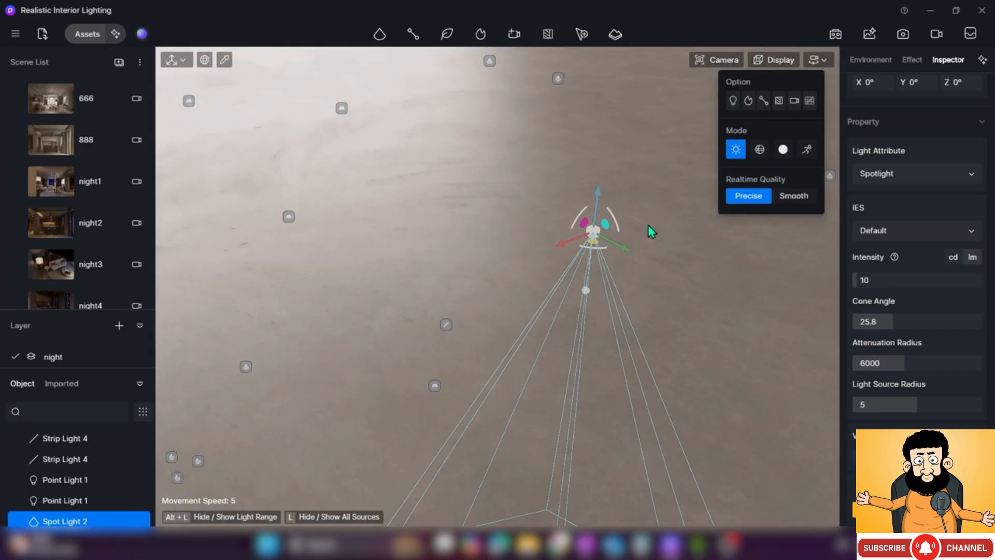
Examine the effect of the new lights on the shelf wall, the sofa area and the floor beside the armchair
{"action": "key", "text": "q"}
{"action": "key", "text": "q"}
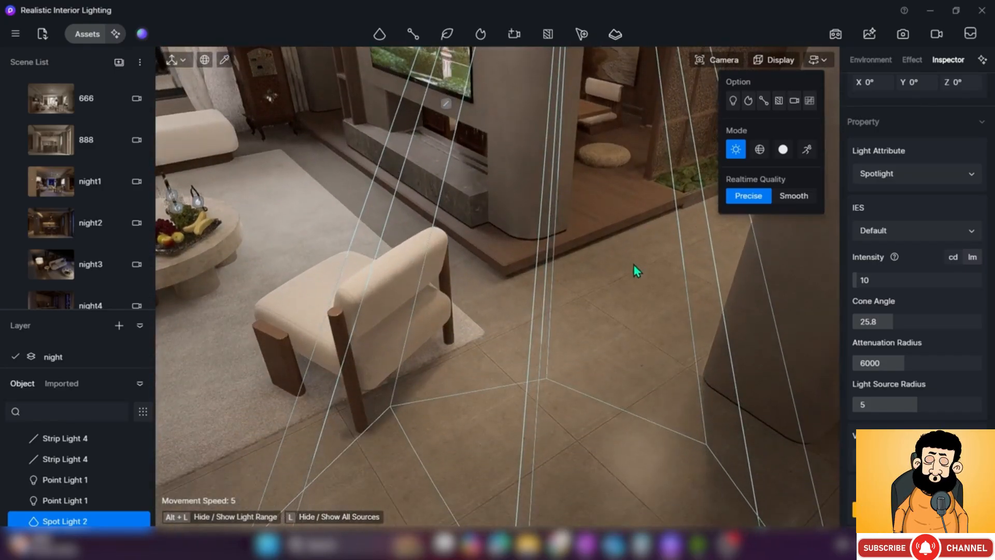
{"action": "right_click_drag", "start_coordinate": [634, 265], "coordinate": [633, 120]}
{"action": "right_click_drag", "start_coordinate": [575, 321], "coordinate": [197, 292]}
{"action": "left_click", "coordinate": [537, 333]}
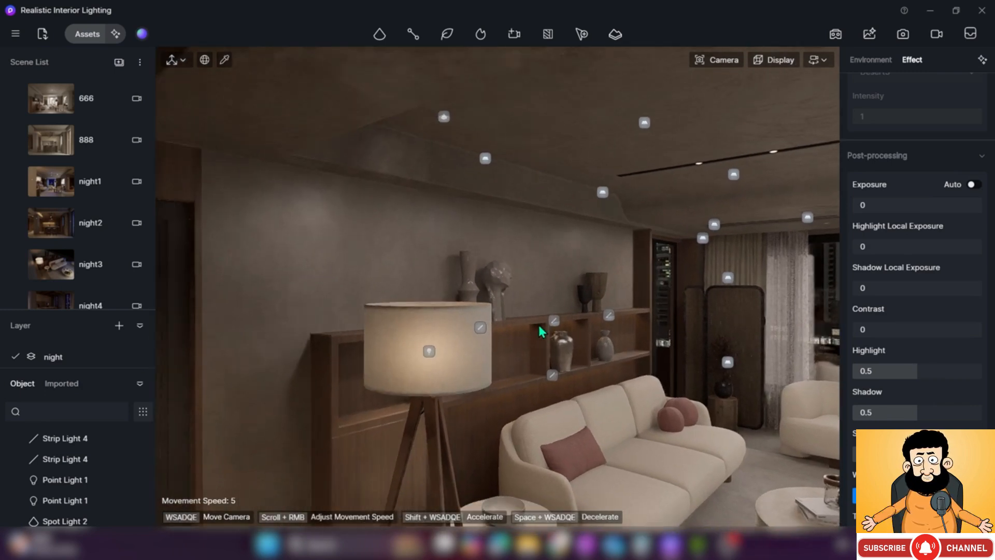
{"action": "key", "text": "d"}
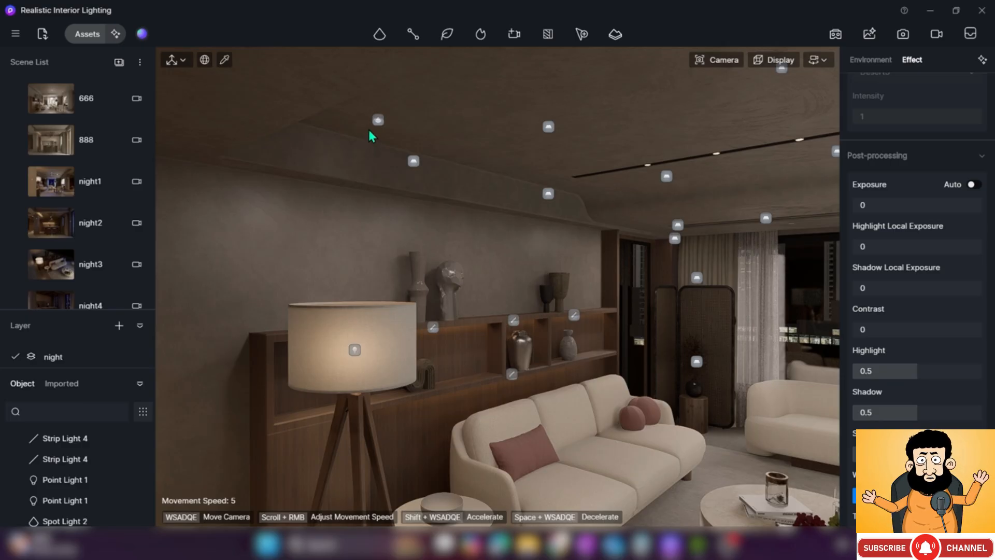
{"action": "left_click", "coordinate": [379, 34]}
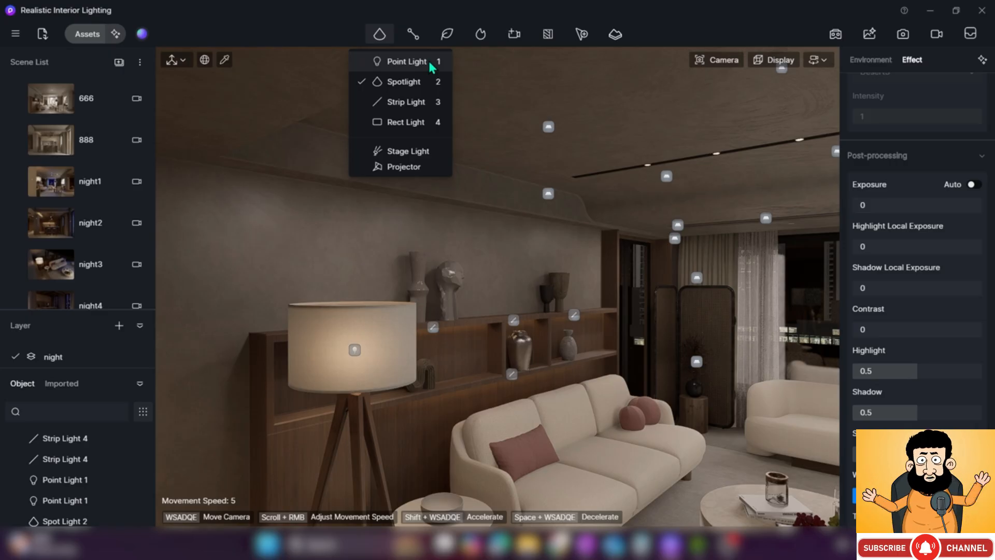
{"action": "right_click_drag", "start_coordinate": [482, 146], "coordinate": [741, 147]}
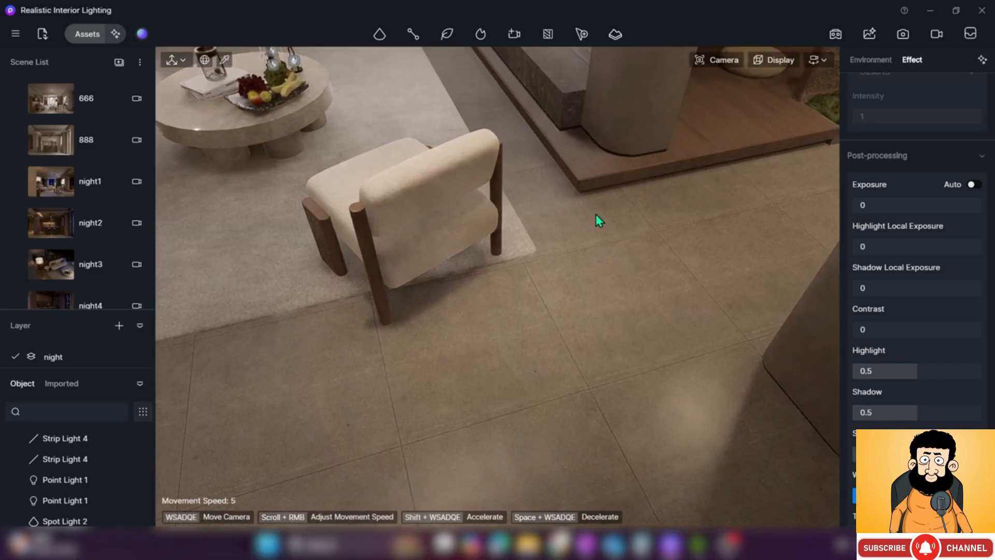
Review the night living room's lighting from the floor lamp and sofa across to the window corner and the back of the armchair
{"action": "right_click_drag", "start_coordinate": [650, 243], "coordinate": [653, 258]}
{"action": "right_click_drag", "start_coordinate": [684, 435], "coordinate": [622, 344]}
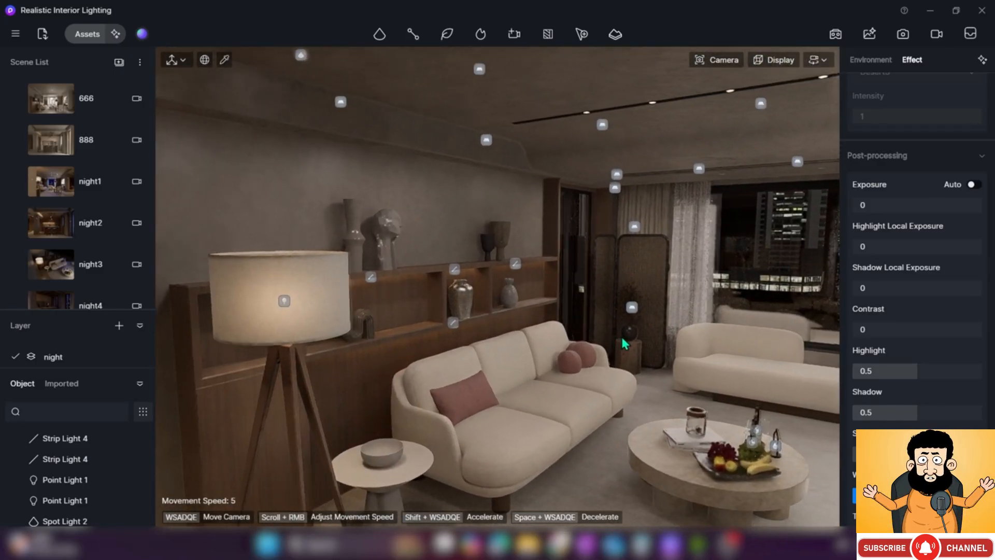
{"action": "key", "text": "d"}
{"action": "key", "text": "q"}
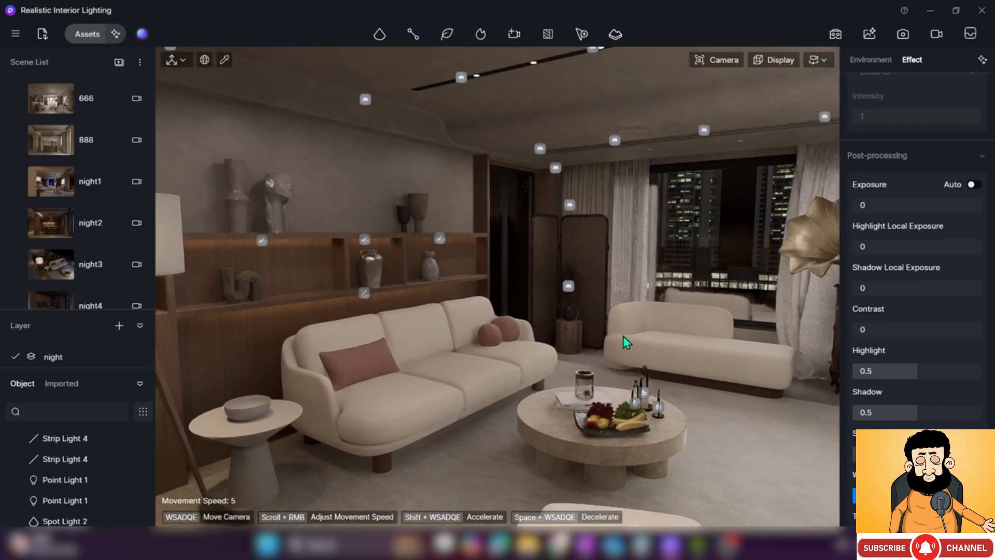
{"action": "key", "text": "q"}
{"action": "key", "text": "d"}
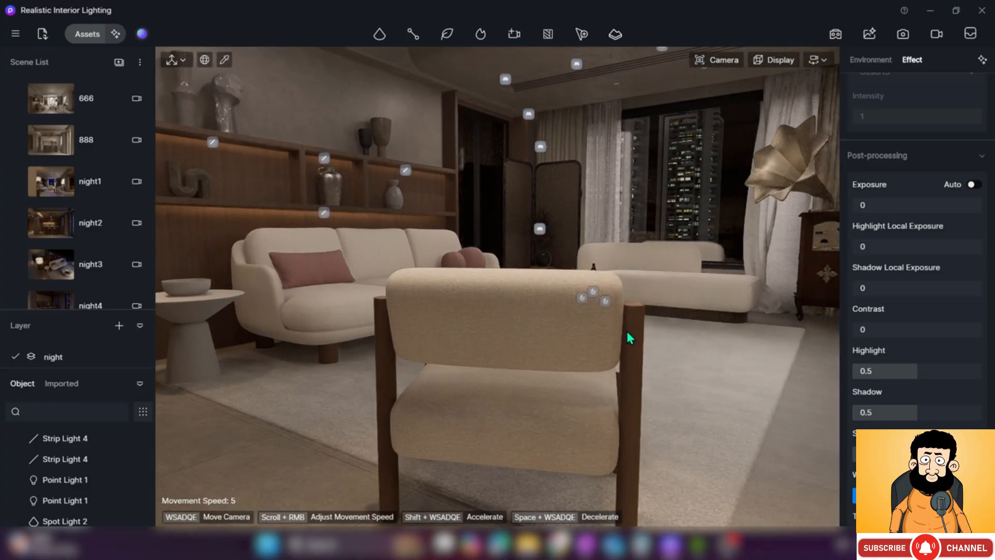
{"action": "key", "text": "e"}
{"action": "key", "text": "s"}
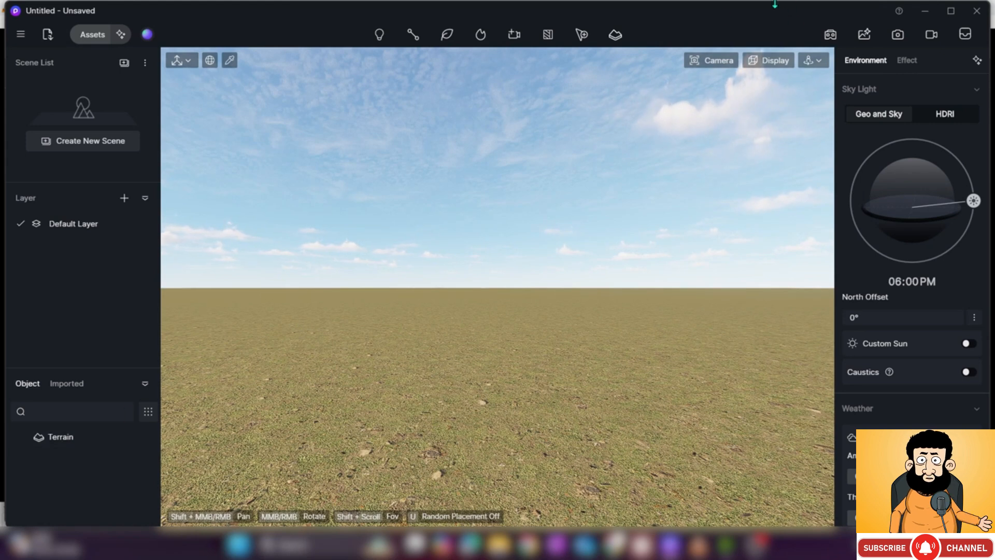
Switch to the new untitled project and select its Terrain object to access the sculpting settings
{"action": "left_click", "coordinate": [614, 37]}
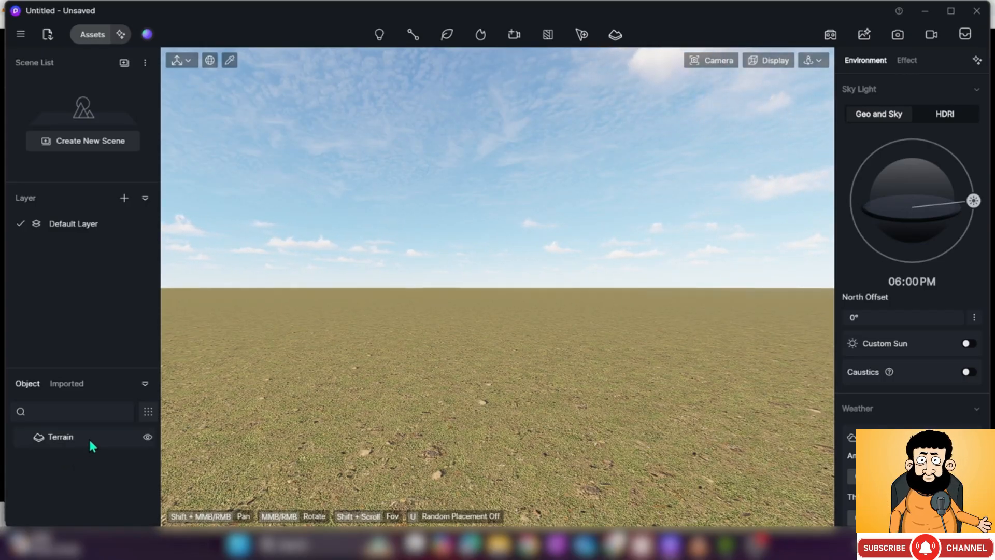
{"action": "right_click_drag", "start_coordinate": [556, 341], "coordinate": [692, 304]}
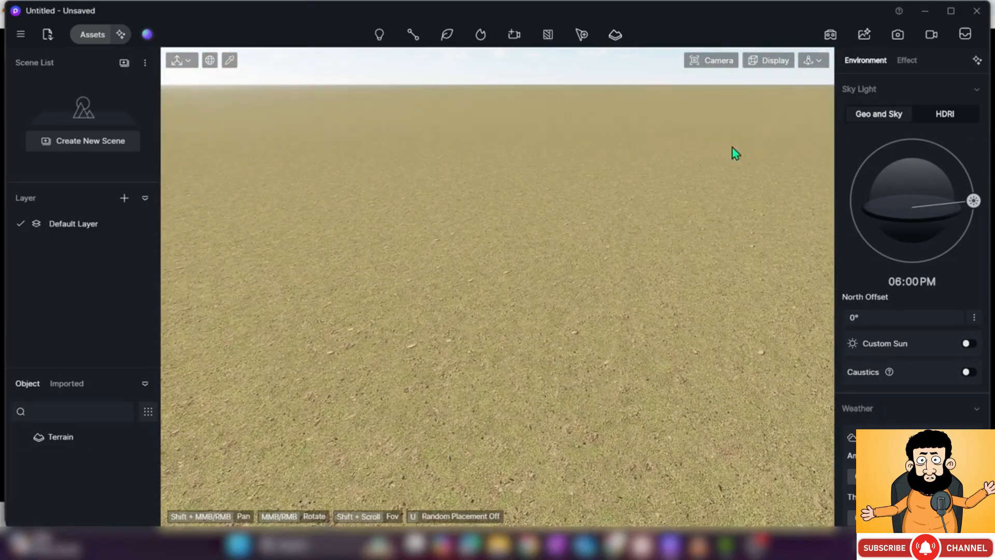
{"action": "right_click_drag", "start_coordinate": [364, 107], "coordinate": [351, 164]}
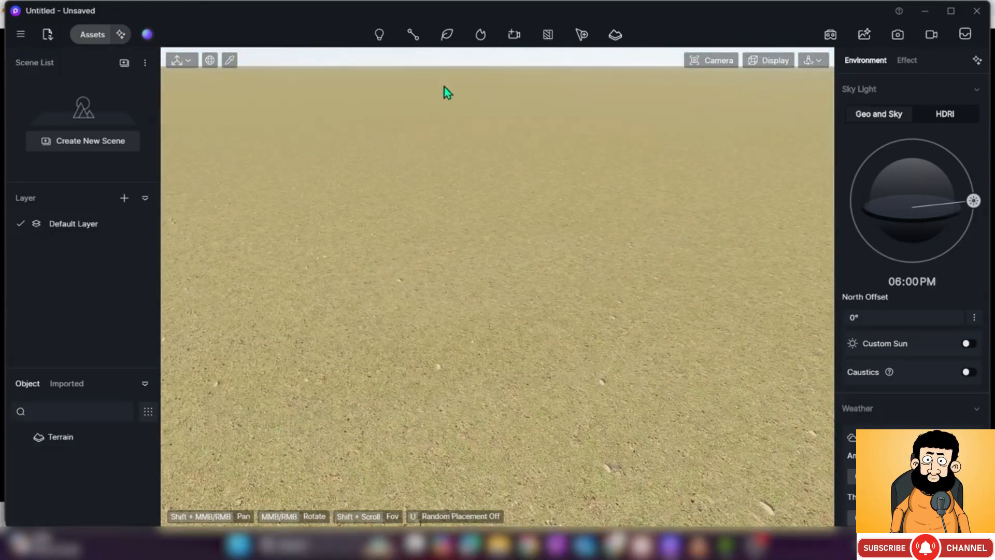
{"action": "right_click_drag", "start_coordinate": [537, 285], "coordinate": [541, 209]}
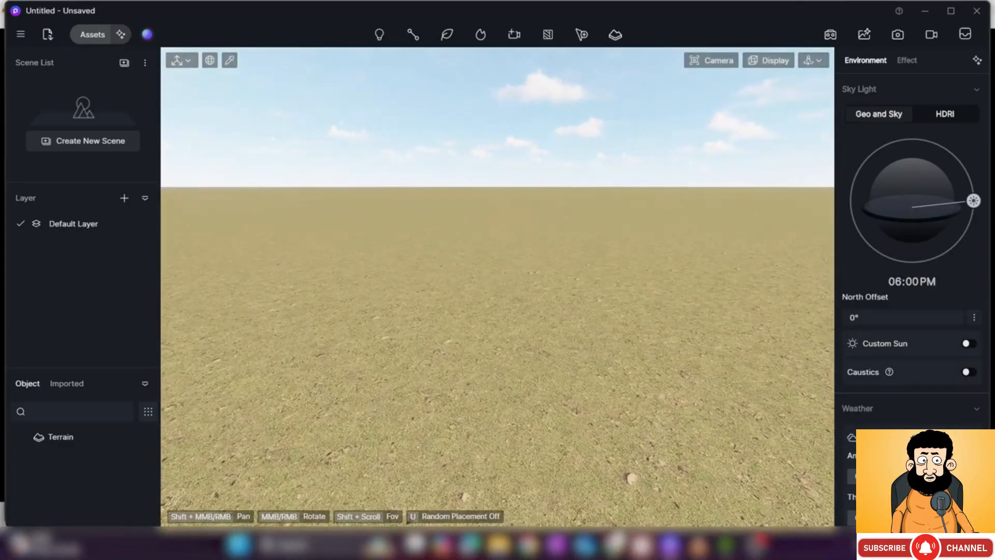
{"action": "left_click", "coordinate": [79, 439]}
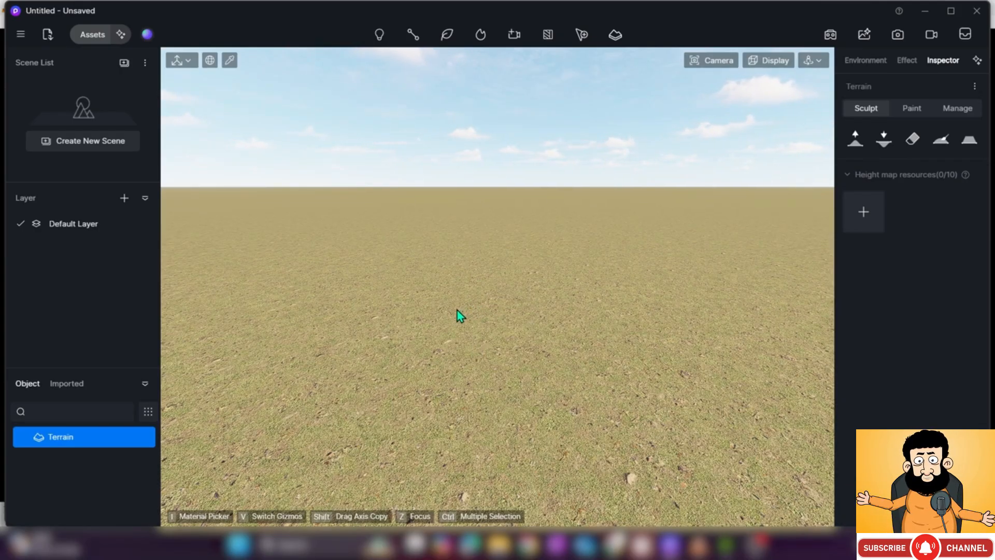
Sculpt a closed rocky ridge with several peaks on the flat terrain using the raise brush at size 5 and strength 26
{"action": "left_click", "coordinate": [856, 140]}
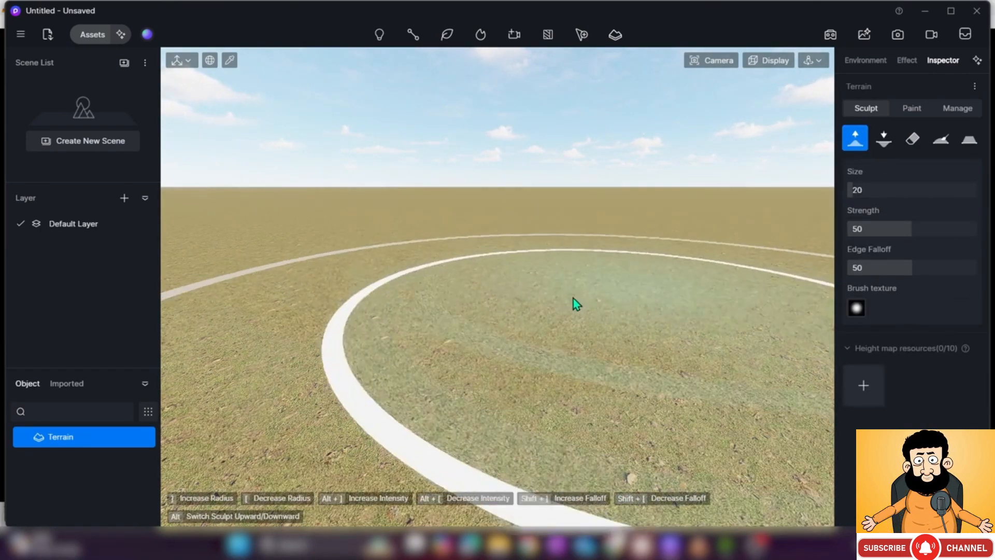
{"action": "scroll", "coordinate": [482, 218], "scroll_direction": "down", "scroll_amount": 8}
{"action": "scroll", "coordinate": [492, 254], "scroll_direction": "up", "scroll_amount": 5}
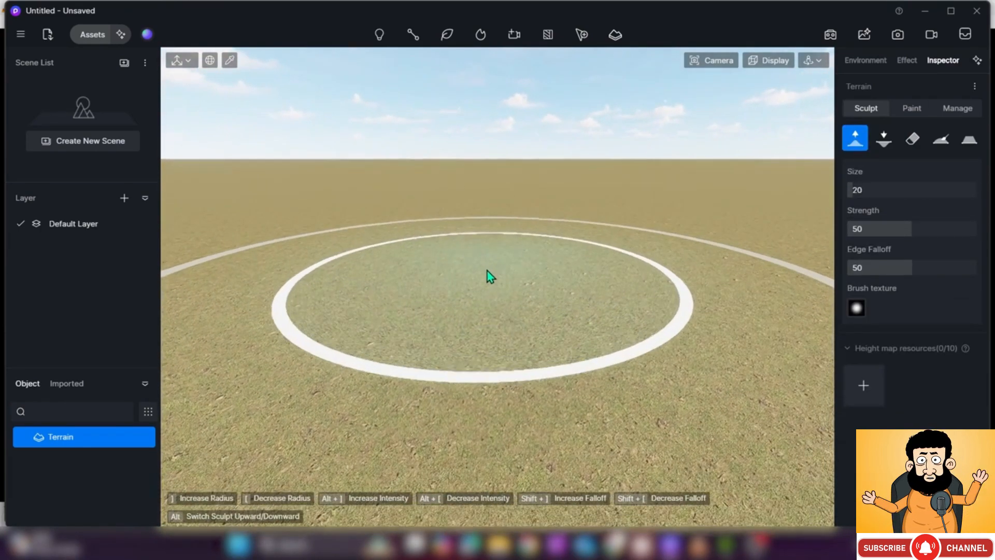
{"action": "scroll", "coordinate": [488, 275], "scroll_direction": "down", "scroll_amount": 6}
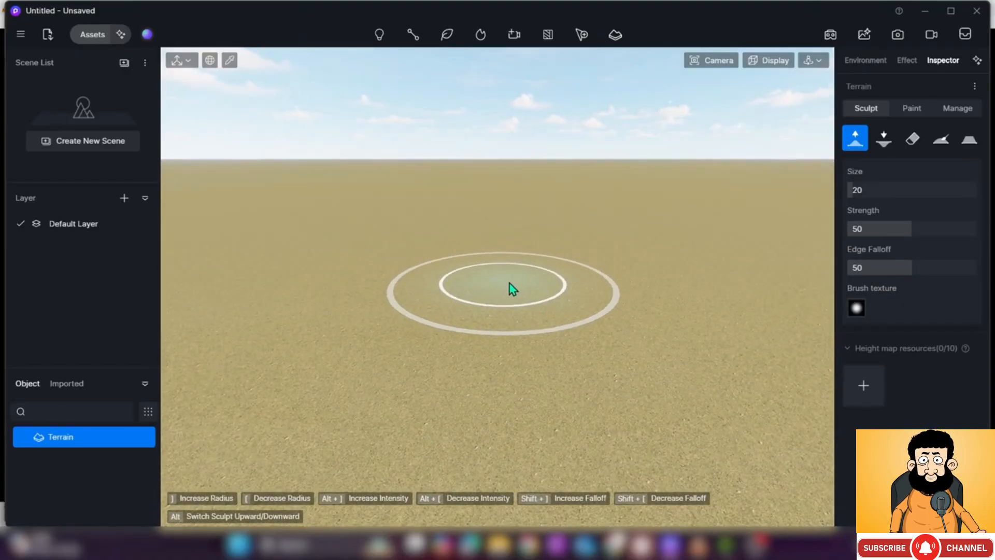
{"action": "scroll", "coordinate": [400, 332], "scroll_direction": "up", "scroll_amount": 3}
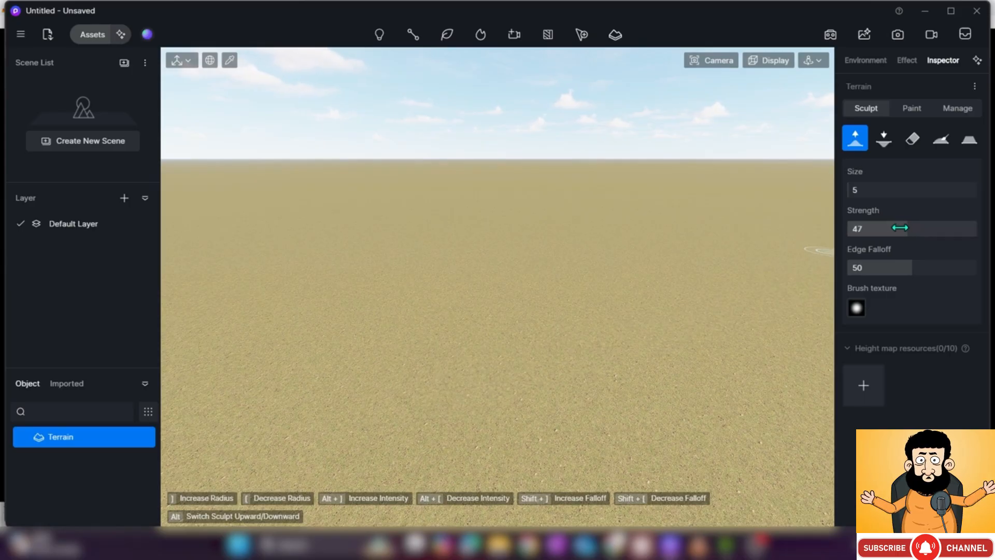
{"action": "left_click_drag", "start_coordinate": [880, 229], "coordinate": [872, 230]}
{"action": "mouse_move", "coordinate": [450, 378]}
{"action": "left_mouse_down"}
{"action": "mouse_move", "coordinate": [466, 370]}
{"action": "mouse_move", "coordinate": [511, 387]}
{"action": "mouse_move", "coordinate": [663, 397]}
{"action": "mouse_move", "coordinate": [770, 379]}
{"action": "mouse_move", "coordinate": [725, 294]}
{"action": "mouse_move", "coordinate": [614, 260]}
{"action": "left_mouse_up"}
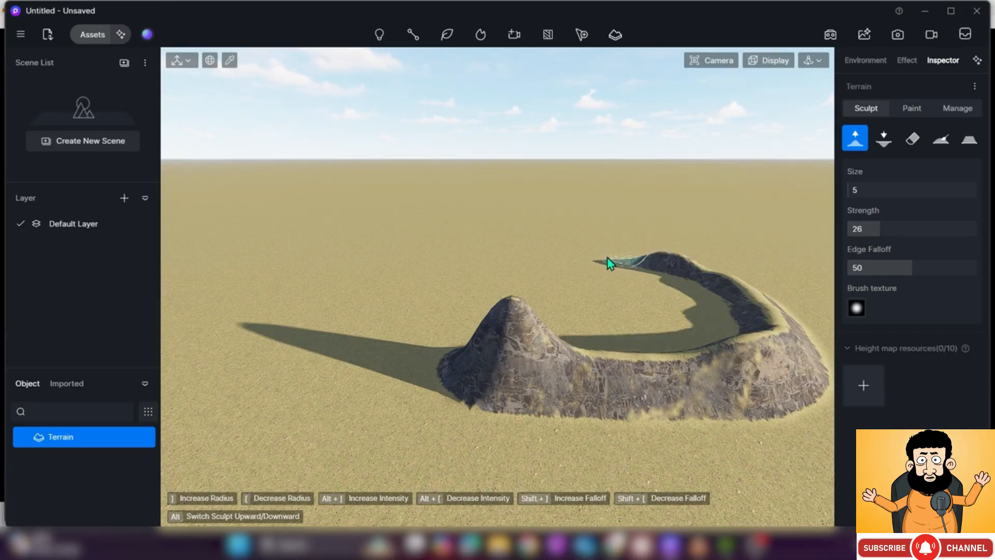
{"action": "mouse_move", "coordinate": [459, 245]}
{"action": "left_mouse_down"}
{"action": "mouse_move", "coordinate": [313, 275]}
{"action": "mouse_move", "coordinate": [278, 313]}
{"action": "mouse_move", "coordinate": [337, 364]}
{"action": "mouse_move", "coordinate": [413, 386]}
{"action": "mouse_move", "coordinate": [378, 425]}
{"action": "mouse_move", "coordinate": [285, 430]}
{"action": "mouse_move", "coordinate": [207, 369]}
{"action": "left_mouse_up"}
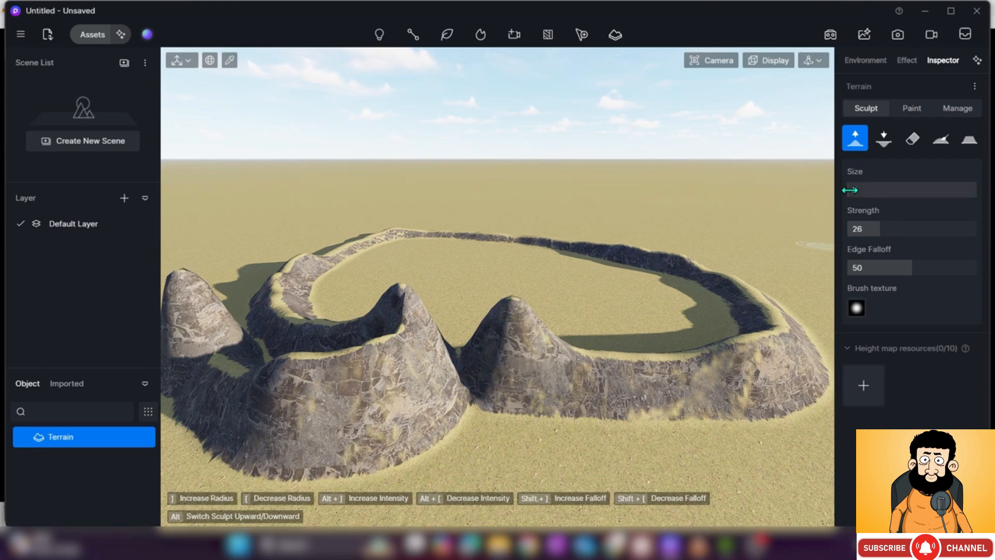
Raise tall mountains behind the ridge with brush size 20 and strength 84, and a low mound inside it with strength 8
{"action": "left_click_drag", "start_coordinate": [854, 189], "coordinate": [859, 191]}
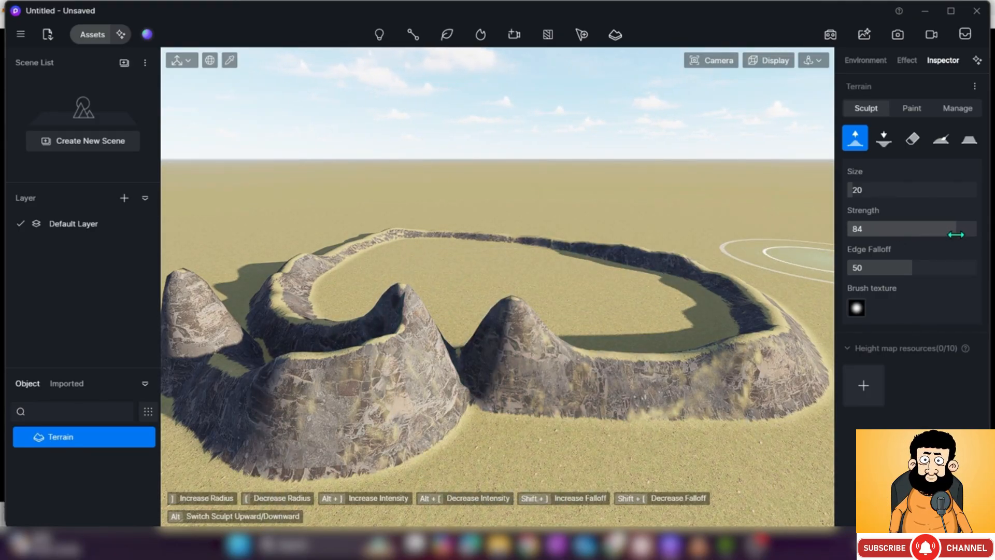
{"action": "mouse_move", "coordinate": [679, 223]}
{"action": "left_mouse_down"}
{"action": "mouse_move", "coordinate": [388, 204]}
{"action": "mouse_move", "coordinate": [350, 214]}
{"action": "left_mouse_up"}
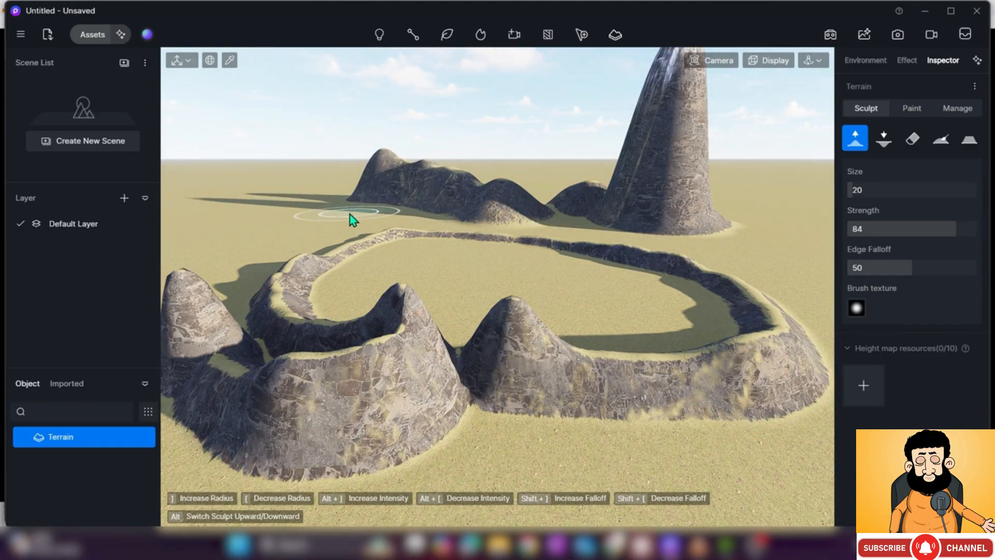
{"action": "left_click_drag", "start_coordinate": [971, 228], "coordinate": [858, 229]}
{"action": "mouse_move", "coordinate": [515, 306]}
{"action": "left_mouse_down"}
{"action": "mouse_move", "coordinate": [741, 298]}
{"action": "mouse_move", "coordinate": [797, 267]}
{"action": "left_mouse_up"}
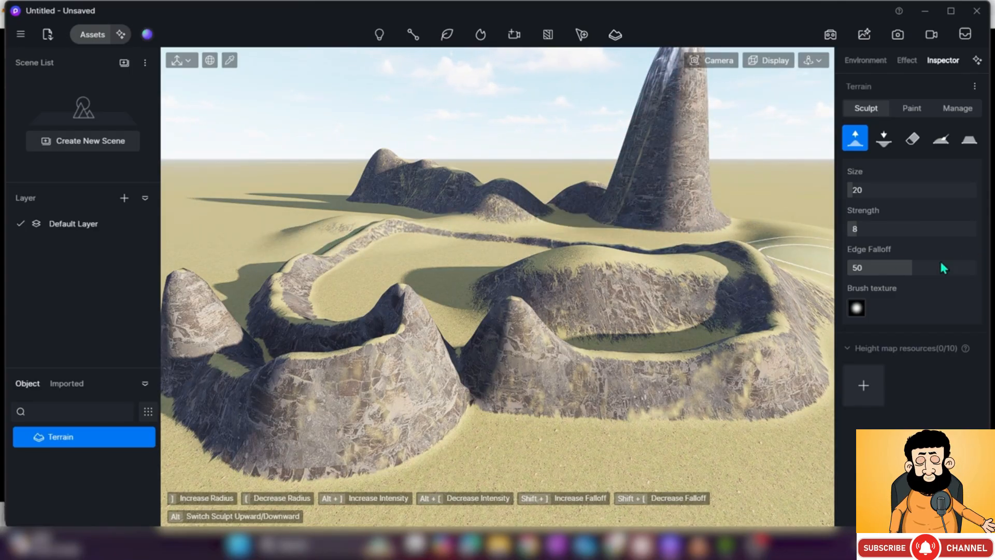
Increase the raise brush's edge falloff and sculpt sharper peaks beside the ring ridge
{"action": "middle_click_drag", "start_coordinate": [635, 337], "coordinate": [744, 278]}
{"action": "middle_click_drag", "start_coordinate": [470, 265], "coordinate": [819, 291]}
{"action": "left_click_drag", "start_coordinate": [904, 267], "coordinate": [960, 271]}
{"action": "mouse_move", "coordinate": [589, 430]}
{"action": "left_mouse_down"}
{"action": "mouse_move", "coordinate": [630, 415]}
{"action": "mouse_move", "coordinate": [637, 393]}
{"action": "mouse_move", "coordinate": [561, 395]}
{"action": "mouse_move", "coordinate": [593, 344]}
{"action": "mouse_move", "coordinate": [786, 318]}
{"action": "left_mouse_up"}
Set the brush's edge falloff to 0 and raise a flat-topped, steep-sided plateau next to the ridge
{"action": "mouse_move", "coordinate": [884, 265]}
{"action": "left_mouse_down"}
{"action": "mouse_move", "coordinate": [974, 268]}
{"action": "mouse_move", "coordinate": [850, 266]}
{"action": "left_mouse_up"}
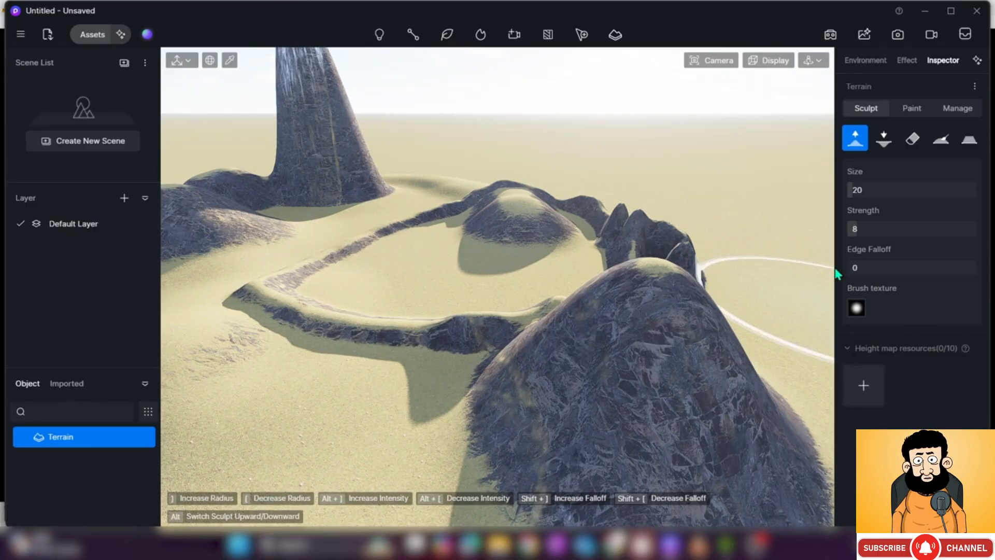
{"action": "left_click_drag", "start_coordinate": [293, 405], "coordinate": [292, 403]}
{"action": "mouse_move", "coordinate": [339, 378]}
{"action": "right_mouse_down"}
{"action": "mouse_move", "coordinate": [356, 374]}
{"action": "mouse_move", "coordinate": [258, 365]}
{"action": "mouse_move", "coordinate": [334, 340]}
{"action": "mouse_move", "coordinate": [340, 319]}
{"action": "right_mouse_up"}
{"action": "left_click_drag", "start_coordinate": [325, 303], "coordinate": [318, 297]}
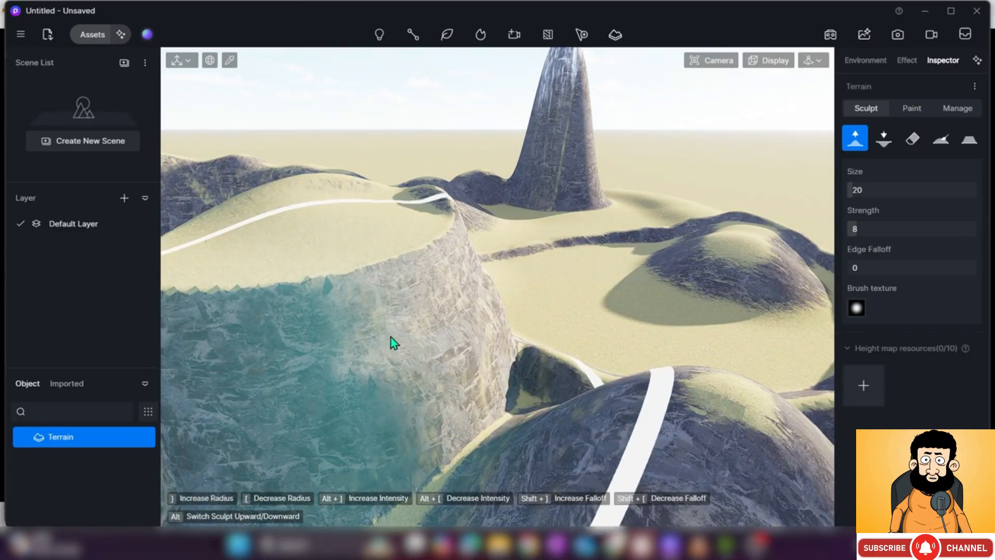
{"action": "right_click_drag", "start_coordinate": [398, 332], "coordinate": [432, 324]}
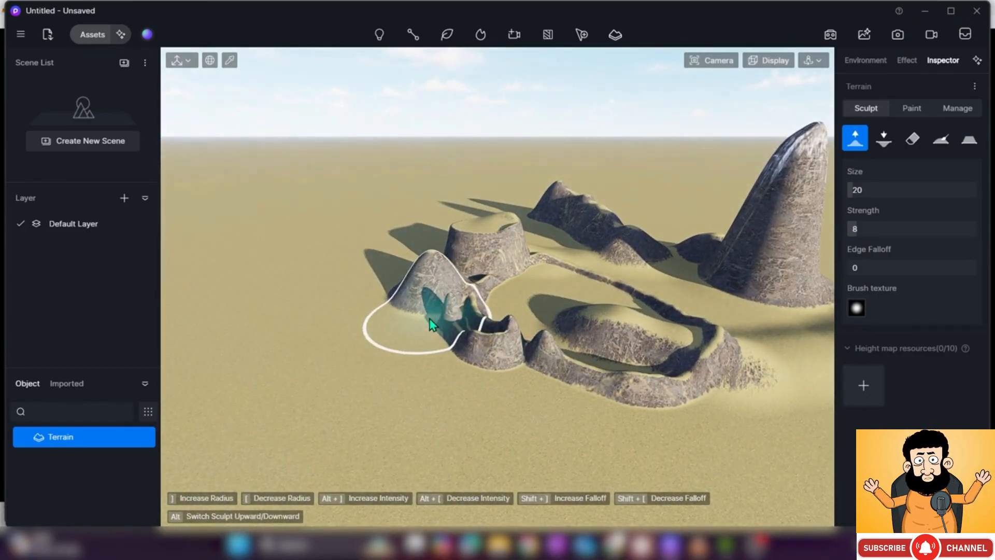
Change the navigation mode to Fly and move the camera closer to the sculpted hills and open ground
{"action": "left_click", "coordinate": [807, 58]}
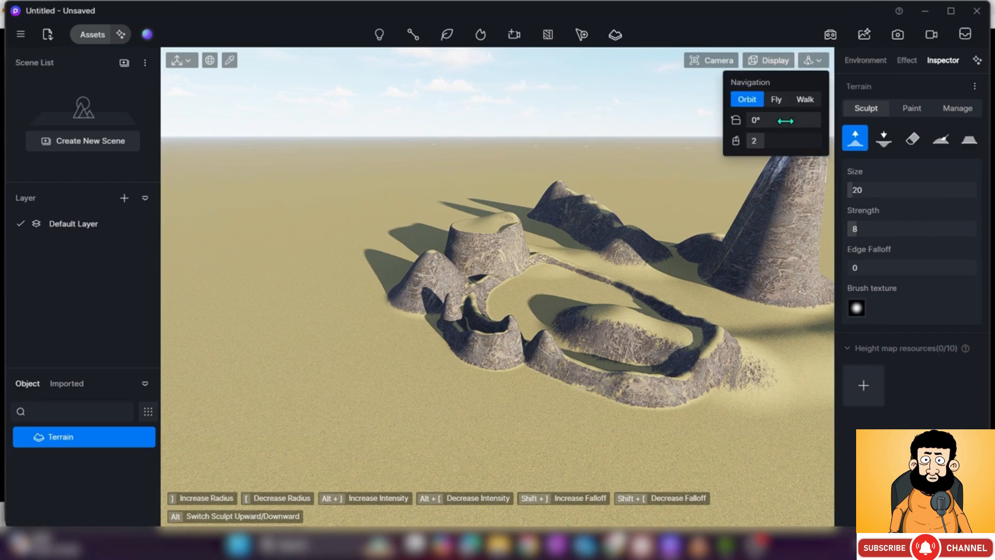
{"action": "left_click", "coordinate": [778, 99]}
{"action": "key", "text": "a"}
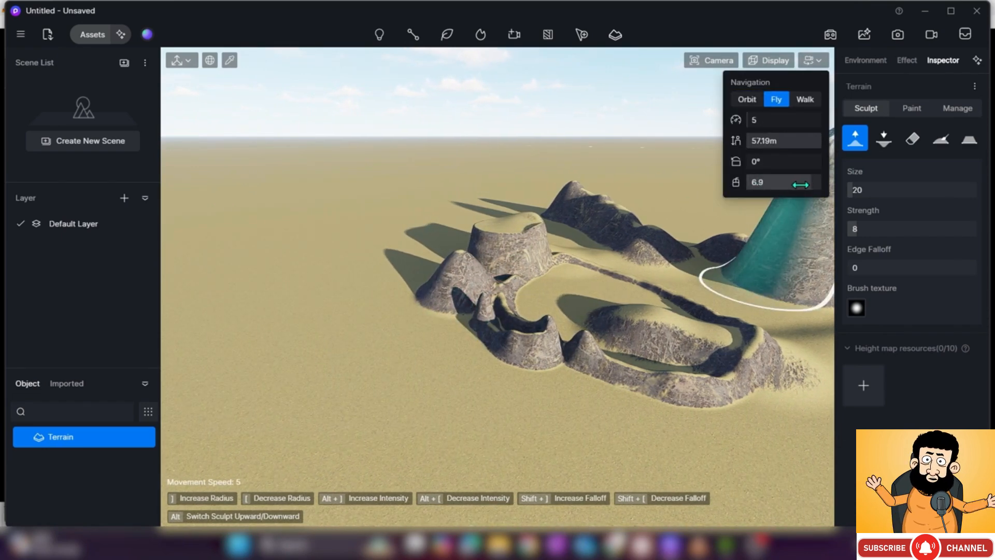
{"action": "key", "text": "w"}
{"action": "right_click_drag", "start_coordinate": [455, 315], "coordinate": [496, 316]}
{"action": "key", "text": "a"}
{"action": "key", "text": "a"}
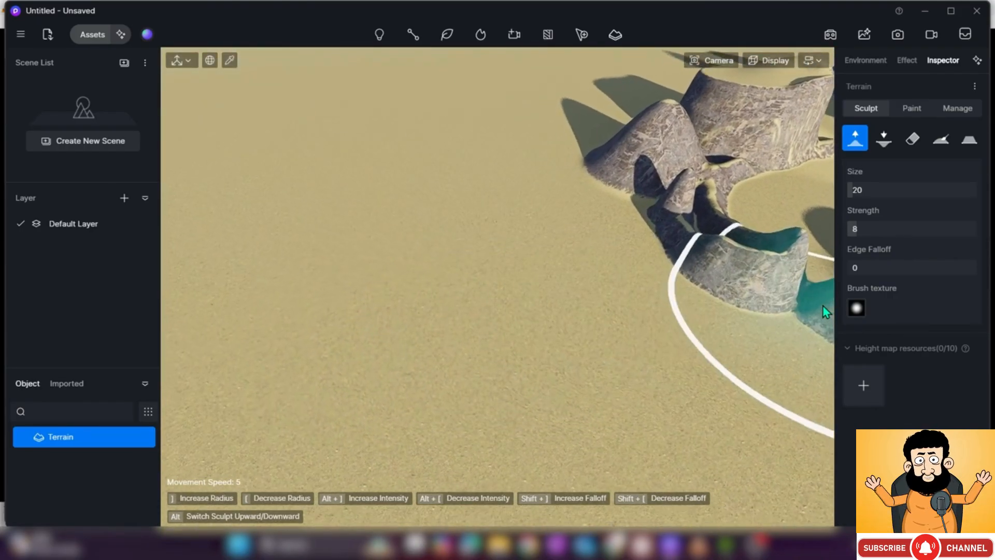
Raise a stepped, flat-topped mound on open ground with edge falloff 0 and a pointed peak beside it with edge falloff 99
{"action": "mouse_move", "coordinate": [610, 317]}
{"action": "right_mouse_down"}
{"action": "mouse_move", "coordinate": [693, 304]}
{"action": "mouse_move", "coordinate": [660, 340]}
{"action": "right_mouse_up"}
{"action": "mouse_move", "coordinate": [660, 340]}
{"action": "left_mouse_down"}
{"action": "mouse_move", "coordinate": [684, 371]}
{"action": "mouse_move", "coordinate": [705, 299]}
{"action": "left_mouse_up"}
{"action": "mouse_move", "coordinate": [638, 308]}
{"action": "right_mouse_down"}
{"action": "mouse_move", "coordinate": [594, 314]}
{"action": "mouse_move", "coordinate": [558, 341]}
{"action": "right_mouse_up"}
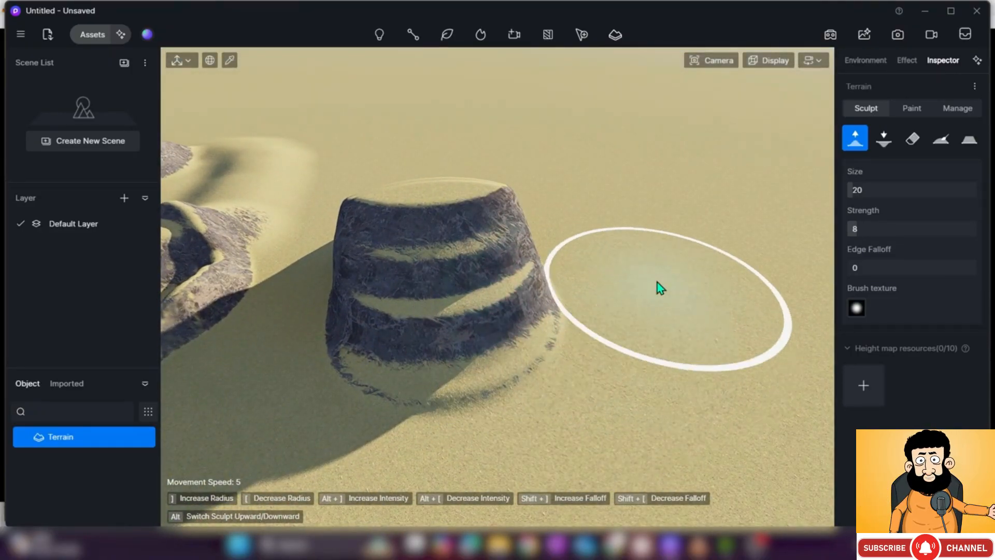
{"action": "key", "text": "shift+bracketright"}
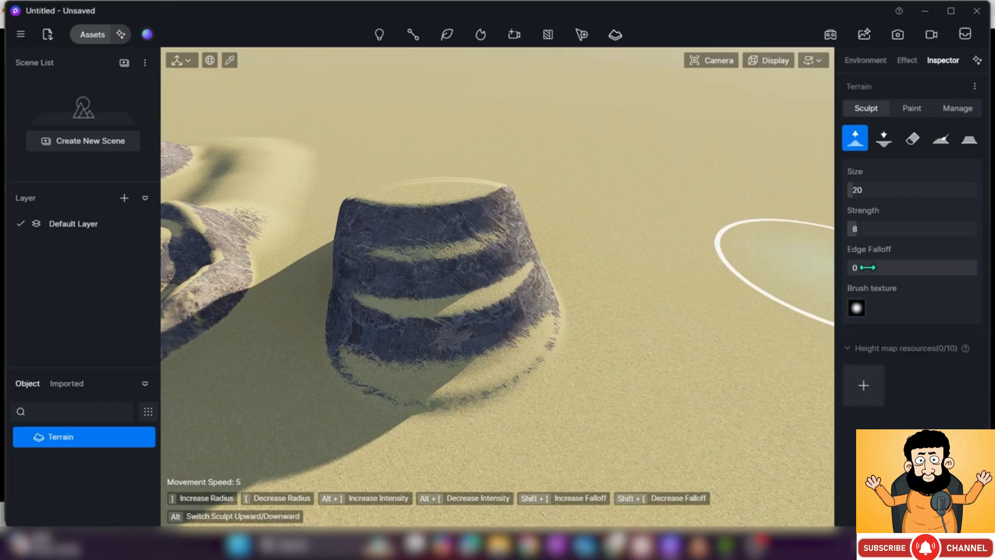
{"action": "left_click_drag", "start_coordinate": [688, 309], "coordinate": [710, 234]}
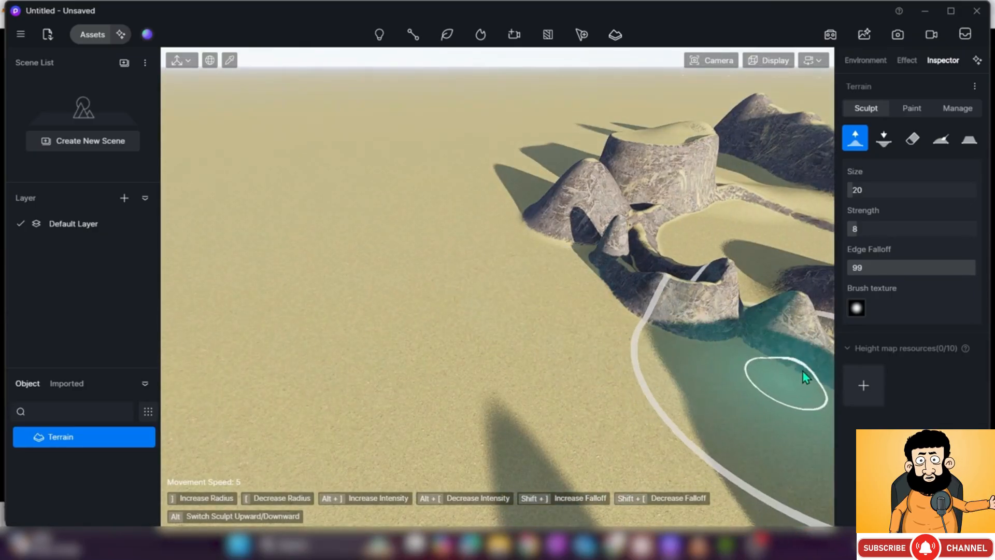
Choose the blocky, column-like brush texture from the brush library and raise a rugged hill on the open ground
{"action": "left_click", "coordinate": [857, 308]}
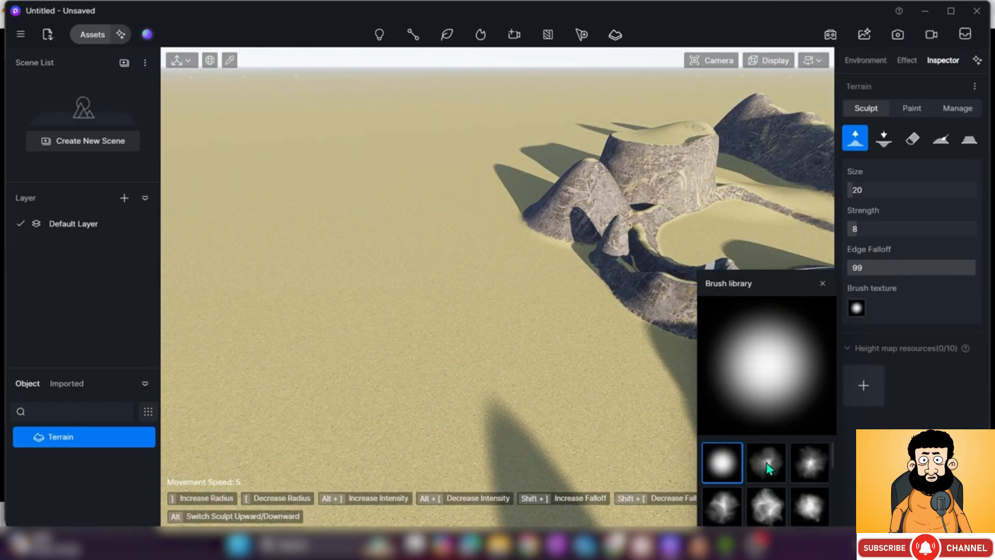
{"action": "scroll", "coordinate": [762, 465], "scroll_direction": "down", "scroll_amount": 3}
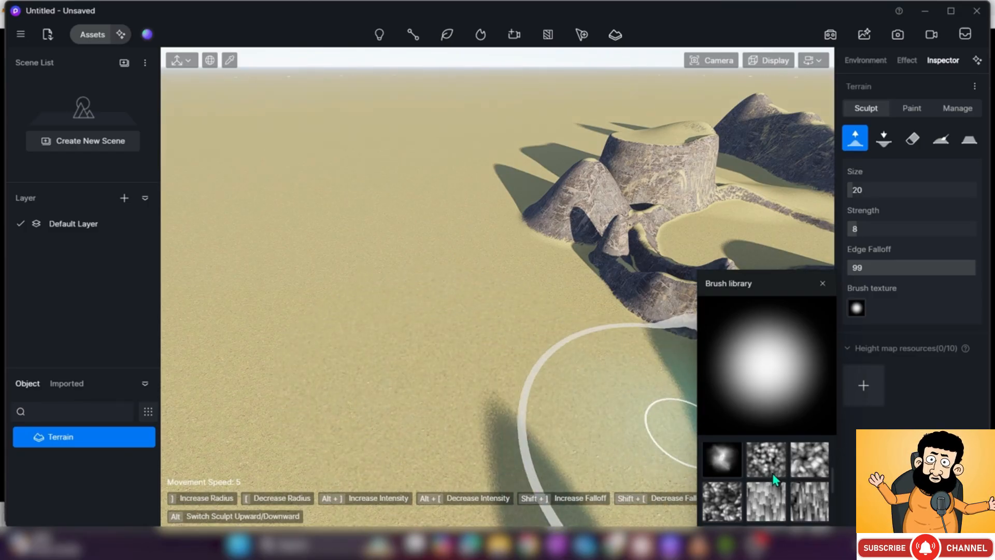
{"action": "scroll", "coordinate": [777, 479], "scroll_direction": "up", "scroll_amount": 2}
{"action": "scroll", "coordinate": [772, 487], "scroll_direction": "down", "scroll_amount": 1}
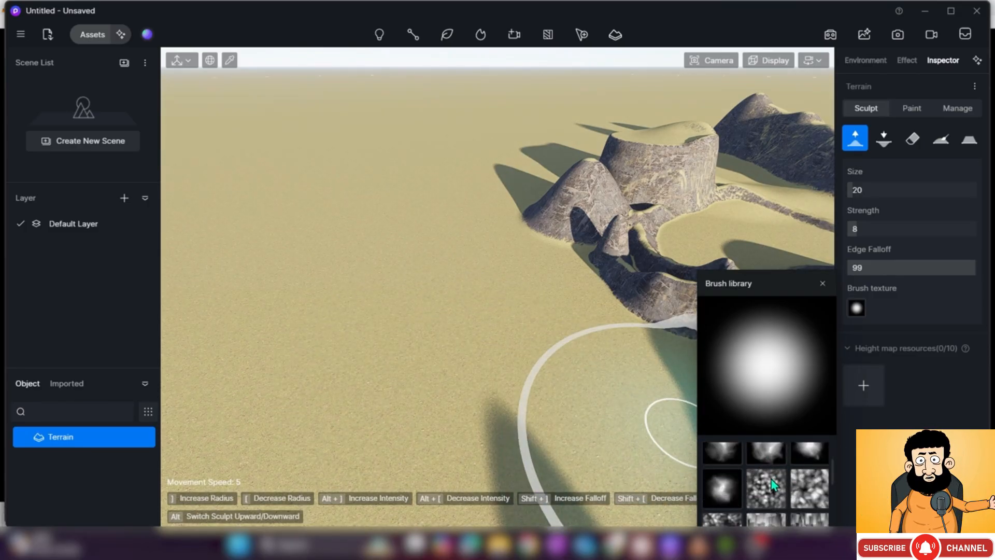
{"action": "scroll", "coordinate": [774, 490], "scroll_direction": "down", "scroll_amount": 1}
{"action": "left_click", "coordinate": [772, 507]}
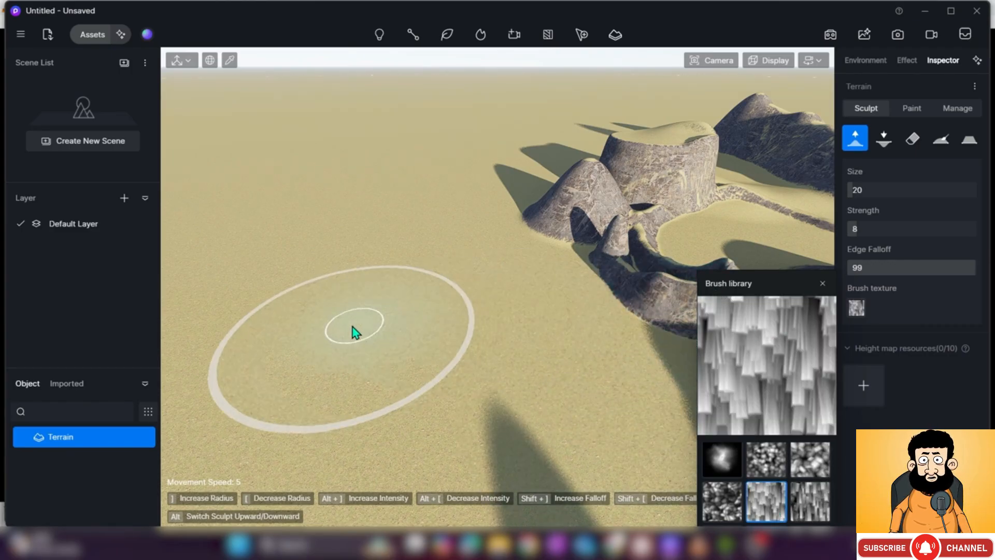
{"action": "left_click_drag", "start_coordinate": [385, 332], "coordinate": [478, 351]}
{"action": "mouse_move", "coordinate": [522, 350]}
{"action": "left_mouse_down"}
{"action": "mouse_move", "coordinate": [428, 304]}
{"action": "mouse_move", "coordinate": [328, 302]}
{"action": "mouse_move", "coordinate": [296, 348]}
{"action": "mouse_move", "coordinate": [392, 402]}
{"action": "mouse_move", "coordinate": [522, 383]}
{"action": "mouse_move", "coordinate": [466, 269]}
{"action": "mouse_move", "coordinate": [371, 279]}
{"action": "mouse_move", "coordinate": [361, 334]}
{"action": "mouse_move", "coordinate": [533, 344]}
{"action": "mouse_move", "coordinate": [396, 337]}
{"action": "mouse_move", "coordinate": [368, 293]}
{"action": "mouse_move", "coordinate": [539, 376]}
{"action": "mouse_move", "coordinate": [378, 317]}
{"action": "mouse_move", "coordinate": [410, 369]}
{"action": "mouse_move", "coordinate": [355, 317]}
{"action": "mouse_move", "coordinate": [429, 362]}
{"action": "mouse_move", "coordinate": [542, 349]}
{"action": "mouse_move", "coordinate": [497, 300]}
{"action": "mouse_move", "coordinate": [406, 278]}
{"action": "mouse_move", "coordinate": [326, 288]}
{"action": "mouse_move", "coordinate": [294, 336]}
{"action": "mouse_move", "coordinate": [562, 405]}
{"action": "left_mouse_up"}
Choose the wavy vertical-streak brush texture, set the strength to 35 and raise rippled rock around the rugged hill
{"action": "scroll", "coordinate": [790, 465], "scroll_direction": "down", "scroll_amount": 3}
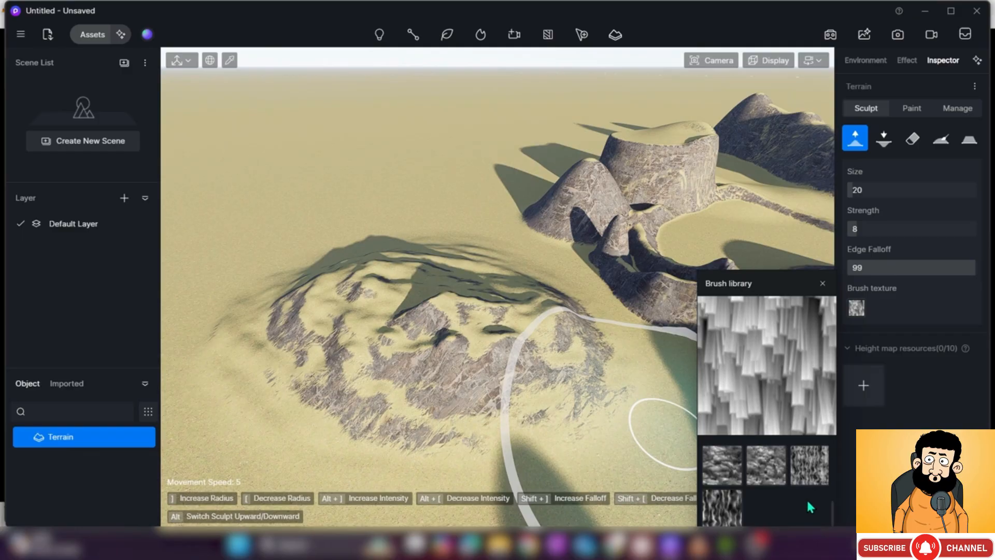
{"action": "left_click", "coordinate": [810, 466]}
{"action": "left_click", "coordinate": [421, 193]}
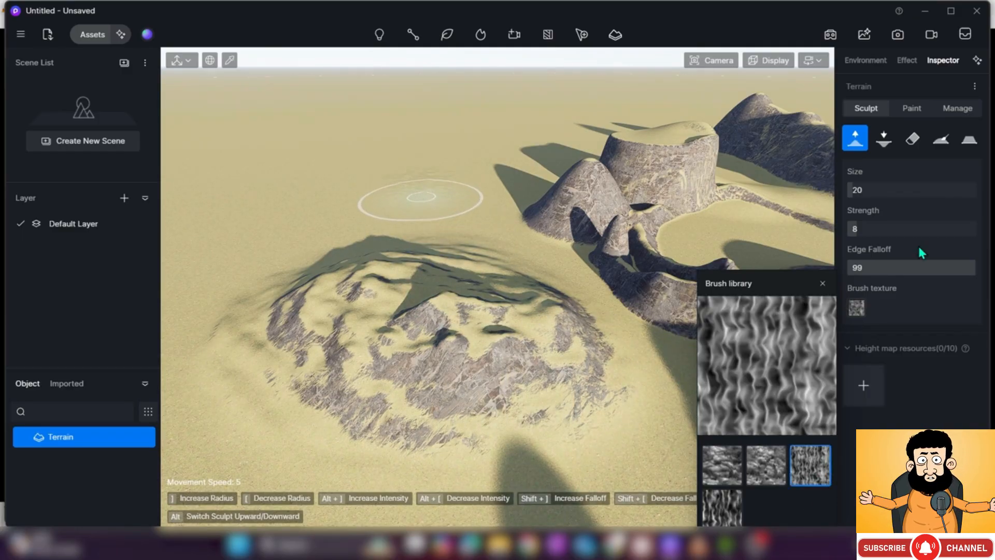
{"action": "left_click_drag", "start_coordinate": [895, 231], "coordinate": [900, 231]}
{"action": "mouse_move", "coordinate": [456, 217]}
{"action": "left_mouse_down"}
{"action": "mouse_move", "coordinate": [250, 283]}
{"action": "mouse_move", "coordinate": [213, 365]}
{"action": "mouse_move", "coordinate": [271, 439]}
{"action": "mouse_move", "coordinate": [591, 474]}
{"action": "mouse_move", "coordinate": [663, 375]}
{"action": "mouse_move", "coordinate": [581, 262]}
{"action": "mouse_move", "coordinate": [507, 223]}
{"action": "left_mouse_up"}
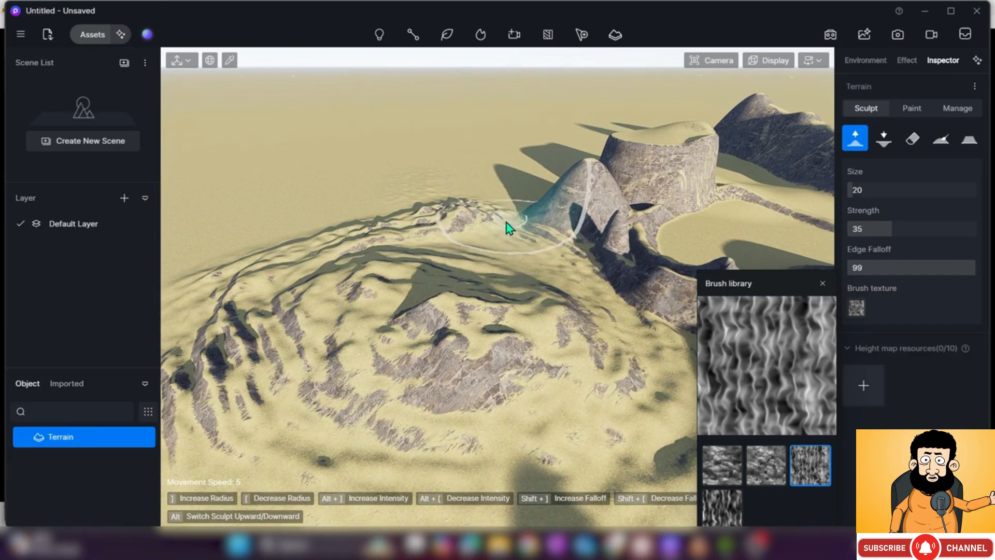
{"action": "right_click_drag", "start_coordinate": [446, 241], "coordinate": [527, 278]}
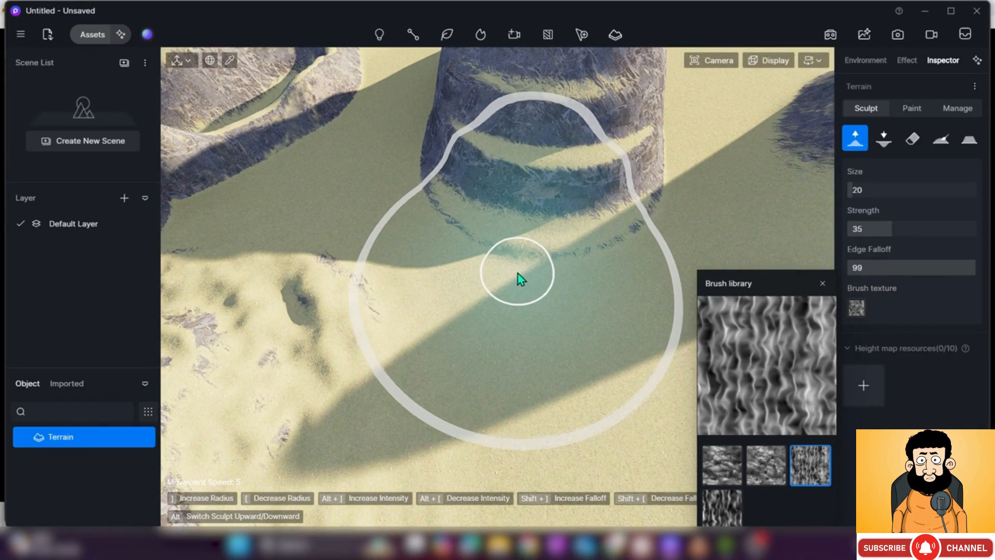
Close the brush library and place the Arctic 03 height map from the terrain assets on the ground behind the sculpted hills
{"action": "mouse_move", "coordinate": [508, 351]}
{"action": "right_mouse_down"}
{"action": "mouse_move", "coordinate": [418, 309]}
{"action": "mouse_move", "coordinate": [474, 300]}
{"action": "right_mouse_up"}
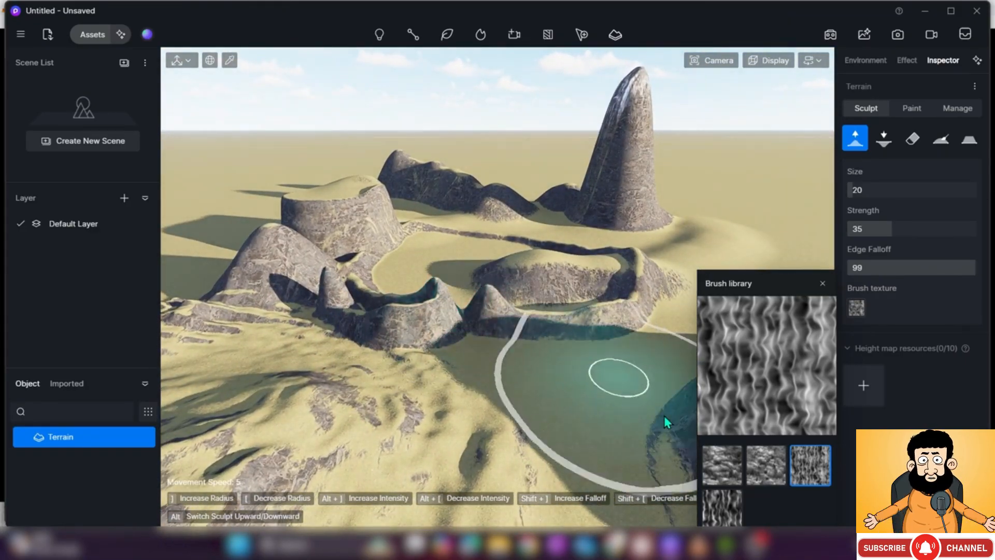
{"action": "left_click", "coordinate": [822, 283]}
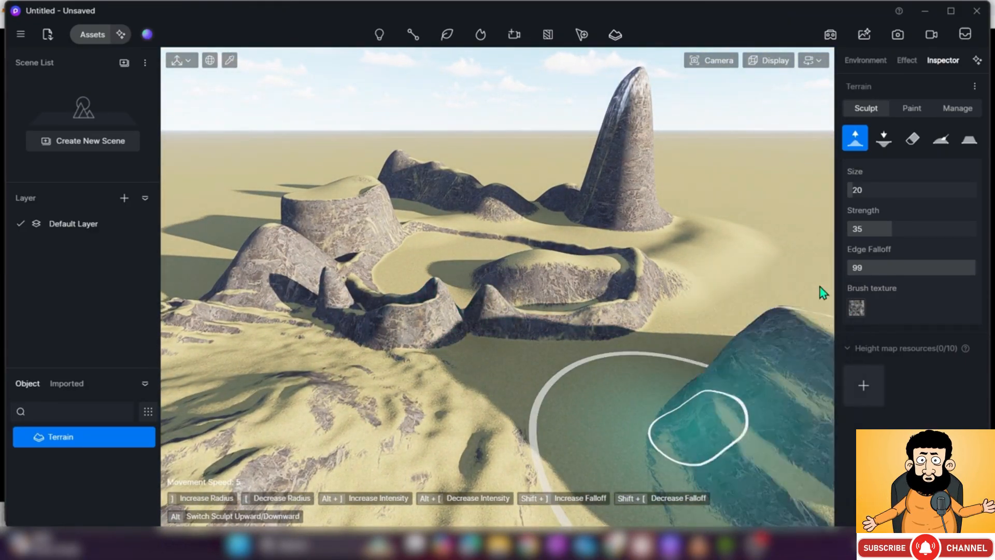
{"action": "left_click", "coordinate": [864, 386]}
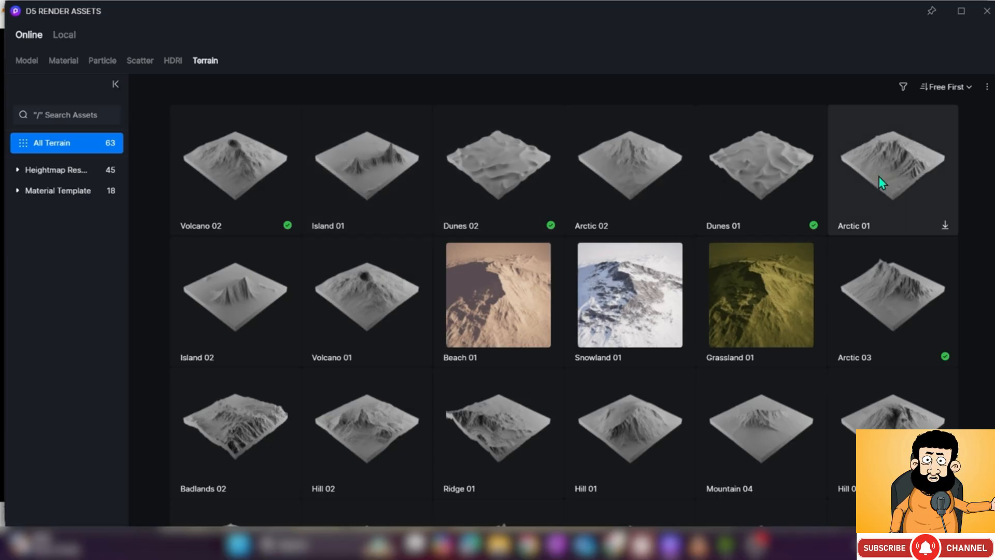
{"action": "scroll", "coordinate": [554, 320], "scroll_direction": "down", "scroll_amount": 3}
{"action": "scroll", "coordinate": [551, 312], "scroll_direction": "down", "scroll_amount": 3}
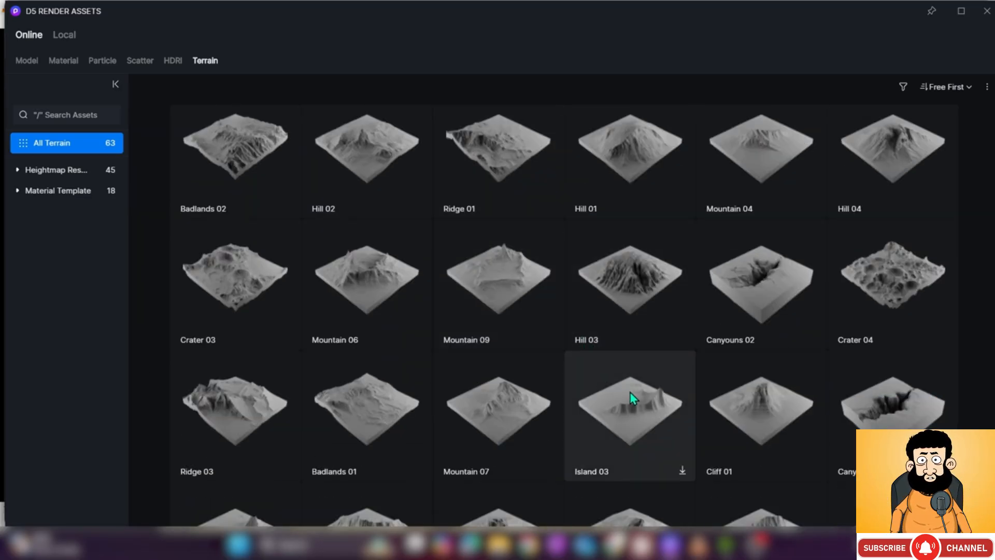
{"action": "scroll", "coordinate": [570, 321], "scroll_direction": "down", "scroll_amount": 5}
{"action": "scroll", "coordinate": [620, 331], "scroll_direction": "down", "scroll_amount": 13}
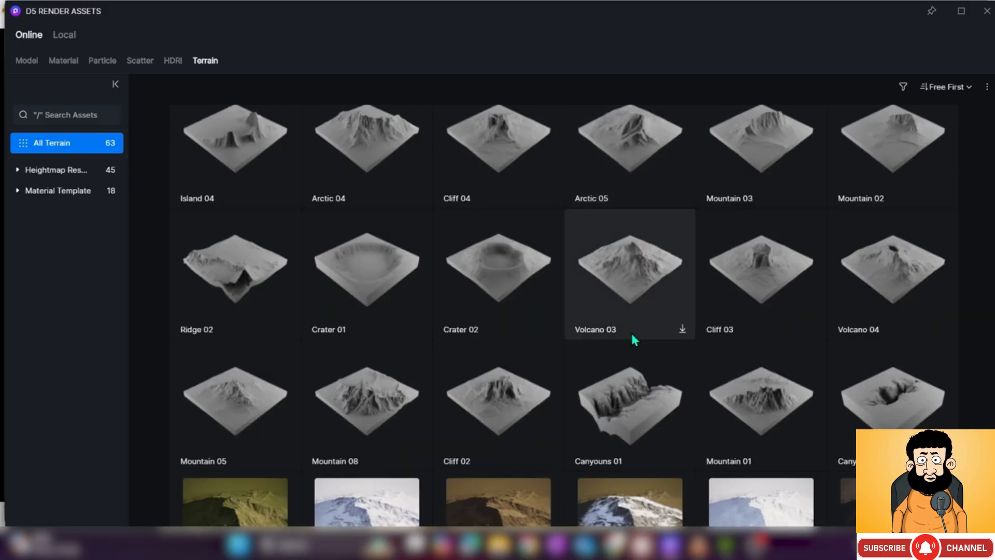
{"action": "scroll", "coordinate": [612, 331], "scroll_direction": "up", "scroll_amount": 2}
{"action": "scroll", "coordinate": [661, 315], "scroll_direction": "up", "scroll_amount": 20}
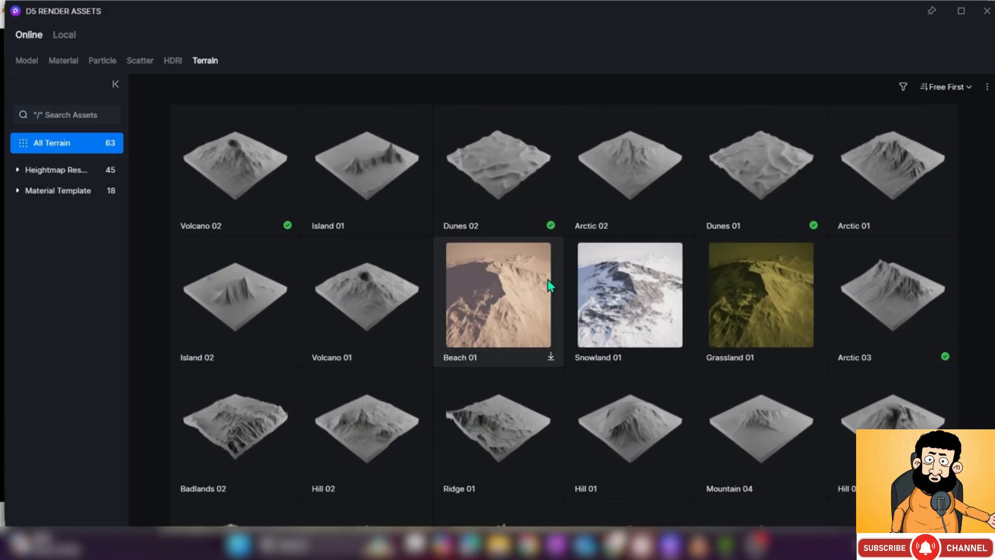
{"action": "left_click", "coordinate": [921, 304]}
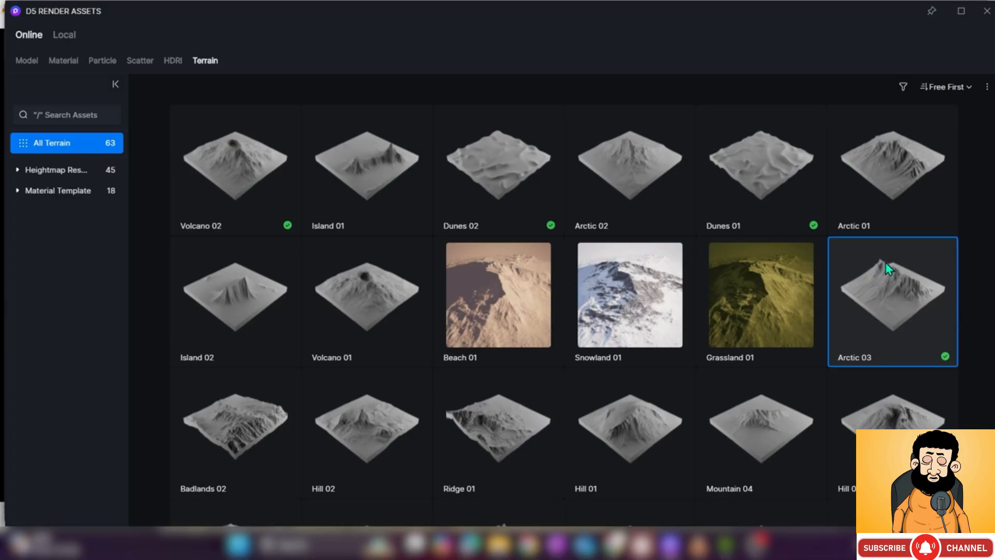
{"action": "left_click", "coordinate": [984, 20]}
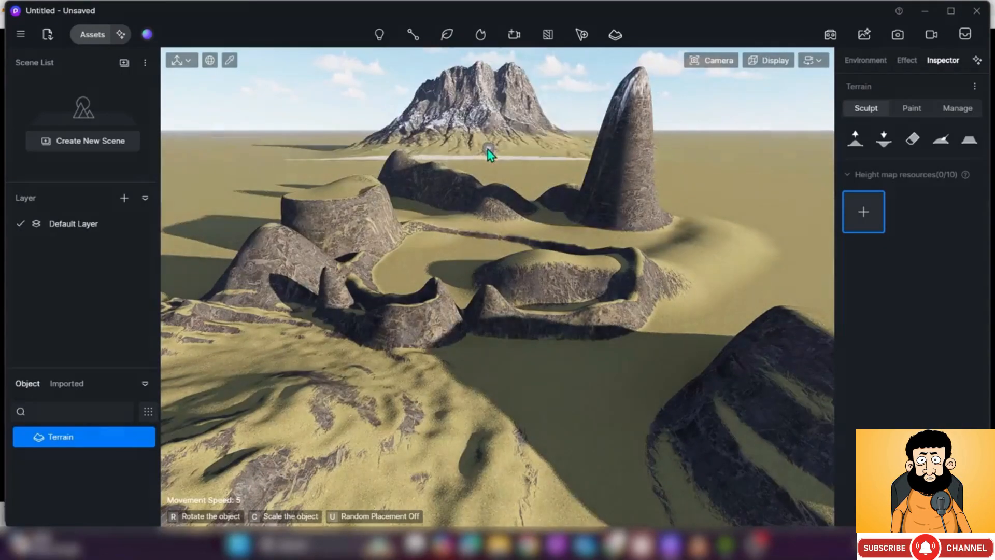
{"action": "left_click", "coordinate": [486, 160]}
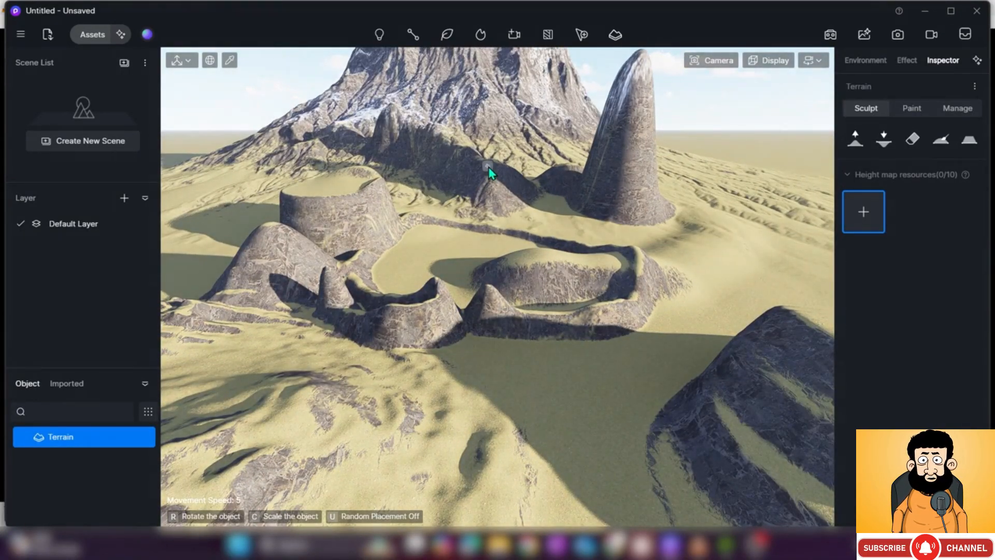
Move the Arctic mountain along Y to 9851, then set its height map value to 32 and edge falloff to 80
{"action": "right_click_drag", "start_coordinate": [501, 180], "coordinate": [489, 228]}
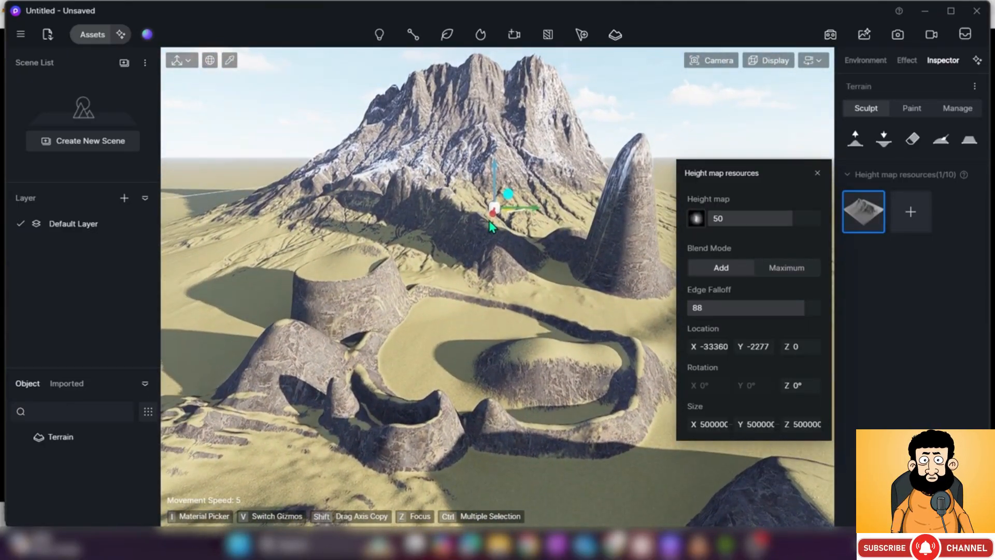
{"action": "left_click_drag", "start_coordinate": [537, 213], "coordinate": [438, 256]}
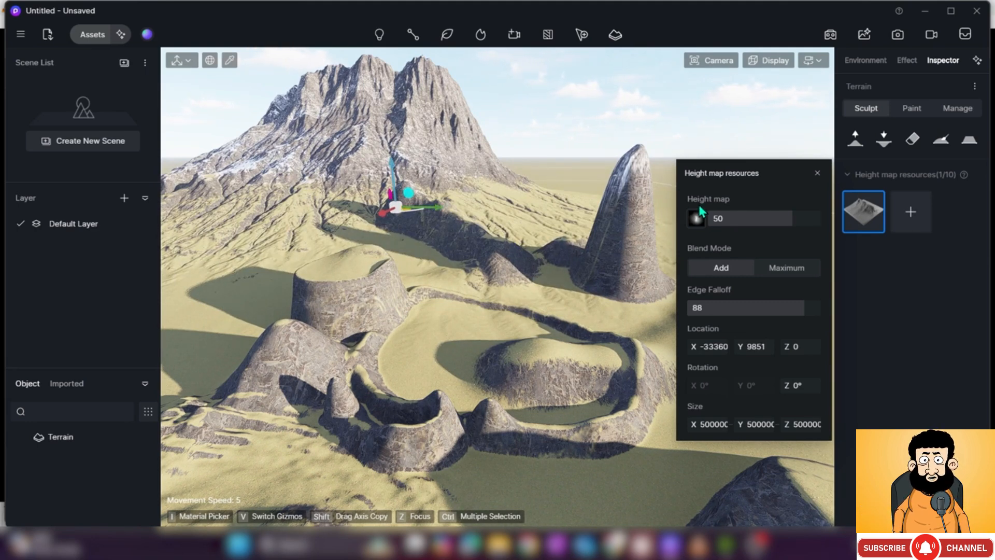
{"action": "left_click_drag", "start_coordinate": [788, 219], "coordinate": [775, 219]}
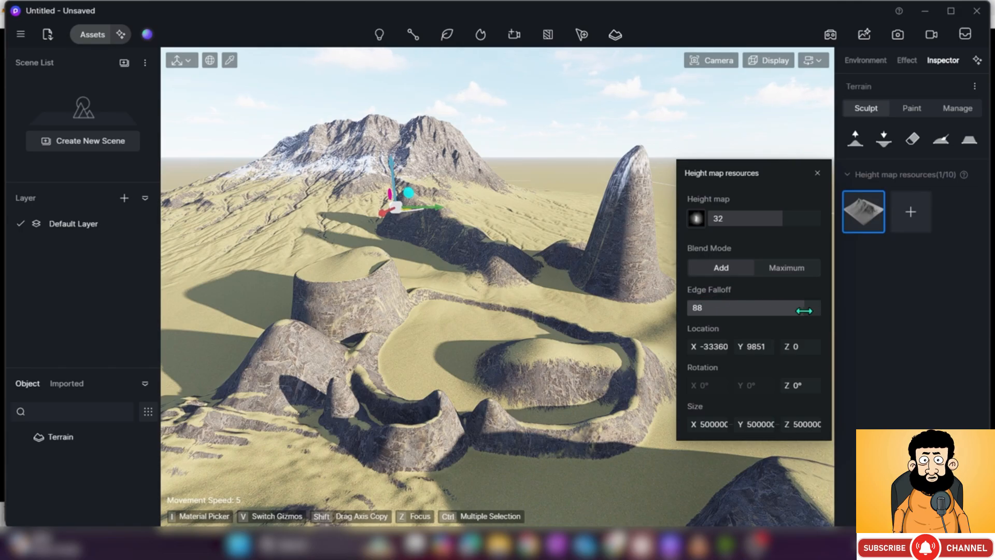
{"action": "left_click_drag", "start_coordinate": [773, 308], "coordinate": [753, 305]}
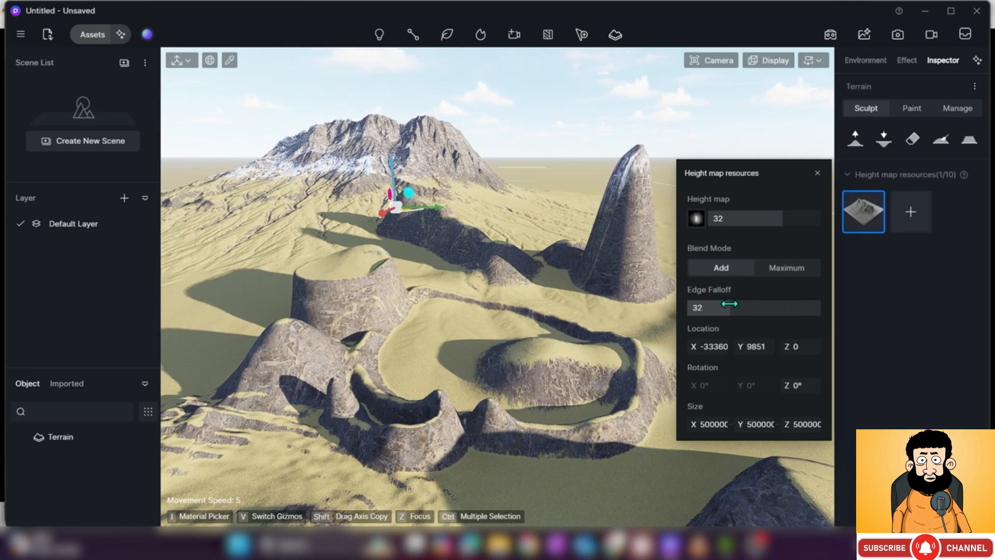
{"action": "mouse_move", "coordinate": [756, 315]}
{"action": "left_mouse_down"}
{"action": "mouse_move", "coordinate": [843, 327]}
{"action": "mouse_move", "coordinate": [792, 325]}
{"action": "left_mouse_up"}
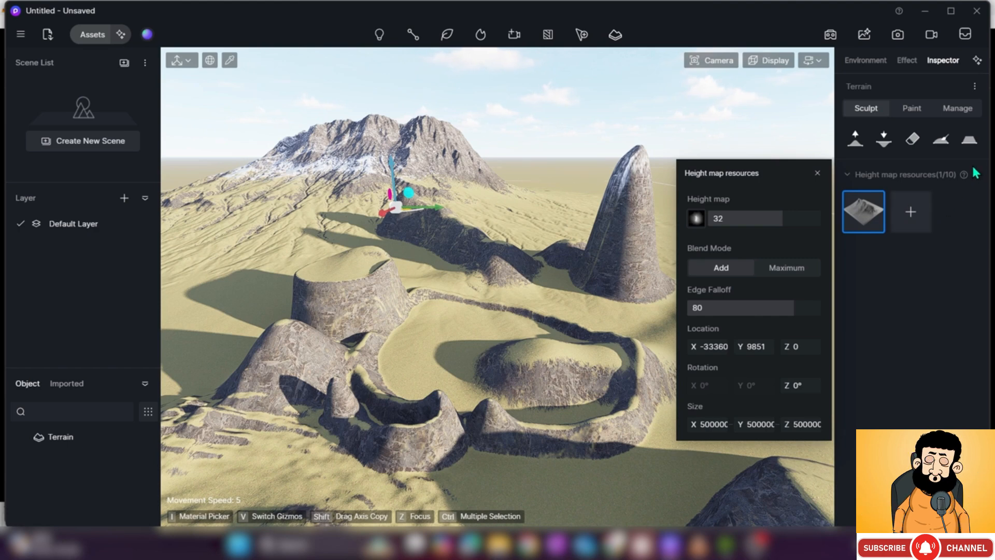
Place the Volcano 02 height map beside the Arctic mountain, behind the tall rock spire, and close its settings
{"action": "left_click", "coordinate": [911, 215]}
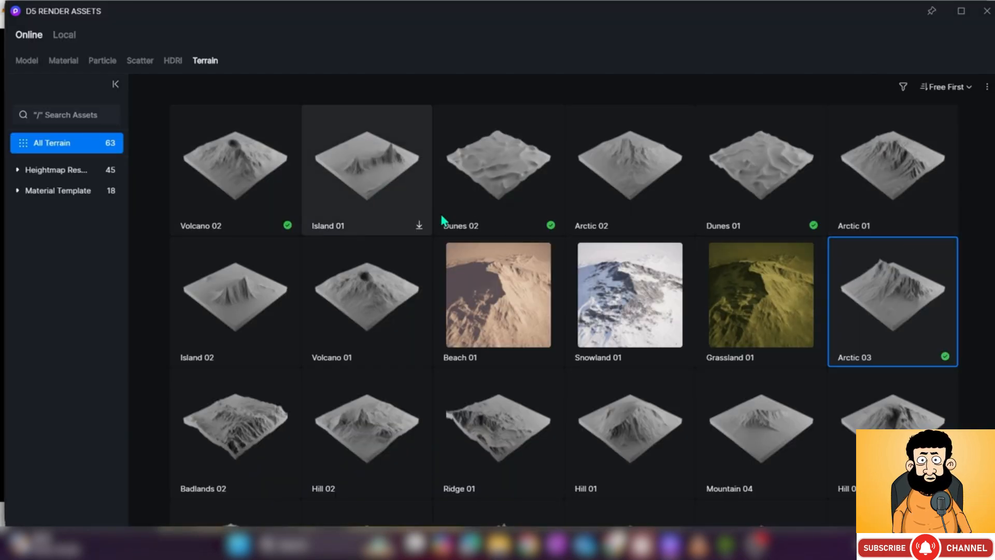
{"action": "left_click", "coordinate": [224, 174]}
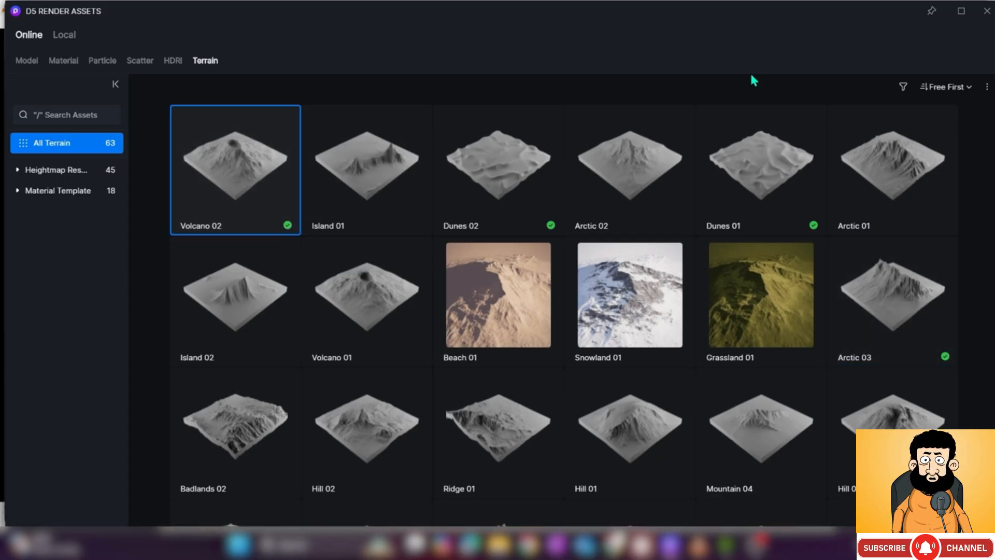
{"action": "left_click", "coordinate": [987, 13]}
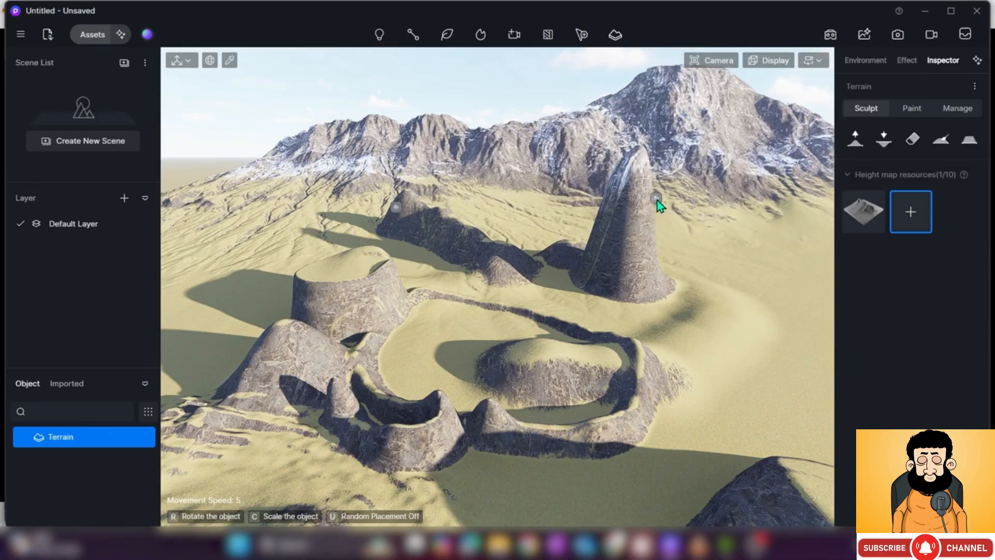
{"action": "left_click", "coordinate": [659, 206]}
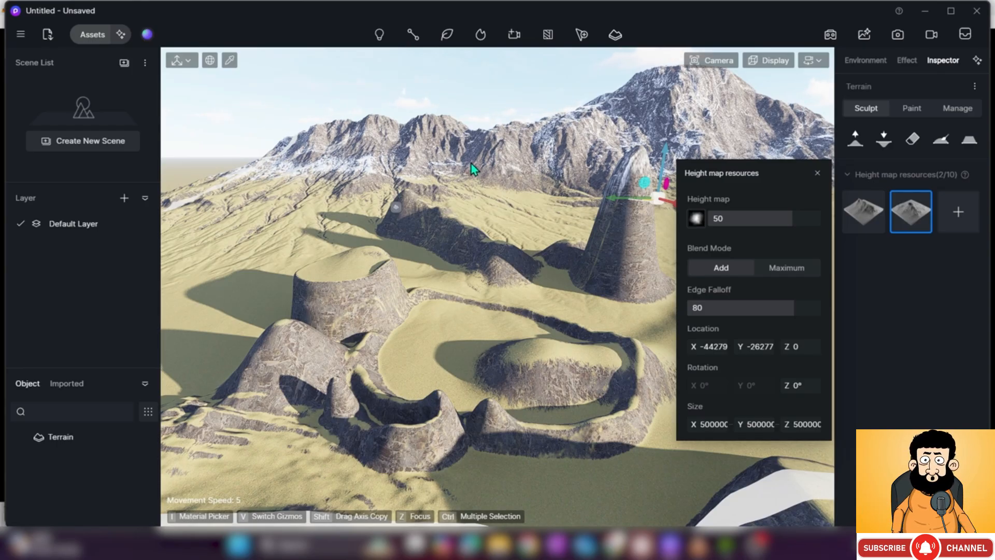
{"action": "left_click", "coordinate": [817, 176]}
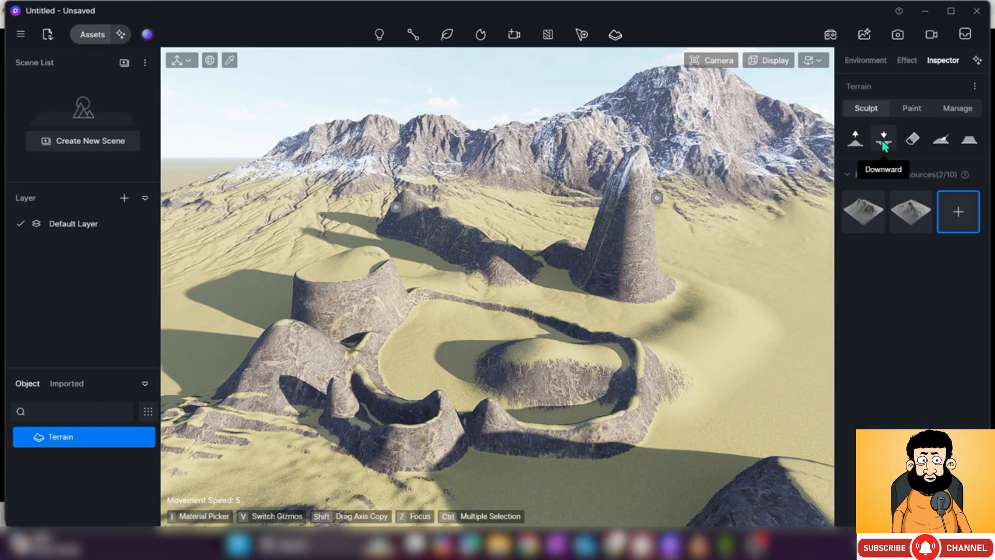
Carve a rippled hollow into the open ground behind the stepped mound with the Downward brush at size 20 and strength 35
{"action": "right_click_drag", "start_coordinate": [467, 229], "coordinate": [690, 192]}
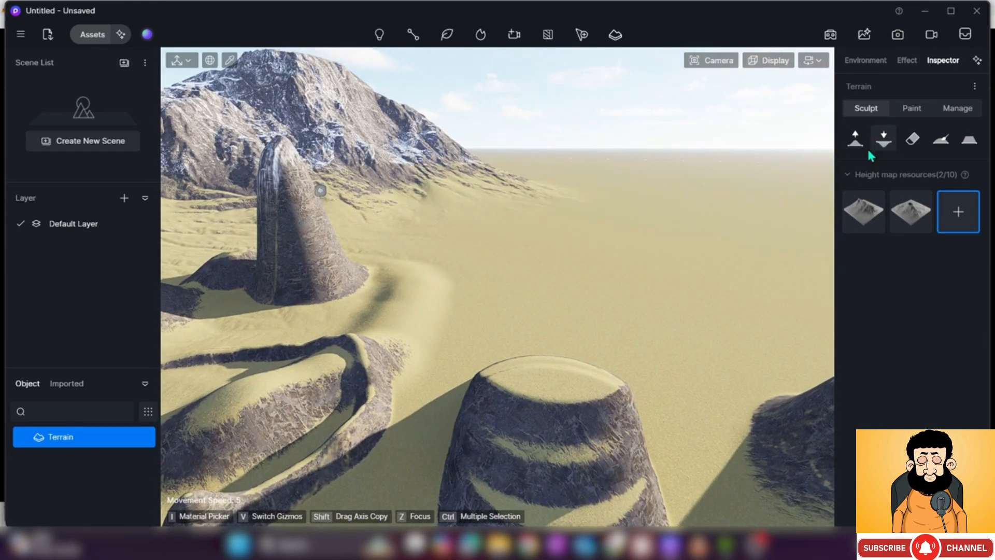
{"action": "left_click", "coordinate": [883, 140]}
{"action": "mouse_move", "coordinate": [570, 334]}
{"action": "left_mouse_down"}
{"action": "mouse_move", "coordinate": [644, 350]}
{"action": "mouse_move", "coordinate": [691, 321]}
{"action": "mouse_move", "coordinate": [619, 268]}
{"action": "left_mouse_up"}
{"action": "left_click_drag", "start_coordinate": [622, 314], "coordinate": [565, 316]}
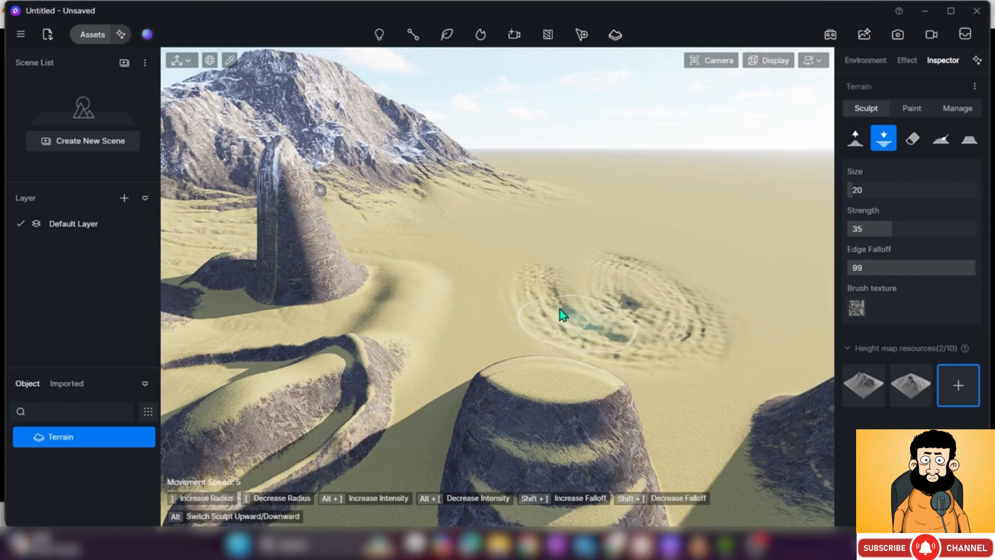
{"action": "mouse_move", "coordinate": [600, 278]}
{"action": "left_mouse_down"}
{"action": "mouse_move", "coordinate": [624, 322]}
{"action": "mouse_move", "coordinate": [480, 310]}
{"action": "left_mouse_up"}
{"action": "mouse_move", "coordinate": [477, 362]}
{"action": "left_mouse_down"}
{"action": "mouse_move", "coordinate": [575, 353]}
{"action": "mouse_move", "coordinate": [518, 337]}
{"action": "mouse_move", "coordinate": [569, 310]}
{"action": "left_mouse_up"}
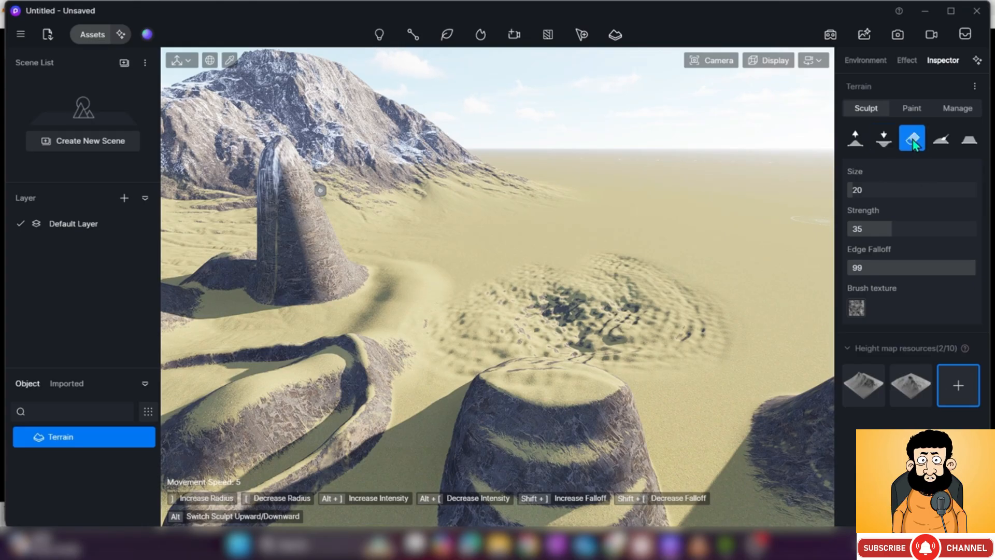
Erase the rippled hollow and the nearby sculpted mounds, enlarging the eraser brush to size 157.2
{"action": "mouse_move", "coordinate": [654, 294]}
{"action": "left_mouse_down"}
{"action": "mouse_move", "coordinate": [531, 324]}
{"action": "mouse_move", "coordinate": [663, 327]}
{"action": "mouse_move", "coordinate": [506, 356]}
{"action": "mouse_move", "coordinate": [633, 343]}
{"action": "mouse_move", "coordinate": [552, 311]}
{"action": "mouse_move", "coordinate": [466, 342]}
{"action": "mouse_move", "coordinate": [666, 328]}
{"action": "mouse_move", "coordinate": [695, 349]}
{"action": "mouse_move", "coordinate": [604, 351]}
{"action": "mouse_move", "coordinate": [555, 270]}
{"action": "left_mouse_up"}
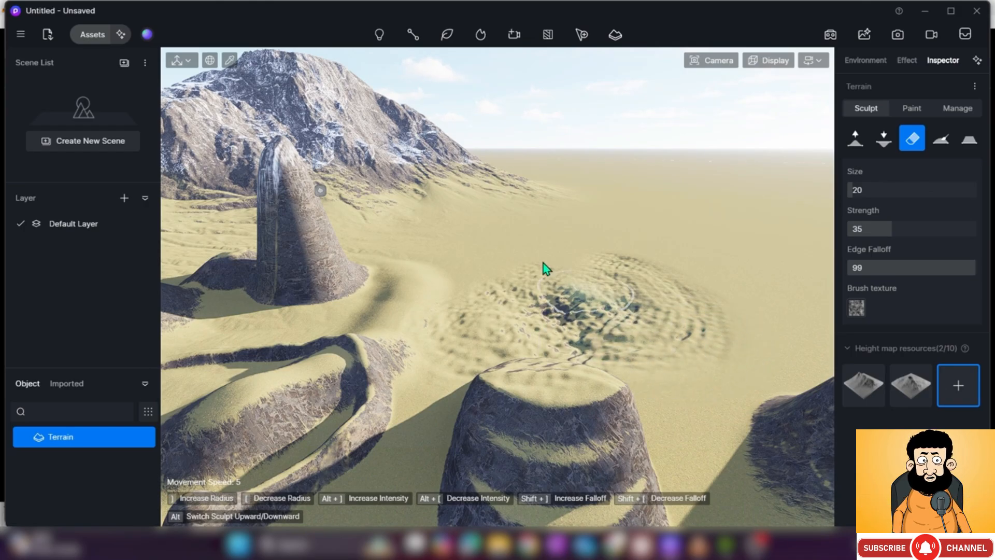
{"action": "key", "text": "w"}
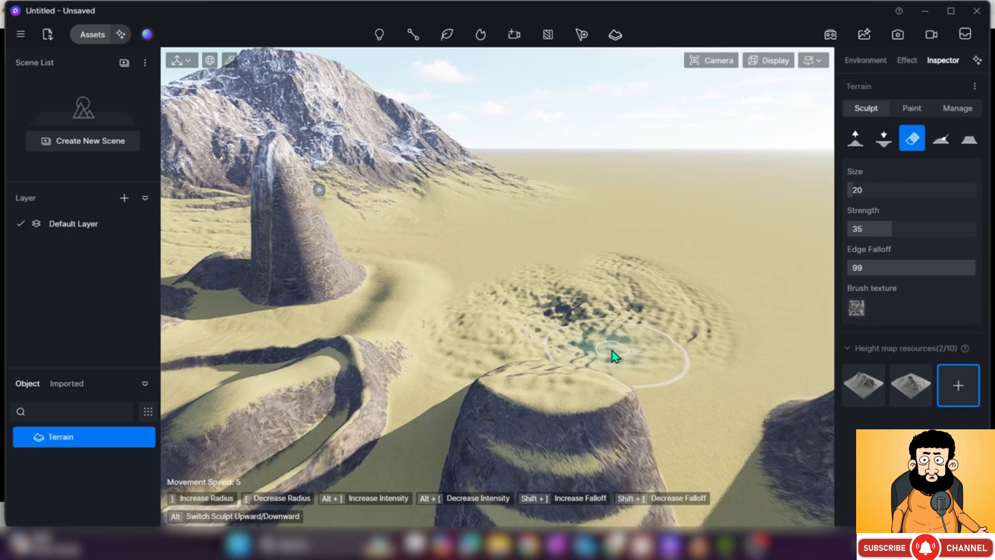
{"action": "left_click_drag", "start_coordinate": [853, 193], "coordinate": [912, 193]}
{"action": "mouse_move", "coordinate": [768, 219]}
{"action": "left_mouse_down"}
{"action": "mouse_move", "coordinate": [567, 325]}
{"action": "mouse_move", "coordinate": [478, 301]}
{"action": "mouse_move", "coordinate": [658, 285]}
{"action": "mouse_move", "coordinate": [515, 359]}
{"action": "mouse_move", "coordinate": [588, 285]}
{"action": "mouse_move", "coordinate": [504, 326]}
{"action": "mouse_move", "coordinate": [536, 261]}
{"action": "mouse_move", "coordinate": [604, 357]}
{"action": "mouse_move", "coordinate": [373, 334]}
{"action": "mouse_move", "coordinate": [477, 287]}
{"action": "mouse_move", "coordinate": [578, 387]}
{"action": "mouse_move", "coordinate": [573, 313]}
{"action": "mouse_move", "coordinate": [629, 329]}
{"action": "left_mouse_up"}
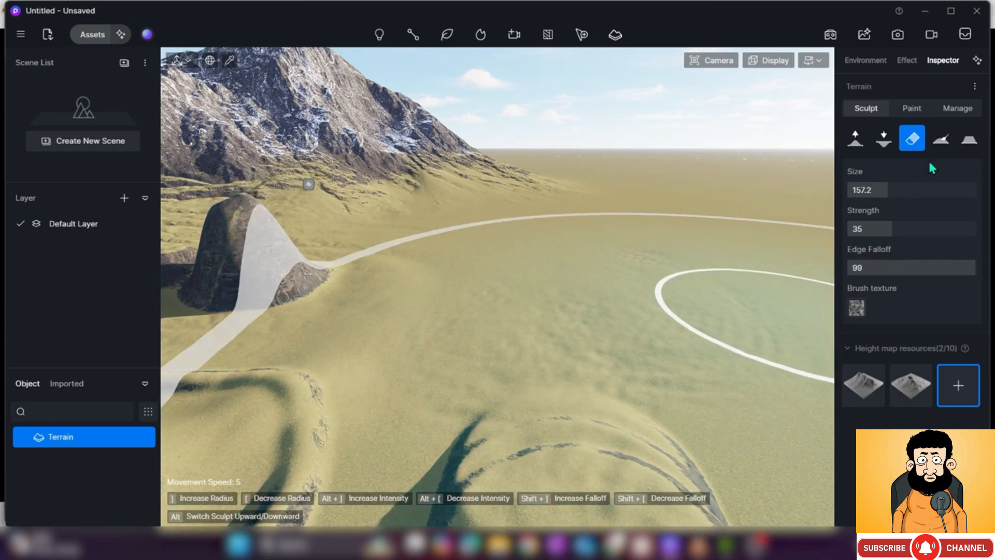
Smooth the sculpted hills and craters in front of the mountains, reducing the brush to strength 15 and size 59.9
{"action": "left_click", "coordinate": [940, 139]}
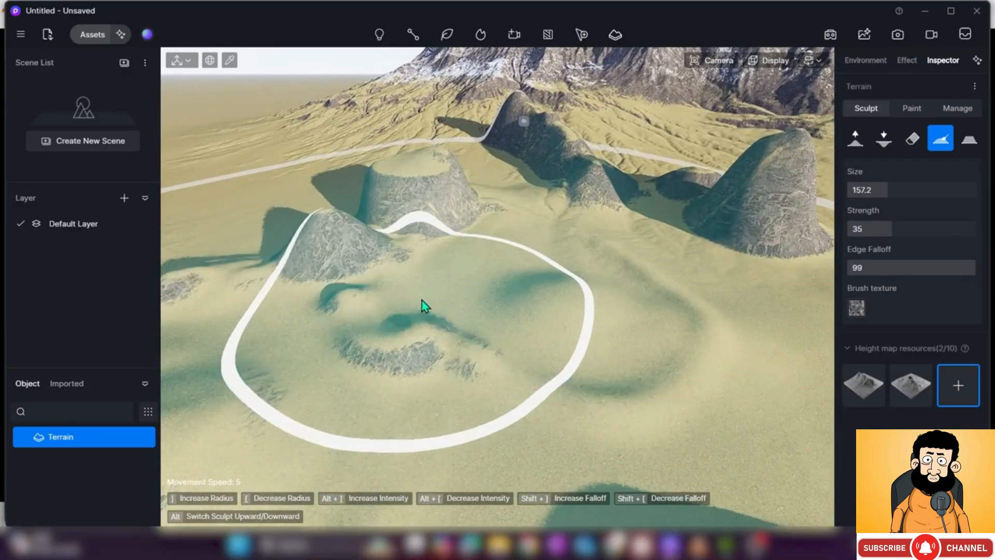
{"action": "mouse_move", "coordinate": [424, 306]}
{"action": "left_mouse_down"}
{"action": "mouse_move", "coordinate": [389, 284]}
{"action": "mouse_move", "coordinate": [404, 240]}
{"action": "mouse_move", "coordinate": [533, 211]}
{"action": "mouse_move", "coordinate": [622, 212]}
{"action": "mouse_move", "coordinate": [511, 142]}
{"action": "mouse_move", "coordinate": [458, 157]}
{"action": "mouse_move", "coordinate": [466, 151]}
{"action": "left_mouse_up"}
{"action": "left_click_drag", "start_coordinate": [870, 230], "coordinate": [867, 230]}
{"action": "left_click_drag", "start_coordinate": [881, 191], "coordinate": [860, 190]}
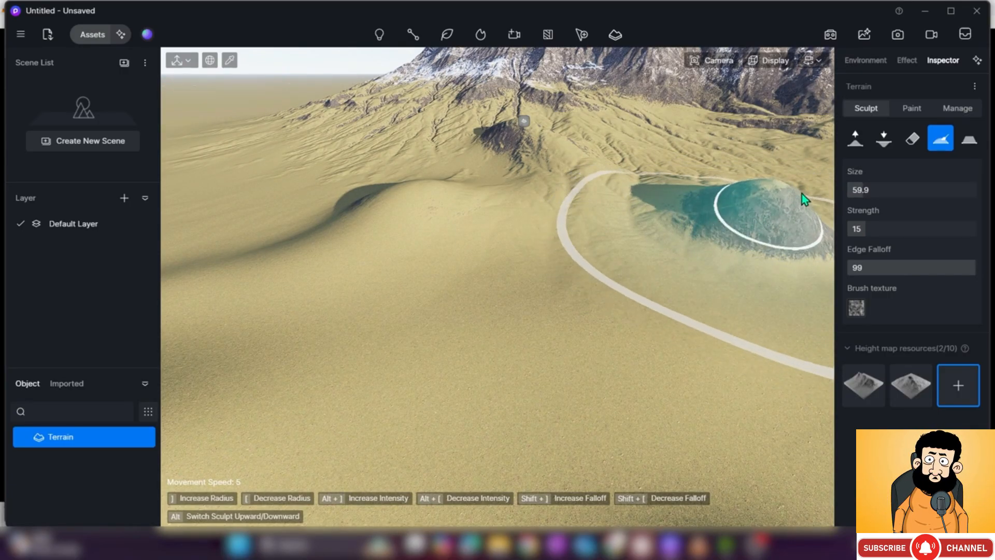
{"action": "mouse_move", "coordinate": [576, 311]}
{"action": "right_mouse_down"}
{"action": "mouse_move", "coordinate": [649, 323]}
{"action": "mouse_move", "coordinate": [539, 312]}
{"action": "mouse_move", "coordinate": [533, 297]}
{"action": "mouse_move", "coordinate": [562, 297]}
{"action": "mouse_move", "coordinate": [536, 290]}
{"action": "mouse_move", "coordinate": [553, 313]}
{"action": "right_mouse_up"}
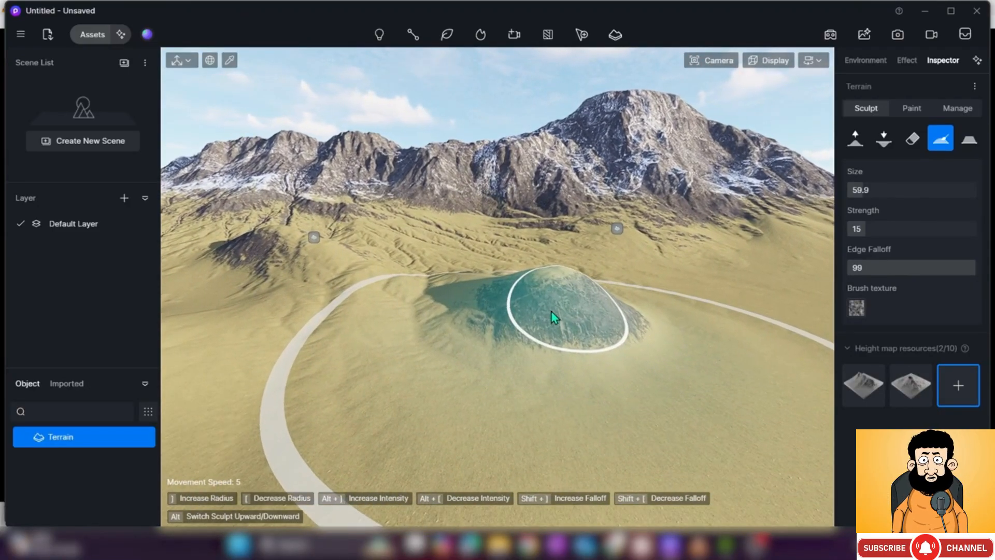
Flatten the remaining rocky hill in front of the volcano with the flatten brush at size 59.9 and strength 15
{"action": "left_click", "coordinate": [968, 141]}
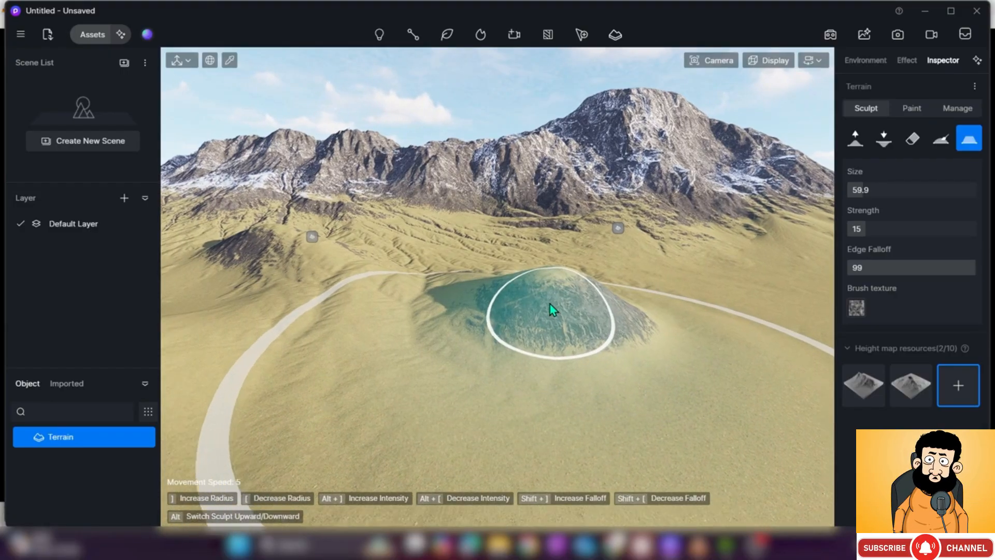
{"action": "key", "text": "w"}
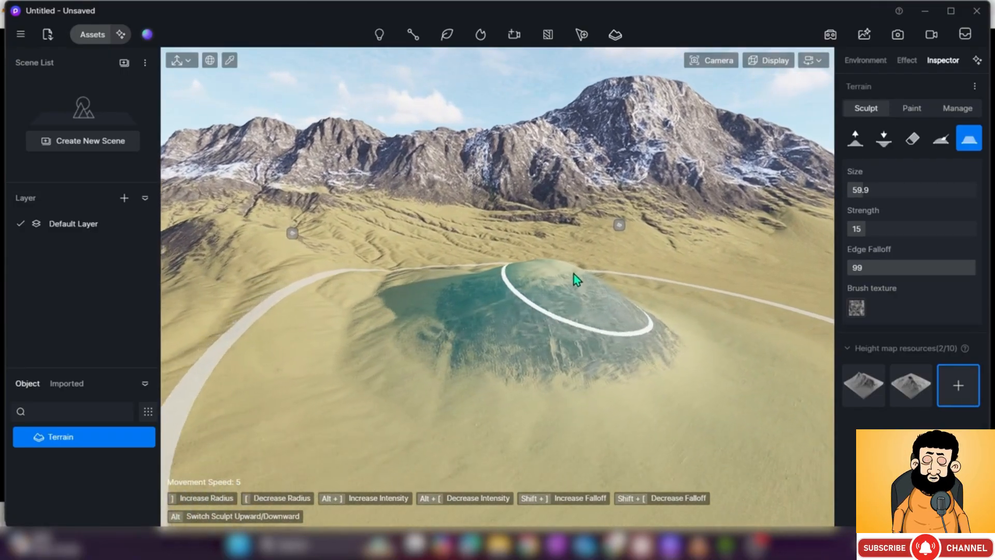
{"action": "mouse_move", "coordinate": [535, 284]}
{"action": "left_mouse_down"}
{"action": "mouse_move", "coordinate": [506, 291]}
{"action": "mouse_move", "coordinate": [539, 286]}
{"action": "left_mouse_up"}
{"action": "mouse_move", "coordinate": [490, 297]}
{"action": "left_mouse_down"}
{"action": "mouse_move", "coordinate": [411, 285]}
{"action": "mouse_move", "coordinate": [458, 328]}
{"action": "mouse_move", "coordinate": [577, 351]}
{"action": "mouse_move", "coordinate": [585, 325]}
{"action": "mouse_move", "coordinate": [464, 301]}
{"action": "mouse_move", "coordinate": [329, 293]}
{"action": "mouse_move", "coordinate": [422, 371]}
{"action": "mouse_move", "coordinate": [642, 398]}
{"action": "mouse_move", "coordinate": [637, 364]}
{"action": "mouse_move", "coordinate": [526, 371]}
{"action": "mouse_move", "coordinate": [409, 356]}
{"action": "mouse_move", "coordinate": [444, 373]}
{"action": "mouse_move", "coordinate": [631, 373]}
{"action": "mouse_move", "coordinate": [463, 403]}
{"action": "mouse_move", "coordinate": [414, 344]}
{"action": "mouse_move", "coordinate": [560, 348]}
{"action": "left_mouse_up"}
{"action": "mouse_move", "coordinate": [560, 348]}
{"action": "right_mouse_down"}
{"action": "mouse_move", "coordinate": [509, 335]}
{"action": "mouse_move", "coordinate": [573, 374]}
{"action": "mouse_move", "coordinate": [632, 388]}
{"action": "mouse_move", "coordinate": [620, 334]}
{"action": "mouse_move", "coordinate": [582, 332]}
{"action": "right_mouse_up"}
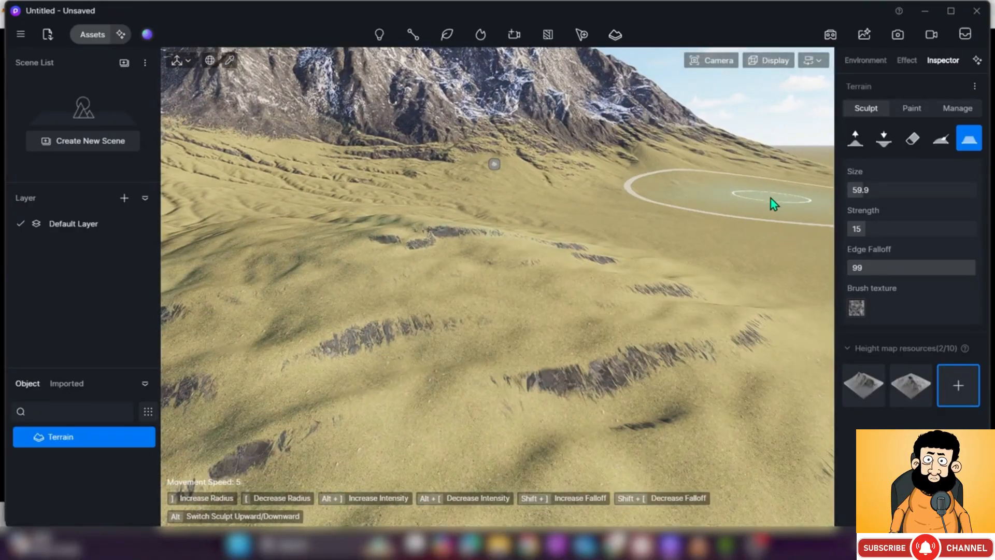
Add the Beach material from the online natural materials as the terrain's second ground texture
{"action": "left_click", "coordinate": [913, 109]}
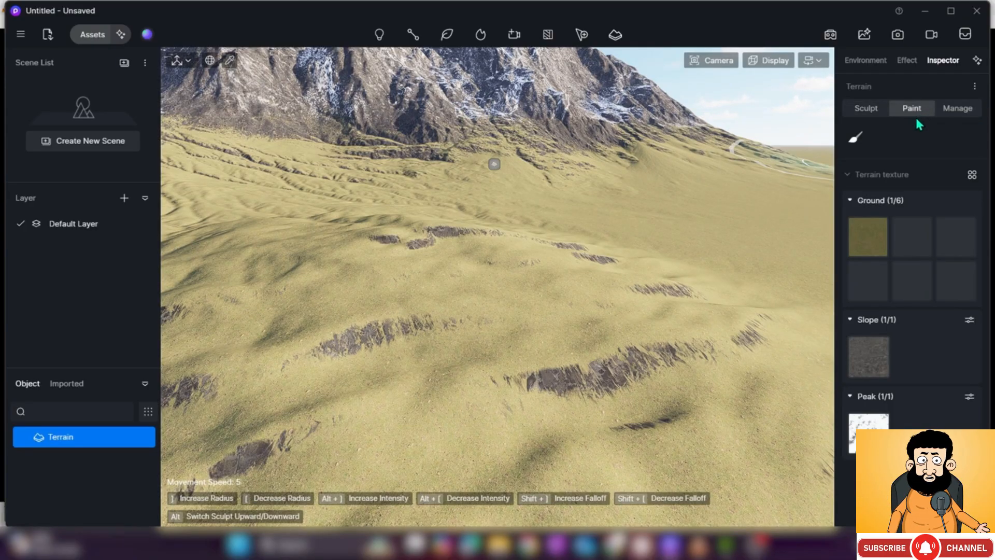
{"action": "left_click", "coordinate": [847, 174]}
{"action": "left_click", "coordinate": [848, 175]}
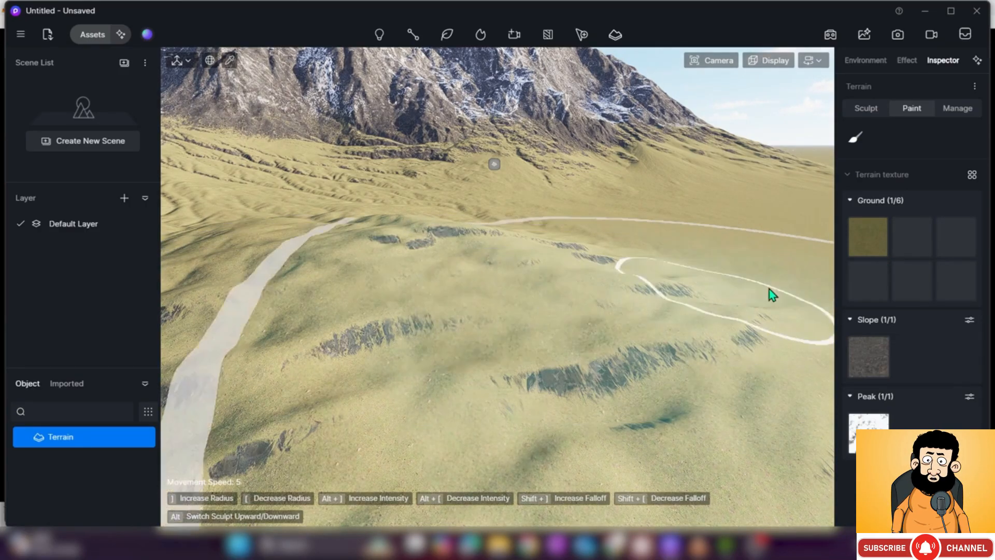
{"action": "mouse_move", "coordinate": [869, 231]}
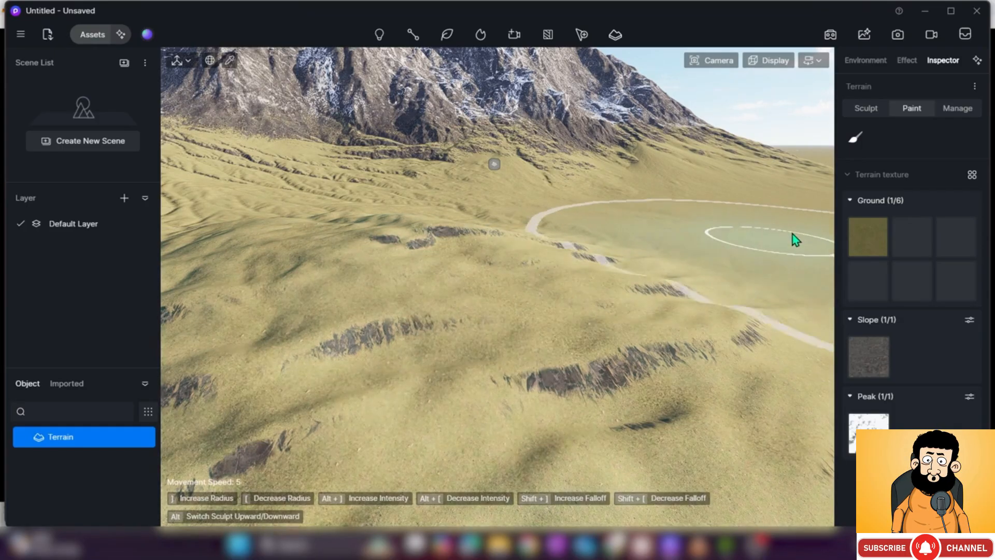
{"action": "left_click", "coordinate": [912, 237]}
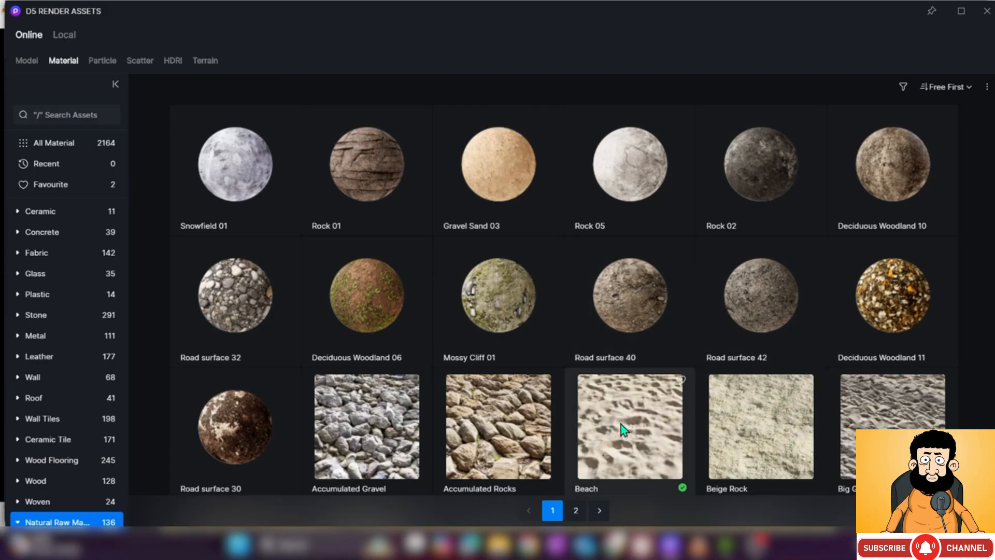
{"action": "left_click", "coordinate": [986, 11]}
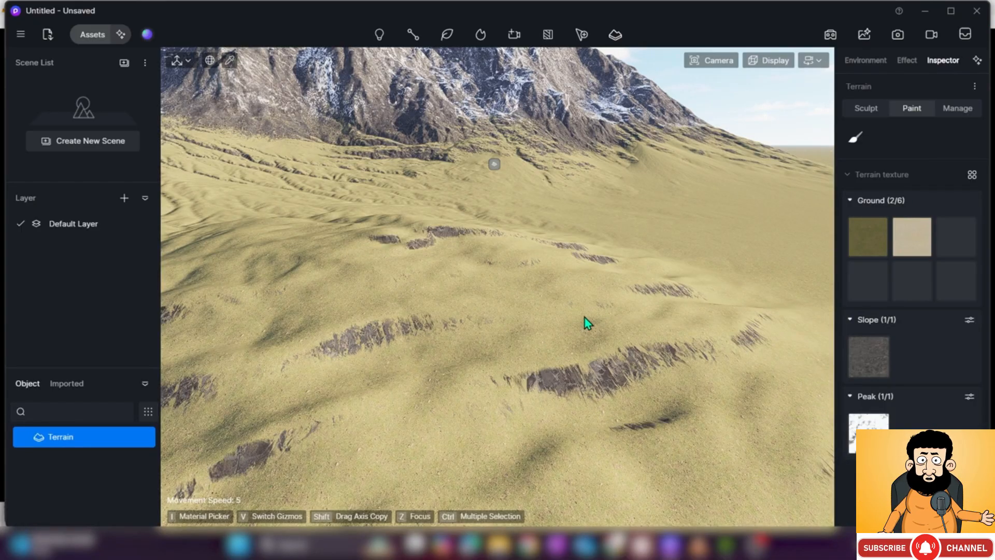
Open the Beach ground texture's material settings and look at its base color options
{"action": "key", "text": "d"}
{"action": "right_click_drag", "start_coordinate": [784, 182], "coordinate": [518, 243]}
{"action": "left_click", "coordinate": [913, 244]}
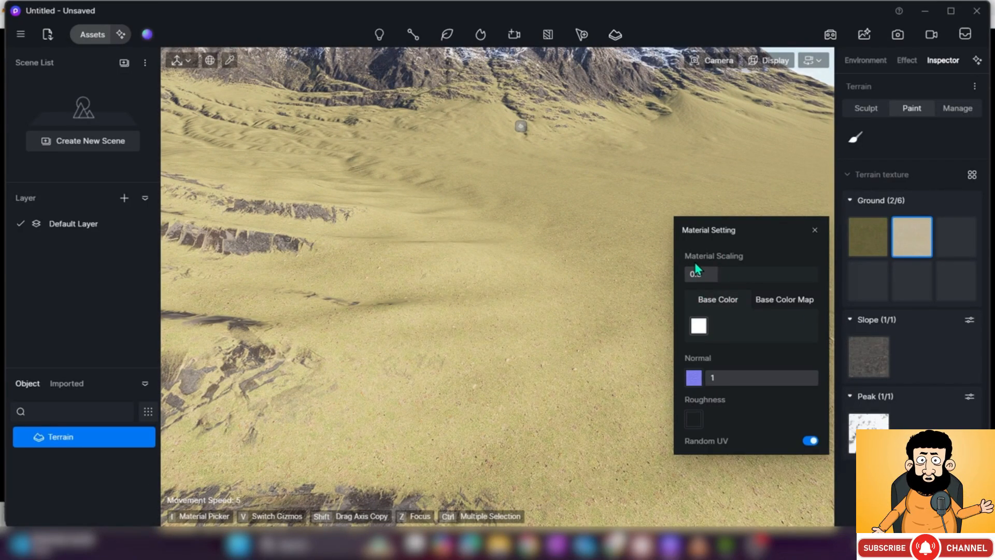
{"action": "left_click", "coordinate": [698, 326]}
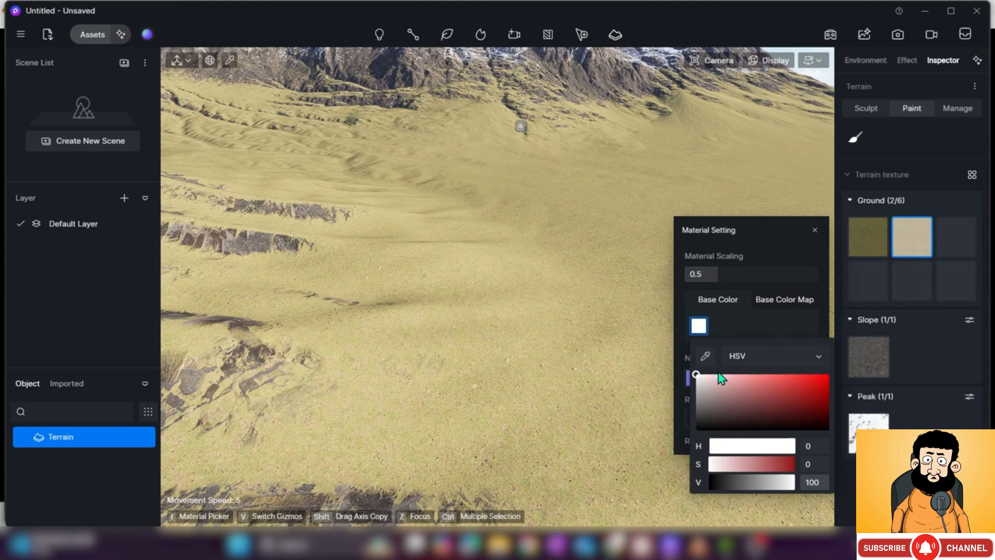
{"action": "left_click", "coordinate": [778, 322]}
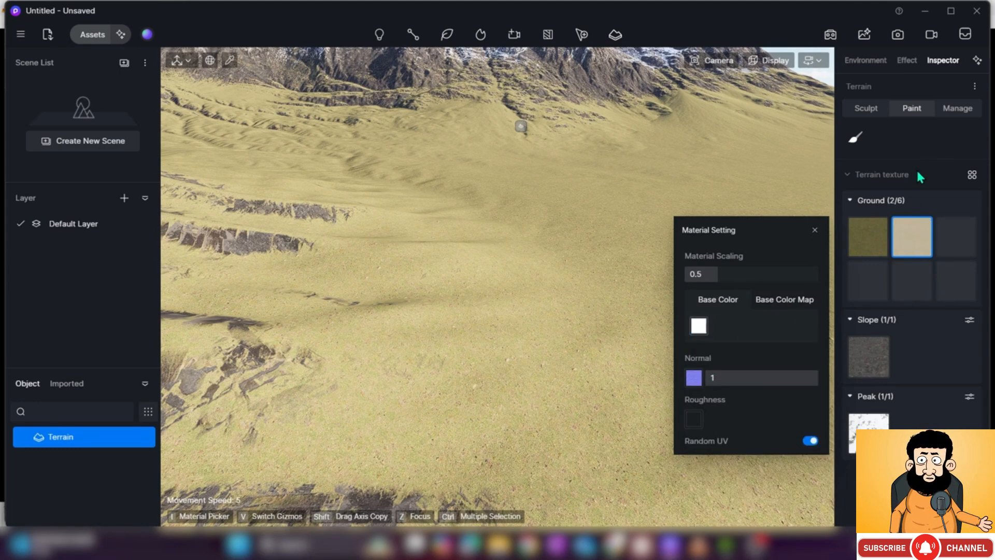
Paint the Beach texture over the flat ground before the mountains at strength 50 and falloff 50, reducing the brush size from 20 to 12.5
{"action": "left_click", "coordinate": [855, 139]}
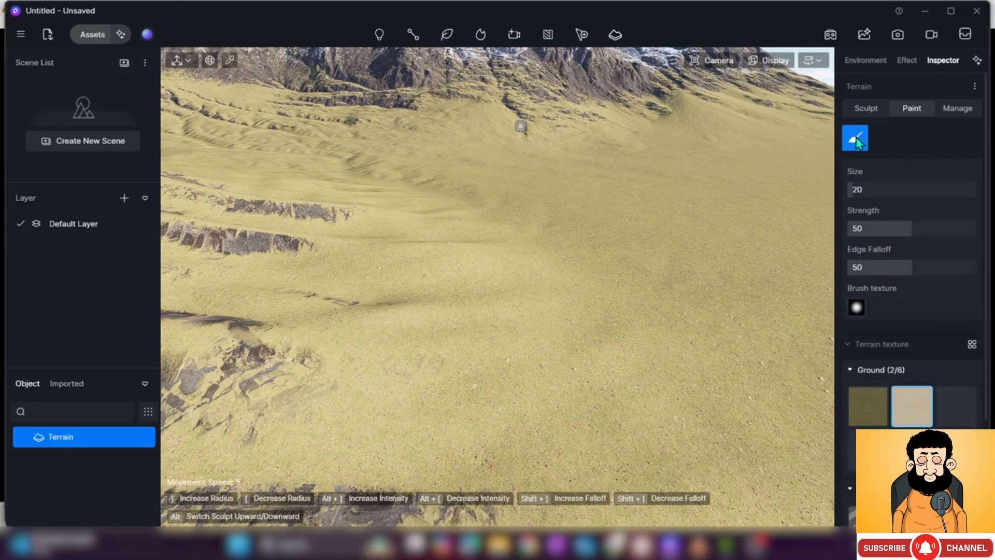
{"action": "mouse_move", "coordinate": [689, 253]}
{"action": "left_mouse_down"}
{"action": "mouse_move", "coordinate": [640, 290]}
{"action": "mouse_move", "coordinate": [506, 271]}
{"action": "mouse_move", "coordinate": [505, 225]}
{"action": "mouse_move", "coordinate": [588, 230]}
{"action": "left_mouse_up"}
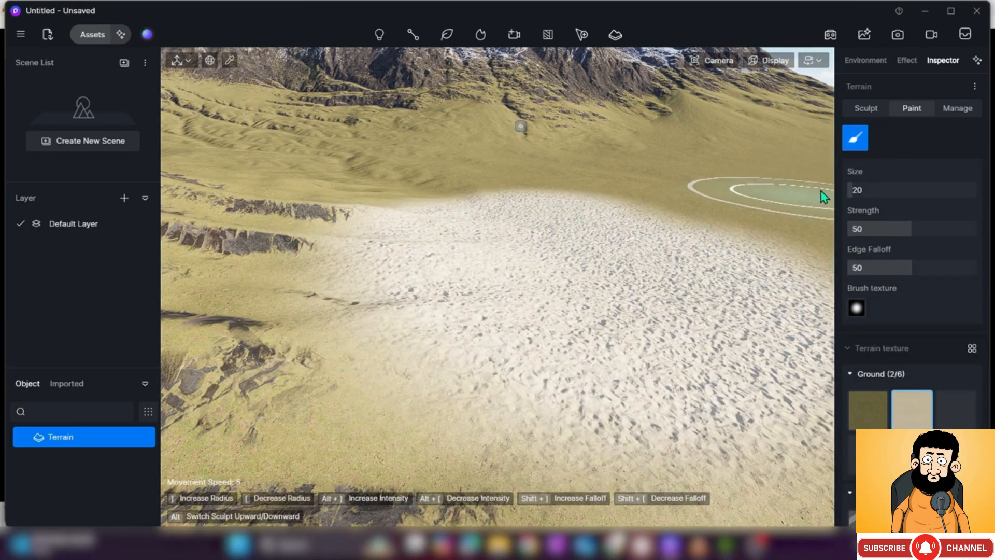
{"action": "right_click_drag", "start_coordinate": [674, 257], "coordinate": [632, 257]}
{"action": "mouse_move", "coordinate": [632, 257]}
{"action": "left_mouse_down"}
{"action": "mouse_move", "coordinate": [390, 288]}
{"action": "mouse_move", "coordinate": [473, 215]}
{"action": "mouse_move", "coordinate": [556, 111]}
{"action": "mouse_move", "coordinate": [708, 185]}
{"action": "mouse_move", "coordinate": [644, 369]}
{"action": "mouse_move", "coordinate": [533, 309]}
{"action": "left_mouse_up"}
{"action": "mouse_move", "coordinate": [531, 305]}
{"action": "right_mouse_down"}
{"action": "mouse_move", "coordinate": [586, 289]}
{"action": "mouse_move", "coordinate": [582, 261]}
{"action": "right_mouse_up"}
{"action": "mouse_move", "coordinate": [570, 253]}
{"action": "left_mouse_down"}
{"action": "mouse_move", "coordinate": [706, 259]}
{"action": "mouse_move", "coordinate": [602, 267]}
{"action": "mouse_move", "coordinate": [704, 331]}
{"action": "mouse_move", "coordinate": [613, 411]}
{"action": "mouse_move", "coordinate": [500, 267]}
{"action": "mouse_move", "coordinate": [304, 271]}
{"action": "mouse_move", "coordinate": [336, 246]}
{"action": "left_mouse_up"}
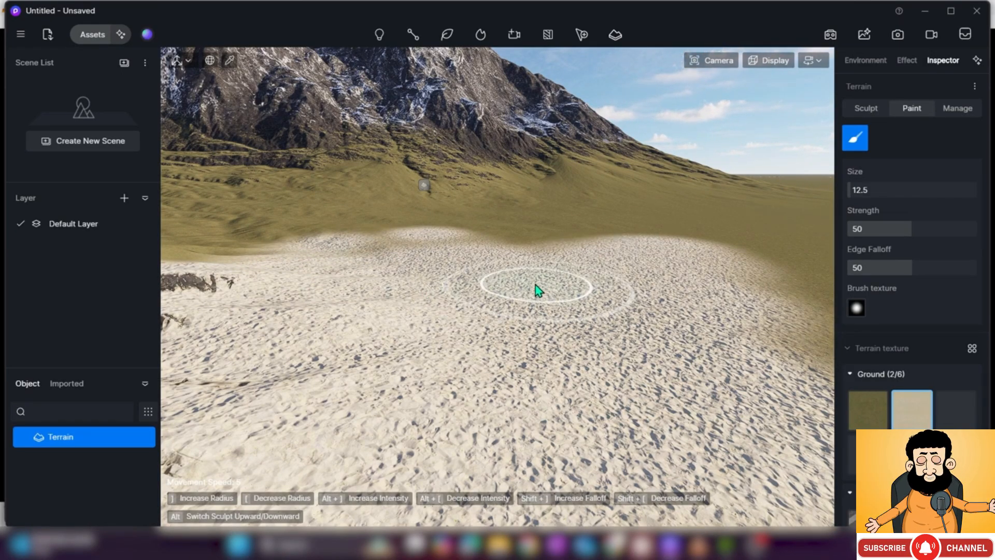
{"action": "scroll", "coordinate": [492, 321], "scroll_direction": "up", "scroll_amount": 4}
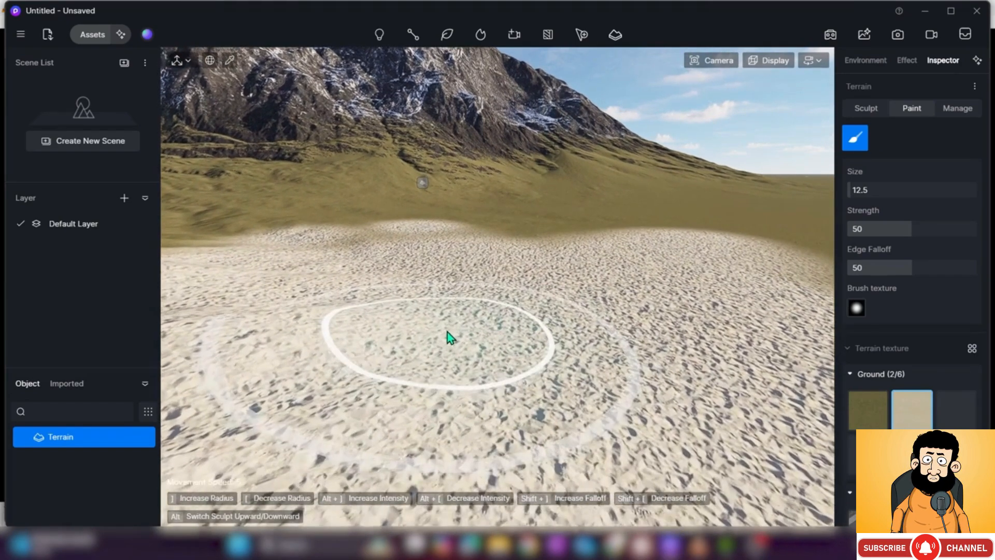
{"action": "scroll", "coordinate": [443, 334], "scroll_direction": "down", "scroll_amount": 3}
{"action": "scroll", "coordinate": [444, 334], "scroll_direction": "down", "scroll_amount": 4}
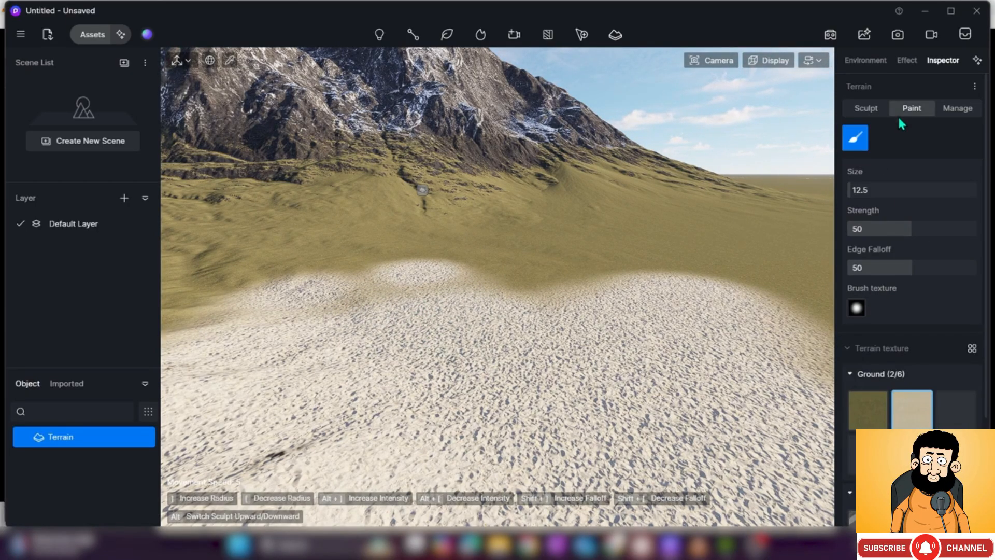
Add the Dark Cliff Rock material as the terrain's third ground texture
{"action": "scroll", "coordinate": [902, 341], "scroll_direction": "down", "scroll_amount": 3}
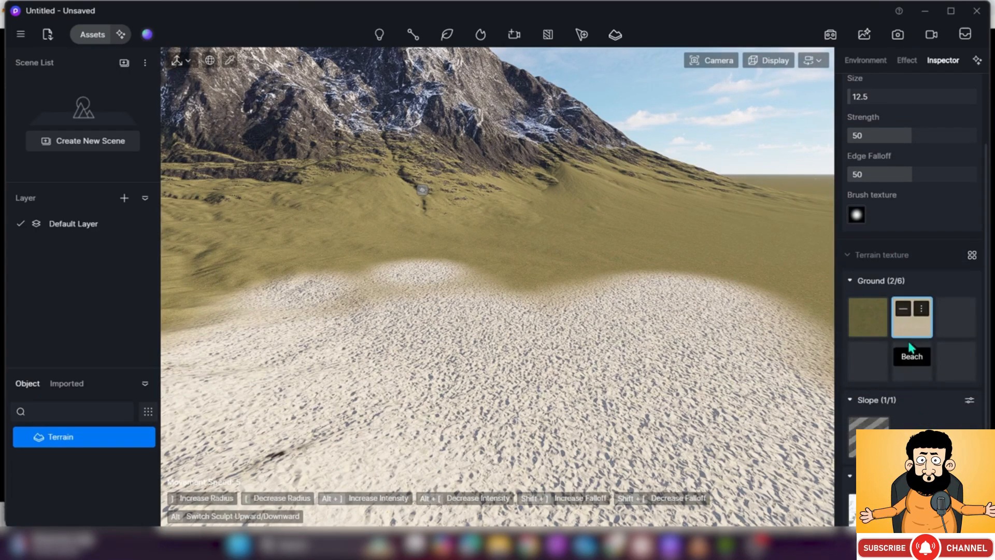
{"action": "left_click", "coordinate": [956, 318]}
{"action": "scroll", "coordinate": [802, 328], "scroll_direction": "down", "scroll_amount": 5}
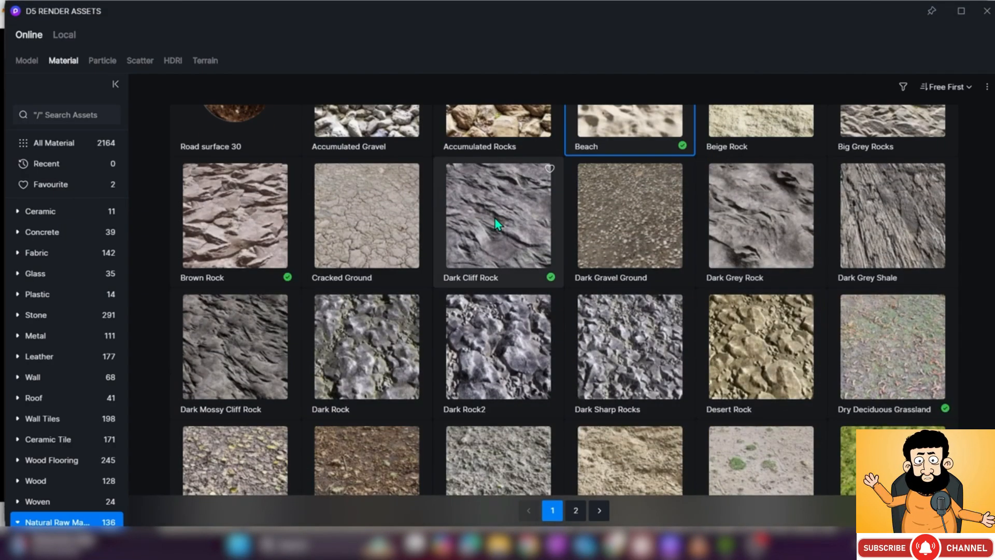
{"action": "left_click", "coordinate": [496, 224]}
{"action": "left_click", "coordinate": [987, 11]}
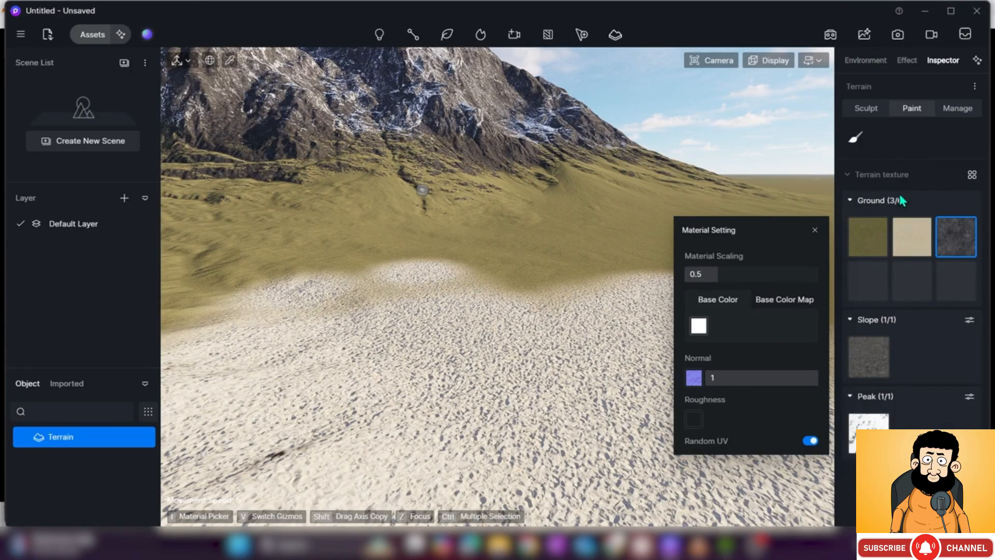
Paint a wide Dark Cliff Rock patch inside the sandy area with the brush at size 12.5 and strength 50
{"action": "left_click", "coordinate": [856, 138]}
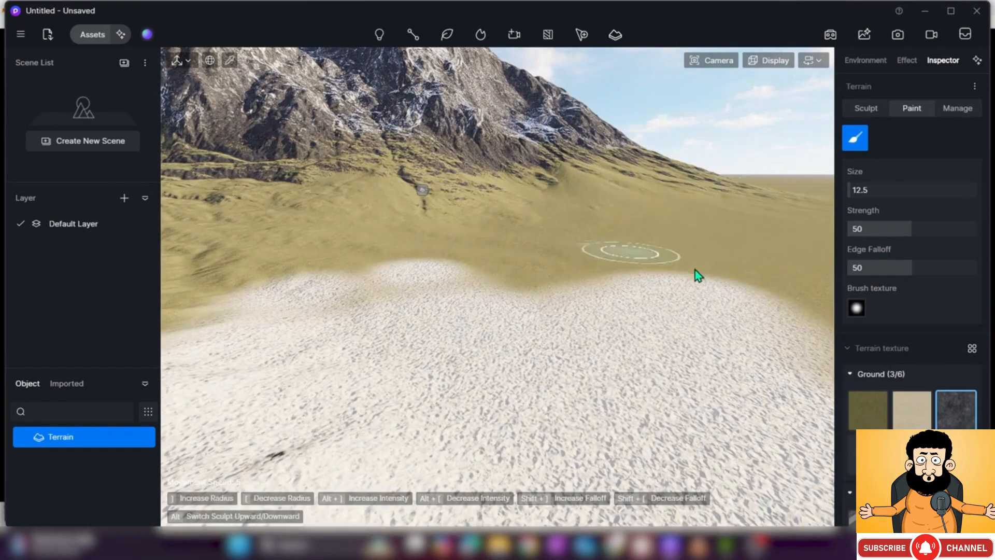
{"action": "mouse_move", "coordinate": [506, 318]}
{"action": "left_mouse_down"}
{"action": "mouse_move", "coordinate": [406, 469]}
{"action": "mouse_move", "coordinate": [524, 378]}
{"action": "mouse_move", "coordinate": [373, 497]}
{"action": "mouse_move", "coordinate": [485, 375]}
{"action": "mouse_move", "coordinate": [573, 494]}
{"action": "mouse_move", "coordinate": [588, 500]}
{"action": "left_mouse_up"}
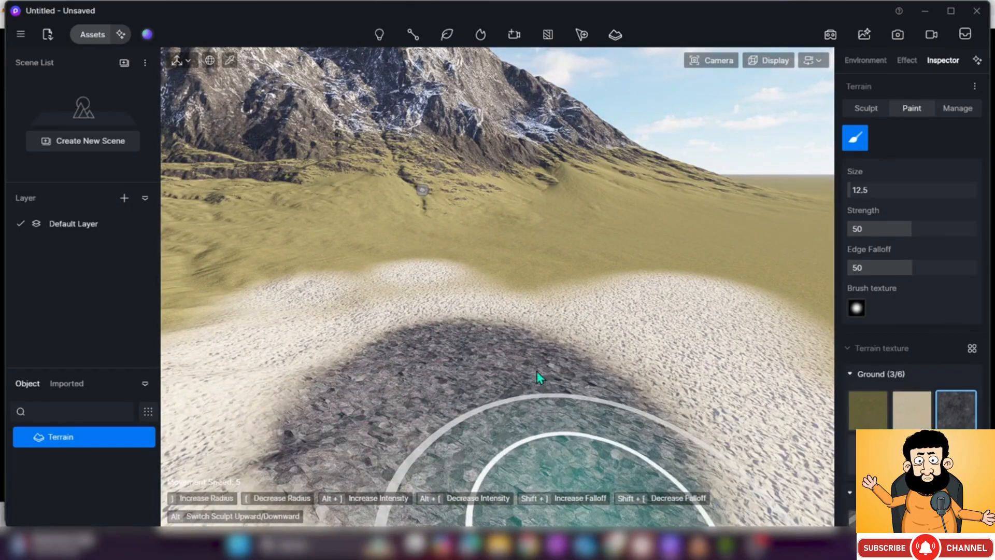
{"action": "scroll", "coordinate": [642, 384], "scroll_direction": "up", "scroll_amount": 1}
{"action": "scroll", "coordinate": [642, 385], "scroll_direction": "up", "scroll_amount": 6}
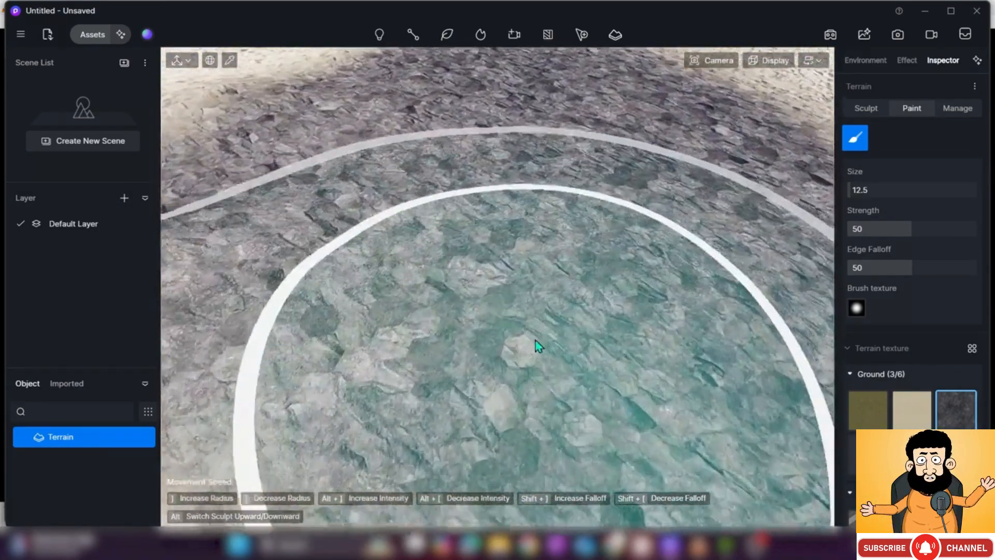
{"action": "scroll", "coordinate": [524, 334], "scroll_direction": "down", "scroll_amount": 8}
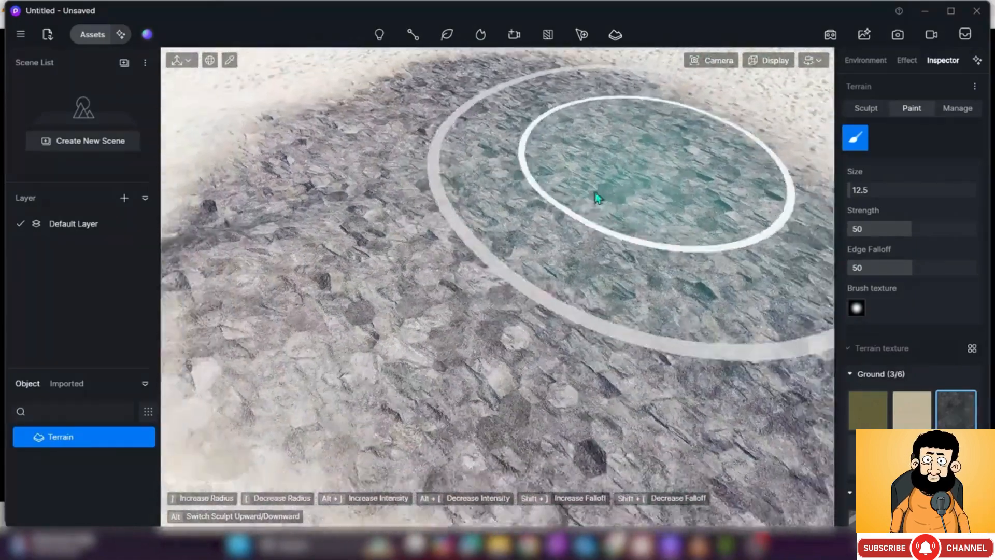
{"action": "scroll", "coordinate": [413, 310], "scroll_direction": "down", "scroll_amount": 4}
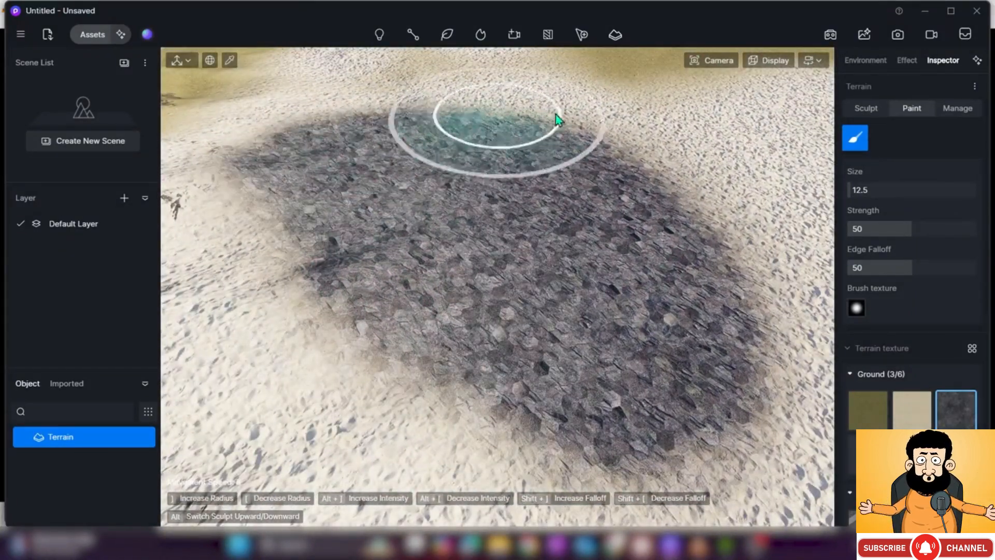
{"action": "mouse_move", "coordinate": [782, 191]}
{"action": "left_mouse_down"}
{"action": "mouse_move", "coordinate": [714, 383]}
{"action": "mouse_move", "coordinate": [336, 361]}
{"action": "mouse_move", "coordinate": [327, 148]}
{"action": "mouse_move", "coordinate": [391, 131]}
{"action": "left_mouse_up"}
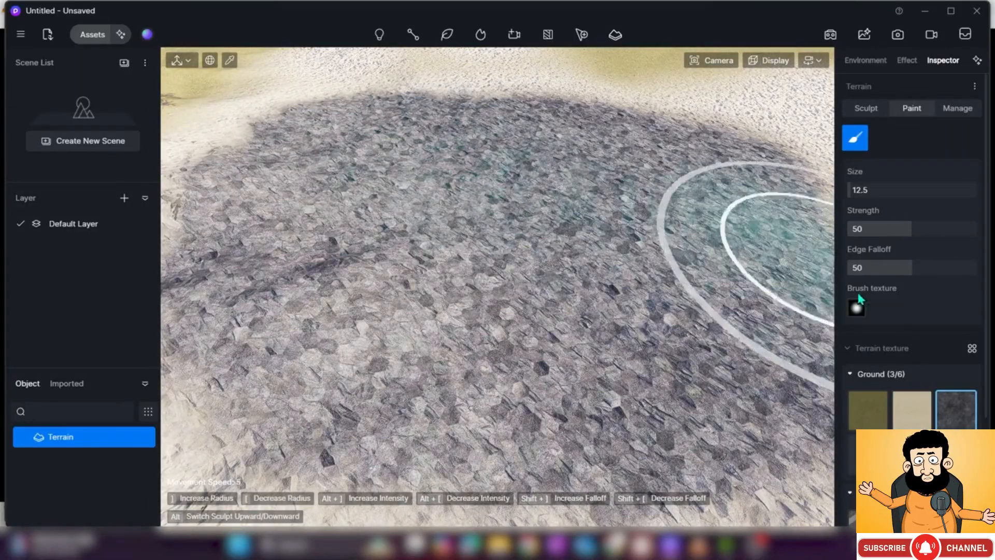
Switch the paint brush to the vertically streaked brush texture and extend the dark rock patch over the sand
{"action": "left_click", "coordinate": [856, 307]}
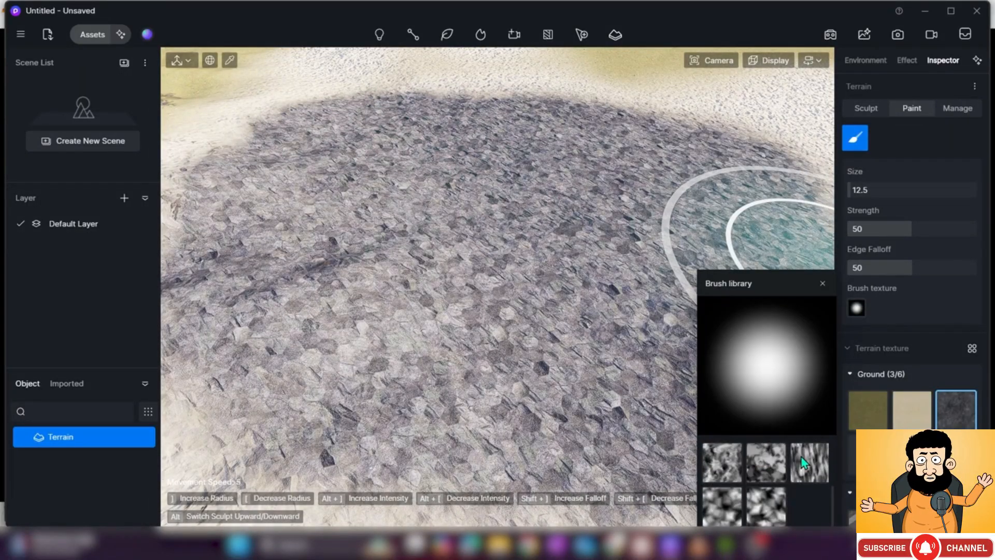
{"action": "left_click", "coordinate": [816, 468]}
{"action": "mouse_move", "coordinate": [535, 243]}
{"action": "right_mouse_down"}
{"action": "mouse_move", "coordinate": [493, 244]}
{"action": "mouse_move", "coordinate": [460, 229]}
{"action": "right_mouse_up"}
{"action": "mouse_move", "coordinate": [459, 230]}
{"action": "left_mouse_down"}
{"action": "mouse_move", "coordinate": [504, 318]}
{"action": "mouse_move", "coordinate": [468, 188]}
{"action": "mouse_move", "coordinate": [533, 235]}
{"action": "mouse_move", "coordinate": [493, 194]}
{"action": "mouse_move", "coordinate": [651, 194]}
{"action": "mouse_move", "coordinate": [320, 328]}
{"action": "mouse_move", "coordinate": [338, 373]}
{"action": "mouse_move", "coordinate": [452, 480]}
{"action": "mouse_move", "coordinate": [435, 373]}
{"action": "mouse_move", "coordinate": [578, 204]}
{"action": "mouse_move", "coordinate": [587, 135]}
{"action": "mouse_move", "coordinate": [615, 153]}
{"action": "mouse_move", "coordinate": [468, 279]}
{"action": "left_mouse_up"}
{"action": "right_click_drag", "start_coordinate": [469, 279], "coordinate": [540, 283]}
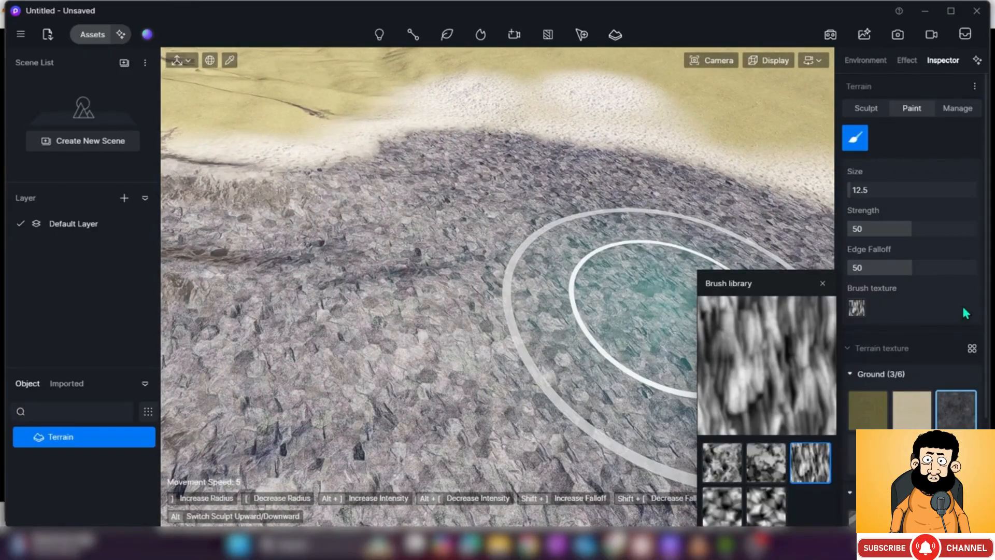
{"action": "left_click_drag", "start_coordinate": [987, 214], "coordinate": [979, 217]}
{"action": "left_click", "coordinate": [820, 285]}
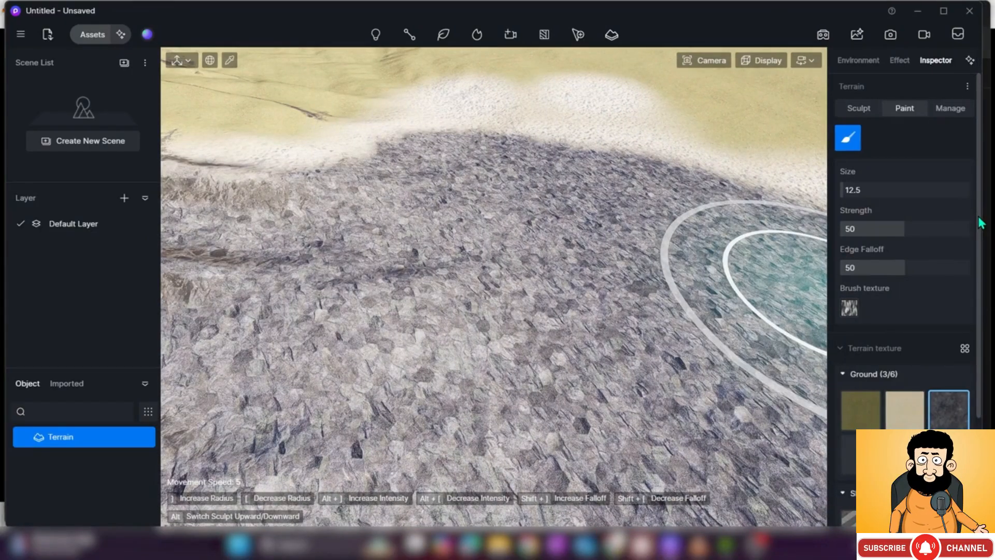
Review the slope texture's erosion and weathering settings and the peak texture's altitude, edge blend, erosion and UV stretch settings
{"action": "scroll", "coordinate": [974, 282], "scroll_direction": "down", "scroll_amount": 3}
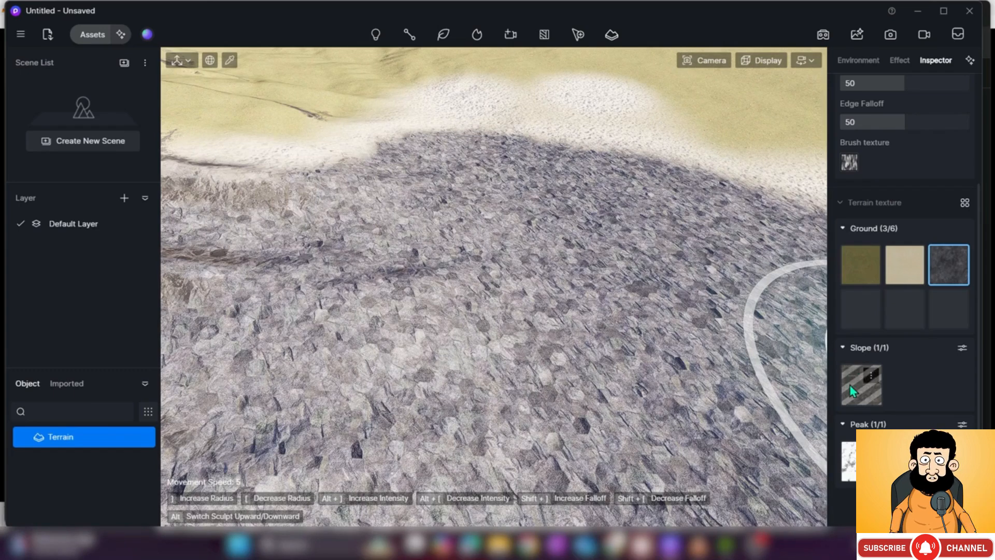
{"action": "left_click", "coordinate": [962, 348]}
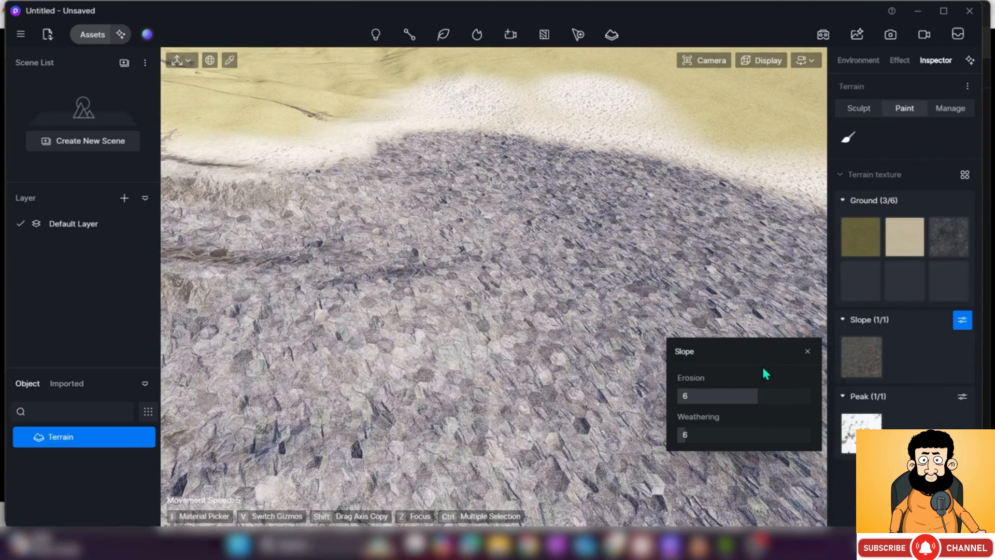
{"action": "left_click", "coordinate": [807, 351]}
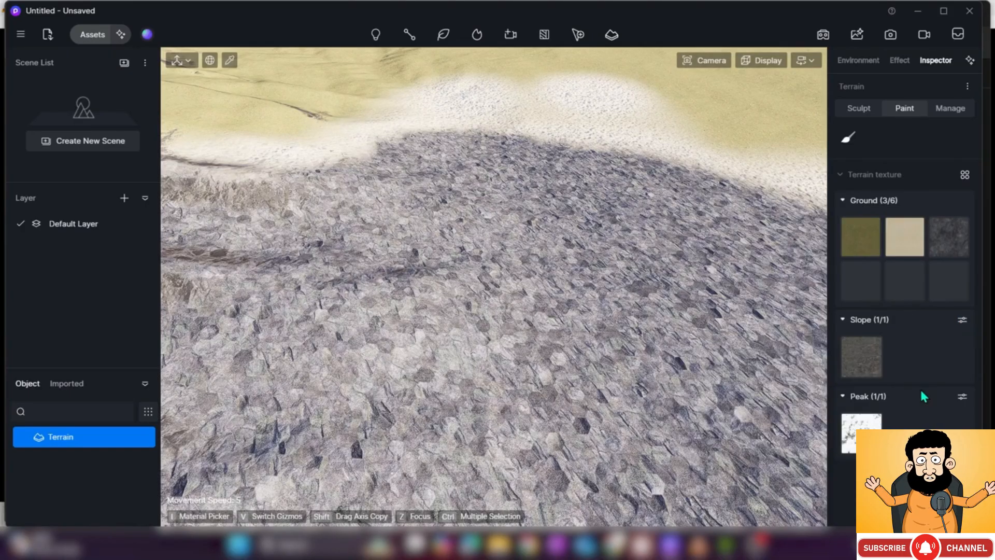
{"action": "left_click", "coordinate": [961, 397]}
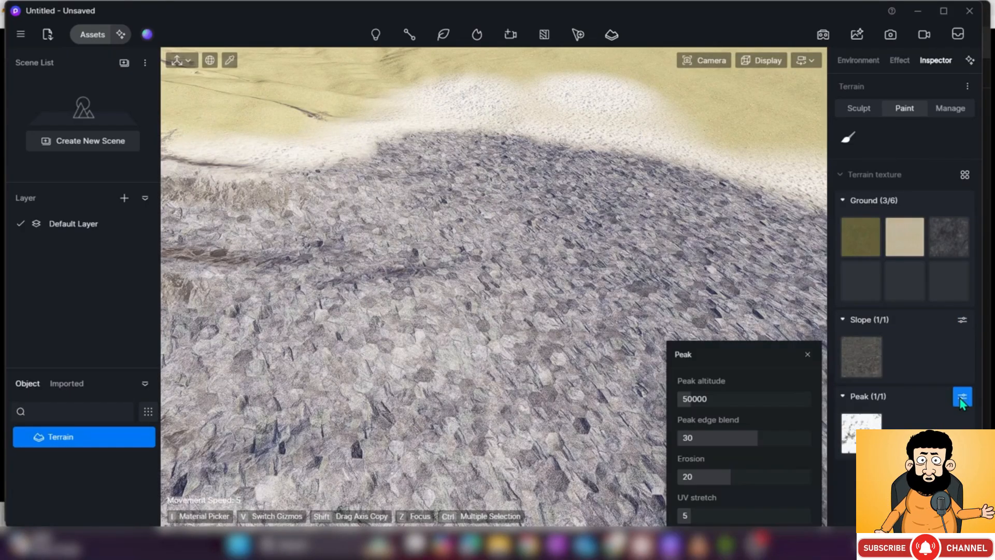
{"action": "left_click", "coordinate": [807, 355]}
Examine the slope and peak textures up close on the snow-streaked mountain range
{"action": "right_click_drag", "start_coordinate": [628, 409], "coordinate": [512, 400]}
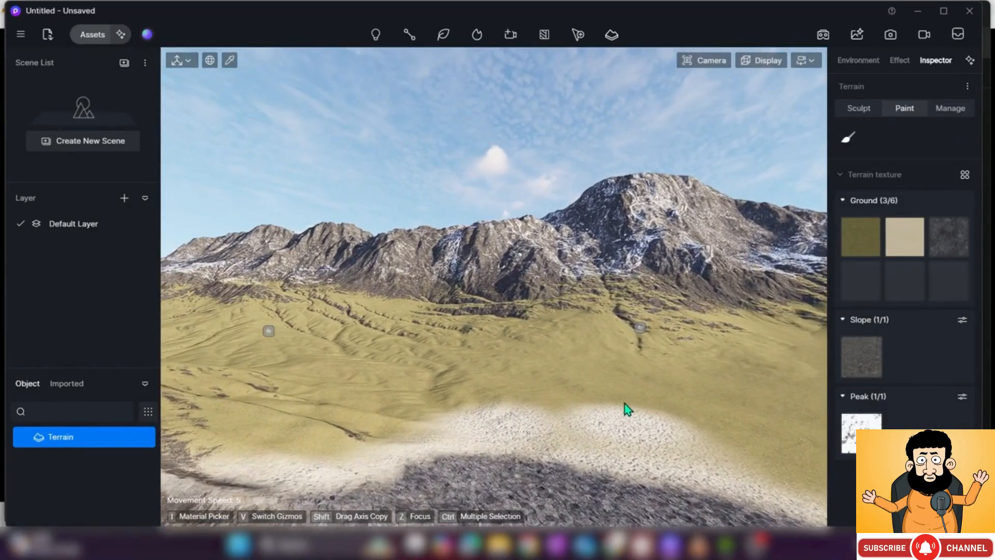
{"action": "key", "text": "w"}
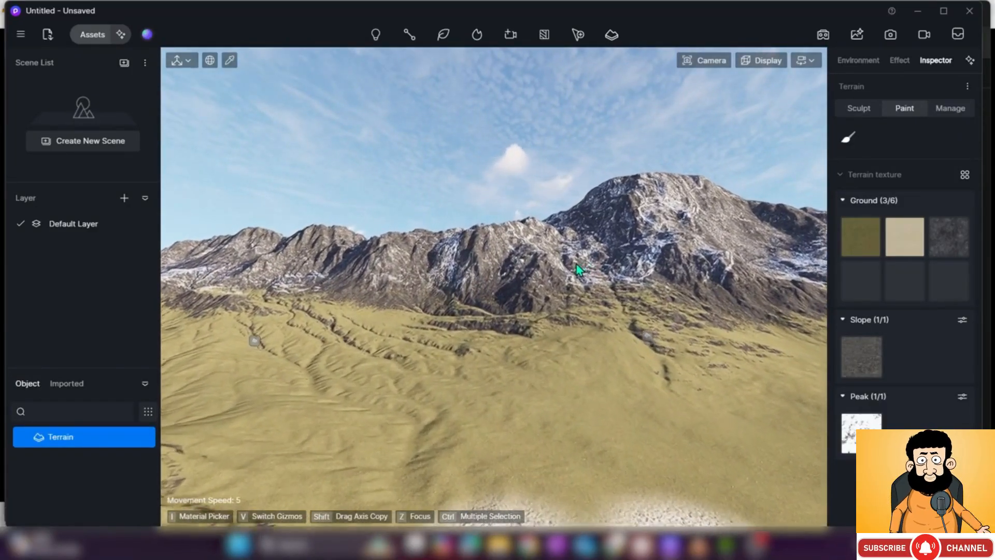
{"action": "key", "text": "w"}
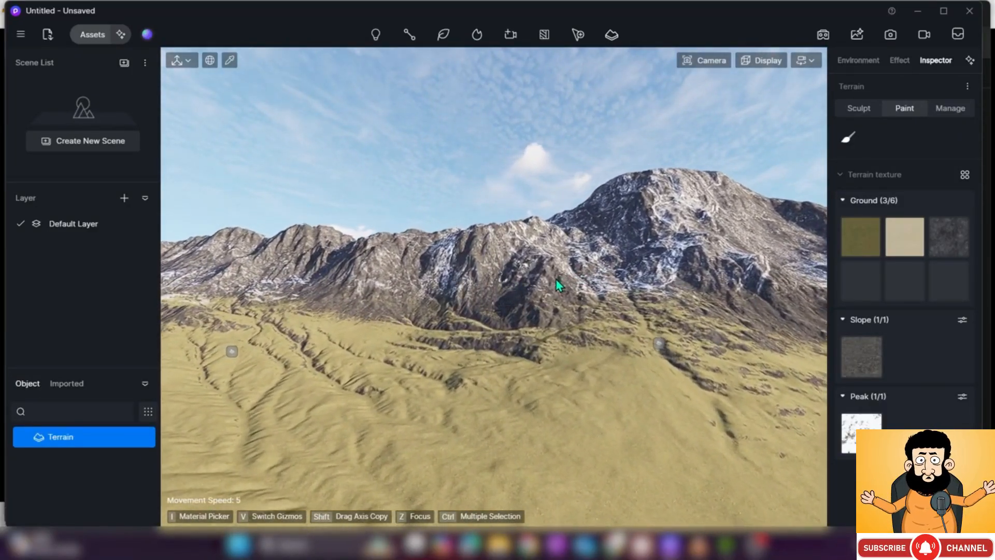
{"action": "key", "text": "w"}
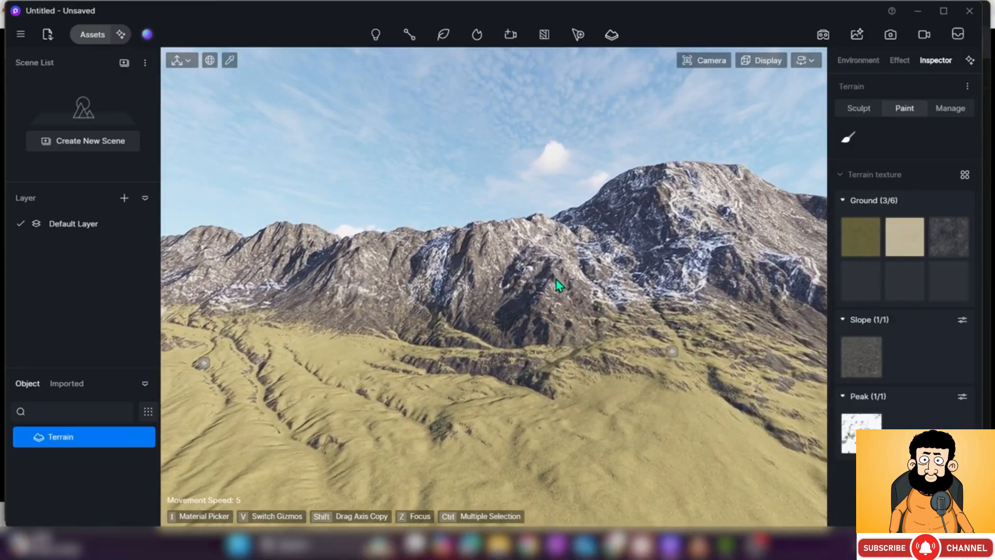
{"action": "key", "text": "w"}
{"action": "mouse_move", "coordinate": [853, 358]}
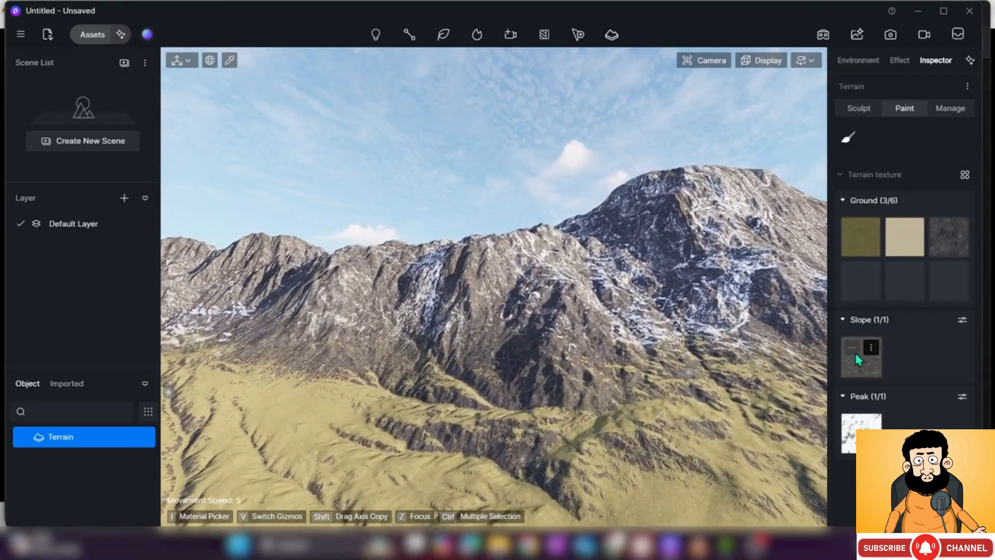
{"action": "key", "text": "w"}
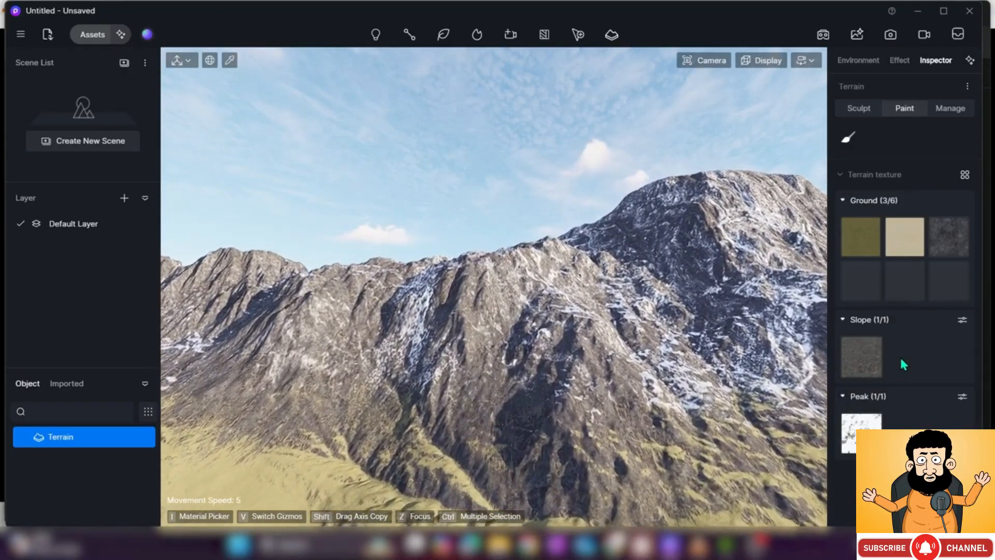
Examine the snow-streaked rocky slope up close and review the Rock 08 slope texture's material settings
{"action": "key", "text": "w"}
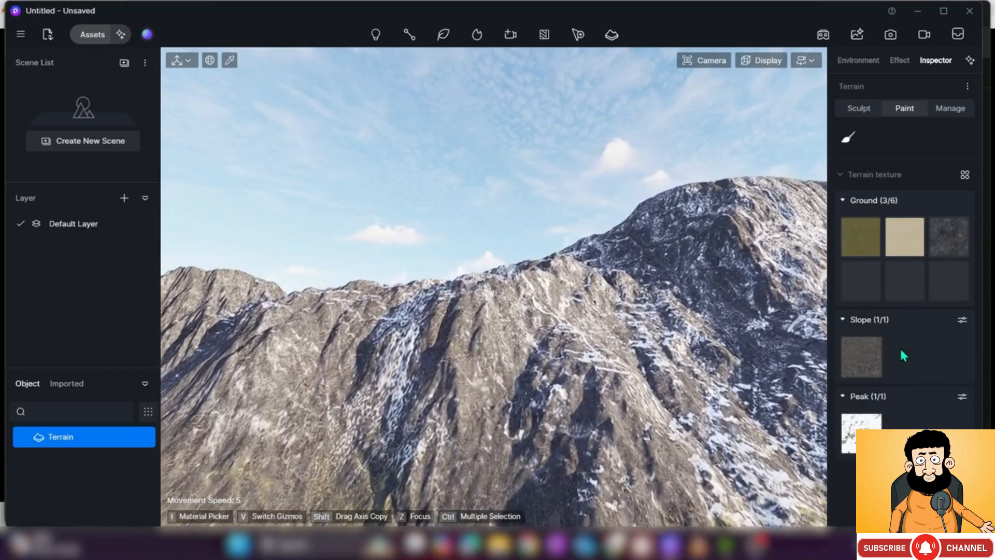
{"action": "key", "text": "w"}
{"action": "right_click_drag", "start_coordinate": [653, 351], "coordinate": [772, 368]}
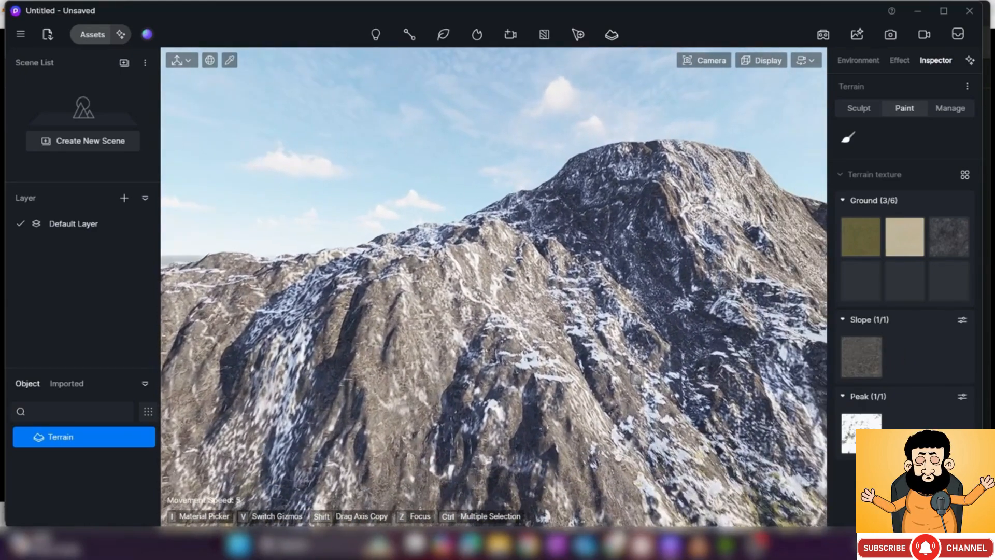
{"action": "key", "text": "w"}
{"action": "mouse_move", "coordinate": [880, 367]}
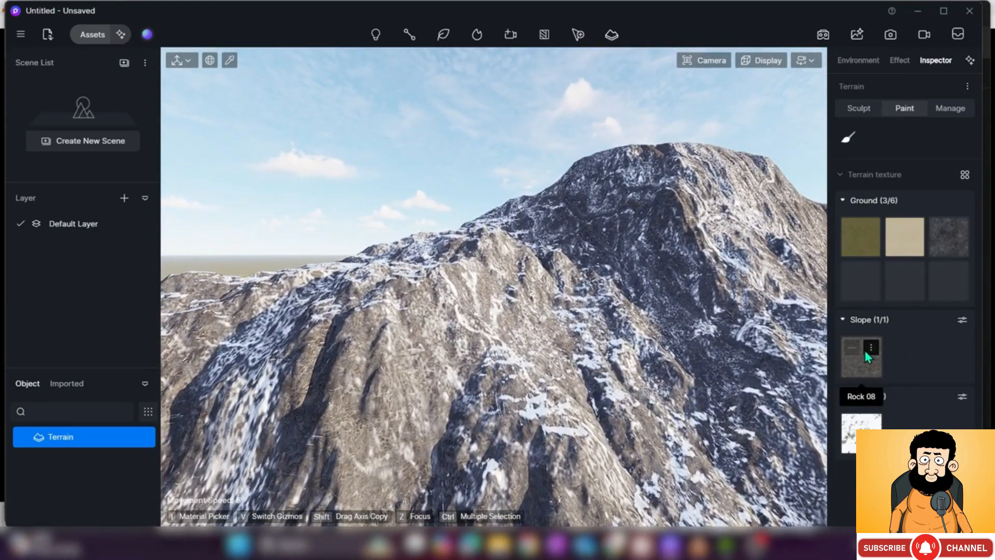
{"action": "left_click", "coordinate": [869, 366]}
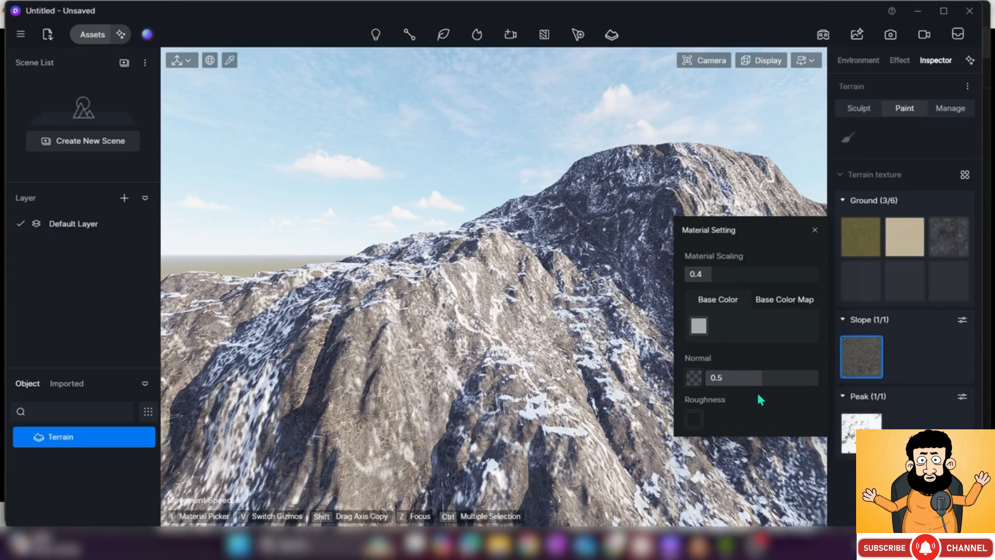
{"action": "left_click", "coordinate": [814, 231]}
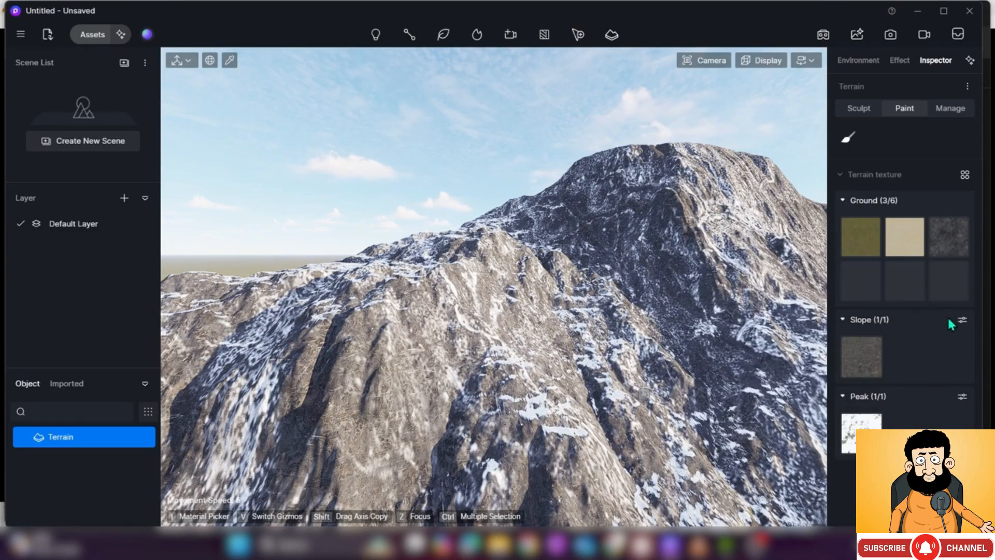
Lower the slope texture's erosion to 2.5 and check the effect on the mountain
{"action": "left_click", "coordinate": [962, 320]}
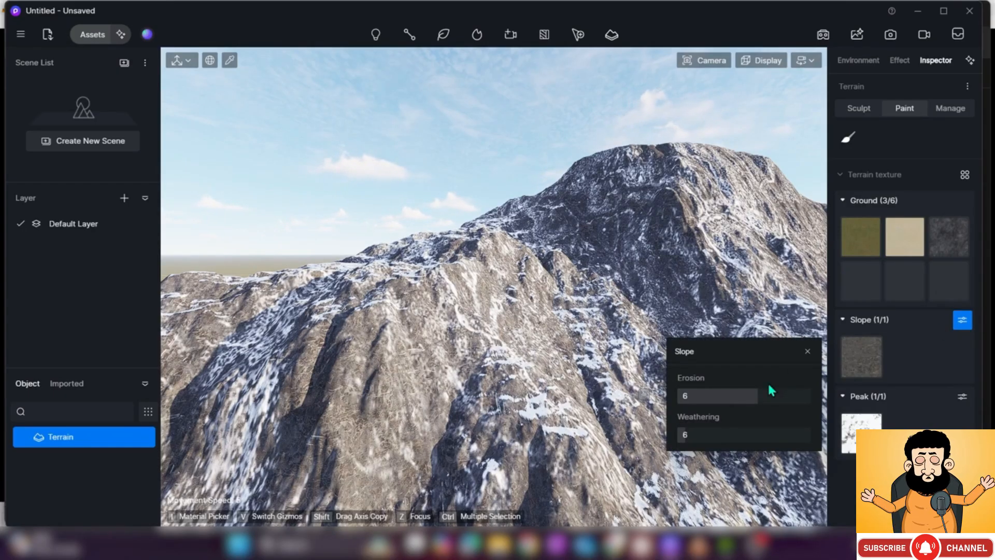
{"action": "left_click_drag", "start_coordinate": [774, 400], "coordinate": [711, 389]}
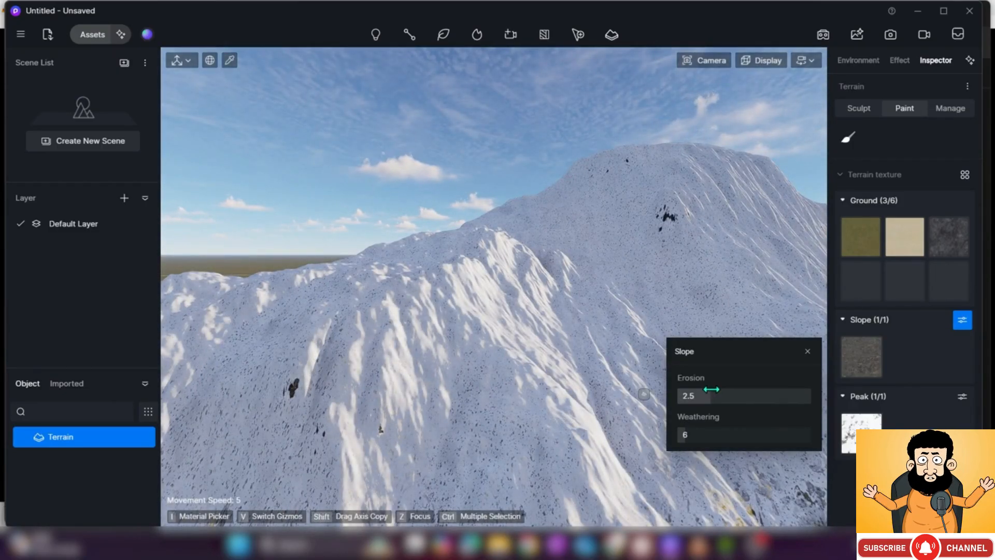
{"action": "right_click_drag", "start_coordinate": [551, 307], "coordinate": [617, 420]}
{"action": "right_click_drag", "start_coordinate": [520, 148], "coordinate": [509, 218]}
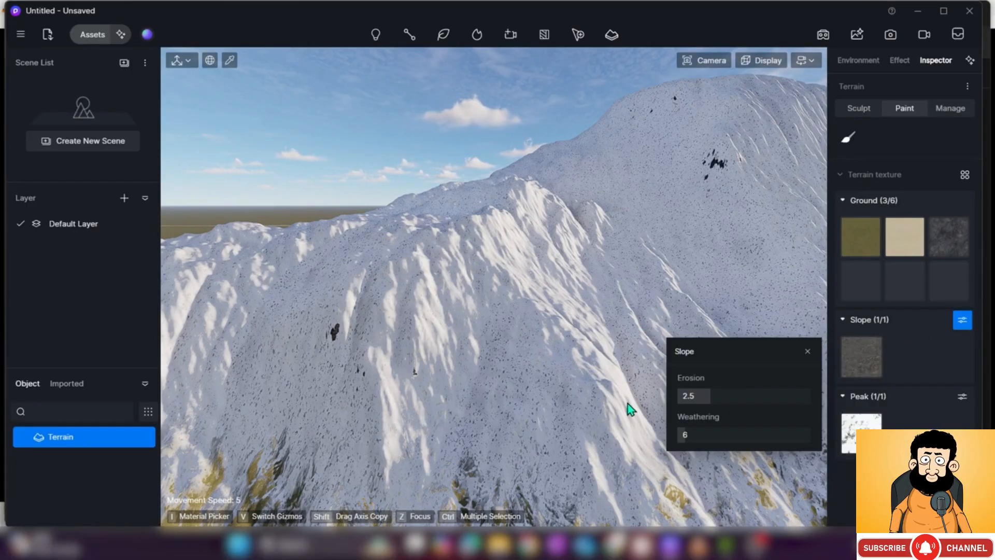
Raise the slope texture's erosion to 10 and its weathering to 44
{"action": "left_click_drag", "start_coordinate": [716, 398], "coordinate": [828, 413]}
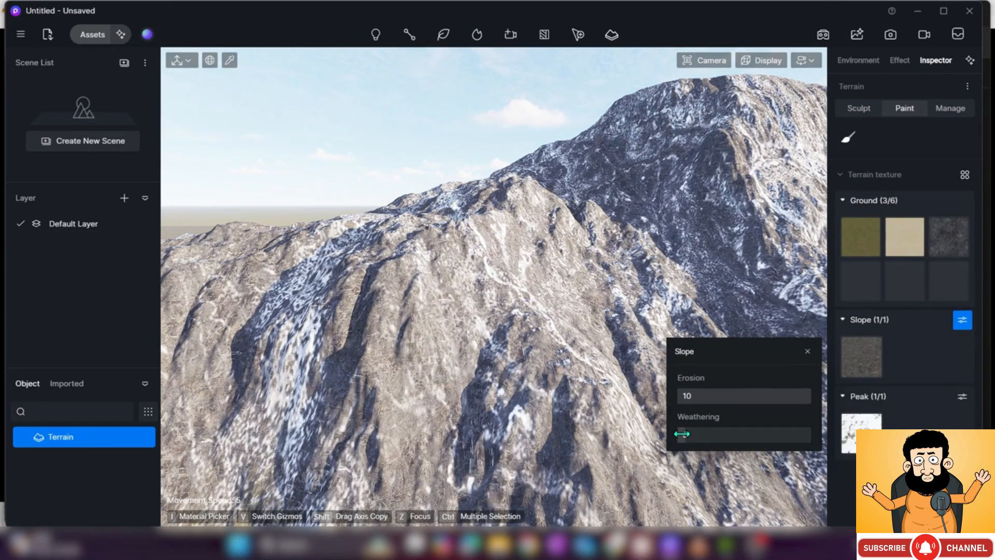
{"action": "left_click_drag", "start_coordinate": [684, 437], "coordinate": [735, 433]}
Replace the slope texture with the Brown Rock material from the Natural Raw Materials category
{"action": "mouse_move", "coordinate": [853, 355]}
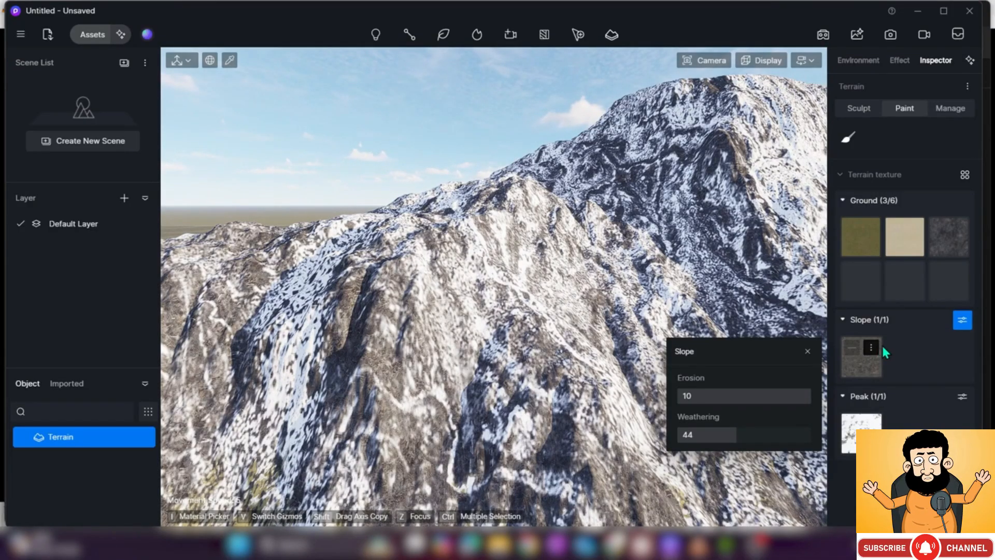
{"action": "left_click", "coordinate": [872, 347]}
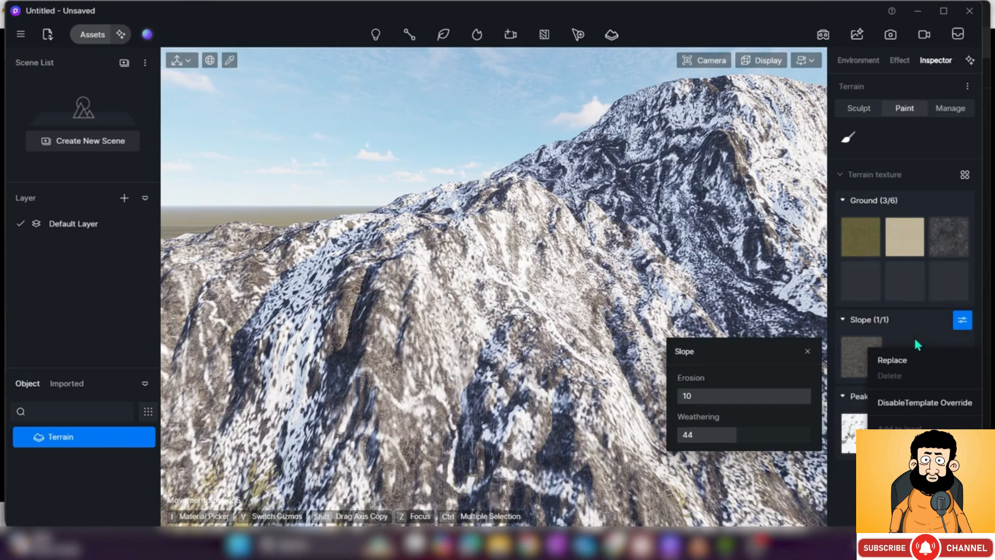
{"action": "left_click", "coordinate": [911, 356]}
{"action": "scroll", "coordinate": [777, 358], "scroll_direction": "up", "scroll_amount": 5}
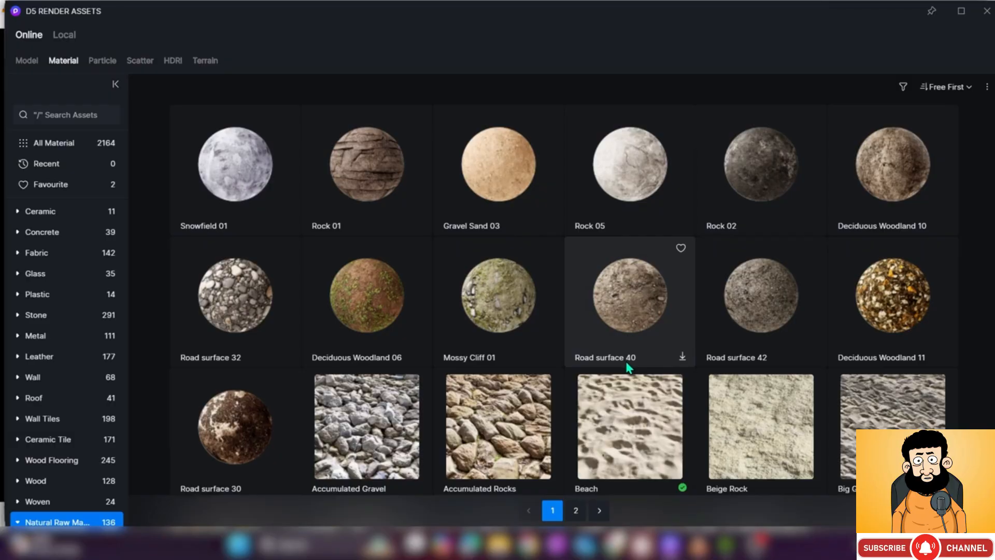
{"action": "scroll", "coordinate": [628, 368], "scroll_direction": "down", "scroll_amount": 8}
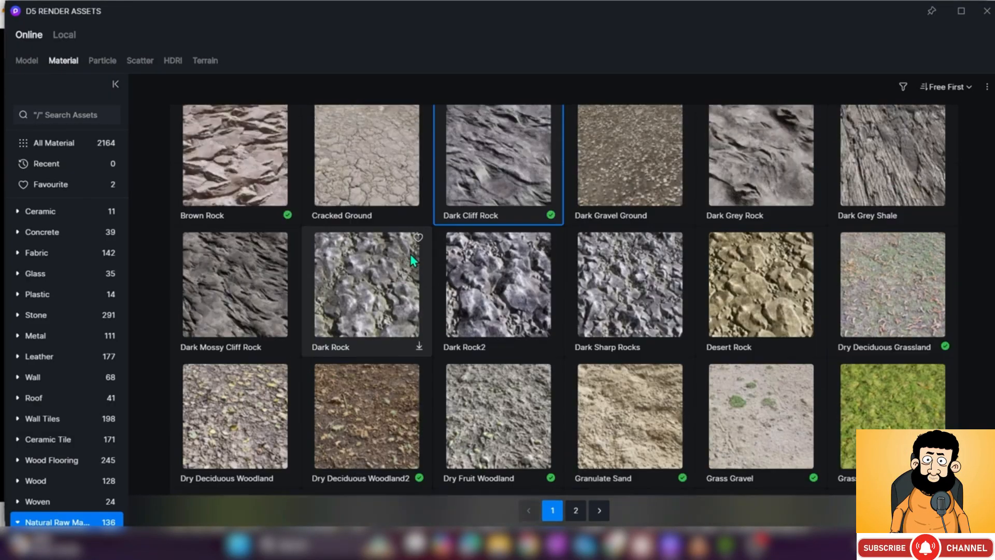
{"action": "scroll", "coordinate": [394, 248], "scroll_direction": "up", "scroll_amount": 2}
{"action": "left_click", "coordinate": [294, 212]}
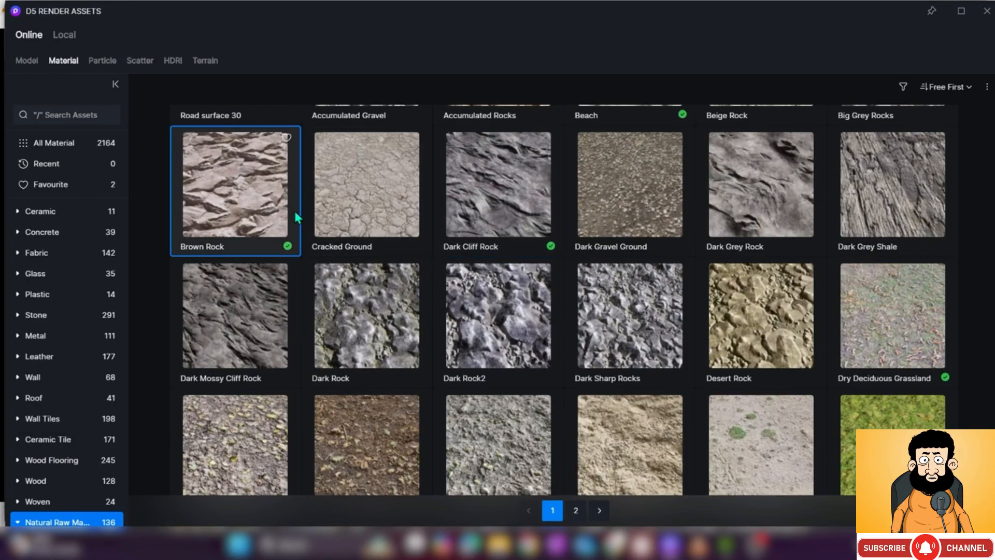
{"action": "left_click", "coordinate": [986, 10]}
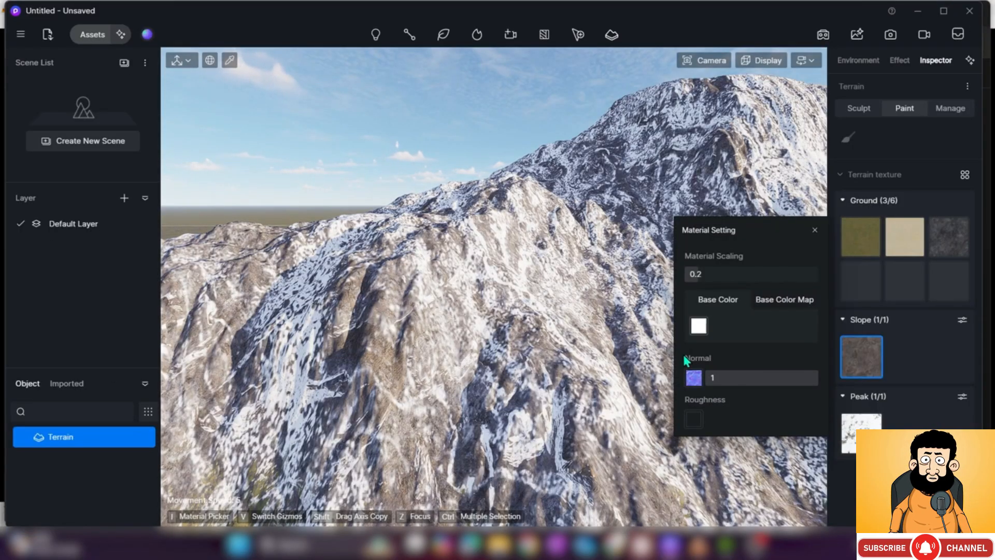
{"action": "left_click", "coordinate": [864, 368]}
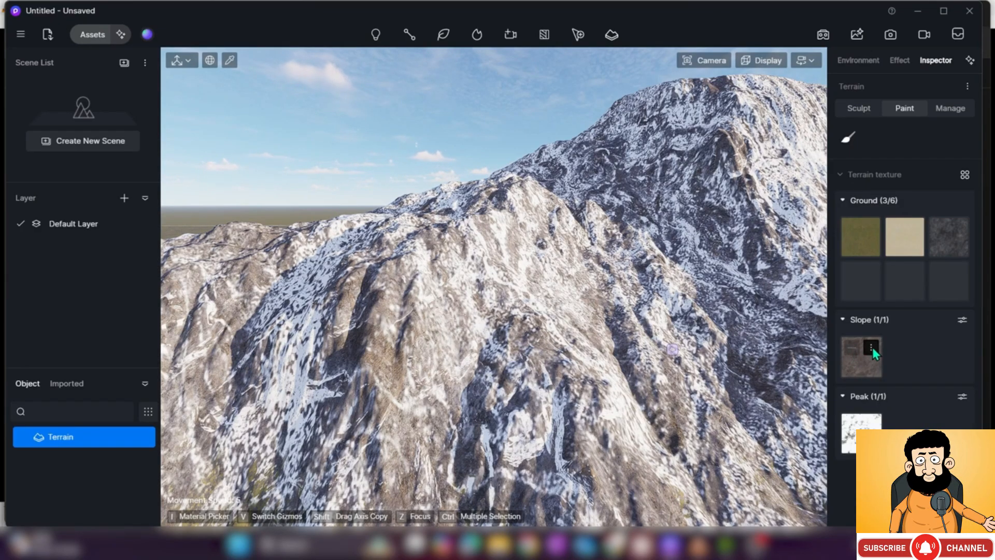
{"action": "left_click", "coordinate": [871, 347]}
{"action": "left_click", "coordinate": [890, 363]}
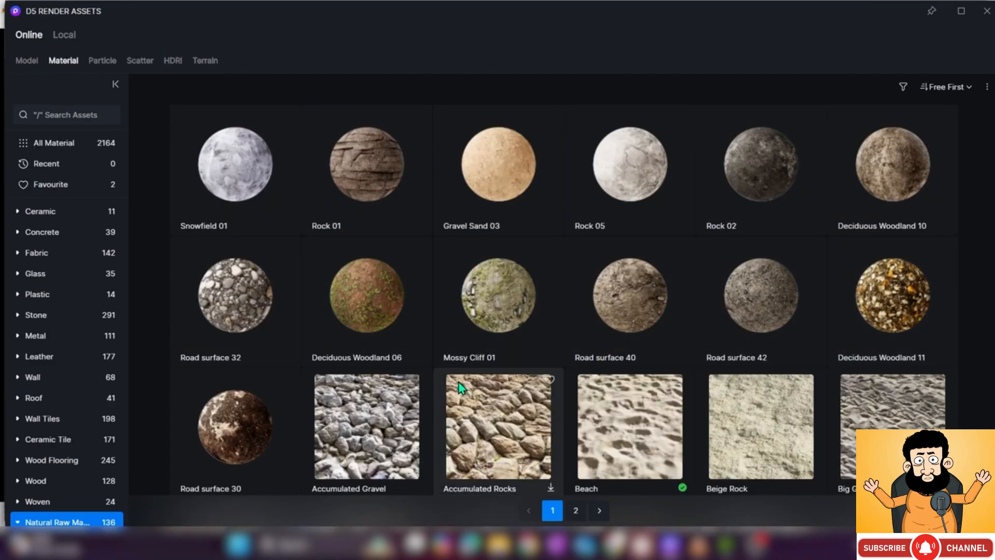
{"action": "scroll", "coordinate": [463, 386], "scroll_direction": "down", "scroll_amount": 5}
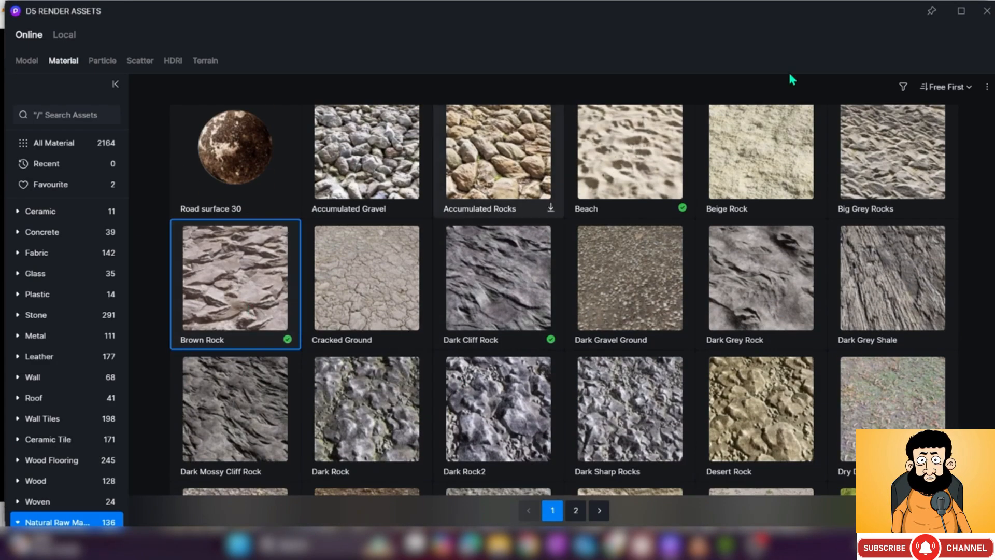
{"action": "left_click", "coordinate": [987, 10]}
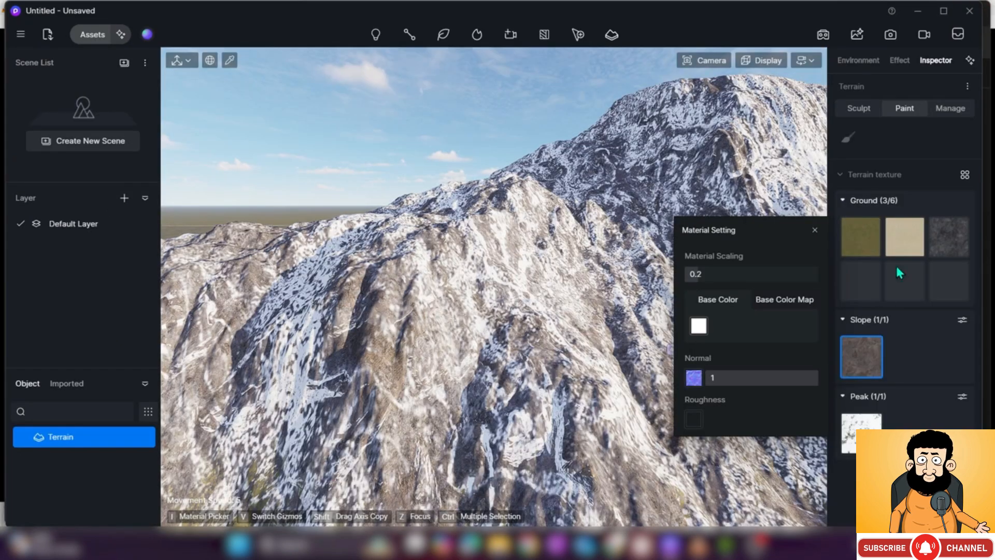
{"action": "left_click", "coordinate": [815, 230]}
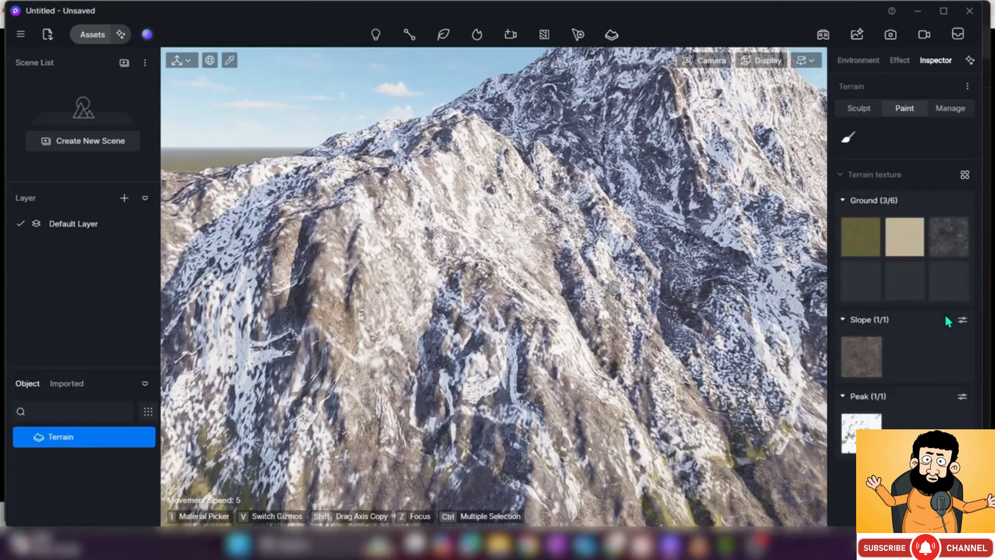
Set the slope texture's weathering to 0 with erosion at 10, and inspect the Brown Rock surface up close
{"action": "left_click", "coordinate": [961, 320]}
{"action": "left_click_drag", "start_coordinate": [796, 397], "coordinate": [876, 402]}
{"action": "left_click_drag", "start_coordinate": [728, 431], "coordinate": [638, 437]}
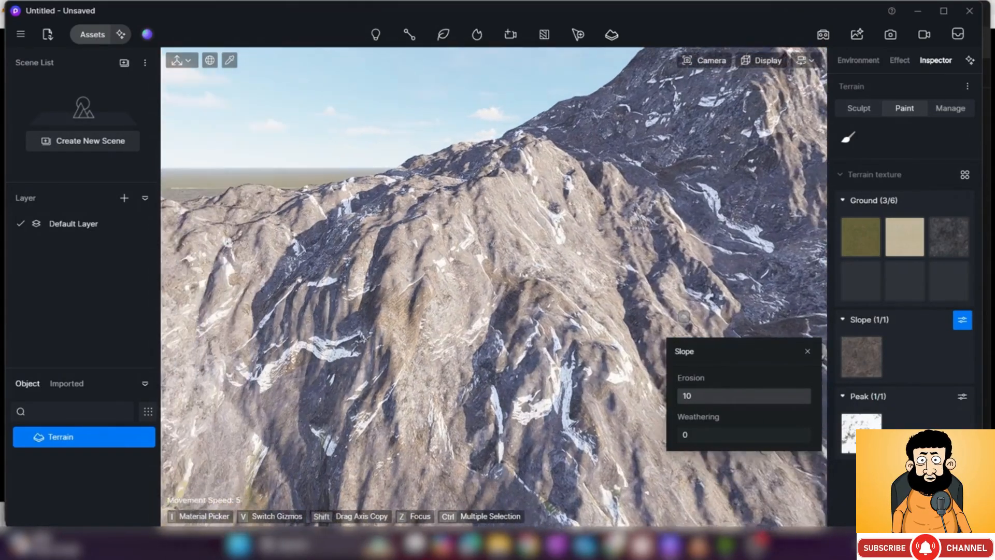
{"action": "right_click_drag", "start_coordinate": [522, 315], "coordinate": [512, 317]}
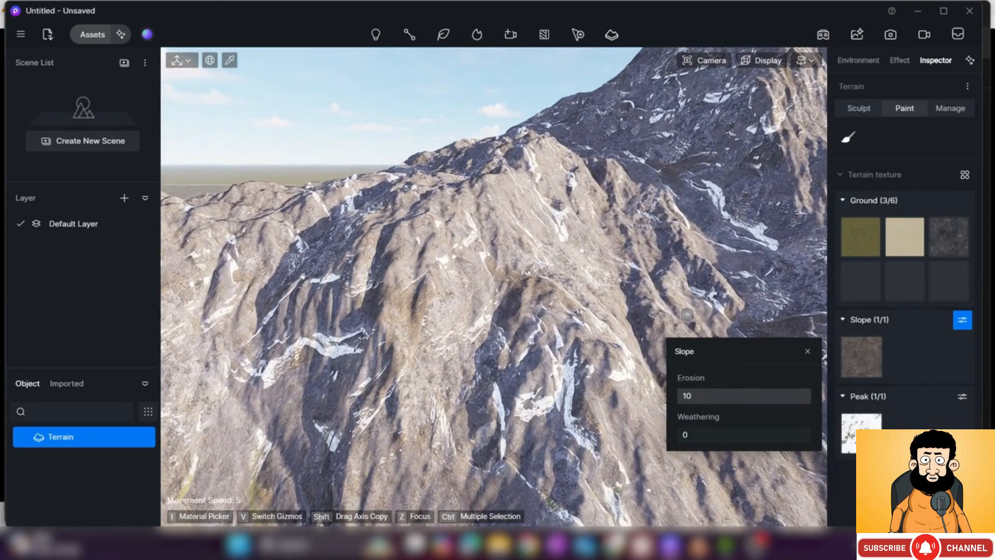
{"action": "scroll", "coordinate": [523, 317], "scroll_direction": "up", "scroll_amount": 3}
{"action": "key", "text": "w"}
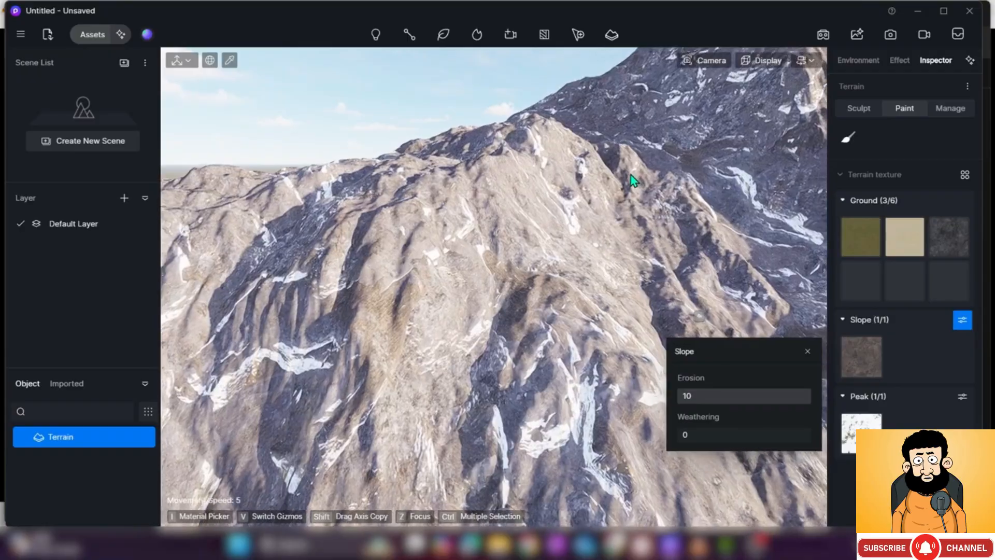
{"action": "key", "text": "w"}
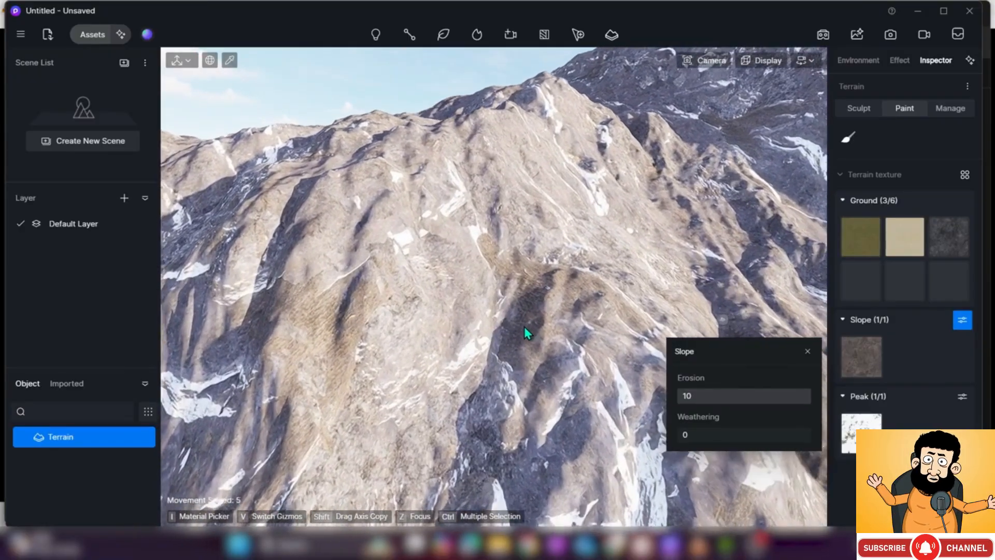
{"action": "key", "text": "w"}
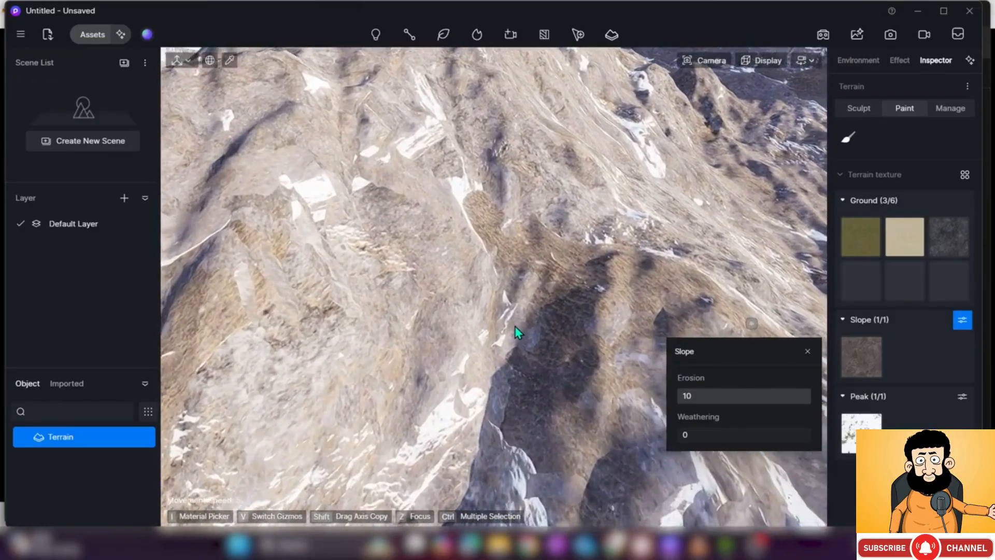
{"action": "key", "text": "w"}
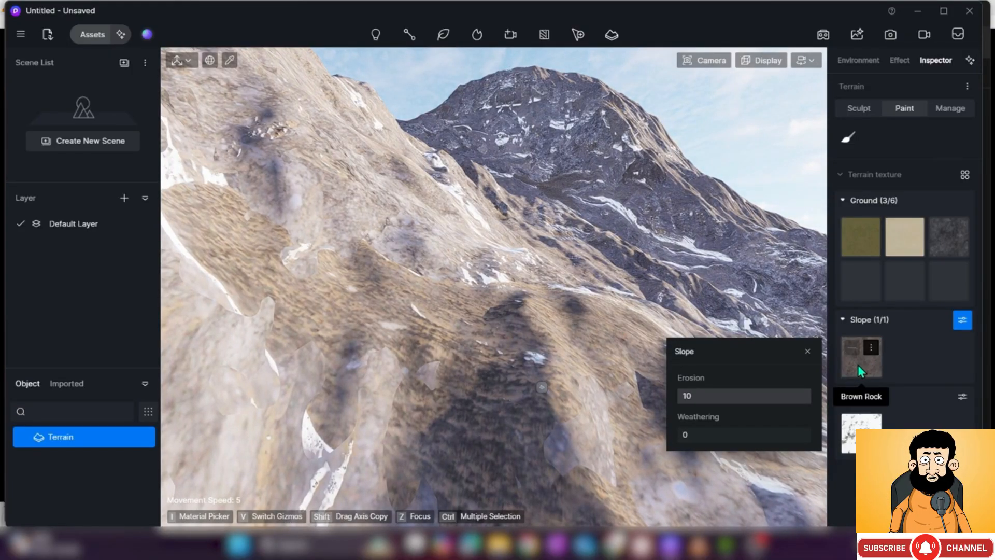
Try the Beach material as the slope texture, inspect the mountain with it, and undo the replacement
{"action": "left_click", "coordinate": [867, 349]}
{"action": "left_click", "coordinate": [882, 362]}
{"action": "scroll", "coordinate": [621, 322], "scroll_direction": "down", "scroll_amount": 7}
{"action": "scroll", "coordinate": [622, 322], "scroll_direction": "down", "scroll_amount": 1}
{"action": "scroll", "coordinate": [635, 321], "scroll_direction": "up", "scroll_amount": 4}
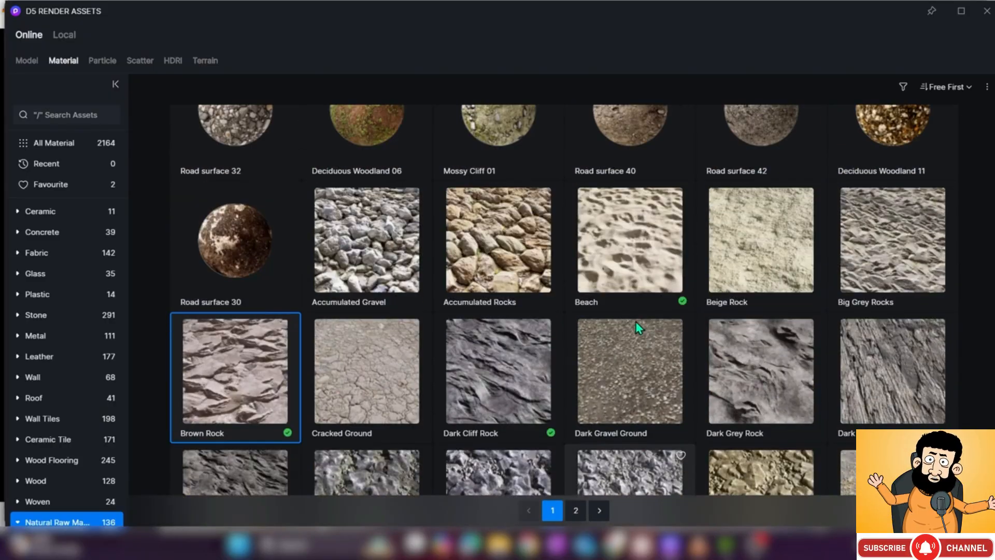
{"action": "left_click", "coordinate": [617, 254]}
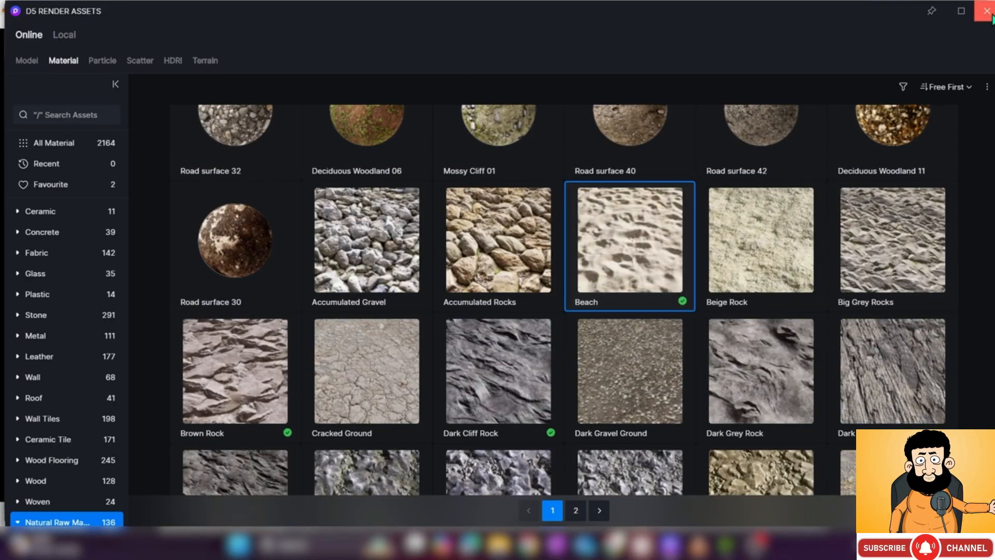
{"action": "left_click", "coordinate": [987, 12]}
{"action": "right_click_drag", "start_coordinate": [524, 285], "coordinate": [456, 296]}
{"action": "scroll", "coordinate": [524, 285], "scroll_direction": "up", "scroll_amount": 5}
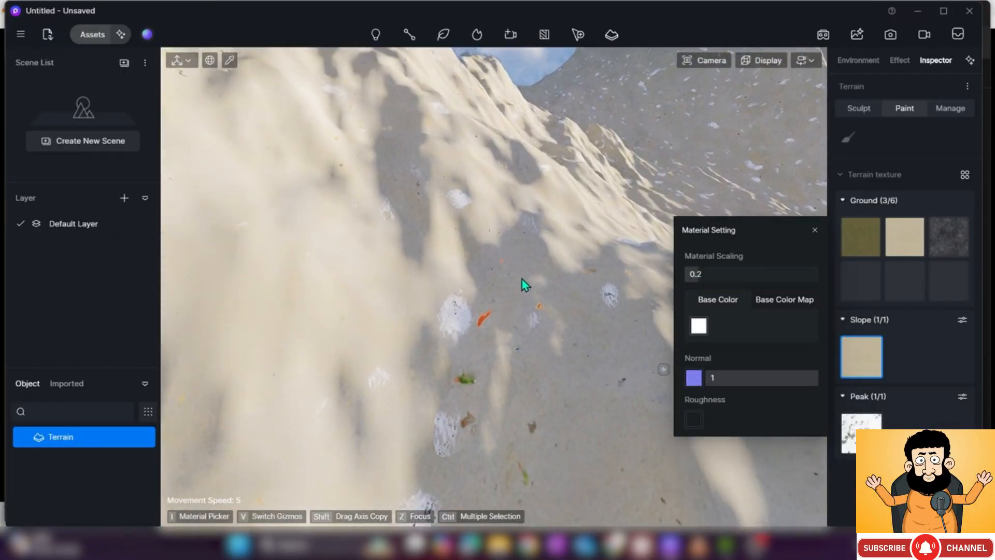
{"action": "scroll", "coordinate": [532, 272], "scroll_direction": "down", "scroll_amount": 10}
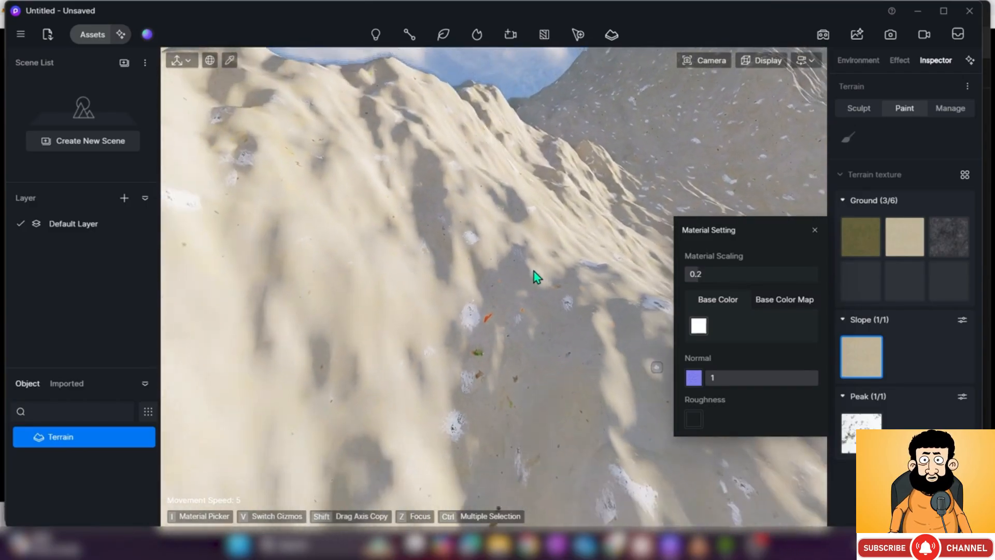
{"action": "scroll", "coordinate": [535, 270], "scroll_direction": "down", "scroll_amount": 8}
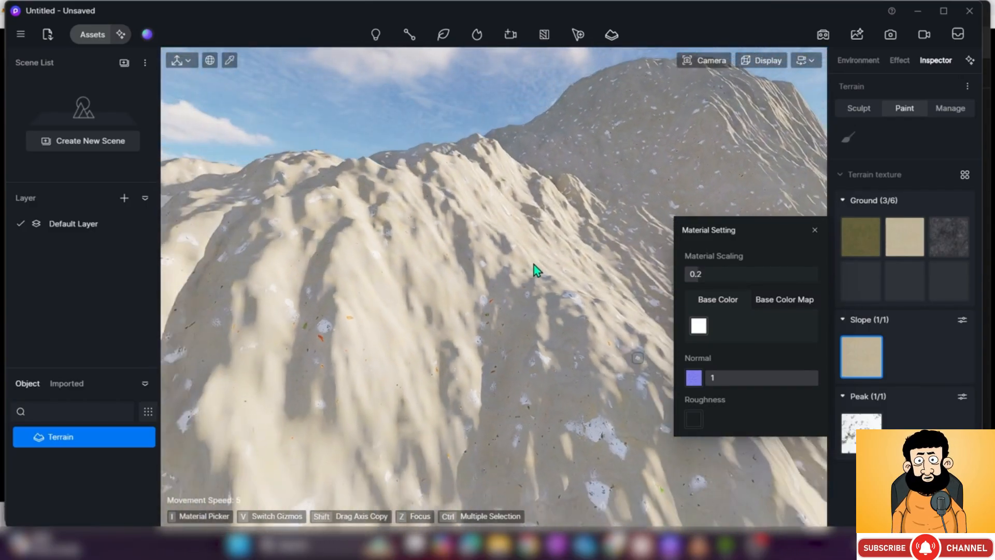
{"action": "key", "text": "Escape"}
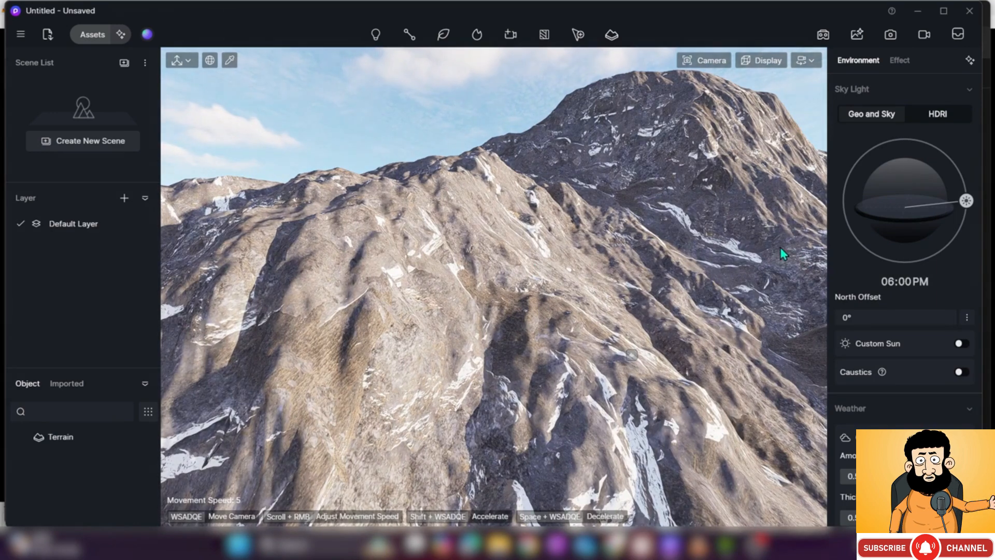
Select the terrain again and raise the peak texture's altitude to 105825
{"action": "left_click", "coordinate": [76, 446]}
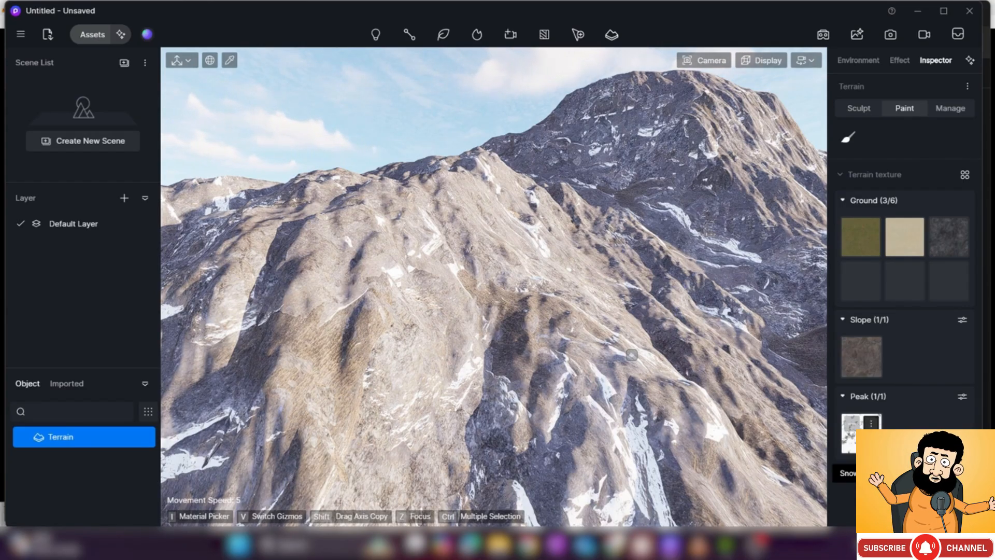
{"action": "left_click", "coordinate": [963, 398]}
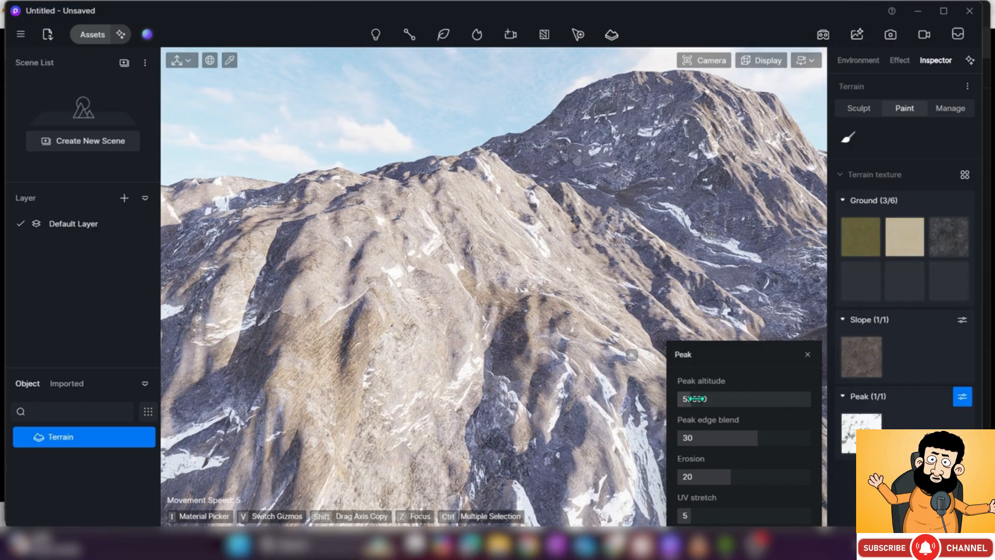
{"action": "left_click_drag", "start_coordinate": [698, 399], "coordinate": [710, 398]}
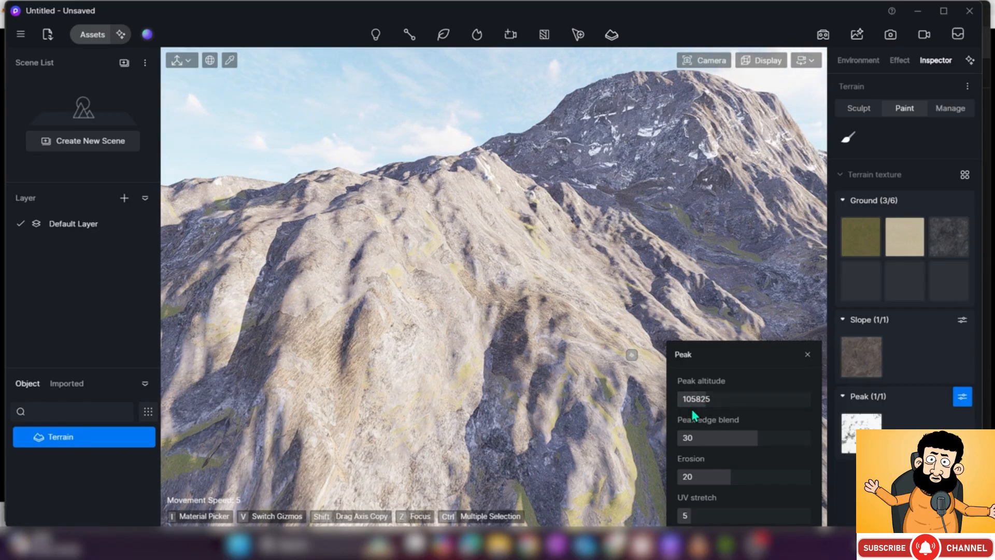
Test the peak texture's altitude at 47573, 79126 and 0, inspecting how it spreads over the mountain and plain
{"action": "left_click_drag", "start_coordinate": [700, 404], "coordinate": [691, 406]}
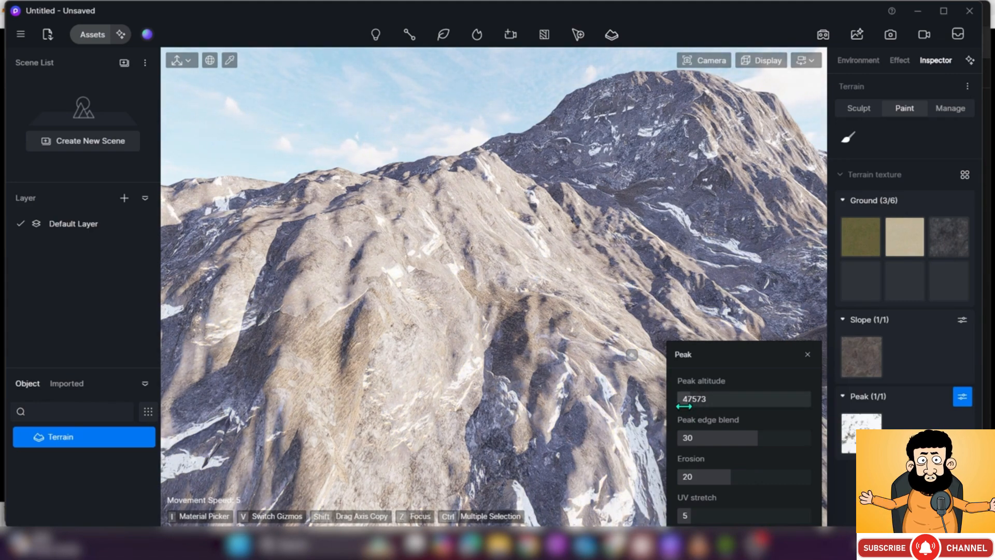
{"action": "right_click_drag", "start_coordinate": [549, 367], "coordinate": [585, 245]}
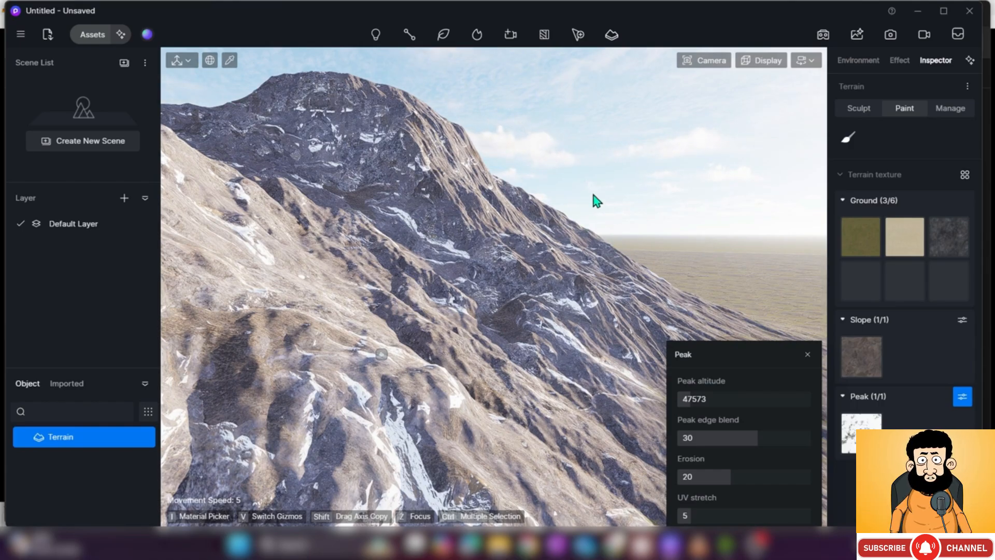
{"action": "left_click_drag", "start_coordinate": [689, 402], "coordinate": [698, 402]}
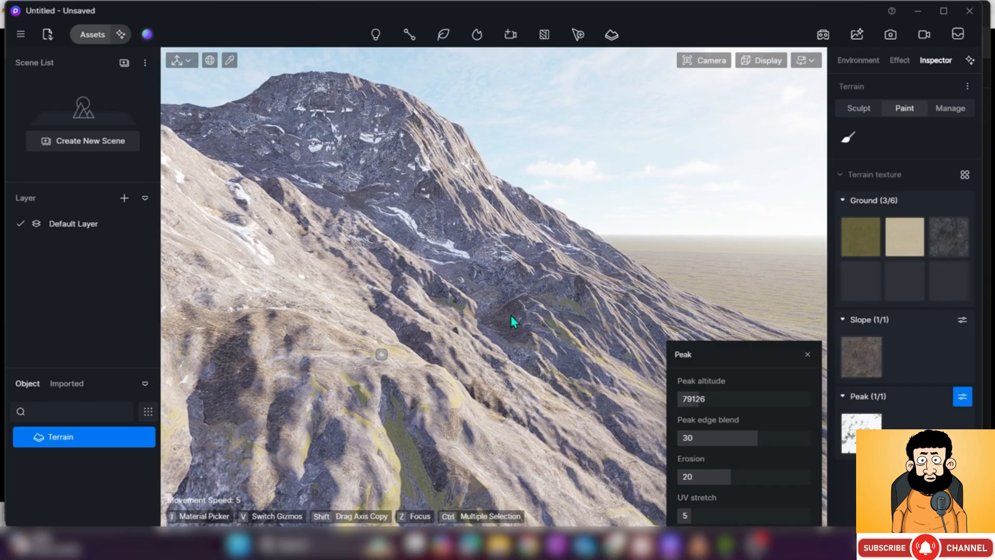
{"action": "left_click_drag", "start_coordinate": [702, 407], "coordinate": [676, 407]}
{"action": "right_click_drag", "start_coordinate": [501, 312], "coordinate": [616, 332]}
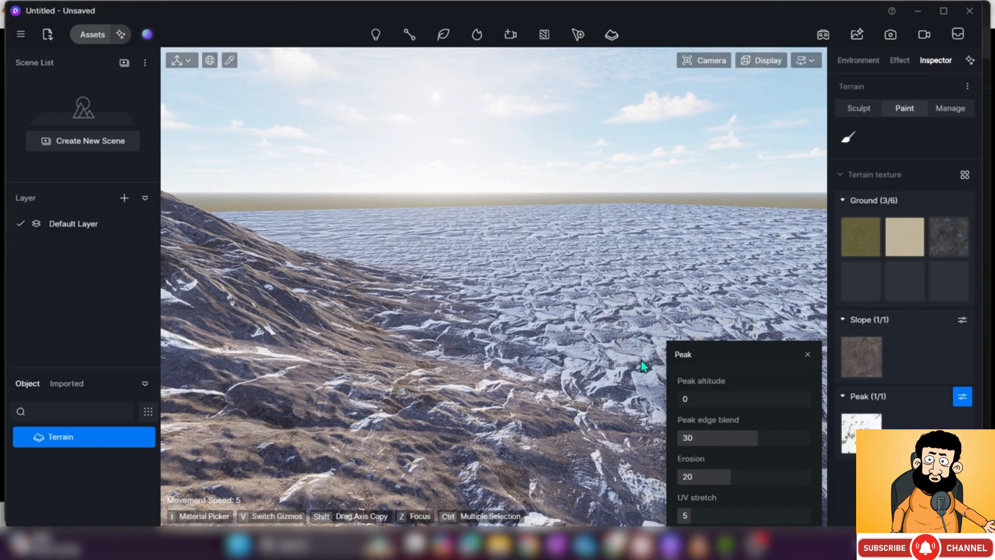
Set the peak texture's altitude to 63107 and its edge blend to 15
{"action": "left_click_drag", "start_coordinate": [679, 397], "coordinate": [694, 397]}
{"action": "right_click_drag", "start_coordinate": [526, 401], "coordinate": [414, 364]}
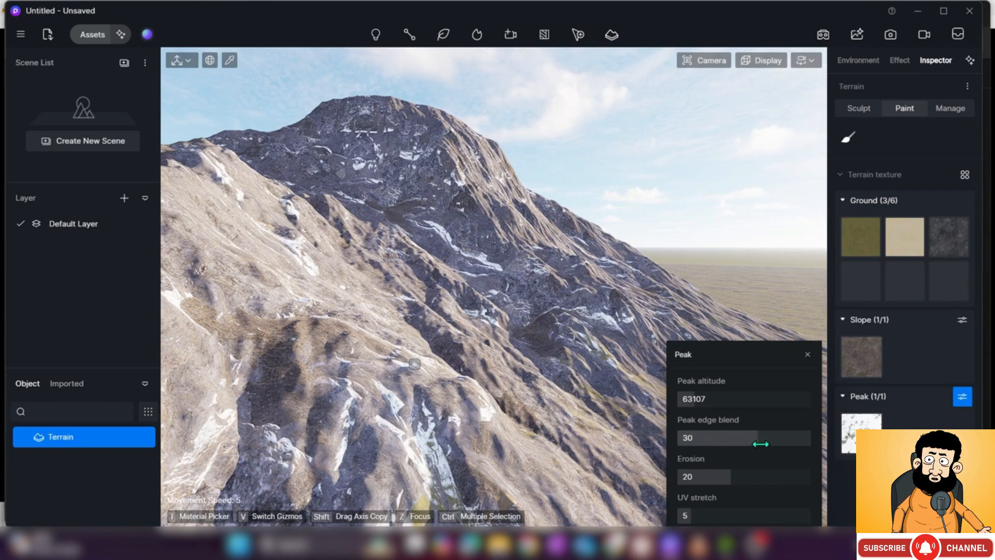
{"action": "left_click_drag", "start_coordinate": [748, 442], "coordinate": [710, 439]}
{"action": "right_click_drag", "start_coordinate": [435, 346], "coordinate": [475, 363]}
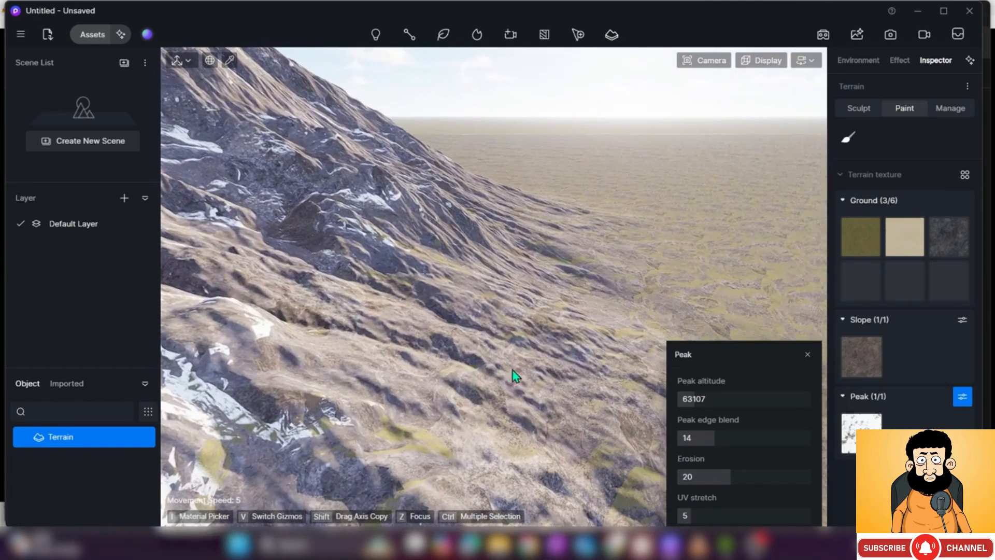
{"action": "mouse_move", "coordinate": [726, 441]}
{"action": "left_mouse_down"}
{"action": "mouse_move", "coordinate": [822, 444]}
{"action": "mouse_move", "coordinate": [715, 438]}
{"action": "left_mouse_up"}
Test the peak texture's erosion at 42 and 12, inspecting the snow patches up close
{"action": "mouse_move", "coordinate": [728, 480]}
{"action": "left_mouse_down"}
{"action": "mouse_move", "coordinate": [834, 483]}
{"action": "mouse_move", "coordinate": [695, 469]}
{"action": "mouse_move", "coordinate": [794, 474]}
{"action": "left_mouse_up"}
{"action": "right_click_drag", "start_coordinate": [583, 355], "coordinate": [488, 391]}
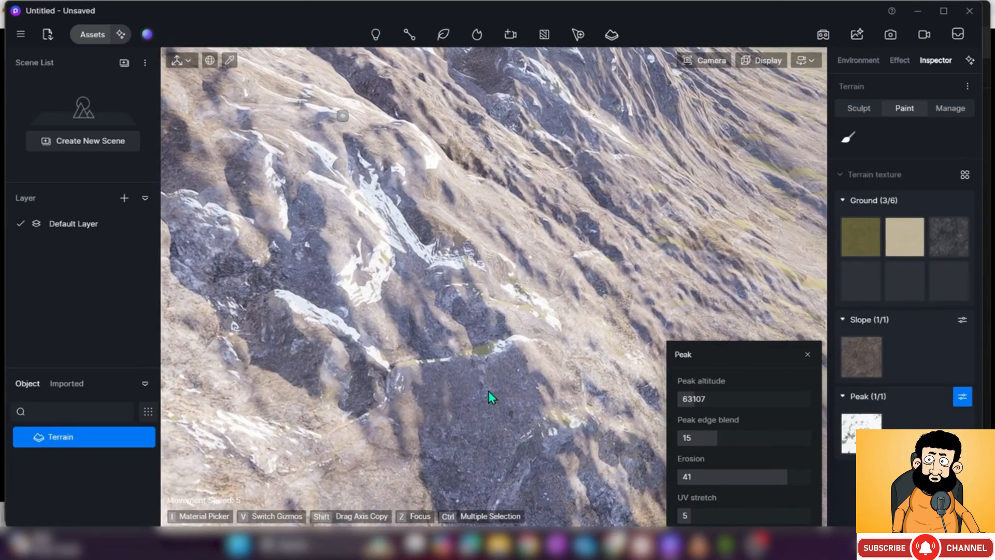
{"action": "key", "text": "w"}
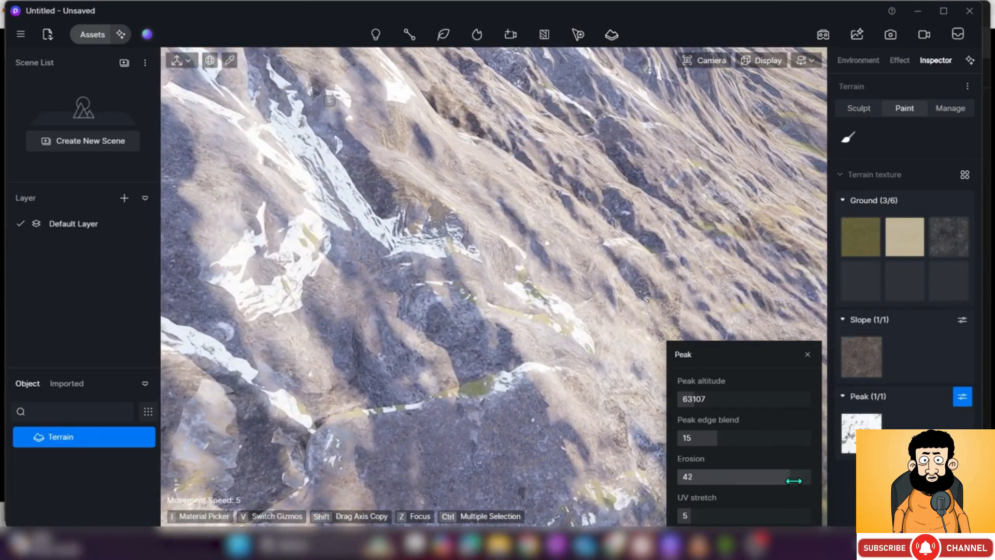
{"action": "left_click_drag", "start_coordinate": [805, 475], "coordinate": [765, 473]}
{"action": "left_click_drag", "start_coordinate": [741, 470], "coordinate": [713, 474]}
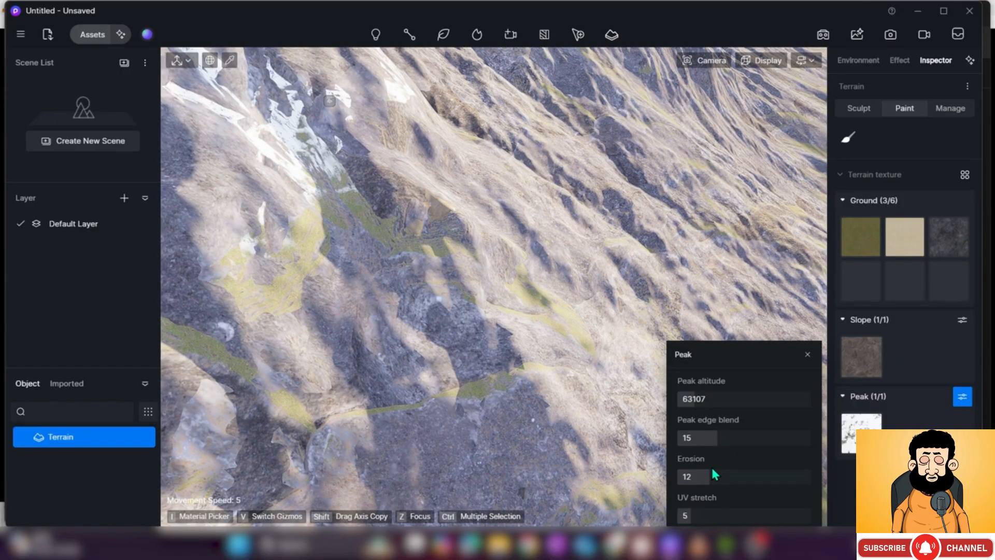
{"action": "mouse_move", "coordinate": [512, 355]}
{"action": "right_mouse_down"}
{"action": "mouse_move", "coordinate": [495, 282]}
{"action": "mouse_move", "coordinate": [430, 228]}
{"action": "mouse_move", "coordinate": [515, 355]}
{"action": "right_mouse_up"}
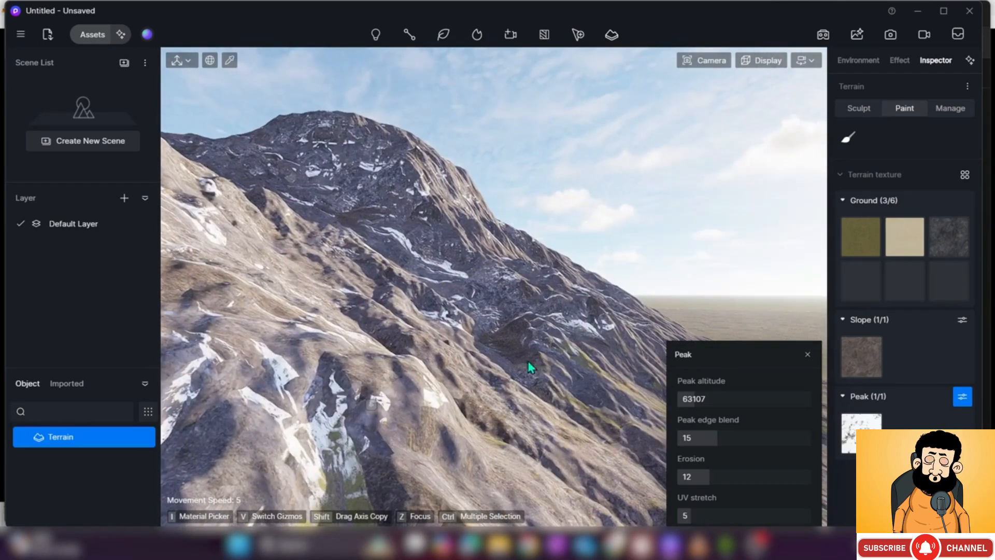
Set the peak texture's erosion to 21 and its UV stretch to 38, and close the peak settings
{"action": "left_click_drag", "start_coordinate": [709, 480], "coordinate": [733, 477]}
{"action": "left_click_drag", "start_coordinate": [687, 515], "coordinate": [777, 510]}
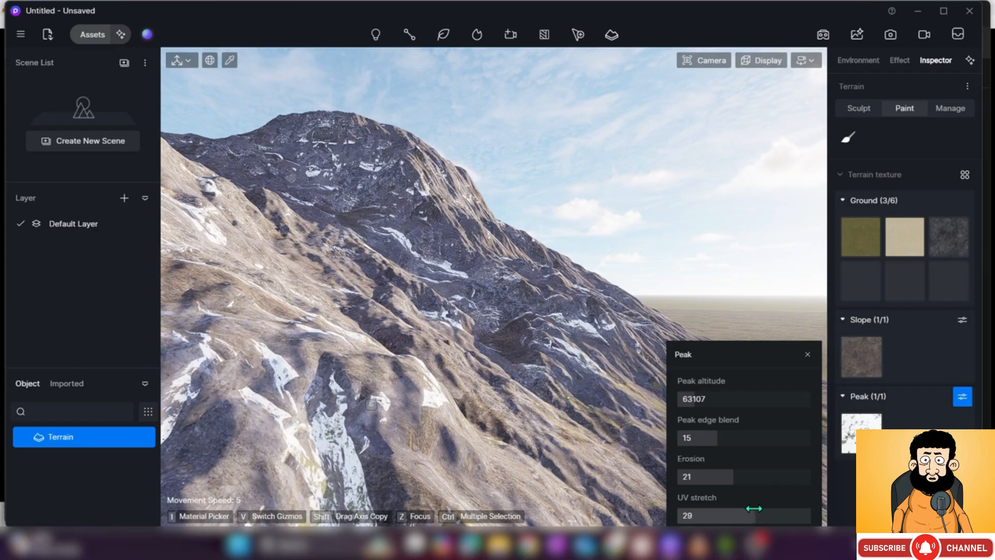
{"action": "left_click", "coordinate": [807, 353]}
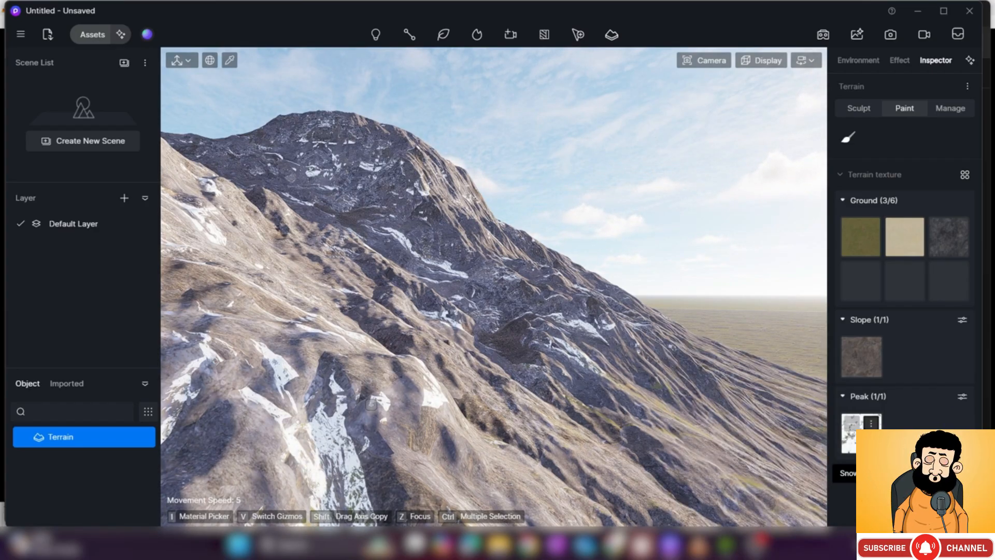
Replace the snow peak texture with the Moss material from the Natural Raw Materials category
{"action": "left_click", "coordinate": [871, 423]}
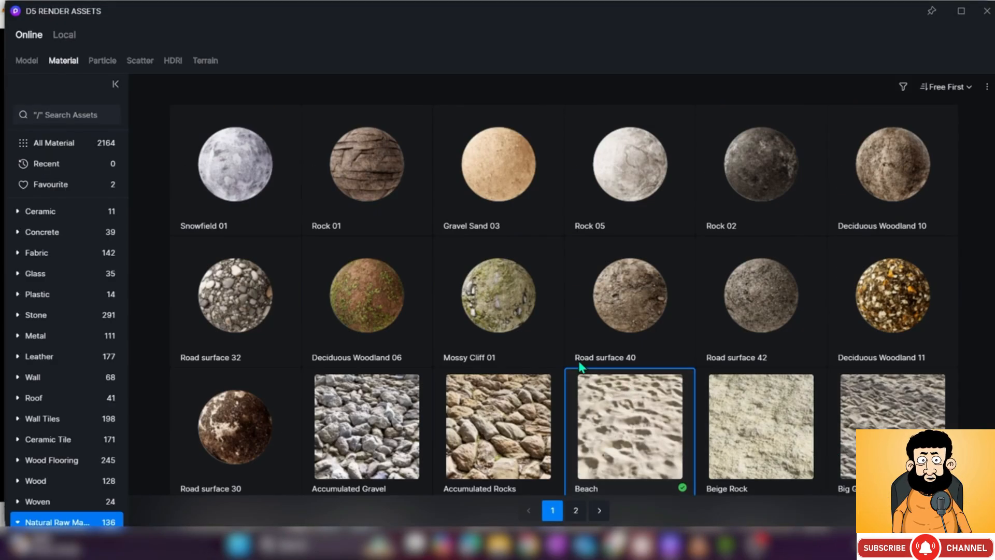
{"action": "scroll", "coordinate": [558, 320], "scroll_direction": "down", "scroll_amount": 4}
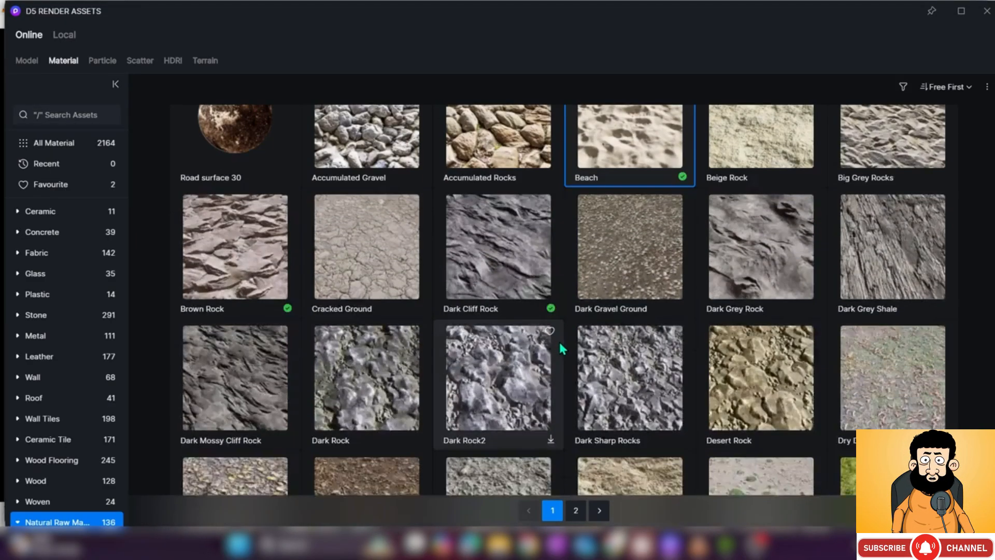
{"action": "scroll", "coordinate": [560, 357], "scroll_direction": "up", "scroll_amount": 4}
{"action": "scroll", "coordinate": [558, 368], "scroll_direction": "down", "scroll_amount": 16}
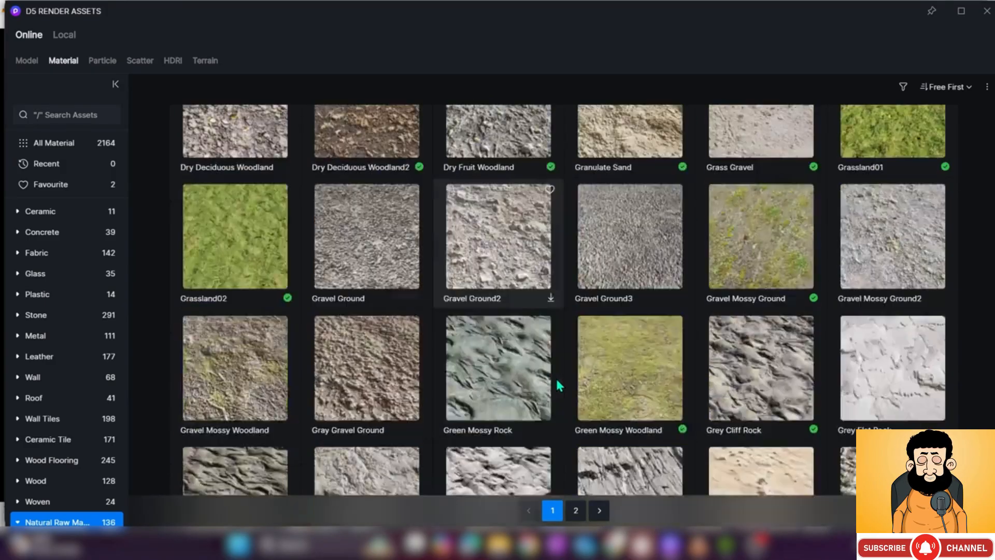
{"action": "scroll", "coordinate": [560, 381], "scroll_direction": "down", "scroll_amount": 13}
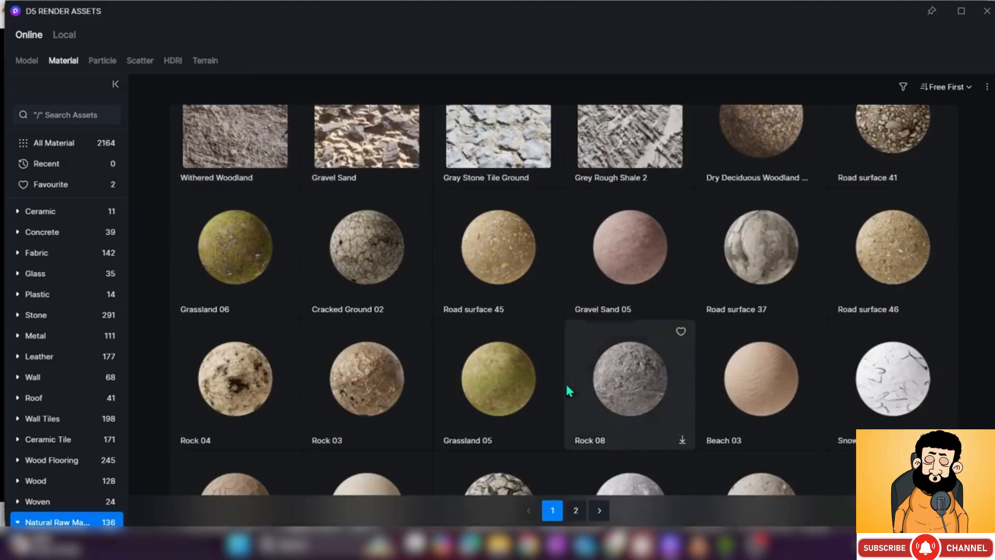
{"action": "scroll", "coordinate": [570, 391], "scroll_direction": "up", "scroll_amount": 8}
{"action": "left_click", "coordinate": [812, 256]}
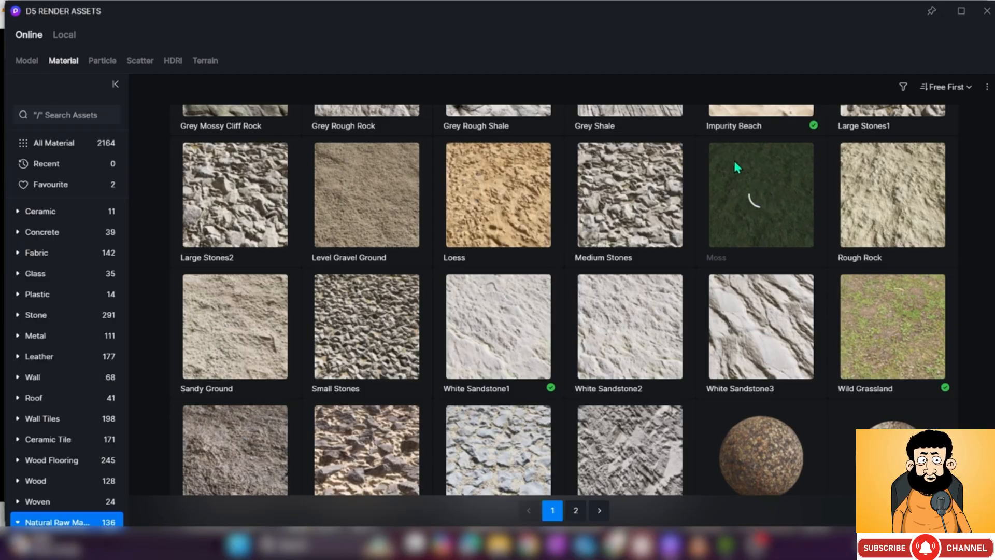
{"action": "left_click", "coordinate": [773, 217]}
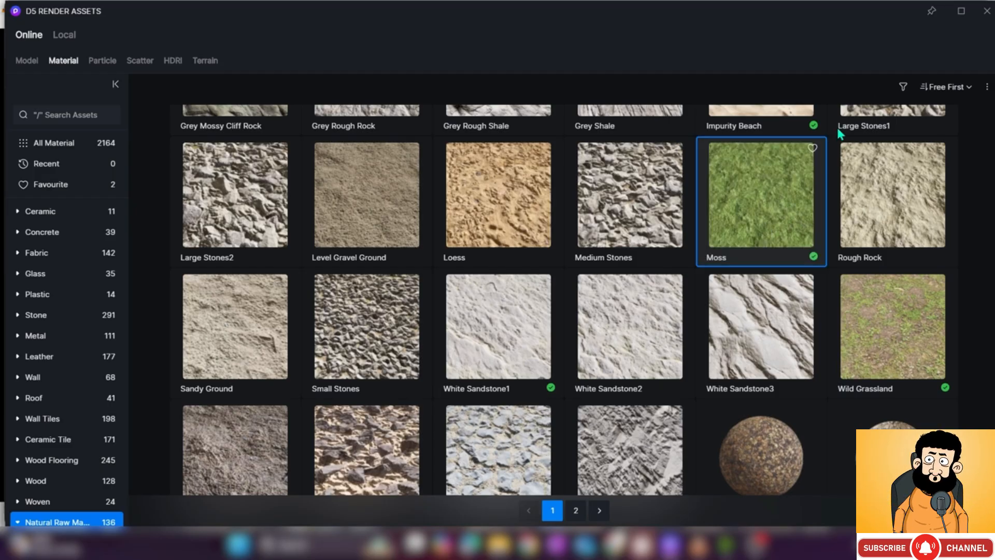
{"action": "left_click", "coordinate": [986, 12]}
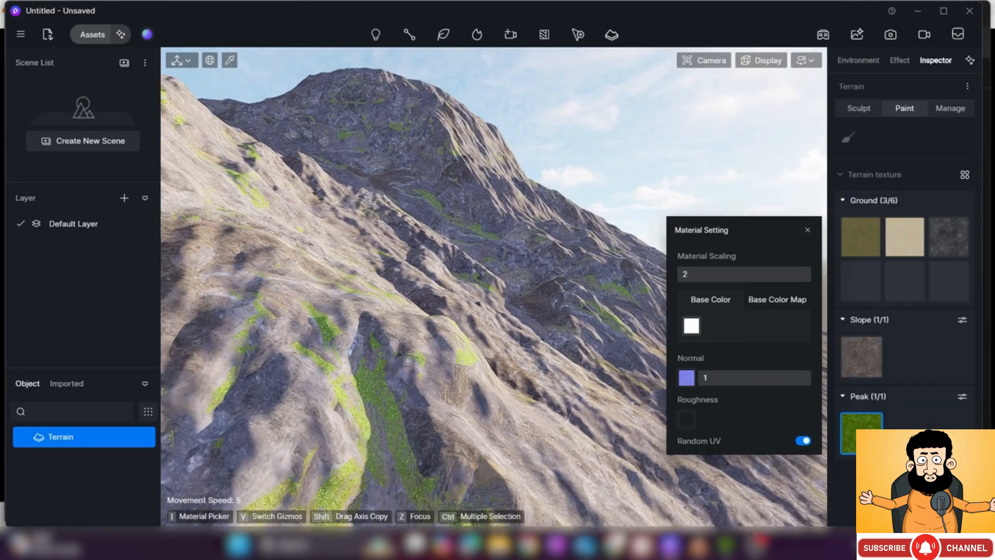
{"action": "right_click_drag", "start_coordinate": [651, 352], "coordinate": [587, 416]}
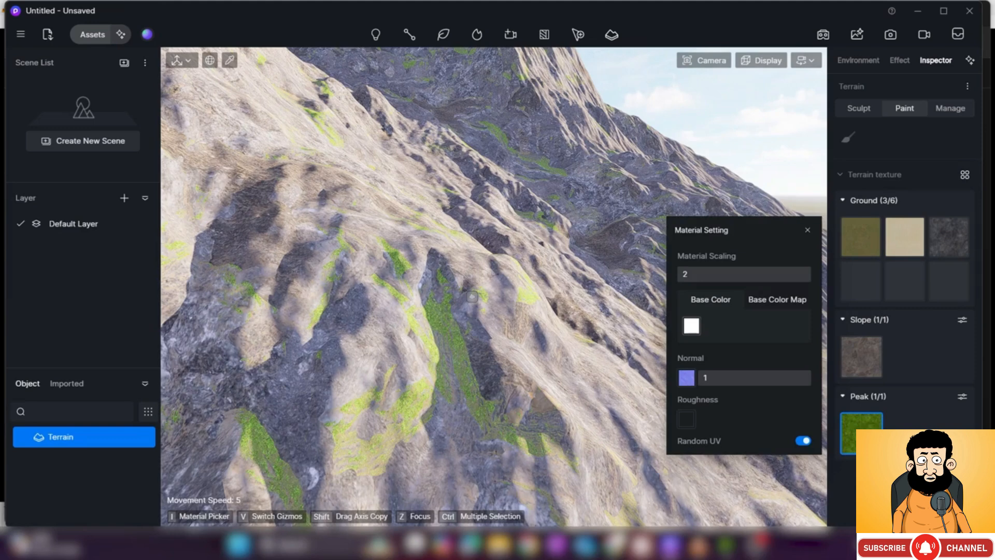
Set the moss peak texture's altitude to 58252, edge blend to 11 and erosion to 48, and close its settings
{"action": "left_click", "coordinate": [962, 397]}
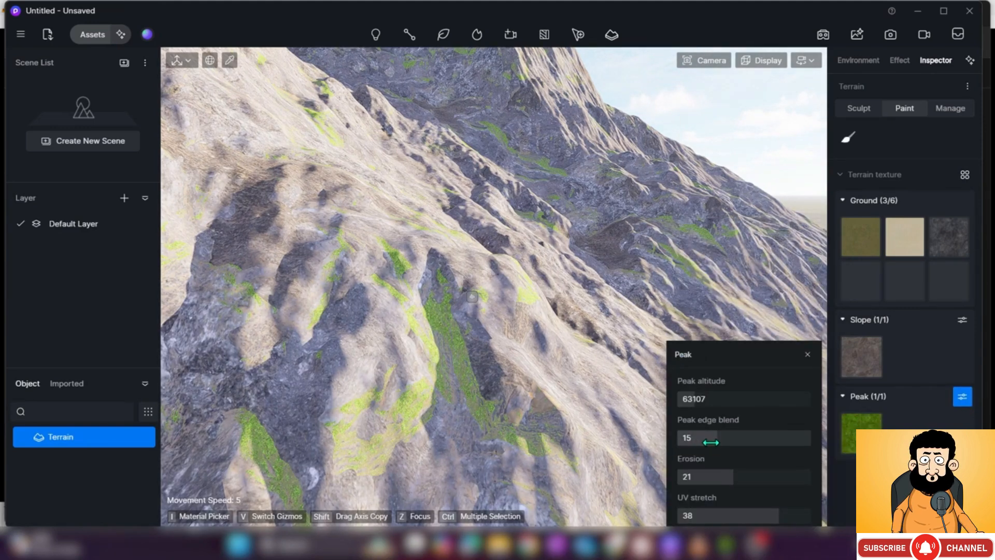
{"action": "mouse_move", "coordinate": [719, 439]}
{"action": "left_mouse_down"}
{"action": "mouse_move", "coordinate": [771, 444]}
{"action": "mouse_move", "coordinate": [685, 438]}
{"action": "mouse_move", "coordinate": [701, 434]}
{"action": "left_mouse_up"}
{"action": "mouse_move", "coordinate": [692, 399]}
{"action": "left_mouse_down"}
{"action": "mouse_move", "coordinate": [725, 399]}
{"action": "mouse_move", "coordinate": [673, 400]}
{"action": "left_mouse_up"}
{"action": "left_click_drag", "start_coordinate": [722, 475], "coordinate": [802, 478]}
{"action": "mouse_move", "coordinate": [626, 359]}
{"action": "right_mouse_down"}
{"action": "mouse_move", "coordinate": [539, 342]}
{"action": "mouse_move", "coordinate": [445, 269]}
{"action": "mouse_move", "coordinate": [624, 358]}
{"action": "right_mouse_up"}
{"action": "right_click_drag", "start_coordinate": [504, 344], "coordinate": [466, 357]}
{"action": "left_click_drag", "start_coordinate": [680, 400], "coordinate": [712, 400]}
{"action": "right_click_drag", "start_coordinate": [492, 337], "coordinate": [225, 249]}
{"action": "key", "text": "e"}
{"action": "right_click_drag", "start_coordinate": [502, 384], "coordinate": [487, 498]}
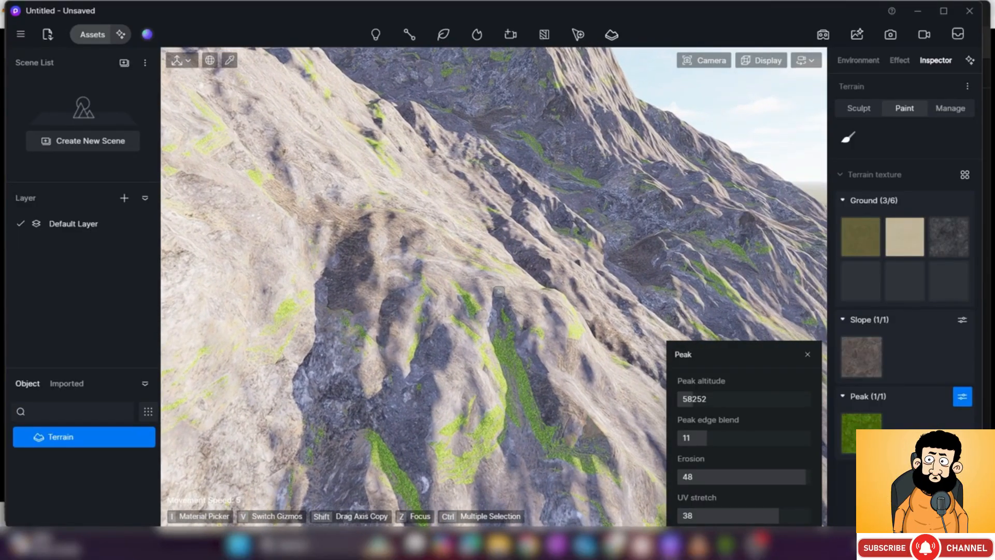
{"action": "left_click", "coordinate": [807, 354]}
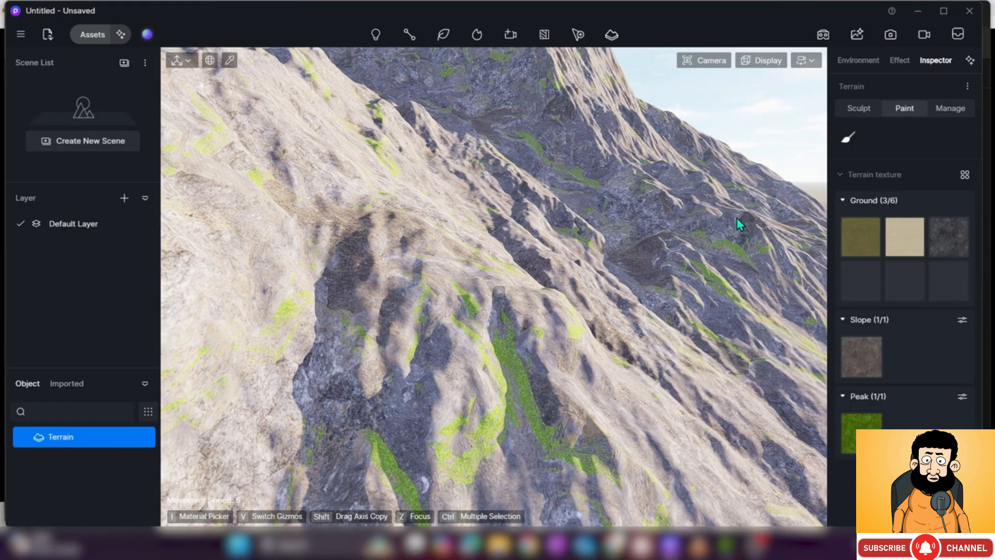
Open the terrain's height map import options and look at the file selection without choosing an image
{"action": "left_click", "coordinate": [948, 111]}
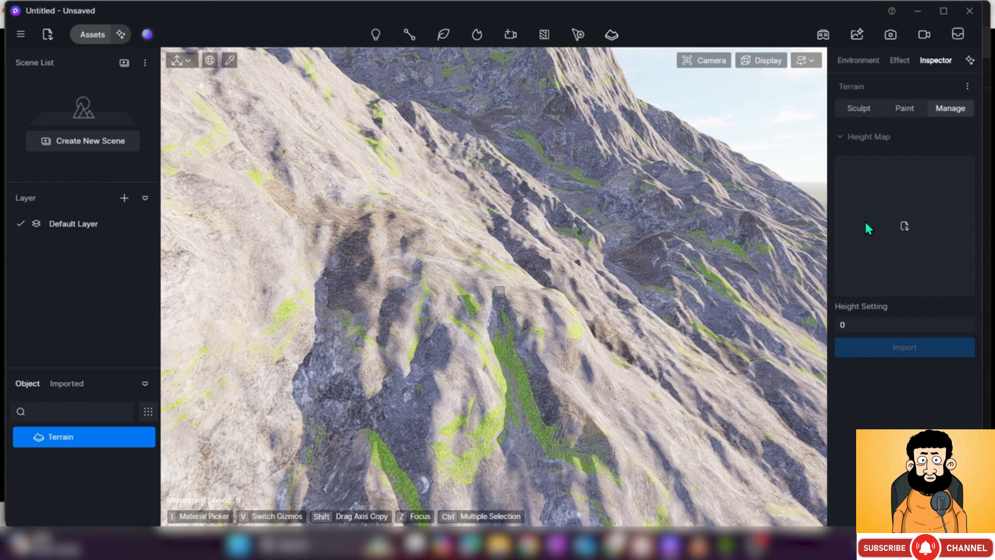
{"action": "left_click", "coordinate": [904, 233]}
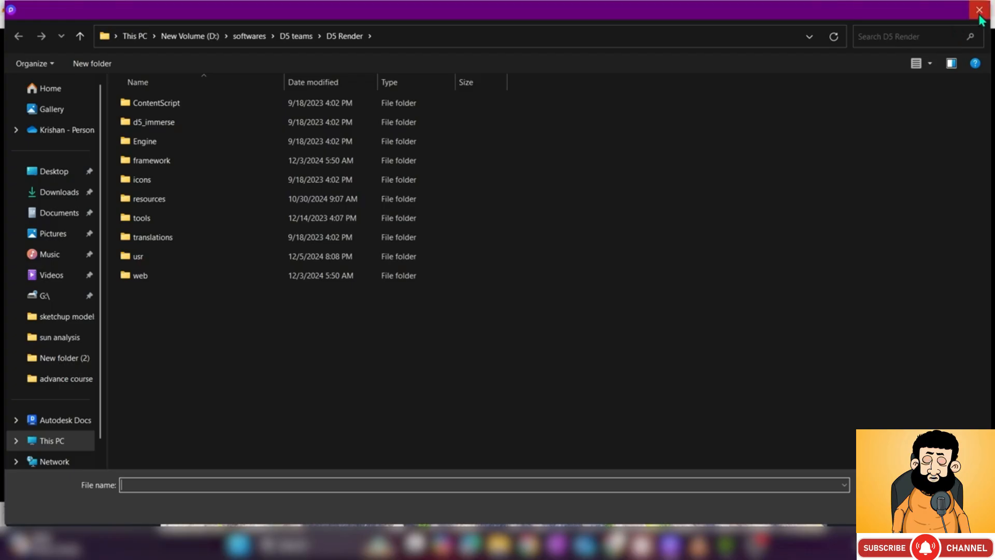
{"action": "left_click", "coordinate": [979, 10]}
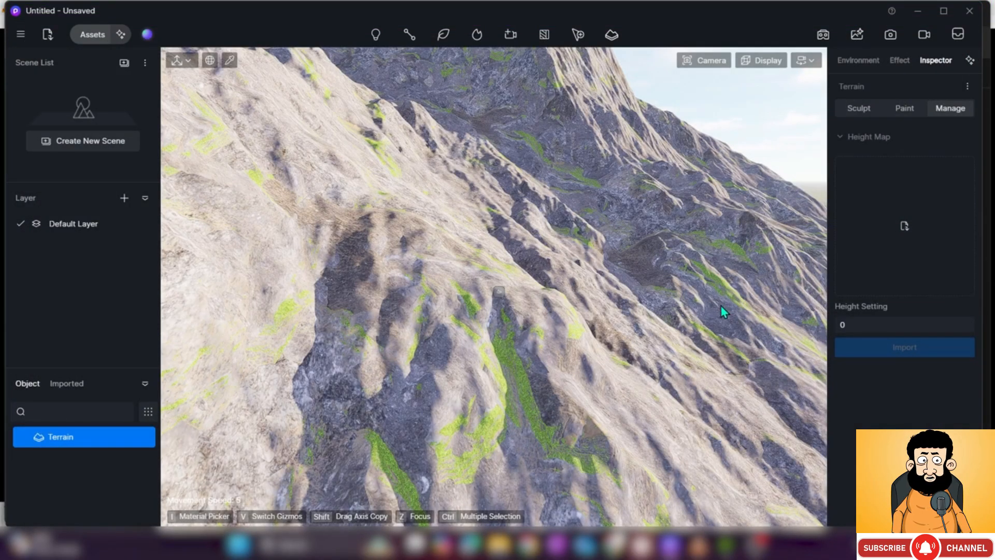
Examine the textured mountain from several angles and distances, from the near slopes out to the surrounding plain
{"action": "right_click_drag", "start_coordinate": [558, 309], "coordinate": [770, 309]}
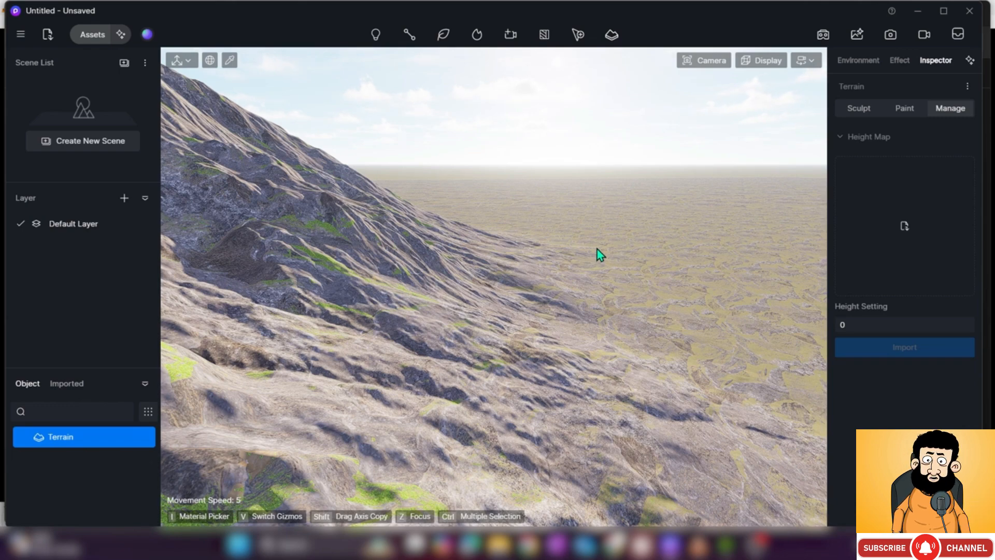
{"action": "right_click_drag", "start_coordinate": [598, 247], "coordinate": [425, 244]}
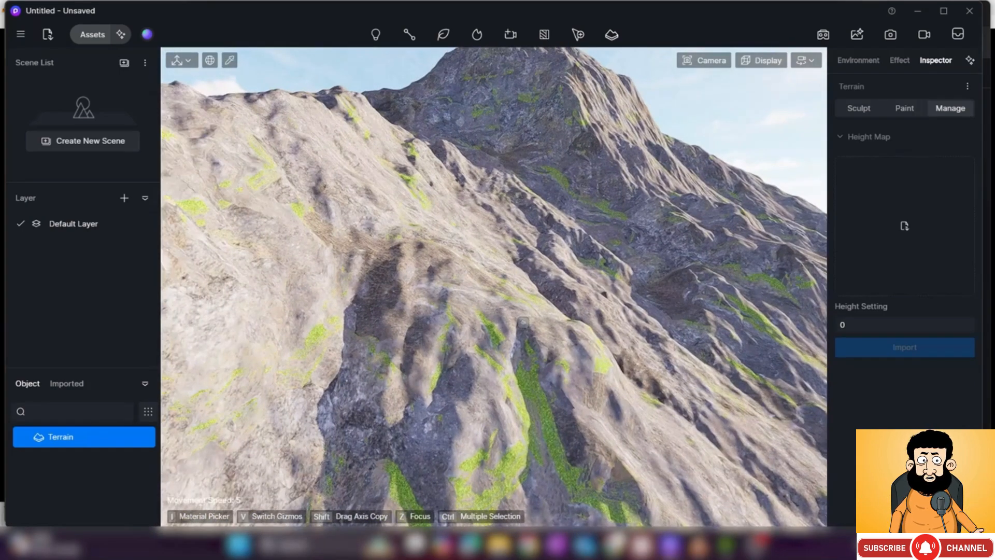
{"action": "key", "text": "s"}
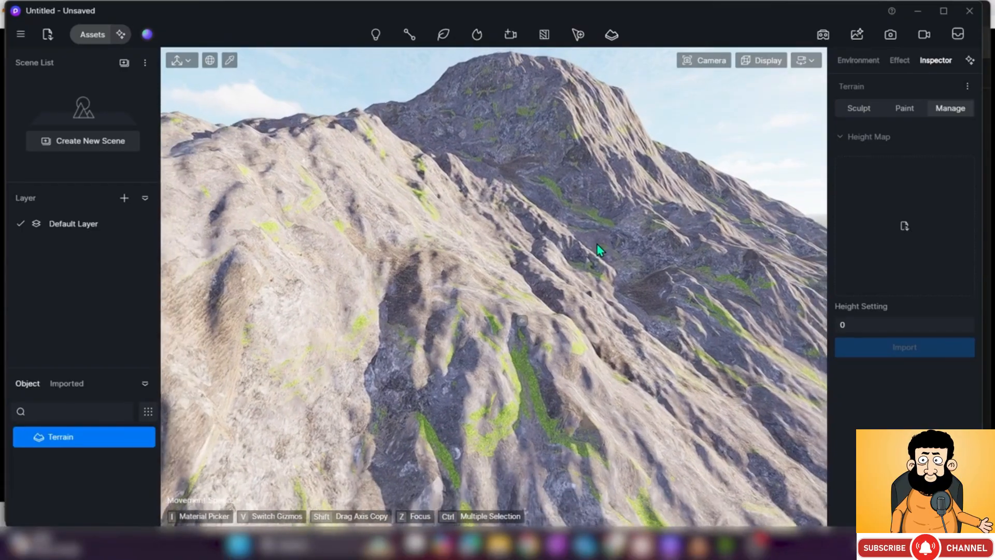
{"action": "key", "text": "s"}
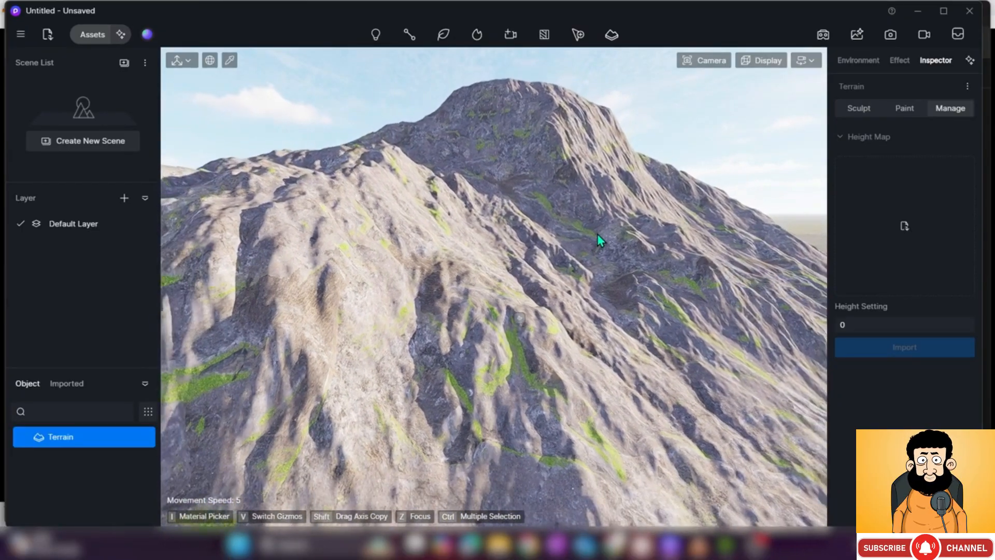
{"action": "key", "text": "s"}
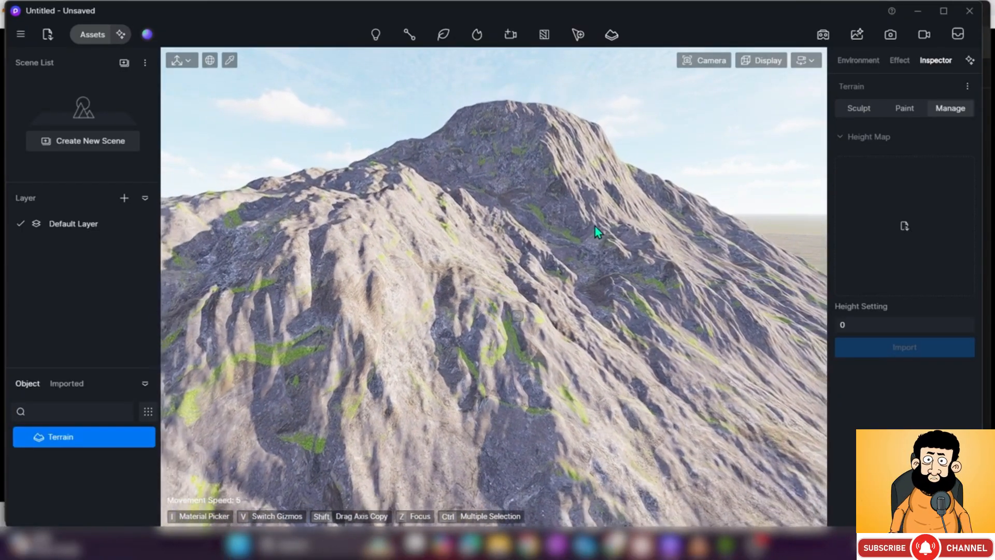
{"action": "key", "text": "s"}
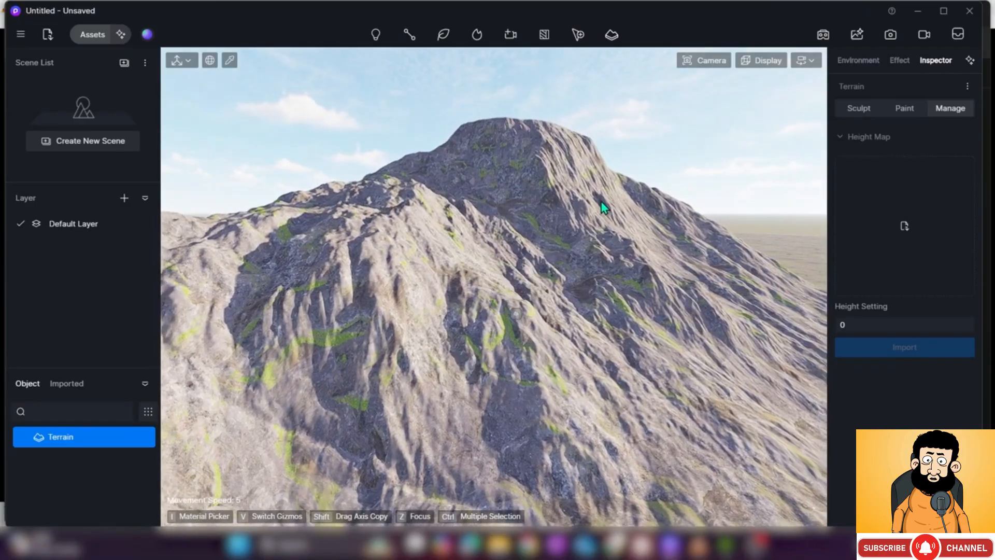
{"action": "key", "text": "s"}
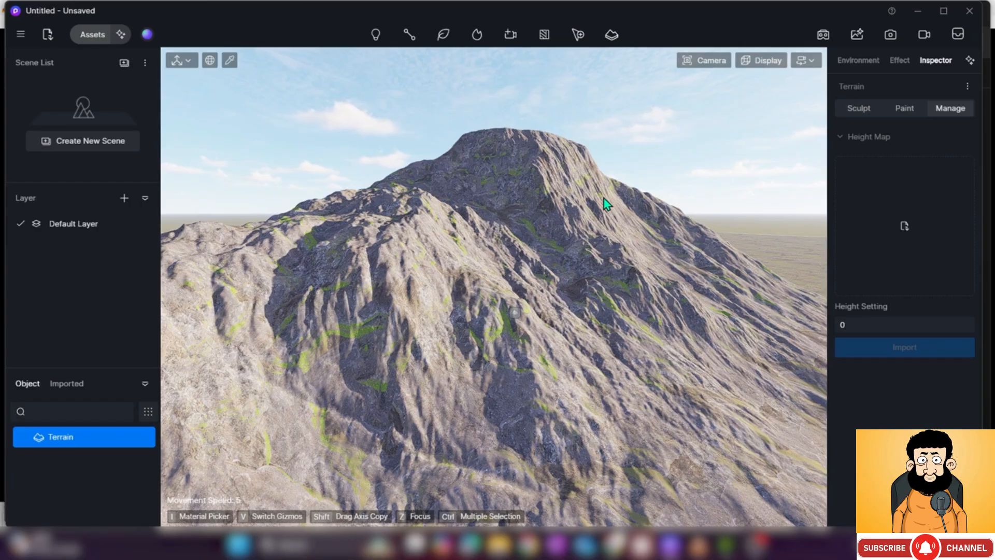
{"action": "key", "text": "s"}
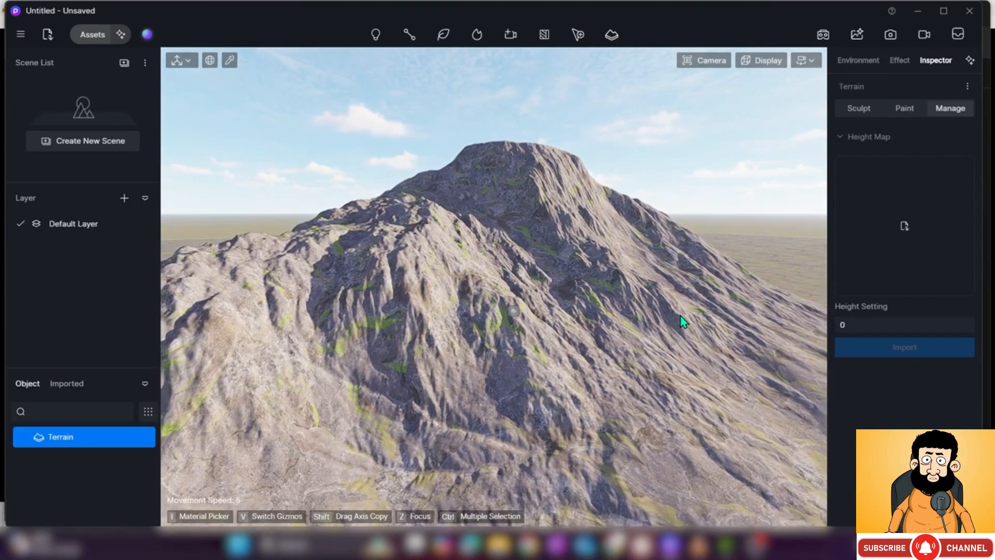
{"action": "key", "text": "s"}
{"action": "right_click_drag", "start_coordinate": [618, 401], "coordinate": [603, 466]}
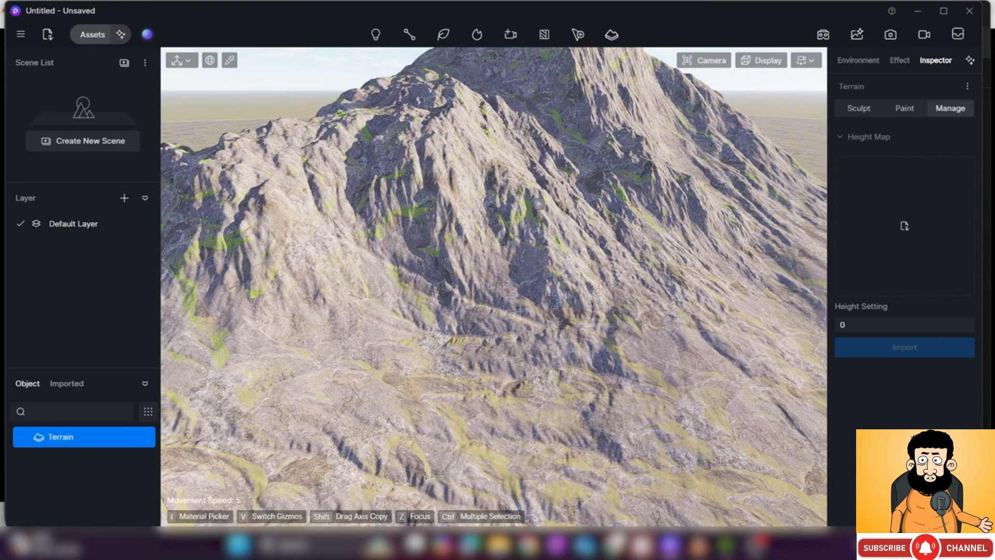
{"action": "right_click_drag", "start_coordinate": [604, 466], "coordinate": [600, 467]}
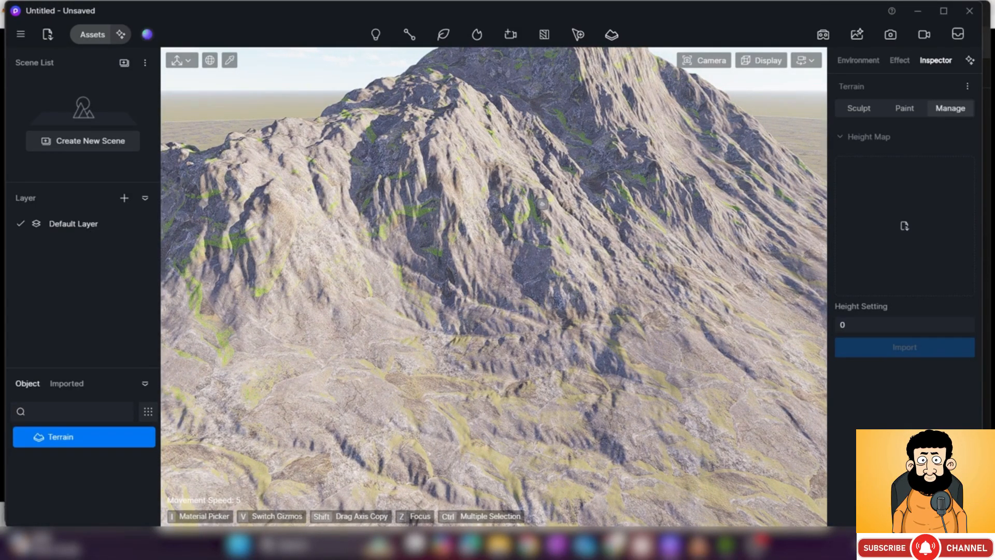
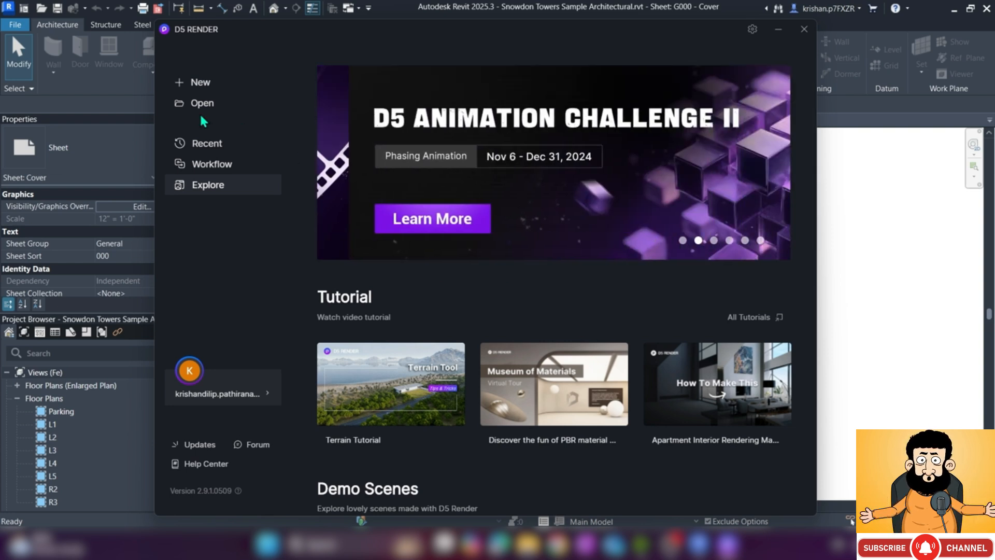
View the D5 sync plugin list, minimise the D5 launcher to return to Revit, and show Revit's D5 Render tools
{"action": "left_click", "coordinate": [226, 169]}
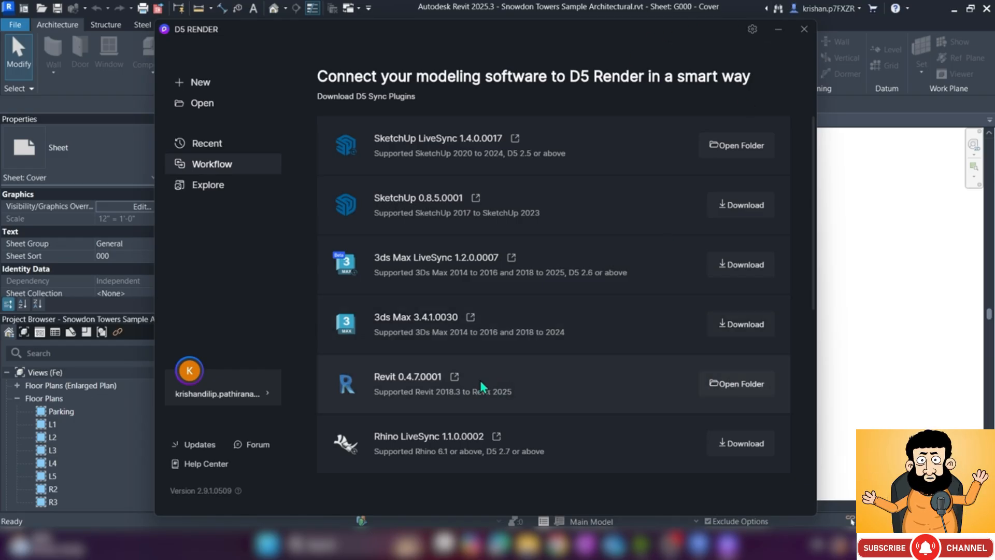
{"action": "left_click", "coordinate": [778, 29]}
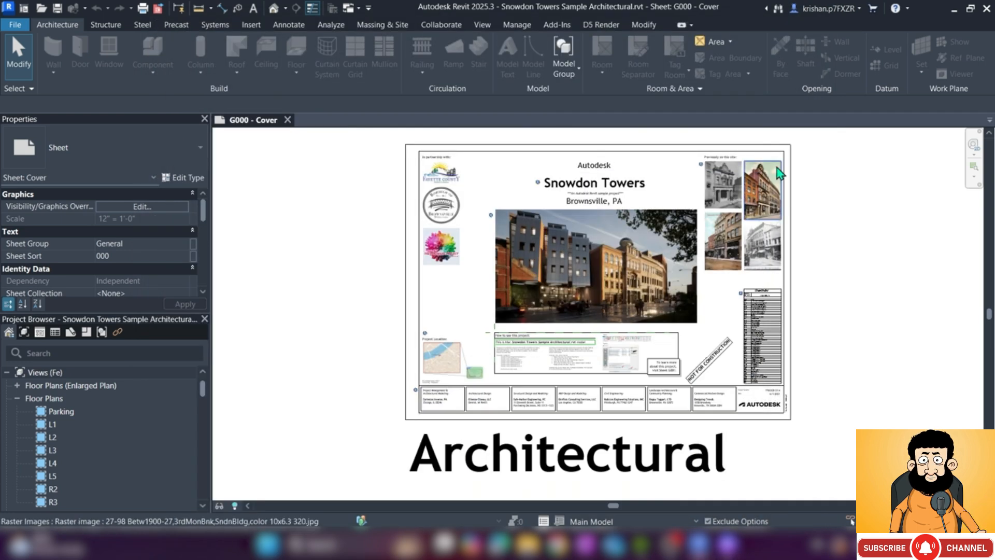
{"action": "left_click", "coordinate": [597, 27]}
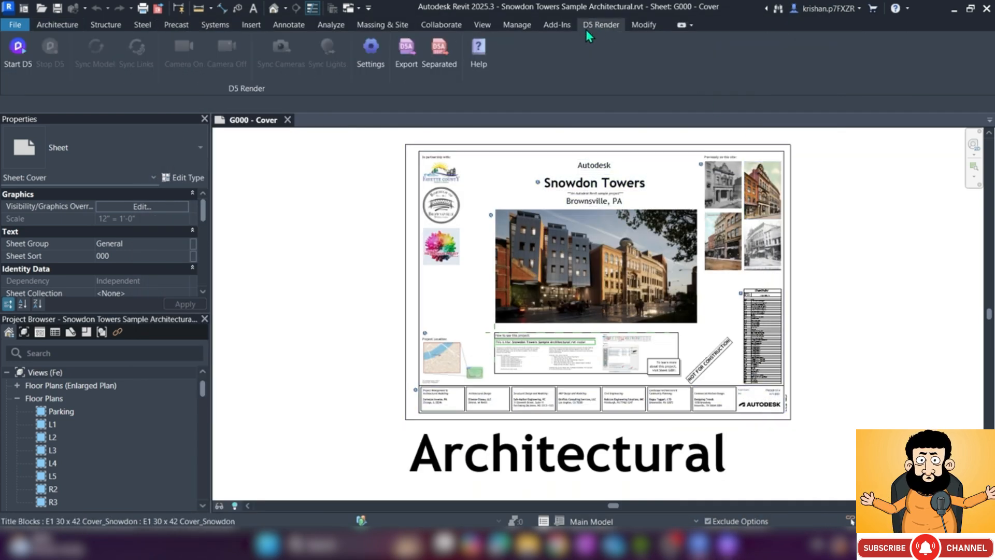
Open the Snowdon Towers model's default 3D view and frame the planted courtyard with the dining tables in front of the building
{"action": "left_click", "coordinate": [482, 25]}
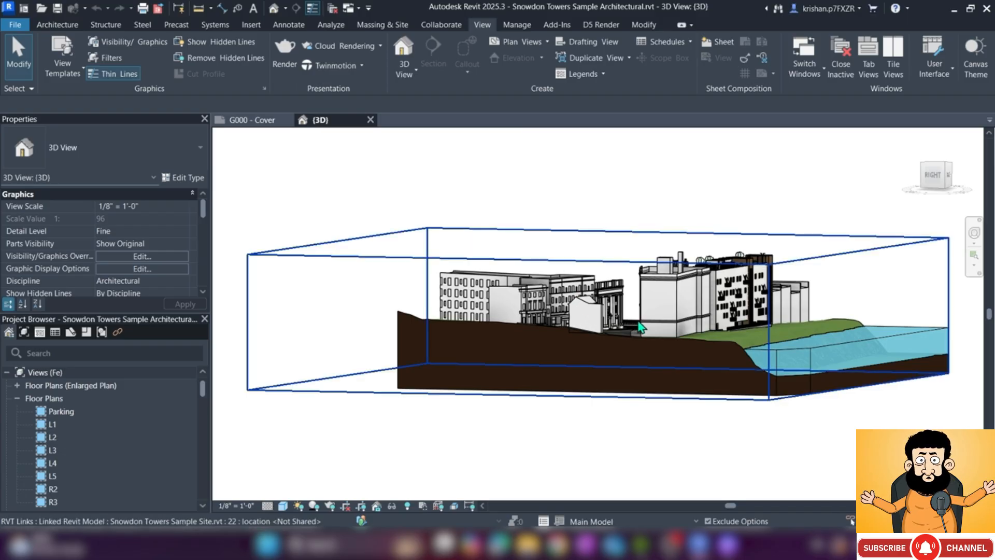
{"action": "middle_click_drag", "start_coordinate": [671, 337], "coordinate": [228, 358], "text": "shift"}
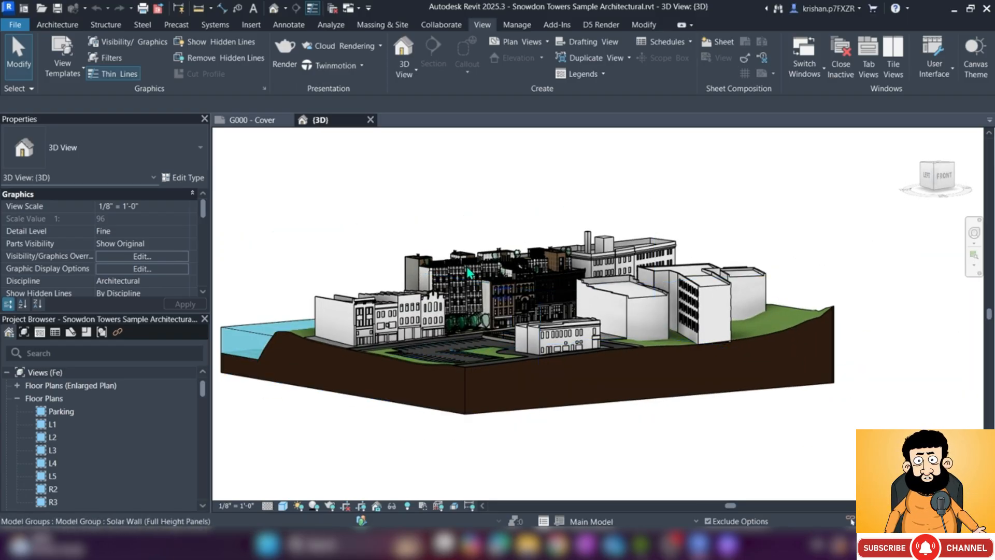
{"action": "scroll", "coordinate": [513, 407], "scroll_direction": "up", "scroll_amount": 5}
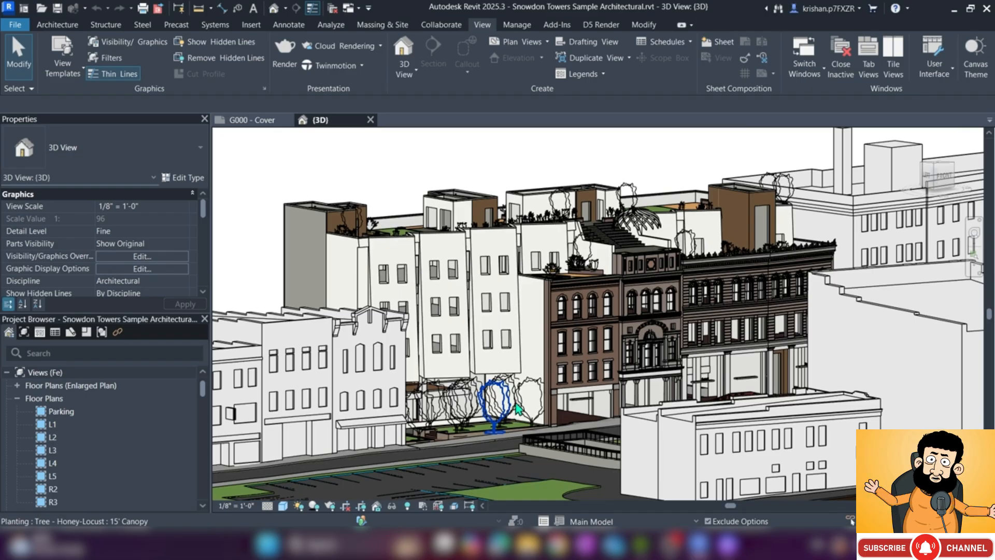
{"action": "middle_click_drag", "start_coordinate": [520, 412], "coordinate": [519, 488], "text": "shift"}
{"action": "scroll", "coordinate": [476, 458], "scroll_direction": "up", "scroll_amount": 3}
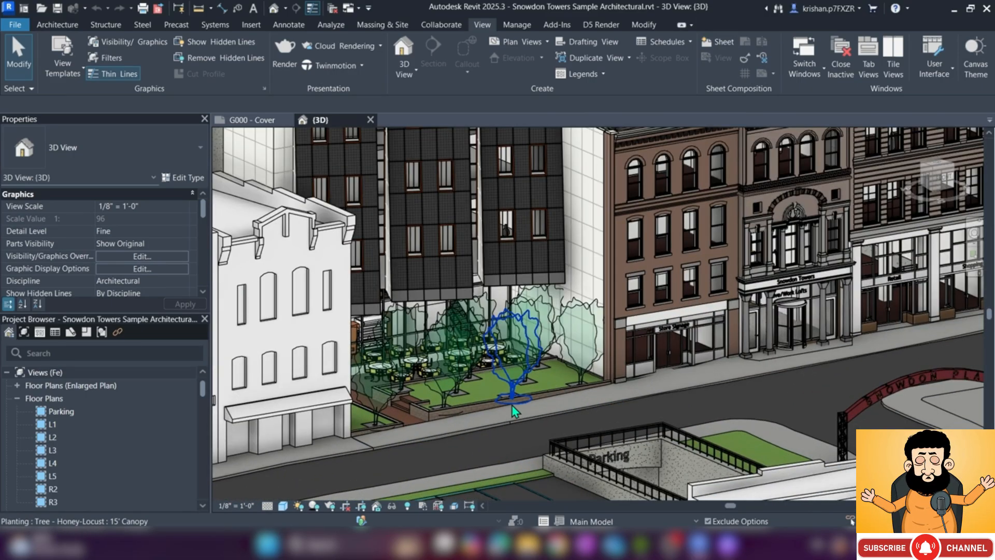
{"action": "scroll", "coordinate": [498, 424], "scroll_direction": "up", "scroll_amount": 1}
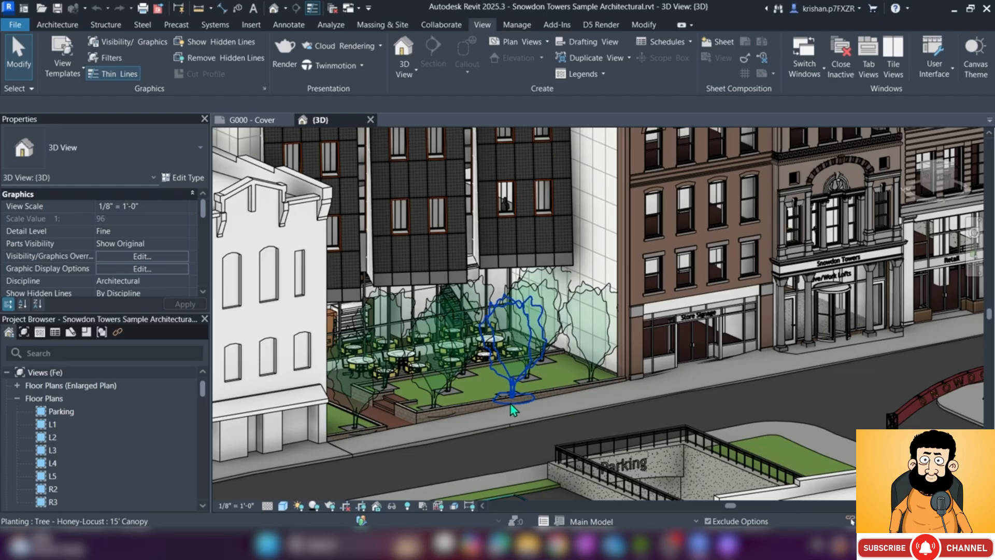
{"action": "scroll", "coordinate": [461, 329], "scroll_direction": "up", "scroll_amount": 2}
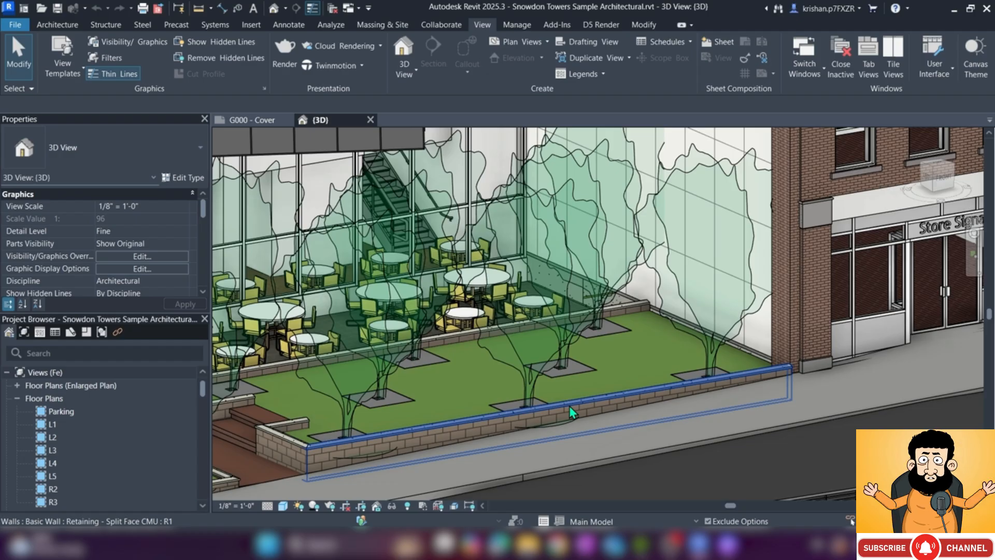
View D5 Sync's Export Separated options and close them without exporting anything
{"action": "left_click", "coordinate": [608, 27]}
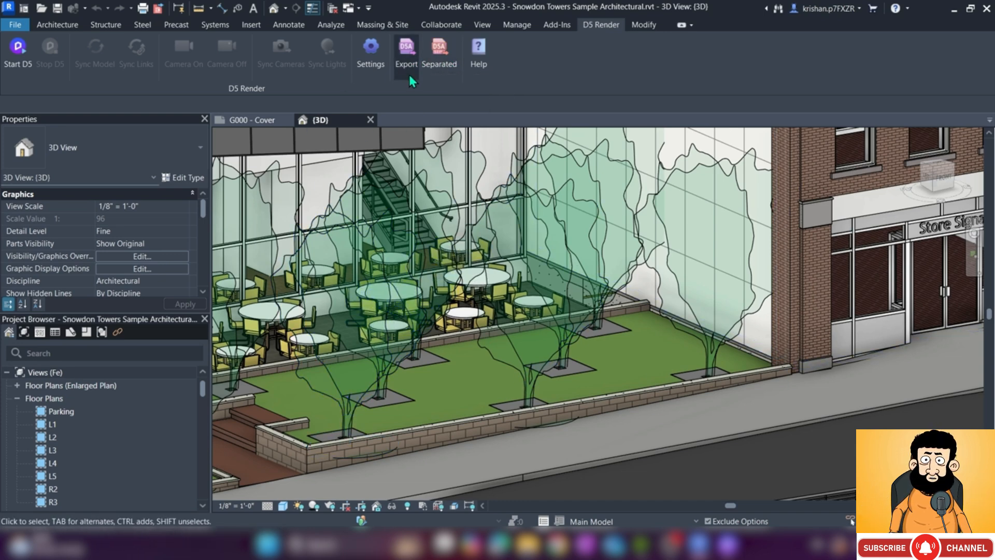
{"action": "left_click", "coordinate": [448, 69]}
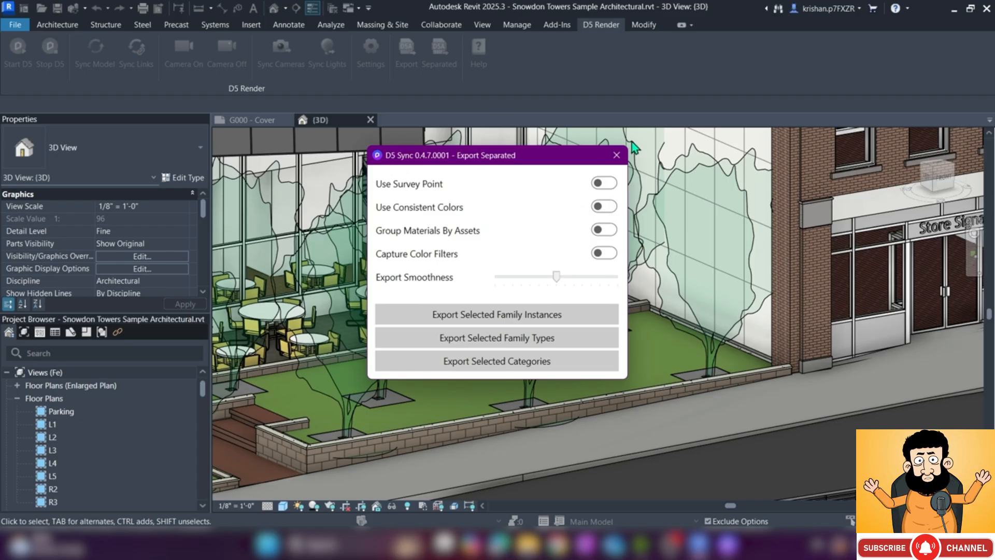
{"action": "left_click", "coordinate": [616, 155]}
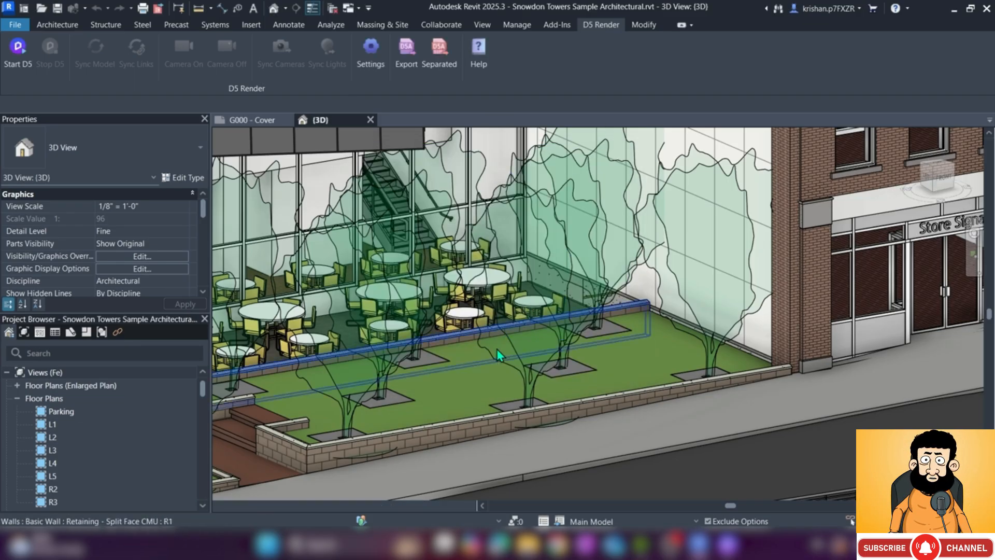
Select a 36" round dining table in the courtyard and try a separate export of its category, cancelling at the file name avd
{"action": "scroll", "coordinate": [441, 302], "scroll_direction": "down", "scroll_amount": 2}
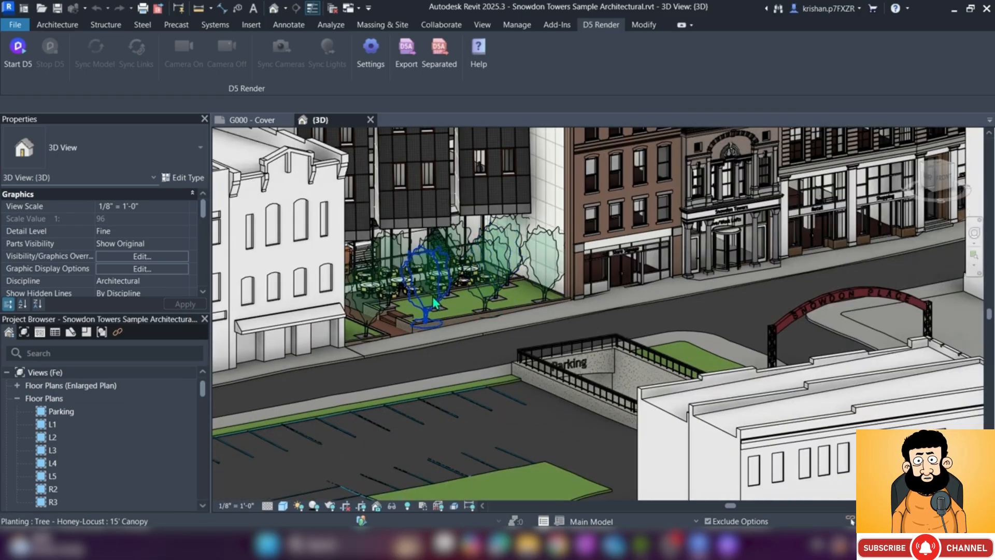
{"action": "scroll", "coordinate": [493, 288], "scroll_direction": "up", "scroll_amount": 3}
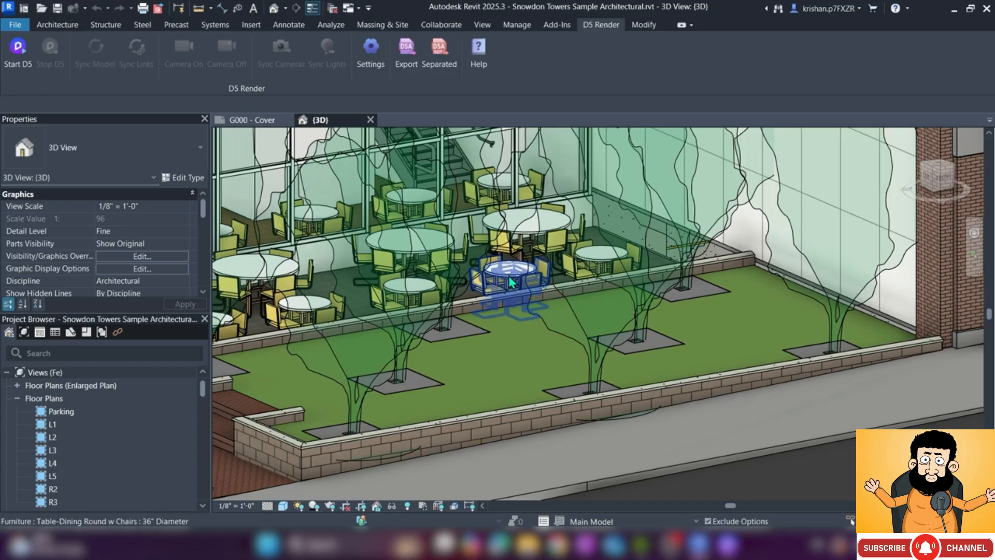
{"action": "left_click", "coordinate": [509, 280]}
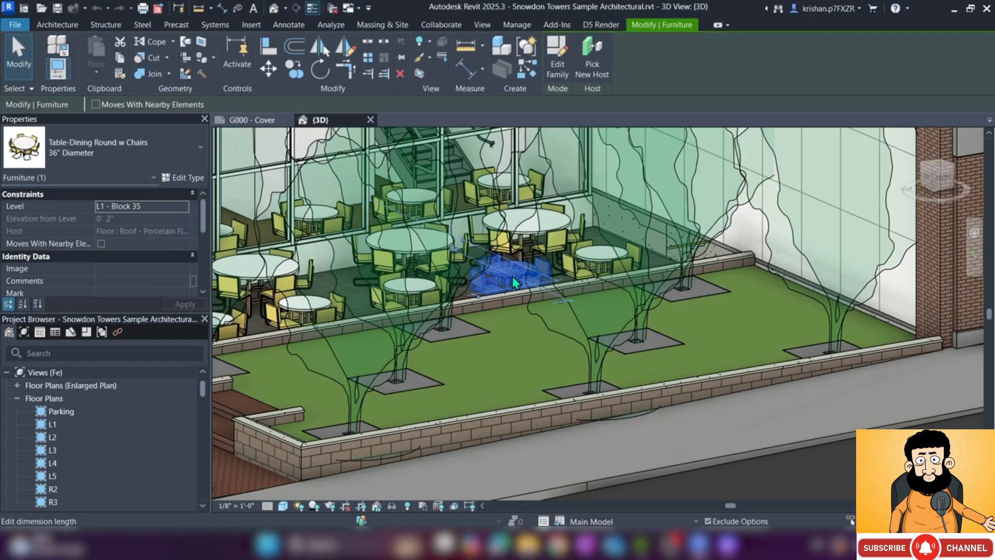
{"action": "left_click", "coordinate": [610, 26]}
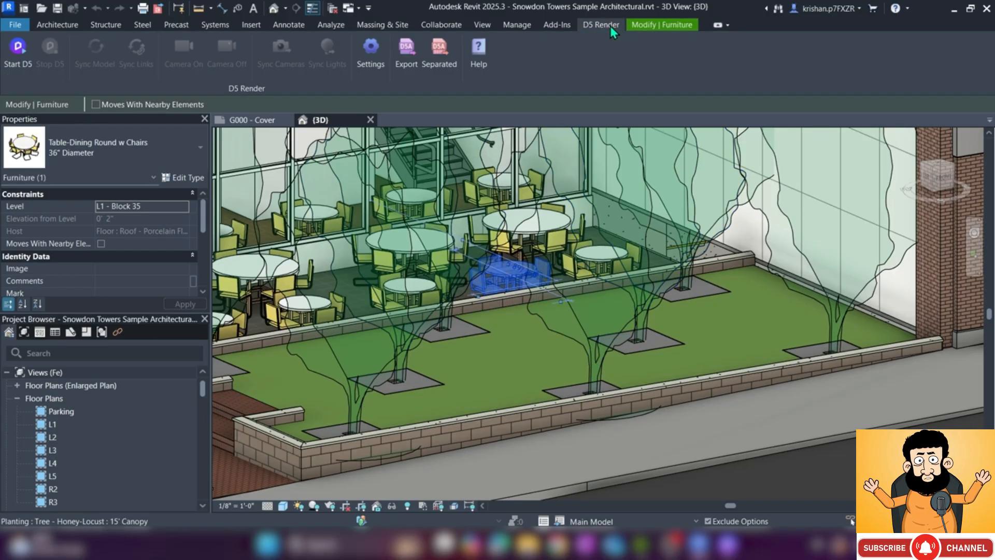
{"action": "left_click", "coordinate": [439, 66]}
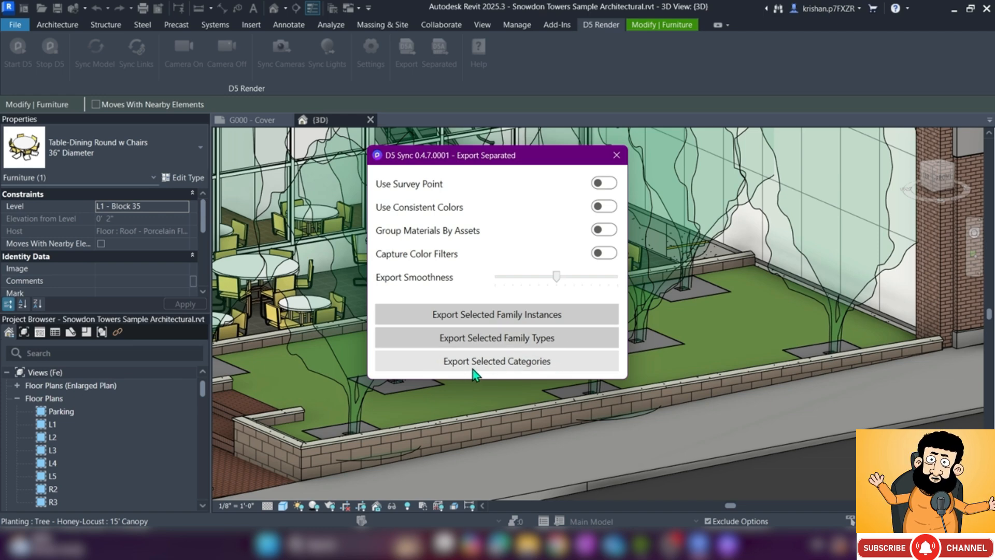
{"action": "left_click", "coordinate": [533, 365]}
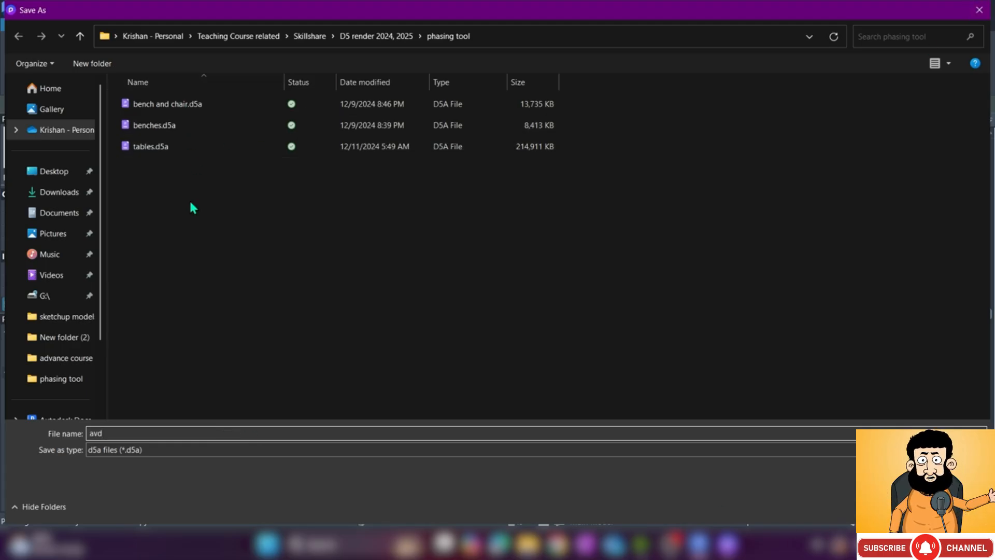
{"action": "left_click", "coordinate": [985, 12]}
{"action": "left_click", "coordinate": [570, 303]}
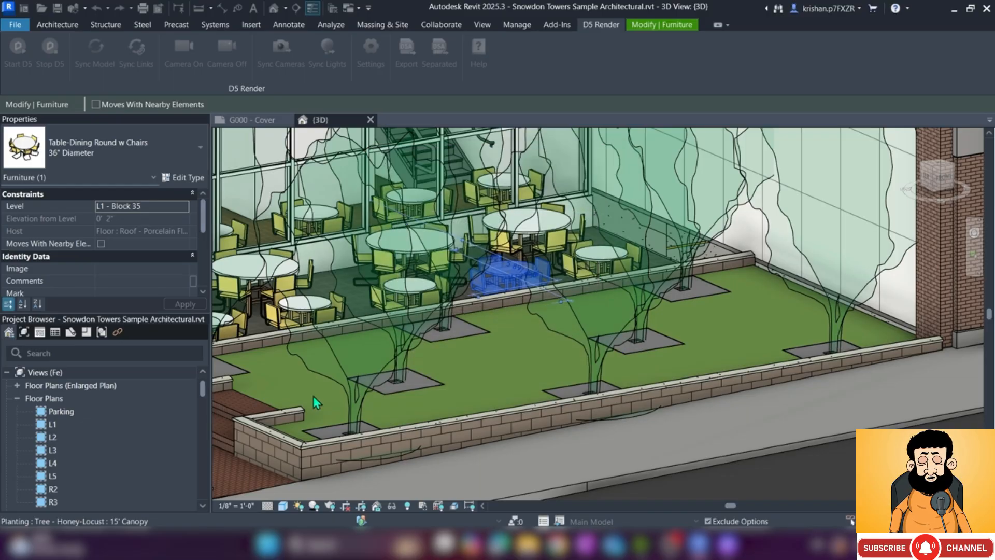
Select the Brownsville Arch nested in the linked site model across the street
{"action": "scroll", "coordinate": [368, 306], "scroll_direction": "down", "scroll_amount": 4}
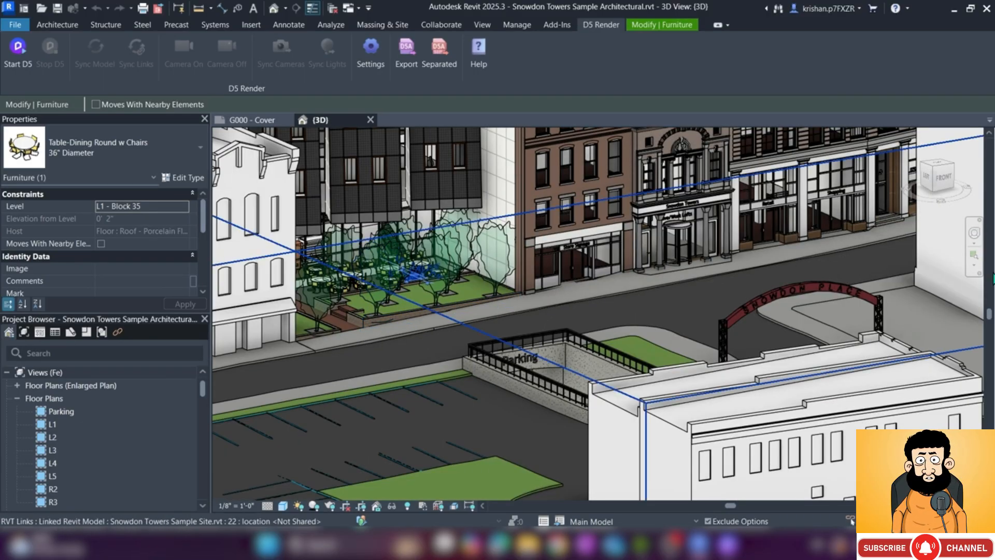
{"action": "scroll", "coordinate": [853, 279], "scroll_direction": "up", "scroll_amount": 2}
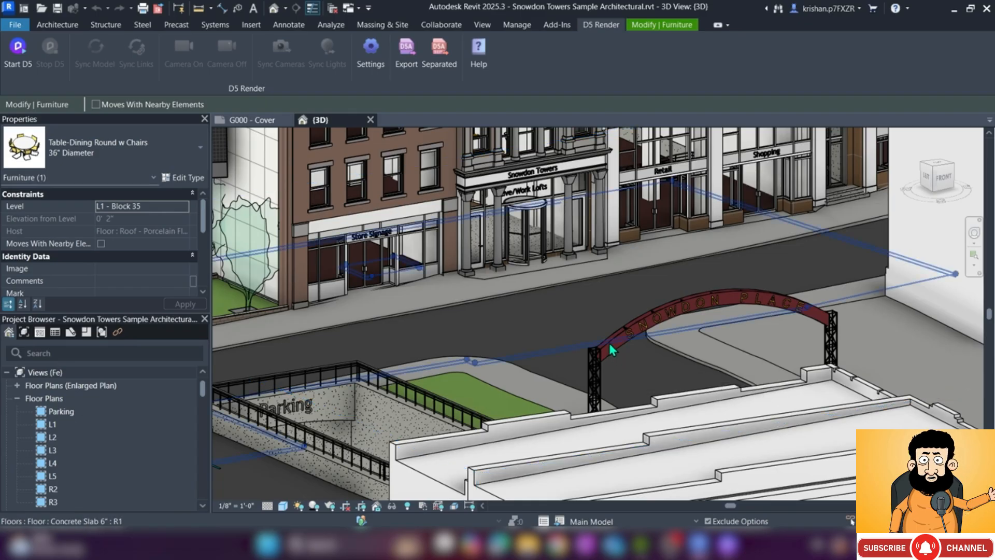
{"action": "key", "text": "Tab"}
{"action": "key", "text": "Tab"}
{"action": "key", "text": "Tab"}
{"action": "key", "text": "Tab"}
{"action": "key", "text": "Tab"}
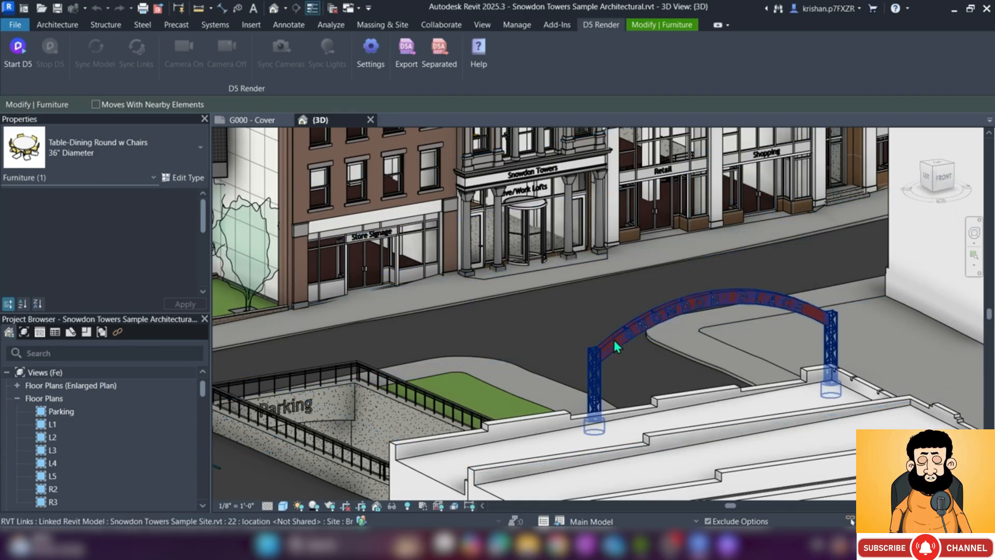
{"action": "left_click", "coordinate": [614, 343]}
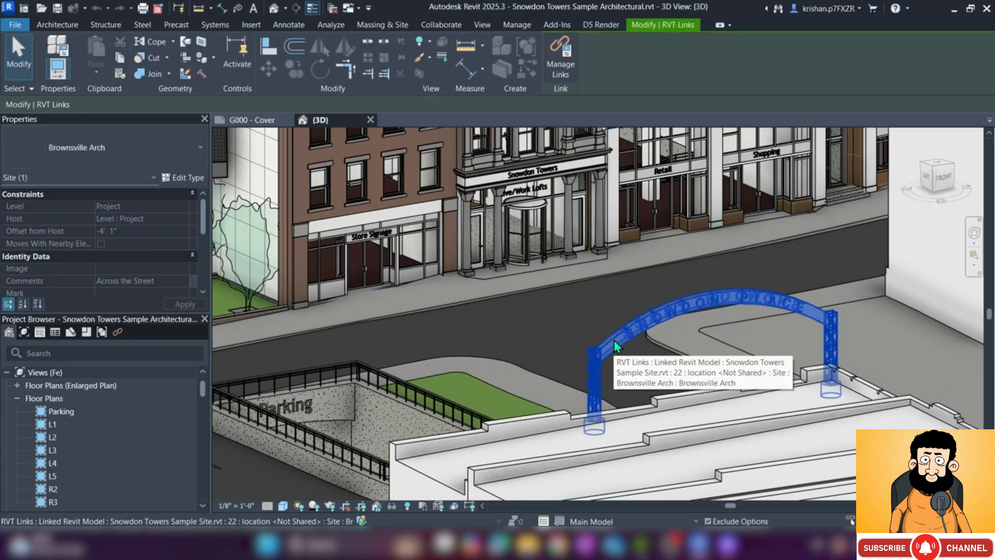
Try twice to export the linked arch's category separately for D5, and clear the selection
{"action": "left_click", "coordinate": [610, 26]}
{"action": "left_click", "coordinate": [436, 60]}
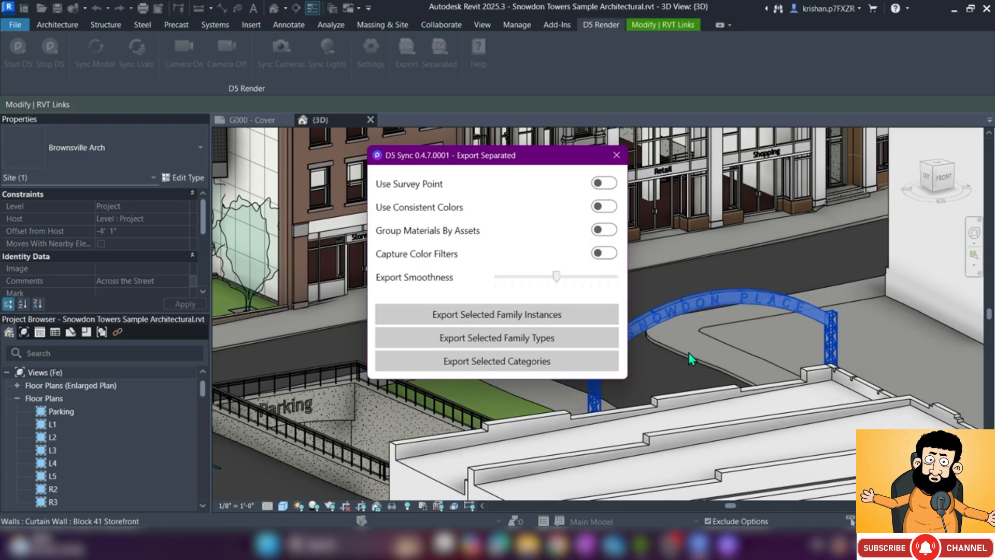
{"action": "left_click", "coordinate": [551, 360]}
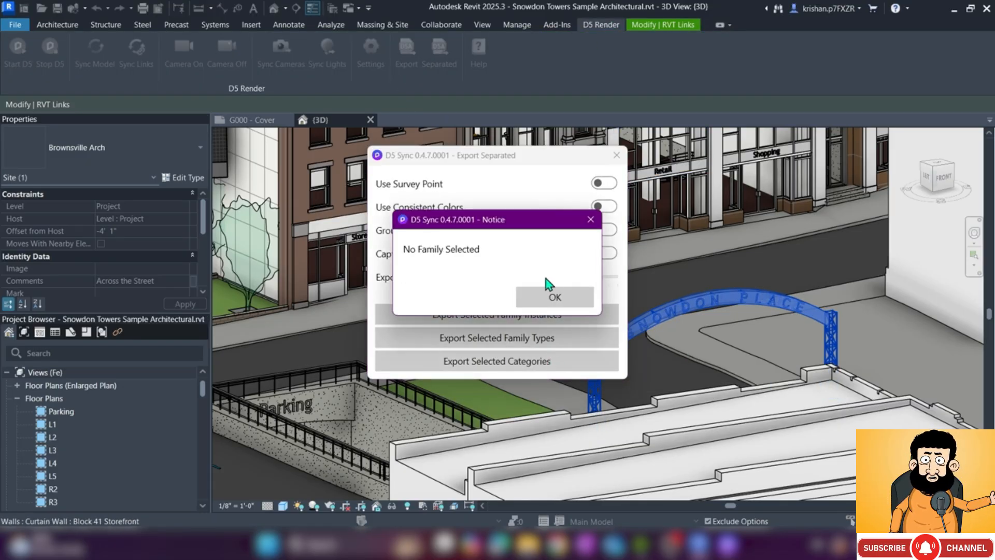
{"action": "left_click", "coordinate": [562, 302]}
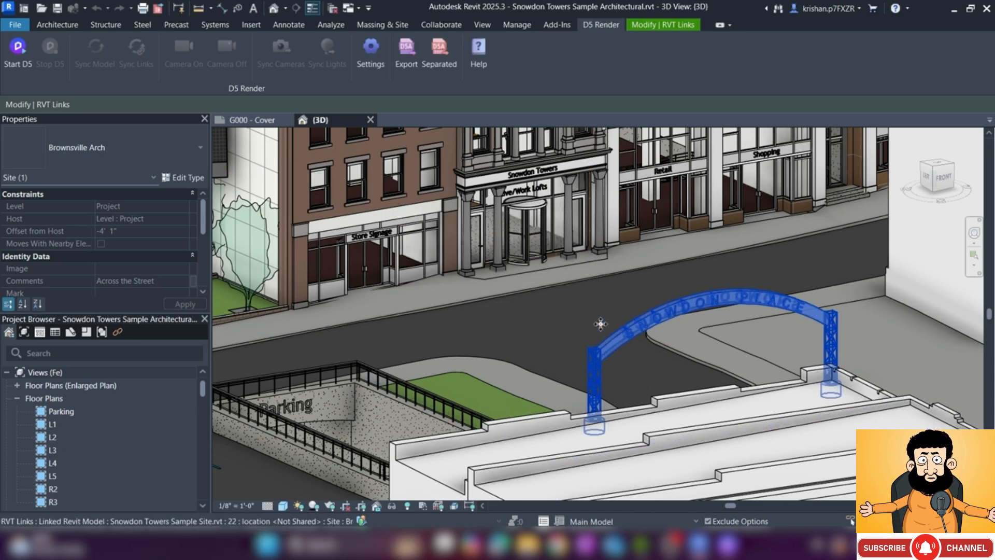
{"action": "left_click", "coordinate": [445, 64]}
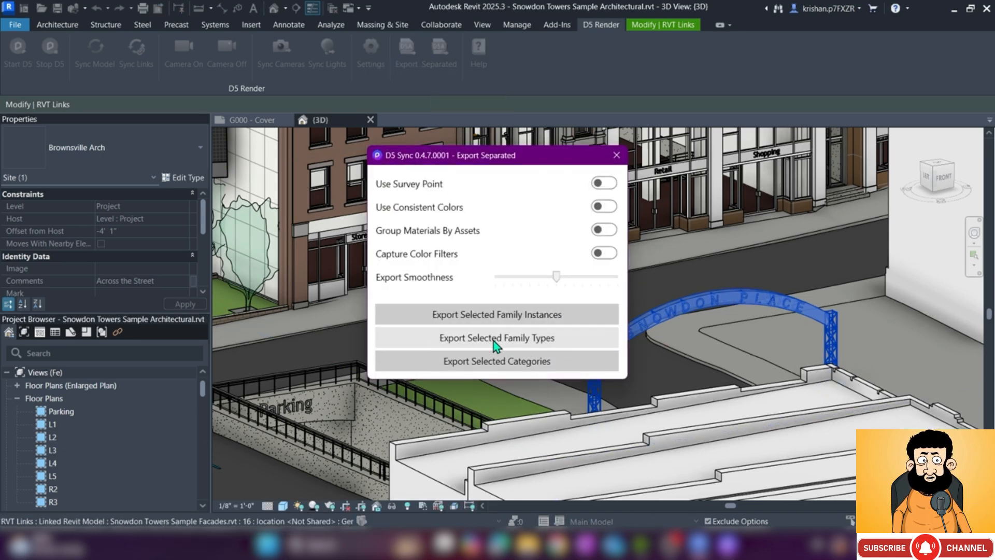
{"action": "left_click", "coordinate": [510, 366]}
{"action": "left_click", "coordinate": [527, 294]}
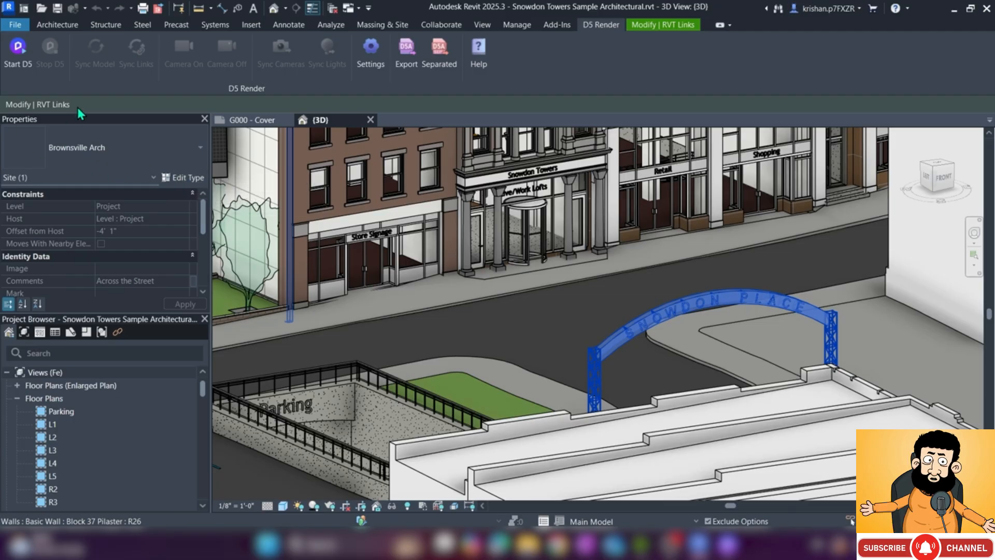
{"action": "key", "text": "Escape"}
Select the revolving glass entrance door and export its category separately as the D5A file door in the phasing tool folder
{"action": "left_click", "coordinate": [530, 229]}
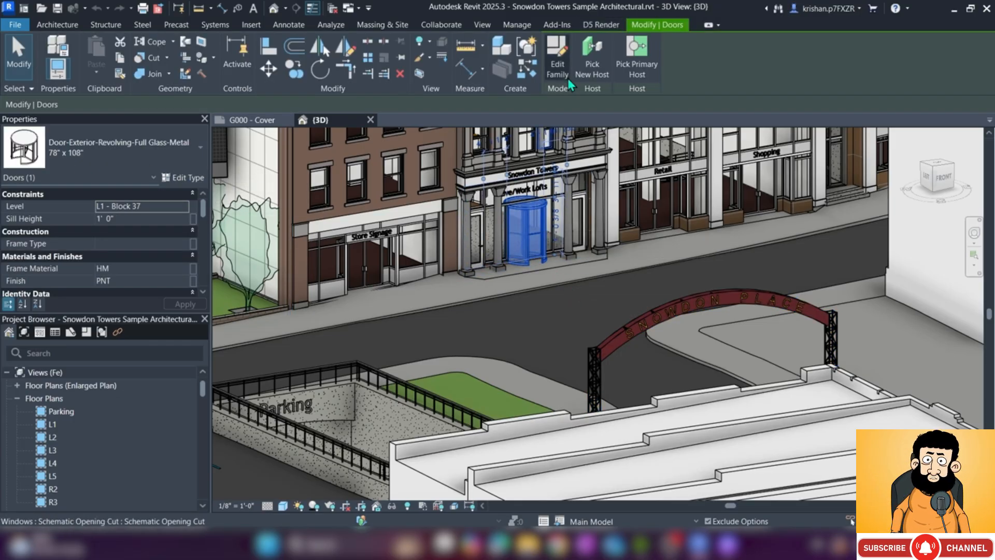
{"action": "left_click", "coordinate": [600, 24]}
{"action": "left_click", "coordinate": [434, 59]}
{"action": "left_click", "coordinate": [498, 359]}
{"action": "type", "text": "door"}
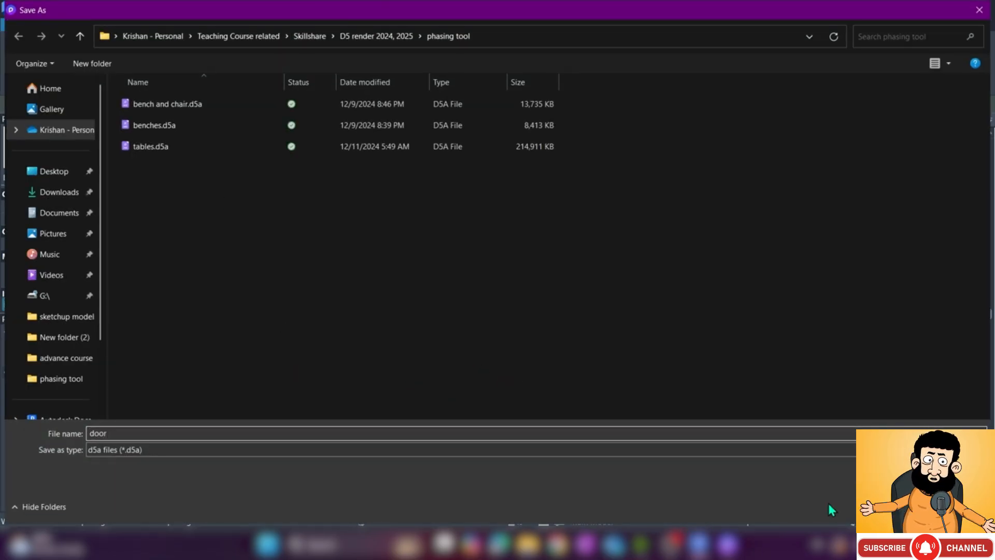
{"action": "left_click", "coordinate": [889, 506]}
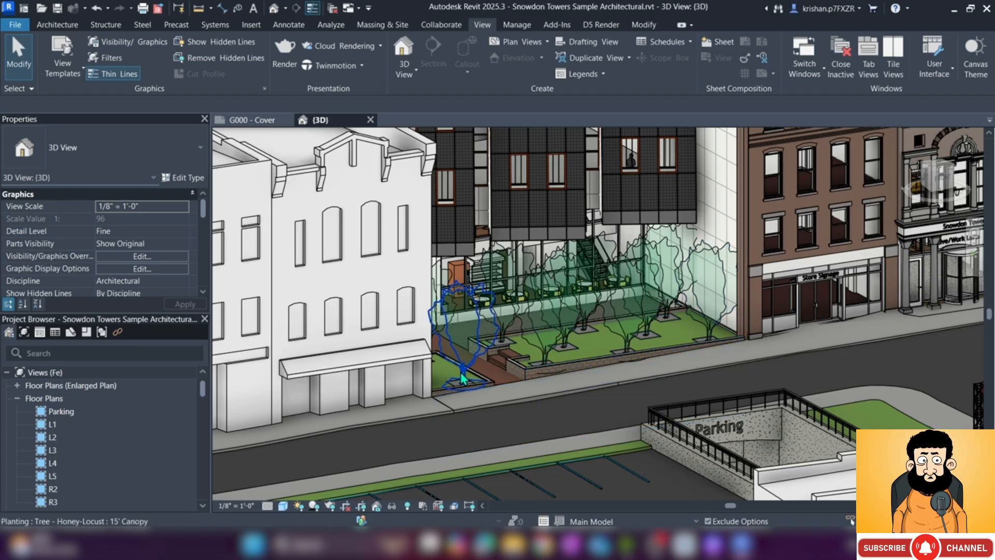
Switch to D5 Render and start a new project in place of the open house scene
{"action": "scroll", "coordinate": [467, 370], "scroll_direction": "down", "scroll_amount": 3}
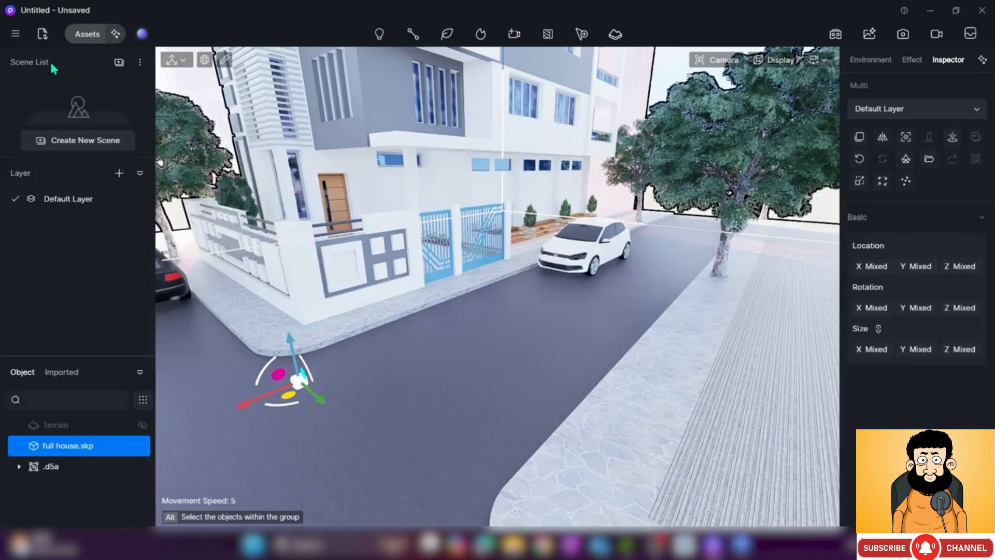
{"action": "left_click", "coordinate": [16, 35]}
{"action": "mouse_move", "coordinate": [60, 63]}
{"action": "left_click", "coordinate": [216, 64]}
{"action": "left_click", "coordinate": [484, 283]}
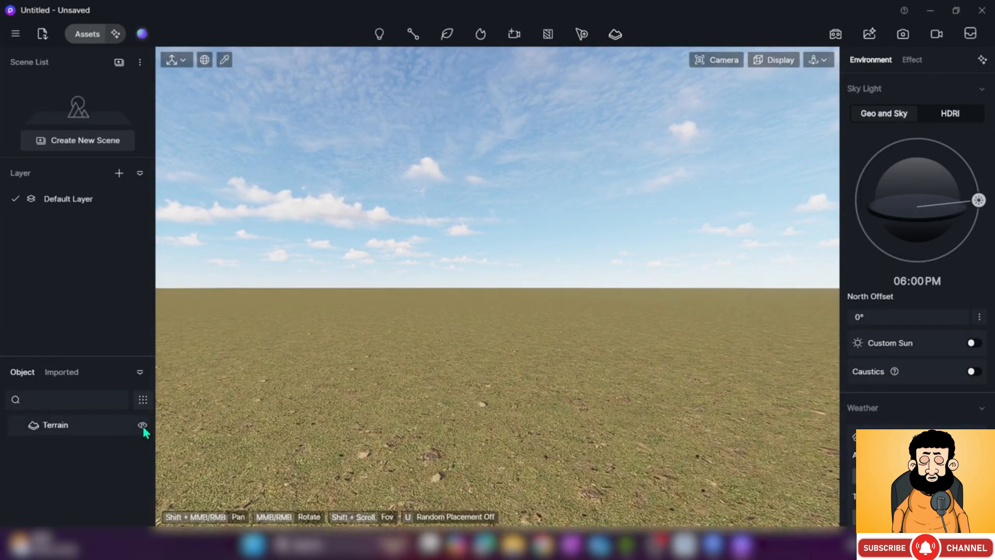
Hide the terrain object in the new project
{"action": "left_click", "coordinate": [142, 424]}
{"action": "right_click_drag", "start_coordinate": [569, 246], "coordinate": [696, 474]}
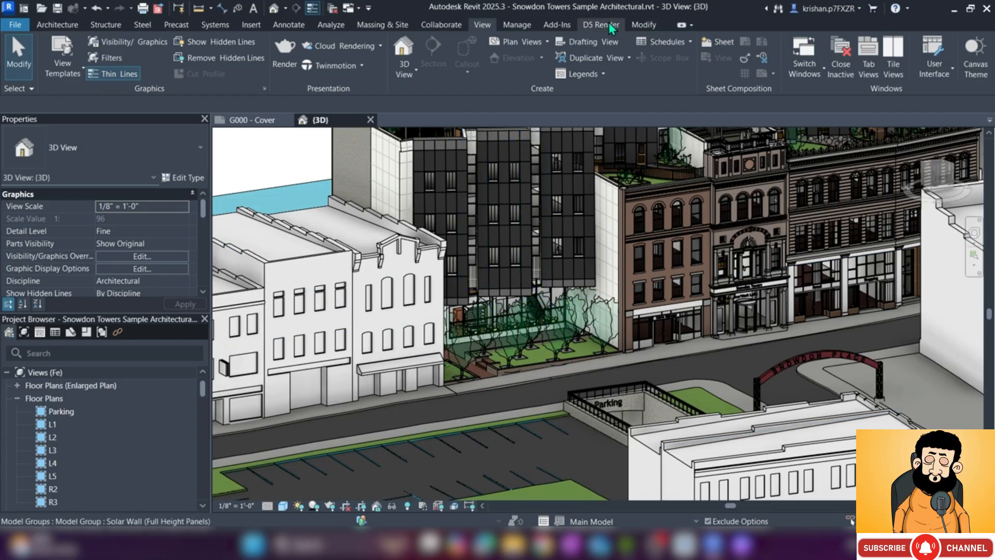
Switch to Revit, start the D5 link for the Snowdon Towers model, and return to D5 Render
{"action": "left_click", "coordinate": [604, 25]}
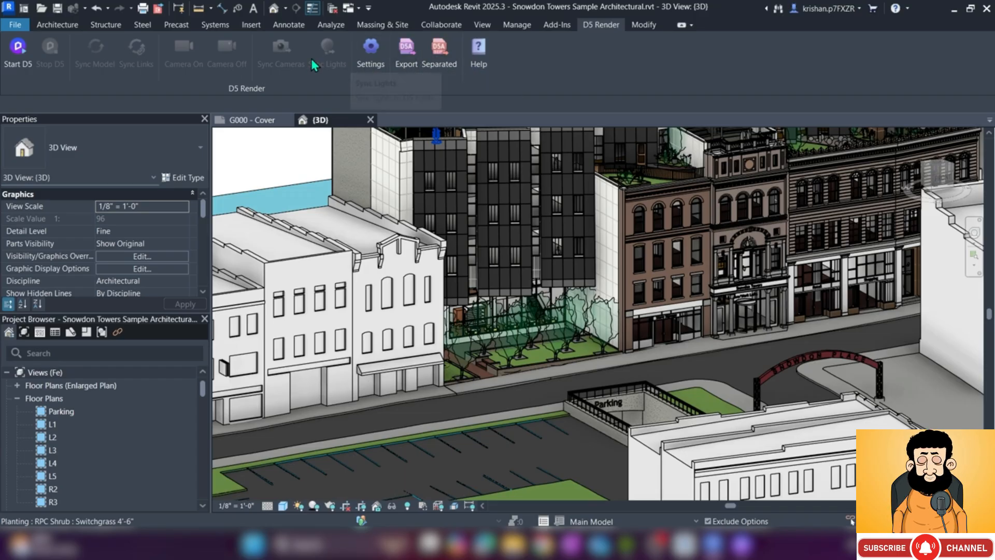
{"action": "left_click", "coordinate": [19, 67]}
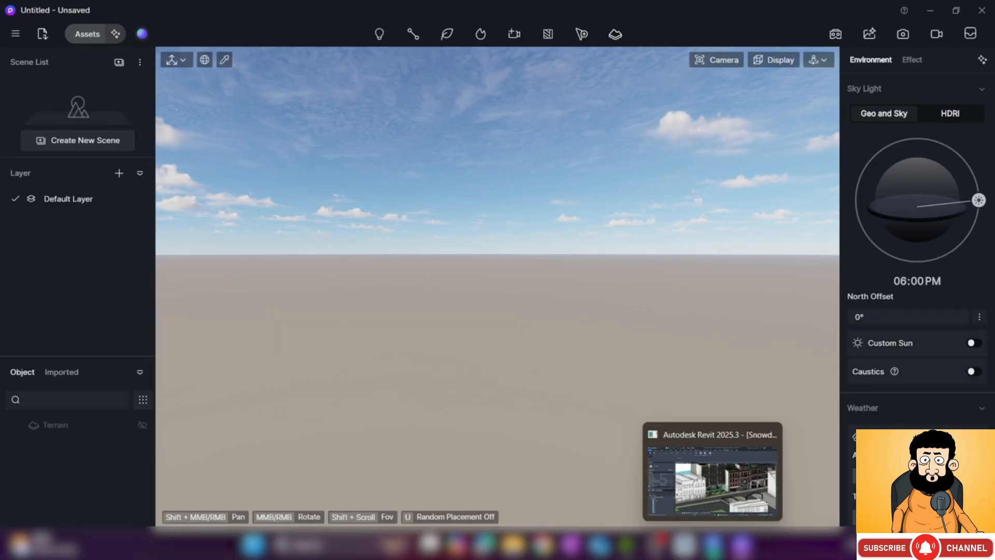
{"action": "left_click", "coordinate": [713, 545]}
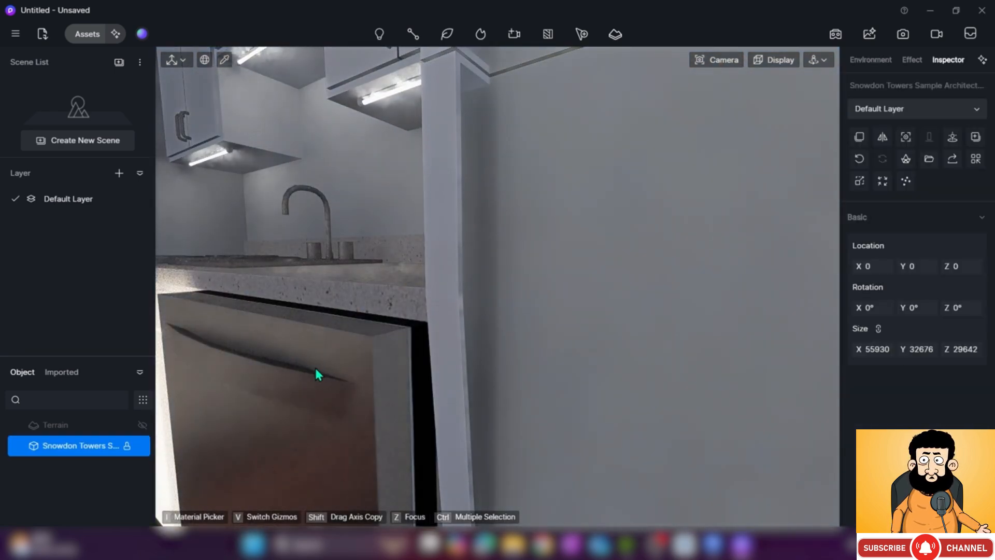
Back out of the synced model's kitchen interior, clear the selection, and set the navigation mode to Fly
{"action": "scroll", "coordinate": [555, 310], "scroll_direction": "down", "scroll_amount": 5}
{"action": "right_click_drag", "start_coordinate": [555, 309], "coordinate": [574, 293]}
{"action": "scroll", "coordinate": [576, 291], "scroll_direction": "down", "scroll_amount": 3}
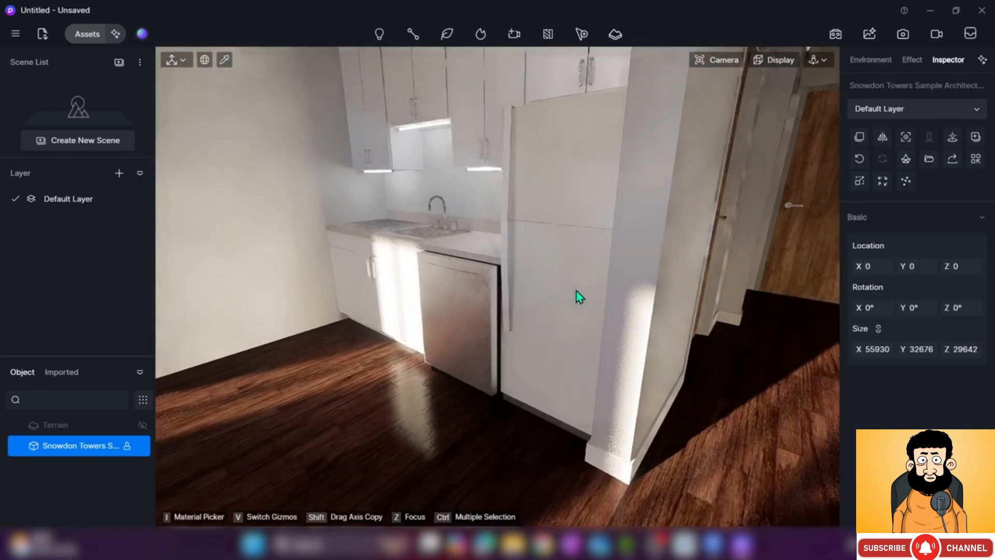
{"action": "scroll", "coordinate": [576, 291], "scroll_direction": "down", "scroll_amount": 3}
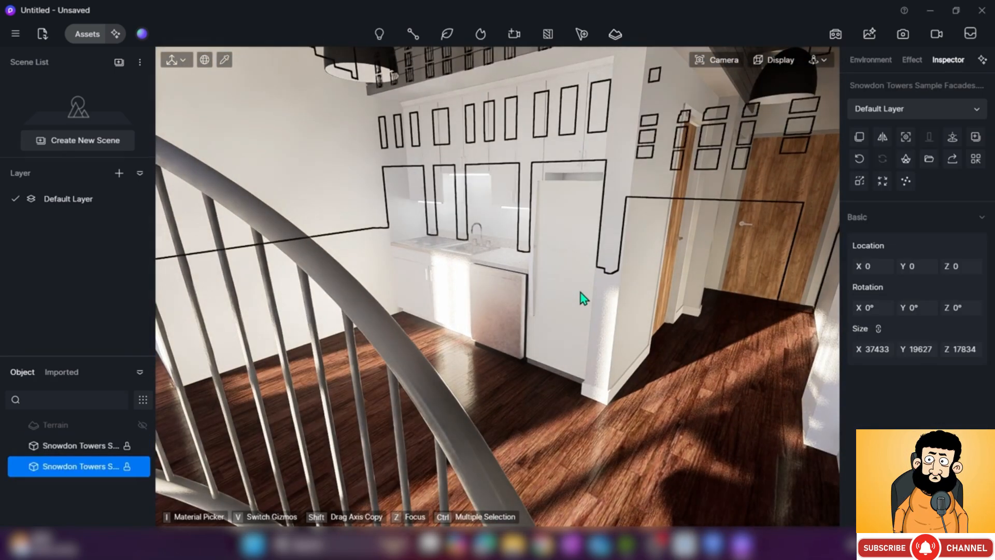
{"action": "key", "text": "Escape"}
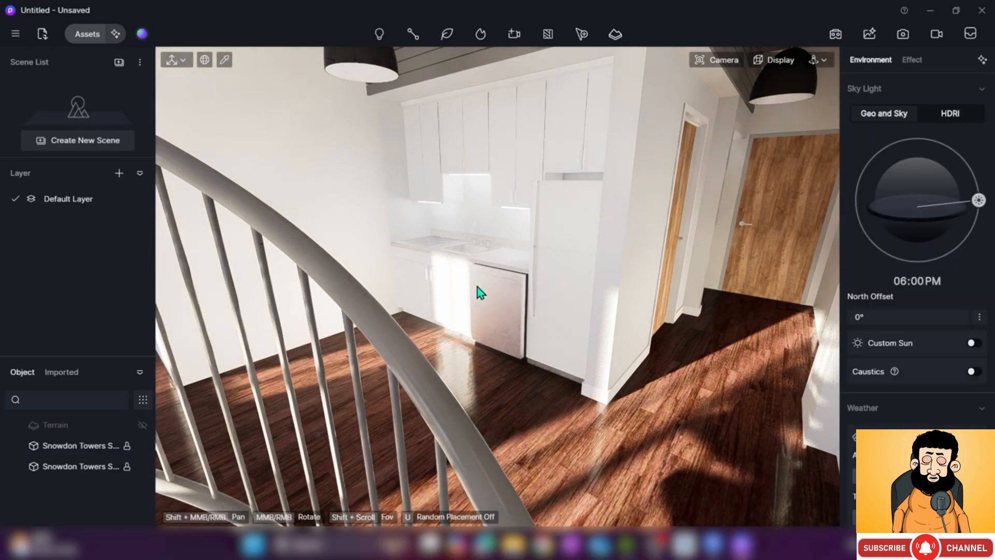
{"action": "scroll", "coordinate": [478, 289], "scroll_direction": "down", "scroll_amount": 10}
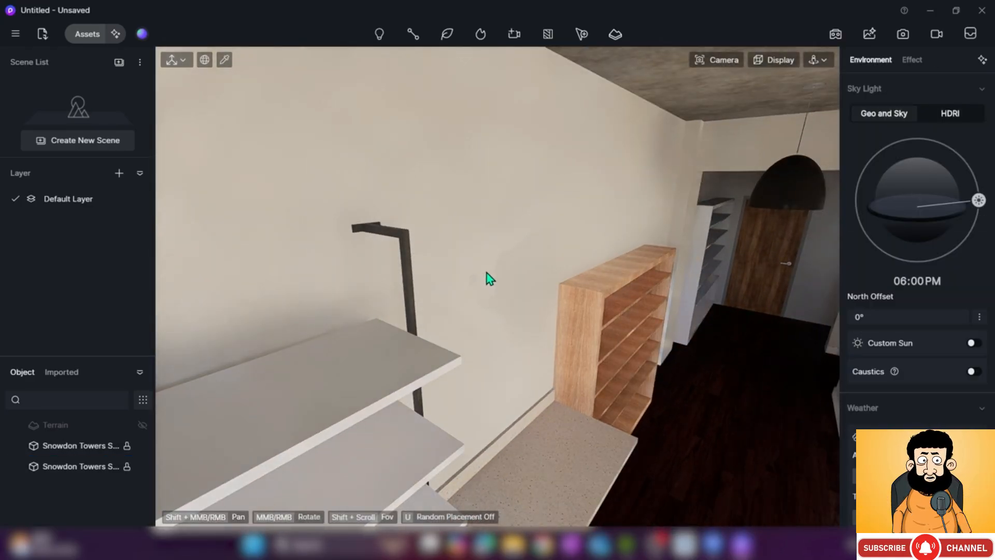
{"action": "left_click", "coordinate": [813, 59]}
{"action": "left_click", "coordinate": [781, 99]}
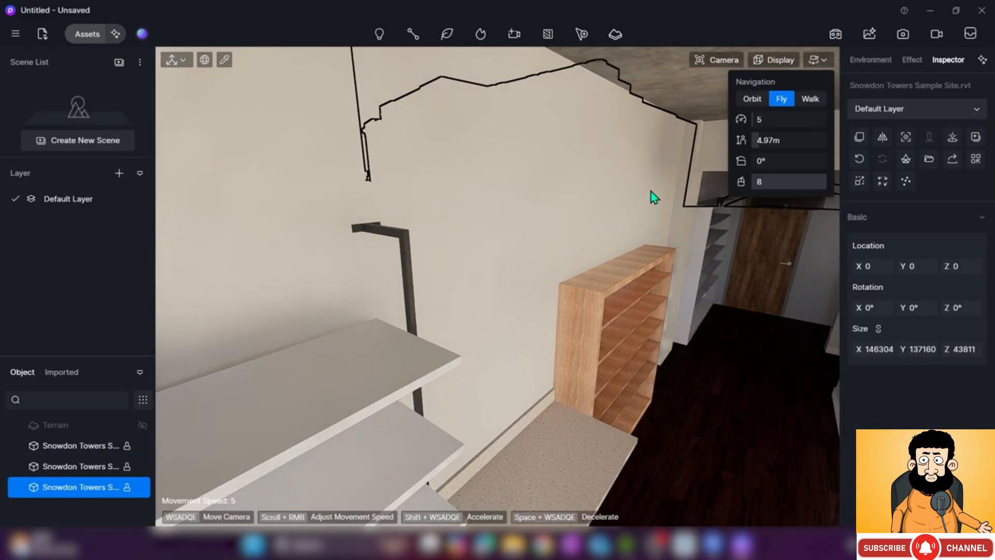
Fly out of the building and around to the street facing the Brownsville Café courtyard
{"action": "key", "text": "s"}
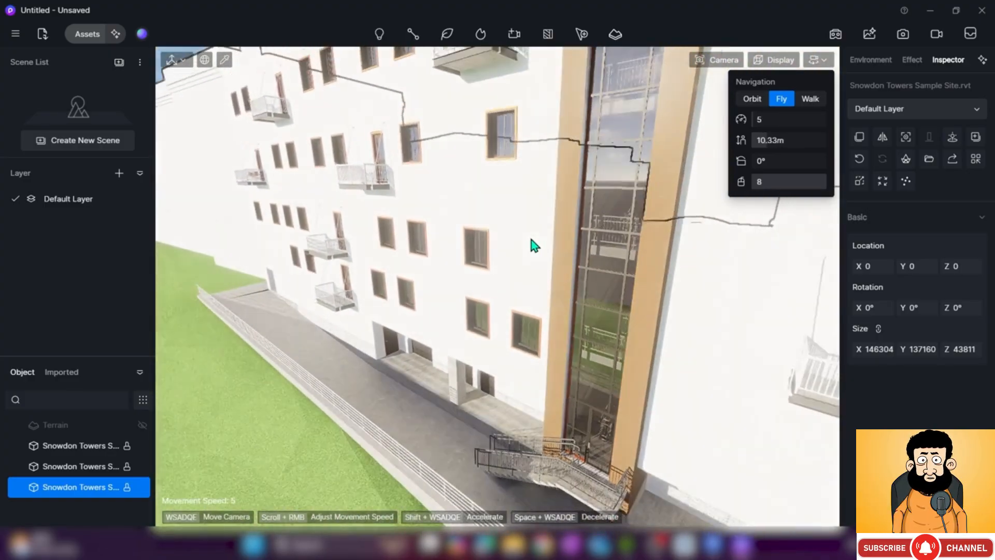
{"action": "key", "text": "d"}
{"action": "key", "text": "d"}
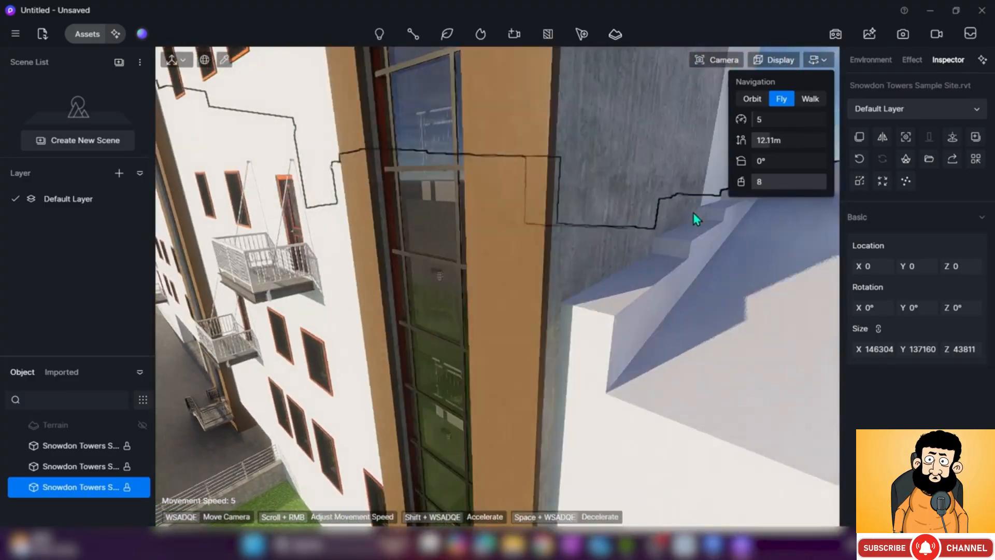
{"action": "right_click_drag", "start_coordinate": [688, 213], "coordinate": [829, 205]}
{"action": "key", "text": "s"}
{"action": "right_click_drag", "start_coordinate": [669, 209], "coordinate": [694, 210]}
{"action": "key", "text": "w"}
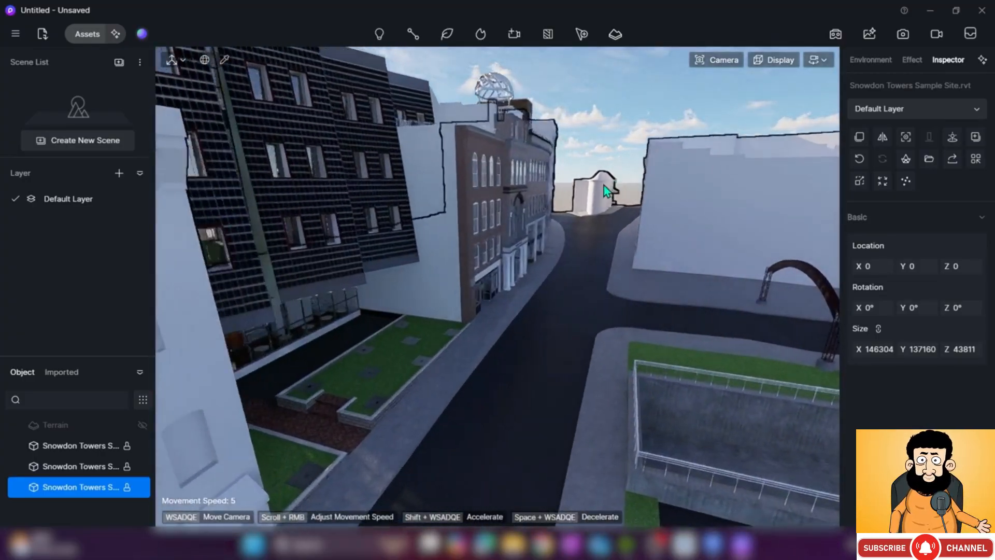
{"action": "right_click_drag", "start_coordinate": [604, 185], "coordinate": [523, 228]}
{"action": "key", "text": "w"}
{"action": "right_click_drag", "start_coordinate": [577, 200], "coordinate": [516, 295]}
{"action": "key", "text": "s"}
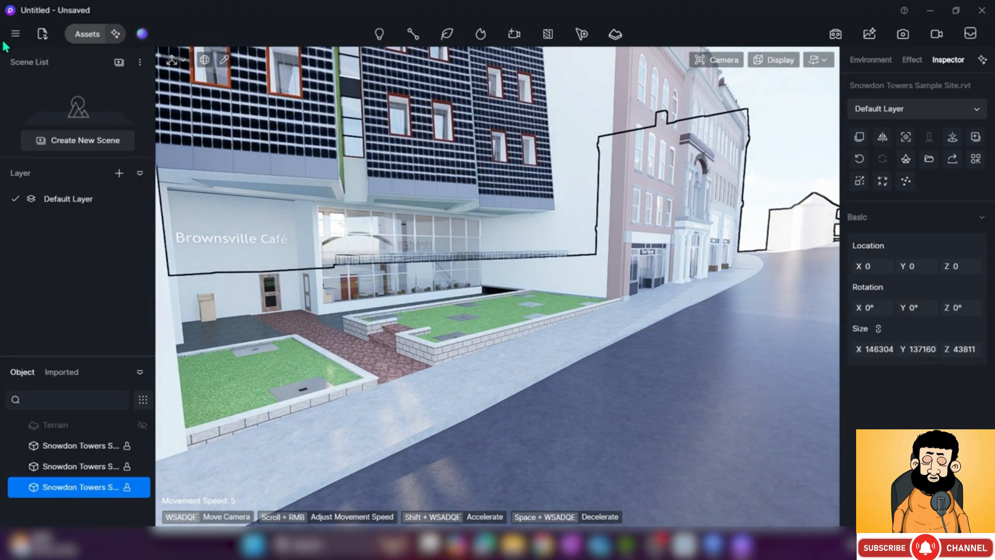
Try to import tables.d5a from the phasing tool folder, then discard its placement in the scene
{"action": "left_click", "coordinate": [42, 36]}
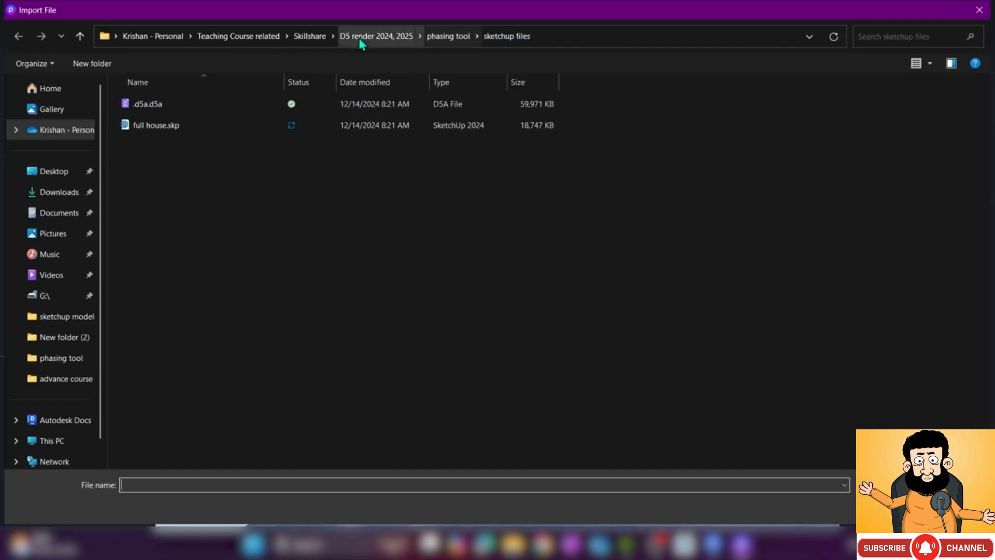
{"action": "left_click", "coordinate": [448, 38]}
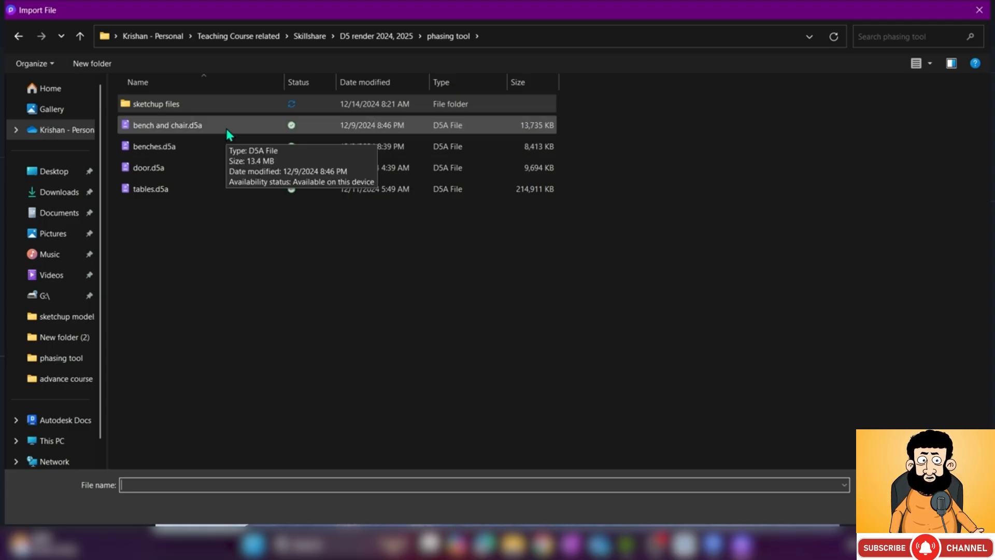
{"action": "left_click", "coordinate": [209, 191]}
{"action": "left_click", "coordinate": [887, 508]}
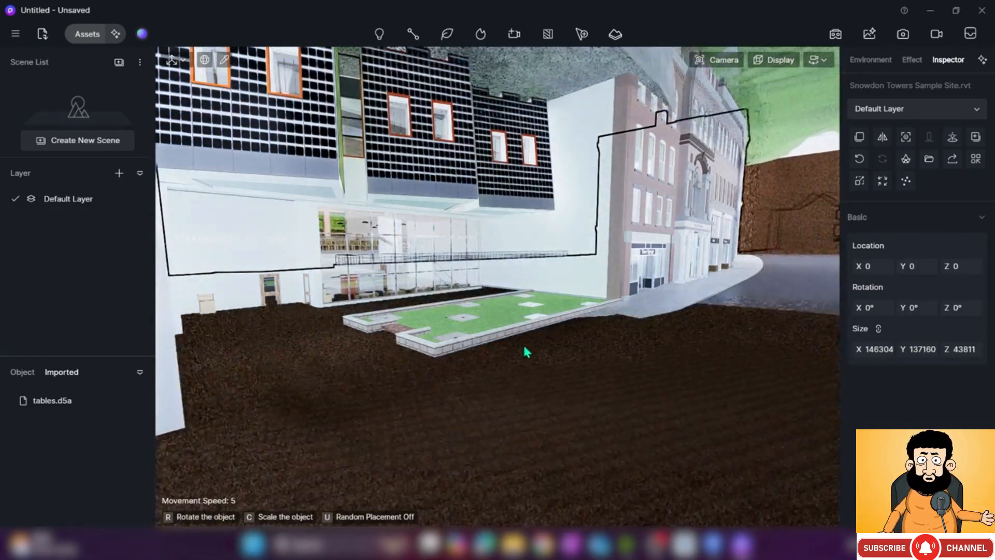
{"action": "key", "text": "Delete"}
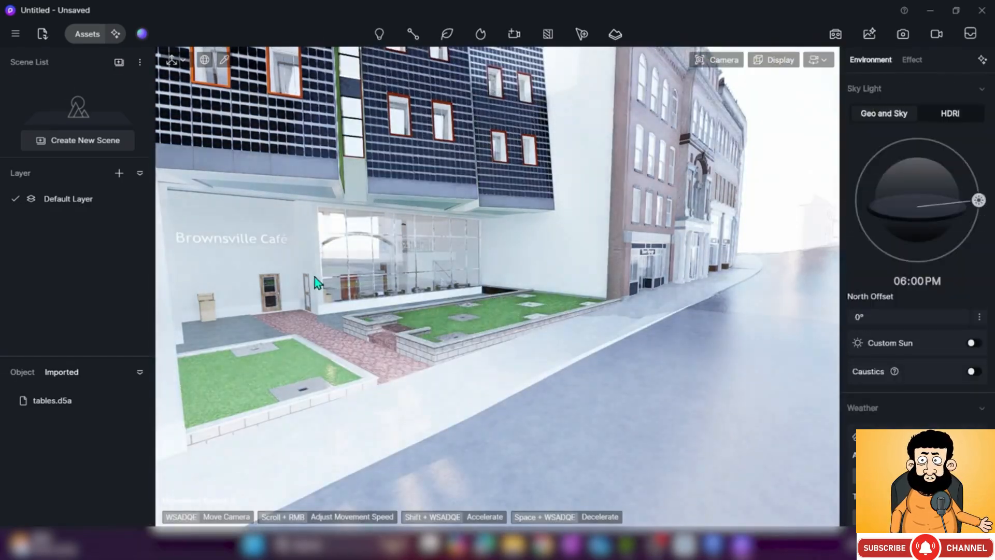
Import bench and chair.d5a from the phasing tool folder and place it on the street before the café
{"action": "left_click", "coordinate": [42, 34]}
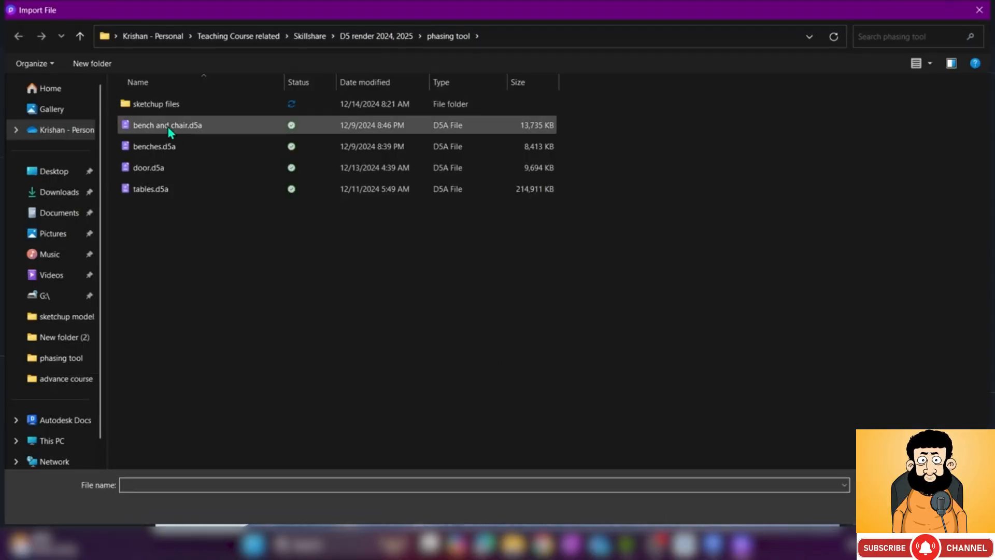
{"action": "left_click", "coordinate": [195, 130]}
{"action": "left_click", "coordinate": [893, 508]}
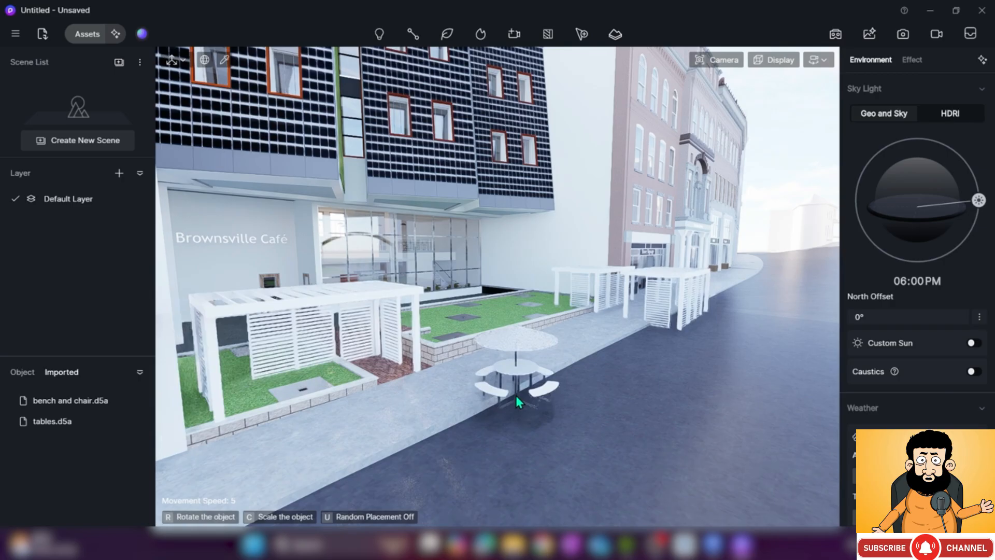
{"action": "left_click", "coordinate": [472, 417]}
Import benches.d5a from the phasing tool folder and place it on the sidewalk before the café courtyard
{"action": "left_click", "coordinate": [42, 36]}
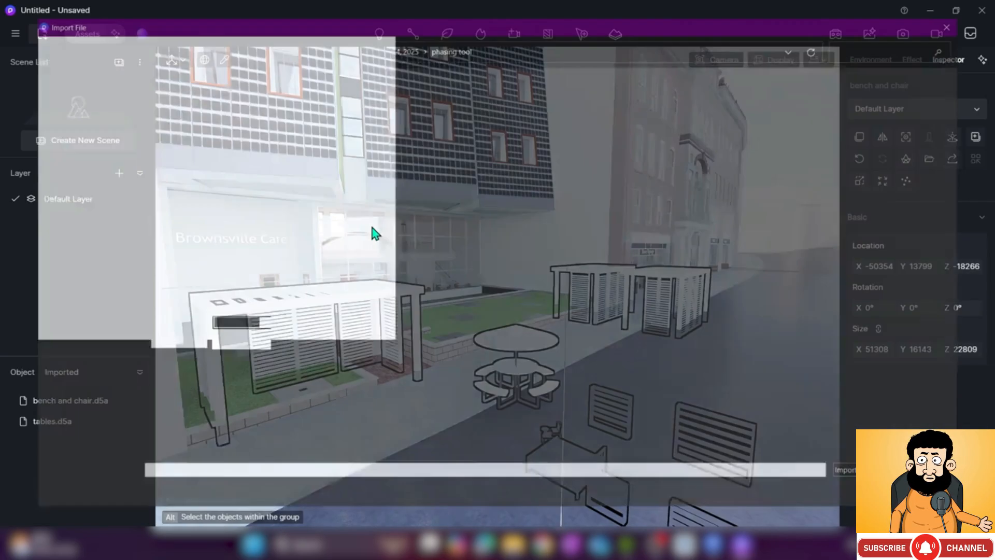
{"action": "left_click", "coordinate": [207, 148]}
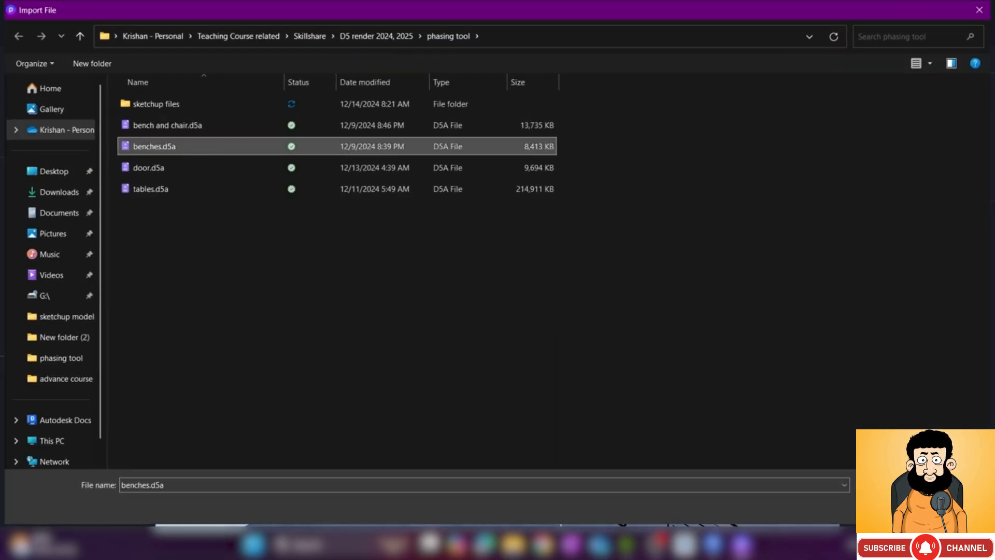
{"action": "left_click", "coordinate": [892, 508]}
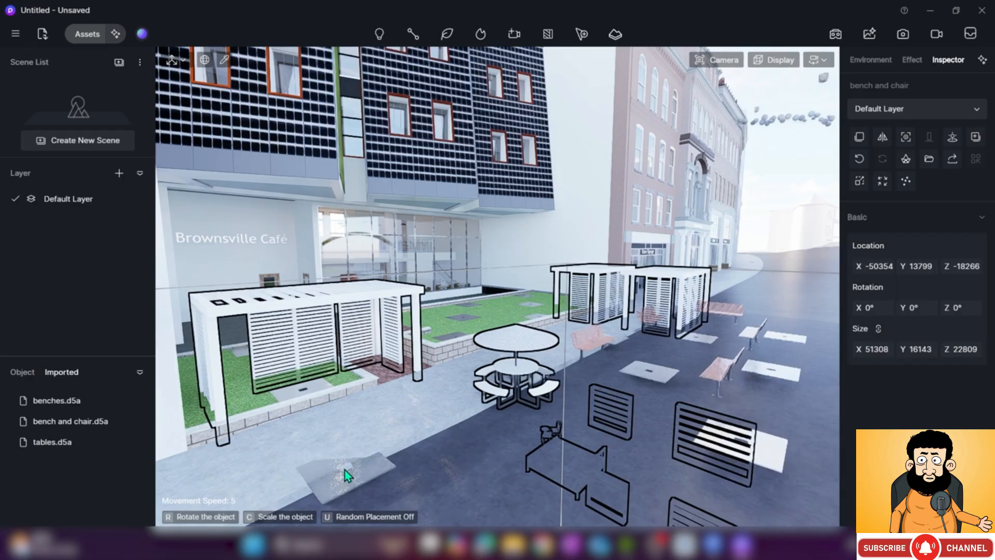
{"action": "left_click", "coordinate": [359, 431]}
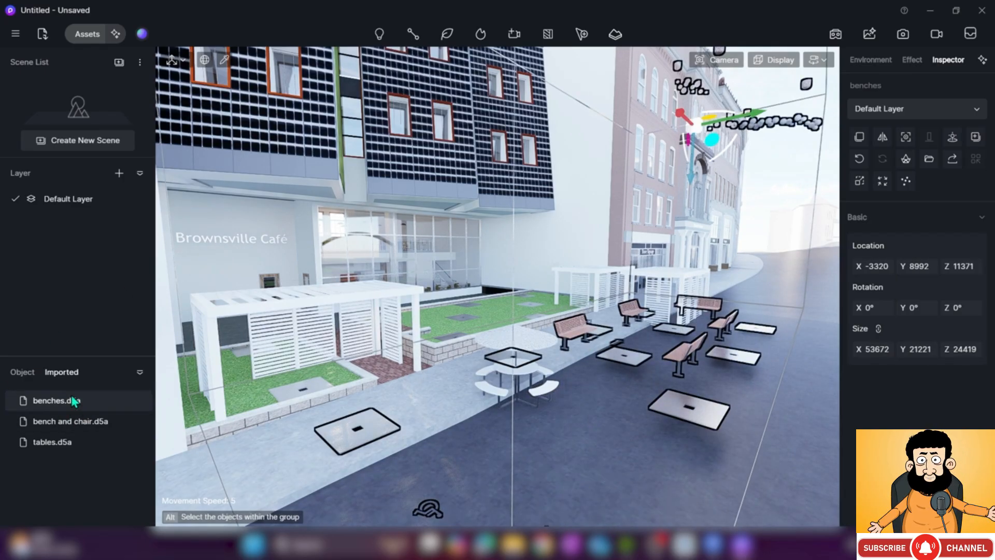
Select the benches, bench and chair, and three Snowdon Towers models together, and align the imported furniture with the building
{"action": "left_click", "coordinate": [23, 372]}
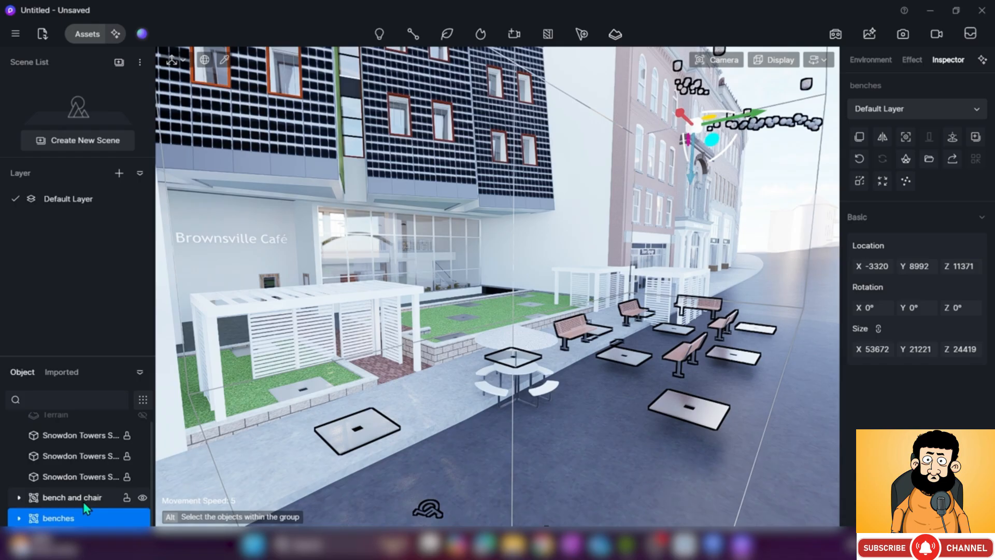
{"action": "left_click", "coordinate": [85, 499], "text": "ctrl"}
{"action": "left_click", "coordinate": [91, 477], "text": "ctrl"}
{"action": "left_click", "coordinate": [94, 454], "text": "ctrl"}
{"action": "left_click", "coordinate": [97, 436], "text": "ctrl"}
{"action": "scroll", "coordinate": [98, 496], "scroll_direction": "up", "scroll_amount": 1}
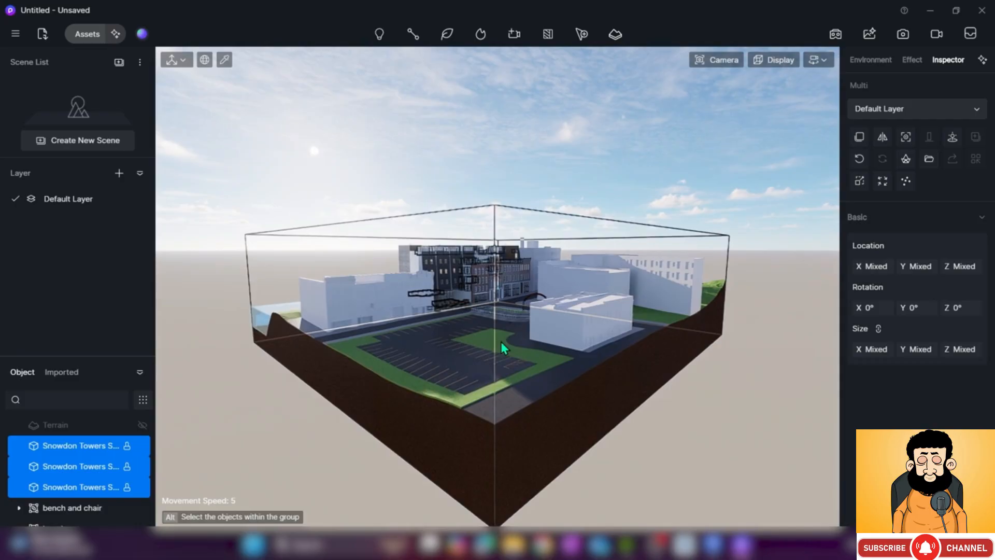
Fly from the site overview to the café courtyard and examine how the imported benches, tables and chairs sit there
{"action": "right_click_drag", "start_coordinate": [498, 360], "coordinate": [474, 381]}
{"action": "right_click_drag", "start_coordinate": [474, 283], "coordinate": [505, 213]}
{"action": "key", "text": "w"}
{"action": "key", "text": "w"}
{"action": "right_click_drag", "start_coordinate": [596, 239], "coordinate": [547, 263]}
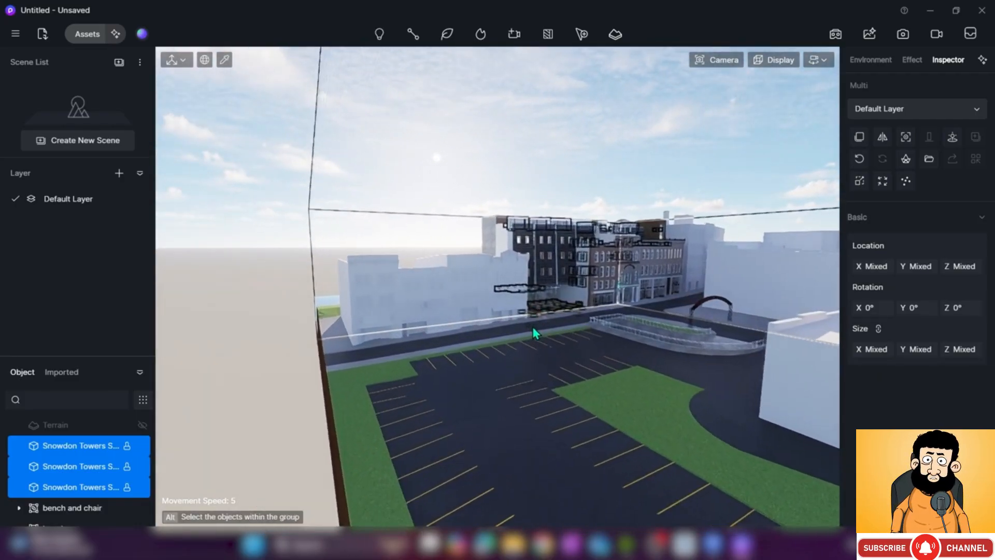
{"action": "key", "text": "w"}
{"action": "key", "text": "d"}
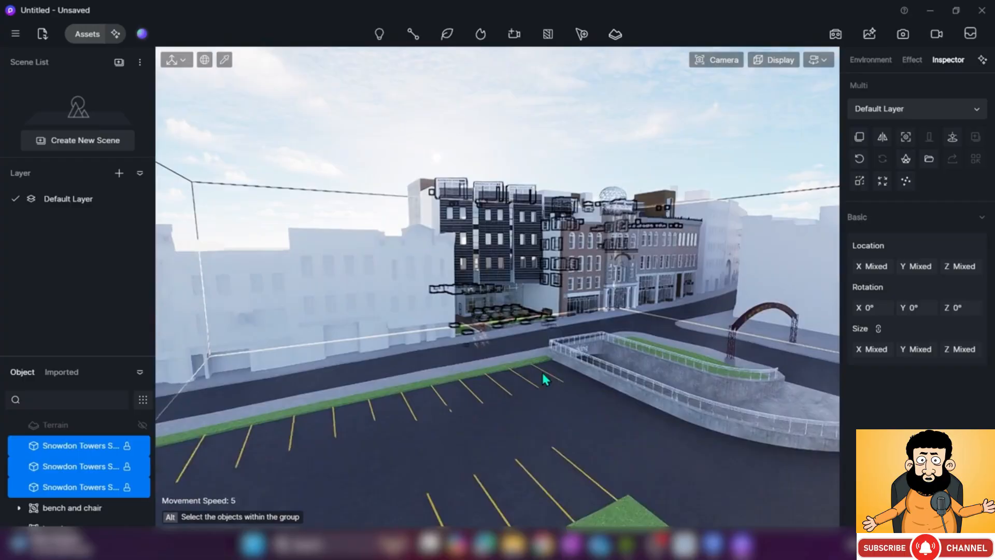
{"action": "key", "text": "w"}
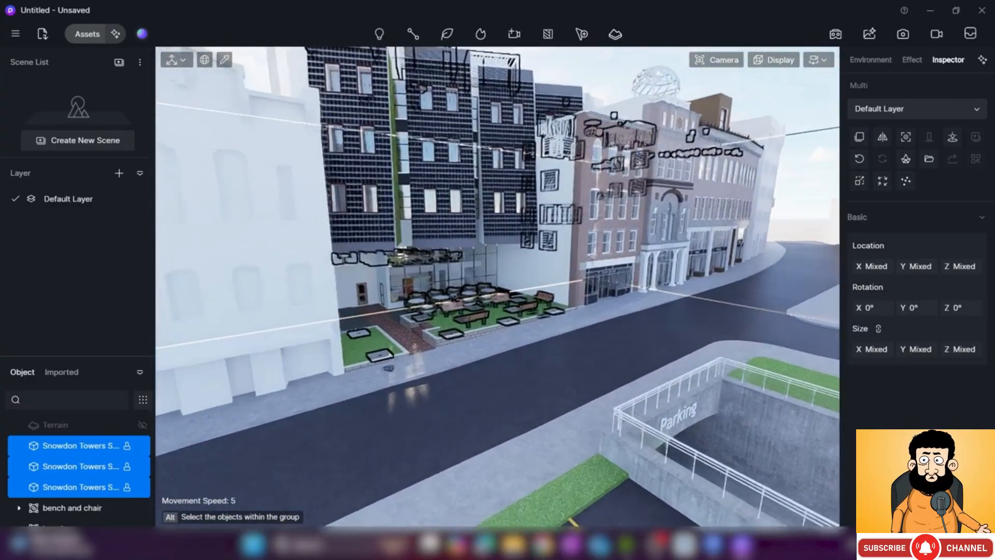
{"action": "key", "text": "w"}
{"action": "right_click_drag", "start_coordinate": [485, 300], "coordinate": [486, 341]}
{"action": "key", "text": "w"}
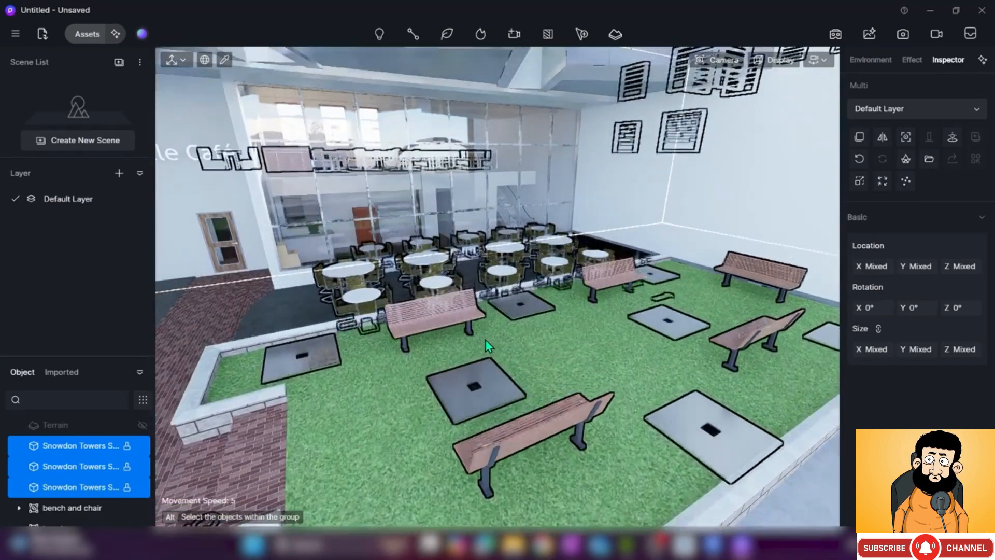
{"action": "key", "text": "s"}
{"action": "key", "text": "e"}
{"action": "left_click", "coordinate": [264, 320]}
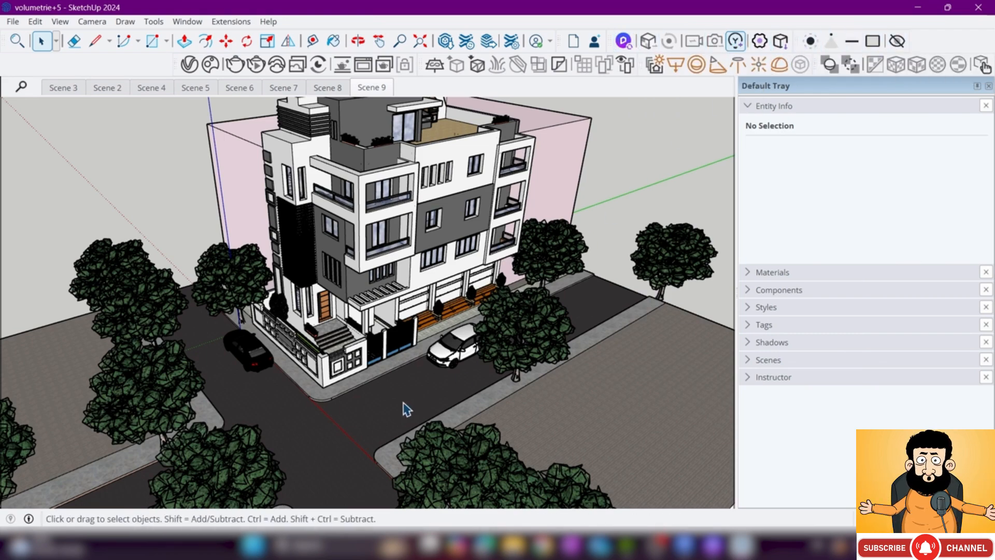
In the SketchUp model, select the white and black cars beside the building and make them one group
{"action": "scroll", "coordinate": [407, 410], "scroll_direction": "down", "scroll_amount": 2}
{"action": "mouse_move", "coordinate": [461, 435]}
{"action": "middle_mouse_down"}
{"action": "mouse_move", "coordinate": [445, 378]}
{"action": "mouse_move", "coordinate": [480, 271]}
{"action": "mouse_move", "coordinate": [473, 342]}
{"action": "mouse_move", "coordinate": [477, 306]}
{"action": "mouse_move", "coordinate": [485, 367]}
{"action": "middle_mouse_up"}
{"action": "scroll", "coordinate": [509, 288], "scroll_direction": "up", "scroll_amount": 4}
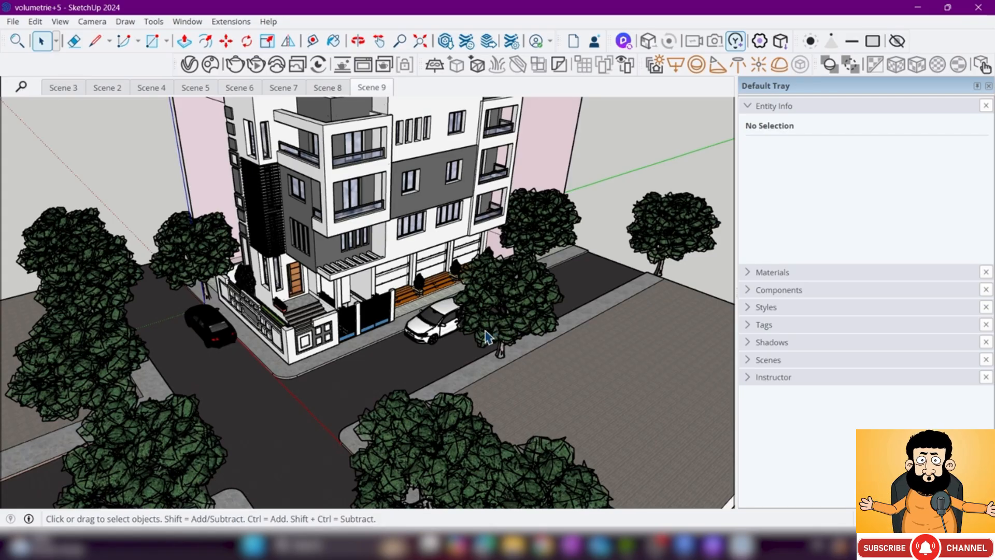
{"action": "scroll", "coordinate": [115, 291], "scroll_direction": "up", "scroll_amount": 3}
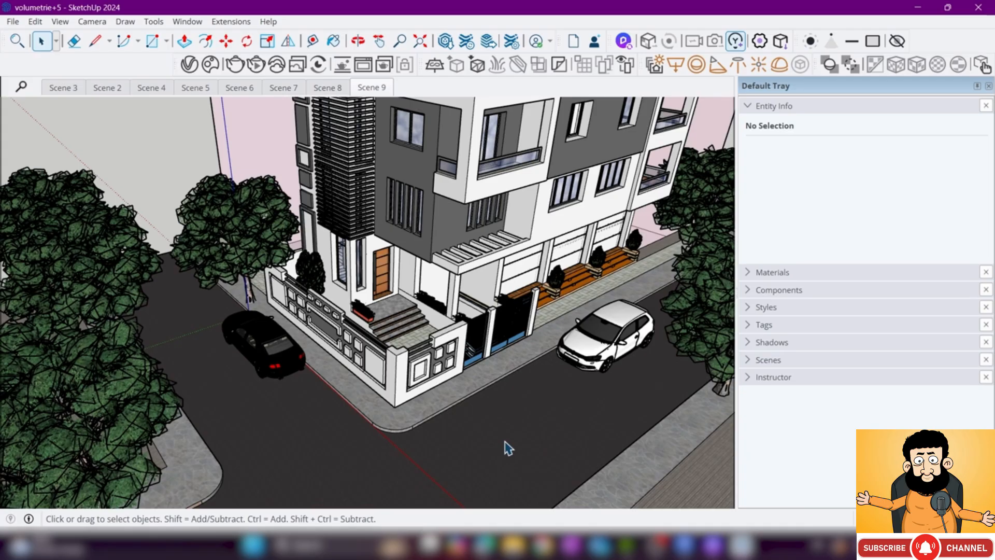
{"action": "left_click", "coordinate": [618, 330]}
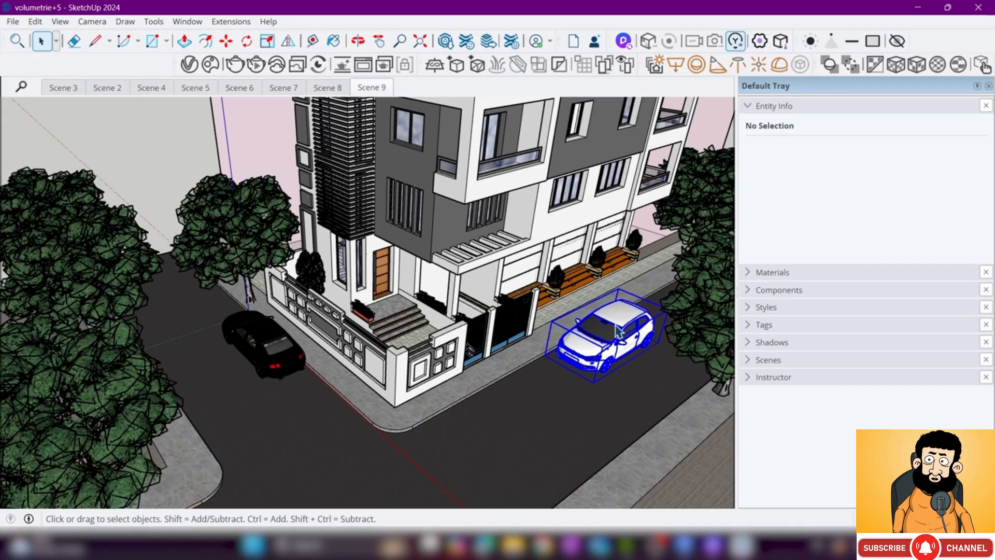
{"action": "left_click", "coordinate": [272, 342], "text": "shift"}
{"action": "right_click", "coordinate": [272, 341]}
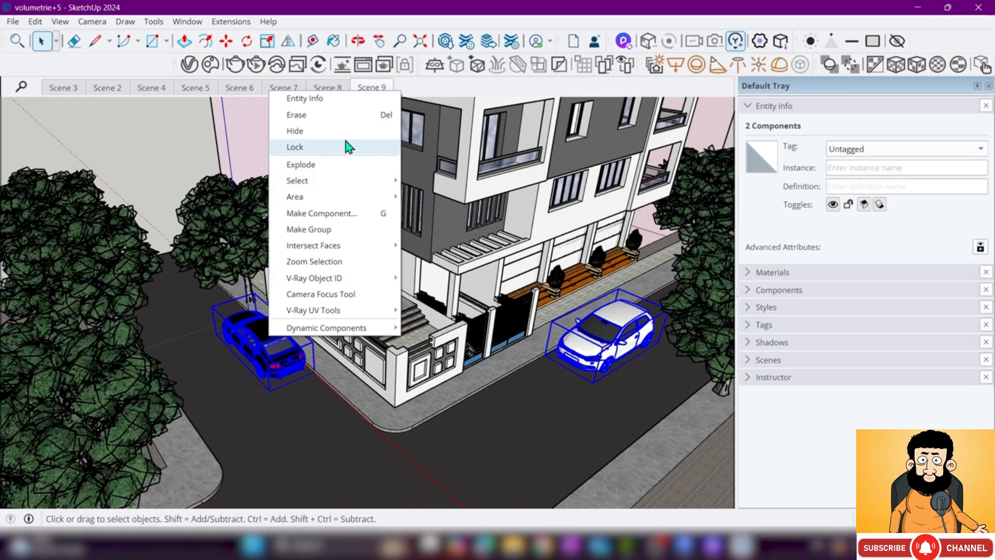
{"action": "left_click", "coordinate": [359, 233]}
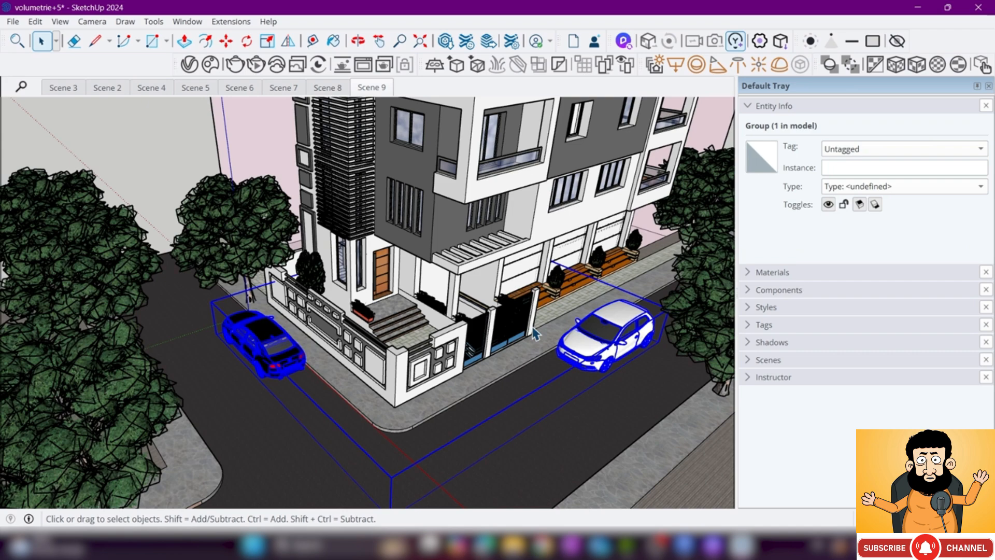
Select all the large street trees around the building and make them one group
{"action": "scroll", "coordinate": [444, 332], "scroll_direction": "down", "scroll_amount": 6}
{"action": "scroll", "coordinate": [233, 352], "scroll_direction": "up", "scroll_amount": 4}
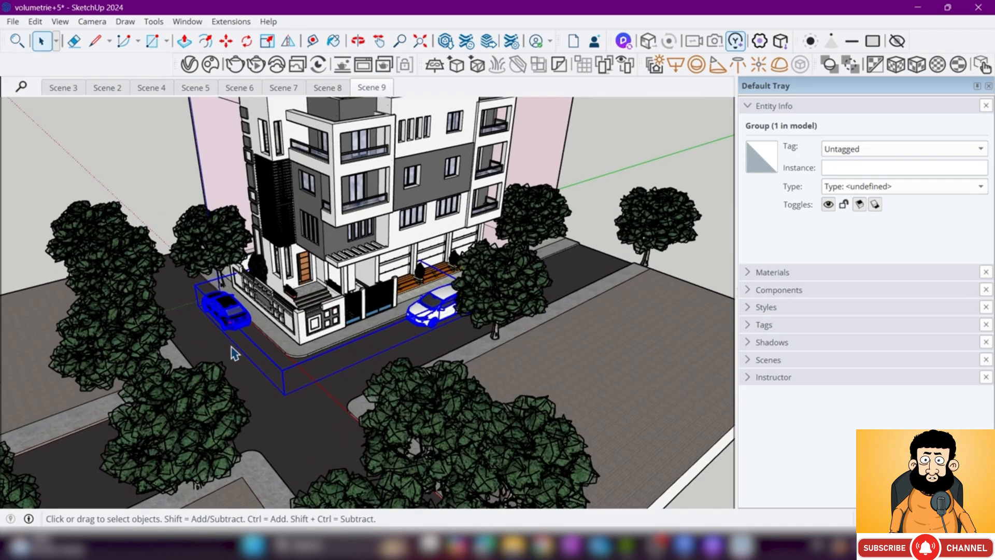
{"action": "left_click", "coordinate": [536, 286]}
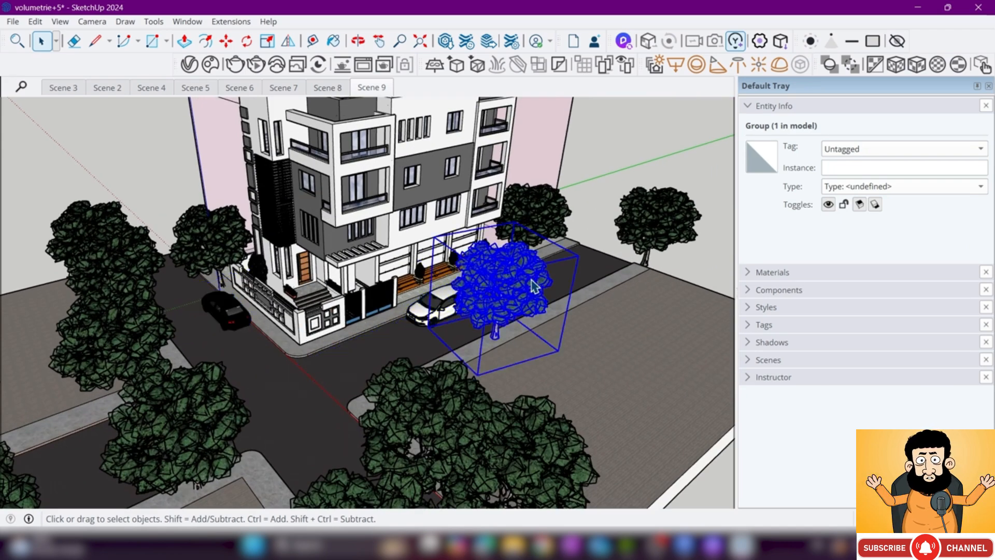
{"action": "left_click", "coordinate": [544, 215], "text": "shift"}
{"action": "left_click", "coordinate": [660, 220], "text": "shift"}
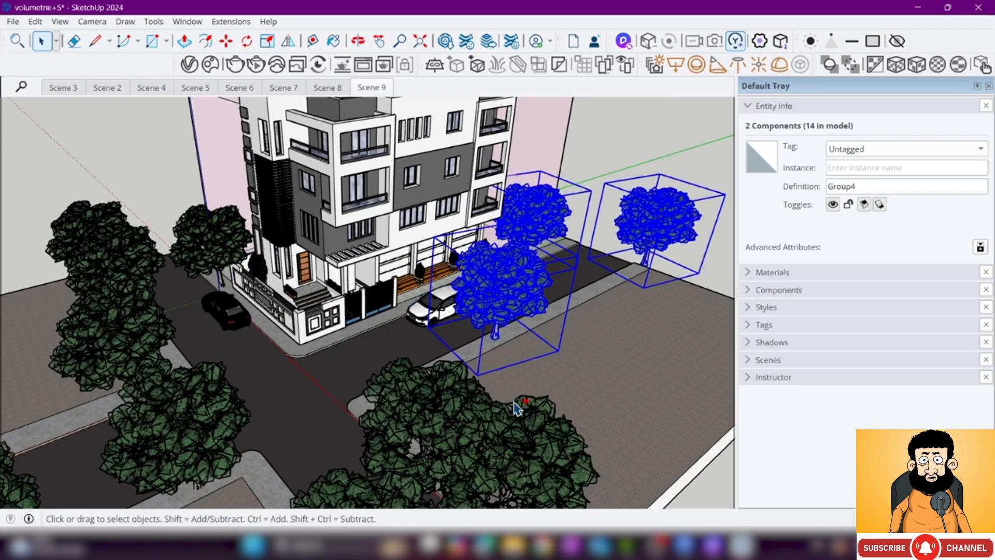
{"action": "left_click", "coordinate": [450, 421], "text": "shift"}
{"action": "left_click", "coordinate": [186, 443], "text": "shift"}
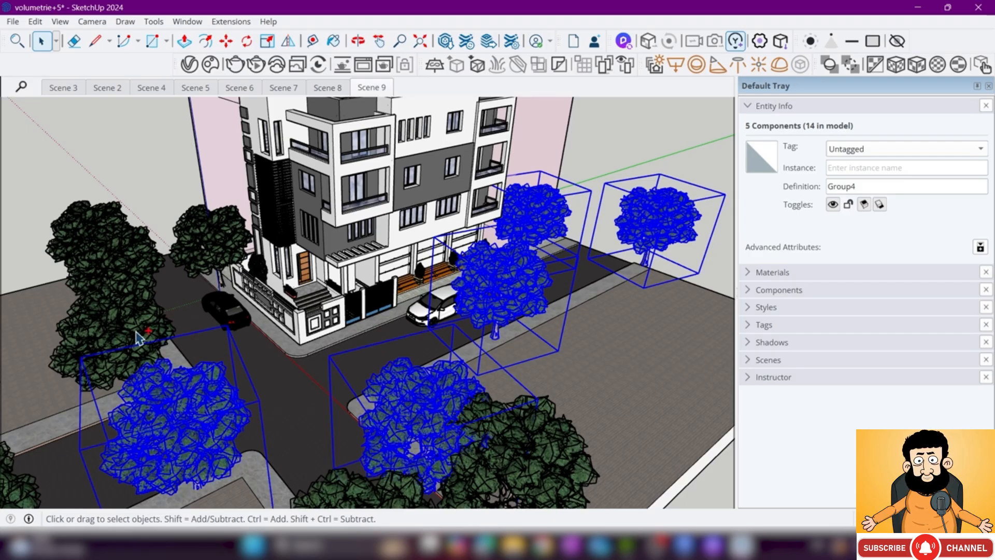
{"action": "left_click", "coordinate": [140, 339], "text": "shift"}
{"action": "left_click", "coordinate": [126, 265], "text": "shift"}
{"action": "left_click", "coordinate": [228, 236], "text": "shift"}
{"action": "left_click", "coordinate": [107, 217], "text": "shift"}
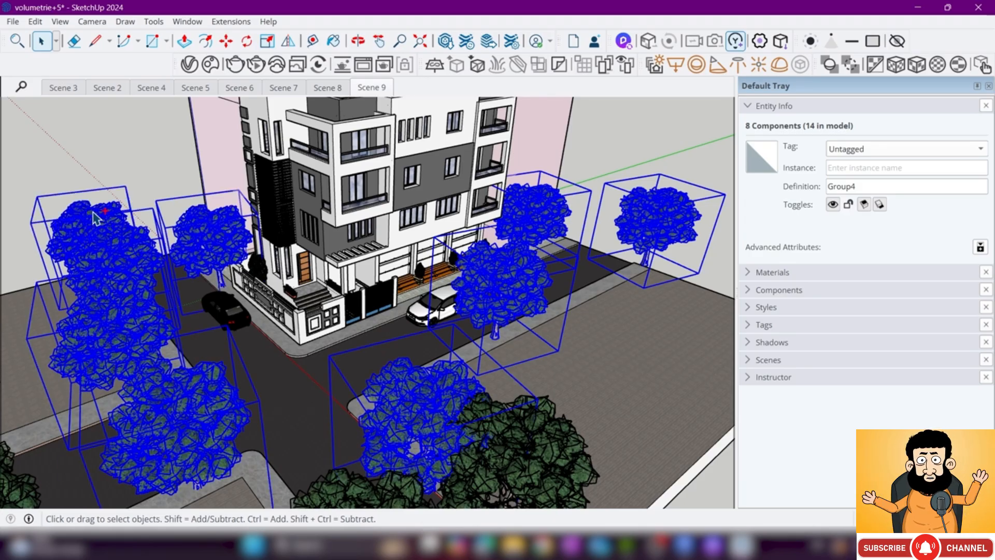
{"action": "scroll", "coordinate": [107, 217], "scroll_direction": "down", "scroll_amount": 5}
{"action": "left_click", "coordinate": [145, 277], "text": "shift"}
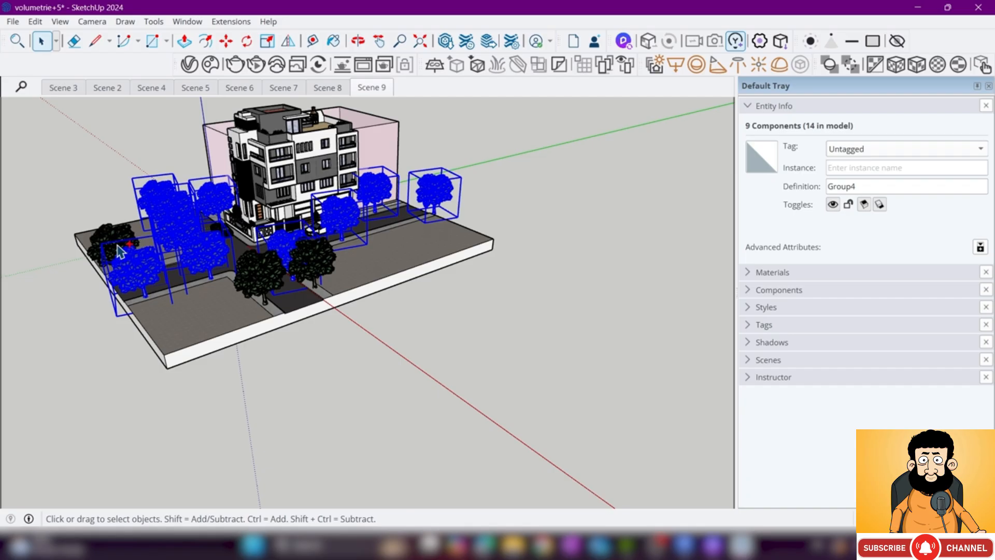
{"action": "left_click", "coordinate": [118, 243], "text": "shift"}
{"action": "left_click", "coordinate": [261, 275], "text": "shift"}
{"action": "left_click", "coordinate": [313, 269], "text": "shift"}
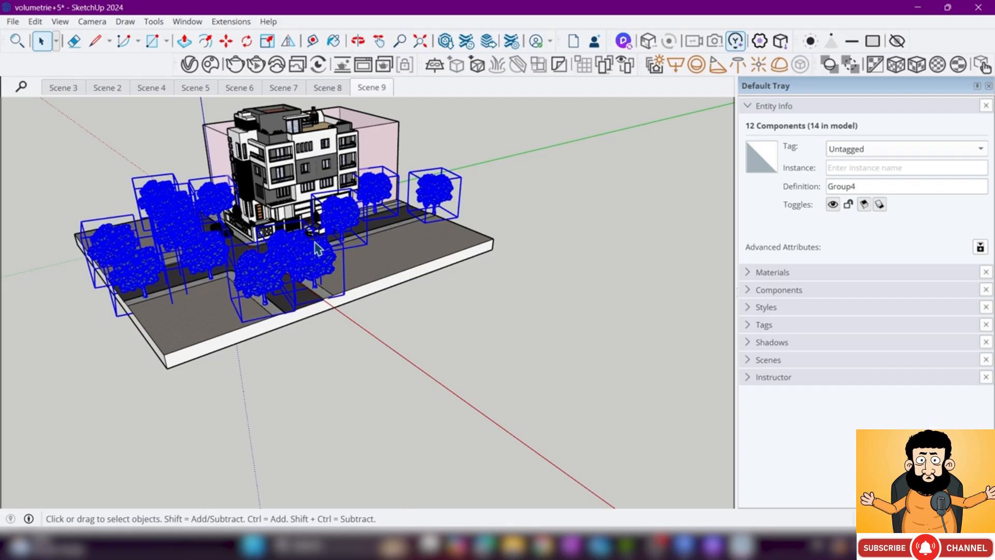
{"action": "scroll", "coordinate": [316, 257], "scroll_direction": "up", "scroll_amount": 5}
{"action": "right_click", "coordinate": [322, 251]}
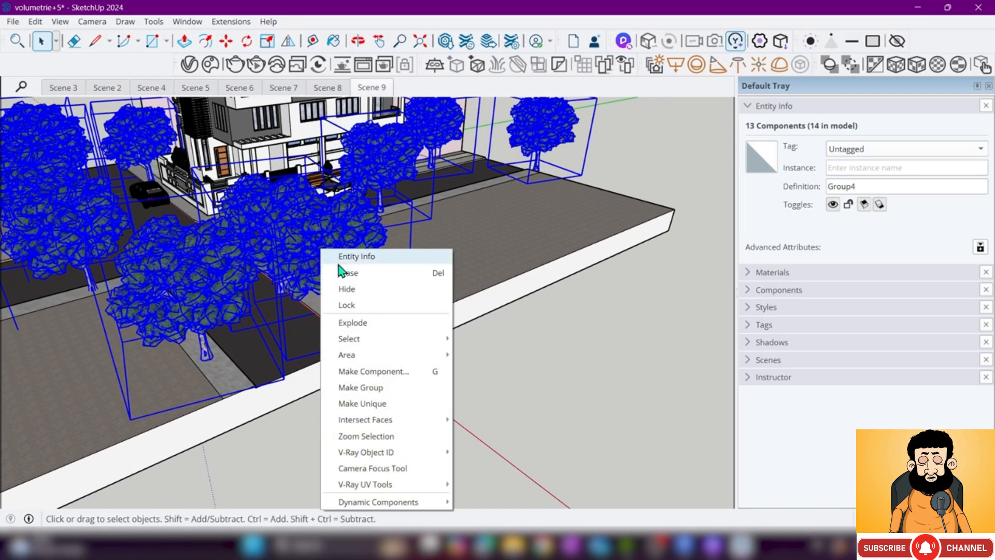
{"action": "left_click", "coordinate": [370, 387]}
{"action": "scroll", "coordinate": [409, 355], "scroll_direction": "down", "scroll_amount": 5}
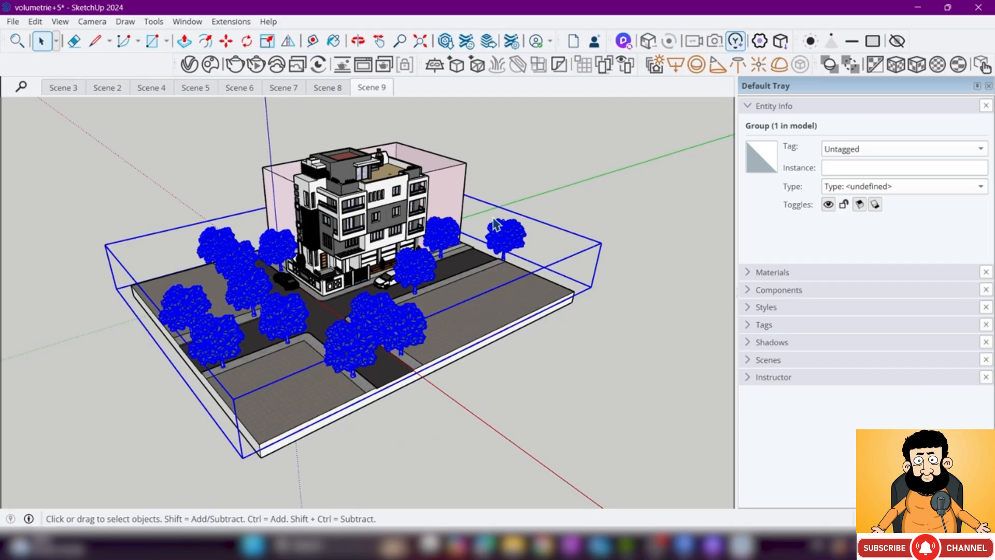
Check the car group and the tree group by selecting each separately, then clear the selection
{"action": "scroll", "coordinate": [561, 125], "scroll_direction": "up", "scroll_amount": 3}
{"action": "left_click", "coordinate": [560, 124]}
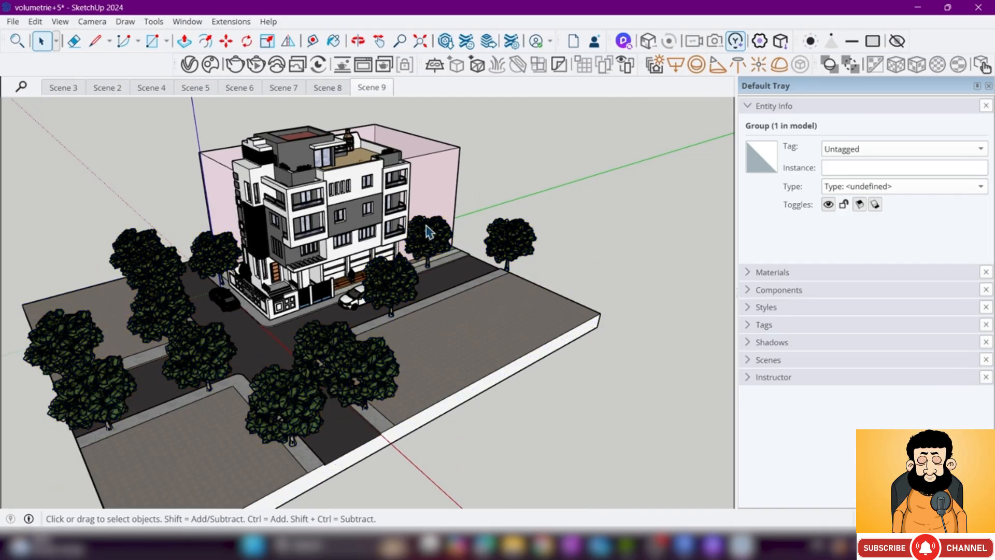
{"action": "left_click", "coordinate": [354, 309]}
{"action": "left_click", "coordinate": [401, 292]}
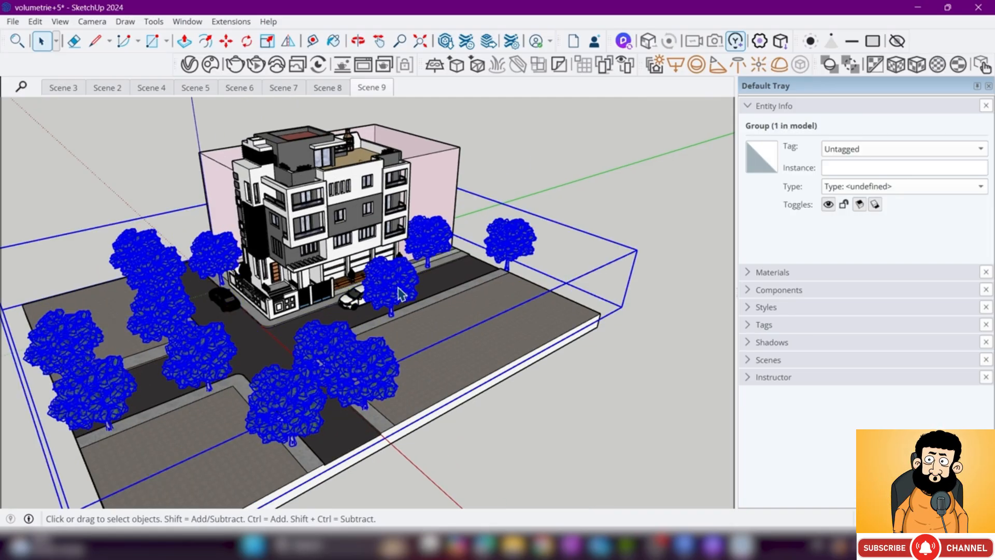
{"action": "left_click", "coordinate": [570, 160]}
{"action": "scroll", "coordinate": [300, 259], "scroll_direction": "up", "scroll_amount": 3}
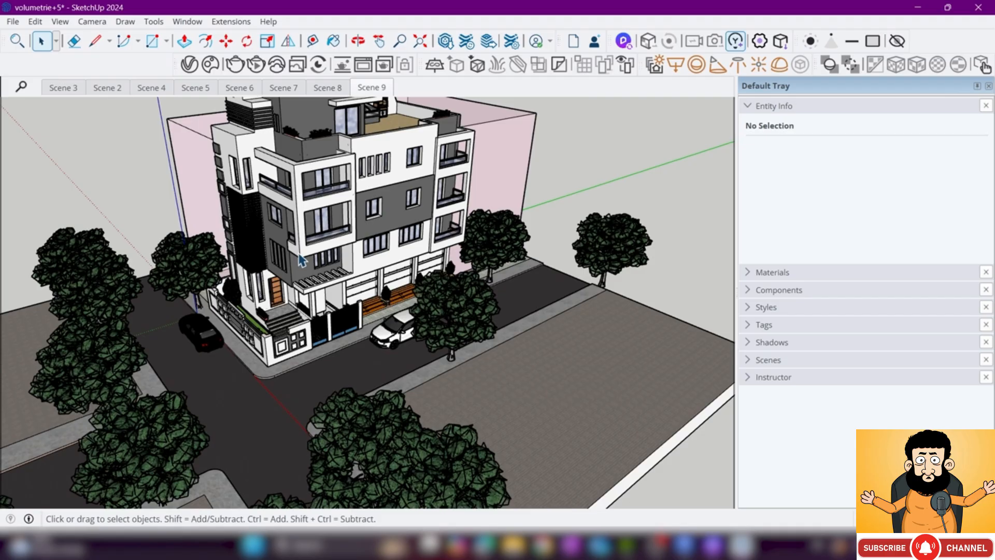
Export the car and tree groups through D5 LiveSync with Selected only and Keep group structure info set to 2 Layers
{"action": "left_click", "coordinate": [400, 331]}
{"action": "left_click", "coordinate": [458, 325], "text": "shift"}
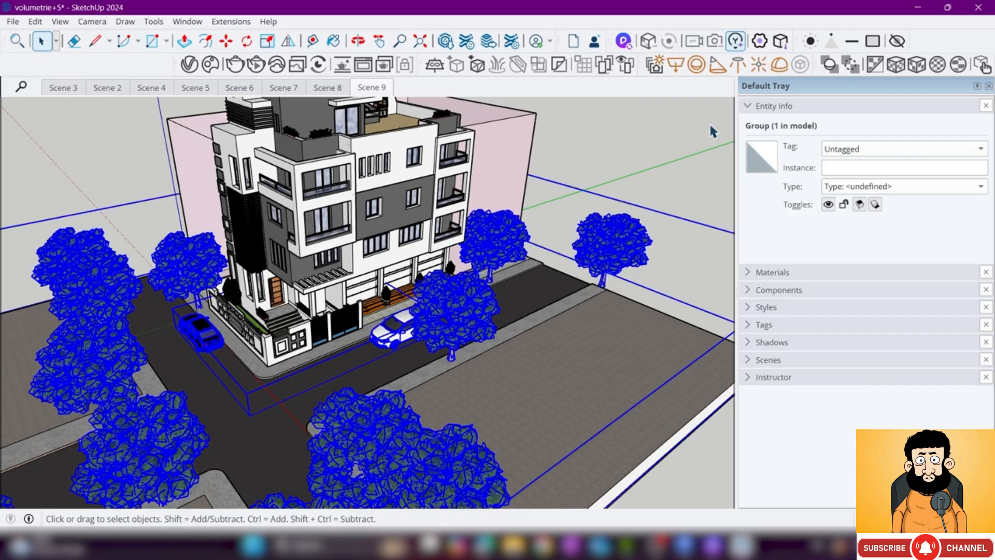
{"action": "left_click", "coordinate": [781, 41]}
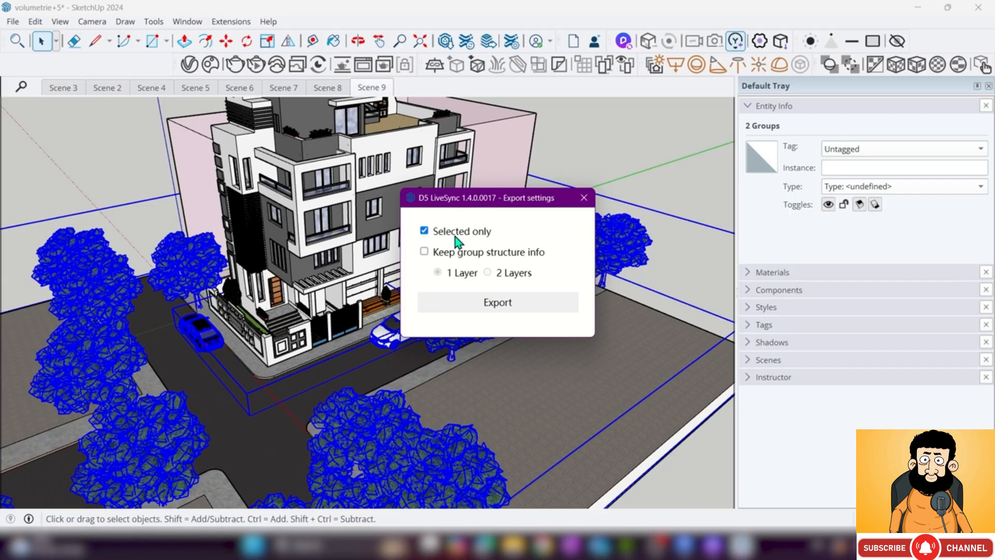
{"action": "left_click", "coordinate": [426, 253]}
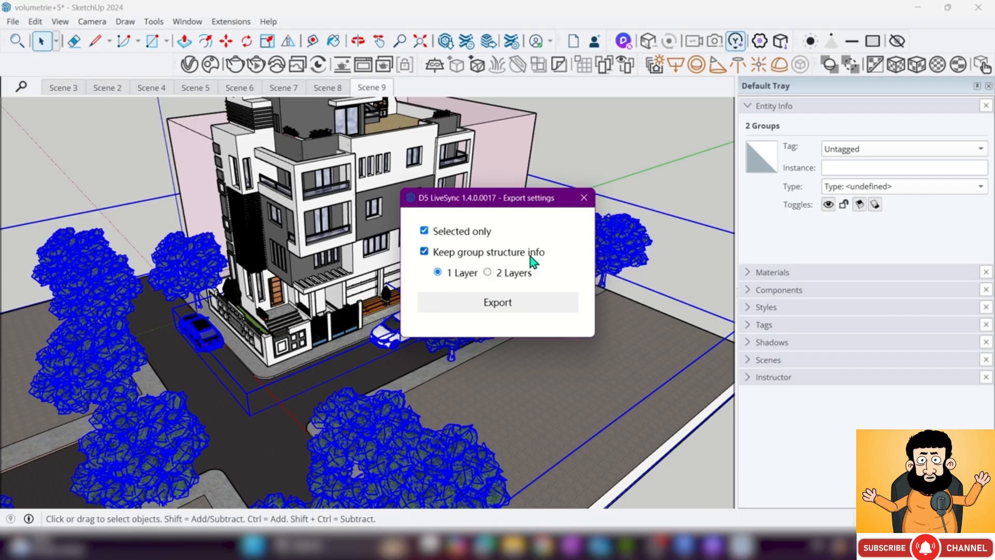
{"action": "left_click", "coordinate": [488, 273]}
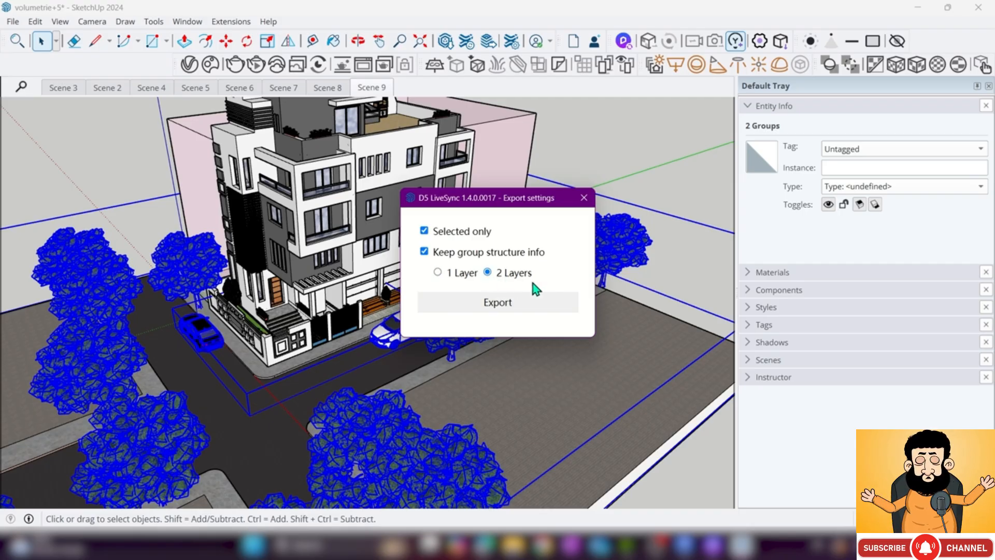
{"action": "left_click", "coordinate": [515, 305]}
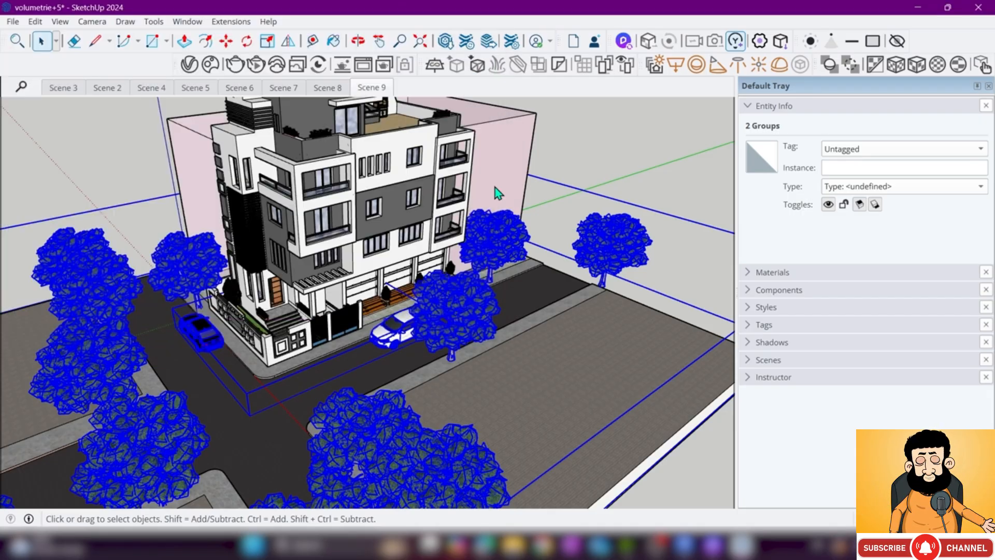
{"action": "left_click", "coordinate": [482, 26]}
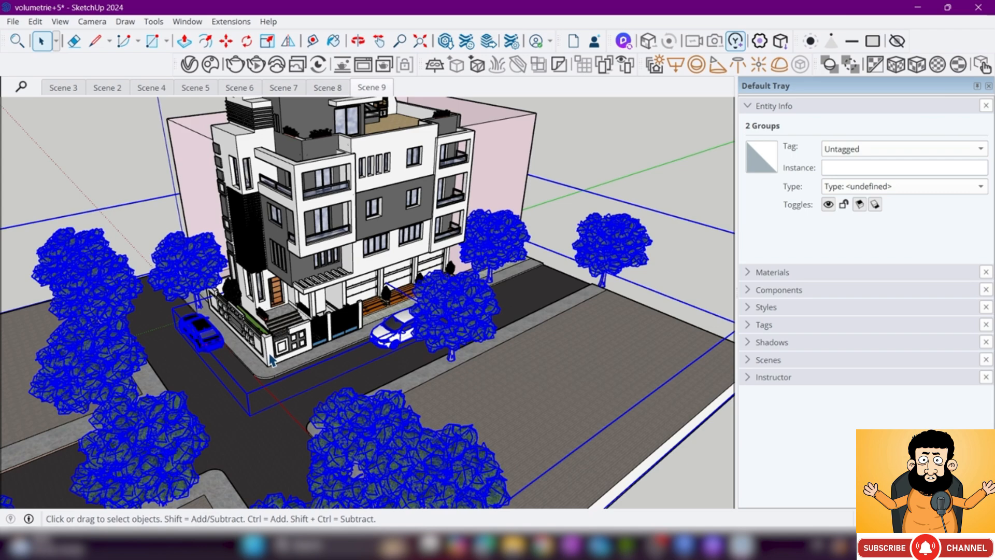
{"action": "scroll", "coordinate": [372, 327], "scroll_direction": "up", "scroll_amount": 3}
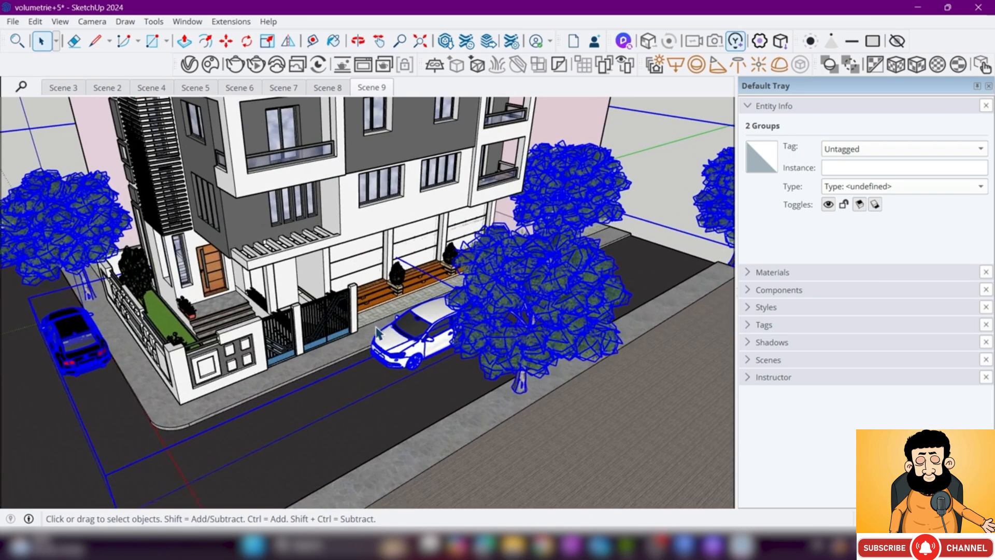
{"action": "scroll", "coordinate": [372, 327], "scroll_direction": "up", "scroll_amount": 2}
{"action": "scroll", "coordinate": [521, 355], "scroll_direction": "down", "scroll_amount": 4}
{"action": "scroll", "coordinate": [461, 335], "scroll_direction": "up", "scroll_amount": 3}
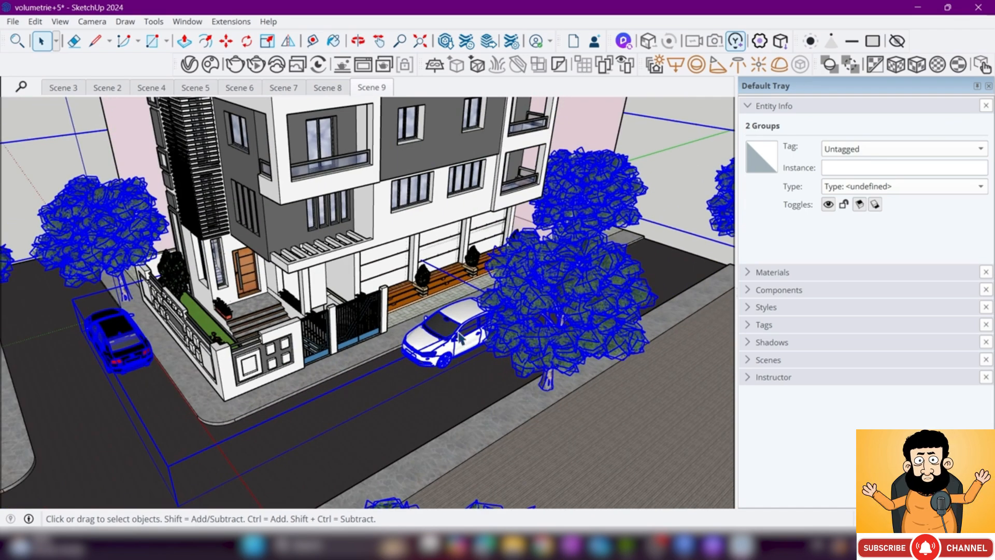
{"action": "scroll", "coordinate": [550, 212], "scroll_direction": "down", "scroll_amount": 3}
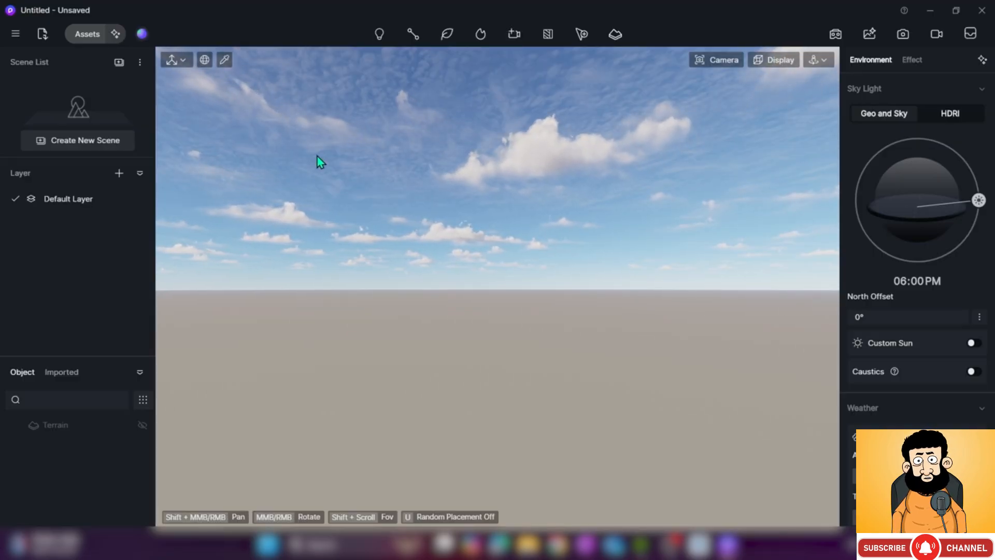
In D5 Render, import full house.skp from the sketchup files folder and place it on the ground of the empty scene
{"action": "left_click", "coordinate": [45, 37]}
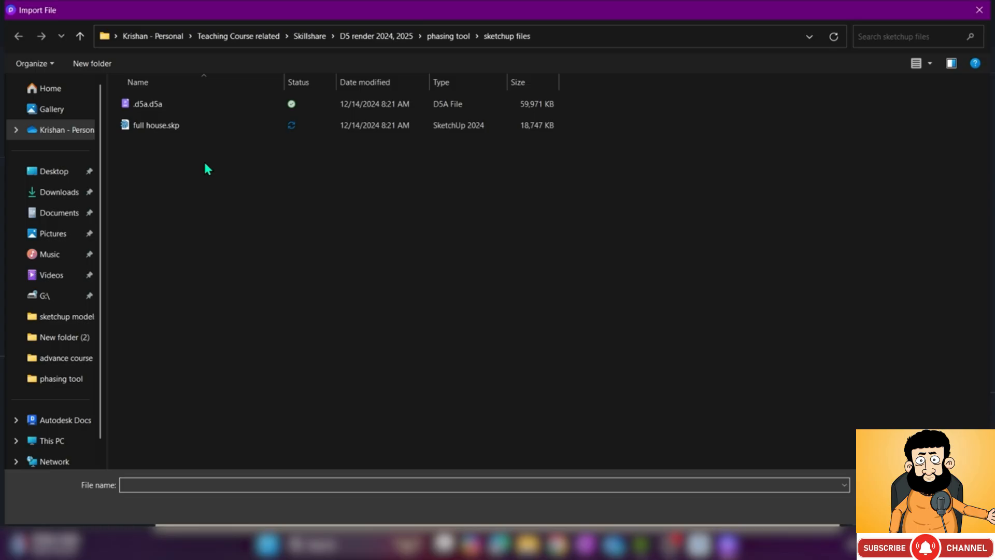
{"action": "left_click", "coordinate": [203, 126]}
{"action": "left_click", "coordinate": [889, 509]}
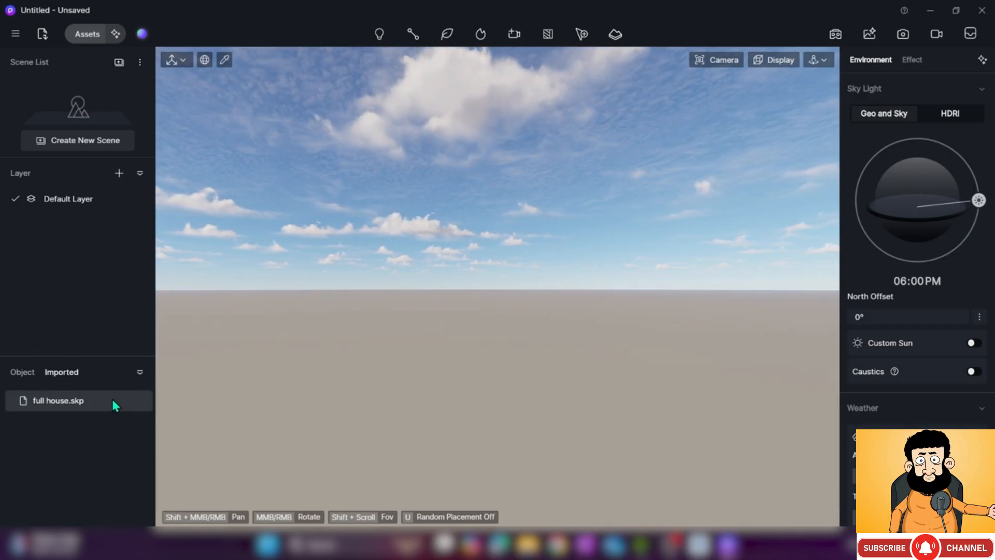
{"action": "left_click", "coordinate": [561, 389]}
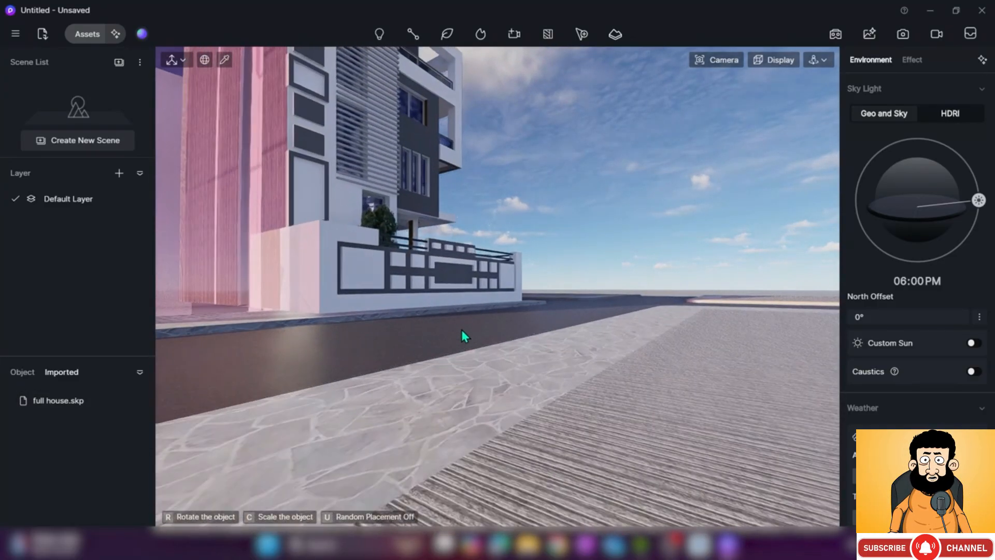
{"action": "left_click", "coordinate": [461, 328]}
Set the navigation mode to Fly, frame the whole building and its surrounding streets from above, and deselect the model
{"action": "left_click", "coordinate": [815, 60]}
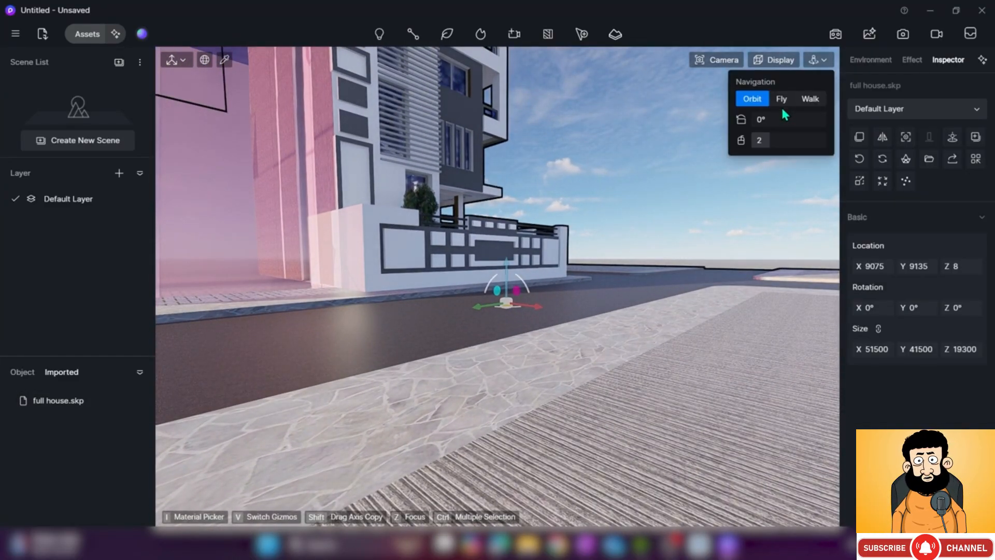
{"action": "left_click", "coordinate": [780, 100]}
{"action": "scroll", "coordinate": [575, 303], "scroll_direction": "down", "scroll_amount": 2}
{"action": "right_click_drag", "start_coordinate": [601, 279], "coordinate": [397, 319]}
{"action": "key", "text": "d"}
{"action": "key", "text": "s"}
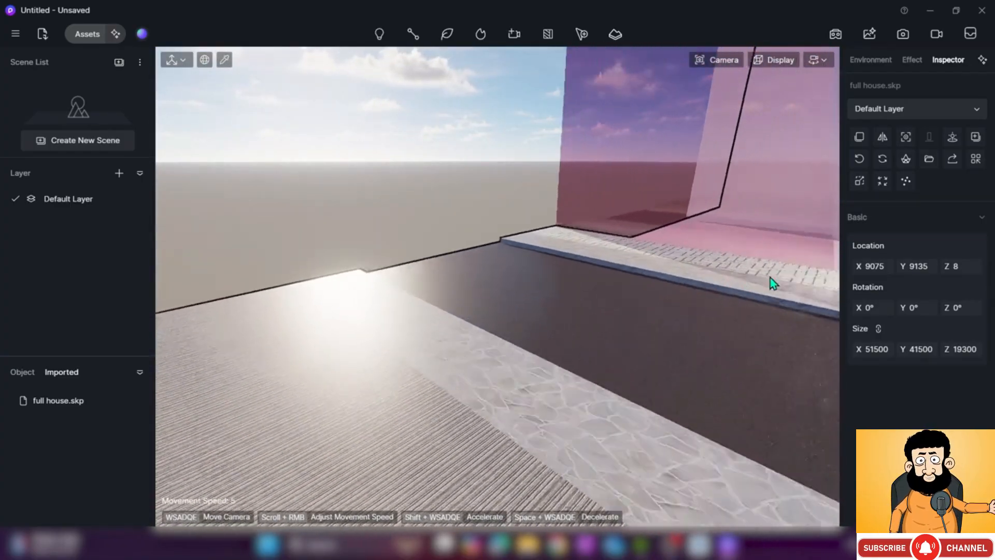
{"action": "key", "text": "d"}
{"action": "key", "text": "s"}
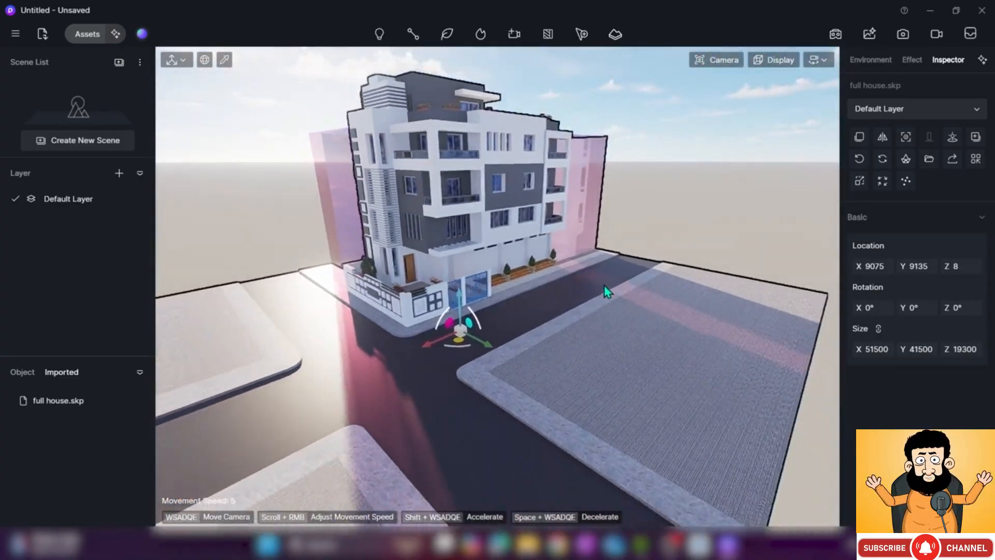
{"action": "left_click", "coordinate": [706, 216]}
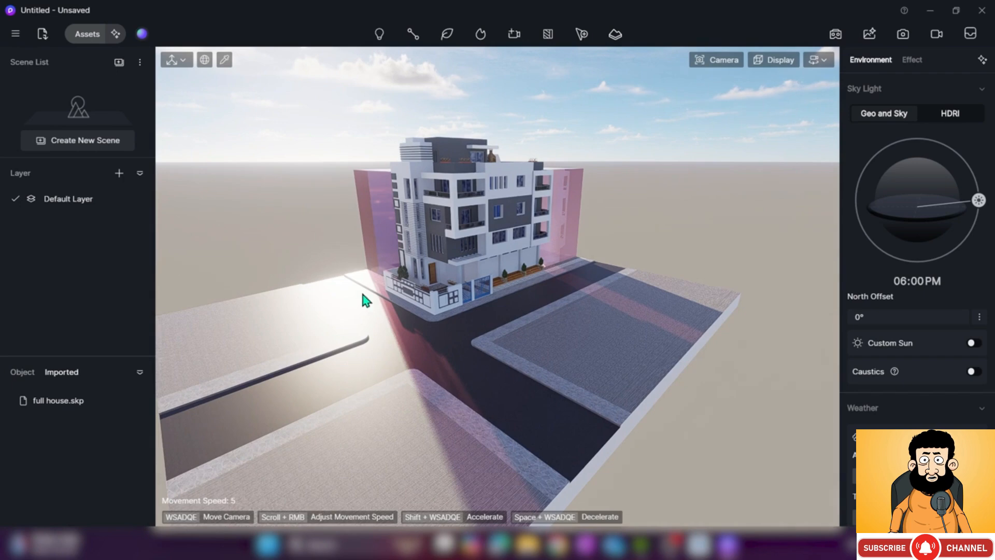
Import .d5a.d5a from the sketchup files folder and place it on the ground in front of the building
{"action": "left_click", "coordinate": [42, 35]}
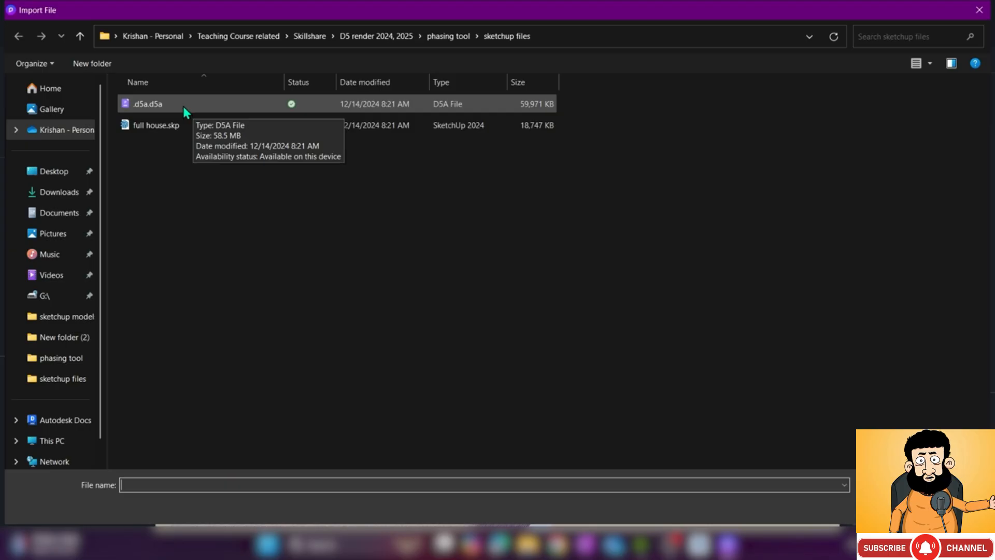
{"action": "left_click", "coordinate": [183, 107]}
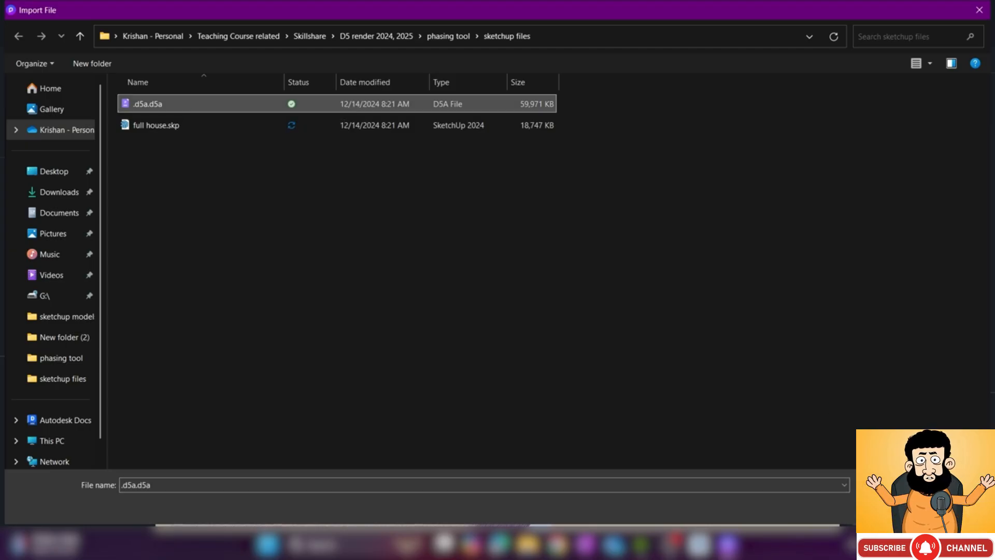
{"action": "left_click", "coordinate": [888, 508]}
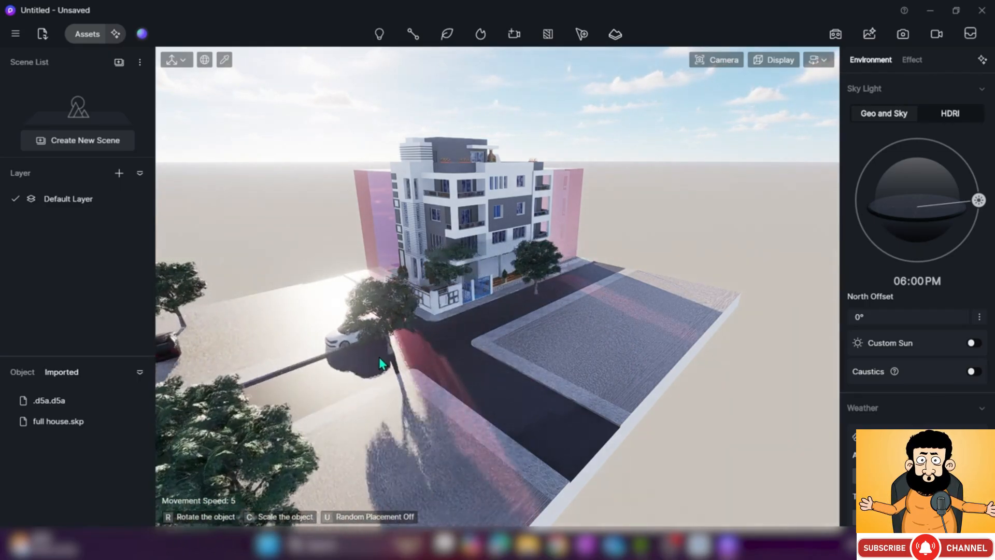
{"action": "left_click", "coordinate": [382, 357]}
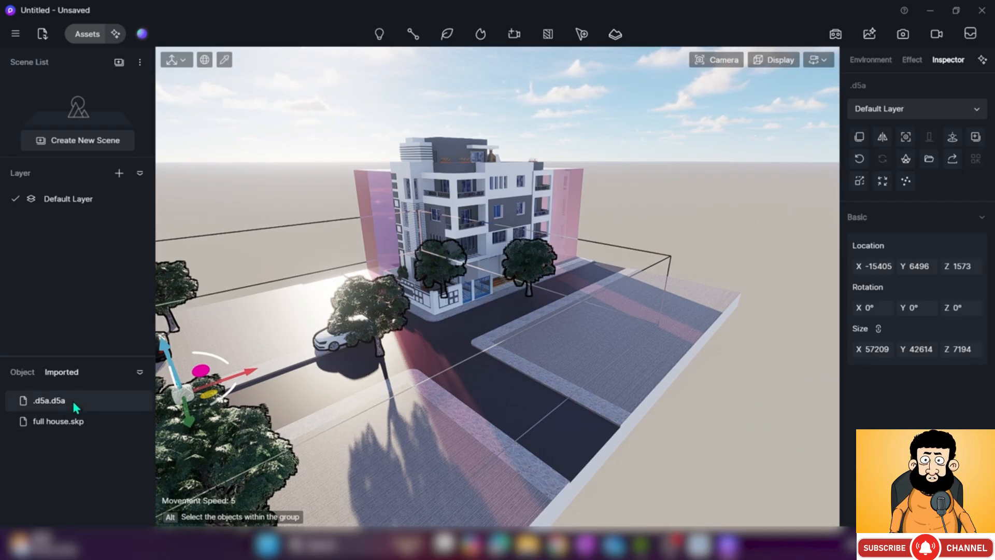
Select full house.skp together with the .d5a group and align the two imported models to each other
{"action": "left_click", "coordinate": [87, 404]}
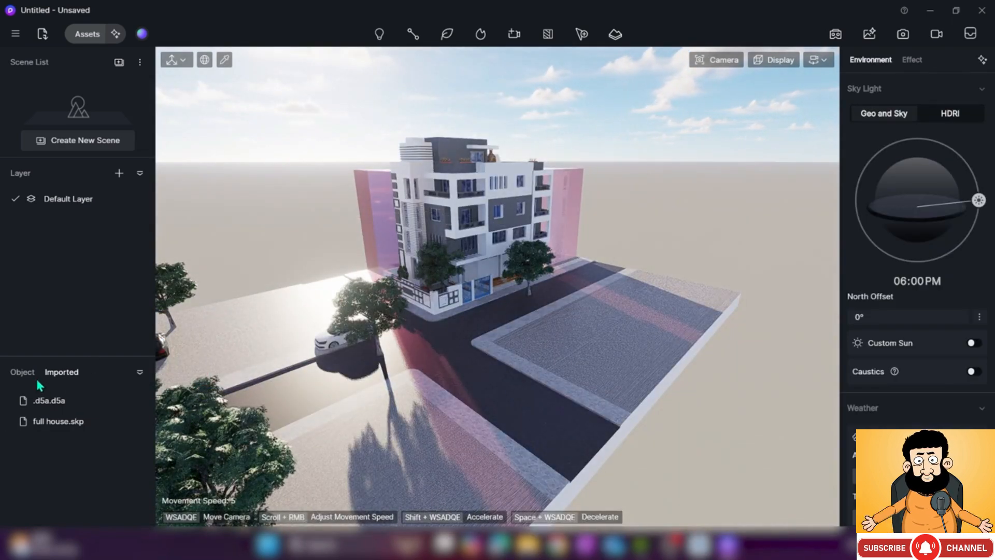
{"action": "left_click", "coordinate": [23, 372]}
{"action": "left_click", "coordinate": [88, 447]}
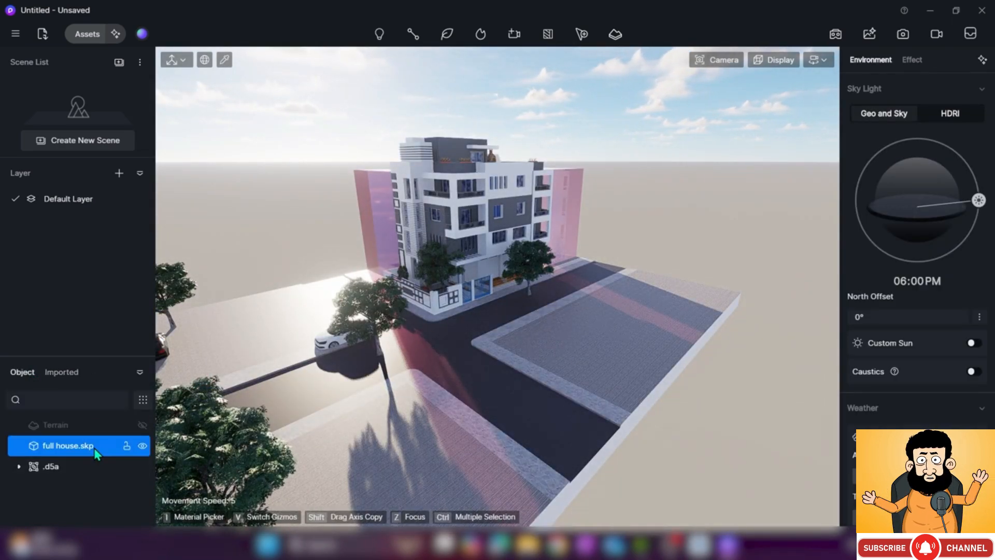
{"action": "left_click", "coordinate": [86, 466], "text": "ctrl"}
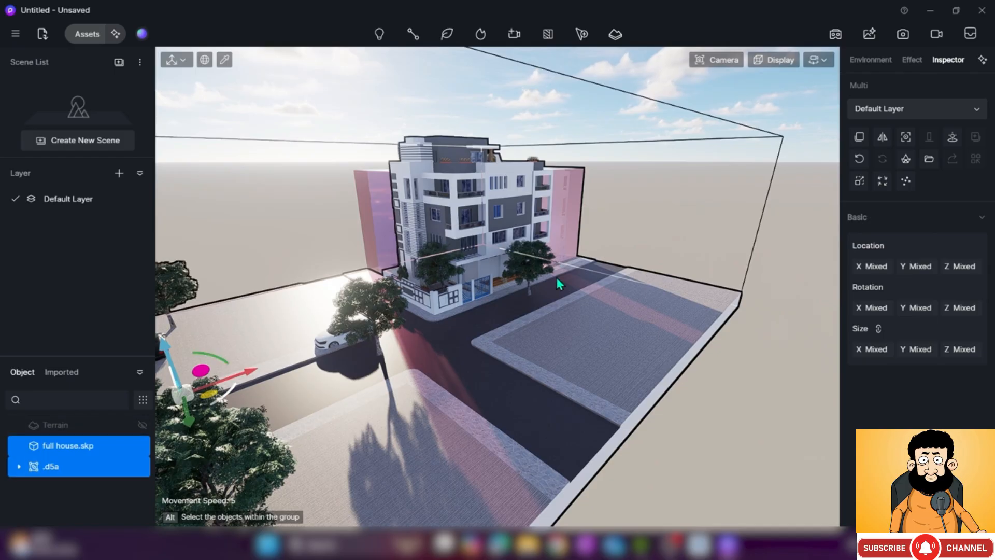
{"action": "left_click", "coordinate": [952, 136]}
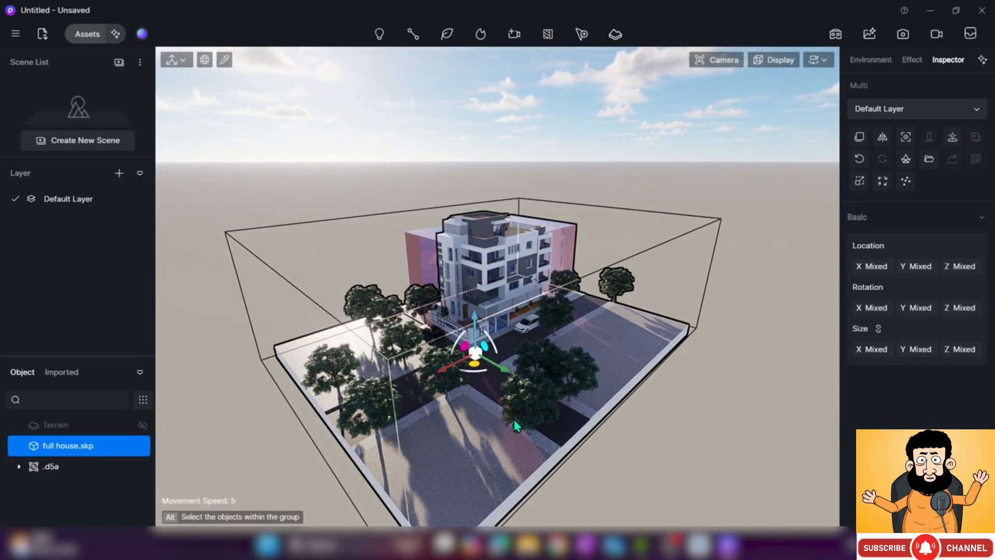
Inspect the aligned cars and trees around the building up close and check the original full house model in SketchUp
{"action": "scroll", "coordinate": [514, 422], "scroll_direction": "up", "scroll_amount": 6}
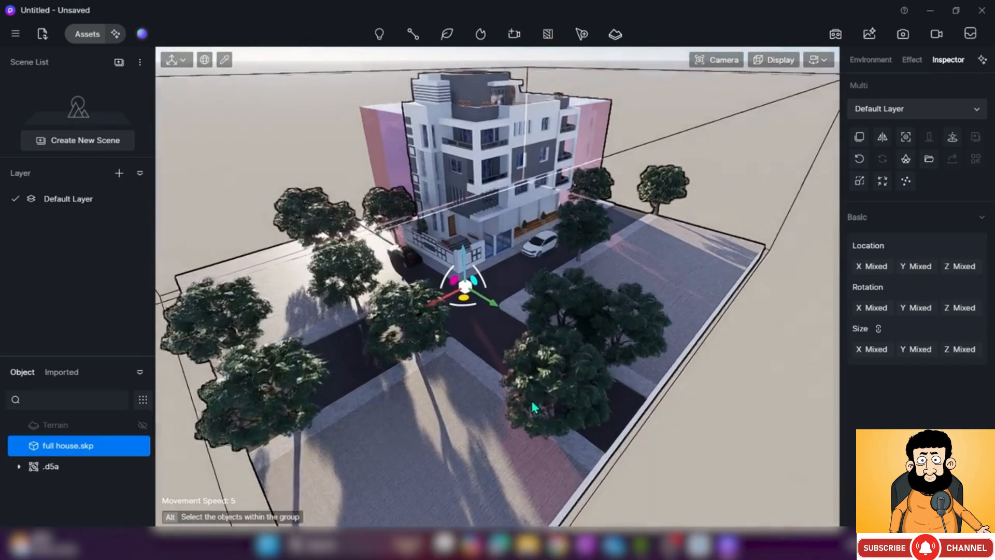
{"action": "scroll", "coordinate": [534, 407], "scroll_direction": "up", "scroll_amount": 8}
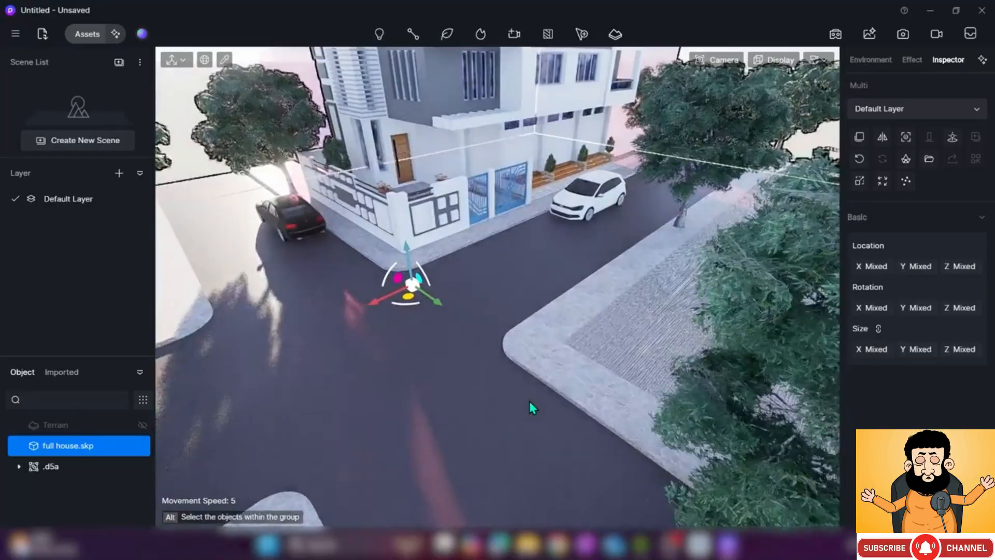
{"action": "scroll", "coordinate": [529, 400], "scroll_direction": "up", "scroll_amount": 4}
{"action": "right_click_drag", "start_coordinate": [544, 398], "coordinate": [614, 336]}
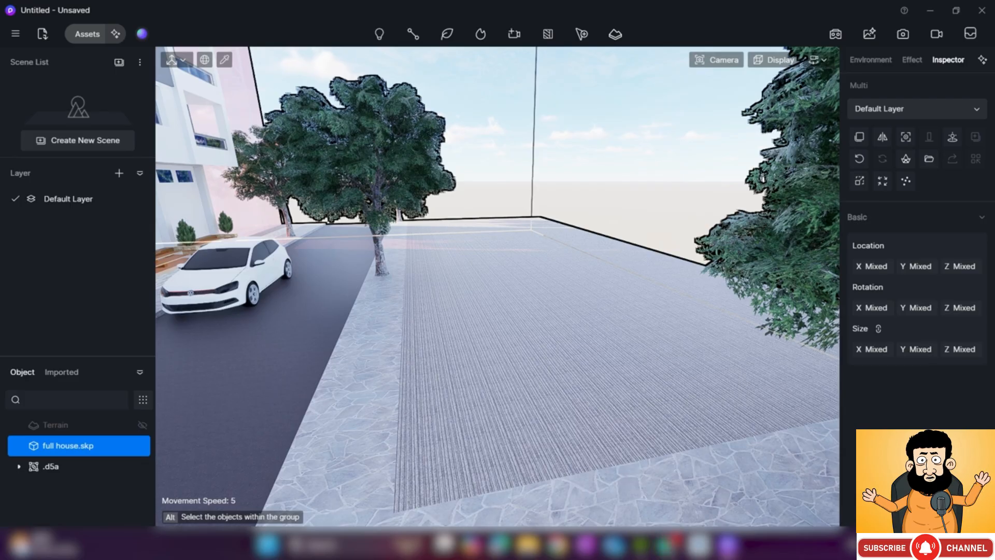
{"action": "left_click", "coordinate": [701, 552]}
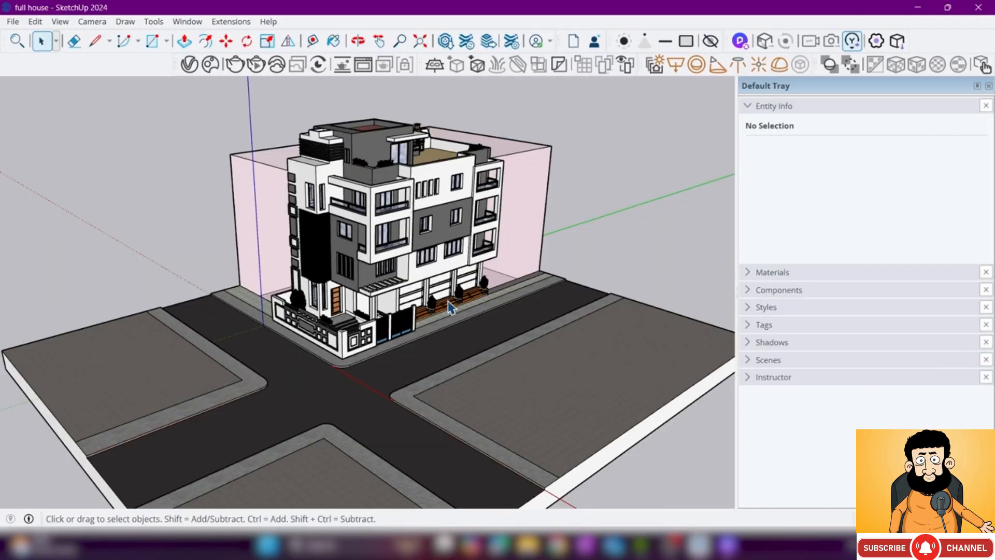
{"action": "left_click", "coordinate": [911, 4]}
{"action": "right_click_drag", "start_coordinate": [384, 311], "coordinate": [295, 313]}
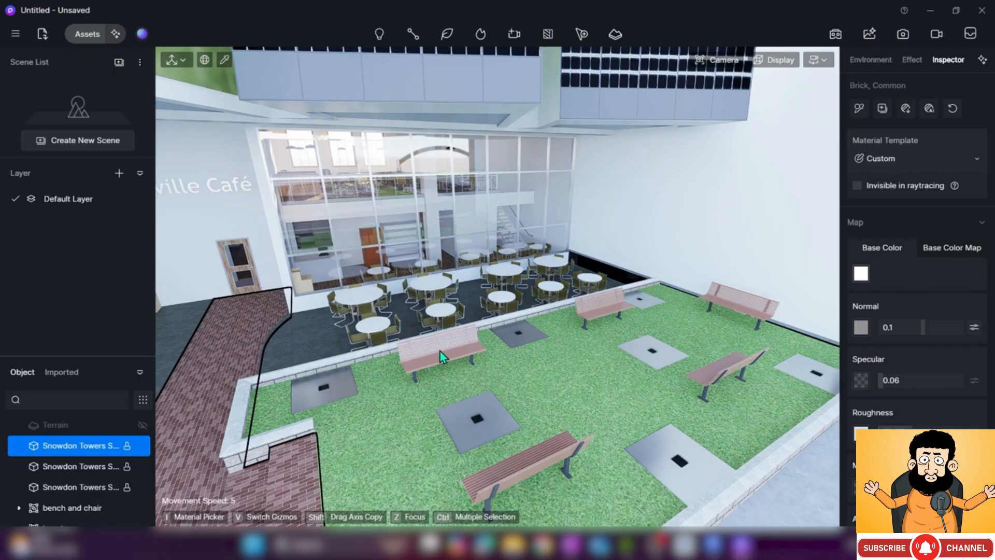
Place a quercus alba 03 broadleaf tree on the paved square beside the brick path and randomize its size
{"action": "left_click", "coordinate": [88, 34]}
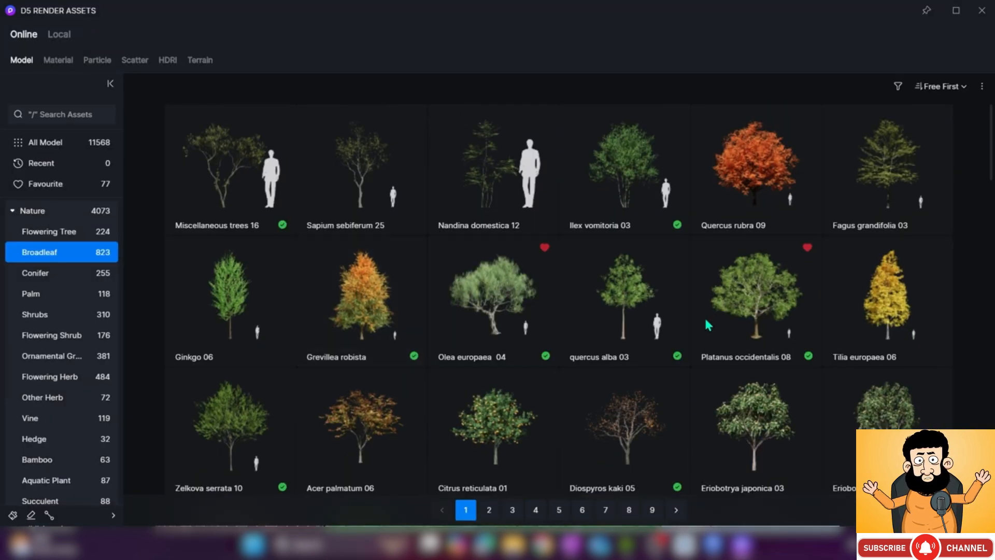
{"action": "left_click", "coordinate": [626, 314]}
{"action": "left_click", "coordinate": [983, 15]}
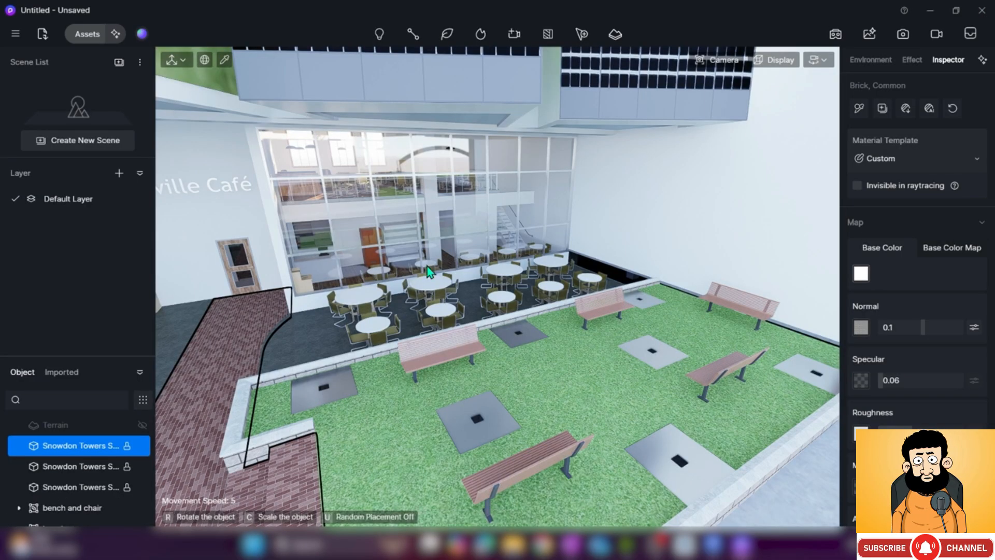
{"action": "left_click", "coordinate": [325, 398]}
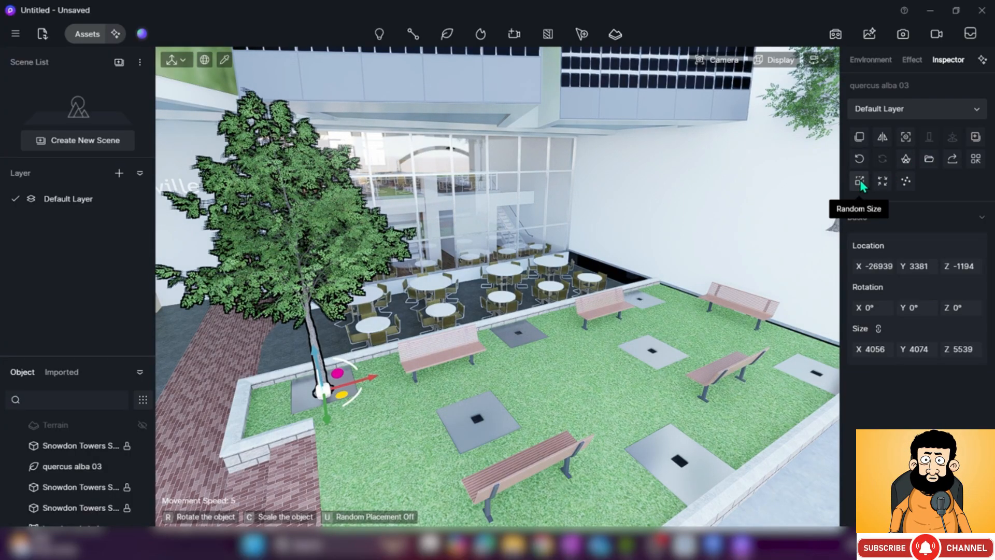
{"action": "left_click", "coordinate": [860, 183]}
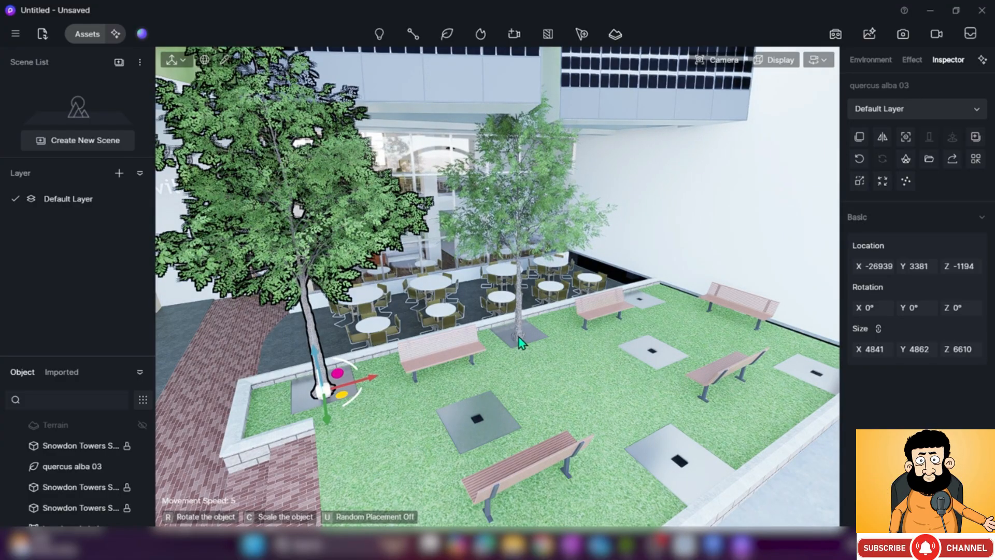
Place five more quercus alba 03 trees on the paved squares along the café side and middle of the lawn
{"action": "left_click", "coordinate": [518, 337]}
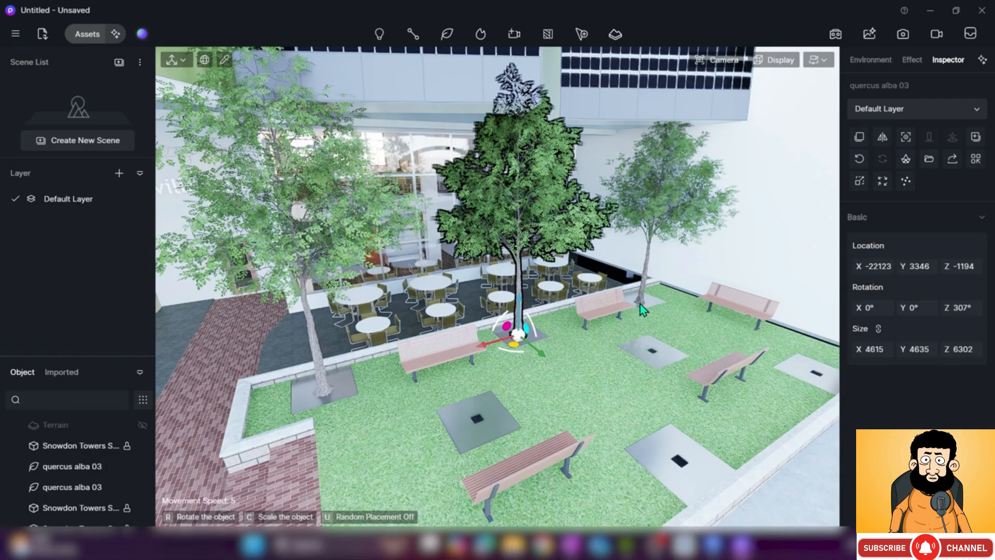
{"action": "left_click", "coordinate": [639, 302]}
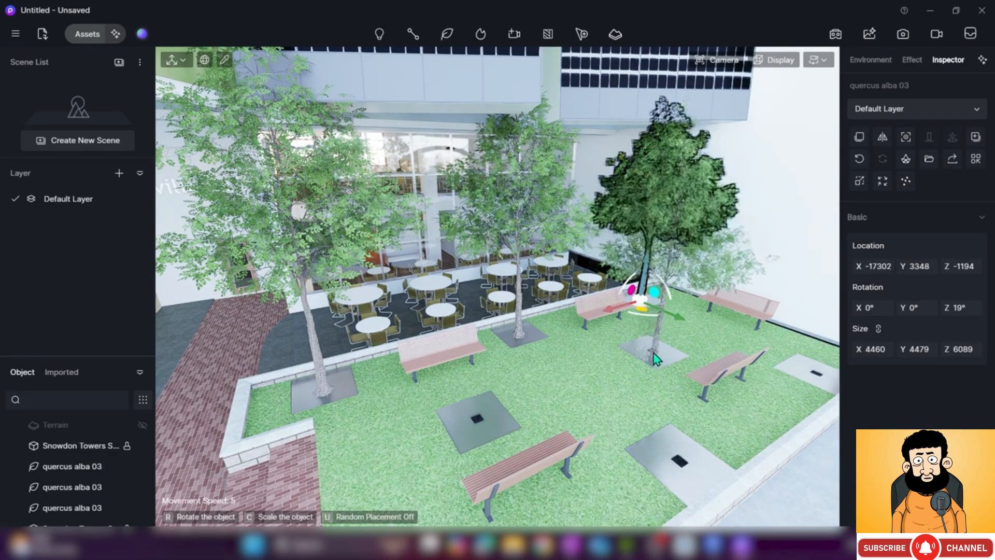
{"action": "left_click", "coordinate": [654, 352]}
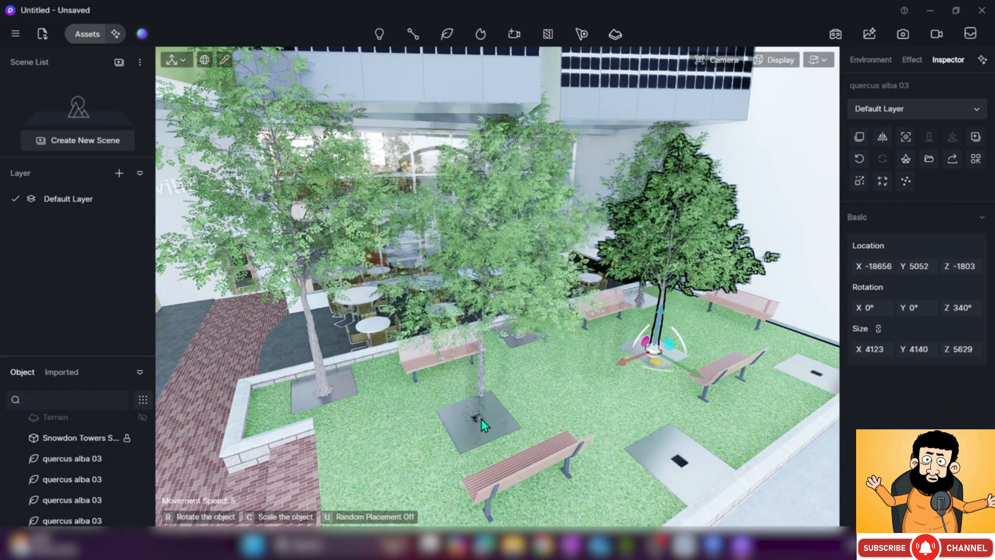
{"action": "left_click", "coordinate": [477, 427]}
{"action": "left_click", "coordinate": [678, 465]}
Add quercus alba 03 trees on the paved square by the brick column and the square behind the bench, and end placement
{"action": "right_click_drag", "start_coordinate": [549, 417], "coordinate": [567, 413]}
{"action": "key", "text": "d"}
{"action": "key", "text": "d"}
{"action": "mouse_move", "coordinate": [503, 399]}
{"action": "right_mouse_down"}
{"action": "mouse_move", "coordinate": [466, 416]}
{"action": "mouse_move", "coordinate": [487, 410]}
{"action": "right_mouse_up"}
{"action": "key", "text": "w"}
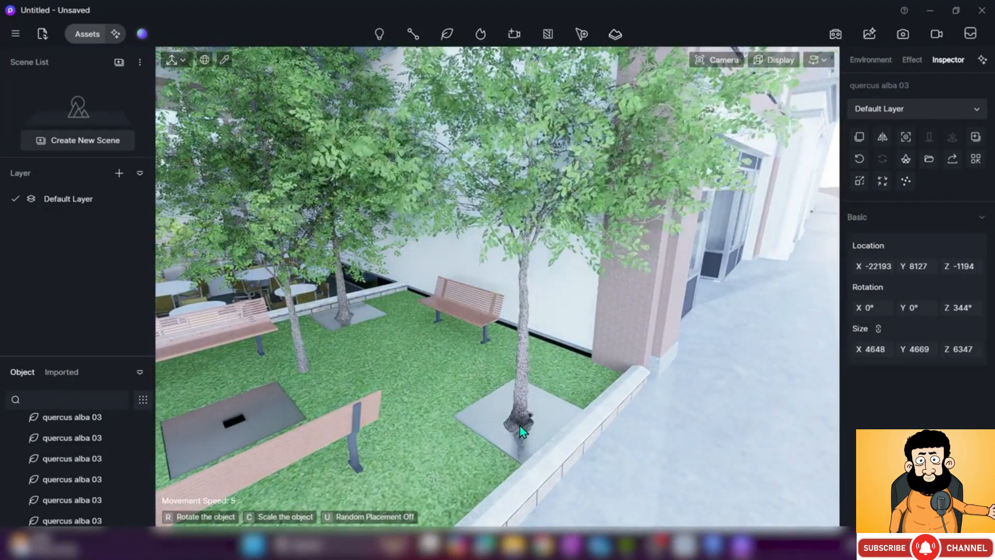
{"action": "left_click", "coordinate": [521, 424]}
{"action": "key", "text": "a"}
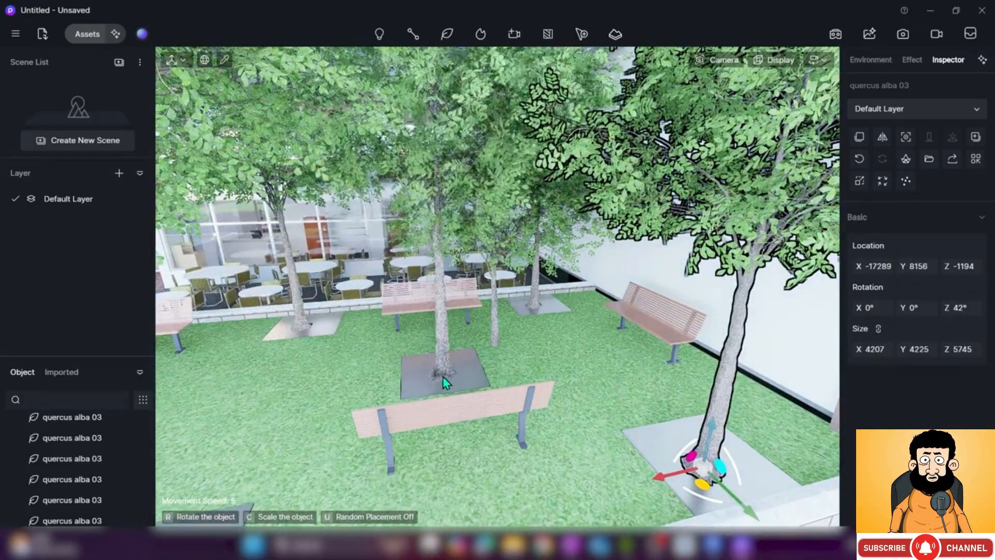
{"action": "left_click", "coordinate": [443, 374]}
{"action": "key", "text": "a"}
{"action": "key", "text": "s"}
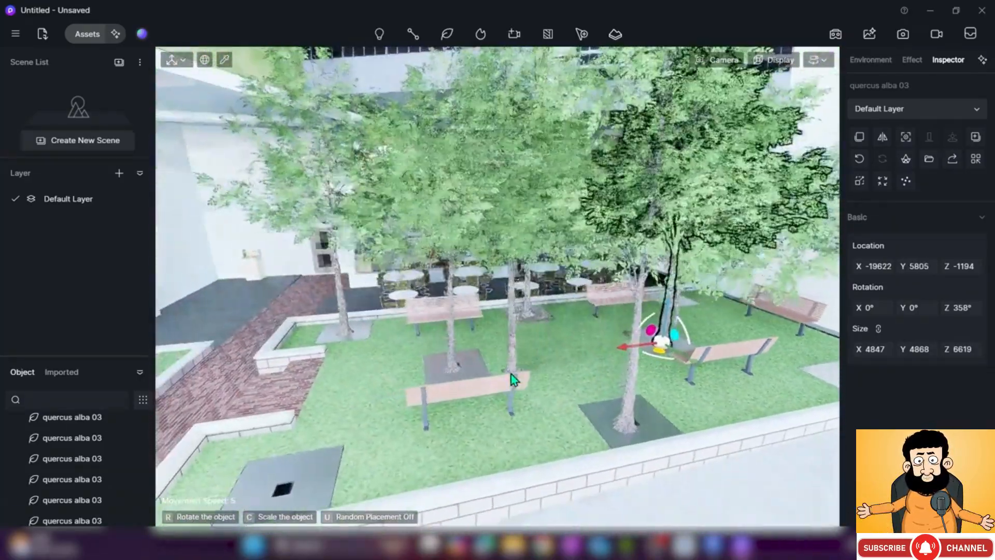
{"action": "right_click", "coordinate": [511, 374]}
{"action": "key", "text": "Escape"}
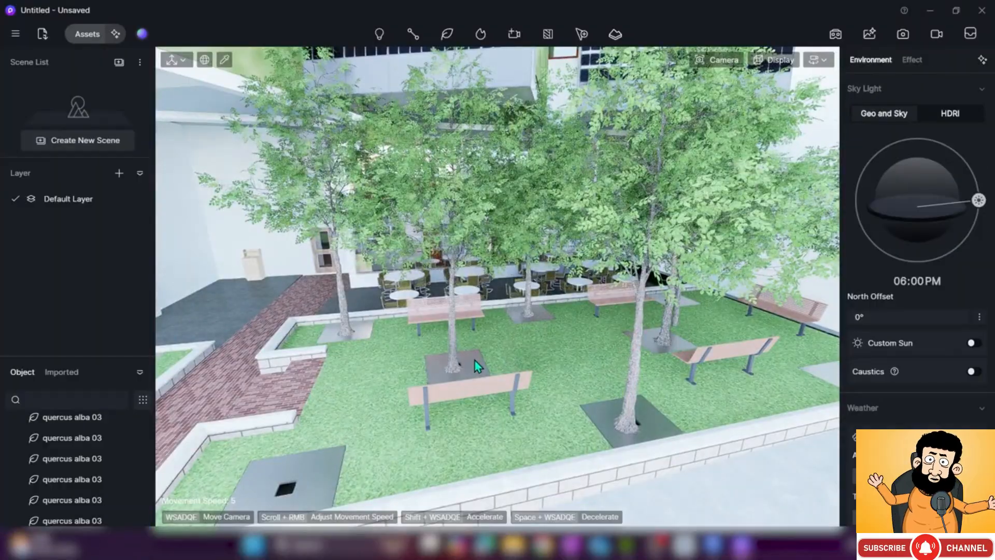
Place another quercus alba 03 tree on the empty paved square at the front corner of the lawn and deselect it
{"action": "key", "text": "a"}
{"action": "key", "text": "w"}
{"action": "right_click_drag", "start_coordinate": [520, 367], "coordinate": [616, 369]}
{"action": "key", "text": "s"}
{"action": "right_click_drag", "start_coordinate": [524, 365], "coordinate": [518, 360]}
{"action": "key", "text": "q"}
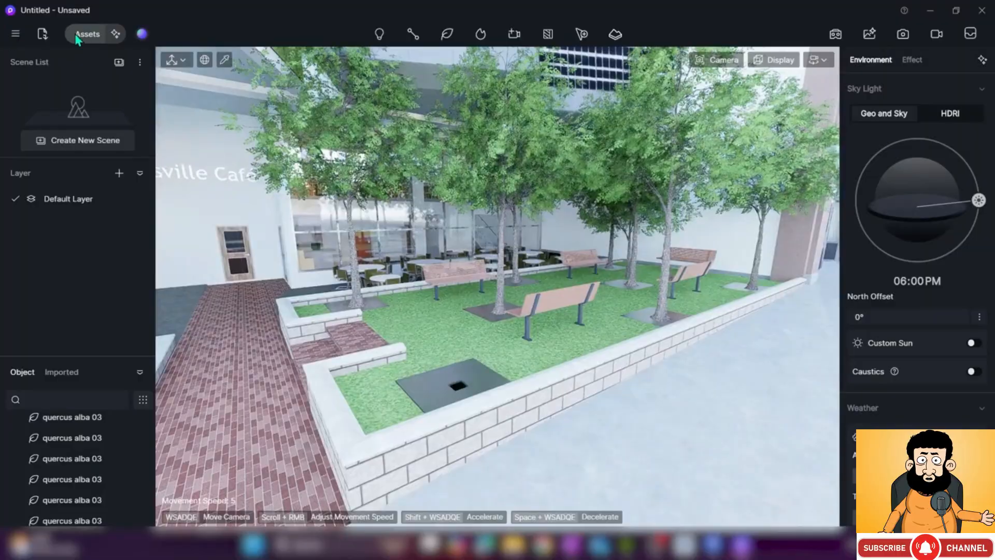
{"action": "left_click", "coordinate": [87, 34]}
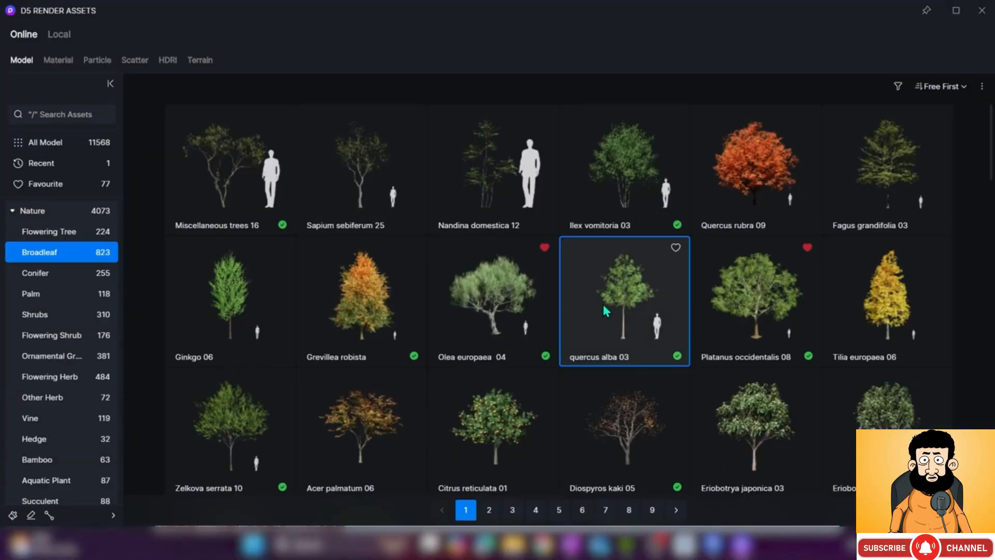
{"action": "left_click", "coordinate": [624, 295]}
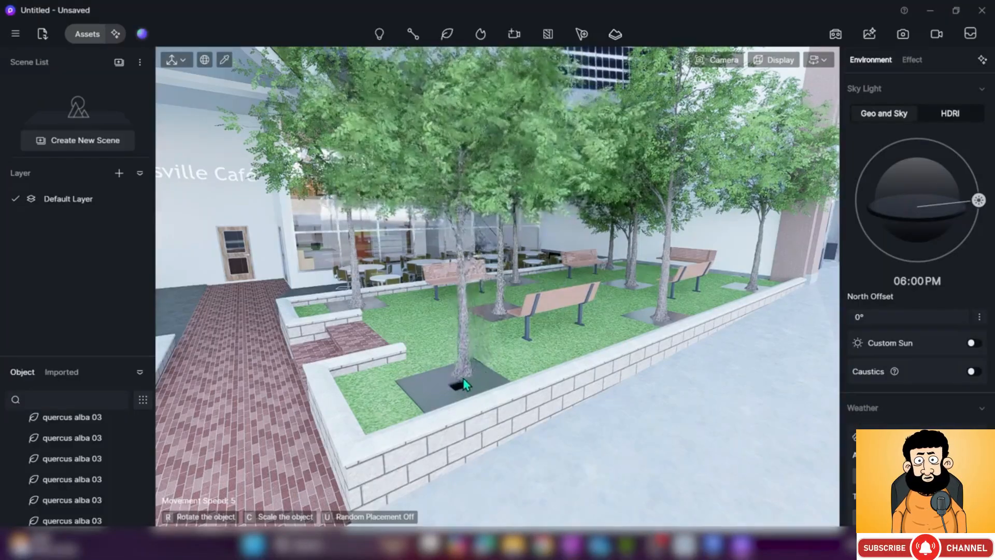
{"action": "left_click", "coordinate": [464, 387]}
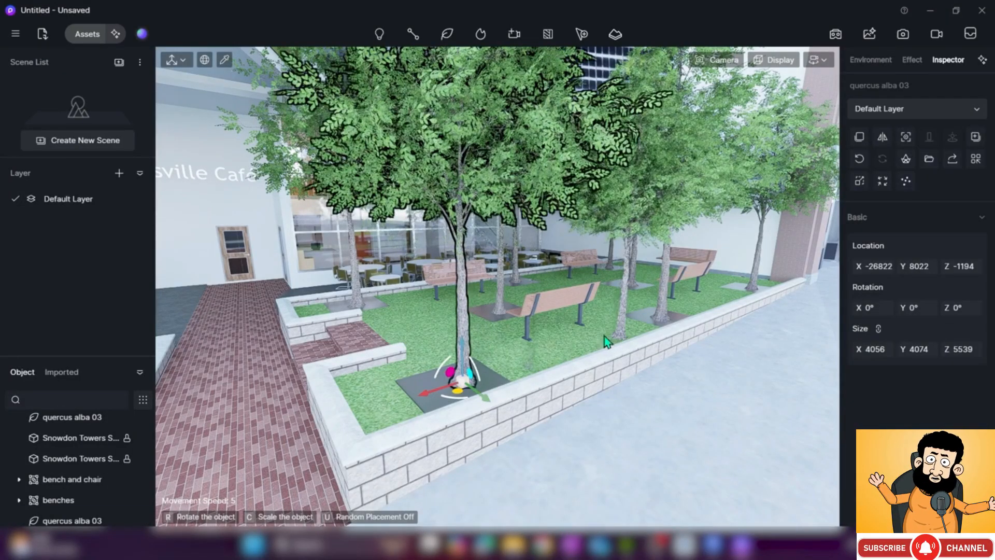
{"action": "key", "text": "Escape"}
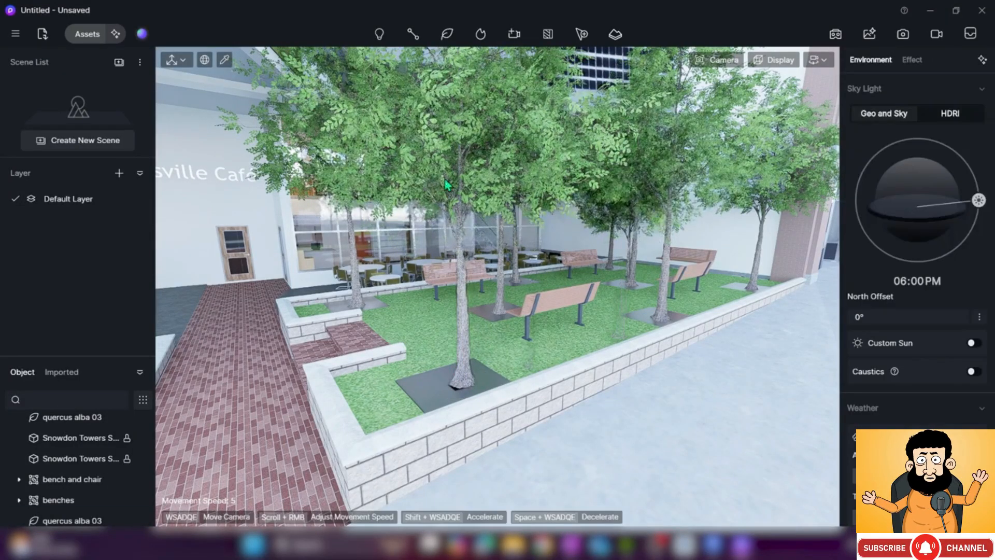
Choose Grass02 Cluster from the ornamental grass models and browse further through the model categories
{"action": "left_click", "coordinate": [92, 37]}
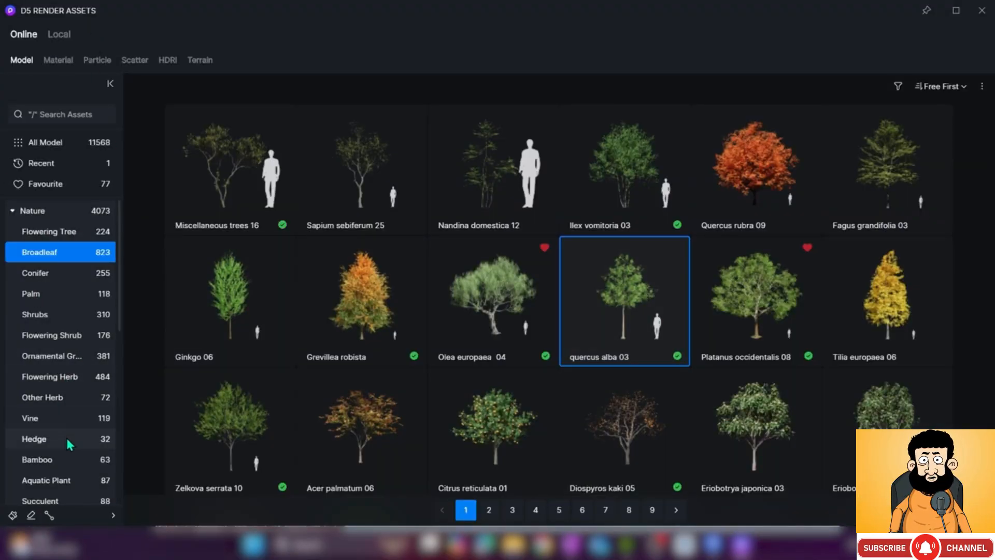
{"action": "left_click", "coordinate": [71, 363]}
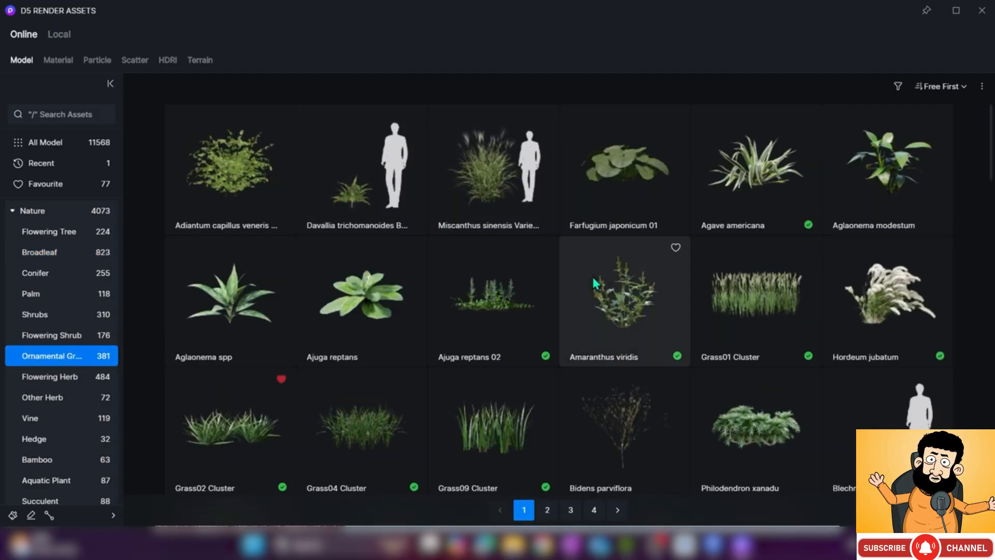
{"action": "scroll", "coordinate": [594, 282], "scroll_direction": "down", "scroll_amount": 4}
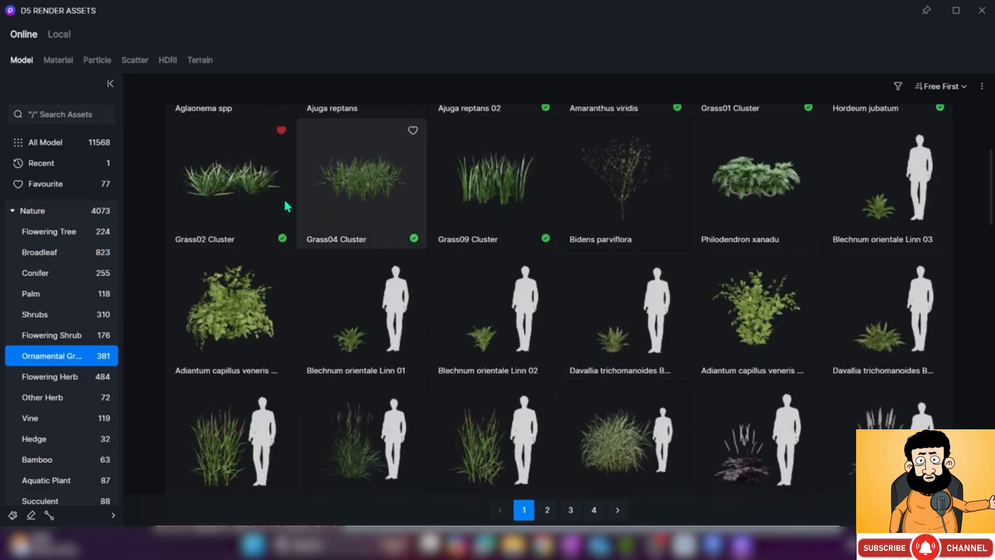
{"action": "left_click", "coordinate": [257, 202]}
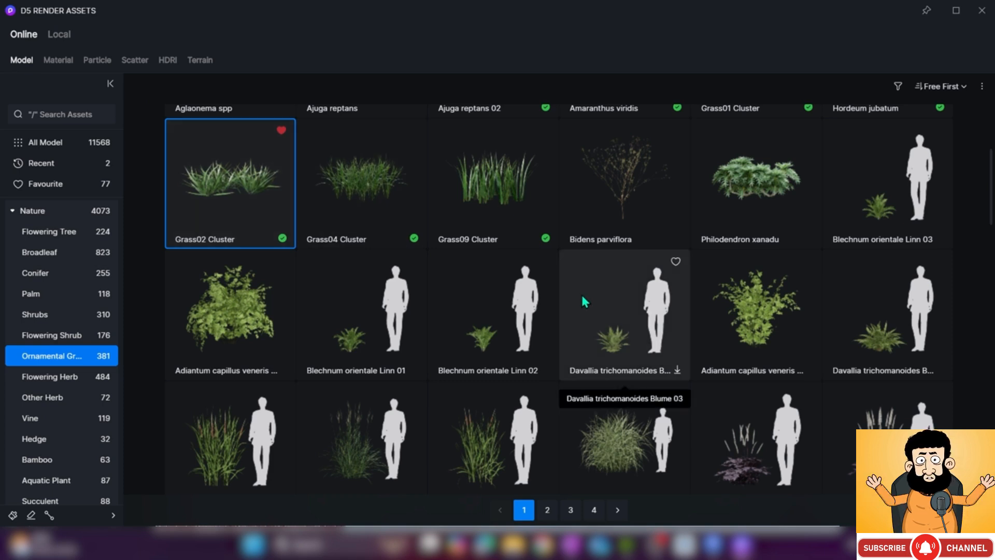
{"action": "scroll", "coordinate": [581, 294], "scroll_direction": "down", "scroll_amount": 2}
{"action": "left_click_drag", "start_coordinate": [118, 299], "coordinate": [105, 526]}
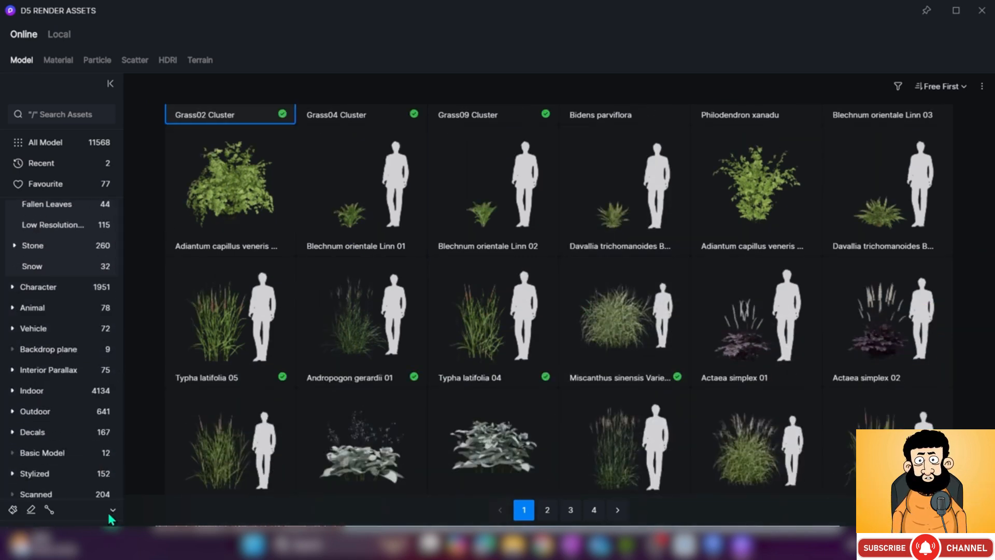
Activate the Brush tool with Grass02 Cluster selected and browse the grass and plant models for further assets to paint
{"action": "left_click", "coordinate": [12, 510]}
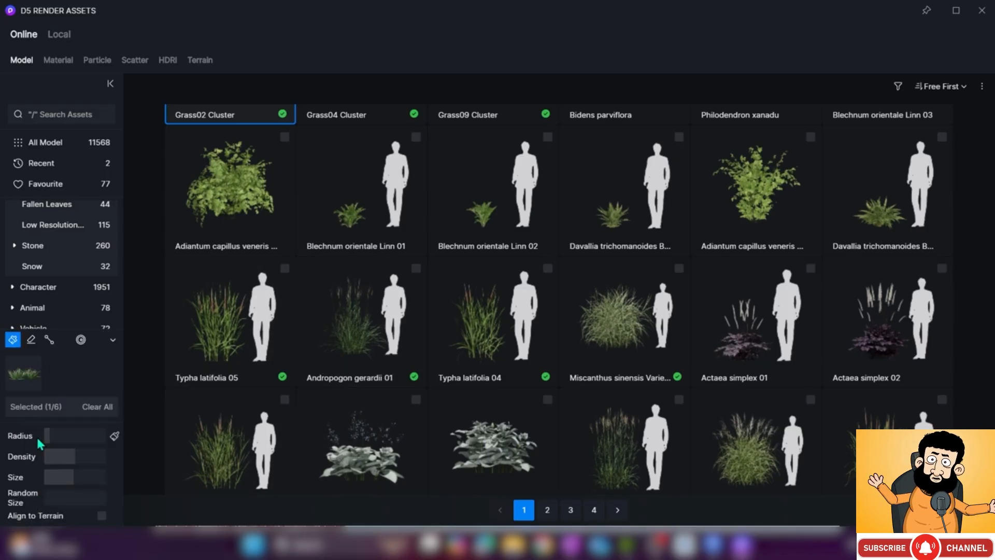
{"action": "scroll", "coordinate": [441, 249], "scroll_direction": "down", "scroll_amount": 5}
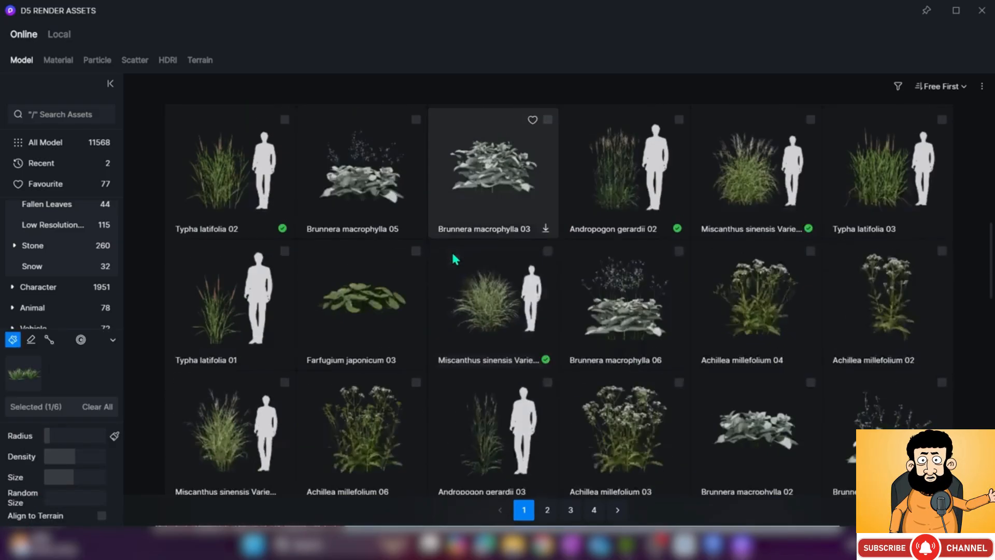
{"action": "scroll", "coordinate": [517, 244], "scroll_direction": "down", "scroll_amount": 12}
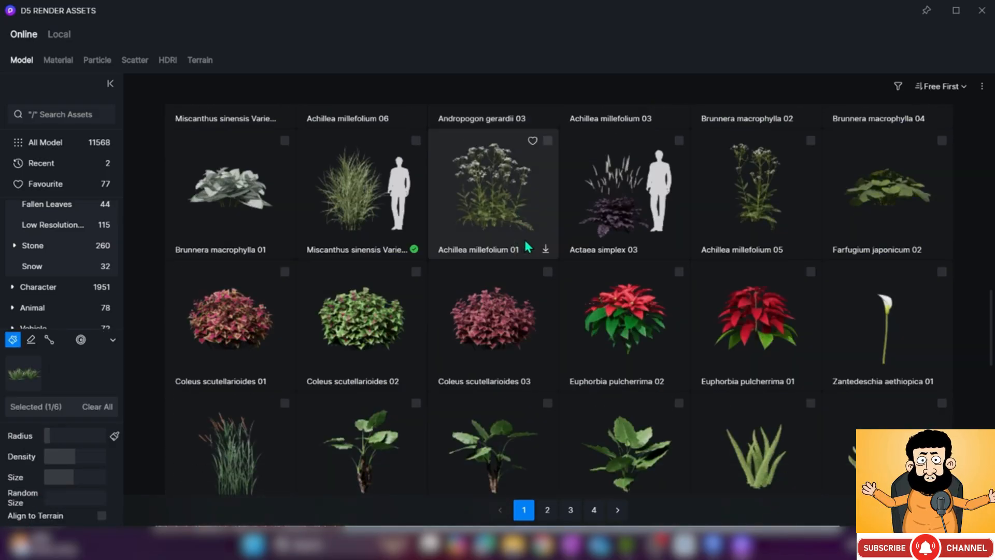
{"action": "scroll", "coordinate": [526, 234], "scroll_direction": "down", "scroll_amount": 6}
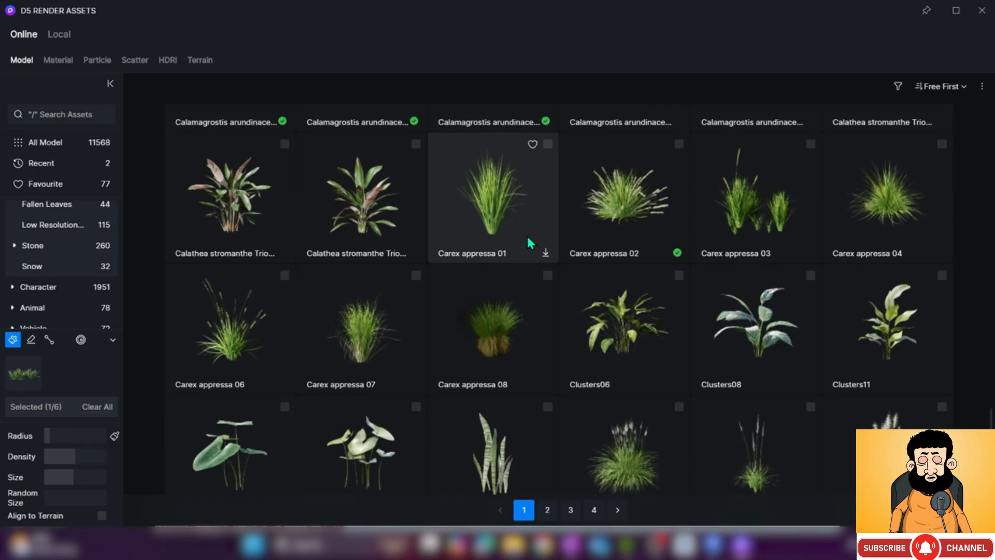
{"action": "scroll", "coordinate": [529, 231], "scroll_direction": "up", "scroll_amount": 7}
{"action": "scroll", "coordinate": [544, 237], "scroll_direction": "up", "scroll_amount": 12}
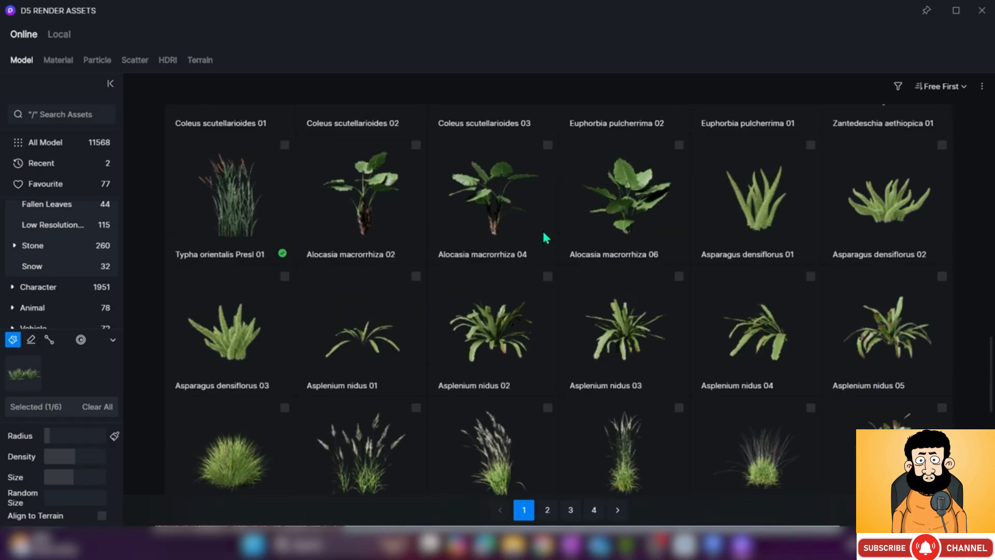
{"action": "scroll", "coordinate": [544, 236], "scroll_direction": "up", "scroll_amount": 10}
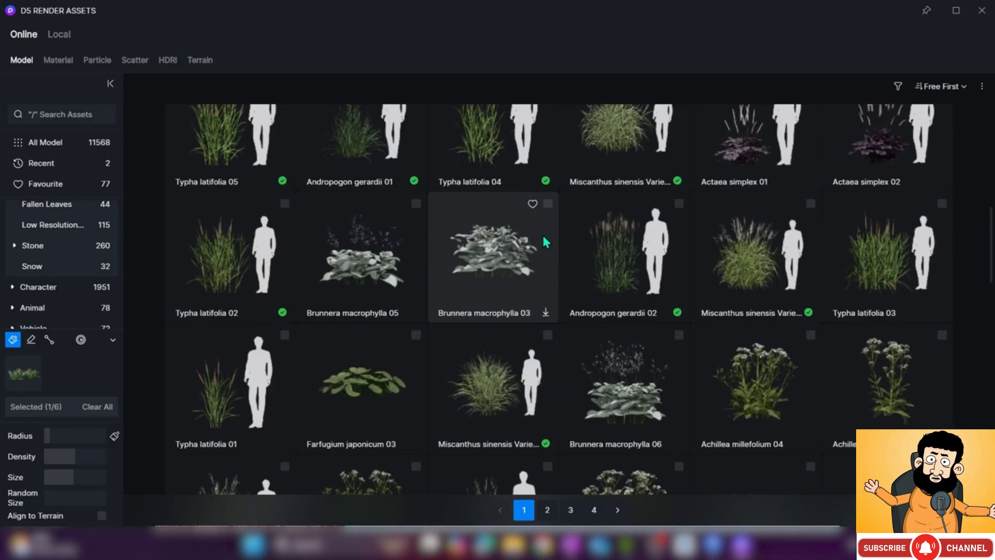
{"action": "scroll", "coordinate": [542, 237], "scroll_direction": "up", "scroll_amount": 5}
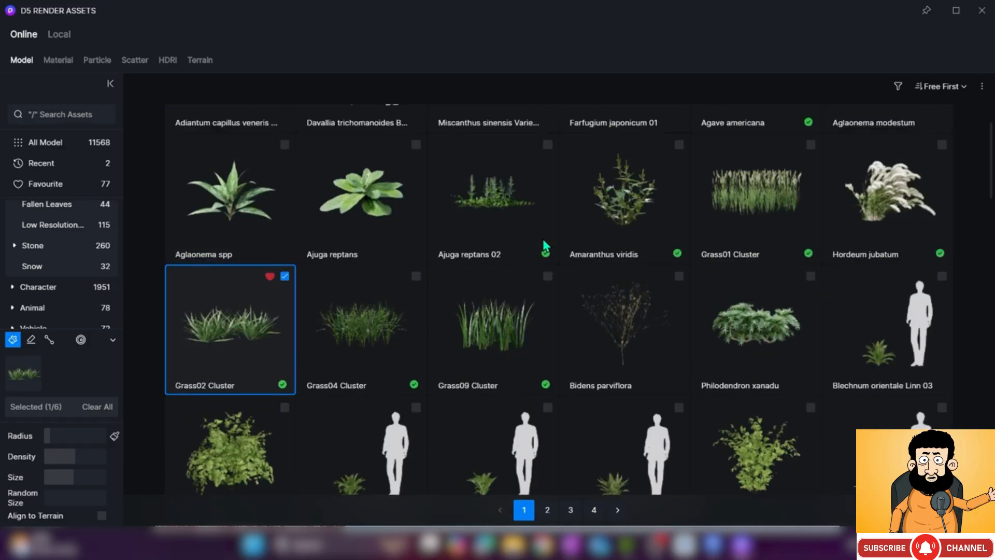
{"action": "scroll", "coordinate": [539, 246], "scroll_direction": "down", "scroll_amount": 3}
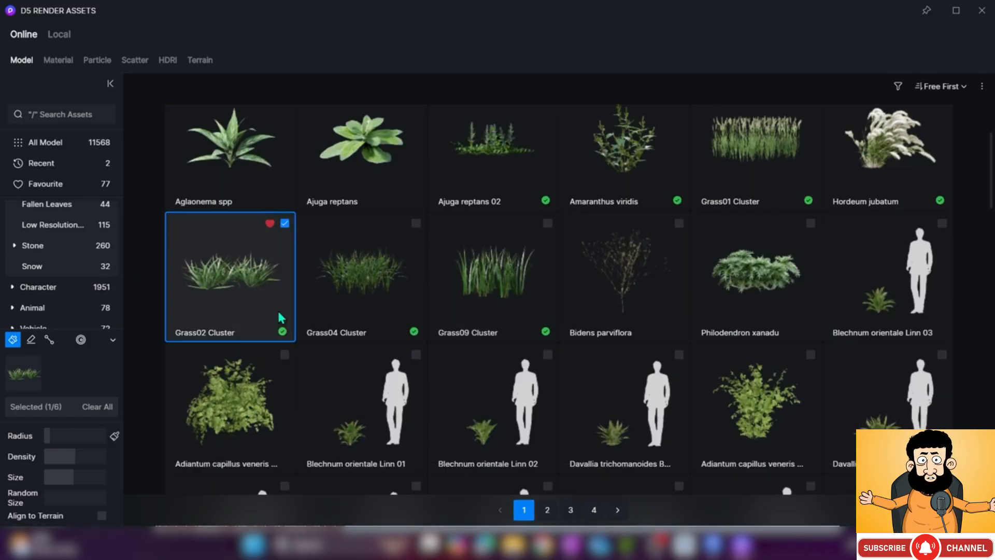
{"action": "scroll", "coordinate": [483, 321], "scroll_direction": "down", "scroll_amount": 9}
{"action": "scroll", "coordinate": [487, 327], "scroll_direction": "down", "scroll_amount": 7}
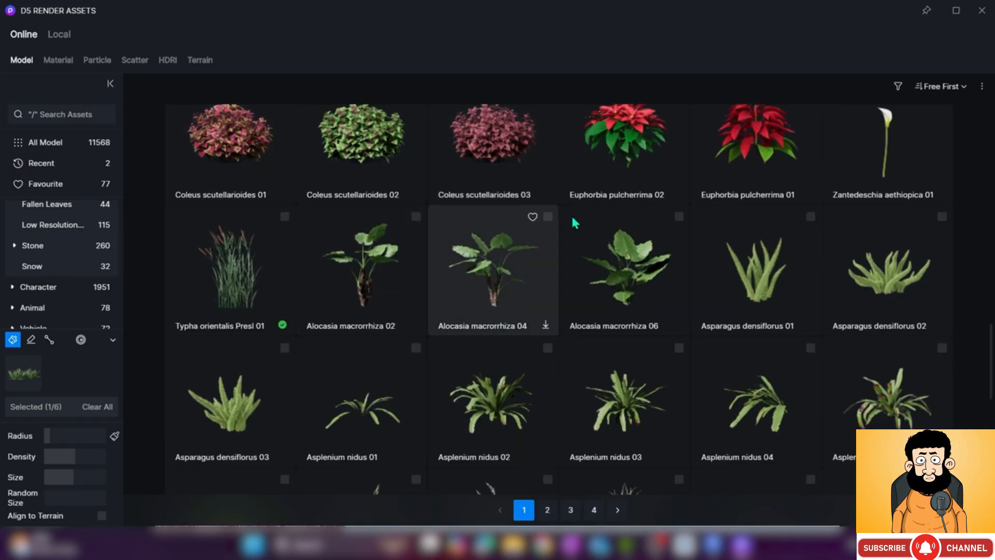
{"action": "scroll", "coordinate": [496, 194], "scroll_direction": "up", "scroll_amount": 6}
Filter the models to favourites, add Grass65 to the brush selection, and clear the filter before returning to the scene
{"action": "left_click", "coordinate": [949, 87]}
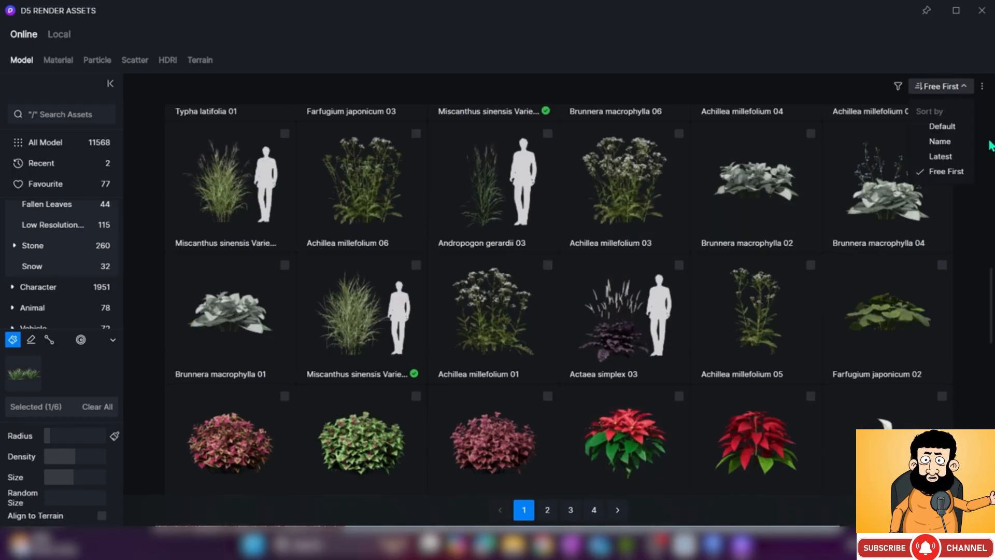
{"action": "left_click", "coordinate": [981, 148]}
{"action": "left_click", "coordinate": [898, 86]}
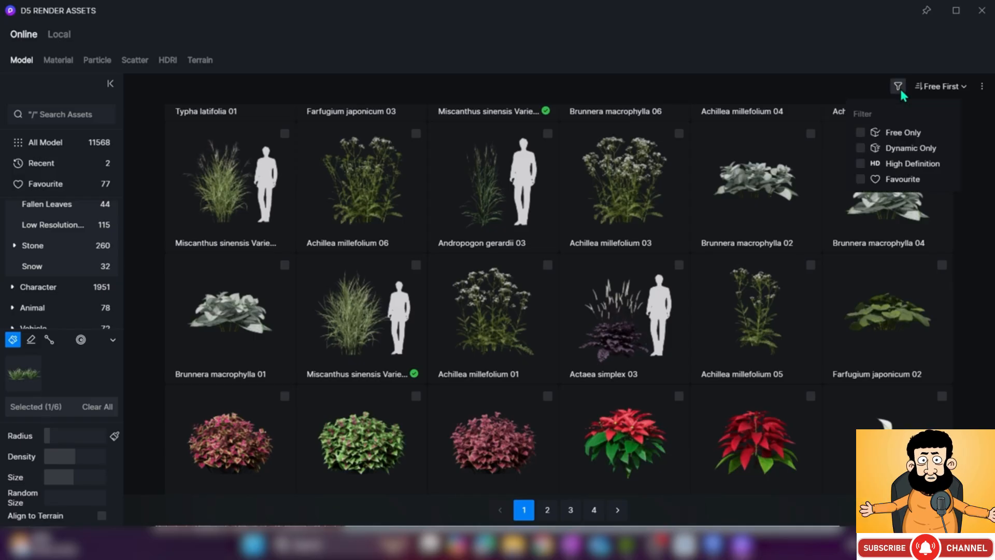
{"action": "left_click", "coordinate": [861, 180]}
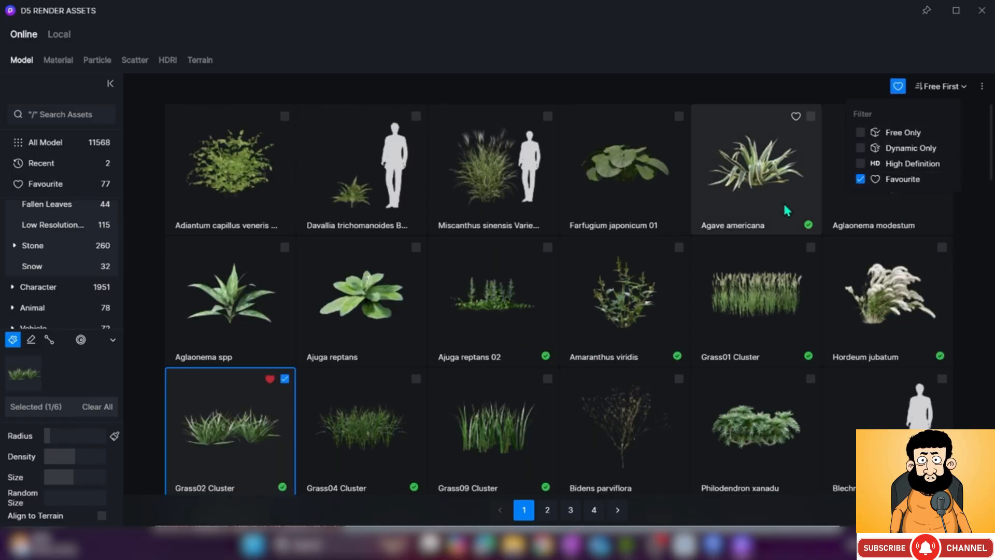
{"action": "left_click", "coordinate": [416, 117]}
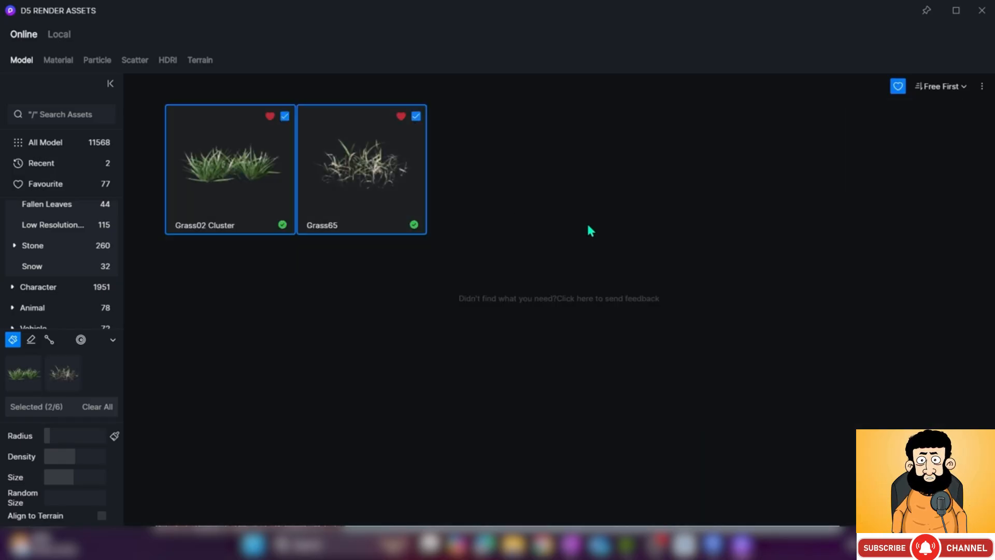
{"action": "left_click", "coordinate": [901, 91]}
{"action": "left_click", "coordinate": [861, 179]}
{"action": "left_click", "coordinate": [983, 12]}
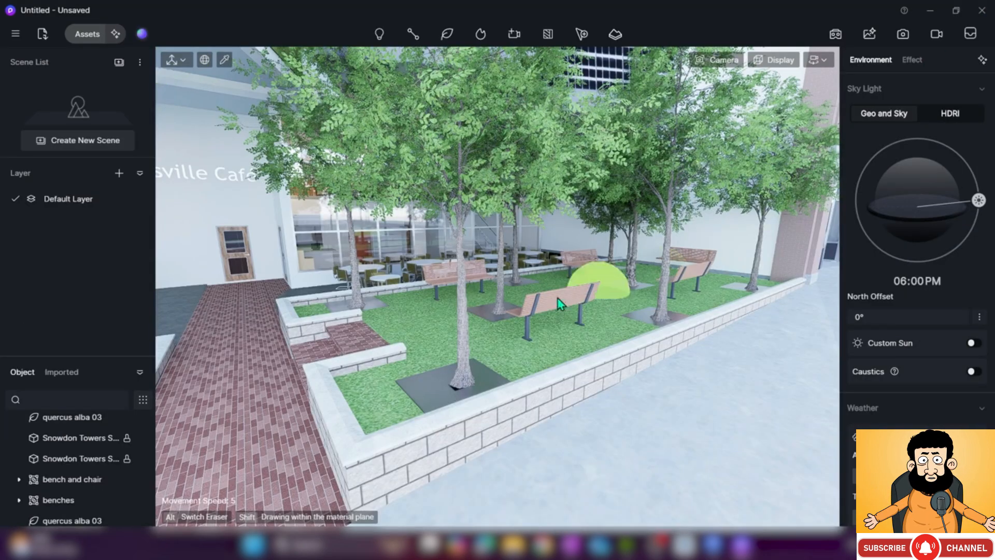
Paint the selected grass along the lawn's edge beside the low stone wall and brick path
{"action": "right_click_drag", "start_coordinate": [527, 279], "coordinate": [514, 302]}
{"action": "key", "text": "w"}
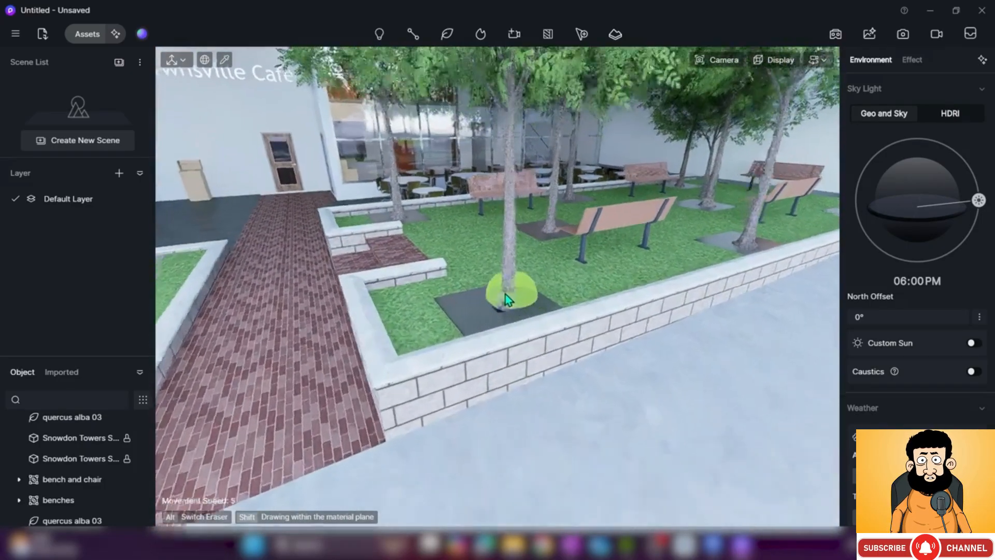
{"action": "key", "text": "a"}
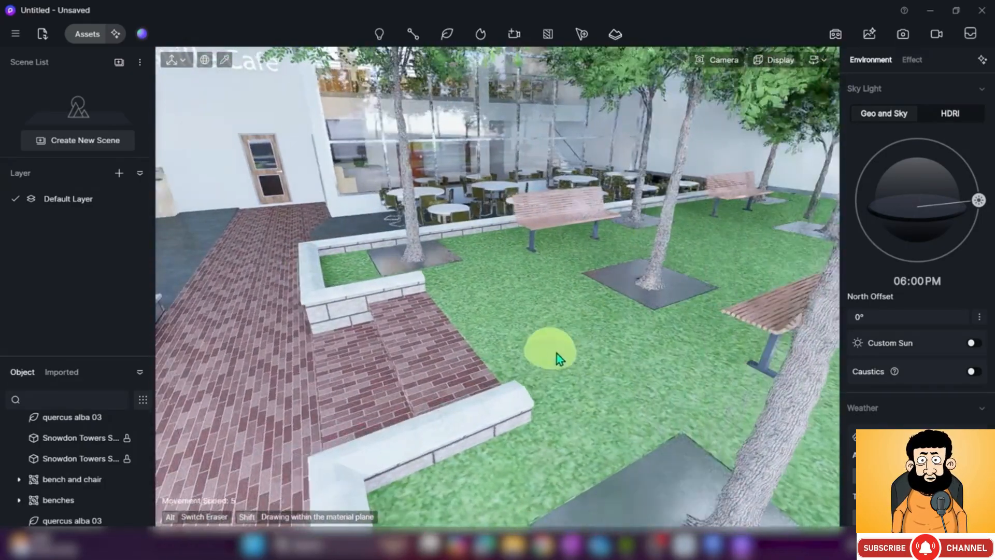
{"action": "key", "text": "s"}
{"action": "mouse_move", "coordinate": [520, 403]}
{"action": "left_mouse_down"}
{"action": "mouse_move", "coordinate": [474, 425]}
{"action": "mouse_move", "coordinate": [461, 415]}
{"action": "mouse_move", "coordinate": [500, 466]}
{"action": "mouse_move", "coordinate": [514, 448]}
{"action": "mouse_move", "coordinate": [511, 425]}
{"action": "mouse_move", "coordinate": [577, 361]}
{"action": "mouse_move", "coordinate": [521, 332]}
{"action": "mouse_move", "coordinate": [473, 288]}
{"action": "mouse_move", "coordinate": [505, 321]}
{"action": "mouse_move", "coordinate": [511, 315]}
{"action": "left_mouse_up"}
Fill the entire lawn surface around the trees and benches with the selected grass
{"action": "left_click", "coordinate": [85, 35]}
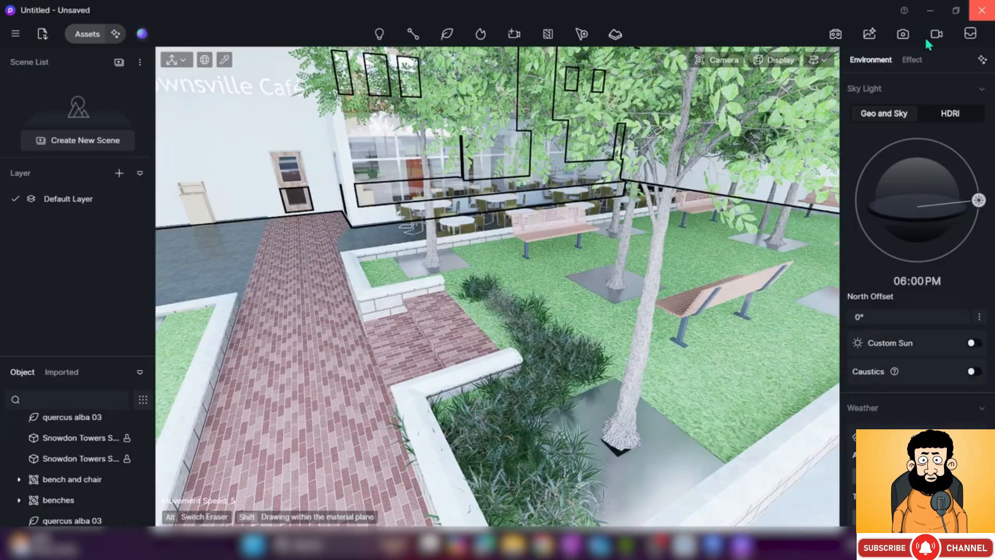
{"action": "left_click", "coordinate": [982, 11]}
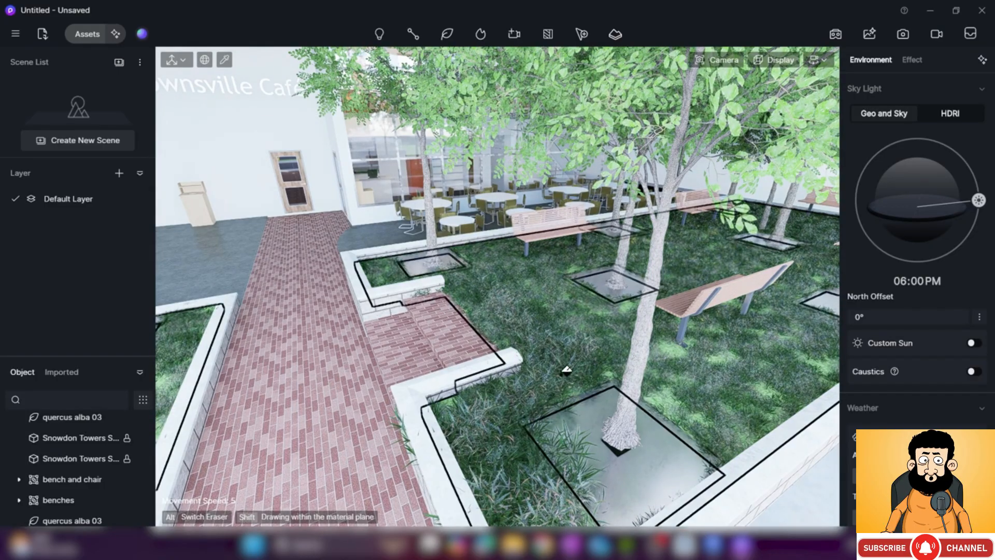
{"action": "key", "text": "Escape"}
Place the Manager 46 model from the Professionals characters on the brick path leading to the café door
{"action": "right_click_drag", "start_coordinate": [467, 362], "coordinate": [498, 390]}
{"action": "left_click", "coordinate": [504, 362]}
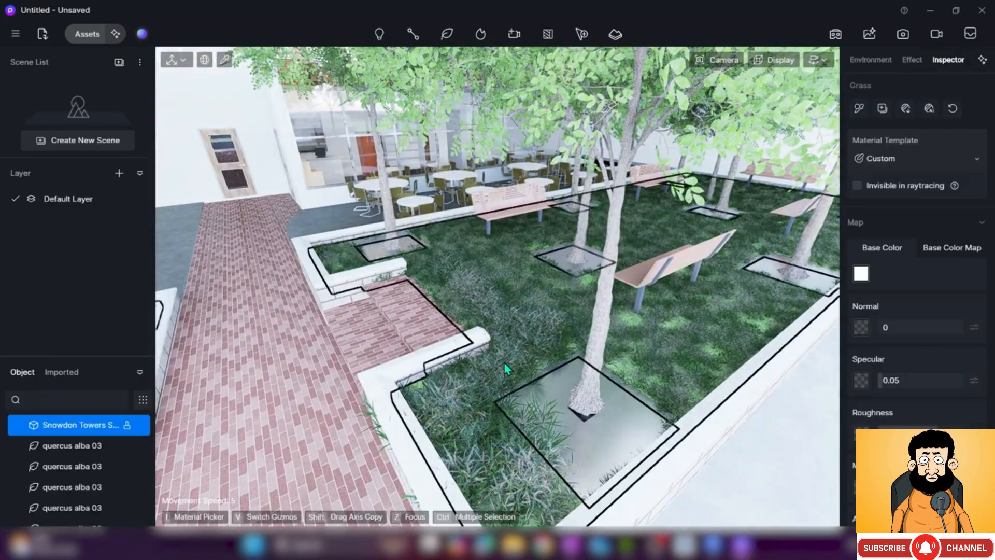
{"action": "right_click_drag", "start_coordinate": [498, 342], "coordinate": [568, 396]}
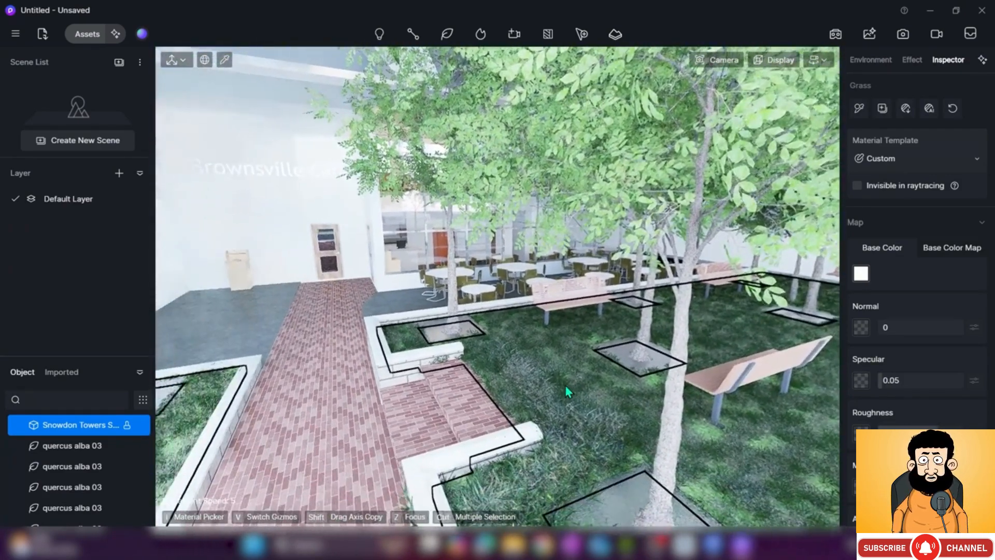
{"action": "right_click_drag", "start_coordinate": [546, 363], "coordinate": [404, 394]}
{"action": "right_click_drag", "start_coordinate": [498, 311], "coordinate": [119, 301]}
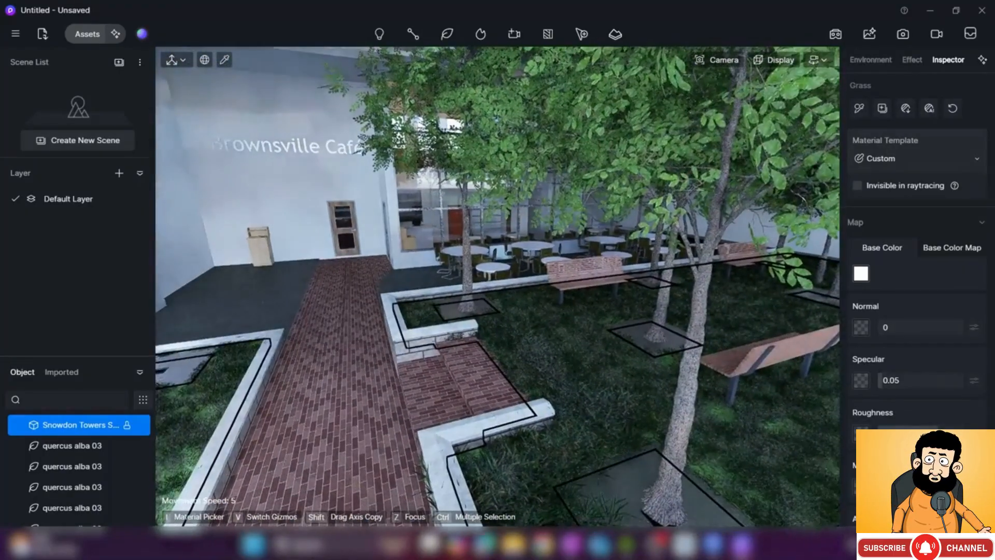
{"action": "left_click", "coordinate": [89, 38]}
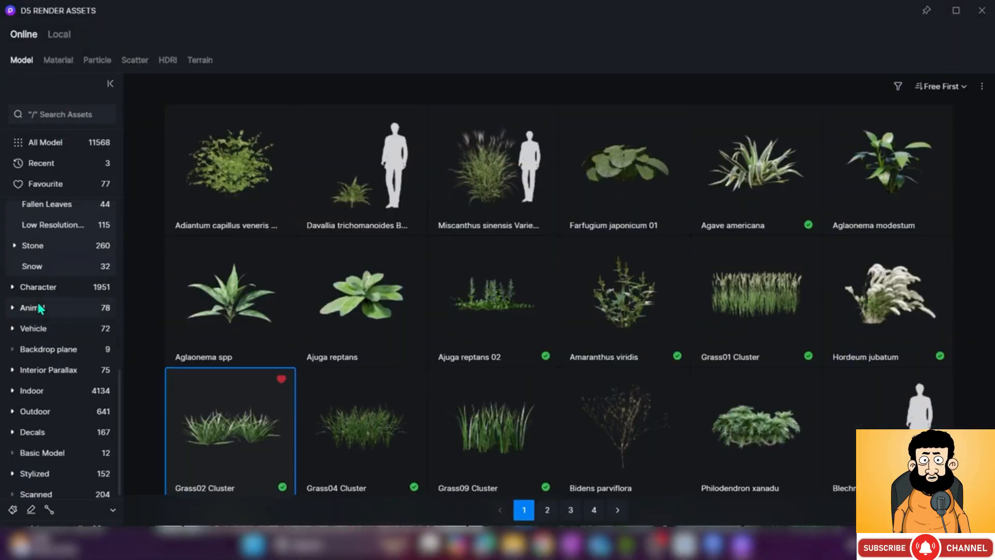
{"action": "left_click", "coordinate": [14, 293]}
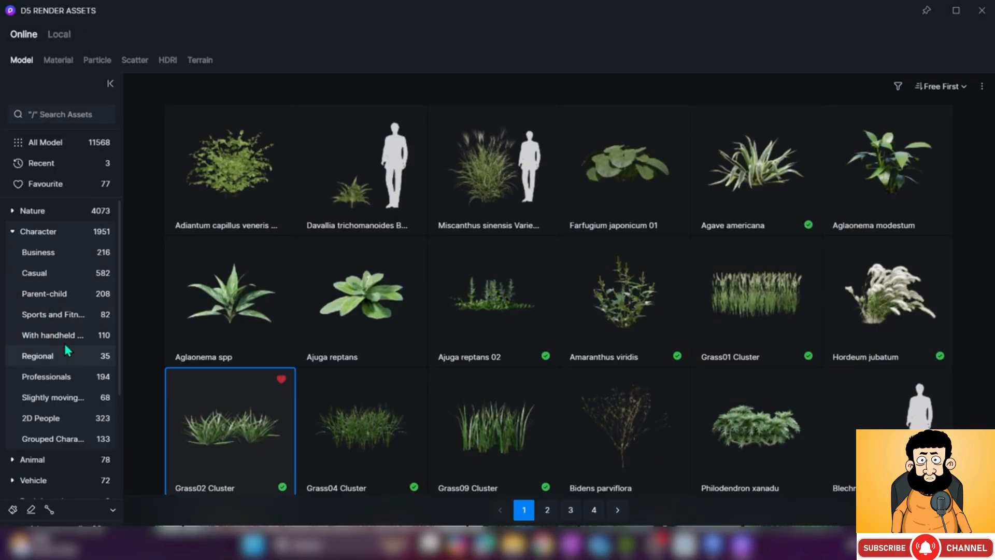
{"action": "left_click", "coordinate": [62, 381]}
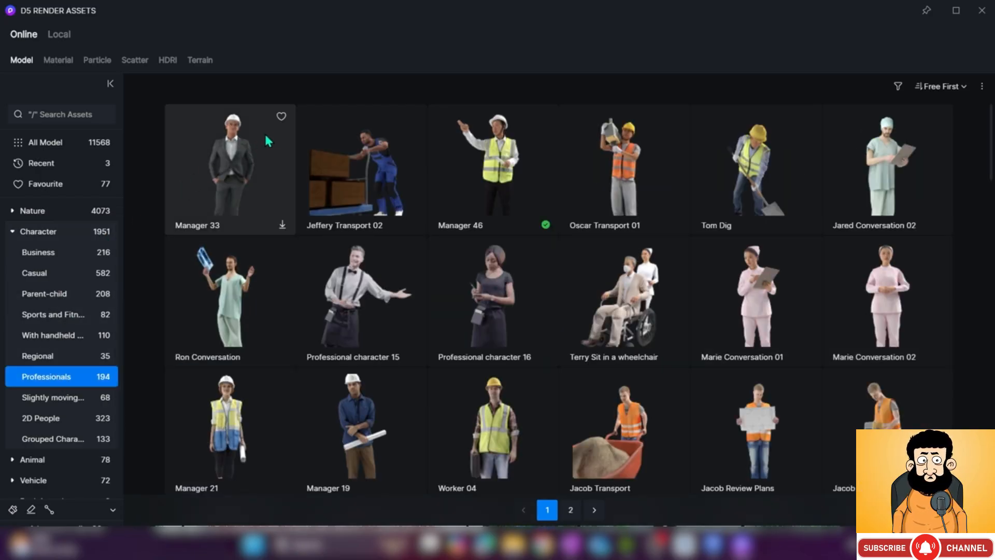
{"action": "left_click", "coordinate": [508, 165]}
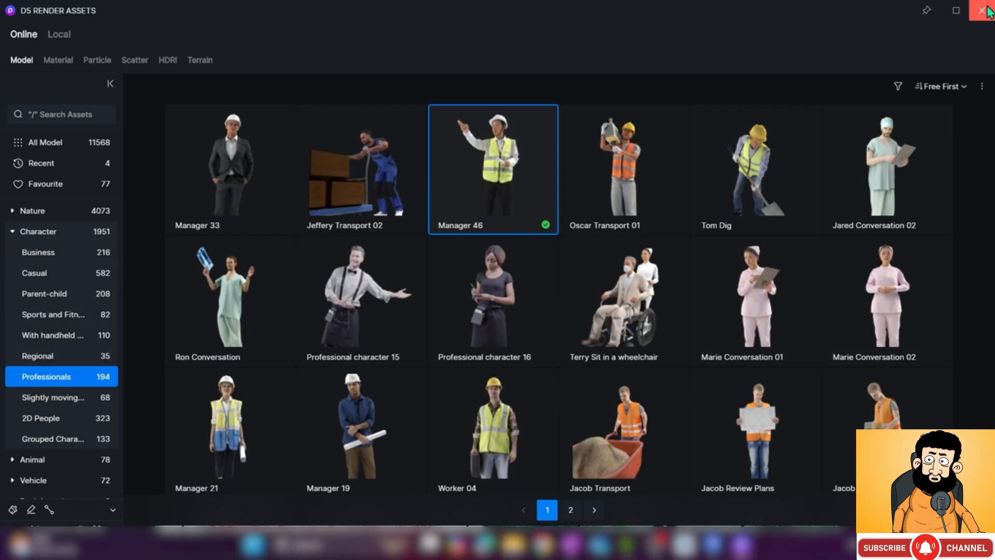
{"action": "left_click", "coordinate": [986, 7]}
{"action": "left_click", "coordinate": [311, 371]}
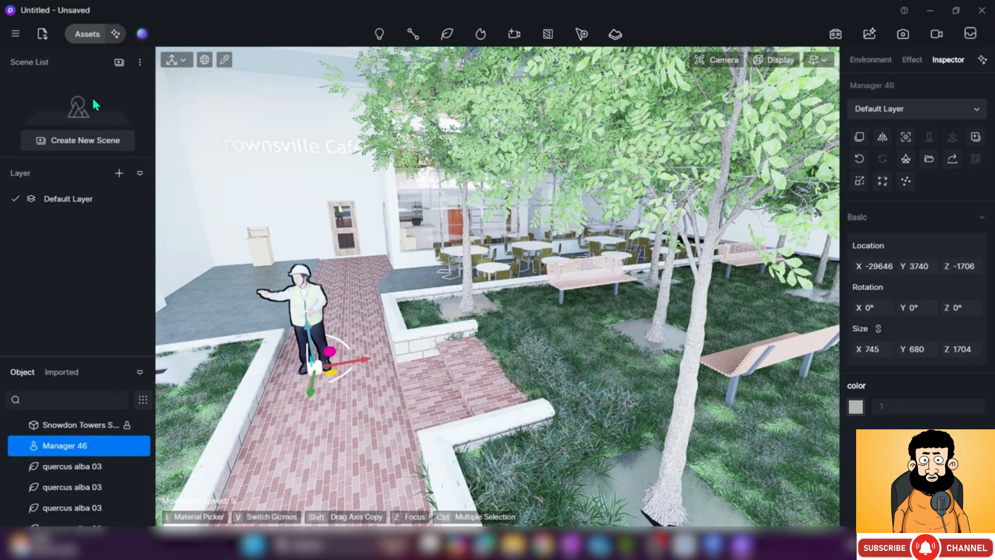
Place the Manager 36 character on the brick path beside Manager 46 and rotate it to 172° about Z to face him
{"action": "left_click", "coordinate": [82, 34]}
{"action": "scroll", "coordinate": [480, 413], "scroll_direction": "down", "scroll_amount": 2}
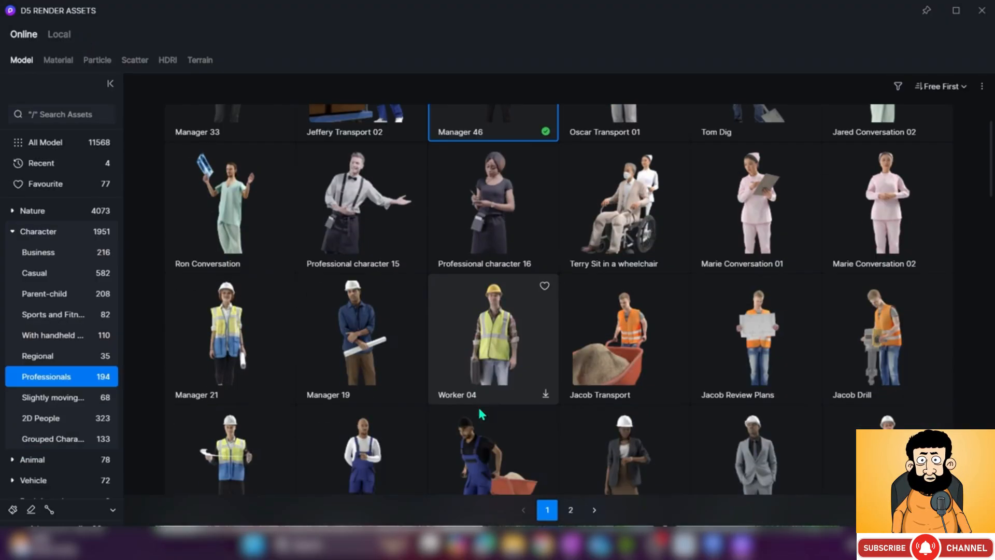
{"action": "scroll", "coordinate": [527, 334], "scroll_direction": "down", "scroll_amount": 7}
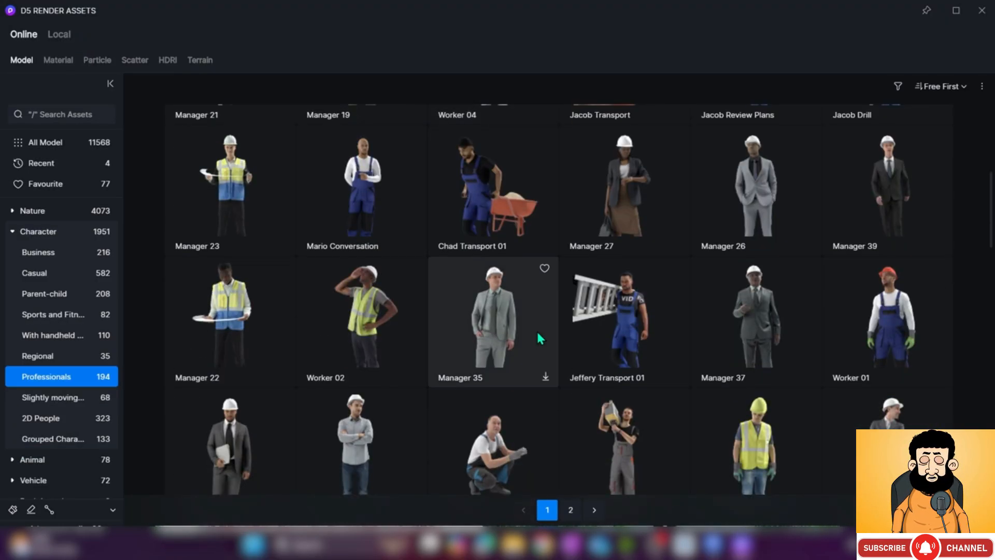
{"action": "scroll", "coordinate": [537, 333], "scroll_direction": "down", "scroll_amount": 2}
{"action": "scroll", "coordinate": [504, 332], "scroll_direction": "down", "scroll_amount": 3}
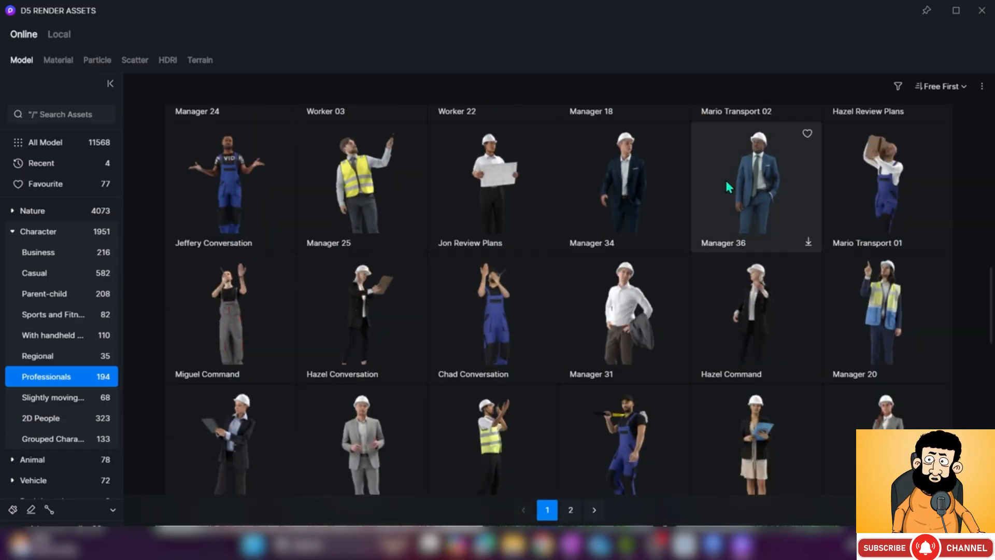
{"action": "left_click", "coordinate": [728, 186]}
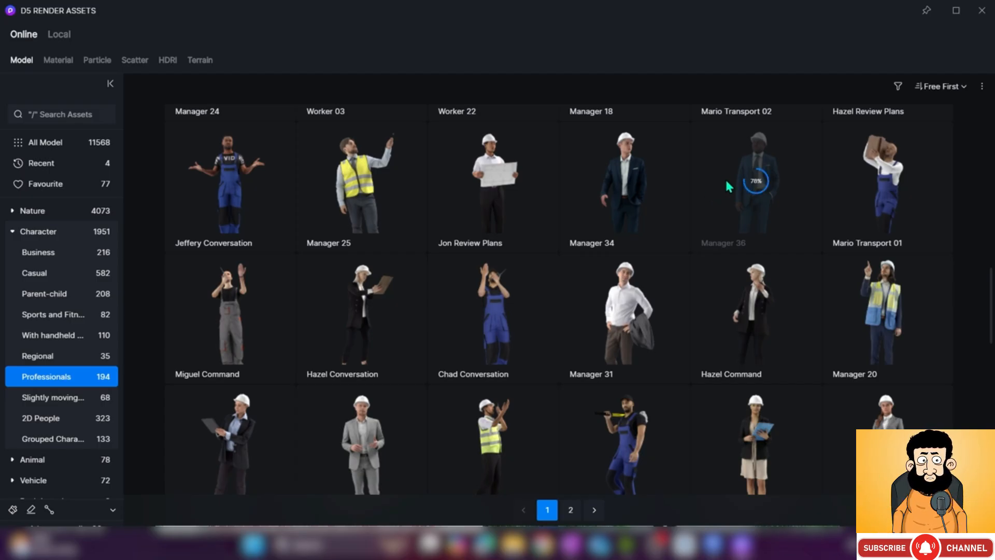
{"action": "left_click", "coordinate": [756, 177]}
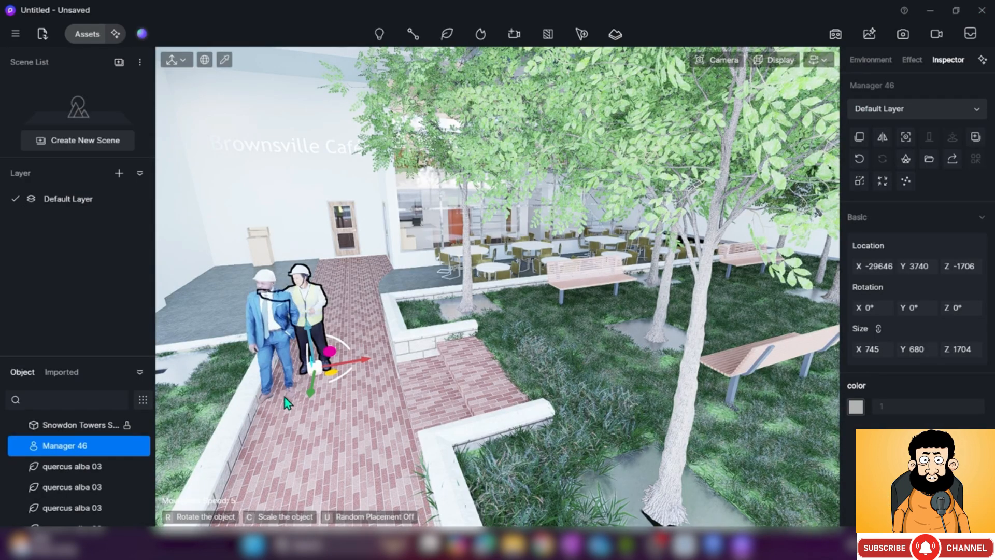
{"action": "left_click", "coordinate": [279, 437]}
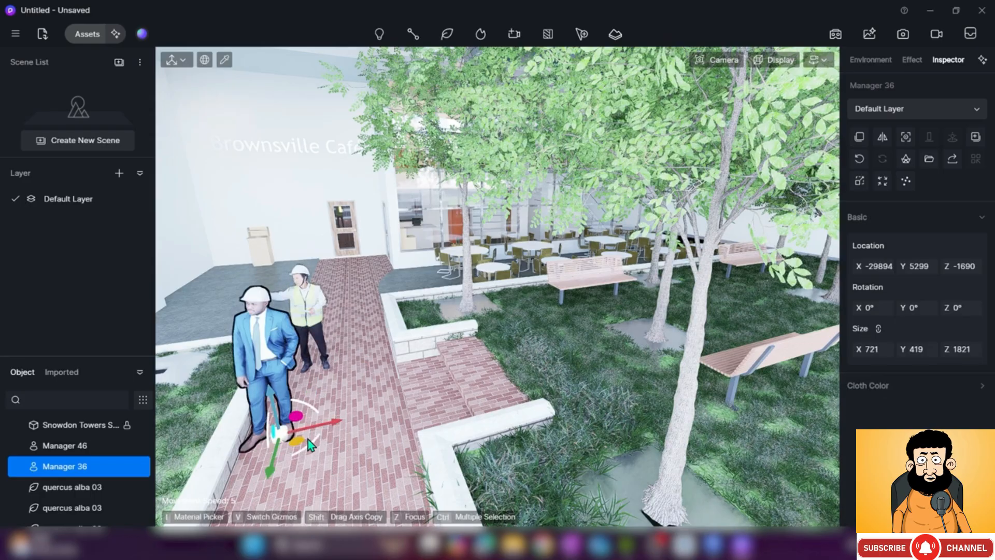
{"action": "left_click_drag", "start_coordinate": [307, 447], "coordinate": [137, 424]}
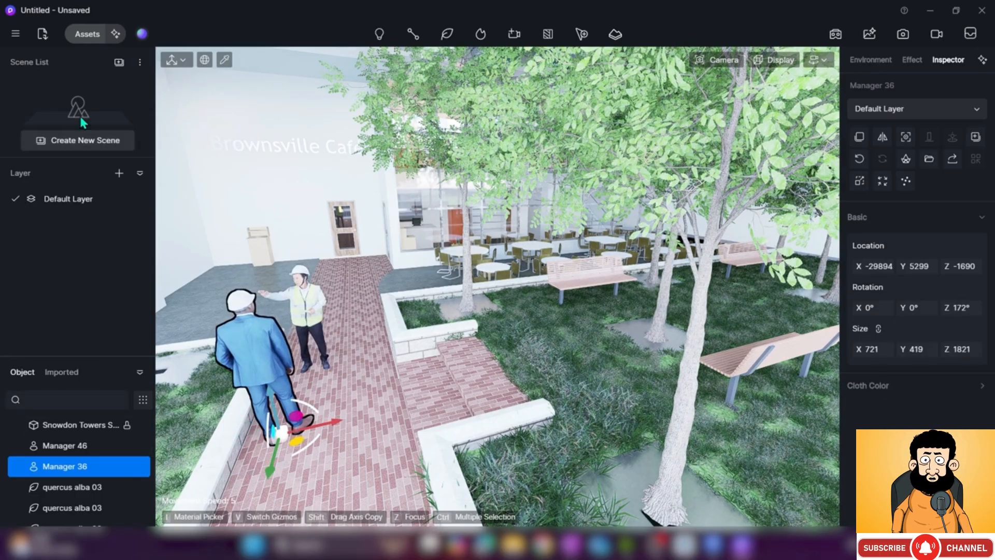
Start downloading the Couple 26 model from the Casual characters and filter the model library to Dynamic Only
{"action": "left_click", "coordinate": [84, 34]}
{"action": "left_click", "coordinate": [46, 274]}
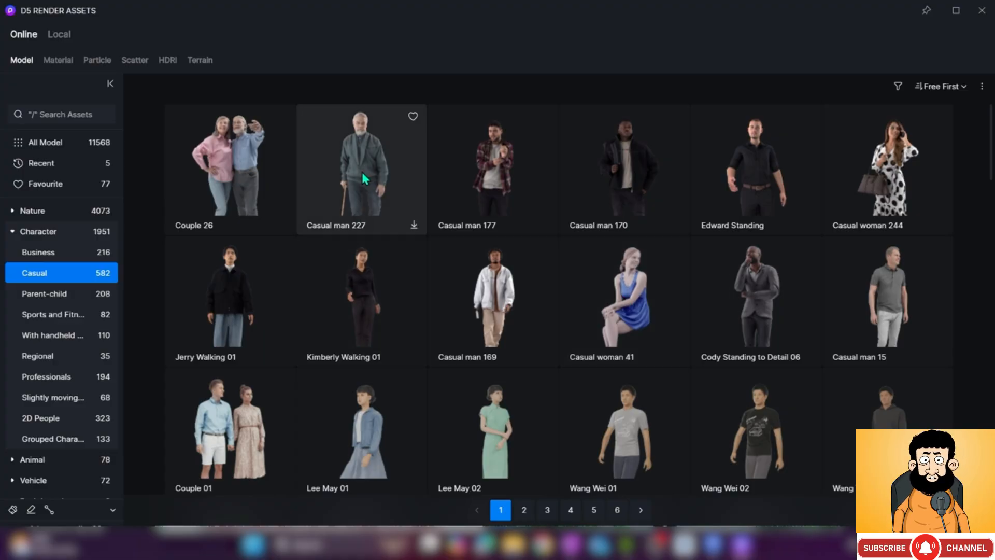
{"action": "left_click", "coordinate": [229, 166]}
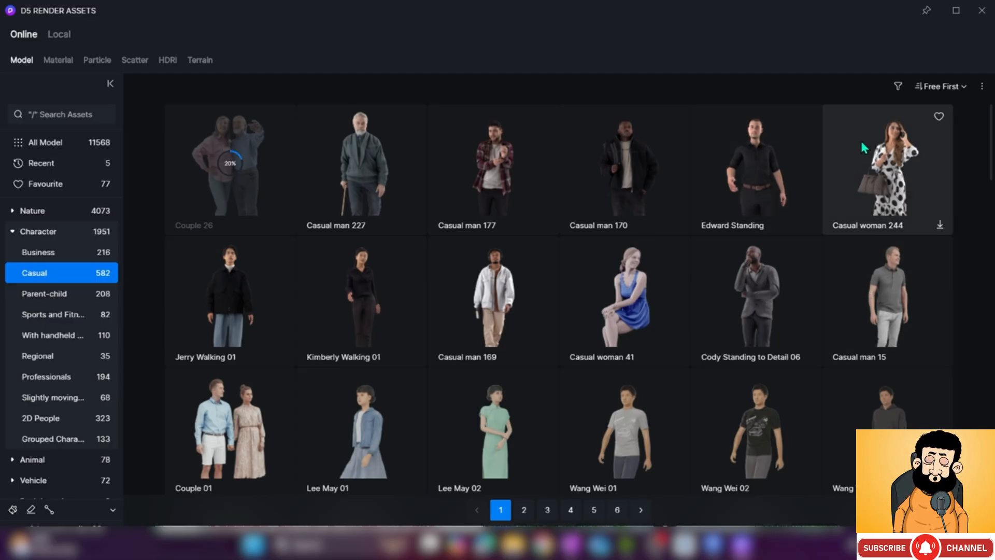
{"action": "left_click", "coordinate": [942, 87]}
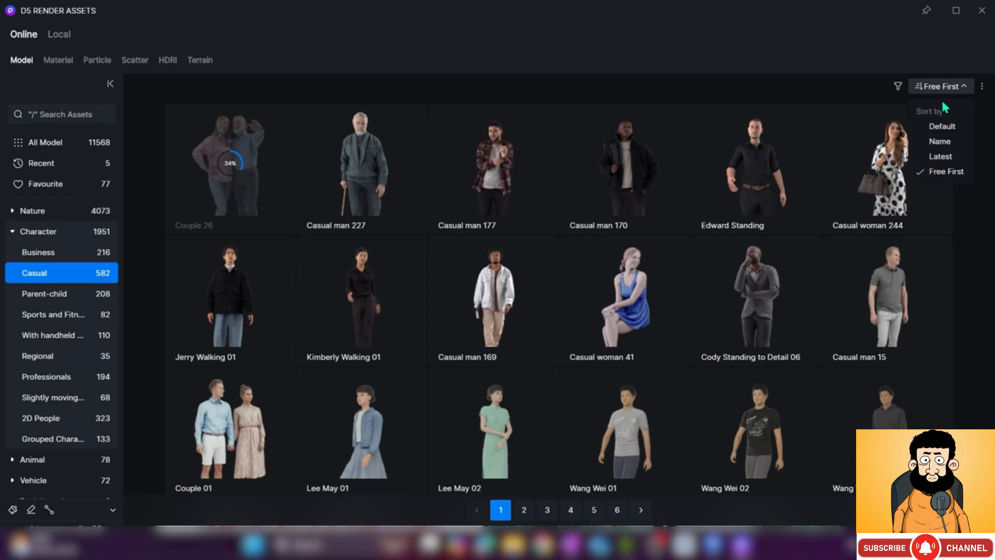
{"action": "left_click", "coordinate": [895, 86]}
{"action": "left_click", "coordinate": [860, 148]}
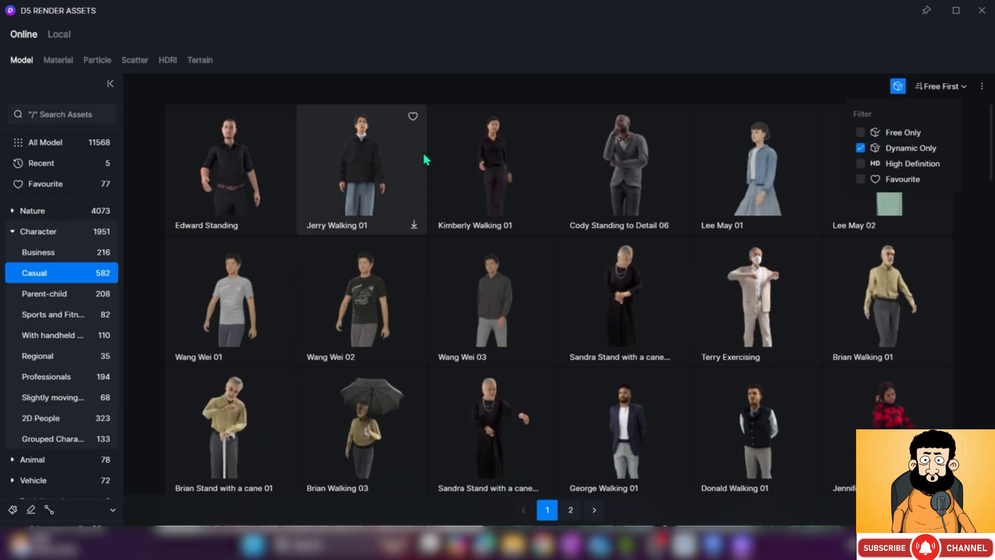
Place the Cody Standing to Detail 06 character on the paving at the far end of the brick path, beside the café tables
{"action": "left_click", "coordinate": [644, 187]}
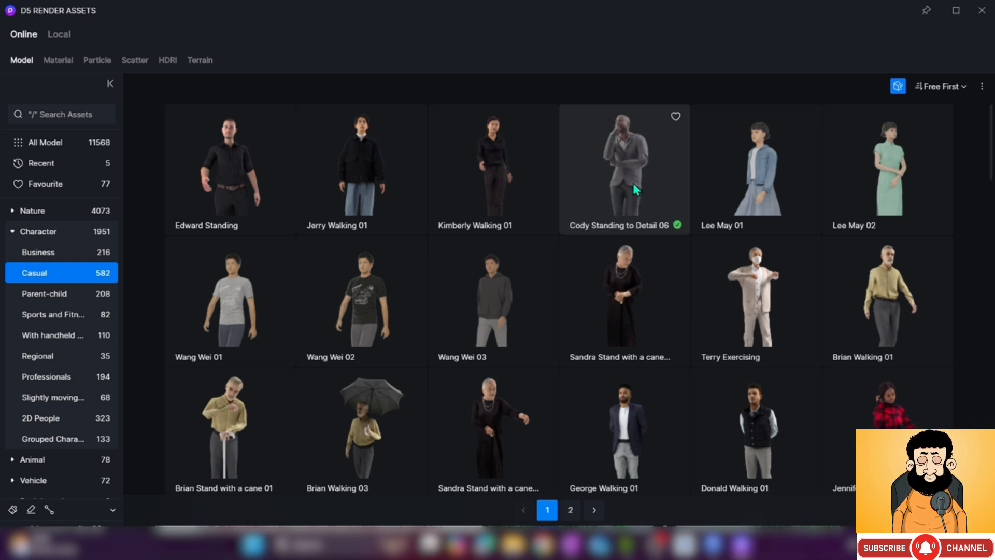
{"action": "left_click", "coordinate": [982, 10]}
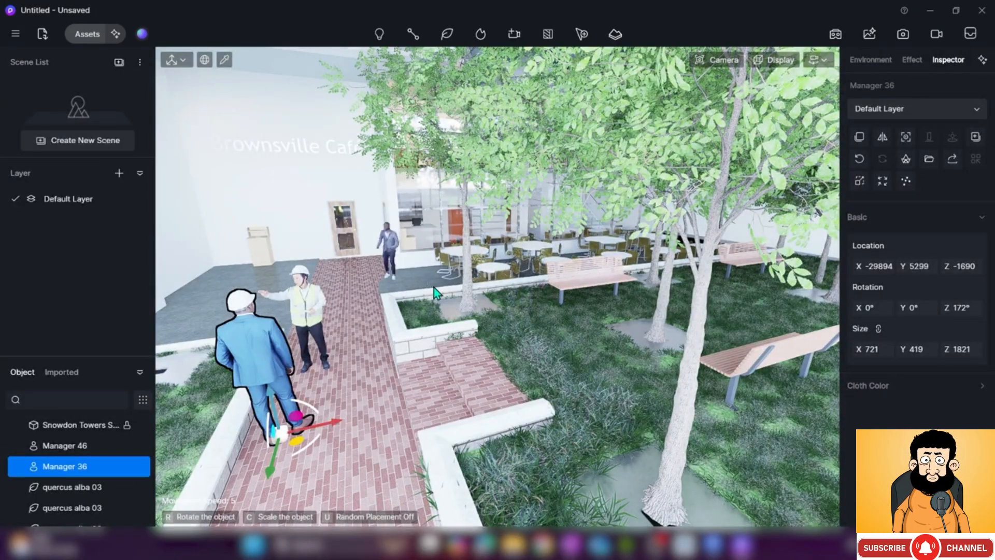
{"action": "left_click", "coordinate": [416, 282]}
{"action": "left_click", "coordinate": [87, 34]}
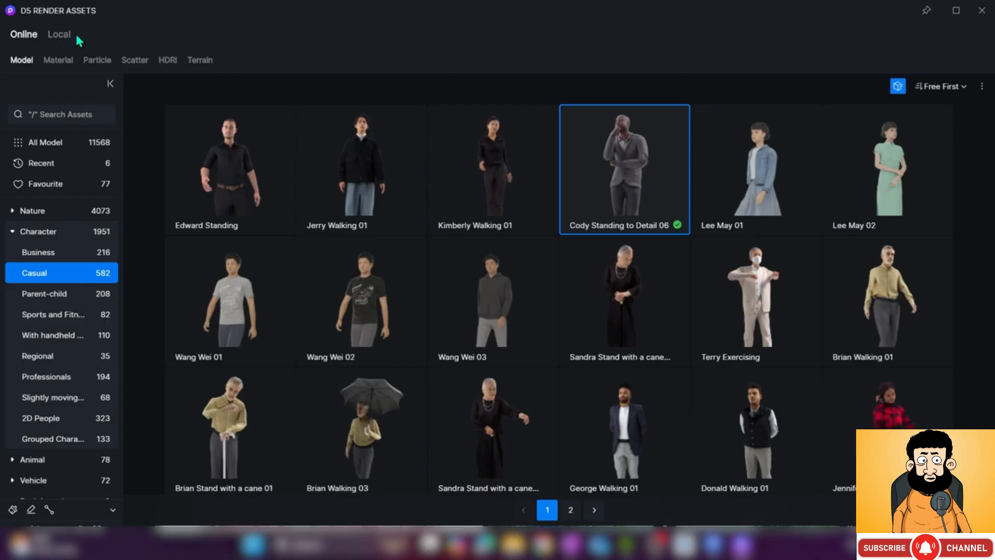
{"action": "scroll", "coordinate": [311, 228], "scroll_direction": "down", "scroll_amount": 5}
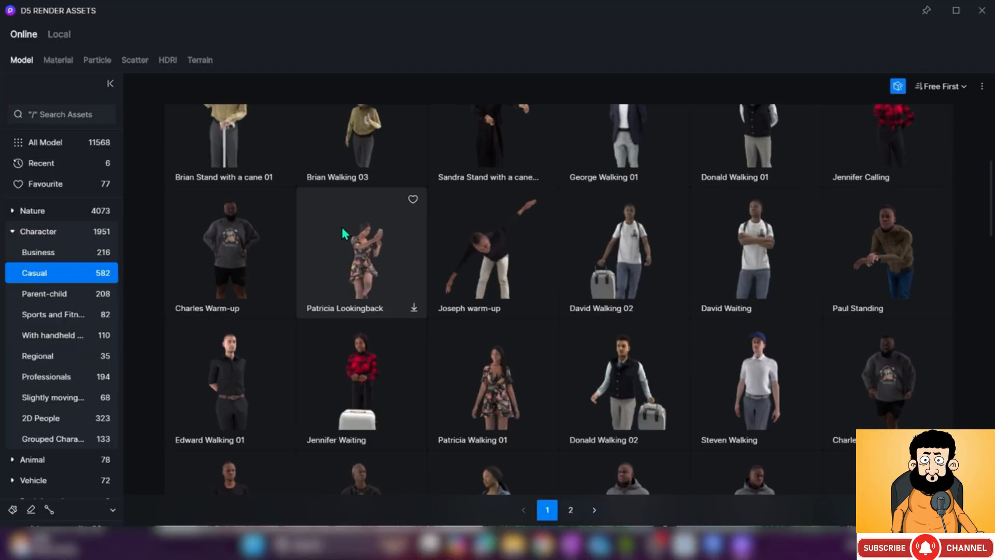
{"action": "scroll", "coordinate": [404, 222], "scroll_direction": "down", "scroll_amount": 2}
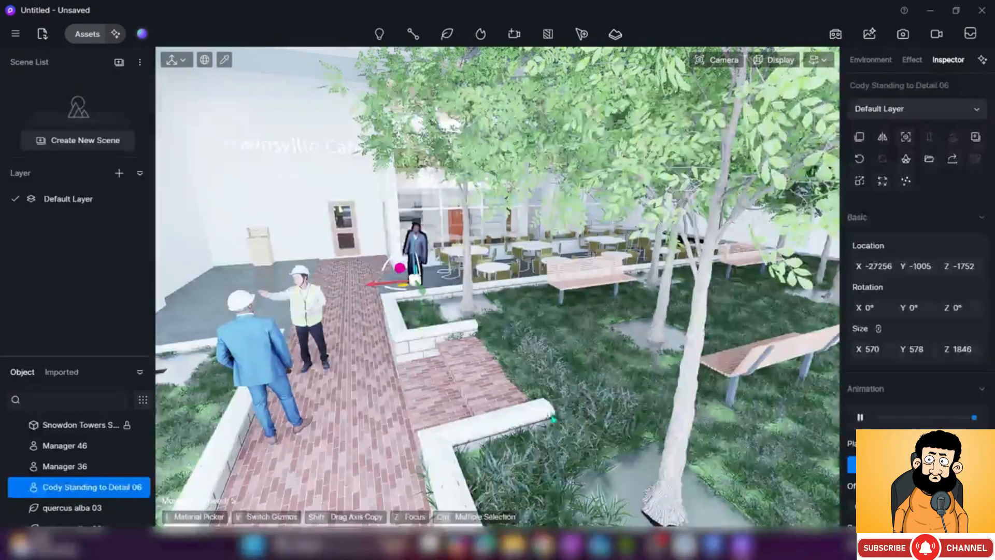
{"action": "key", "text": "Escape"}
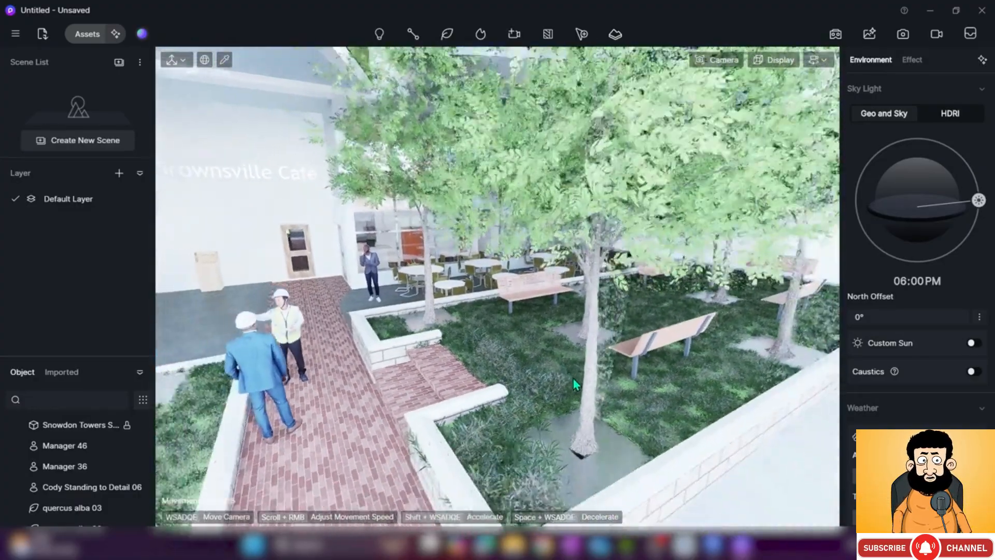
Switch to video creation with the lawn benches in view and show the animation templates
{"action": "key", "text": "a"}
{"action": "key", "text": "d"}
{"action": "key", "text": "w"}
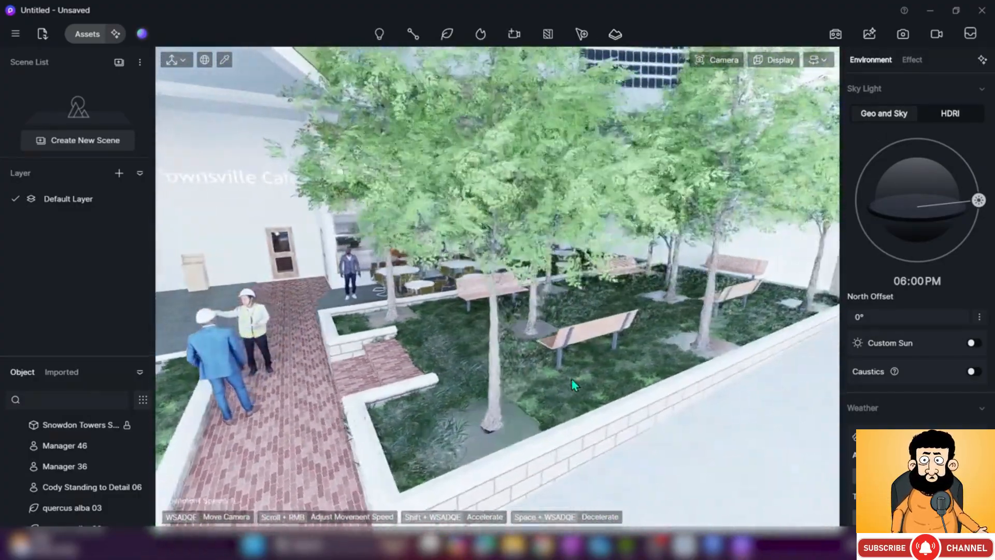
{"action": "key", "text": "w"}
{"action": "key", "text": "d"}
{"action": "key", "text": "e"}
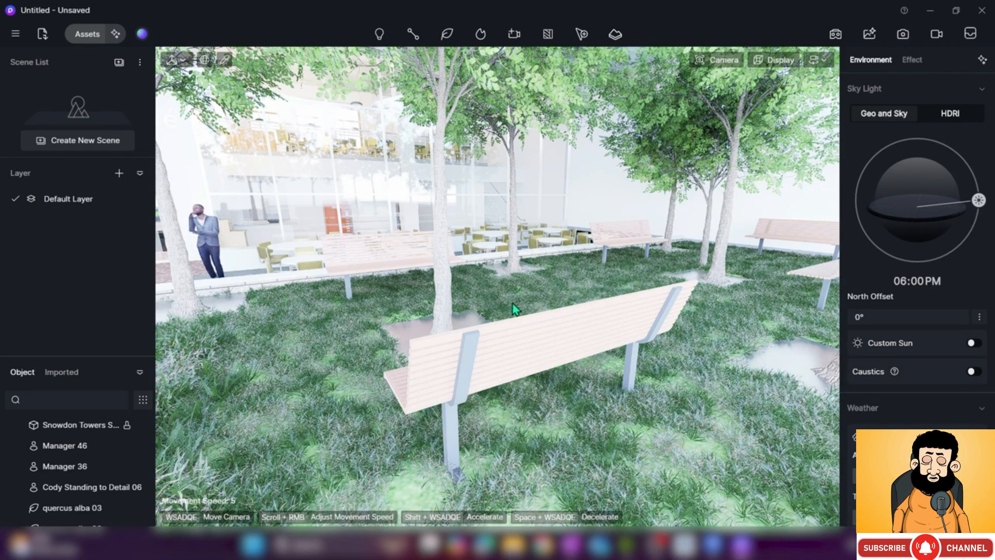
{"action": "left_click", "coordinate": [937, 34]}
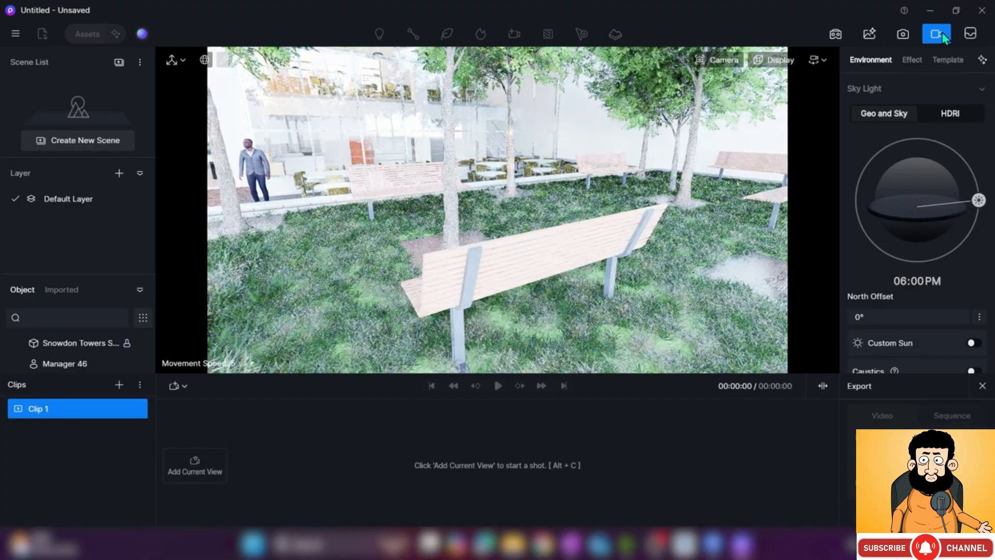
{"action": "left_click", "coordinate": [962, 61]}
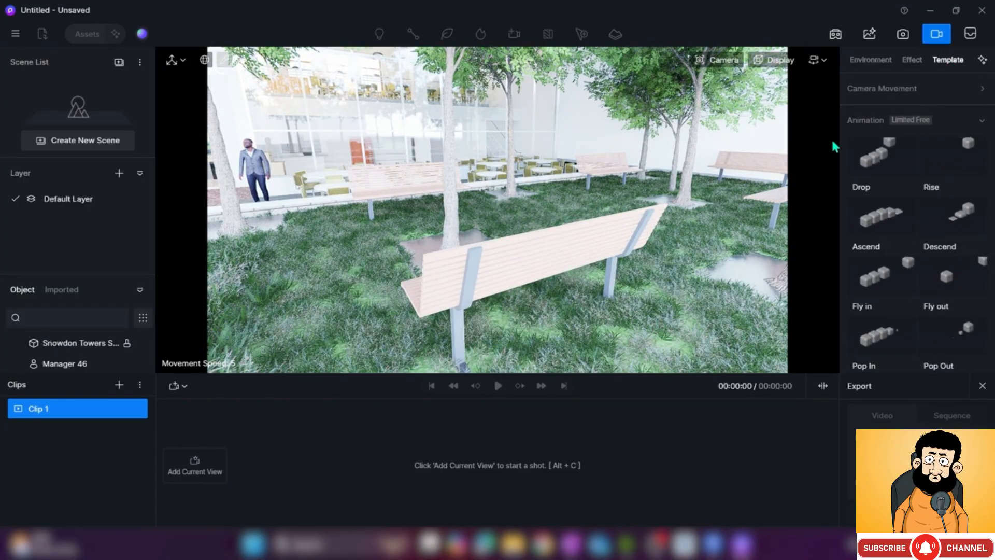
Add a Drop animation to the clip and assign the five lawn benches to it one after another
{"action": "scroll", "coordinate": [871, 239], "scroll_direction": "down", "scroll_amount": 2}
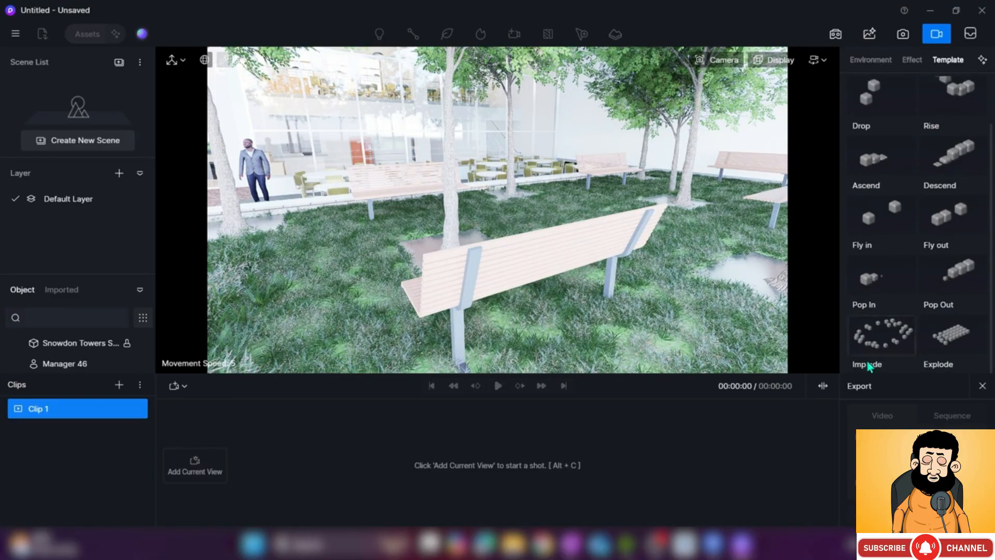
{"action": "scroll", "coordinate": [902, 311], "scroll_direction": "up", "scroll_amount": 2}
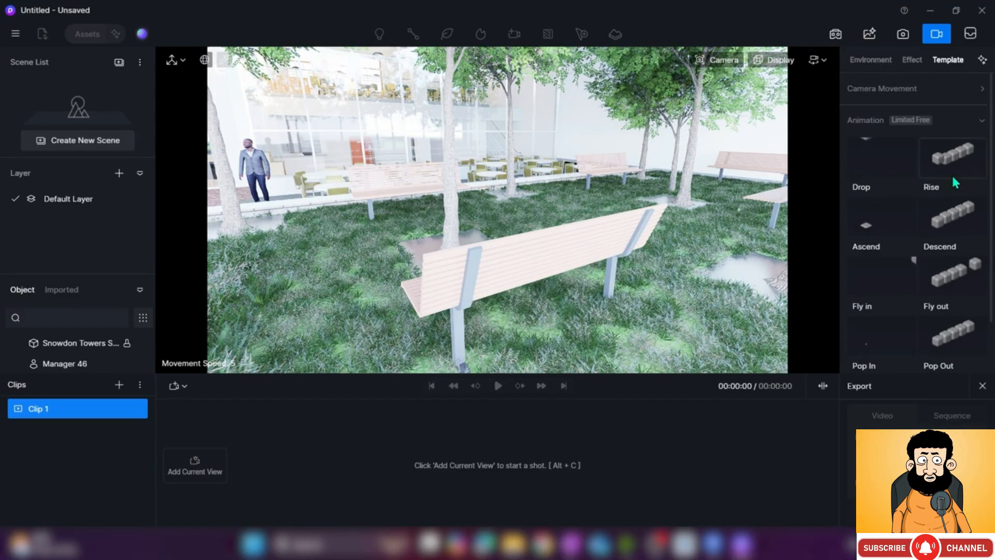
{"action": "scroll", "coordinate": [941, 252], "scroll_direction": "down", "scroll_amount": 2}
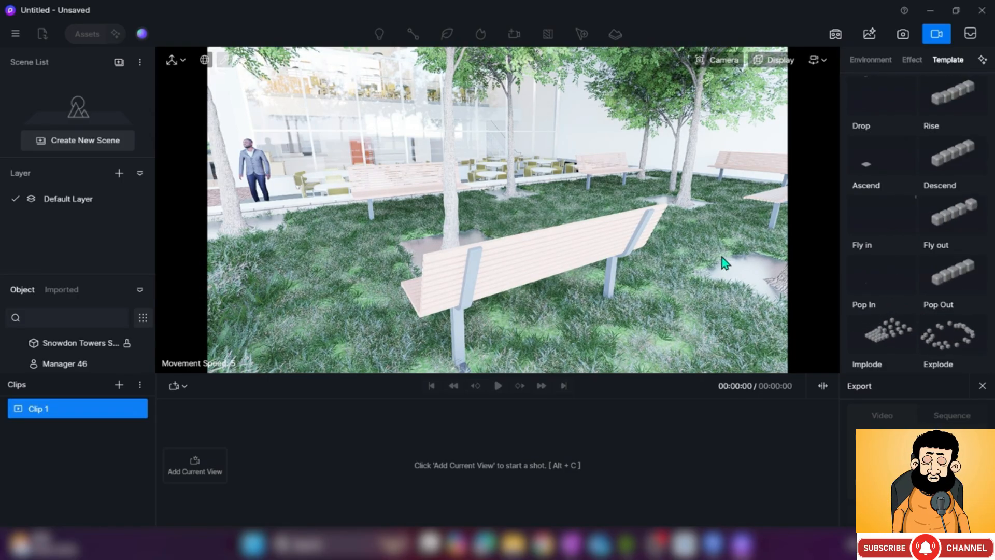
{"action": "scroll", "coordinate": [533, 260], "scroll_direction": "down", "scroll_amount": 3}
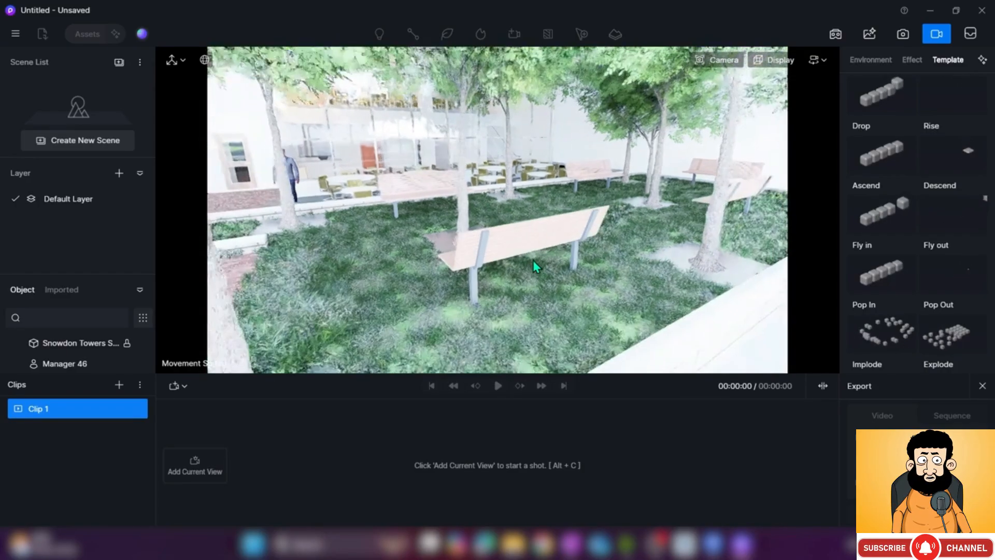
{"action": "scroll", "coordinate": [921, 196], "scroll_direction": "up", "scroll_amount": 2}
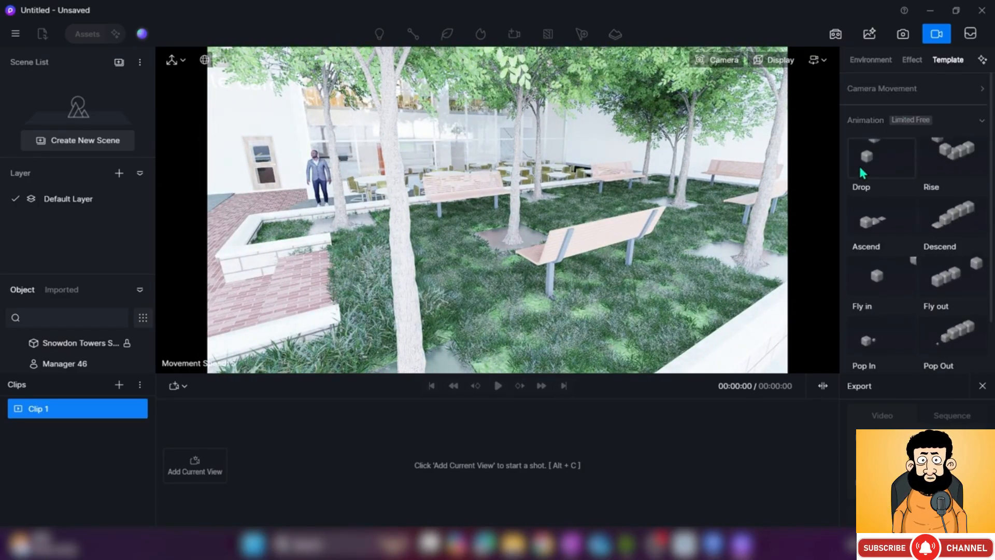
{"action": "left_click", "coordinate": [884, 159]}
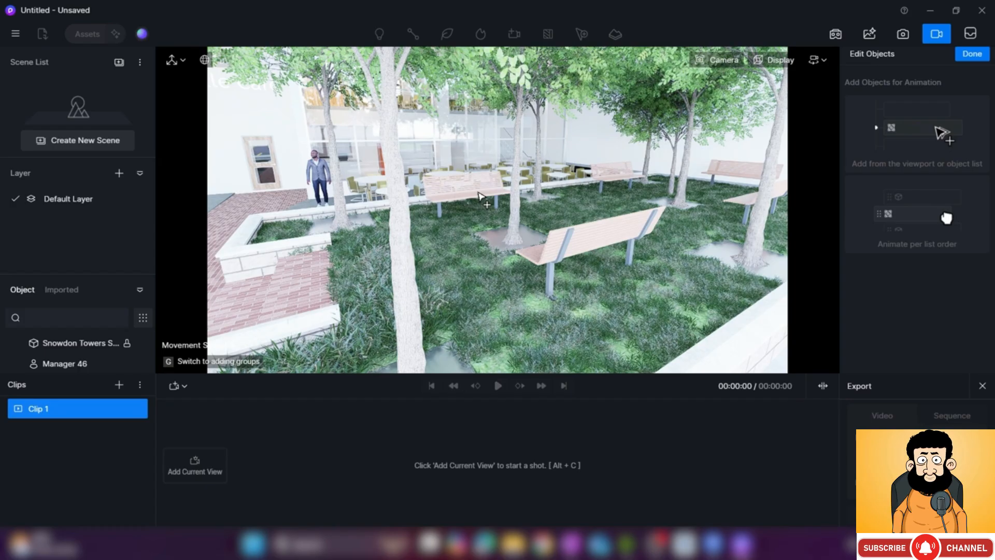
{"action": "left_click", "coordinate": [478, 196]}
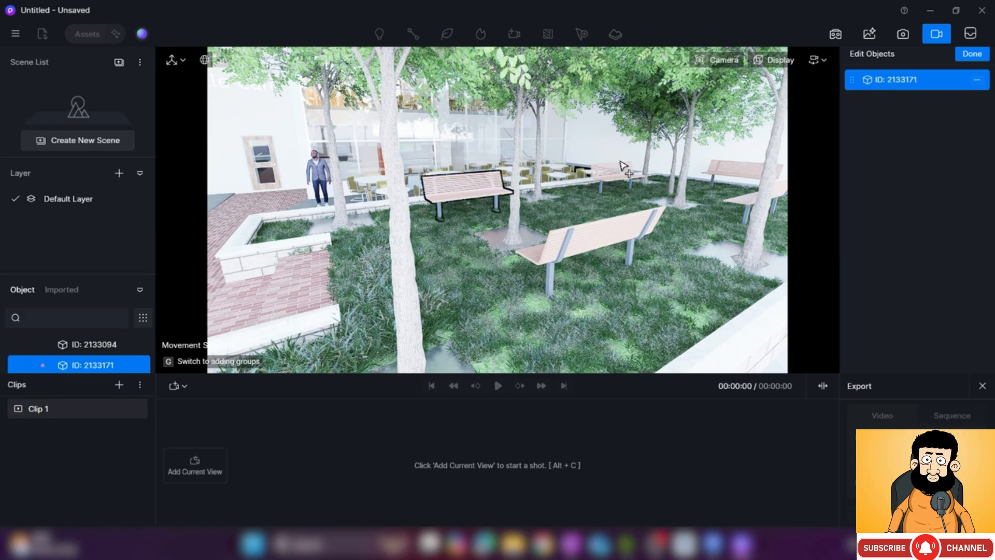
{"action": "left_click", "coordinate": [620, 178]}
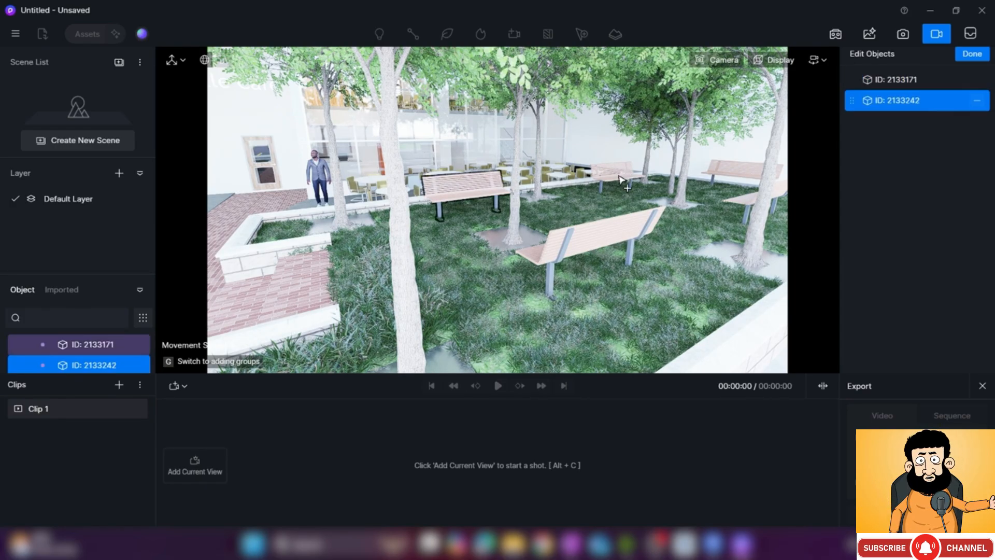
{"action": "left_click", "coordinate": [746, 179]}
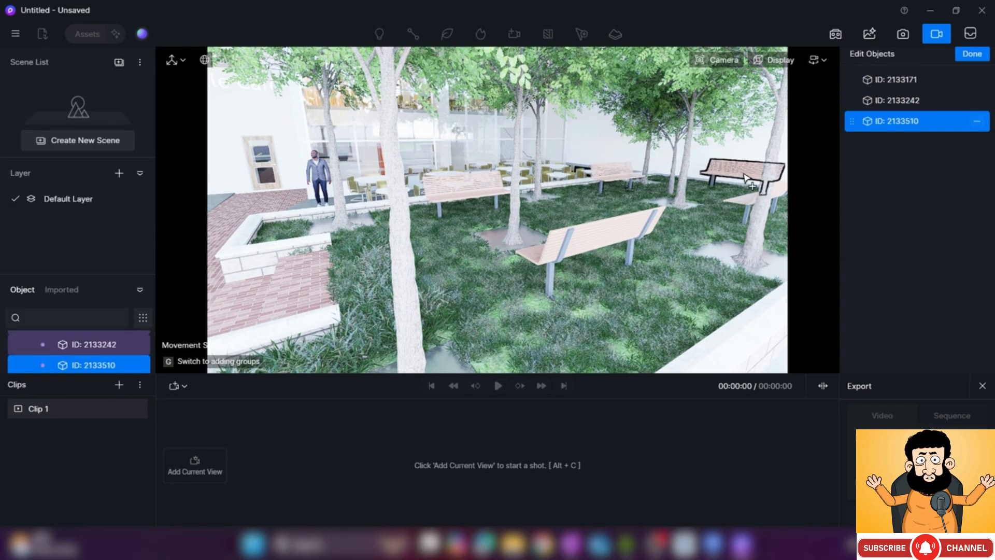
{"action": "left_click", "coordinate": [746, 207]}
{"action": "left_click", "coordinate": [585, 241]}
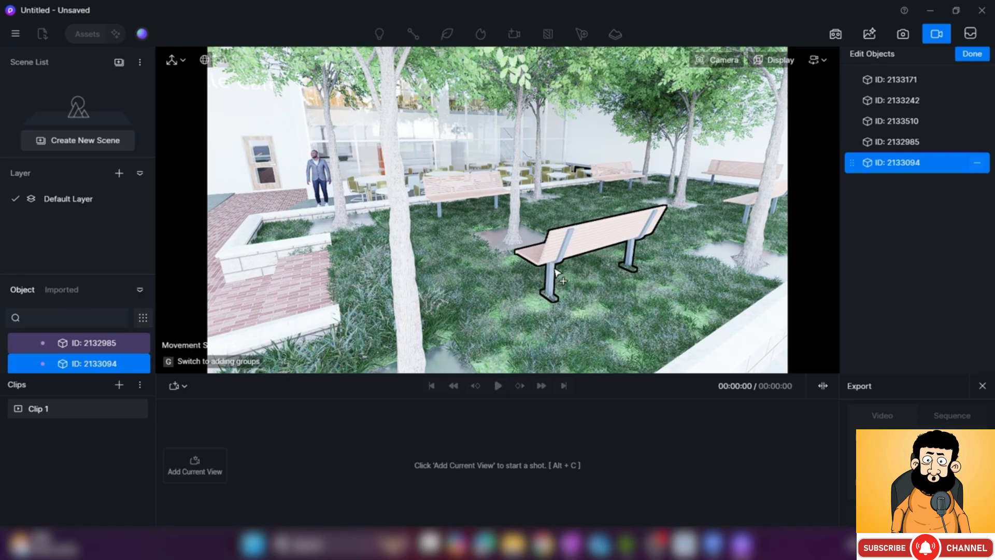
{"action": "left_click", "coordinate": [972, 54]}
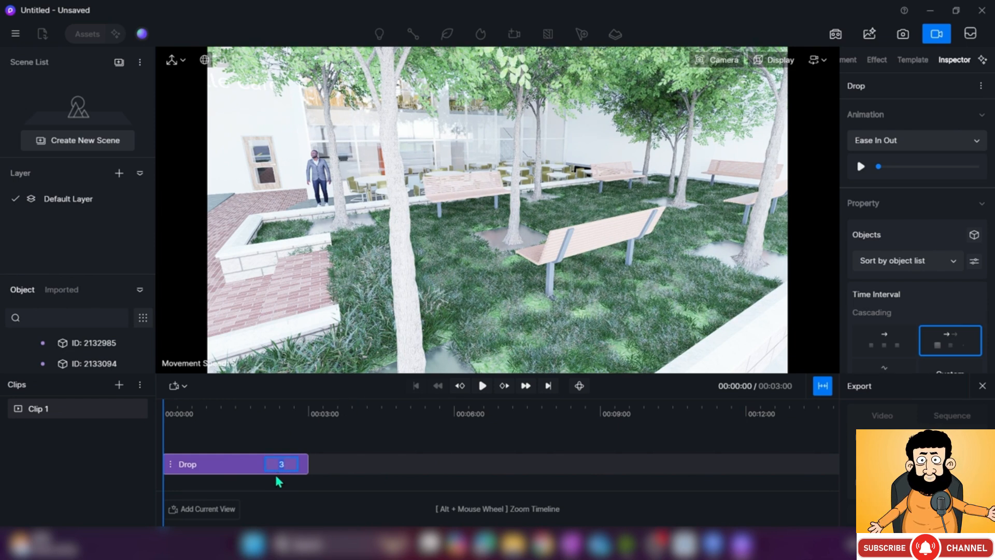
Set the Drop animation's duration to 6 seconds and play it back twice from the start
{"action": "type", "text": "6"}
{"action": "key", "text": "Return"}
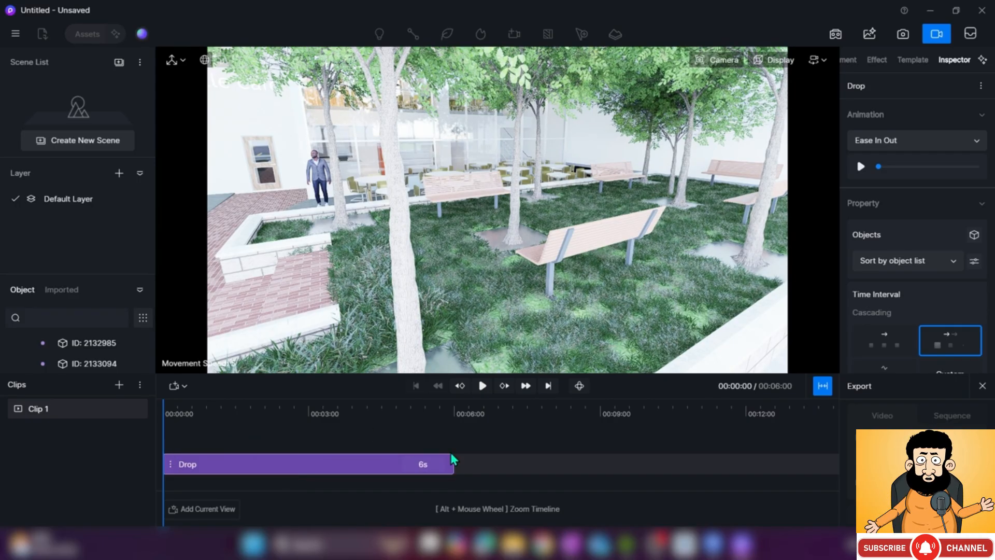
{"action": "left_click", "coordinate": [482, 386]}
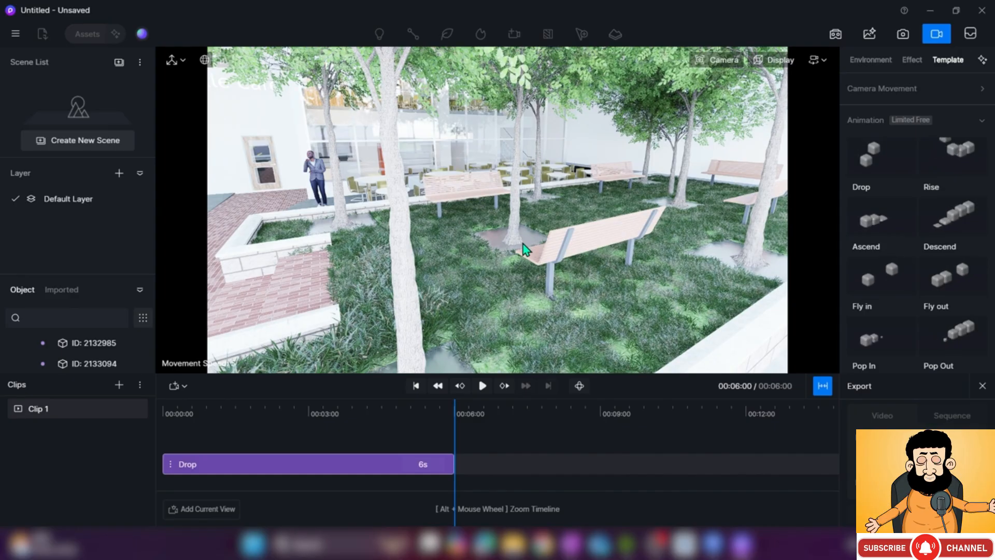
{"action": "left_click_drag", "start_coordinate": [448, 432], "coordinate": [139, 434]}
{"action": "left_click", "coordinate": [482, 386]}
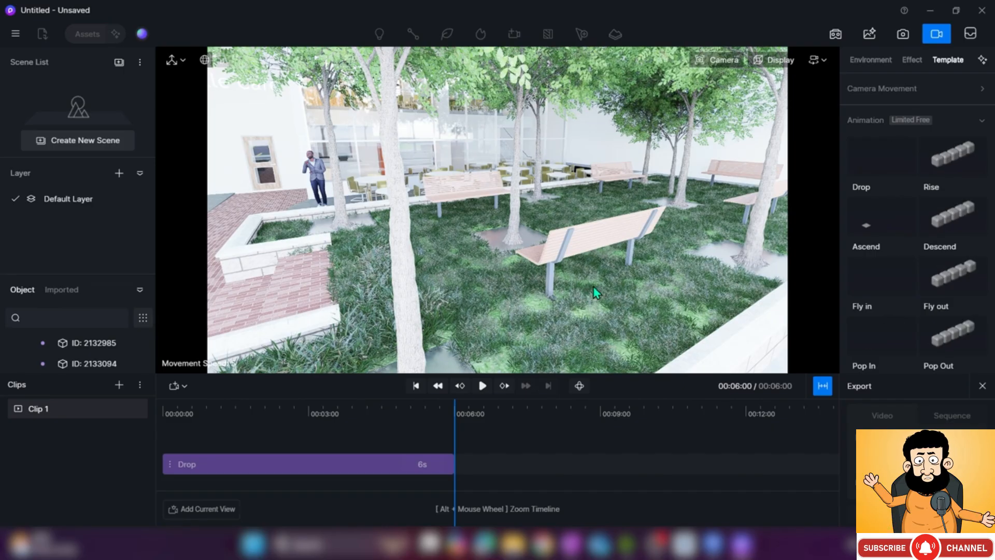
Add a Pop In animation to the clip and assign the first five quercus alba 03 trees, from the café side to the rear lawn
{"action": "scroll", "coordinate": [607, 276], "scroll_direction": "down", "scroll_amount": 3}
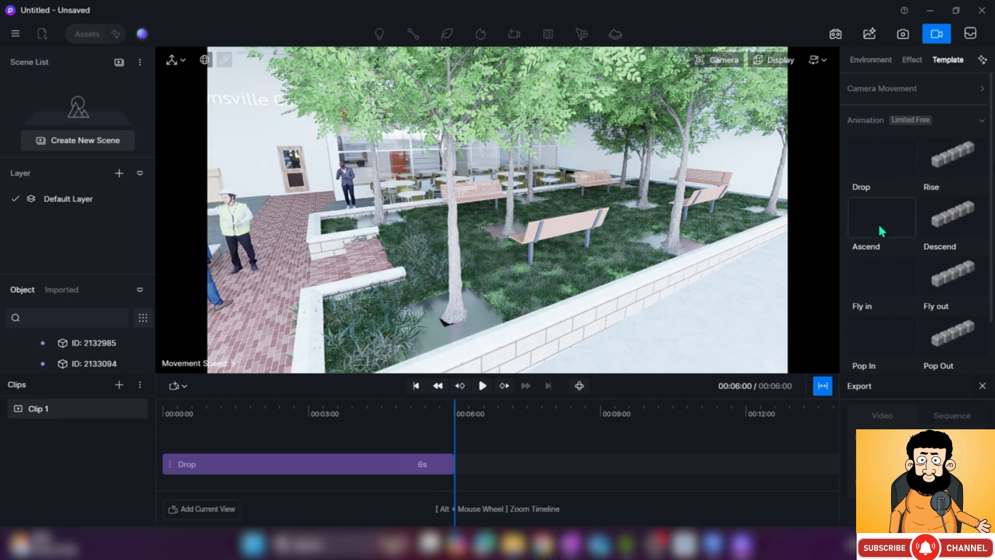
{"action": "scroll", "coordinate": [881, 231], "scroll_direction": "down", "scroll_amount": 2}
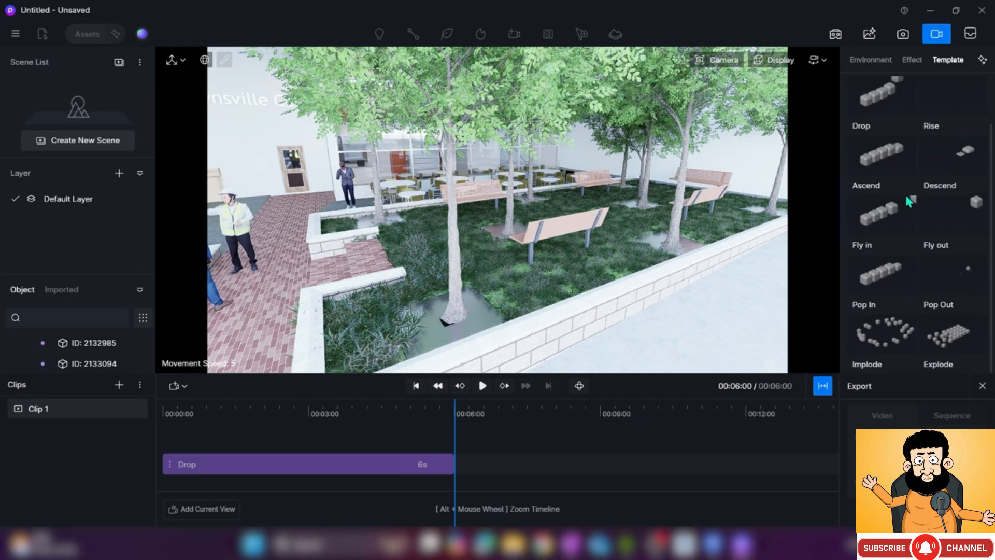
{"action": "left_click", "coordinate": [877, 282]}
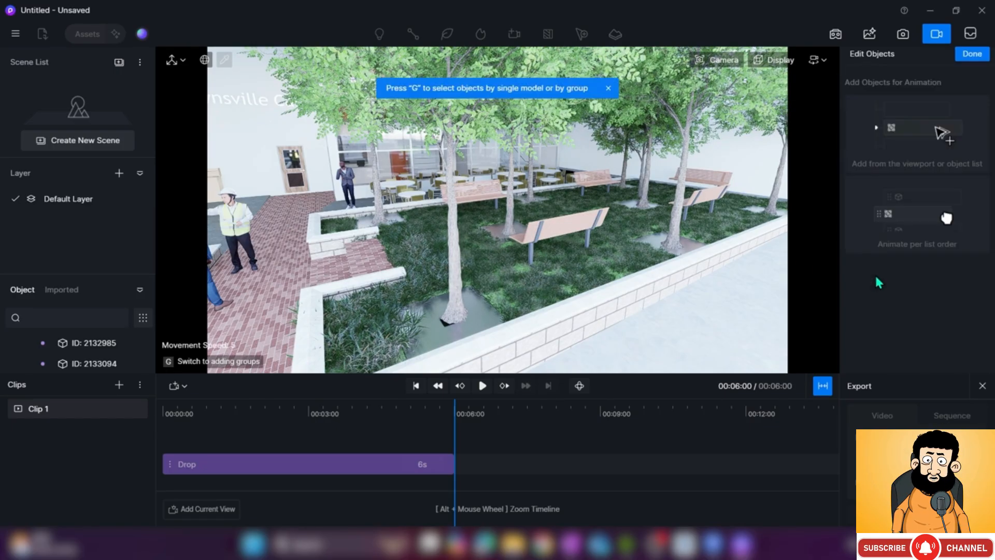
{"action": "left_click", "coordinate": [379, 199]}
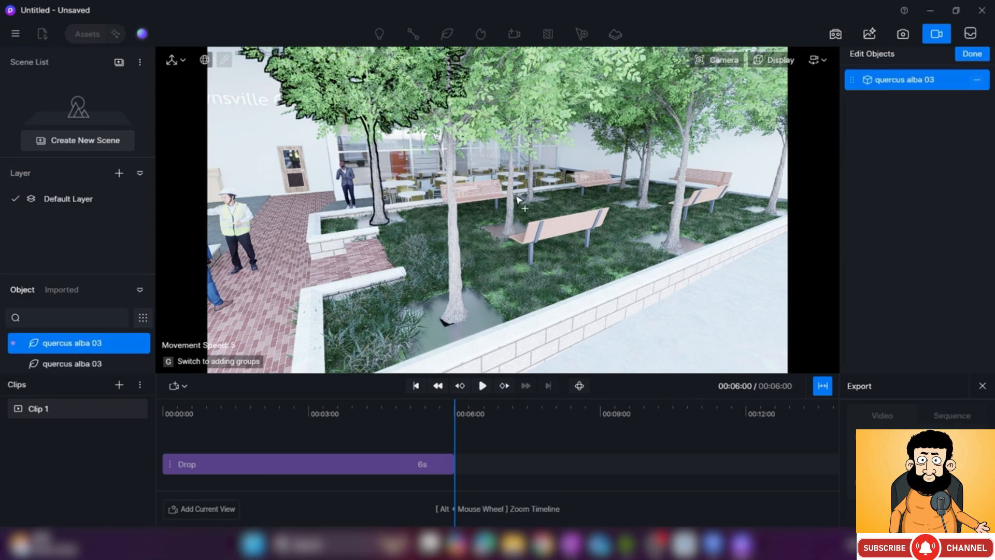
{"action": "key", "text": "w"}
{"action": "key", "text": "d"}
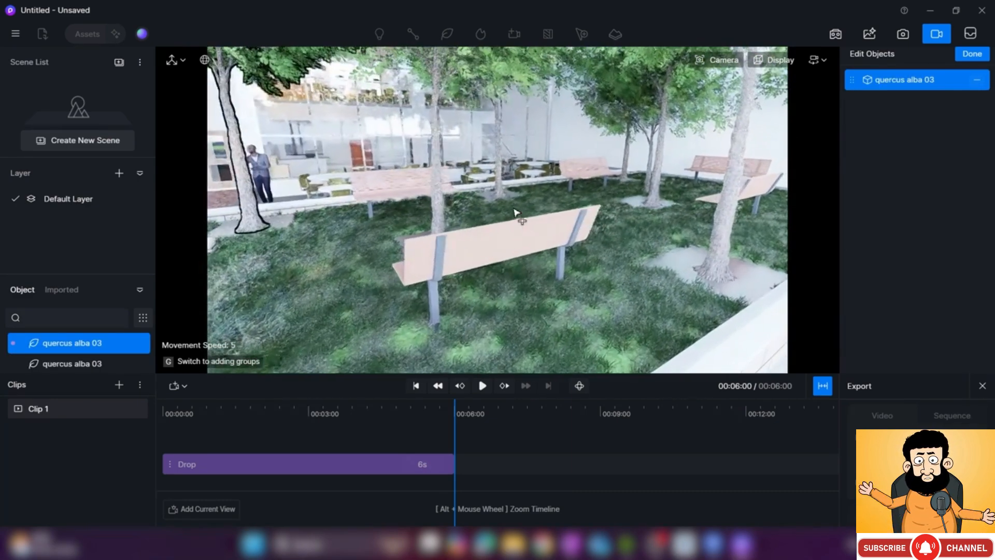
{"action": "left_click", "coordinate": [498, 167]}
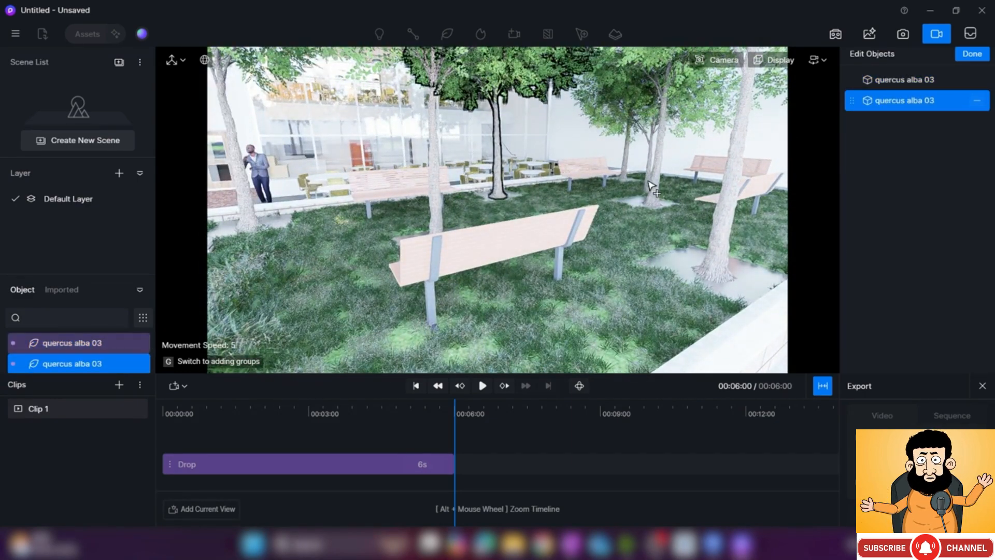
{"action": "left_click", "coordinate": [629, 171]}
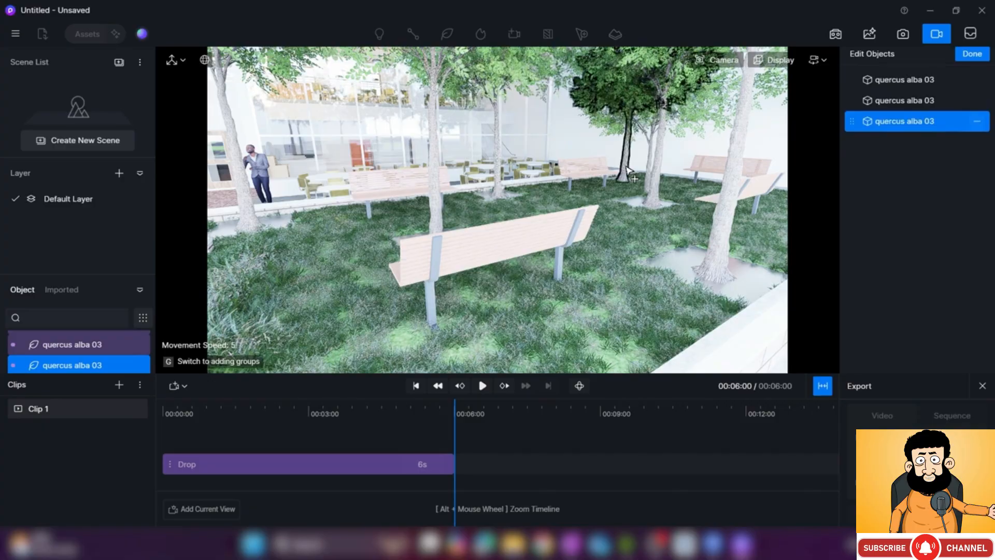
{"action": "left_click", "coordinate": [655, 195]}
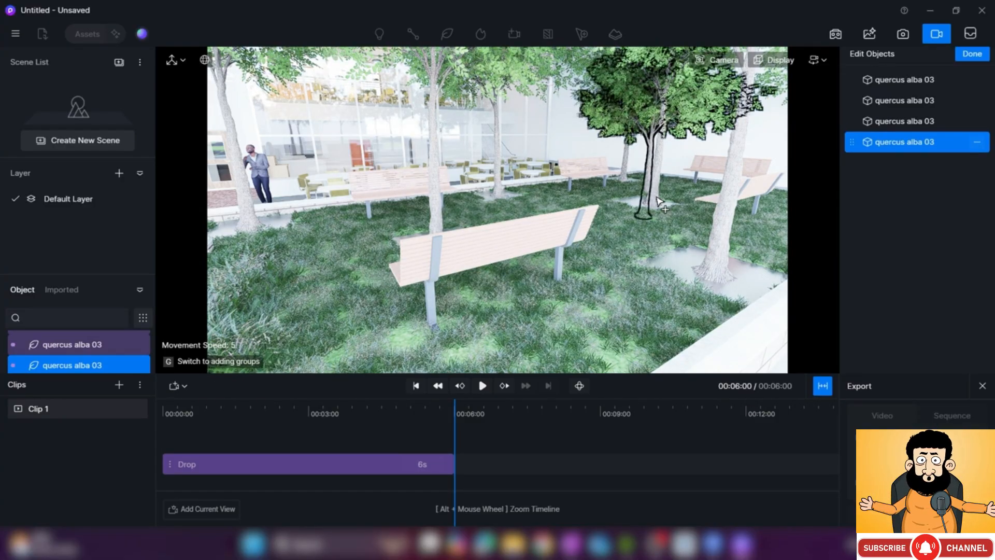
{"action": "left_click", "coordinate": [657, 199]}
Assign the remaining four quercus alba 03 trees on the lawn to the Pop In animation and finish choosing its objects
{"action": "left_click", "coordinate": [436, 199]}
{"action": "scroll", "coordinate": [603, 209], "scroll_direction": "down", "scroll_amount": 4}
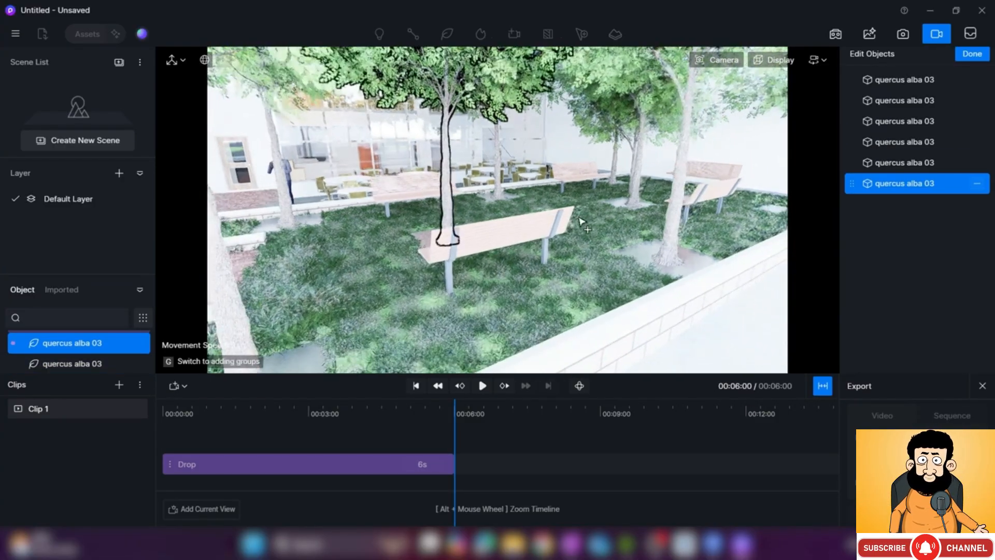
{"action": "left_click", "coordinate": [321, 322]}
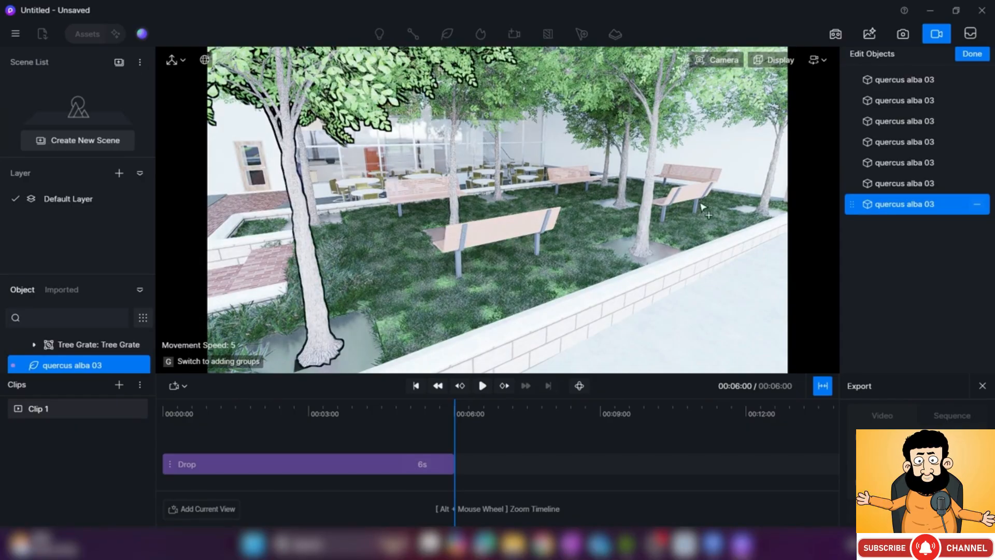
{"action": "left_click", "coordinate": [643, 232]}
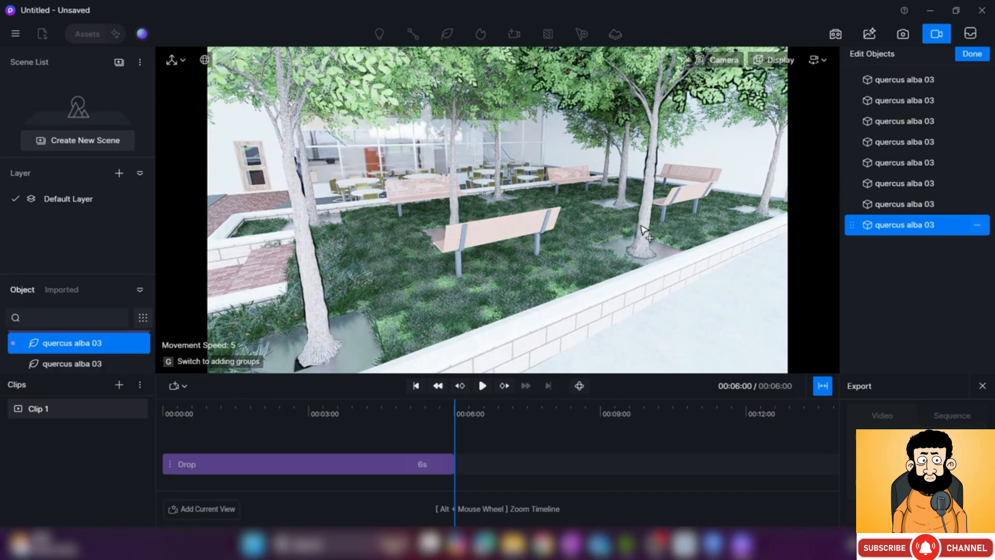
{"action": "left_click", "coordinate": [770, 198]}
{"action": "left_click_drag", "start_coordinate": [933, 251], "coordinate": [935, 224]}
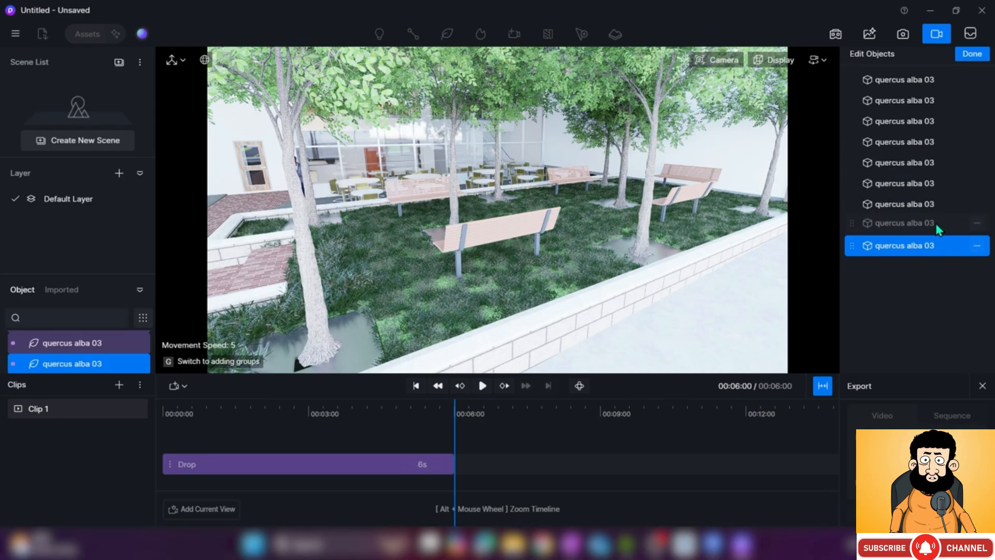
{"action": "left_click_drag", "start_coordinate": [934, 222], "coordinate": [934, 222]}
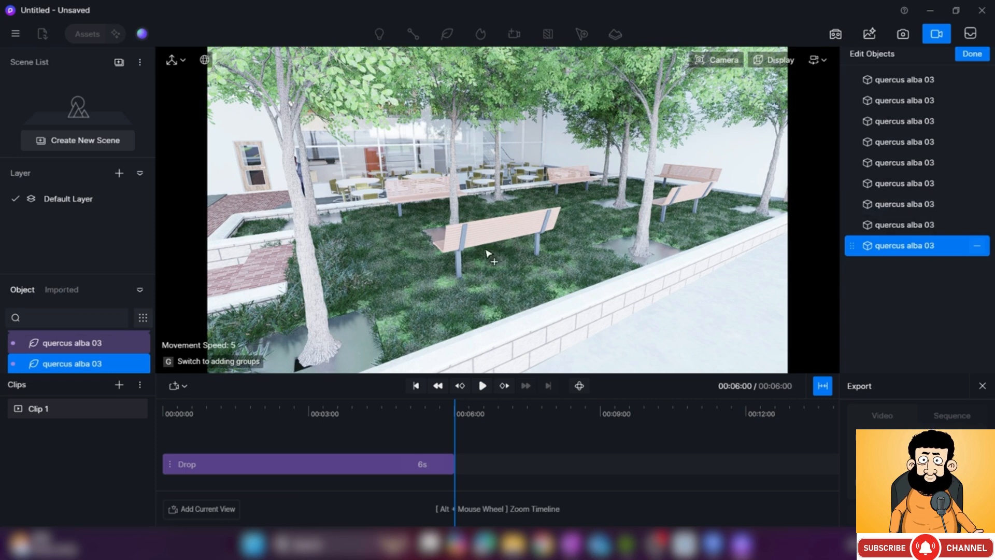
{"action": "left_click", "coordinate": [972, 54]}
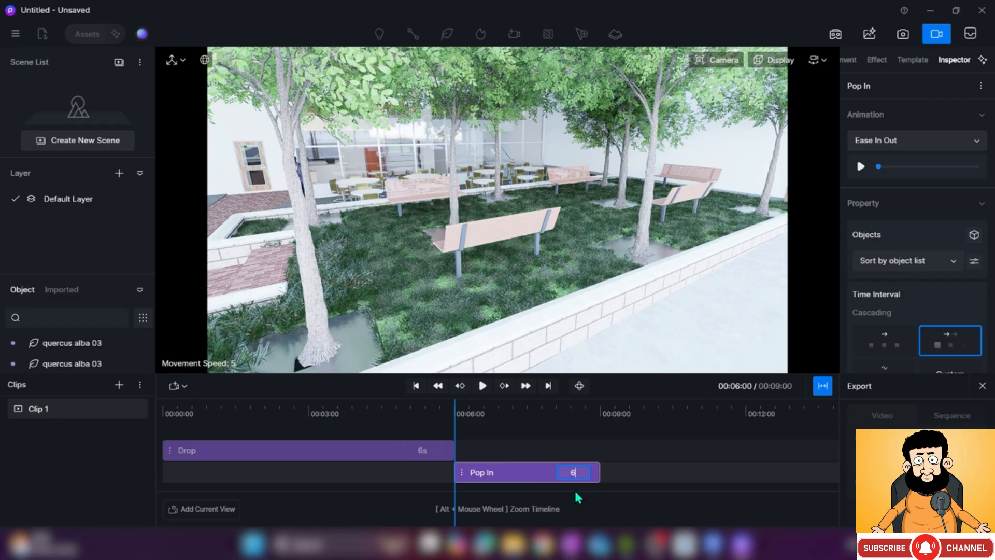
Set the Pop In animation's duration to 6 seconds and play the clip from the start
{"action": "key", "text": "Return"}
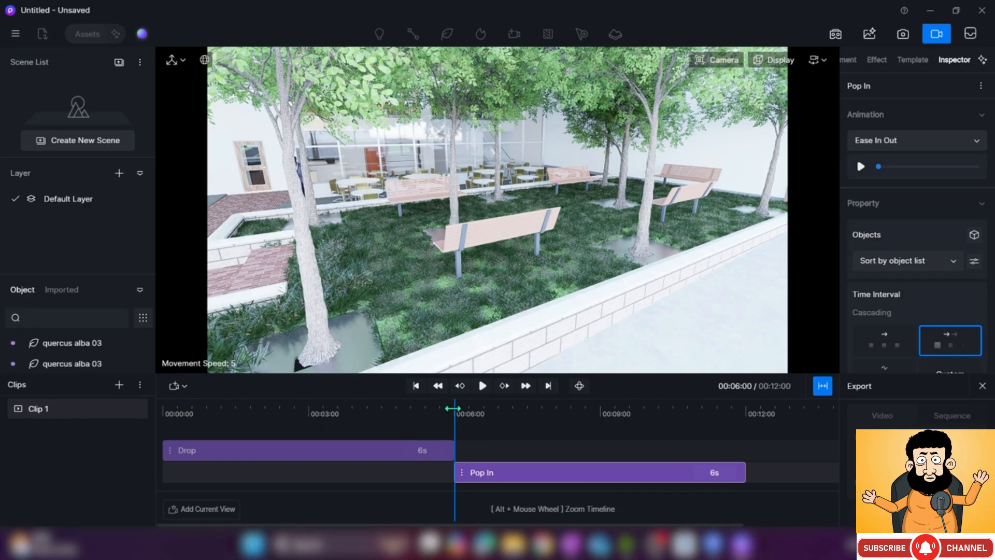
{"action": "left_click_drag", "start_coordinate": [455, 407], "coordinate": [109, 430]}
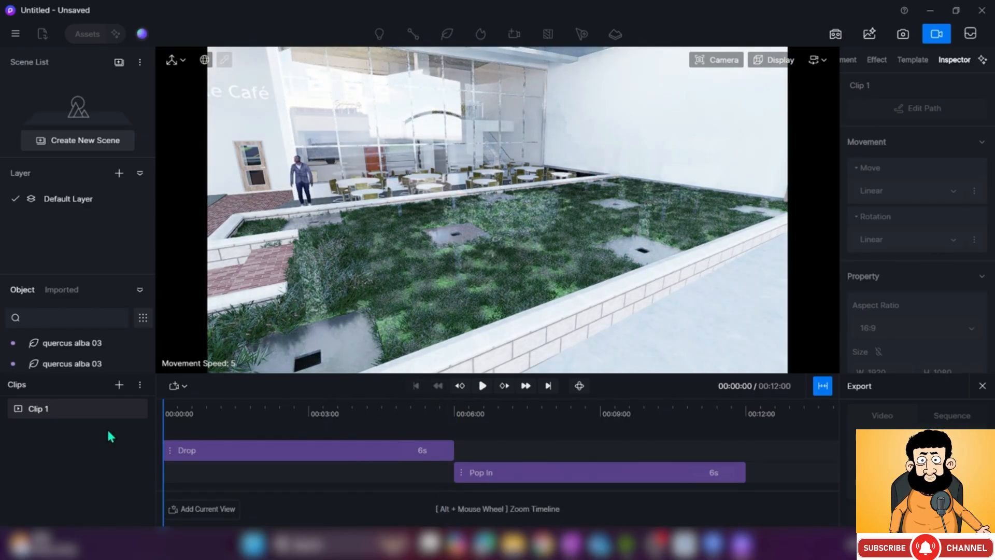
{"action": "left_click", "coordinate": [485, 390]}
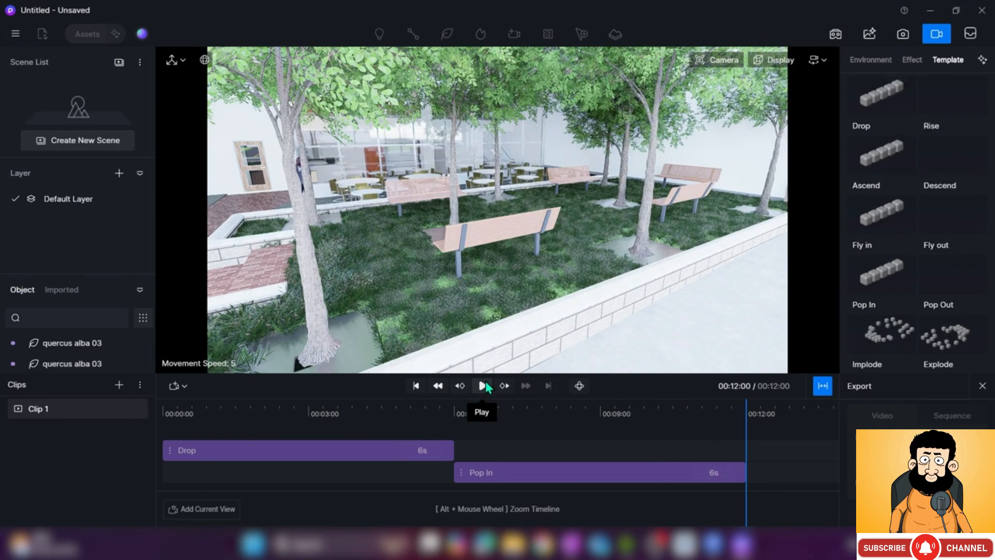
Move the Pop In animation to start at about 3 seconds, overlapping the Drop animation, and play the clip from the start
{"action": "left_click_drag", "start_coordinate": [586, 474], "coordinate": [438, 477]}
{"action": "left_click_drag", "start_coordinate": [597, 429], "coordinate": [166, 429]}
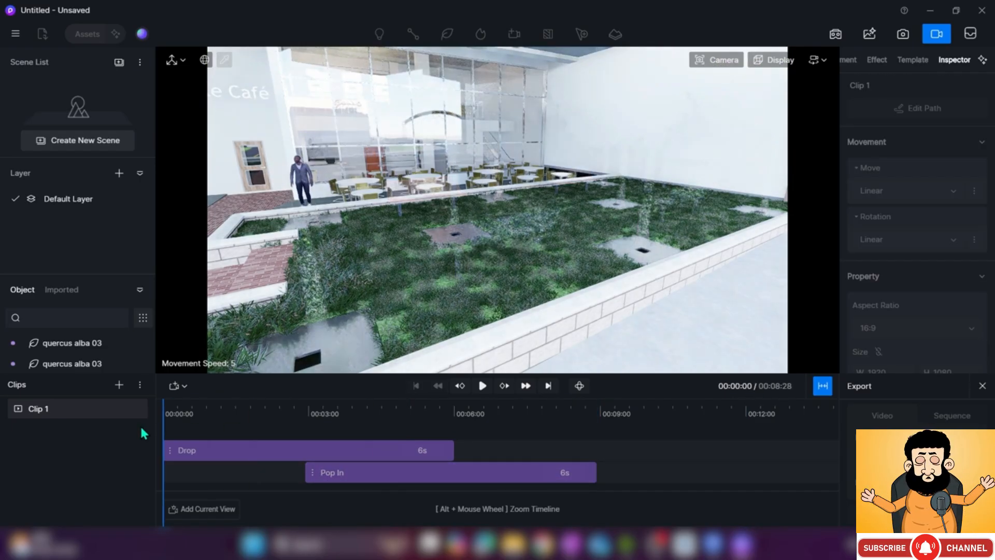
{"action": "left_click", "coordinate": [482, 386]}
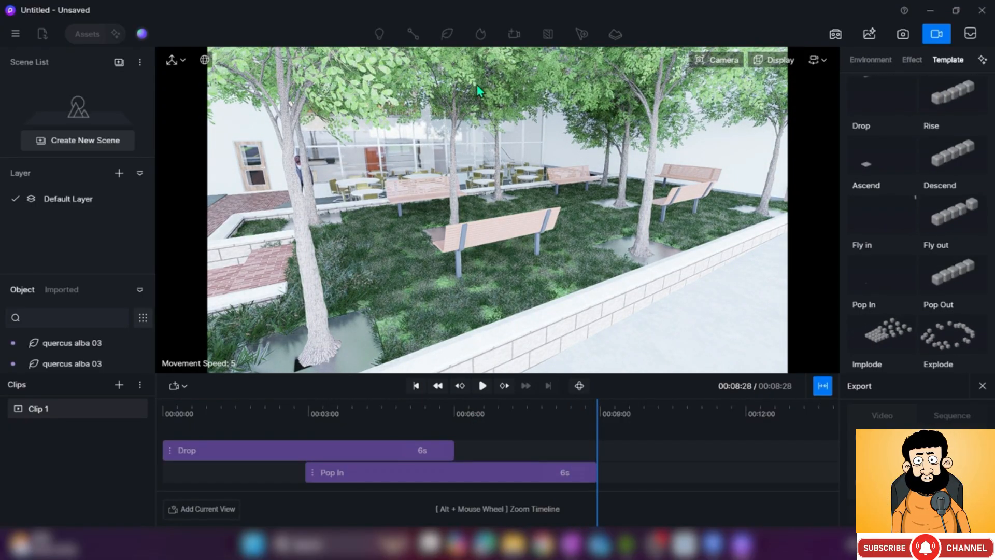
With the brick path in view, add an Ascend animation and assign Manager 46, Manager 36 and Cody Standing to Detail 06 to it
{"action": "key", "text": "a"}
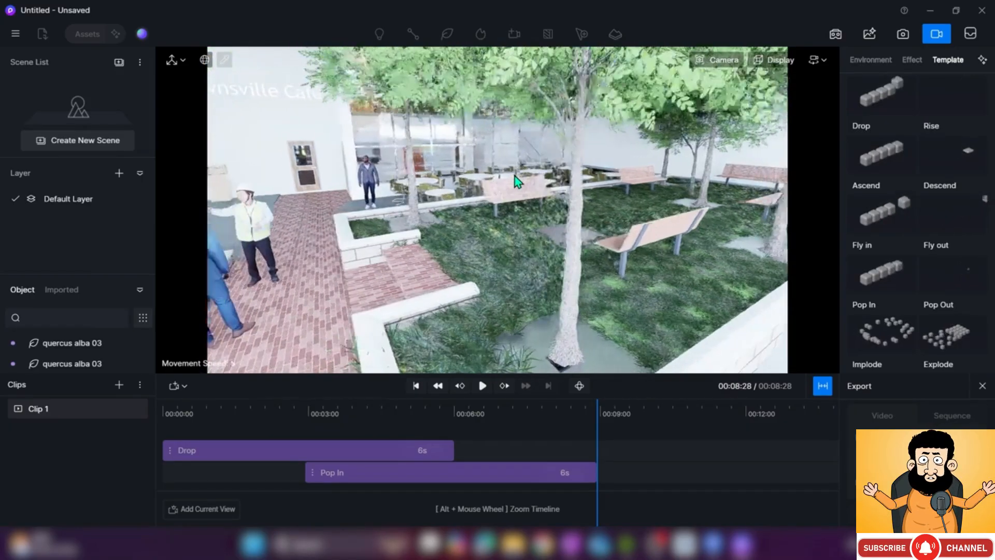
{"action": "key", "text": "s"}
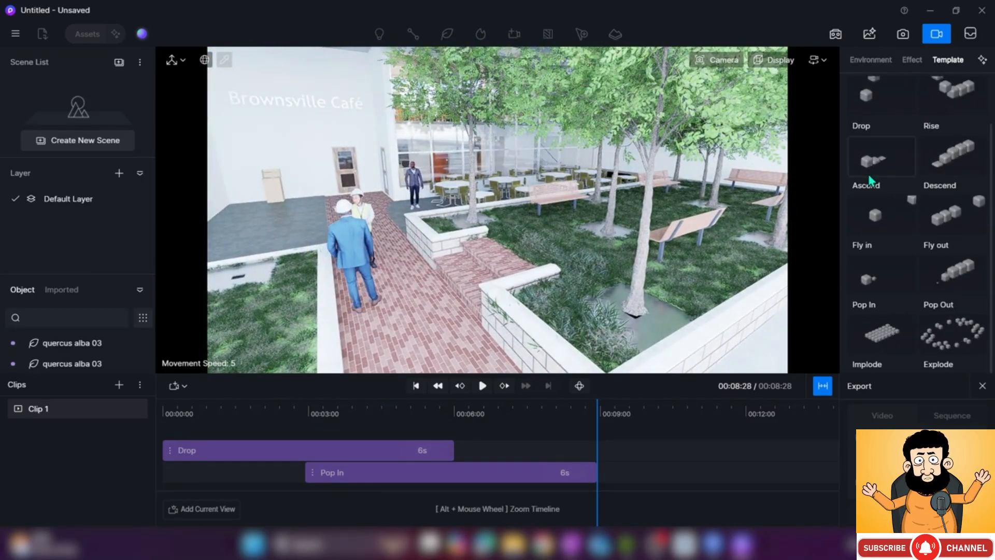
{"action": "left_click", "coordinate": [893, 162]}
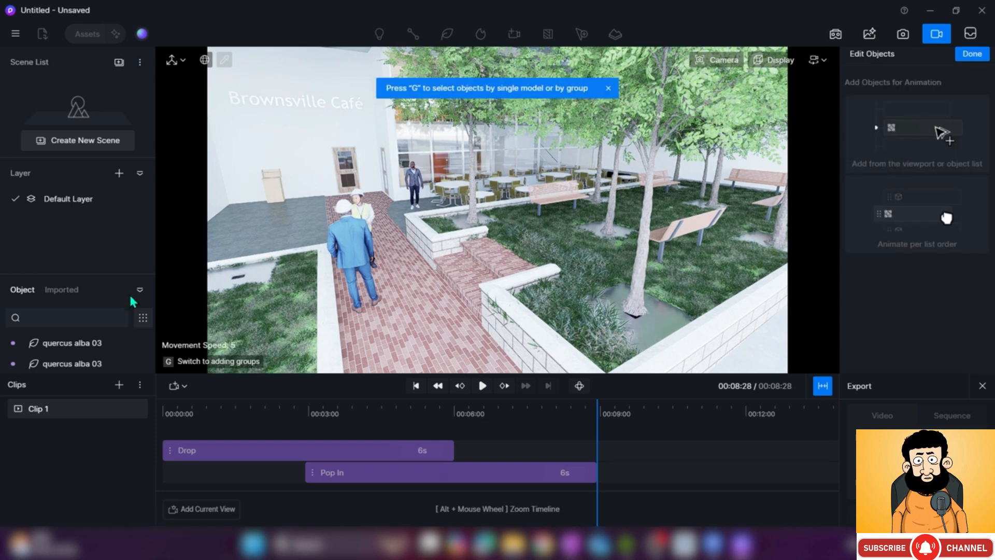
{"action": "scroll", "coordinate": [152, 354], "scroll_direction": "down", "scroll_amount": 1}
{"action": "left_click_drag", "start_coordinate": [151, 355], "coordinate": [153, 377]}
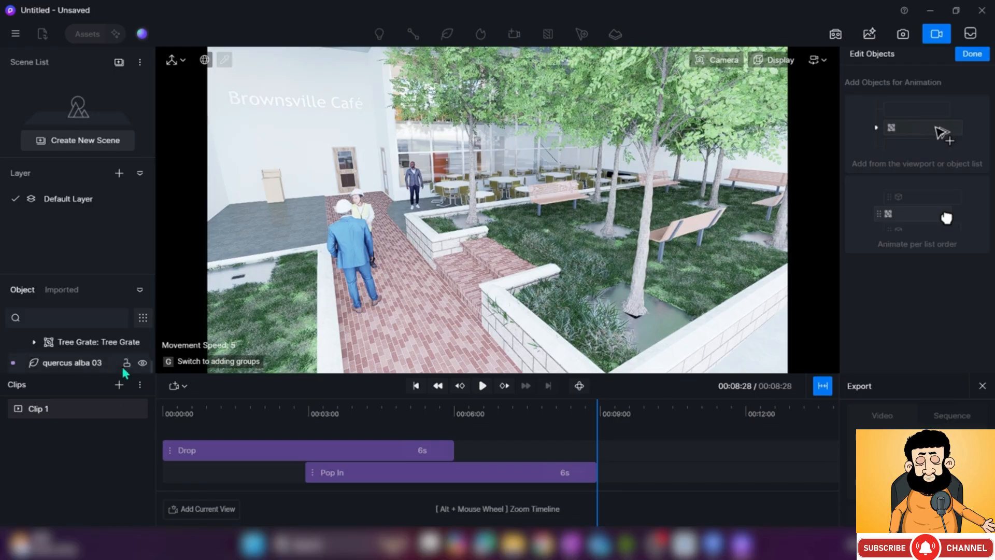
{"action": "left_click_drag", "start_coordinate": [94, 274], "coordinate": [101, 189]}
{"action": "left_click_drag", "start_coordinate": [152, 365], "coordinate": [160, 256]}
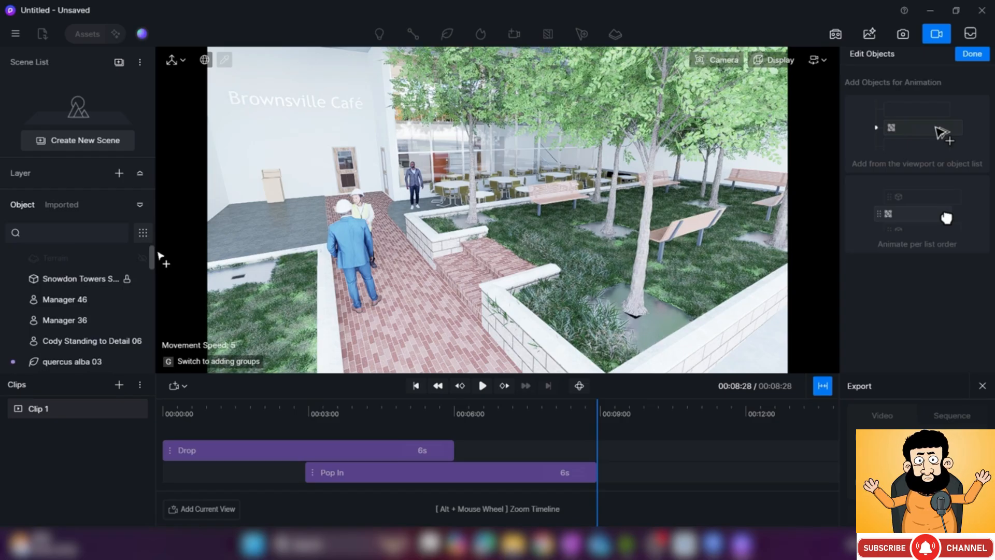
{"action": "left_click", "coordinate": [88, 299]}
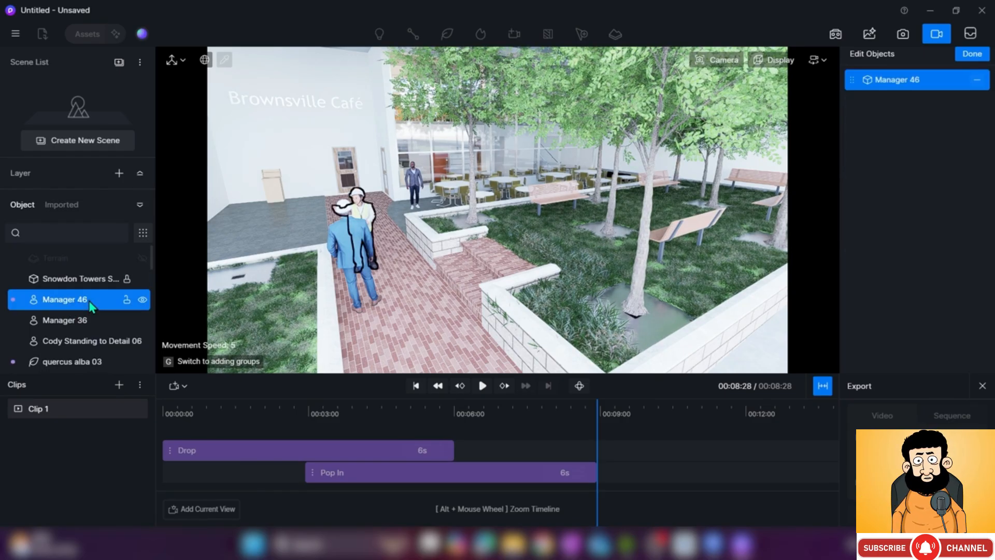
{"action": "left_click", "coordinate": [86, 342], "text": "shift"}
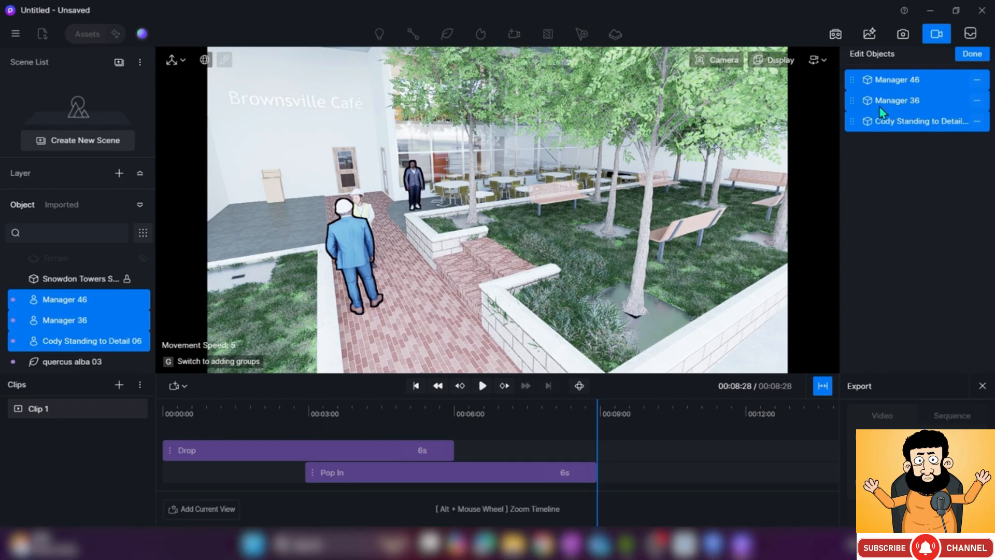
{"action": "mouse_move", "coordinate": [850, 122]}
{"action": "left_mouse_down"}
{"action": "mouse_move", "coordinate": [868, 85]}
{"action": "mouse_move", "coordinate": [858, 110]}
{"action": "left_mouse_up"}
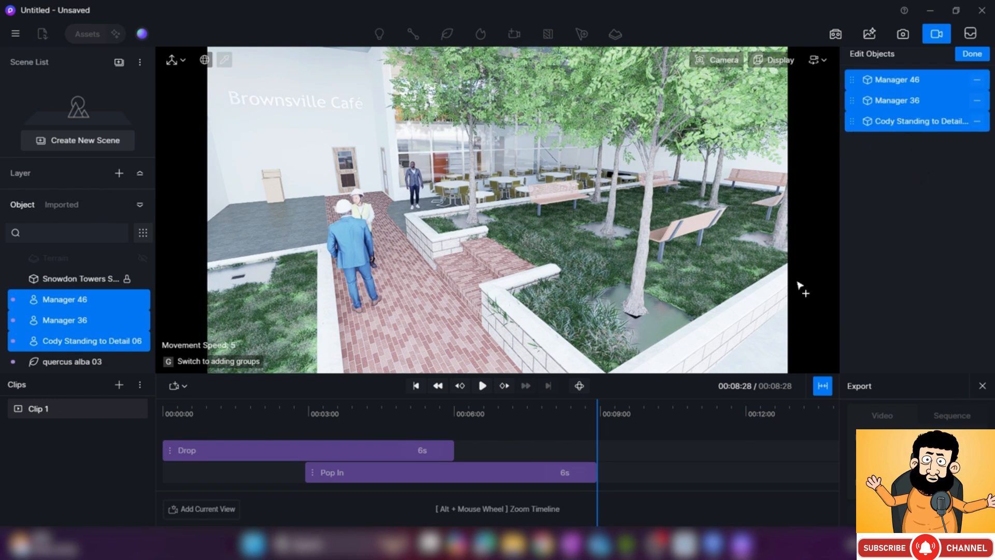
{"action": "left_click", "coordinate": [972, 55]}
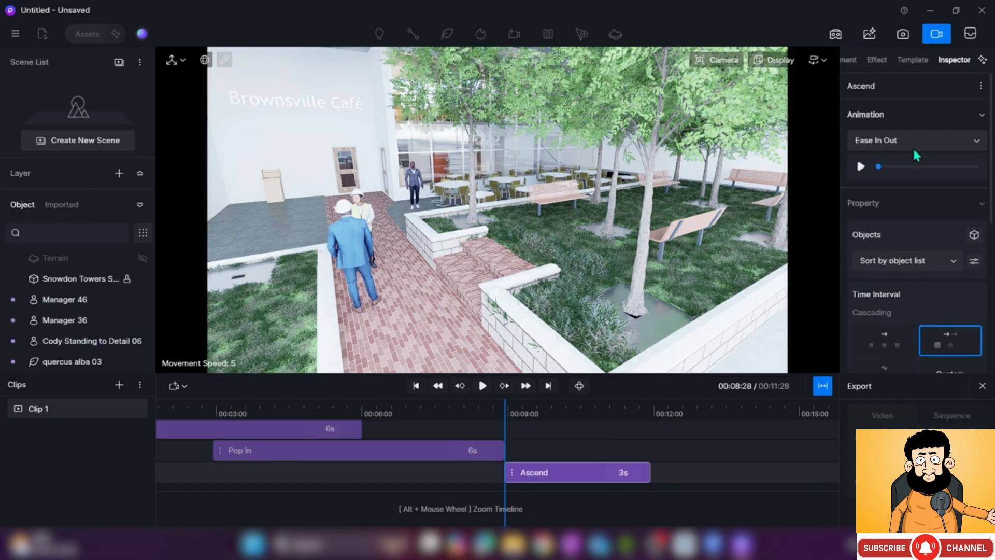
Move the Ascend animation to start just after 6 seconds, overlapping the Pop In animation, and play the clip from the start
{"action": "left_click_drag", "start_coordinate": [568, 479], "coordinate": [438, 477]}
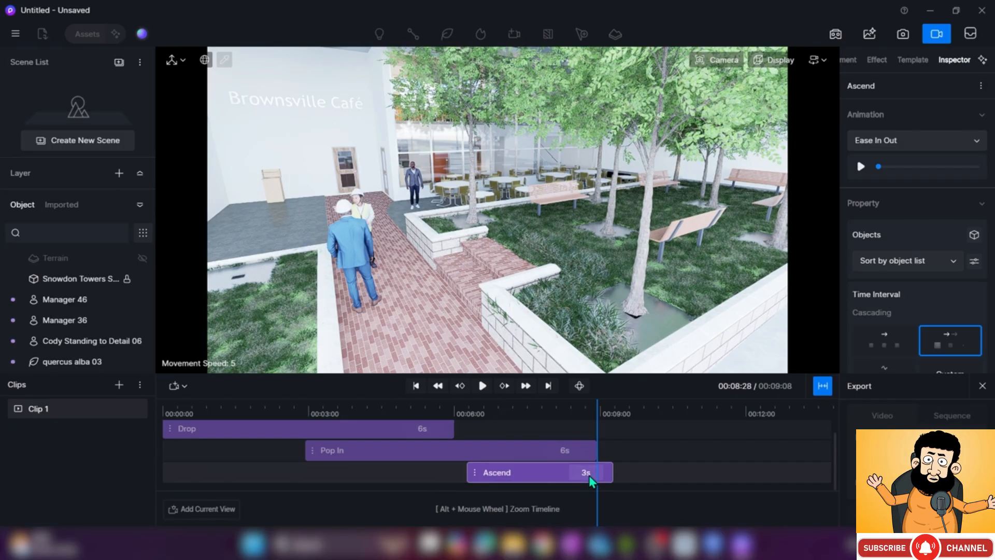
{"action": "left_click", "coordinate": [165, 404]}
{"action": "left_click", "coordinate": [482, 386]}
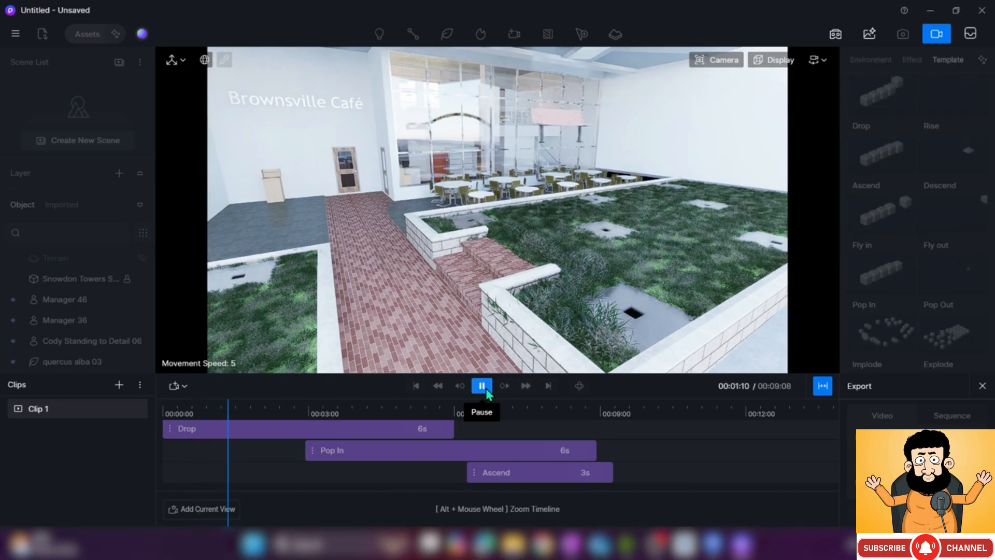
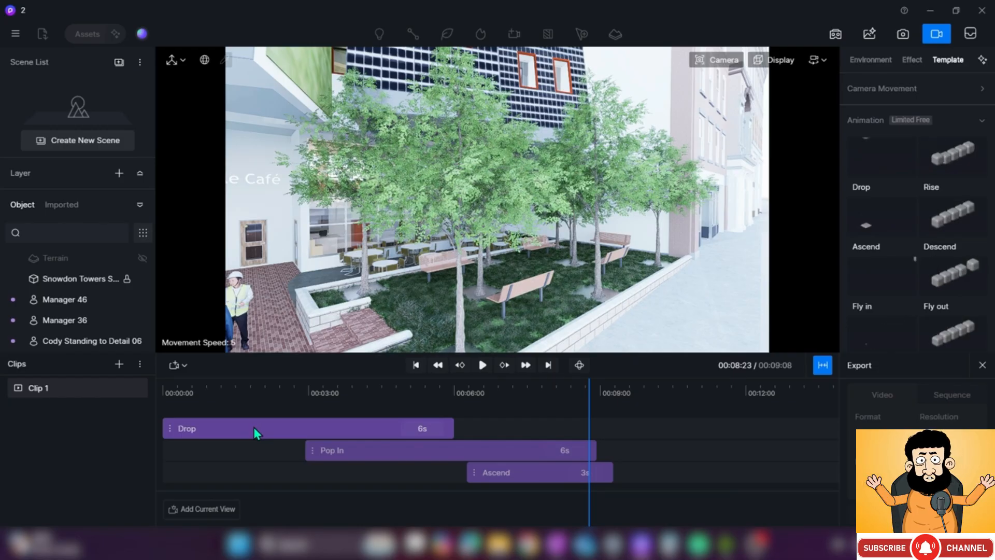
Duplicate the 6-second Drop animation directly after the original and return to the start of the clip
{"action": "mouse_move", "coordinate": [253, 428]}
{"action": "left_mouse_down"}
{"action": "mouse_move", "coordinate": [479, 437]}
{"action": "mouse_move", "coordinate": [249, 431]}
{"action": "left_mouse_up"}
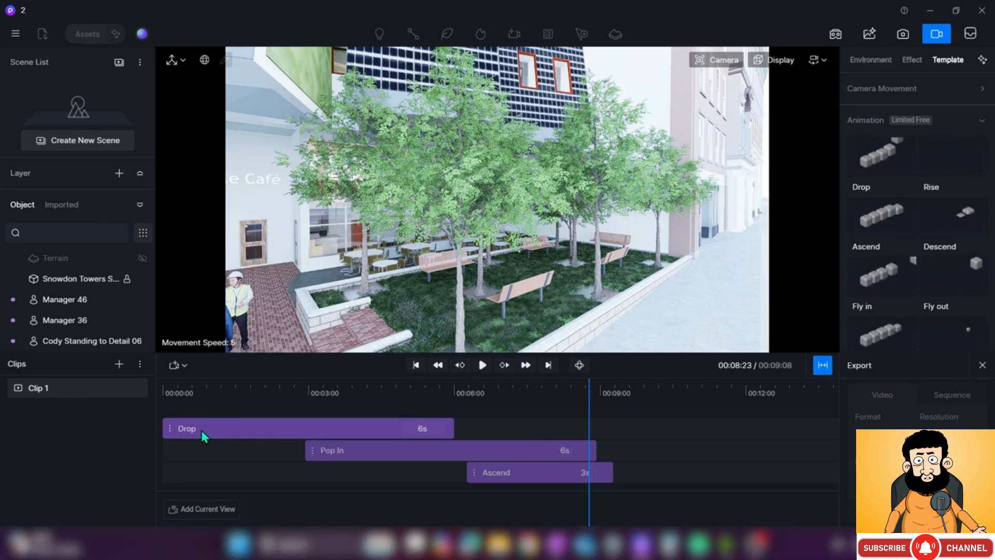
{"action": "right_click", "coordinate": [169, 431]}
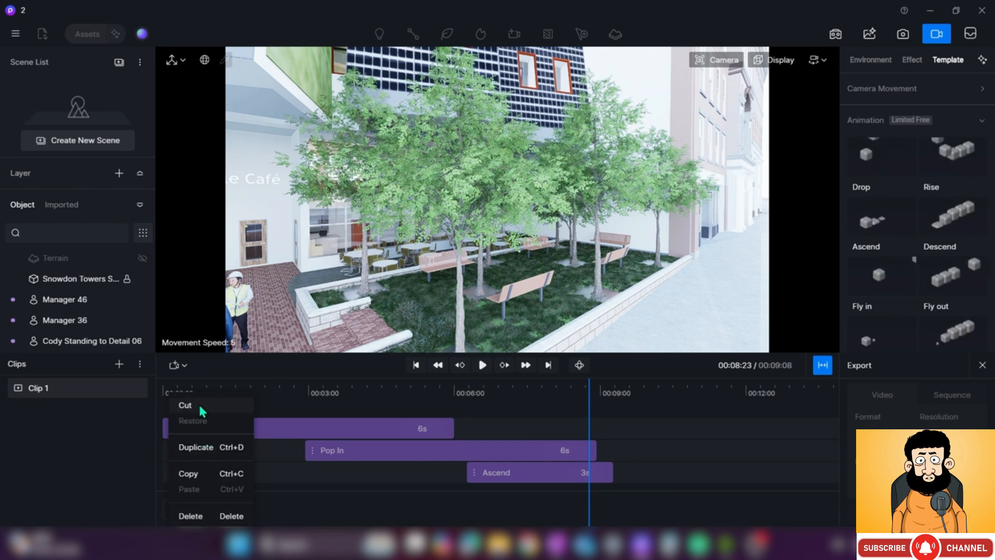
{"action": "left_click", "coordinate": [230, 449]}
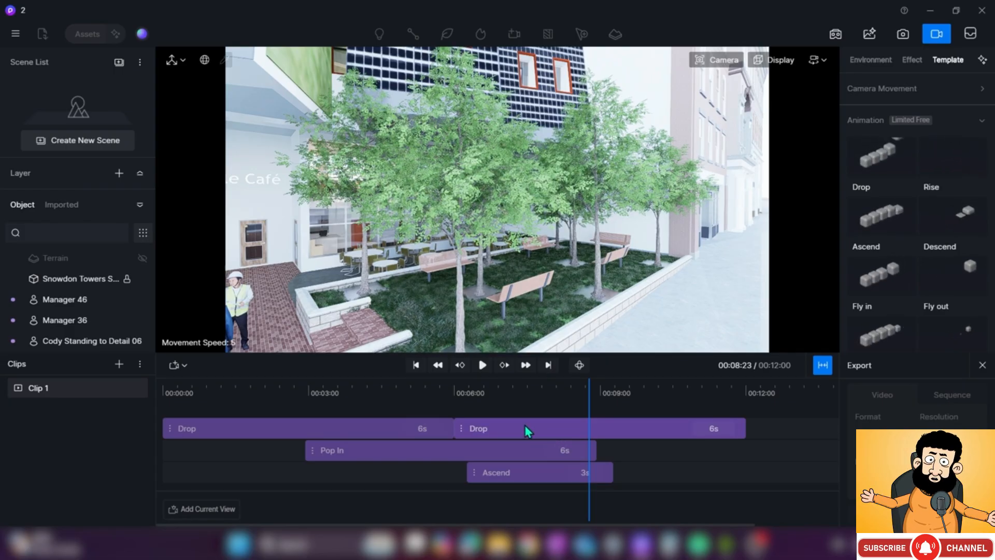
{"action": "left_click_drag", "start_coordinate": [588, 390], "coordinate": [158, 403]}
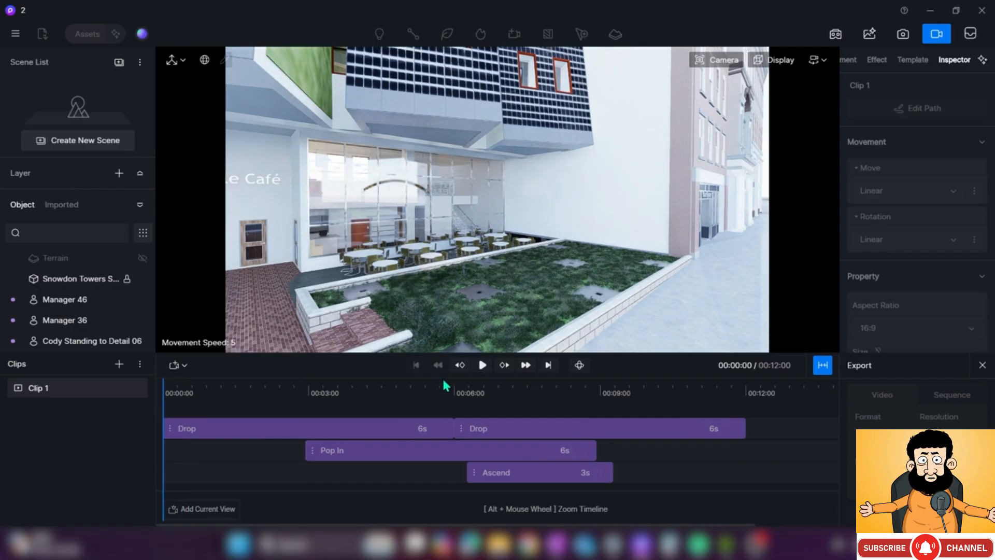
Play the clip, trim the second Drop animation to a 1.8-second section from about 8 to 10 seconds, and replay from the start
{"action": "left_click", "coordinate": [482, 365]}
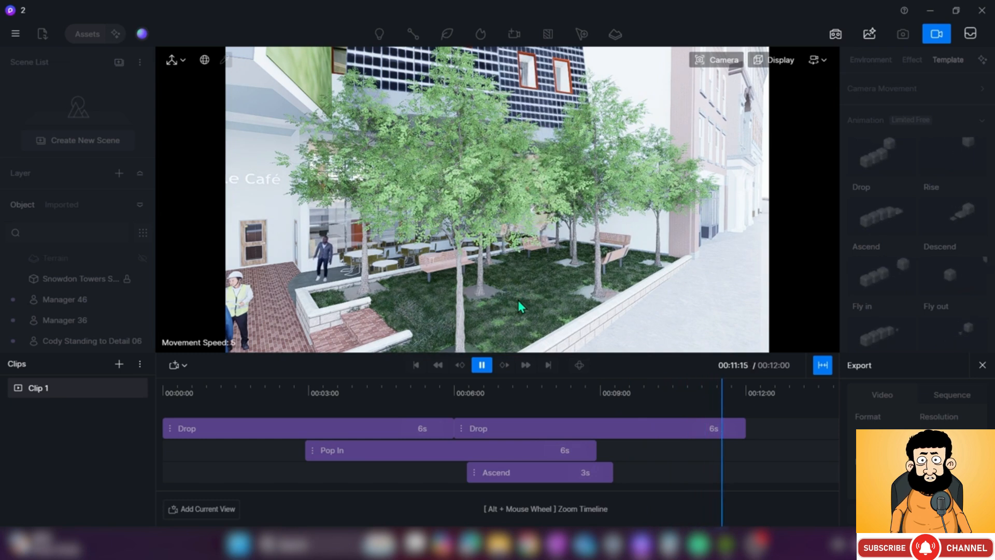
{"action": "right_click", "coordinate": [465, 430]}
{"action": "left_click", "coordinate": [493, 403]}
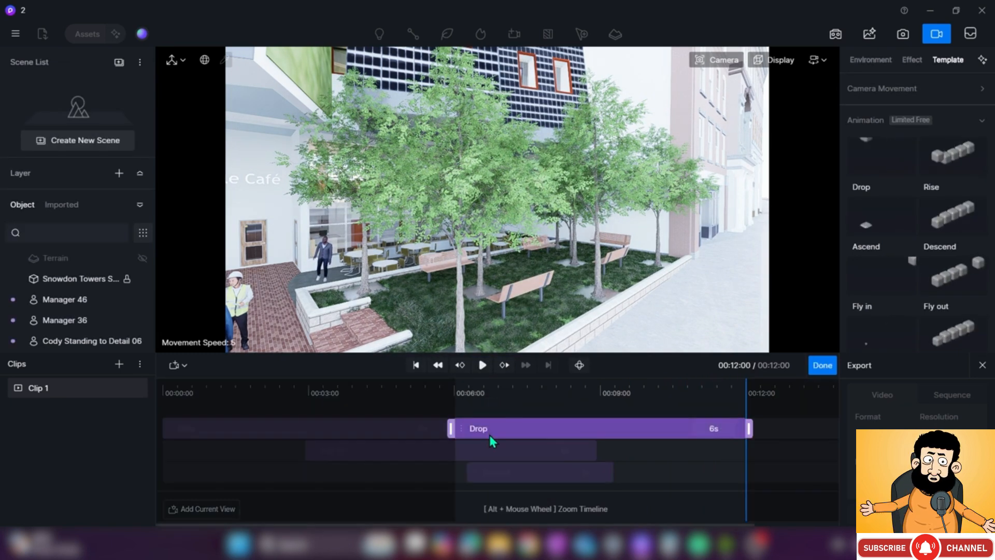
{"action": "left_click_drag", "start_coordinate": [451, 428], "coordinate": [560, 428]}
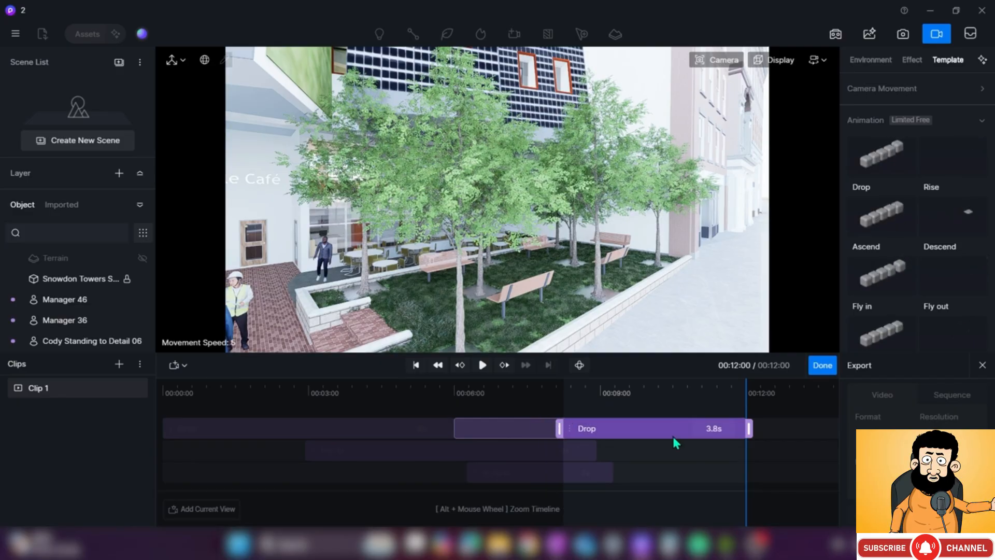
{"action": "left_click", "coordinate": [616, 431]}
{"action": "left_click_drag", "start_coordinate": [749, 428], "coordinate": [652, 428]}
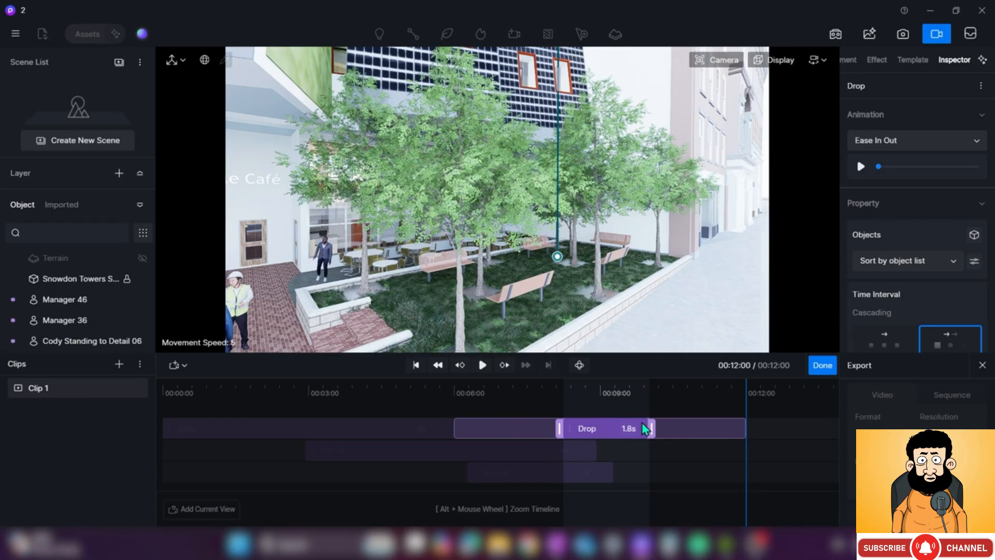
{"action": "left_click", "coordinate": [824, 370]}
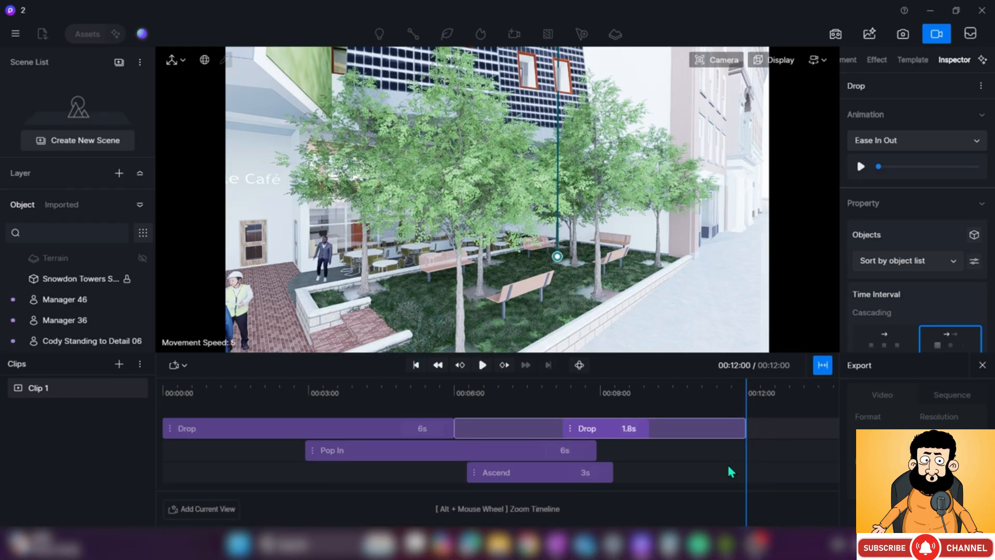
{"action": "left_click_drag", "start_coordinate": [747, 402], "coordinate": [164, 402]}
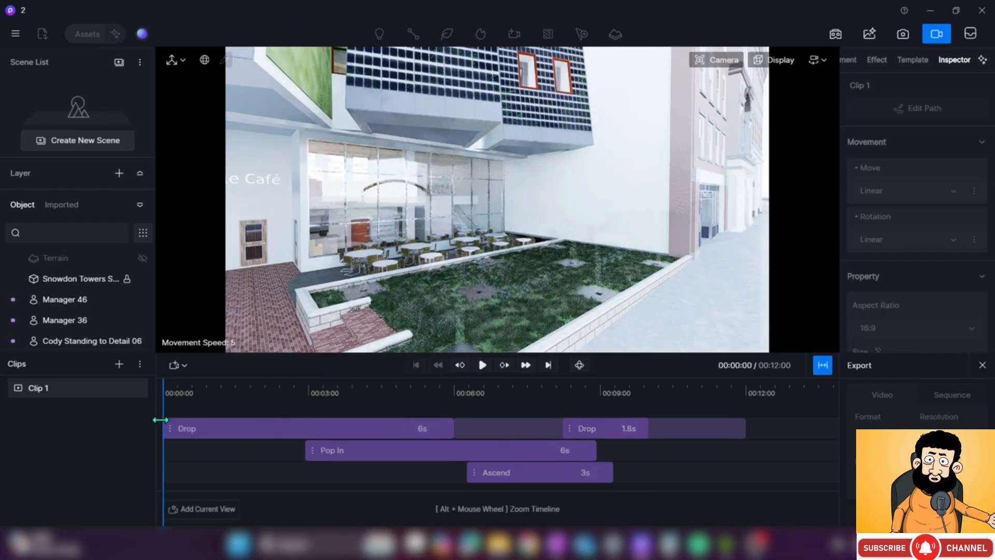
{"action": "left_click", "coordinate": [482, 365]}
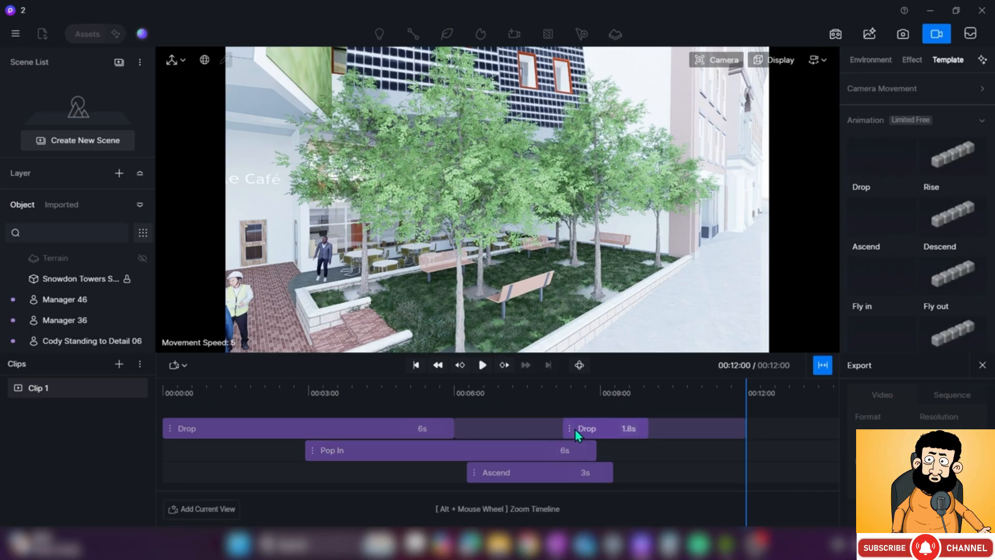
Recut the second Drop animation at both ends to a 5.2-second section running from about 6.4 to 11.6 seconds
{"action": "double_click", "coordinate": [618, 431]}
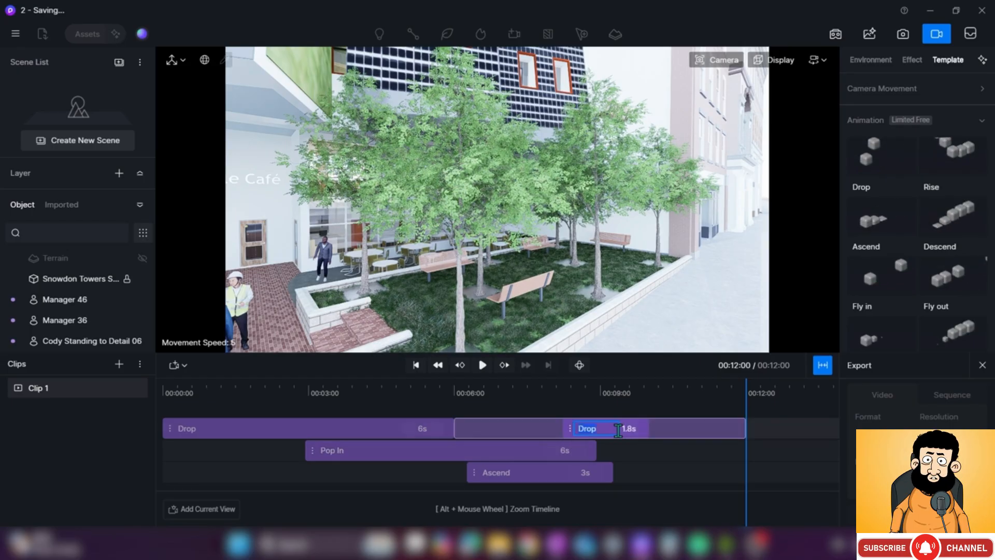
{"action": "left_click", "coordinate": [648, 454]}
{"action": "right_click", "coordinate": [570, 433]}
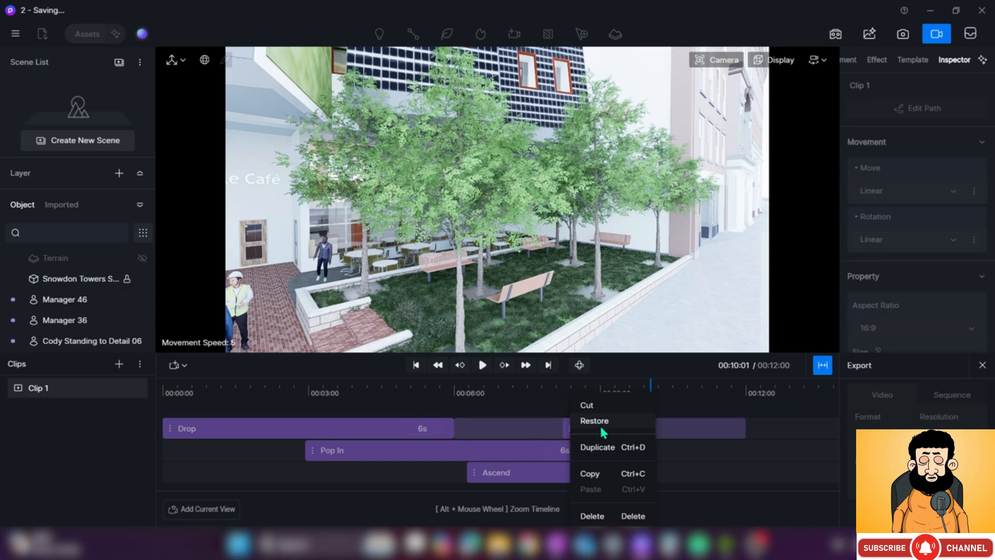
{"action": "left_click", "coordinate": [622, 409]}
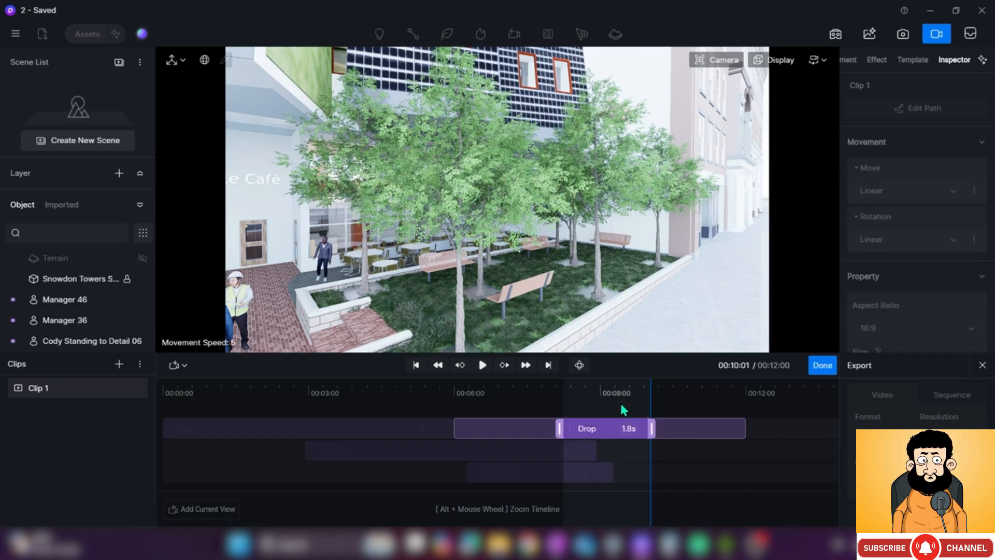
{"action": "left_click_drag", "start_coordinate": [563, 427], "coordinate": [488, 425]}
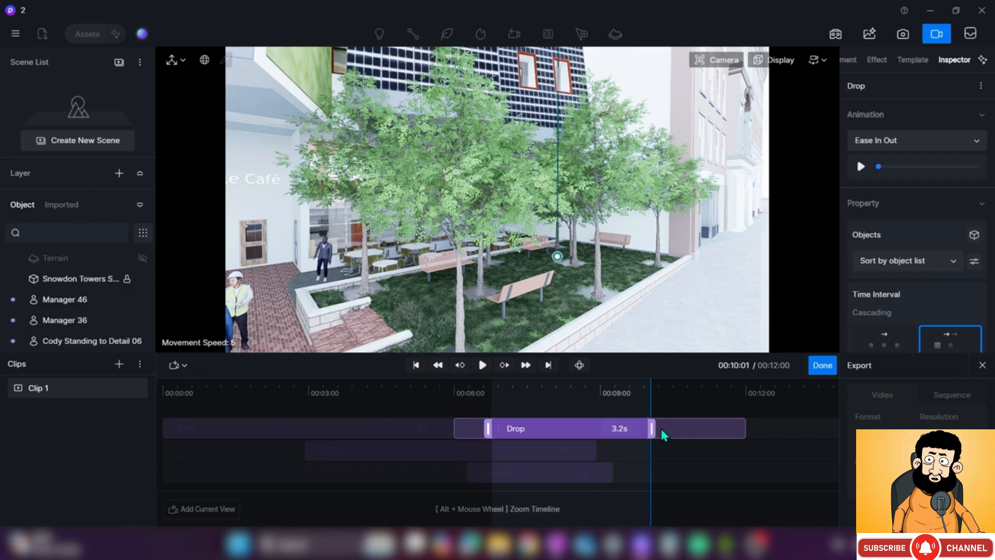
{"action": "left_click_drag", "start_coordinate": [649, 425], "coordinate": [714, 427]}
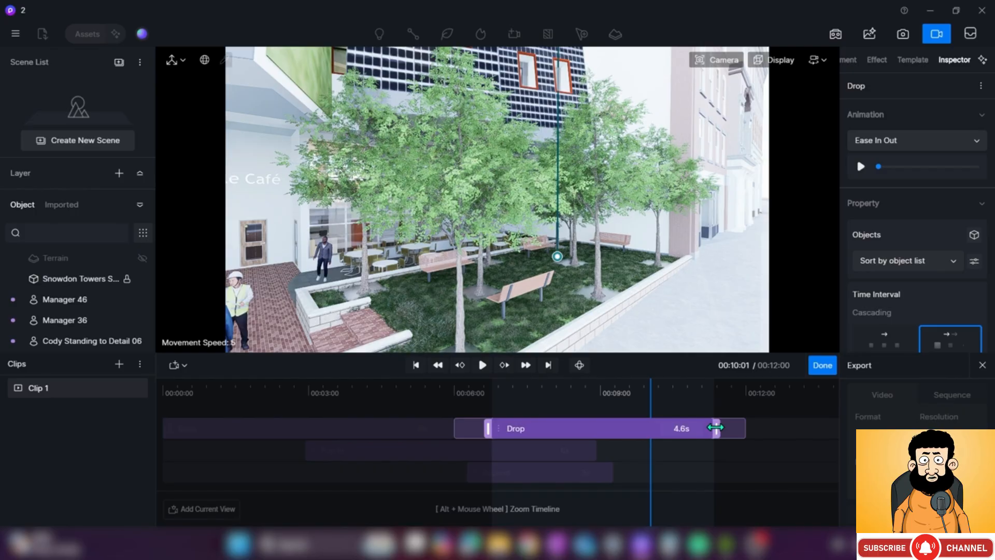
{"action": "left_click_drag", "start_coordinate": [489, 424], "coordinate": [471, 426]}
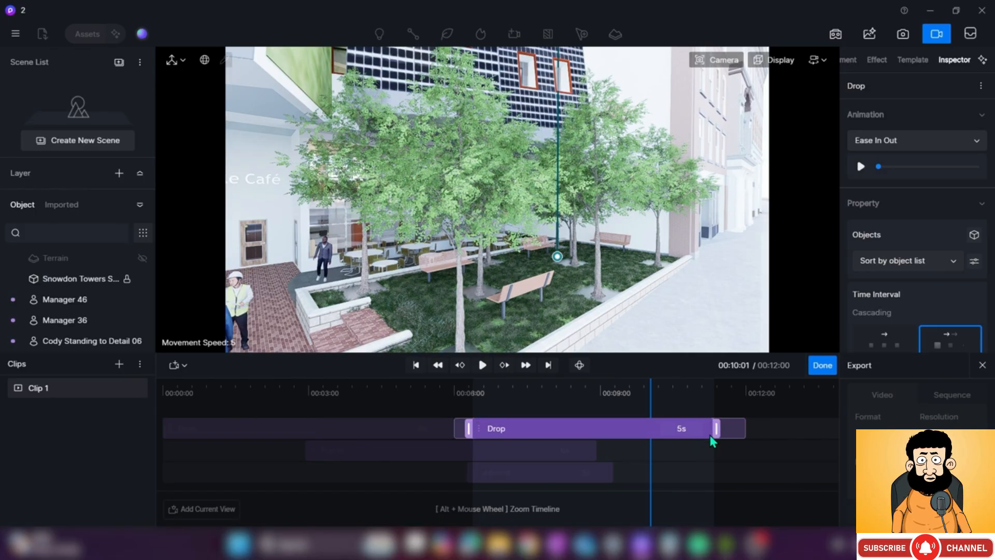
{"action": "left_click_drag", "start_coordinate": [723, 430], "coordinate": [726, 430]}
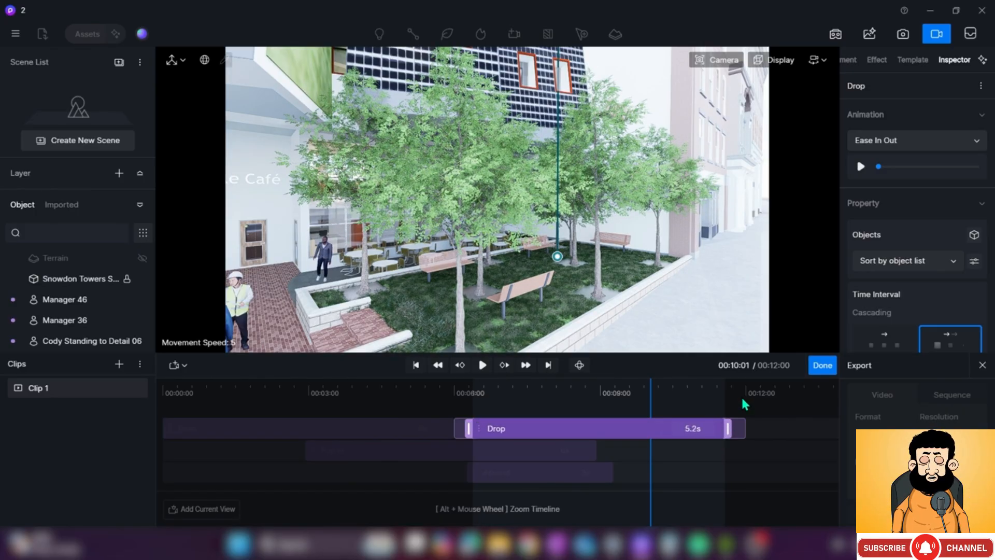
{"action": "left_click", "coordinate": [833, 365]}
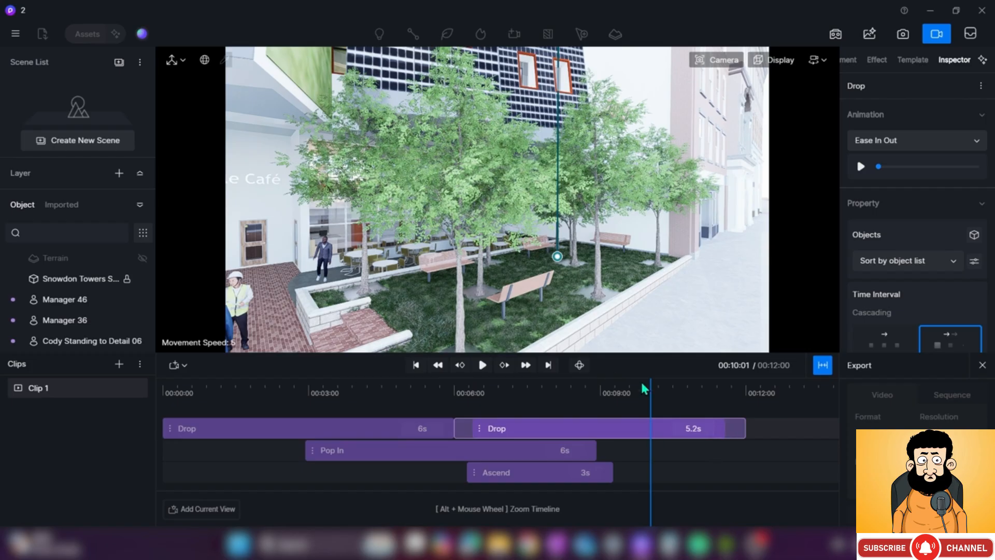
Move the second Drop animation onto its own track, overlapping the end of the first Drop, and play the clip from the start
{"action": "left_click_drag", "start_coordinate": [606, 427], "coordinate": [544, 405]}
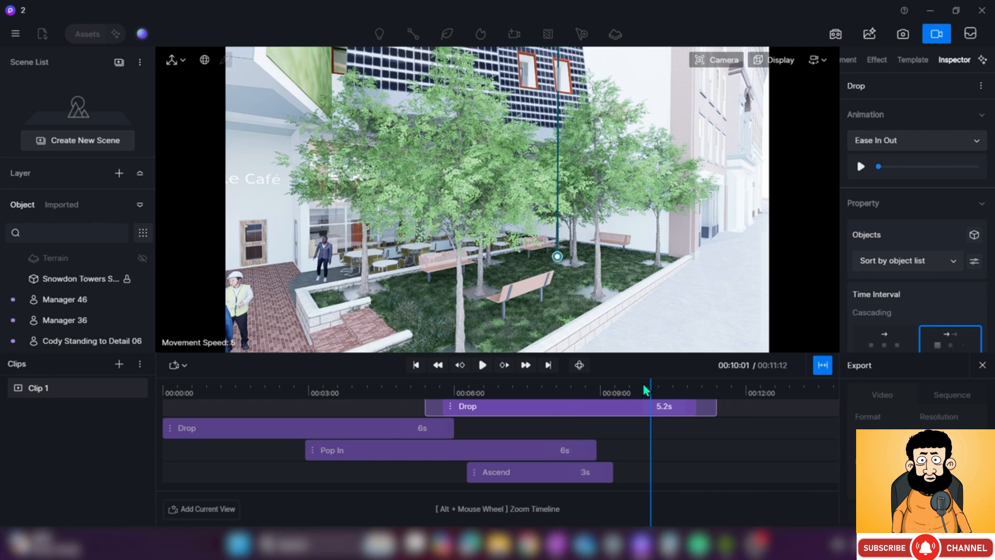
{"action": "left_click_drag", "start_coordinate": [651, 384], "coordinate": [138, 389]}
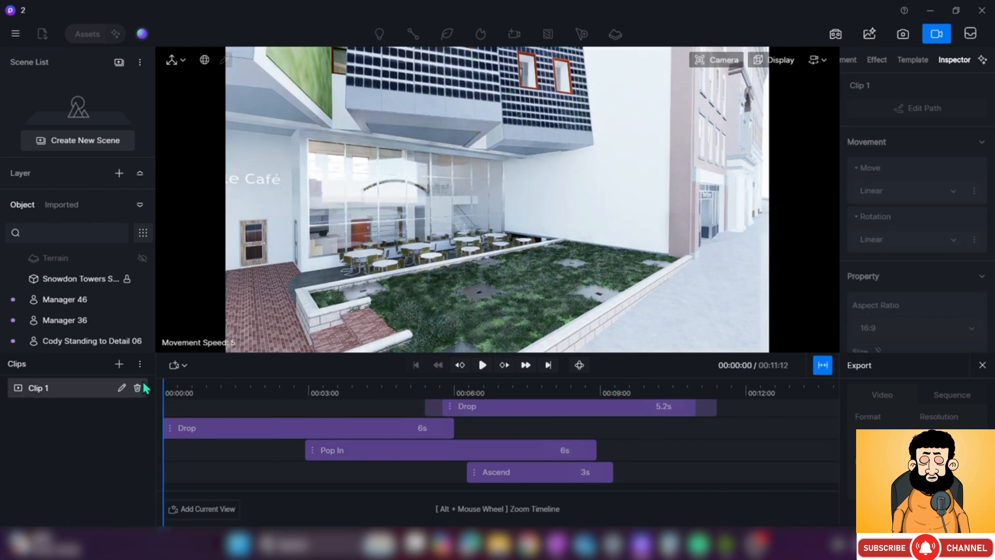
{"action": "left_click", "coordinate": [481, 365]}
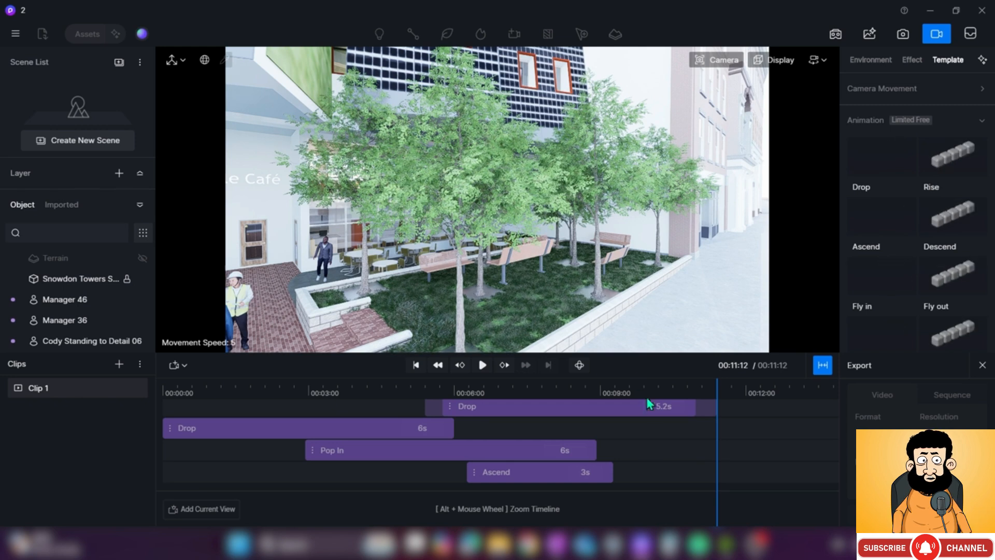
Set the second Drop animation's duration to 6 seconds and play back the clip
{"action": "double_click", "coordinate": [668, 408]}
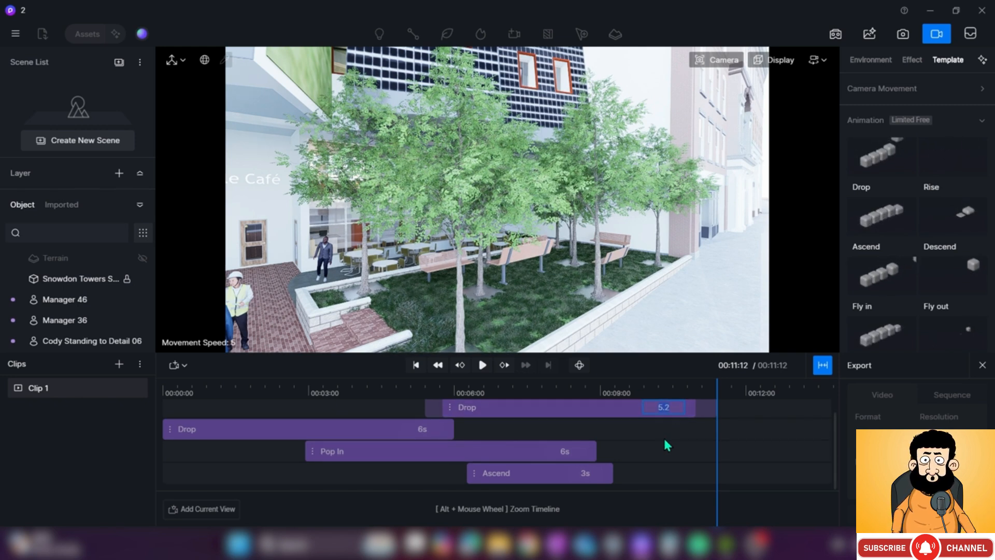
{"action": "type", "text": "6"}
{"action": "key", "text": "Return"}
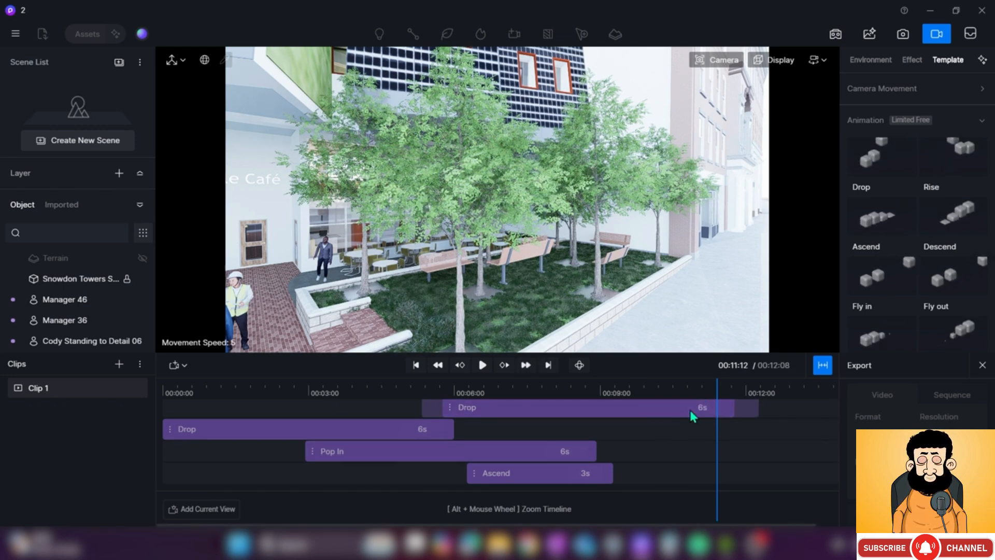
{"action": "left_click_drag", "start_coordinate": [717, 382], "coordinate": [622, 382]}
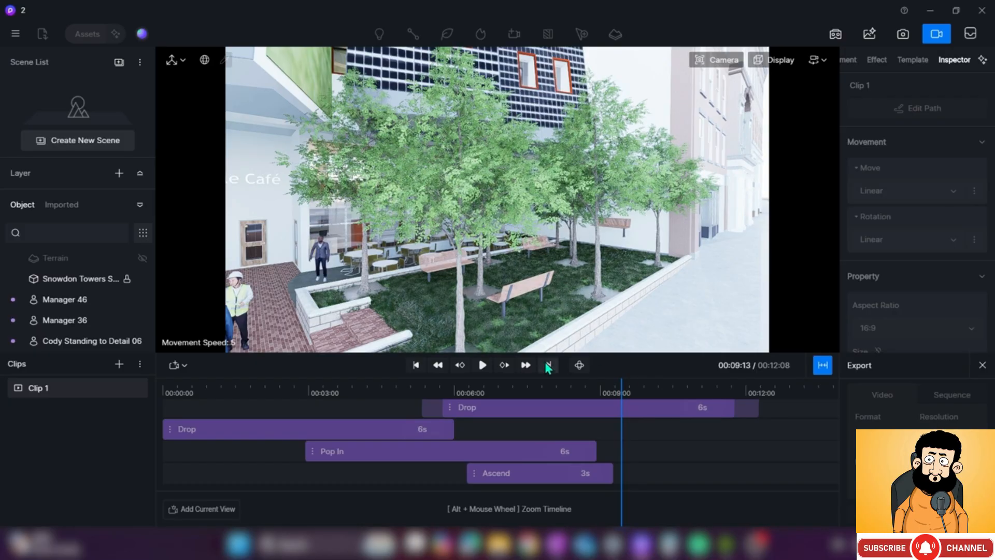
{"action": "left_click", "coordinate": [482, 365]}
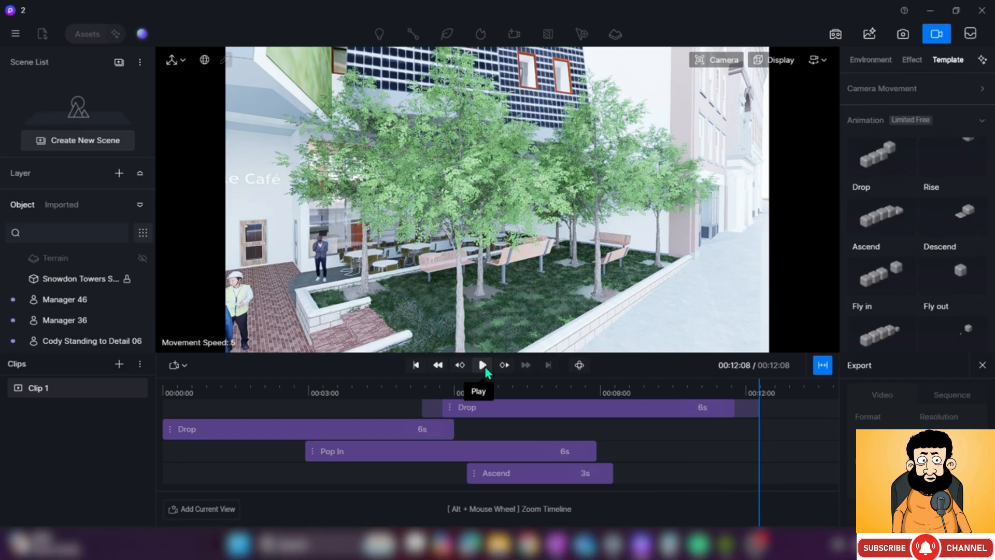
{"action": "left_click", "coordinate": [483, 366]}
{"action": "left_click", "coordinate": [483, 365]}
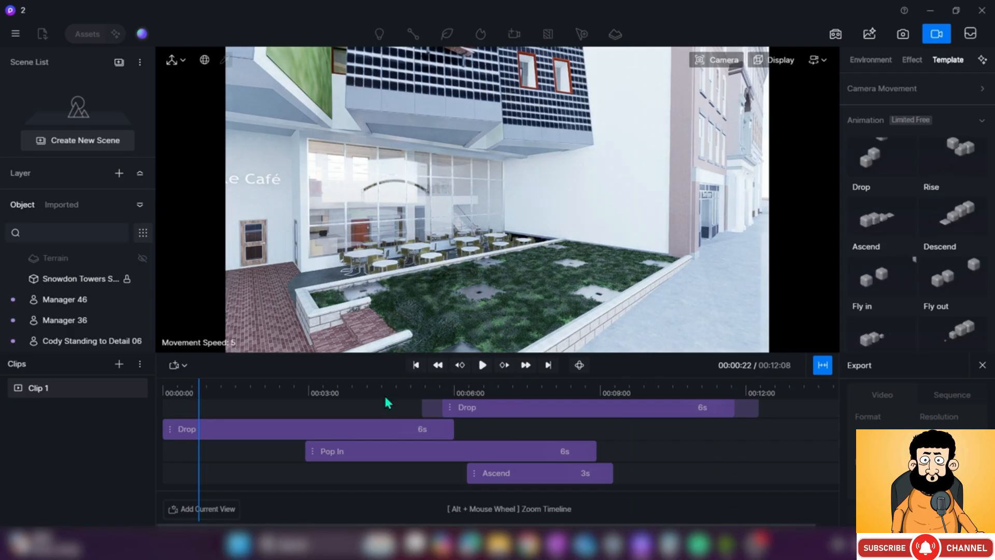
Extend the cut end of the second Drop animation to give a 6.4-second section, finish the cut and play the clip
{"action": "right_click", "coordinate": [456, 414]}
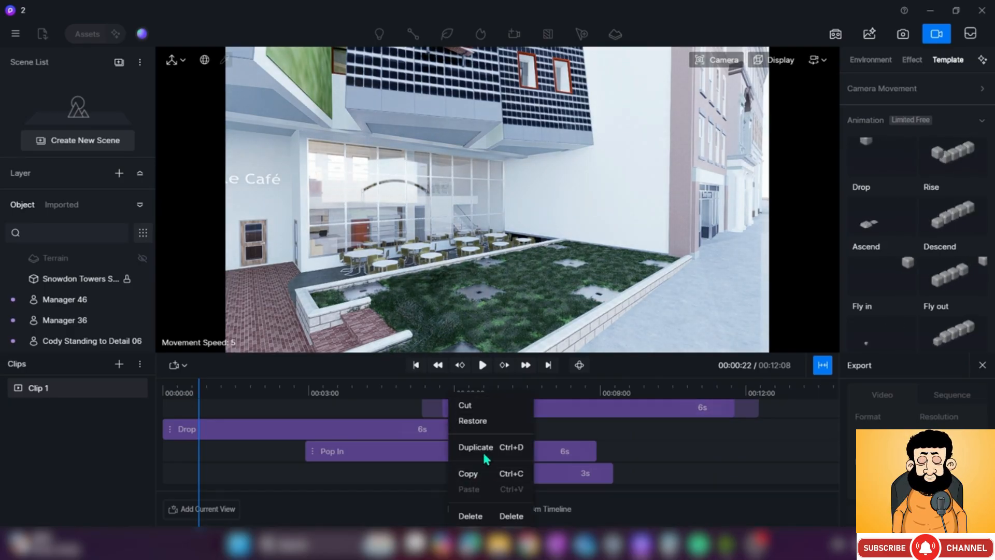
{"action": "left_click", "coordinate": [487, 408]}
{"action": "left_click_drag", "start_coordinate": [742, 407], "coordinate": [760, 407]}
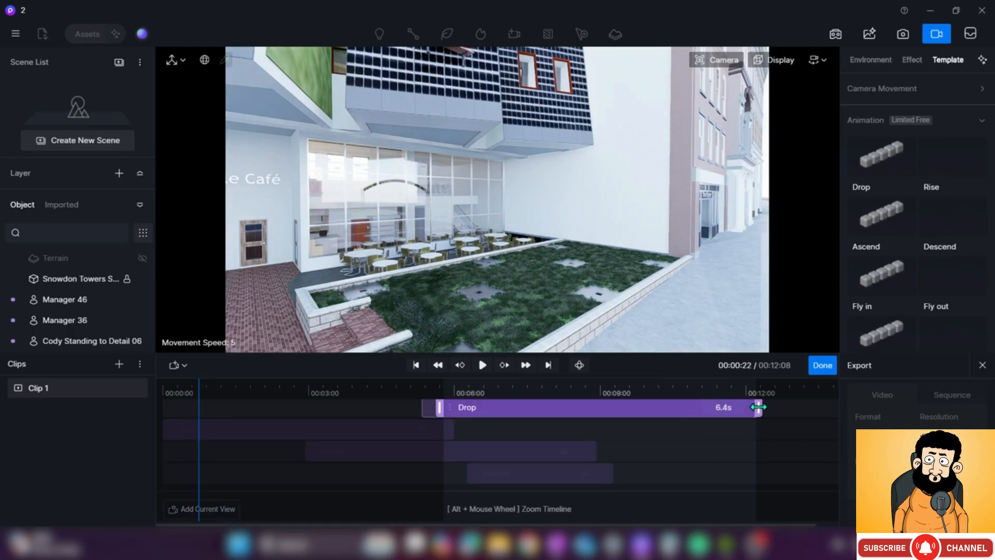
{"action": "left_click", "coordinate": [449, 414]}
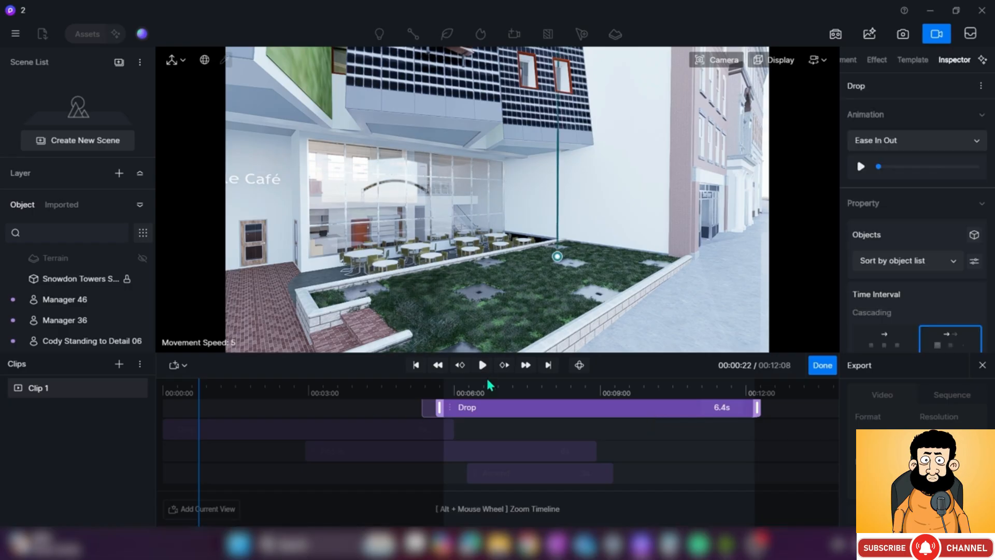
{"action": "left_click", "coordinate": [482, 364]}
{"action": "left_click", "coordinate": [822, 365]}
{"action": "left_click", "coordinate": [482, 365]}
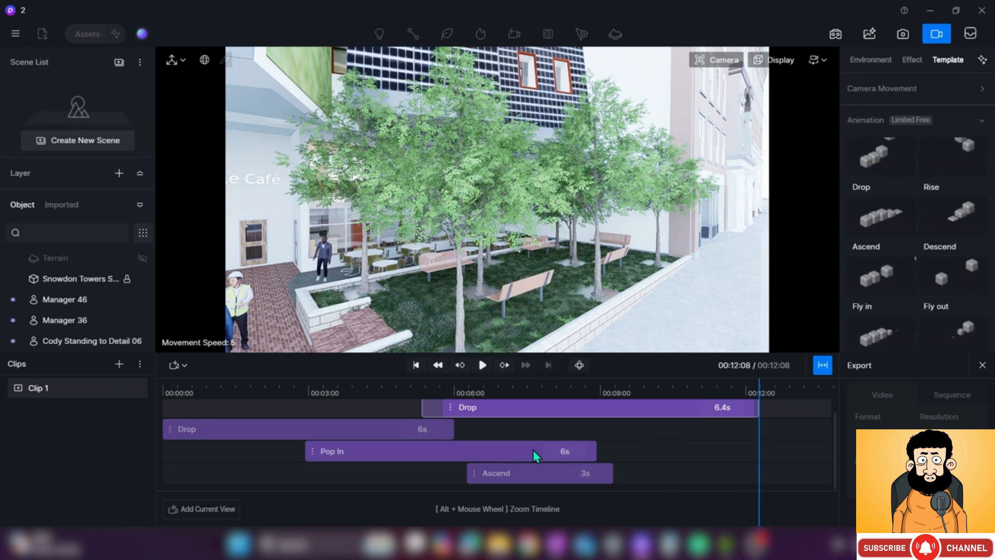
Rename the duplicated Drop animation "chairs duplication" and the original Drop animation "chairs"
{"action": "right_click", "coordinate": [171, 430]}
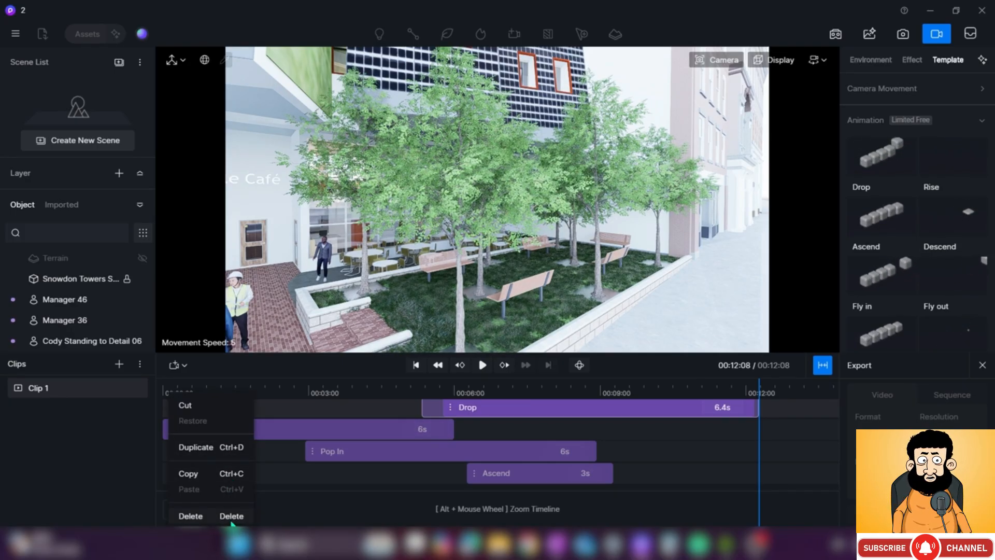
{"action": "left_click", "coordinate": [468, 409]}
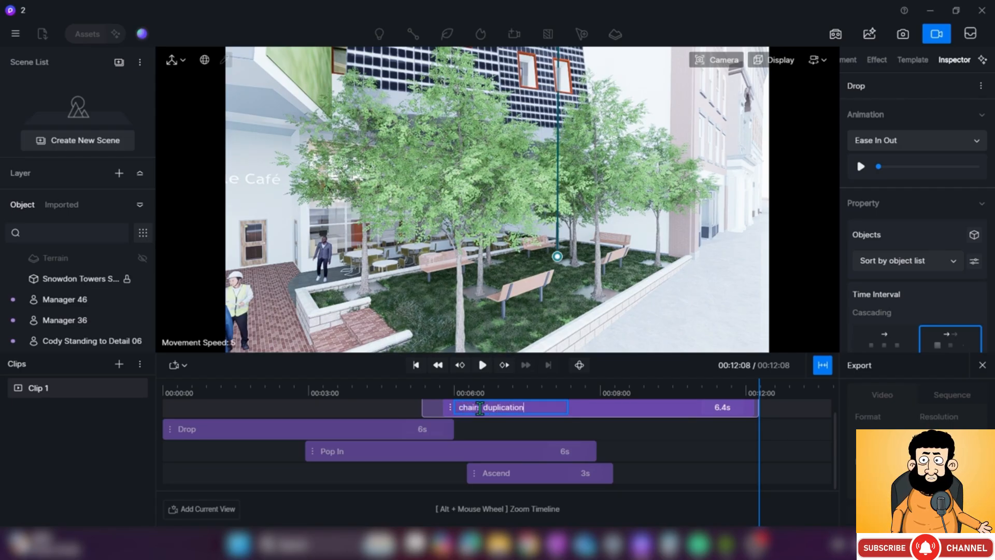
{"action": "left_click", "coordinate": [189, 433]}
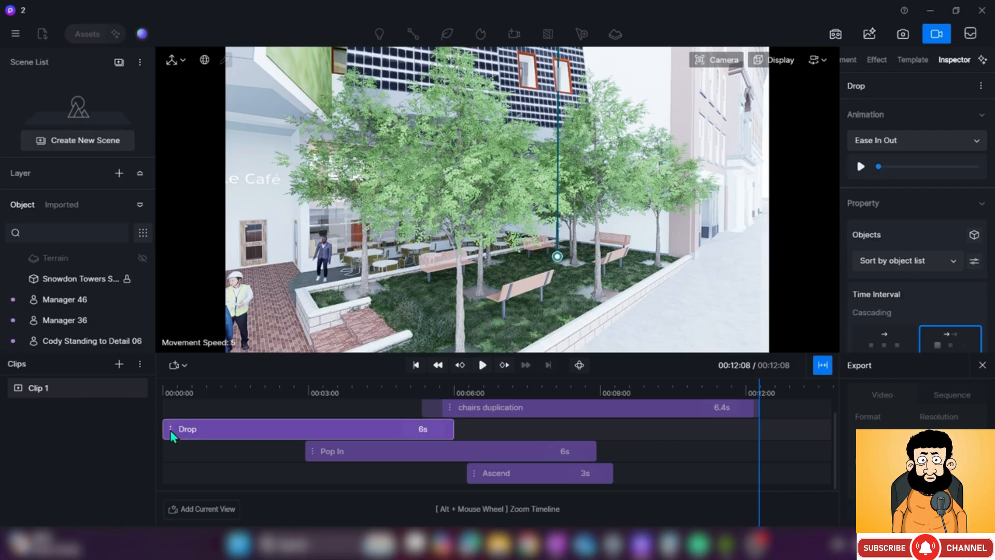
{"action": "right_click", "coordinate": [173, 433]}
{"action": "left_click", "coordinate": [198, 436]}
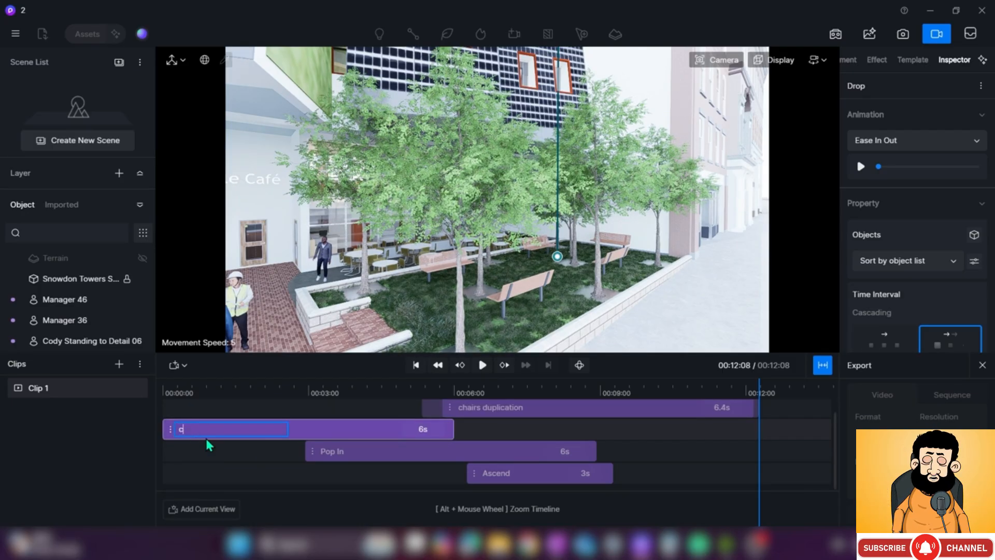
{"action": "type", "text": "chairs"}
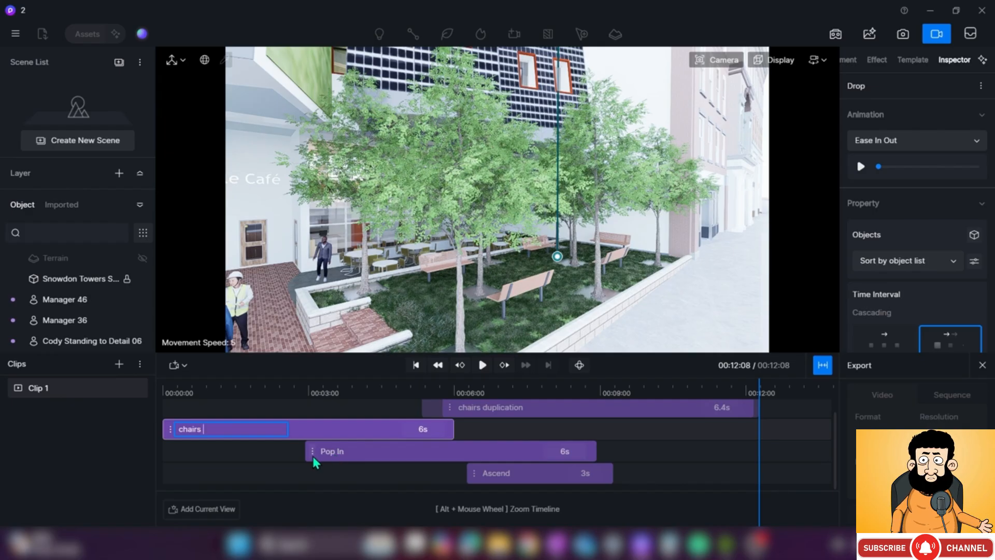
Try a duration of 8 seconds for the chairs animation and set it back to 6 seconds
{"action": "double_click", "coordinate": [430, 436]}
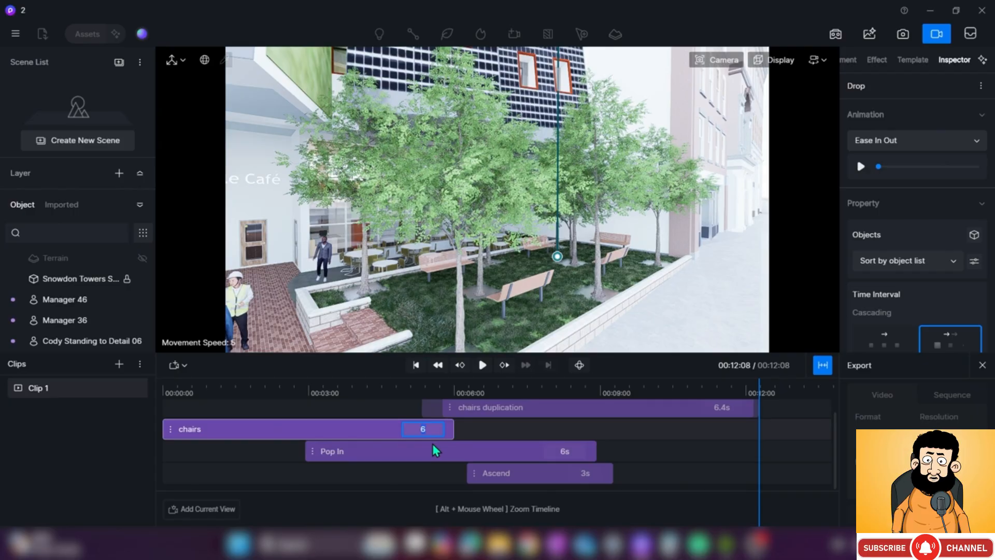
{"action": "key", "text": "Return"}
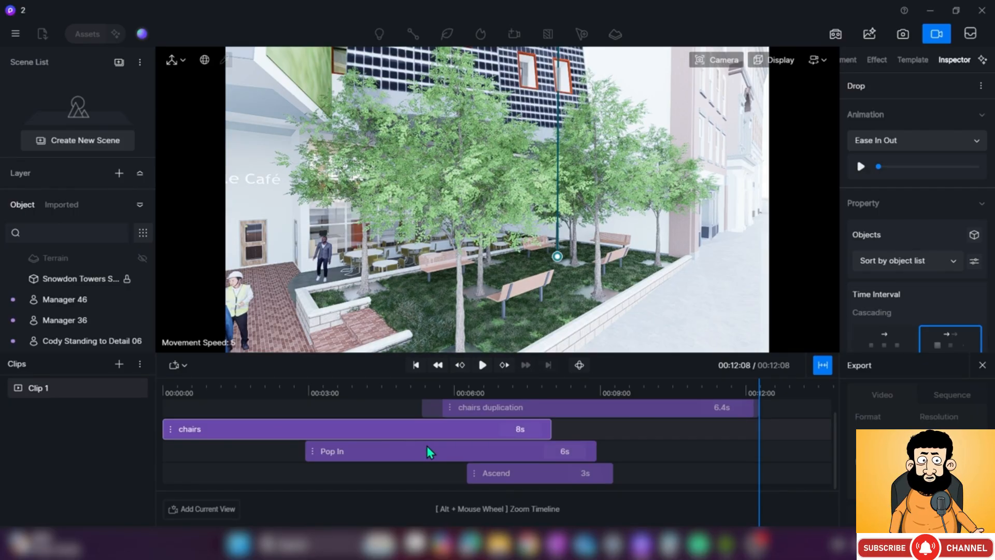
{"action": "type", "text": "6"}
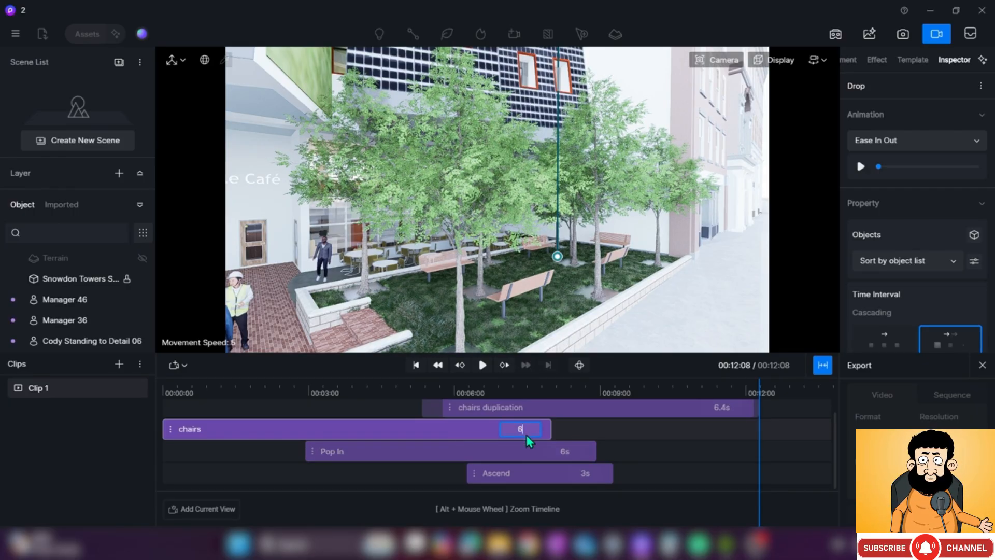
{"action": "key", "text": "Return"}
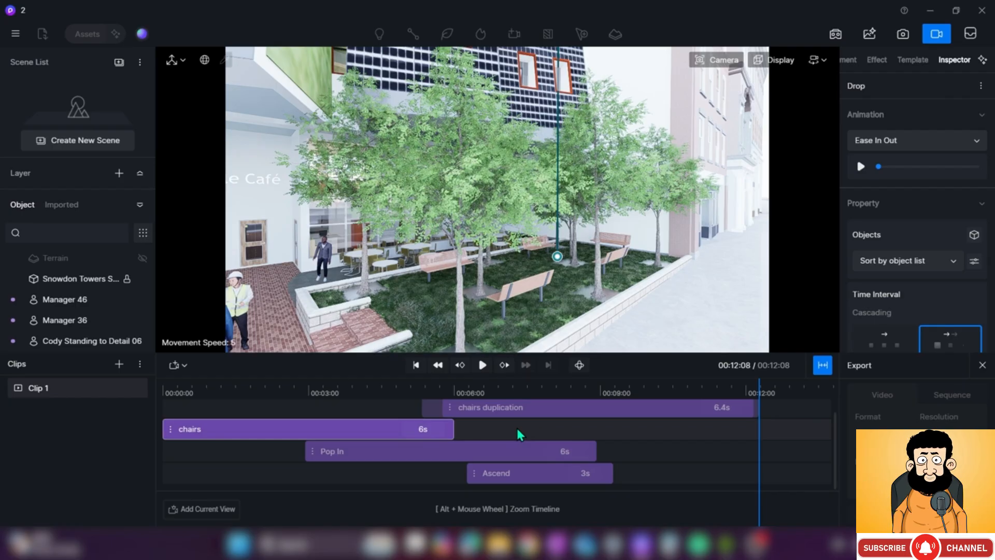
Play the clip from the start and look through the available animation templates
{"action": "left_click_drag", "start_coordinate": [759, 430], "coordinate": [139, 423]}
{"action": "left_click", "coordinate": [481, 365]}
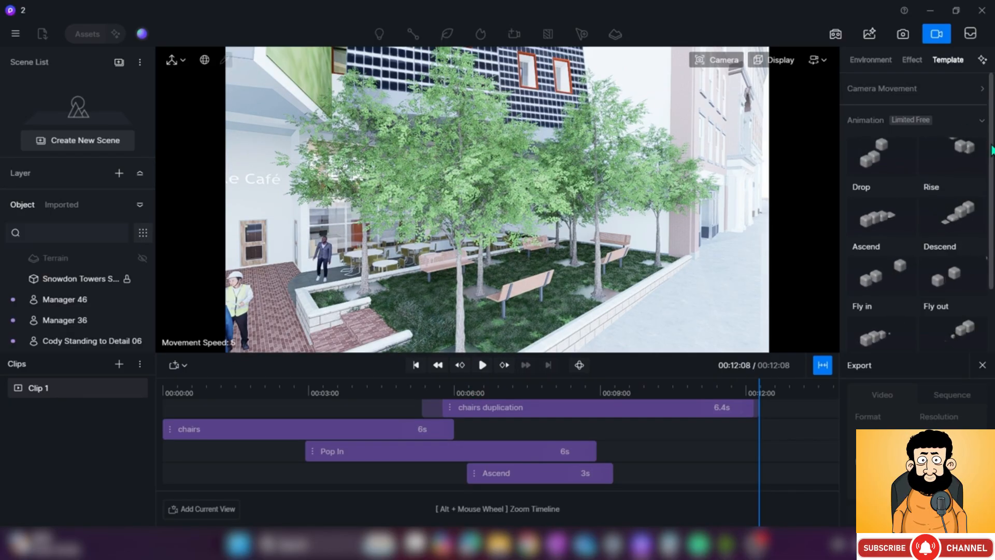
{"action": "scroll", "coordinate": [989, 212], "scroll_direction": "down", "scroll_amount": 2}
{"action": "scroll", "coordinate": [989, 212], "scroll_direction": "down", "scroll_amount": 1}
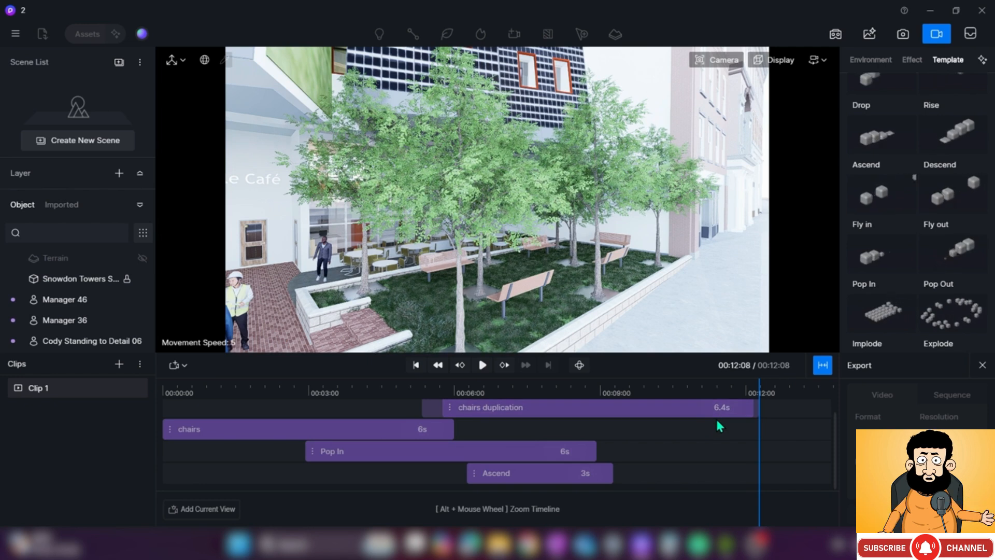
Switch the timeline to the shot view, add the current view twice as Shot 1 and play it from the start
{"action": "left_click", "coordinate": [821, 365]}
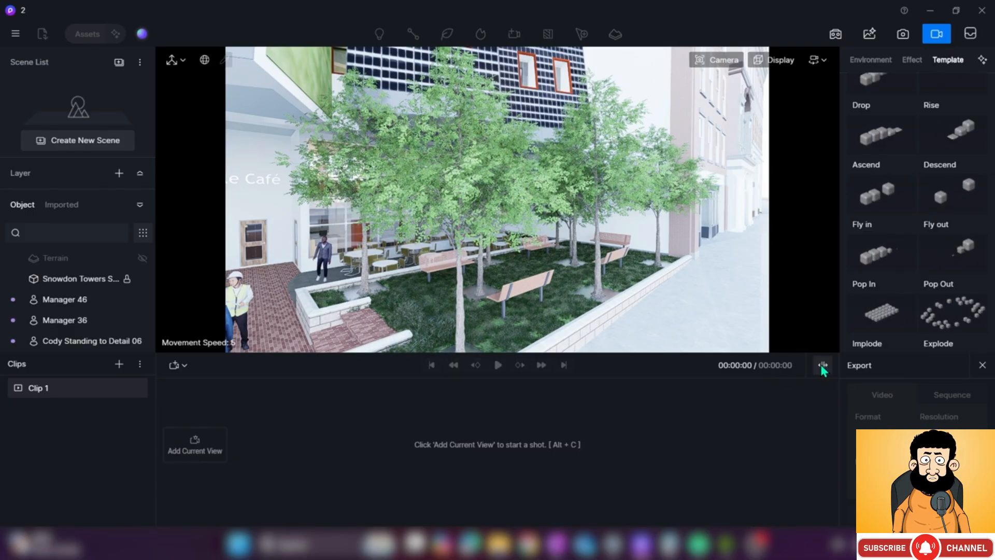
{"action": "left_click", "coordinate": [195, 450]}
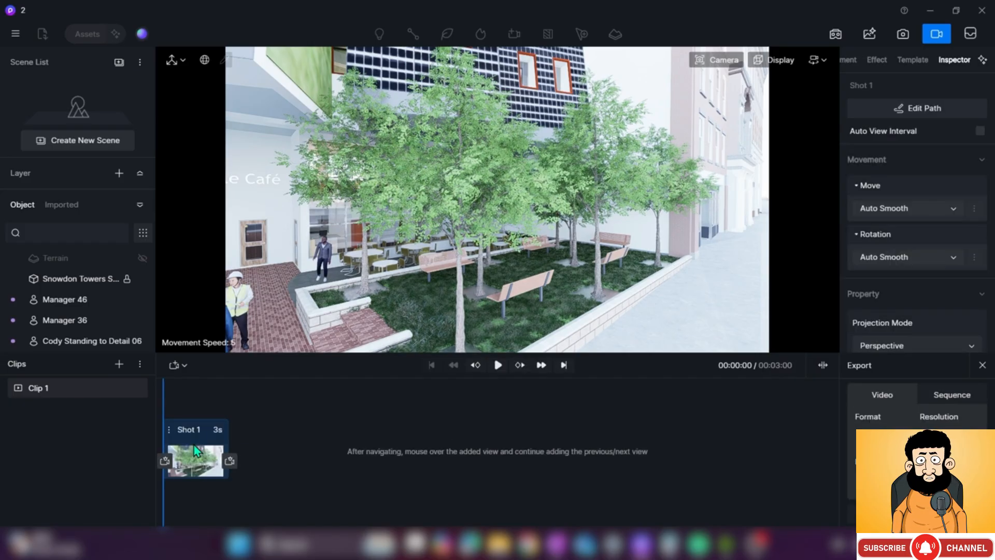
{"action": "left_click", "coordinate": [230, 461]}
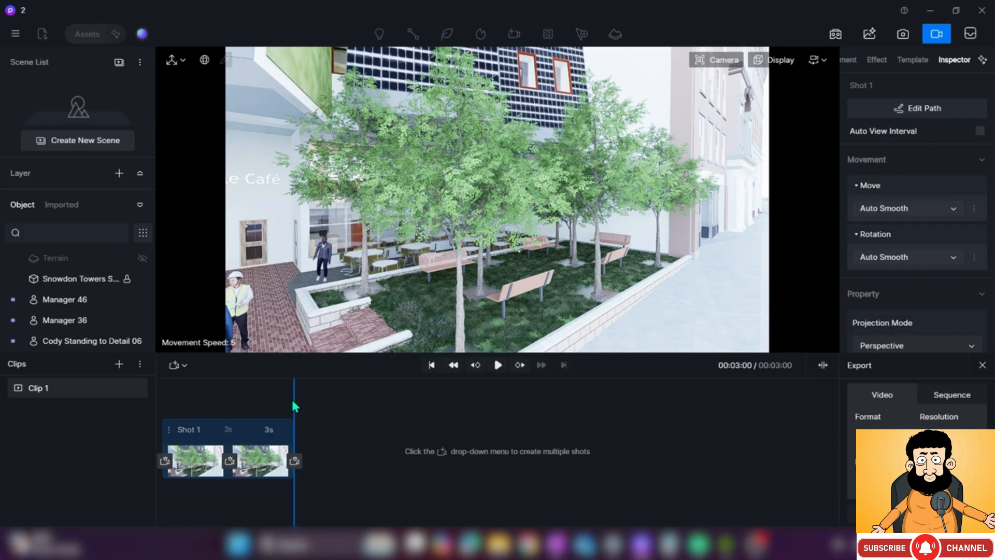
{"action": "left_click_drag", "start_coordinate": [295, 391], "coordinate": [123, 404]}
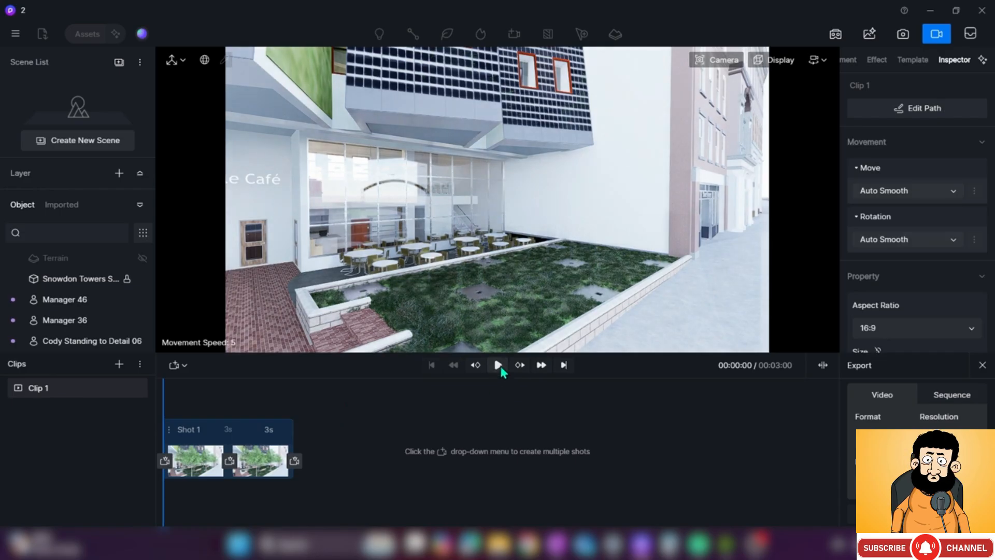
{"action": "left_click", "coordinate": [498, 365]}
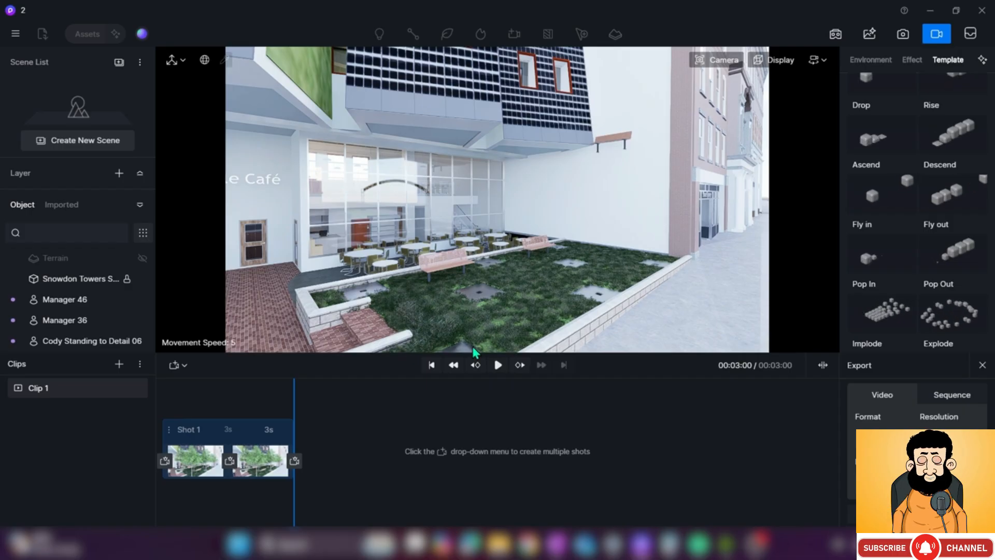
Compare Shot 1 with the animation tracks, set its duration to 13 seconds and play the clip from the start
{"action": "left_click", "coordinate": [822, 365]}
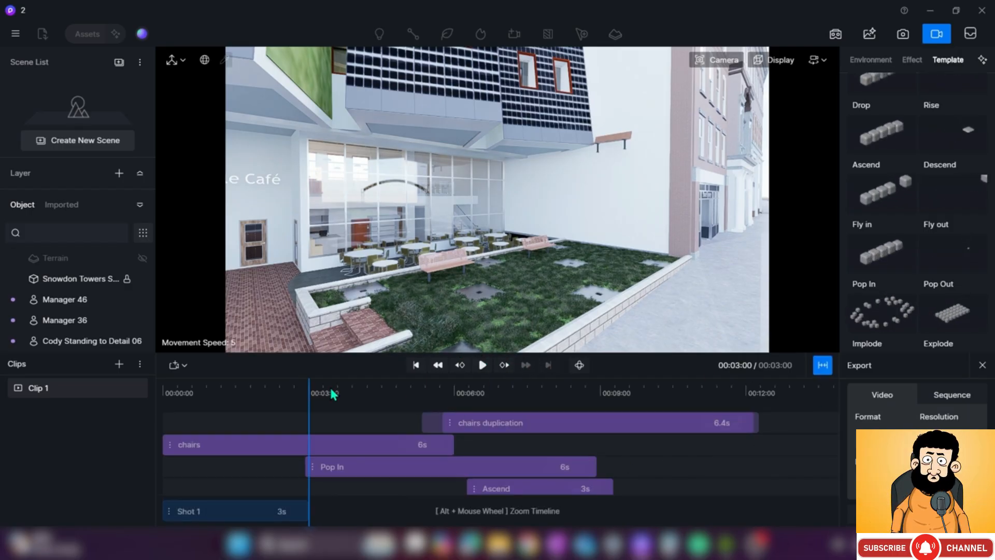
{"action": "left_click_drag", "start_coordinate": [308, 394], "coordinate": [691, 406]}
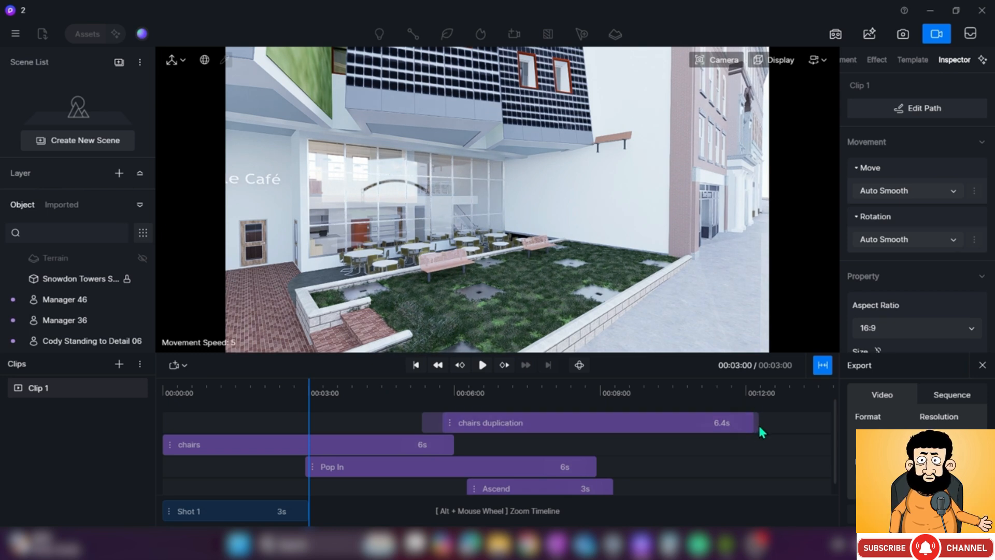
{"action": "left_click", "coordinate": [822, 366]}
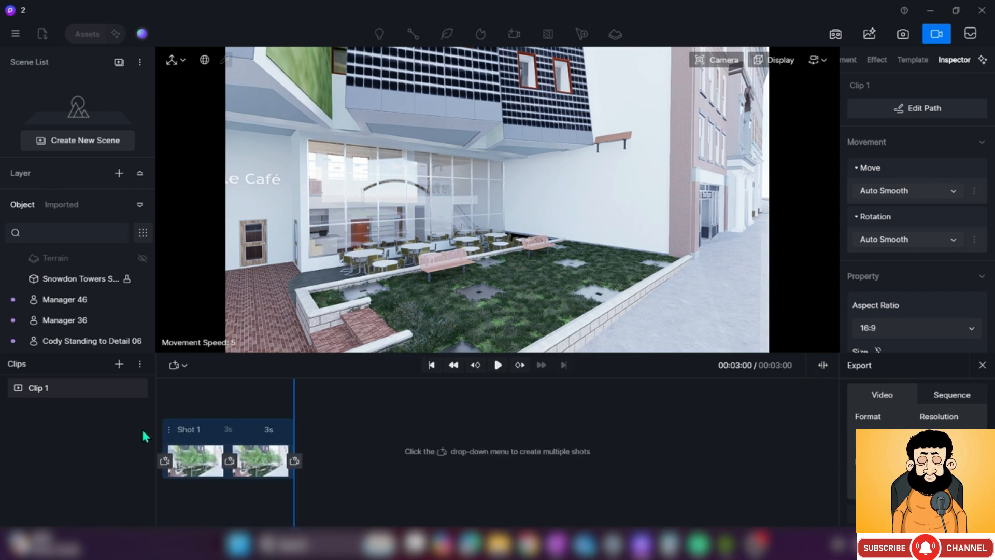
{"action": "left_click", "coordinate": [272, 430]}
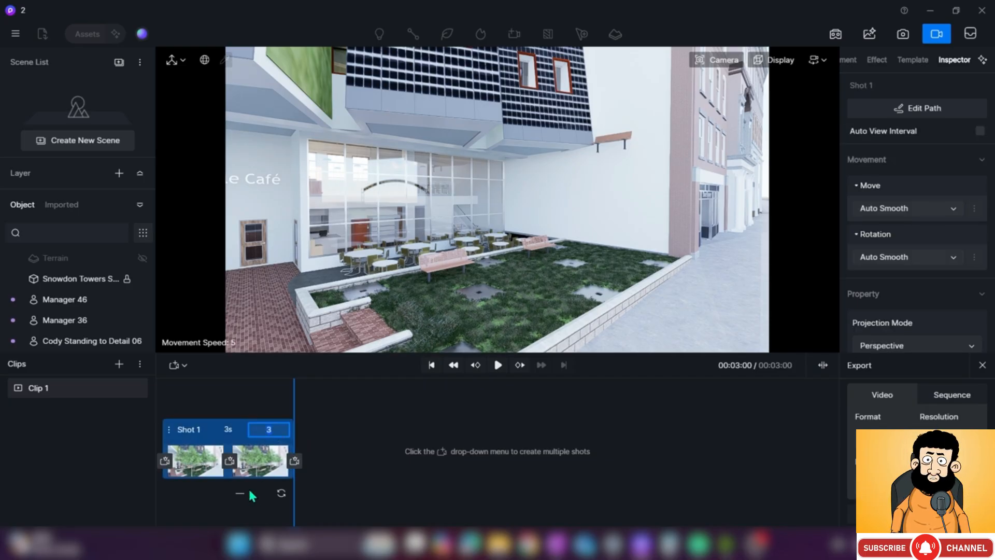
{"action": "type", "text": "13"}
{"action": "key", "text": "Return"}
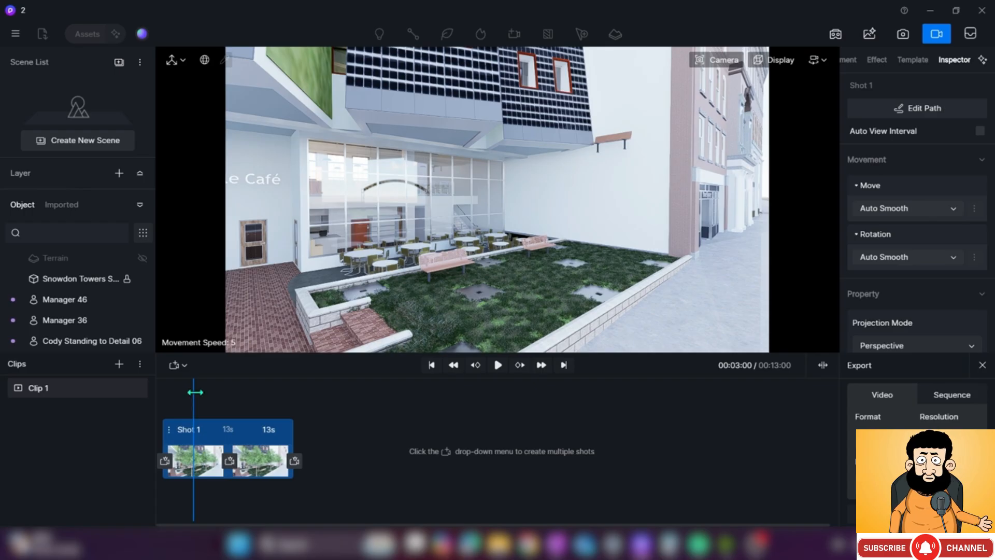
{"action": "left_click_drag", "start_coordinate": [195, 393], "coordinate": [167, 393]}
{"action": "left_click", "coordinate": [499, 365]}
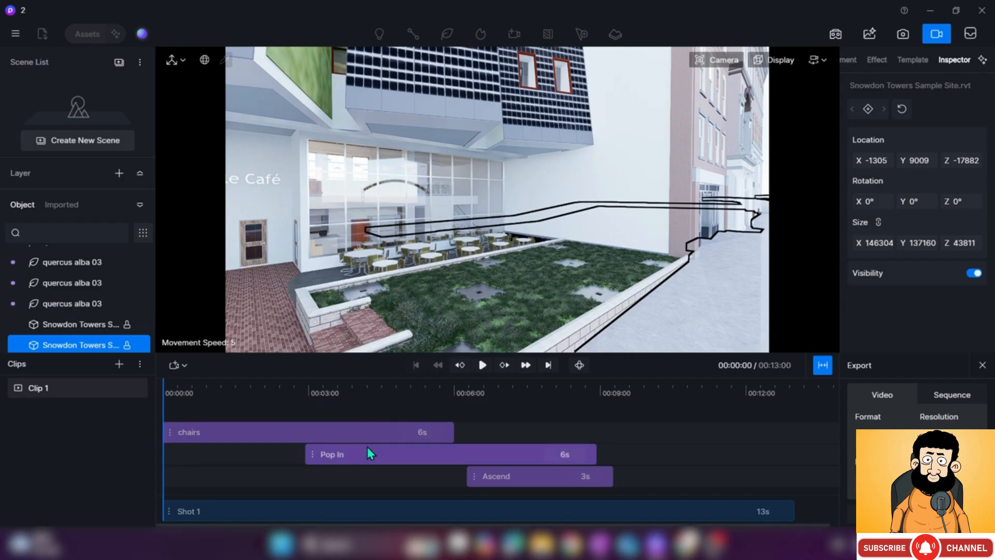
Review the chairs animation's settings, play part of the clip and return the playhead to the start
{"action": "left_click", "coordinate": [353, 434]}
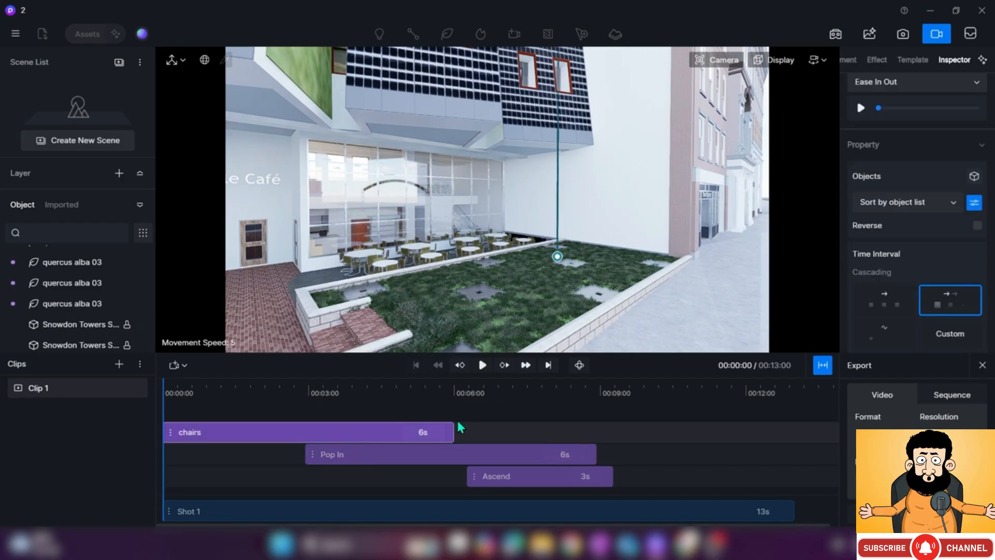
{"action": "scroll", "coordinate": [987, 219], "scroll_direction": "up", "scroll_amount": 2}
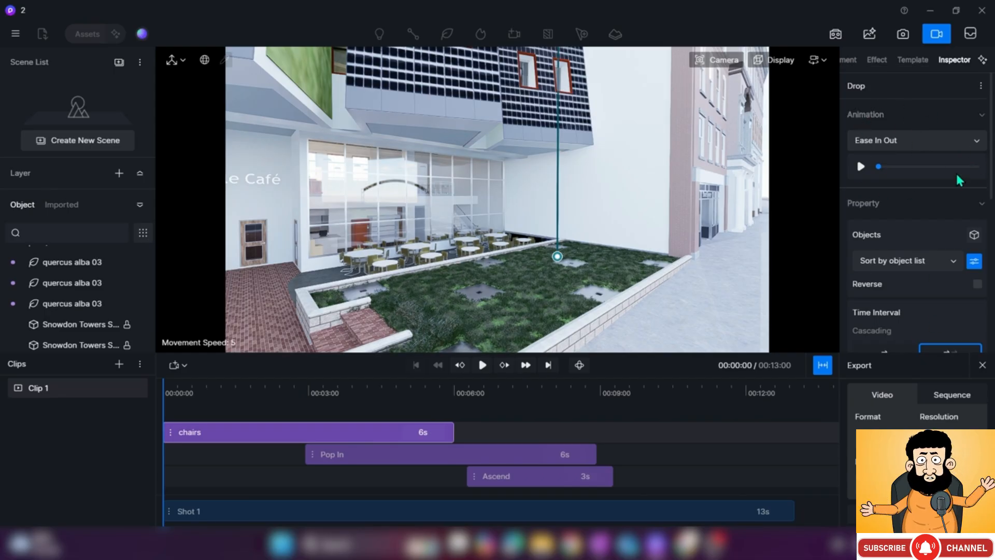
{"action": "scroll", "coordinate": [991, 195], "scroll_direction": "down", "scroll_amount": 2}
{"action": "left_click_drag", "start_coordinate": [991, 195], "coordinate": [985, 121]}
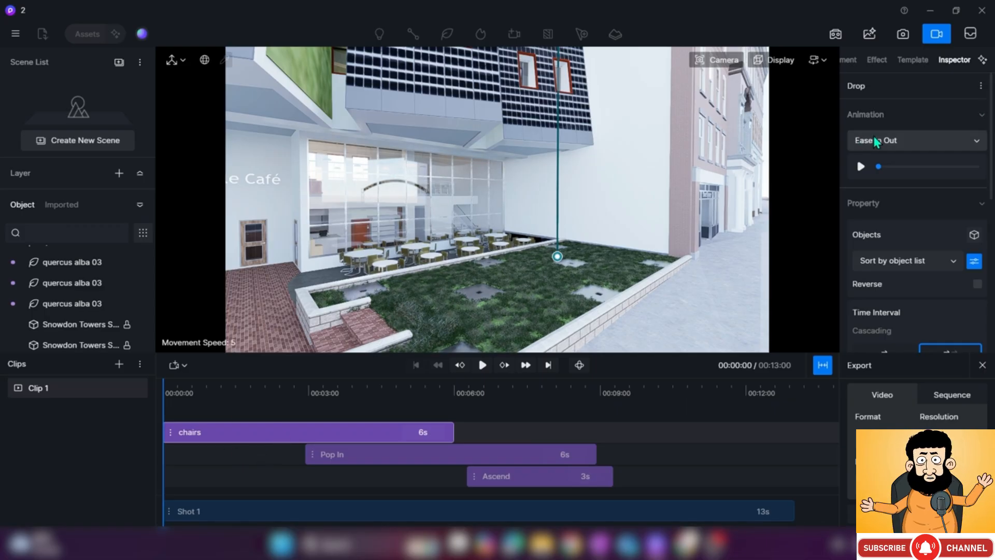
{"action": "left_click", "coordinate": [482, 366]}
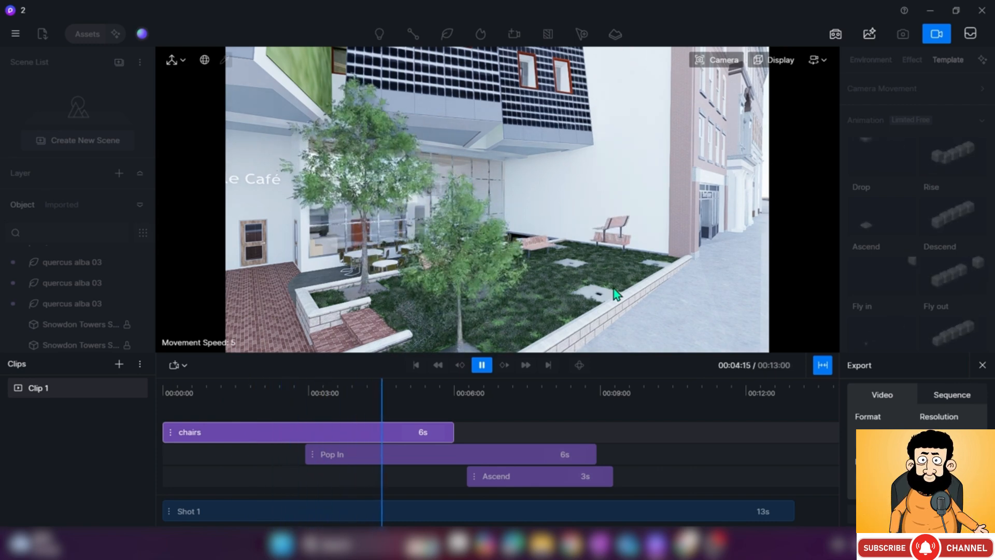
{"action": "left_click", "coordinate": [482, 365]}
{"action": "left_click_drag", "start_coordinate": [362, 403], "coordinate": [86, 409]}
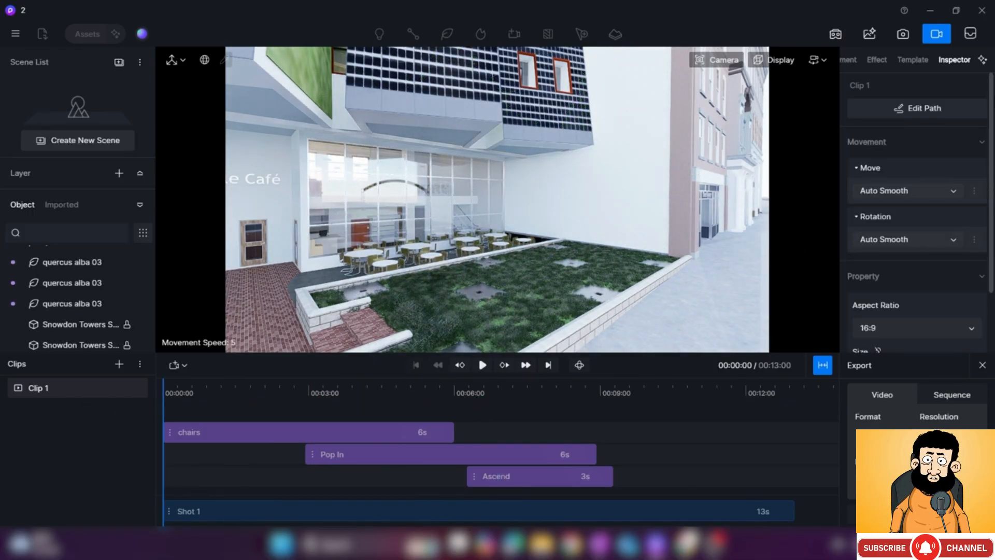
Try the Linear and Ease In motion curves on the chairs animation
{"action": "left_click", "coordinate": [246, 433]}
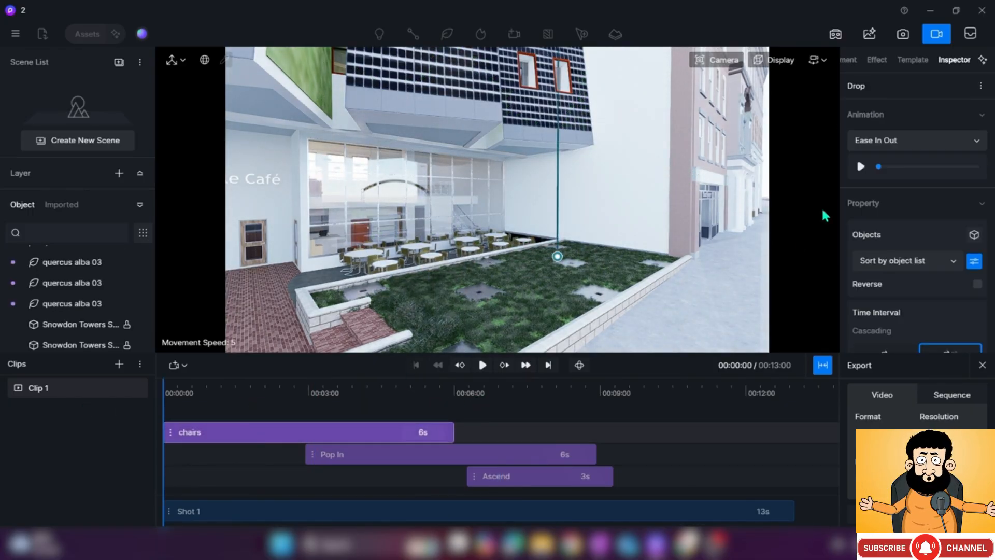
{"action": "left_click", "coordinate": [962, 143]}
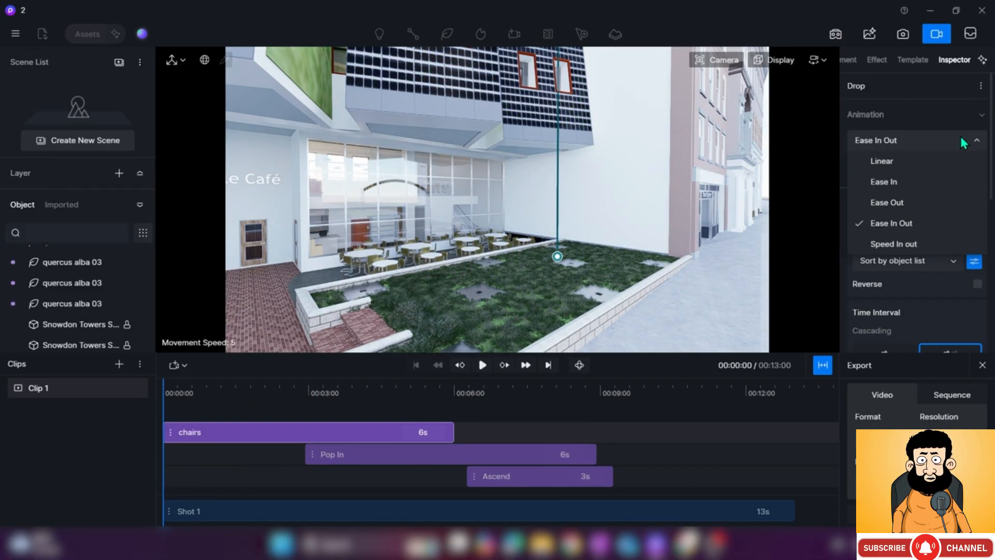
{"action": "left_click", "coordinate": [914, 161]}
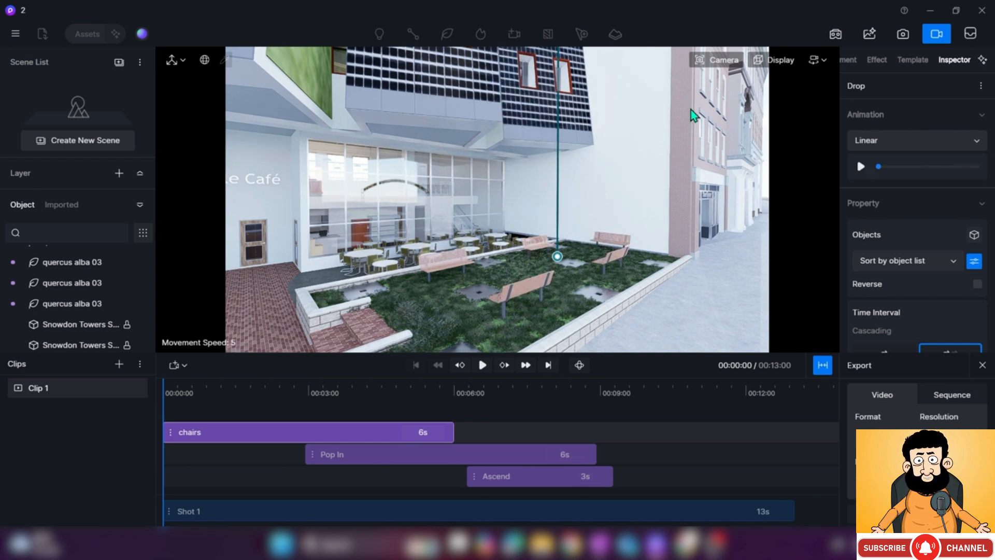
{"action": "left_click", "coordinate": [945, 138]}
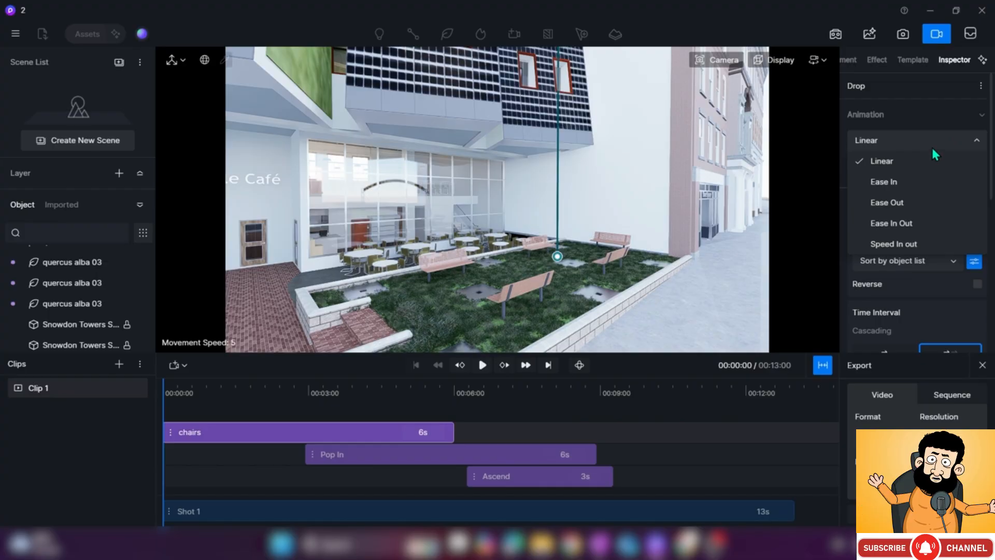
{"action": "left_click", "coordinate": [904, 181]}
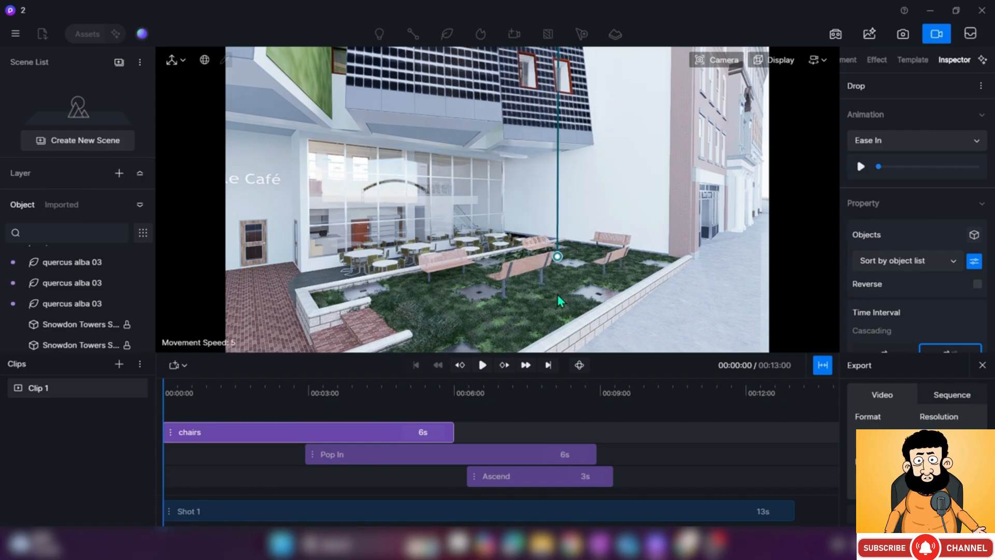
Compare the Ease Out and Ease In motion curves on the chairs animation, previewing each one
{"action": "left_click", "coordinate": [915, 139]}
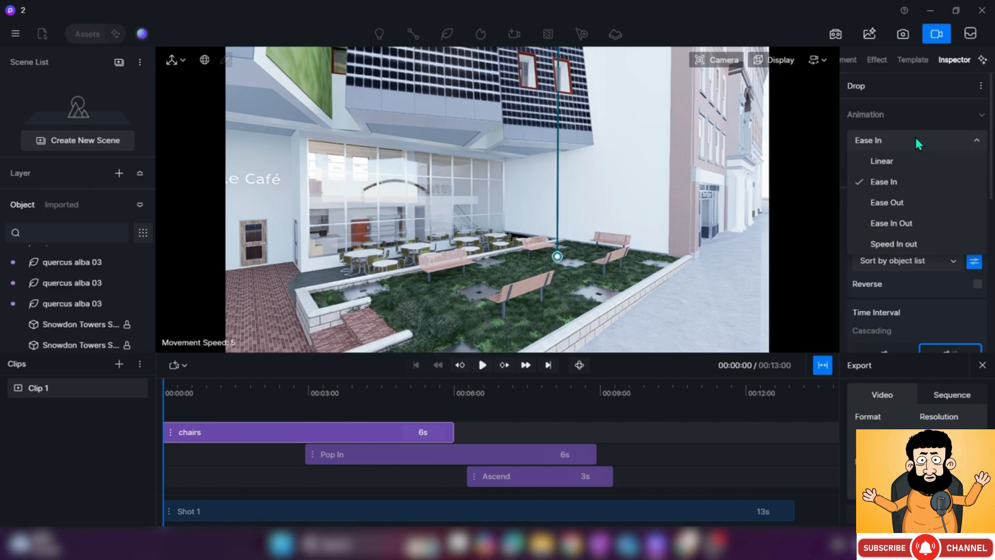
{"action": "left_click", "coordinate": [902, 204]}
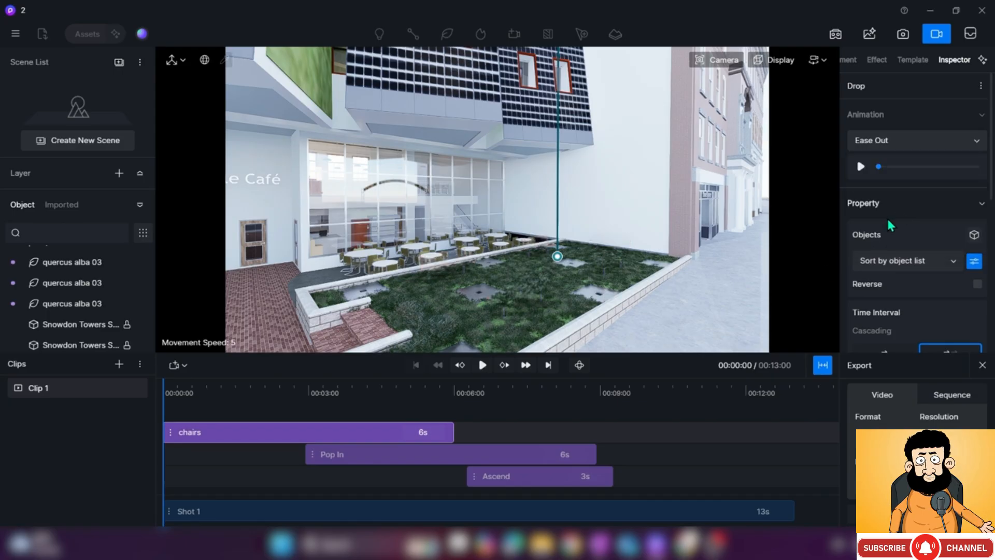
{"action": "left_click", "coordinate": [861, 167]}
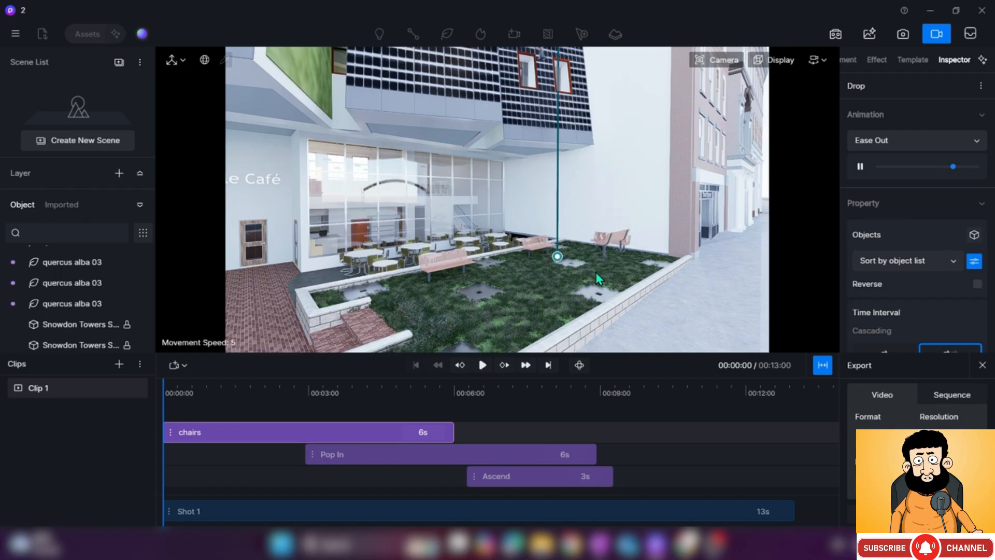
{"action": "left_click", "coordinate": [905, 139]}
{"action": "left_click", "coordinate": [883, 182]}
{"action": "left_click", "coordinate": [860, 166]}
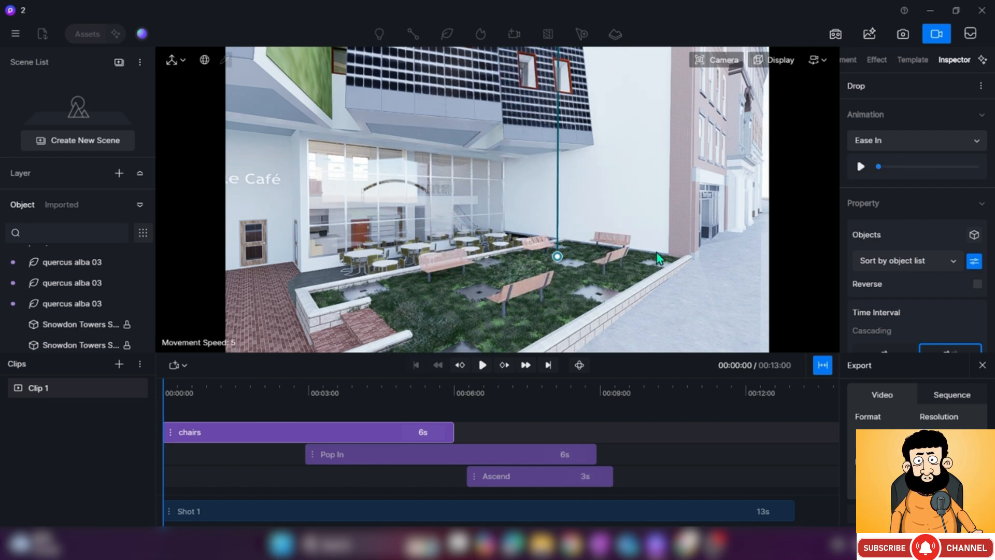
Set the chairs animation's motion curve to Ease In Out and preview it
{"action": "left_click", "coordinate": [939, 137]}
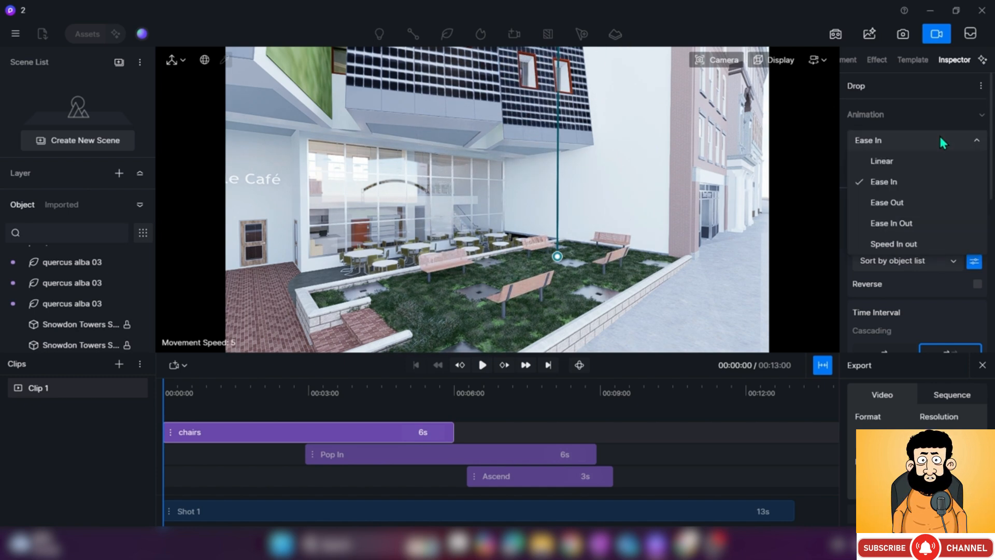
{"action": "left_click", "coordinate": [913, 224]}
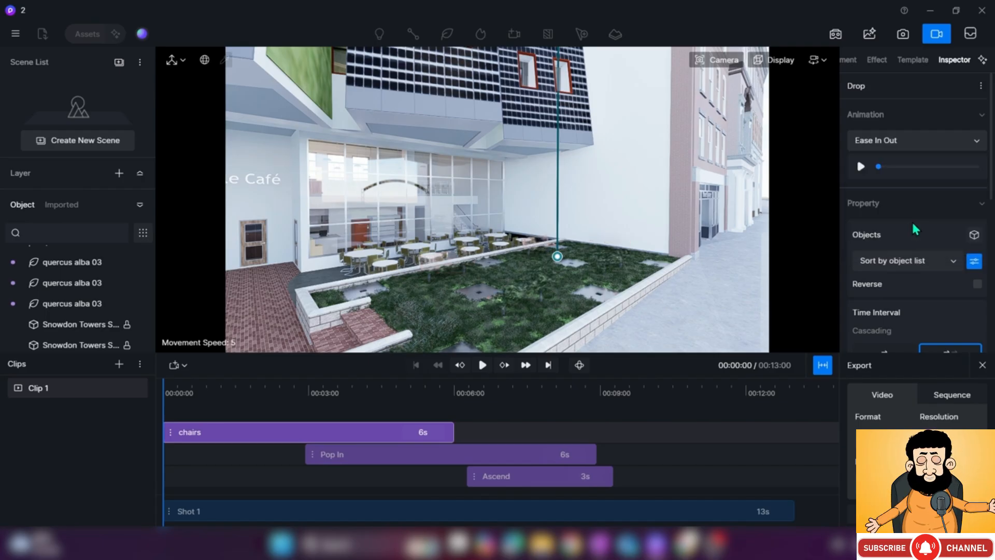
{"action": "left_click", "coordinate": [860, 166]}
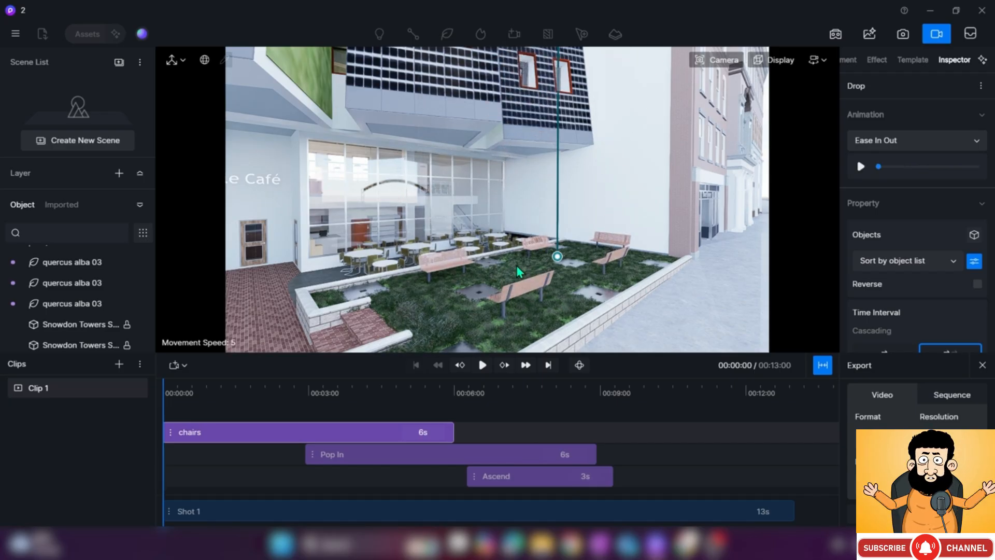
Set the chairs animation's motion curve to Speed In out and preview it
{"action": "left_click", "coordinate": [959, 143]}
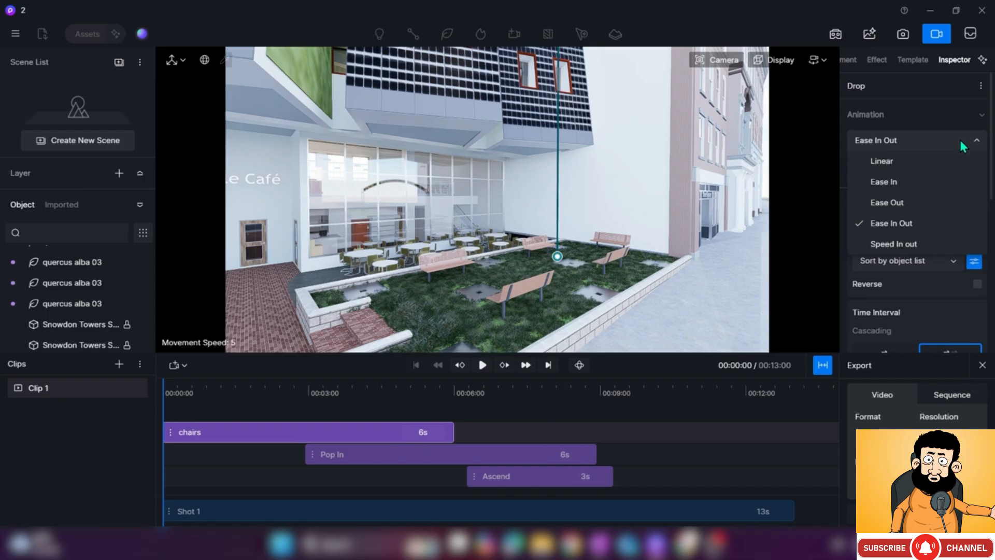
{"action": "left_click", "coordinate": [917, 245]}
{"action": "left_click", "coordinate": [861, 167]}
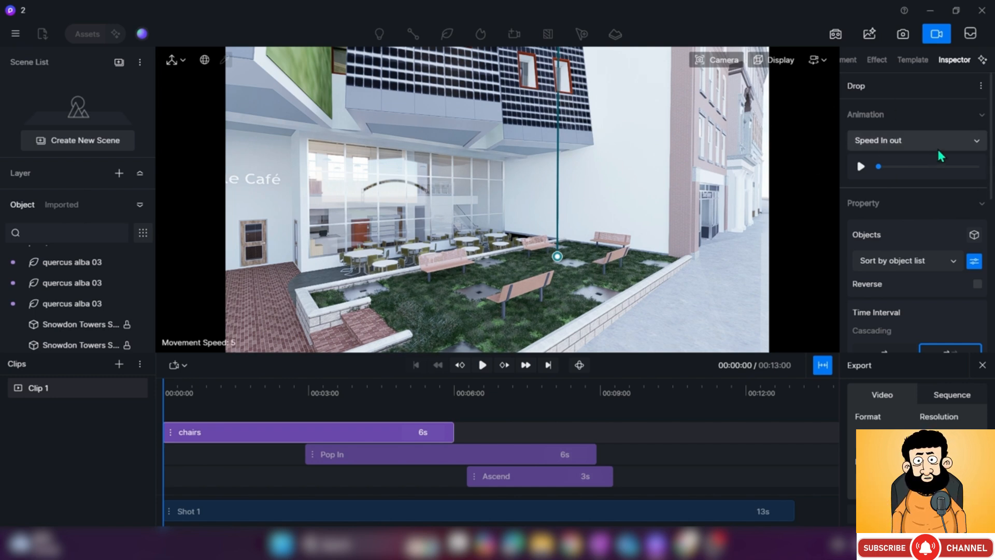
{"action": "left_click", "coordinate": [981, 116]}
{"action": "left_click", "coordinate": [982, 116]}
{"action": "scroll", "coordinate": [929, 214], "scroll_direction": "down", "scroll_amount": 1}
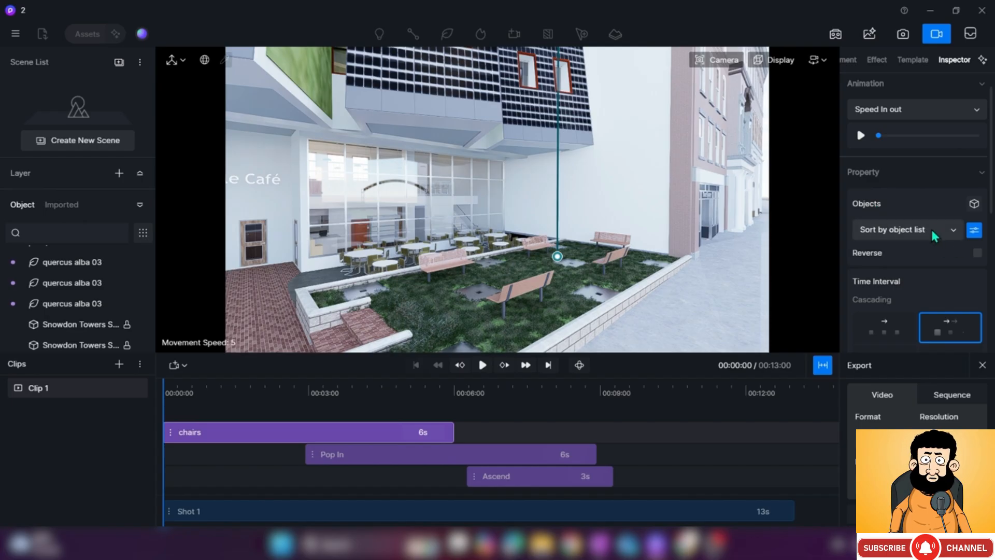
Check the object sorting options and play the clip with the chairs sorted by object list
{"action": "left_click", "coordinate": [951, 232]}
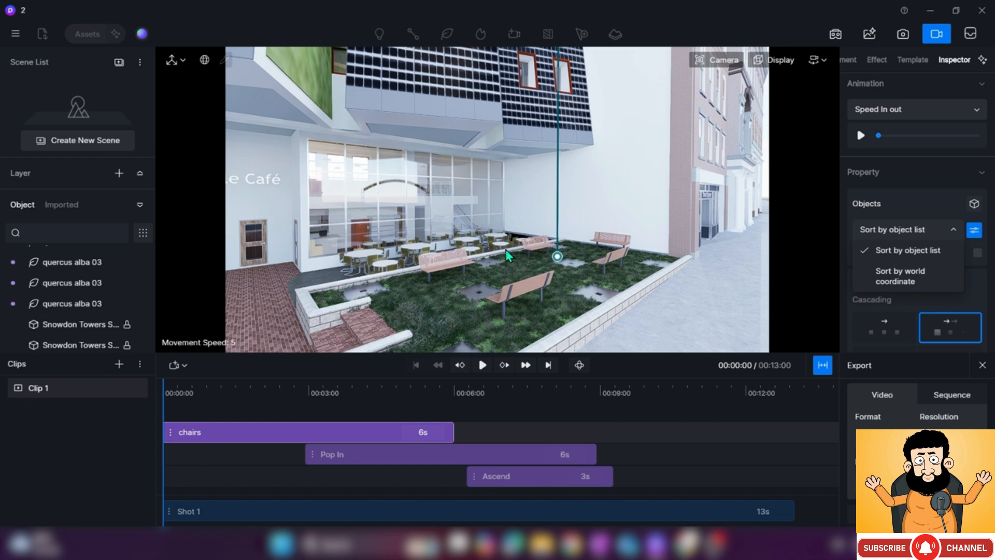
{"action": "left_click", "coordinate": [485, 366]}
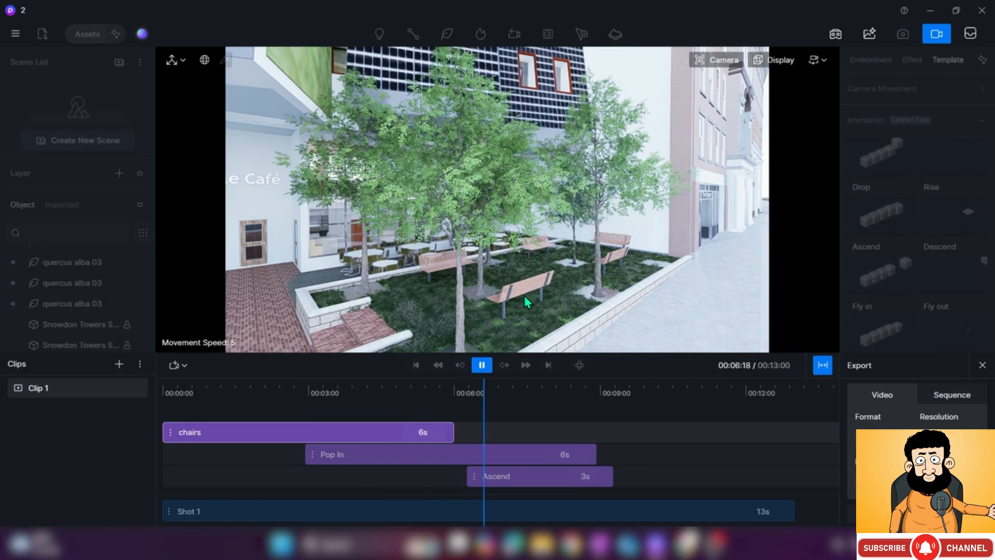
{"action": "left_click", "coordinate": [284, 424]}
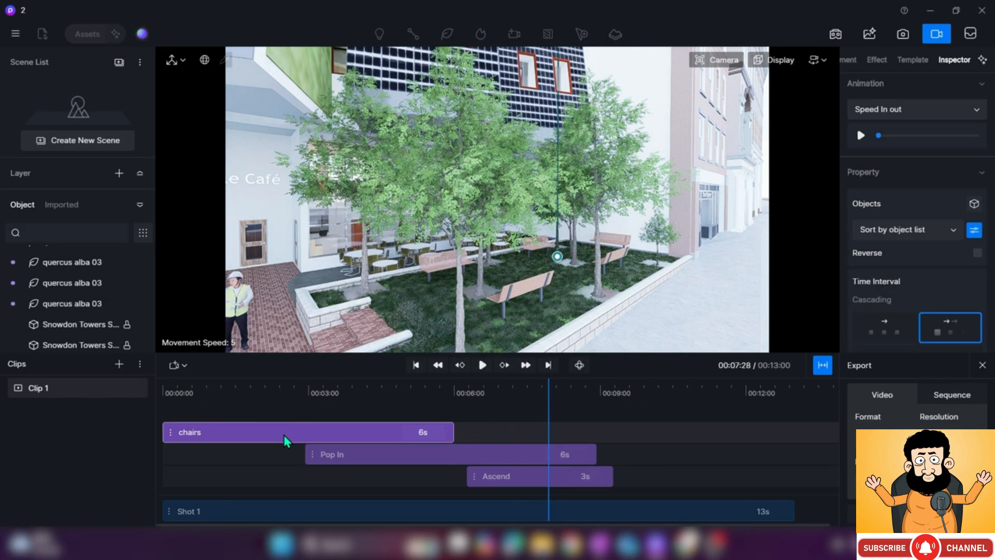
Sort the chairs animation by world coordinate along X, then preview the clip and return the playhead to the start
{"action": "left_click", "coordinate": [951, 230]}
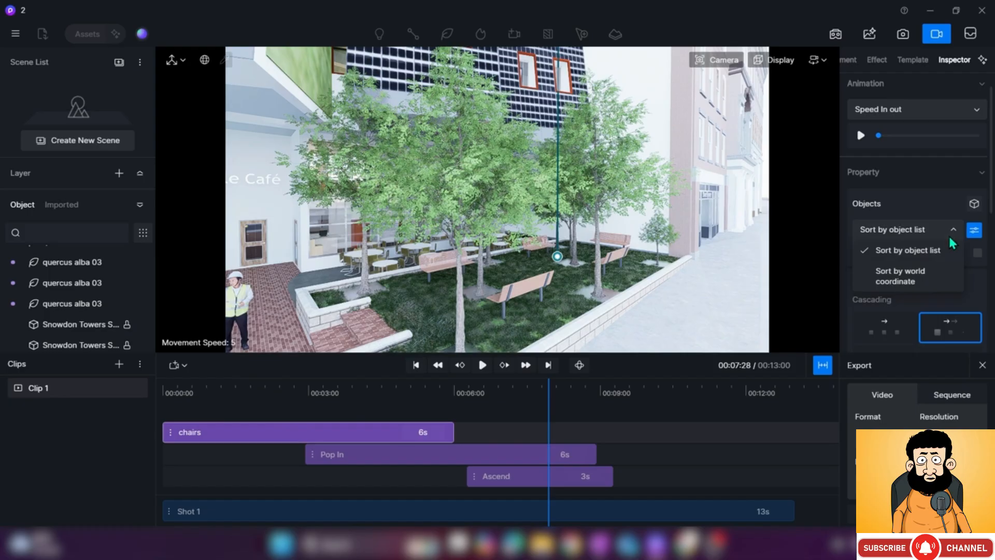
{"action": "left_click", "coordinate": [928, 280]}
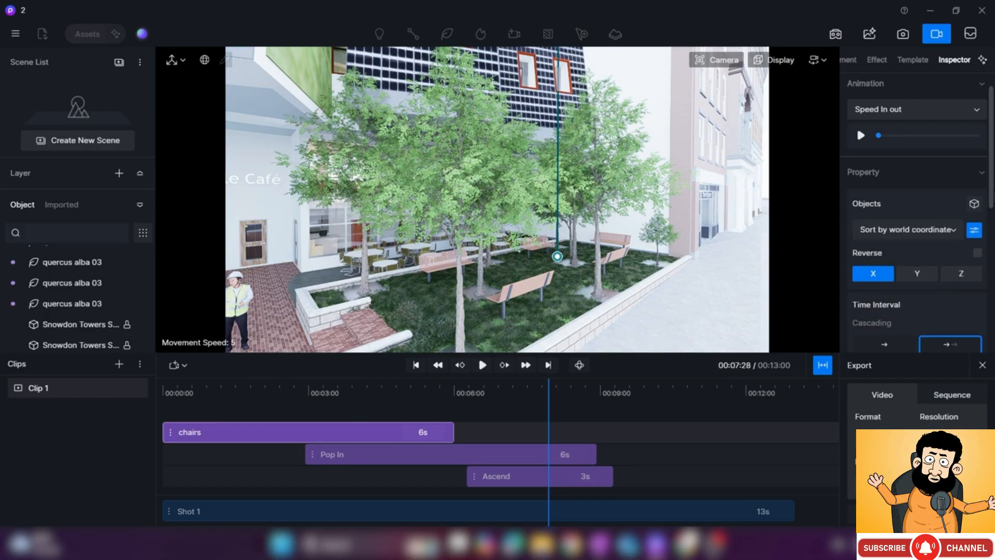
{"action": "scroll", "coordinate": [923, 182], "scroll_direction": "down", "scroll_amount": 3}
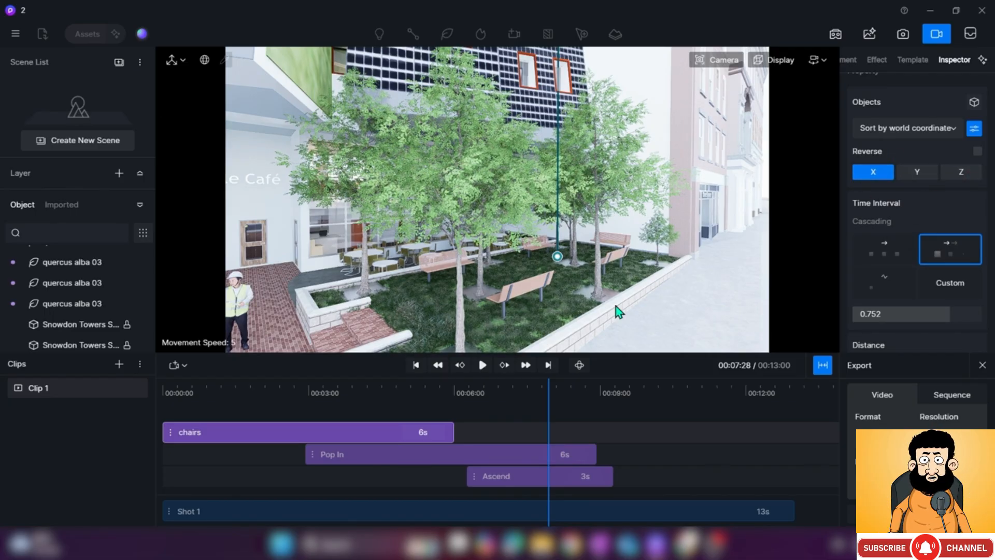
{"action": "left_click_drag", "start_coordinate": [549, 394], "coordinate": [164, 417]}
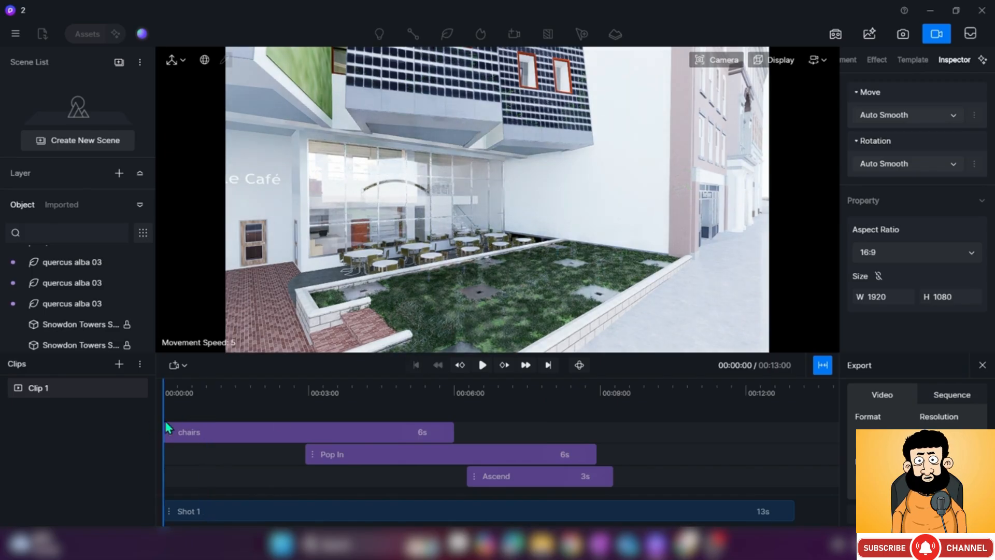
{"action": "left_click", "coordinate": [482, 365]}
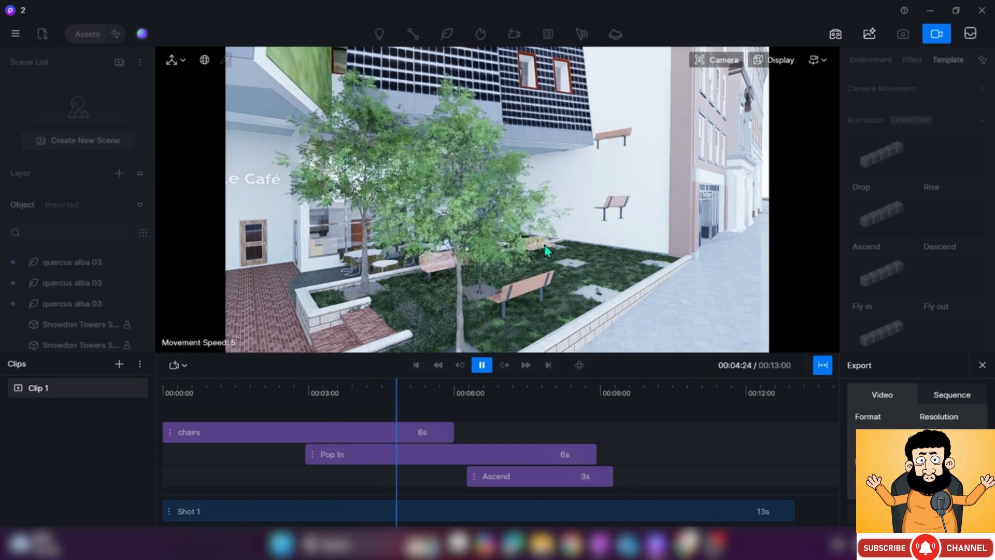
{"action": "left_click", "coordinate": [482, 364]}
{"action": "left_click_drag", "start_coordinate": [513, 412], "coordinate": [118, 464]}
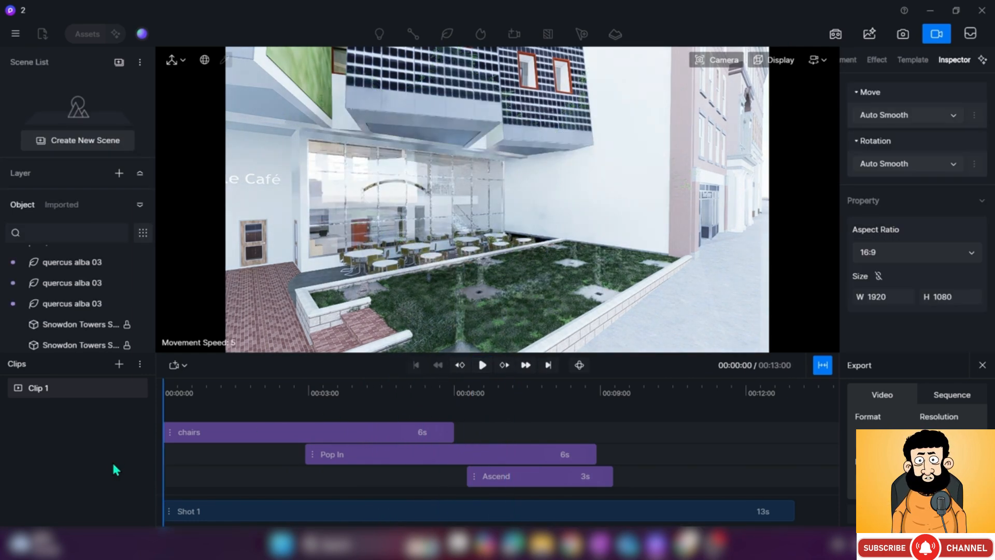
Try sorting the chairs animation along the Y axis, previewing the clip and returning the playhead to the start
{"action": "scroll", "coordinate": [979, 207], "scroll_direction": "up", "scroll_amount": 2}
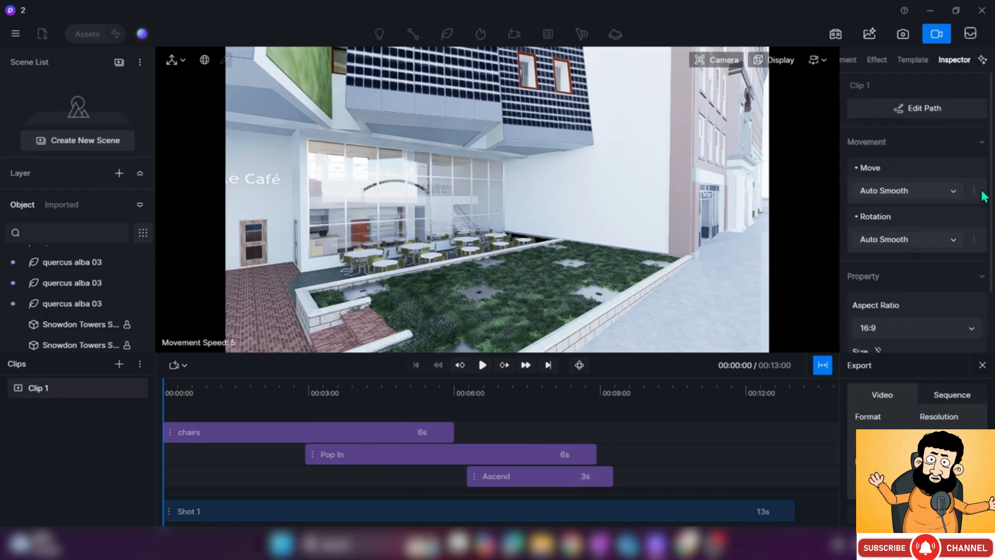
{"action": "left_click", "coordinate": [323, 433]}
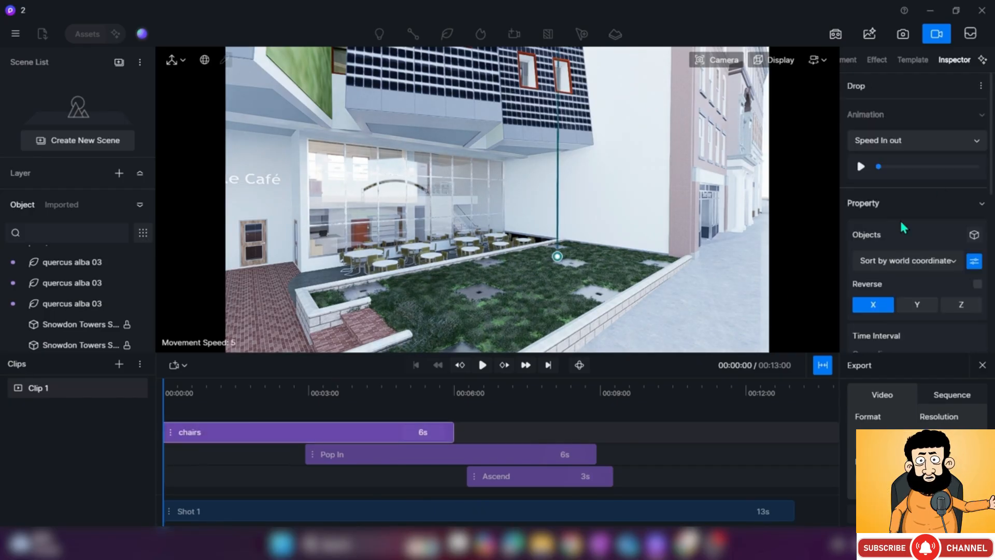
{"action": "left_click", "coordinate": [915, 306]}
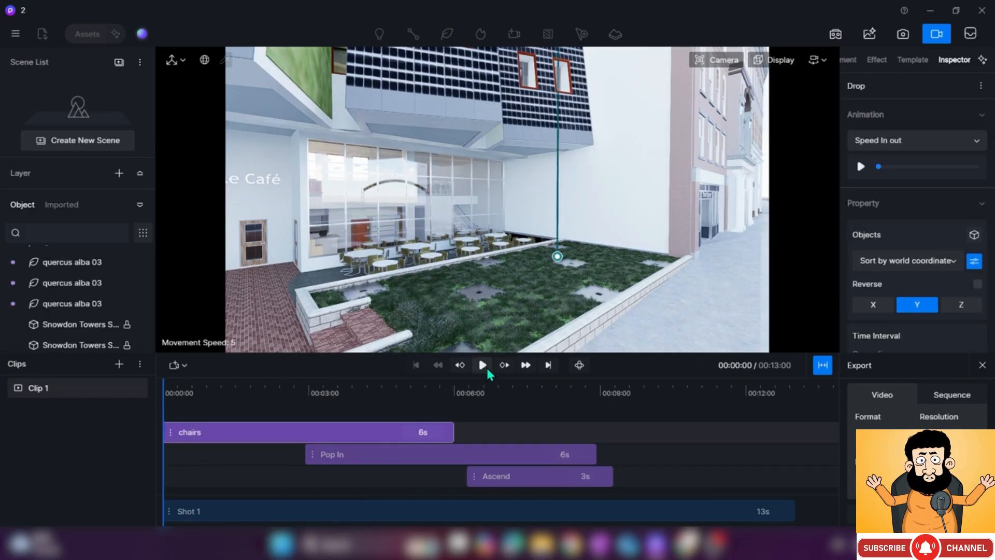
{"action": "left_click", "coordinate": [482, 365]}
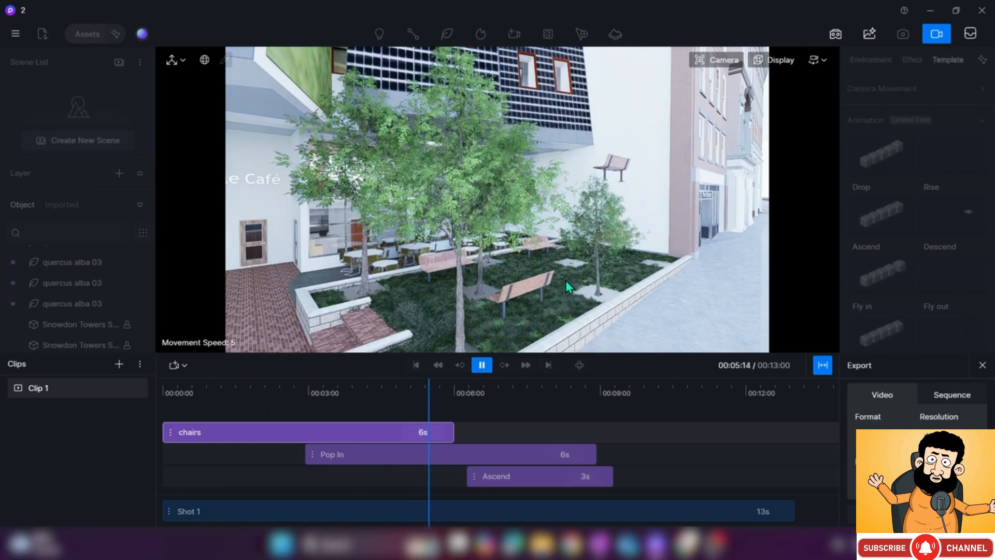
{"action": "left_click", "coordinate": [484, 366]}
{"action": "left_click_drag", "start_coordinate": [500, 403], "coordinate": [158, 426]}
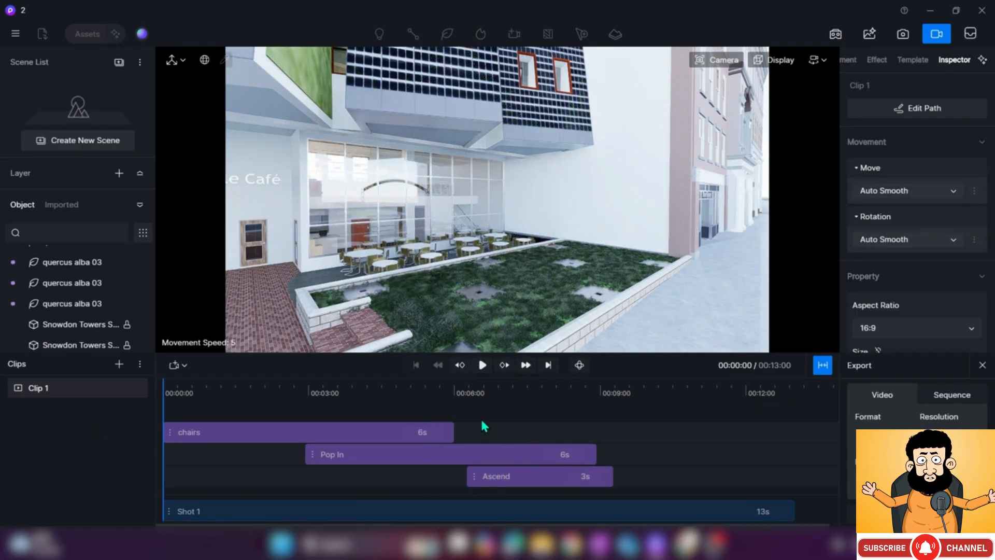
Try the Z axis for the chairs' drop order, playing the clip and rewinding to the start
{"action": "left_click", "coordinate": [391, 433]}
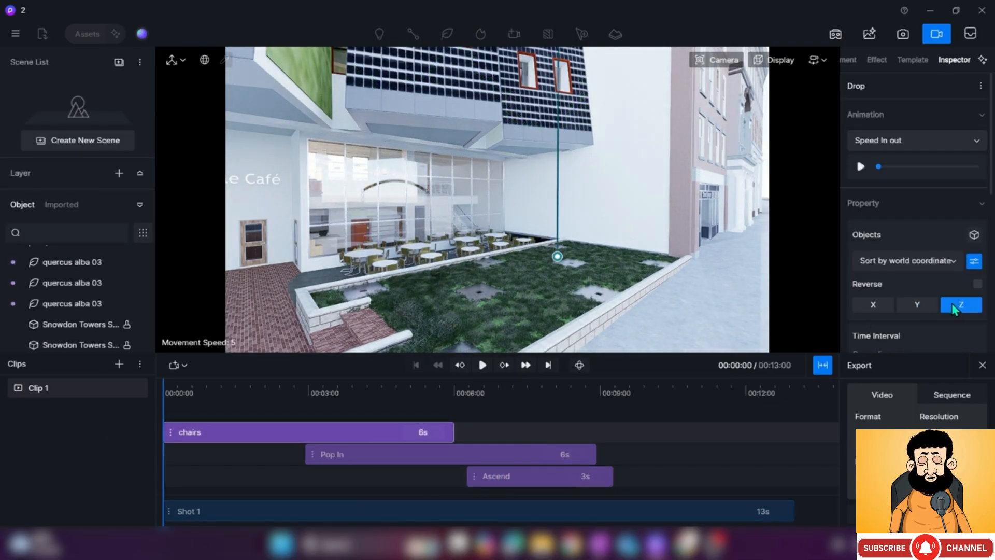
{"action": "left_click", "coordinate": [481, 365]}
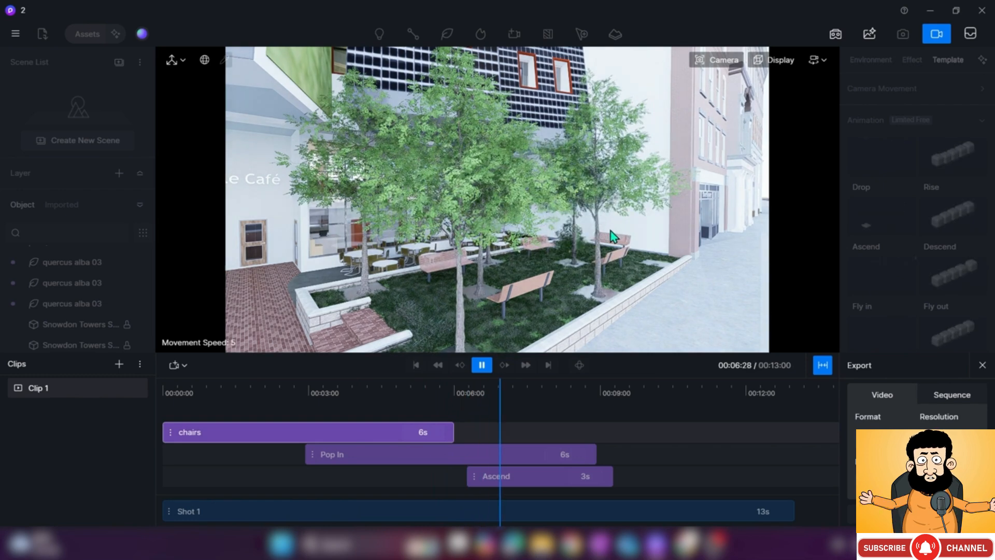
{"action": "left_click", "coordinate": [481, 365]}
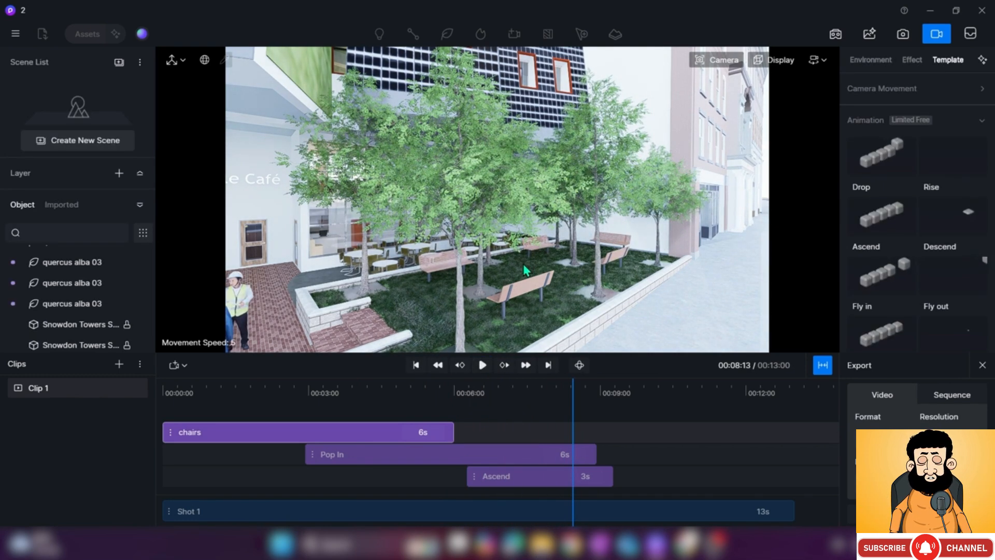
{"action": "left_click_drag", "start_coordinate": [570, 418], "coordinate": [130, 412]}
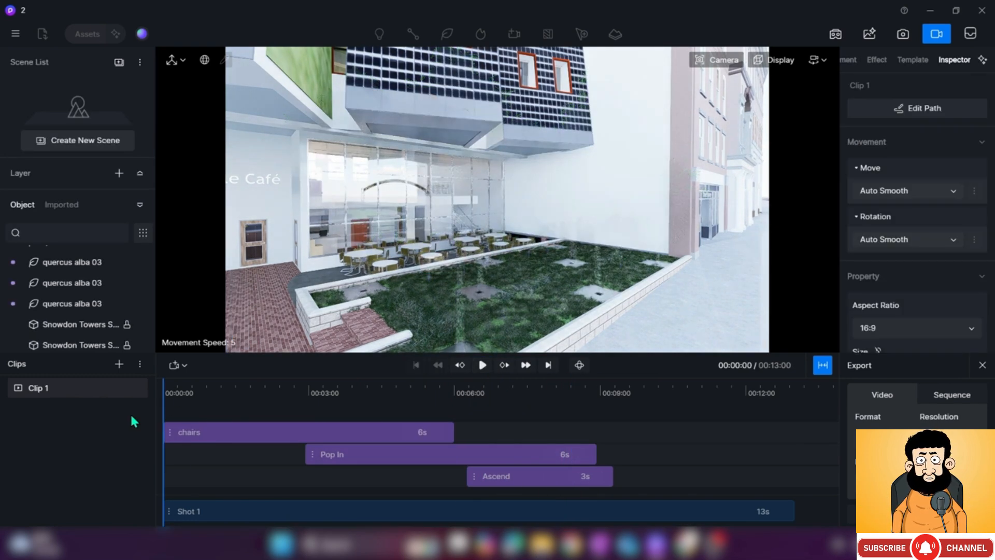
Set the chairs animation's sort axis back to X, play the first seconds and rewind to the start
{"action": "left_click", "coordinate": [242, 436]}
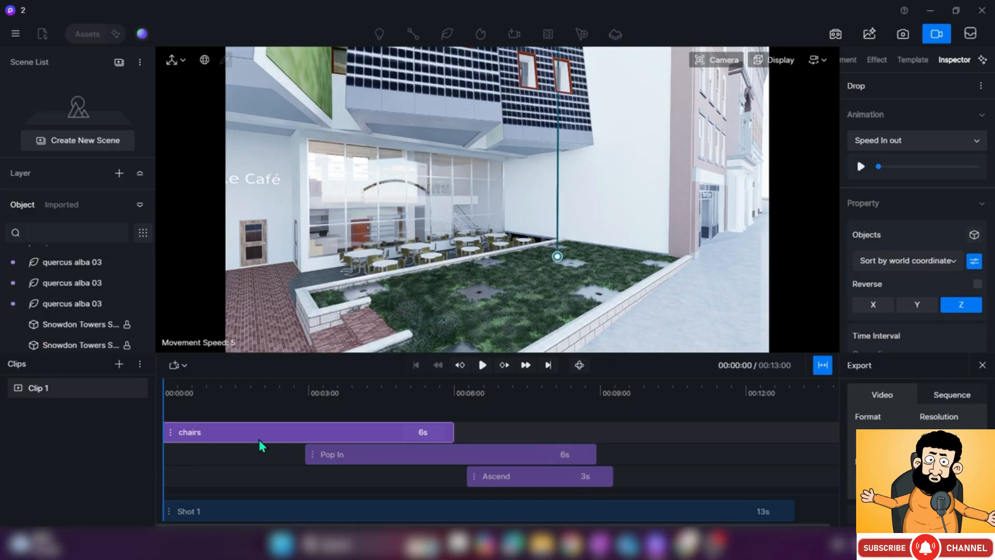
{"action": "scroll", "coordinate": [927, 150], "scroll_direction": "down", "scroll_amount": 4}
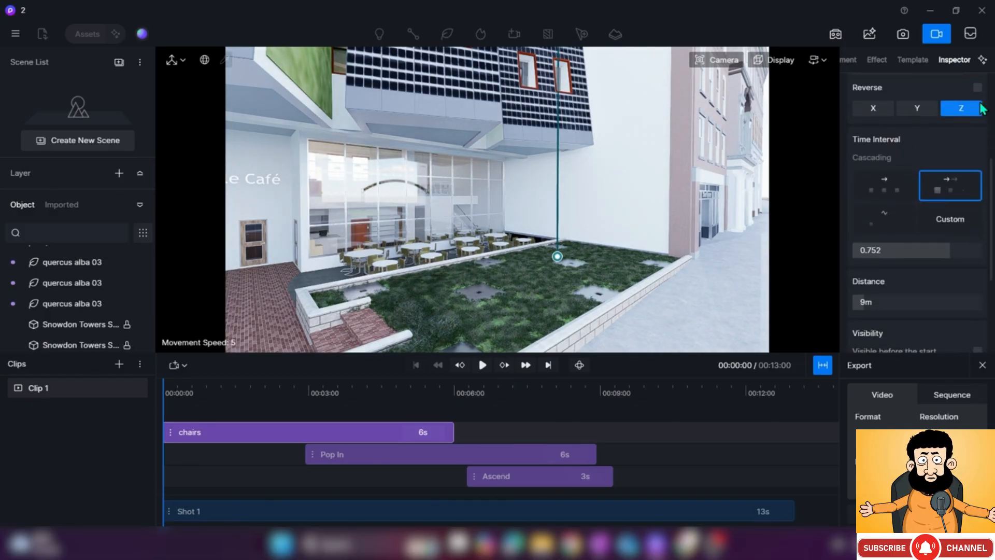
{"action": "left_click", "coordinate": [875, 108]}
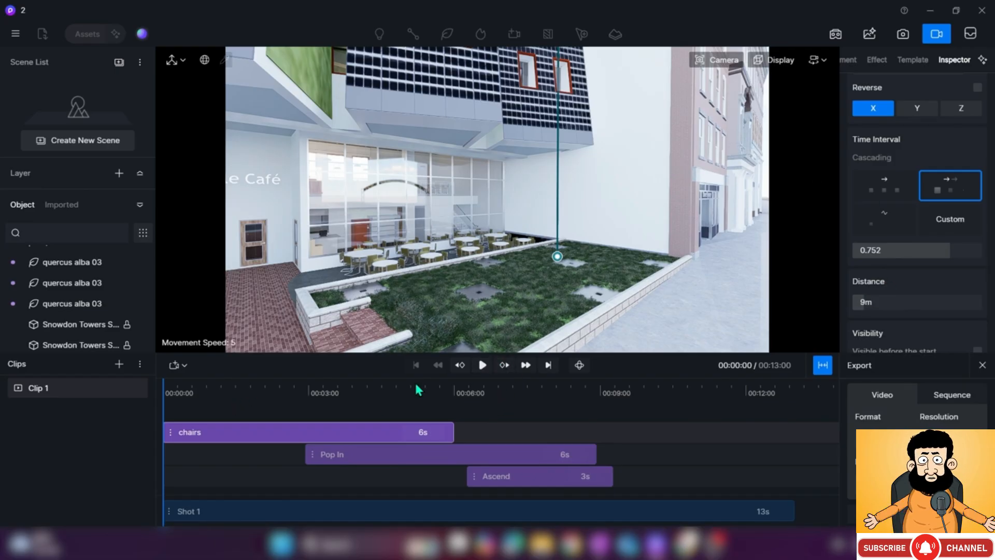
{"action": "left_click", "coordinate": [482, 366]}
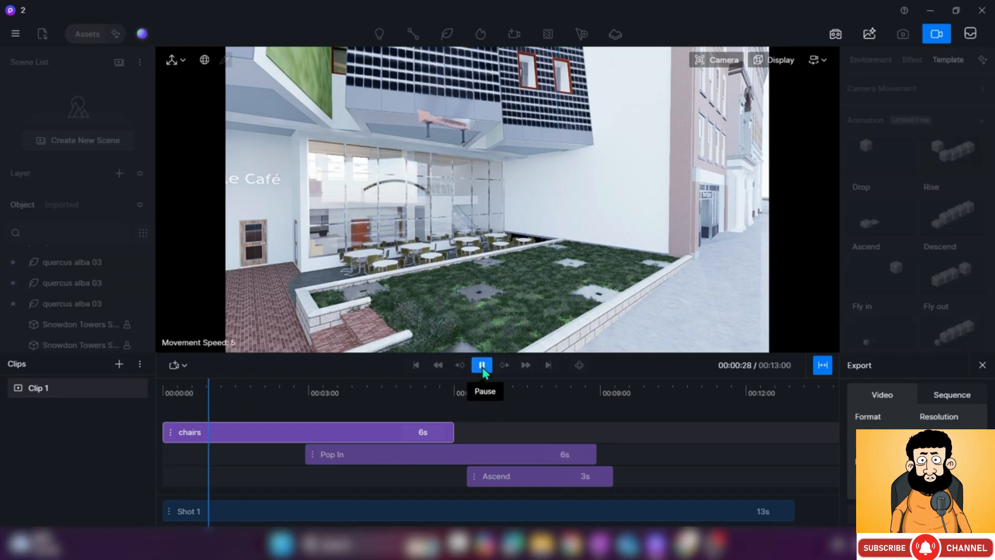
{"action": "left_click", "coordinate": [485, 371]}
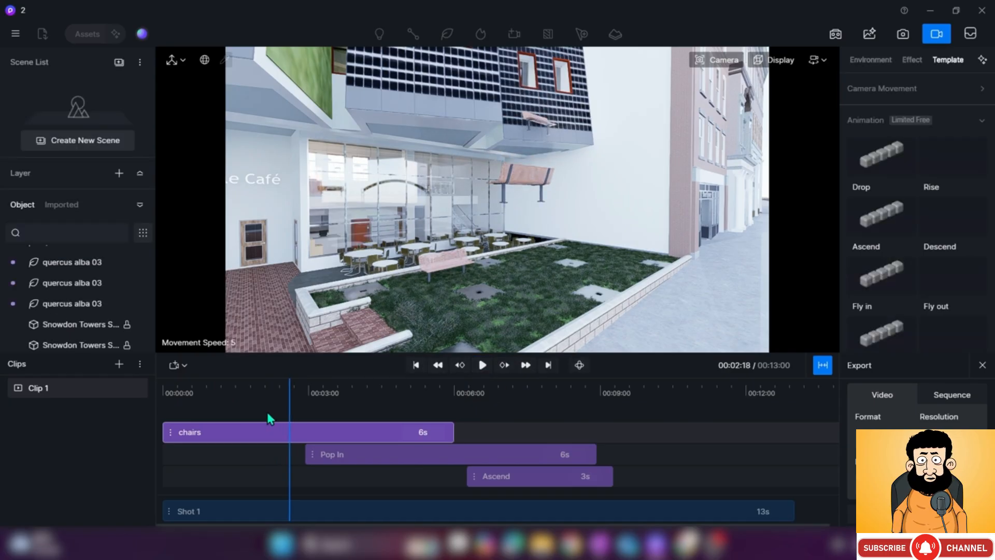
{"action": "left_click_drag", "start_coordinate": [288, 407], "coordinate": [125, 404]}
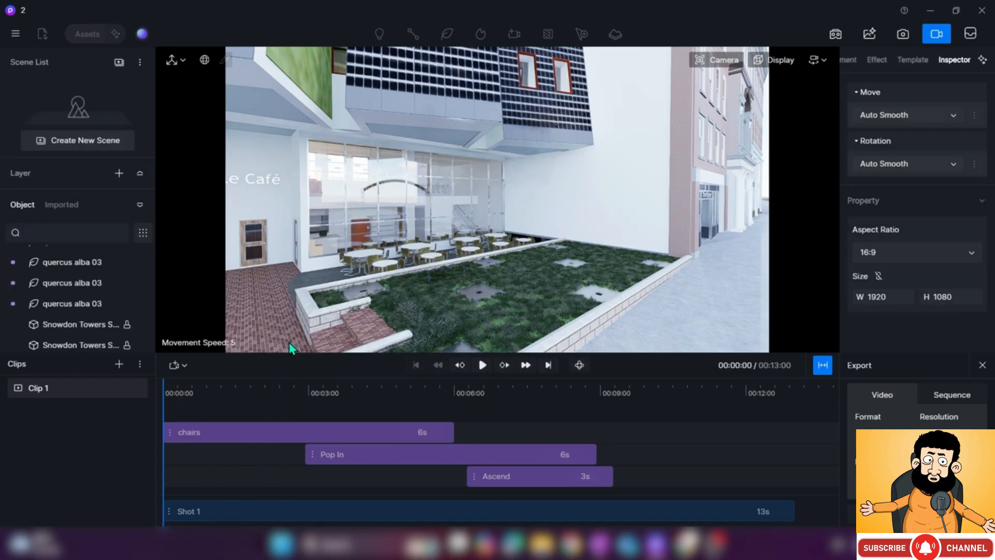
Try the reversed X order for the chairs animation, preview the clip and return the playhead to the start
{"action": "left_click", "coordinate": [370, 432]}
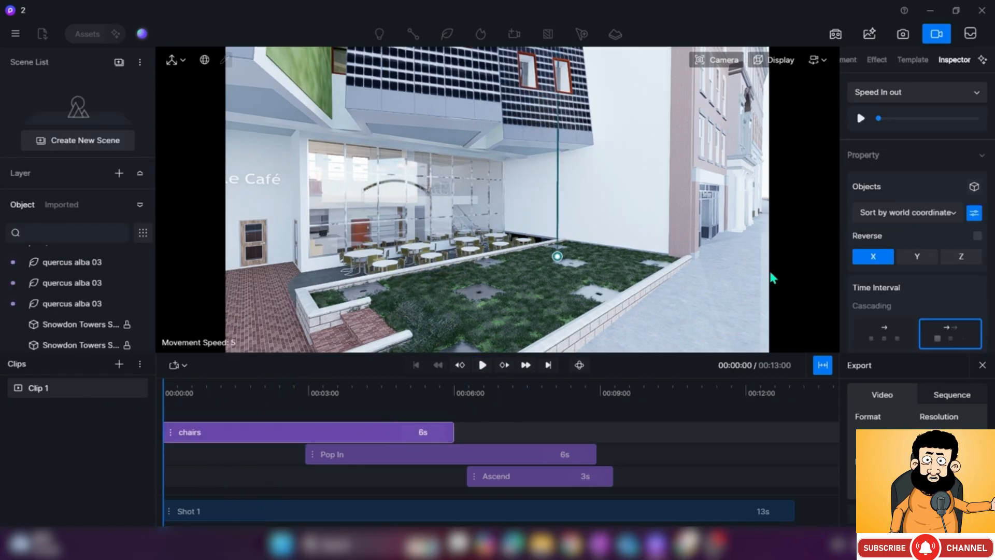
{"action": "left_click", "coordinate": [976, 236]}
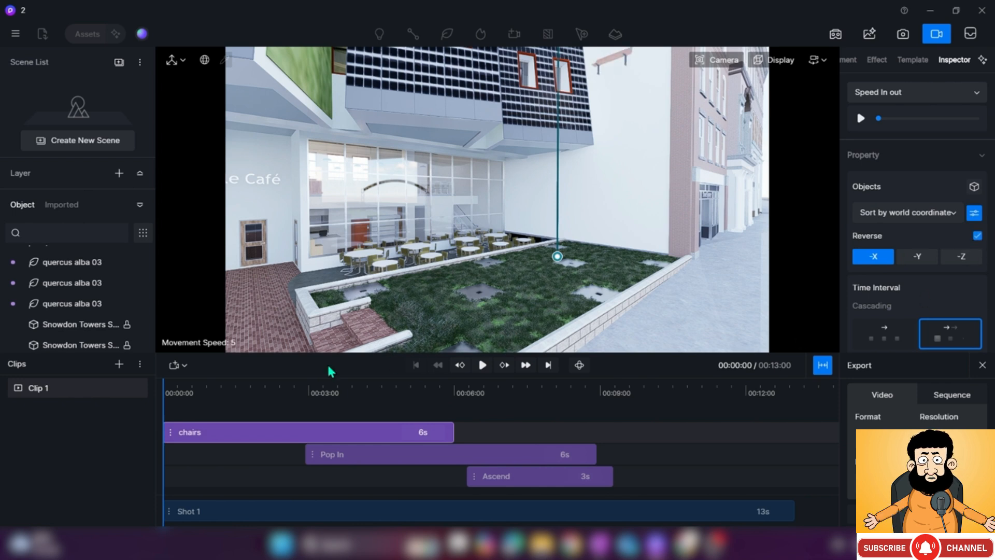
{"action": "left_click", "coordinate": [482, 365]}
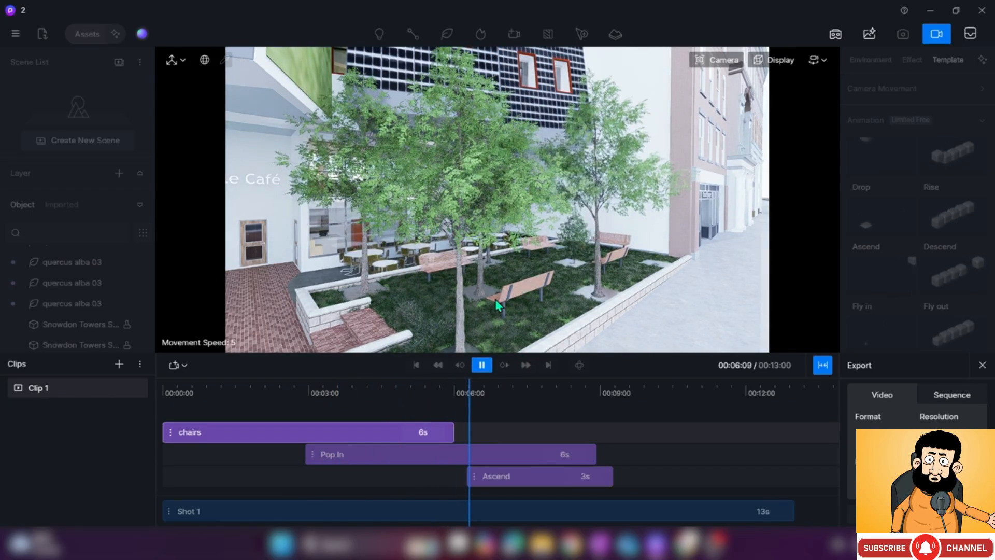
{"action": "left_click", "coordinate": [485, 365]}
{"action": "left_click_drag", "start_coordinate": [520, 402], "coordinate": [110, 411]}
{"action": "left_click", "coordinate": [226, 430]}
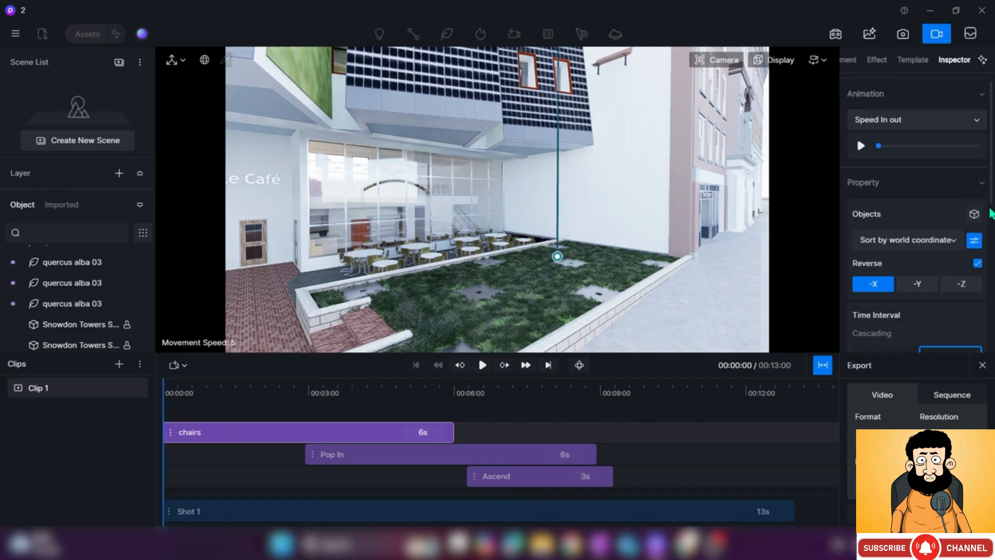
Turn off the chairs animation's reversed order, set its time interval to Simultaneous and preview the clip
{"action": "scroll", "coordinate": [979, 171], "scroll_direction": "down", "scroll_amount": 2}
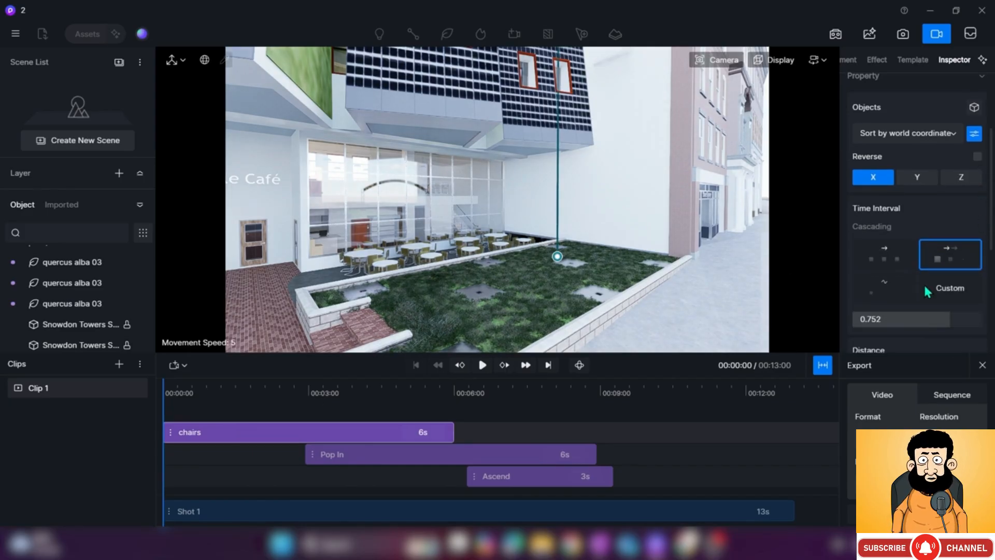
{"action": "left_click_drag", "start_coordinate": [992, 183], "coordinate": [991, 225]}
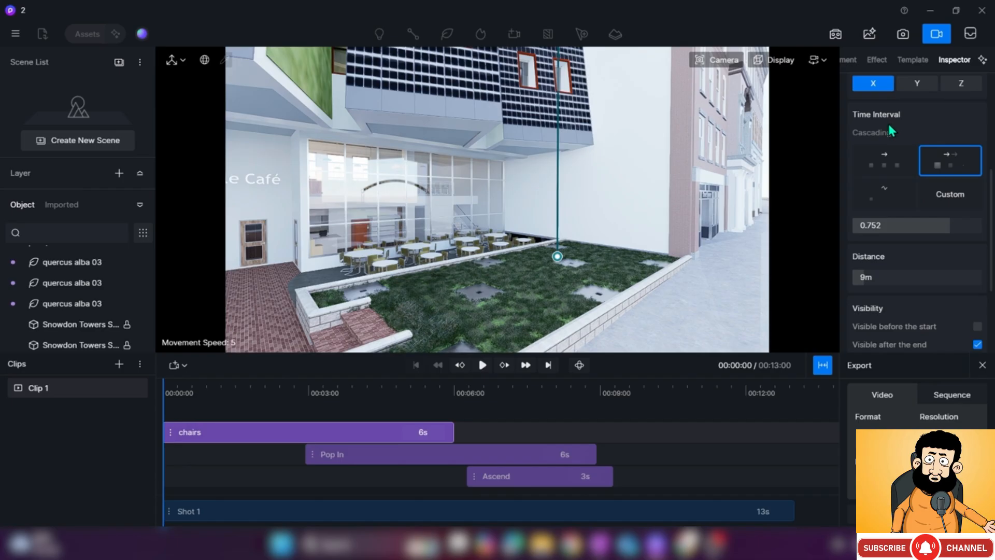
{"action": "left_click", "coordinate": [890, 164]}
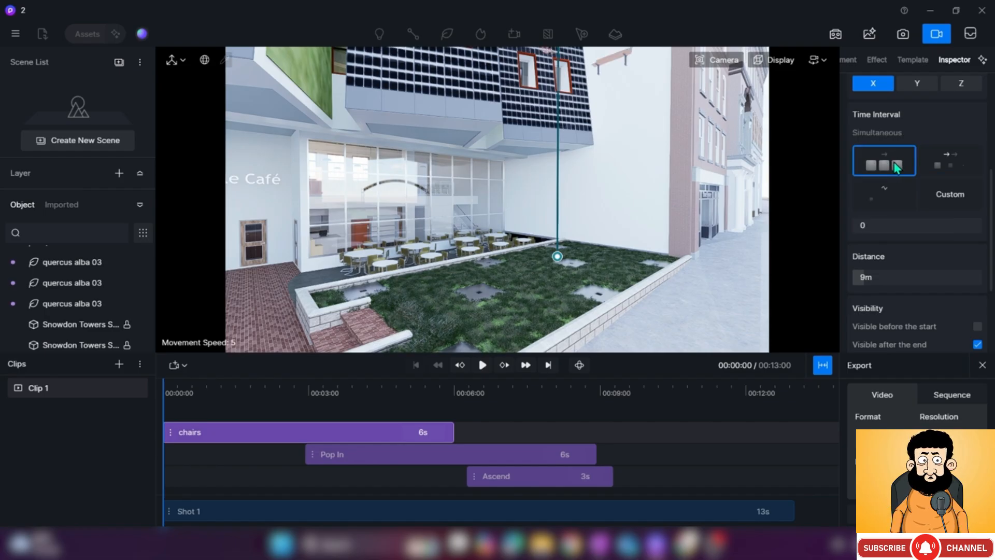
{"action": "left_click", "coordinate": [482, 365]}
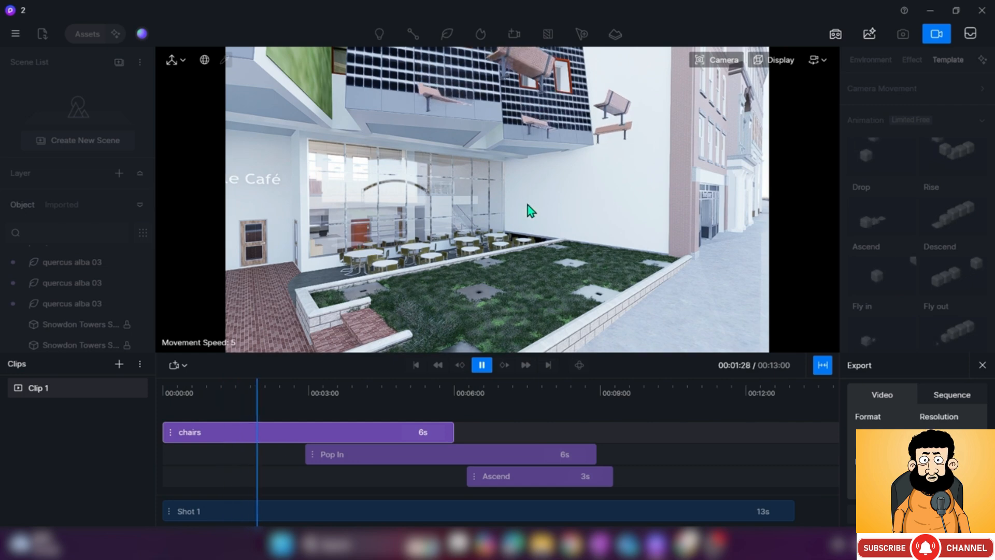
Try the Cascading time interval for the chairs animation, preview the clip and return the playhead to the start
{"action": "left_click", "coordinate": [481, 366]}
{"action": "left_click", "coordinate": [71, 391]}
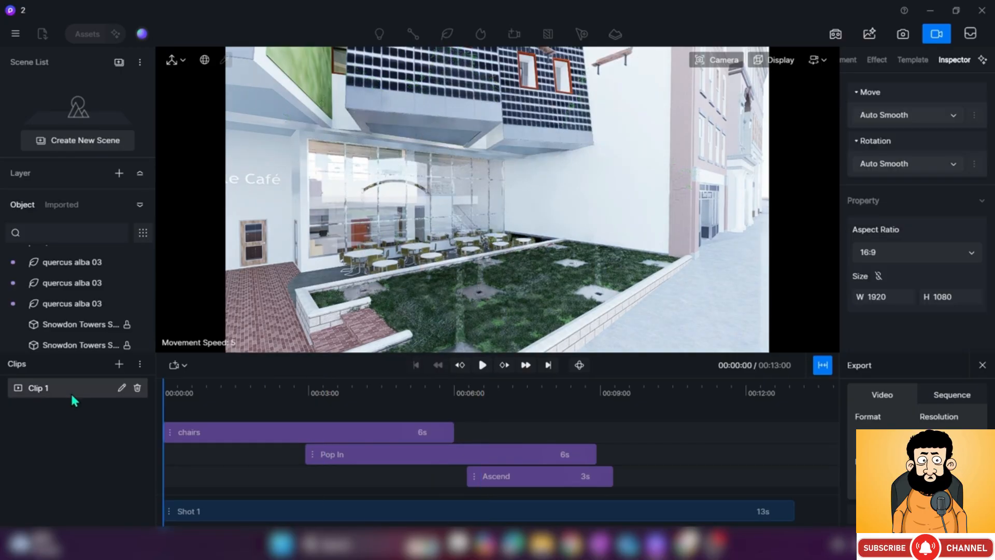
{"action": "left_click", "coordinate": [337, 435]}
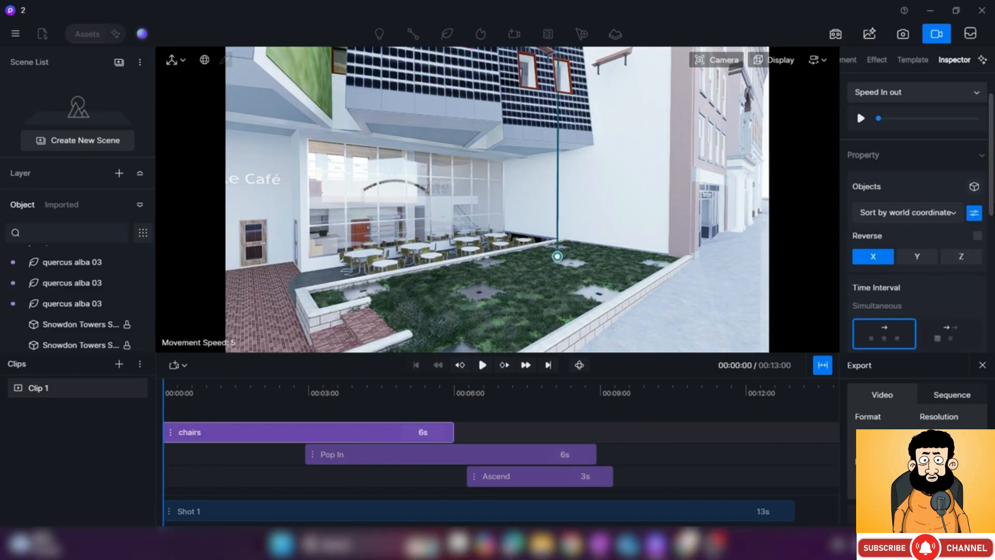
{"action": "scroll", "coordinate": [963, 236], "scroll_direction": "down", "scroll_amount": 3}
{"action": "left_click", "coordinate": [963, 236]}
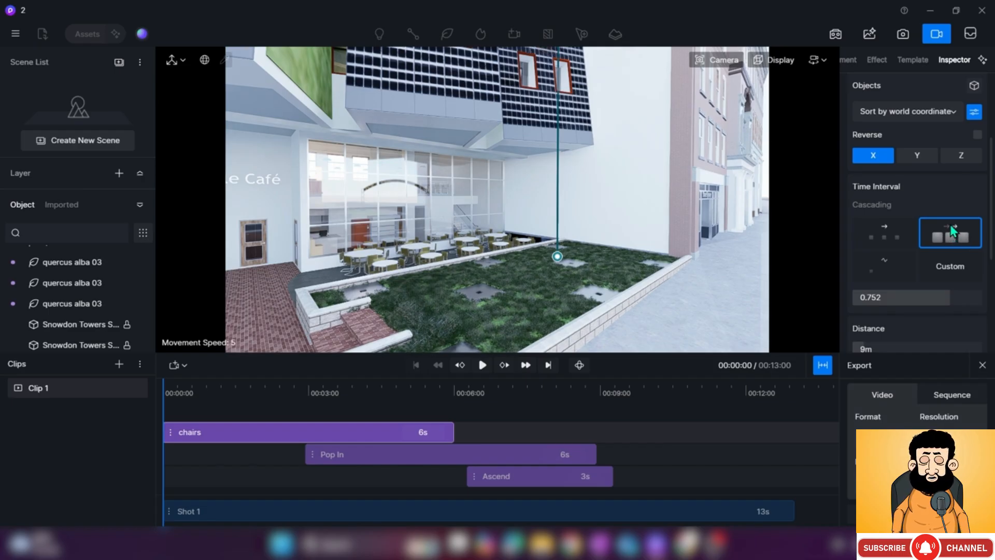
{"action": "left_click", "coordinate": [482, 364]}
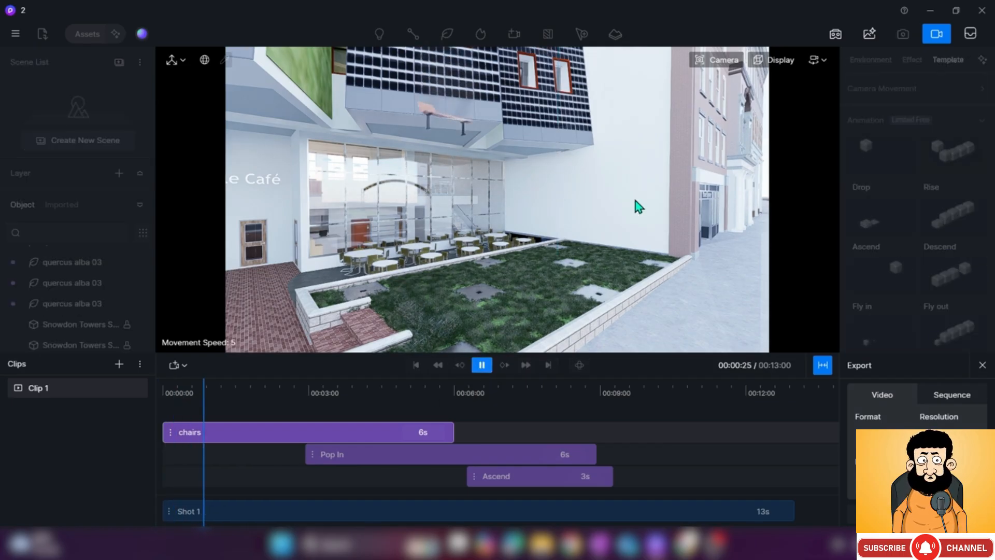
{"action": "left_click", "coordinate": [482, 365]}
{"action": "left_click_drag", "start_coordinate": [322, 413], "coordinate": [143, 418]}
Try the Sequential time interval for the chairs animation and play the clip to about seven seconds
{"action": "left_click", "coordinate": [320, 431]}
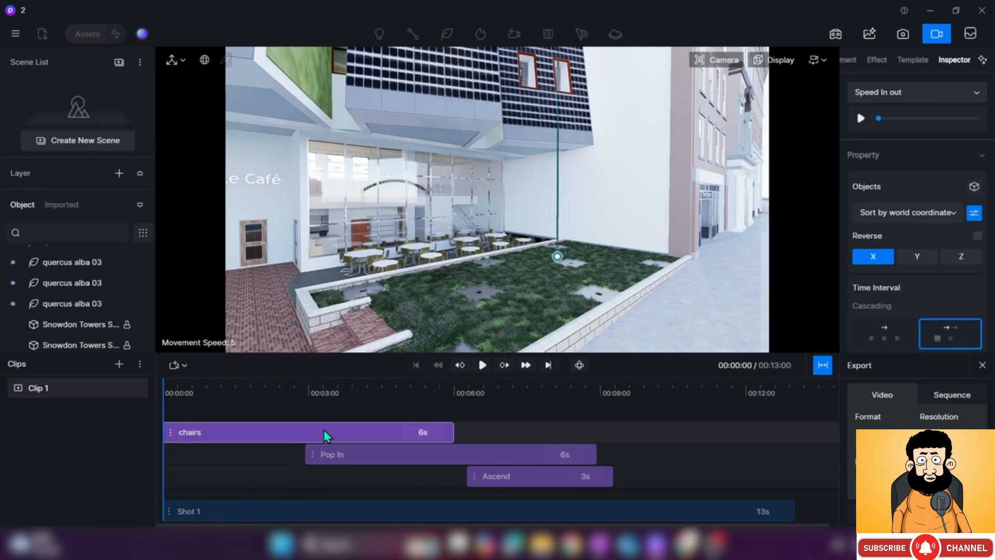
{"action": "scroll", "coordinate": [920, 226], "scroll_direction": "down", "scroll_amount": 3}
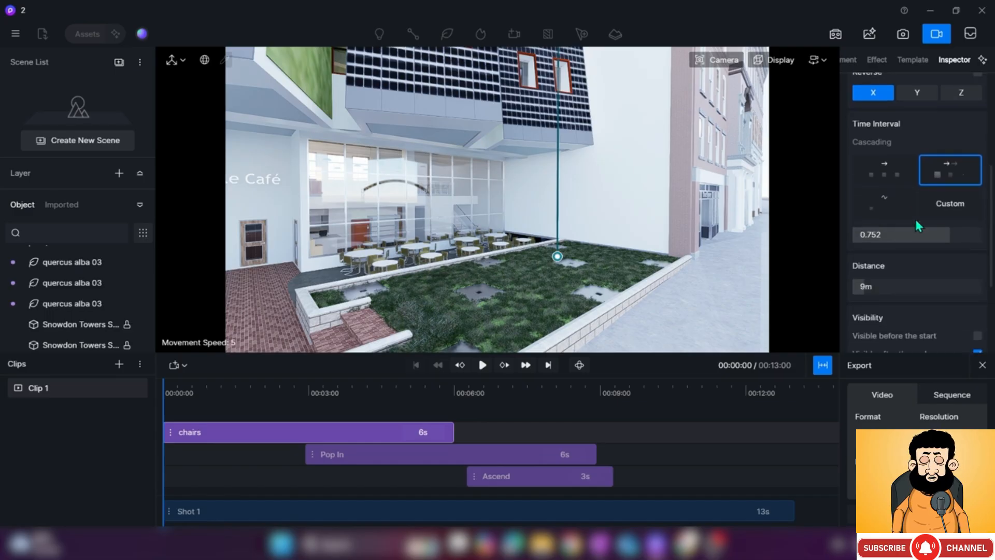
{"action": "left_click", "coordinate": [892, 207]}
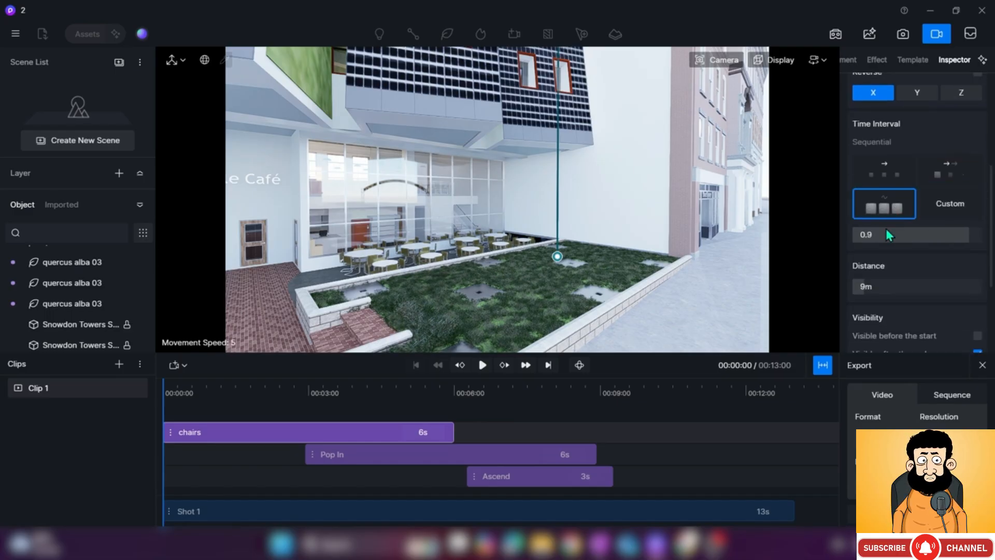
{"action": "left_click", "coordinate": [482, 365]}
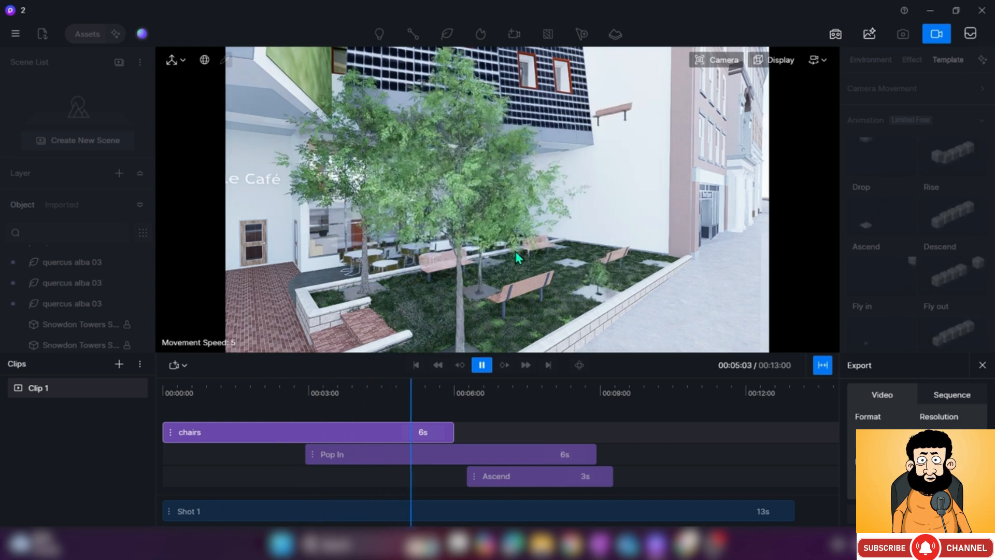
{"action": "left_click", "coordinate": [481, 365]}
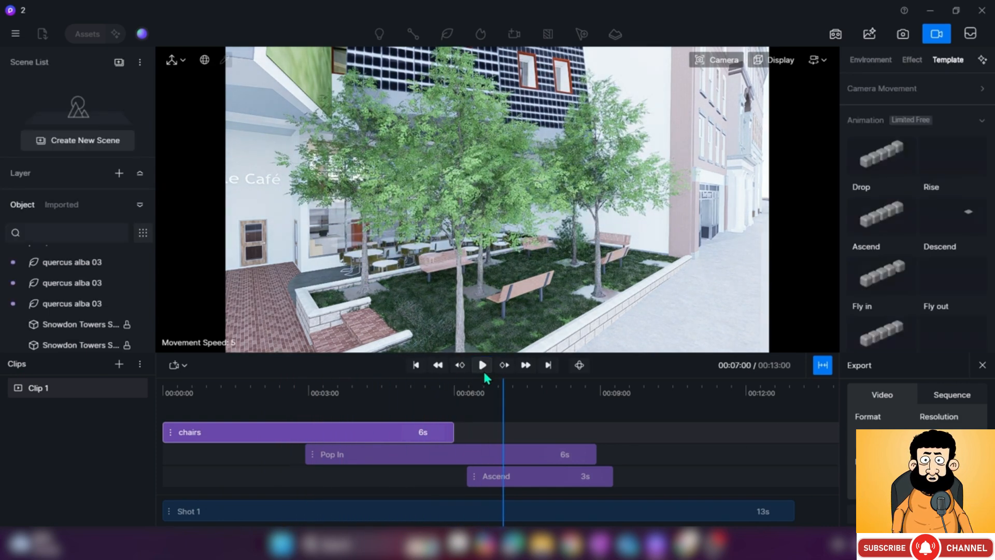
Compare the Custom and Sequential time intervals for the chairs animation, preview the clip and rewind to the start
{"action": "left_click", "coordinate": [217, 441]}
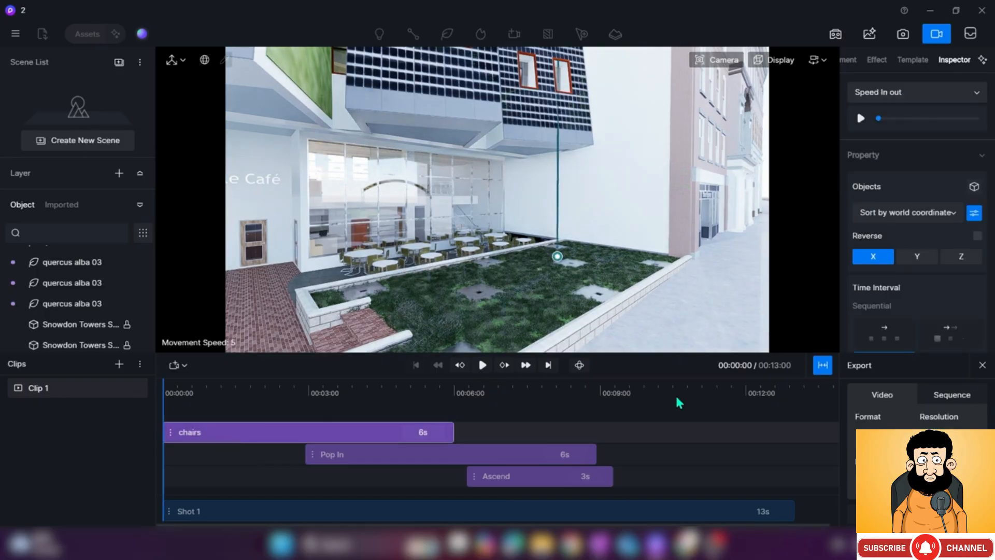
{"action": "scroll", "coordinate": [969, 266], "scroll_direction": "down", "scroll_amount": 4}
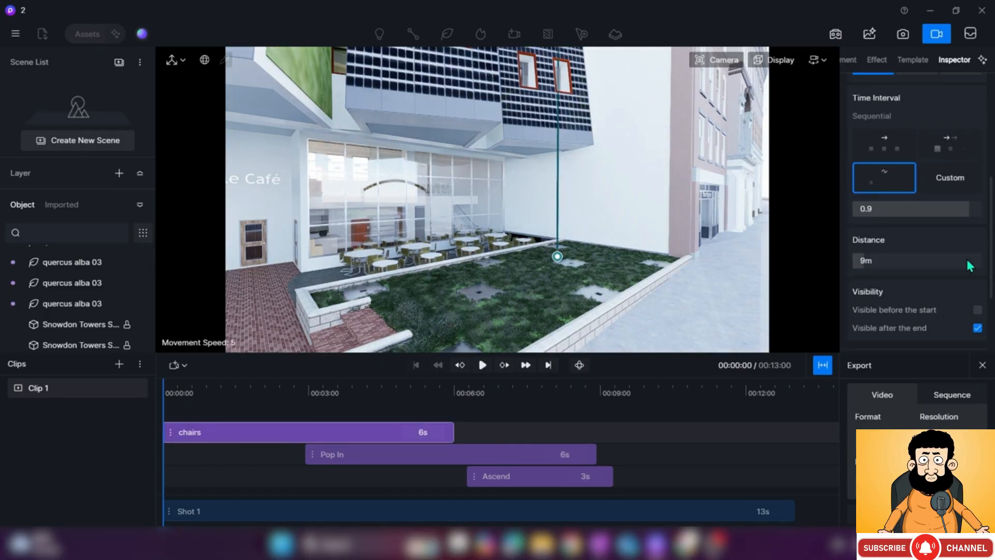
{"action": "left_click", "coordinate": [955, 179]}
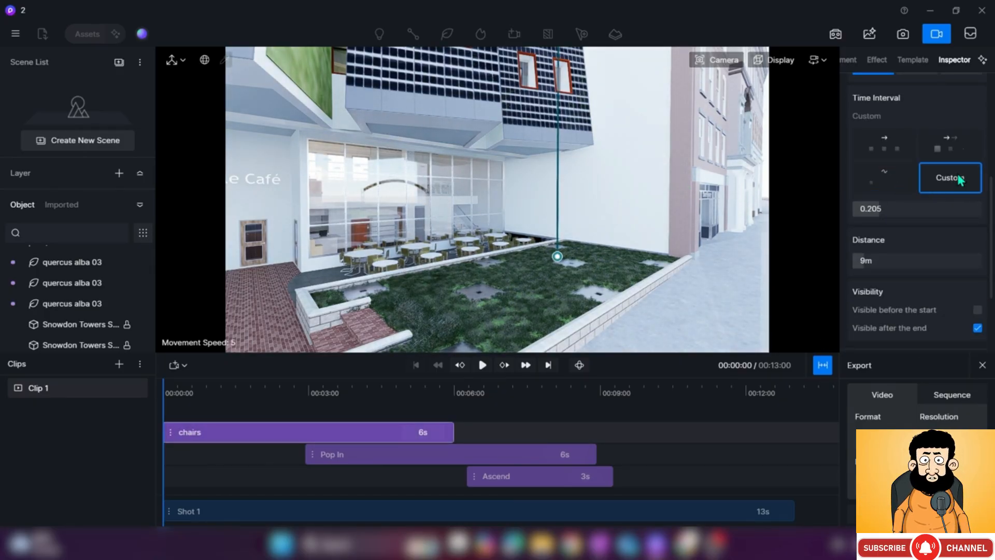
{"action": "left_click", "coordinate": [887, 176]}
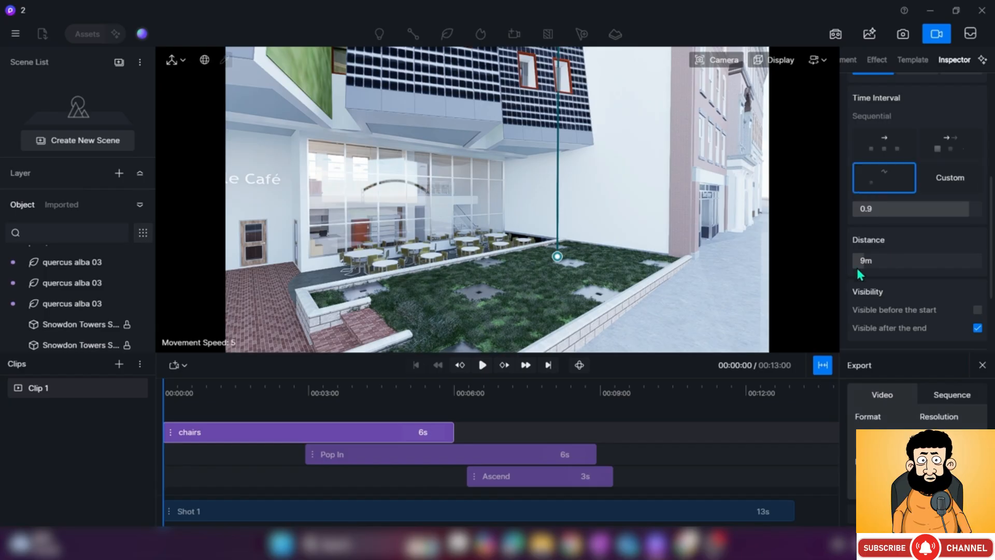
{"action": "left_click", "coordinate": [482, 365]}
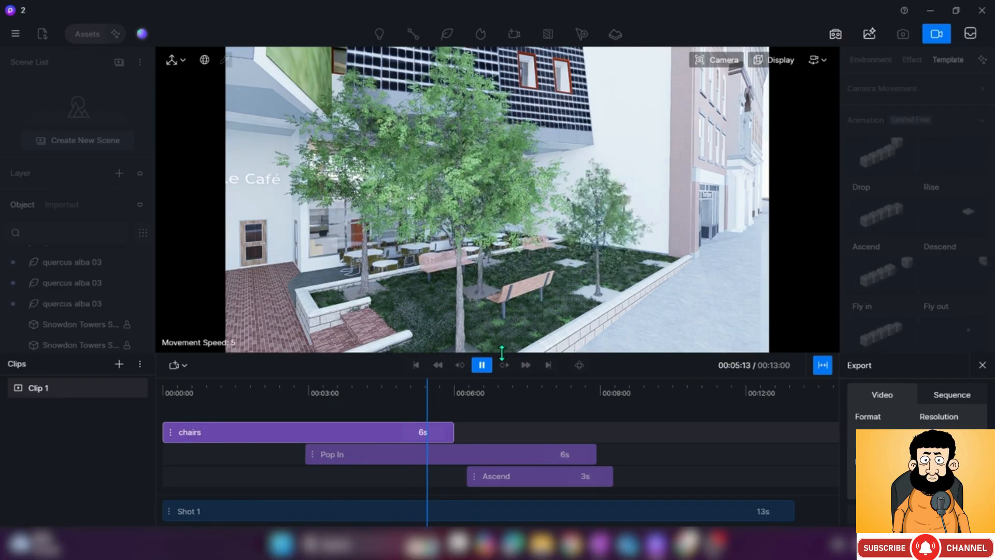
{"action": "left_click", "coordinate": [486, 367]}
{"action": "left_click_drag", "start_coordinate": [507, 400], "coordinate": [162, 417]}
Try a Custom time interval of 0.045 for the chairs animation and play the first three seconds
{"action": "left_click", "coordinate": [217, 434]}
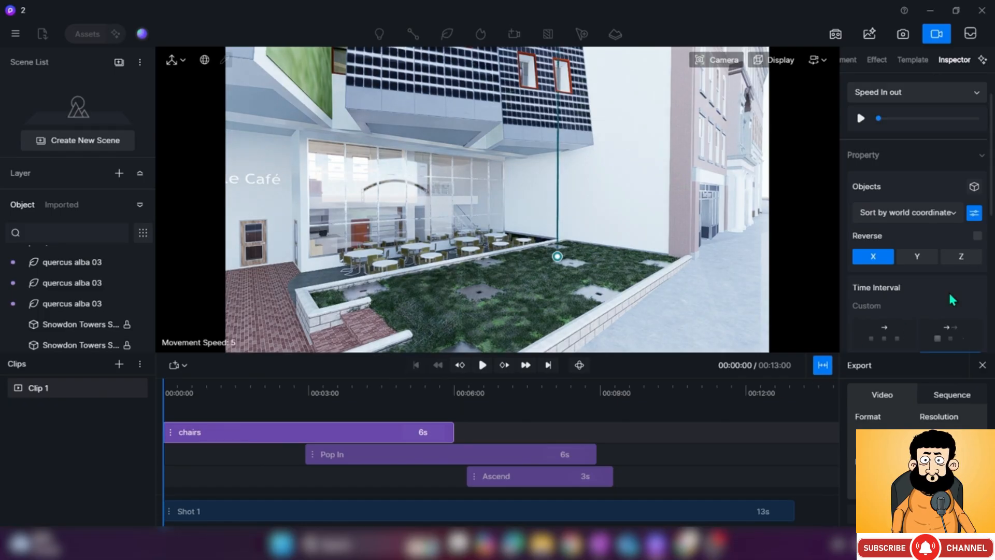
{"action": "scroll", "coordinate": [922, 244], "scroll_direction": "down", "scroll_amount": 3}
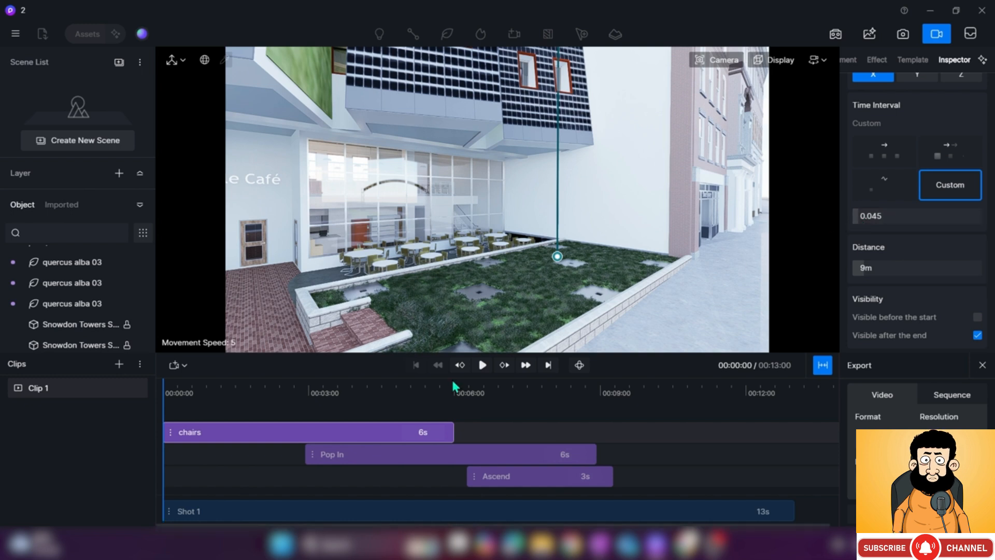
{"action": "left_click", "coordinate": [482, 365]}
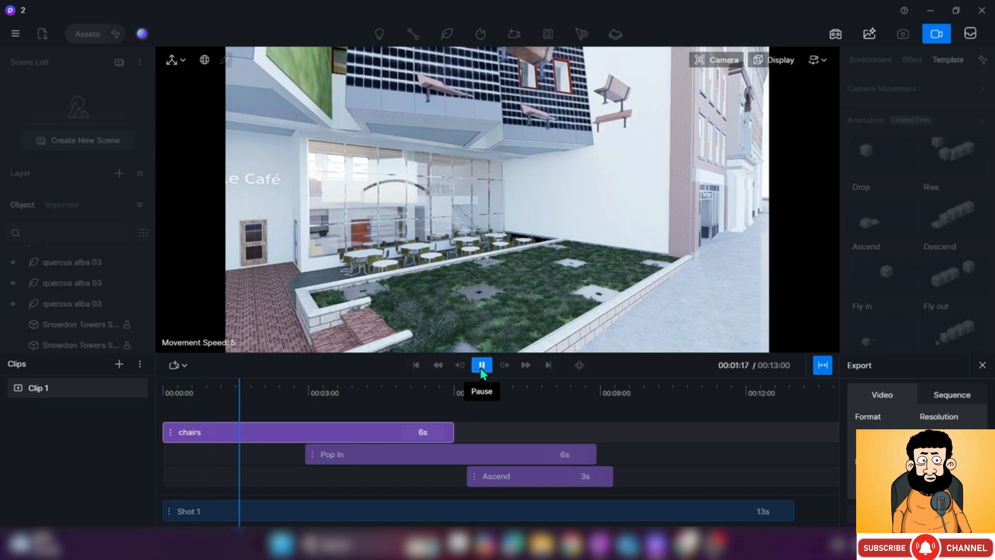
{"action": "left_click", "coordinate": [481, 367]}
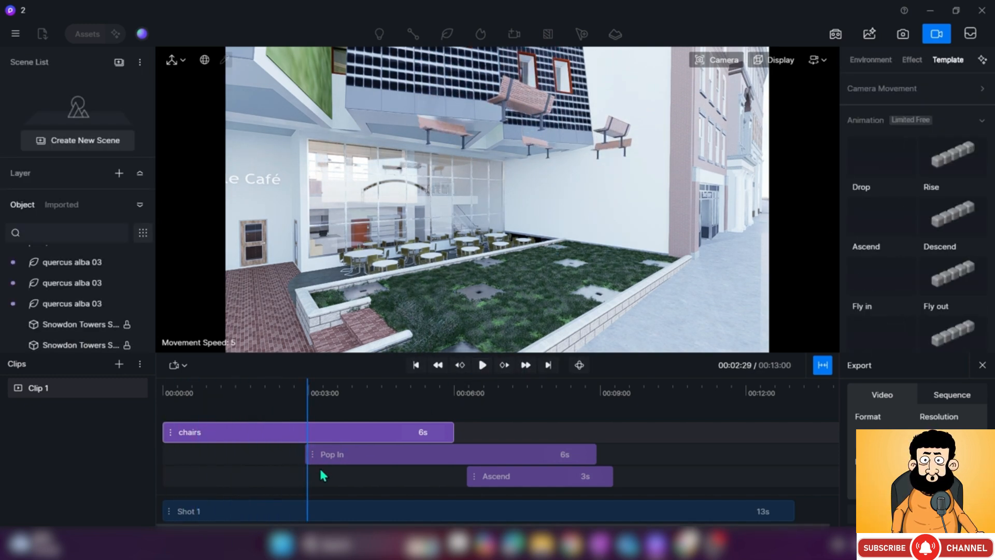
Try Simultaneous and Cascading intervals for the chairs animation and move the playhead back to the start
{"action": "left_click", "coordinate": [371, 432]}
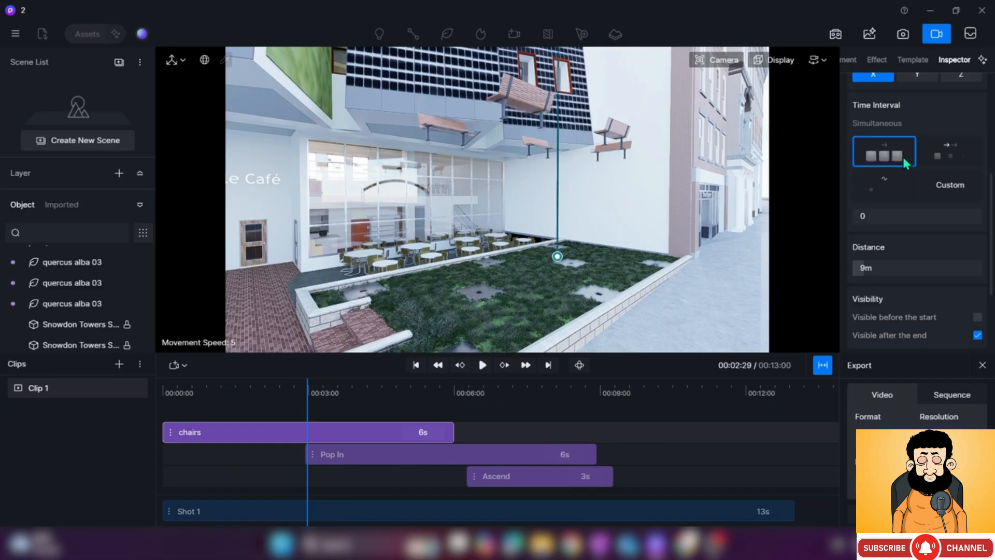
{"action": "left_click", "coordinate": [952, 162]}
{"action": "left_click_drag", "start_coordinate": [307, 408], "coordinate": [145, 417]}
Try a Custom time interval of 0.082 for the chairs animation, preview the clip and rewind to the start
{"action": "left_click", "coordinate": [234, 434]}
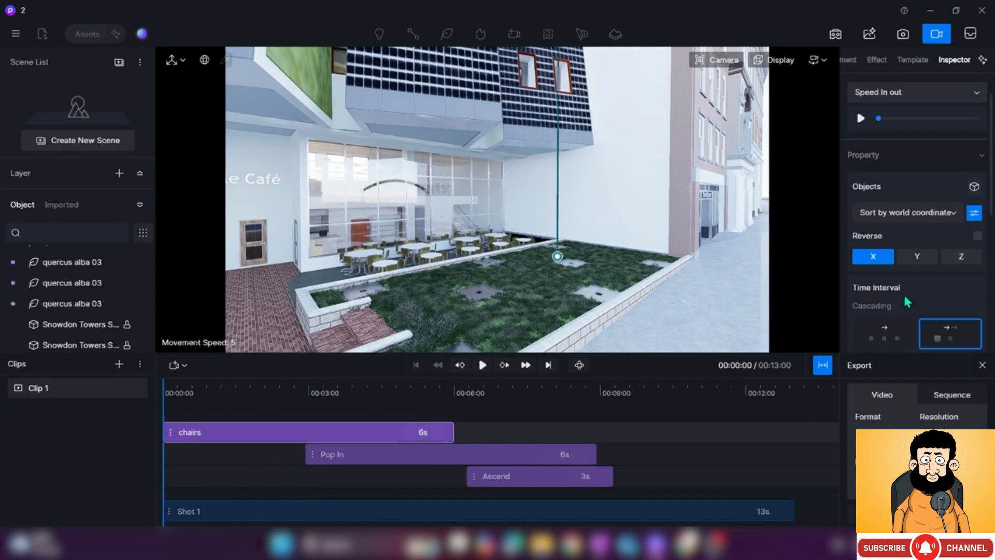
{"action": "left_click_drag", "start_coordinate": [994, 195], "coordinate": [858, 246]}
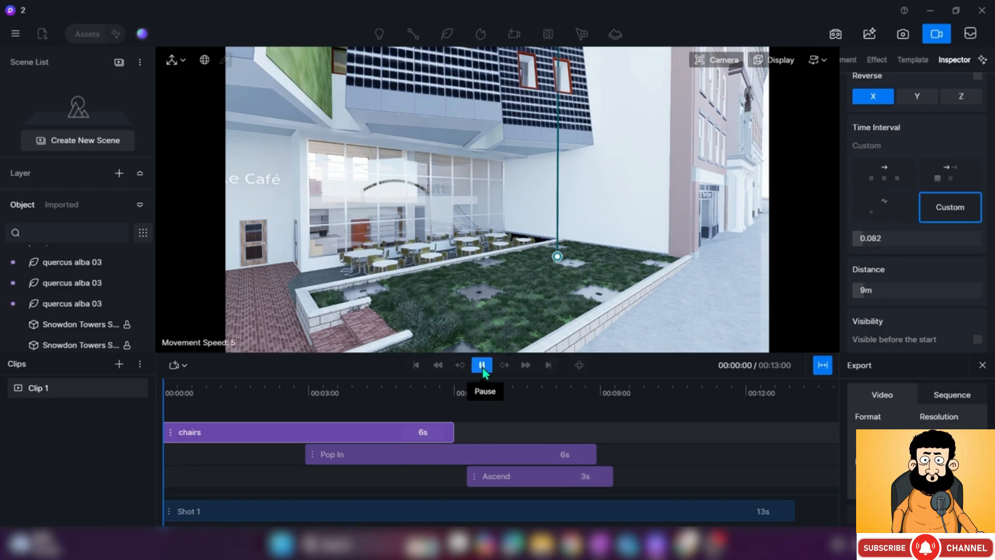
{"action": "left_click", "coordinate": [483, 366]}
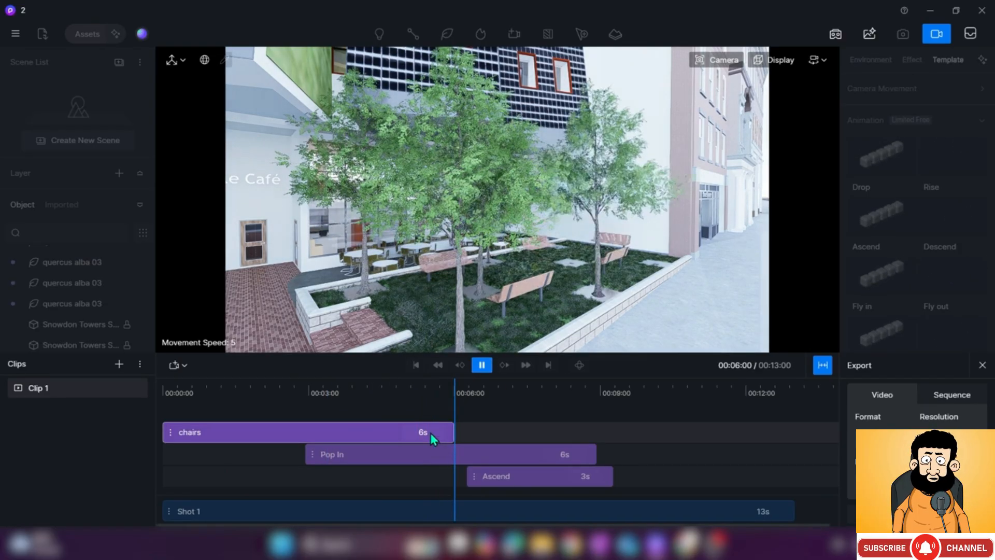
{"action": "key", "text": "space"}
{"action": "left_click_drag", "start_coordinate": [506, 386], "coordinate": [162, 404]}
Set the chairs animation's Custom time interval to 0.857, preview the clip and return the playhead to the start
{"action": "left_click", "coordinate": [230, 434]}
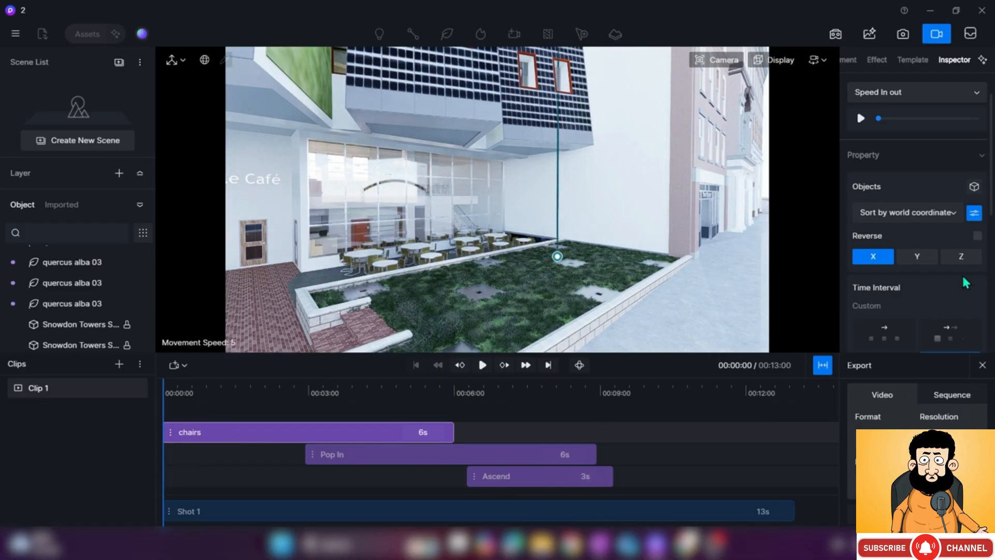
{"action": "scroll", "coordinate": [903, 255], "scroll_direction": "down", "scroll_amount": 4}
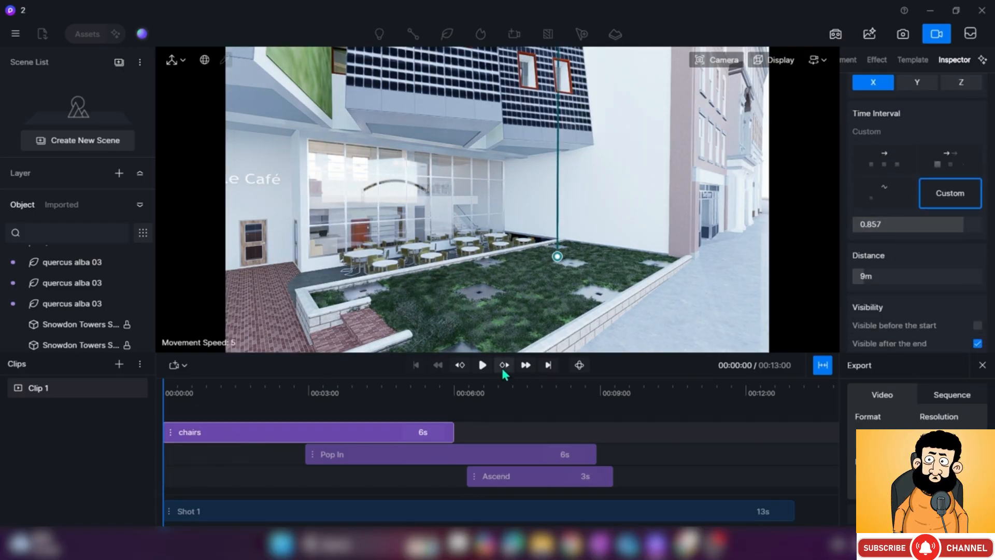
{"action": "left_click", "coordinate": [482, 364]}
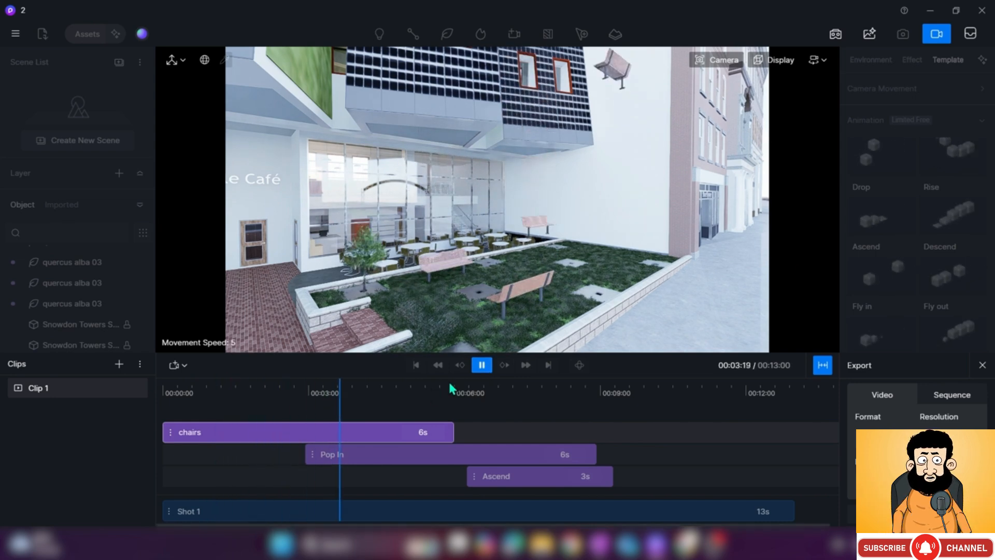
{"action": "left_click", "coordinate": [481, 364]}
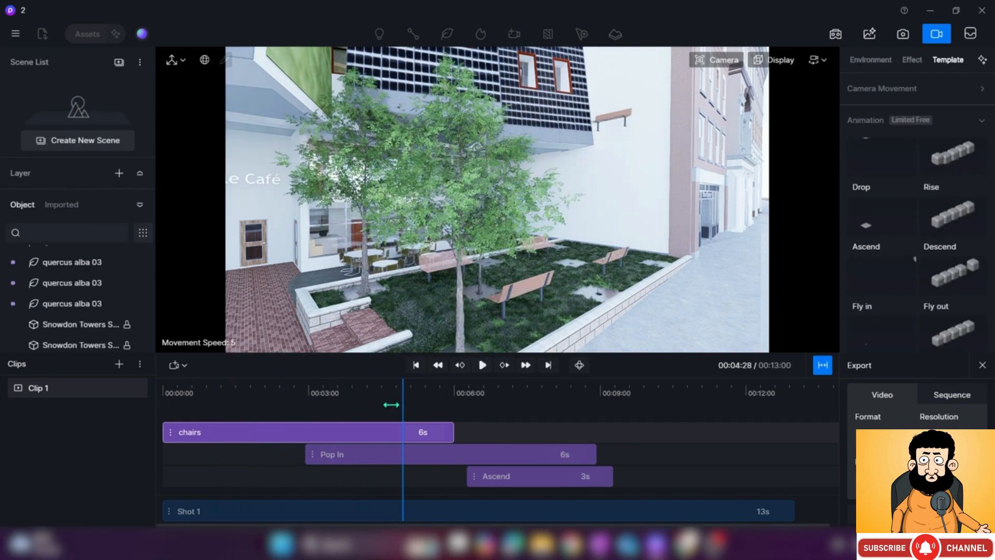
{"action": "left_click_drag", "start_coordinate": [402, 404], "coordinate": [157, 421]}
Set the chairs animation's drop distance to 2.5 m, preview the clip and move the playhead back near the start
{"action": "left_click", "coordinate": [210, 430]}
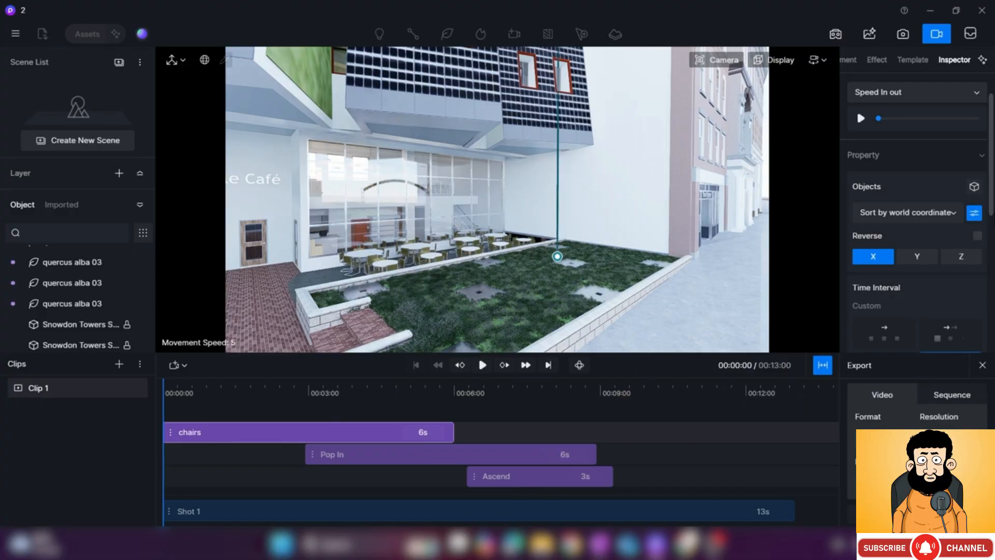
{"action": "scroll", "coordinate": [917, 207], "scroll_direction": "down", "scroll_amount": 4}
{"action": "left_click", "coordinate": [977, 307]}
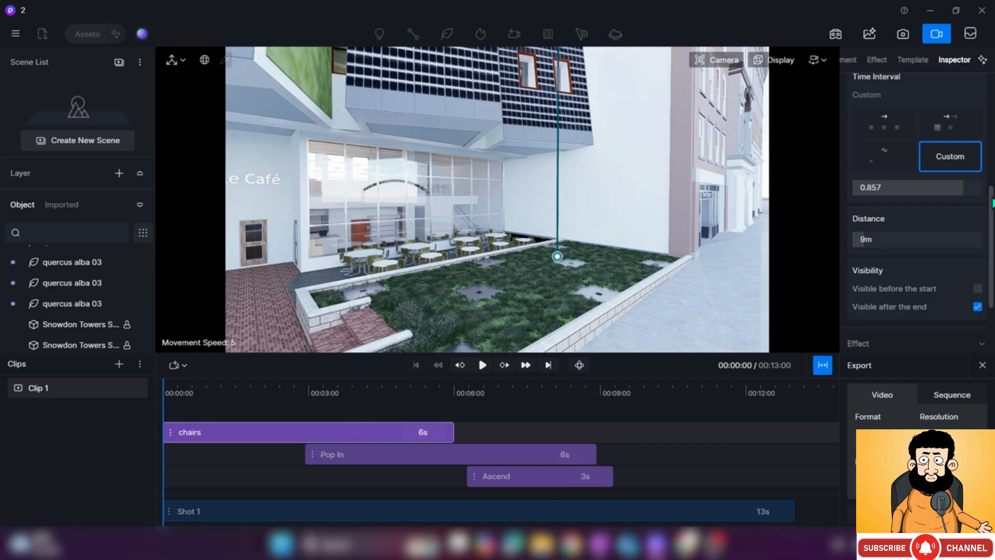
{"action": "left_click_drag", "start_coordinate": [910, 237], "coordinate": [921, 238]}
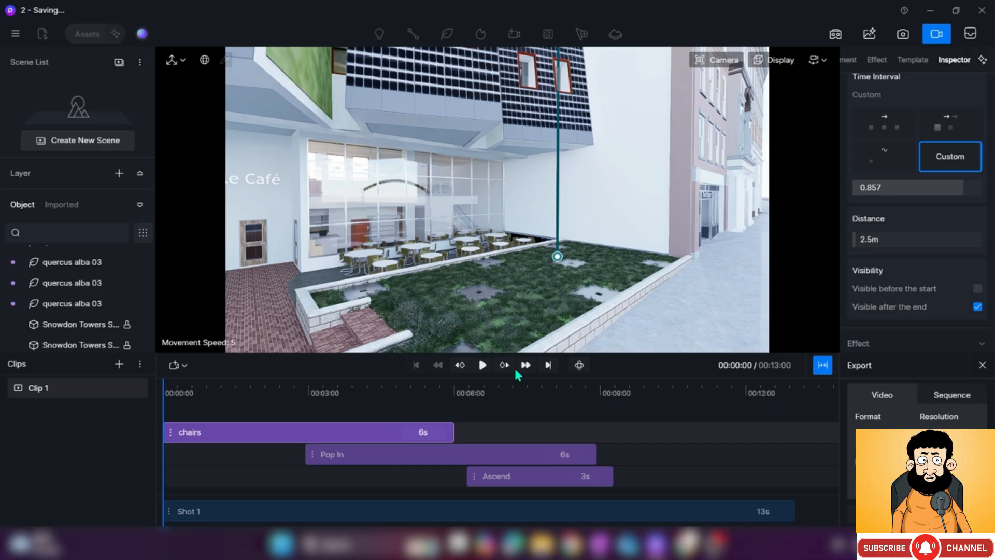
{"action": "left_click", "coordinate": [482, 366]}
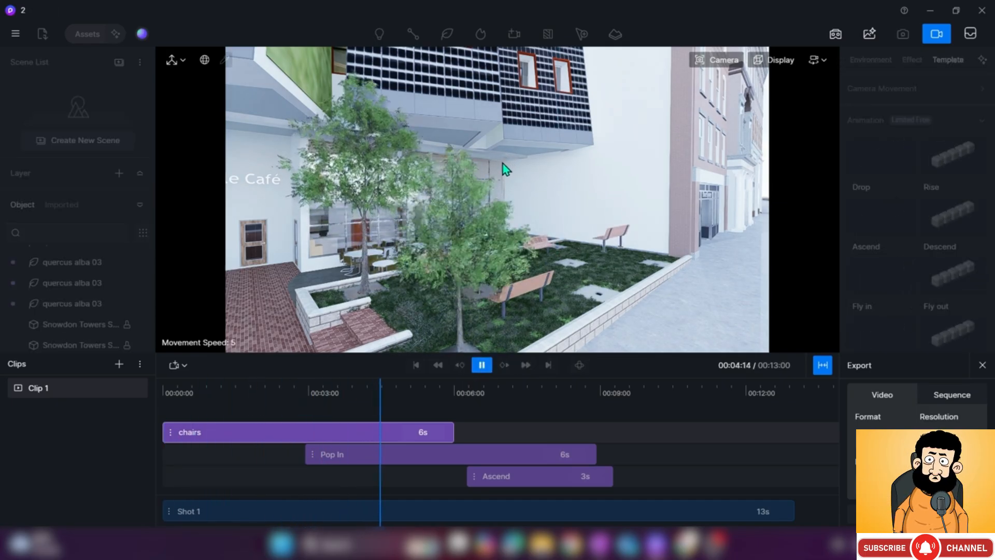
{"action": "left_click", "coordinate": [481, 366]}
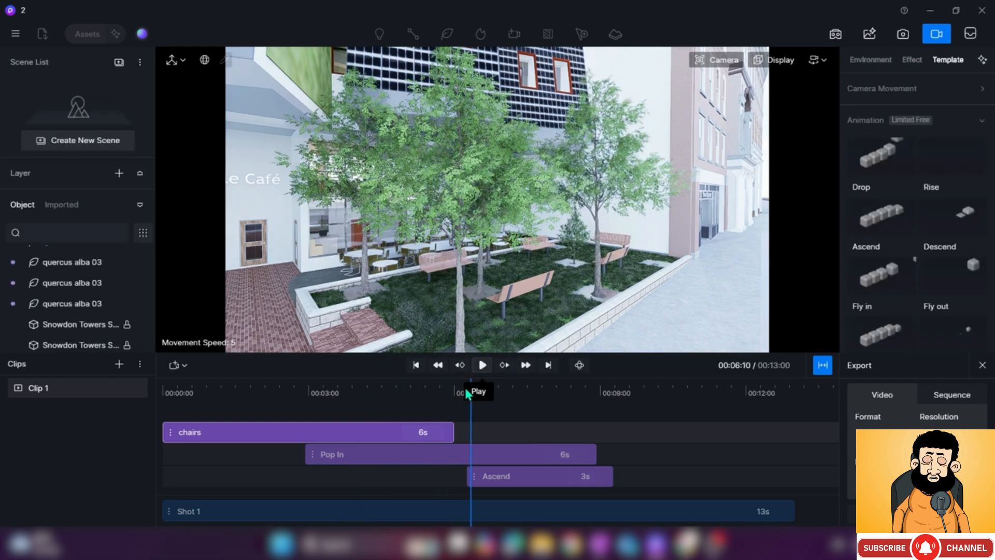
{"action": "left_click_drag", "start_coordinate": [469, 400], "coordinate": [176, 400]}
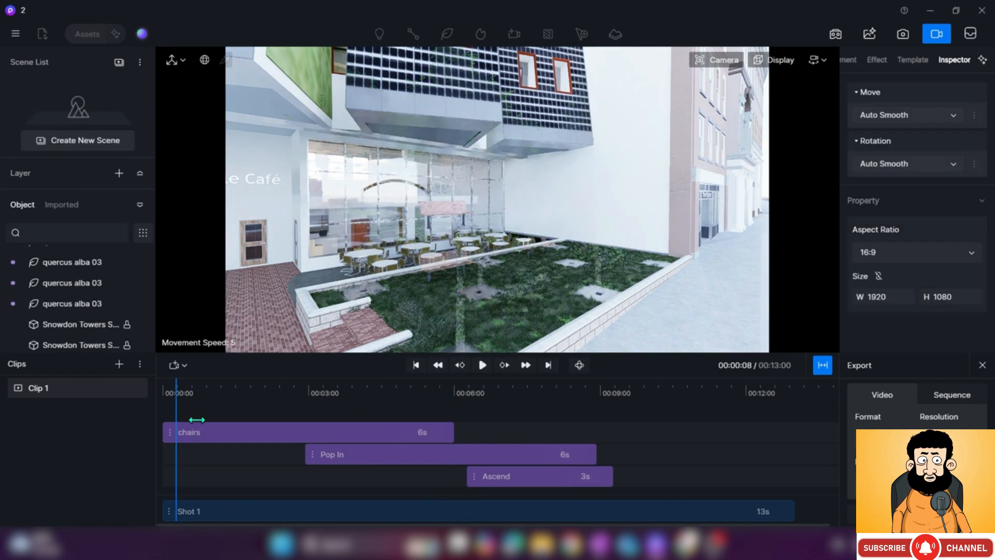
Make the chairs visible before their animation starts and return the playhead to 00:00:00
{"action": "left_click", "coordinate": [269, 435]}
{"action": "scroll", "coordinate": [981, 348], "scroll_direction": "down", "scroll_amount": 5}
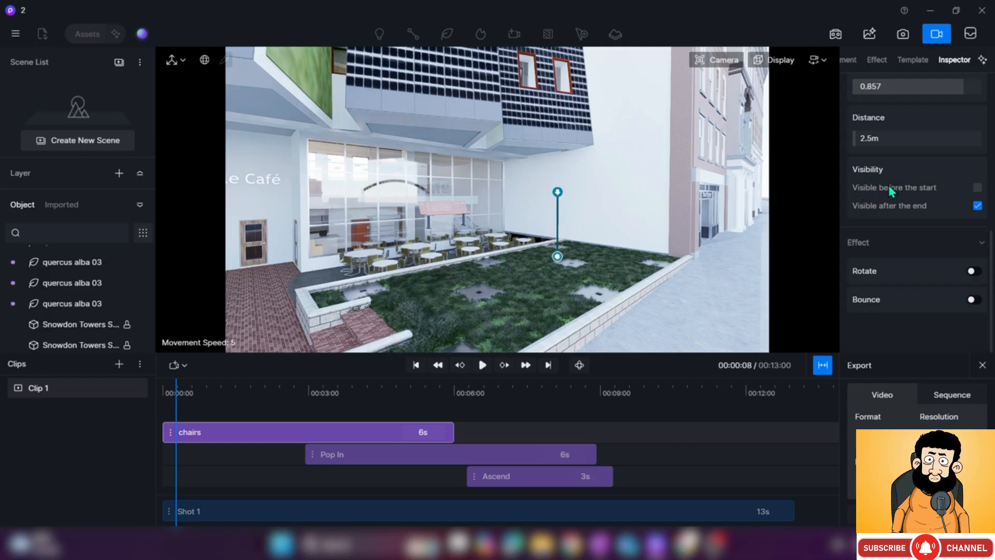
{"action": "left_click", "coordinate": [977, 188]}
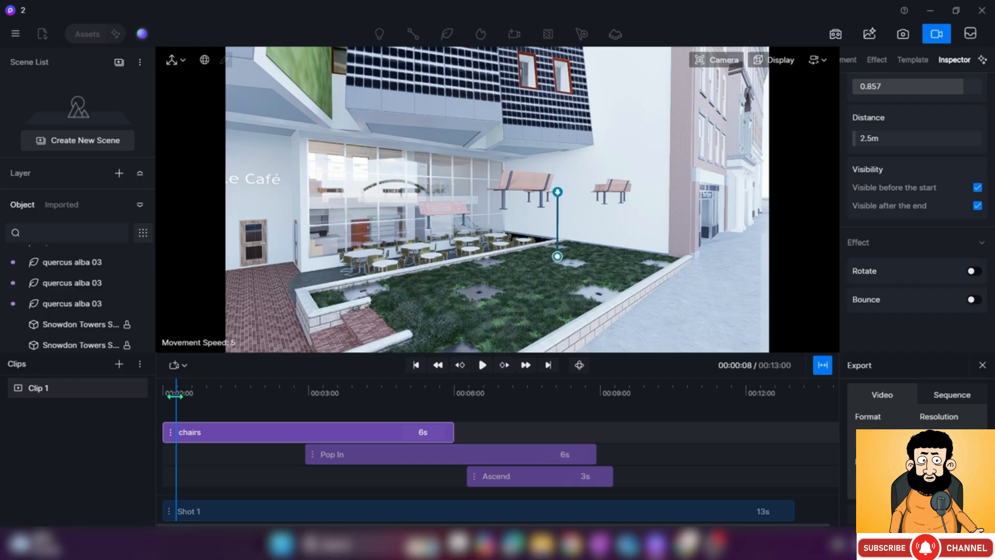
{"action": "left_click_drag", "start_coordinate": [178, 396], "coordinate": [150, 411]}
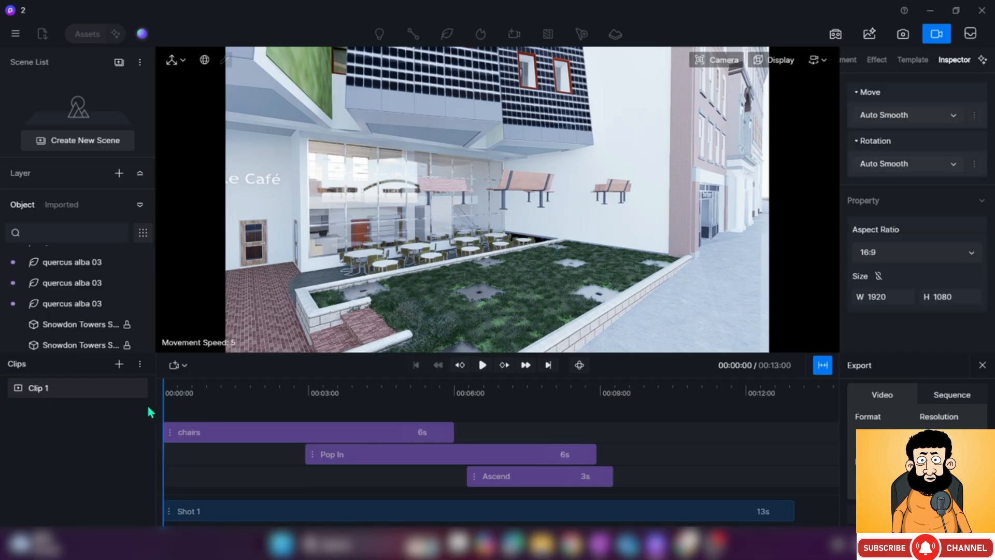
Make the chairs invisible before the start and after the end of their animation, preview the clip and rewind to 00:00:00
{"action": "left_click", "coordinate": [379, 428]}
{"action": "scroll", "coordinate": [980, 266], "scroll_direction": "down", "scroll_amount": 5}
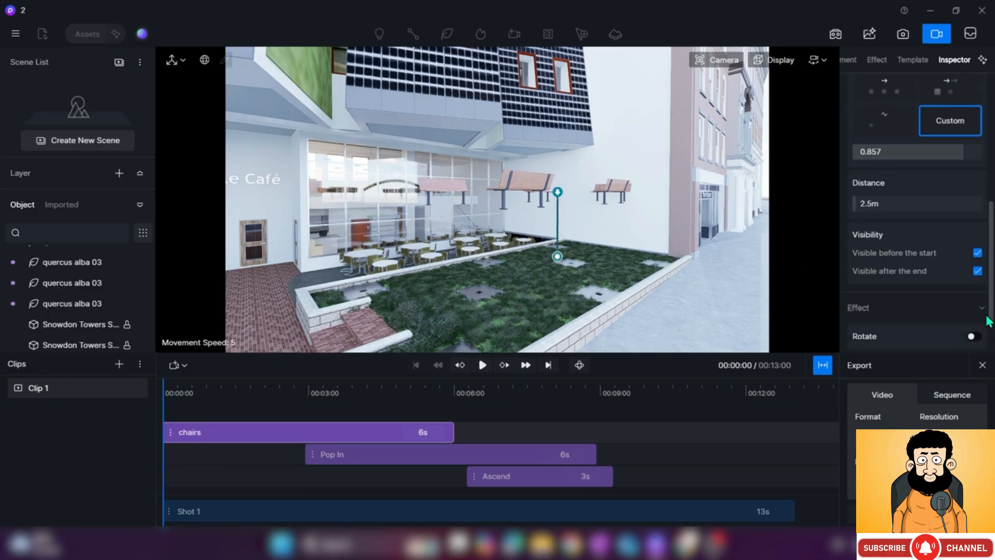
{"action": "left_click", "coordinate": [978, 255]}
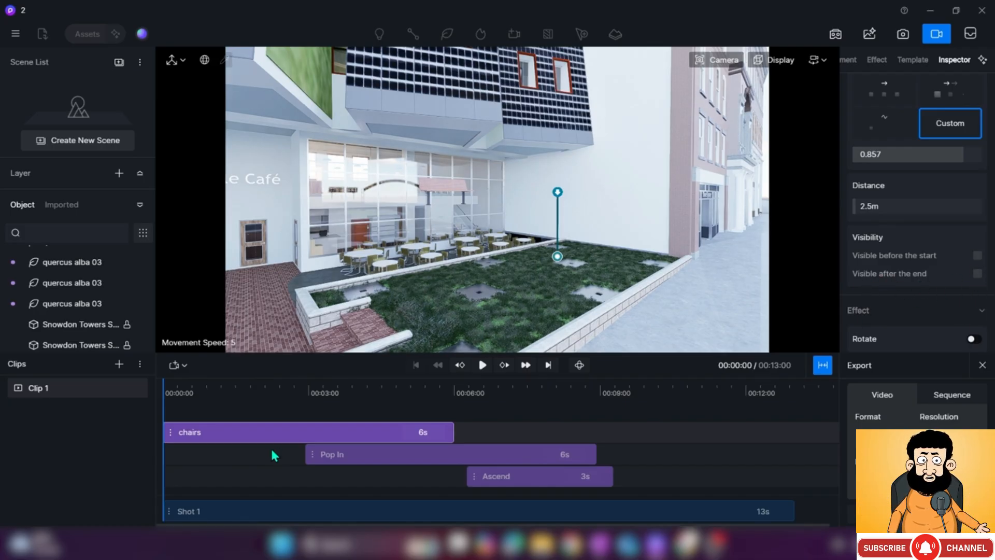
{"action": "left_click", "coordinate": [481, 365]}
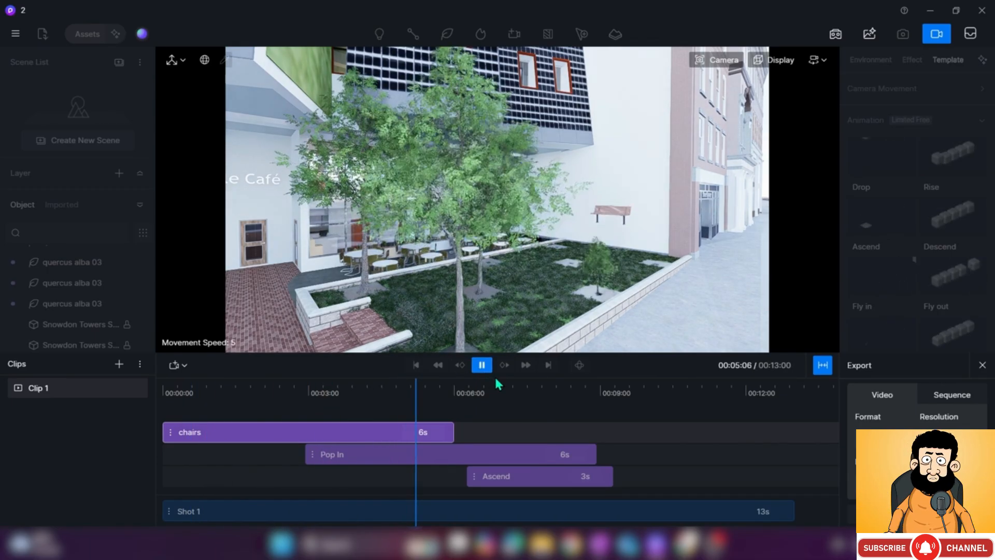
{"action": "left_click", "coordinate": [484, 365]}
{"action": "left_click_drag", "start_coordinate": [468, 400], "coordinate": [133, 431]}
Turn on the 360° Rotate effect for the chairs animation and preview the clip
{"action": "left_click", "coordinate": [236, 435]}
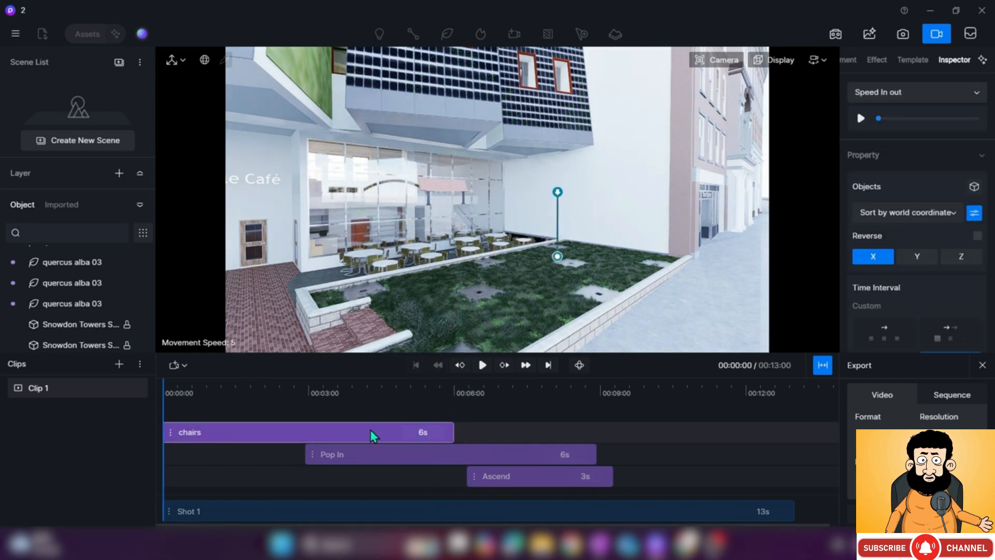
{"action": "left_click_drag", "start_coordinate": [991, 195], "coordinate": [980, 342]}
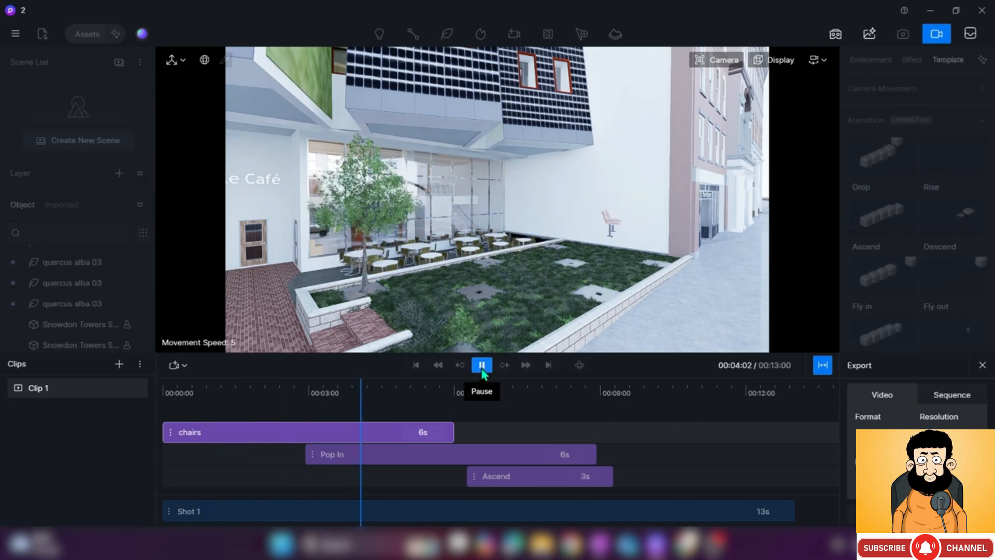
{"action": "left_click", "coordinate": [482, 365]}
Turn on the Bounce effect for the chairs animation and return the playhead to 00:00:00
{"action": "left_click", "coordinate": [363, 434]}
{"action": "scroll", "coordinate": [992, 310], "scroll_direction": "down", "scroll_amount": 1}
{"action": "left_click", "coordinate": [973, 299]}
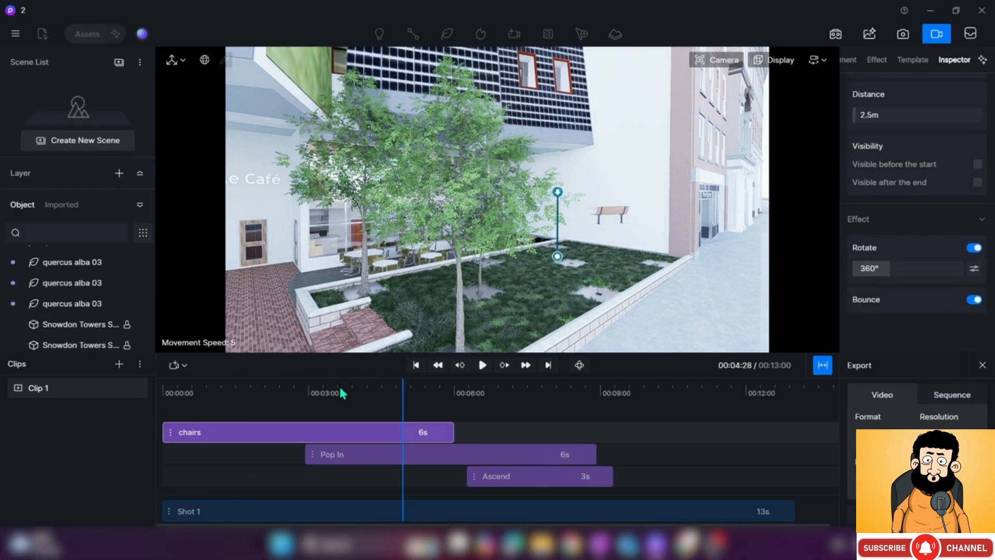
{"action": "left_click_drag", "start_coordinate": [404, 386], "coordinate": [164, 386]}
{"action": "left_click", "coordinate": [445, 423]}
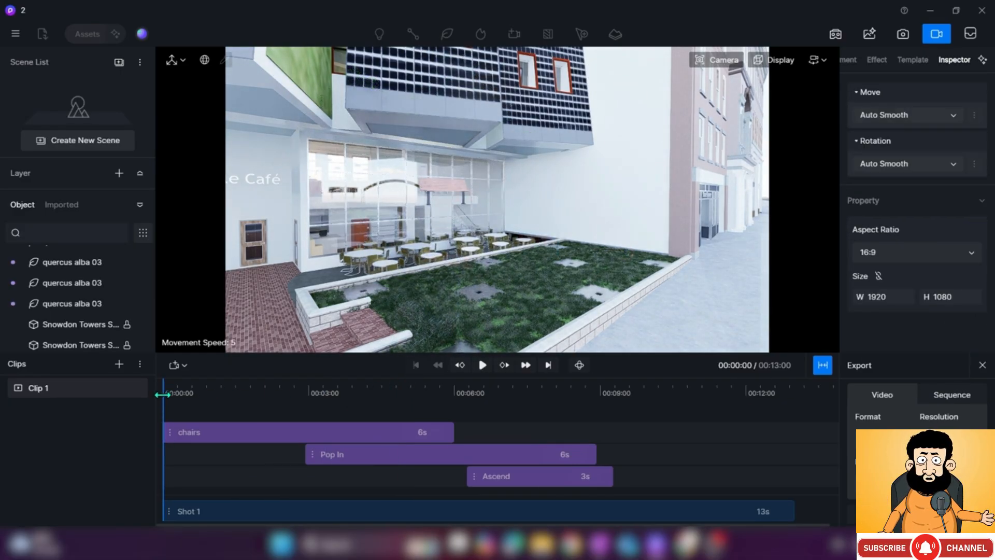
Make the chairs visible after the end of their animation and preview the clip past the 10-second mark
{"action": "left_click", "coordinate": [379, 437]}
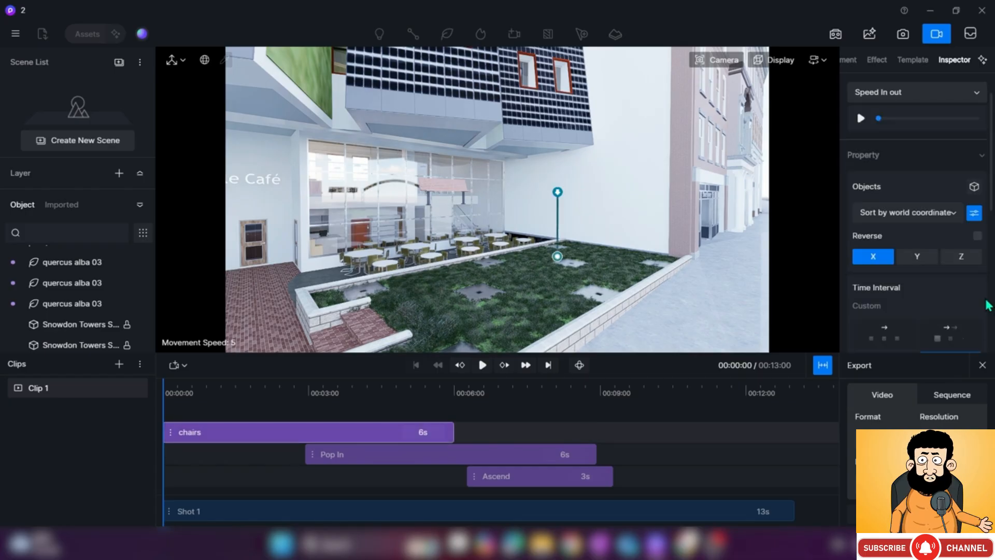
{"action": "scroll", "coordinate": [985, 233], "scroll_direction": "down", "scroll_amount": 5}
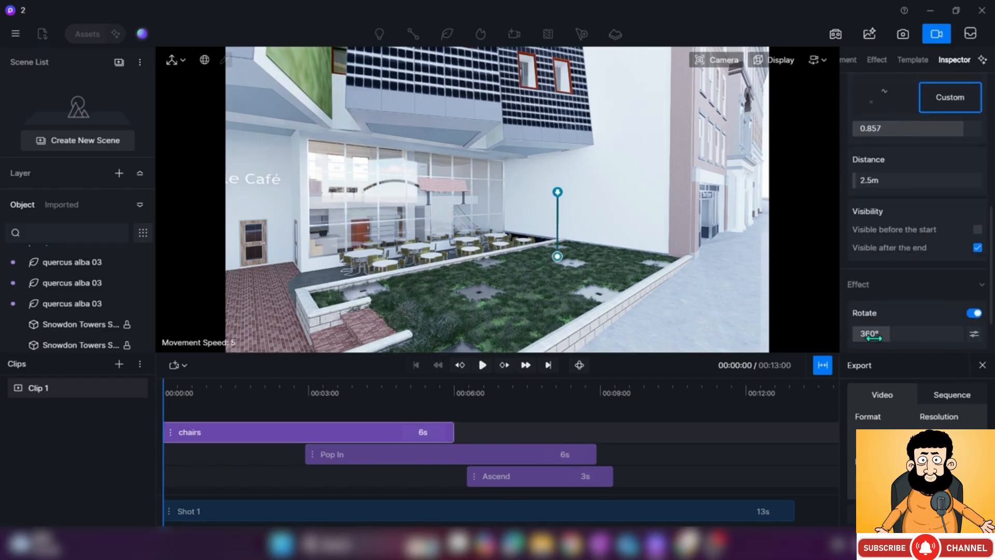
{"action": "left_click", "coordinate": [486, 367]}
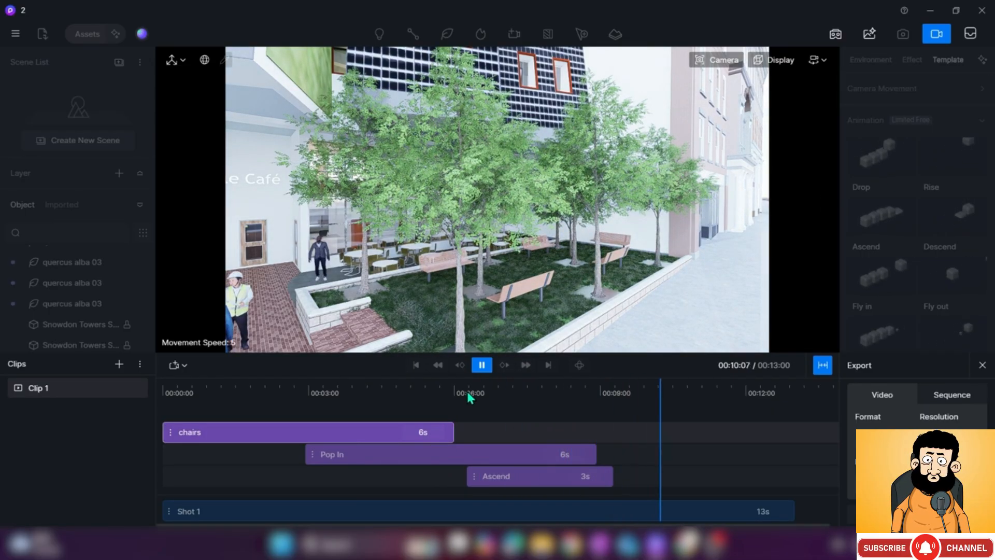
{"action": "left_click", "coordinate": [489, 367]}
{"action": "left_click", "coordinate": [363, 434]}
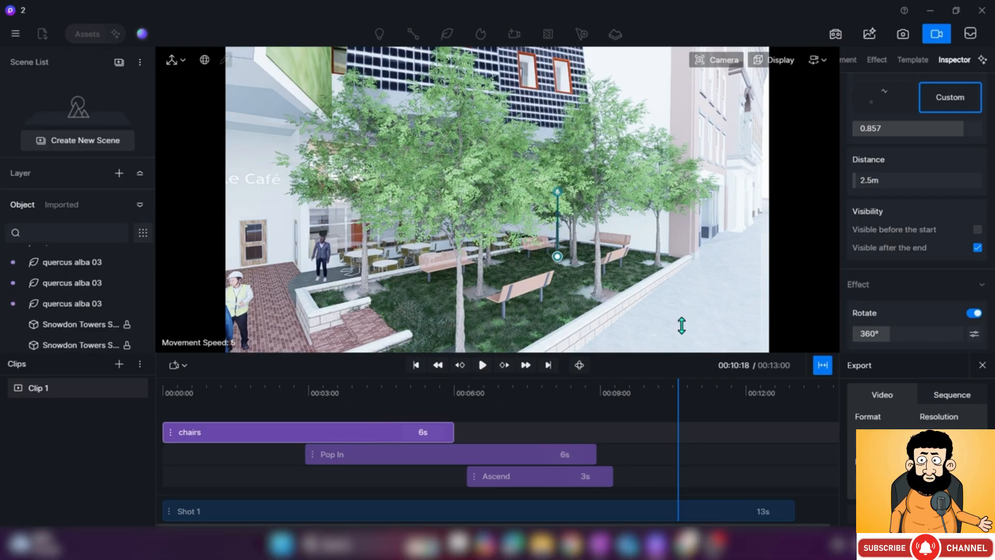
{"action": "scroll", "coordinate": [947, 248], "scroll_direction": "down", "scroll_amount": 2}
{"action": "scroll", "coordinate": [951, 258], "scroll_direction": "up", "scroll_amount": 3}
{"action": "scroll", "coordinate": [944, 261], "scroll_direction": "down", "scroll_amount": 3}
{"action": "scroll", "coordinate": [944, 261], "scroll_direction": "up", "scroll_amount": 9}
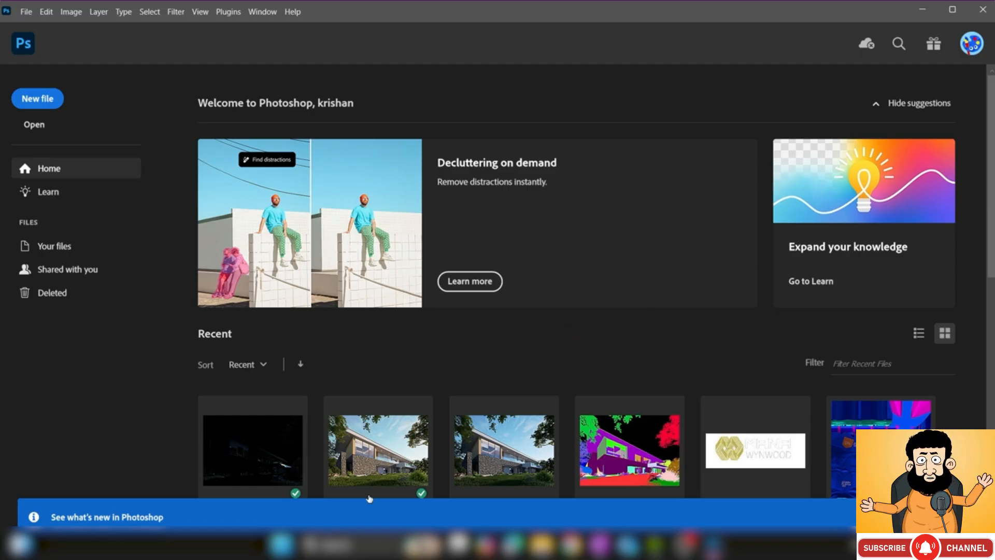
{"action": "left_click_drag", "start_coordinate": [989, 192], "coordinate": [985, 118]}
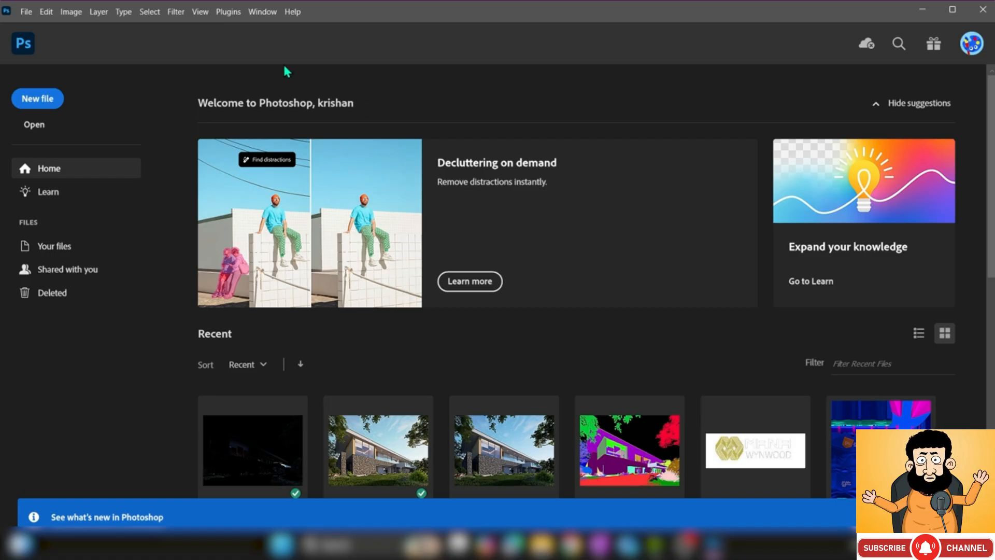
Load all the sunny day PNG render passes from the renderings folder into a single layered document
{"action": "left_click", "coordinate": [27, 12]}
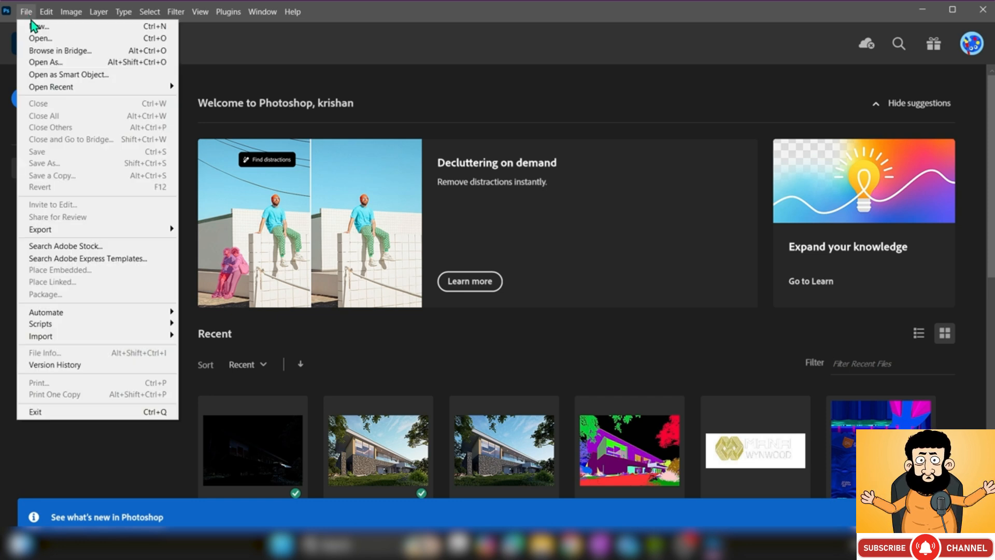
{"action": "mouse_move", "coordinate": [110, 326]}
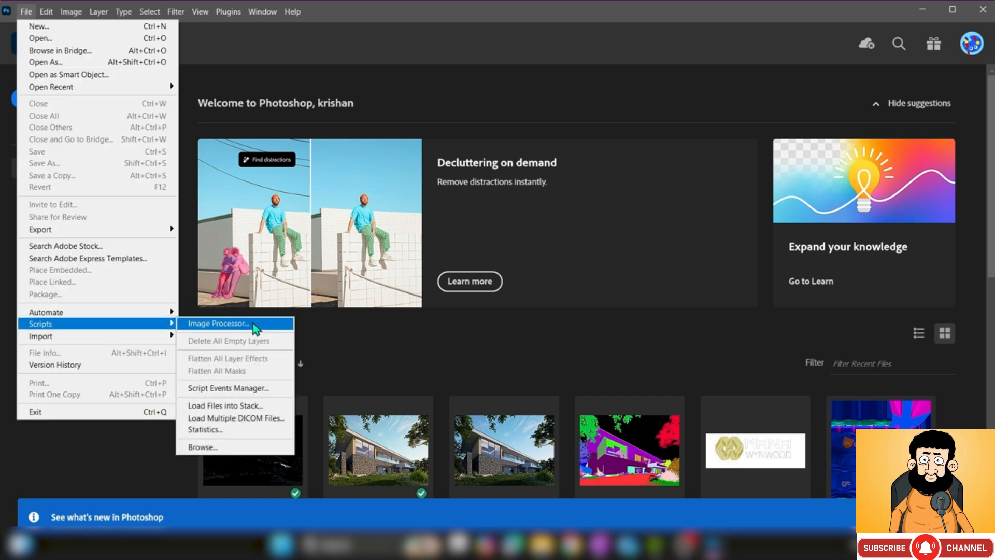
{"action": "left_click", "coordinate": [259, 407]}
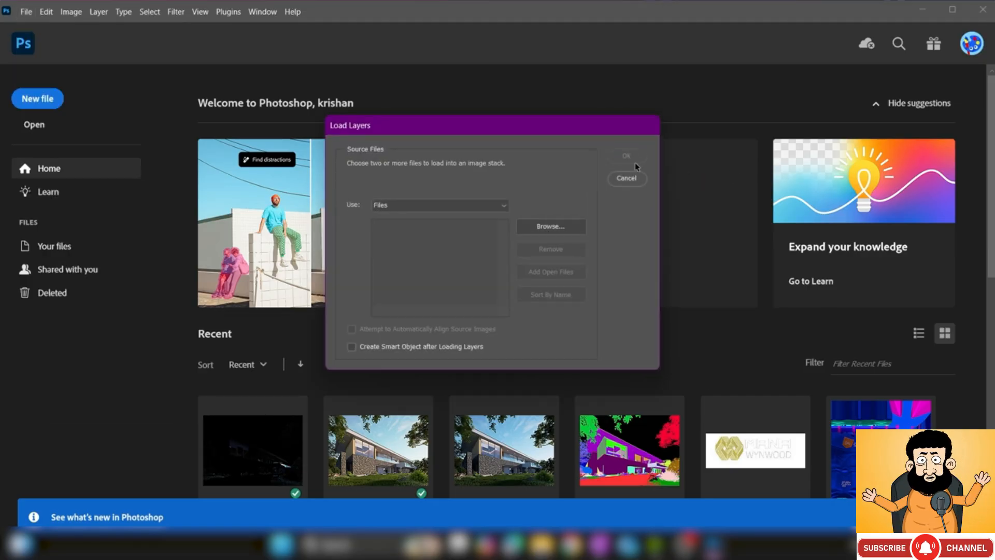
{"action": "left_click", "coordinate": [546, 227]}
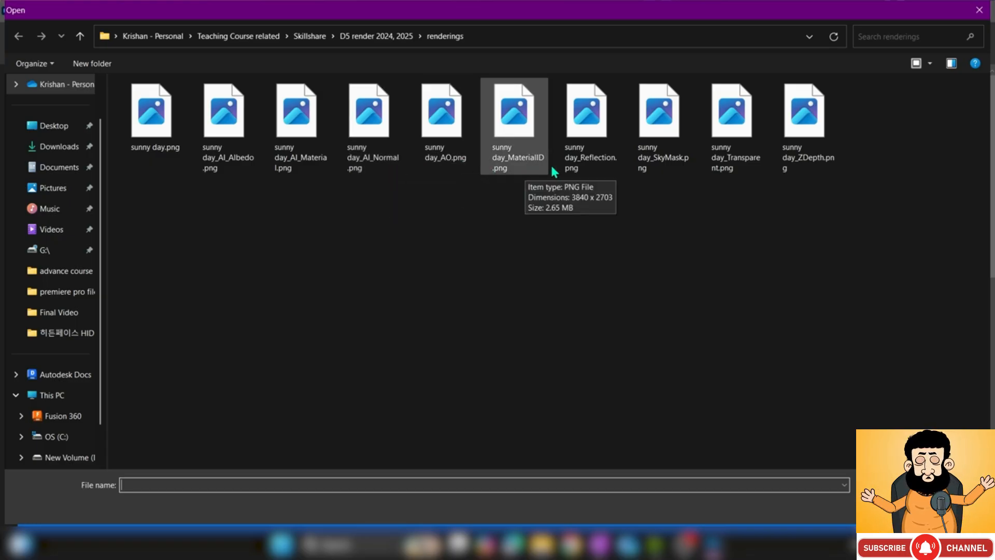
{"action": "left_click_drag", "start_coordinate": [976, 188], "coordinate": [138, 85]}
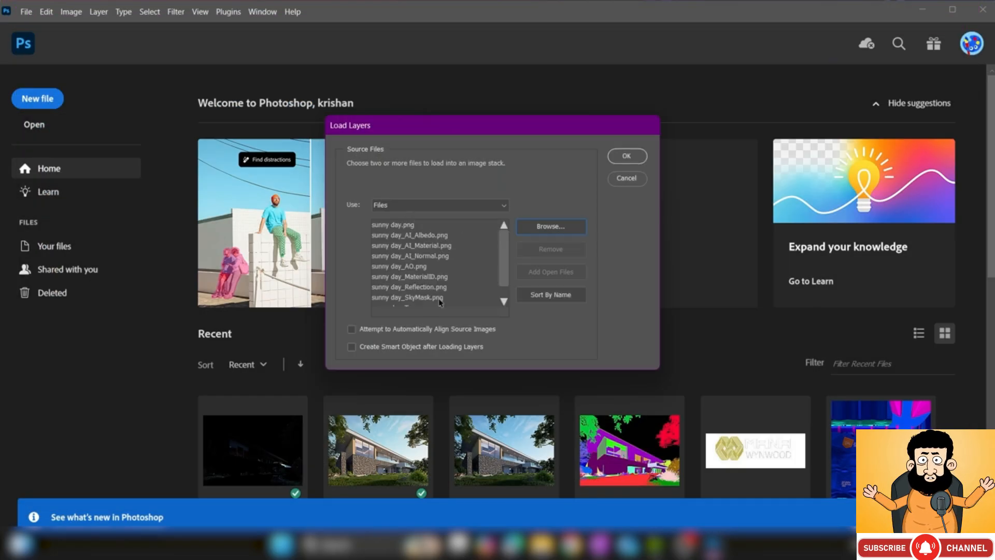
{"action": "left_click", "coordinate": [627, 155]}
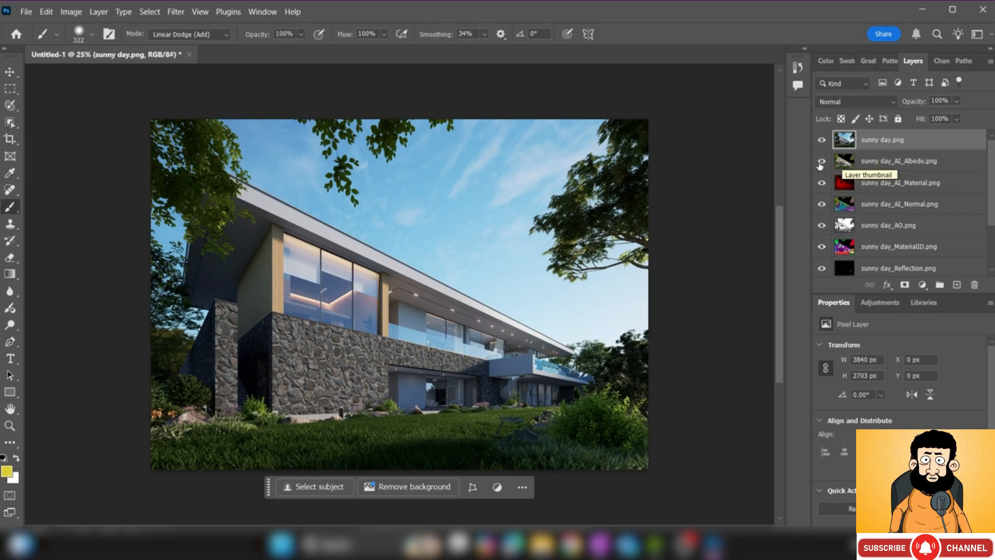
Hide every render pass layer beneath sunny day.png, from AI_Albedo down to ZDepth
{"action": "left_click_drag", "start_coordinate": [821, 161], "coordinate": [822, 274]}
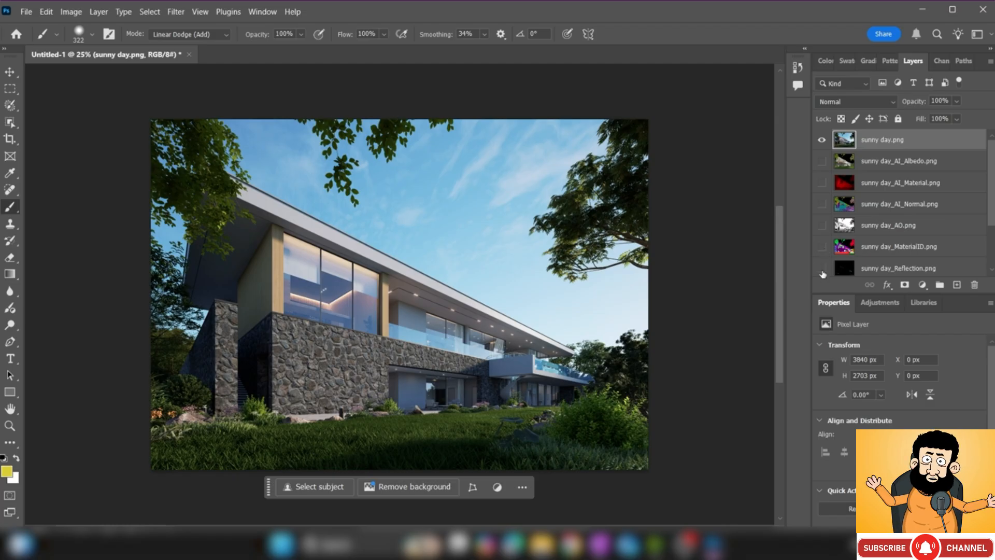
{"action": "scroll", "coordinate": [822, 254], "scroll_direction": "down", "scroll_amount": 3}
{"action": "left_click_drag", "start_coordinate": [823, 228], "coordinate": [823, 270]}
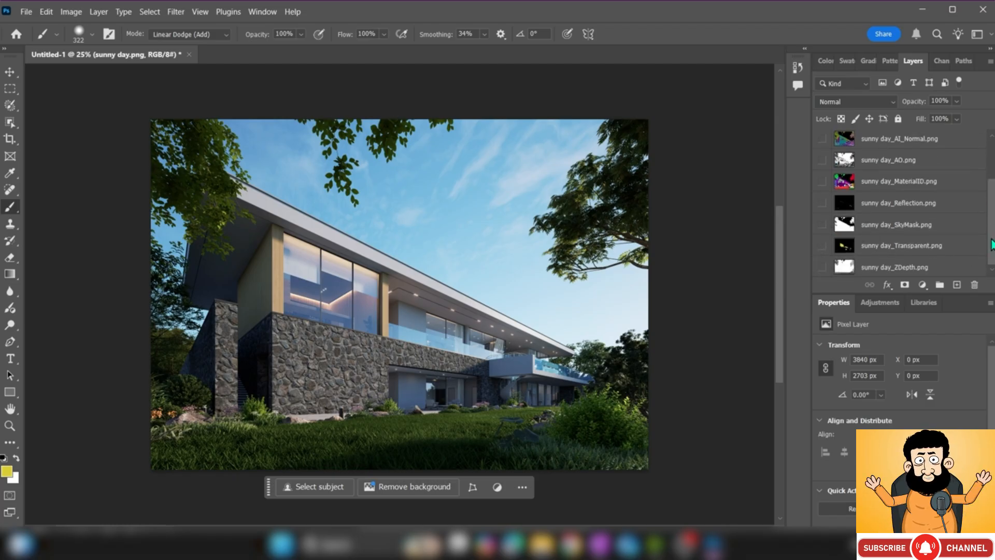
{"action": "scroll", "coordinate": [990, 244], "scroll_direction": "up", "scroll_amount": 3}
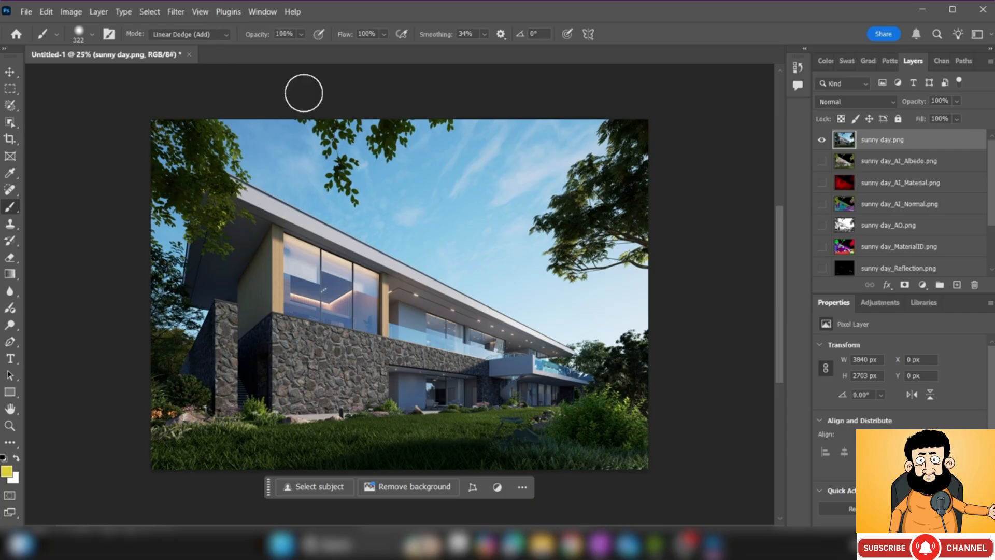
Convert the sunny day.png layer to a smart object for smart filters
{"action": "left_click", "coordinate": [181, 13]}
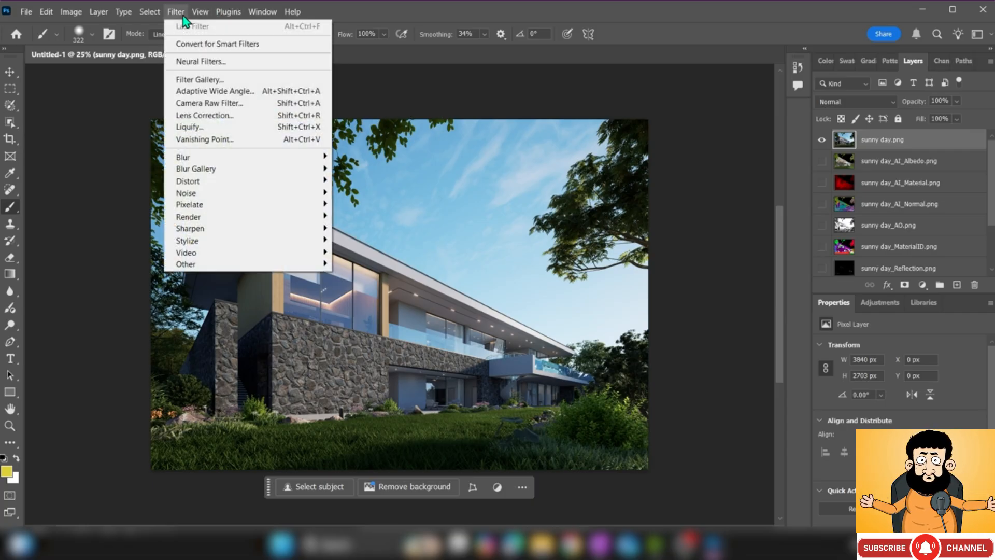
{"action": "left_click", "coordinate": [244, 45]}
{"action": "left_click", "coordinate": [525, 219]}
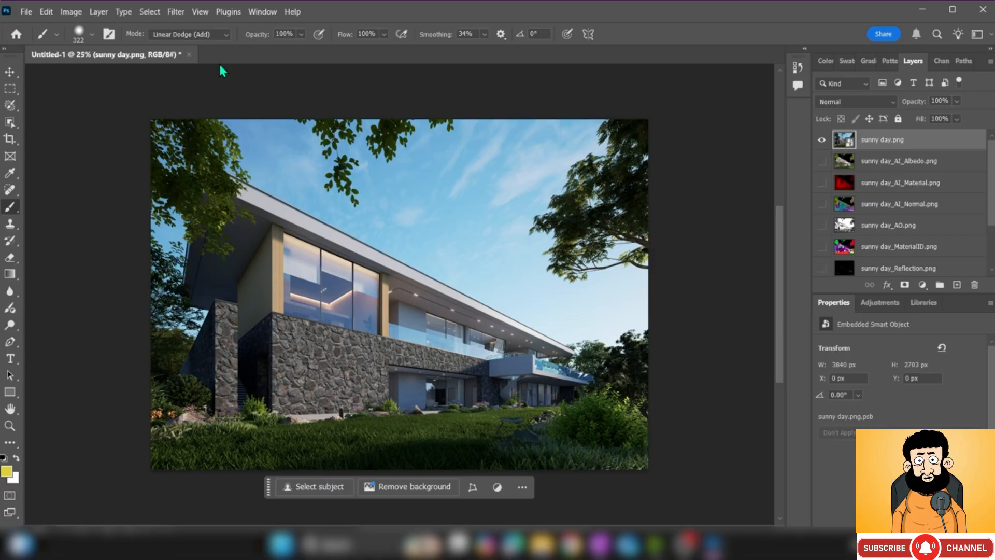
Try a Gaussian Blur smart filter with a 12-pixel radius on the sunny day.png layer
{"action": "left_click", "coordinate": [175, 12]}
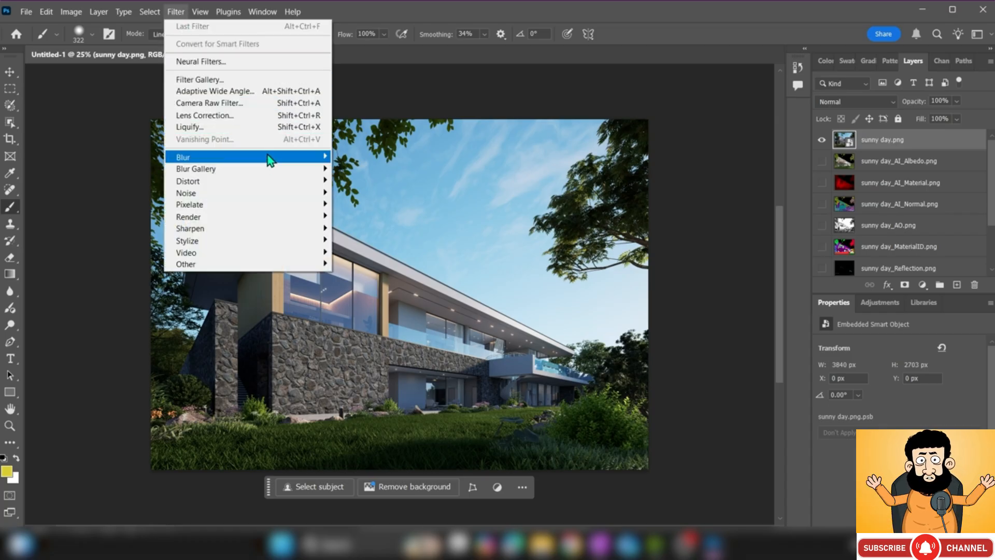
{"action": "mouse_move", "coordinate": [284, 162]}
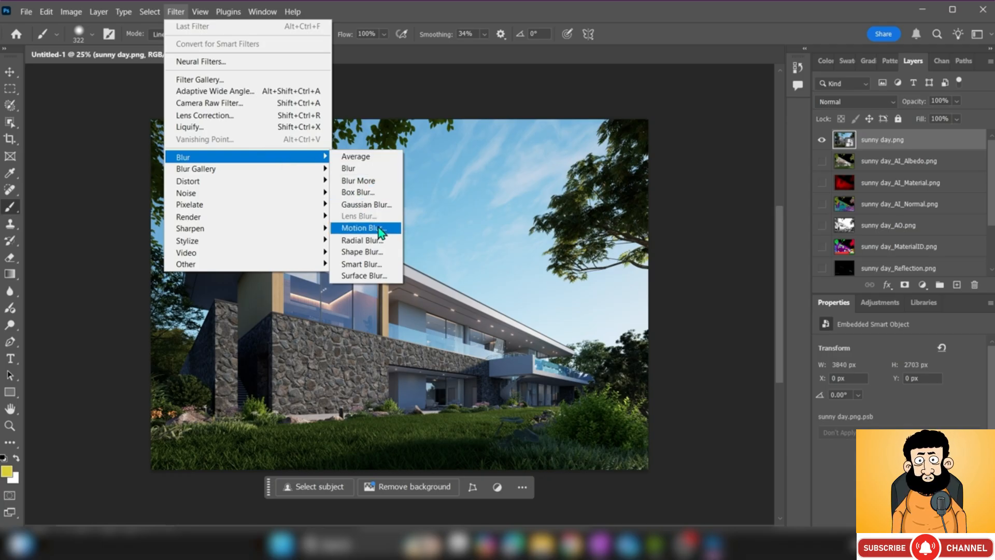
{"action": "left_click", "coordinate": [388, 206]}
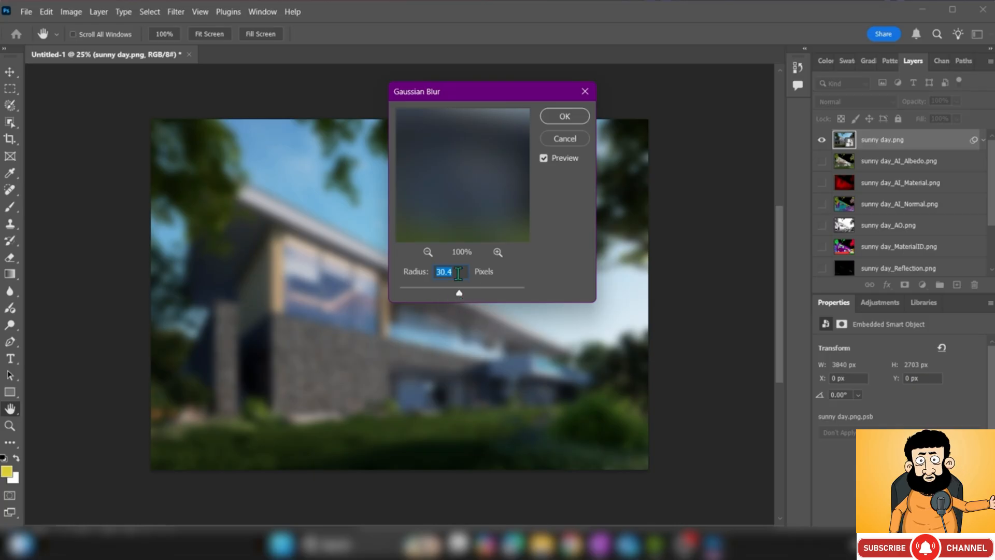
{"action": "type", "text": "12"}
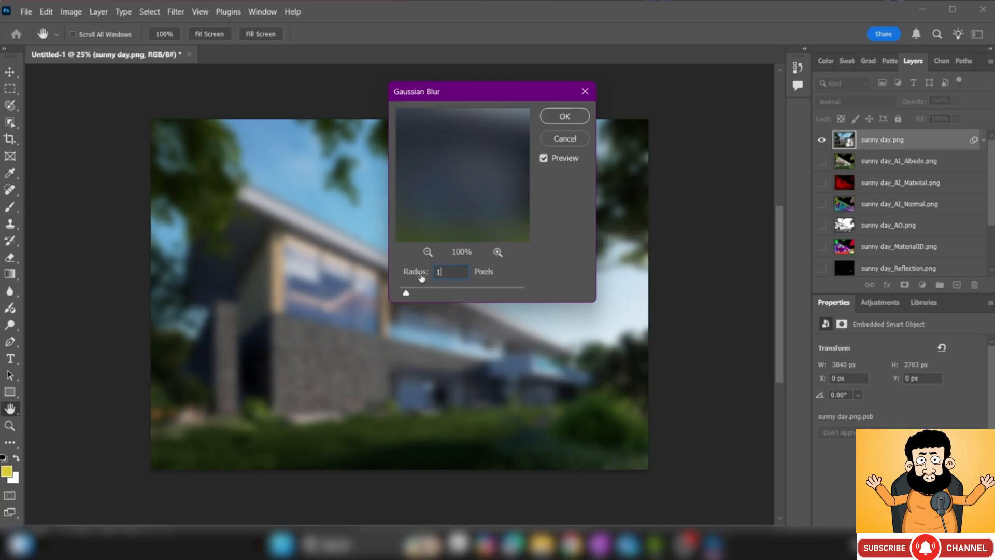
{"action": "key", "text": "Return"}
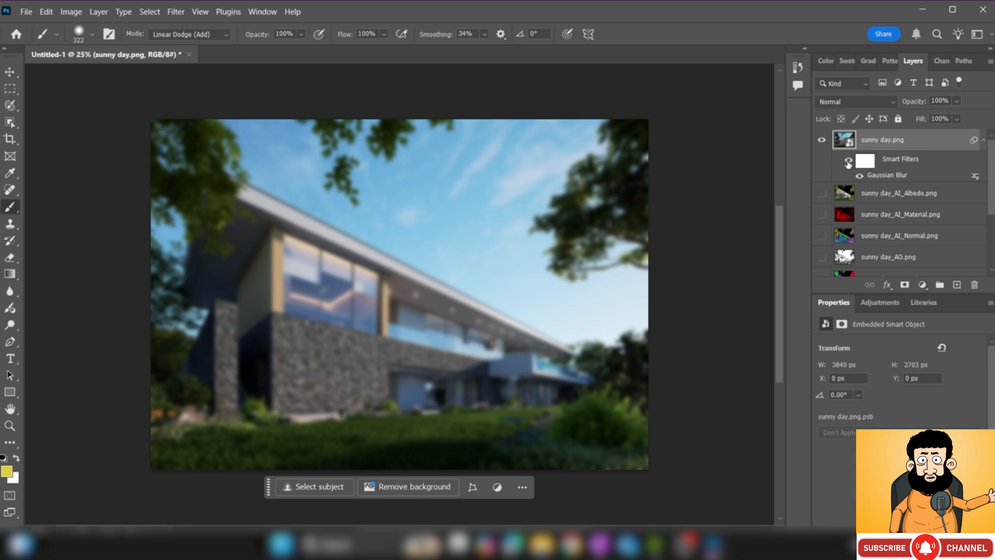
Compare the image with the Gaussian Blur smart filter off and on, and undo the blur
{"action": "left_click", "coordinate": [861, 175]}
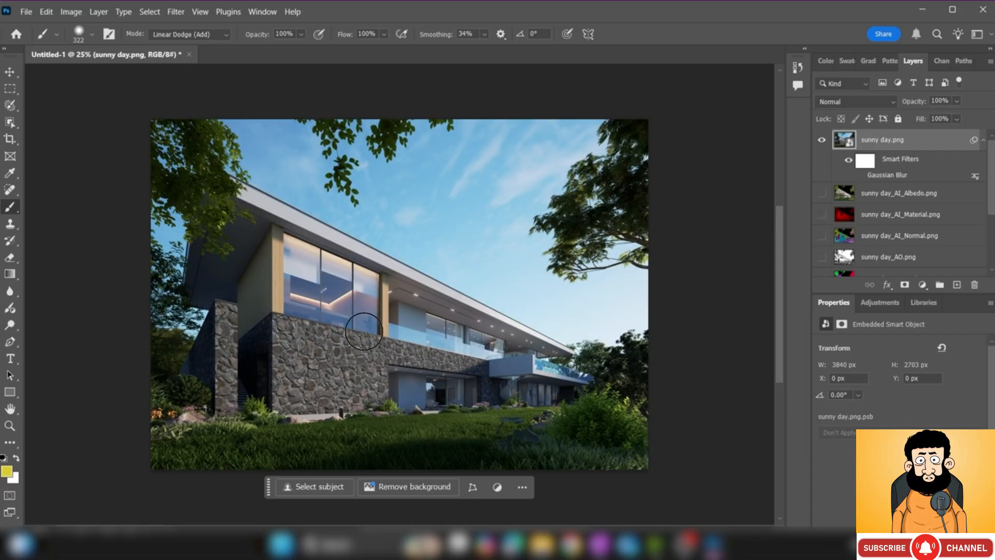
{"action": "left_click", "coordinate": [859, 175]}
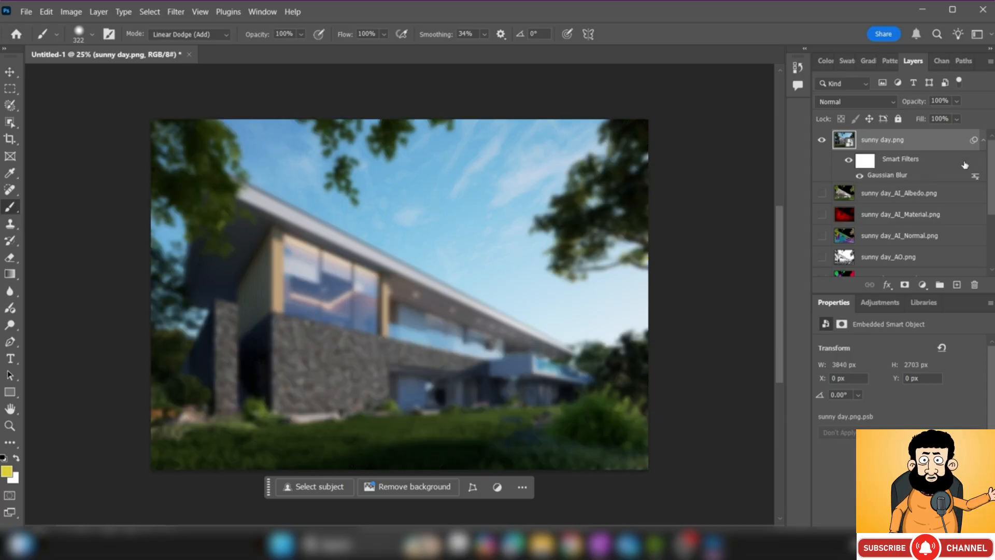
{"action": "left_click", "coordinate": [860, 177]}
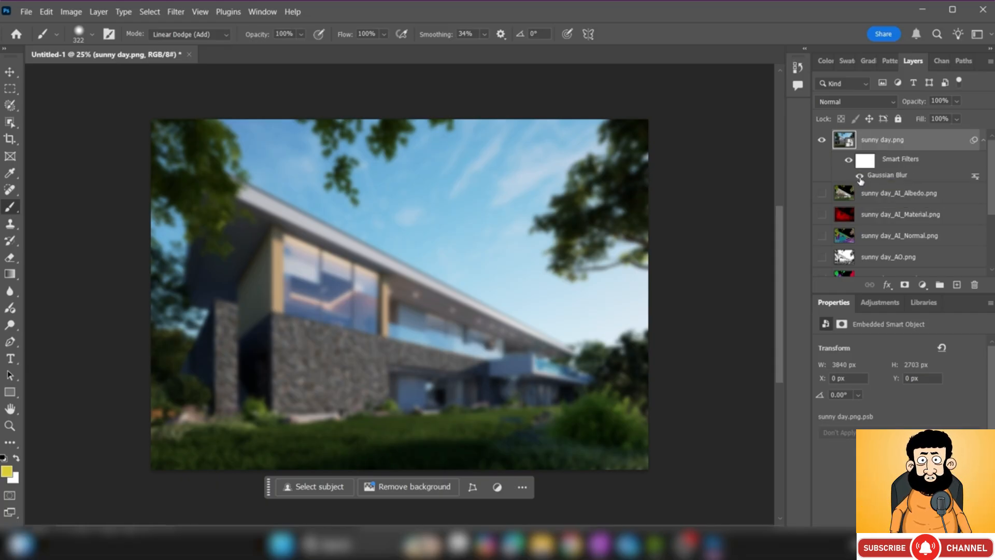
{"action": "key", "text": "ctrl+z"}
{"action": "key", "text": "ctrl+z"}
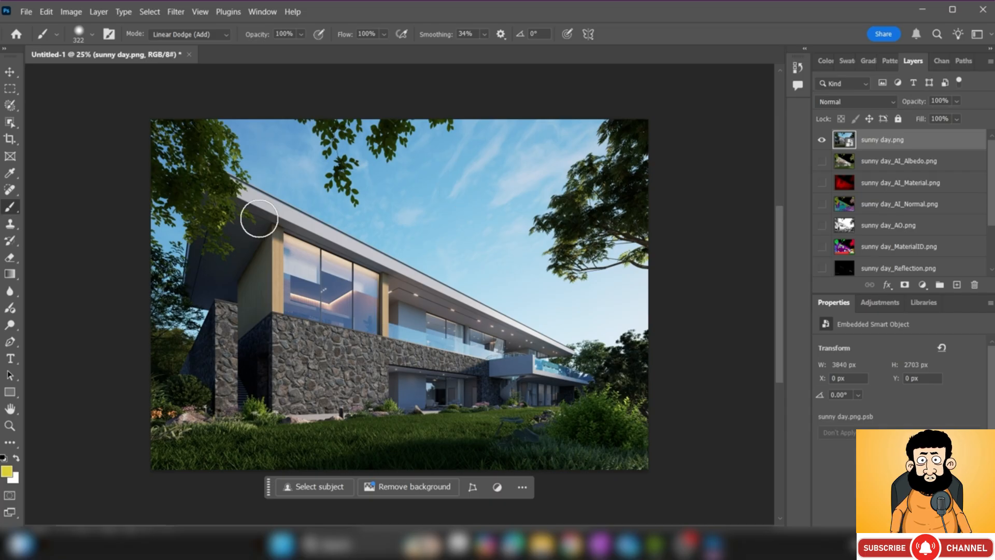
Open the Camera Raw Filter on the sunny day.png layer and set Exposure to +0.45 and Shadows to +35
{"action": "left_click", "coordinate": [177, 12]}
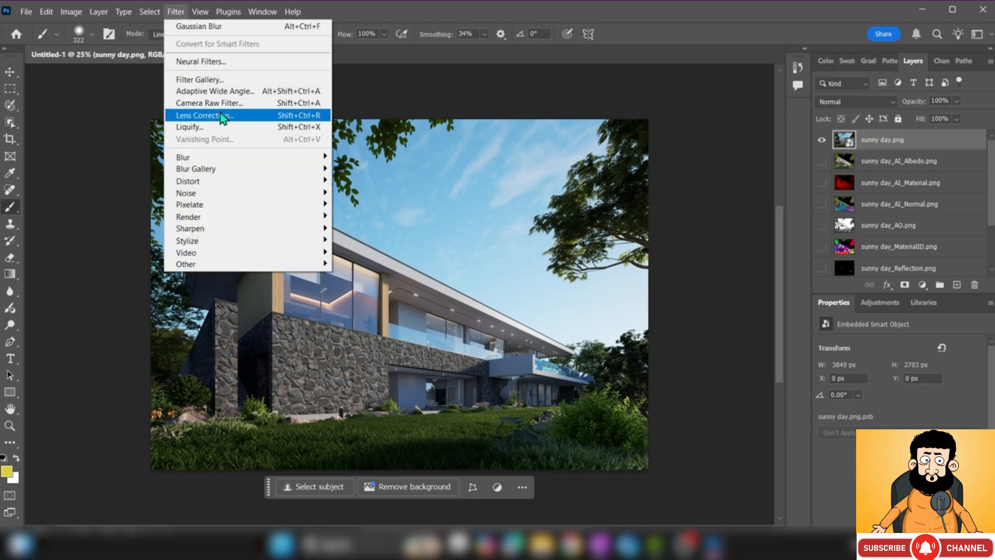
{"action": "left_click", "coordinate": [243, 104]}
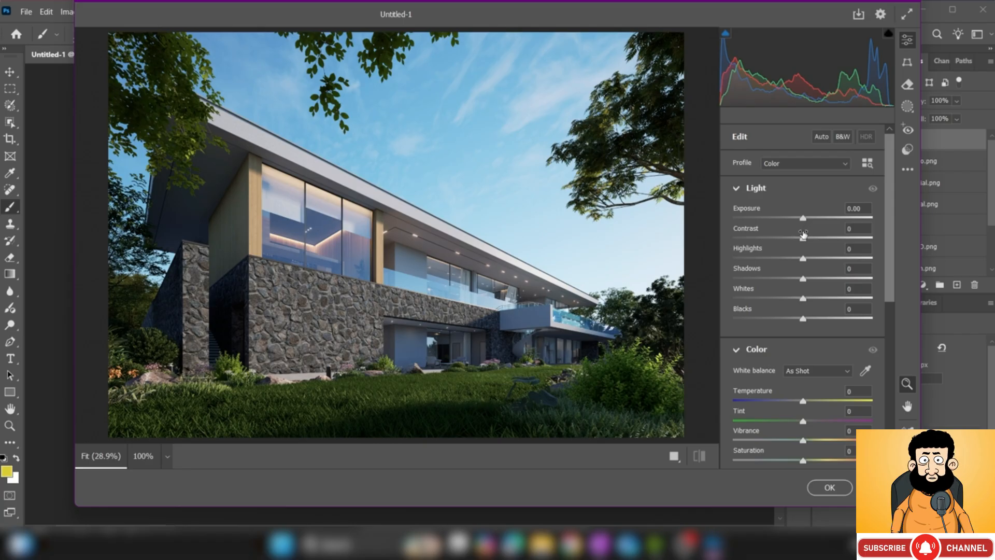
{"action": "left_click_drag", "start_coordinate": [806, 222], "coordinate": [842, 223]}
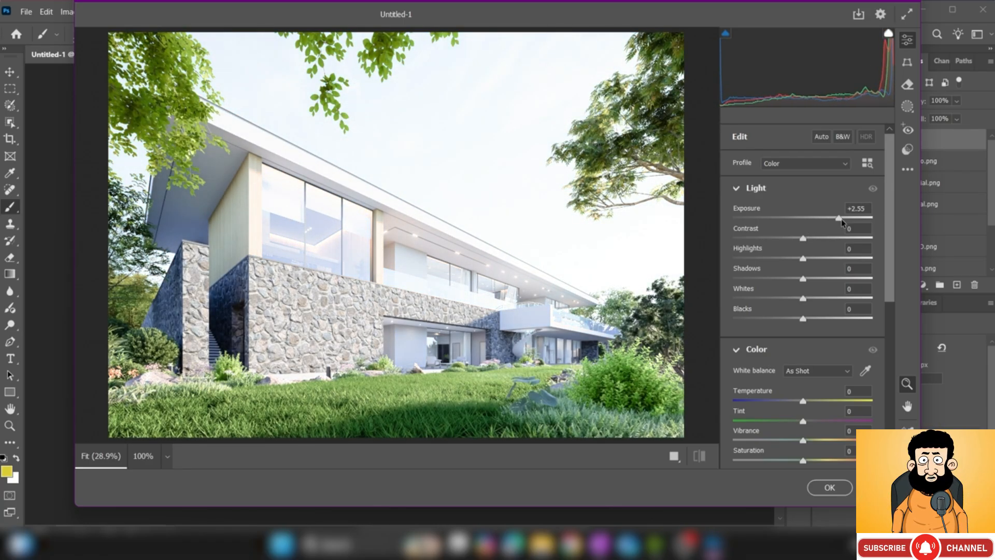
{"action": "left_click_drag", "start_coordinate": [841, 223], "coordinate": [756, 220]}
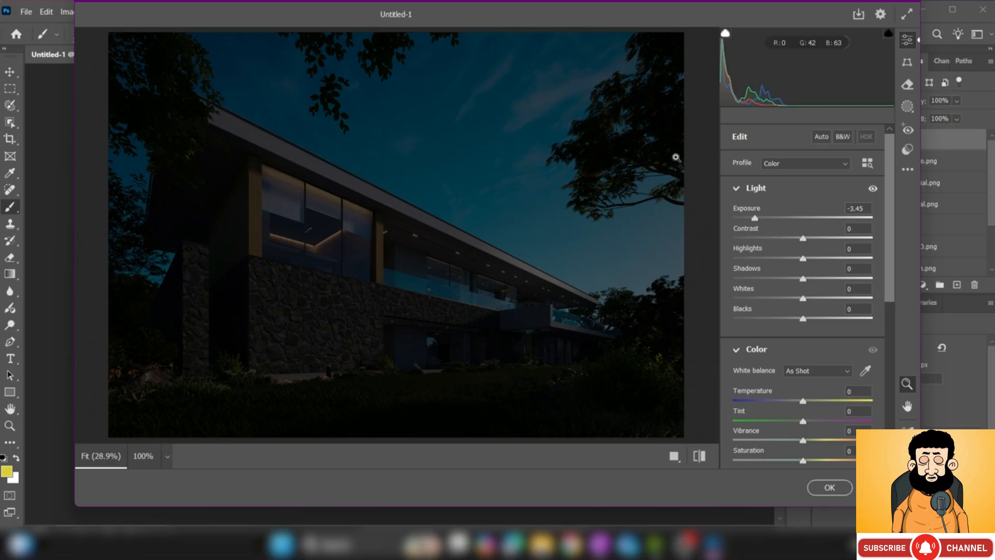
{"action": "left_click_drag", "start_coordinate": [752, 219], "coordinate": [804, 218]}
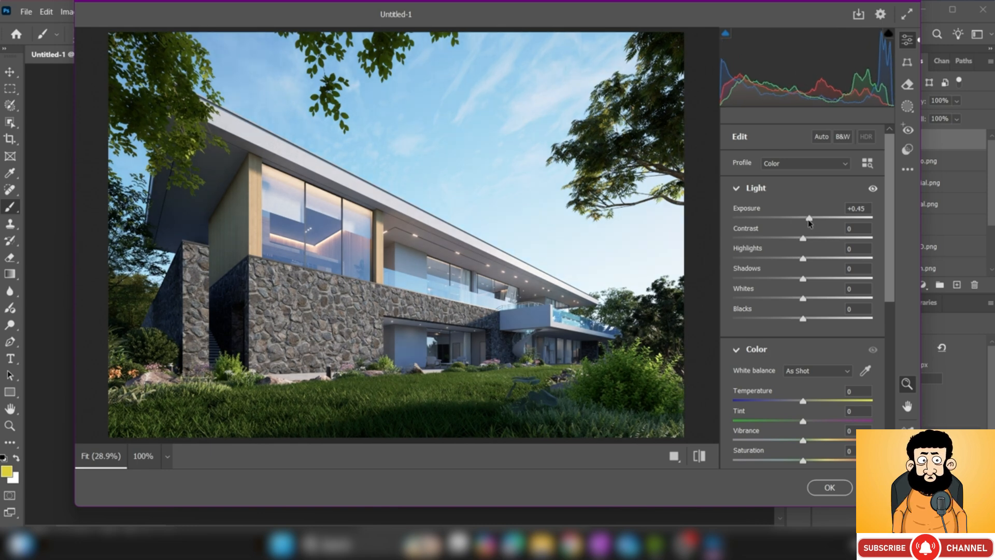
{"action": "left_click_drag", "start_coordinate": [803, 218], "coordinate": [814, 218]}
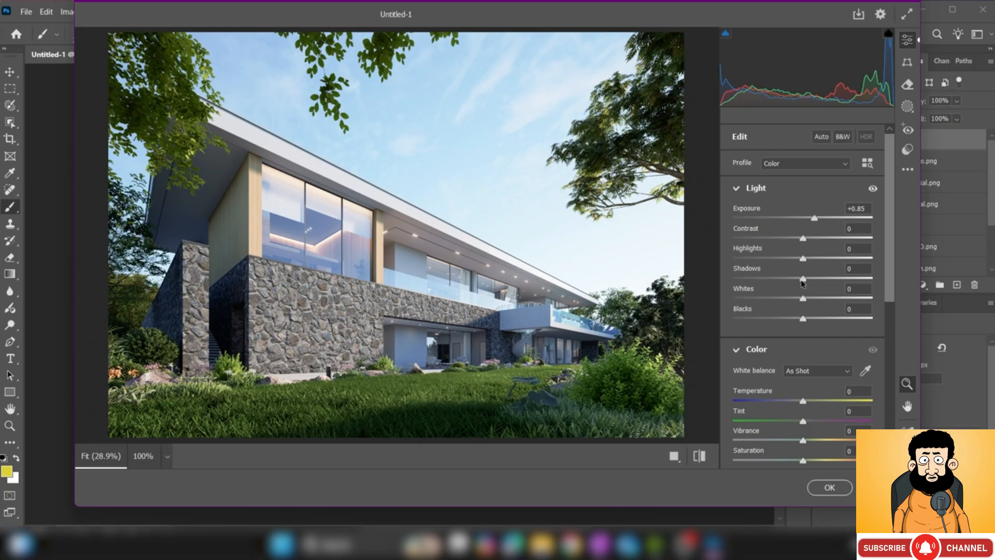
{"action": "left_click_drag", "start_coordinate": [806, 280], "coordinate": [828, 280]}
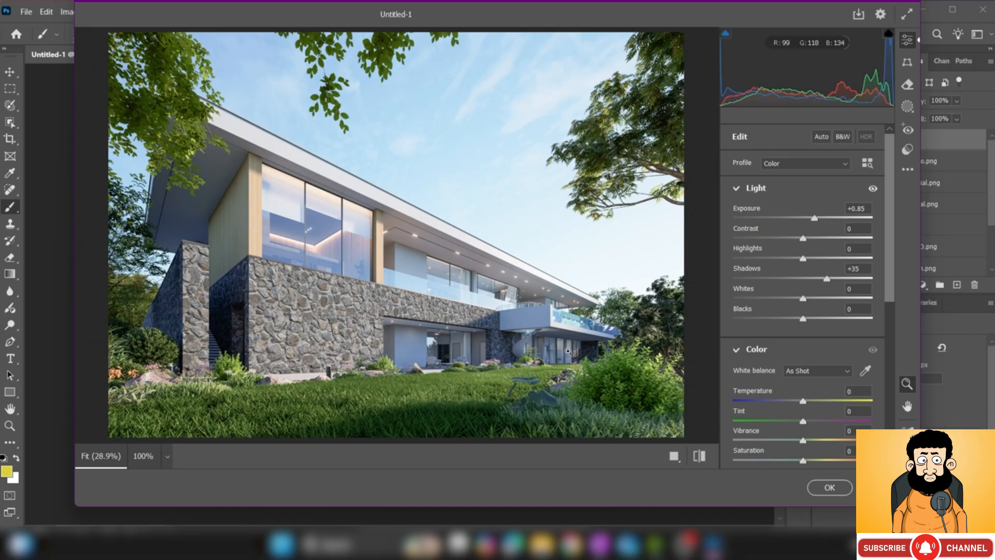
{"action": "left_click_drag", "start_coordinate": [813, 224], "coordinate": [812, 223]}
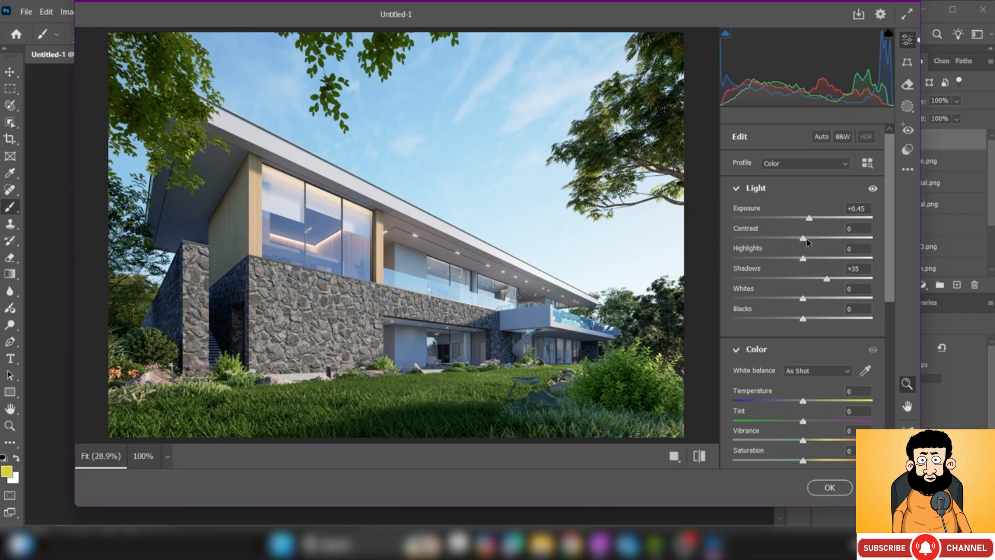
Raise the image's Contrast to +25 and Blacks to +19 in the Camera Raw light settings
{"action": "left_click_drag", "start_coordinate": [802, 240], "coordinate": [820, 240]}
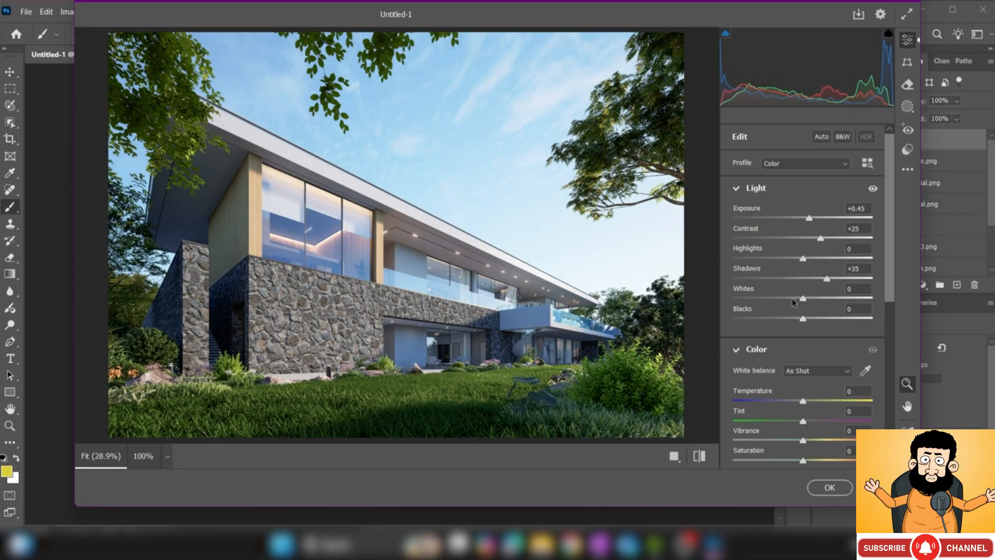
{"action": "left_click_drag", "start_coordinate": [890, 245], "coordinate": [891, 270]}
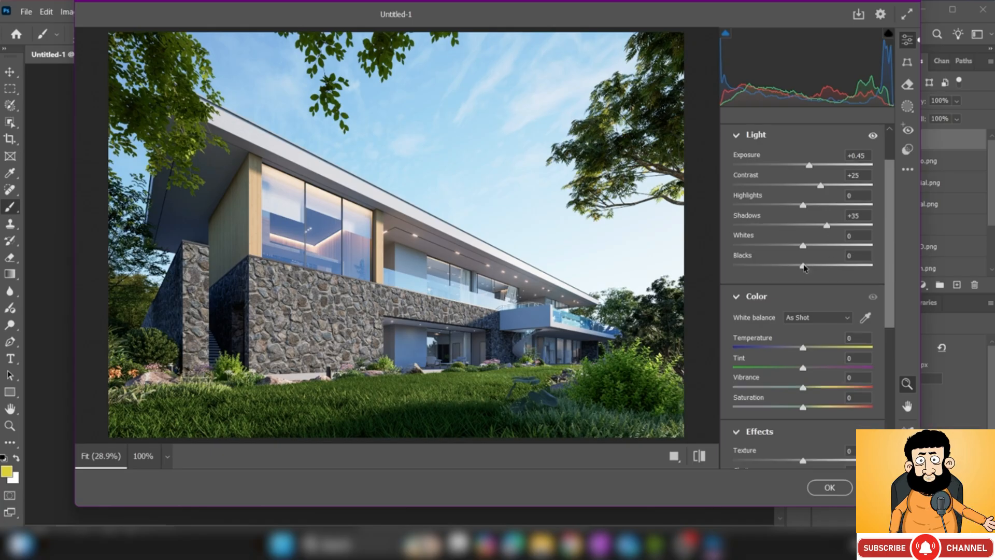
{"action": "left_click_drag", "start_coordinate": [806, 270], "coordinate": [820, 268]}
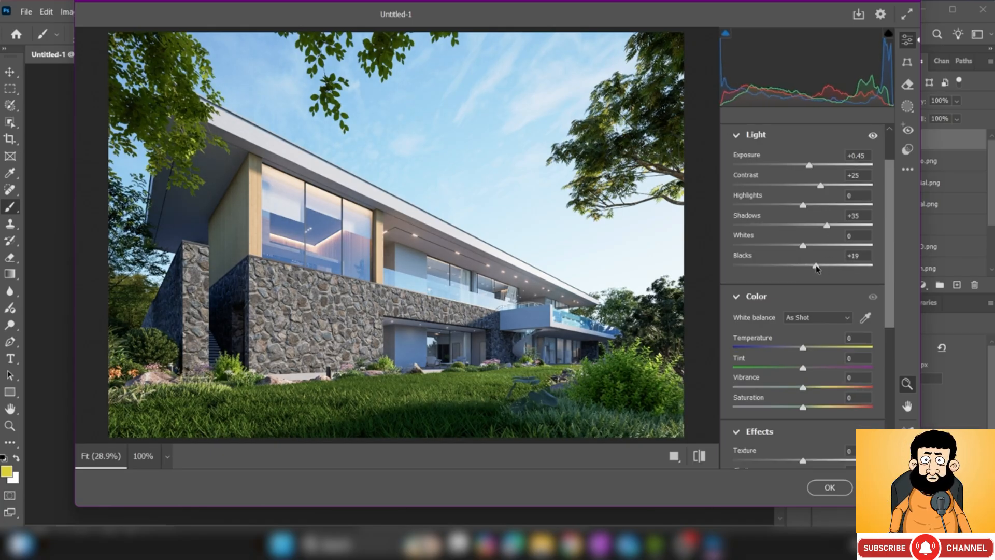
Warm the color Temperature to +8 and compare the image with its original settings
{"action": "left_click_drag", "start_coordinate": [889, 237], "coordinate": [888, 261]}
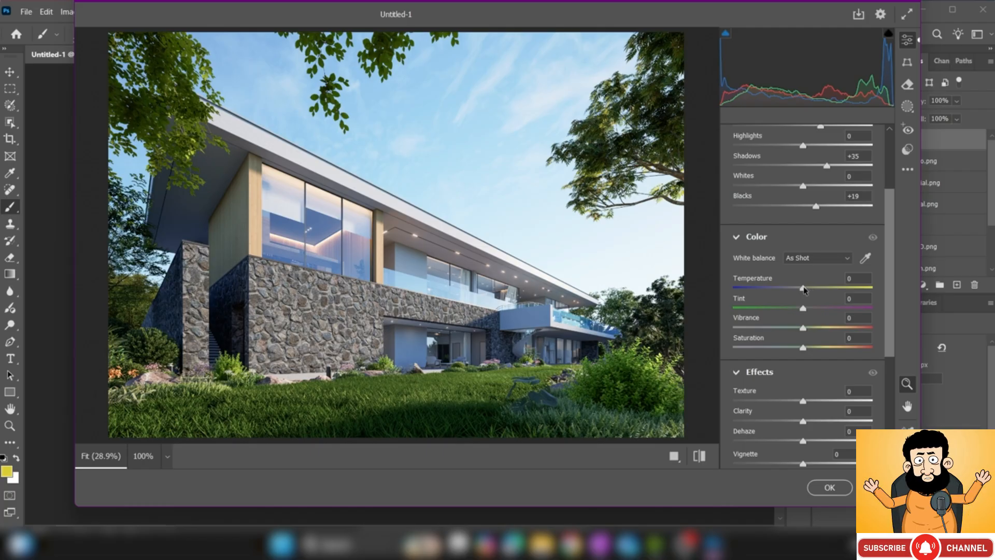
{"action": "left_click_drag", "start_coordinate": [804, 291], "coordinate": [810, 291]}
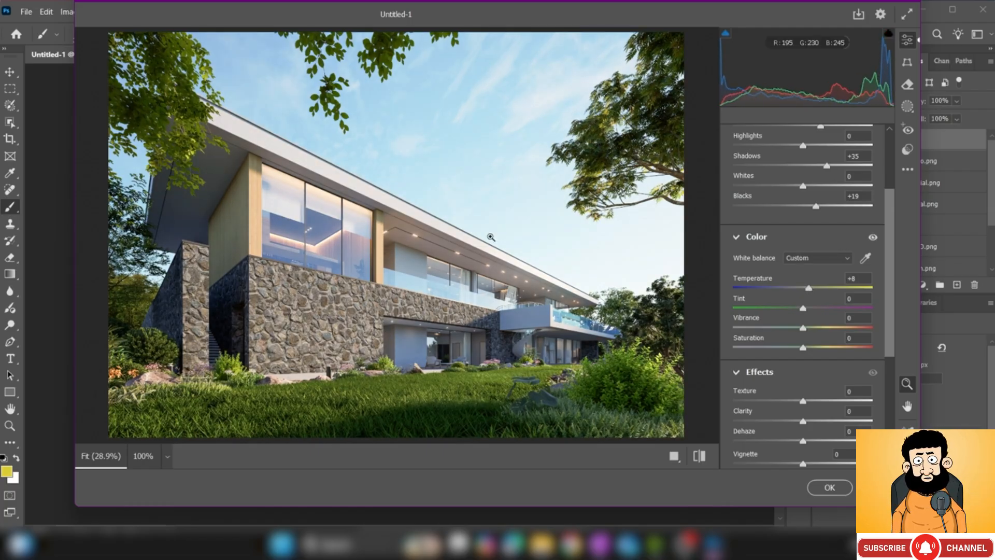
{"action": "left_click", "coordinate": [698, 455]}
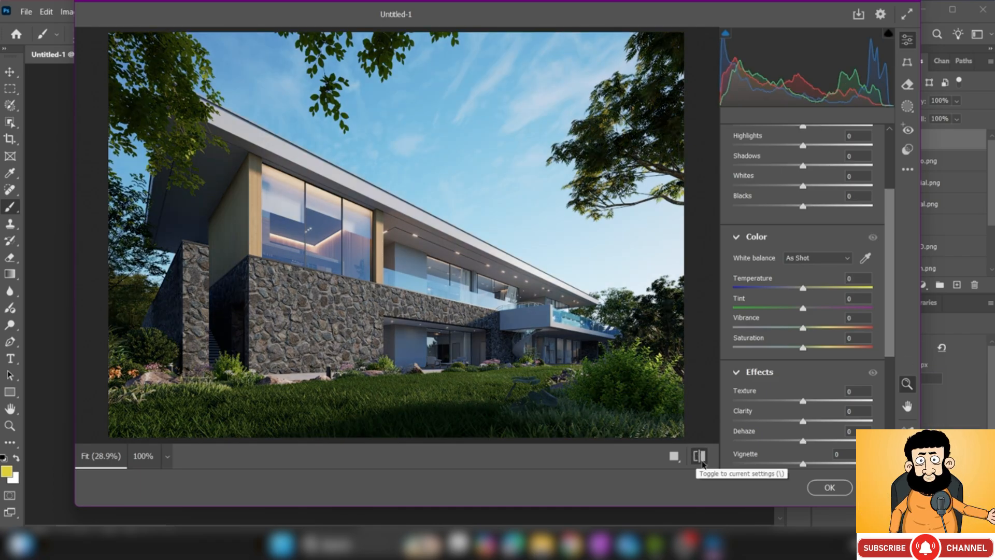
{"action": "left_click", "coordinate": [701, 458]}
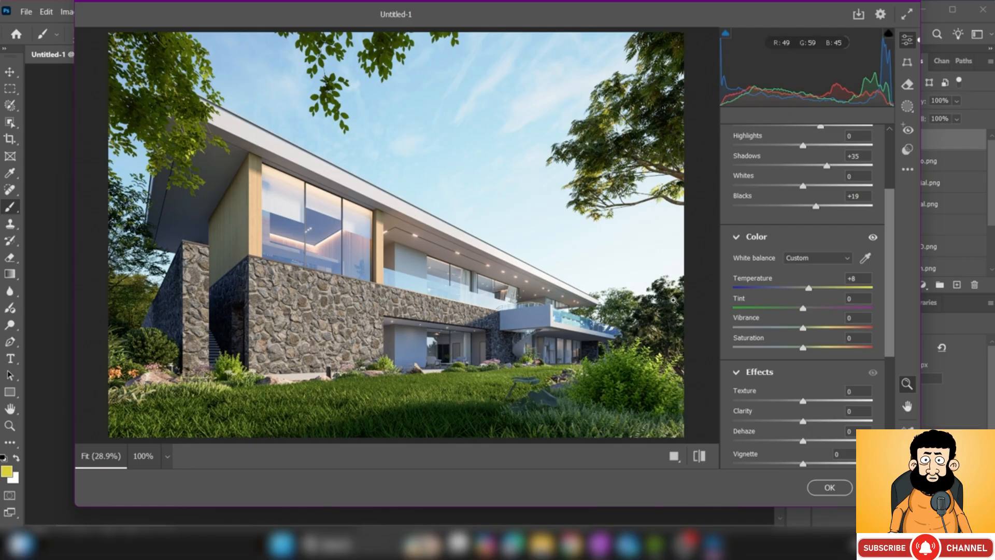
Set Tint to +3, Vibrance to +14 and Texture to +7, and compare the result with the original image
{"action": "left_click_drag", "start_coordinate": [803, 309], "coordinate": [812, 328]}
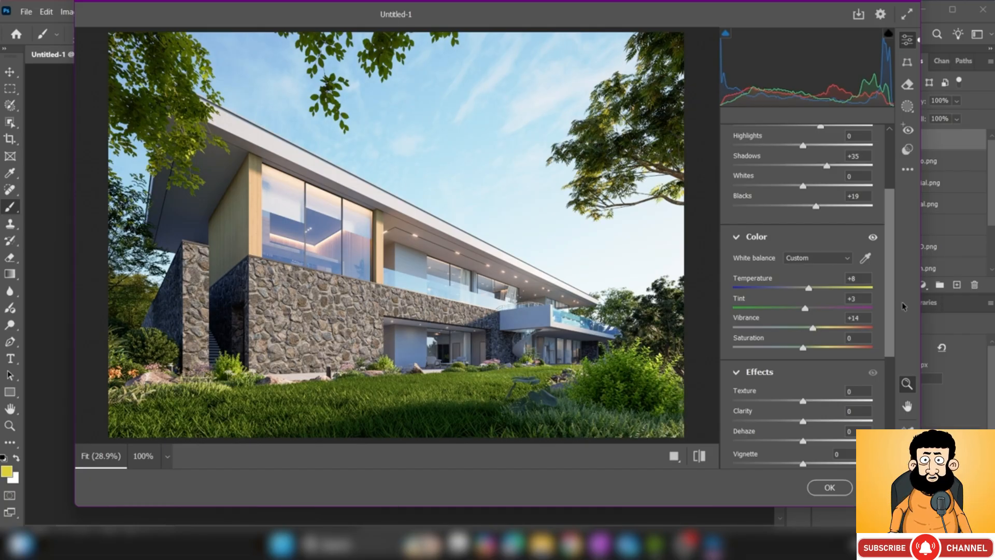
{"action": "scroll", "coordinate": [870, 316], "scroll_direction": "down", "scroll_amount": 4}
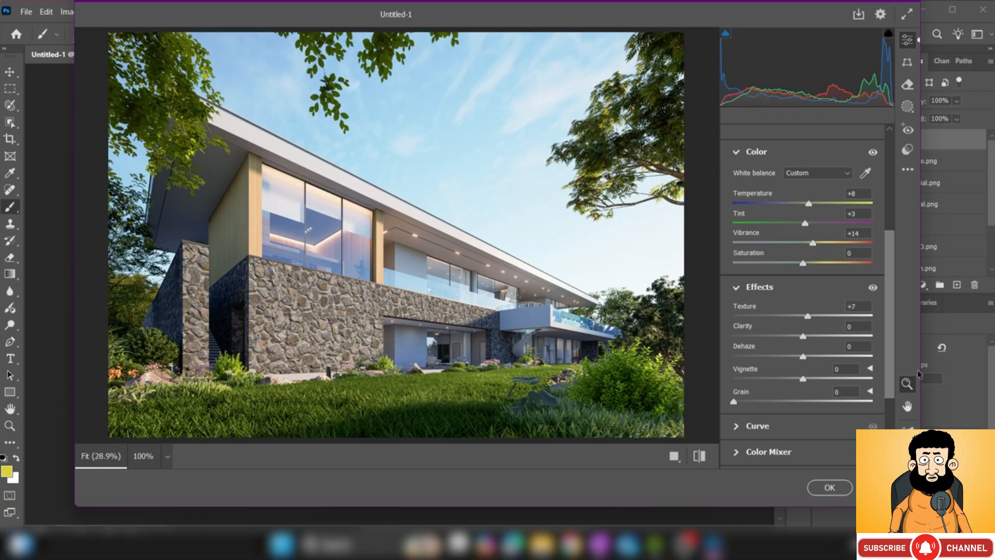
{"action": "left_click_drag", "start_coordinate": [883, 340], "coordinate": [913, 343]}
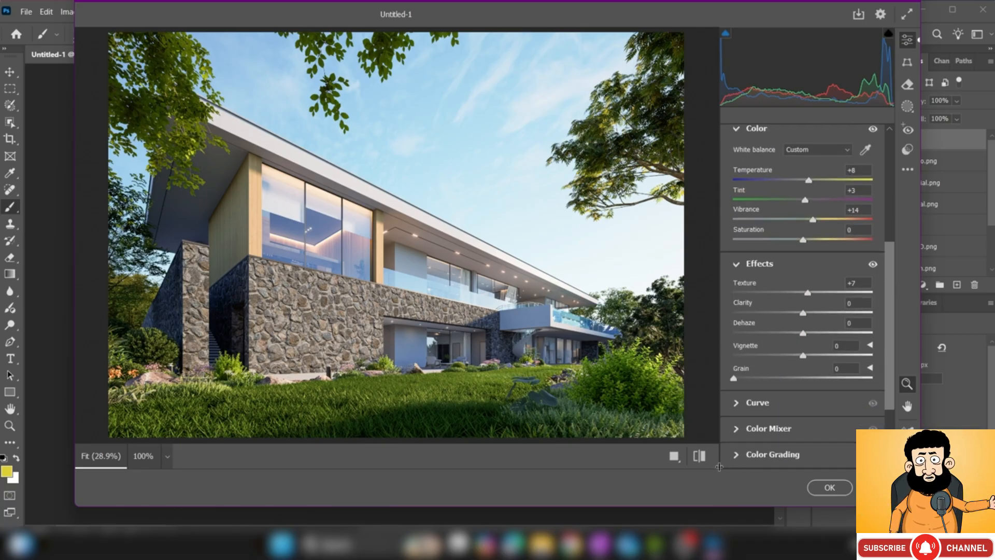
{"action": "left_click", "coordinate": [699, 457]}
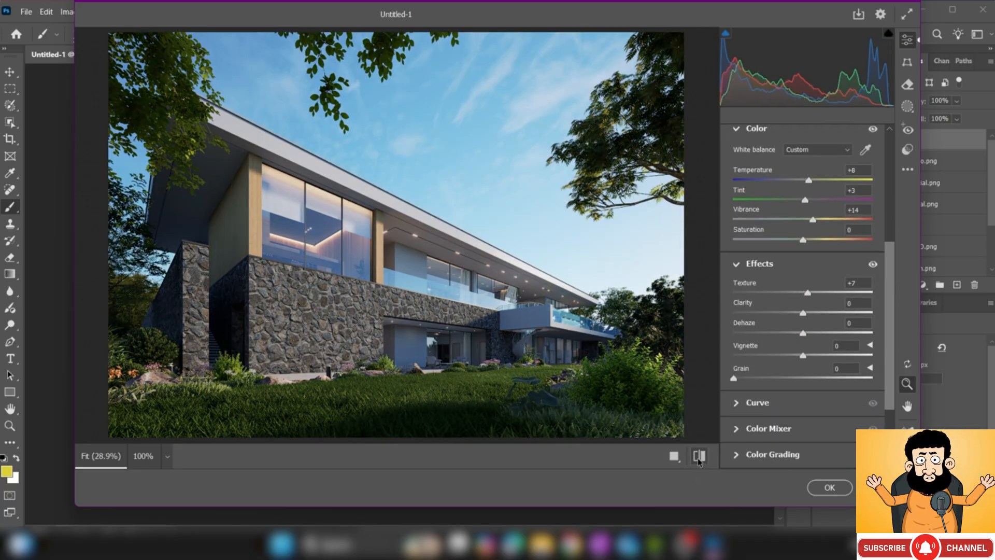
{"action": "left_click", "coordinate": [699, 457]}
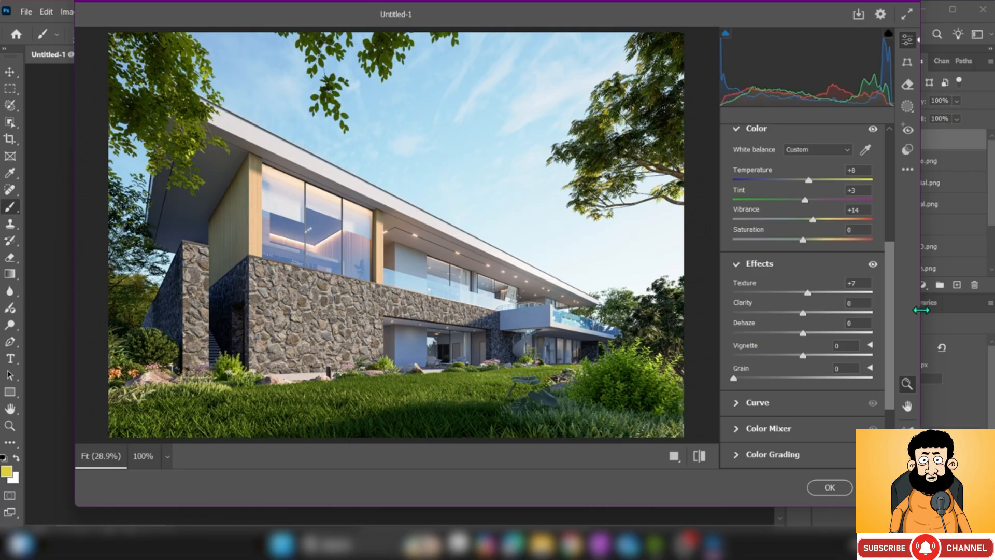
Add a Vignette of +10 and Grain of 92, and apply the Camera Raw filter to the layer
{"action": "left_click_drag", "start_coordinate": [891, 319], "coordinate": [897, 297]}
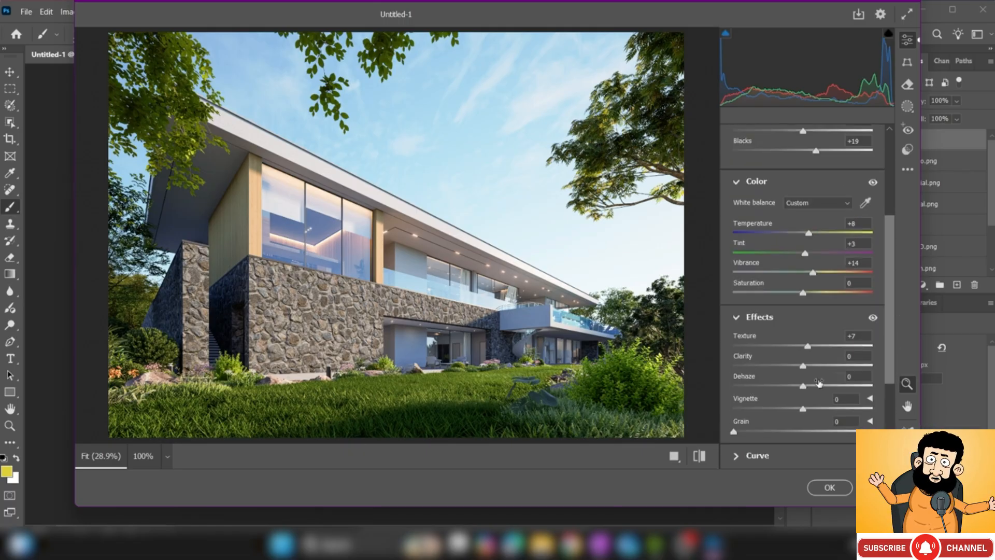
{"action": "left_click_drag", "start_coordinate": [803, 409], "coordinate": [813, 410]}
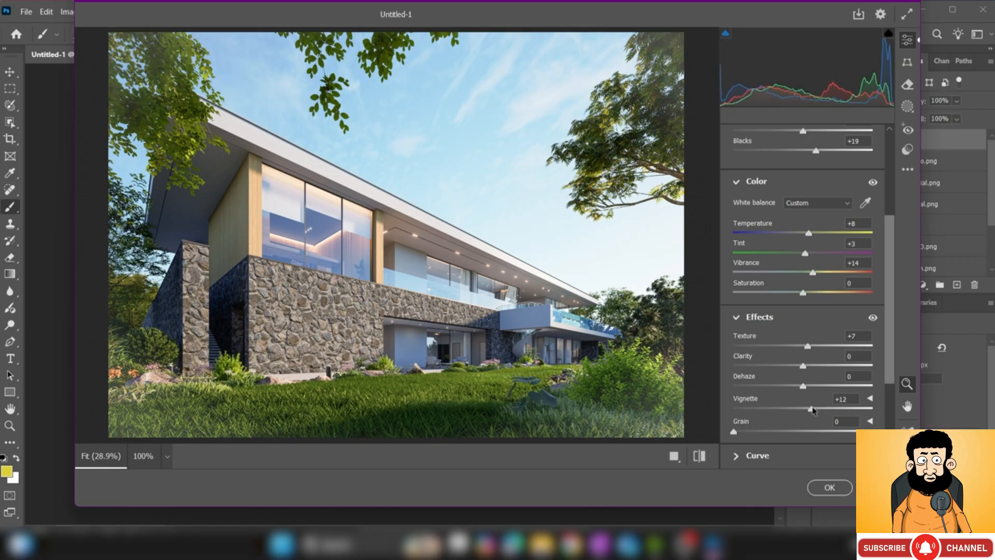
{"action": "left_click", "coordinate": [869, 398]}
{"action": "left_click_drag", "start_coordinate": [891, 331], "coordinate": [894, 408]}
{"action": "left_click_drag", "start_coordinate": [733, 353], "coordinate": [861, 353]}
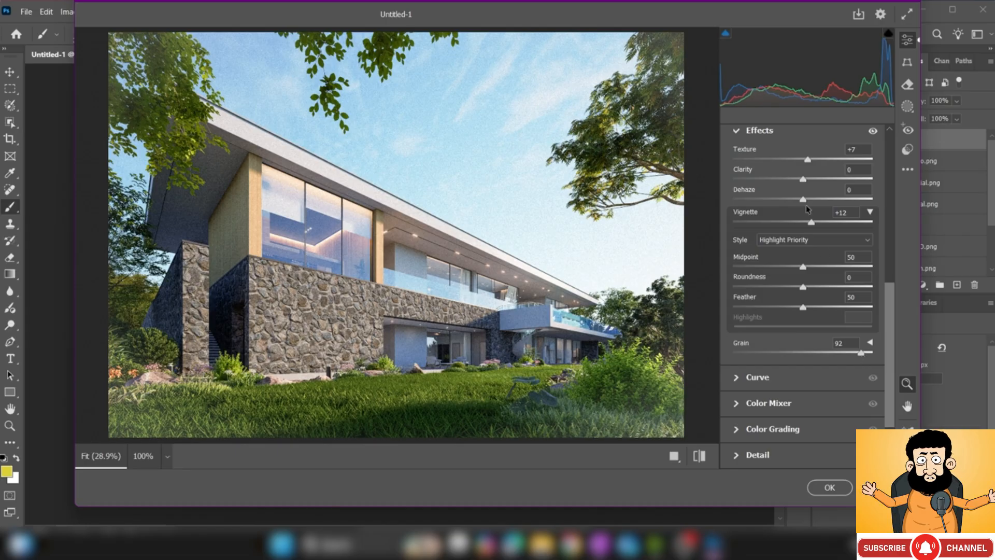
{"action": "mouse_move", "coordinate": [812, 222]}
{"action": "left_mouse_down"}
{"action": "mouse_move", "coordinate": [820, 222]}
{"action": "mouse_move", "coordinate": [811, 223]}
{"action": "left_mouse_up"}
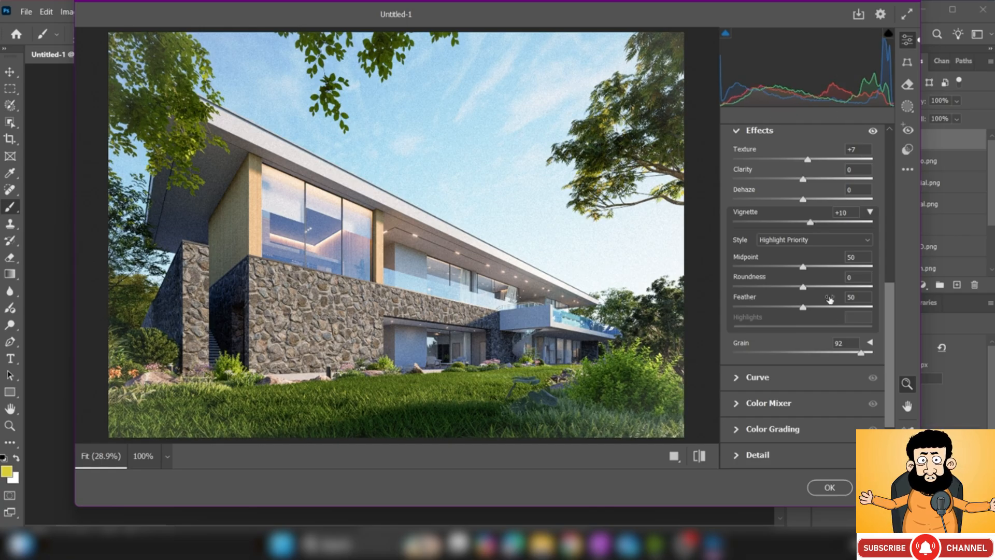
{"action": "left_click", "coordinate": [829, 487]}
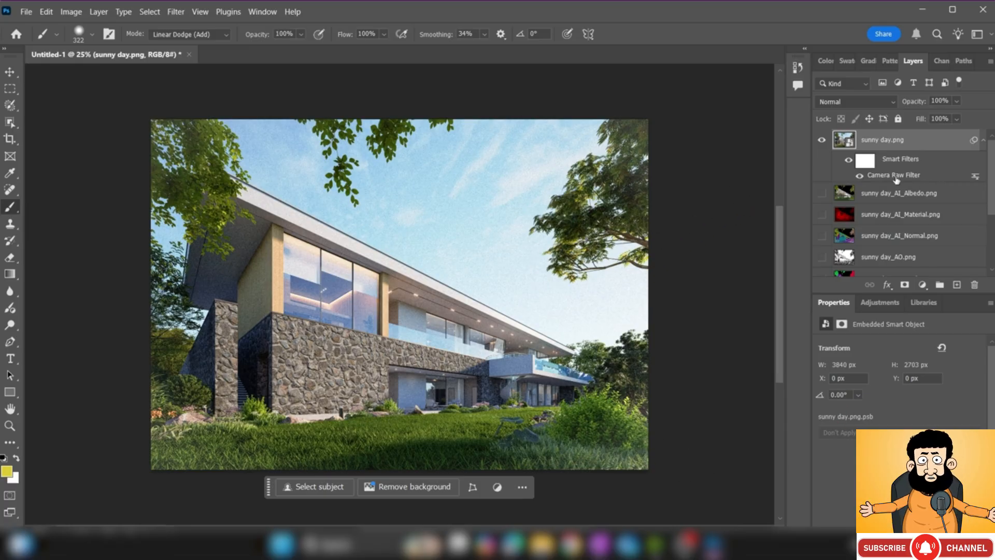
Edit the layer's Camera Raw smart filter again to reset Grain to 0, and apply the change
{"action": "double_click", "coordinate": [970, 179]}
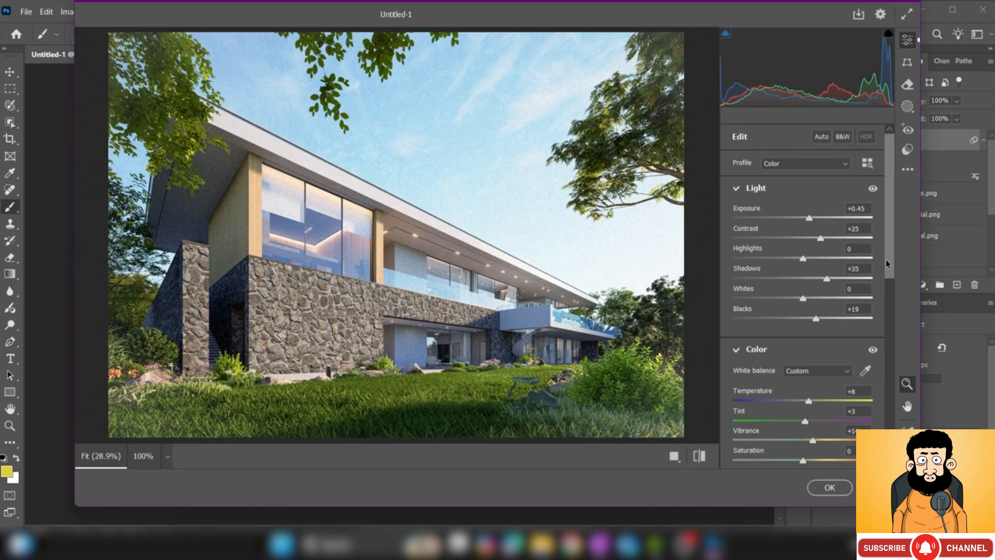
{"action": "left_click_drag", "start_coordinate": [888, 263], "coordinate": [902, 389]}
{"action": "left_click_drag", "start_coordinate": [860, 419], "coordinate": [798, 418]}
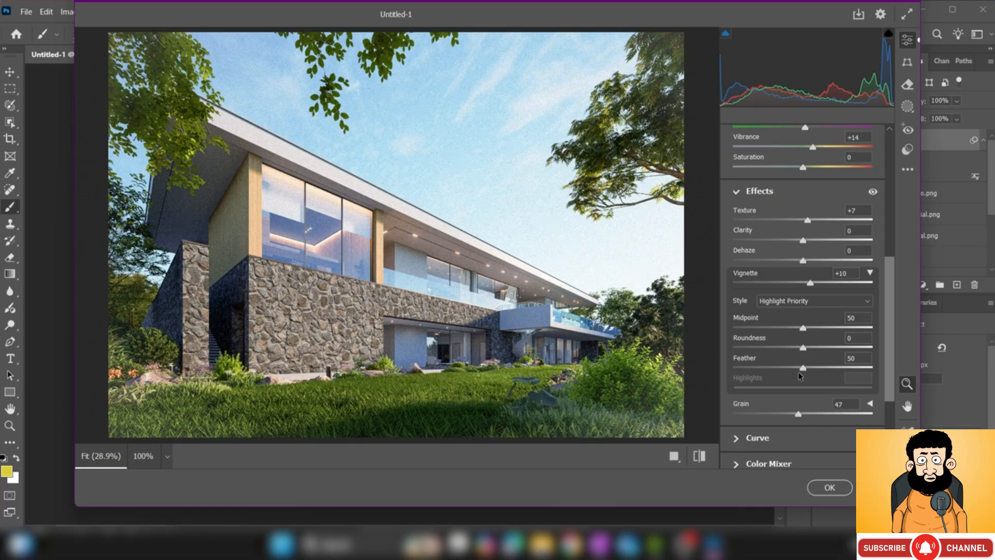
{"action": "double_click", "coordinate": [798, 414]}
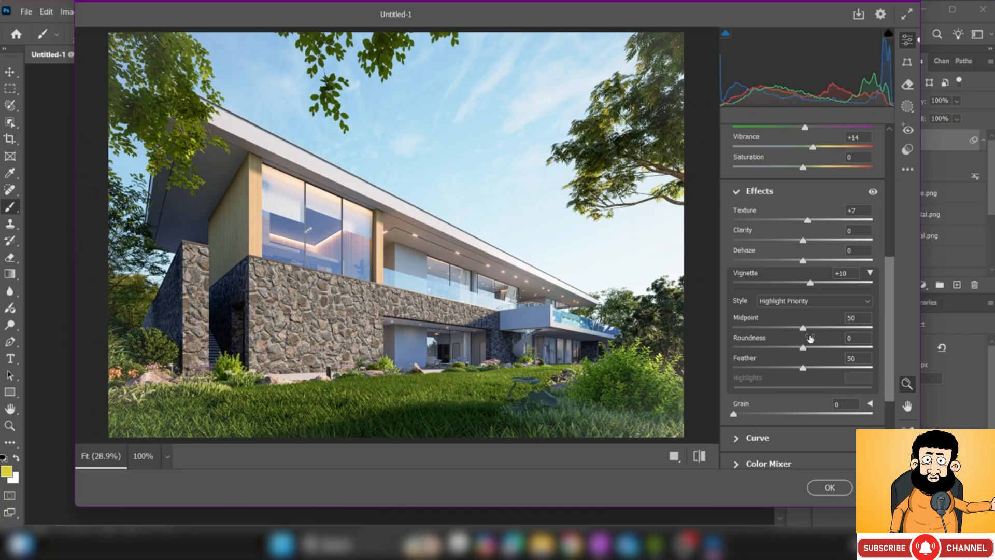
{"action": "left_click", "coordinate": [829, 487]}
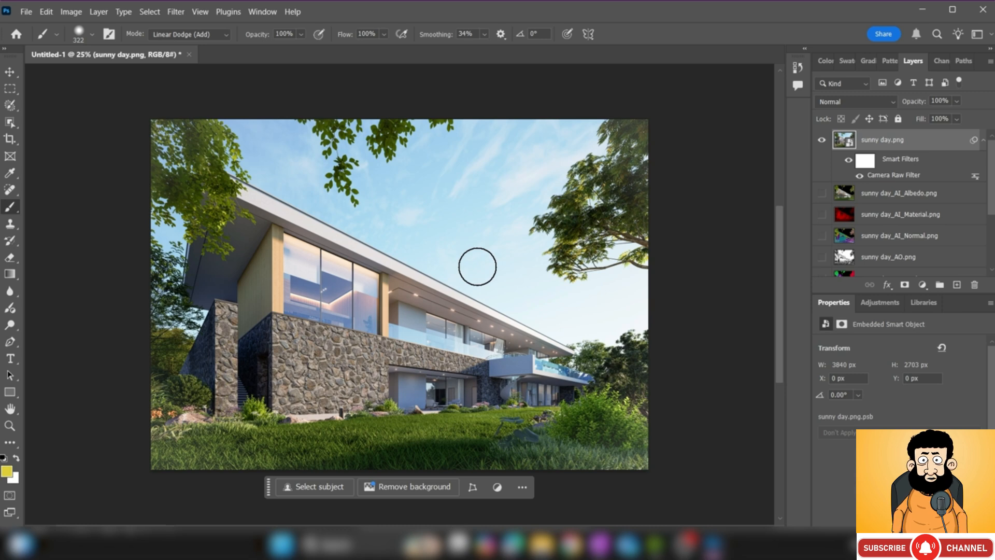
Start Sky Replacement on the sunny day.png layer and choose the blue sky preset with small scattered white clouds
{"action": "left_click", "coordinate": [46, 11]}
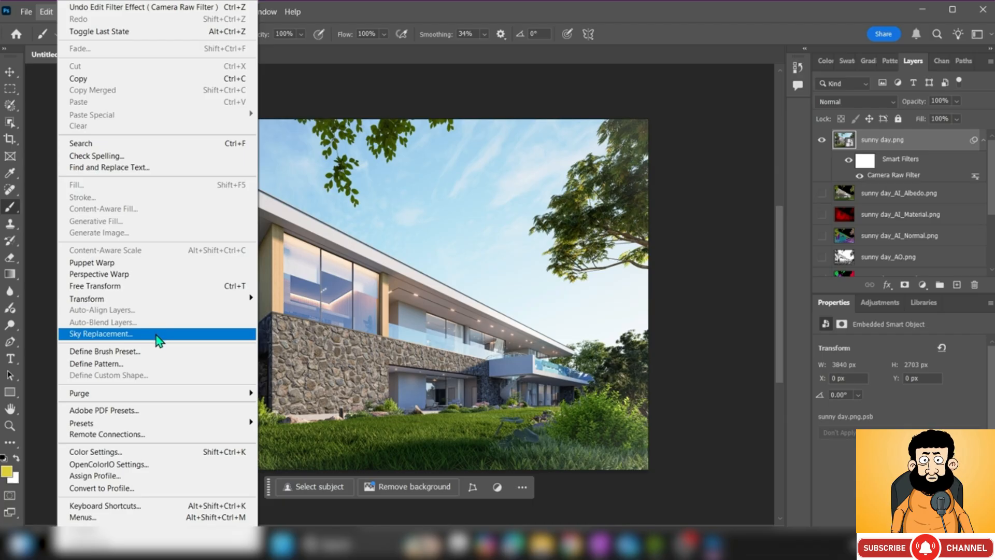
{"action": "left_click", "coordinate": [788, 263]}
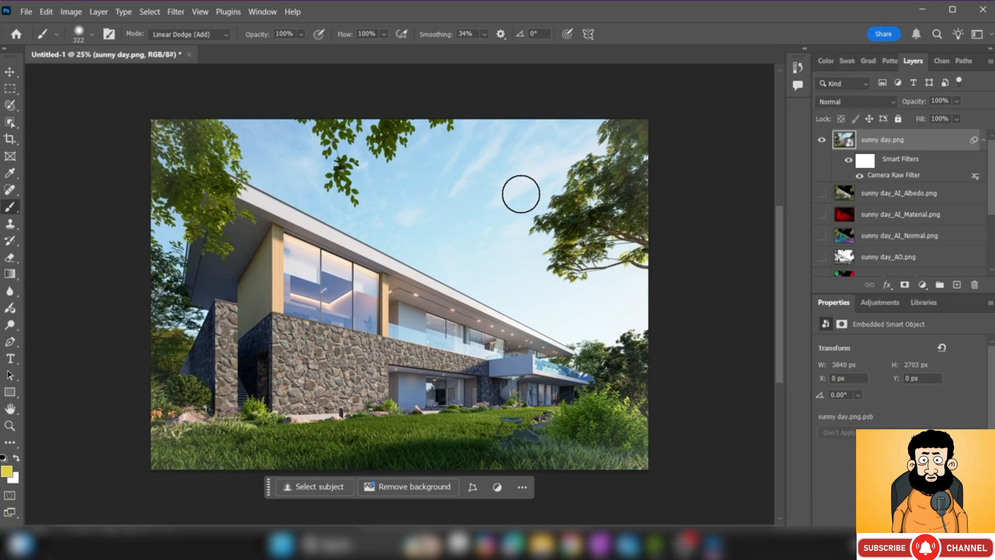
{"action": "left_click", "coordinate": [47, 11]}
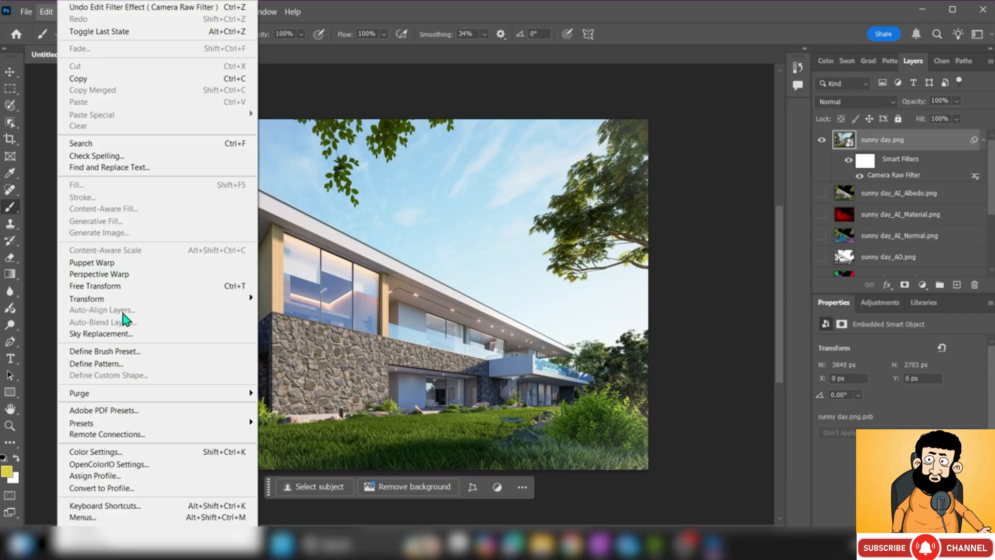
{"action": "left_click", "coordinate": [139, 332]}
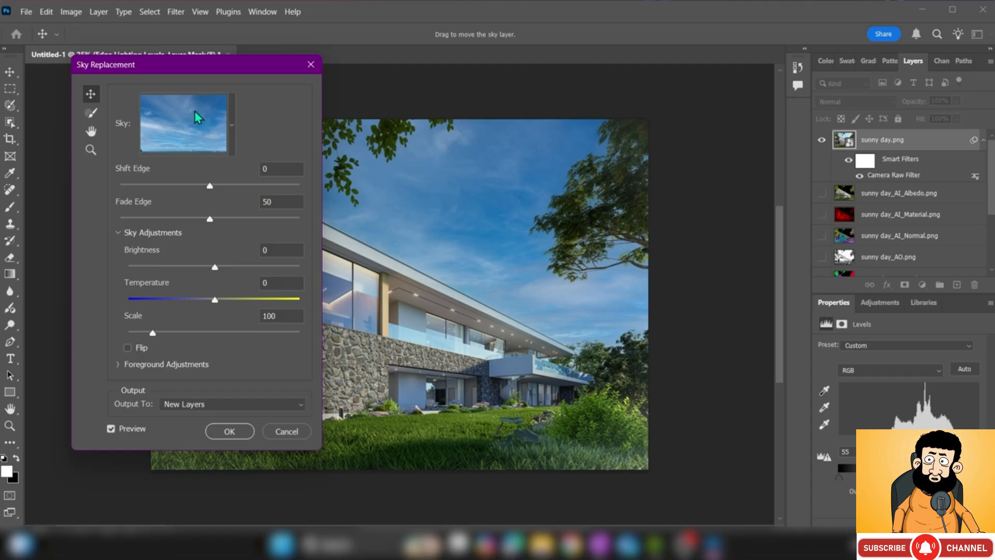
{"action": "left_click", "coordinate": [232, 126]}
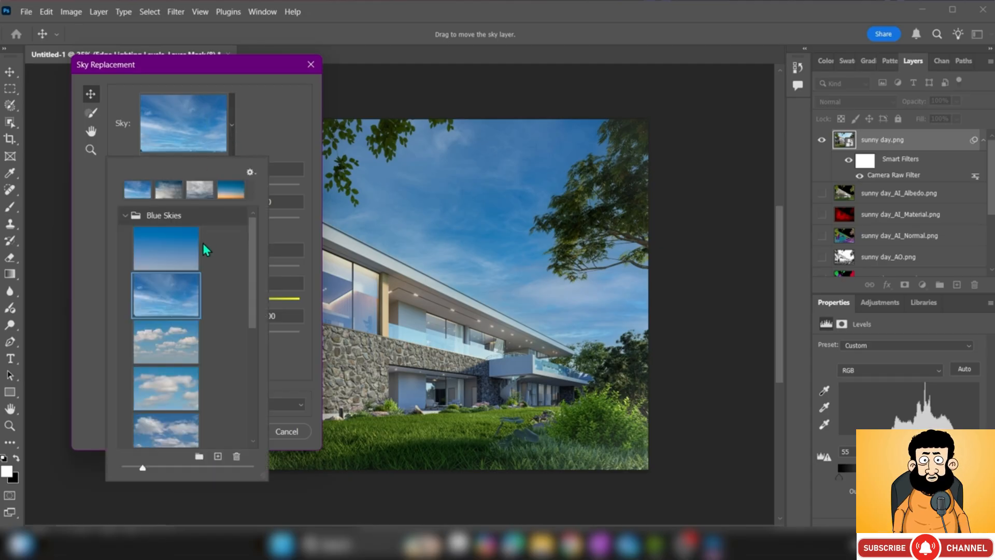
{"action": "left_click_drag", "start_coordinate": [255, 268], "coordinate": [252, 380]}
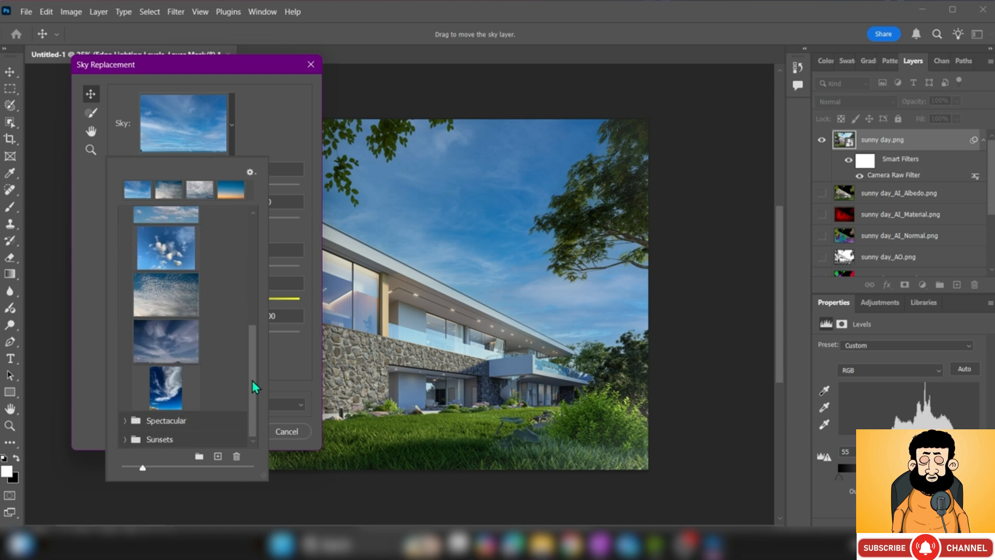
{"action": "left_click", "coordinate": [174, 291]}
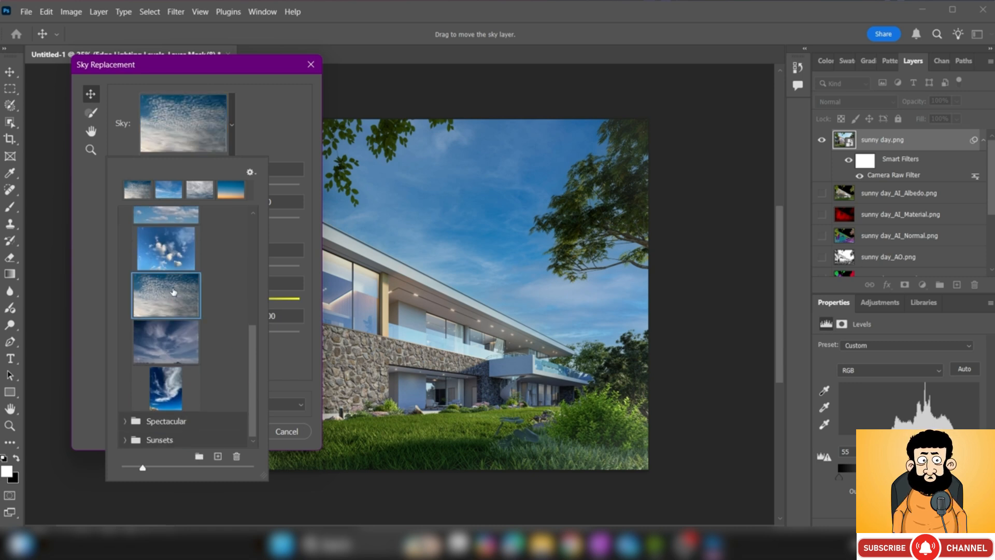
{"action": "left_click", "coordinate": [167, 351]}
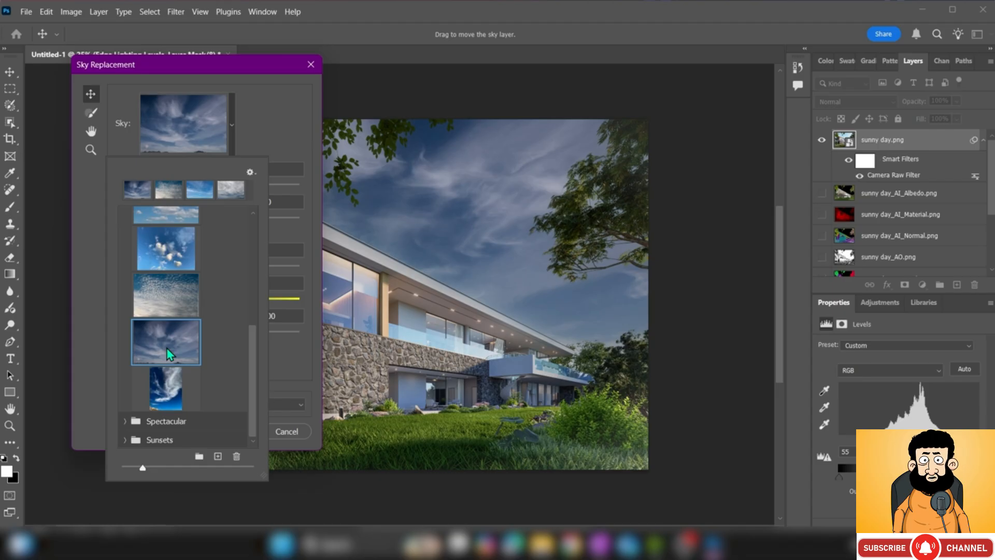
{"action": "left_click", "coordinate": [181, 249]}
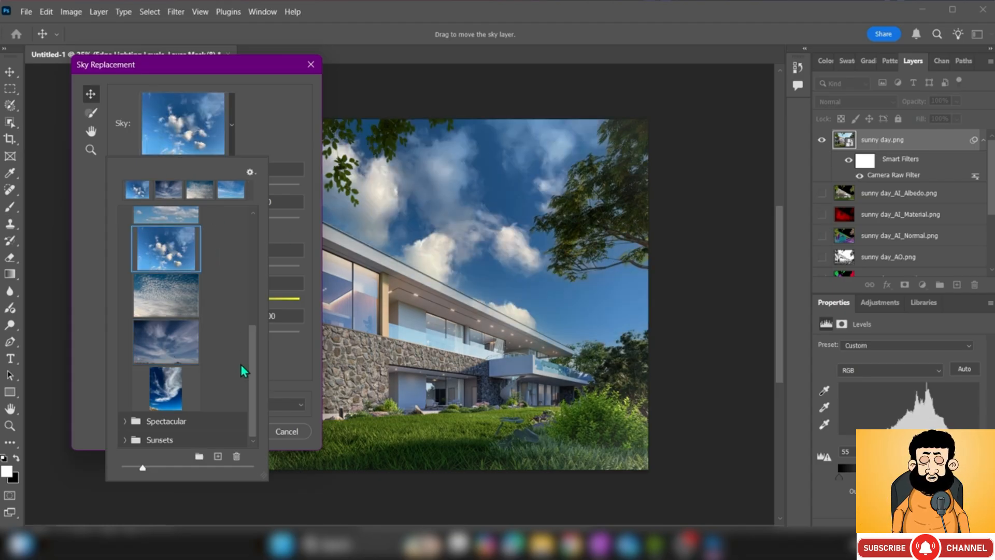
{"action": "left_click", "coordinate": [279, 131]}
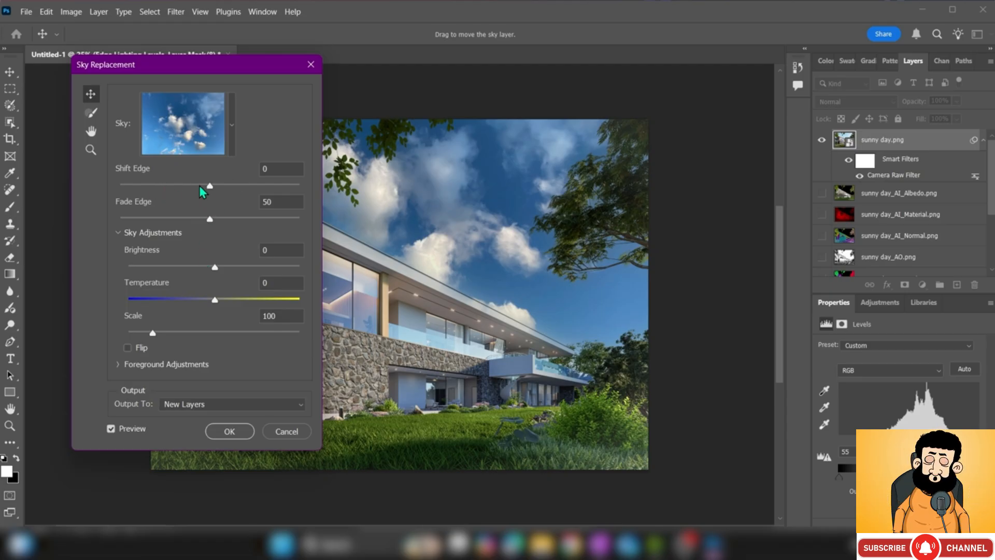
Set the replacement sky's Shift Edge to 2, Fade Edge to 51, Brightness to 23 and Temperature to 29
{"action": "left_click_drag", "start_coordinate": [210, 187], "coordinate": [240, 187]}
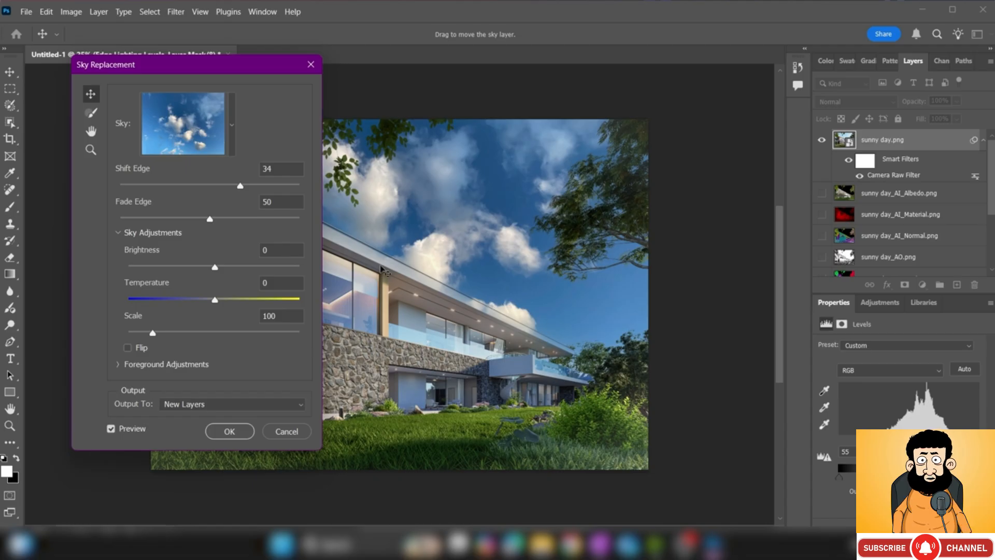
{"action": "left_click_drag", "start_coordinate": [240, 187], "coordinate": [213, 185]}
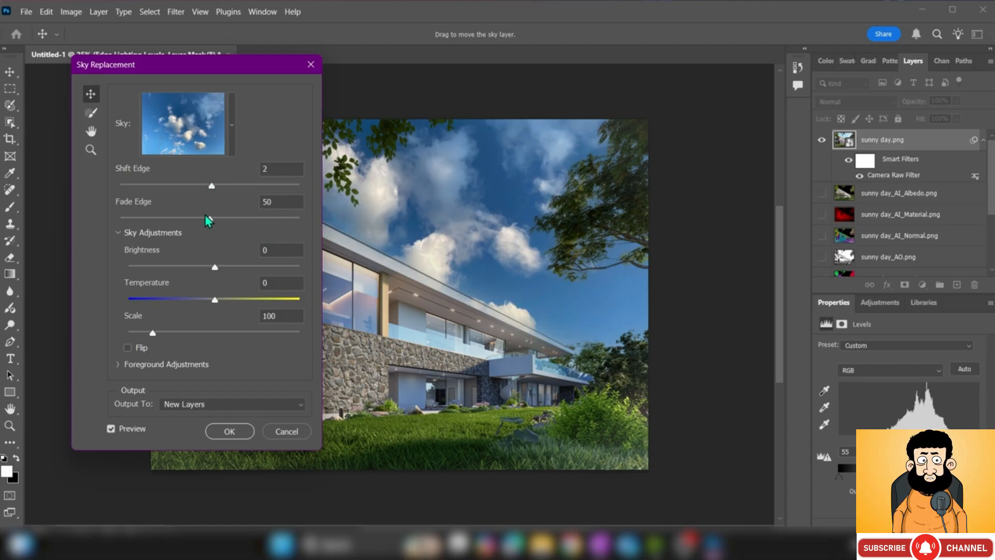
{"action": "mouse_move", "coordinate": [210, 218]}
{"action": "left_mouse_down"}
{"action": "mouse_move", "coordinate": [259, 219]}
{"action": "mouse_move", "coordinate": [212, 219]}
{"action": "left_mouse_up"}
{"action": "left_click_drag", "start_coordinate": [214, 268], "coordinate": [230, 267]}
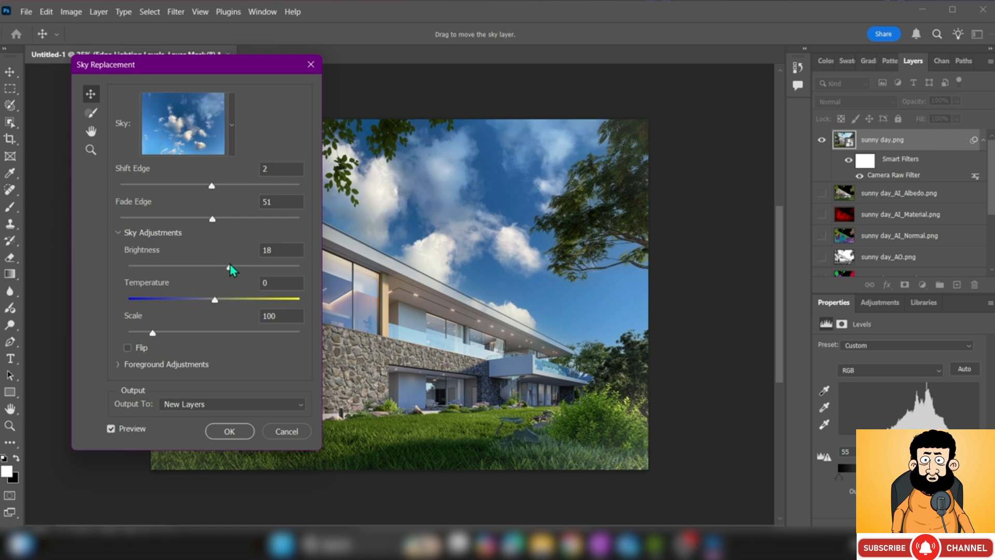
{"action": "mouse_move", "coordinate": [265, 78]}
{"action": "left_mouse_down"}
{"action": "mouse_move", "coordinate": [104, 70]}
{"action": "mouse_move", "coordinate": [290, 68]}
{"action": "mouse_move", "coordinate": [270, 82]}
{"action": "left_mouse_up"}
{"action": "left_click_drag", "start_coordinate": [237, 280], "coordinate": [239, 280]}
{"action": "left_click_drag", "start_coordinate": [223, 314], "coordinate": [246, 315]}
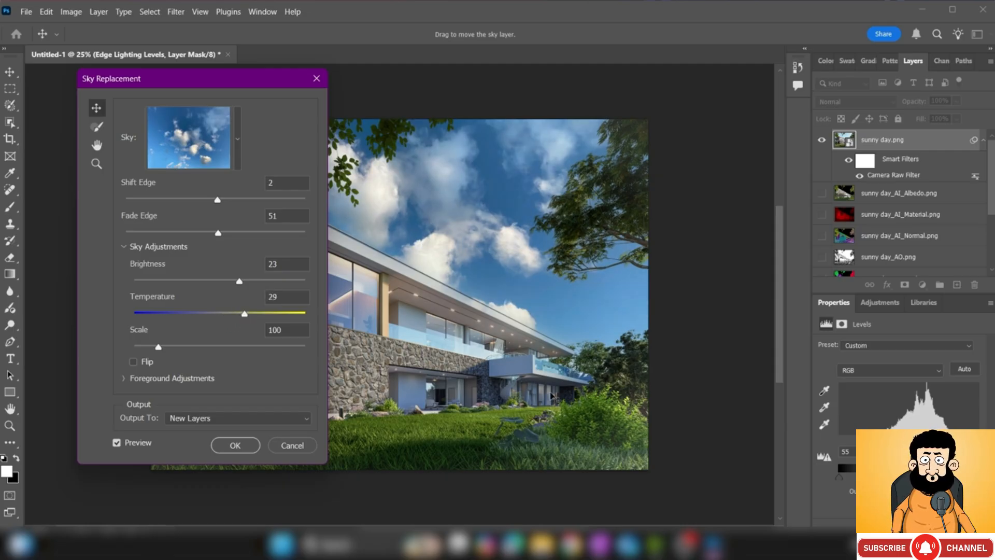
Compare the sky flipped and unflipped, keep it unflipped, and output the sky replacement to new layers
{"action": "left_click", "coordinate": [133, 363]}
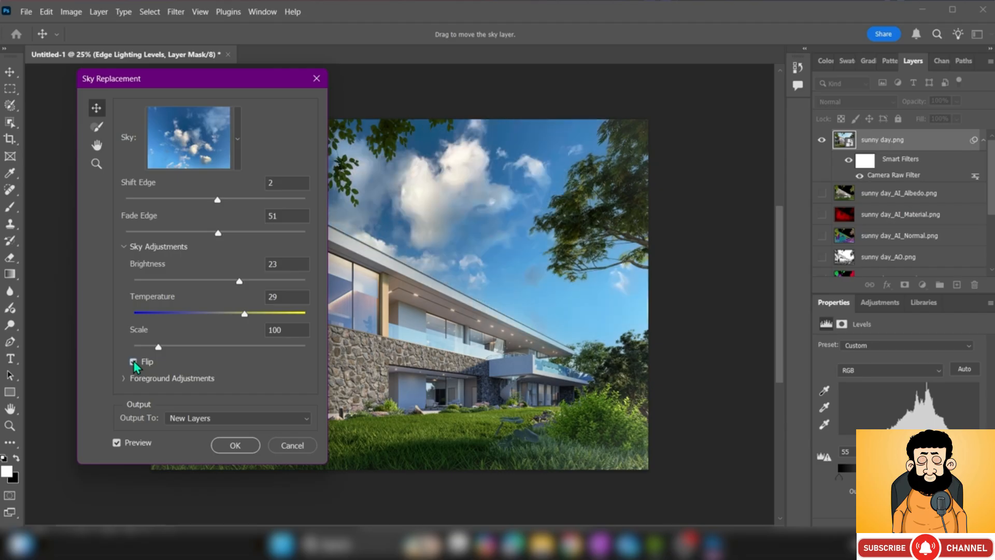
{"action": "left_click", "coordinate": [133, 362]}
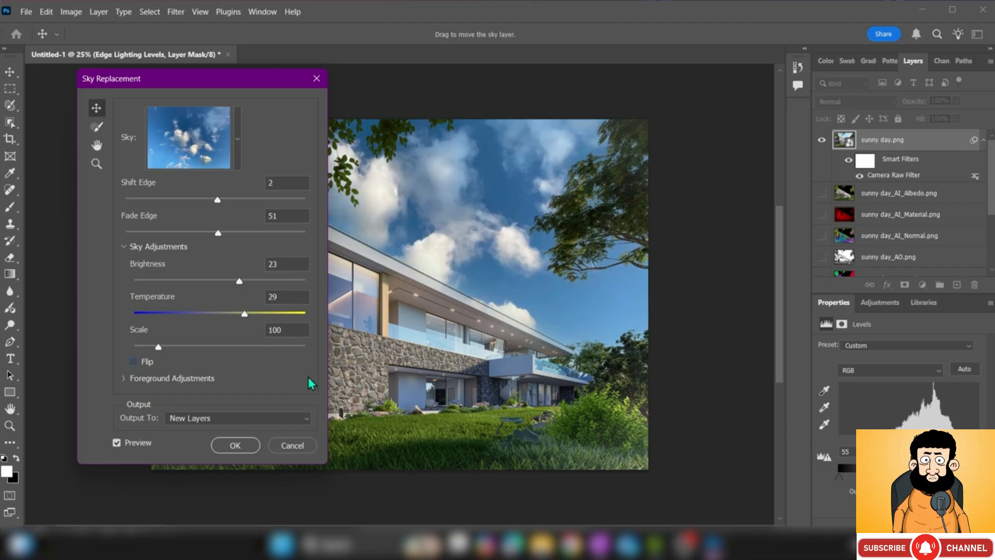
{"action": "left_click", "coordinate": [236, 446]}
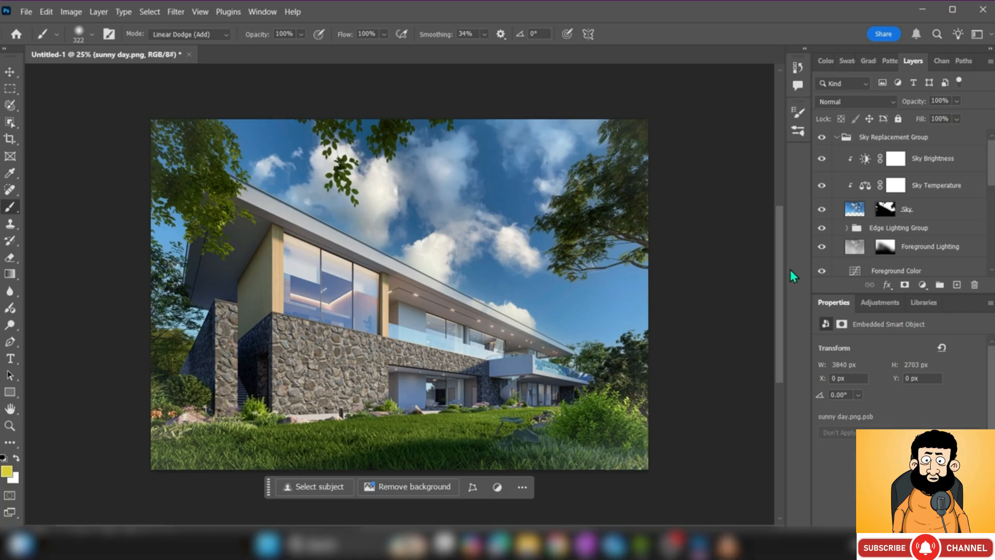
Add a new layer directly above sunny day.png and rename it "sun rays"
{"action": "left_click", "coordinate": [955, 285]}
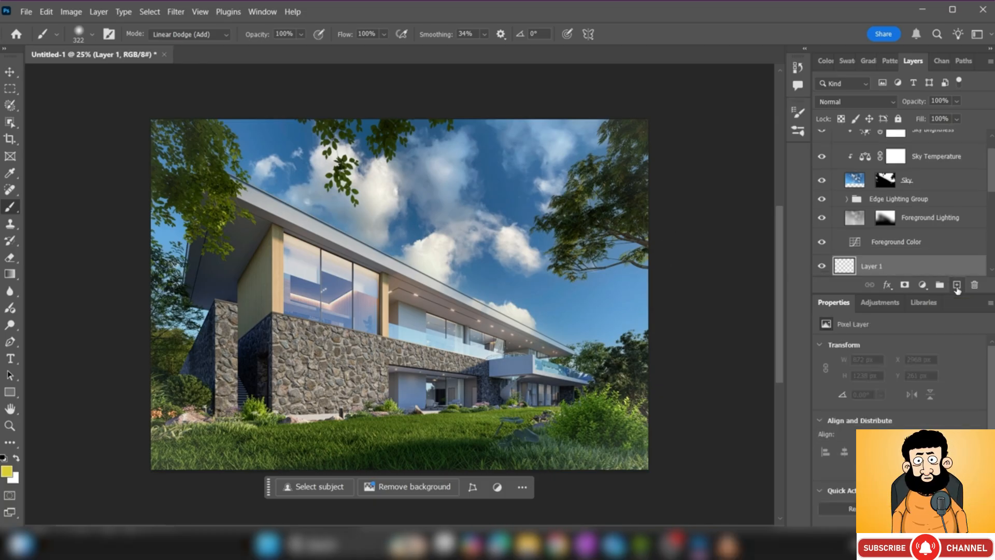
{"action": "right_click", "coordinate": [871, 267]}
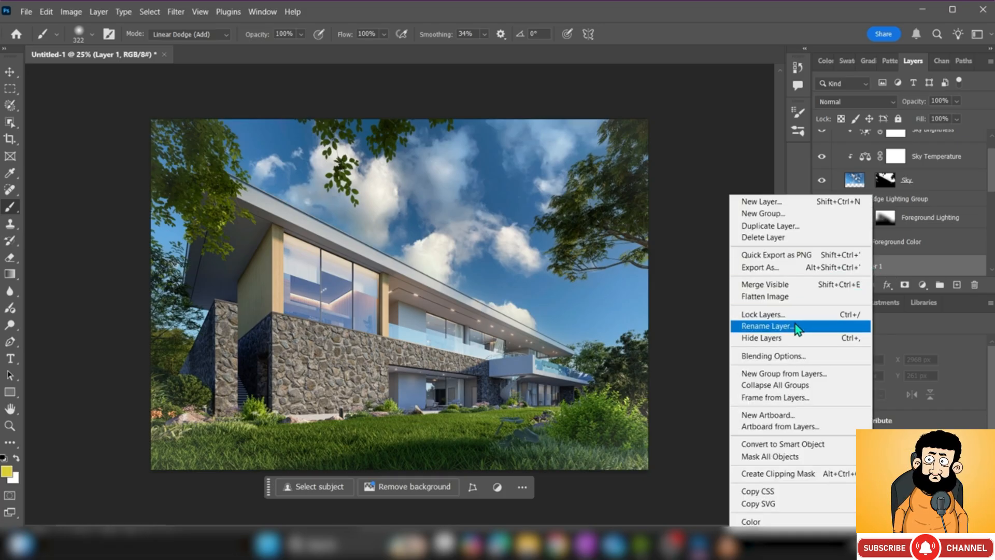
{"action": "left_click", "coordinate": [772, 325]}
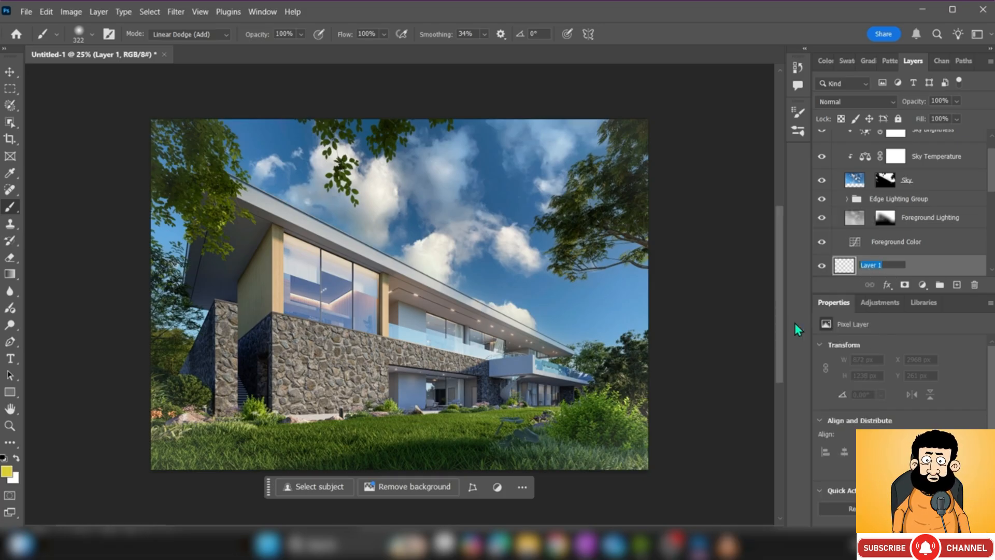
{"action": "type", "text": "sun rays"}
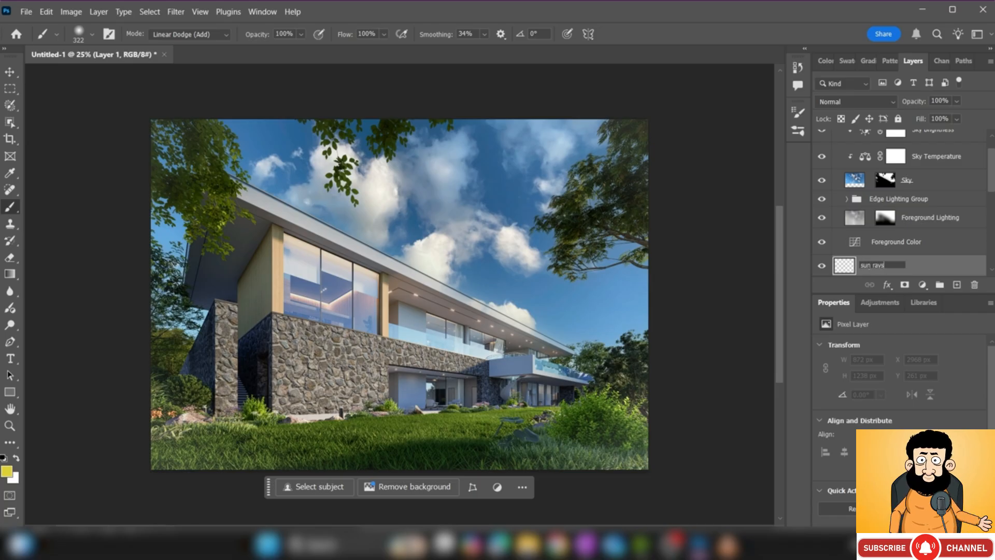
{"action": "key", "text": "Return"}
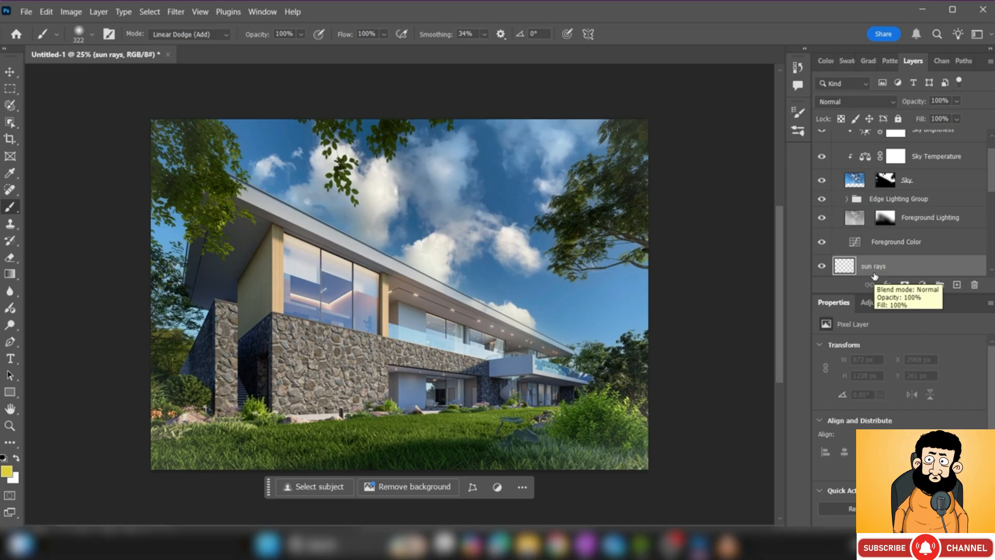
Draw a linear yellow-to-transparent gradient on the sun rays layer from the image's upper-right corner to the house's large window, at about -149°
{"action": "left_click", "coordinate": [11, 275]}
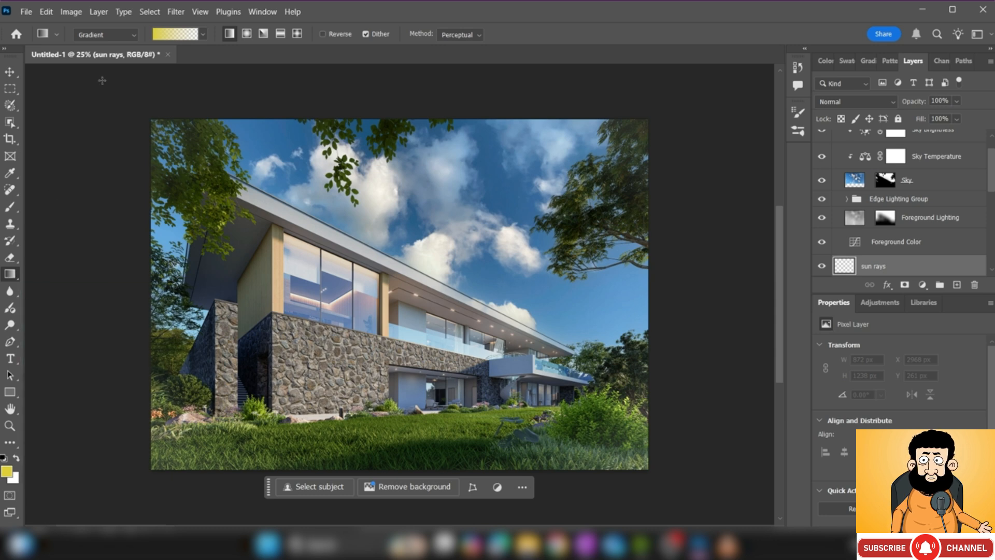
{"action": "left_click", "coordinate": [131, 35]}
{"action": "left_click", "coordinate": [564, 24]}
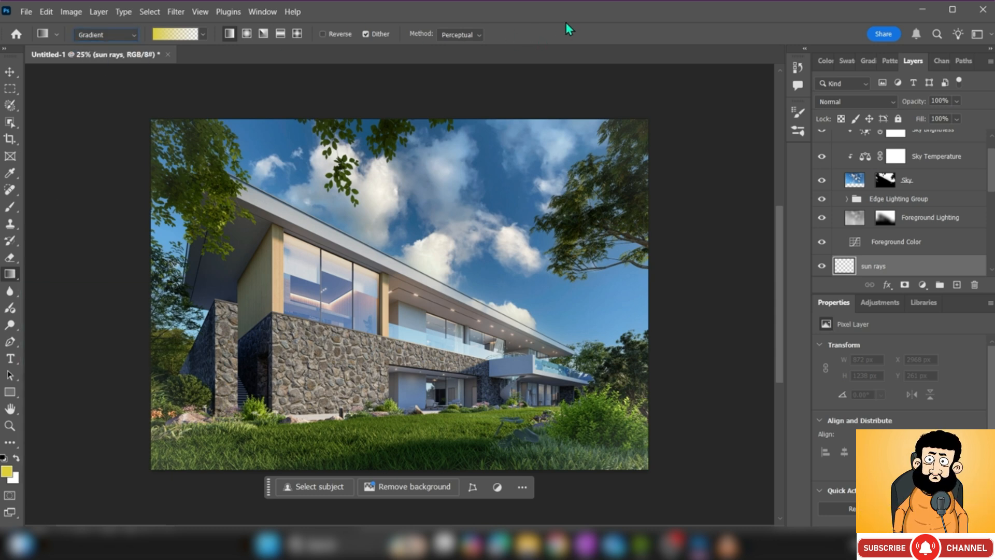
{"action": "left_click", "coordinate": [178, 37]}
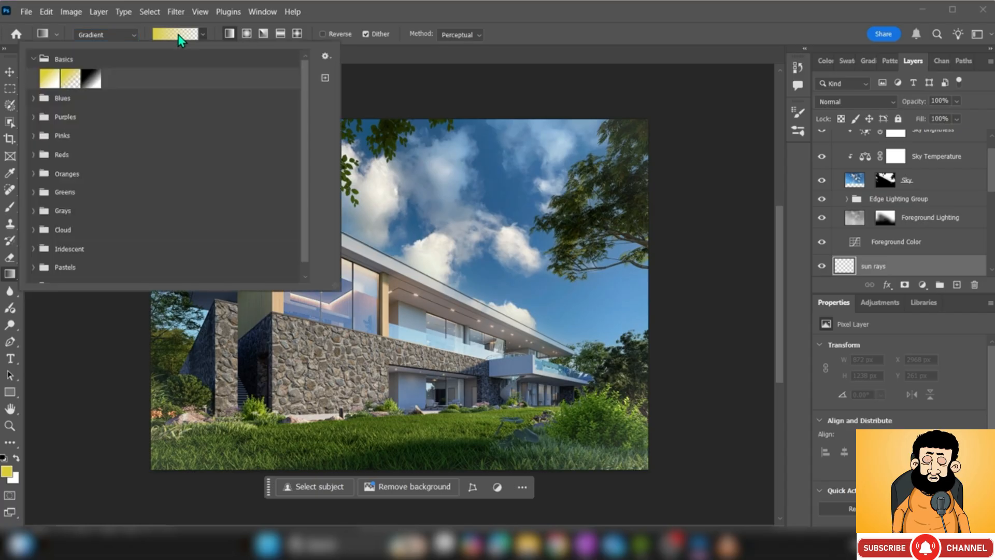
{"action": "left_click", "coordinate": [33, 59]}
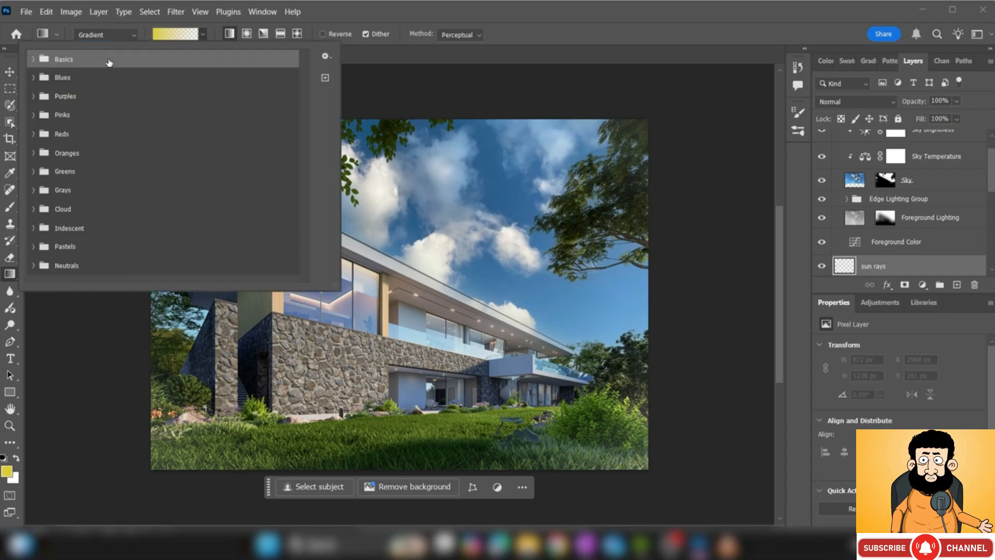
{"action": "left_click", "coordinate": [32, 60]}
{"action": "left_click", "coordinate": [71, 79]}
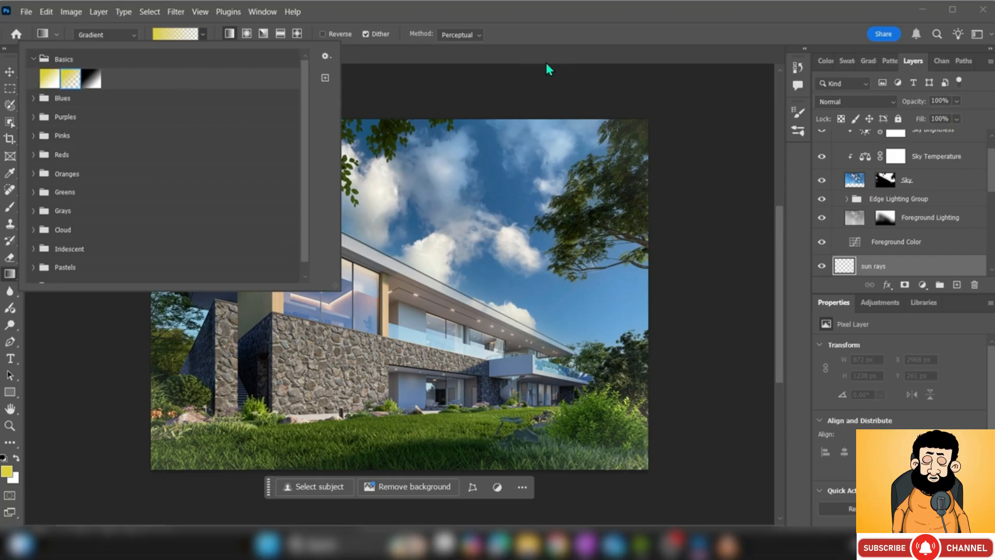
{"action": "left_click", "coordinate": [635, 140]}
{"action": "left_click_drag", "start_coordinate": [636, 140], "coordinate": [374, 298]}
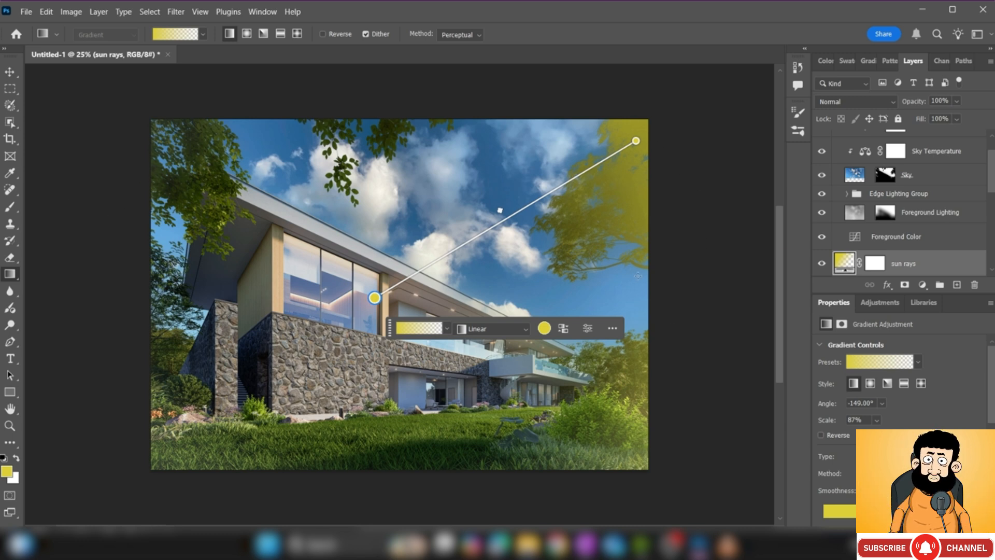
Delete the sun rays layer's existing mask and add a fresh white layer mask to it
{"action": "right_click", "coordinate": [875, 264]}
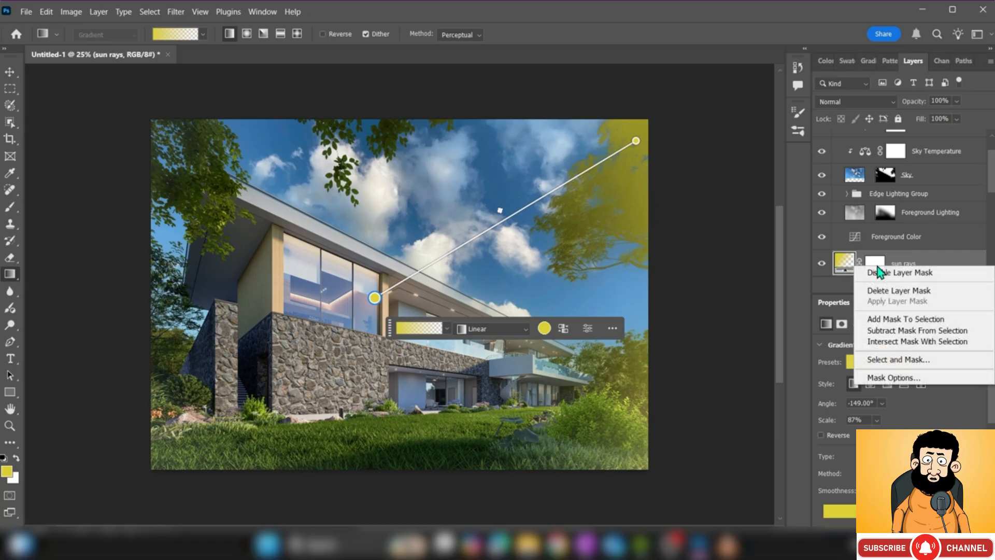
{"action": "left_click", "coordinate": [904, 290]}
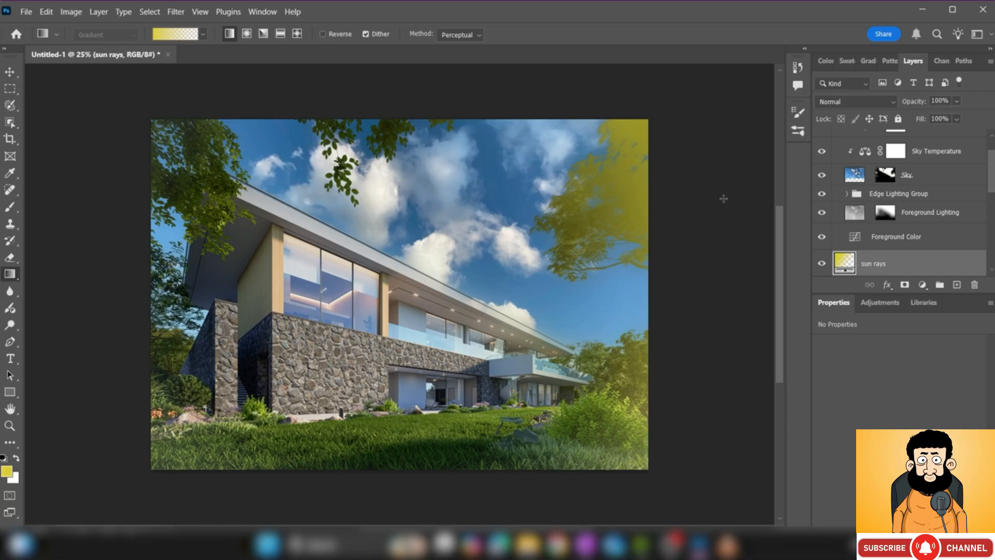
{"action": "left_click", "coordinate": [904, 285]}
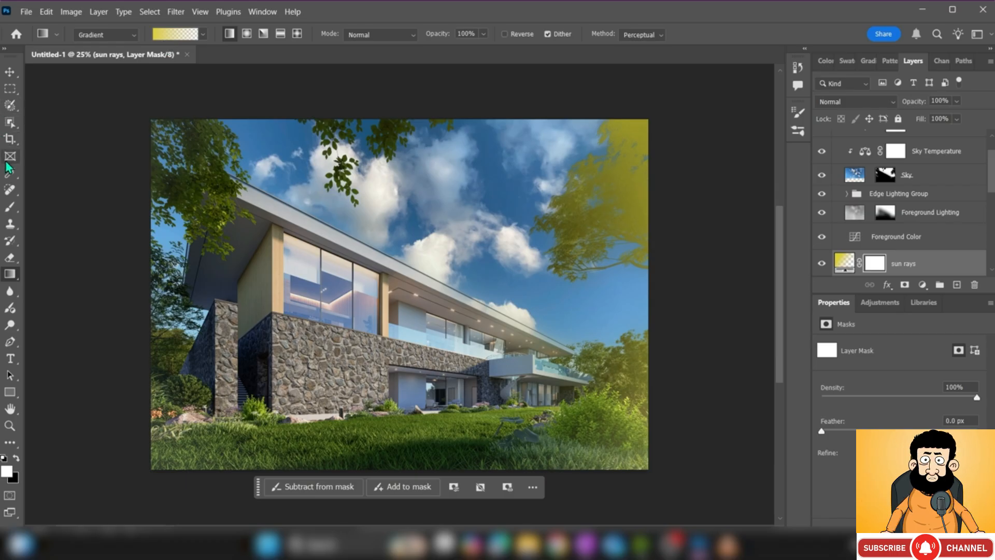
Prepare a soft 322 px round brush for the sun rays mask and hide the sunny day.png layer
{"action": "left_click", "coordinate": [11, 208]}
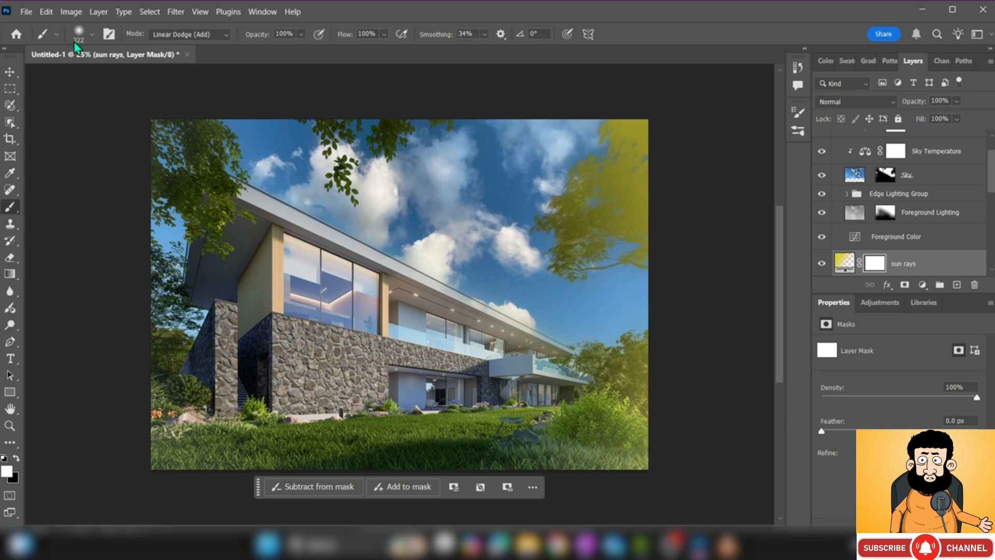
{"action": "left_click", "coordinate": [92, 35]}
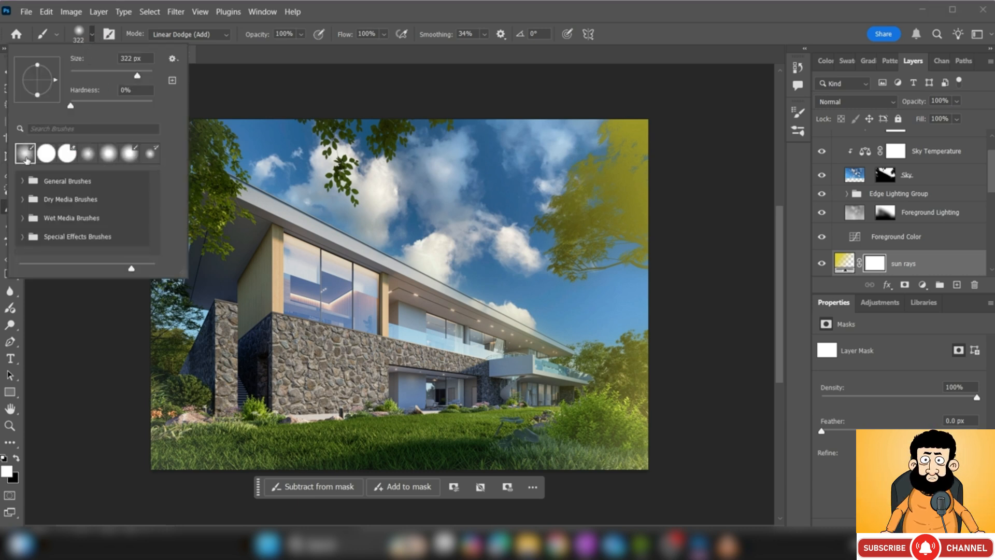
{"action": "left_click", "coordinate": [545, 290]}
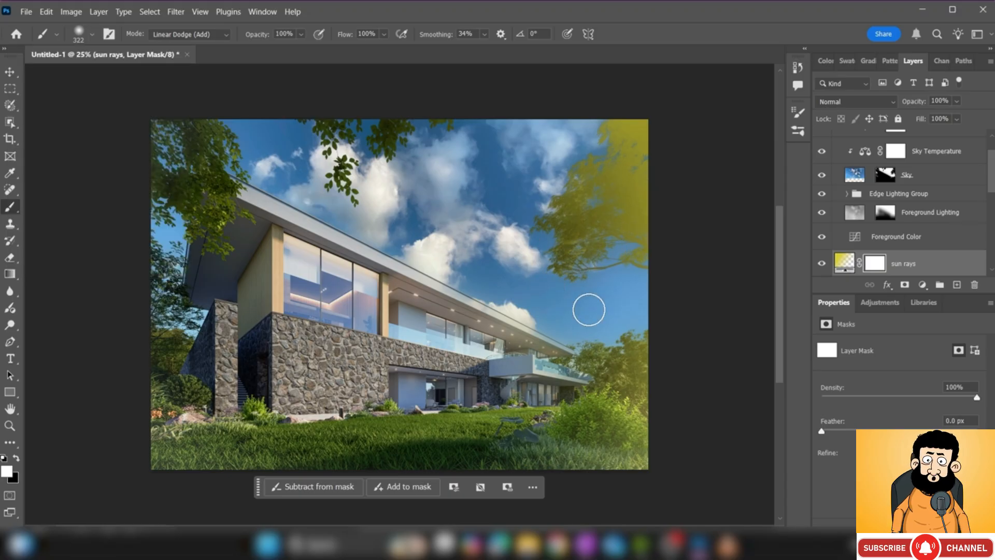
{"action": "scroll", "coordinate": [881, 203], "scroll_direction": "down", "scroll_amount": 3}
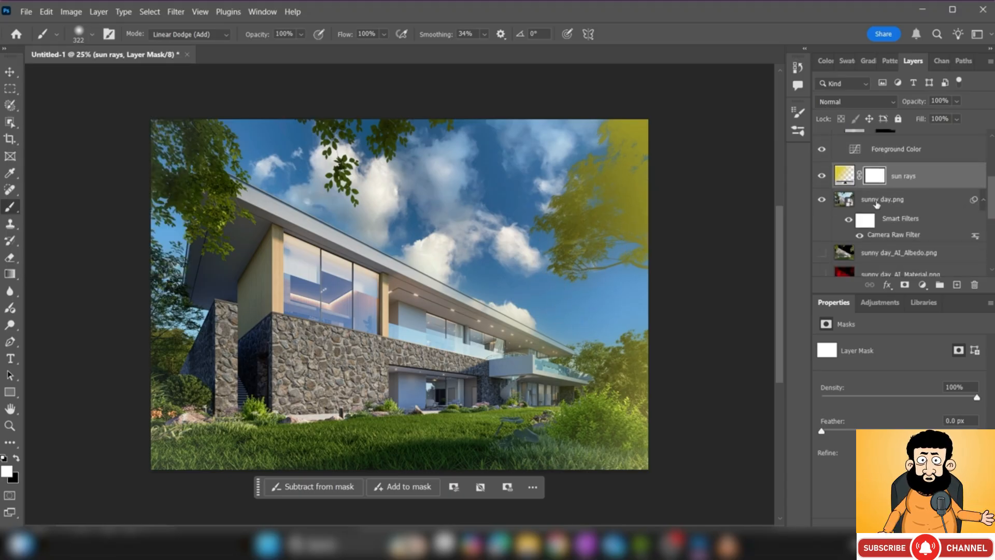
{"action": "left_click", "coordinate": [822, 200]}
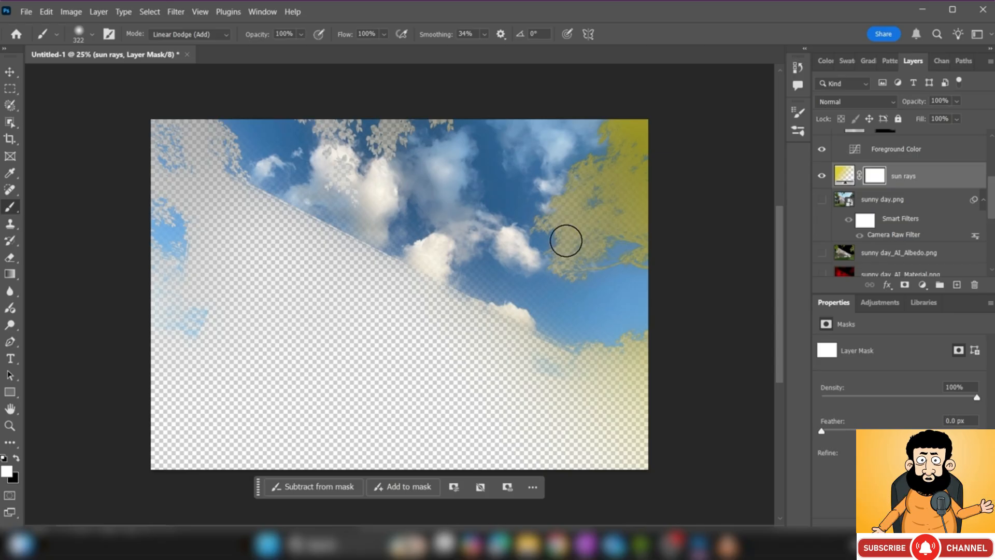
Erase on the sun rays mask with a hard round eraser to hide the yellow gradient over the tree, bushes and grass
{"action": "left_click", "coordinate": [89, 34]}
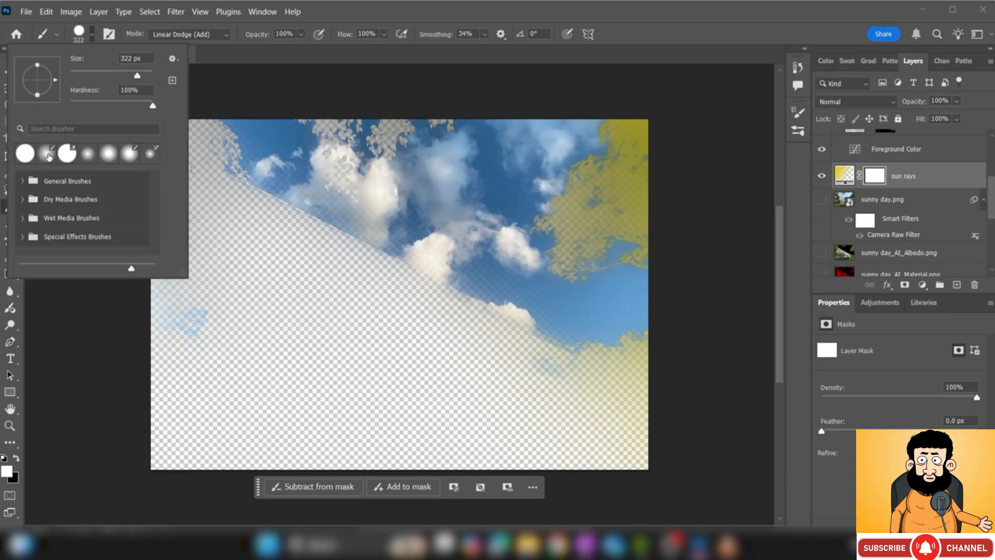
{"action": "left_click", "coordinate": [542, 247]}
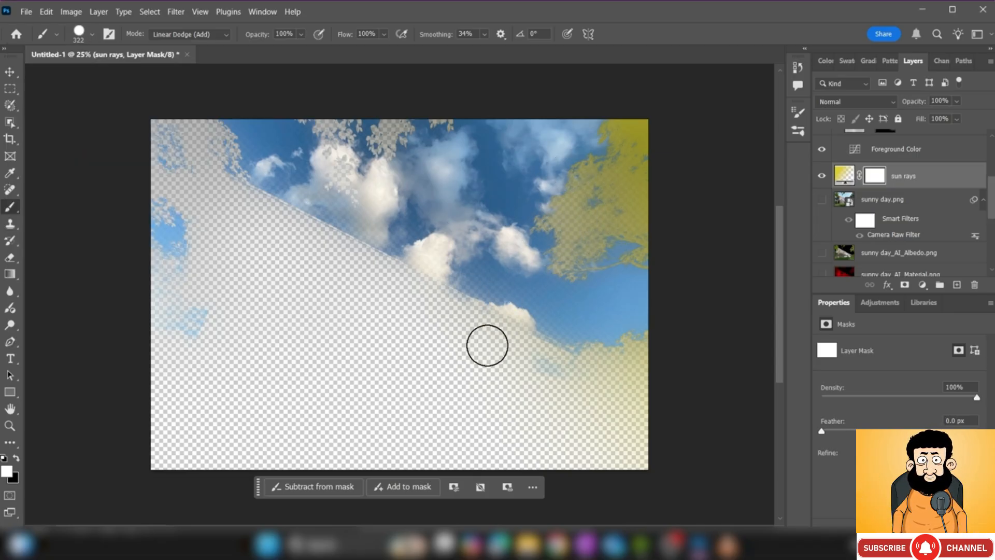
{"action": "left_click", "coordinate": [93, 36]}
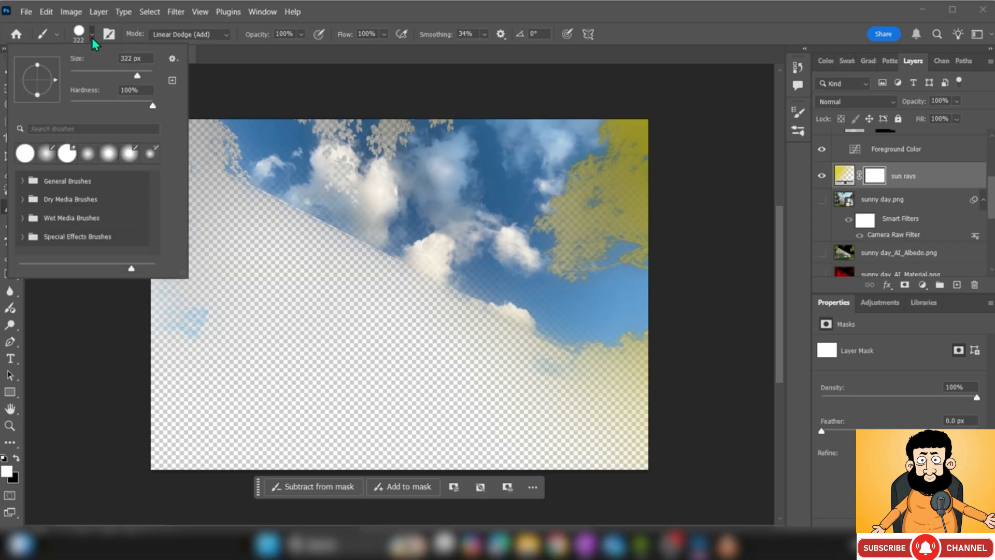
{"action": "key", "text": "e"}
{"action": "left_click", "coordinate": [515, 300]}
{"action": "mouse_move", "coordinate": [542, 278]}
{"action": "left_mouse_down"}
{"action": "mouse_move", "coordinate": [577, 256]}
{"action": "mouse_move", "coordinate": [615, 266]}
{"action": "mouse_move", "coordinate": [599, 213]}
{"action": "mouse_move", "coordinate": [575, 191]}
{"action": "mouse_move", "coordinate": [558, 207]}
{"action": "mouse_move", "coordinate": [653, 154]}
{"action": "mouse_move", "coordinate": [617, 129]}
{"action": "mouse_move", "coordinate": [555, 271]}
{"action": "mouse_move", "coordinate": [634, 332]}
{"action": "mouse_move", "coordinate": [574, 345]}
{"action": "mouse_move", "coordinate": [637, 378]}
{"action": "mouse_move", "coordinate": [630, 373]}
{"action": "mouse_move", "coordinate": [635, 420]}
{"action": "mouse_move", "coordinate": [616, 451]}
{"action": "mouse_move", "coordinate": [560, 459]}
{"action": "mouse_move", "coordinate": [575, 440]}
{"action": "left_mouse_up"}
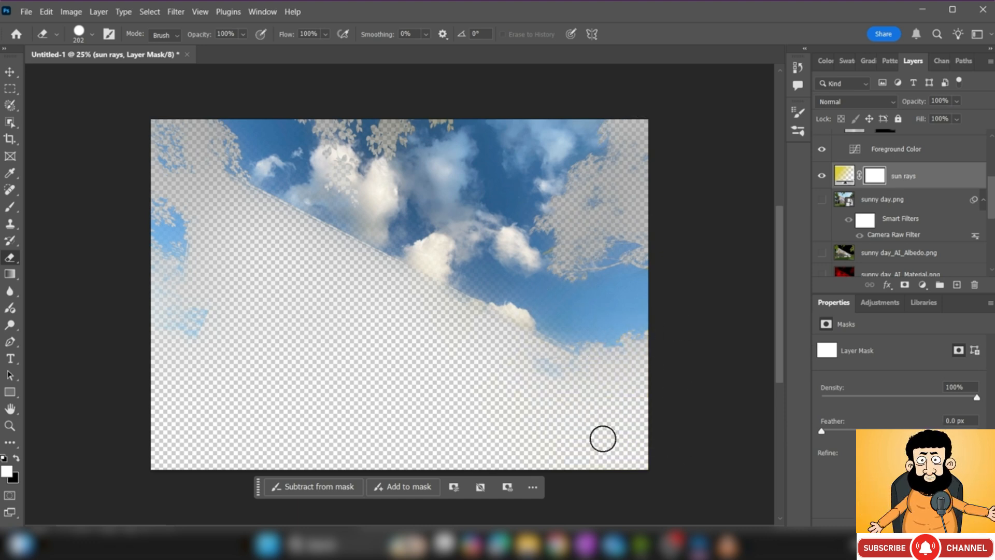
Try hard and soft round eraser tips on the sun rays mask, including a 202 px tip at 28% hardness
{"action": "left_click", "coordinate": [90, 39]}
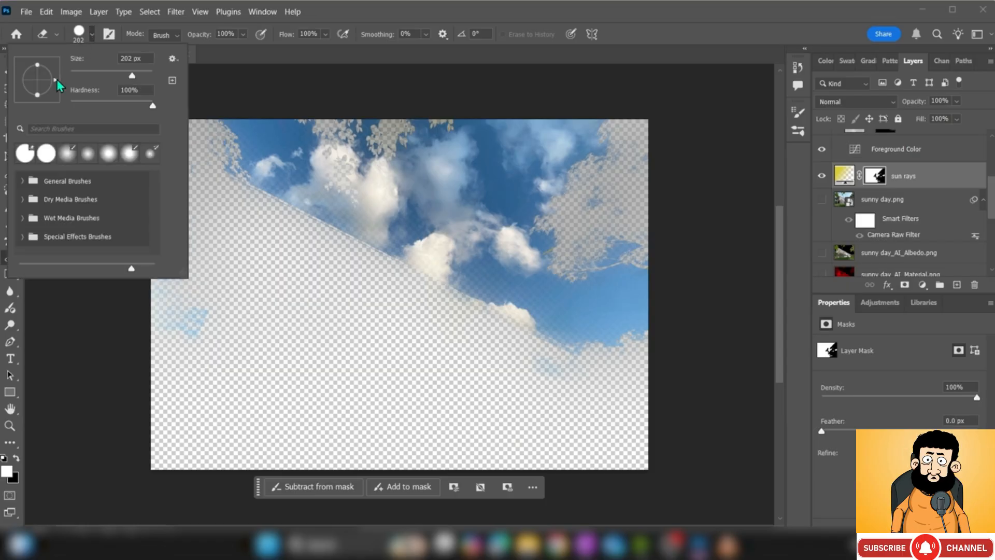
{"action": "left_click", "coordinate": [51, 154]}
{"action": "left_click", "coordinate": [585, 194]}
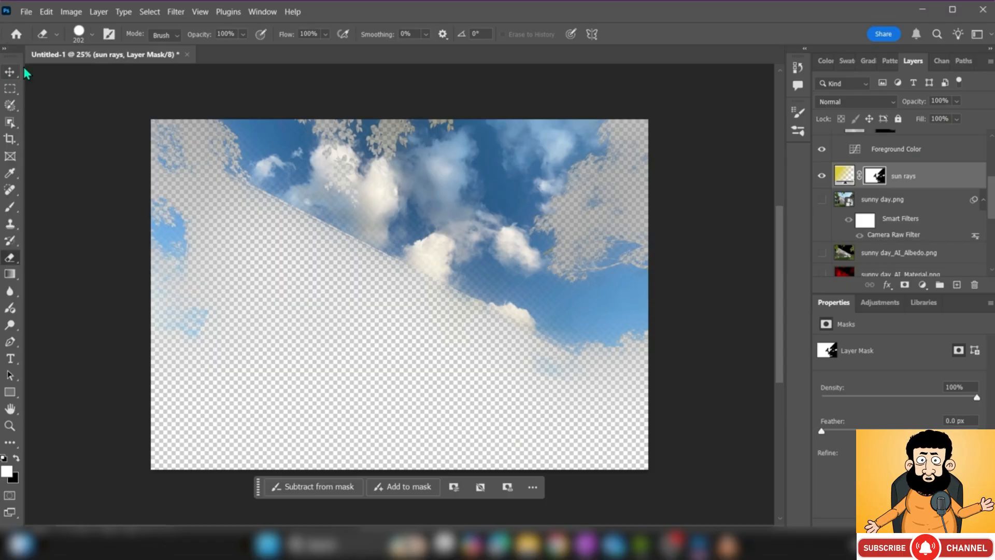
{"action": "left_click", "coordinate": [92, 37]}
{"action": "left_click", "coordinate": [109, 157]}
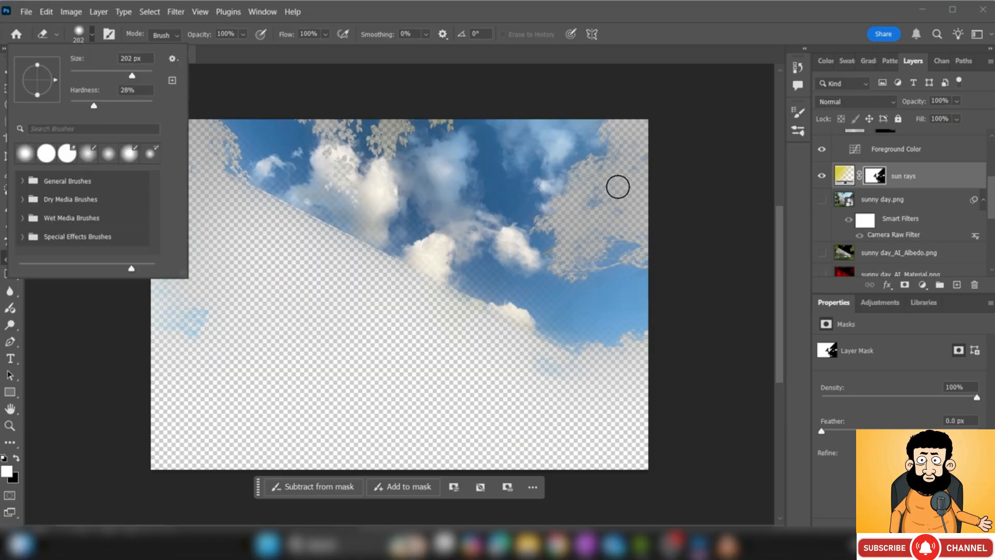
{"action": "left_click", "coordinate": [616, 181]}
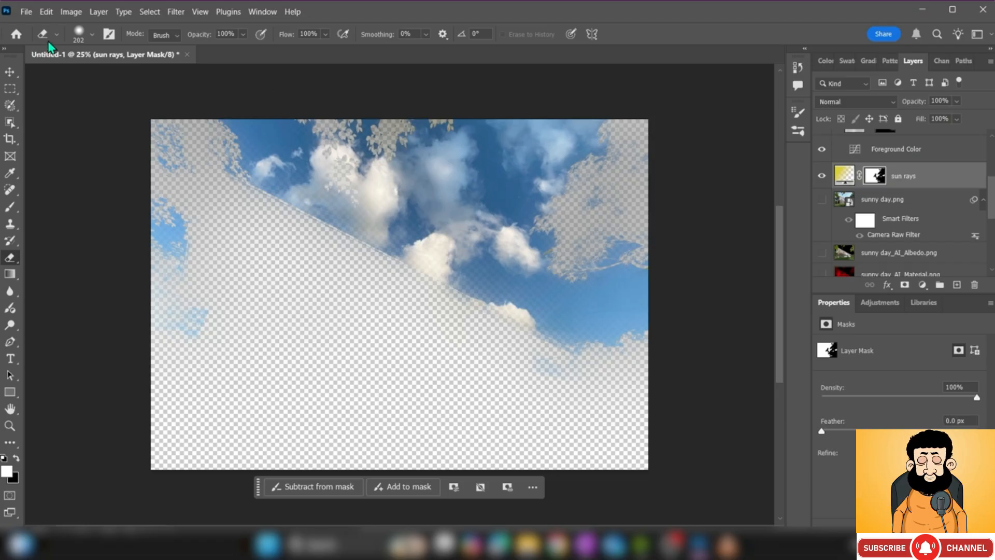
{"action": "left_click", "coordinate": [92, 35]}
{"action": "left_click", "coordinate": [125, 151]}
Paint the gradient back over the tree, bushes and grass on the sun rays mask with a soft white 322 px brush, and show sunny day.png
{"action": "mouse_move", "coordinate": [595, 217]}
{"action": "left_mouse_down"}
{"action": "mouse_move", "coordinate": [543, 216]}
{"action": "mouse_move", "coordinate": [642, 122]}
{"action": "mouse_move", "coordinate": [641, 199]}
{"action": "mouse_move", "coordinate": [629, 176]}
{"action": "mouse_move", "coordinate": [626, 244]}
{"action": "mouse_move", "coordinate": [566, 244]}
{"action": "mouse_move", "coordinate": [592, 218]}
{"action": "mouse_move", "coordinate": [560, 260]}
{"action": "mouse_move", "coordinate": [563, 229]}
{"action": "left_mouse_up"}
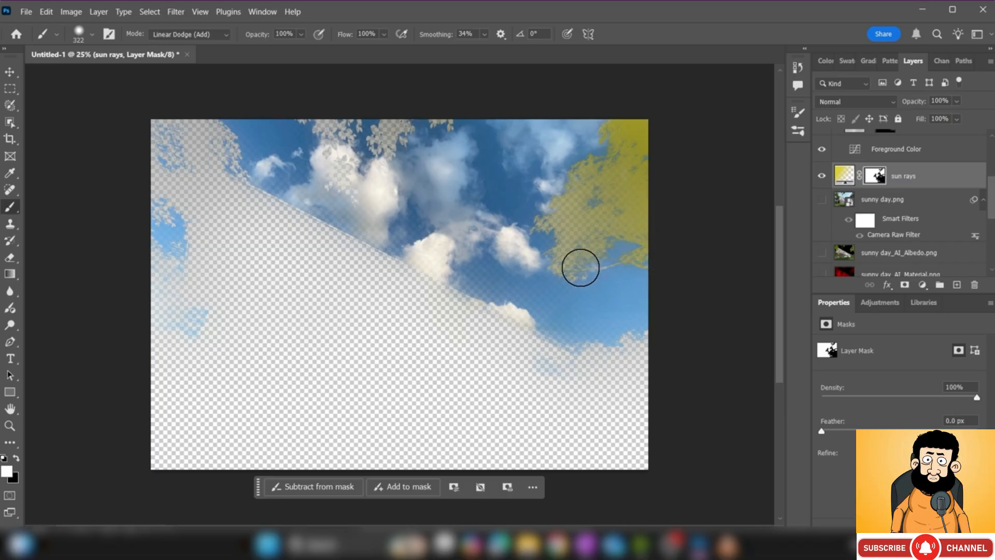
{"action": "mouse_move", "coordinate": [519, 373]}
{"action": "left_mouse_down"}
{"action": "mouse_move", "coordinate": [646, 356]}
{"action": "mouse_move", "coordinate": [614, 336]}
{"action": "left_mouse_up"}
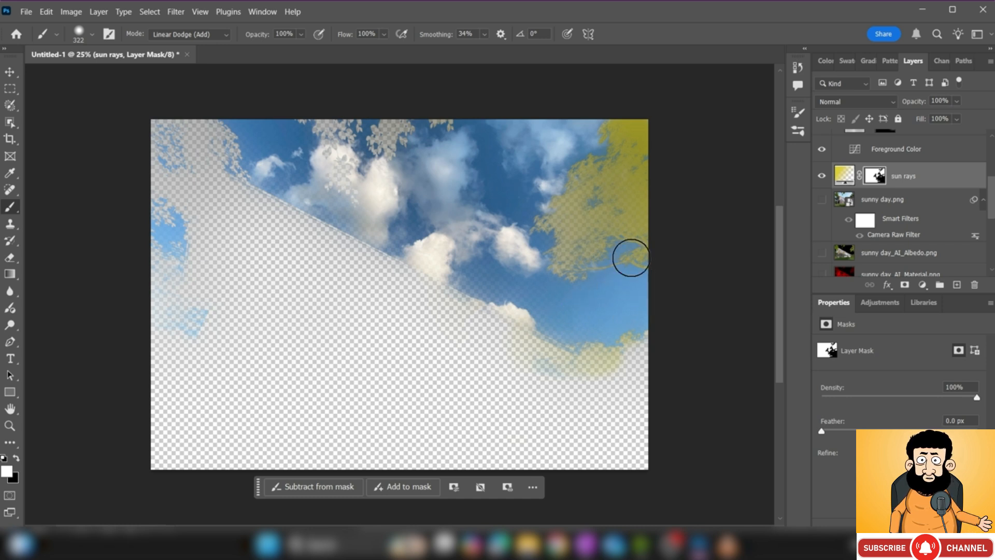
{"action": "mouse_move", "coordinate": [635, 357]}
{"action": "left_mouse_down"}
{"action": "mouse_move", "coordinate": [604, 388]}
{"action": "mouse_move", "coordinate": [526, 382]}
{"action": "mouse_move", "coordinate": [635, 348]}
{"action": "mouse_move", "coordinate": [546, 406]}
{"action": "mouse_move", "coordinate": [635, 381]}
{"action": "mouse_move", "coordinate": [646, 399]}
{"action": "mouse_move", "coordinate": [598, 418]}
{"action": "mouse_move", "coordinate": [653, 438]}
{"action": "mouse_move", "coordinate": [638, 476]}
{"action": "mouse_move", "coordinate": [645, 452]}
{"action": "mouse_move", "coordinate": [497, 454]}
{"action": "mouse_move", "coordinate": [459, 444]}
{"action": "left_mouse_up"}
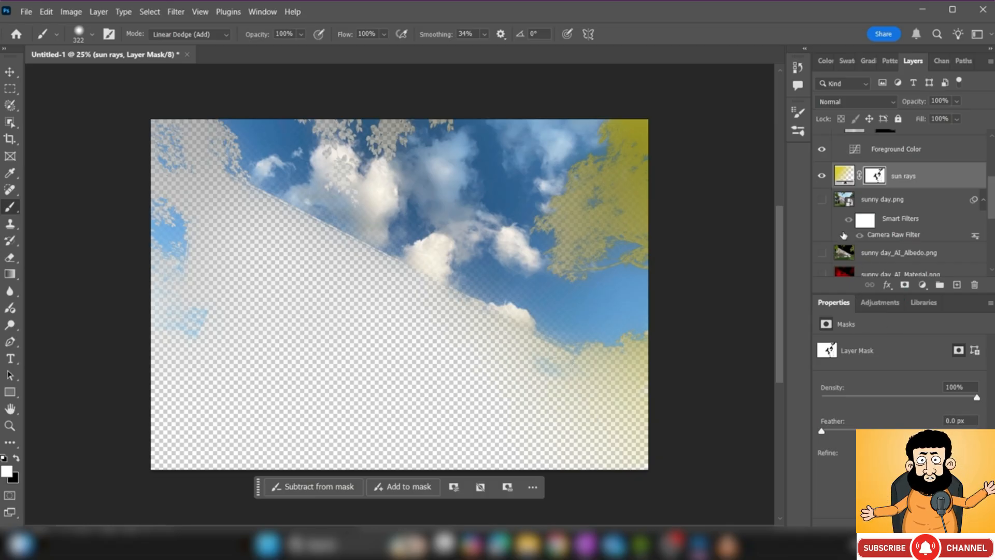
{"action": "left_click", "coordinate": [822, 200]}
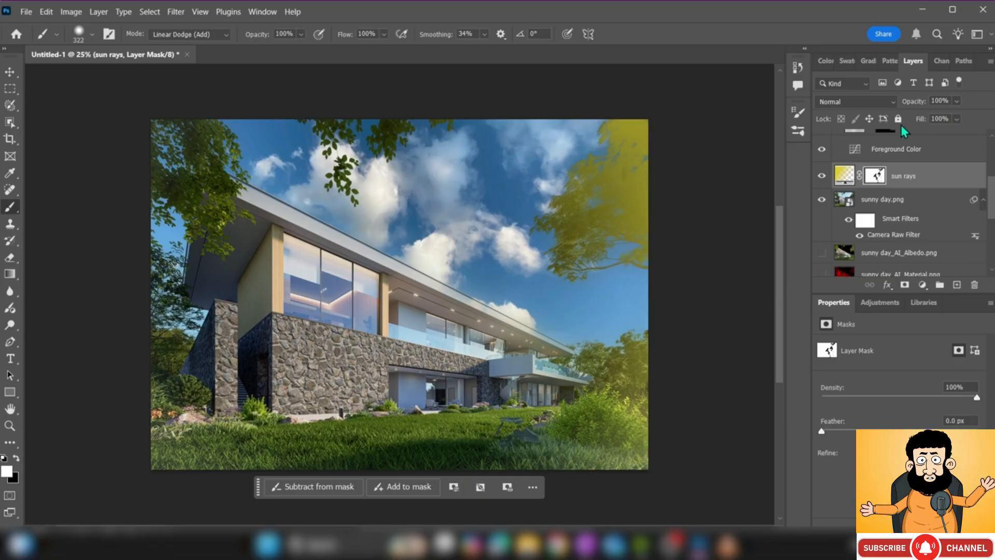
Set the sun rays layer's blend mode to Soft Light and its opacity to 10%
{"action": "left_click", "coordinate": [893, 102]}
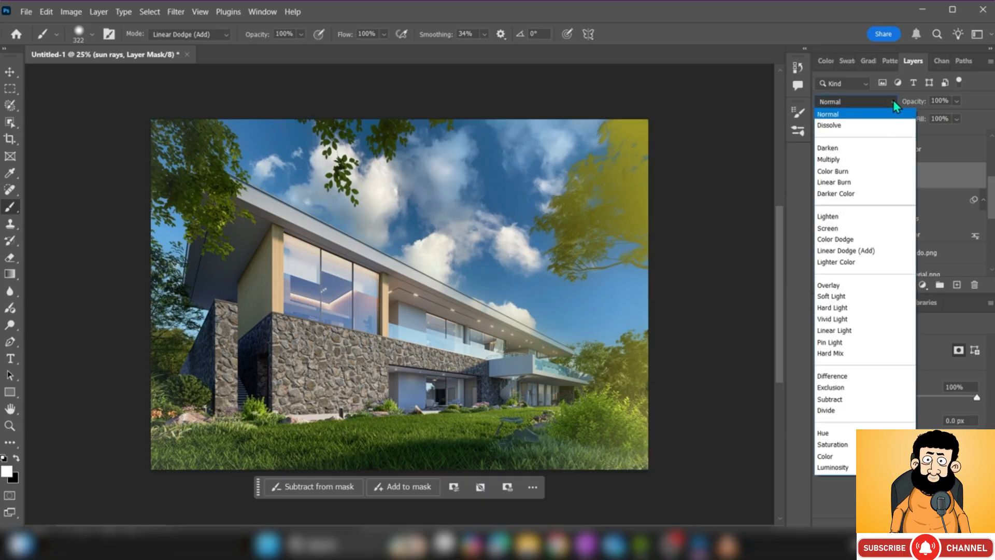
{"action": "left_click", "coordinate": [848, 297]}
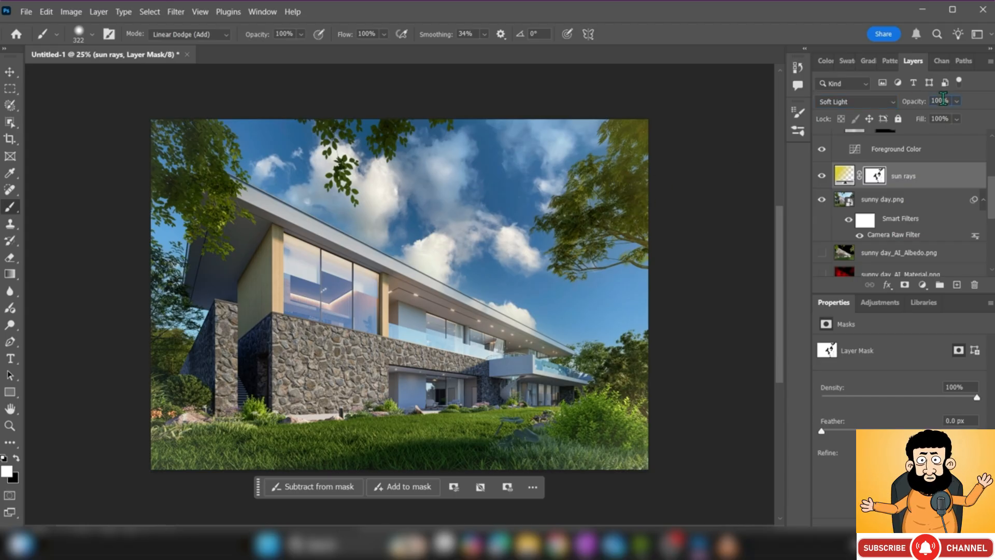
{"action": "type", "text": "1"}
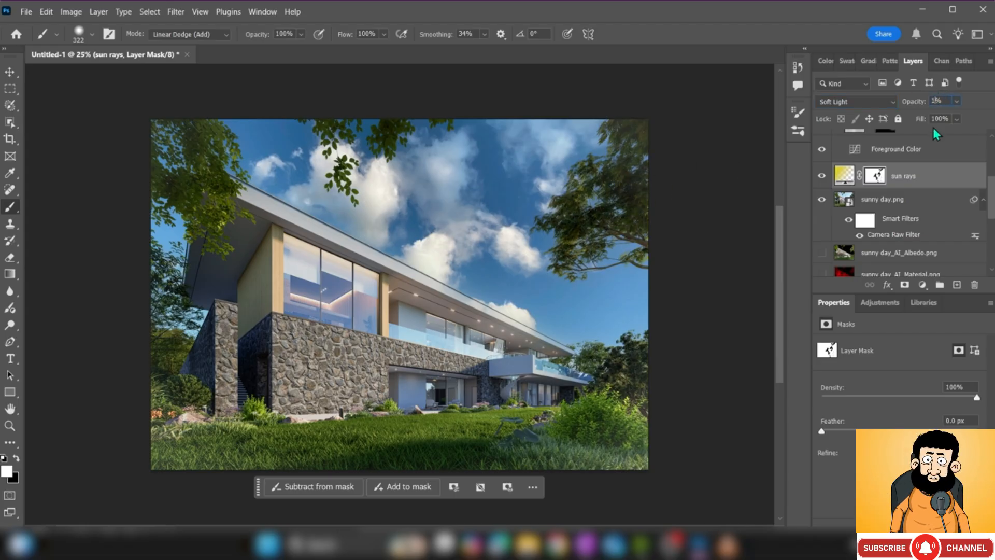
{"action": "type", "text": "0"}
{"action": "key", "text": "Return"}
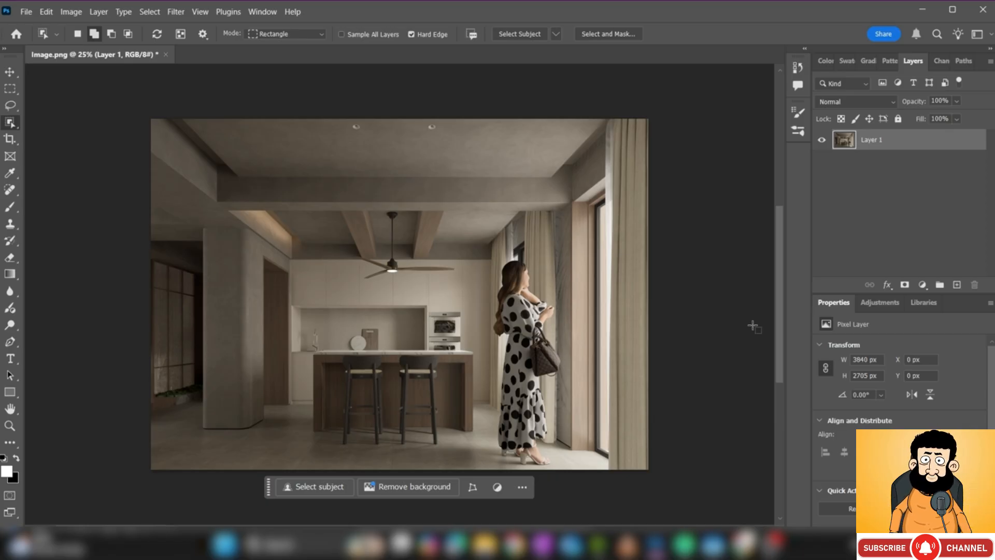
Duplicate Layer 1 of the kitchen interior within Image.png
{"action": "right_click", "coordinate": [900, 141]}
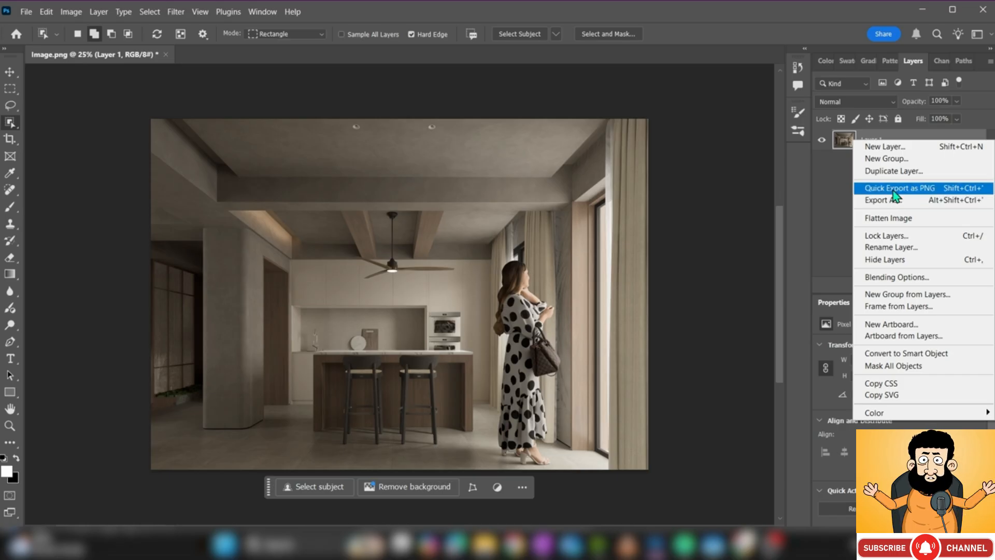
{"action": "left_click", "coordinate": [887, 171]}
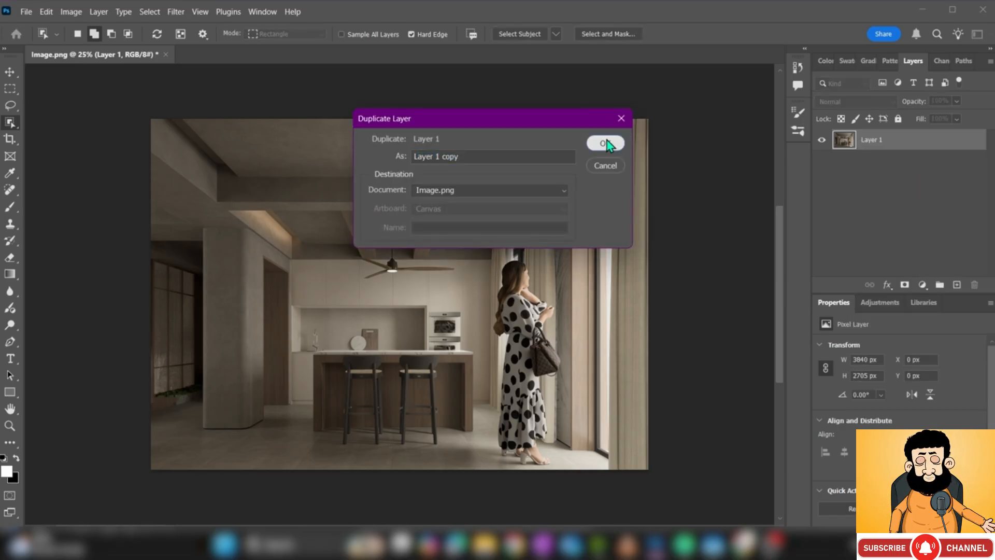
{"action": "left_click", "coordinate": [605, 143]}
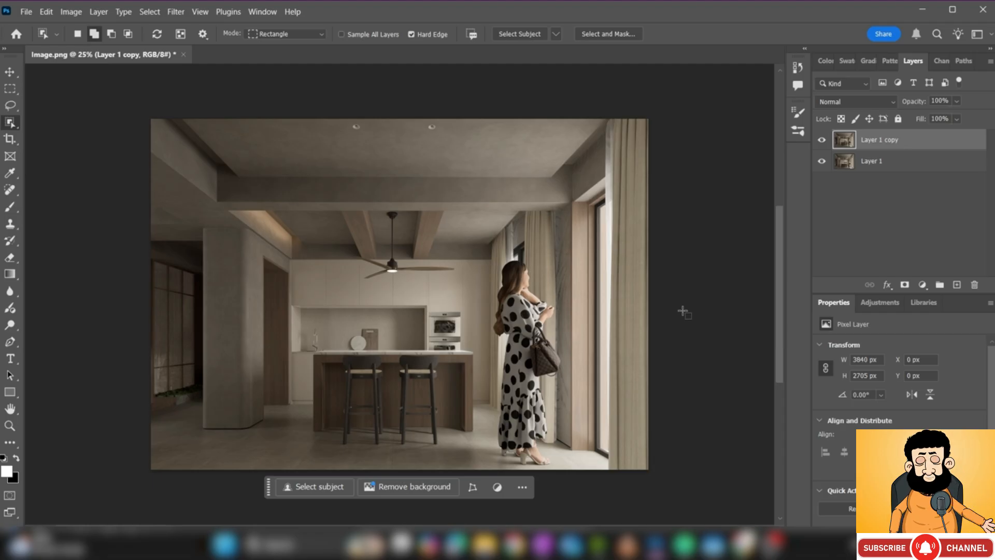
Select the woman and her handbag with the Object Selection Tool and turn the selection into a layer mask on the duplicated layer
{"action": "right_click", "coordinate": [14, 122]}
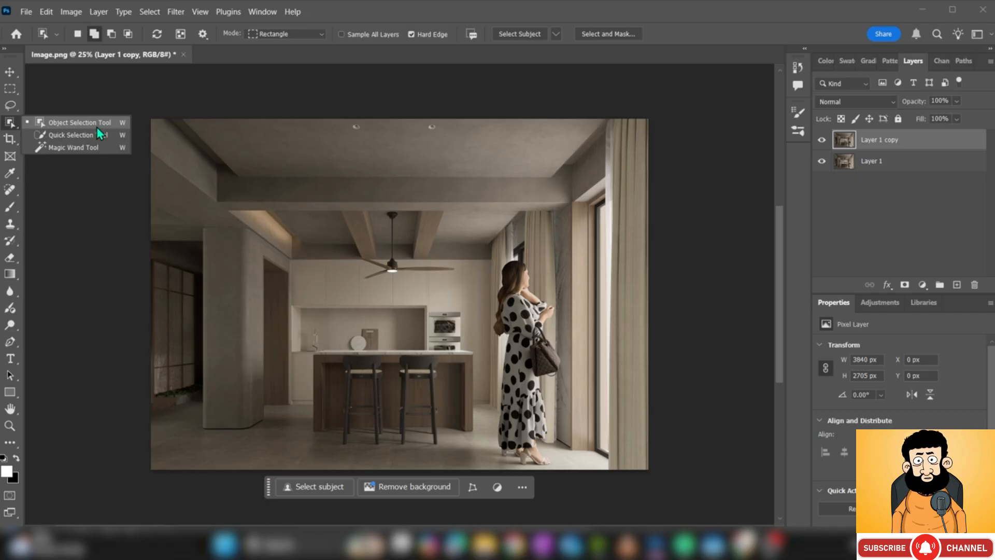
{"action": "left_click", "coordinate": [115, 125]}
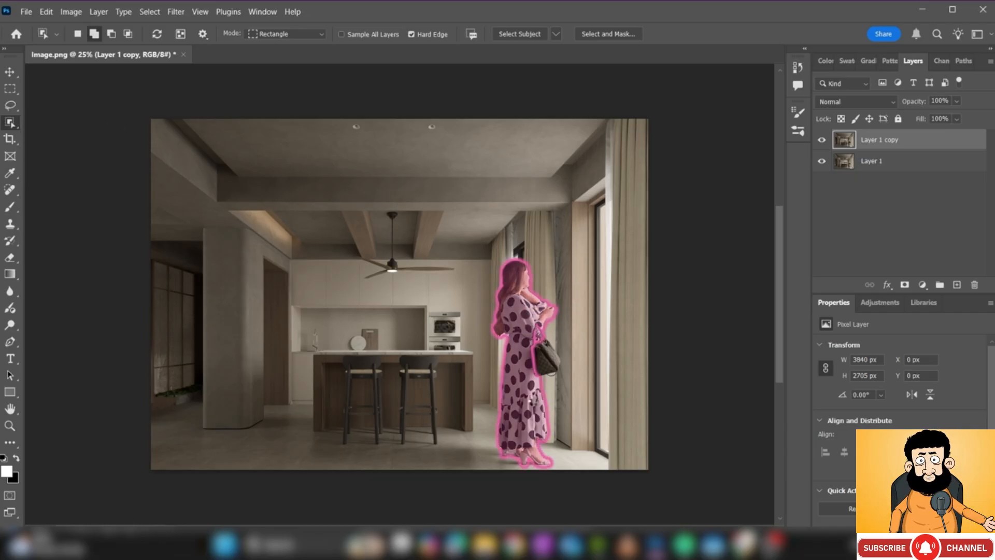
{"action": "left_click", "coordinate": [531, 358]}
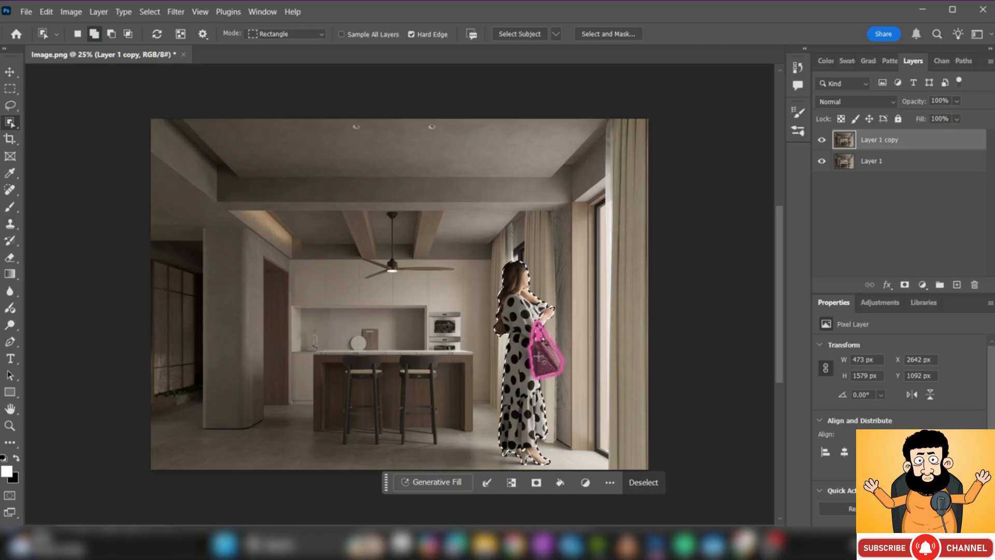
{"action": "left_click", "coordinate": [538, 357]}
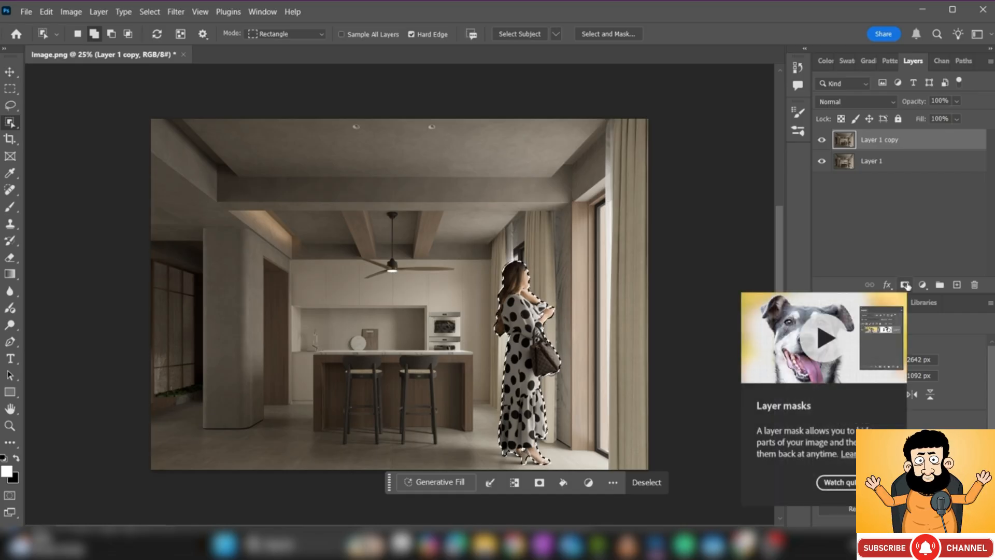
{"action": "left_click", "coordinate": [905, 284]}
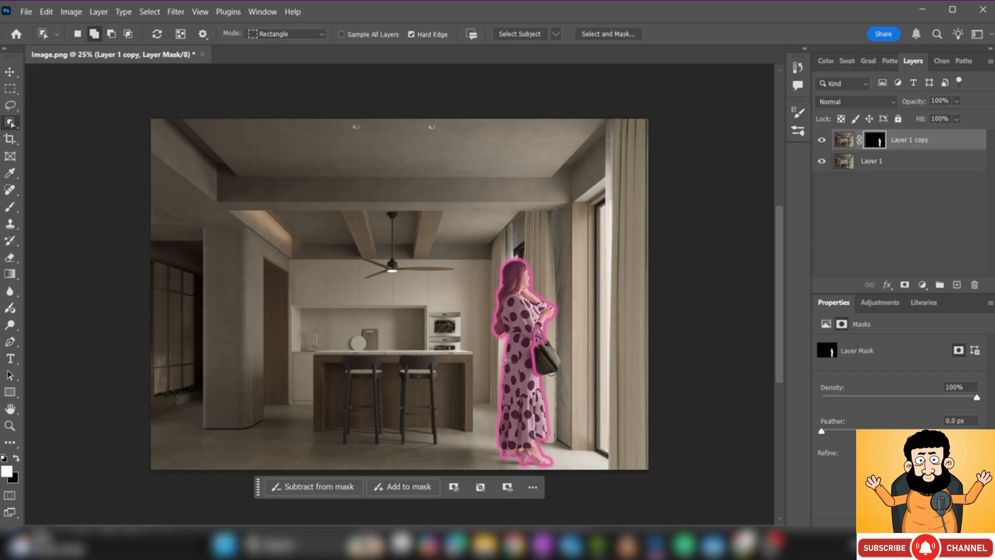
Convert the masked Layer 1 copy to a Smart Object and check the woman's cutout with Layer 1 temporarily hidden
{"action": "right_click", "coordinate": [921, 147]}
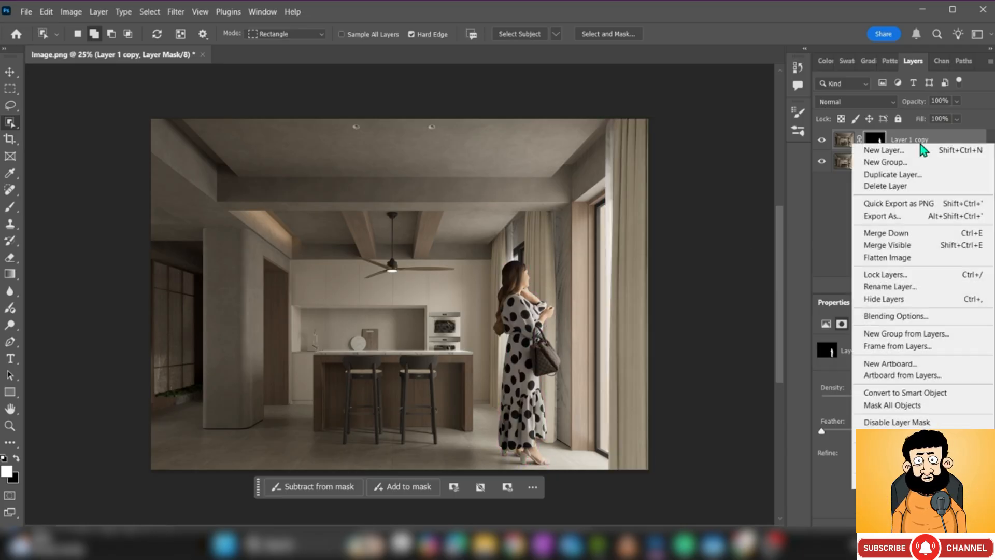
{"action": "right_click", "coordinate": [913, 143]}
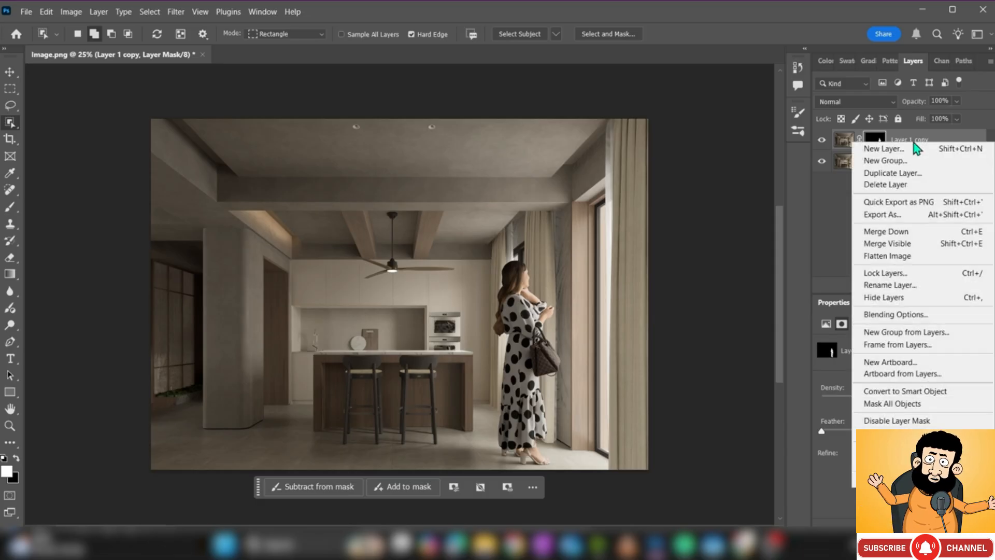
{"action": "left_click", "coordinate": [831, 225]}
{"action": "left_click", "coordinate": [850, 145]}
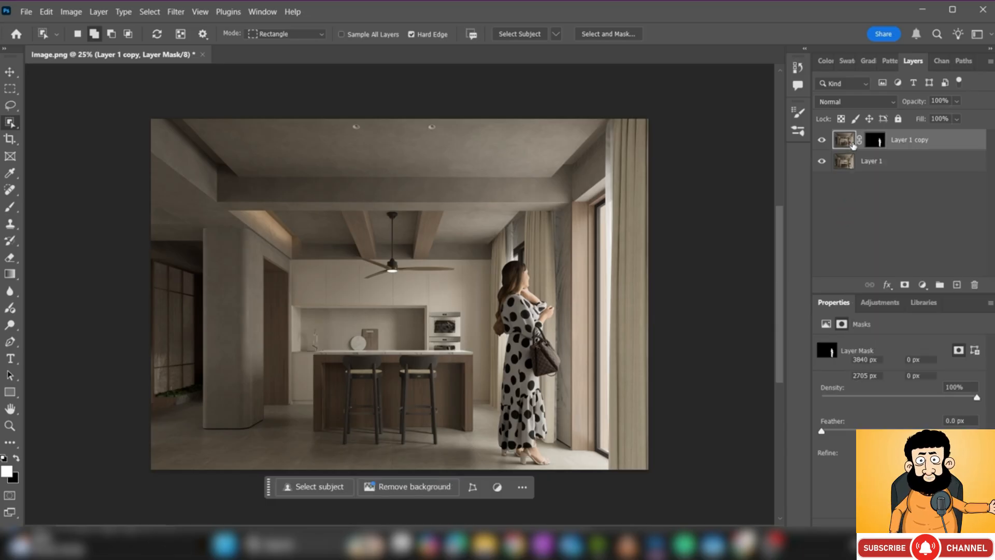
{"action": "right_click", "coordinate": [852, 143]}
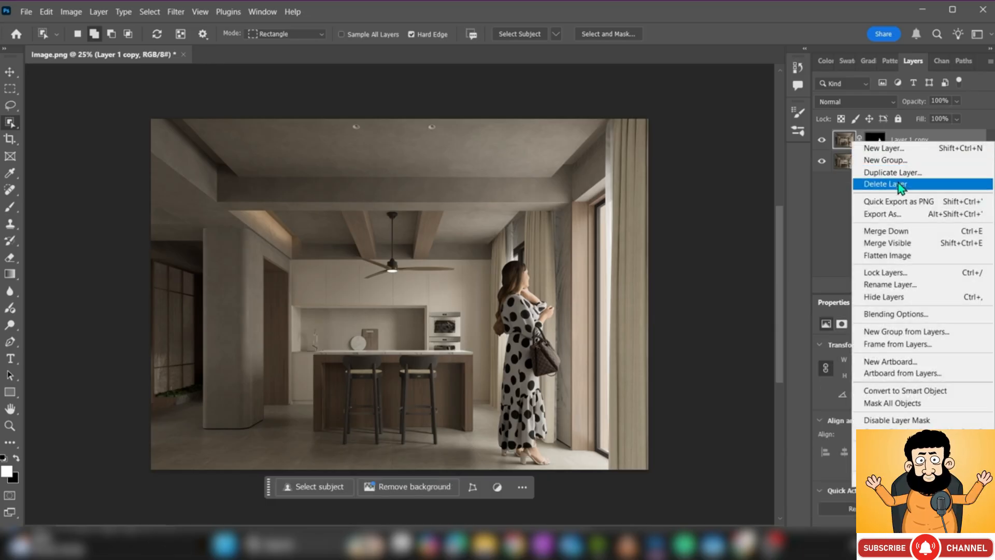
{"action": "left_click", "coordinate": [827, 260]}
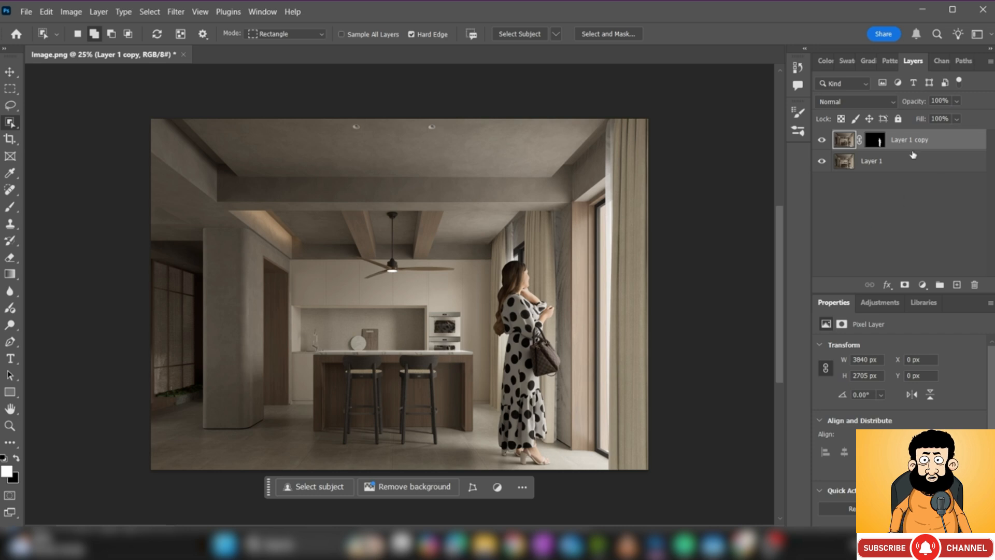
{"action": "left_click", "coordinate": [876, 141]}
{"action": "right_click", "coordinate": [878, 142]}
{"action": "left_click", "coordinate": [839, 227]}
{"action": "right_click", "coordinate": [900, 141]}
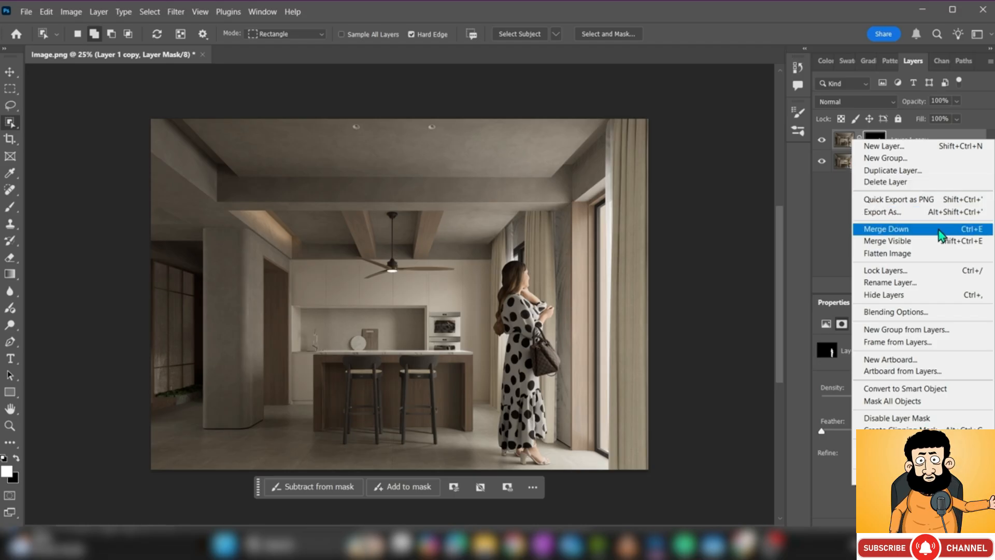
{"action": "left_click", "coordinate": [918, 390]}
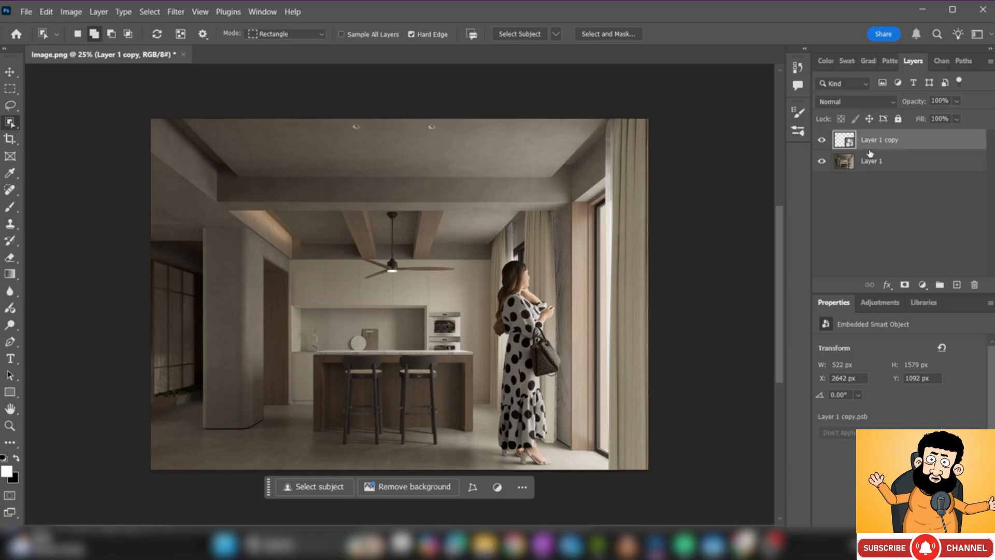
{"action": "left_click", "coordinate": [821, 161]}
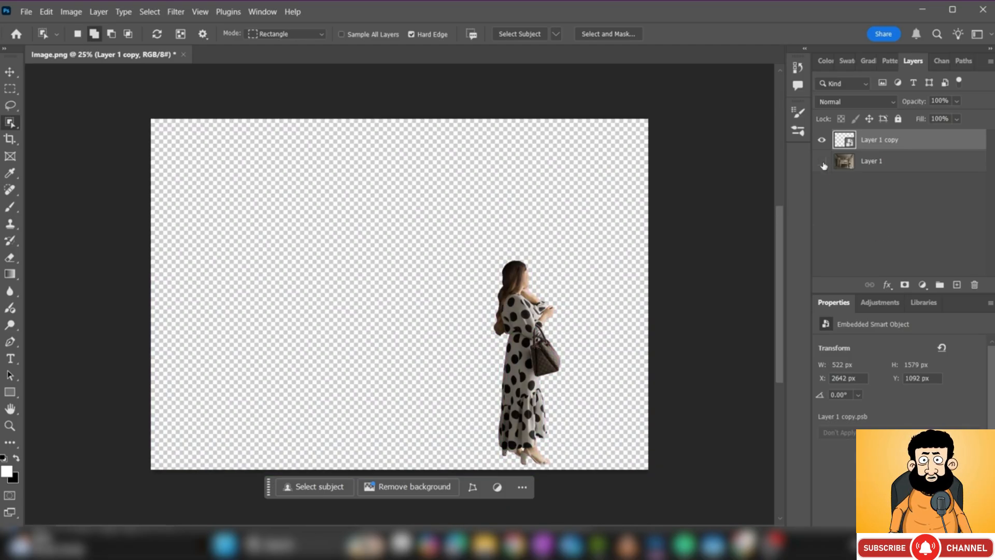
{"action": "left_click", "coordinate": [821, 162]}
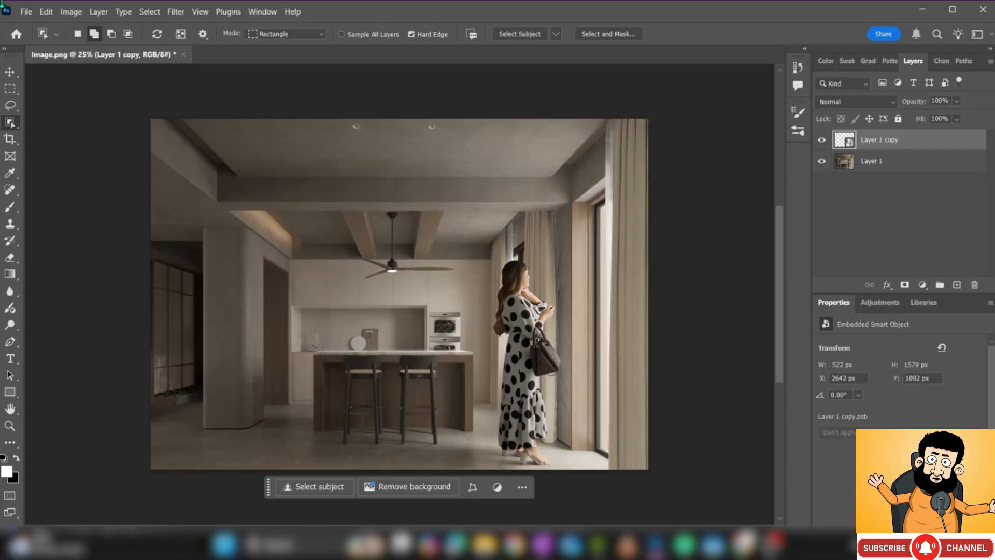
Start a Motion Blur on the woman's Smart Object, fit her in the filter preview, and reduce the distance to 28 pixels
{"action": "left_click", "coordinate": [175, 10]}
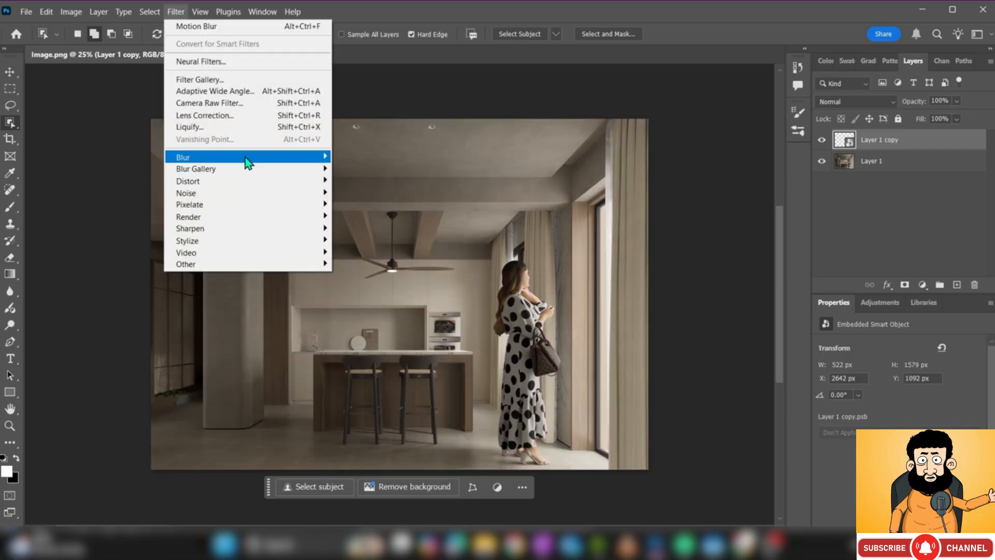
{"action": "mouse_move", "coordinate": [246, 158]}
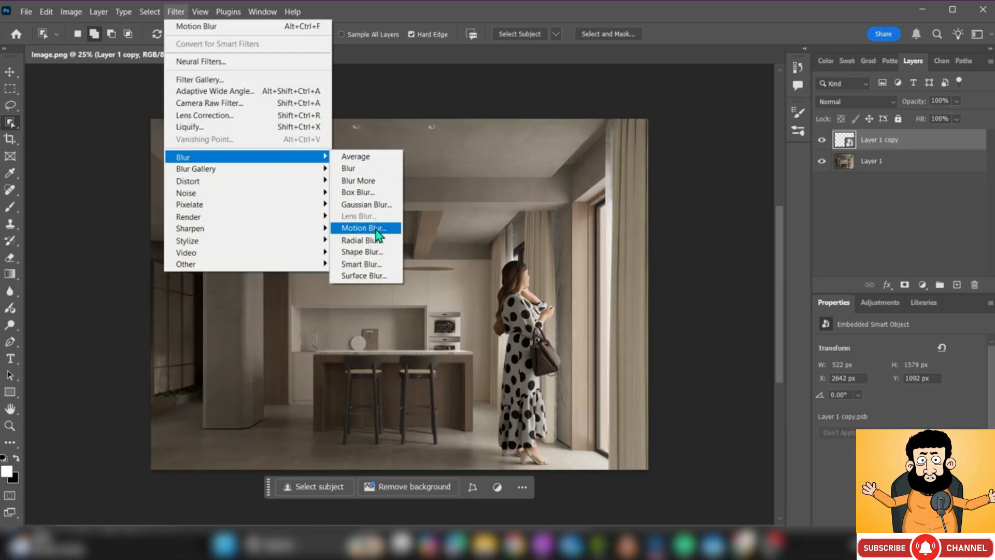
{"action": "left_click", "coordinate": [363, 228]}
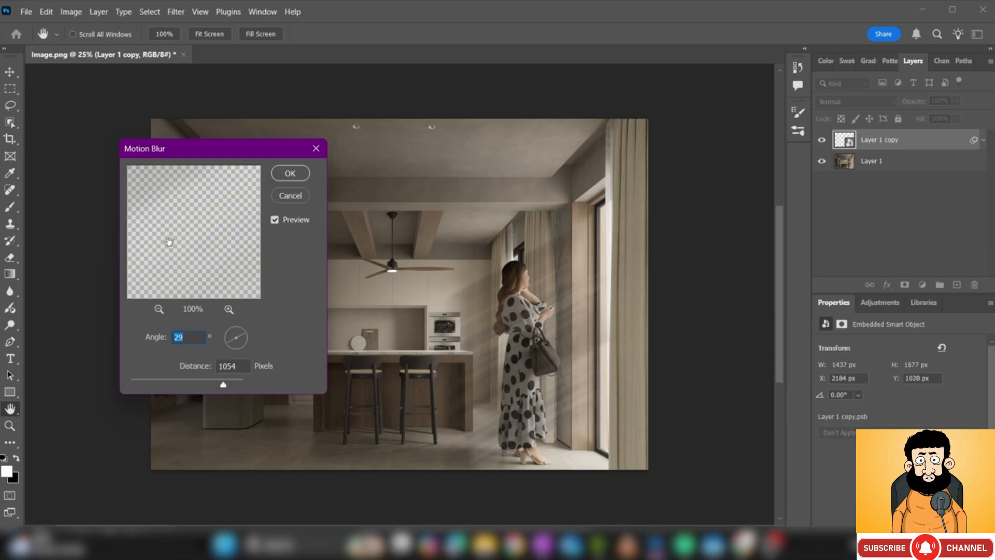
{"action": "left_click", "coordinate": [158, 308]}
{"action": "left_click", "coordinate": [158, 309]}
{"action": "left_click", "coordinate": [158, 309]}
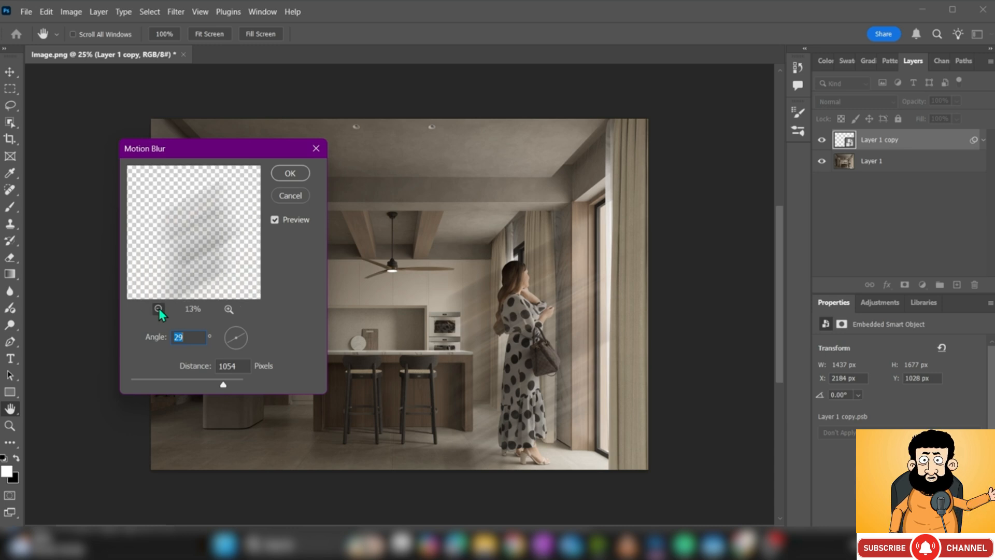
{"action": "left_click", "coordinate": [158, 308]}
{"action": "left_click", "coordinate": [158, 309]}
{"action": "left_click_drag", "start_coordinate": [218, 383], "coordinate": [147, 381]}
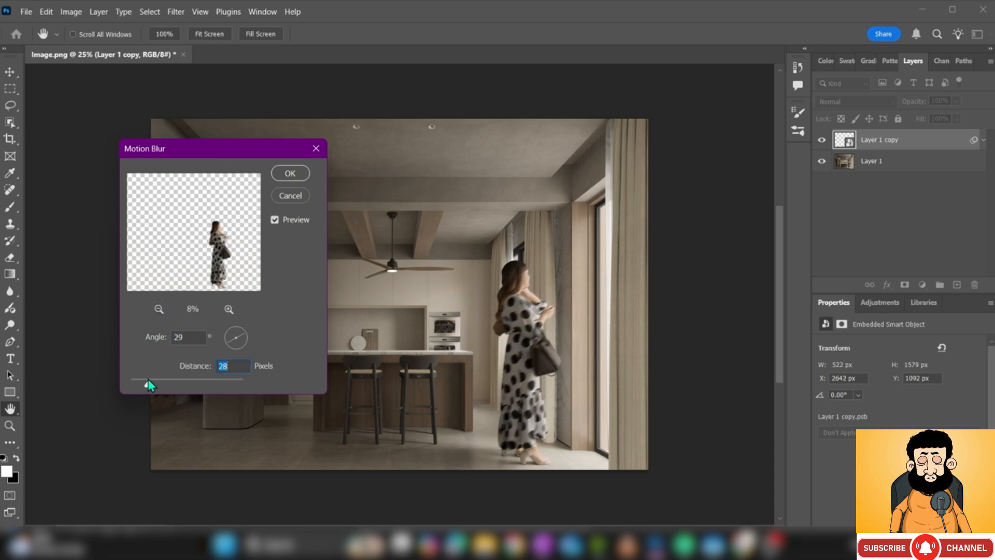
Set the Motion Blur angle to 0° for a horizontal streak, increase the distance, and apply the filter
{"action": "left_click_drag", "start_coordinate": [238, 336], "coordinate": [245, 339]}
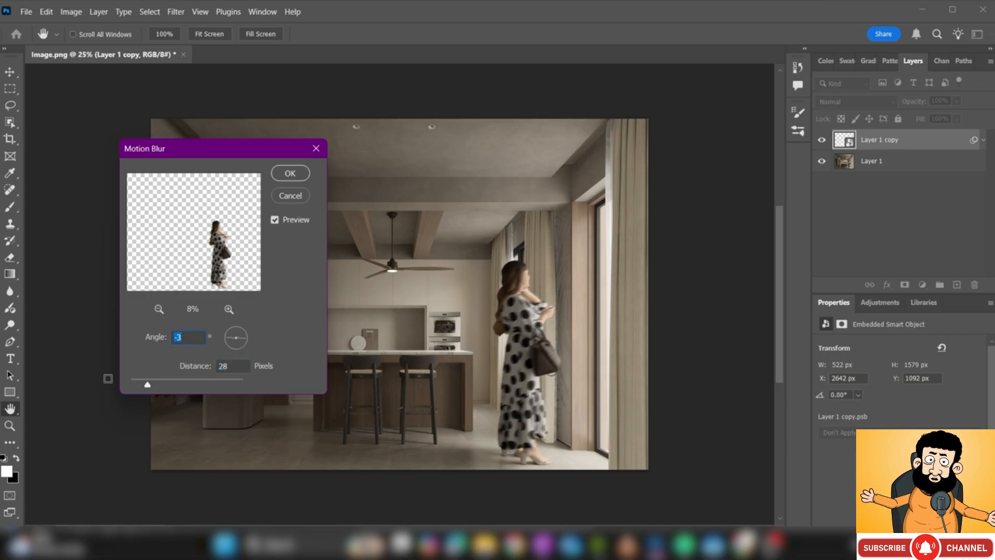
{"action": "left_click_drag", "start_coordinate": [147, 384], "coordinate": [181, 388]}
{"action": "left_click", "coordinate": [188, 338]}
{"action": "left_click_drag", "start_coordinate": [188, 338], "coordinate": [168, 339]}
{"action": "key", "text": "Return"}
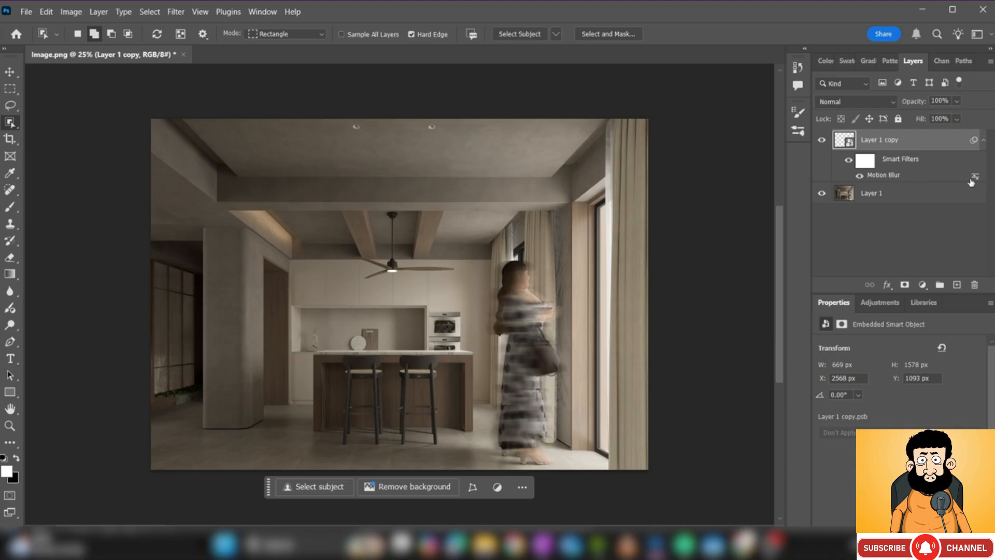
Reopen the Motion Blur smart filter on Layer 1 copy and set its distance to 96 pixels
{"action": "double_click", "coordinate": [880, 175]}
{"action": "left_click_drag", "start_coordinate": [180, 384], "coordinate": [173, 384]}
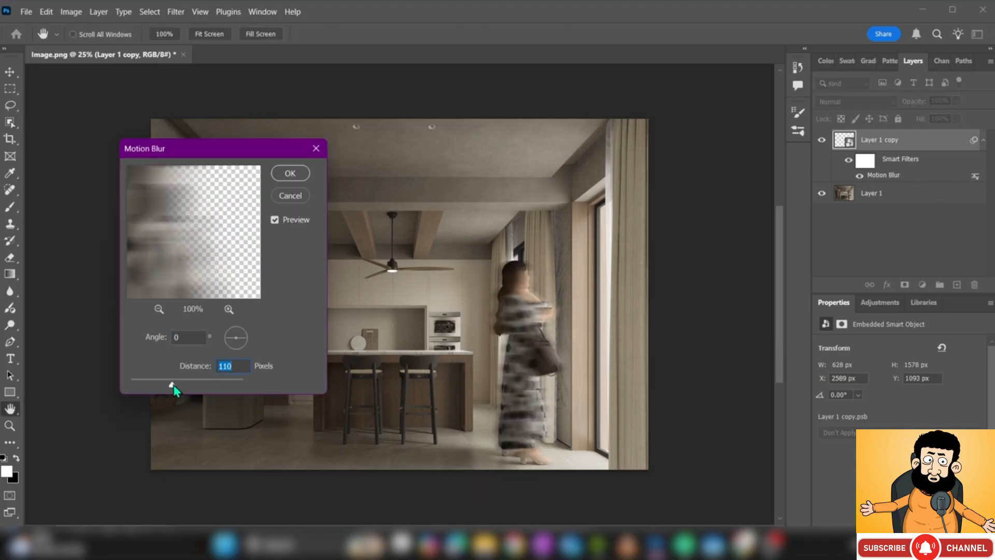
{"action": "left_click_drag", "start_coordinate": [173, 384], "coordinate": [170, 384]}
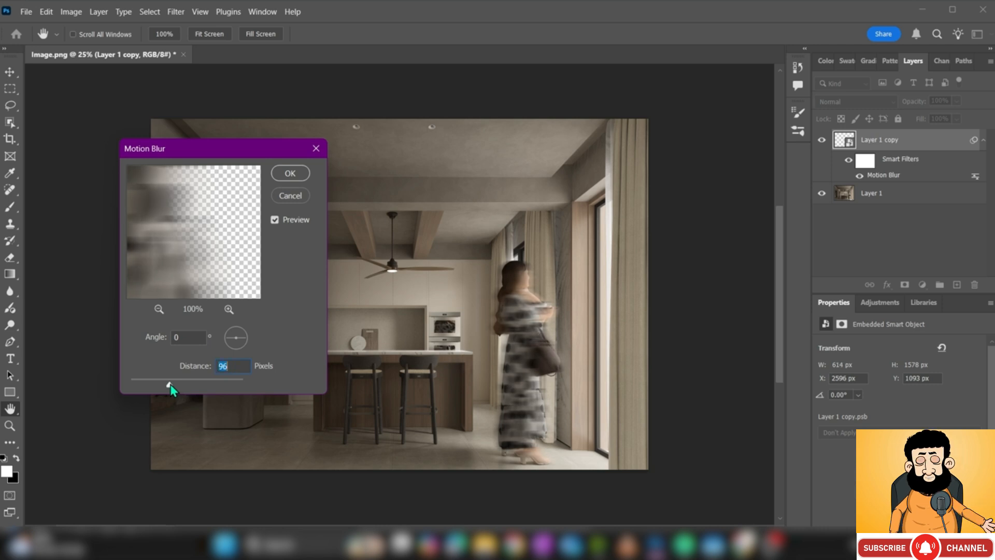
{"action": "left_click", "coordinate": [289, 173]}
{"action": "key", "text": "w"}
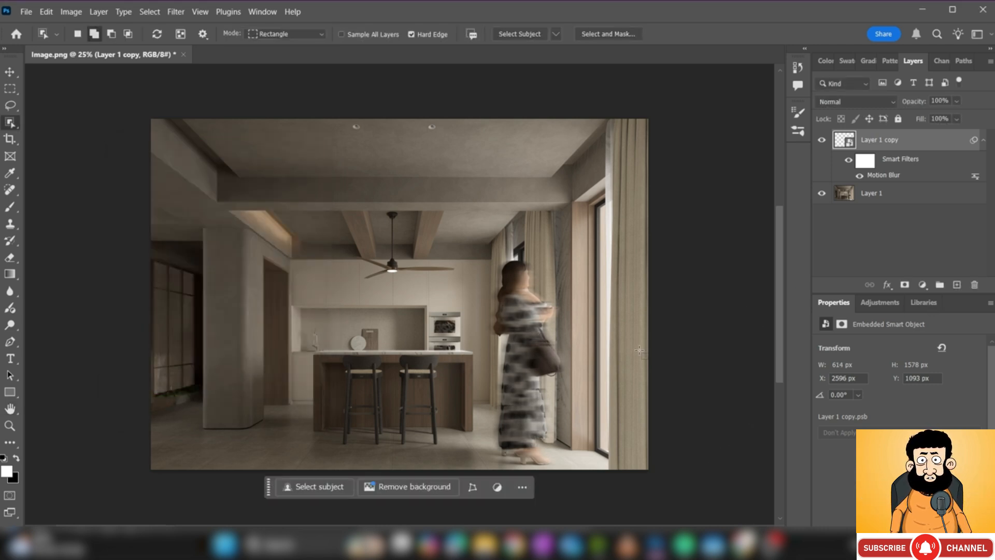